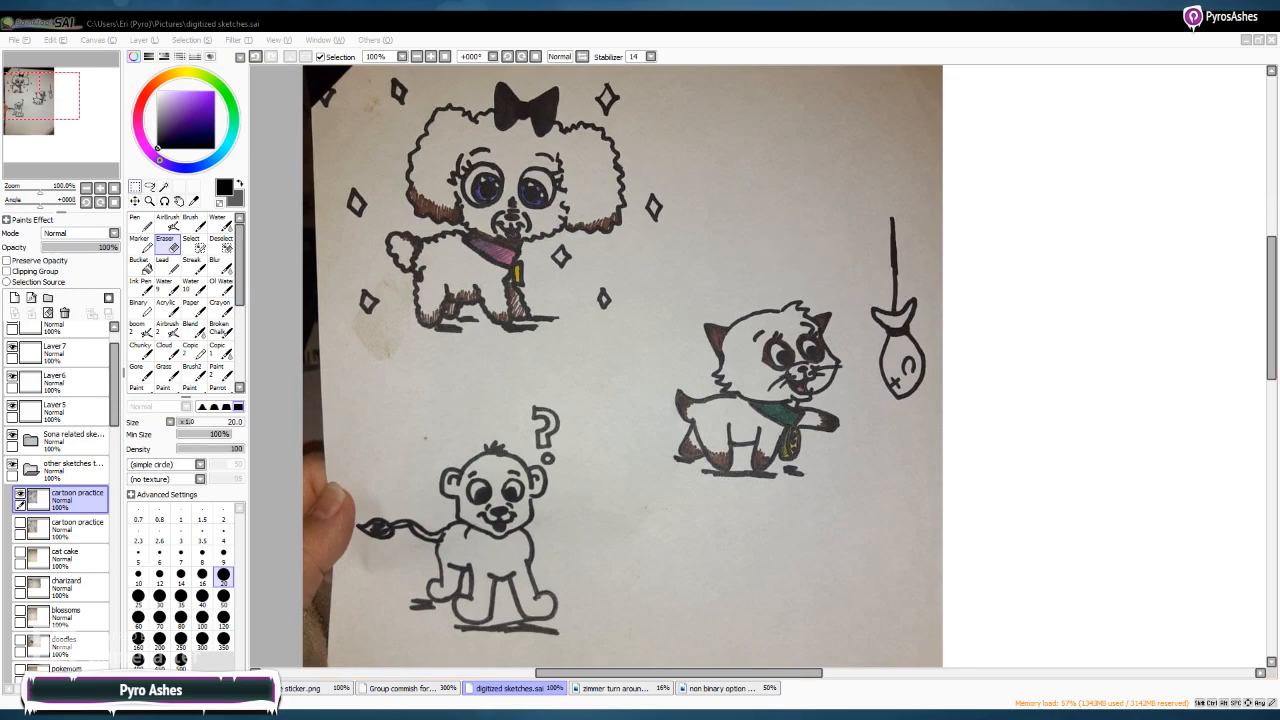
Set the opacity of the other sketches folder to 44% to fade the cartoon practice sketch
{"action": "left_click", "coordinate": [70, 466]}
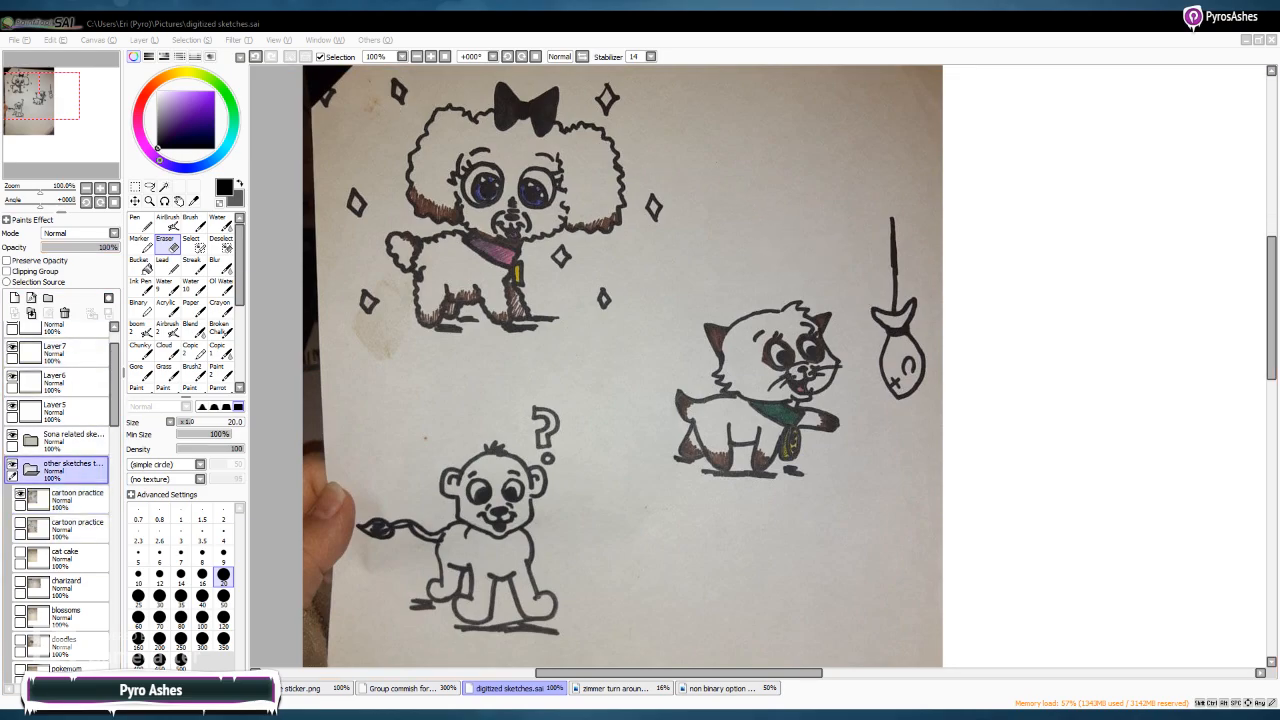
{"action": "left_click", "coordinate": [20, 493]}
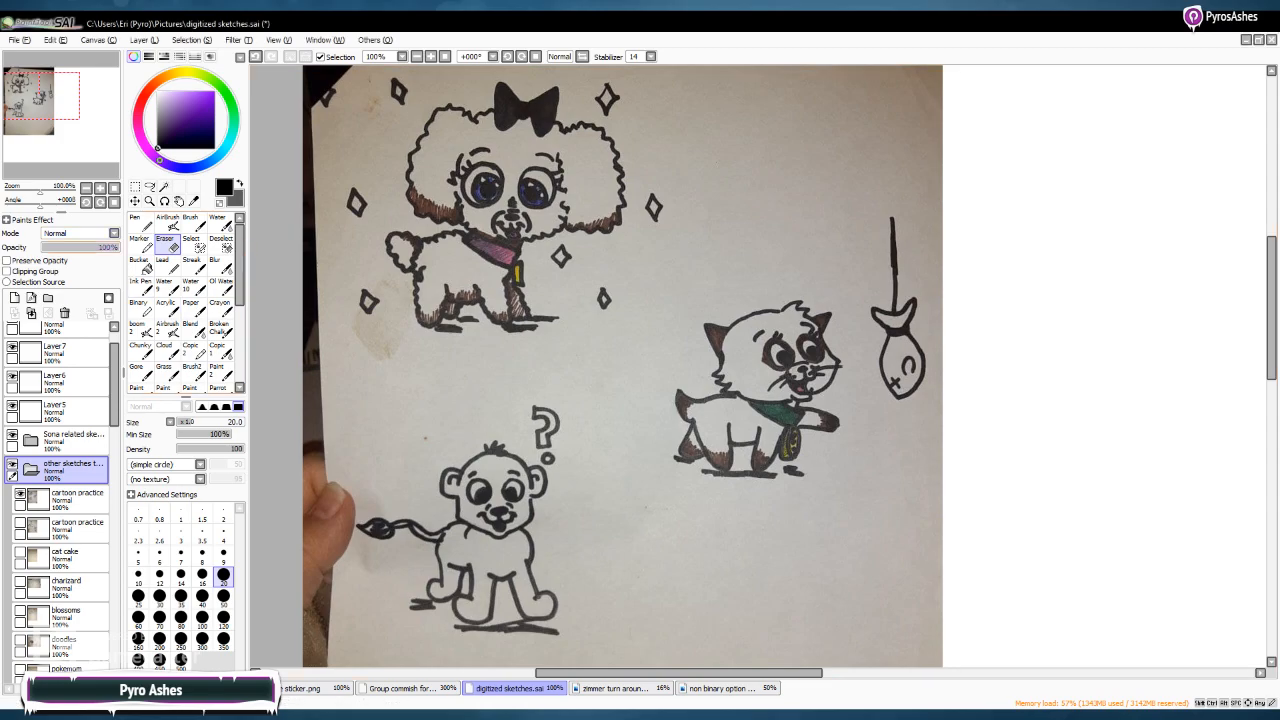
{"action": "left_click_drag", "start_coordinate": [118, 247], "coordinate": [79, 247]}
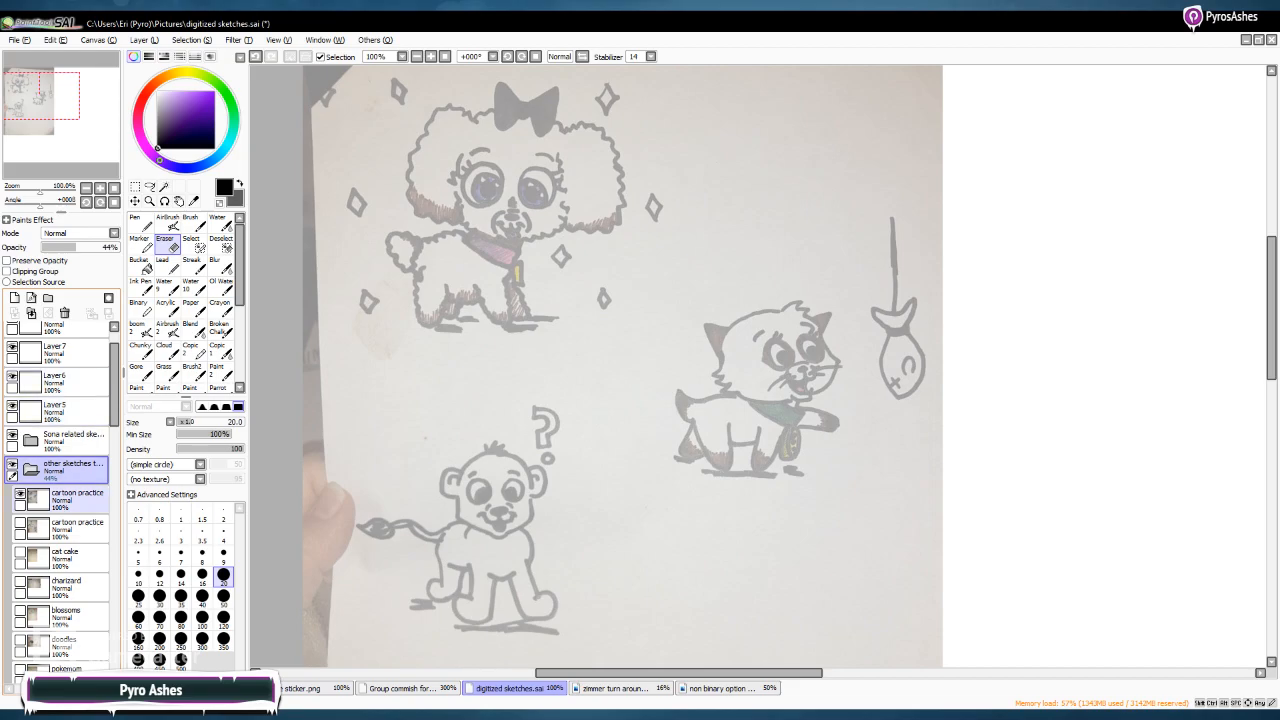
{"action": "scroll", "coordinate": [60, 400], "scroll_direction": "up", "scroll_amount": 2}
{"action": "left_click", "coordinate": [55, 452]}
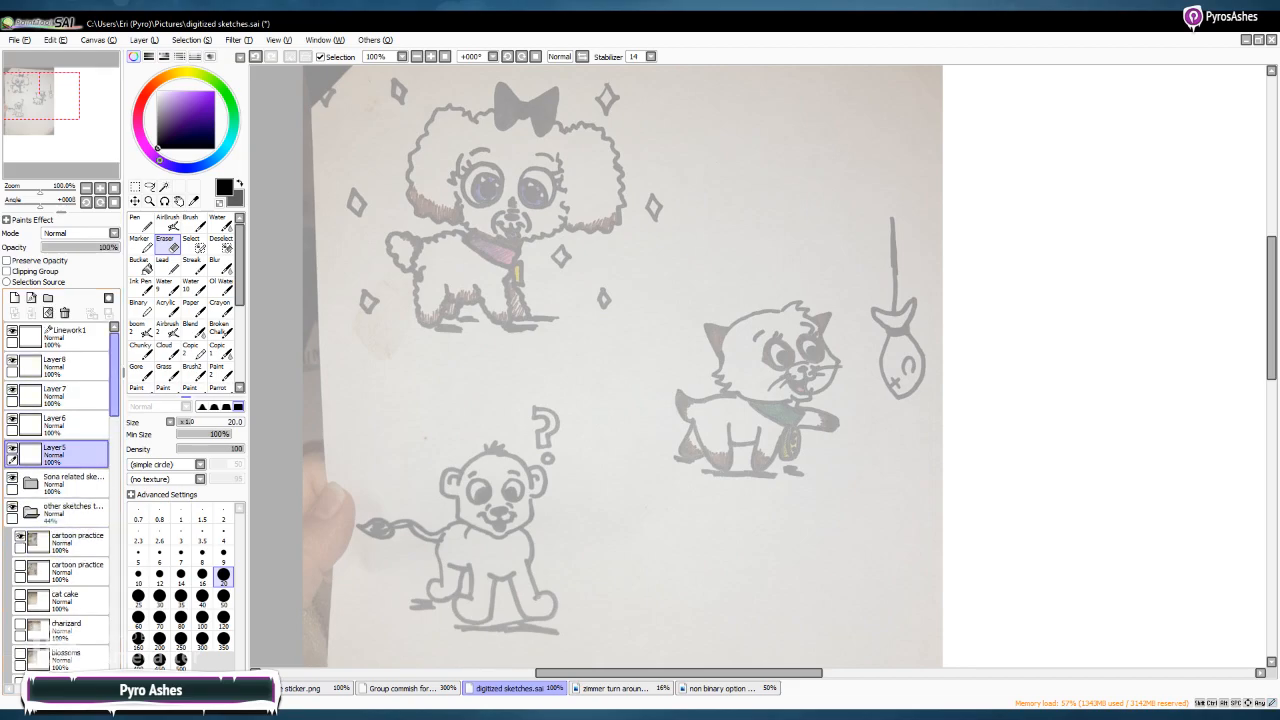
{"action": "key", "text": "n"}
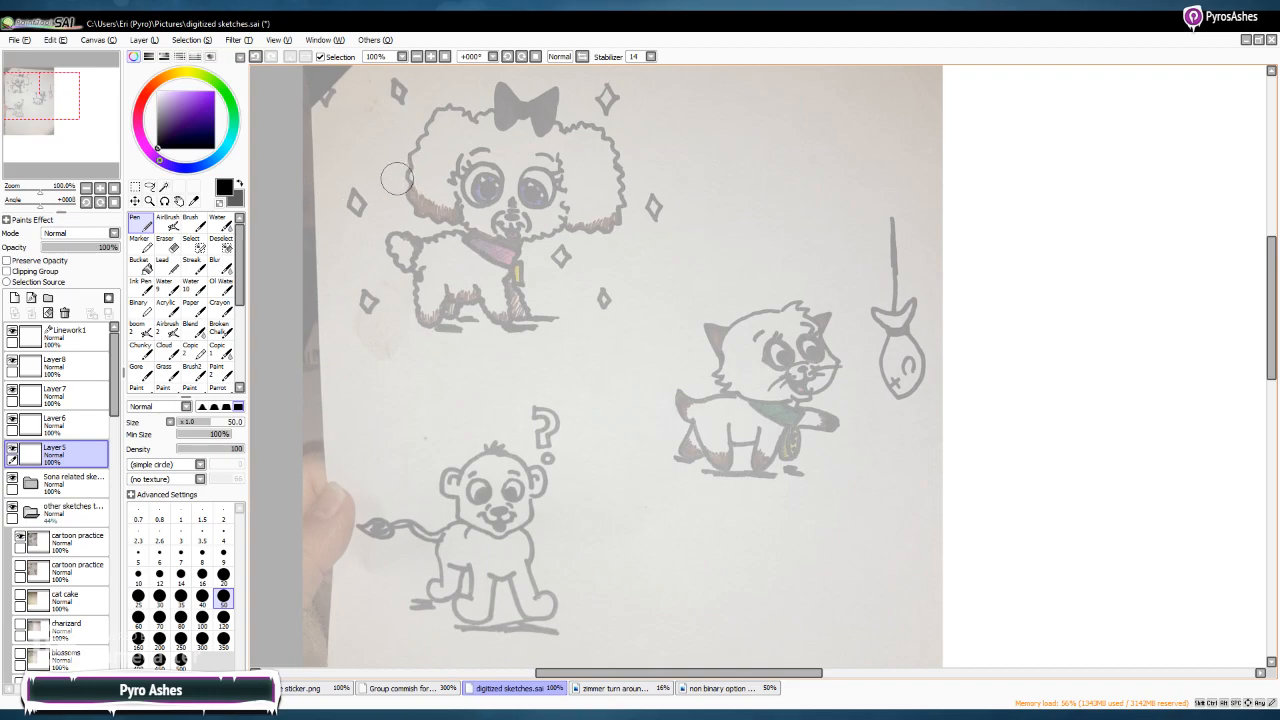
{"action": "left_click_drag", "start_coordinate": [411, 154], "coordinate": [409, 179]}
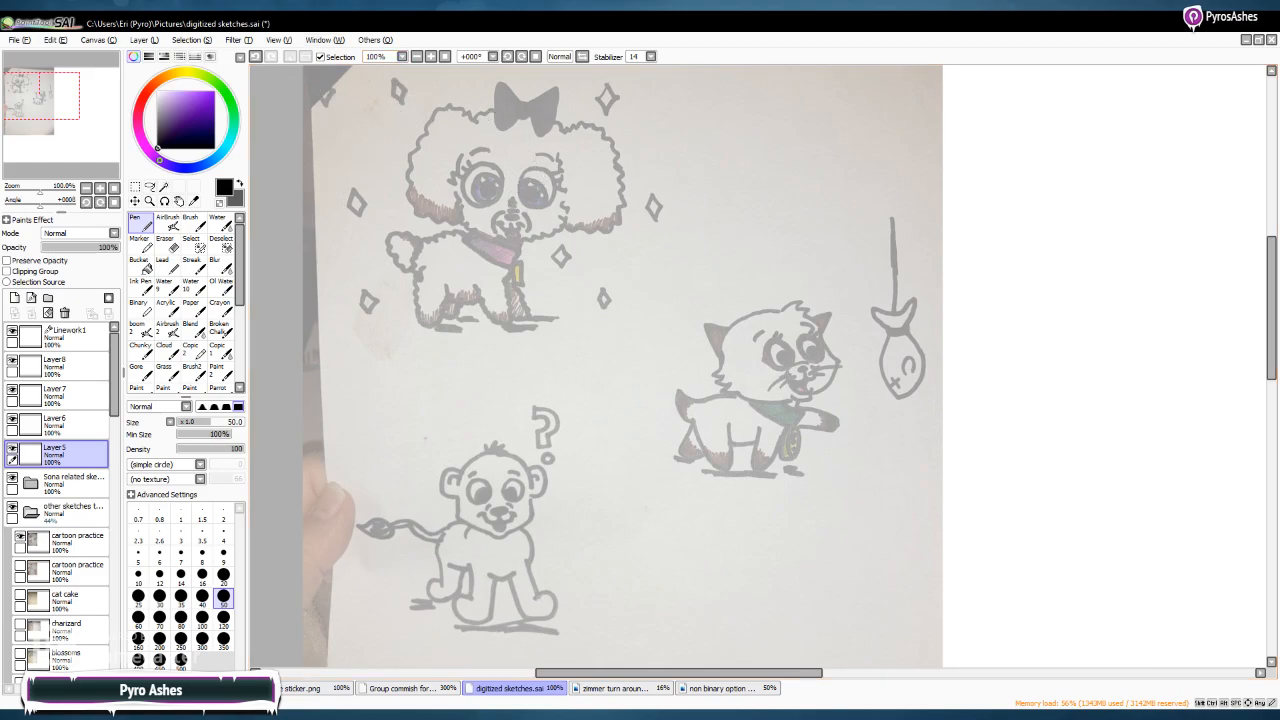
On the Linework1 layer, trace the left fluffy ear of the dog with the bow using a size 9 pen
{"action": "left_click", "coordinate": [70, 335]}
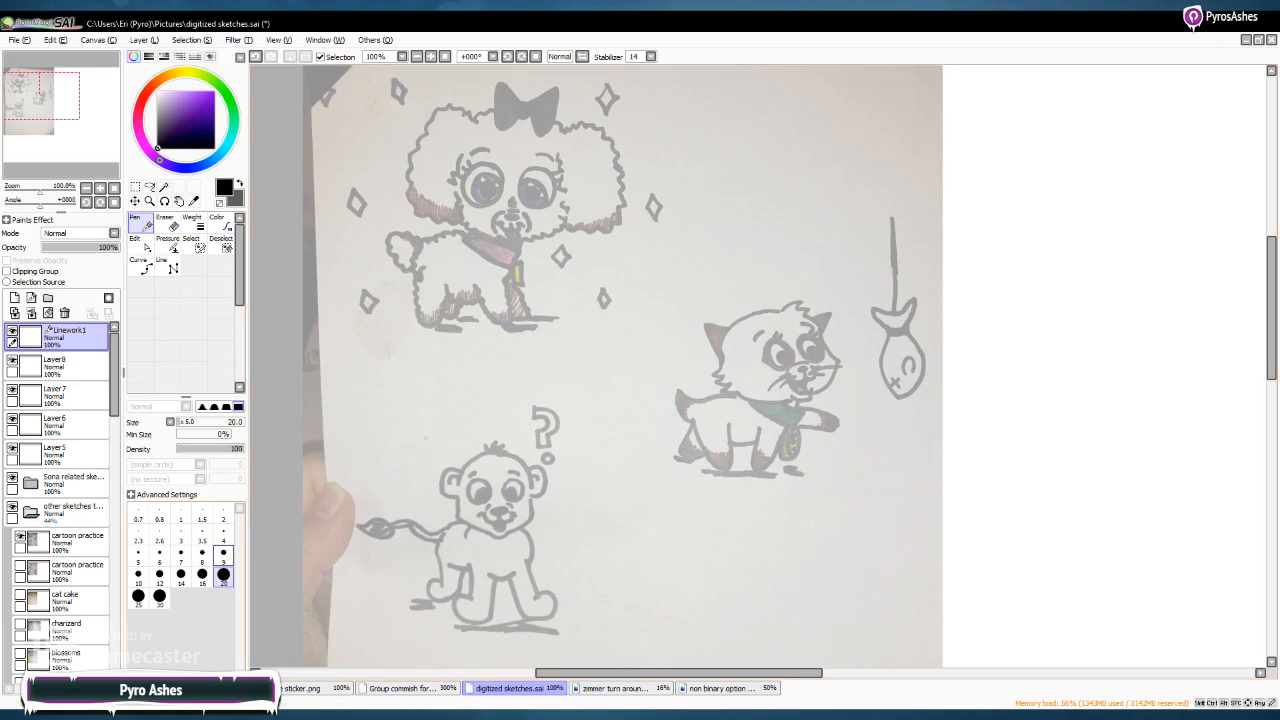
{"action": "left_click", "coordinate": [223, 552]}
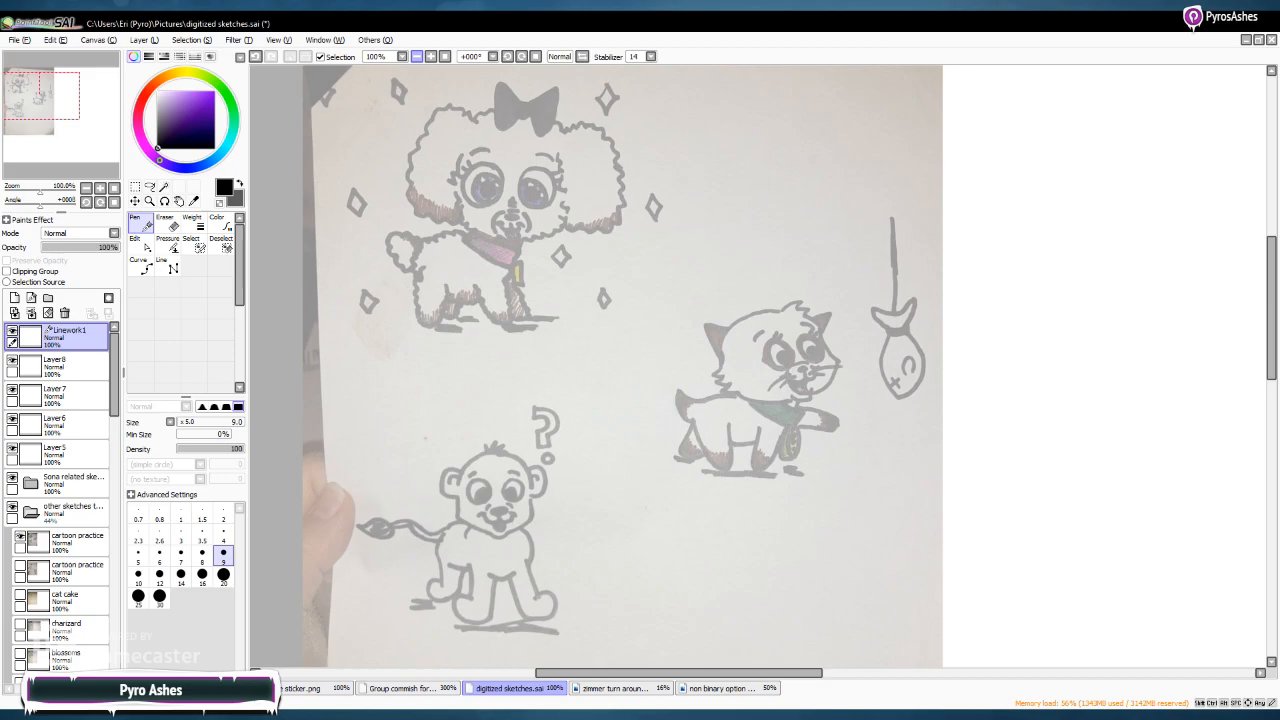
{"action": "left_click", "coordinate": [417, 56]}
{"action": "left_click", "coordinate": [431, 56]}
{"action": "left_click", "coordinate": [431, 56]}
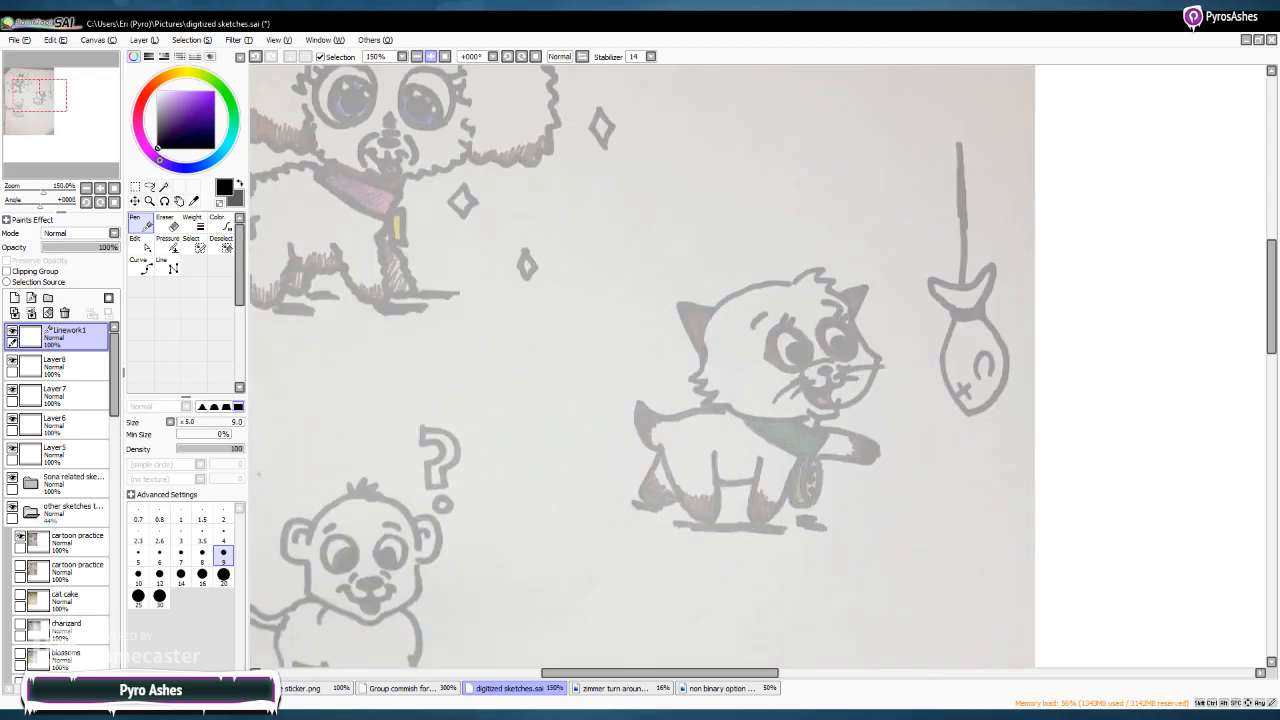
{"action": "left_click_drag", "start_coordinate": [657, 673], "coordinate": [599, 673]}
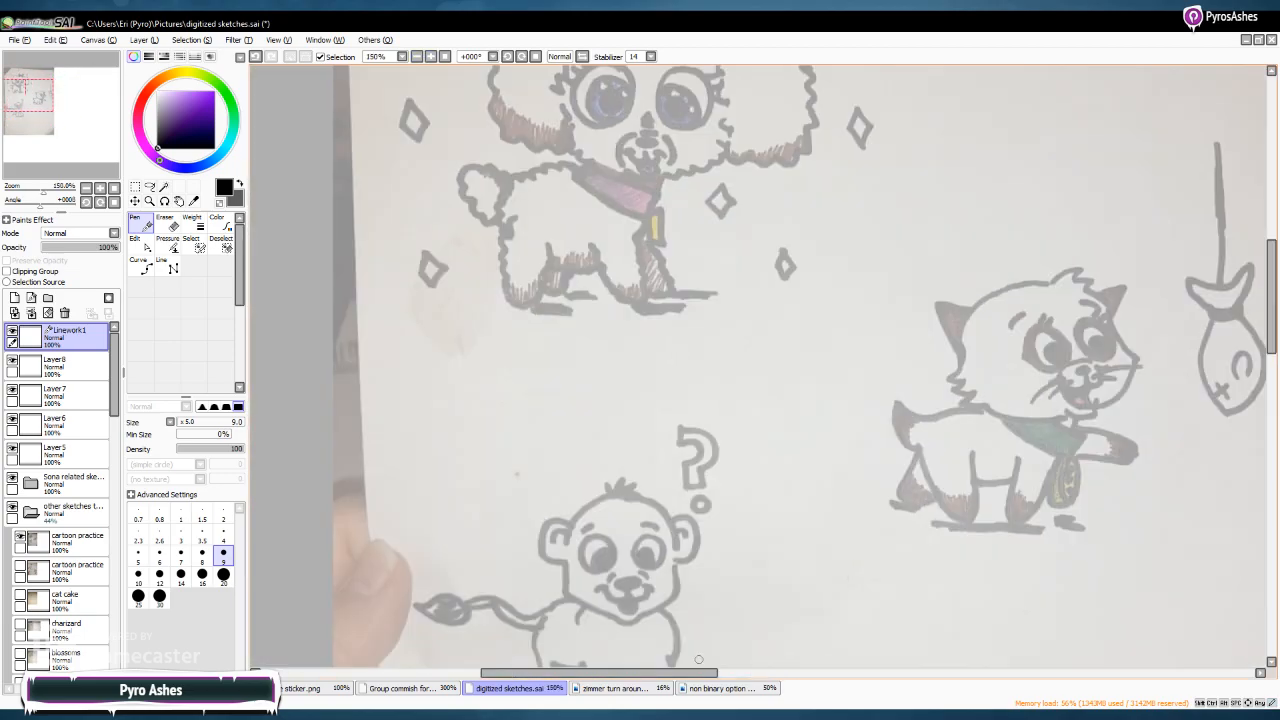
{"action": "left_click_drag", "start_coordinate": [1271, 297], "coordinate": [1271, 255]}
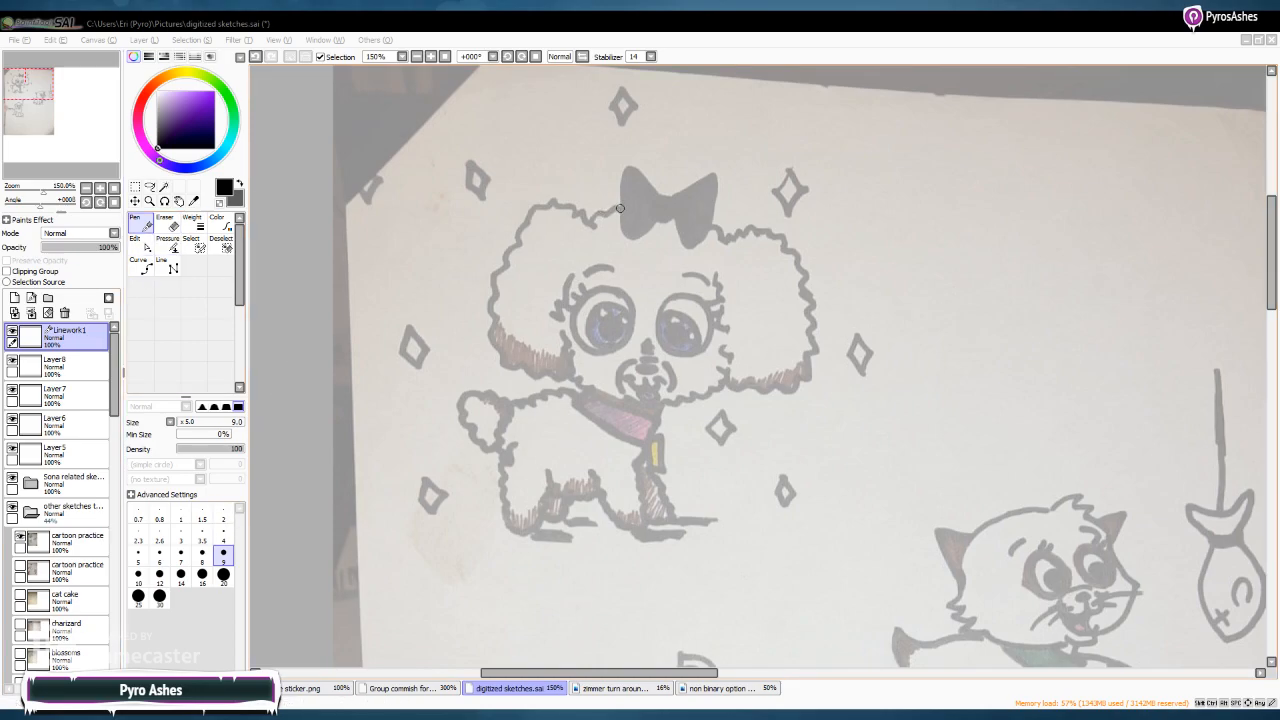
{"action": "mouse_move", "coordinate": [618, 207]}
{"action": "left_mouse_down"}
{"action": "mouse_move", "coordinate": [556, 198]}
{"action": "mouse_move", "coordinate": [528, 213]}
{"action": "mouse_move", "coordinate": [493, 284]}
{"action": "mouse_move", "coordinate": [490, 339]}
{"action": "mouse_move", "coordinate": [520, 368]}
{"action": "mouse_move", "coordinate": [508, 369]}
{"action": "mouse_move", "coordinate": [563, 372]}
{"action": "mouse_move", "coordinate": [562, 330]}
{"action": "left_mouse_up"}
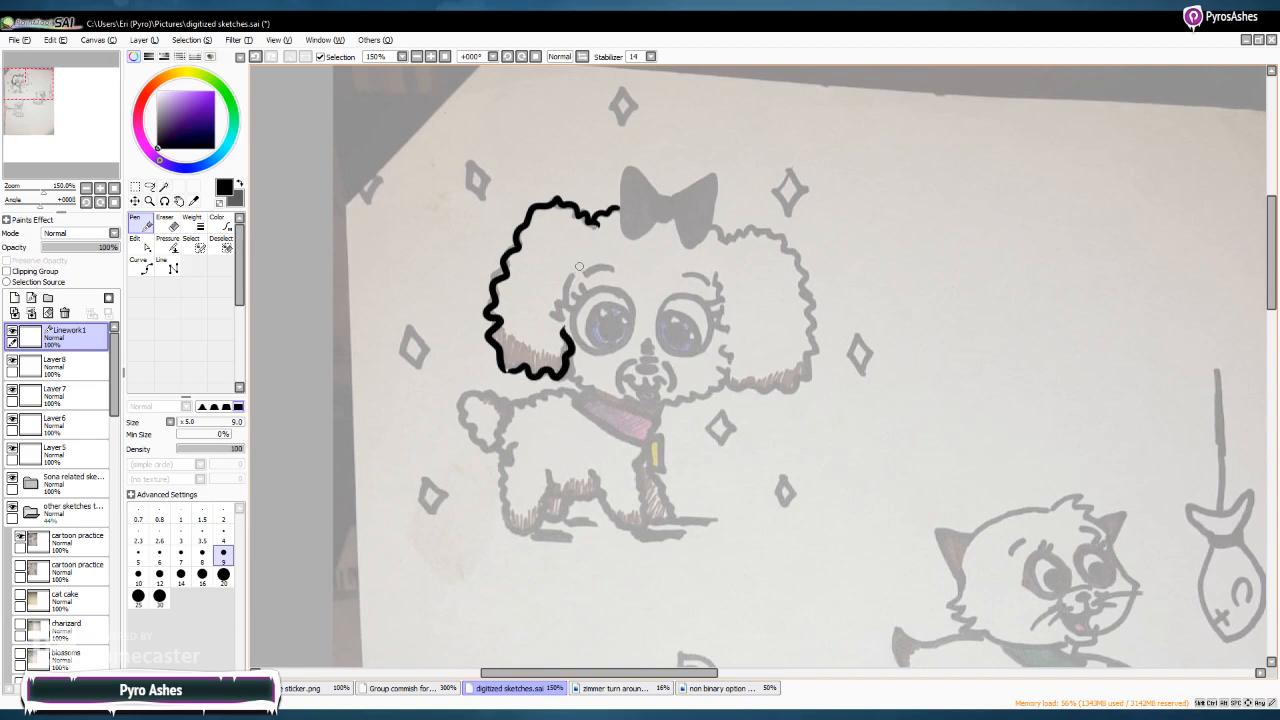
{"action": "left_click_drag", "start_coordinate": [571, 272], "coordinate": [554, 317]}
Trace the outer and inner outline of the dog's right fluffy ear
{"action": "mouse_move", "coordinate": [715, 216]}
{"action": "left_mouse_down"}
{"action": "mouse_move", "coordinate": [734, 236]}
{"action": "mouse_move", "coordinate": [773, 233]}
{"action": "mouse_move", "coordinate": [799, 260]}
{"action": "left_mouse_up"}
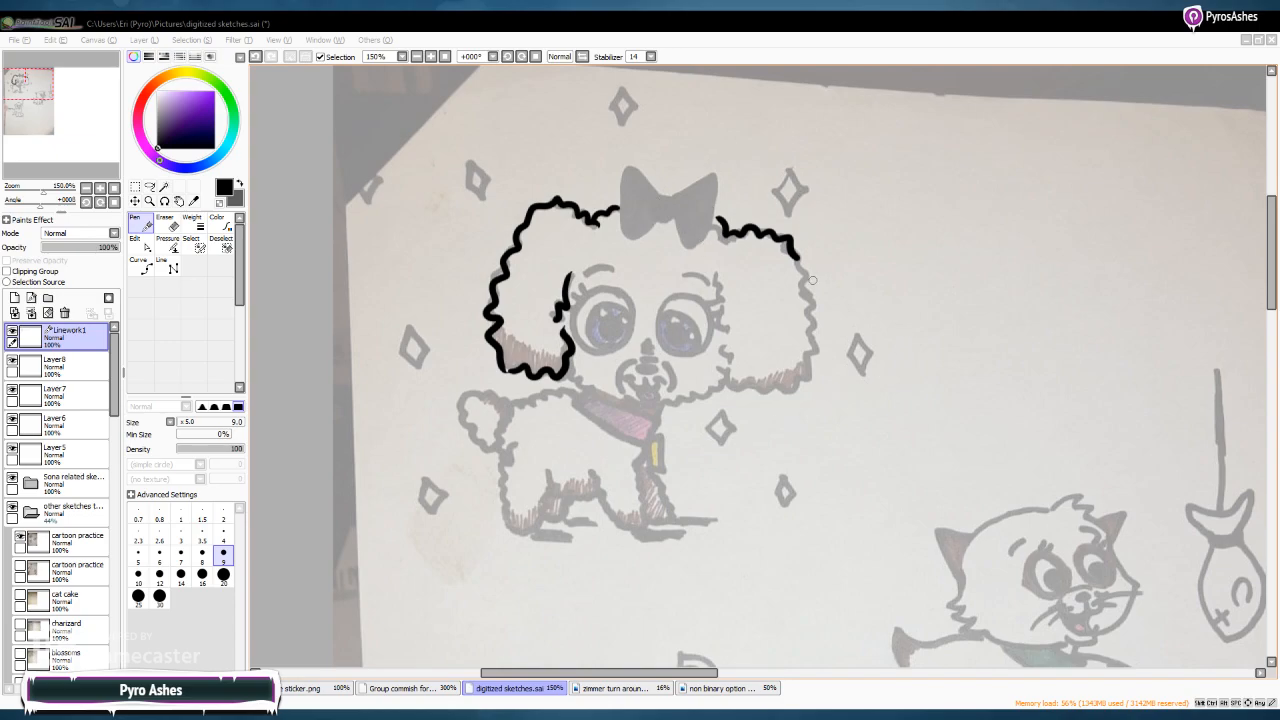
{"action": "mouse_move", "coordinate": [797, 258]}
{"action": "left_mouse_down"}
{"action": "mouse_move", "coordinate": [812, 282]}
{"action": "mouse_move", "coordinate": [810, 338]}
{"action": "mouse_move", "coordinate": [748, 394]}
{"action": "mouse_move", "coordinate": [728, 372]}
{"action": "mouse_move", "coordinate": [733, 336]}
{"action": "left_mouse_up"}
{"action": "left_click_drag", "start_coordinate": [716, 270], "coordinate": [734, 348]}
Ink the dog's two eyebrows and outline the bow on its head with its knot and fold lines
{"action": "left_click_drag", "start_coordinate": [616, 266], "coordinate": [589, 274]}
{"action": "left_click_drag", "start_coordinate": [682, 275], "coordinate": [712, 287]}
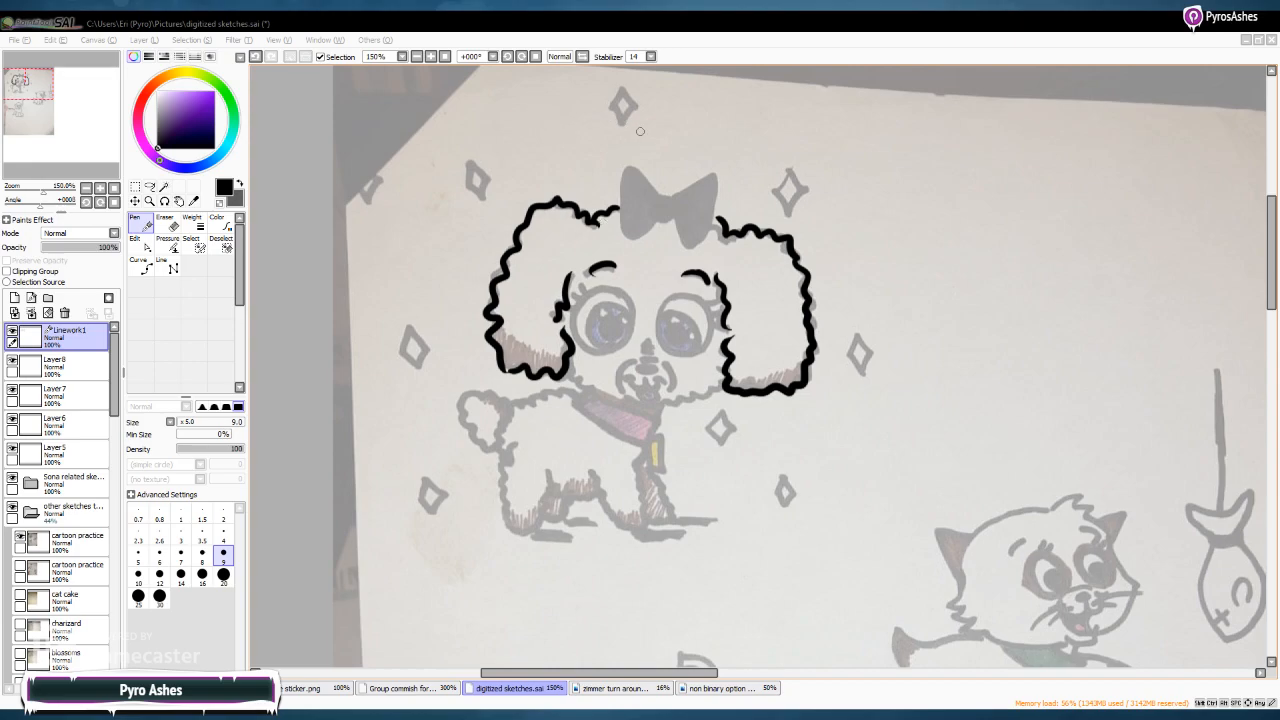
{"action": "mouse_move", "coordinate": [657, 192]}
{"action": "left_mouse_down"}
{"action": "mouse_move", "coordinate": [640, 165]}
{"action": "mouse_move", "coordinate": [619, 198]}
{"action": "mouse_move", "coordinate": [624, 236]}
{"action": "mouse_move", "coordinate": [662, 195]}
{"action": "mouse_move", "coordinate": [652, 210]}
{"action": "mouse_move", "coordinate": [668, 228]}
{"action": "mouse_move", "coordinate": [690, 182]}
{"action": "mouse_move", "coordinate": [720, 192]}
{"action": "mouse_move", "coordinate": [684, 246]}
{"action": "mouse_move", "coordinate": [655, 203]}
{"action": "mouse_move", "coordinate": [677, 193]}
{"action": "mouse_move", "coordinate": [632, 167]}
{"action": "left_mouse_up"}
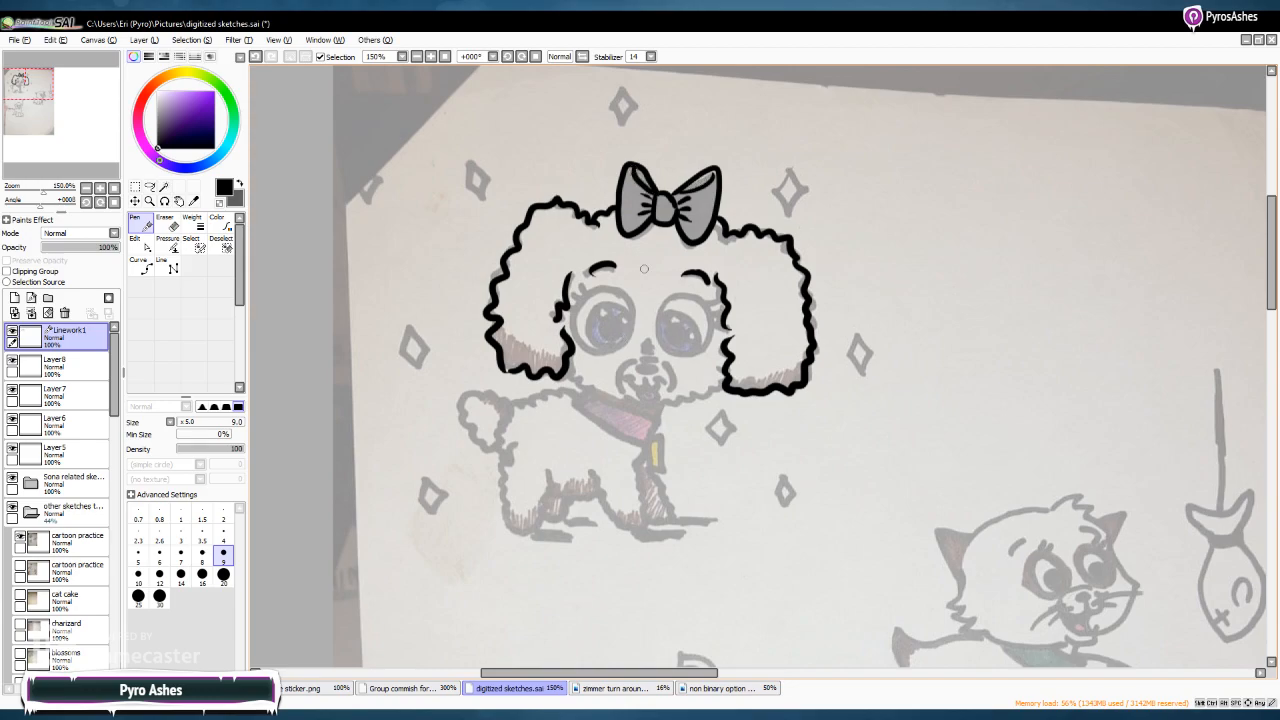
Ink the round outlines of both dog eyes and add the eyelashes at their outer corners
{"action": "key", "text": "ctrl+plus"}
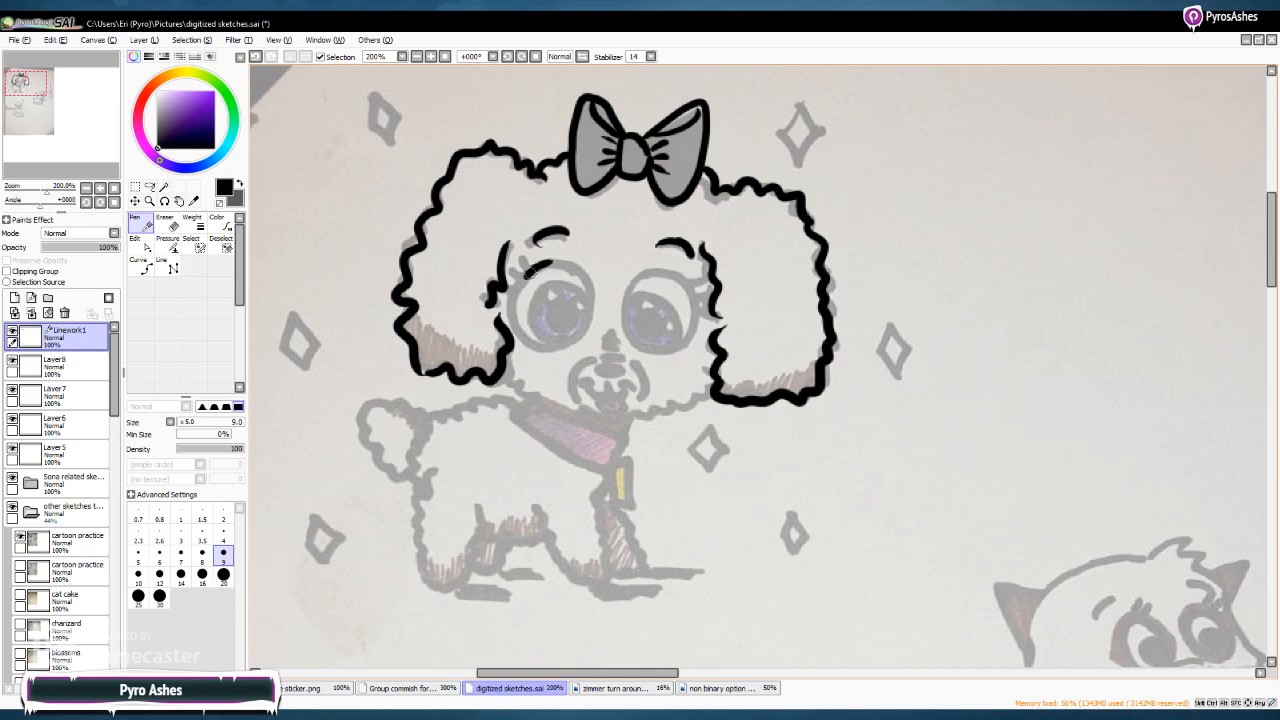
{"action": "mouse_move", "coordinate": [540, 265]}
{"action": "left_mouse_down"}
{"action": "mouse_move", "coordinate": [519, 285]}
{"action": "mouse_move", "coordinate": [517, 314]}
{"action": "mouse_move", "coordinate": [530, 336]}
{"action": "mouse_move", "coordinate": [563, 342]}
{"action": "mouse_move", "coordinate": [610, 312]}
{"action": "mouse_move", "coordinate": [594, 268]}
{"action": "left_mouse_up"}
{"action": "key", "text": "ctrl+z"}
{"action": "mouse_move", "coordinate": [558, 264]}
{"action": "left_mouse_down"}
{"action": "mouse_move", "coordinate": [527, 276]}
{"action": "mouse_move", "coordinate": [512, 318]}
{"action": "mouse_move", "coordinate": [569, 344]}
{"action": "mouse_move", "coordinate": [596, 313]}
{"action": "mouse_move", "coordinate": [572, 265]}
{"action": "left_mouse_up"}
{"action": "mouse_move", "coordinate": [656, 271]}
{"action": "left_mouse_down"}
{"action": "mouse_move", "coordinate": [624, 291]}
{"action": "mouse_move", "coordinate": [624, 323]}
{"action": "mouse_move", "coordinate": [654, 345]}
{"action": "mouse_move", "coordinate": [678, 339]}
{"action": "mouse_move", "coordinate": [695, 311]}
{"action": "mouse_move", "coordinate": [688, 283]}
{"action": "mouse_move", "coordinate": [643, 278]}
{"action": "left_mouse_up"}
{"action": "mouse_move", "coordinate": [515, 275]}
{"action": "left_mouse_down"}
{"action": "mouse_move", "coordinate": [508, 264]}
{"action": "mouse_move", "coordinate": [530, 252]}
{"action": "left_mouse_up"}
{"action": "mouse_move", "coordinate": [685, 280]}
{"action": "left_mouse_down"}
{"action": "mouse_move", "coordinate": [698, 274]}
{"action": "mouse_move", "coordinate": [714, 294]}
{"action": "left_mouse_up"}
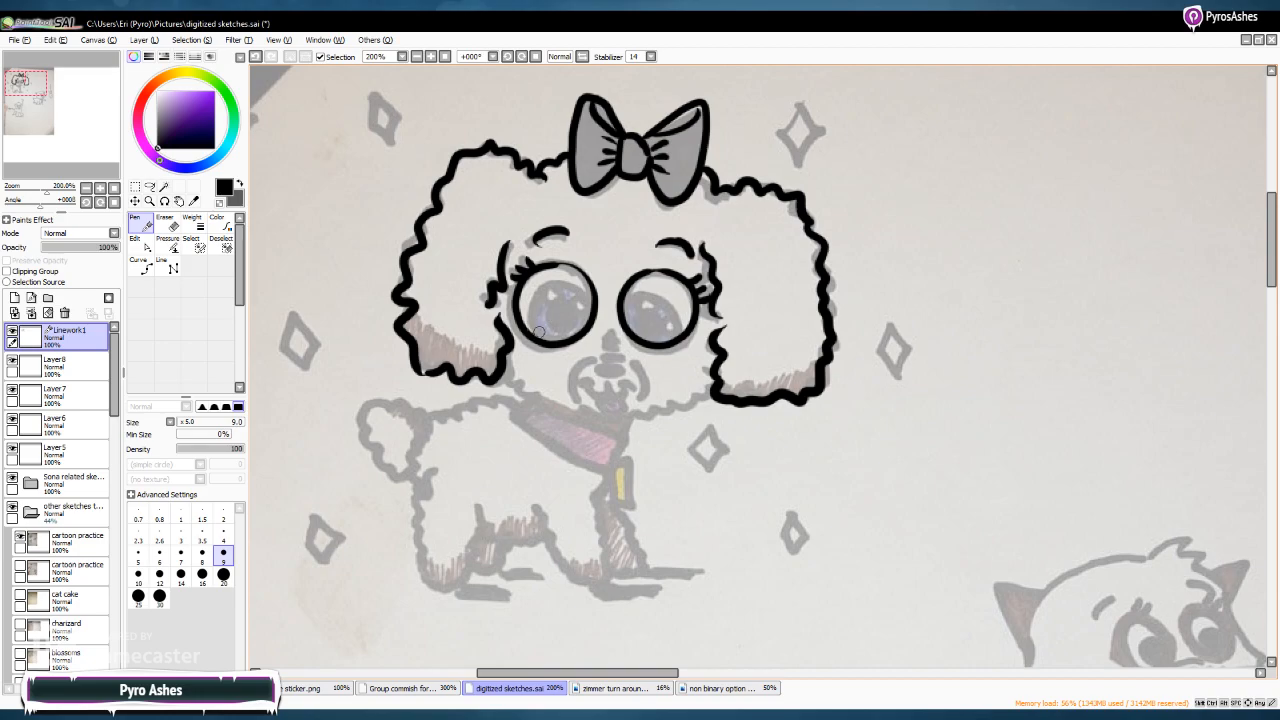
Ink the curved iris outlines inside both of the dog's eyes, redoing misplaced strokes
{"action": "mouse_move", "coordinate": [538, 336]}
{"action": "left_mouse_down"}
{"action": "mouse_move", "coordinate": [520, 310]}
{"action": "mouse_move", "coordinate": [580, 305]}
{"action": "left_mouse_up"}
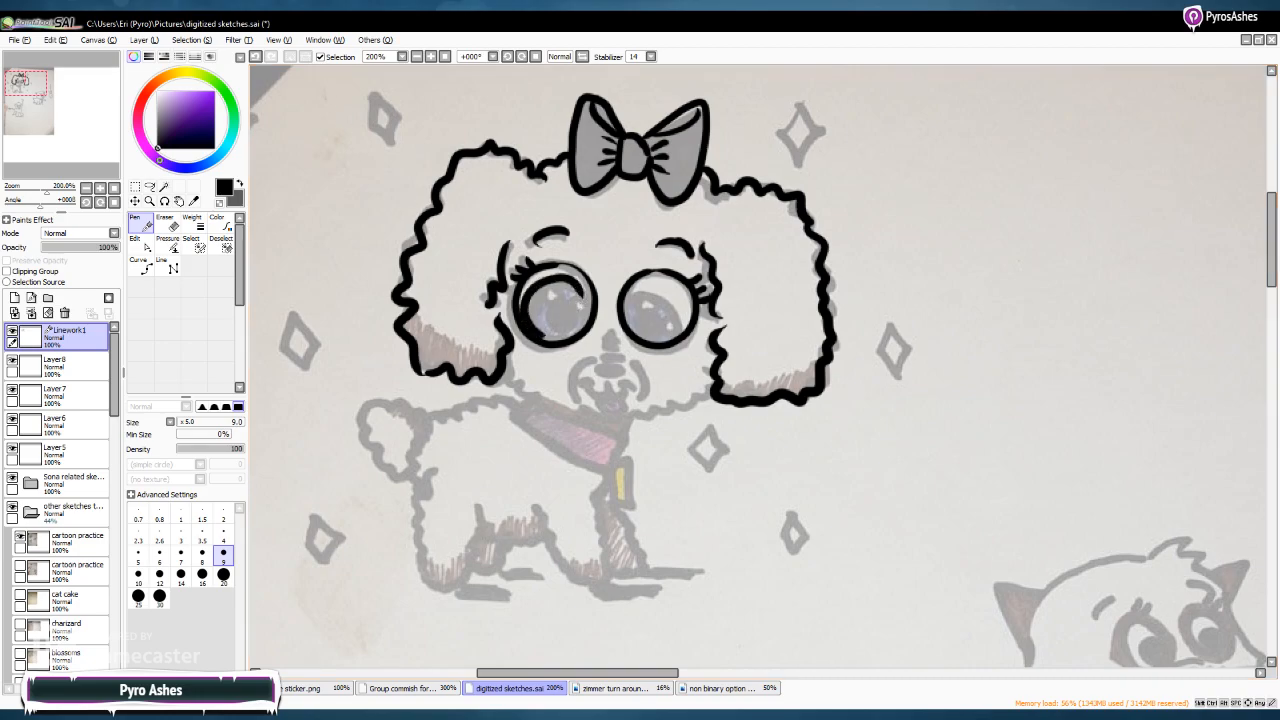
{"action": "key", "text": "ctrl+z"}
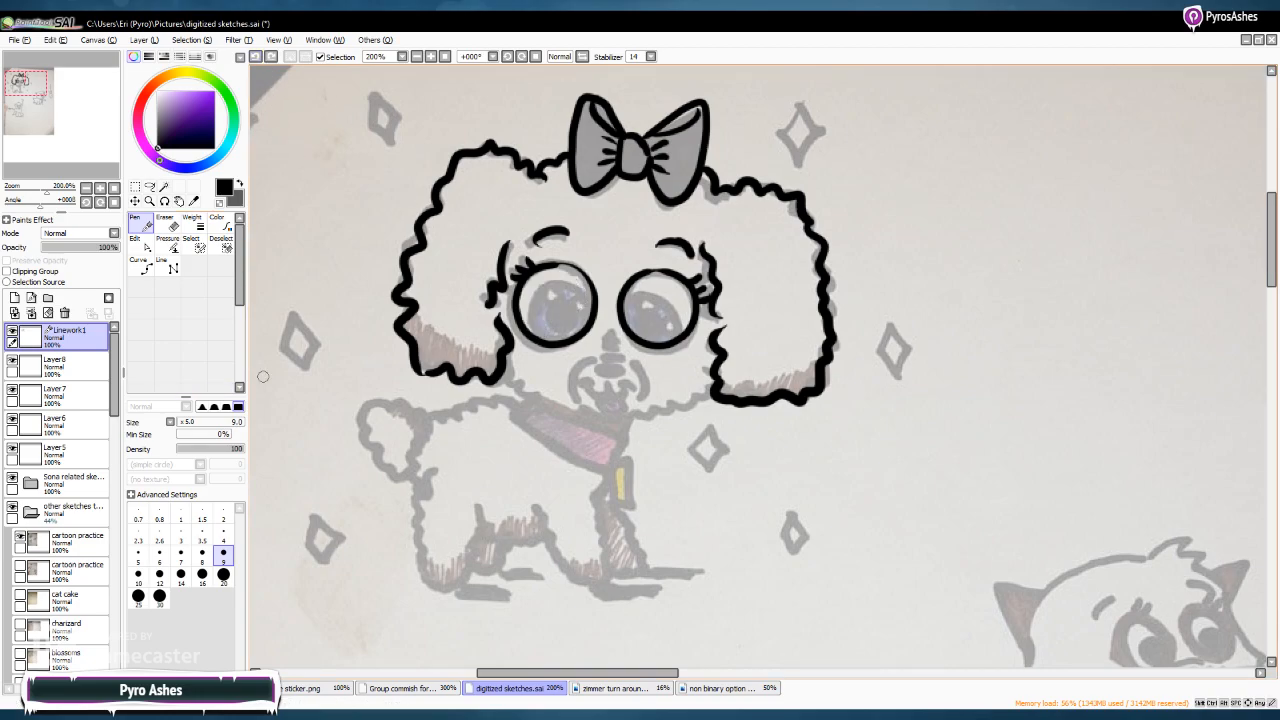
{"action": "mouse_move", "coordinate": [588, 325]}
{"action": "left_mouse_down"}
{"action": "mouse_move", "coordinate": [573, 285]}
{"action": "mouse_move", "coordinate": [546, 285]}
{"action": "mouse_move", "coordinate": [535, 338]}
{"action": "left_mouse_up"}
{"action": "mouse_move", "coordinate": [634, 330]}
{"action": "left_mouse_down"}
{"action": "mouse_move", "coordinate": [635, 295]}
{"action": "mouse_move", "coordinate": [667, 300]}
{"action": "mouse_move", "coordinate": [660, 342]}
{"action": "mouse_move", "coordinate": [644, 298]}
{"action": "mouse_move", "coordinate": [625, 317]}
{"action": "mouse_move", "coordinate": [652, 291]}
{"action": "mouse_move", "coordinate": [671, 342]}
{"action": "left_mouse_up"}
{"action": "key", "text": "ctrl+z"}
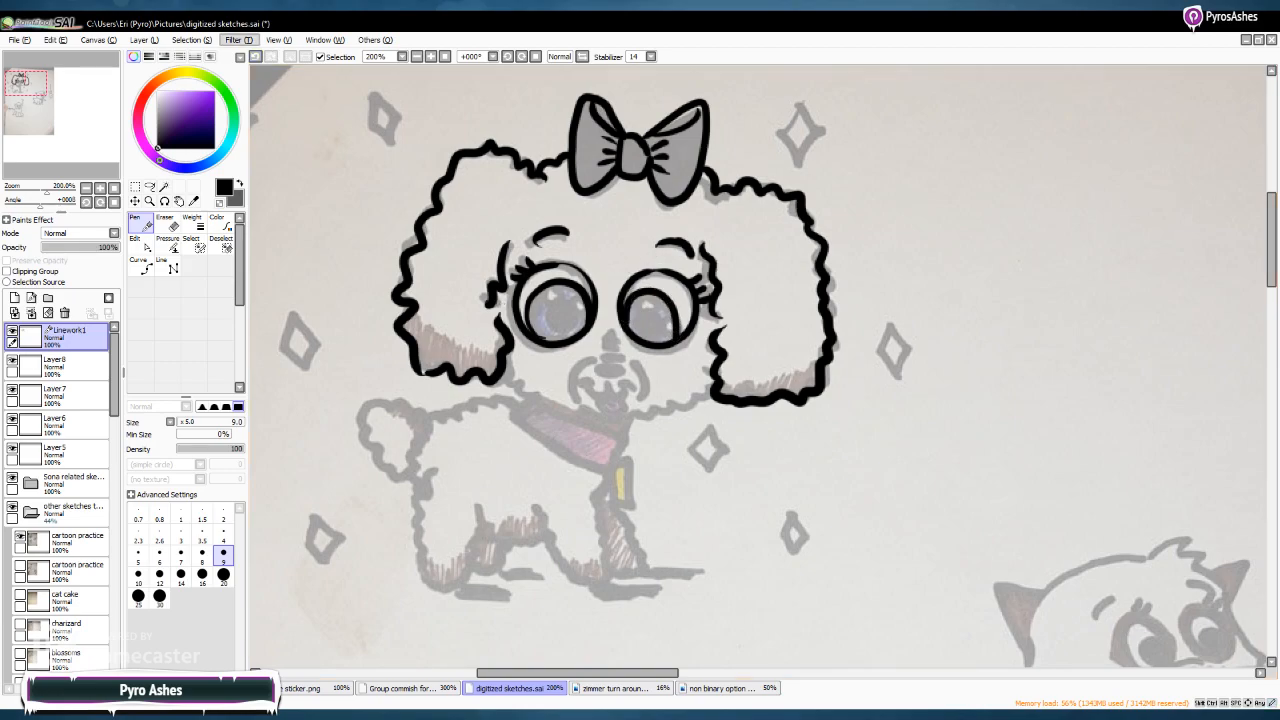
{"action": "left_click", "coordinate": [255, 56]}
{"action": "mouse_move", "coordinate": [620, 306]}
{"action": "left_mouse_down"}
{"action": "mouse_move", "coordinate": [655, 282]}
{"action": "mouse_move", "coordinate": [675, 296]}
{"action": "mouse_move", "coordinate": [656, 352]}
{"action": "left_mouse_up"}
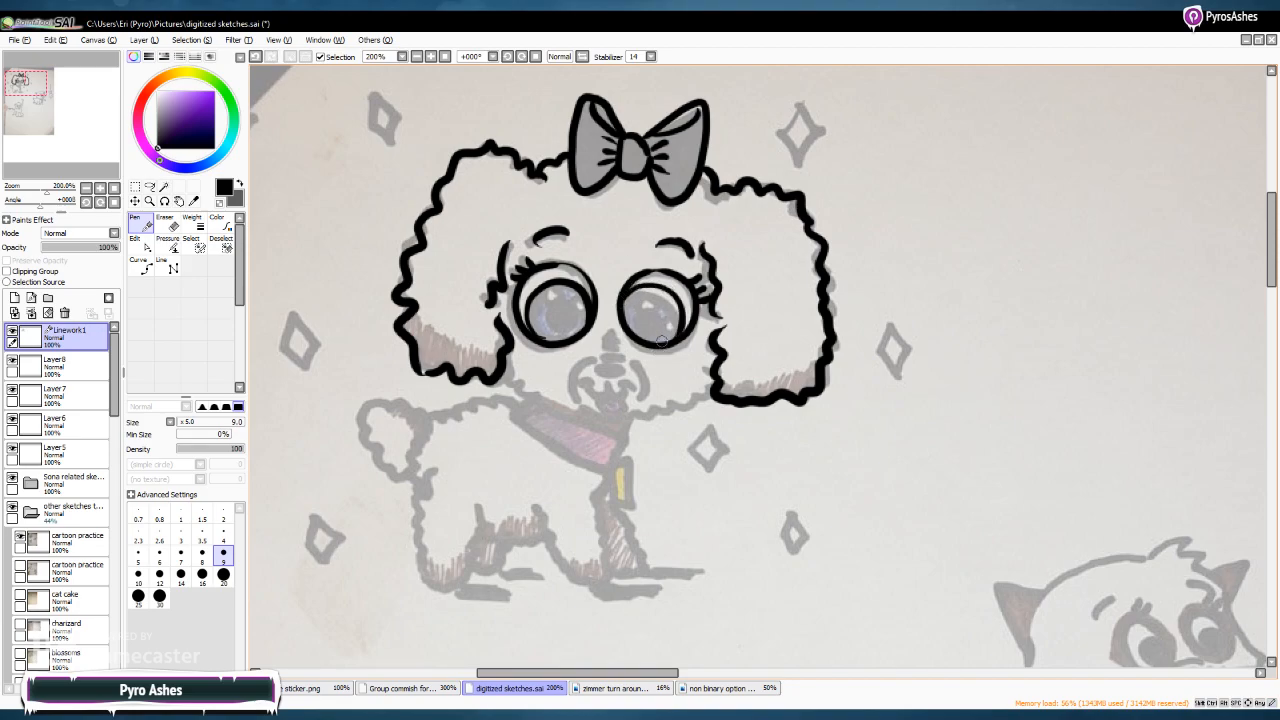
Fill in a solid black pupil in each of the dog's eyes with the pen at size 20
{"action": "left_click", "coordinate": [223, 574]}
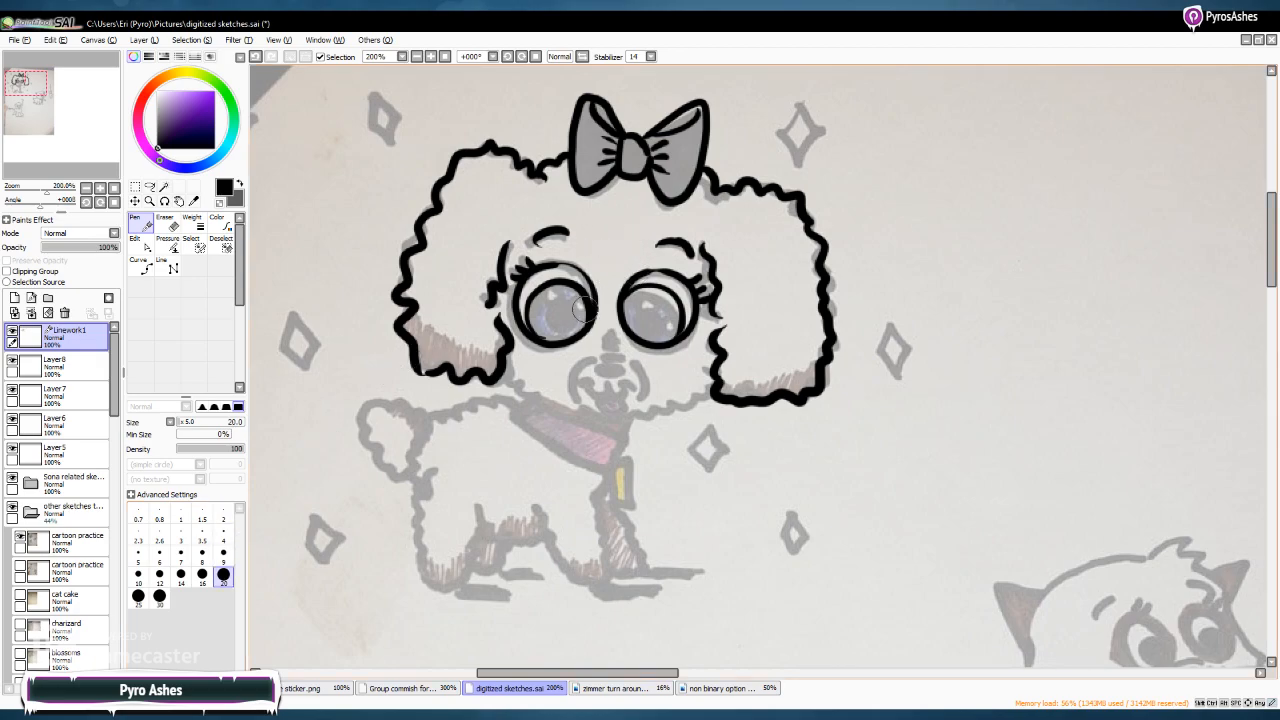
{"action": "left_click_drag", "start_coordinate": [558, 314], "coordinate": [556, 316]}
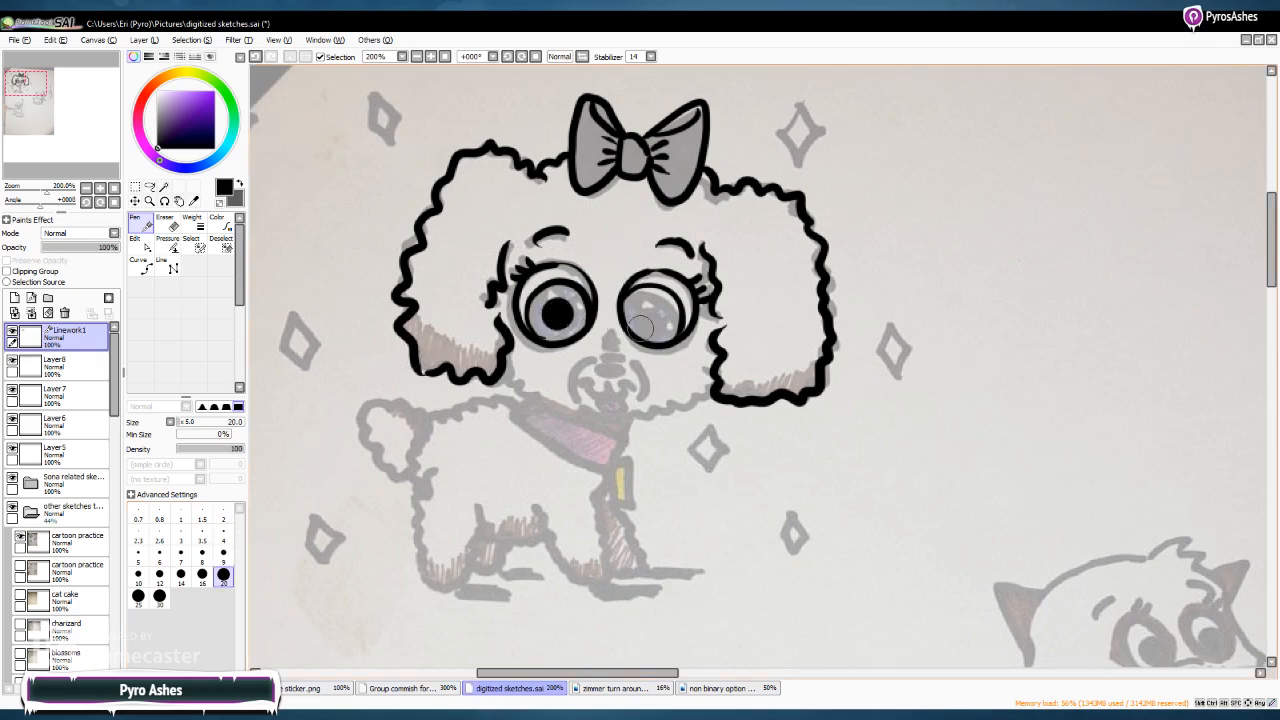
{"action": "left_click_drag", "start_coordinate": [651, 316], "coordinate": [650, 316]}
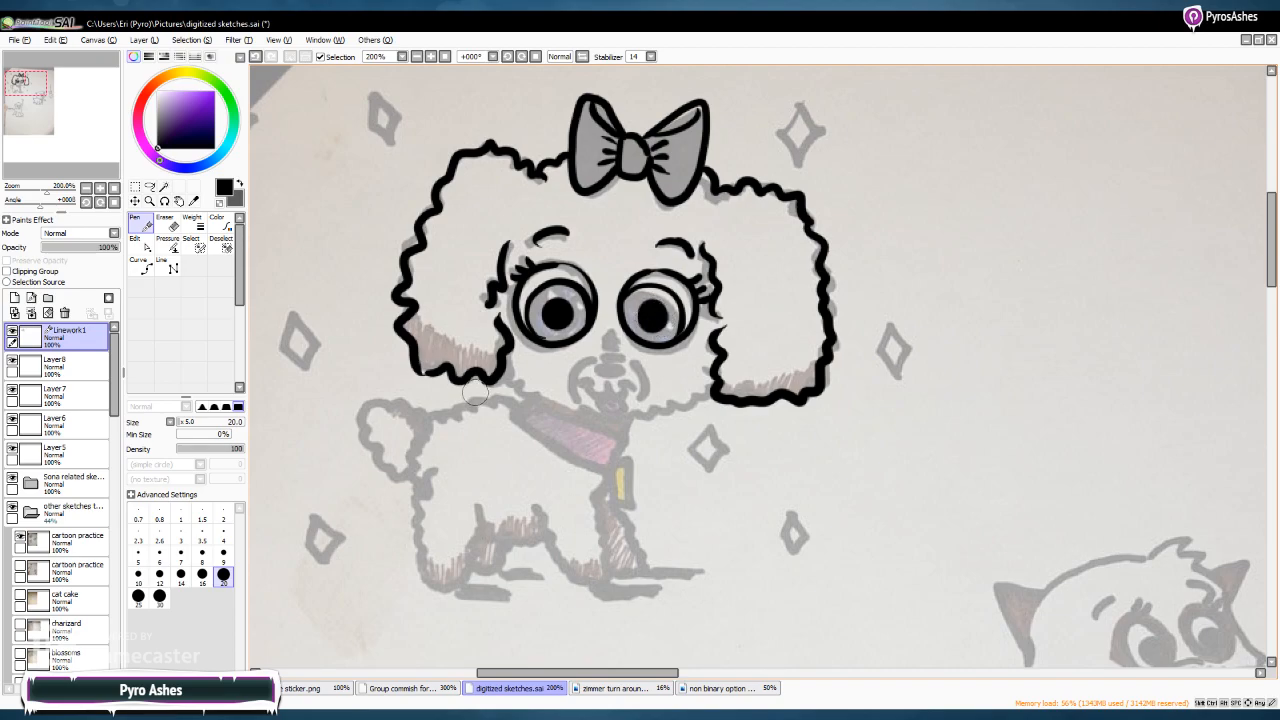
Return the pen to size 9 and ink the dog's nose, muzzle, mouth and lower face outline
{"action": "left_click", "coordinate": [223, 552]}
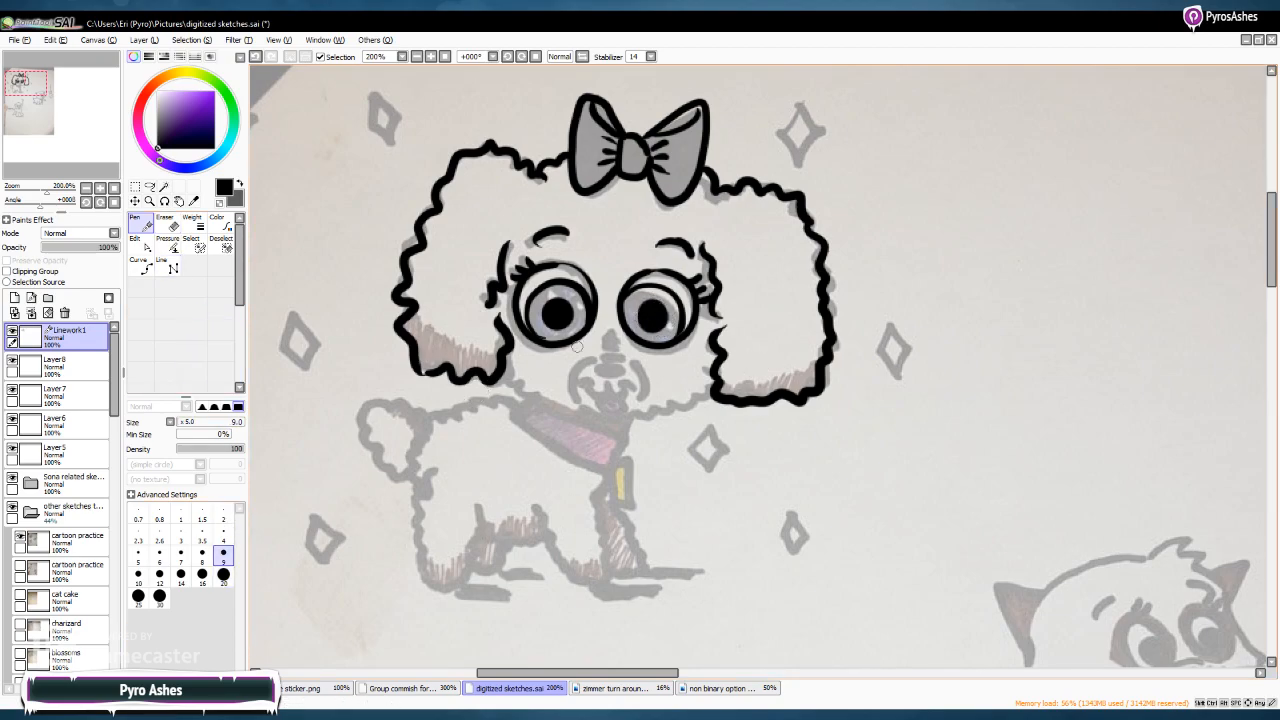
{"action": "mouse_move", "coordinate": [610, 342]}
{"action": "left_mouse_down"}
{"action": "mouse_move", "coordinate": [598, 356]}
{"action": "mouse_move", "coordinate": [618, 358]}
{"action": "mouse_move", "coordinate": [592, 354]}
{"action": "mouse_move", "coordinate": [600, 391]}
{"action": "mouse_move", "coordinate": [645, 391]}
{"action": "mouse_move", "coordinate": [598, 395]}
{"action": "mouse_move", "coordinate": [637, 380]}
{"action": "mouse_move", "coordinate": [603, 366]}
{"action": "mouse_move", "coordinate": [616, 370]}
{"action": "left_mouse_up"}
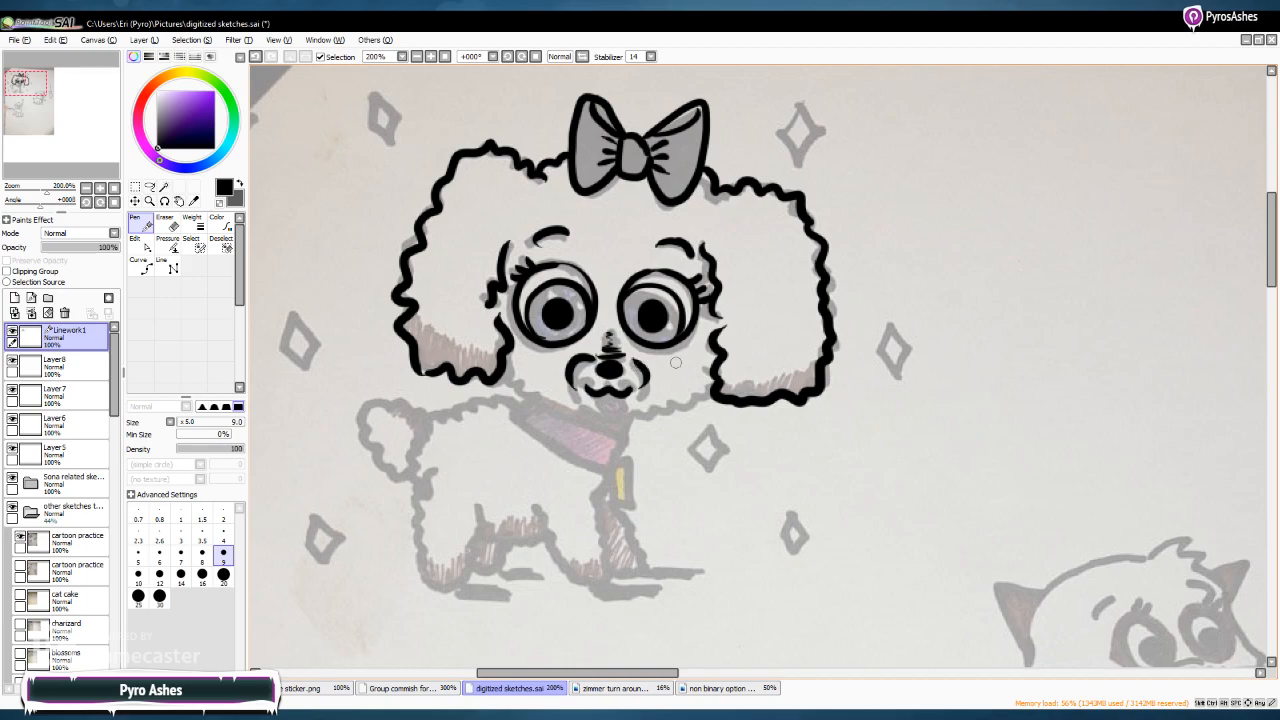
{"action": "mouse_move", "coordinate": [503, 352]}
{"action": "left_mouse_down"}
{"action": "mouse_move", "coordinate": [522, 389]}
{"action": "mouse_move", "coordinate": [578, 417]}
{"action": "mouse_move", "coordinate": [641, 420]}
{"action": "mouse_move", "coordinate": [609, 422]}
{"action": "mouse_move", "coordinate": [772, 378]}
{"action": "left_mouse_up"}
Outline the dog's collar below the face and the small tag hanging from it
{"action": "scroll", "coordinate": [609, 422], "scroll_direction": "up", "scroll_amount": 2}
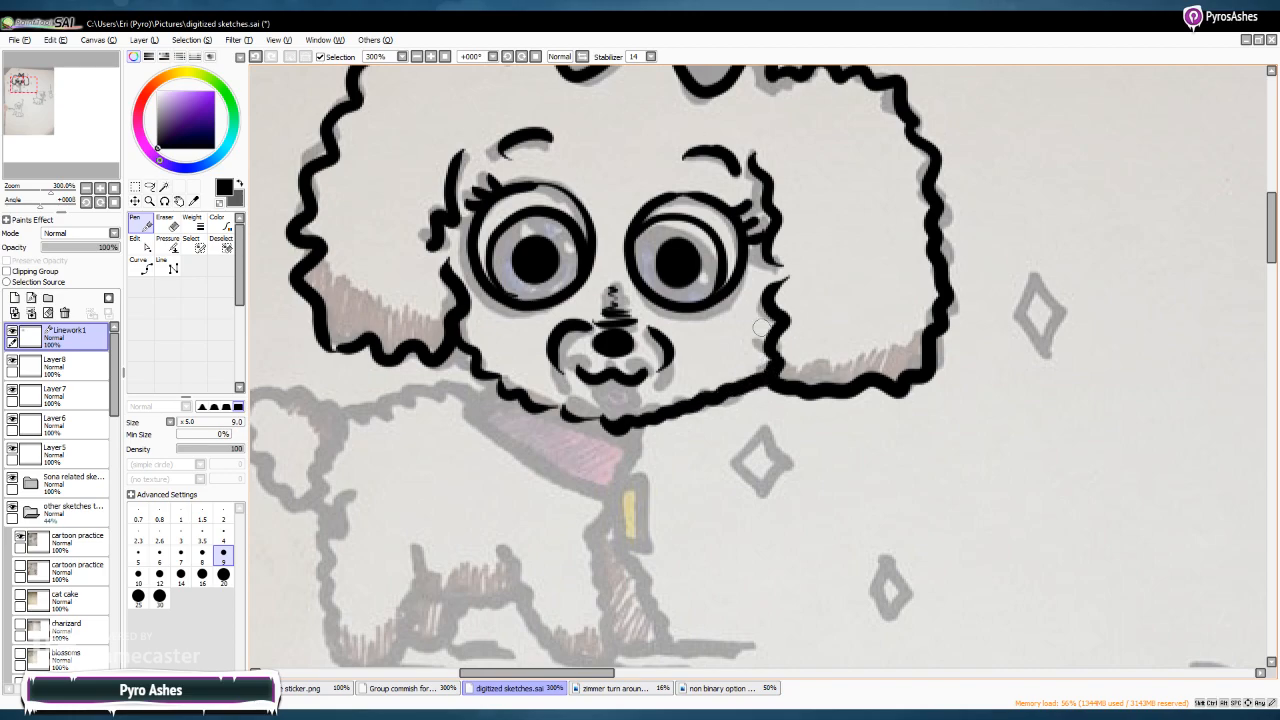
{"action": "left_click", "coordinate": [417, 56]}
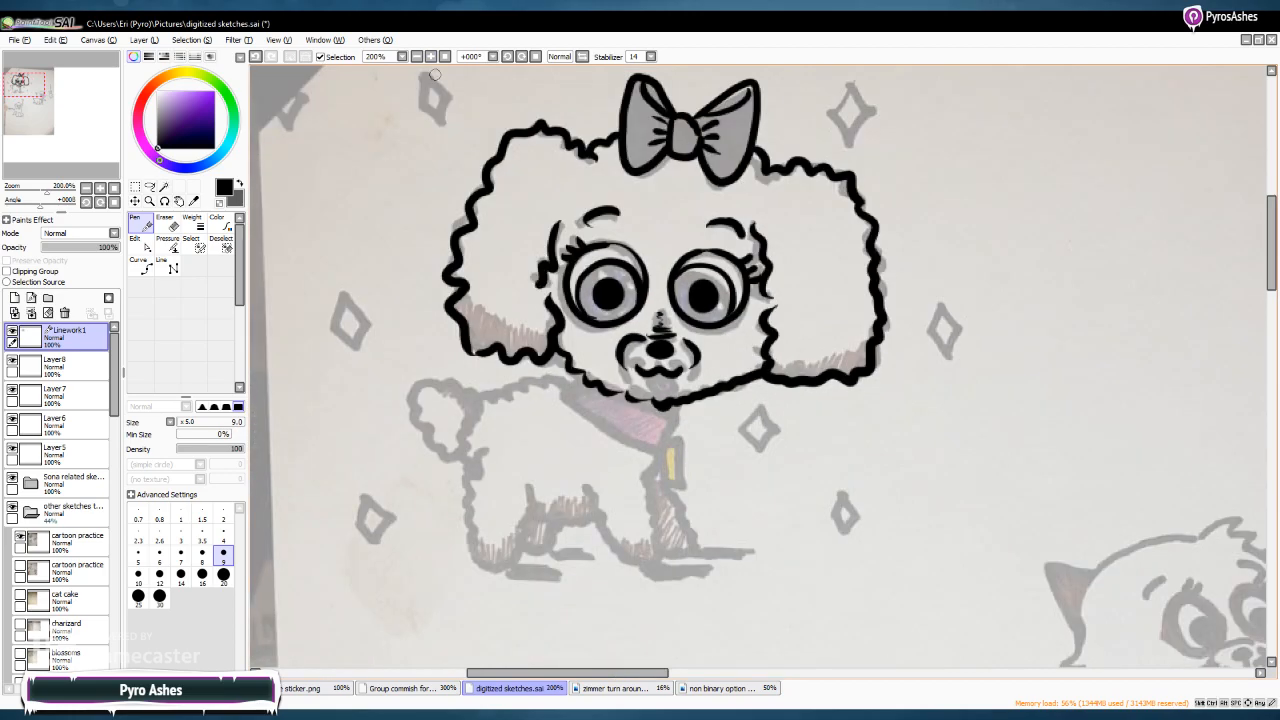
{"action": "mouse_move", "coordinate": [584, 376]}
{"action": "left_mouse_down"}
{"action": "mouse_move", "coordinate": [611, 435]}
{"action": "mouse_move", "coordinate": [640, 443]}
{"action": "left_mouse_up"}
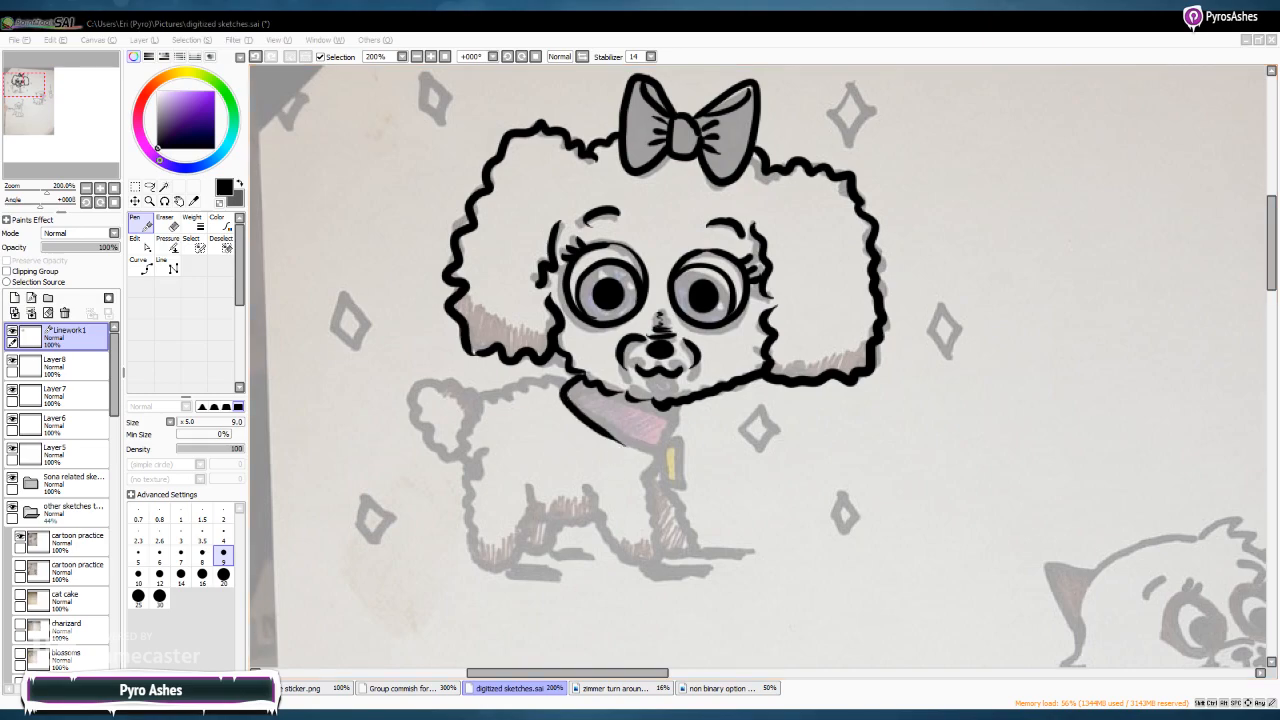
{"action": "left_click", "coordinate": [594, 285]}
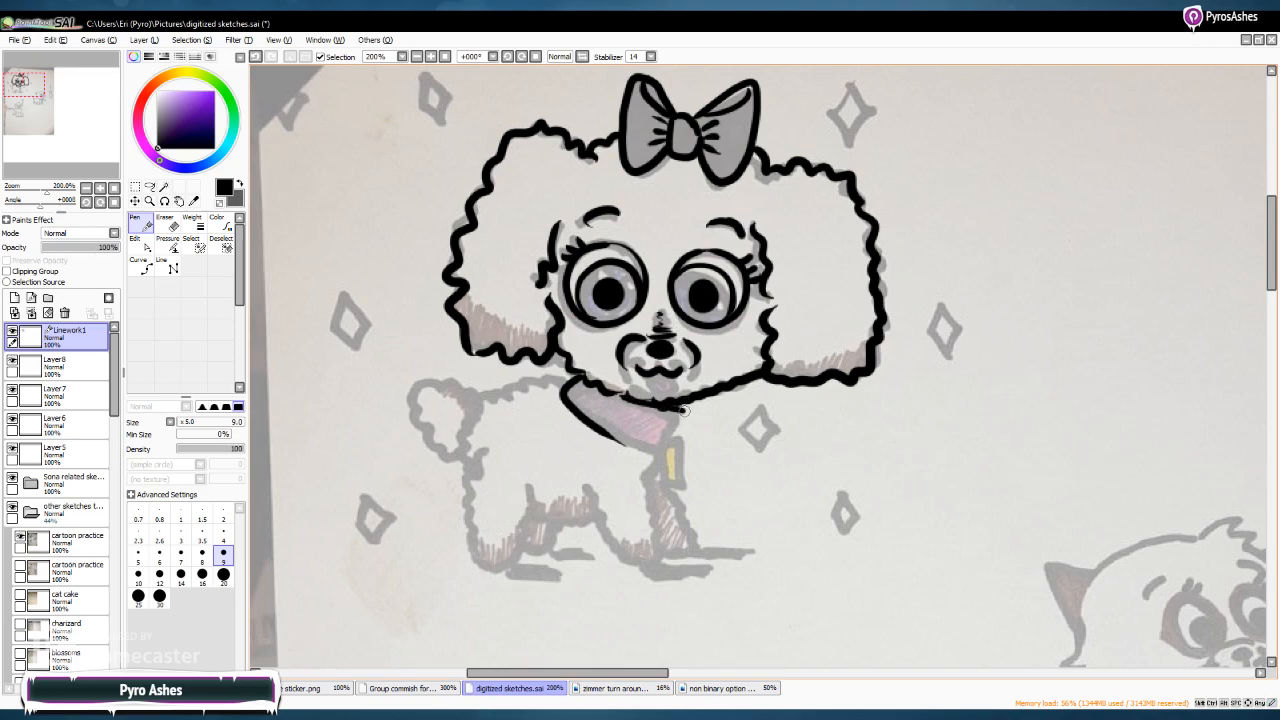
{"action": "mouse_move", "coordinate": [685, 410]}
{"action": "left_mouse_down"}
{"action": "mouse_move", "coordinate": [672, 440]}
{"action": "mouse_move", "coordinate": [620, 442]}
{"action": "mouse_move", "coordinate": [663, 440]}
{"action": "left_mouse_up"}
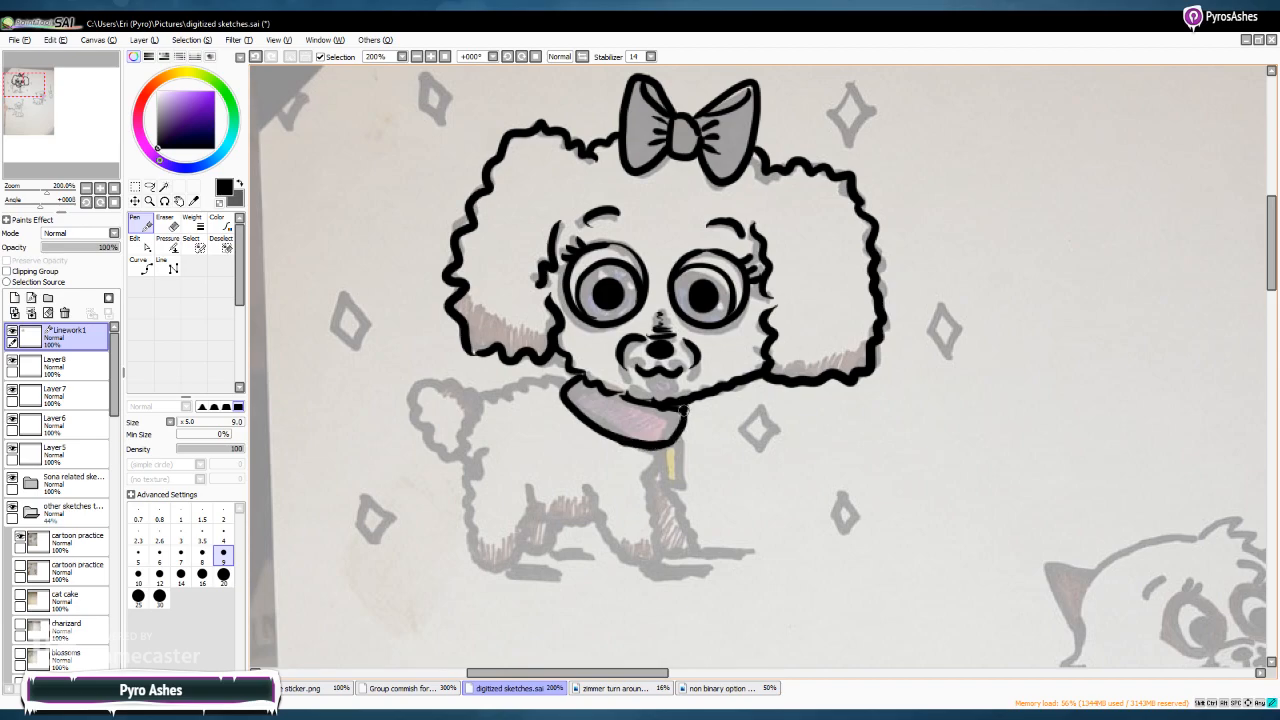
{"action": "mouse_move", "coordinate": [667, 451]}
{"action": "left_mouse_down"}
{"action": "mouse_move", "coordinate": [669, 485]}
{"action": "mouse_move", "coordinate": [686, 484]}
{"action": "mouse_move", "coordinate": [670, 440]}
{"action": "left_mouse_up"}
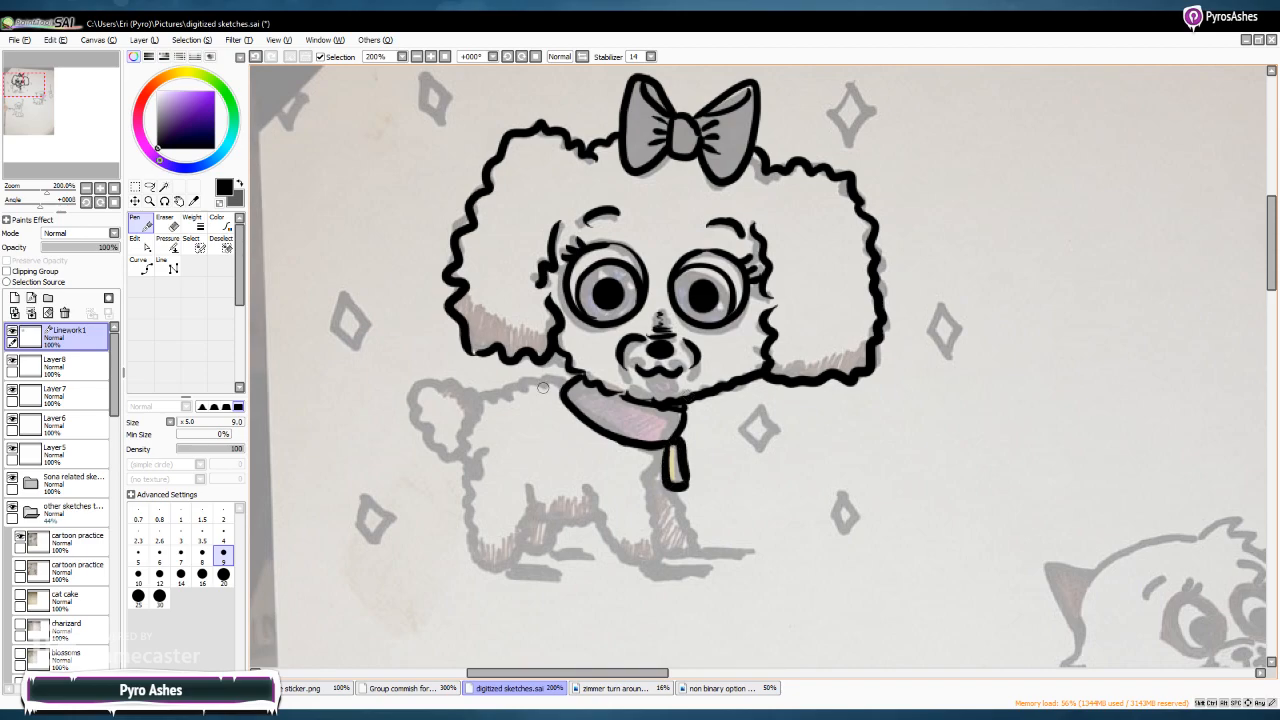
Trace the dog's back, fluffy tail, belly and legs over the sketch
{"action": "mouse_move", "coordinate": [565, 393]}
{"action": "left_mouse_down"}
{"action": "mouse_move", "coordinate": [498, 389]}
{"action": "mouse_move", "coordinate": [477, 410]}
{"action": "mouse_move", "coordinate": [467, 464]}
{"action": "left_mouse_up"}
{"action": "mouse_move", "coordinate": [483, 392]}
{"action": "left_mouse_down"}
{"action": "mouse_move", "coordinate": [428, 379]}
{"action": "mouse_move", "coordinate": [406, 418]}
{"action": "mouse_move", "coordinate": [440, 452]}
{"action": "mouse_move", "coordinate": [467, 457]}
{"action": "left_mouse_up"}
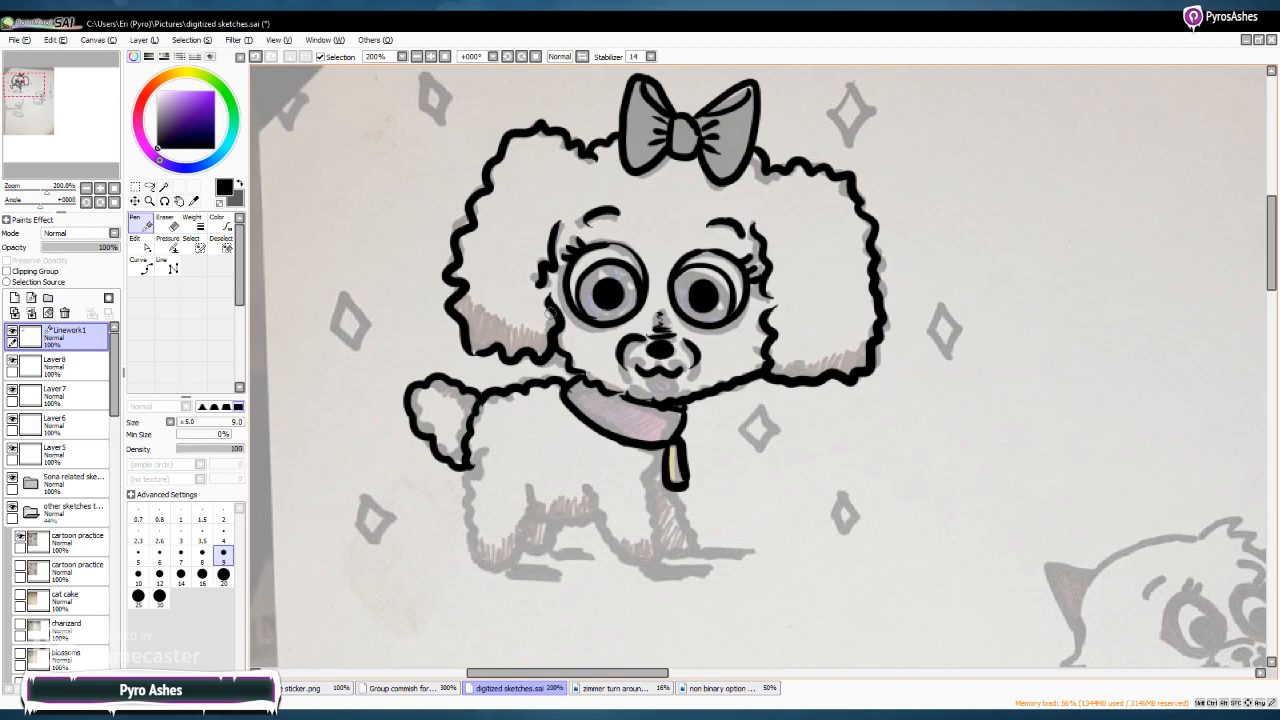
{"action": "left_click_drag", "start_coordinate": [1270, 218], "coordinate": [1262, 244]}
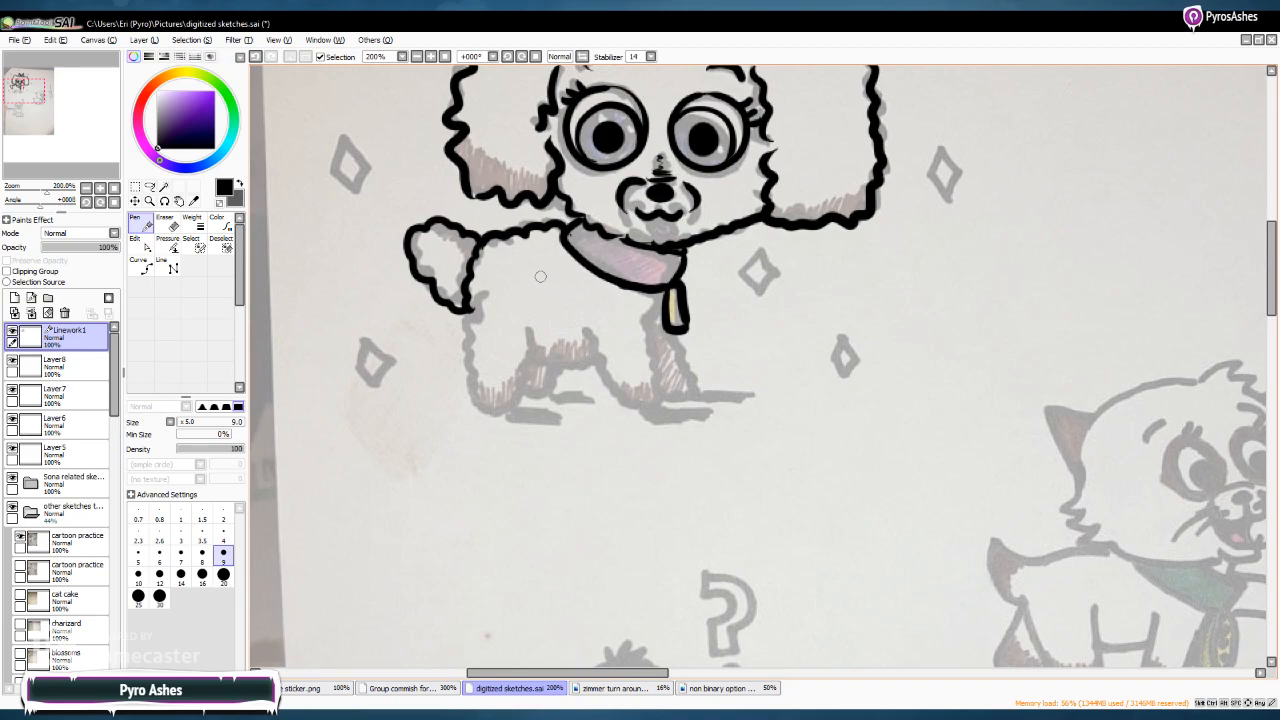
{"action": "mouse_move", "coordinate": [481, 295]}
{"action": "left_mouse_down"}
{"action": "mouse_move", "coordinate": [464, 356]}
{"action": "mouse_move", "coordinate": [484, 407]}
{"action": "mouse_move", "coordinate": [509, 415]}
{"action": "mouse_move", "coordinate": [529, 381]}
{"action": "mouse_move", "coordinate": [531, 325]}
{"action": "mouse_move", "coordinate": [548, 360]}
{"action": "mouse_move", "coordinate": [572, 362]}
{"action": "mouse_move", "coordinate": [591, 327]}
{"action": "mouse_move", "coordinate": [627, 412]}
{"action": "mouse_move", "coordinate": [654, 404]}
{"action": "mouse_move", "coordinate": [658, 307]}
{"action": "mouse_move", "coordinate": [696, 393]}
{"action": "mouse_move", "coordinate": [658, 408]}
{"action": "left_mouse_up"}
{"action": "key", "text": "ctrl+z"}
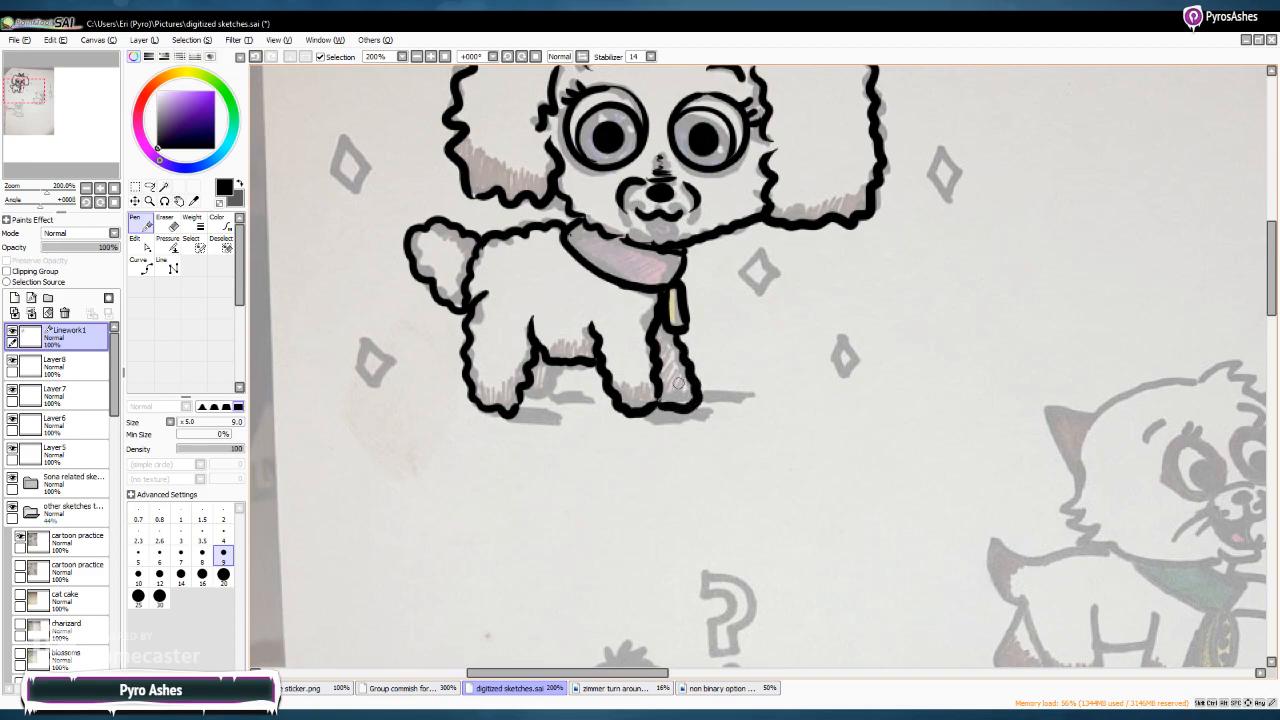
Ink the dog's far hind leg and the solid black ground shadows beneath its paws
{"action": "mouse_move", "coordinate": [520, 394]}
{"action": "left_mouse_down"}
{"action": "mouse_move", "coordinate": [555, 396]}
{"action": "mouse_move", "coordinate": [571, 357]}
{"action": "left_mouse_up"}
{"action": "mouse_move", "coordinate": [509, 410]}
{"action": "left_mouse_down"}
{"action": "mouse_move", "coordinate": [549, 413]}
{"action": "mouse_move", "coordinate": [498, 413]}
{"action": "mouse_move", "coordinate": [557, 411]}
{"action": "mouse_move", "coordinate": [488, 413]}
{"action": "mouse_move", "coordinate": [560, 419]}
{"action": "mouse_move", "coordinate": [552, 399]}
{"action": "mouse_move", "coordinate": [586, 398]}
{"action": "mouse_move", "coordinate": [546, 400]}
{"action": "mouse_move", "coordinate": [708, 403]}
{"action": "mouse_move", "coordinate": [636, 415]}
{"action": "mouse_move", "coordinate": [718, 415]}
{"action": "mouse_move", "coordinate": [706, 397]}
{"action": "mouse_move", "coordinate": [732, 399]}
{"action": "mouse_move", "coordinate": [702, 392]}
{"action": "mouse_move", "coordinate": [697, 402]}
{"action": "mouse_move", "coordinate": [750, 398]}
{"action": "mouse_move", "coordinate": [699, 389]}
{"action": "mouse_move", "coordinate": [766, 395]}
{"action": "left_mouse_up"}
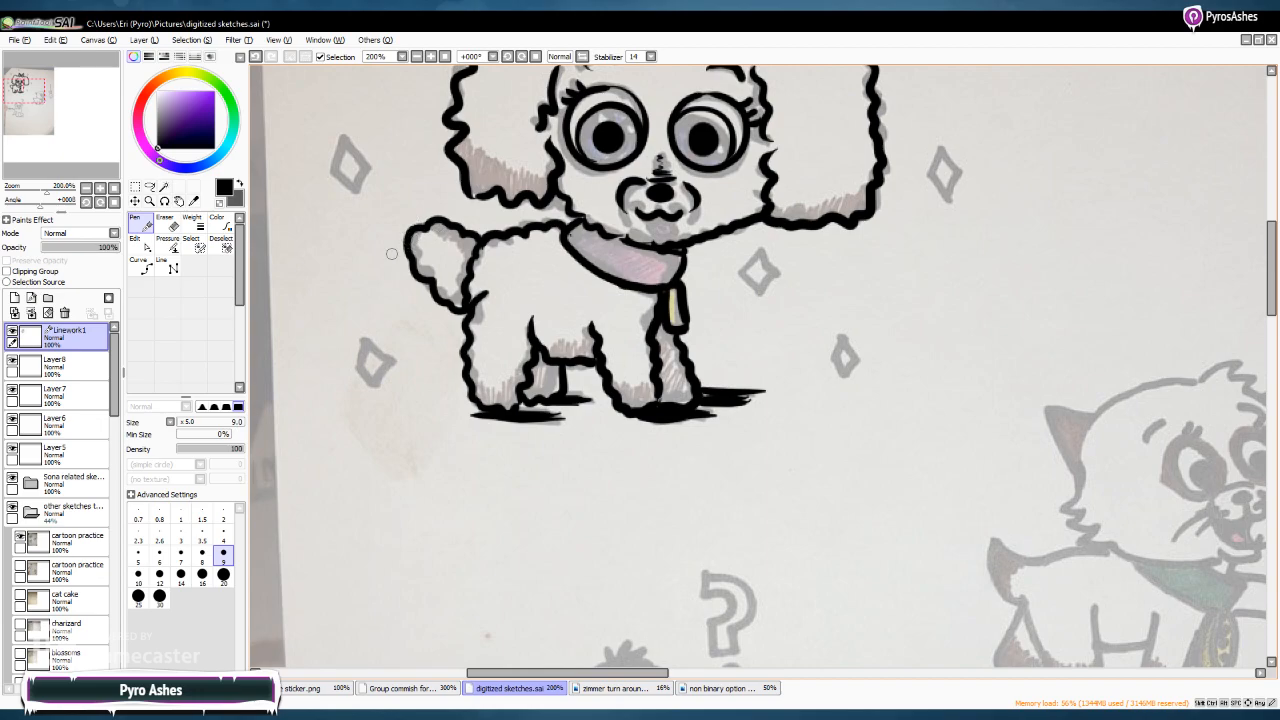
Outline the three diamond sparkles beside the dog's body and fill its collar with diagonal hatching
{"action": "mouse_move", "coordinate": [368, 338]}
{"action": "left_mouse_down"}
{"action": "mouse_move", "coordinate": [356, 366]}
{"action": "mouse_move", "coordinate": [377, 388]}
{"action": "mouse_move", "coordinate": [391, 356]}
{"action": "mouse_move", "coordinate": [368, 336]}
{"action": "left_mouse_up"}
{"action": "mouse_move", "coordinate": [764, 250]}
{"action": "left_mouse_down"}
{"action": "mouse_move", "coordinate": [743, 272]}
{"action": "mouse_move", "coordinate": [762, 295]}
{"action": "mouse_move", "coordinate": [767, 255]}
{"action": "left_mouse_up"}
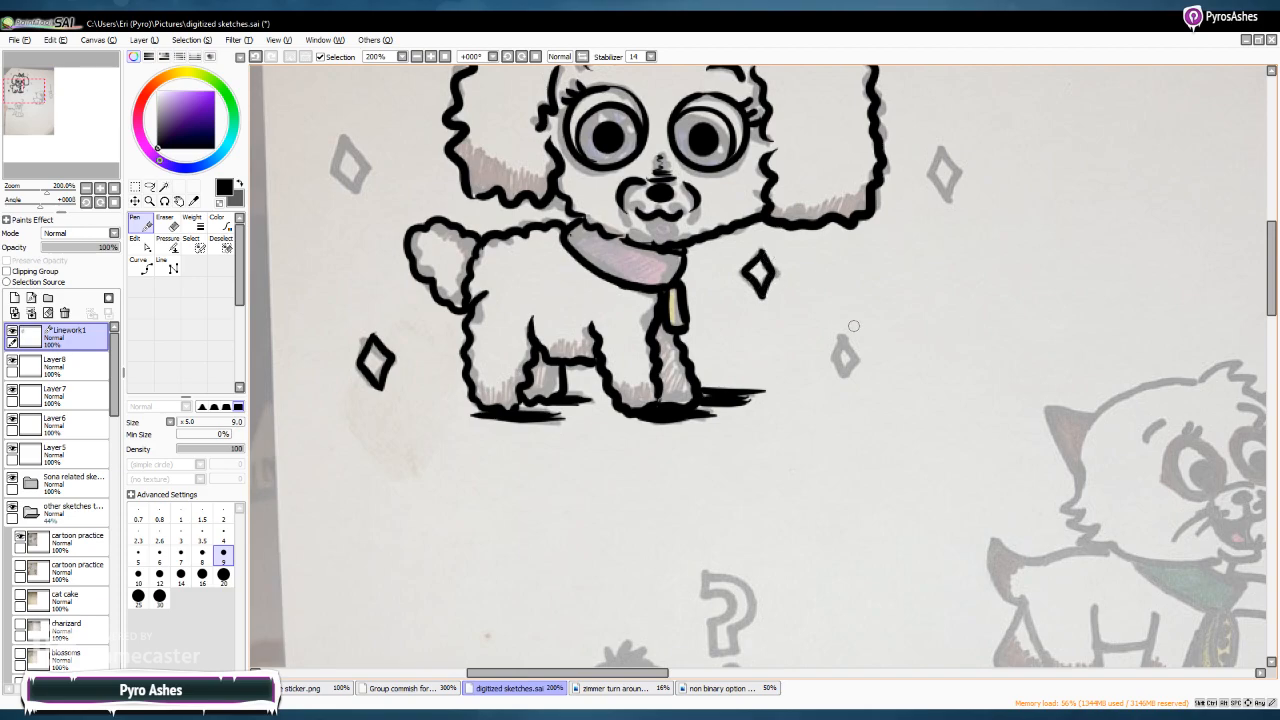
{"action": "mouse_move", "coordinate": [585, 236]}
{"action": "left_mouse_down"}
{"action": "mouse_move", "coordinate": [572, 244]}
{"action": "mouse_move", "coordinate": [630, 248]}
{"action": "mouse_move", "coordinate": [618, 266]}
{"action": "mouse_move", "coordinate": [668, 276]}
{"action": "left_mouse_up"}
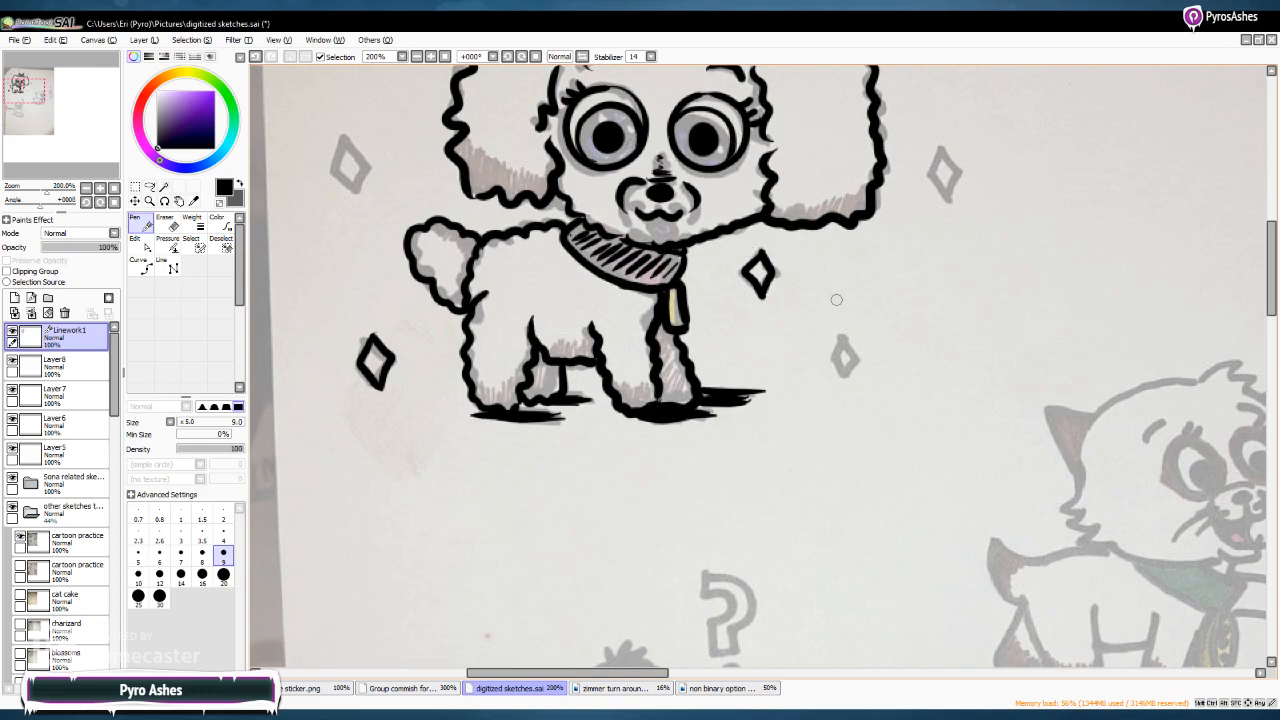
{"action": "mouse_move", "coordinate": [842, 334]}
{"action": "left_mouse_down"}
{"action": "mouse_move", "coordinate": [831, 355]}
{"action": "mouse_move", "coordinate": [847, 376]}
{"action": "mouse_move", "coordinate": [864, 350]}
{"action": "mouse_move", "coordinate": [845, 330]}
{"action": "left_mouse_up"}
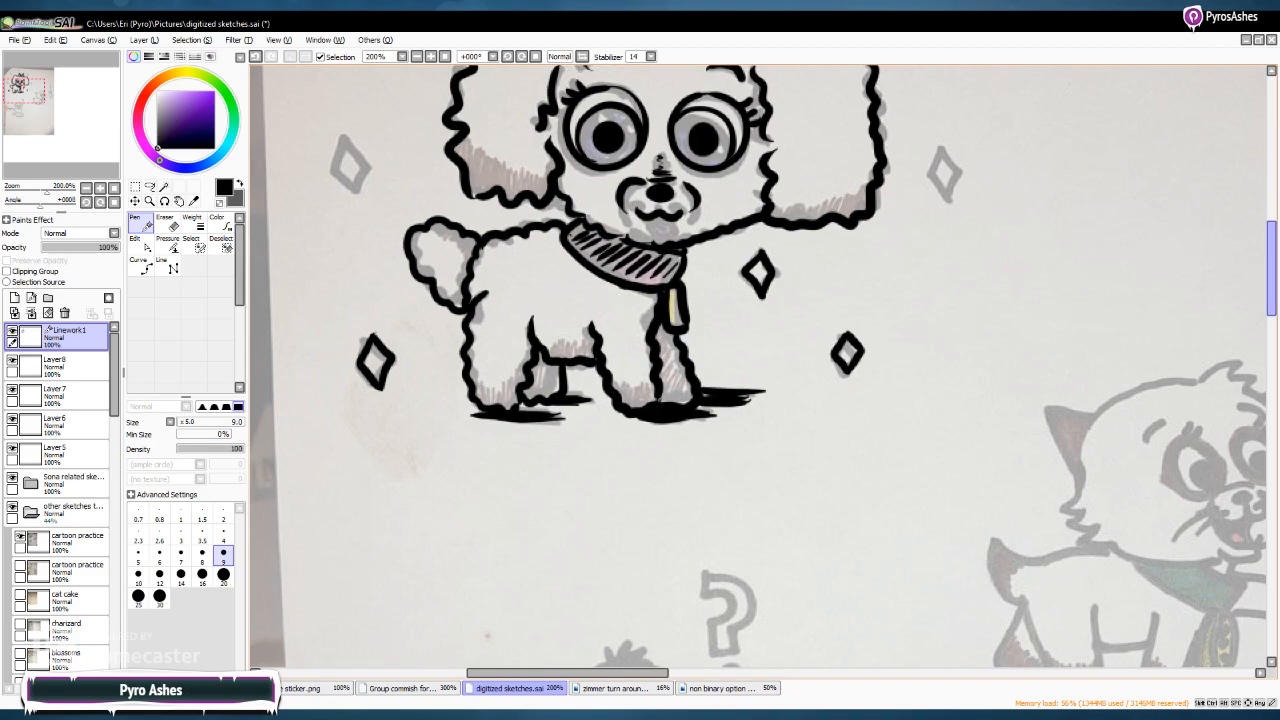
Outline the remaining diamond sparkles, two beside the dog's head and four above it
{"action": "scroll", "coordinate": [1250, 268], "scroll_direction": "up", "scroll_amount": 3}
{"action": "mouse_move", "coordinate": [347, 255]}
{"action": "left_mouse_down"}
{"action": "mouse_move", "coordinate": [331, 281]}
{"action": "mouse_move", "coordinate": [352, 307]}
{"action": "mouse_move", "coordinate": [369, 276]}
{"action": "mouse_move", "coordinate": [350, 253]}
{"action": "left_mouse_up"}
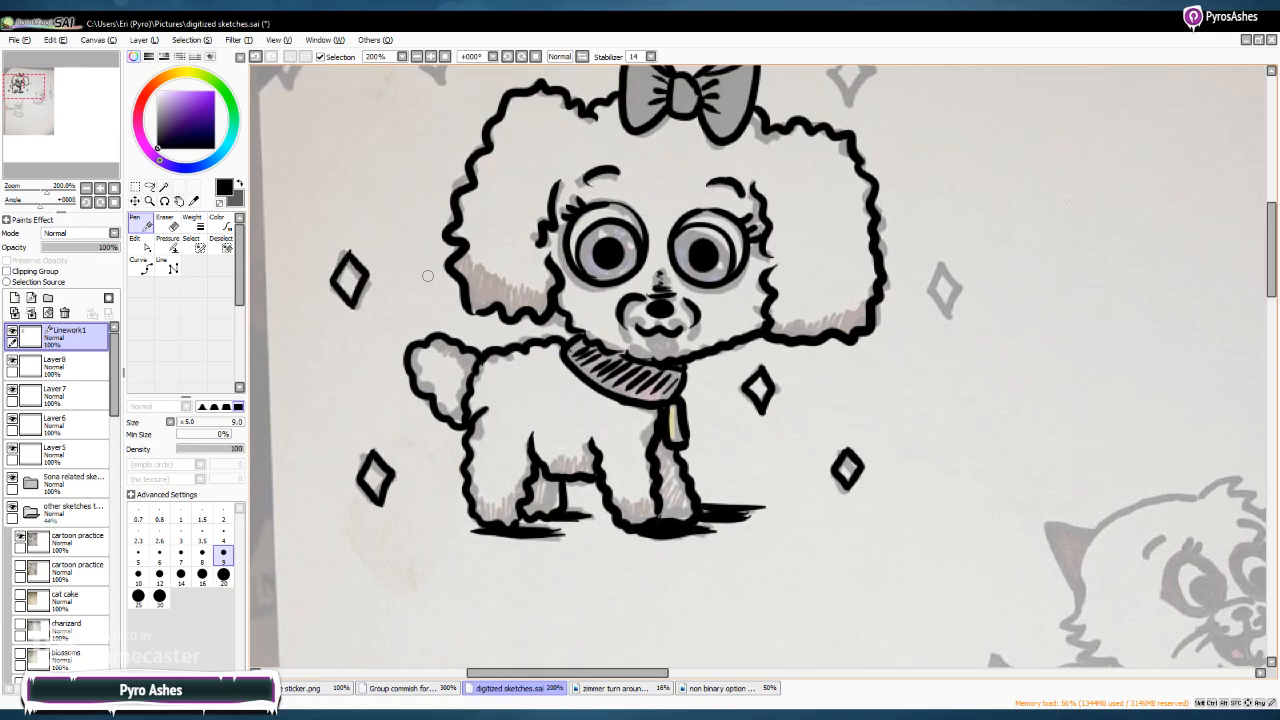
{"action": "mouse_move", "coordinate": [946, 256]}
{"action": "left_mouse_down"}
{"action": "mouse_move", "coordinate": [932, 286]}
{"action": "mouse_move", "coordinate": [946, 302]}
{"action": "mouse_move", "coordinate": [961, 282]}
{"action": "mouse_move", "coordinate": [947, 252]}
{"action": "left_mouse_up"}
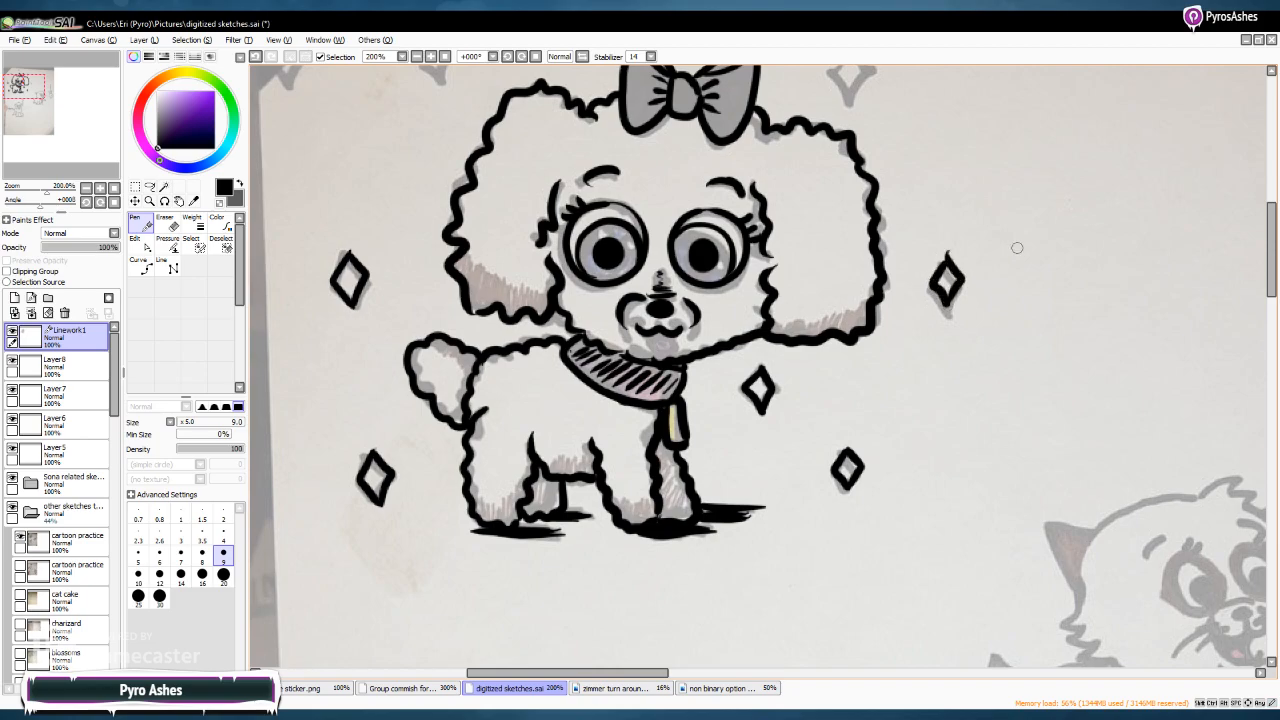
{"action": "scroll", "coordinate": [1242, 215], "scroll_direction": "up", "scroll_amount": 6}
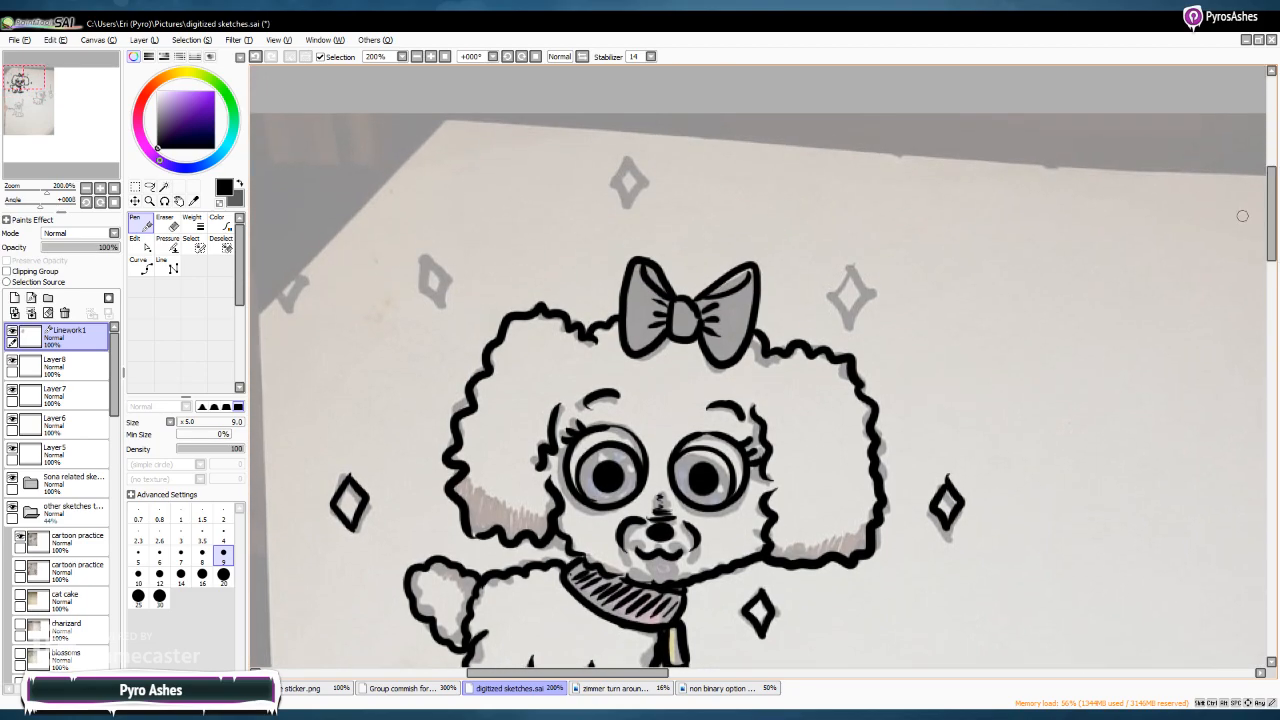
{"action": "mouse_move", "coordinate": [846, 271]}
{"action": "left_mouse_down"}
{"action": "mouse_move", "coordinate": [827, 296]}
{"action": "mouse_move", "coordinate": [851, 330]}
{"action": "mouse_move", "coordinate": [871, 291]}
{"action": "mouse_move", "coordinate": [852, 260]}
{"action": "left_mouse_up"}
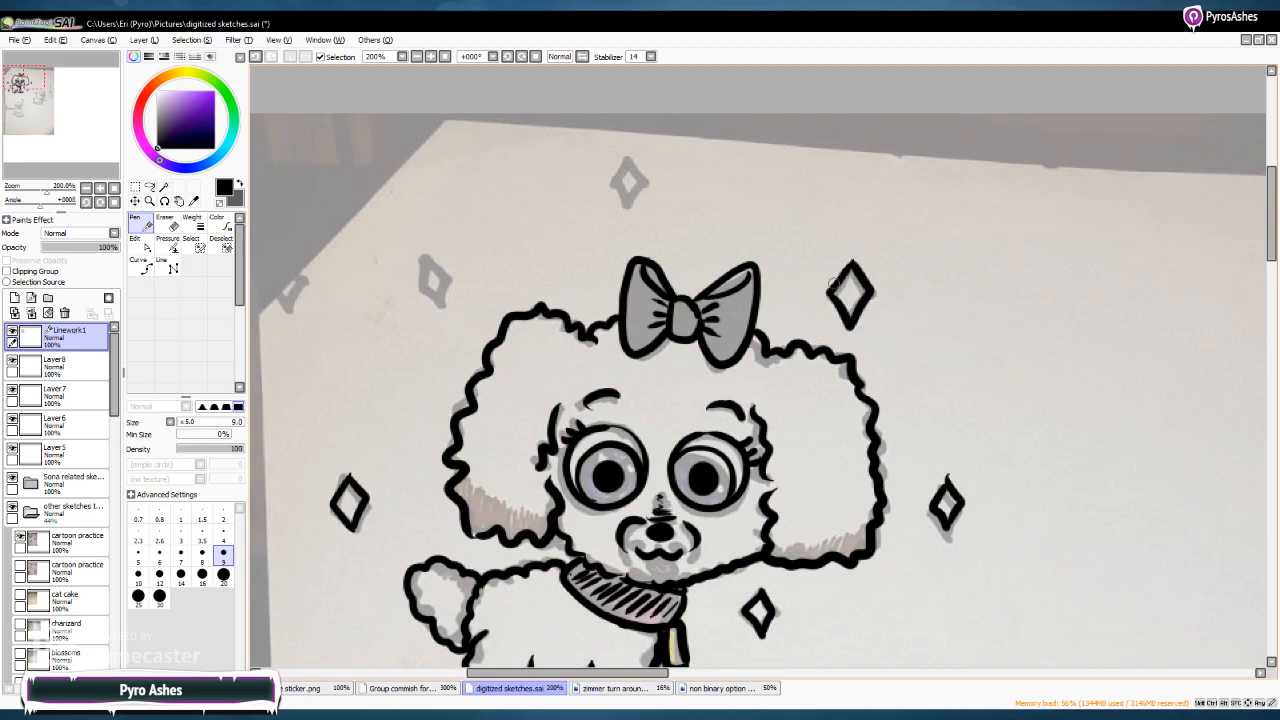
{"action": "mouse_move", "coordinate": [627, 157]}
{"action": "left_mouse_down"}
{"action": "mouse_move", "coordinate": [627, 208]}
{"action": "mouse_move", "coordinate": [648, 182]}
{"action": "mouse_move", "coordinate": [629, 157]}
{"action": "left_mouse_up"}
{"action": "mouse_move", "coordinate": [297, 262]}
{"action": "left_mouse_down"}
{"action": "mouse_move", "coordinate": [278, 294]}
{"action": "mouse_move", "coordinate": [294, 321]}
{"action": "mouse_move", "coordinate": [301, 266]}
{"action": "left_mouse_up"}
{"action": "mouse_move", "coordinate": [427, 255]}
{"action": "left_mouse_down"}
{"action": "mouse_move", "coordinate": [418, 290]}
{"action": "mouse_move", "coordinate": [433, 318]}
{"action": "mouse_move", "coordinate": [450, 287]}
{"action": "mouse_move", "coordinate": [428, 257]}
{"action": "left_mouse_up"}
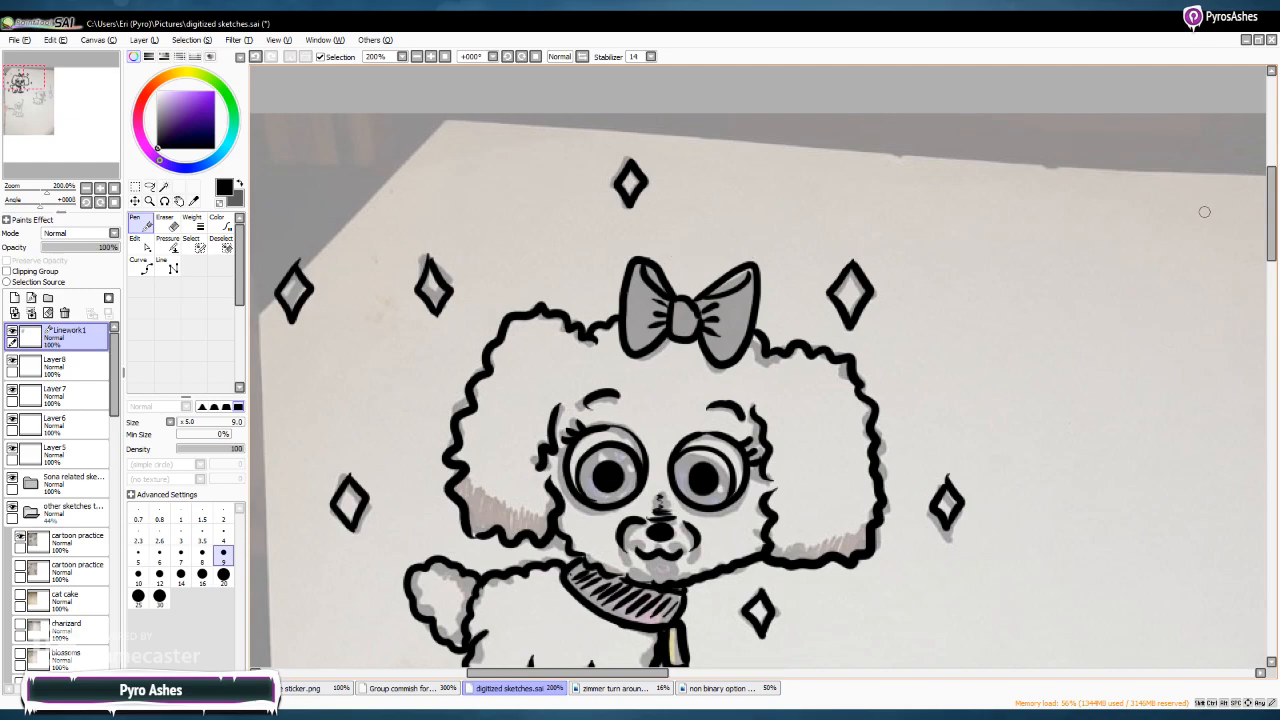
Trace the top of the lion cub's head, its ears with inner lines, and the hair tuft
{"action": "scroll", "coordinate": [1271, 214], "scroll_direction": "down", "scroll_amount": 5}
{"action": "scroll", "coordinate": [1125, 190], "scroll_direction": "up", "scroll_amount": 3}
{"action": "scroll", "coordinate": [1257, 181], "scroll_direction": "down", "scroll_amount": 8}
{"action": "scroll", "coordinate": [1257, 181], "scroll_direction": "down", "scroll_amount": 10}
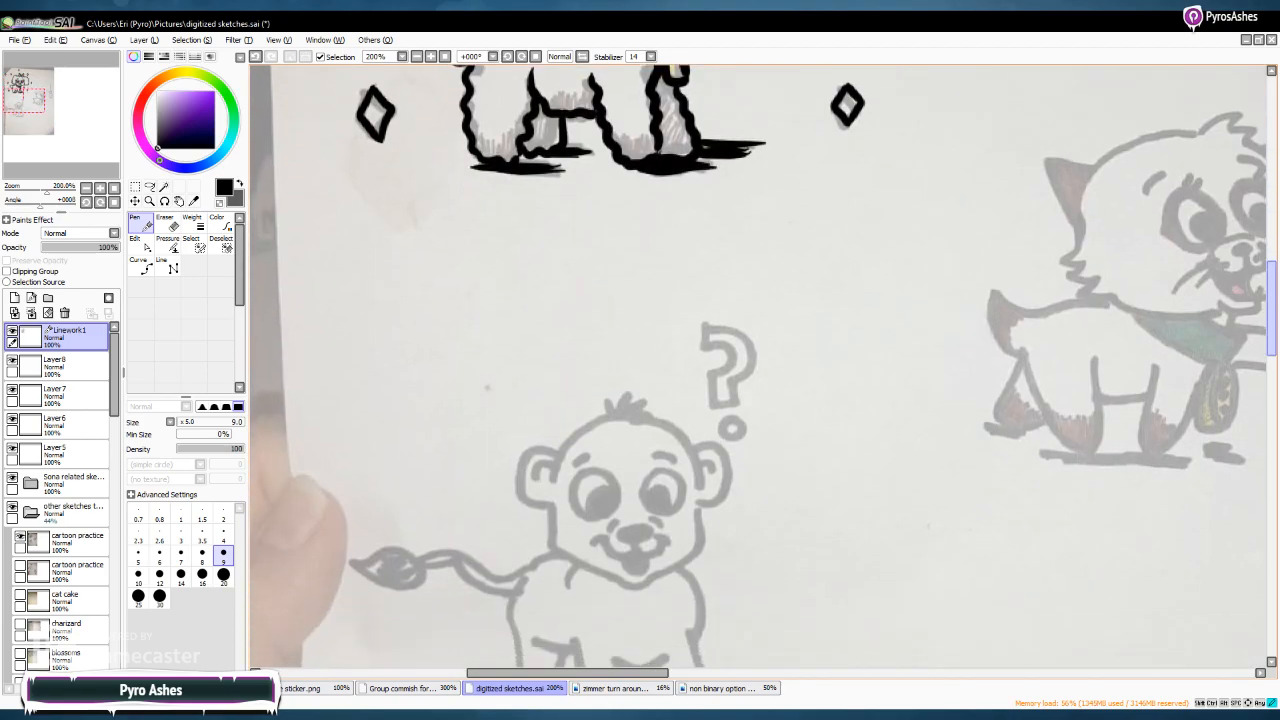
{"action": "left_click_drag", "start_coordinate": [602, 663], "coordinate": [610, 663]}
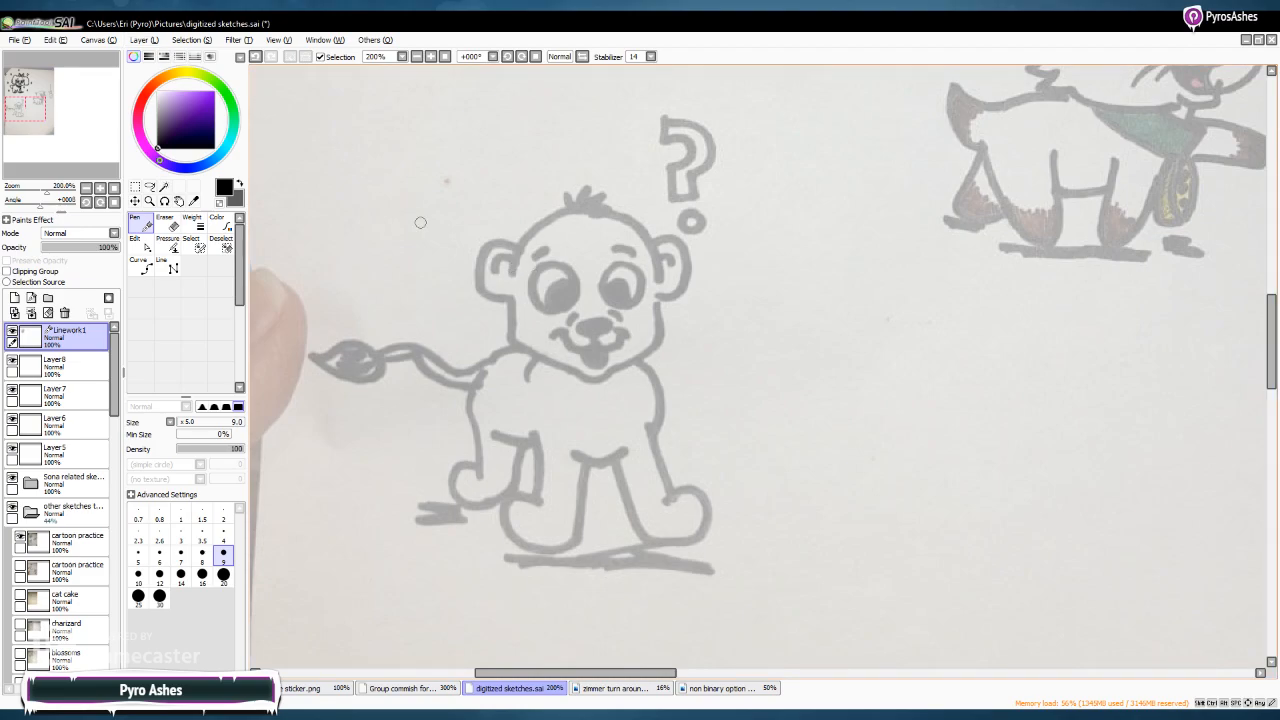
{"action": "mouse_move", "coordinate": [516, 251]}
{"action": "left_mouse_down"}
{"action": "mouse_move", "coordinate": [476, 300]}
{"action": "mouse_move", "coordinate": [501, 304]}
{"action": "mouse_move", "coordinate": [534, 222]}
{"action": "mouse_move", "coordinate": [574, 206]}
{"action": "mouse_move", "coordinate": [629, 212]}
{"action": "mouse_move", "coordinate": [659, 277]}
{"action": "mouse_move", "coordinate": [684, 243]}
{"action": "mouse_move", "coordinate": [693, 268]}
{"action": "mouse_move", "coordinate": [655, 308]}
{"action": "left_mouse_up"}
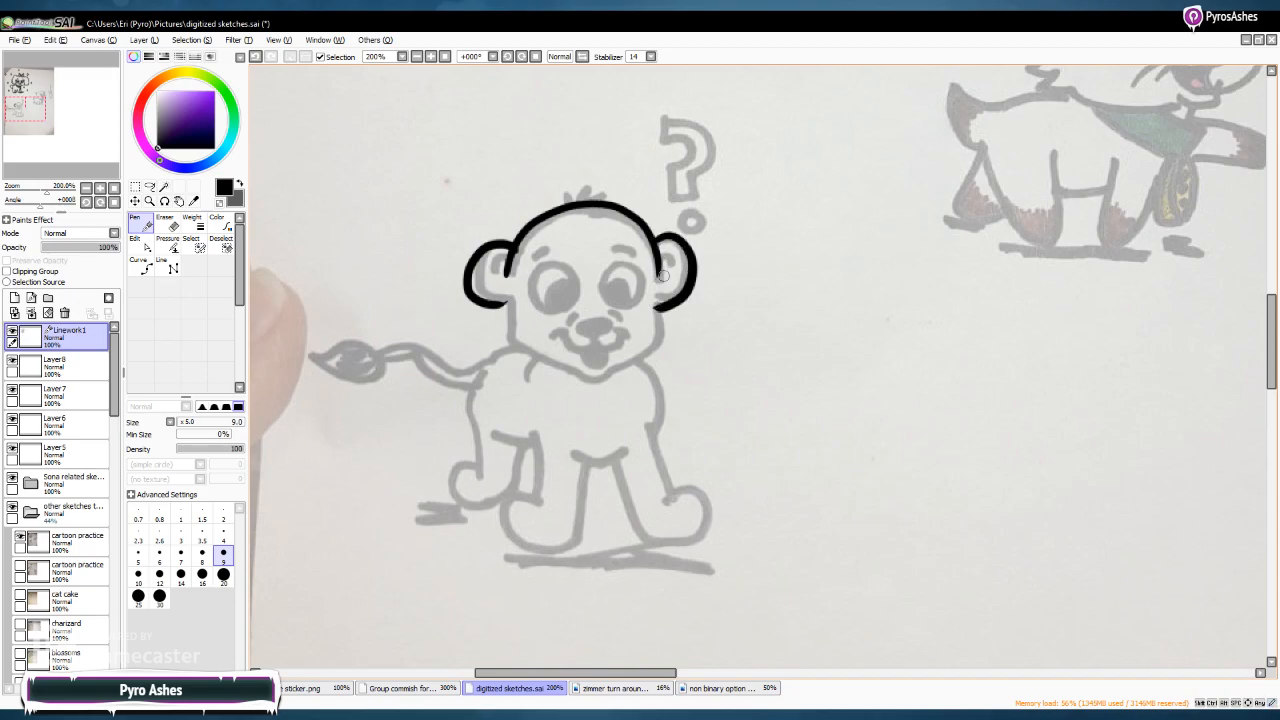
{"action": "mouse_move", "coordinate": [570, 205]}
{"action": "left_mouse_down"}
{"action": "mouse_move", "coordinate": [568, 184]}
{"action": "mouse_move", "coordinate": [604, 190]}
{"action": "left_mouse_up"}
{"action": "left_click_drag", "start_coordinate": [481, 258], "coordinate": [497, 298]}
{"action": "mouse_move", "coordinate": [667, 256]}
{"action": "left_mouse_down"}
{"action": "mouse_move", "coordinate": [677, 268]}
{"action": "mouse_move", "coordinate": [666, 285]}
{"action": "left_mouse_up"}
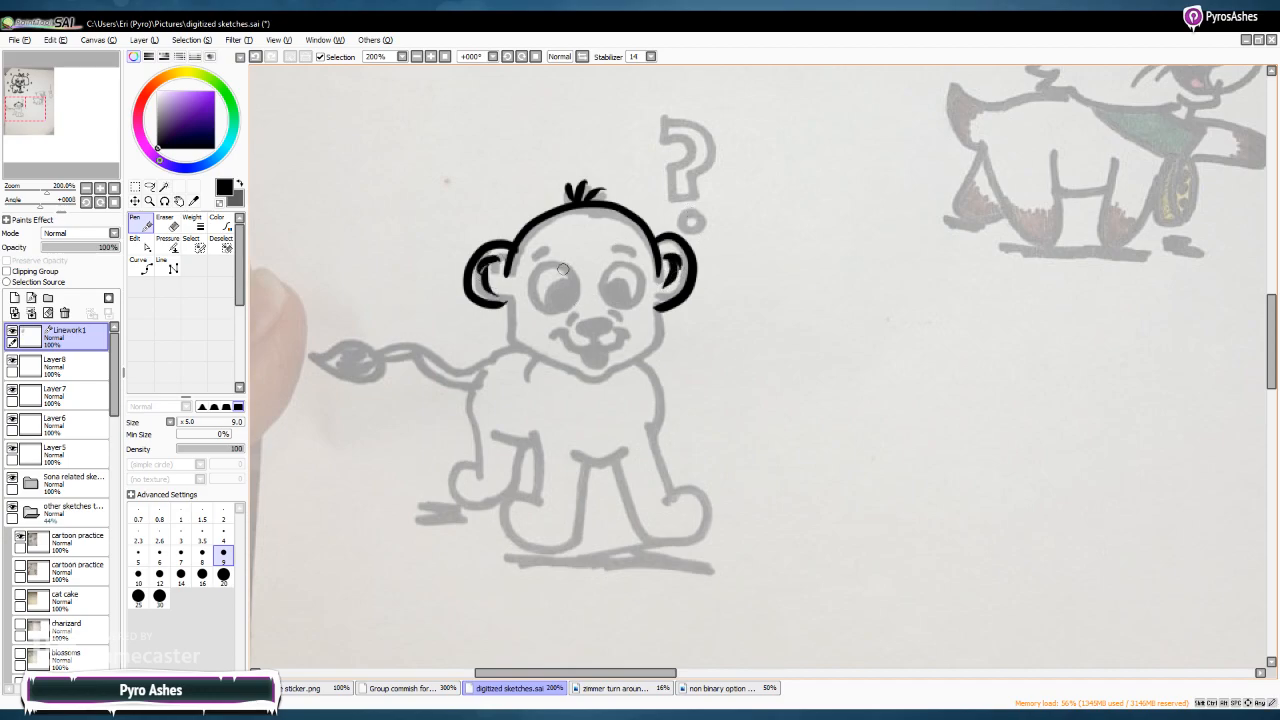
Ink the lion cub's eyebrows and the round outlines of both eyes
{"action": "left_click_drag", "start_coordinate": [533, 253], "coordinate": [633, 258]}
{"action": "mouse_move", "coordinate": [558, 269]}
{"action": "left_mouse_down"}
{"action": "mouse_move", "coordinate": [538, 262]}
{"action": "mouse_move", "coordinate": [532, 300]}
{"action": "mouse_move", "coordinate": [548, 314]}
{"action": "mouse_move", "coordinate": [578, 275]}
{"action": "mouse_move", "coordinate": [560, 266]}
{"action": "mouse_move", "coordinate": [526, 292]}
{"action": "mouse_move", "coordinate": [556, 316]}
{"action": "mouse_move", "coordinate": [578, 292]}
{"action": "mouse_move", "coordinate": [538, 276]}
{"action": "left_mouse_up"}
{"action": "key", "text": "ctrl+z"}
{"action": "mouse_move", "coordinate": [620, 265]}
{"action": "left_mouse_down"}
{"action": "mouse_move", "coordinate": [609, 305]}
{"action": "mouse_move", "coordinate": [628, 303]}
{"action": "mouse_move", "coordinate": [640, 290]}
{"action": "mouse_move", "coordinate": [618, 267]}
{"action": "left_mouse_up"}
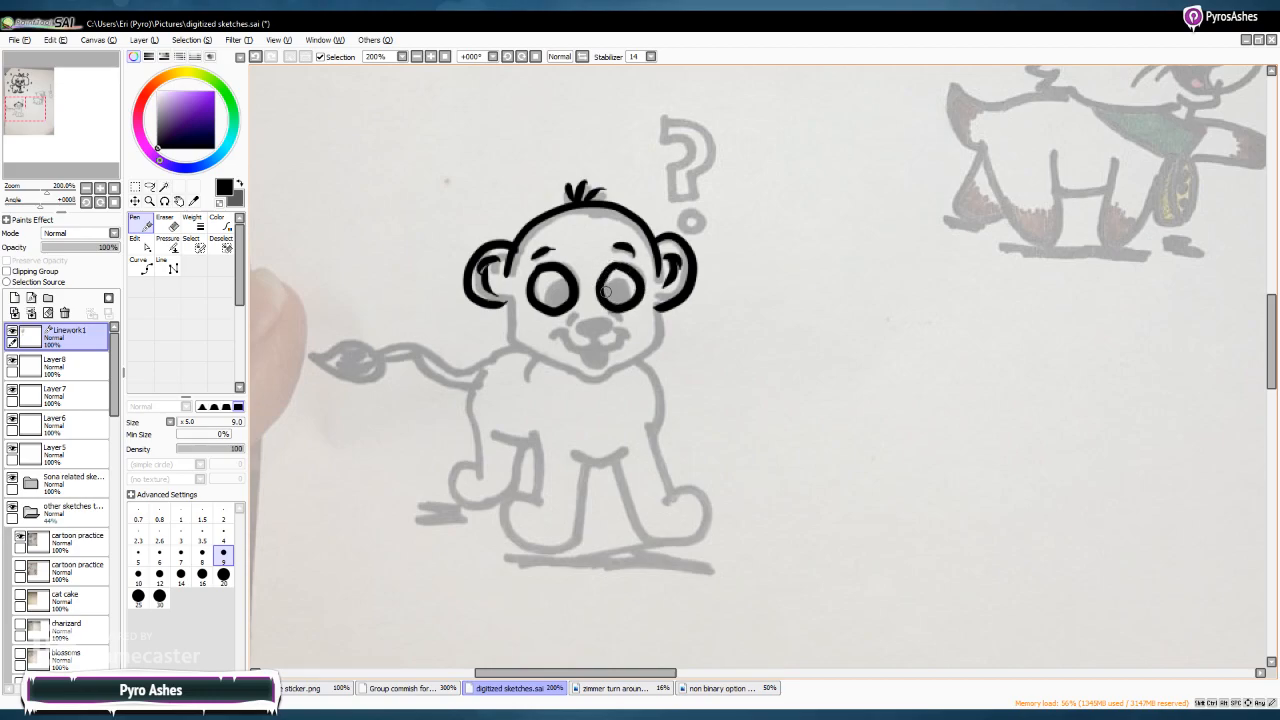
Fill in the cub's pupils and nose, and ink its mouth, tongue and lower face outline
{"action": "mouse_move", "coordinate": [556, 297]}
{"action": "left_mouse_down"}
{"action": "mouse_move", "coordinate": [633, 300]}
{"action": "mouse_move", "coordinate": [621, 289]}
{"action": "mouse_move", "coordinate": [610, 300]}
{"action": "mouse_move", "coordinate": [613, 284]}
{"action": "mouse_move", "coordinate": [626, 295]}
{"action": "mouse_move", "coordinate": [615, 288]}
{"action": "mouse_move", "coordinate": [576, 322]}
{"action": "mouse_move", "coordinate": [606, 324]}
{"action": "mouse_move", "coordinate": [580, 324]}
{"action": "mouse_move", "coordinate": [595, 329]}
{"action": "mouse_move", "coordinate": [583, 323]}
{"action": "mouse_move", "coordinate": [594, 335]}
{"action": "mouse_move", "coordinate": [578, 347]}
{"action": "mouse_move", "coordinate": [614, 342]}
{"action": "left_mouse_up"}
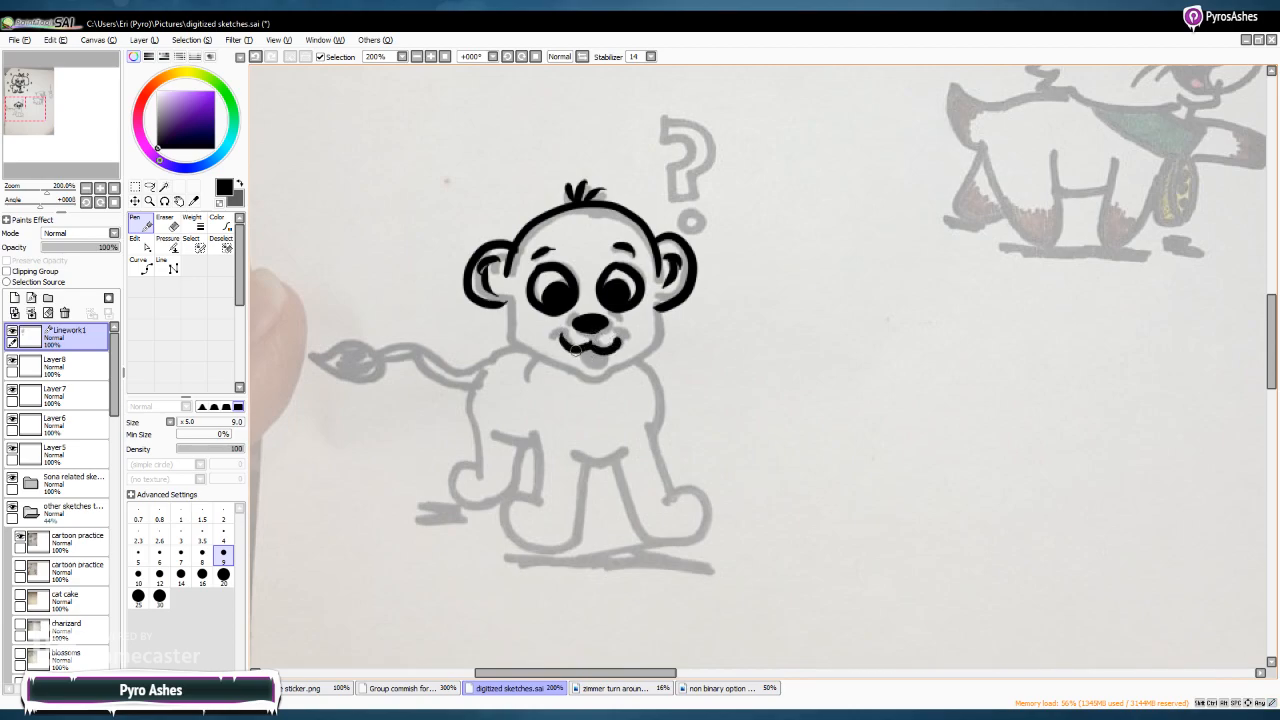
{"action": "mouse_move", "coordinate": [574, 348]}
{"action": "left_mouse_down"}
{"action": "mouse_move", "coordinate": [588, 370]}
{"action": "mouse_move", "coordinate": [607, 346]}
{"action": "left_mouse_up"}
{"action": "mouse_move", "coordinate": [508, 292]}
{"action": "left_mouse_down"}
{"action": "mouse_move", "coordinate": [513, 336]}
{"action": "mouse_move", "coordinate": [560, 370]}
{"action": "left_mouse_up"}
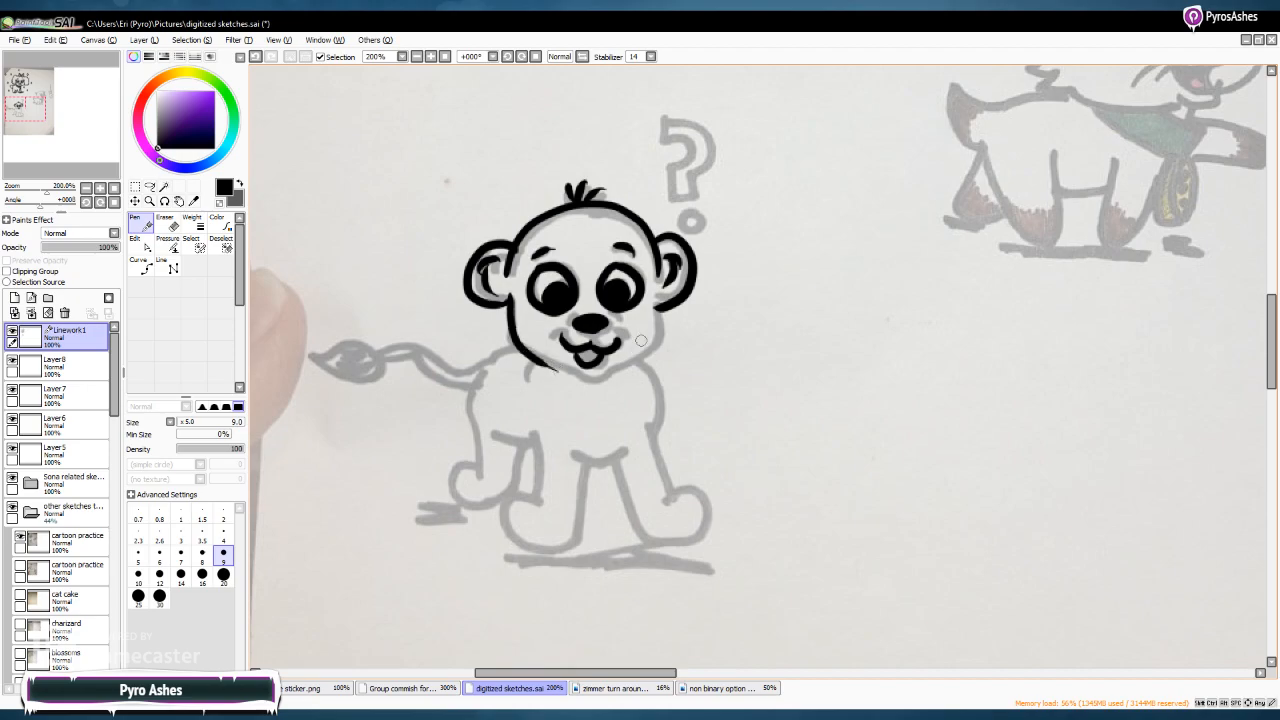
{"action": "mouse_move", "coordinate": [656, 298]}
{"action": "left_mouse_down"}
{"action": "mouse_move", "coordinate": [647, 351]}
{"action": "mouse_move", "coordinate": [597, 377]}
{"action": "mouse_move", "coordinate": [548, 366]}
{"action": "mouse_move", "coordinate": [612, 374]}
{"action": "left_mouse_up"}
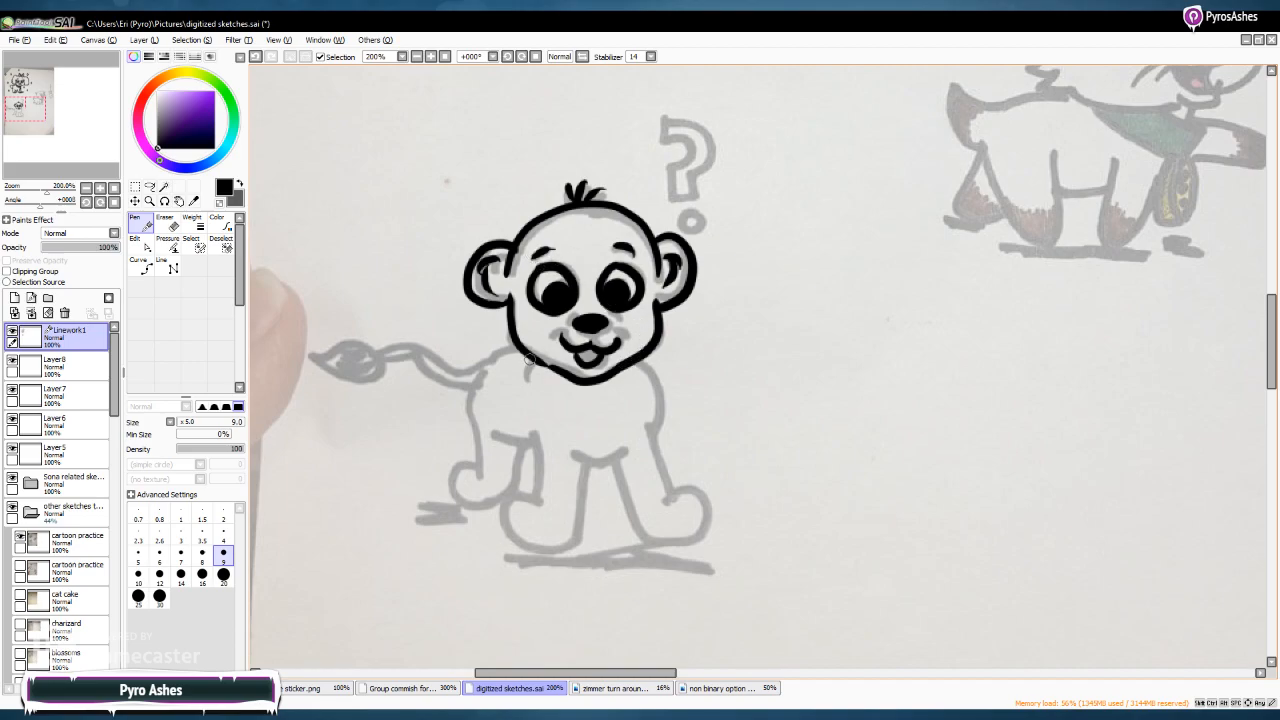
Trace the cub's chest, back and all its legs, along with the upper line of the tail
{"action": "left_click_drag", "start_coordinate": [529, 360], "coordinate": [523, 381]}
{"action": "mouse_move", "coordinate": [648, 355]}
{"action": "left_mouse_down"}
{"action": "mouse_move", "coordinate": [665, 495]}
{"action": "mouse_move", "coordinate": [695, 485]}
{"action": "mouse_move", "coordinate": [711, 511]}
{"action": "mouse_move", "coordinate": [695, 539]}
{"action": "mouse_move", "coordinate": [644, 541]}
{"action": "mouse_move", "coordinate": [589, 462]}
{"action": "mouse_move", "coordinate": [625, 453]}
{"action": "mouse_move", "coordinate": [584, 464]}
{"action": "mouse_move", "coordinate": [569, 547]}
{"action": "mouse_move", "coordinate": [518, 536]}
{"action": "mouse_move", "coordinate": [505, 512]}
{"action": "mouse_move", "coordinate": [518, 496]}
{"action": "mouse_move", "coordinate": [543, 501]}
{"action": "mouse_move", "coordinate": [496, 434]}
{"action": "mouse_move", "coordinate": [530, 440]}
{"action": "left_mouse_up"}
{"action": "left_click_drag", "start_coordinate": [511, 343], "coordinate": [491, 356]}
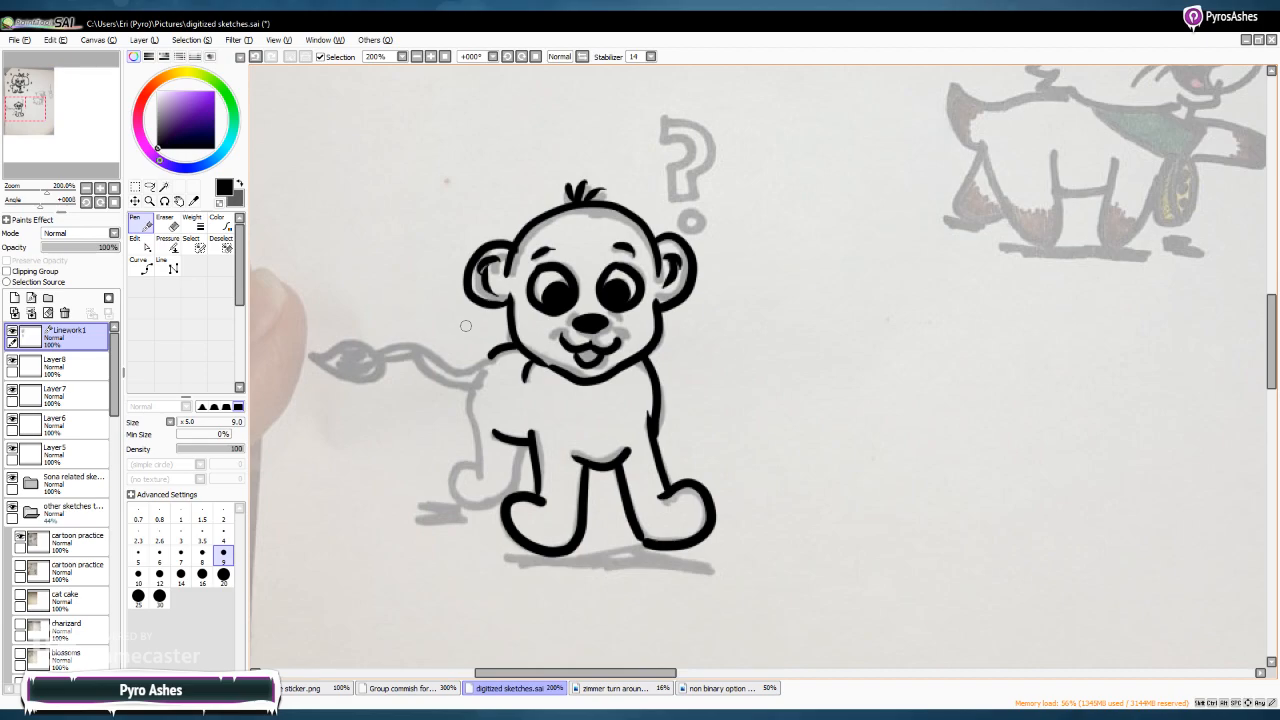
{"action": "mouse_move", "coordinate": [494, 350]}
{"action": "left_mouse_down"}
{"action": "mouse_move", "coordinate": [450, 368]}
{"action": "mouse_move", "coordinate": [380, 346]}
{"action": "left_mouse_up"}
{"action": "mouse_move", "coordinate": [481, 372]}
{"action": "left_mouse_down"}
{"action": "mouse_move", "coordinate": [465, 414]}
{"action": "mouse_move", "coordinate": [475, 482]}
{"action": "left_mouse_up"}
{"action": "mouse_move", "coordinate": [521, 438]}
{"action": "left_mouse_down"}
{"action": "mouse_move", "coordinate": [503, 502]}
{"action": "mouse_move", "coordinate": [462, 508]}
{"action": "mouse_move", "coordinate": [474, 464]}
{"action": "left_mouse_up"}
Scribble solid black ground shadows under the lion cub's back and front paws
{"action": "mouse_move", "coordinate": [418, 506]}
{"action": "left_mouse_down"}
{"action": "mouse_move", "coordinate": [450, 512]}
{"action": "mouse_move", "coordinate": [418, 518]}
{"action": "mouse_move", "coordinate": [496, 518]}
{"action": "mouse_move", "coordinate": [509, 555]}
{"action": "mouse_move", "coordinate": [563, 560]}
{"action": "mouse_move", "coordinate": [522, 564]}
{"action": "mouse_move", "coordinate": [593, 570]}
{"action": "left_mouse_up"}
{"action": "left_click_drag", "start_coordinate": [507, 556], "coordinate": [690, 552]}
{"action": "mouse_move", "coordinate": [578, 550]}
{"action": "left_mouse_down"}
{"action": "mouse_move", "coordinate": [683, 551]}
{"action": "mouse_move", "coordinate": [642, 545]}
{"action": "left_mouse_up"}
{"action": "mouse_move", "coordinate": [664, 556]}
{"action": "left_mouse_down"}
{"action": "mouse_move", "coordinate": [586, 556]}
{"action": "mouse_move", "coordinate": [678, 558]}
{"action": "mouse_move", "coordinate": [570, 565]}
{"action": "mouse_move", "coordinate": [620, 554]}
{"action": "left_mouse_up"}
{"action": "left_click_drag", "start_coordinate": [620, 561], "coordinate": [580, 550]}
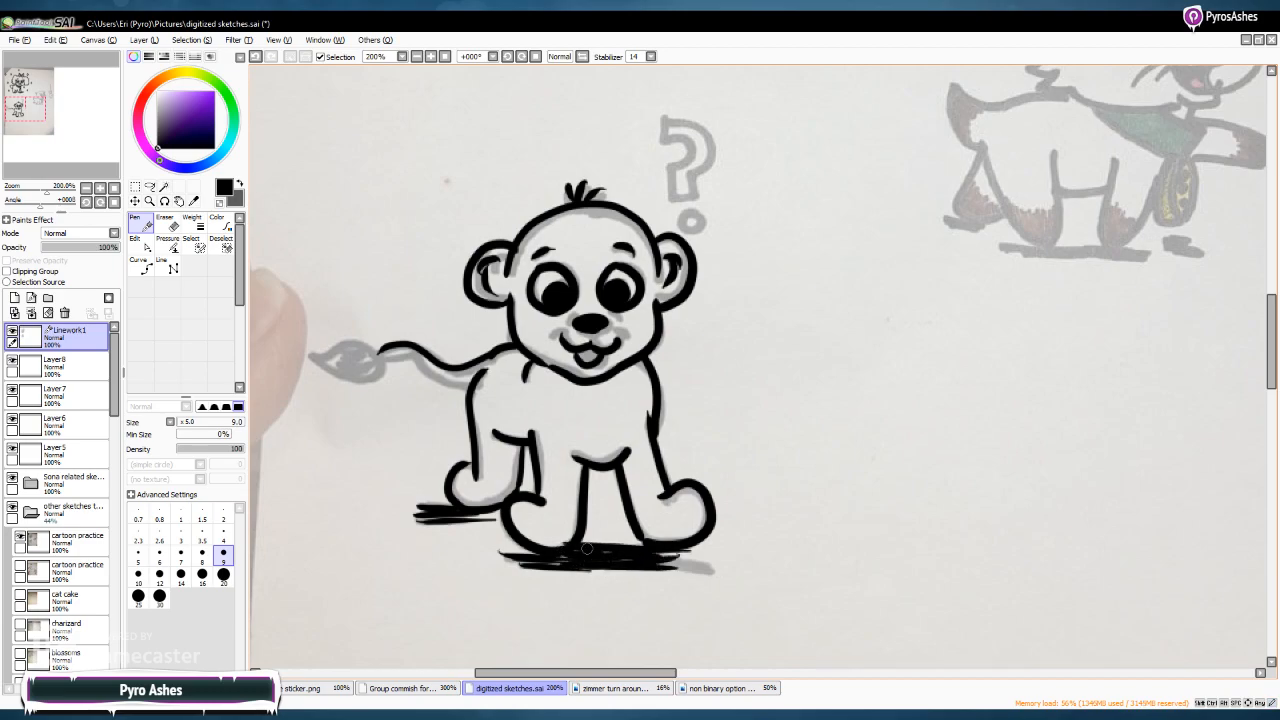
{"action": "left_click_drag", "start_coordinate": [681, 550], "coordinate": [700, 562]}
Complete the cub's tail with its lower line and streaked tuft, and outline the question mark above its head
{"action": "mouse_move", "coordinate": [472, 388]}
{"action": "left_mouse_down"}
{"action": "mouse_move", "coordinate": [411, 357]}
{"action": "mouse_move", "coordinate": [386, 366]}
{"action": "mouse_move", "coordinate": [416, 373]}
{"action": "left_mouse_up"}
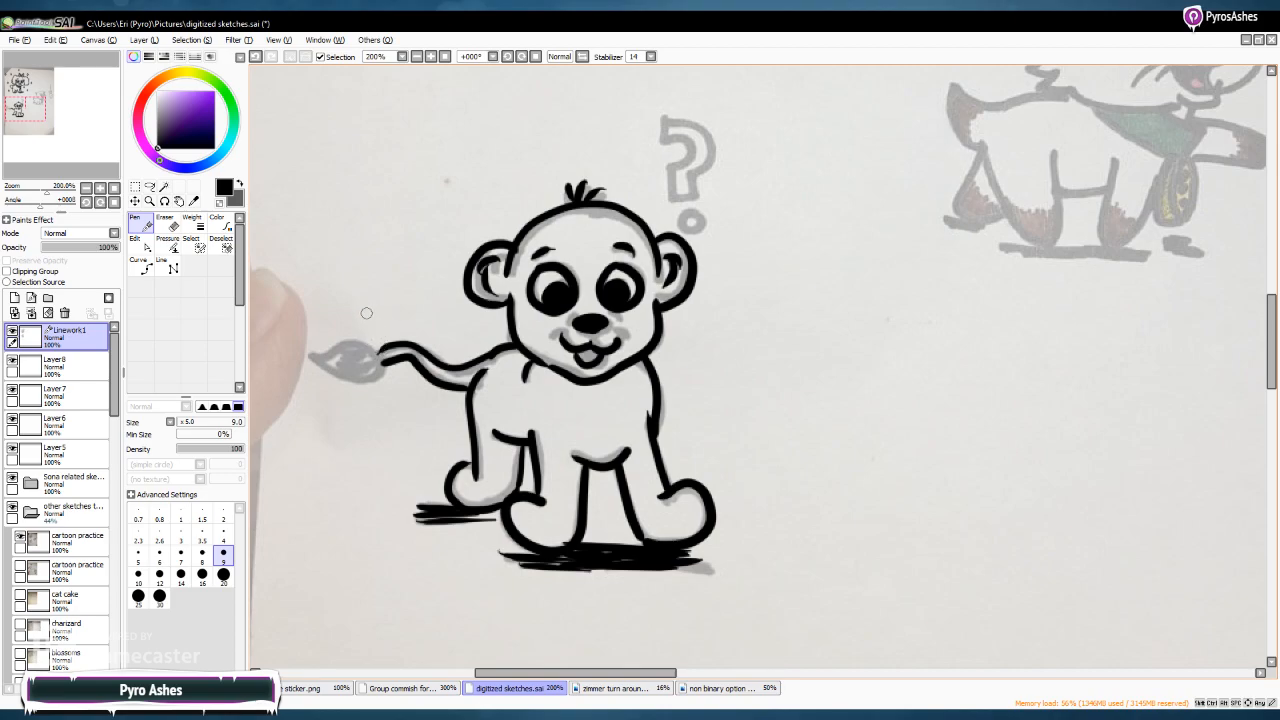
{"action": "mouse_move", "coordinate": [378, 349]}
{"action": "left_mouse_down"}
{"action": "mouse_move", "coordinate": [347, 334]}
{"action": "mouse_move", "coordinate": [311, 353]}
{"action": "left_mouse_up"}
{"action": "mouse_move", "coordinate": [311, 353]}
{"action": "left_mouse_down"}
{"action": "mouse_move", "coordinate": [316, 366]}
{"action": "mouse_move", "coordinate": [382, 374]}
{"action": "mouse_move", "coordinate": [386, 360]}
{"action": "mouse_move", "coordinate": [345, 372]}
{"action": "mouse_move", "coordinate": [328, 362]}
{"action": "mouse_move", "coordinate": [372, 348]}
{"action": "mouse_move", "coordinate": [340, 370]}
{"action": "mouse_move", "coordinate": [349, 377]}
{"action": "mouse_move", "coordinate": [371, 340]}
{"action": "mouse_move", "coordinate": [342, 346]}
{"action": "mouse_move", "coordinate": [386, 367]}
{"action": "mouse_move", "coordinate": [383, 350]}
{"action": "left_mouse_up"}
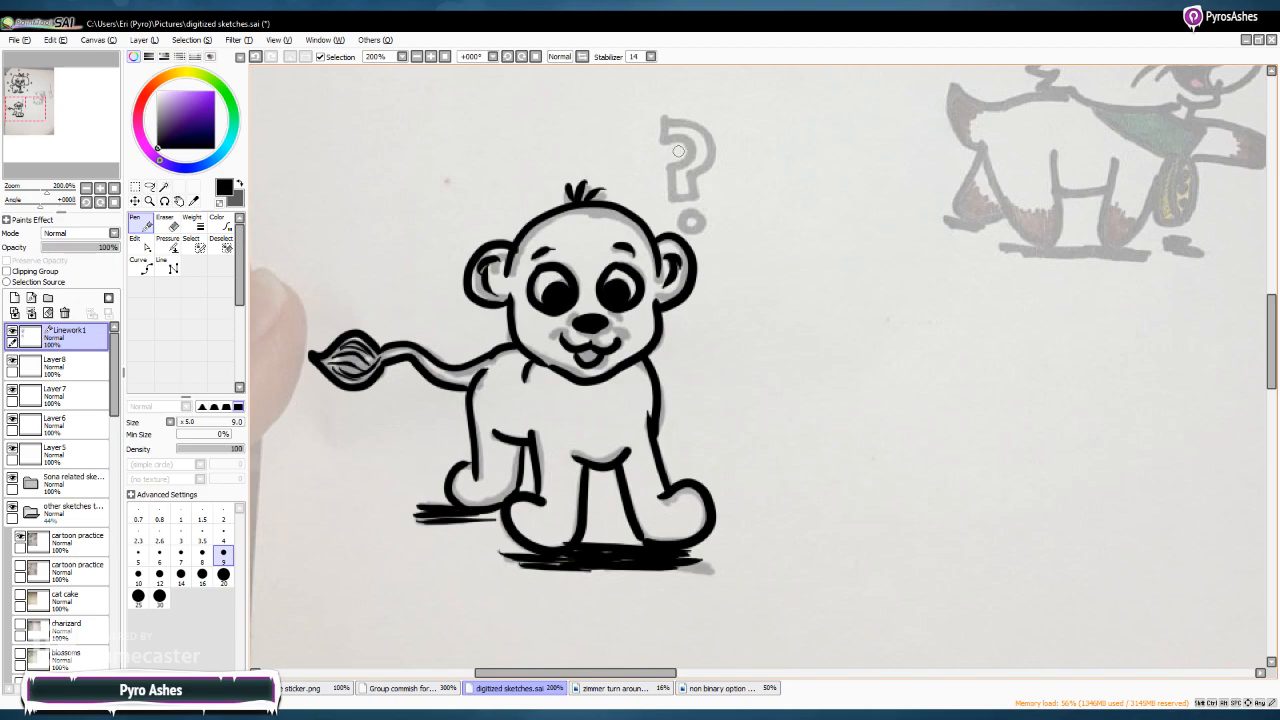
{"action": "mouse_move", "coordinate": [711, 212]}
{"action": "left_mouse_down"}
{"action": "mouse_move", "coordinate": [692, 208]}
{"action": "mouse_move", "coordinate": [688, 228]}
{"action": "mouse_move", "coordinate": [704, 212]}
{"action": "left_mouse_up"}
{"action": "mouse_move", "coordinate": [670, 134]}
{"action": "left_mouse_down"}
{"action": "mouse_move", "coordinate": [692, 108]}
{"action": "mouse_move", "coordinate": [723, 132]}
{"action": "mouse_move", "coordinate": [722, 146]}
{"action": "mouse_move", "coordinate": [671, 156]}
{"action": "mouse_move", "coordinate": [678, 193]}
{"action": "mouse_move", "coordinate": [693, 190]}
{"action": "mouse_move", "coordinate": [700, 156]}
{"action": "left_mouse_up"}
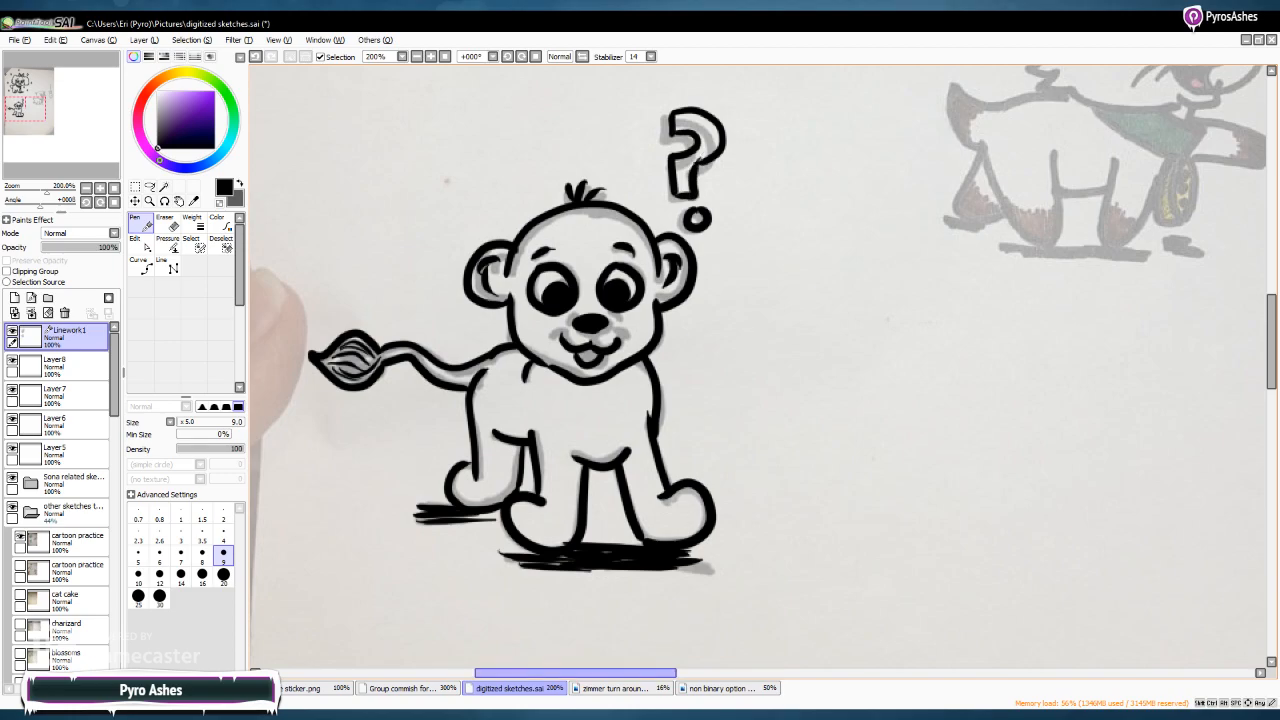
Trace the top of the cat's head with its hair tuft, both ears and the jagged cheek fur
{"action": "mouse_move", "coordinate": [642, 672]}
{"action": "left_mouse_down"}
{"action": "mouse_move", "coordinate": [695, 655]}
{"action": "mouse_move", "coordinate": [716, 626]}
{"action": "left_mouse_up"}
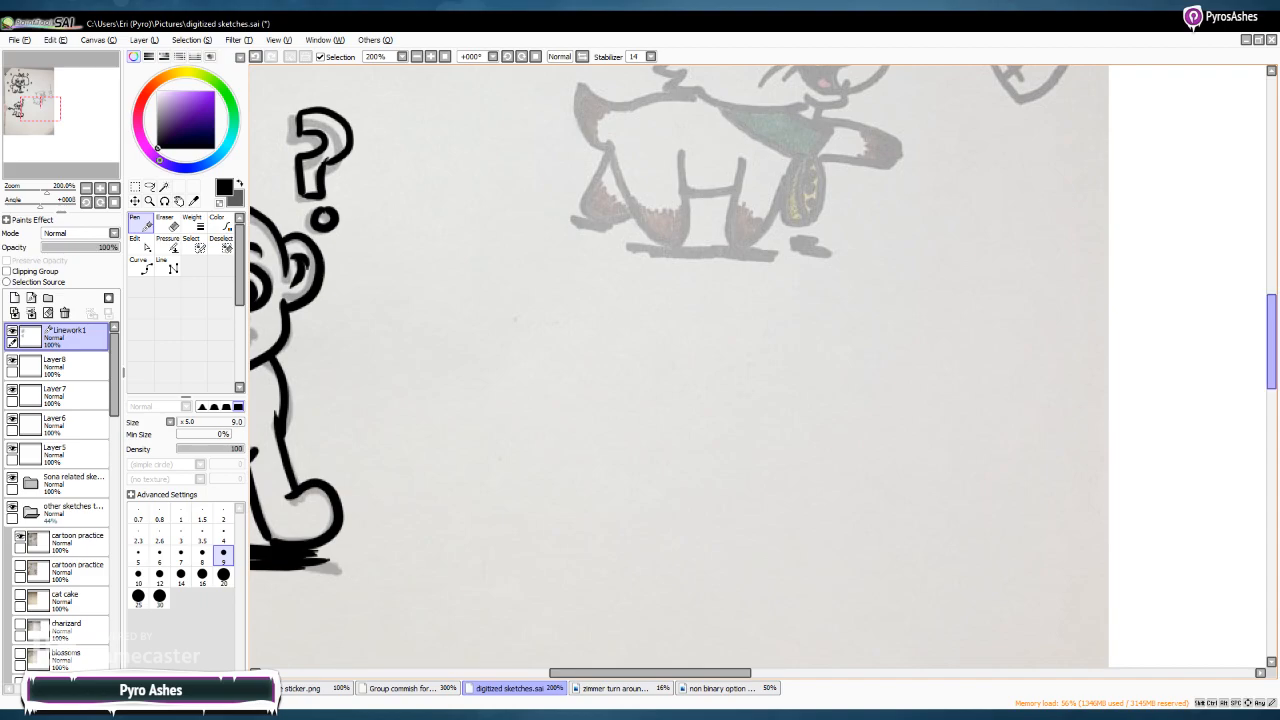
{"action": "scroll", "coordinate": [820, 134], "scroll_direction": "up", "scroll_amount": 4}
{"action": "mouse_move", "coordinate": [678, 228]}
{"action": "left_mouse_down"}
{"action": "mouse_move", "coordinate": [828, 164]}
{"action": "mouse_move", "coordinate": [818, 182]}
{"action": "mouse_move", "coordinate": [865, 219]}
{"action": "mouse_move", "coordinate": [872, 190]}
{"action": "mouse_move", "coordinate": [886, 188]}
{"action": "mouse_move", "coordinate": [866, 238]}
{"action": "mouse_move", "coordinate": [856, 214]}
{"action": "mouse_move", "coordinate": [866, 240]}
{"action": "left_mouse_up"}
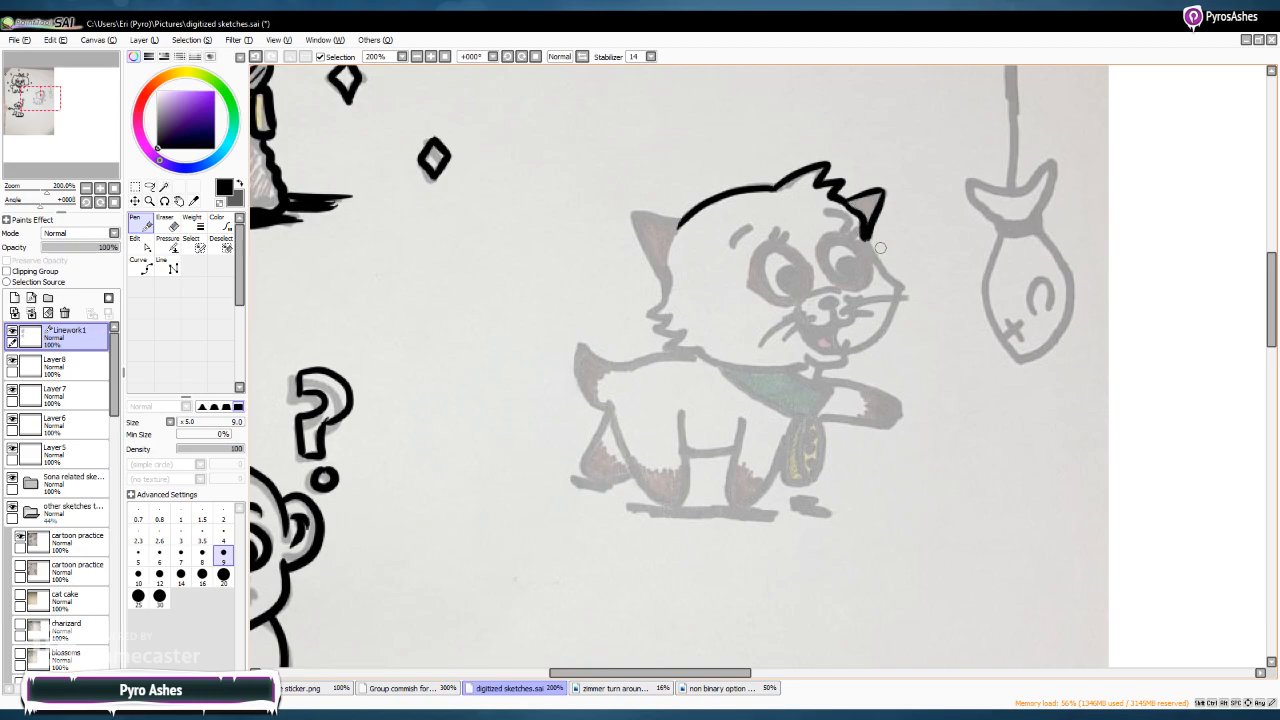
{"action": "mouse_move", "coordinate": [678, 220]}
{"action": "left_mouse_down"}
{"action": "mouse_move", "coordinate": [658, 214]}
{"action": "mouse_move", "coordinate": [652, 318]}
{"action": "mouse_move", "coordinate": [694, 350]}
{"action": "mouse_move", "coordinate": [760, 350]}
{"action": "mouse_move", "coordinate": [700, 348]}
{"action": "mouse_move", "coordinate": [766, 366]}
{"action": "left_mouse_up"}
{"action": "key", "text": "e"}
{"action": "key", "text": "n"}
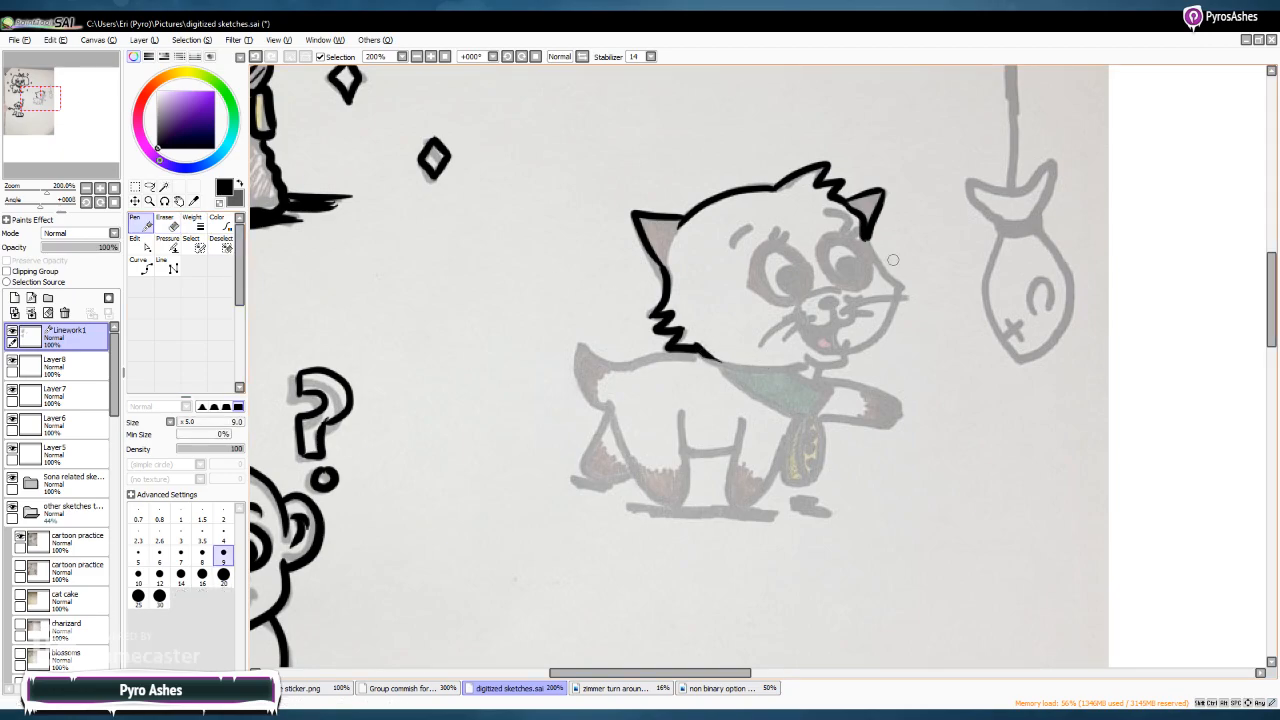
Close the cat's head outline along the muzzle, chin and jaw, and ink its eyebrows
{"action": "mouse_move", "coordinate": [866, 232]}
{"action": "left_mouse_down"}
{"action": "mouse_move", "coordinate": [901, 283]}
{"action": "mouse_move", "coordinate": [868, 340]}
{"action": "mouse_move", "coordinate": [846, 350]}
{"action": "left_mouse_up"}
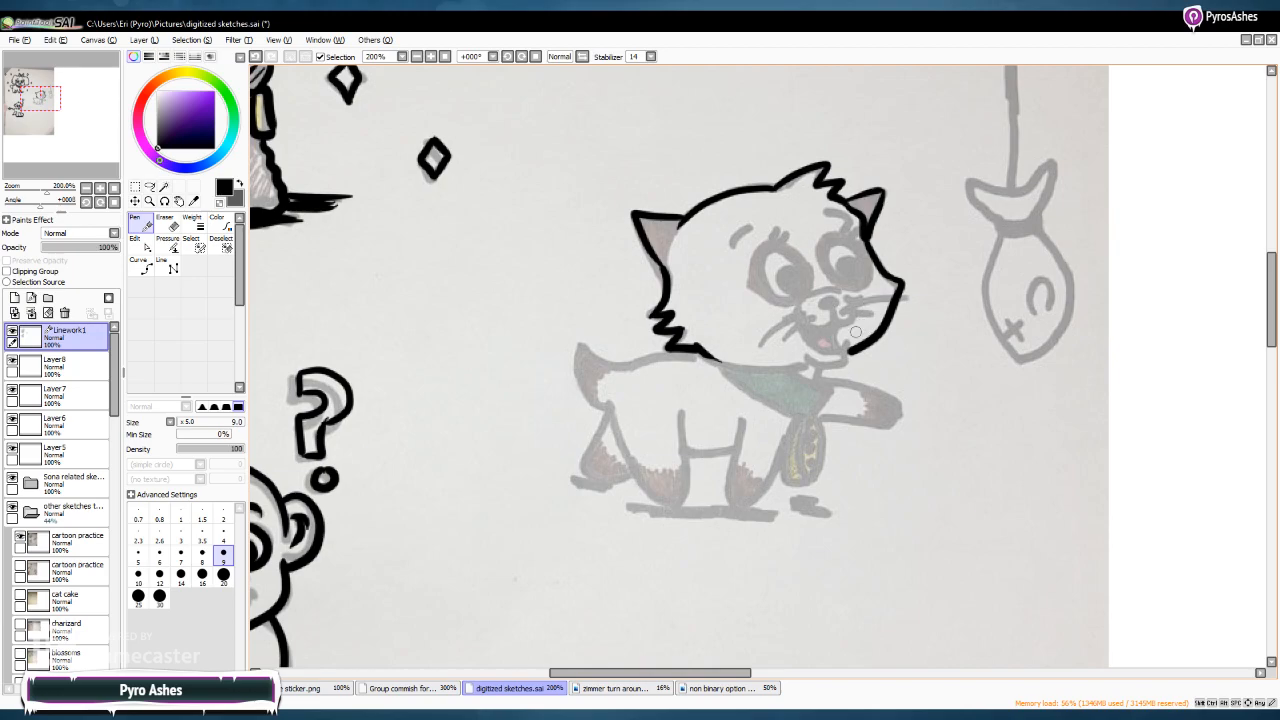
{"action": "mouse_move", "coordinate": [846, 350]}
{"action": "left_mouse_down"}
{"action": "mouse_move", "coordinate": [842, 368]}
{"action": "mouse_move", "coordinate": [808, 364]}
{"action": "left_mouse_up"}
{"action": "left_click_drag", "start_coordinate": [806, 366], "coordinate": [740, 370]}
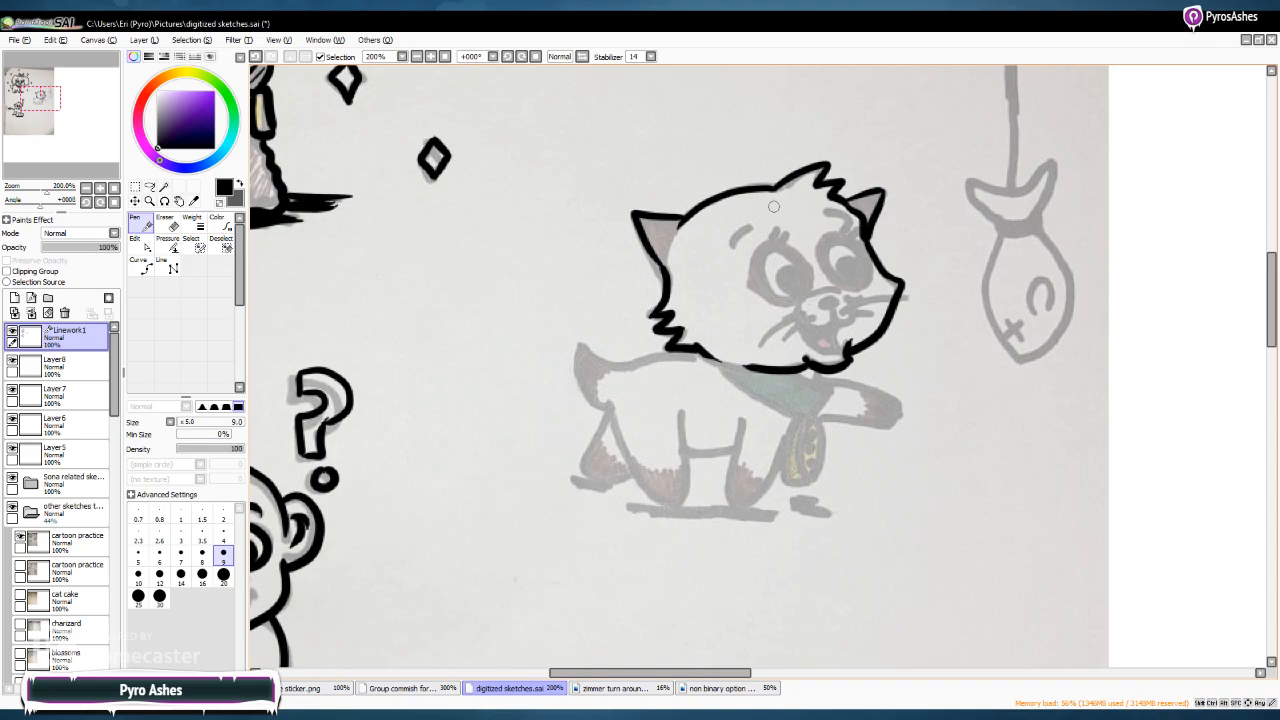
{"action": "left_click_drag", "start_coordinate": [750, 229], "coordinate": [734, 246]}
{"action": "mouse_move", "coordinate": [772, 244]}
{"action": "left_mouse_down"}
{"action": "mouse_move", "coordinate": [749, 263]}
{"action": "mouse_move", "coordinate": [753, 287]}
{"action": "left_mouse_up"}
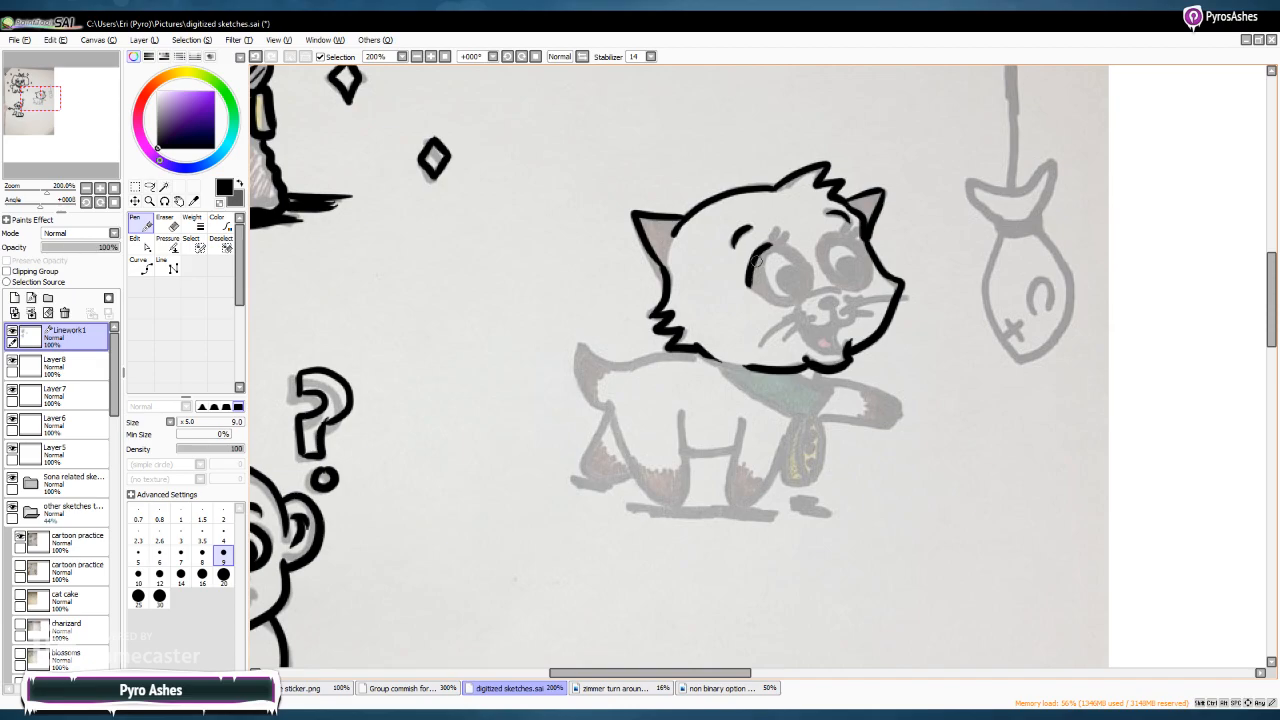
{"action": "mouse_move", "coordinate": [749, 283]}
{"action": "left_mouse_down"}
{"action": "mouse_move", "coordinate": [778, 242]}
{"action": "mouse_move", "coordinate": [802, 256]}
{"action": "mouse_move", "coordinate": [795, 287]}
{"action": "mouse_move", "coordinate": [752, 294]}
{"action": "mouse_move", "coordinate": [782, 310]}
{"action": "mouse_move", "coordinate": [810, 276]}
{"action": "mouse_move", "coordinate": [801, 254]}
{"action": "left_mouse_up"}
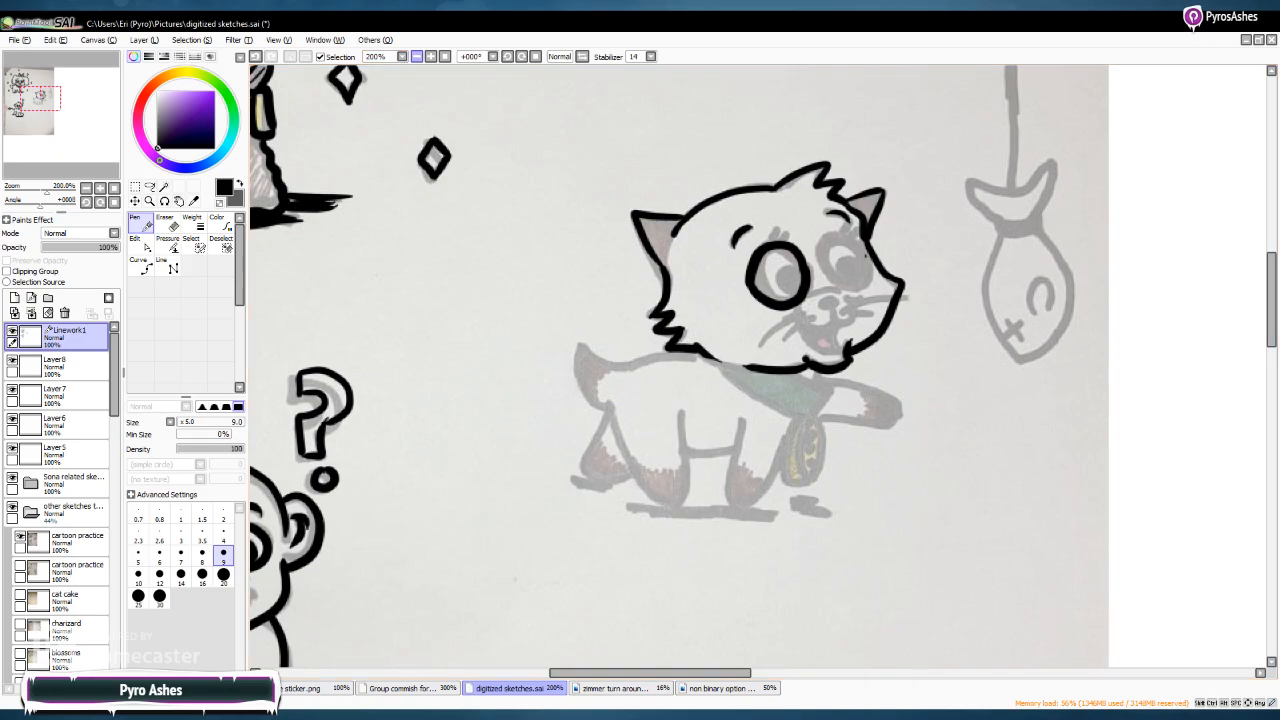
{"action": "left_click", "coordinate": [256, 57]}
{"action": "left_click", "coordinate": [256, 57]}
{"action": "left_click", "coordinate": [256, 57]}
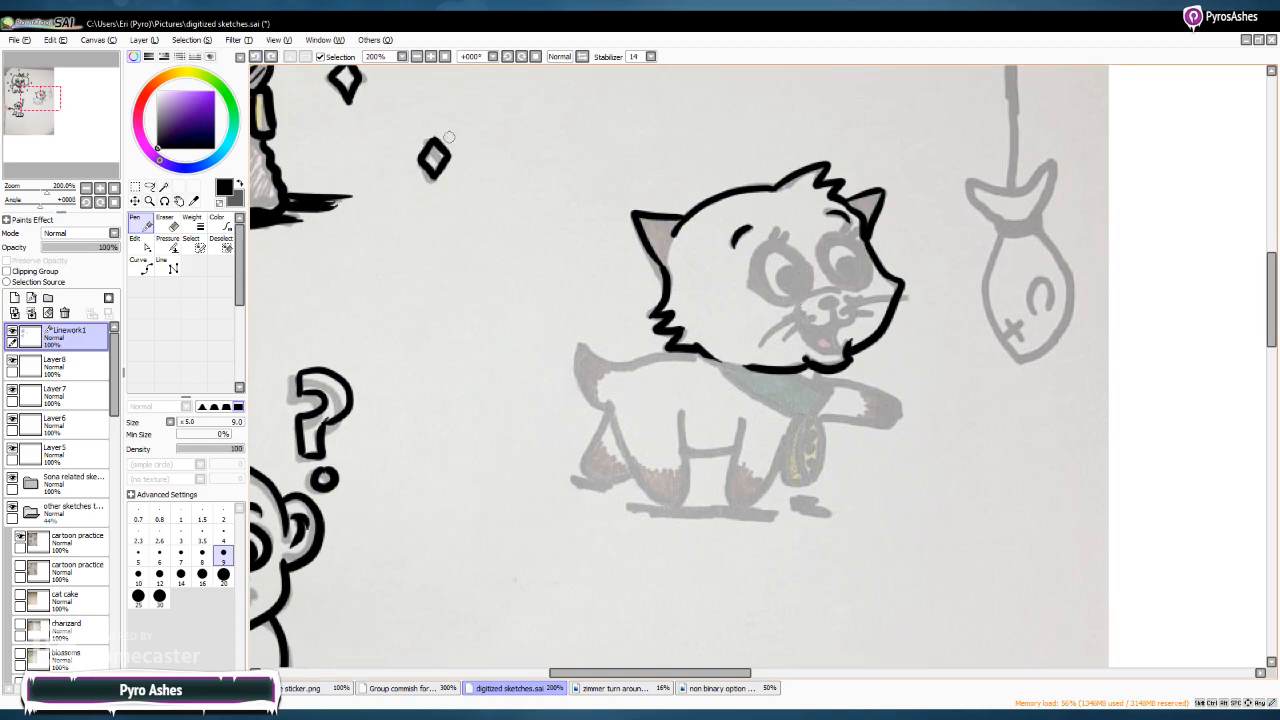
Outline the cat's eyes with lashes, ink its nose, open mouth and whiskers, and fill in the black pupils
{"action": "mouse_move", "coordinate": [775, 238]}
{"action": "left_mouse_down"}
{"action": "mouse_move", "coordinate": [758, 272]}
{"action": "mouse_move", "coordinate": [773, 296]}
{"action": "mouse_move", "coordinate": [792, 297]}
{"action": "mouse_move", "coordinate": [808, 263]}
{"action": "mouse_move", "coordinate": [781, 238]}
{"action": "left_mouse_up"}
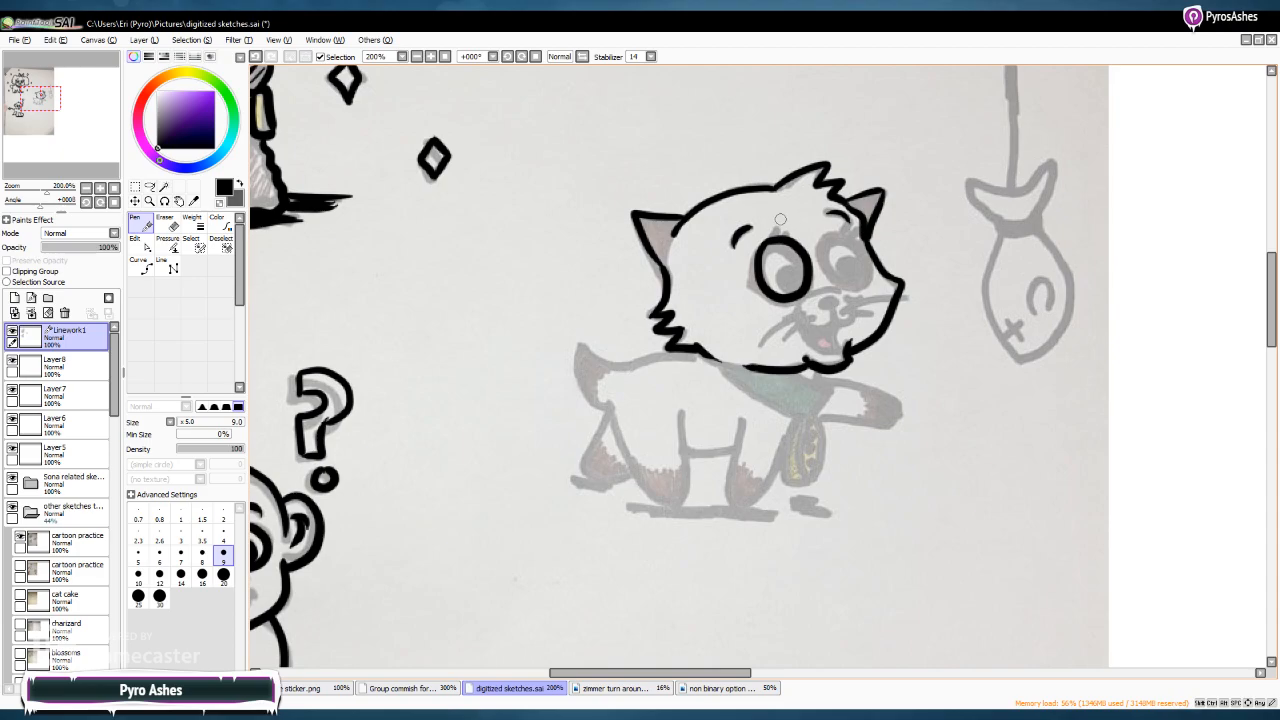
{"action": "mouse_move", "coordinate": [775, 240]}
{"action": "left_mouse_down"}
{"action": "mouse_move", "coordinate": [772, 228]}
{"action": "mouse_move", "coordinate": [852, 230]}
{"action": "mouse_move", "coordinate": [820, 250]}
{"action": "mouse_move", "coordinate": [840, 290]}
{"action": "mouse_move", "coordinate": [857, 243]}
{"action": "mouse_move", "coordinate": [837, 224]}
{"action": "mouse_move", "coordinate": [852, 223]}
{"action": "left_mouse_up"}
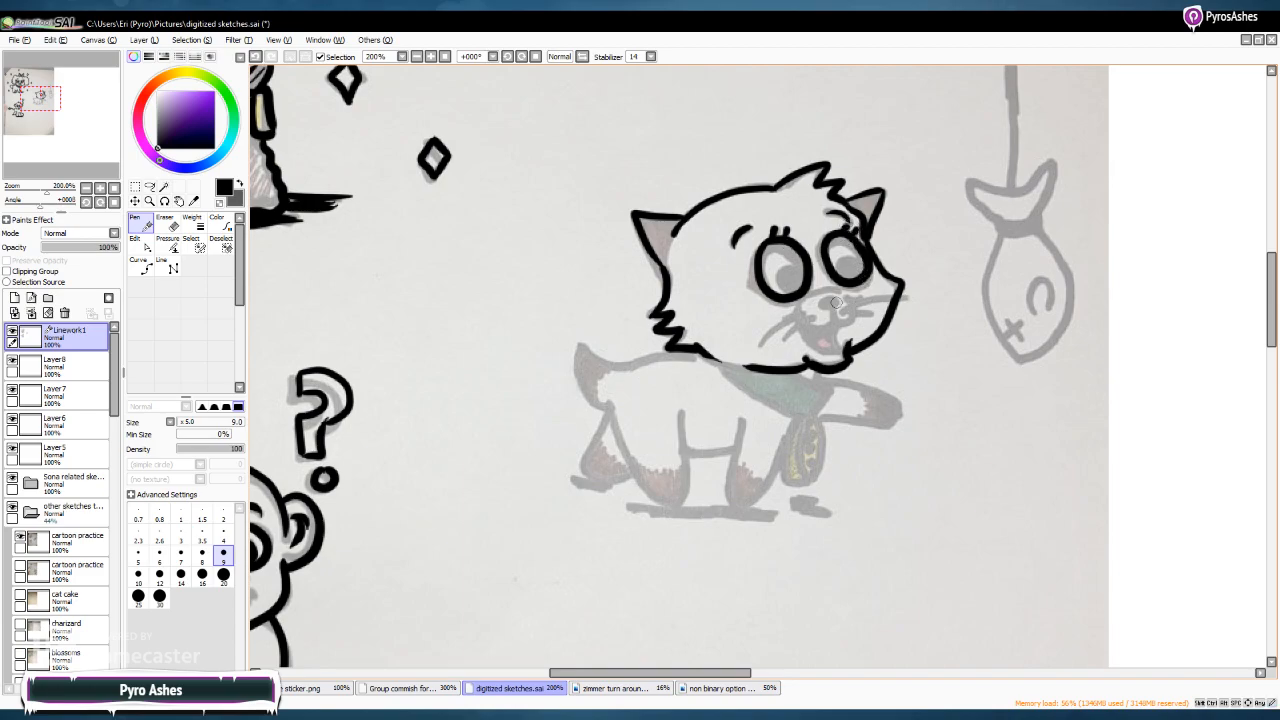
{"action": "mouse_move", "coordinate": [820, 300]}
{"action": "left_mouse_down"}
{"action": "mouse_move", "coordinate": [838, 298]}
{"action": "mouse_move", "coordinate": [822, 302]}
{"action": "mouse_move", "coordinate": [838, 304]}
{"action": "mouse_move", "coordinate": [829, 326]}
{"action": "mouse_move", "coordinate": [807, 313]}
{"action": "mouse_move", "coordinate": [930, 298]}
{"action": "mouse_move", "coordinate": [752, 328]}
{"action": "mouse_move", "coordinate": [822, 352]}
{"action": "mouse_move", "coordinate": [840, 350]}
{"action": "mouse_move", "coordinate": [848, 323]}
{"action": "left_mouse_up"}
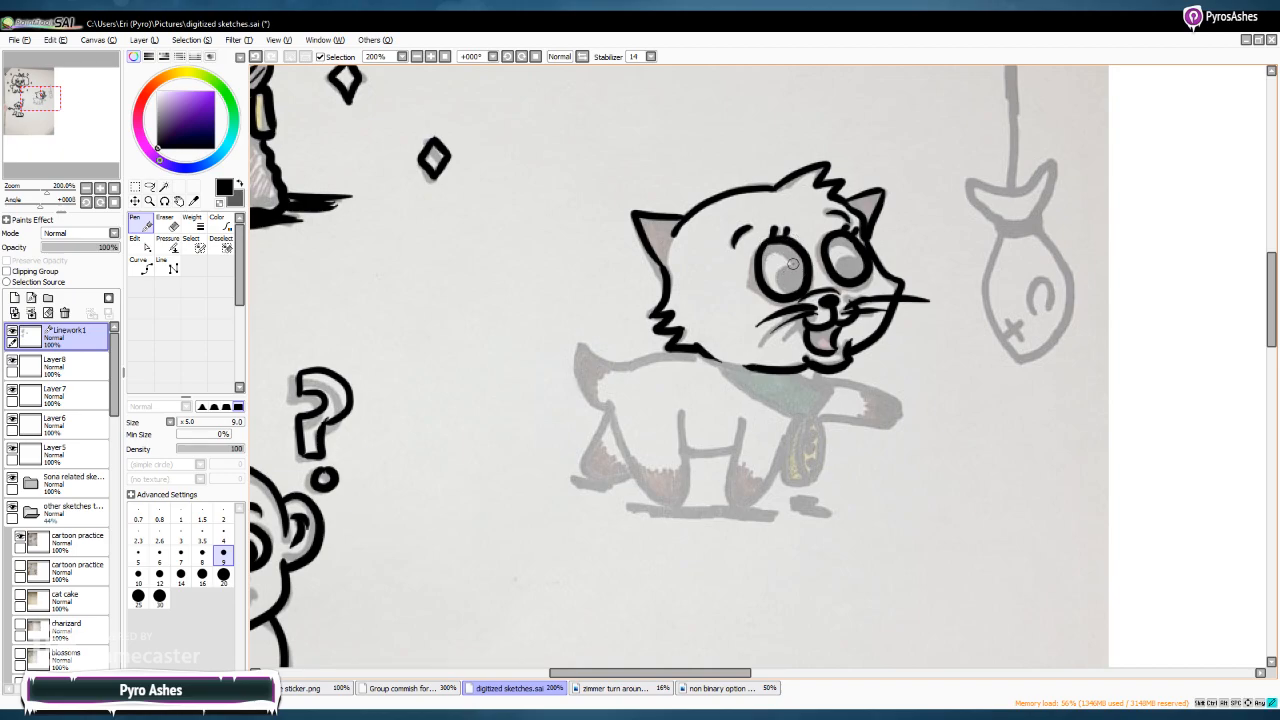
{"action": "mouse_move", "coordinate": [800, 268]}
{"action": "left_mouse_down"}
{"action": "mouse_move", "coordinate": [785, 268]}
{"action": "mouse_move", "coordinate": [787, 284]}
{"action": "mouse_move", "coordinate": [792, 271]}
{"action": "mouse_move", "coordinate": [848, 260]}
{"action": "mouse_move", "coordinate": [842, 276]}
{"action": "left_mouse_up"}
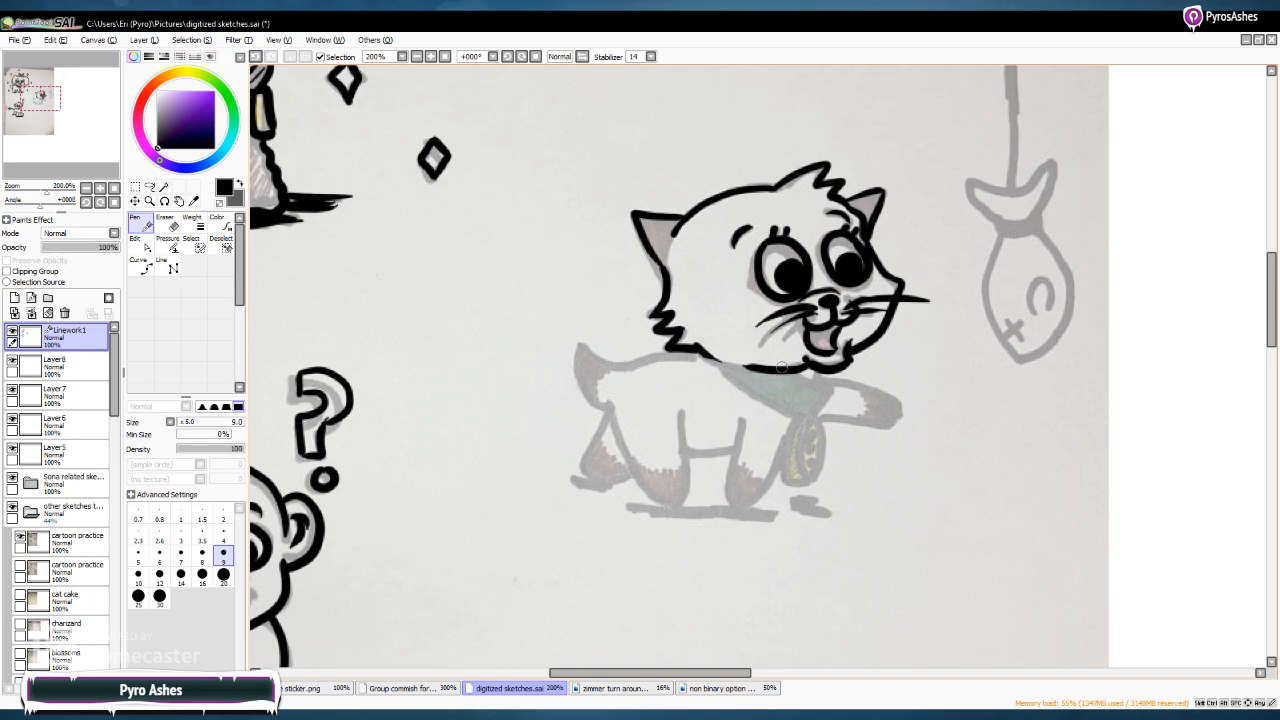
Outline the bandana around the cat's neck
{"action": "mouse_move", "coordinate": [706, 357]}
{"action": "left_mouse_down"}
{"action": "mouse_move", "coordinate": [776, 416]}
{"action": "mouse_move", "coordinate": [803, 420]}
{"action": "mouse_move", "coordinate": [834, 388]}
{"action": "mouse_move", "coordinate": [792, 377]}
{"action": "mouse_move", "coordinate": [818, 372]}
{"action": "left_mouse_up"}
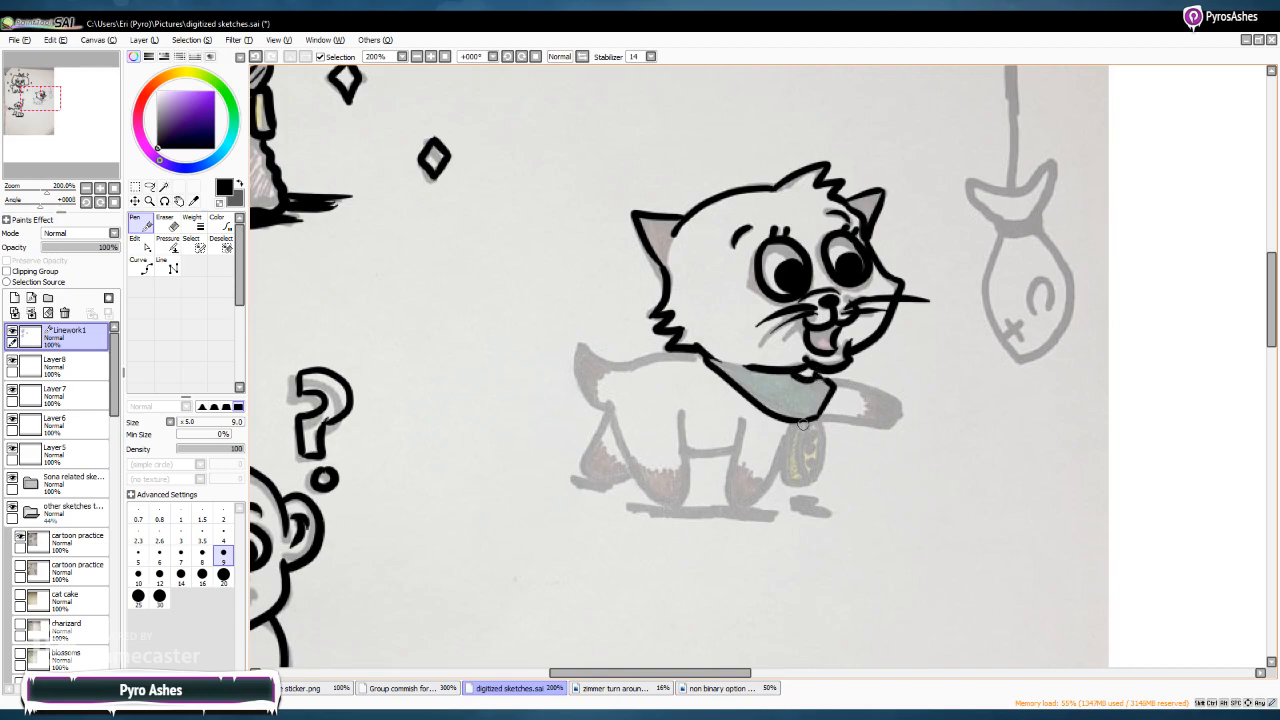
Ink the tag hanging from the cat's bandana, the raised front paw and the standing front leg
{"action": "mouse_move", "coordinate": [803, 424]}
{"action": "left_mouse_down"}
{"action": "mouse_move", "coordinate": [784, 452]}
{"action": "mouse_move", "coordinate": [798, 482]}
{"action": "mouse_move", "coordinate": [804, 464]}
{"action": "left_mouse_up"}
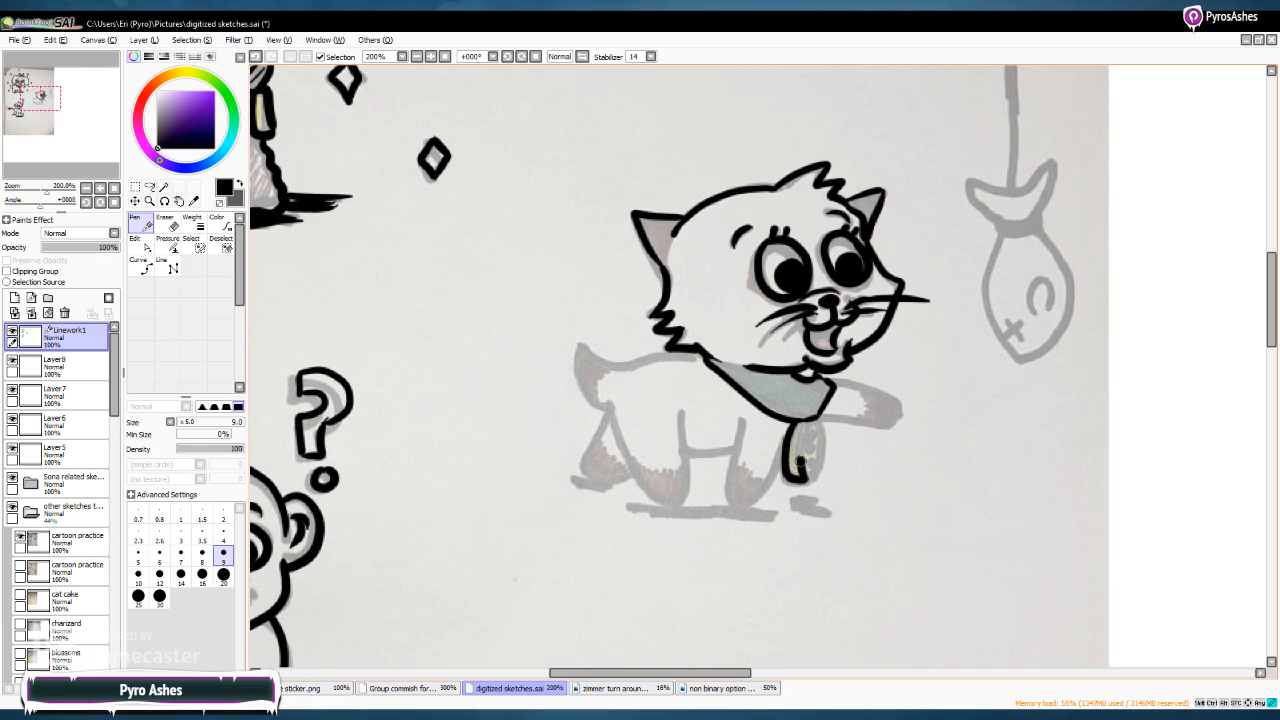
{"action": "mouse_move", "coordinate": [806, 418]}
{"action": "left_mouse_down"}
{"action": "mouse_move", "coordinate": [827, 438]}
{"action": "mouse_move", "coordinate": [818, 478]}
{"action": "mouse_move", "coordinate": [796, 472]}
{"action": "left_mouse_up"}
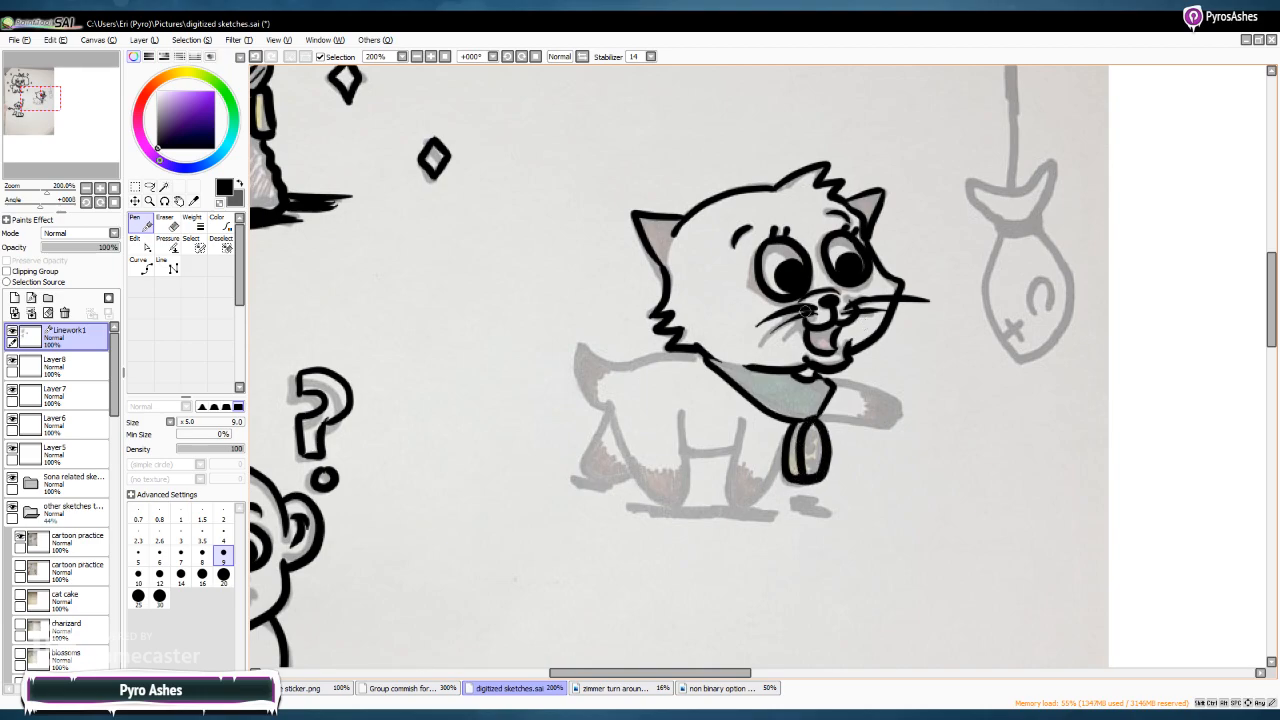
{"action": "mouse_move", "coordinate": [833, 377]}
{"action": "left_mouse_down"}
{"action": "mouse_move", "coordinate": [893, 403]}
{"action": "mouse_move", "coordinate": [900, 422]}
{"action": "mouse_move", "coordinate": [822, 426]}
{"action": "mouse_move", "coordinate": [836, 418]}
{"action": "left_mouse_up"}
{"action": "mouse_move", "coordinate": [742, 413]}
{"action": "left_mouse_down"}
{"action": "mouse_move", "coordinate": [727, 487]}
{"action": "mouse_move", "coordinate": [738, 505]}
{"action": "mouse_move", "coordinate": [772, 478]}
{"action": "mouse_move", "coordinate": [787, 403]}
{"action": "left_mouse_up"}
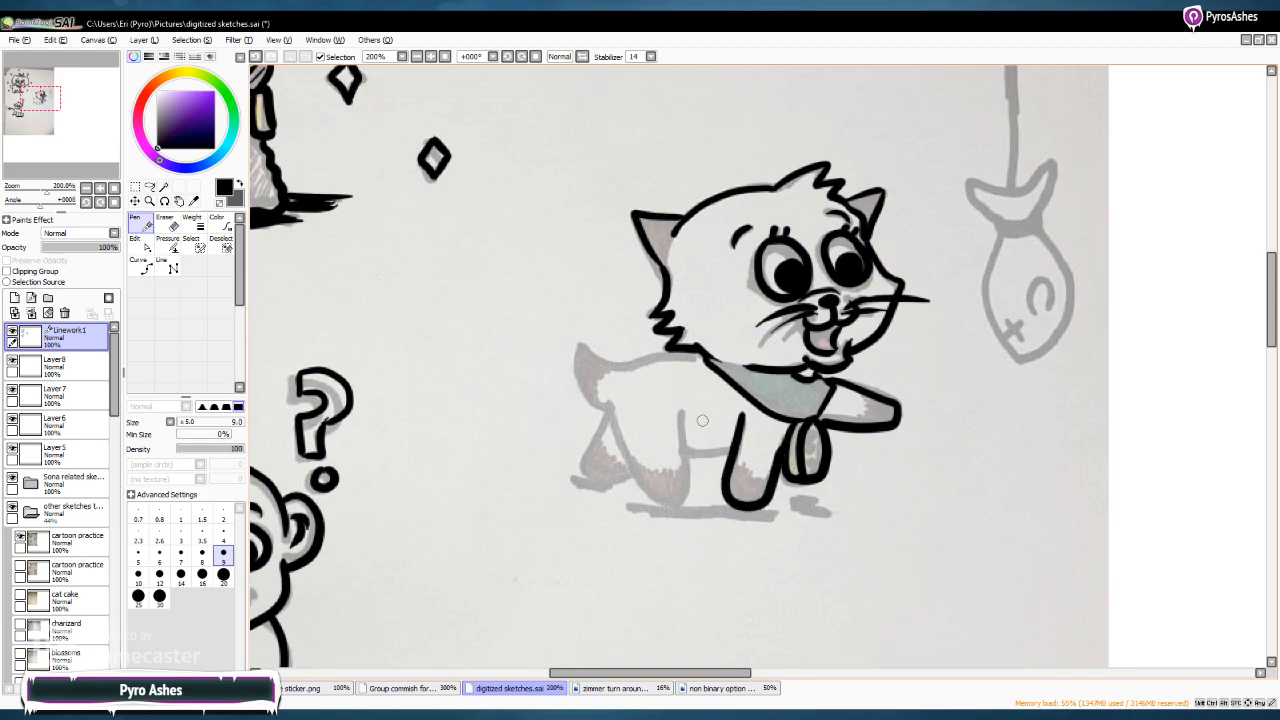
Ink the cat's belly, hind legs, tail and back, and add the ground shadows beneath its paws
{"action": "left_click_drag", "start_coordinate": [736, 450], "coordinate": [686, 451]}
{"action": "mouse_move", "coordinate": [681, 410]}
{"action": "left_mouse_down"}
{"action": "mouse_move", "coordinate": [690, 488]}
{"action": "mouse_move", "coordinate": [674, 500]}
{"action": "mouse_move", "coordinate": [649, 491]}
{"action": "mouse_move", "coordinate": [631, 458]}
{"action": "mouse_move", "coordinate": [624, 402]}
{"action": "mouse_move", "coordinate": [603, 406]}
{"action": "mouse_move", "coordinate": [576, 380]}
{"action": "mouse_move", "coordinate": [586, 332]}
{"action": "mouse_move", "coordinate": [621, 361]}
{"action": "mouse_move", "coordinate": [705, 372]}
{"action": "left_mouse_up"}
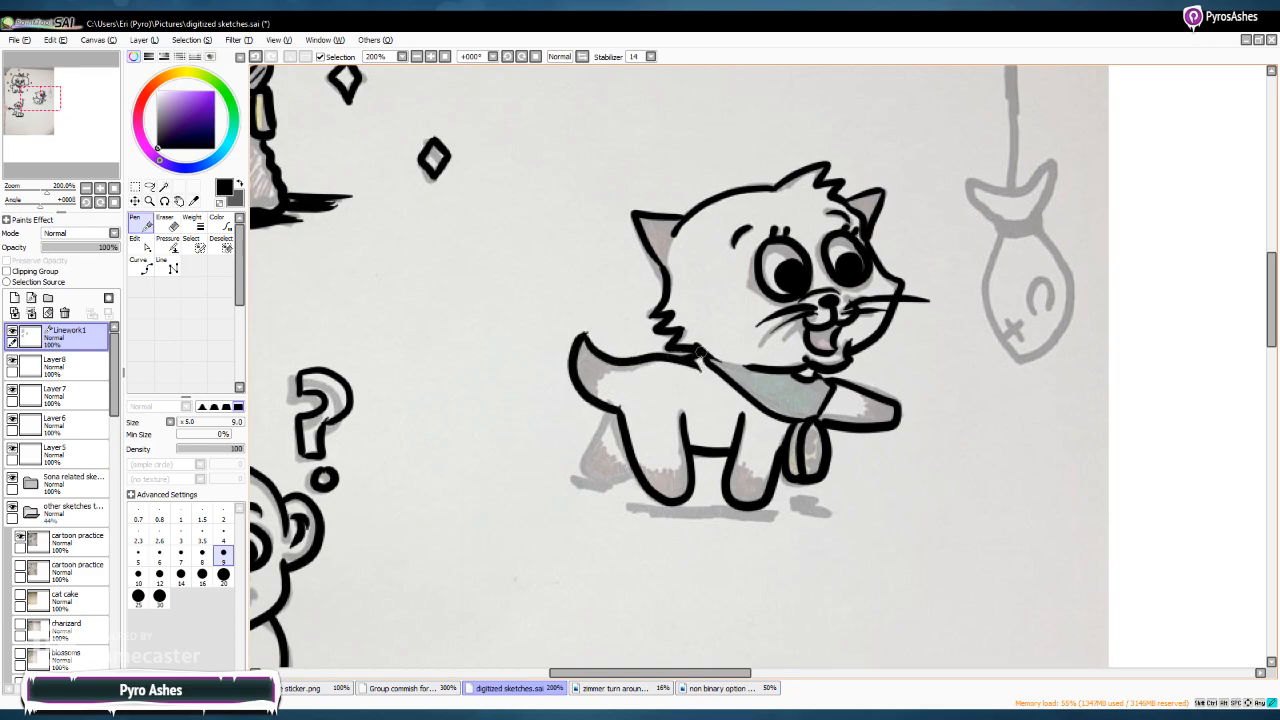
{"action": "mouse_move", "coordinate": [604, 426]}
{"action": "left_mouse_down"}
{"action": "mouse_move", "coordinate": [582, 474]}
{"action": "mouse_move", "coordinate": [603, 491]}
{"action": "mouse_move", "coordinate": [566, 489]}
{"action": "mouse_move", "coordinate": [756, 512]}
{"action": "left_mouse_up"}
{"action": "left_click_drag", "start_coordinate": [650, 508], "coordinate": [784, 514]}
{"action": "left_click_drag", "start_coordinate": [700, 506], "coordinate": [818, 508]}
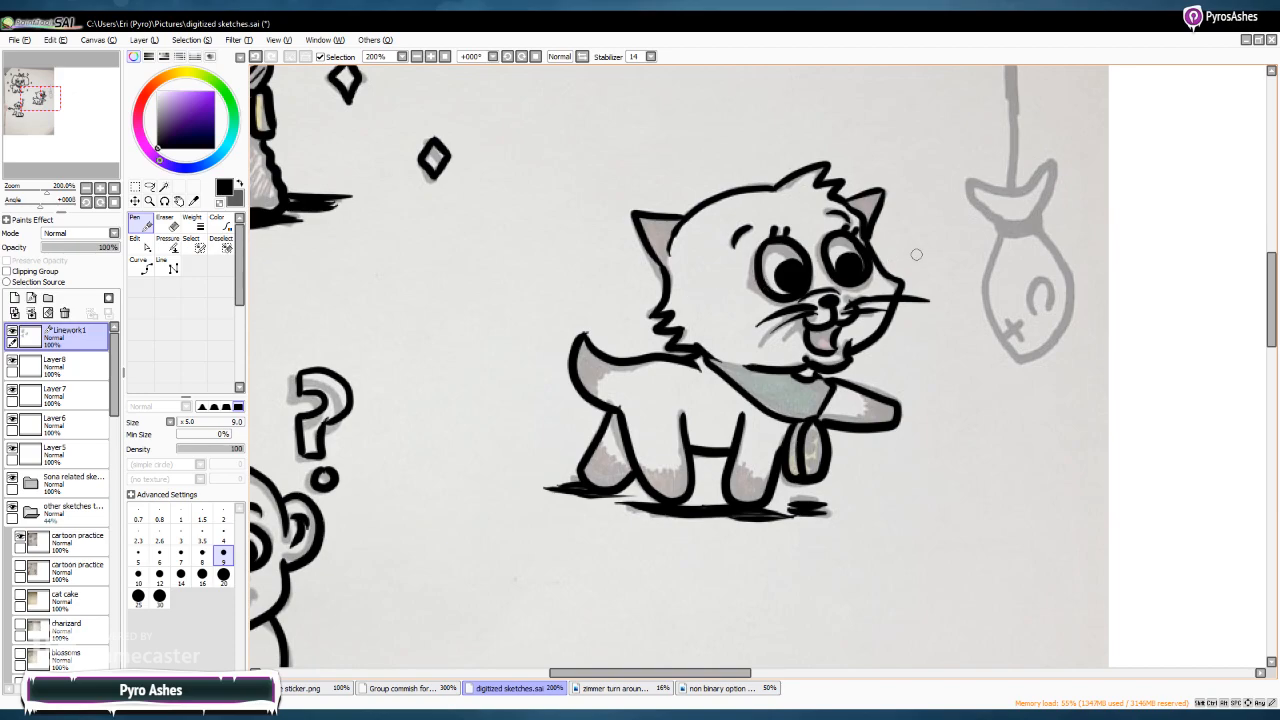
Trace the hanging fish beside the cat with its string, tail, knot, body, curved gill and X-shaped eye
{"action": "left_click_drag", "start_coordinate": [1262, 302], "coordinate": [1270, 273]}
{"action": "left_click_drag", "start_coordinate": [632, 673], "coordinate": [707, 673]}
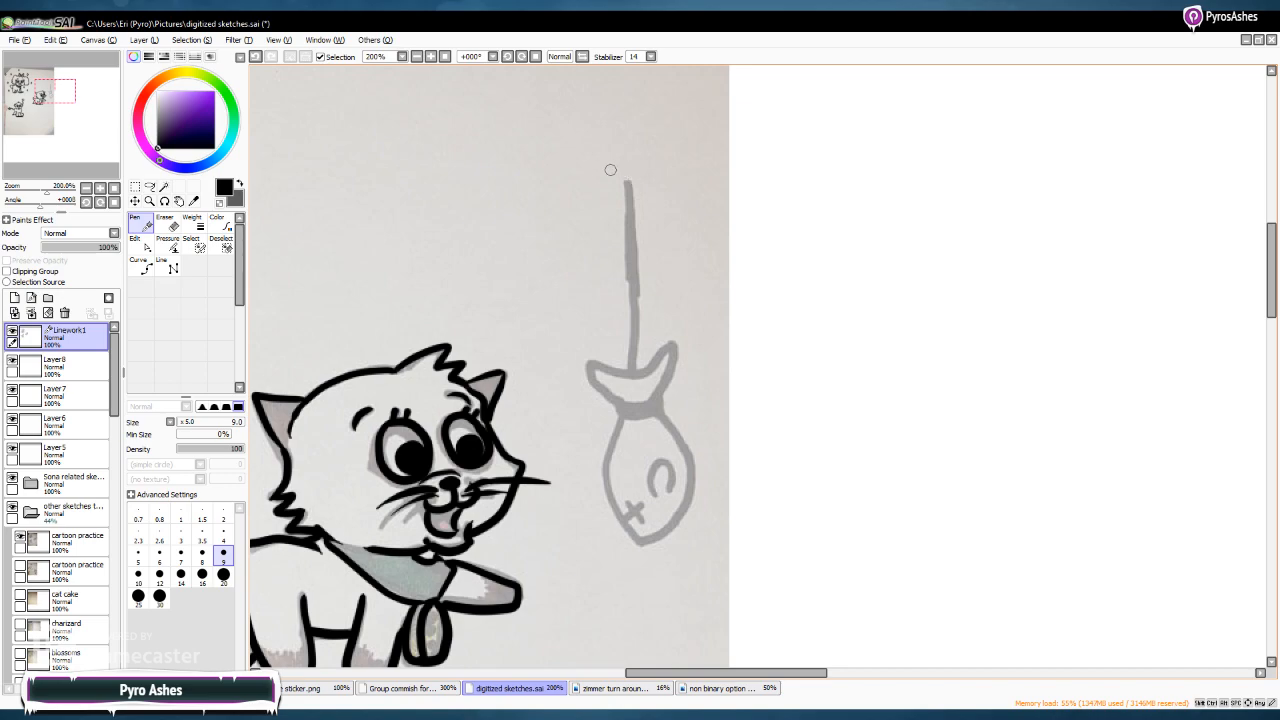
{"action": "mouse_move", "coordinate": [628, 185]}
{"action": "left_mouse_down"}
{"action": "mouse_move", "coordinate": [637, 358]}
{"action": "mouse_move", "coordinate": [630, 348]}
{"action": "mouse_move", "coordinate": [631, 367]}
{"action": "mouse_move", "coordinate": [631, 344]}
{"action": "mouse_move", "coordinate": [630, 369]}
{"action": "mouse_move", "coordinate": [589, 359]}
{"action": "mouse_move", "coordinate": [597, 388]}
{"action": "mouse_move", "coordinate": [626, 405]}
{"action": "mouse_move", "coordinate": [669, 339]}
{"action": "mouse_move", "coordinate": [666, 388]}
{"action": "mouse_move", "coordinate": [620, 406]}
{"action": "mouse_move", "coordinate": [658, 411]}
{"action": "mouse_move", "coordinate": [618, 407]}
{"action": "mouse_move", "coordinate": [648, 408]}
{"action": "mouse_move", "coordinate": [614, 428]}
{"action": "mouse_move", "coordinate": [605, 453]}
{"action": "mouse_move", "coordinate": [612, 522]}
{"action": "mouse_move", "coordinate": [658, 548]}
{"action": "mouse_move", "coordinate": [686, 483]}
{"action": "mouse_move", "coordinate": [655, 420]}
{"action": "left_mouse_up"}
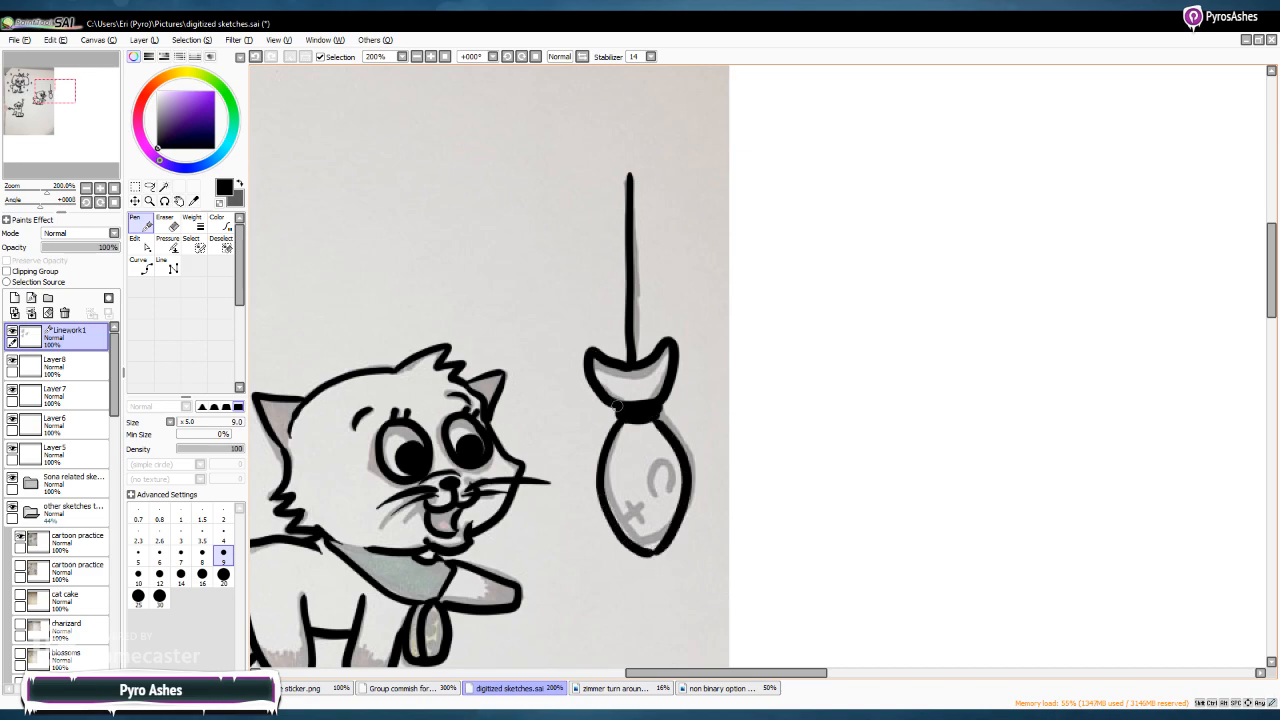
{"action": "mouse_move", "coordinate": [654, 497]}
{"action": "left_mouse_down"}
{"action": "mouse_move", "coordinate": [654, 466]}
{"action": "mouse_move", "coordinate": [671, 494]}
{"action": "mouse_move", "coordinate": [627, 526]}
{"action": "mouse_move", "coordinate": [646, 517]}
{"action": "left_mouse_up"}
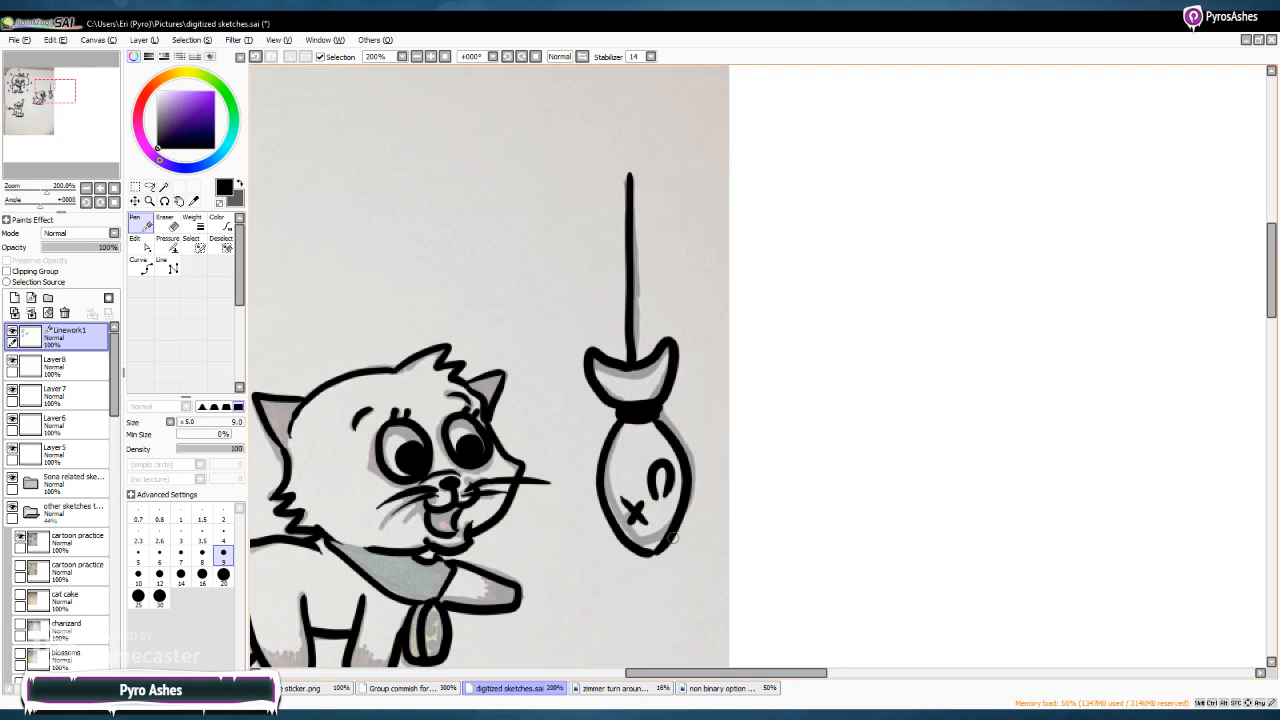
Make Layer7 the active layer and choose a brown color for the dog's irises
{"action": "left_click_drag", "start_coordinate": [686, 673], "coordinate": [546, 673]}
{"action": "scroll", "coordinate": [1250, 260], "scroll_direction": "up", "scroll_amount": 10}
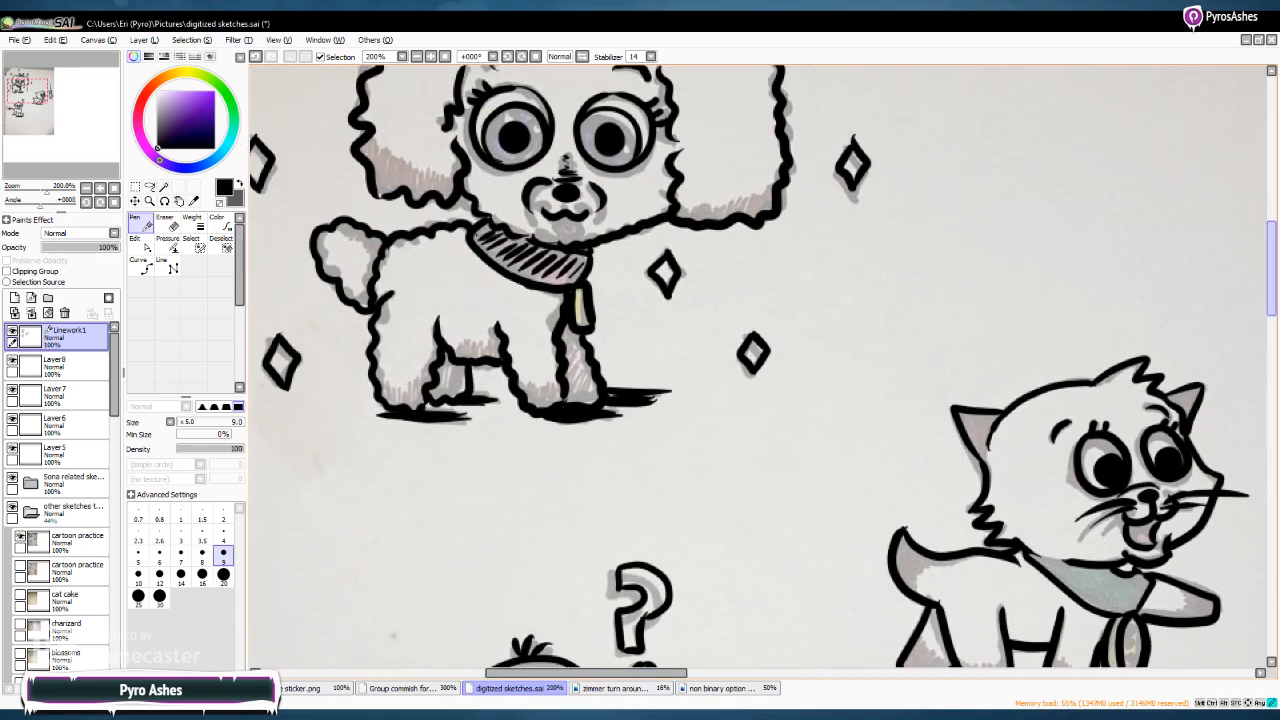
{"action": "scroll", "coordinate": [753, 326], "scroll_direction": "down", "scroll_amount": 4}
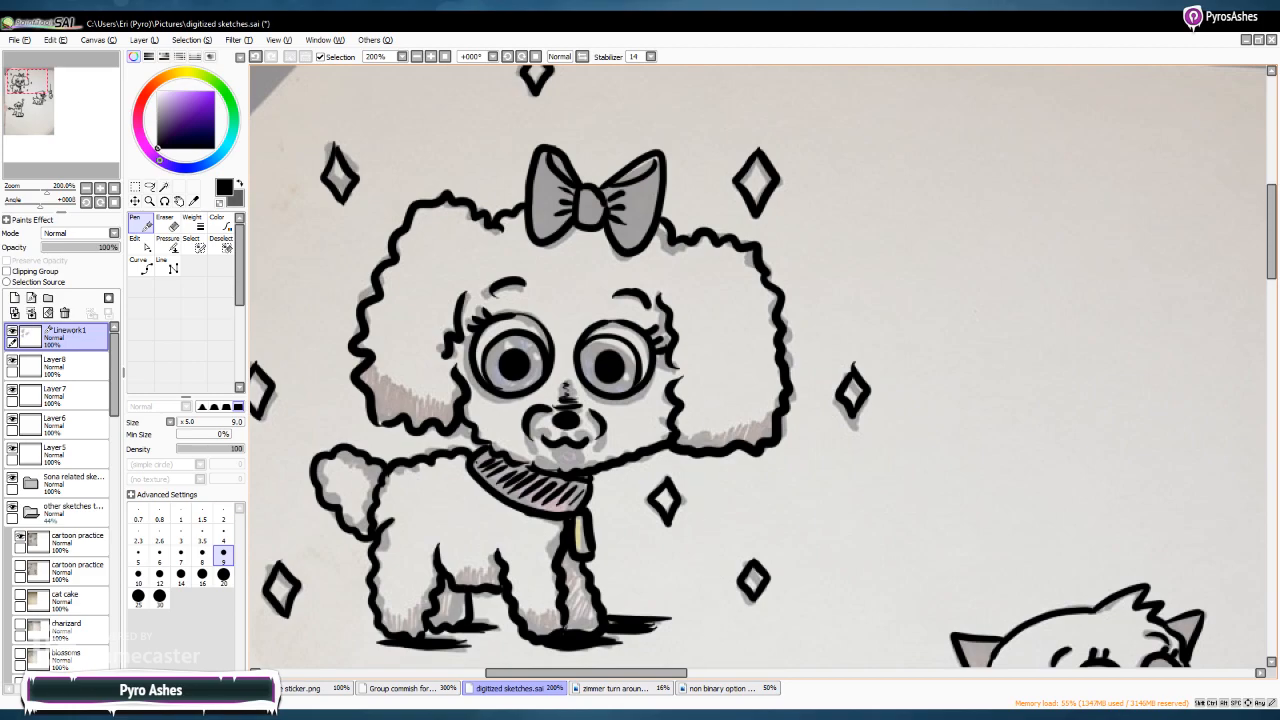
{"action": "left_click_drag", "start_coordinate": [587, 673], "coordinate": [573, 673]}
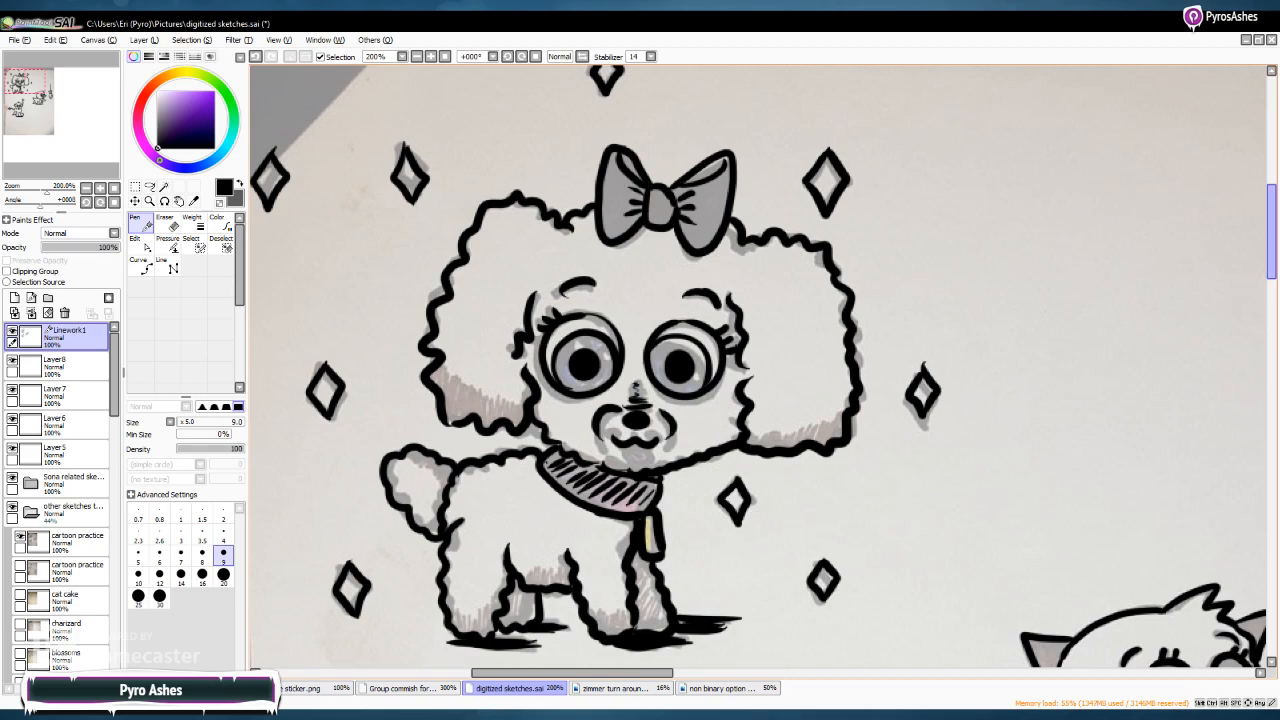
{"action": "scroll", "coordinate": [1270, 230], "scroll_direction": "down", "scroll_amount": 1}
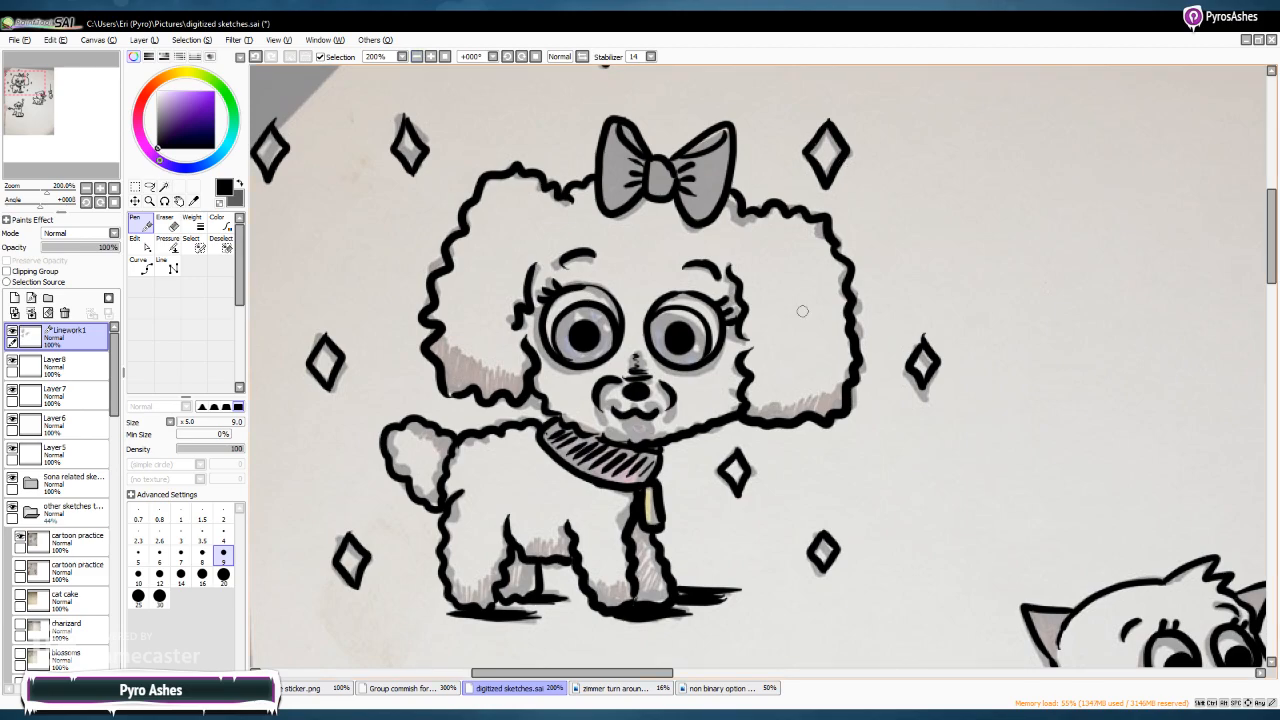
{"action": "left_click", "coordinate": [60, 365]}
{"action": "mouse_move", "coordinate": [180, 169]}
{"action": "left_mouse_down"}
{"action": "mouse_move", "coordinate": [214, 158]}
{"action": "mouse_move", "coordinate": [168, 75]}
{"action": "left_mouse_up"}
{"action": "left_click", "coordinate": [213, 117]}
{"action": "left_click", "coordinate": [60, 395], "text": "ctrl"}
{"action": "left_click", "coordinate": [60, 395]}
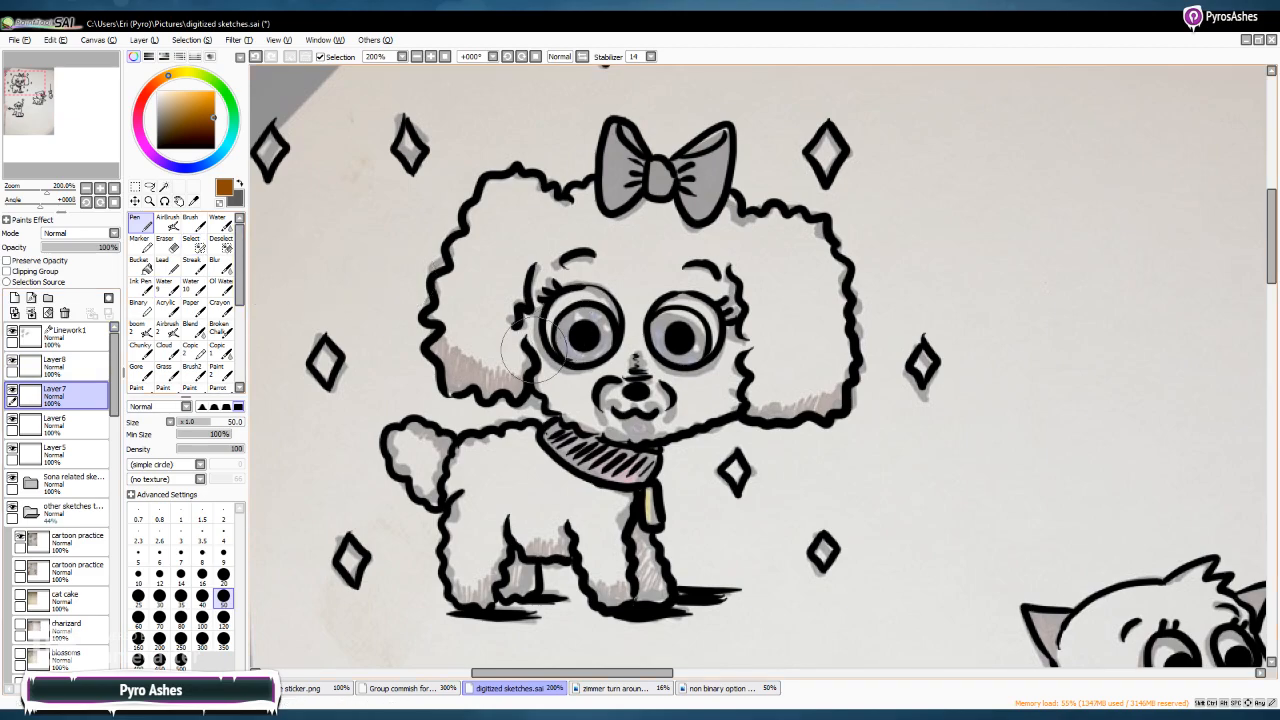
{"action": "left_click", "coordinate": [223, 576]}
{"action": "mouse_move", "coordinate": [570, 310]}
{"action": "left_mouse_down"}
{"action": "mouse_move", "coordinate": [578, 330]}
{"action": "mouse_move", "coordinate": [565, 350]}
{"action": "mouse_move", "coordinate": [588, 352]}
{"action": "left_mouse_up"}
{"action": "left_click", "coordinate": [256, 56]}
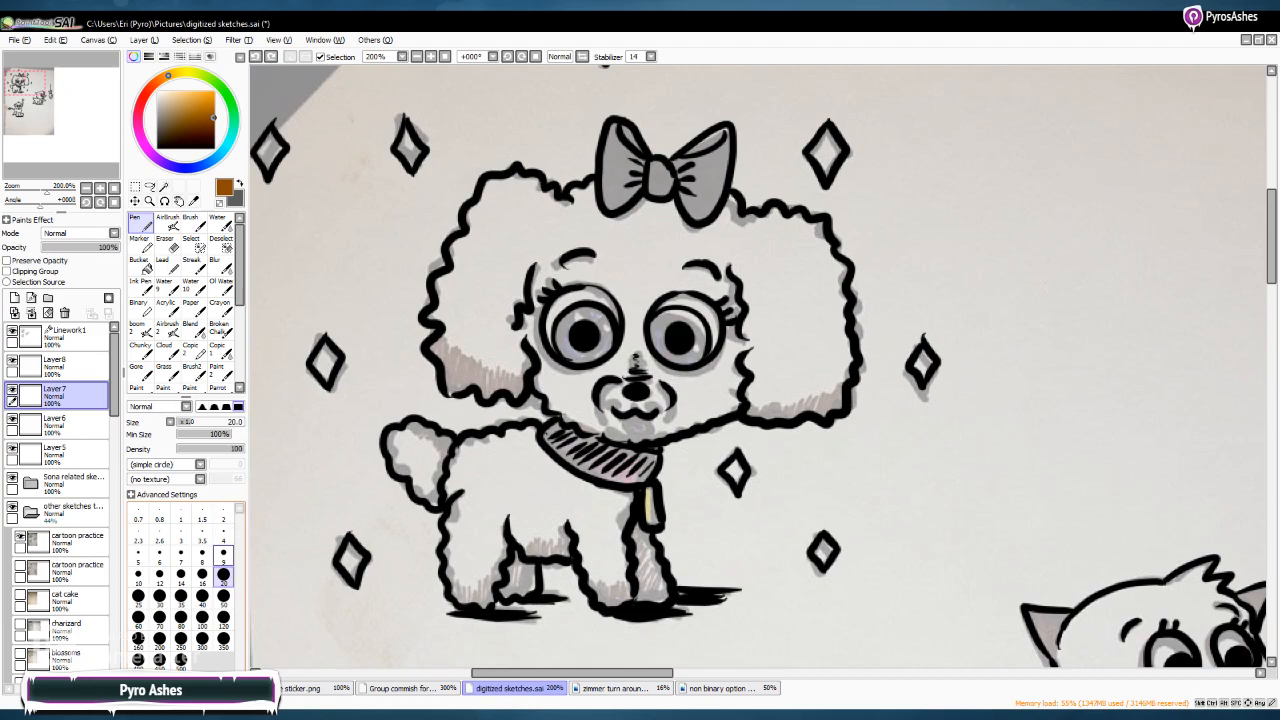
Fill both of the dog's irises brown with a size 9 pen, and hide the visible cartoon practice sketch layer
{"action": "left_click", "coordinate": [223, 552]}
{"action": "mouse_move", "coordinate": [606, 314]}
{"action": "left_mouse_down"}
{"action": "mouse_move", "coordinate": [566, 324]}
{"action": "mouse_move", "coordinate": [562, 345]}
{"action": "mouse_move", "coordinate": [600, 346]}
{"action": "left_mouse_up"}
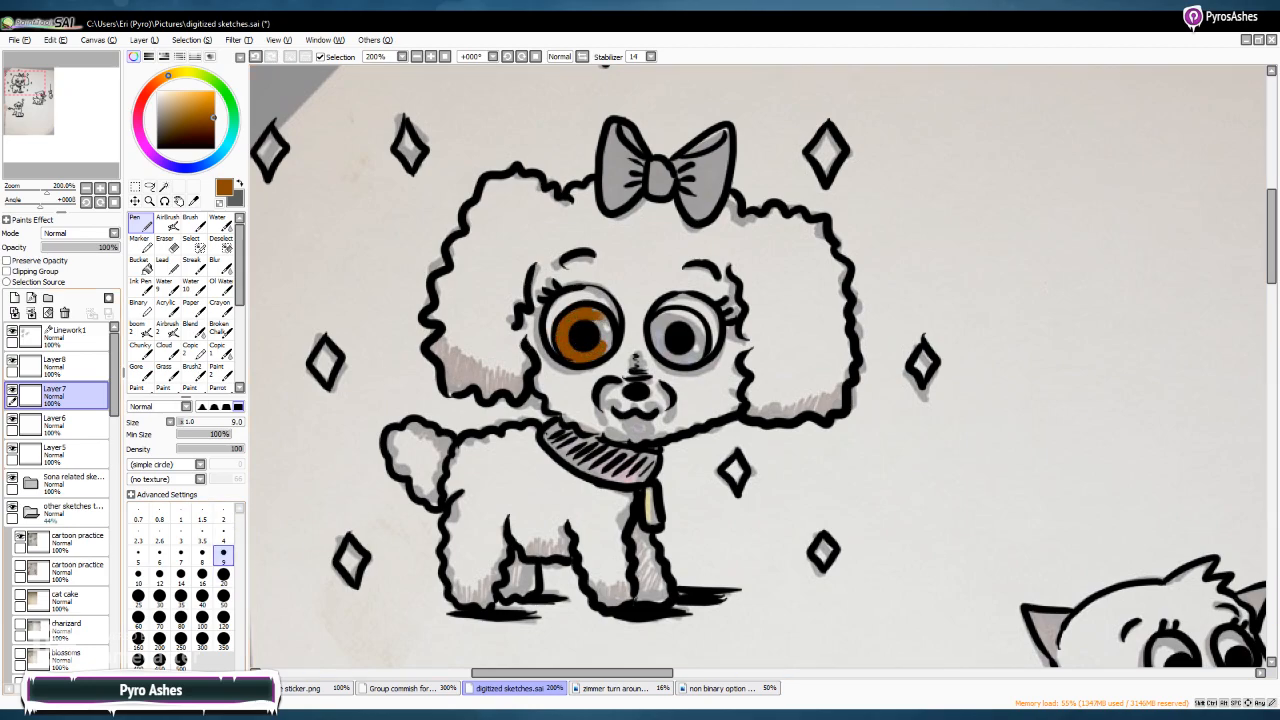
{"action": "left_click", "coordinate": [20, 537]}
{"action": "mouse_move", "coordinate": [590, 330]}
{"action": "left_mouse_down"}
{"action": "mouse_move", "coordinate": [604, 316]}
{"action": "mouse_move", "coordinate": [608, 348]}
{"action": "left_mouse_up"}
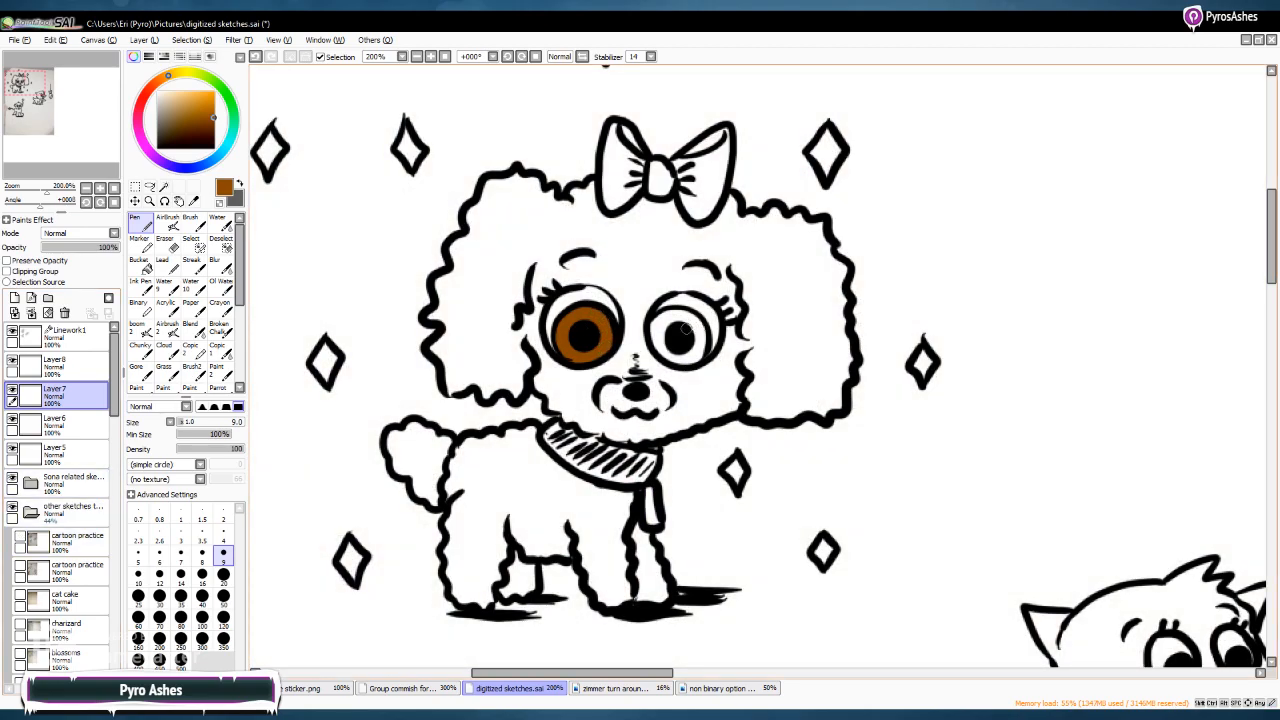
{"action": "mouse_move", "coordinate": [680, 318]}
{"action": "left_mouse_down"}
{"action": "mouse_move", "coordinate": [656, 330]}
{"action": "mouse_move", "coordinate": [662, 348]}
{"action": "left_mouse_up"}
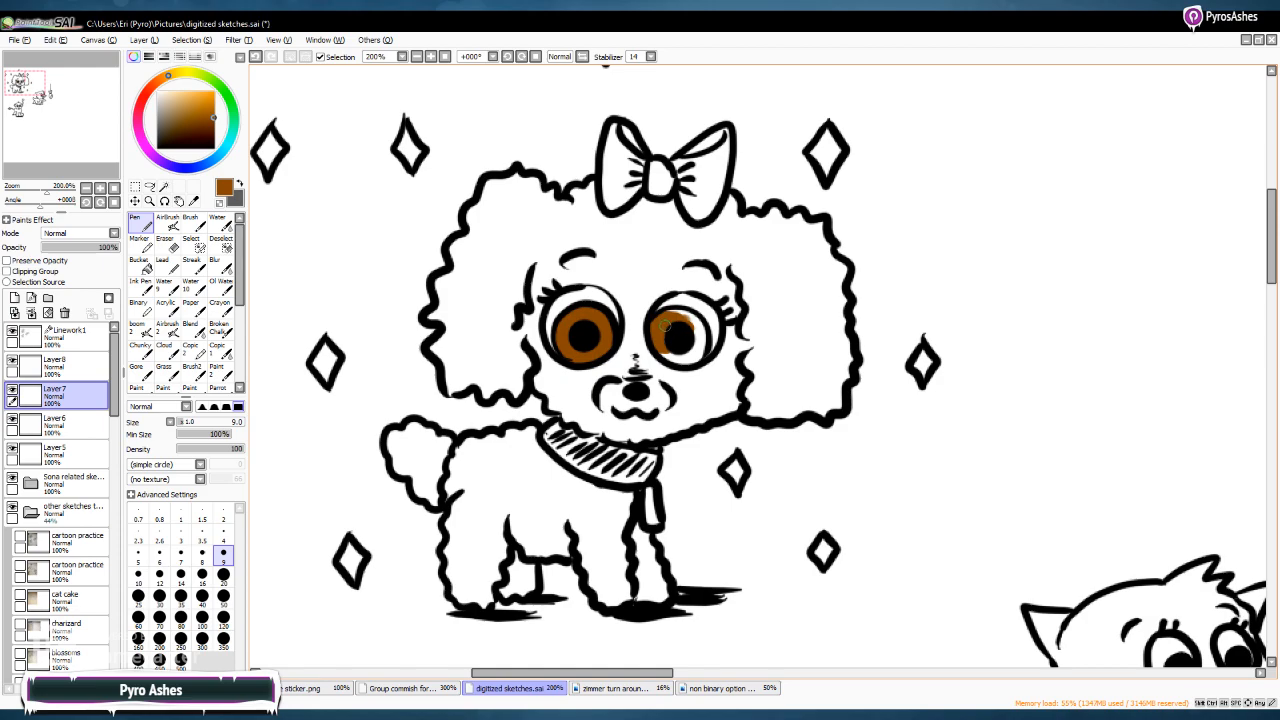
{"action": "mouse_move", "coordinate": [664, 326]}
{"action": "left_mouse_down"}
{"action": "mouse_move", "coordinate": [666, 350]}
{"action": "mouse_move", "coordinate": [686, 346]}
{"action": "mouse_move", "coordinate": [688, 362]}
{"action": "mouse_move", "coordinate": [700, 332]}
{"action": "mouse_move", "coordinate": [682, 316]}
{"action": "left_mouse_up"}
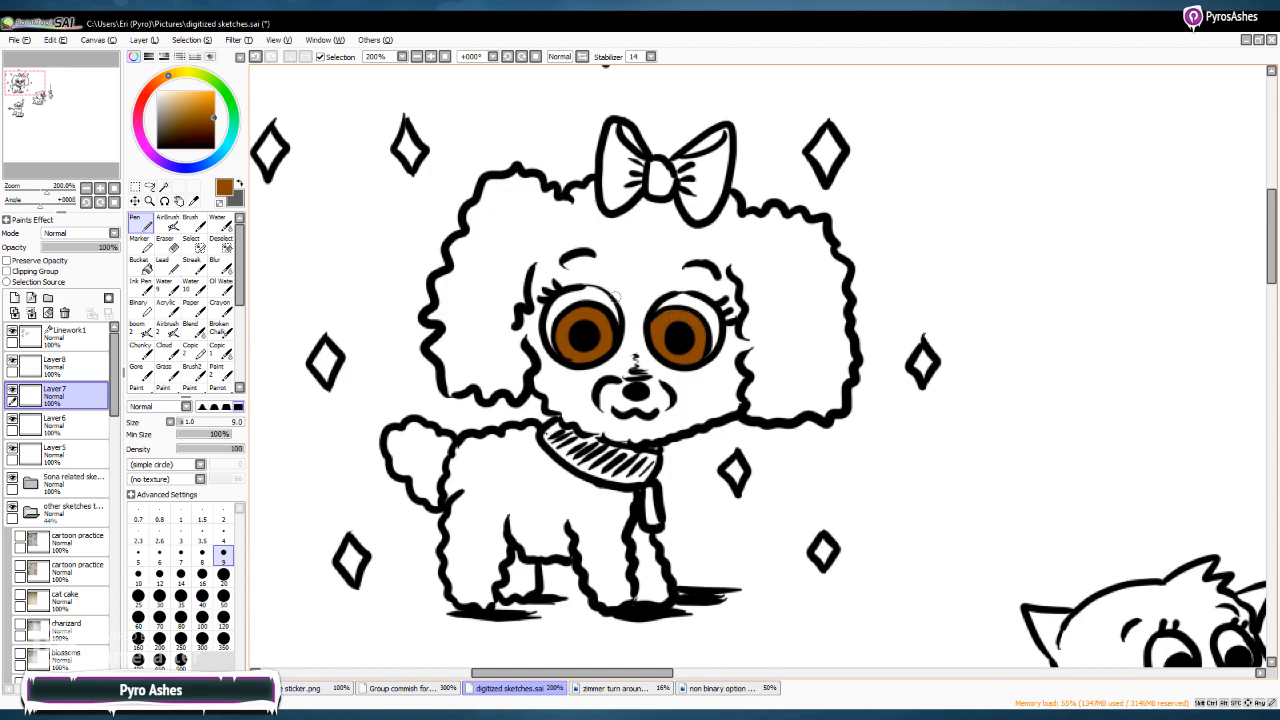
Shade the upper part of both irises dark brown and highlight their lower part golden orange with a size 4 pen
{"action": "left_click", "coordinate": [213, 131]}
{"action": "mouse_move", "coordinate": [573, 326]}
{"action": "left_mouse_down"}
{"action": "mouse_move", "coordinate": [568, 314]}
{"action": "mouse_move", "coordinate": [592, 316]}
{"action": "mouse_move", "coordinate": [564, 325]}
{"action": "mouse_move", "coordinate": [609, 329]}
{"action": "mouse_move", "coordinate": [557, 335]}
{"action": "left_mouse_up"}
{"action": "mouse_move", "coordinate": [672, 334]}
{"action": "left_mouse_down"}
{"action": "mouse_move", "coordinate": [646, 334]}
{"action": "mouse_move", "coordinate": [704, 335]}
{"action": "mouse_move", "coordinate": [662, 320]}
{"action": "mouse_move", "coordinate": [691, 320]}
{"action": "left_mouse_up"}
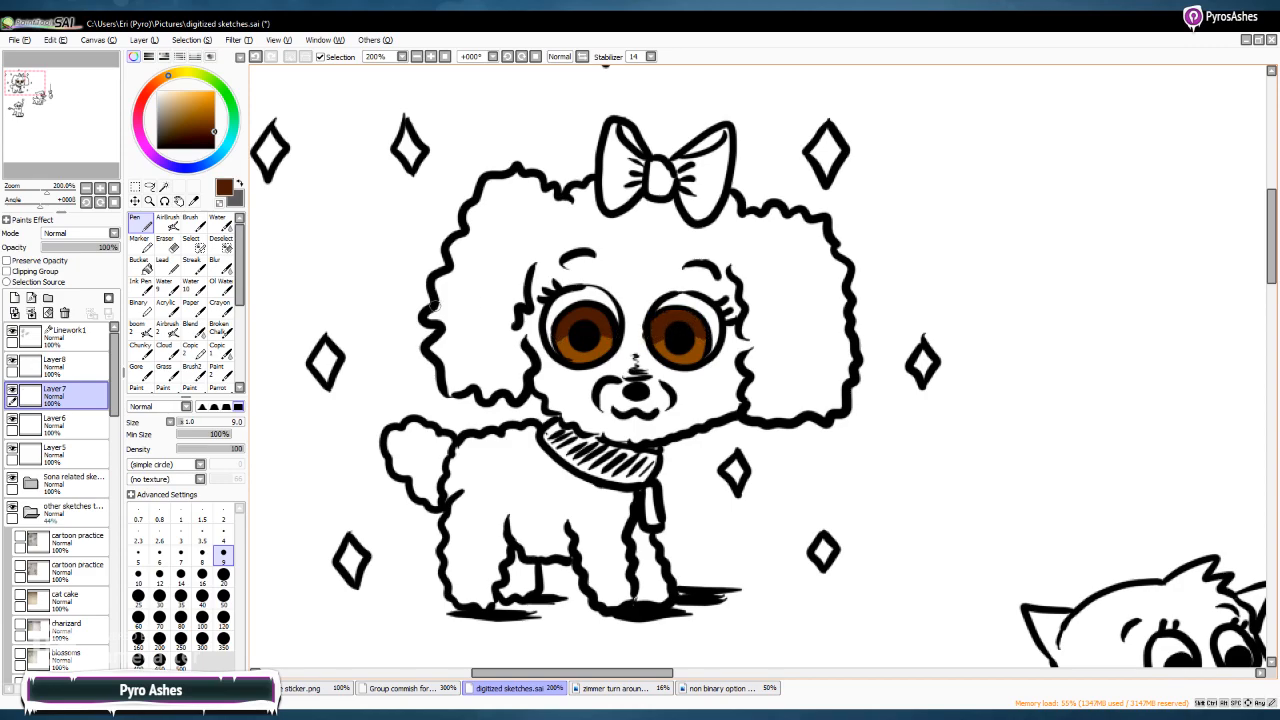
{"action": "left_click", "coordinate": [195, 97]}
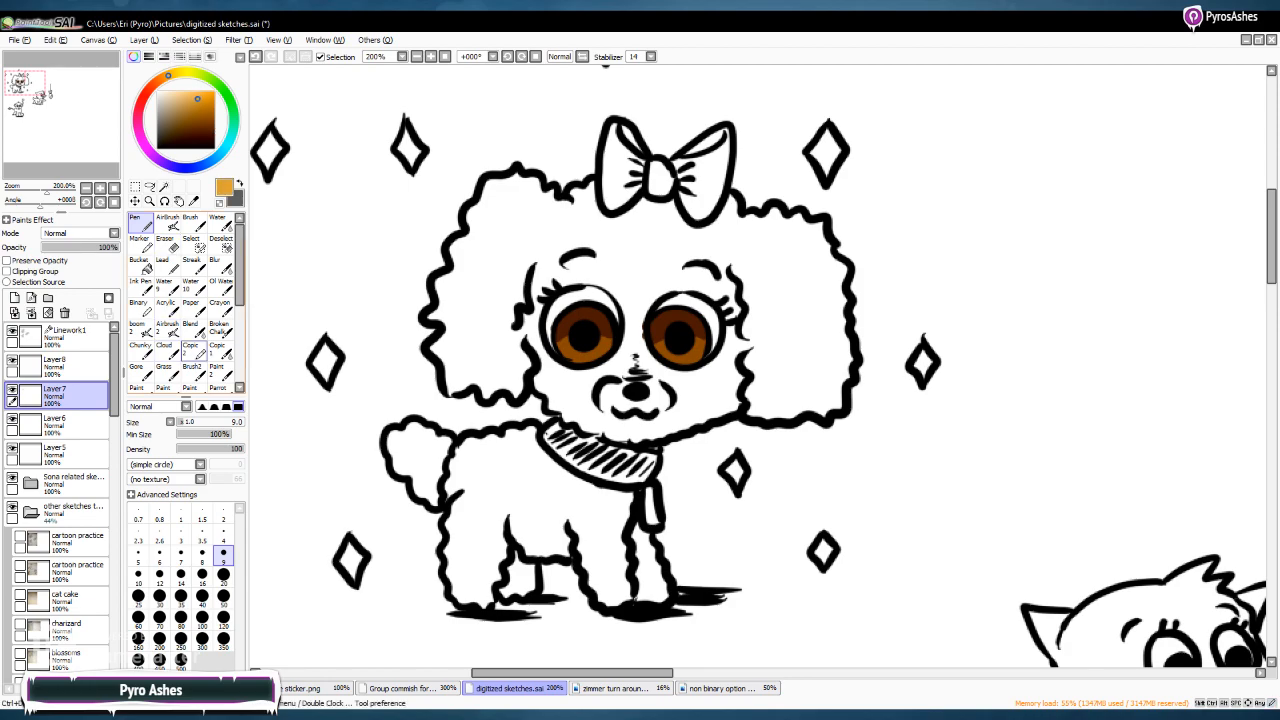
{"action": "left_click", "coordinate": [223, 535]}
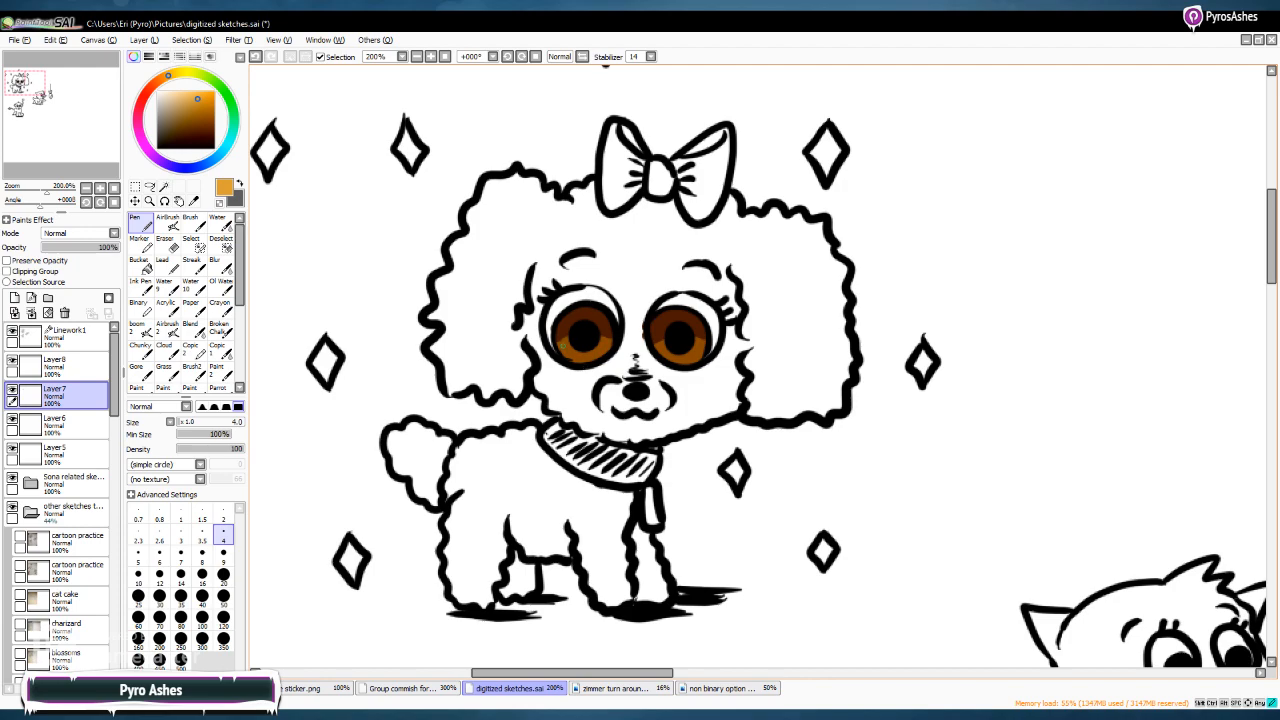
{"action": "mouse_move", "coordinate": [574, 362]}
{"action": "left_mouse_down"}
{"action": "mouse_move", "coordinate": [604, 340]}
{"action": "mouse_move", "coordinate": [586, 350]}
{"action": "left_mouse_up"}
{"action": "left_click_drag", "start_coordinate": [666, 362], "coordinate": [694, 352]}
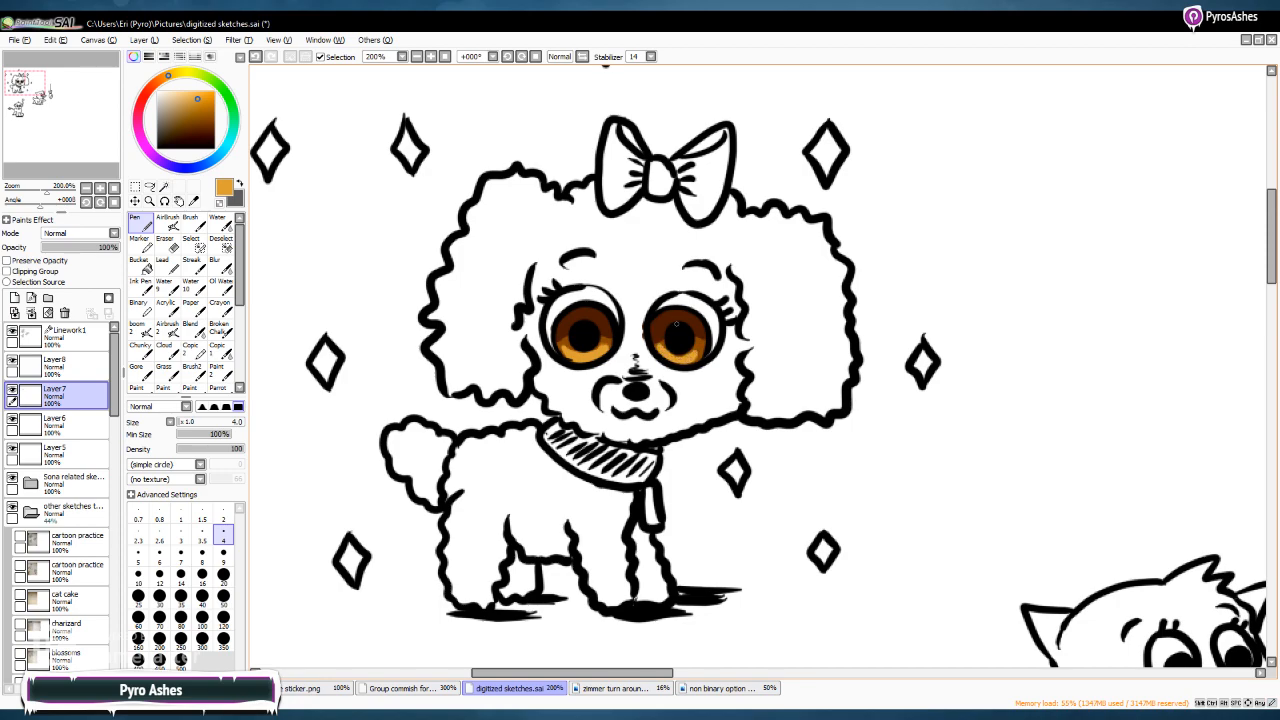
Add white catchlights to both of the dog's eyes on the Linework1 layer
{"action": "left_click", "coordinate": [50, 333]}
{"action": "key", "text": "x"}
{"action": "left_click_drag", "start_coordinate": [569, 320], "coordinate": [578, 326]}
{"action": "left_click_drag", "start_coordinate": [675, 332], "coordinate": [669, 324]}
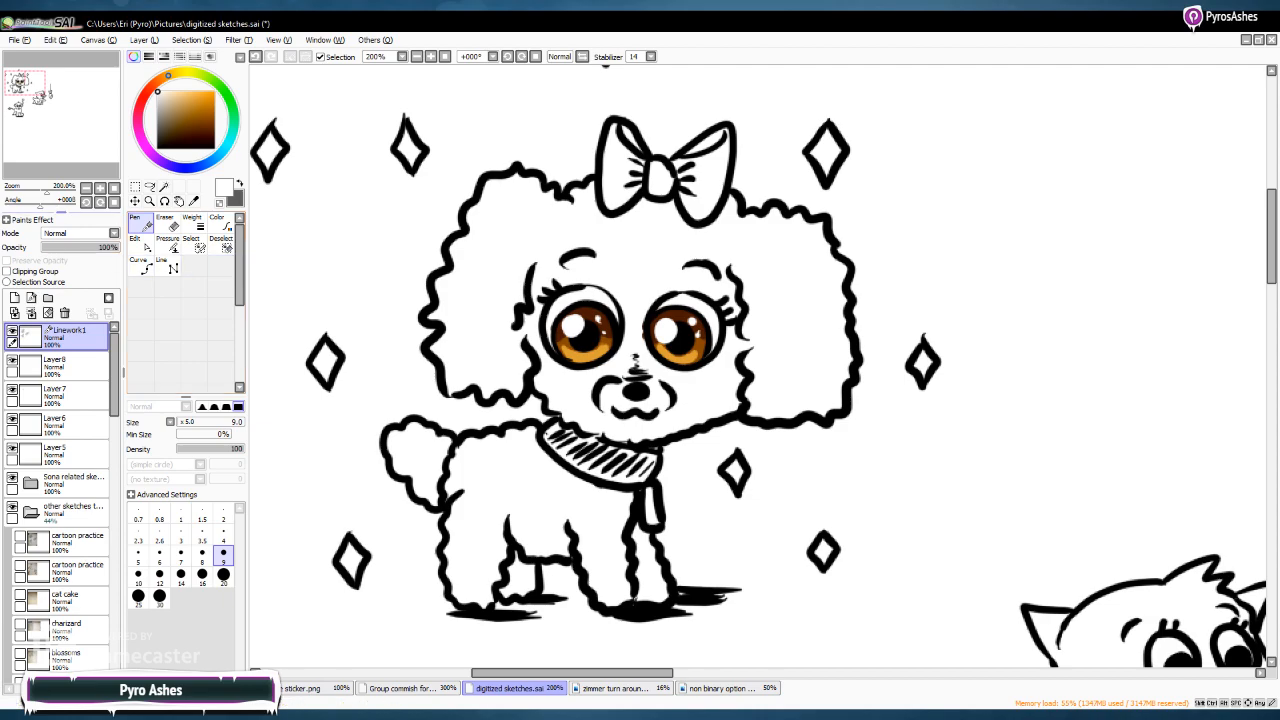
Fill the dog's bow with light pinkish purple on Layer8, using a size 9 pen
{"action": "left_click", "coordinate": [72, 367]}
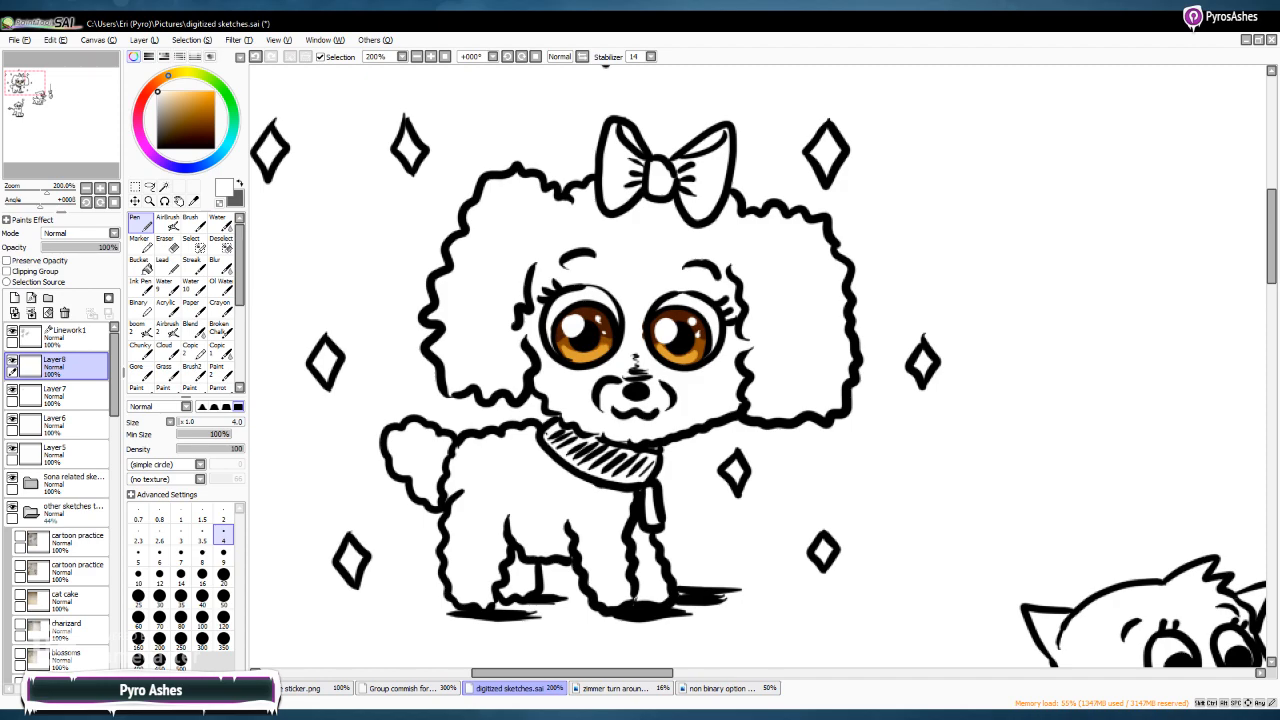
{"action": "left_click", "coordinate": [157, 157]}
{"action": "left_click", "coordinate": [148, 149]}
{"action": "left_click", "coordinate": [172, 96]}
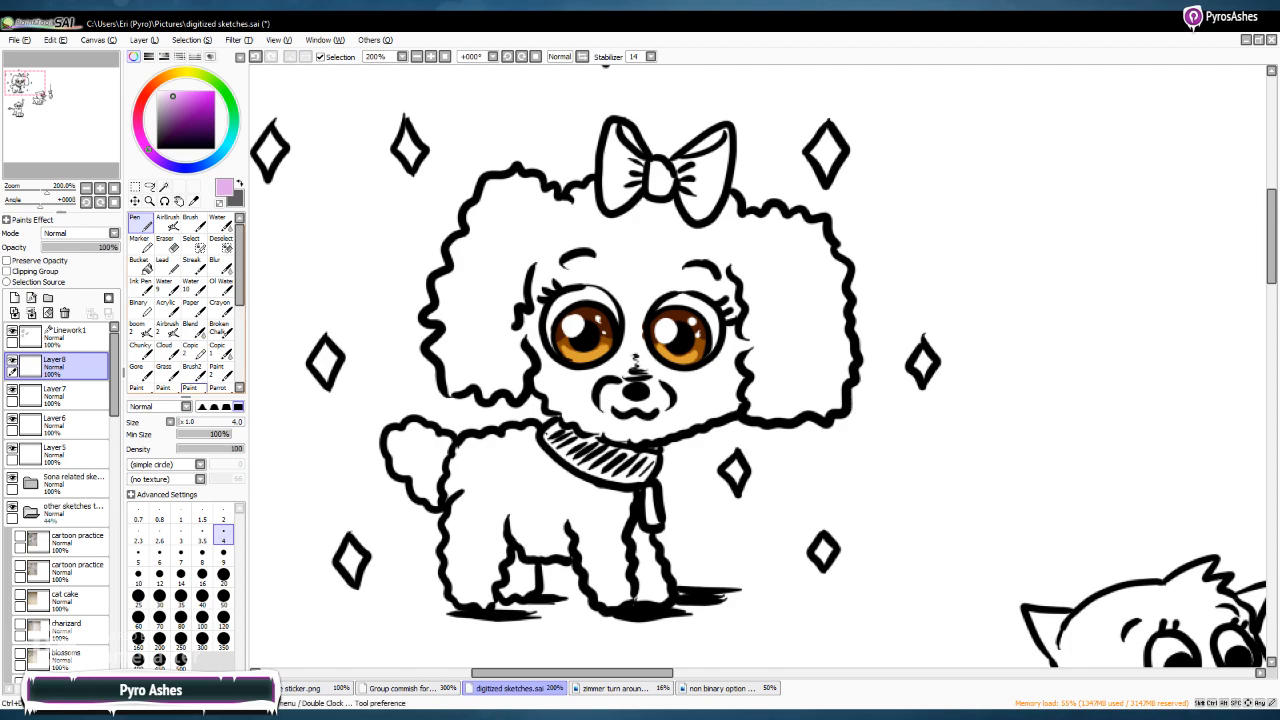
{"action": "left_click", "coordinate": [223, 552]}
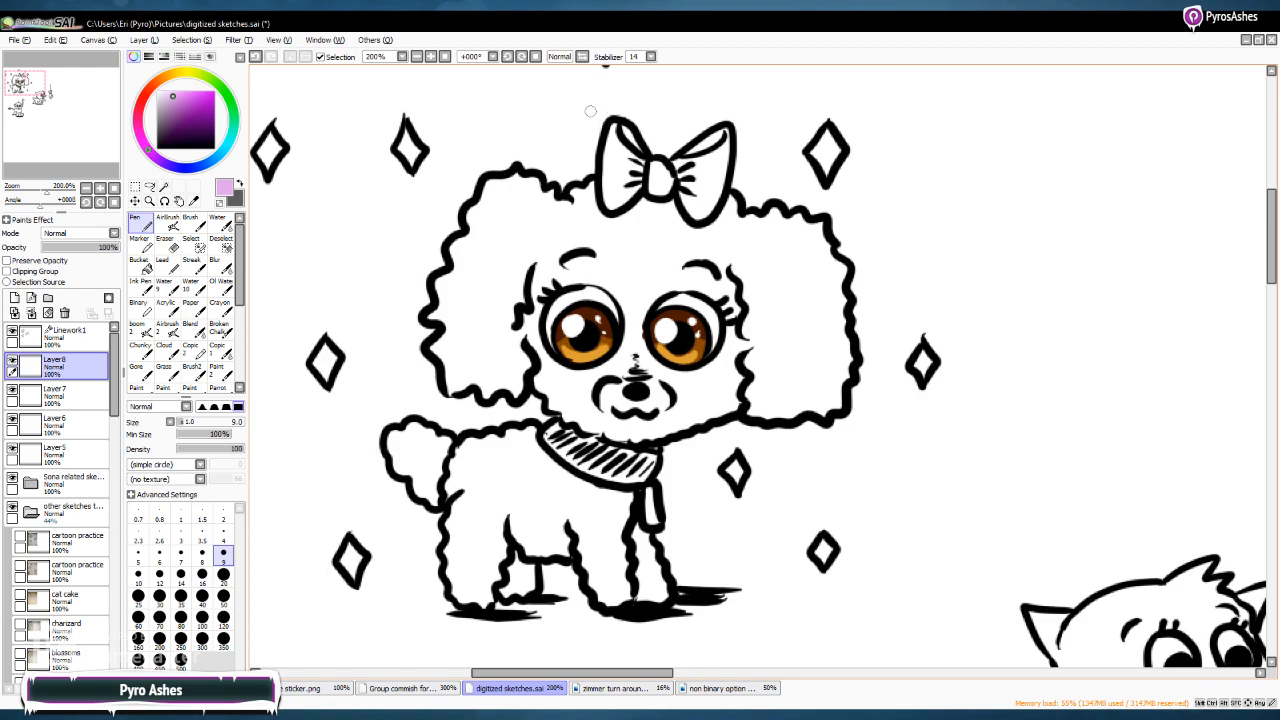
{"action": "mouse_move", "coordinate": [611, 150]}
{"action": "left_mouse_down"}
{"action": "mouse_move", "coordinate": [612, 132]}
{"action": "mouse_move", "coordinate": [633, 142]}
{"action": "mouse_move", "coordinate": [614, 132]}
{"action": "mouse_move", "coordinate": [608, 176]}
{"action": "mouse_move", "coordinate": [624, 162]}
{"action": "mouse_move", "coordinate": [636, 170]}
{"action": "mouse_move", "coordinate": [616, 200]}
{"action": "mouse_move", "coordinate": [607, 181]}
{"action": "mouse_move", "coordinate": [620, 198]}
{"action": "mouse_move", "coordinate": [720, 132]}
{"action": "mouse_move", "coordinate": [716, 180]}
{"action": "mouse_move", "coordinate": [703, 152]}
{"action": "mouse_move", "coordinate": [690, 190]}
{"action": "mouse_move", "coordinate": [698, 210]}
{"action": "mouse_move", "coordinate": [722, 160]}
{"action": "mouse_move", "coordinate": [697, 218]}
{"action": "left_mouse_up"}
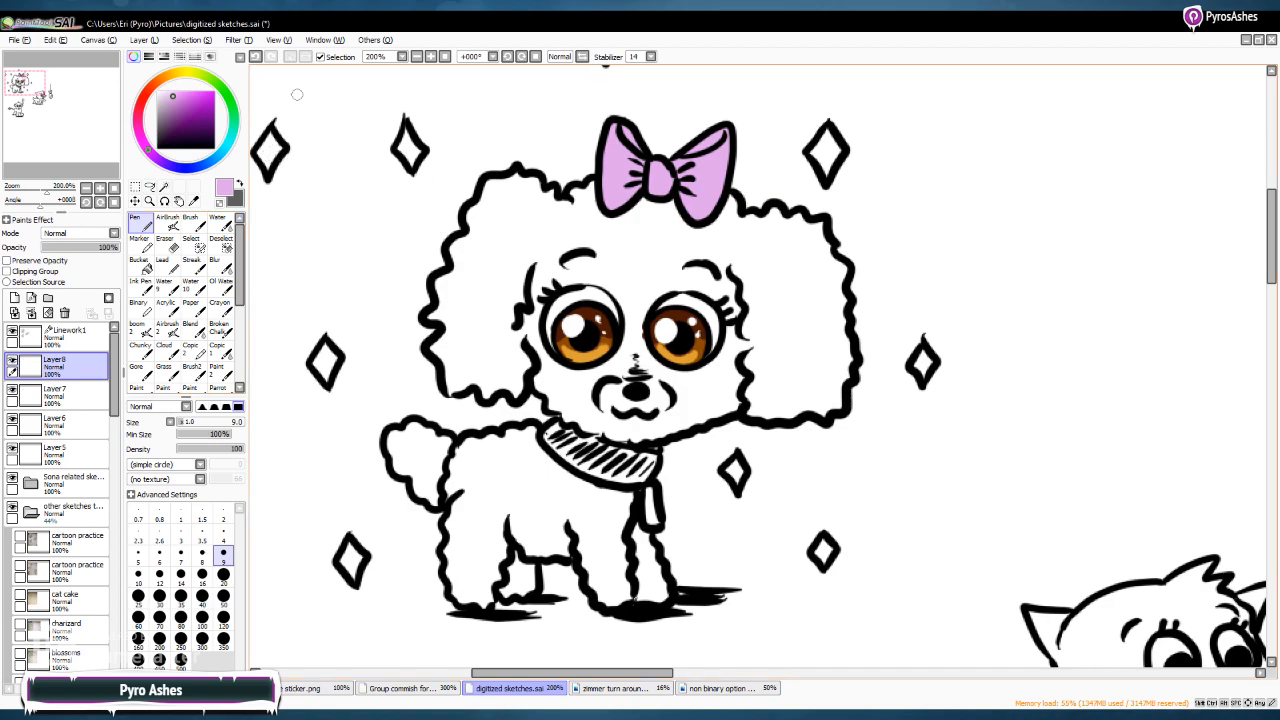
Shade the bow's inner folds dark purple, lighten its loops with pale pink, and paint the lower edges deep purple
{"action": "left_click", "coordinate": [175, 123]}
{"action": "mouse_move", "coordinate": [688, 150]}
{"action": "left_mouse_down"}
{"action": "mouse_move", "coordinate": [720, 130]}
{"action": "mouse_move", "coordinate": [688, 150]}
{"action": "mouse_move", "coordinate": [624, 124]}
{"action": "mouse_move", "coordinate": [637, 146]}
{"action": "left_mouse_up"}
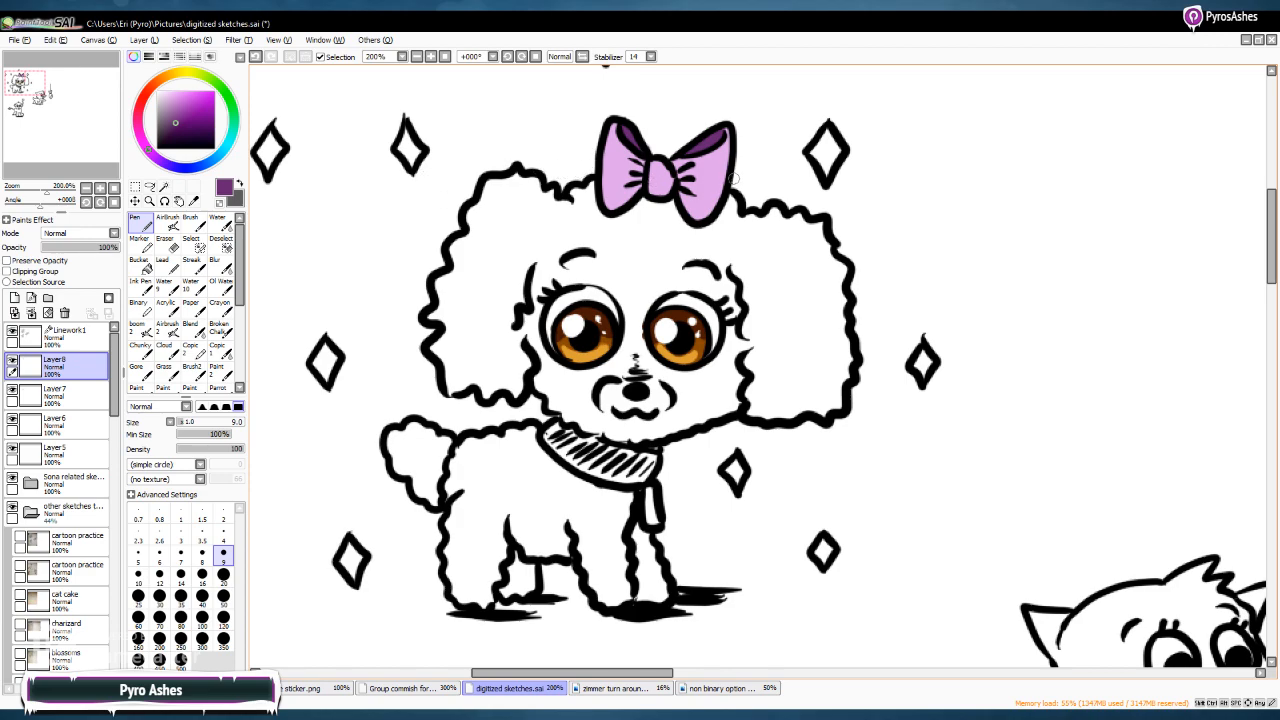
{"action": "left_click", "coordinate": [174, 92]}
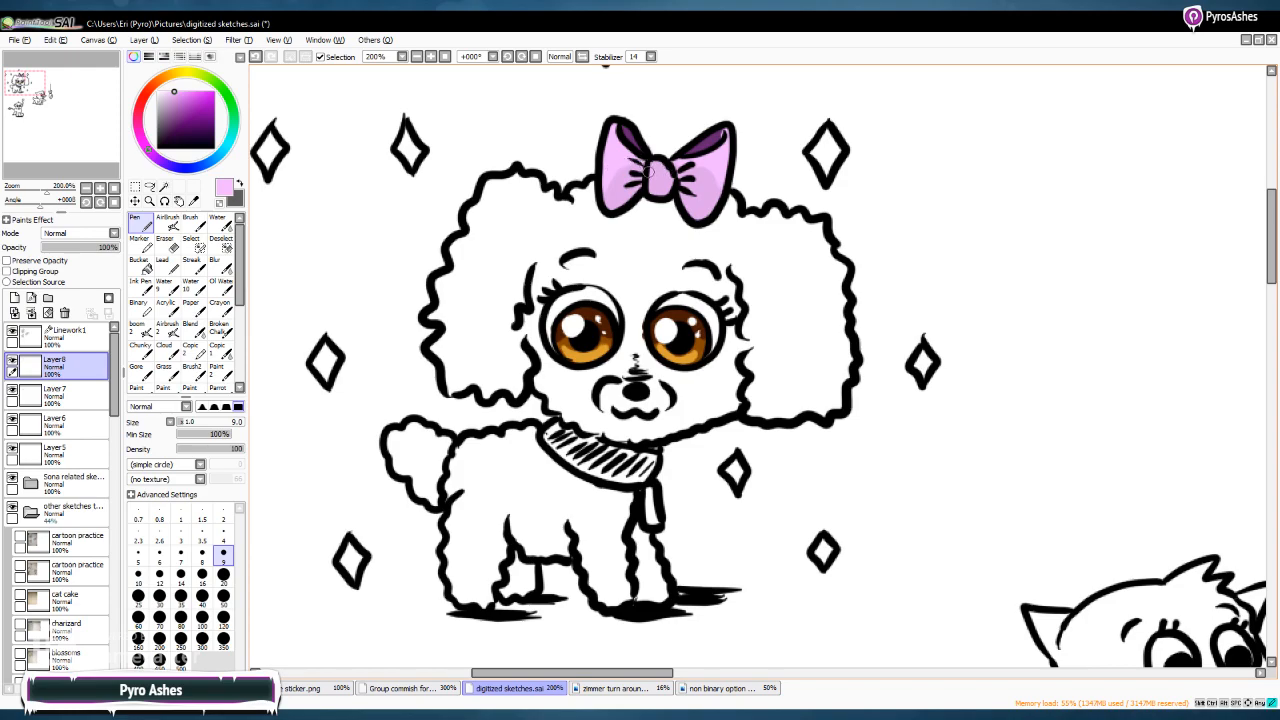
{"action": "left_click", "coordinate": [211, 118]}
{"action": "mouse_move", "coordinate": [618, 198]}
{"action": "left_mouse_down"}
{"action": "mouse_move", "coordinate": [608, 204]}
{"action": "mouse_move", "coordinate": [676, 186]}
{"action": "mouse_move", "coordinate": [705, 209]}
{"action": "left_mouse_up"}
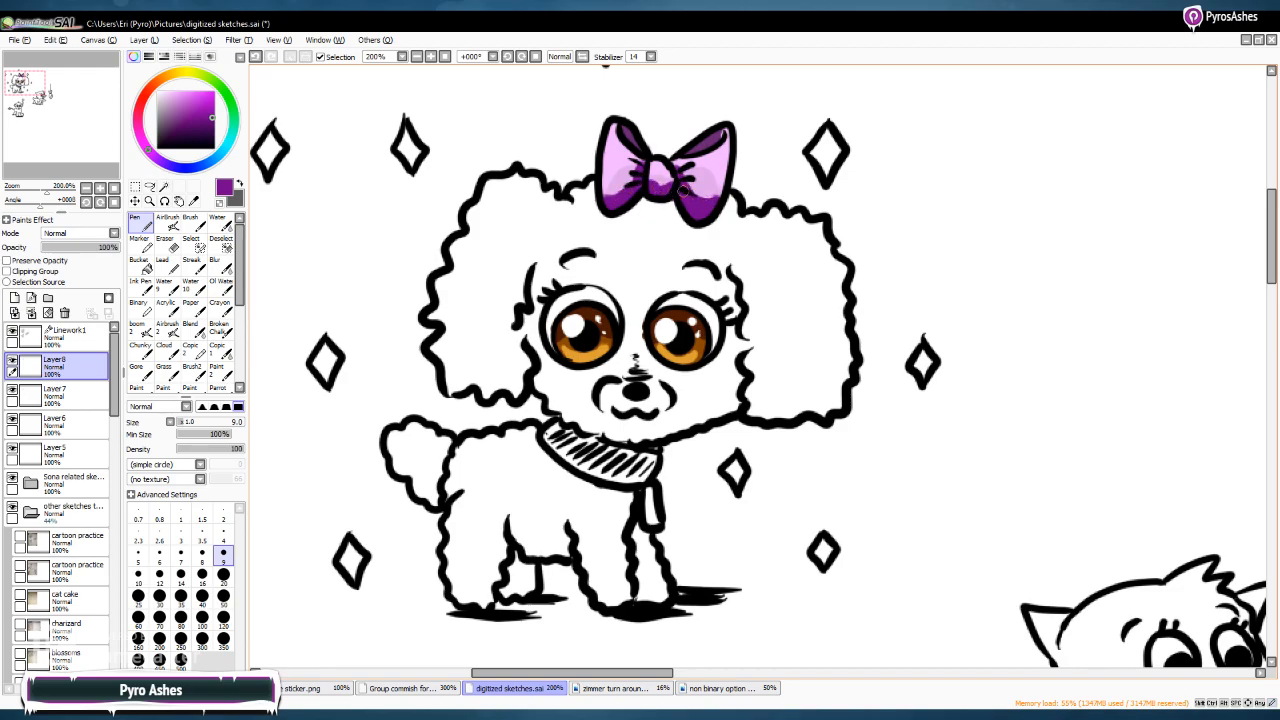
Add very pale pink highlights to the bow's loops with a size 4 pen
{"action": "left_click", "coordinate": [688, 190], "text": "alt"}
{"action": "left_click", "coordinate": [223, 532]}
{"action": "left_click_drag", "start_coordinate": [682, 162], "coordinate": [703, 160]}
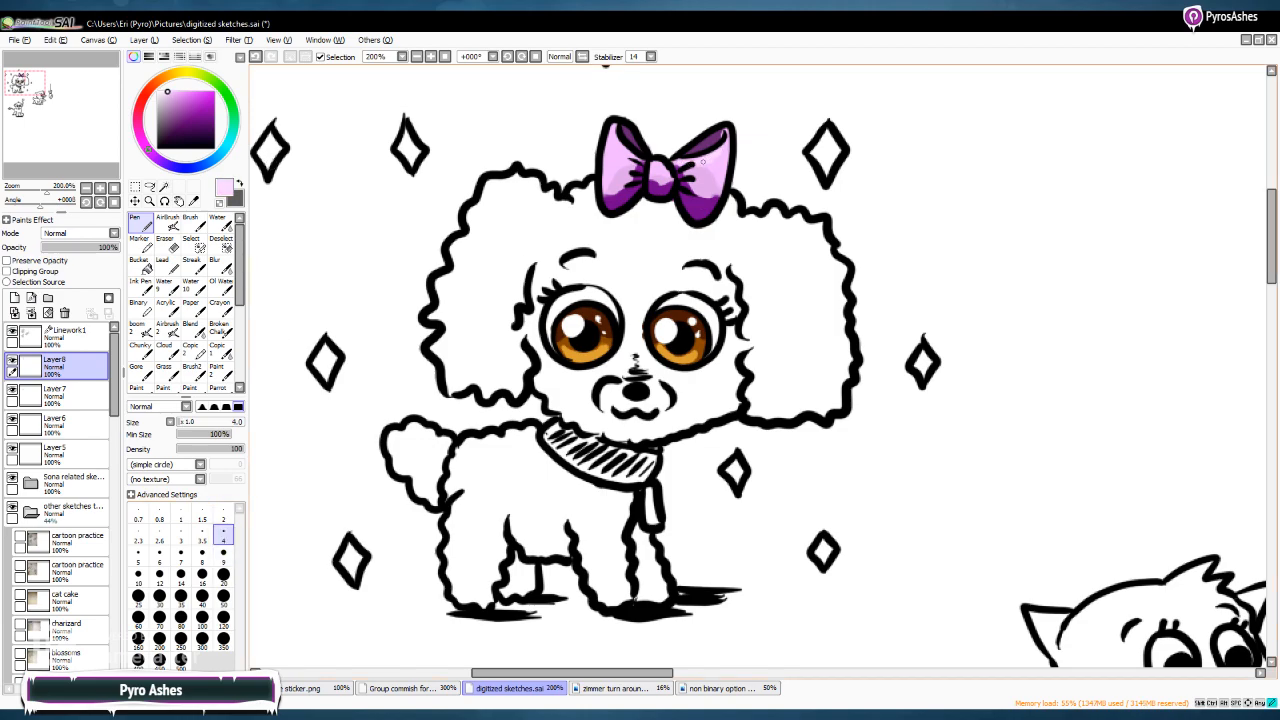
{"action": "left_click_drag", "start_coordinate": [719, 153], "coordinate": [712, 155]}
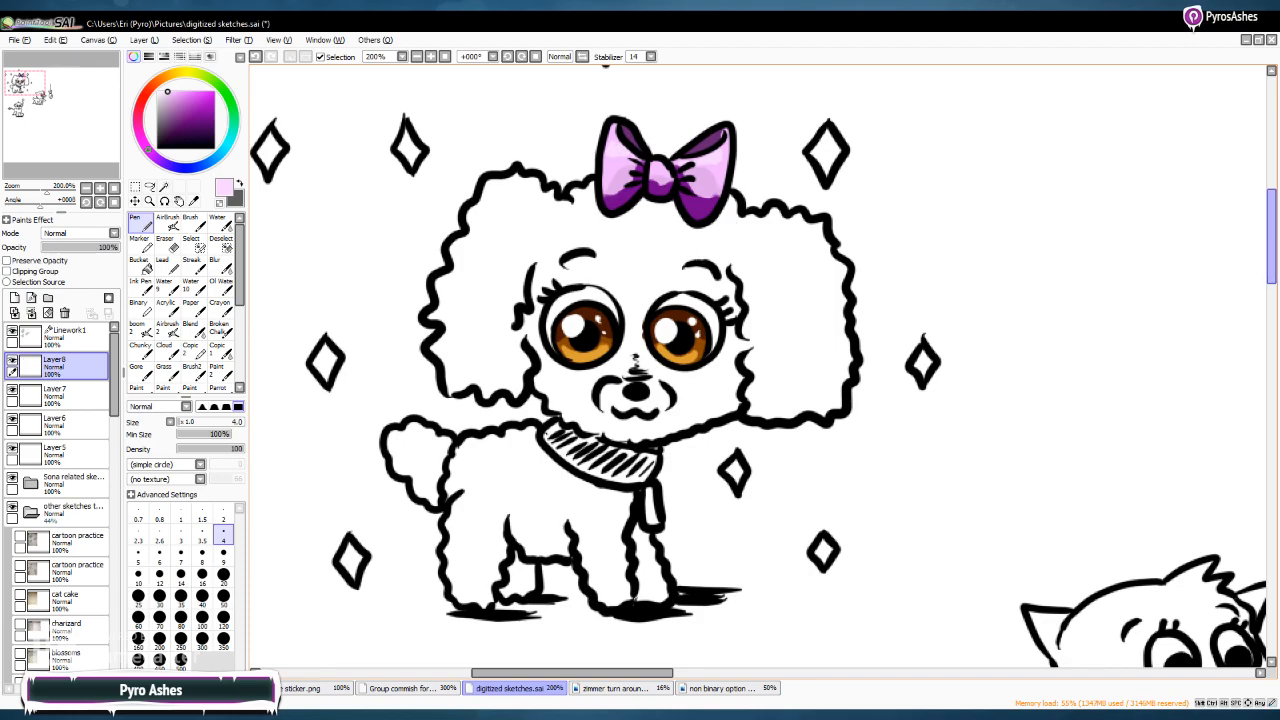
Fill the dog's collar with vivid purple using a size 9 pen, and switch to the Linework1 layer
{"action": "left_click_drag", "start_coordinate": [1271, 235], "coordinate": [1271, 246]}
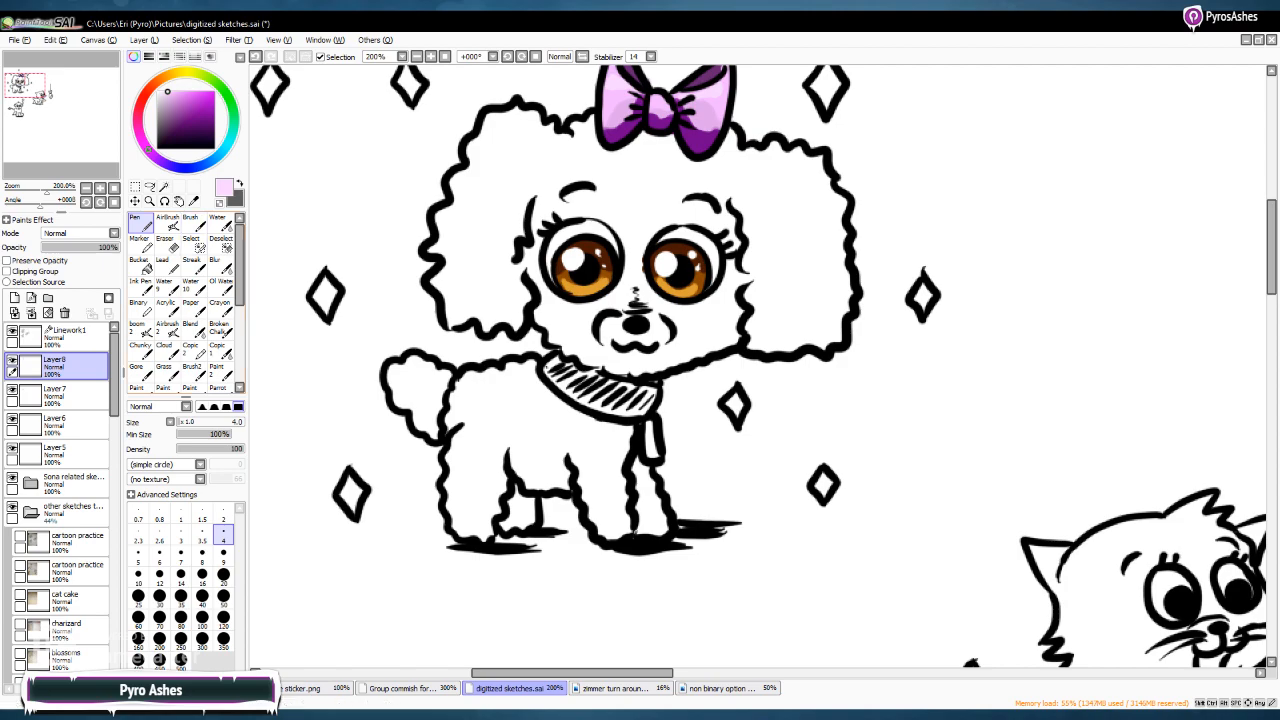
{"action": "left_click", "coordinate": [213, 103]}
{"action": "left_click", "coordinate": [223, 548]}
{"action": "mouse_move", "coordinate": [549, 358]}
{"action": "left_mouse_down"}
{"action": "mouse_move", "coordinate": [566, 392]}
{"action": "mouse_move", "coordinate": [568, 362]}
{"action": "mouse_move", "coordinate": [598, 374]}
{"action": "mouse_move", "coordinate": [596, 406]}
{"action": "mouse_move", "coordinate": [646, 410]}
{"action": "mouse_move", "coordinate": [652, 398]}
{"action": "mouse_move", "coordinate": [598, 394]}
{"action": "mouse_move", "coordinate": [630, 388]}
{"action": "mouse_move", "coordinate": [600, 380]}
{"action": "left_mouse_up"}
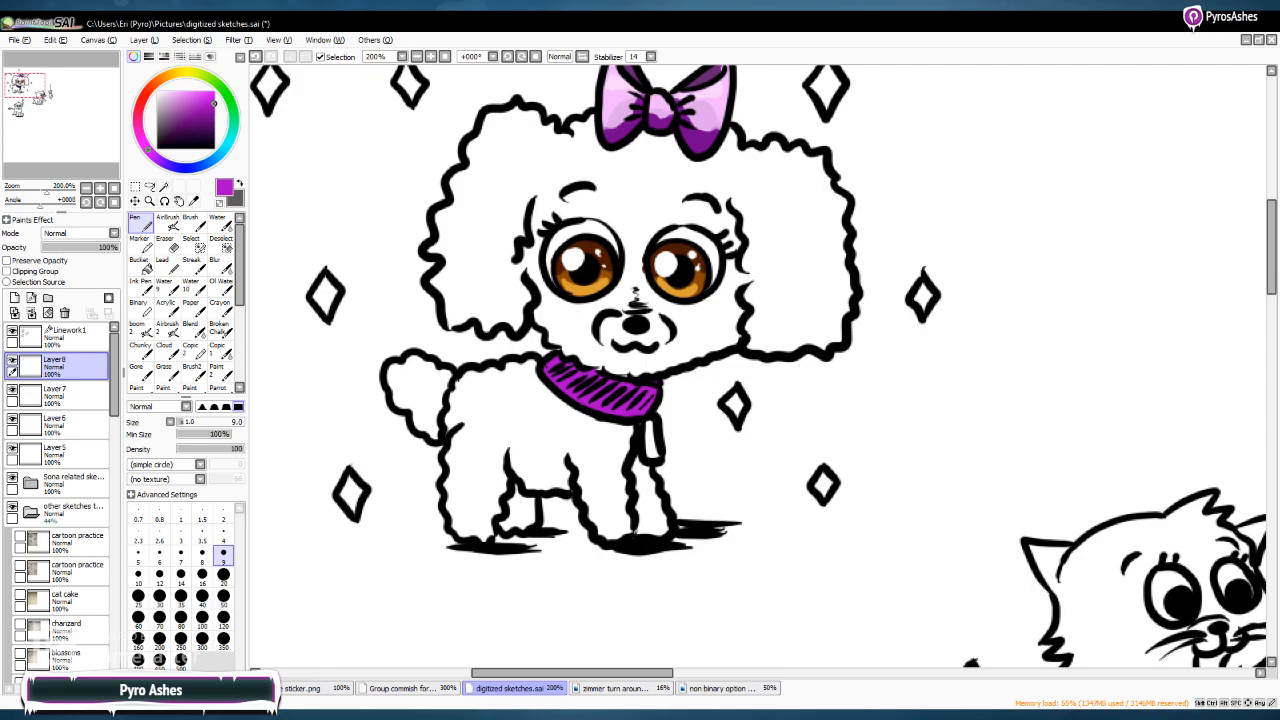
{"action": "left_click", "coordinate": [60, 335]}
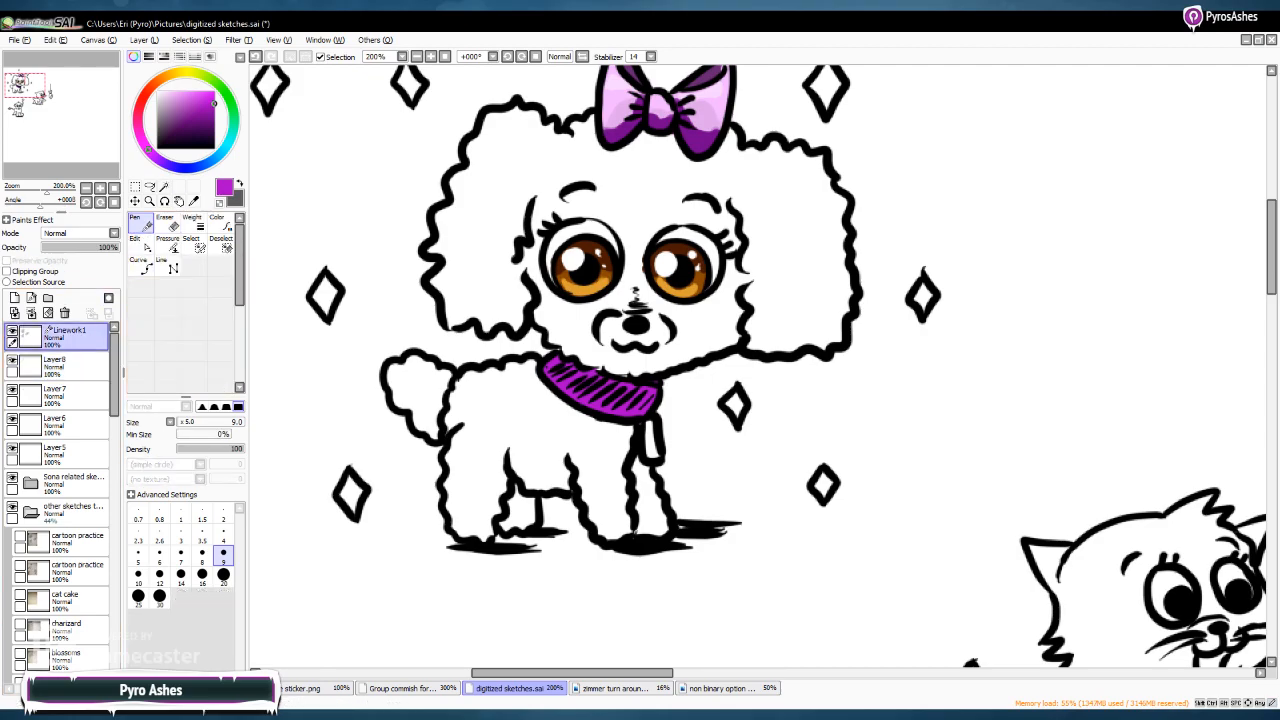
Paint the dog's collar tag golden yellow on Layer8 with the size 9 pen
{"action": "left_click", "coordinate": [60, 365]}
{"action": "left_click_drag", "start_coordinate": [213, 103], "coordinate": [209, 96]}
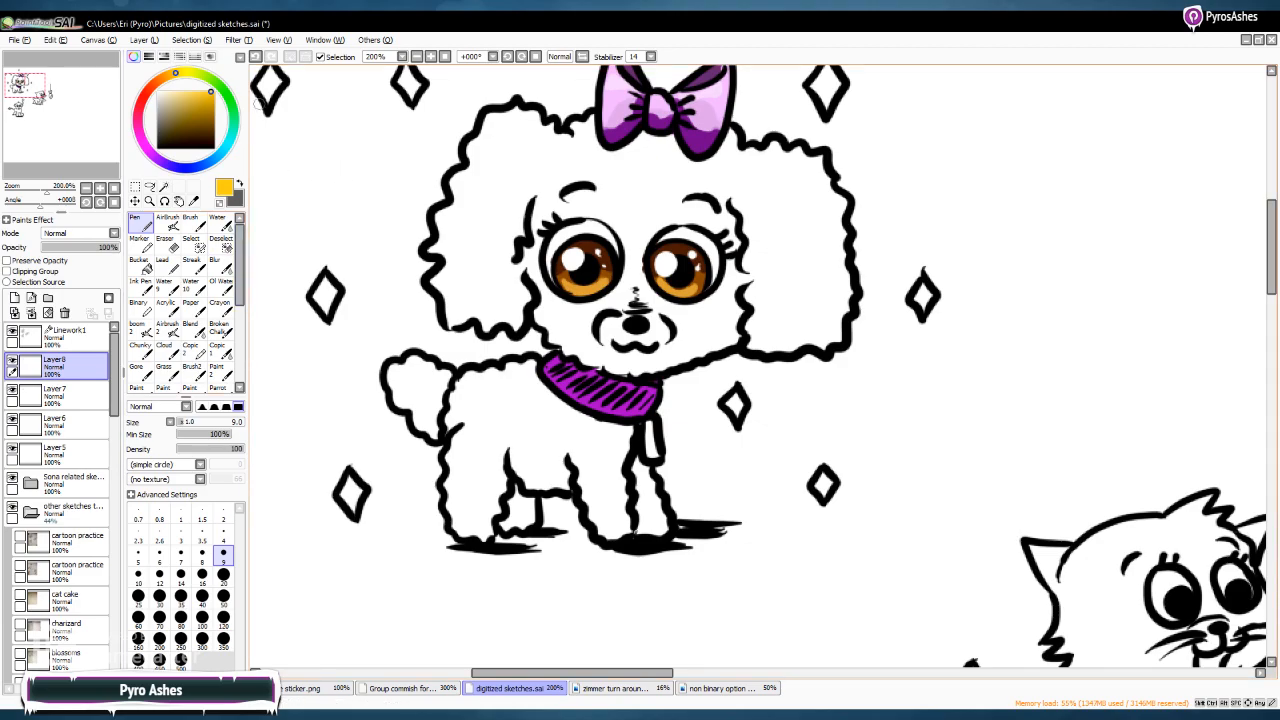
{"action": "left_click_drag", "start_coordinate": [645, 420], "coordinate": [650, 452]}
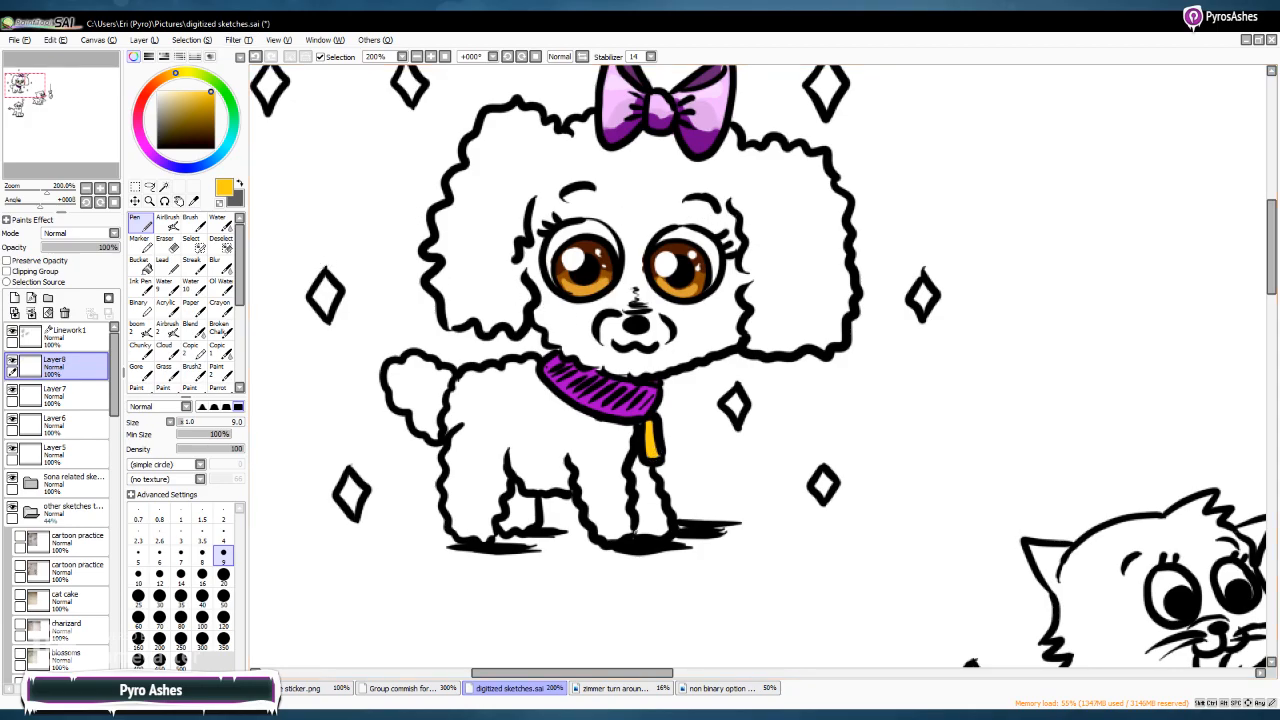
Bucket-fill the dog's body, tail, head and far front leg with pale beige on Layer6, detecting against the whole image
{"action": "mouse_move", "coordinate": [175, 73]}
{"action": "left_mouse_down"}
{"action": "mouse_move", "coordinate": [163, 76]}
{"action": "mouse_move", "coordinate": [168, 94]}
{"action": "left_mouse_up"}
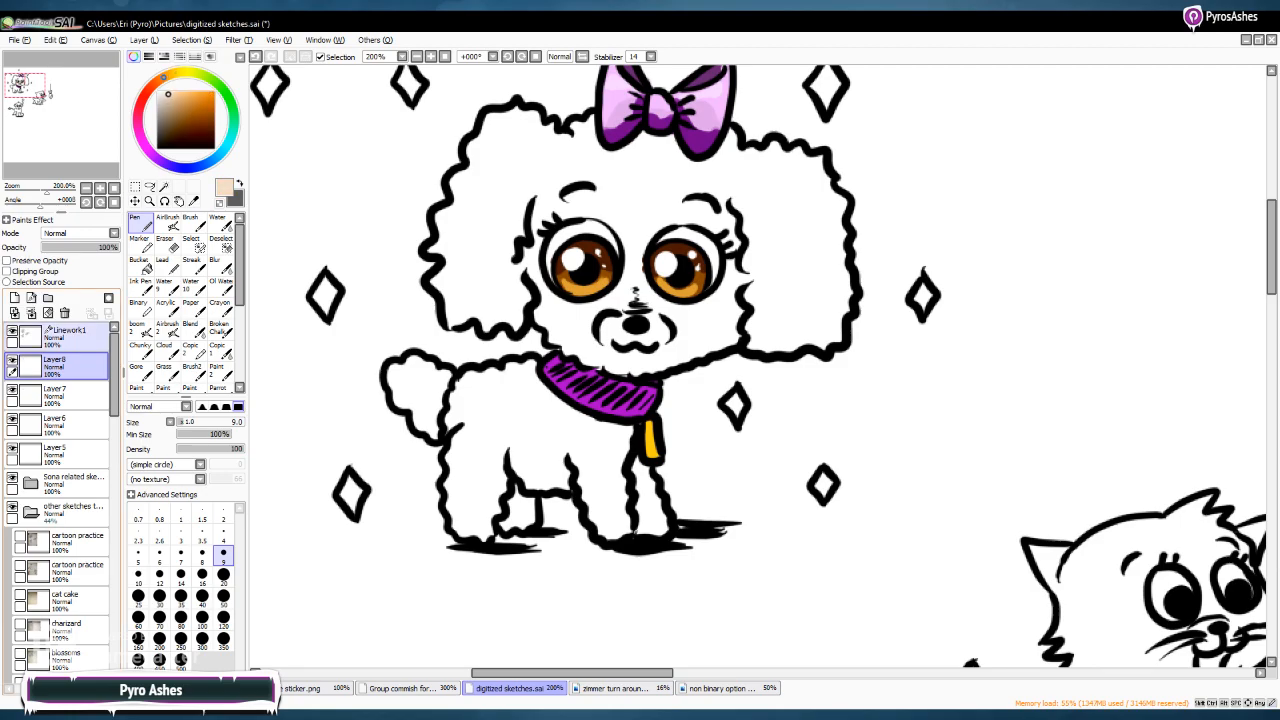
{"action": "left_click", "coordinate": [60, 395], "text": "ctrl"}
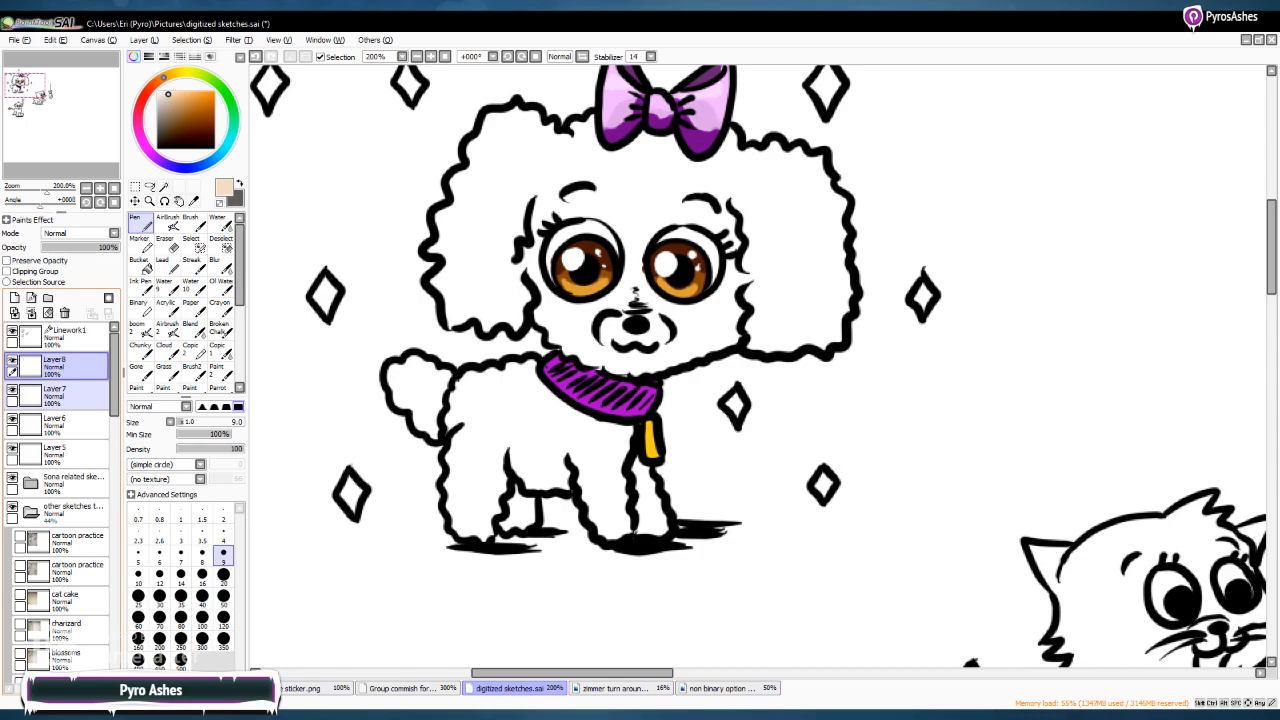
{"action": "left_click", "coordinate": [60, 395]}
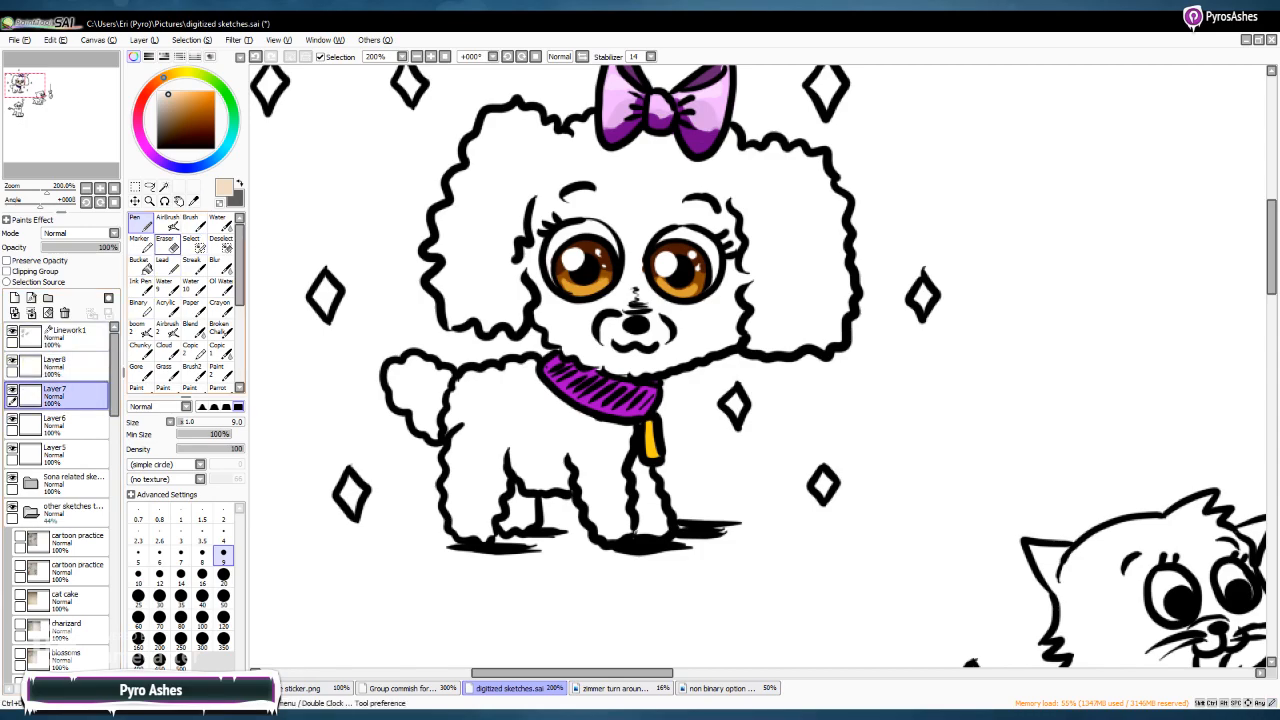
{"action": "left_click", "coordinate": [145, 264]}
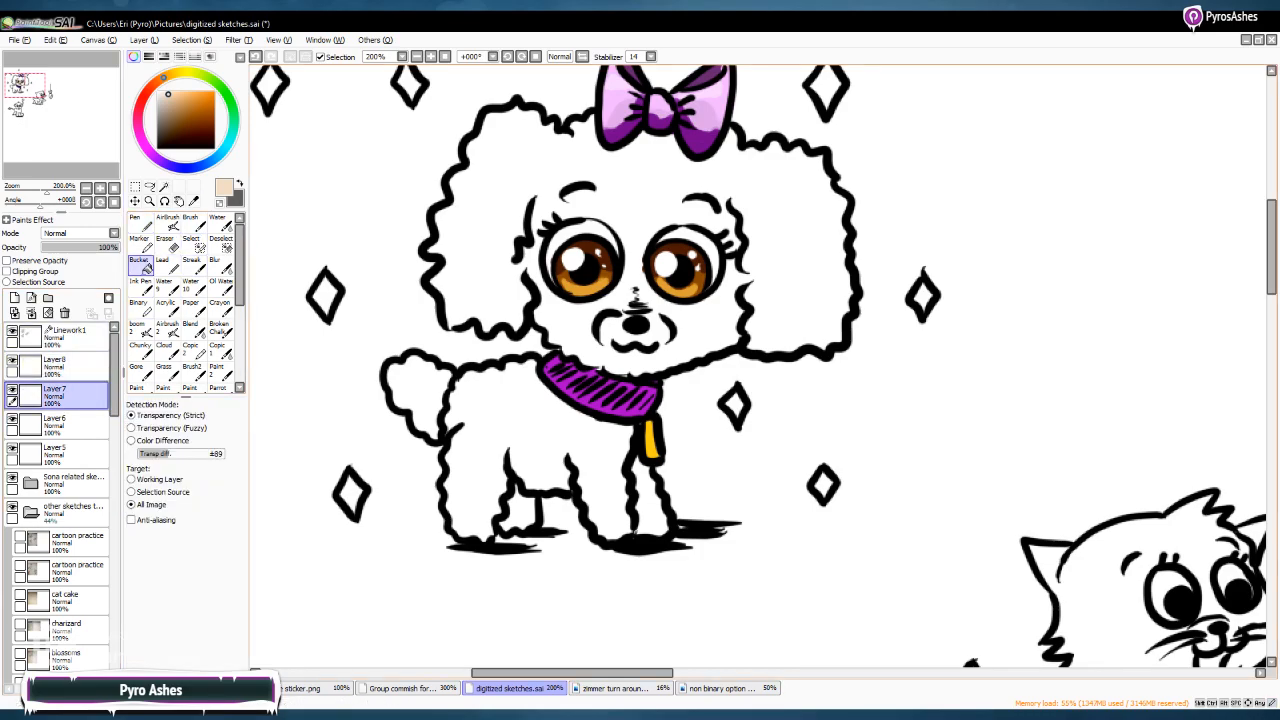
{"action": "left_click", "coordinate": [60, 424]}
{"action": "left_click", "coordinate": [530, 430]}
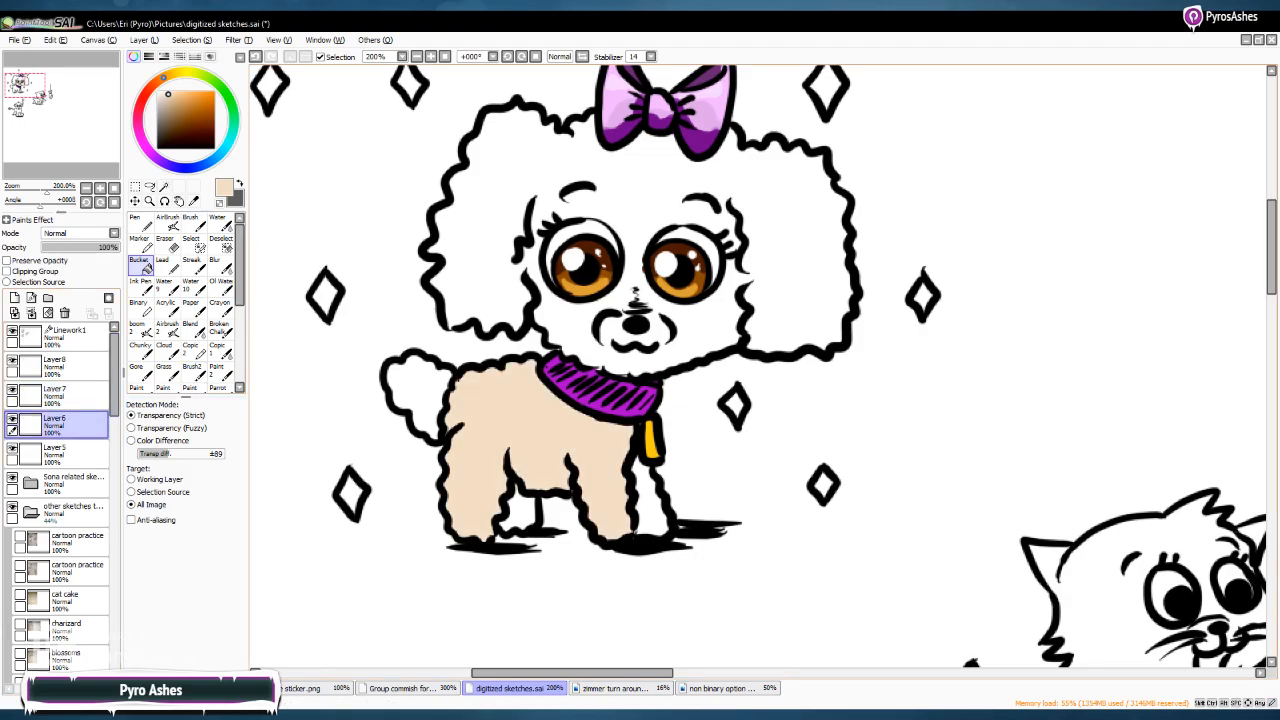
{"action": "left_click", "coordinate": [410, 395]}
{"action": "left_click", "coordinate": [480, 180]}
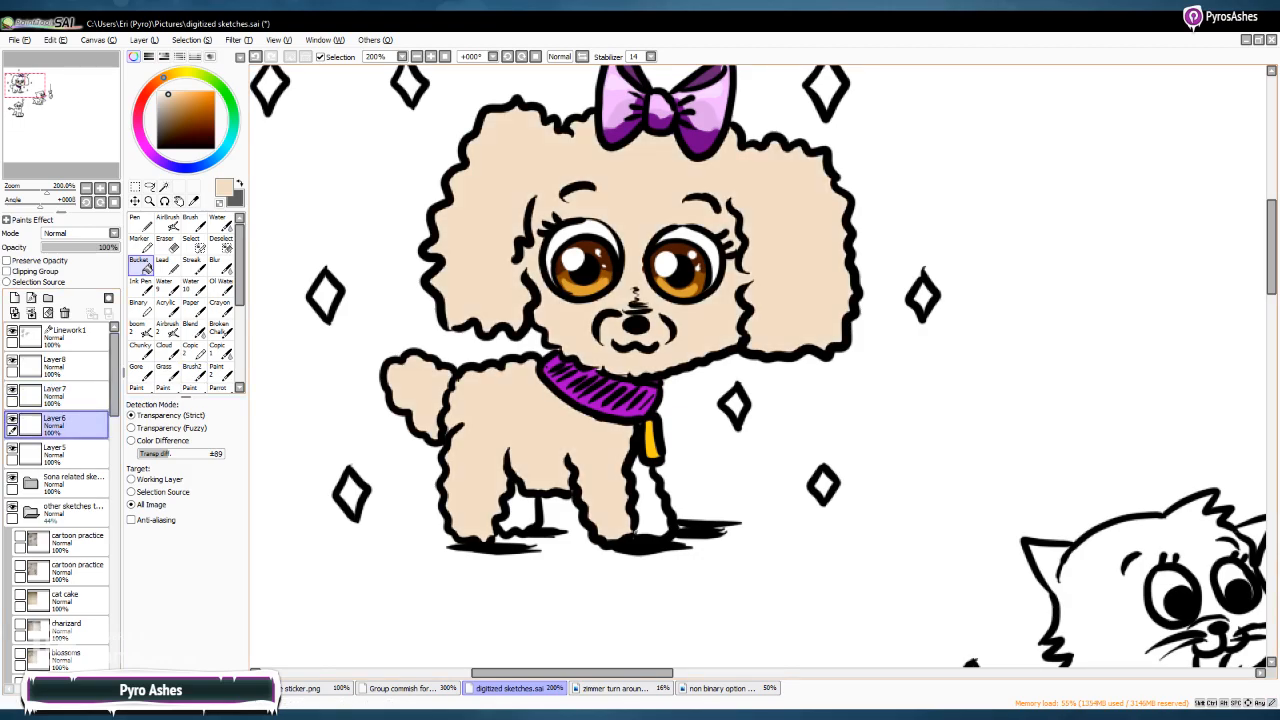
{"action": "left_click", "coordinate": [650, 495]}
Airbrush tan shading onto the lower ears, tail and lower legs at size 20
{"action": "left_click", "coordinate": [175, 106]}
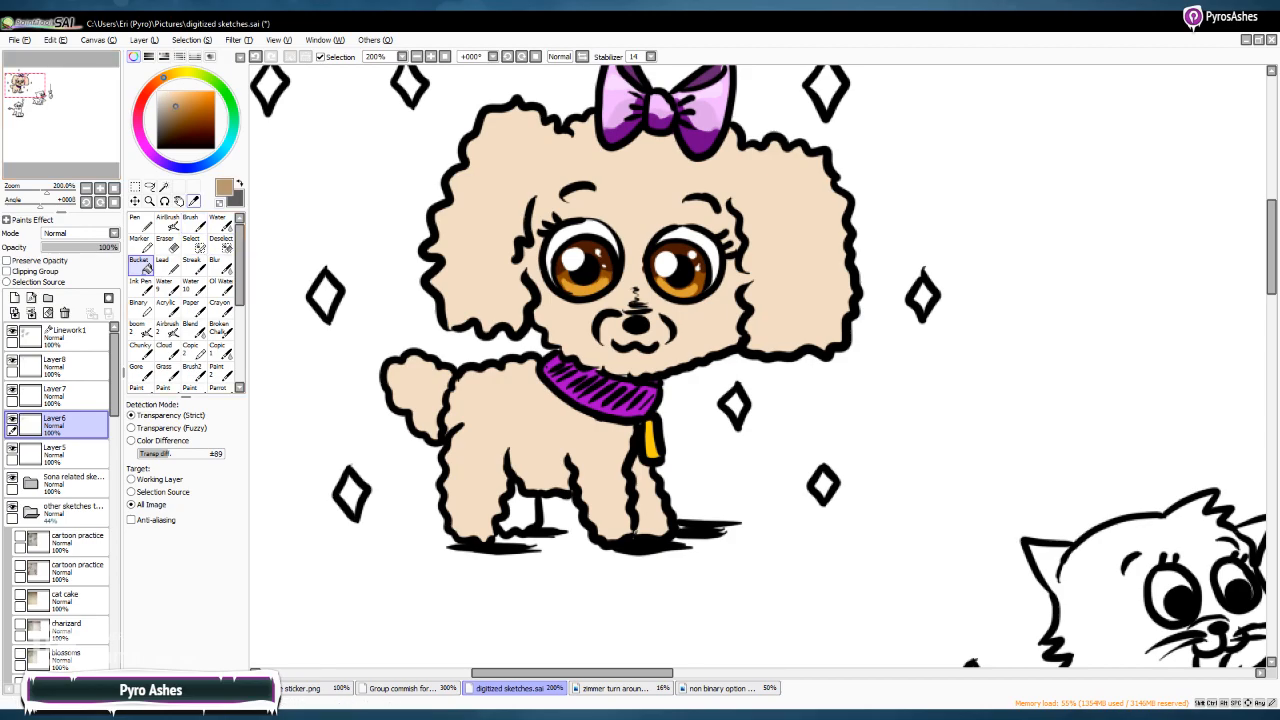
{"action": "left_click", "coordinate": [167, 222]}
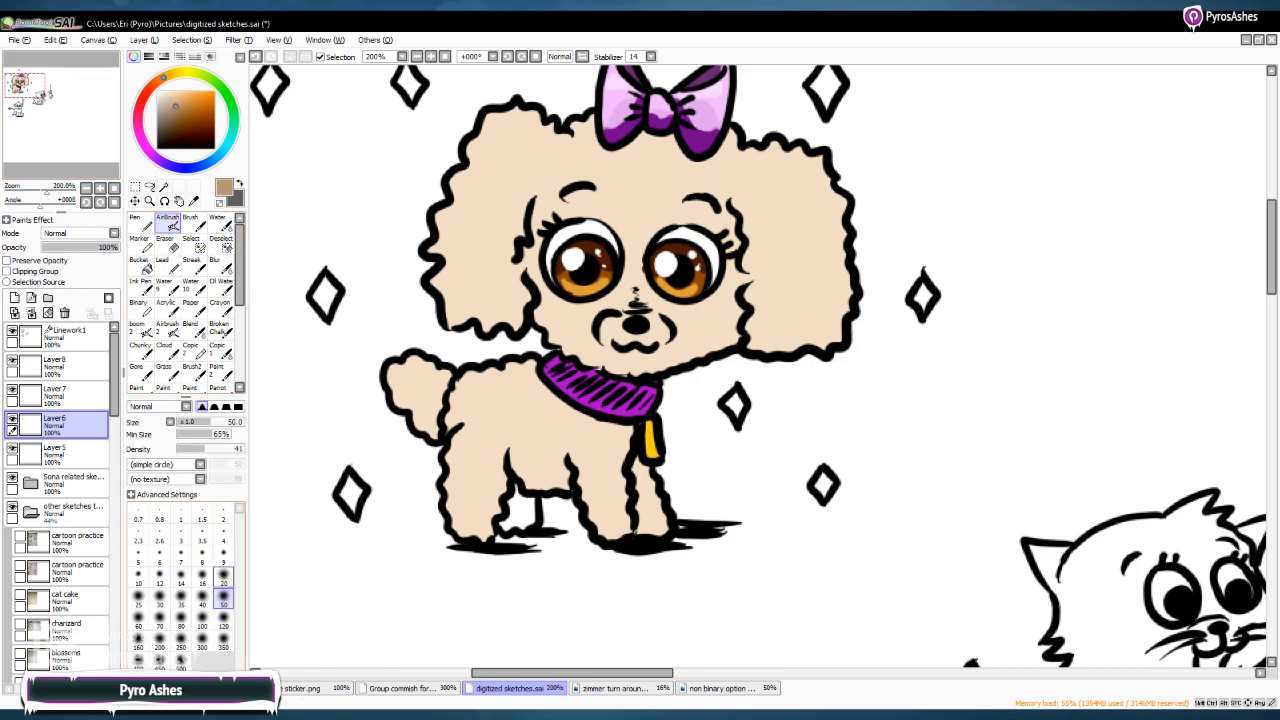
{"action": "mouse_move", "coordinate": [450, 265]}
{"action": "left_mouse_down"}
{"action": "mouse_move", "coordinate": [449, 312]}
{"action": "mouse_move", "coordinate": [489, 289]}
{"action": "mouse_move", "coordinate": [485, 321]}
{"action": "mouse_move", "coordinate": [496, 296]}
{"action": "mouse_move", "coordinate": [478, 297]}
{"action": "mouse_move", "coordinate": [514, 313]}
{"action": "mouse_move", "coordinate": [523, 298]}
{"action": "mouse_move", "coordinate": [501, 263]}
{"action": "mouse_move", "coordinate": [479, 288]}
{"action": "mouse_move", "coordinate": [479, 255]}
{"action": "mouse_move", "coordinate": [456, 268]}
{"action": "mouse_move", "coordinate": [445, 246]}
{"action": "mouse_move", "coordinate": [429, 251]}
{"action": "mouse_move", "coordinate": [518, 270]}
{"action": "mouse_move", "coordinate": [447, 272]}
{"action": "left_mouse_up"}
{"action": "left_click", "coordinate": [223, 576]}
{"action": "mouse_move", "coordinate": [760, 288]}
{"action": "left_mouse_down"}
{"action": "mouse_move", "coordinate": [754, 337]}
{"action": "mouse_move", "coordinate": [769, 312]}
{"action": "mouse_move", "coordinate": [766, 342]}
{"action": "mouse_move", "coordinate": [776, 332]}
{"action": "mouse_move", "coordinate": [758, 340]}
{"action": "mouse_move", "coordinate": [784, 349]}
{"action": "mouse_move", "coordinate": [832, 316]}
{"action": "mouse_move", "coordinate": [826, 335]}
{"action": "mouse_move", "coordinate": [837, 327]}
{"action": "mouse_move", "coordinate": [846, 288]}
{"action": "mouse_move", "coordinate": [830, 319]}
{"action": "mouse_move", "coordinate": [832, 305]}
{"action": "mouse_move", "coordinate": [797, 299]}
{"action": "mouse_move", "coordinate": [761, 311]}
{"action": "mouse_move", "coordinate": [753, 283]}
{"action": "mouse_move", "coordinate": [786, 303]}
{"action": "left_mouse_up"}
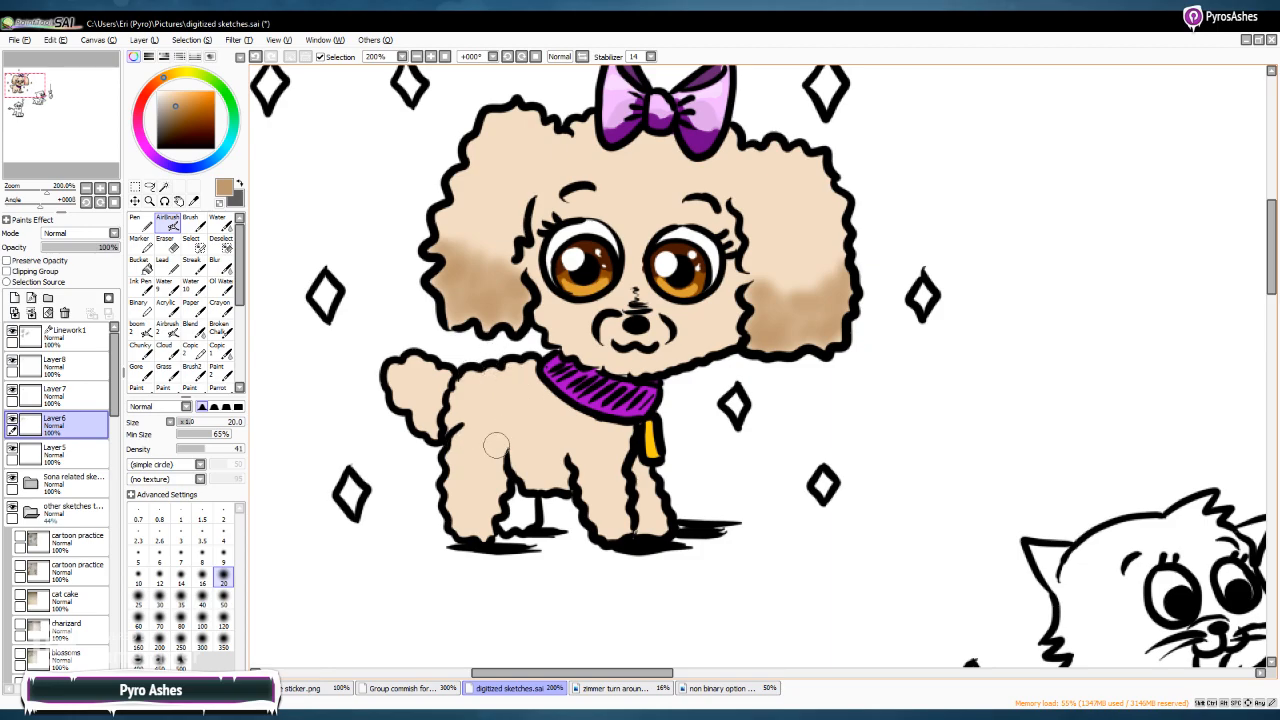
{"action": "mouse_move", "coordinate": [398, 367]}
{"action": "left_mouse_down"}
{"action": "mouse_move", "coordinate": [403, 404]}
{"action": "mouse_move", "coordinate": [412, 396]}
{"action": "mouse_move", "coordinate": [433, 426]}
{"action": "mouse_move", "coordinate": [435, 410]}
{"action": "mouse_move", "coordinate": [437, 432]}
{"action": "mouse_move", "coordinate": [424, 424]}
{"action": "mouse_move", "coordinate": [438, 396]}
{"action": "mouse_move", "coordinate": [473, 535]}
{"action": "mouse_move", "coordinate": [495, 481]}
{"action": "mouse_move", "coordinate": [464, 508]}
{"action": "left_mouse_up"}
{"action": "mouse_move", "coordinate": [618, 486]}
{"action": "left_mouse_down"}
{"action": "mouse_move", "coordinate": [592, 495]}
{"action": "mouse_move", "coordinate": [609, 529]}
{"action": "mouse_move", "coordinate": [629, 493]}
{"action": "left_mouse_up"}
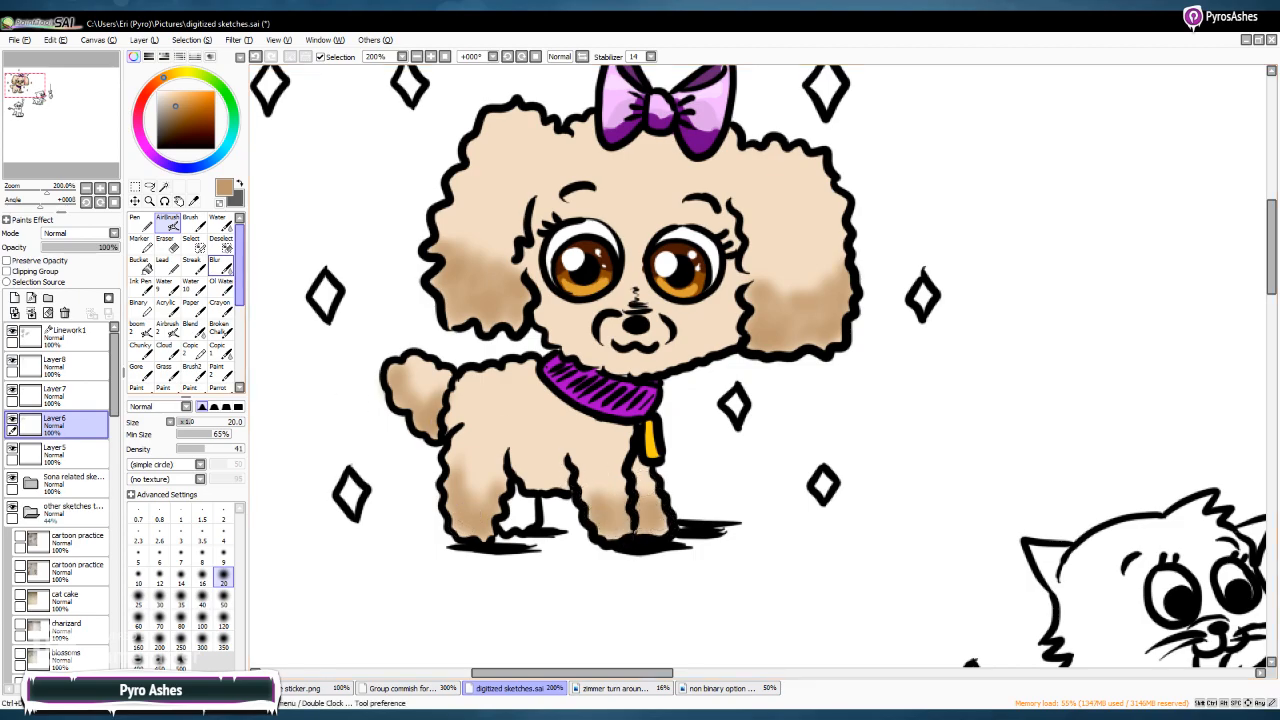
Fill the dog's far hind leg with the beige sampled from its coat, and airbrush darker brown shading on it
{"action": "left_click", "coordinate": [194, 201]}
{"action": "left_click", "coordinate": [600, 160]}
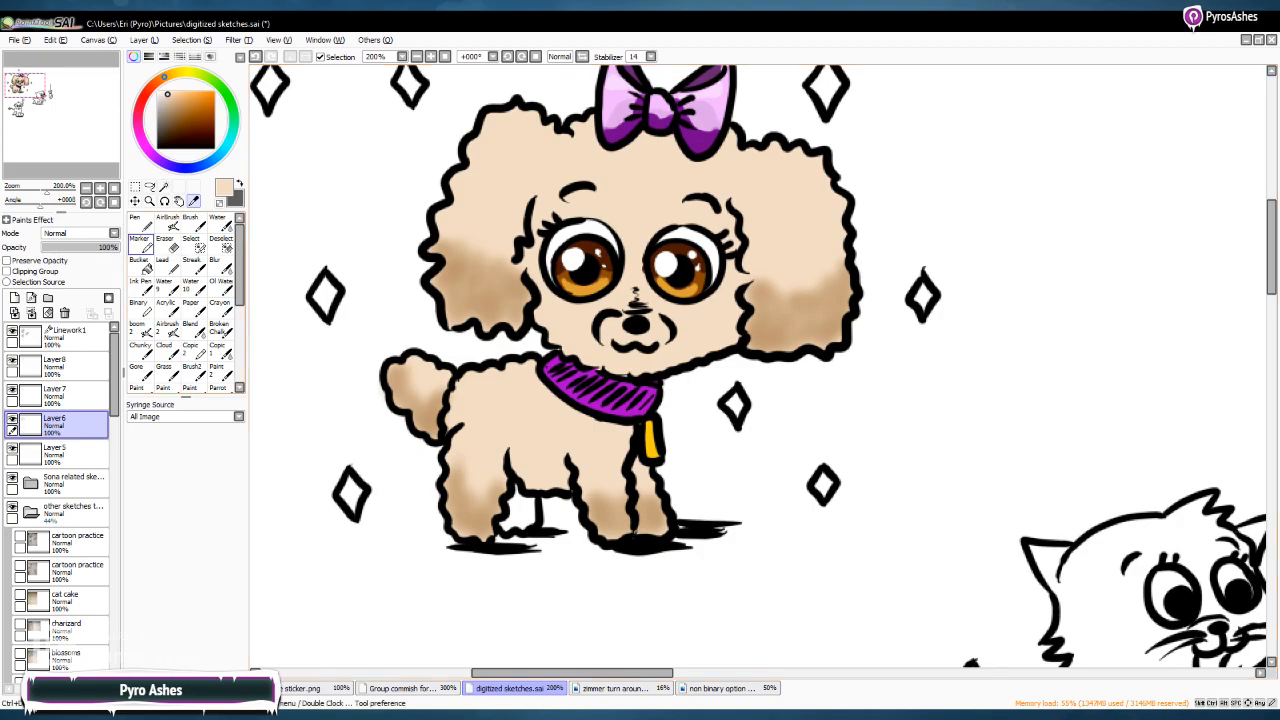
{"action": "left_click", "coordinate": [139, 262]}
{"action": "key", "text": "n"}
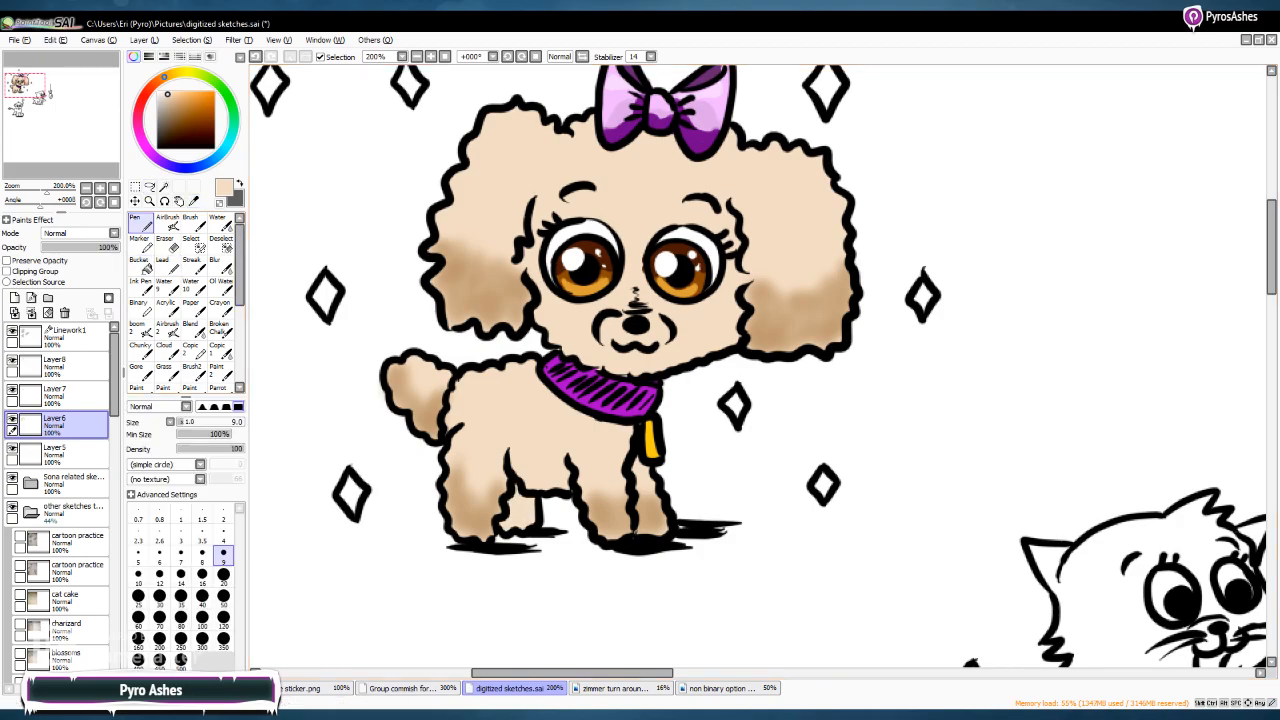
{"action": "left_click", "coordinate": [177, 111]}
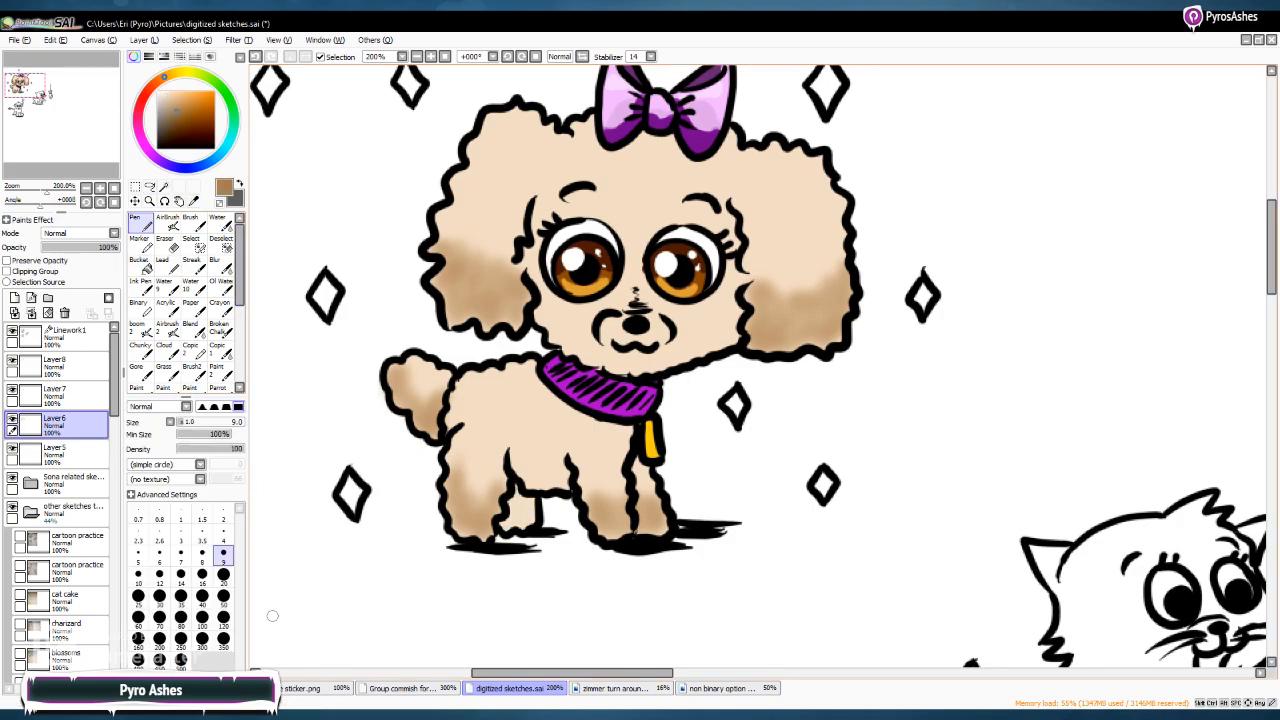
{"action": "left_click", "coordinate": [167, 222]}
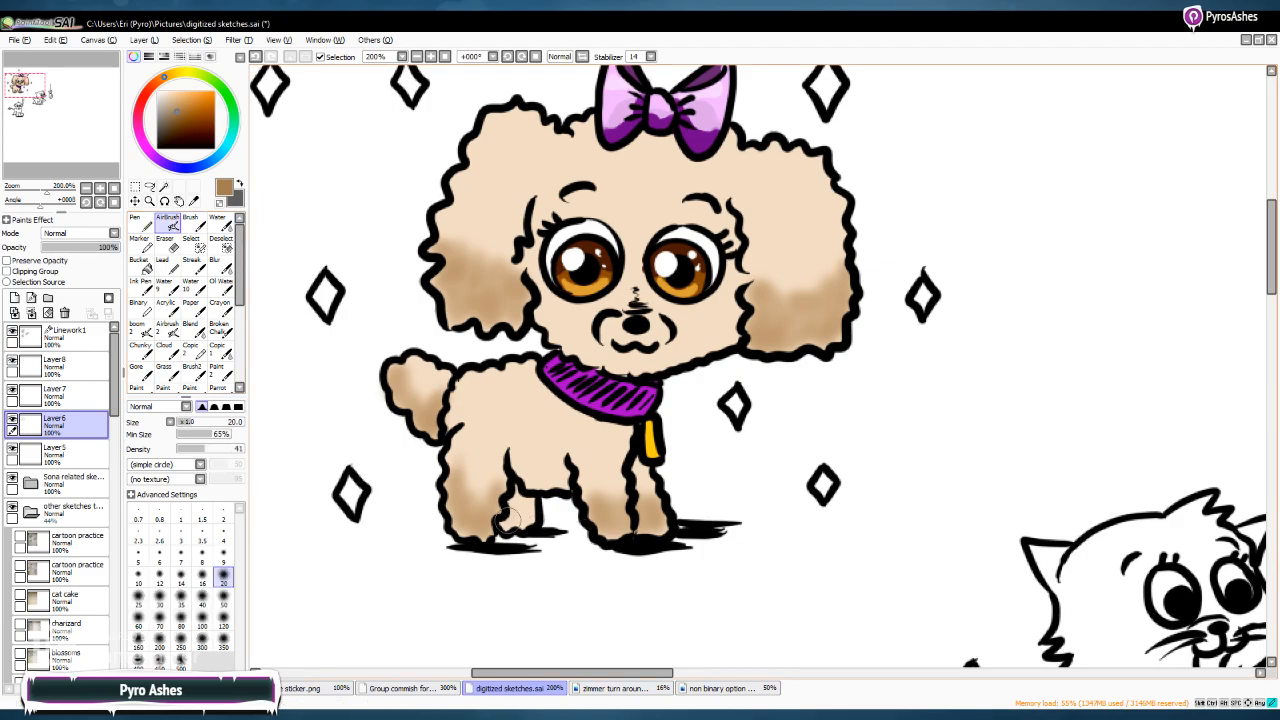
{"action": "left_click_drag", "start_coordinate": [505, 522], "coordinate": [542, 506]}
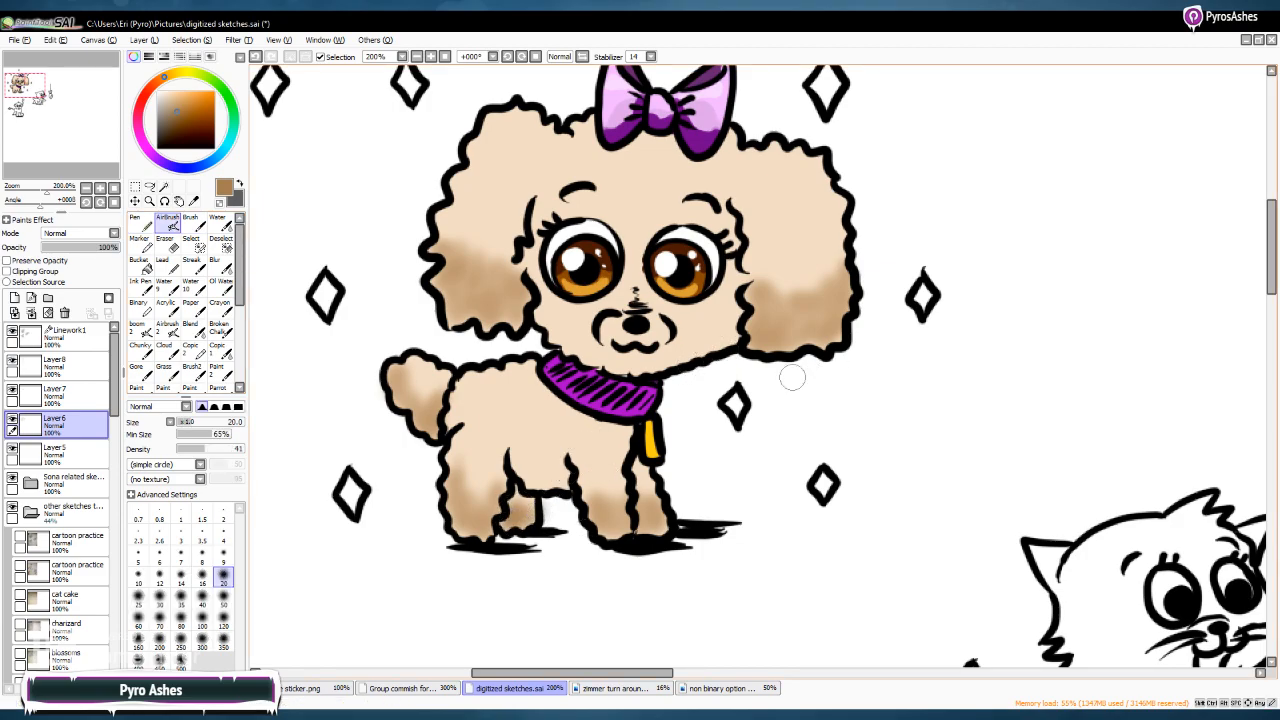
Airbrush brown shading along the dog's jaw, across the muzzle, and where the ears meet the face
{"action": "mouse_move", "coordinate": [540, 320]}
{"action": "left_mouse_down"}
{"action": "mouse_move", "coordinate": [630, 362]}
{"action": "mouse_move", "coordinate": [725, 338]}
{"action": "mouse_move", "coordinate": [572, 340]}
{"action": "mouse_move", "coordinate": [636, 300]}
{"action": "left_mouse_up"}
{"action": "mouse_move", "coordinate": [528, 212]}
{"action": "left_mouse_down"}
{"action": "mouse_move", "coordinate": [529, 266]}
{"action": "mouse_move", "coordinate": [528, 200]}
{"action": "left_mouse_up"}
{"action": "mouse_move", "coordinate": [736, 214]}
{"action": "left_mouse_down"}
{"action": "mouse_move", "coordinate": [738, 279]}
{"action": "mouse_move", "coordinate": [750, 246]}
{"action": "left_mouse_up"}
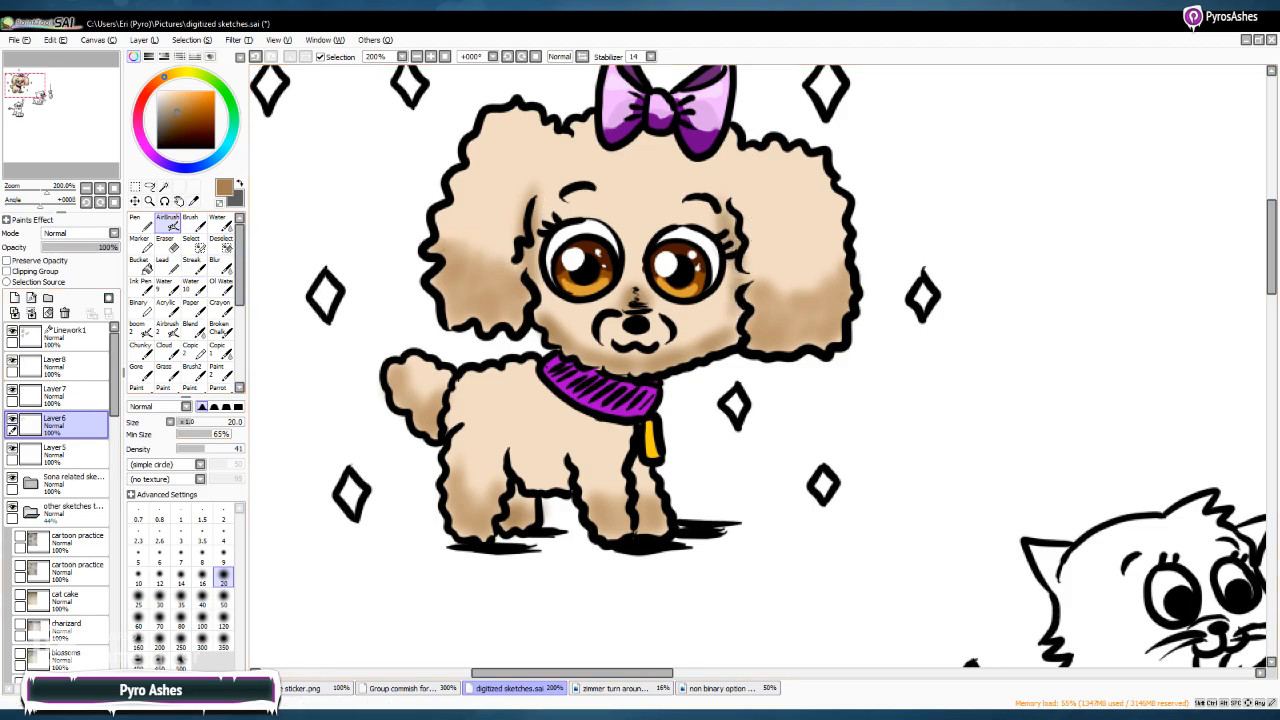
Add light cream highlights to the upper ears and the tail with the size 9 pen
{"action": "left_click", "coordinate": [167, 92]}
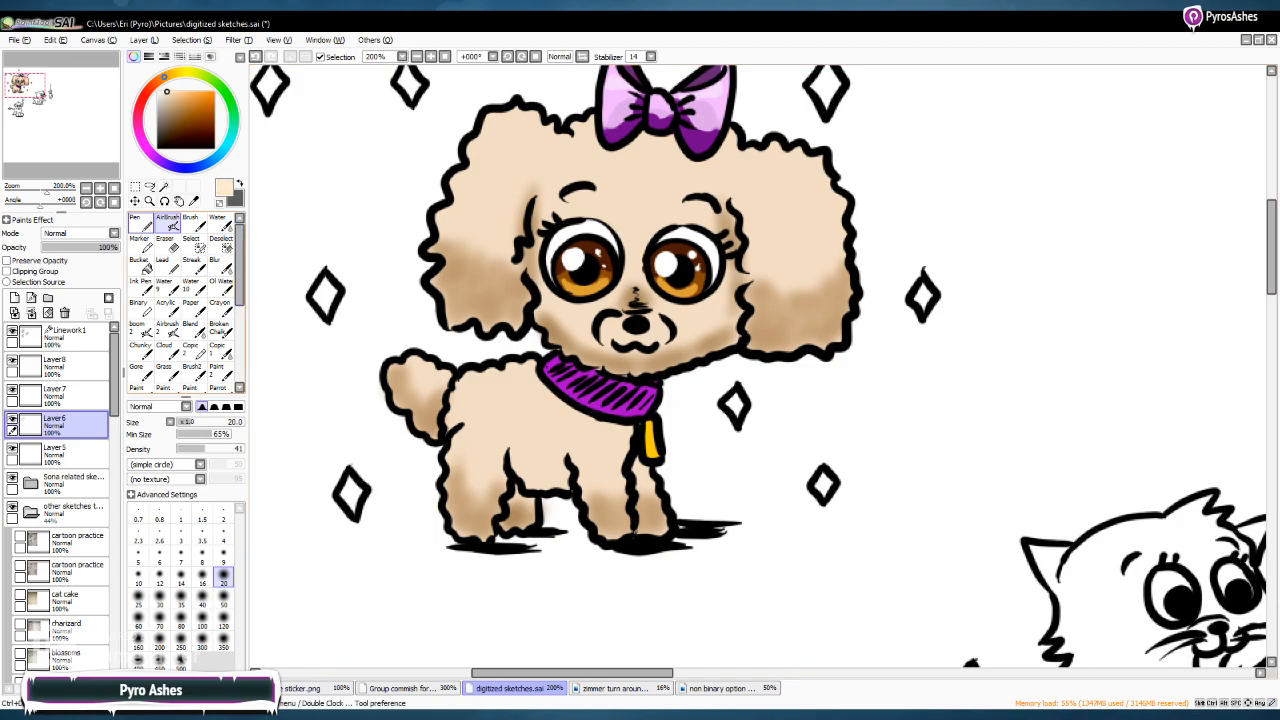
{"action": "left_click", "coordinate": [147, 224]}
{"action": "mouse_move", "coordinate": [522, 130]}
{"action": "left_mouse_down"}
{"action": "mouse_move", "coordinate": [494, 122]}
{"action": "mouse_move", "coordinate": [477, 215]}
{"action": "left_mouse_up"}
{"action": "left_click_drag", "start_coordinate": [781, 160], "coordinate": [817, 205]}
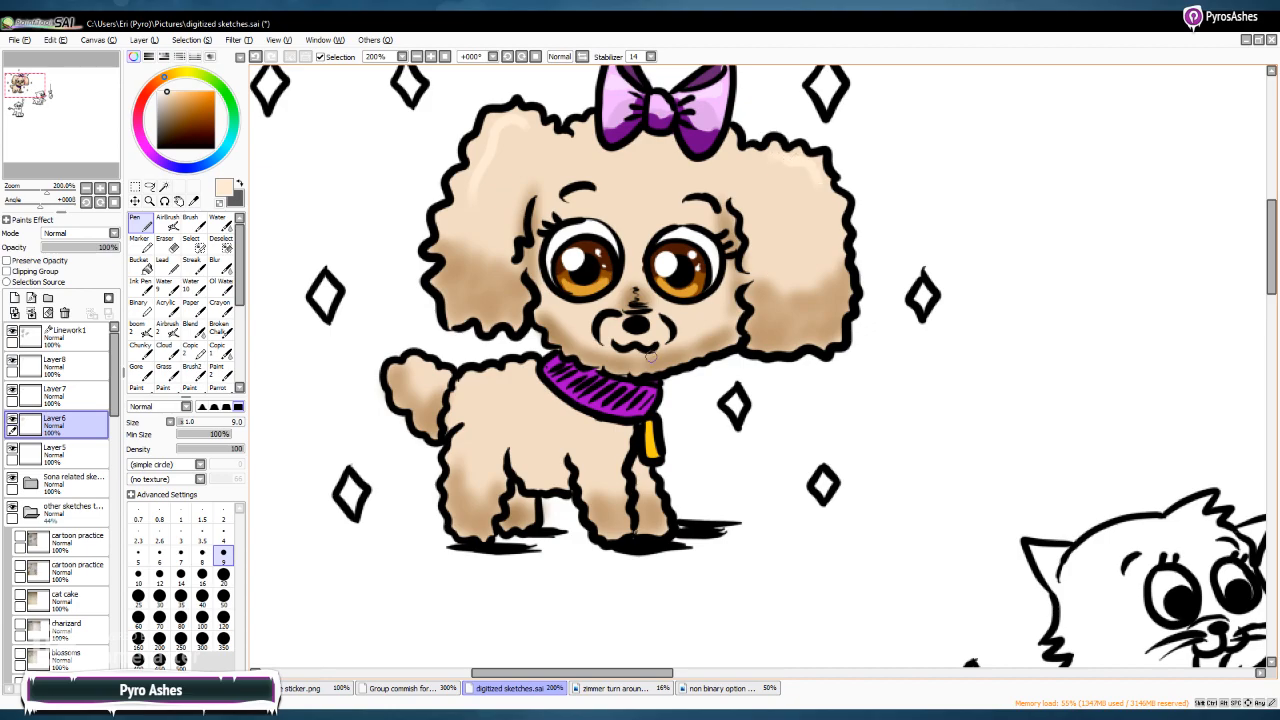
{"action": "left_click_drag", "start_coordinate": [416, 367], "coordinate": [442, 382]}
Try painting a muted teal backdrop behind the dog on Layer5 with a size 120 pen
{"action": "left_click_drag", "start_coordinate": [600, 672], "coordinate": [666, 672]}
{"action": "left_click_drag", "start_coordinate": [600, 673], "coordinate": [523, 673]}
{"action": "left_click", "coordinate": [417, 57]}
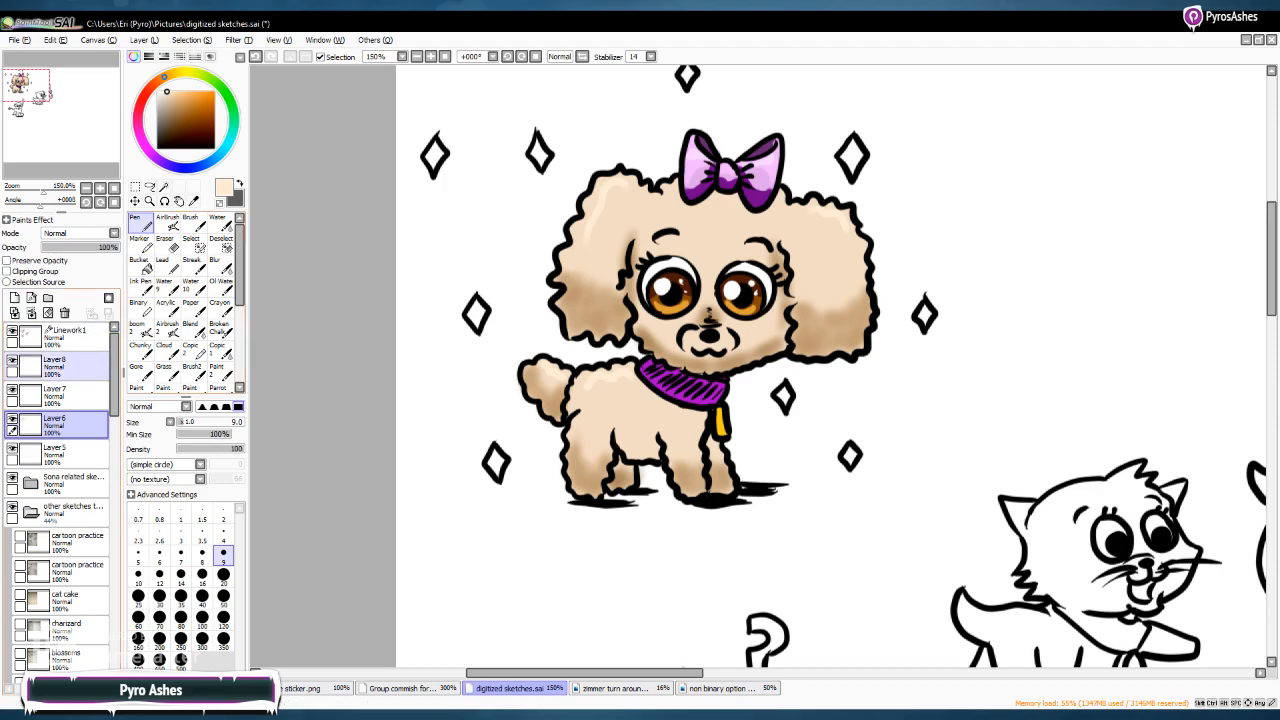
{"action": "left_click", "coordinate": [60, 455]}
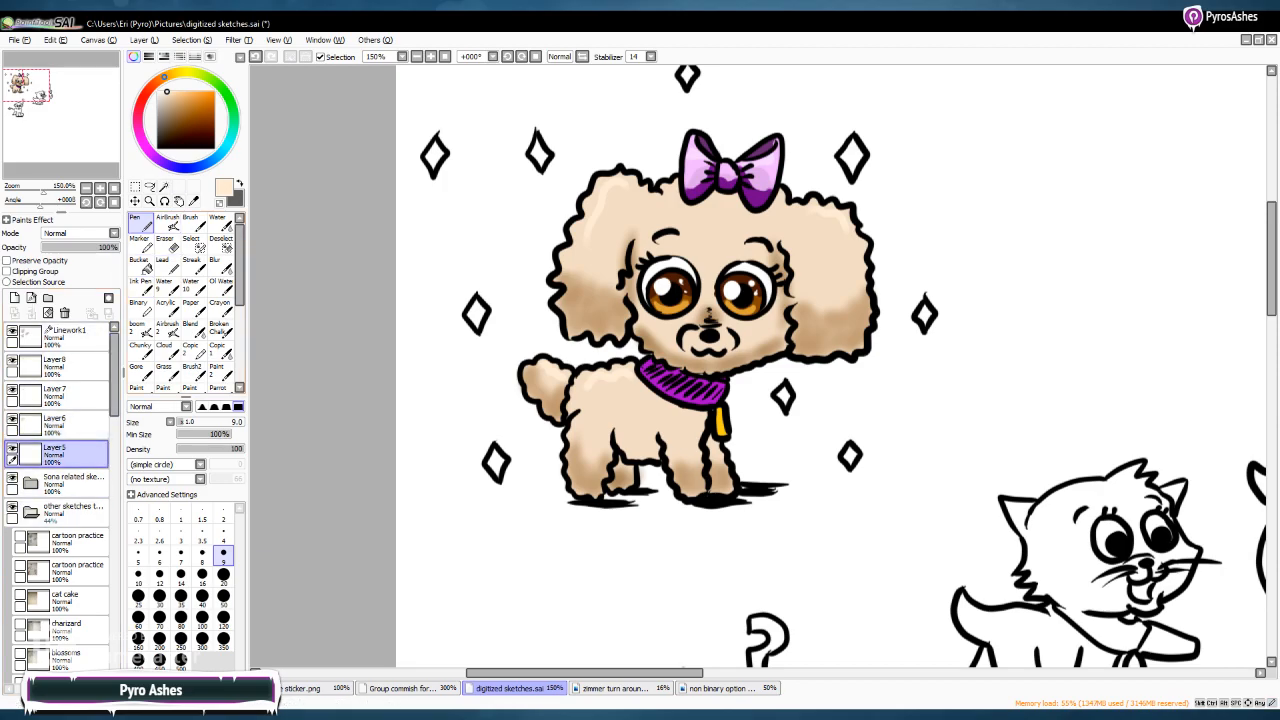
{"action": "left_click", "coordinate": [232, 133]}
{"action": "left_click", "coordinate": [175, 107]}
{"action": "left_click_drag", "start_coordinate": [171, 108], "coordinate": [169, 103]}
{"action": "left_click", "coordinate": [223, 618]}
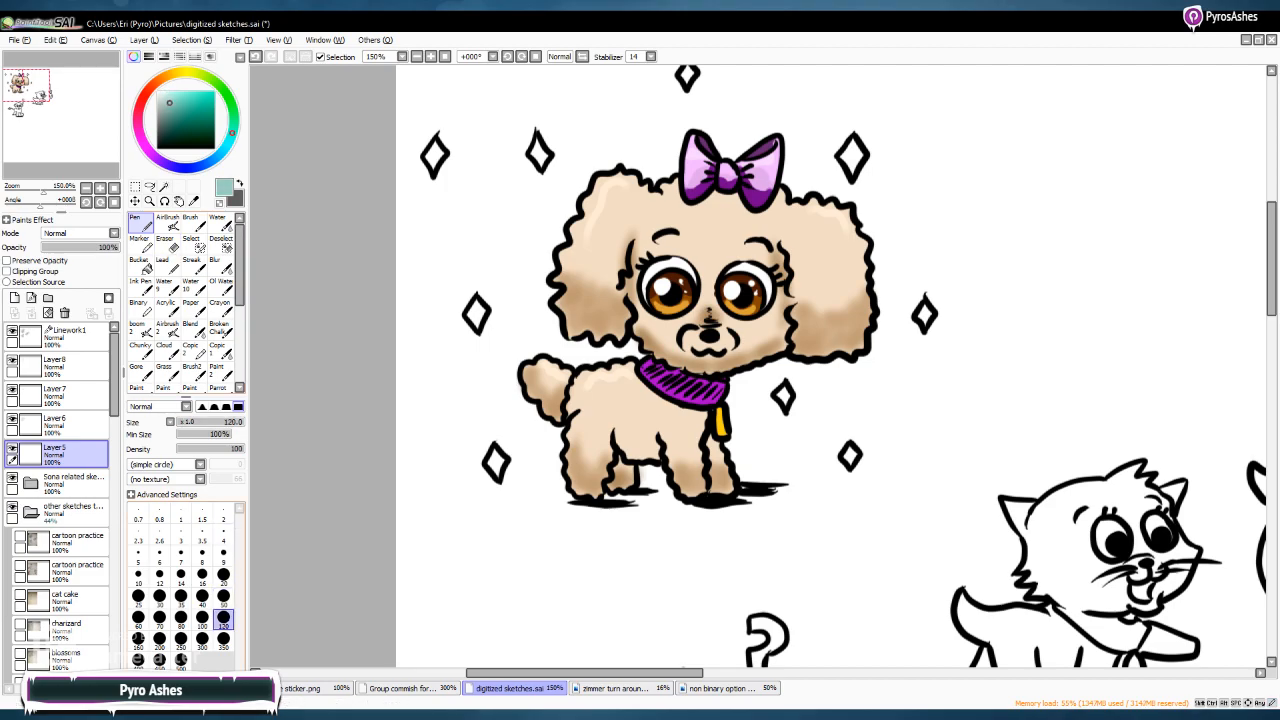
{"action": "mouse_move", "coordinate": [666, 114]}
{"action": "left_mouse_down"}
{"action": "mouse_move", "coordinate": [577, 145]}
{"action": "mouse_move", "coordinate": [720, 118]}
{"action": "mouse_move", "coordinate": [860, 147]}
{"action": "mouse_move", "coordinate": [880, 175]}
{"action": "mouse_move", "coordinate": [545, 120]}
{"action": "mouse_move", "coordinate": [461, 186]}
{"action": "mouse_move", "coordinate": [600, 420]}
{"action": "mouse_move", "coordinate": [517, 460]}
{"action": "left_mouse_up"}
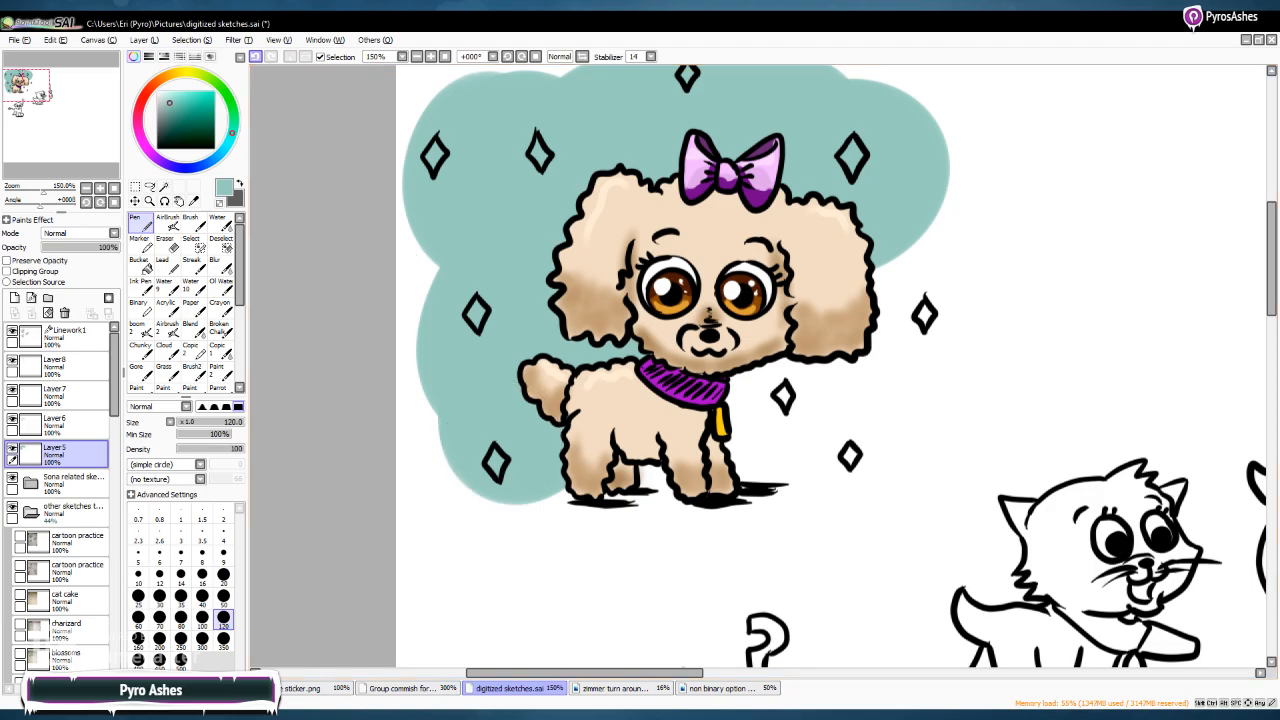
{"action": "key", "text": "ctrl+z"}
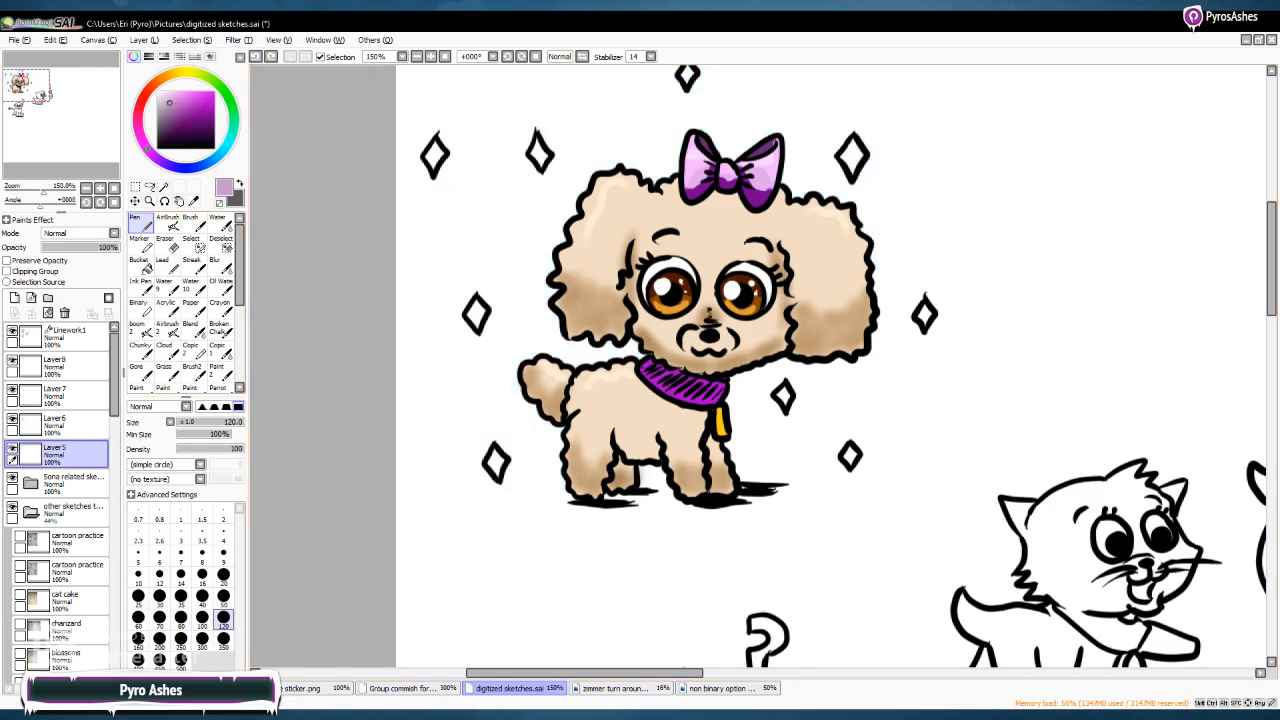
Paint a pale pink backdrop behind the dog on Layer5 with the size 120 pen, and airbrush deeper pink around its outline at size 120
{"action": "left_click", "coordinate": [168, 92]}
{"action": "mouse_move", "coordinate": [545, 235]}
{"action": "left_mouse_down"}
{"action": "mouse_move", "coordinate": [503, 206]}
{"action": "mouse_move", "coordinate": [530, 191]}
{"action": "mouse_move", "coordinate": [488, 190]}
{"action": "mouse_move", "coordinate": [792, 118]}
{"action": "mouse_move", "coordinate": [751, 154]}
{"action": "mouse_move", "coordinate": [661, 92]}
{"action": "mouse_move", "coordinate": [553, 100]}
{"action": "mouse_move", "coordinate": [781, 128]}
{"action": "mouse_move", "coordinate": [856, 162]}
{"action": "mouse_move", "coordinate": [859, 360]}
{"action": "mouse_move", "coordinate": [799, 400]}
{"action": "mouse_move", "coordinate": [776, 452]}
{"action": "mouse_move", "coordinate": [878, 431]}
{"action": "mouse_move", "coordinate": [815, 403]}
{"action": "mouse_move", "coordinate": [595, 357]}
{"action": "mouse_move", "coordinate": [503, 397]}
{"action": "mouse_move", "coordinate": [472, 309]}
{"action": "mouse_move", "coordinate": [554, 458]}
{"action": "mouse_move", "coordinate": [597, 463]}
{"action": "left_mouse_up"}
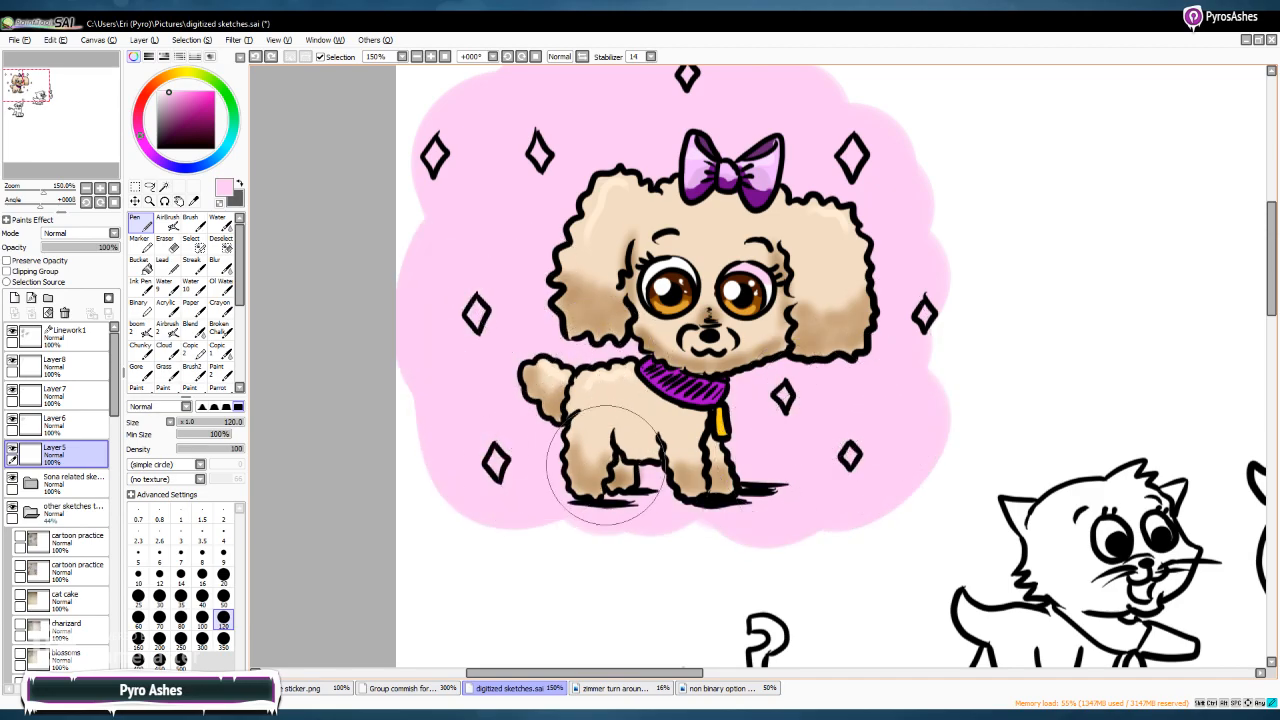
{"action": "left_click", "coordinate": [165, 243]}
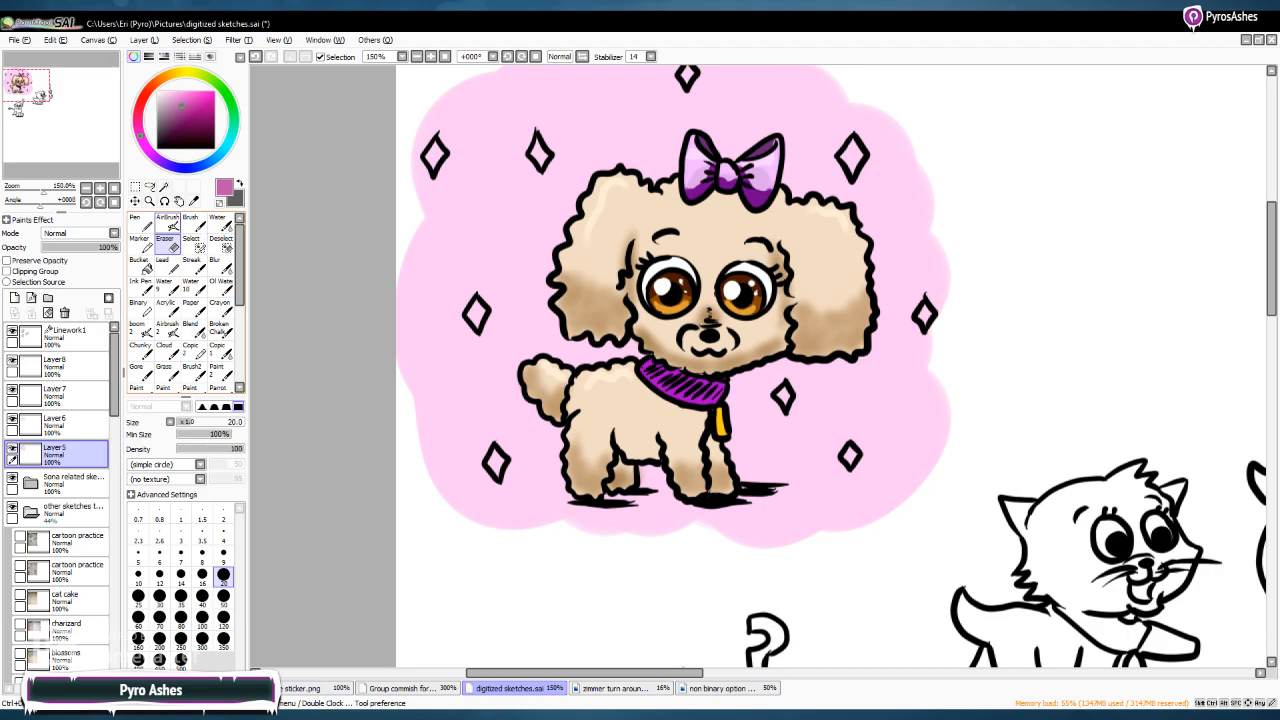
{"action": "key", "text": "v"}
{"action": "left_click", "coordinate": [223, 625]}
{"action": "mouse_move", "coordinate": [575, 215]}
{"action": "left_mouse_down"}
{"action": "mouse_move", "coordinate": [566, 300]}
{"action": "mouse_move", "coordinate": [621, 345]}
{"action": "mouse_move", "coordinate": [638, 312]}
{"action": "mouse_move", "coordinate": [538, 356]}
{"action": "mouse_move", "coordinate": [575, 468]}
{"action": "mouse_move", "coordinate": [721, 422]}
{"action": "mouse_move", "coordinate": [721, 468]}
{"action": "mouse_move", "coordinate": [753, 478]}
{"action": "mouse_move", "coordinate": [721, 473]}
{"action": "mouse_move", "coordinate": [806, 427]}
{"action": "mouse_move", "coordinate": [748, 405]}
{"action": "mouse_move", "coordinate": [721, 415]}
{"action": "mouse_move", "coordinate": [870, 354]}
{"action": "mouse_move", "coordinate": [848, 332]}
{"action": "mouse_move", "coordinate": [870, 250]}
{"action": "mouse_move", "coordinate": [818, 225]}
{"action": "mouse_move", "coordinate": [785, 165]}
{"action": "mouse_move", "coordinate": [740, 130]}
{"action": "mouse_move", "coordinate": [625, 162]}
{"action": "mouse_move", "coordinate": [545, 200]}
{"action": "mouse_move", "coordinate": [575, 313]}
{"action": "mouse_move", "coordinate": [550, 480]}
{"action": "left_mouse_up"}
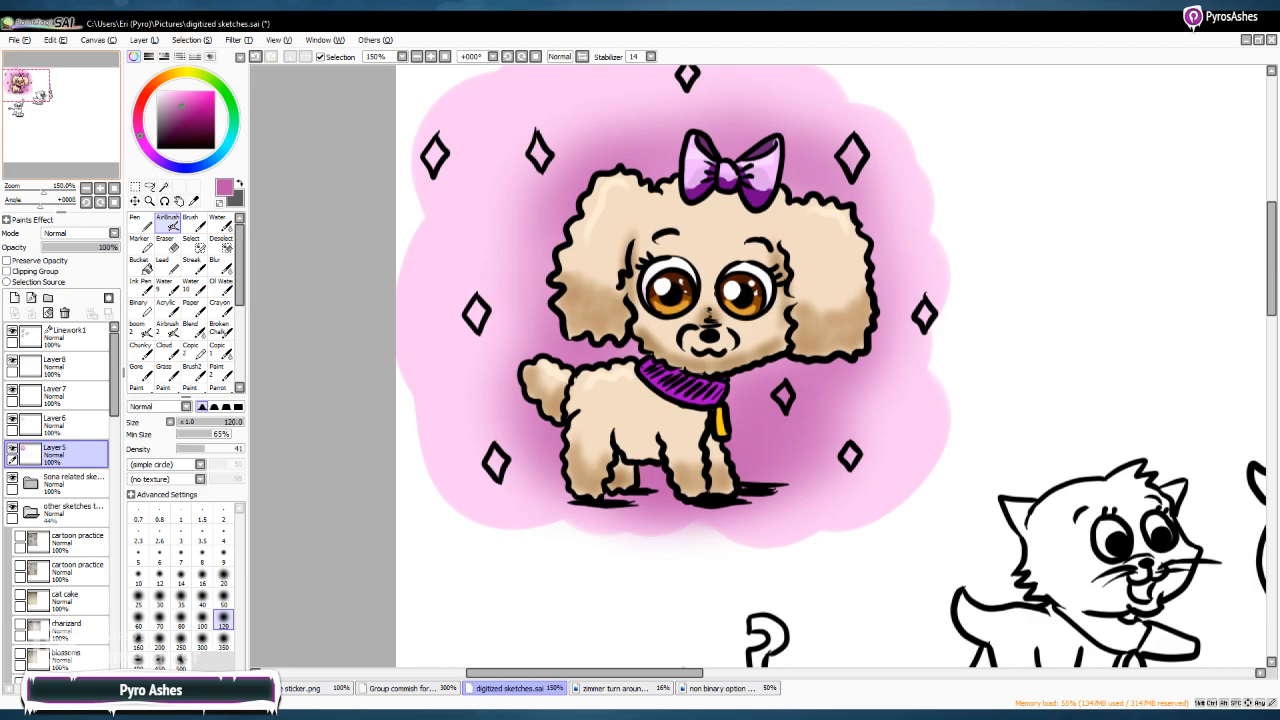
{"action": "key", "text": "e"}
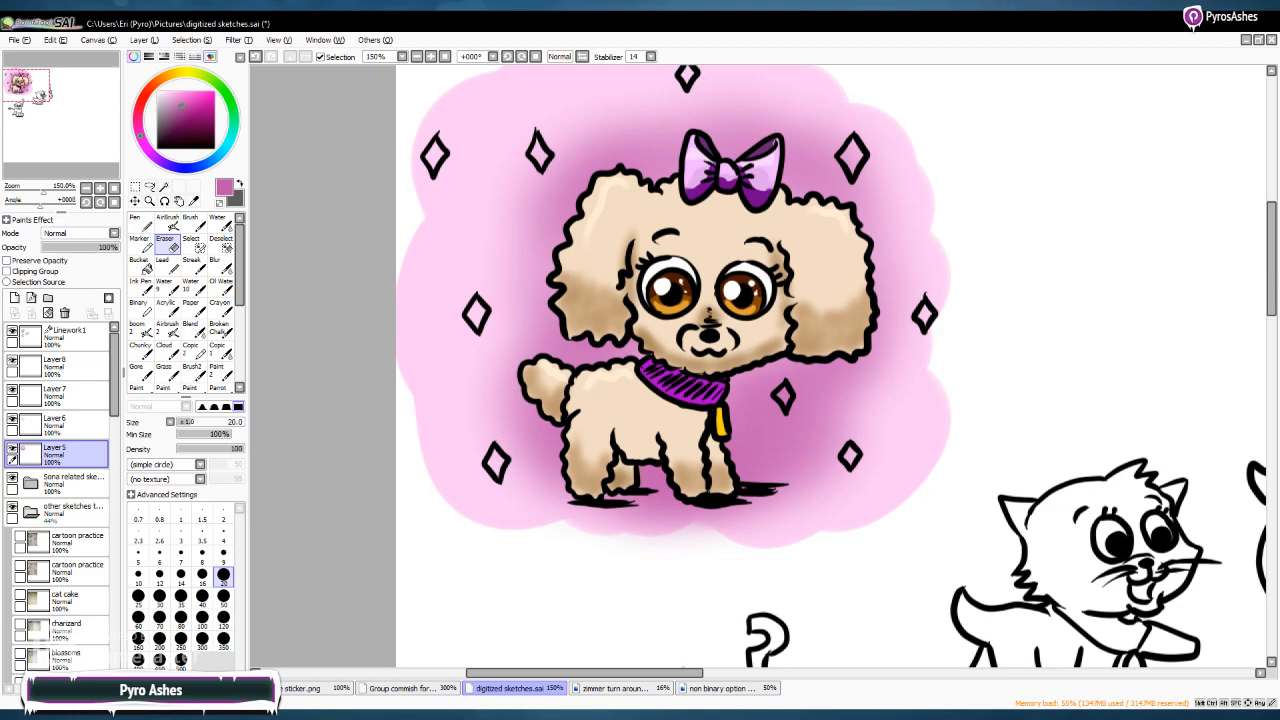
Fill four diamond sparkles around the dog with light yellow on Linework1 using the size 9 pen: both far-left corners, beside the bow and beside the tag
{"action": "left_click", "coordinate": [184, 72]}
{"action": "left_click", "coordinate": [187, 91]}
{"action": "left_click", "coordinate": [70, 332]}
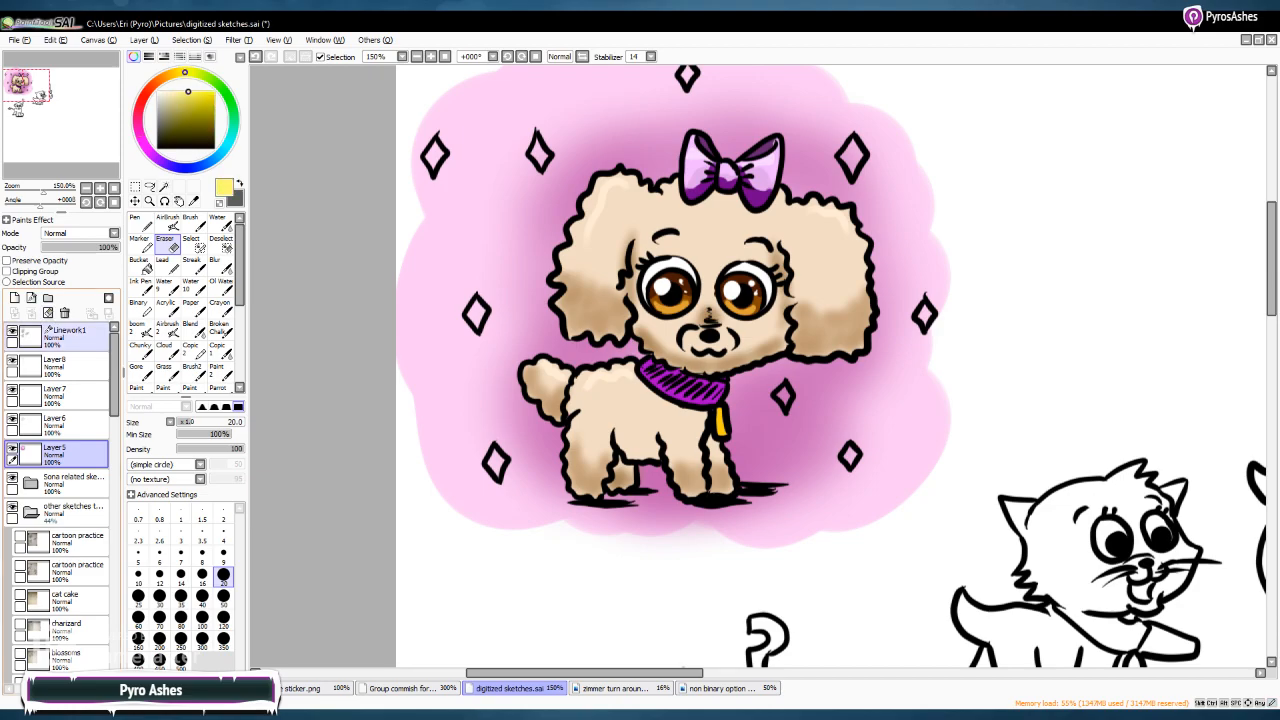
{"action": "left_click", "coordinate": [430, 148]}
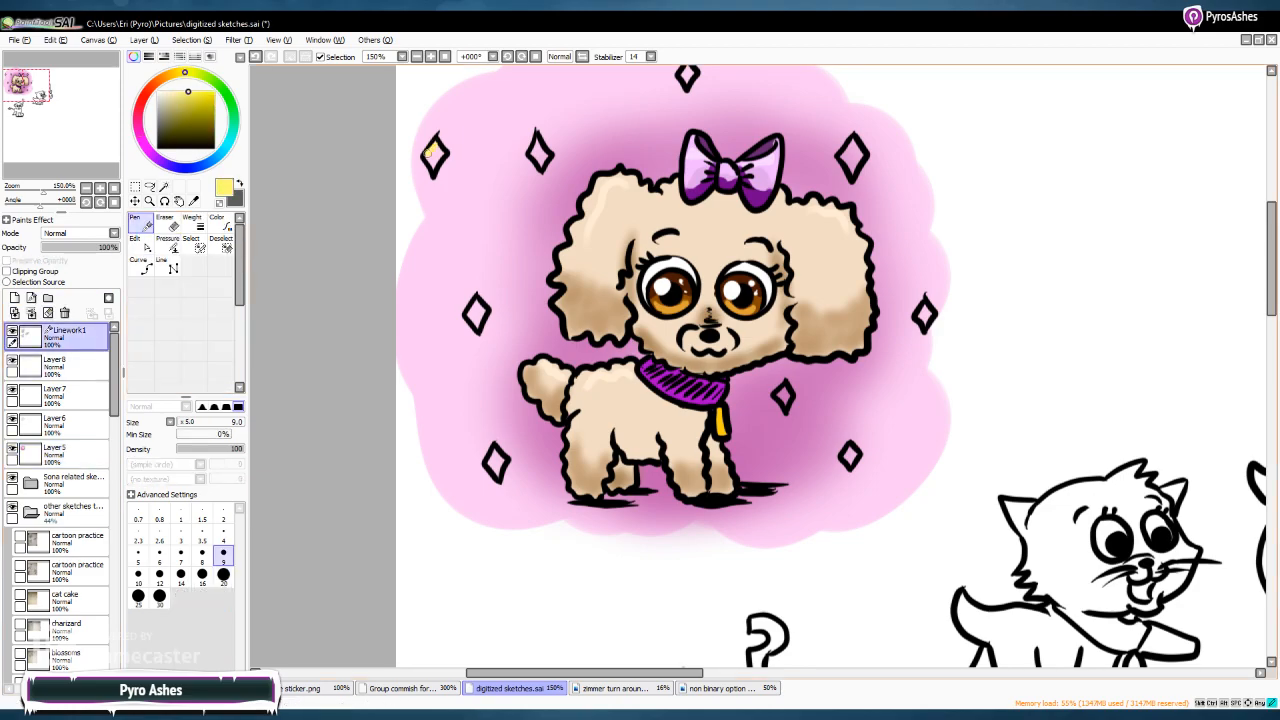
{"action": "mouse_move", "coordinate": [434, 166]}
{"action": "left_mouse_down"}
{"action": "mouse_move", "coordinate": [436, 147]}
{"action": "mouse_move", "coordinate": [440, 160]}
{"action": "left_mouse_up"}
{"action": "mouse_move", "coordinate": [538, 142]}
{"action": "left_mouse_down"}
{"action": "mouse_move", "coordinate": [538, 162]}
{"action": "mouse_move", "coordinate": [538, 150]}
{"action": "left_mouse_up"}
{"action": "key", "text": "ctrl+z"}
{"action": "left_click_drag", "start_coordinate": [492, 462], "coordinate": [494, 455]}
{"action": "left_click_drag", "start_coordinate": [778, 396], "coordinate": [785, 399]}
{"action": "mouse_move", "coordinate": [851, 147]}
{"action": "left_mouse_down"}
{"action": "mouse_move", "coordinate": [843, 160]}
{"action": "mouse_move", "coordinate": [856, 162]}
{"action": "mouse_move", "coordinate": [851, 149]}
{"action": "left_mouse_up"}
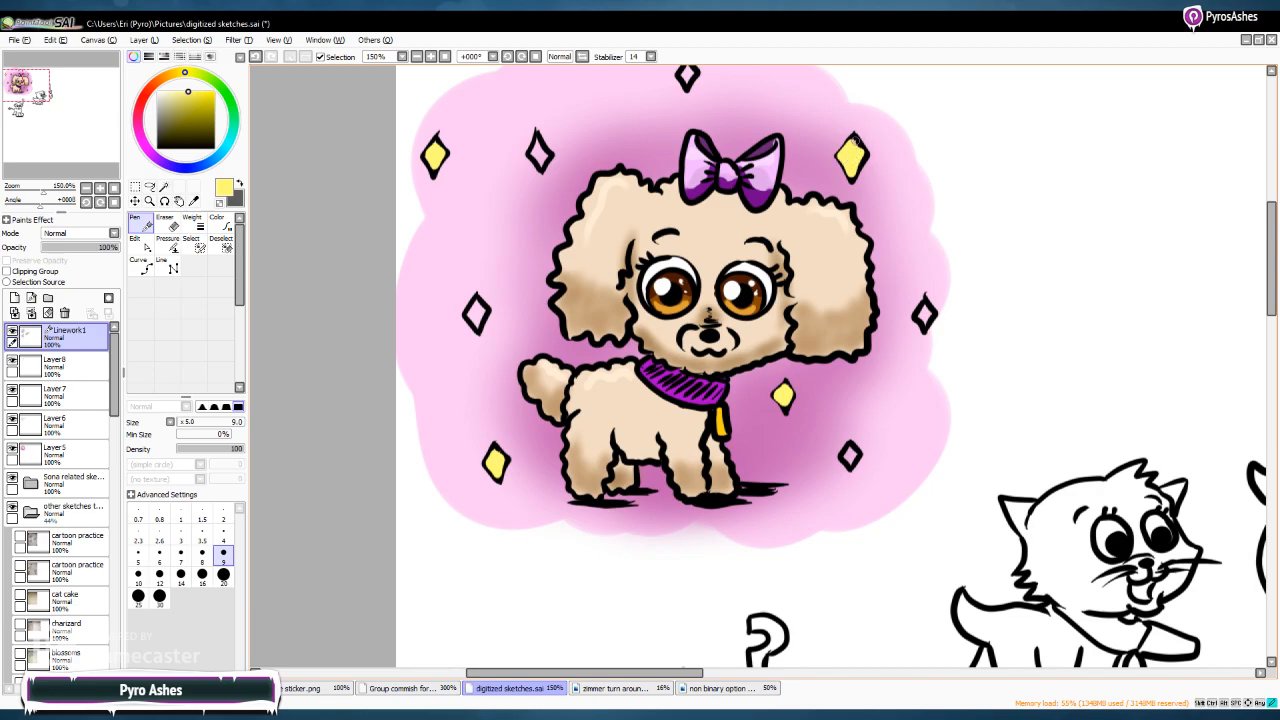
Fill the five remaining diamond sparkles around the dog with white on Linework1 using the size 9 pen
{"action": "left_click", "coordinate": [160, 92]}
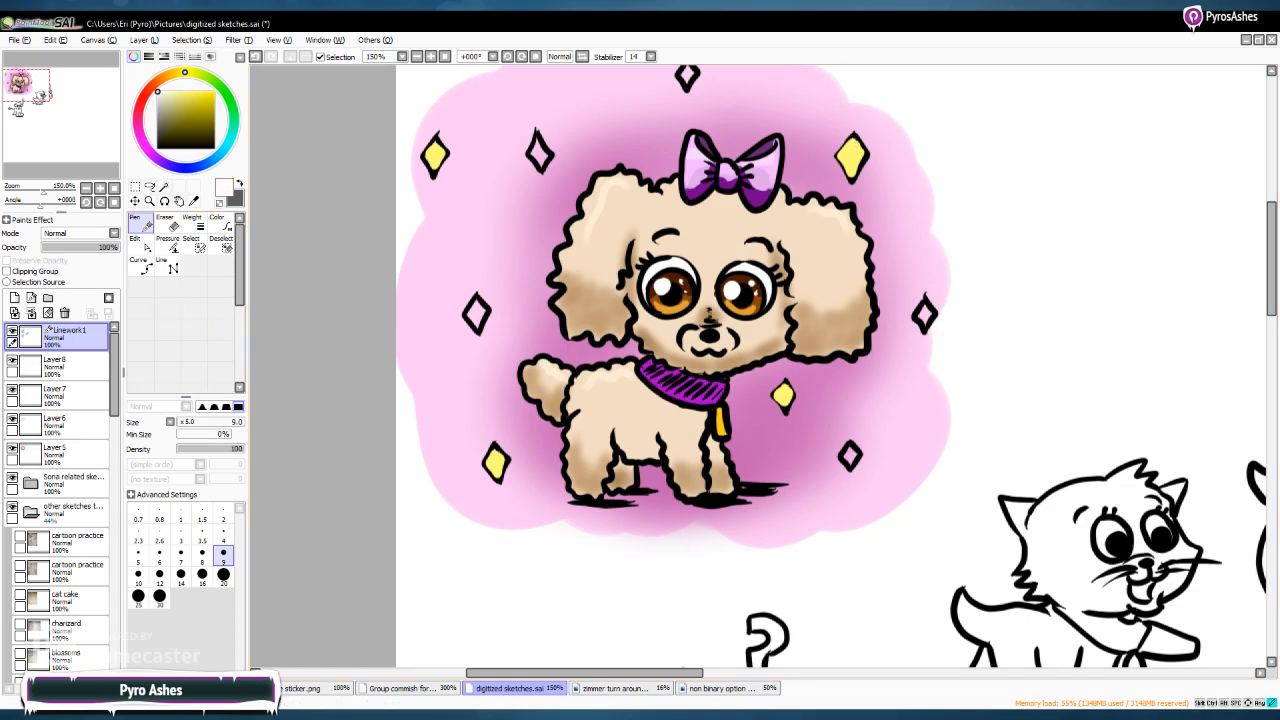
{"action": "left_click_drag", "start_coordinate": [535, 140], "coordinate": [539, 160]}
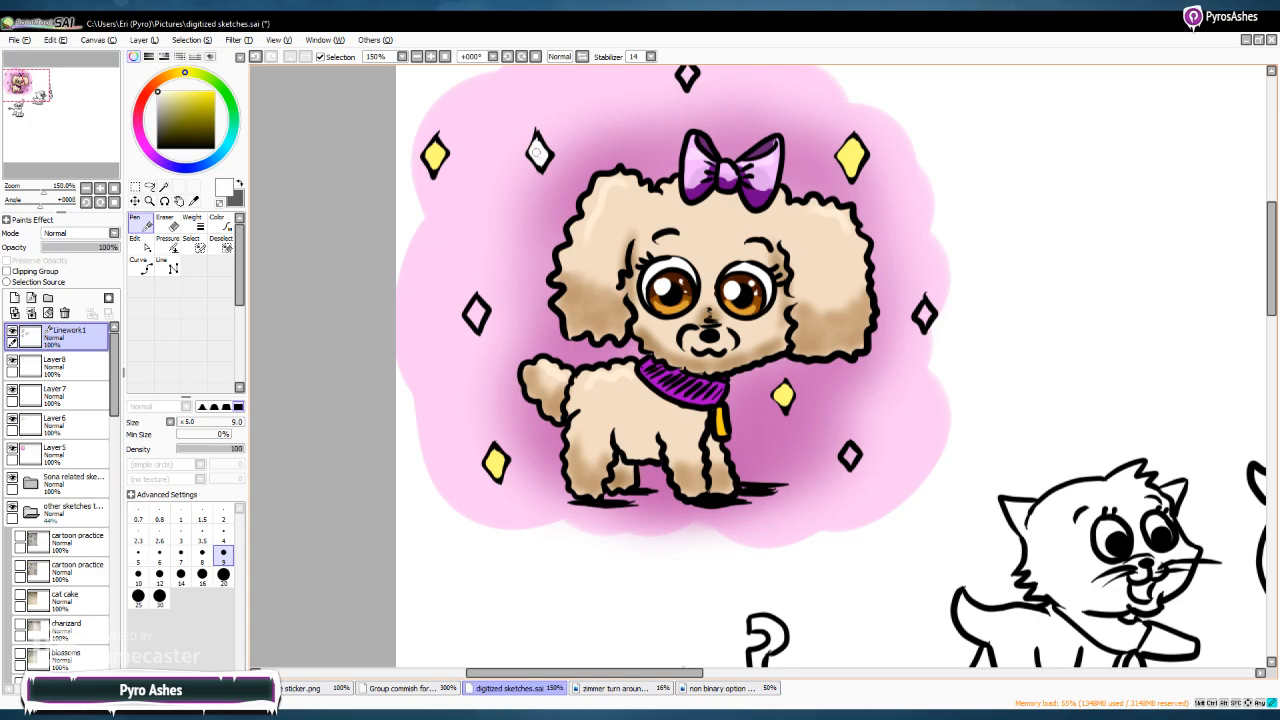
{"action": "left_click_drag", "start_coordinate": [477, 302], "coordinate": [477, 310]}
{"action": "left_click_drag", "start_coordinate": [924, 304], "coordinate": [921, 320]}
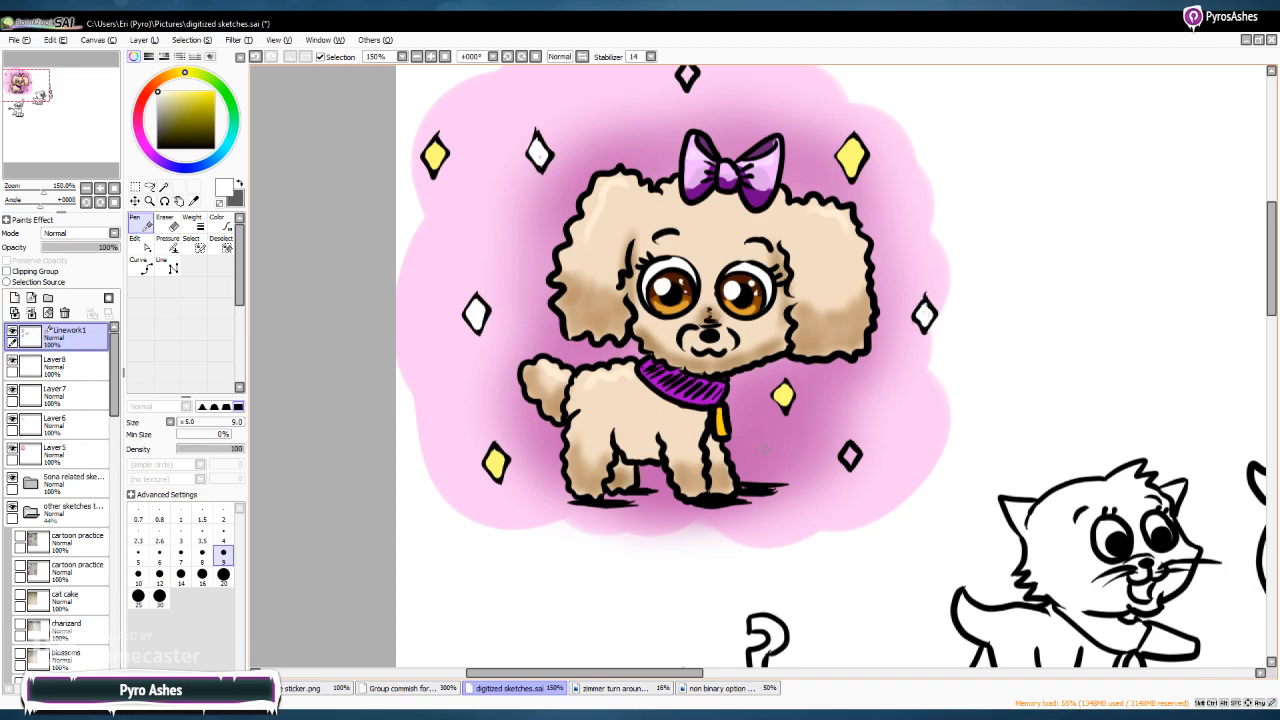
{"action": "left_click_drag", "start_coordinate": [850, 450], "coordinate": [848, 458]}
{"action": "left_click_drag", "start_coordinate": [687, 72], "coordinate": [686, 76]}
Fill the question mark above the lion cub with light yellow on Layer8 using the Bucket
{"action": "left_click_drag", "start_coordinate": [1270, 255], "coordinate": [1270, 345]}
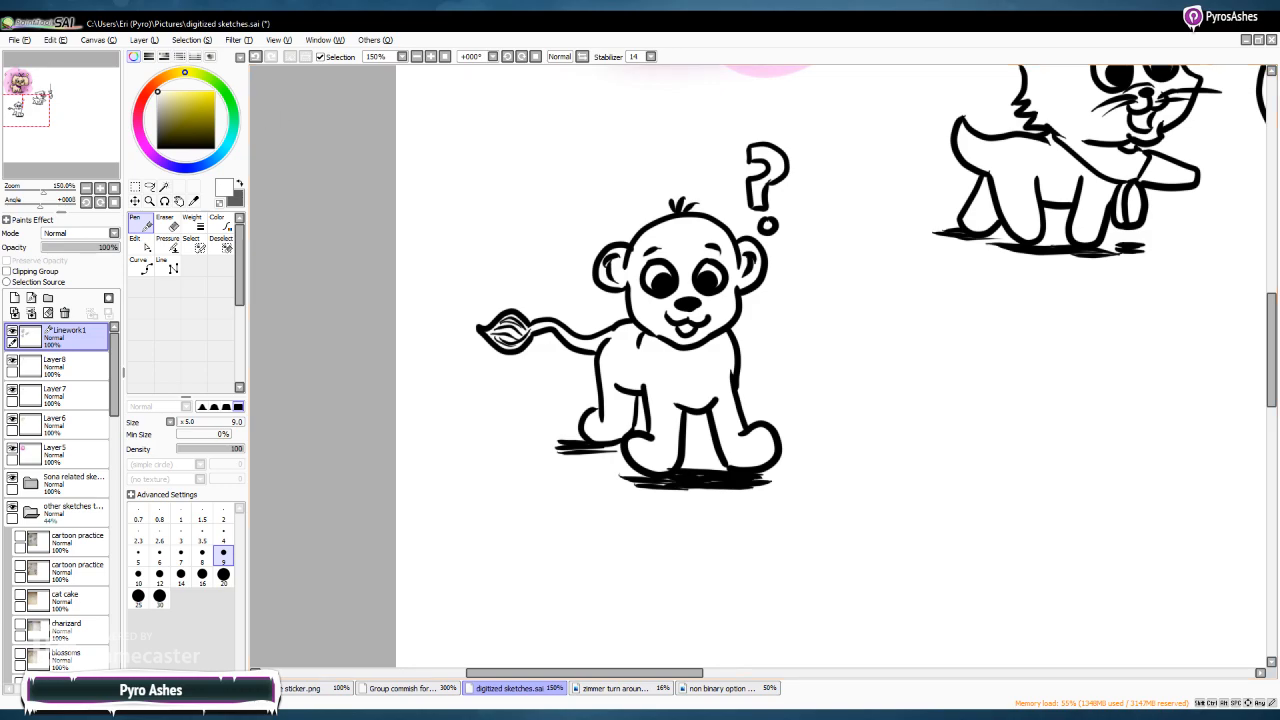
{"action": "left_click", "coordinate": [183, 91]}
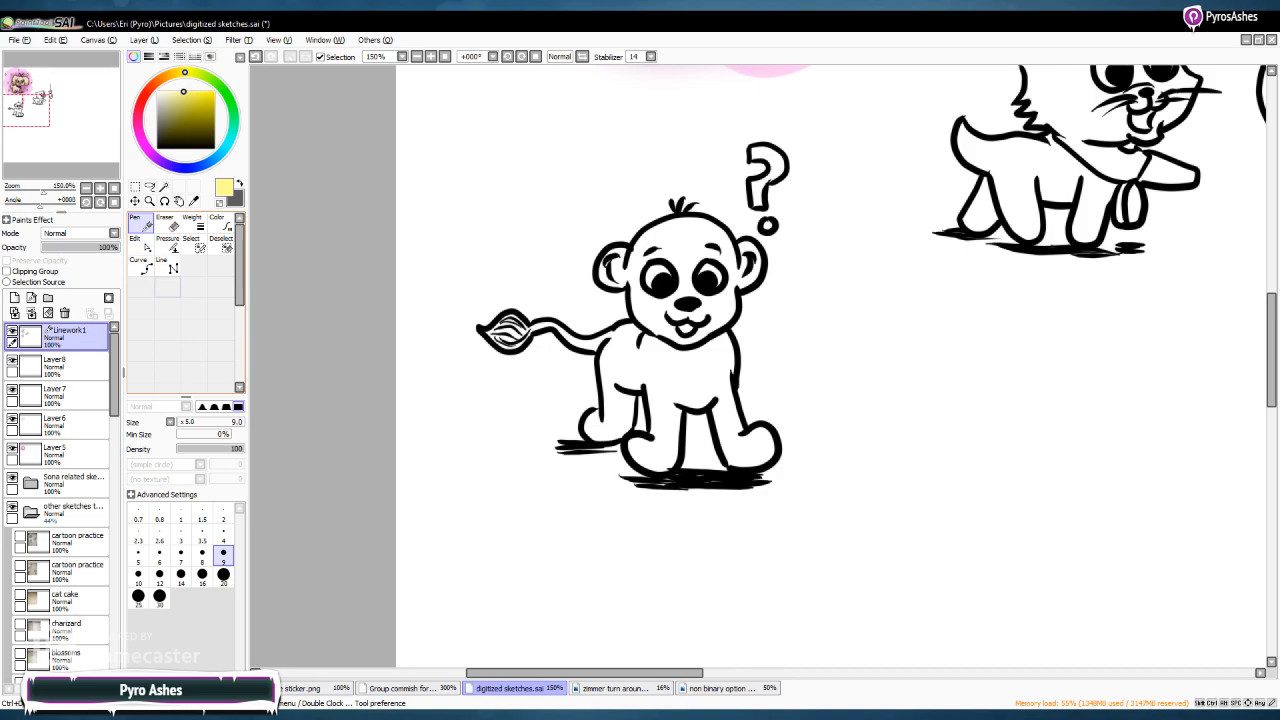
{"action": "left_click", "coordinate": [70, 366]}
{"action": "left_click", "coordinate": [140, 262]}
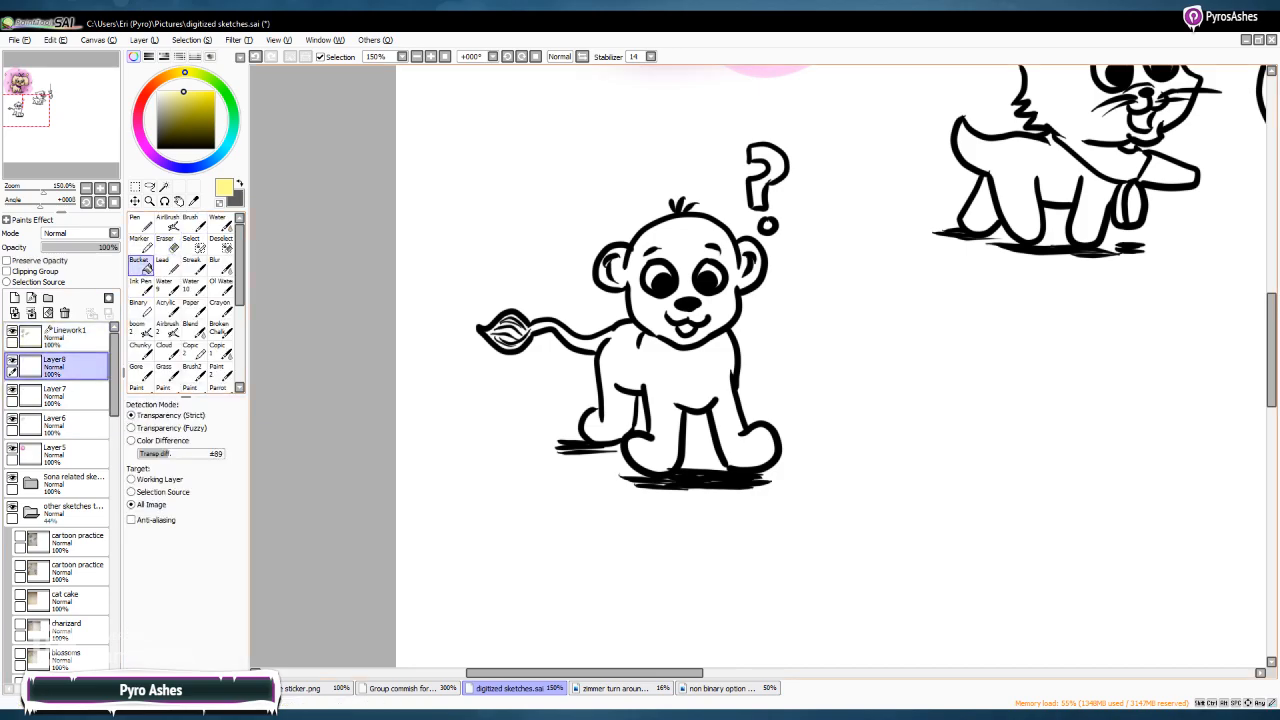
{"action": "left_click", "coordinate": [768, 165]}
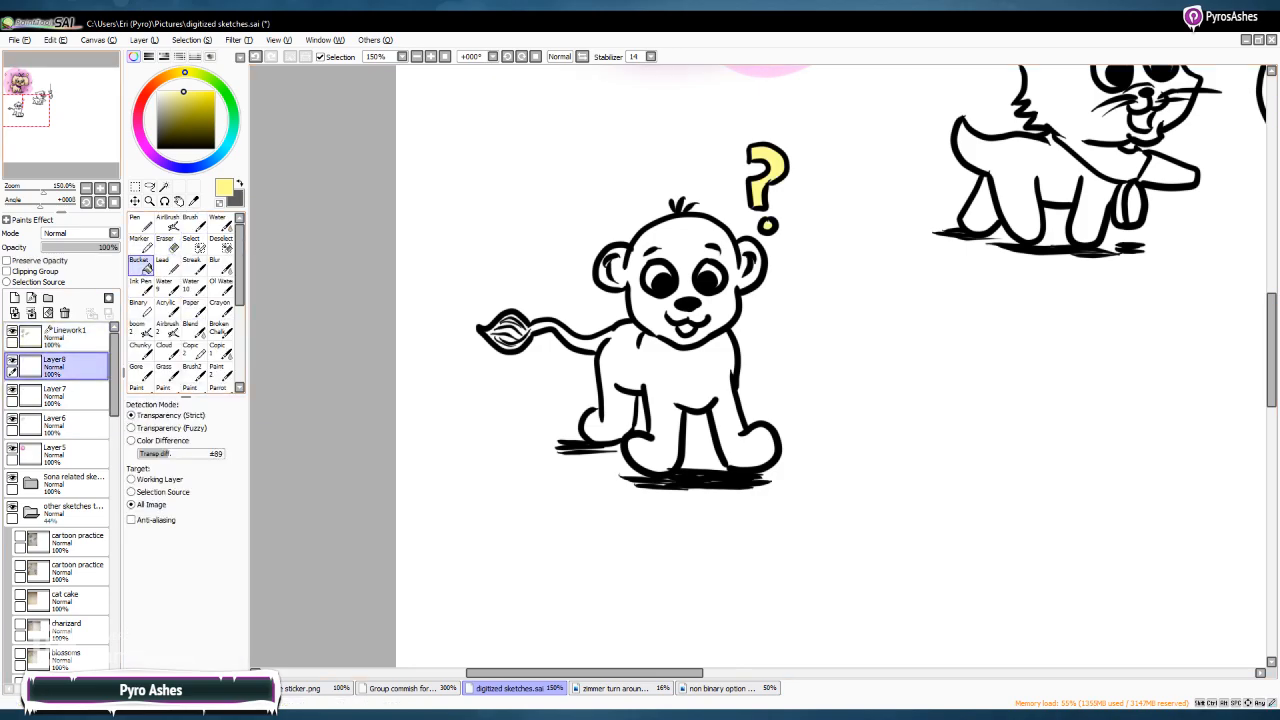
Fill the lion cub's body, head and ears with beige and its tongue with pink on Layer8
{"action": "left_click_drag", "start_coordinate": [183, 72], "coordinate": [170, 76]}
{"action": "left_click", "coordinate": [167, 98]}
{"action": "left_click", "coordinate": [670, 400]}
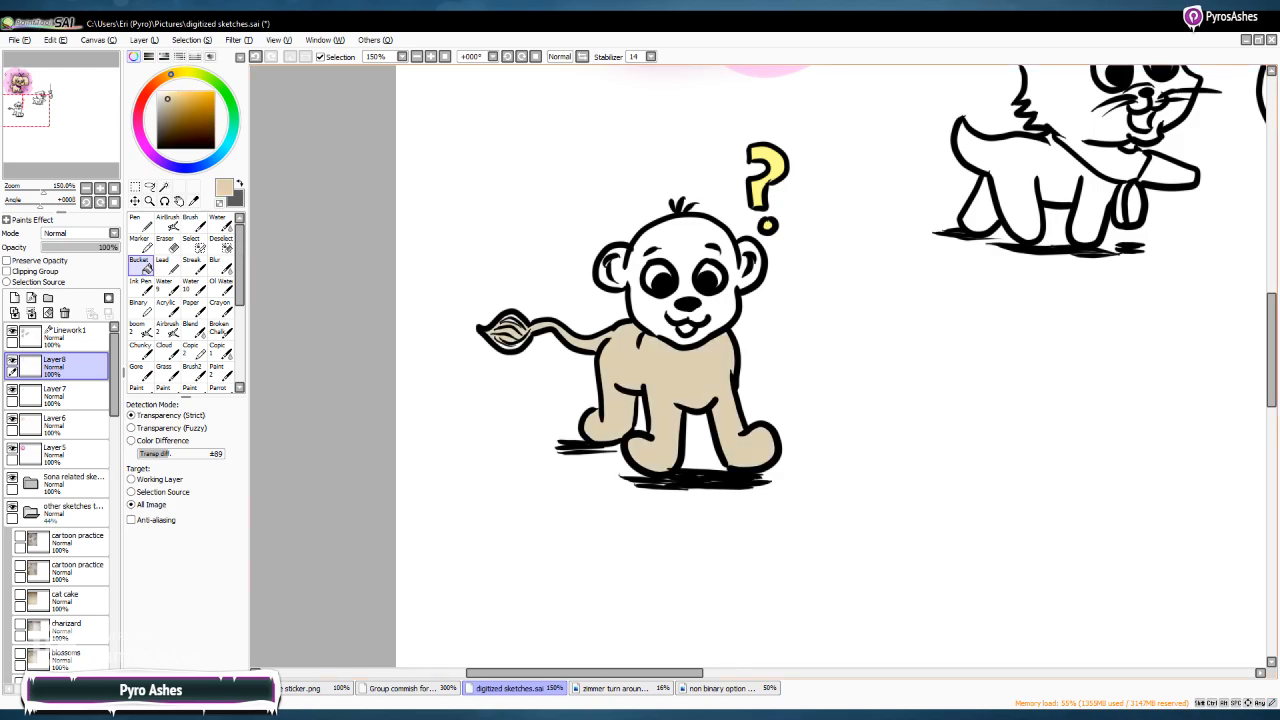
{"action": "left_click", "coordinate": [690, 235]}
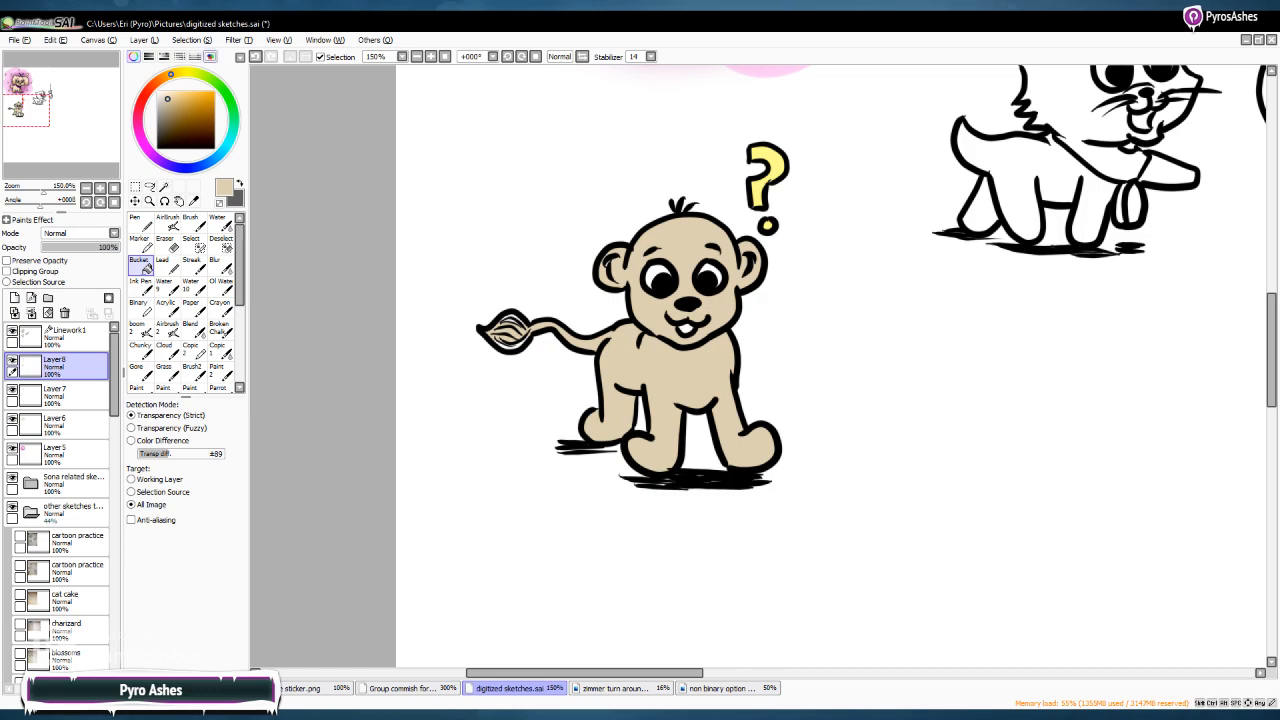
{"action": "left_click", "coordinate": [139, 126]}
{"action": "left_click", "coordinate": [182, 95]}
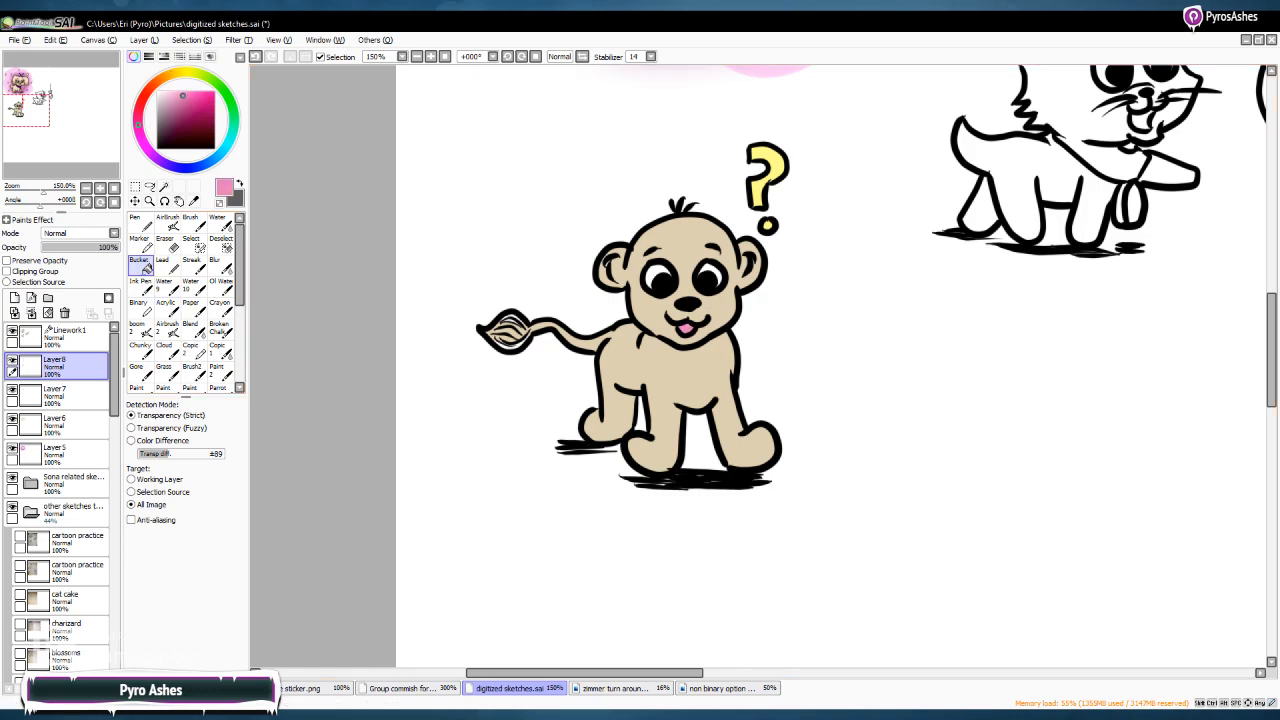
Airbrush darker tan shading at size 20 under the cub's chin and on its face, ears, tail and legs
{"action": "key", "text": "alt"}
{"action": "left_click", "coordinate": [664, 362]}
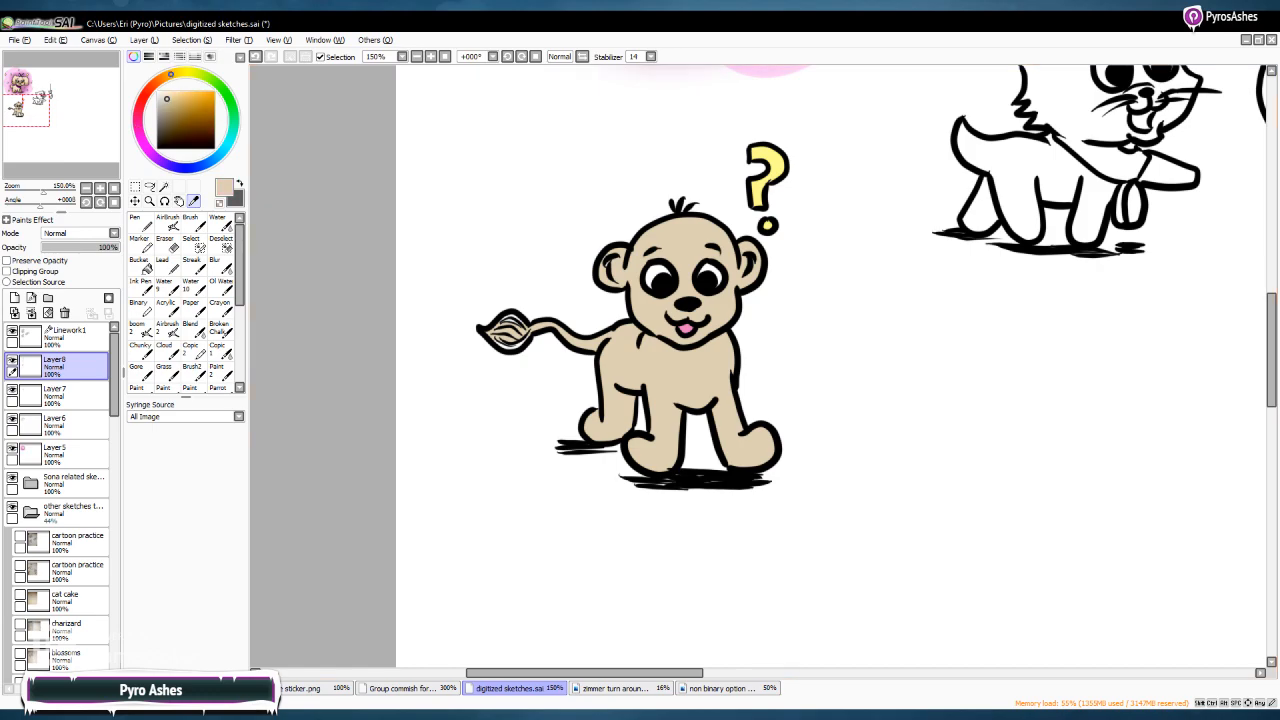
{"action": "key", "text": "v"}
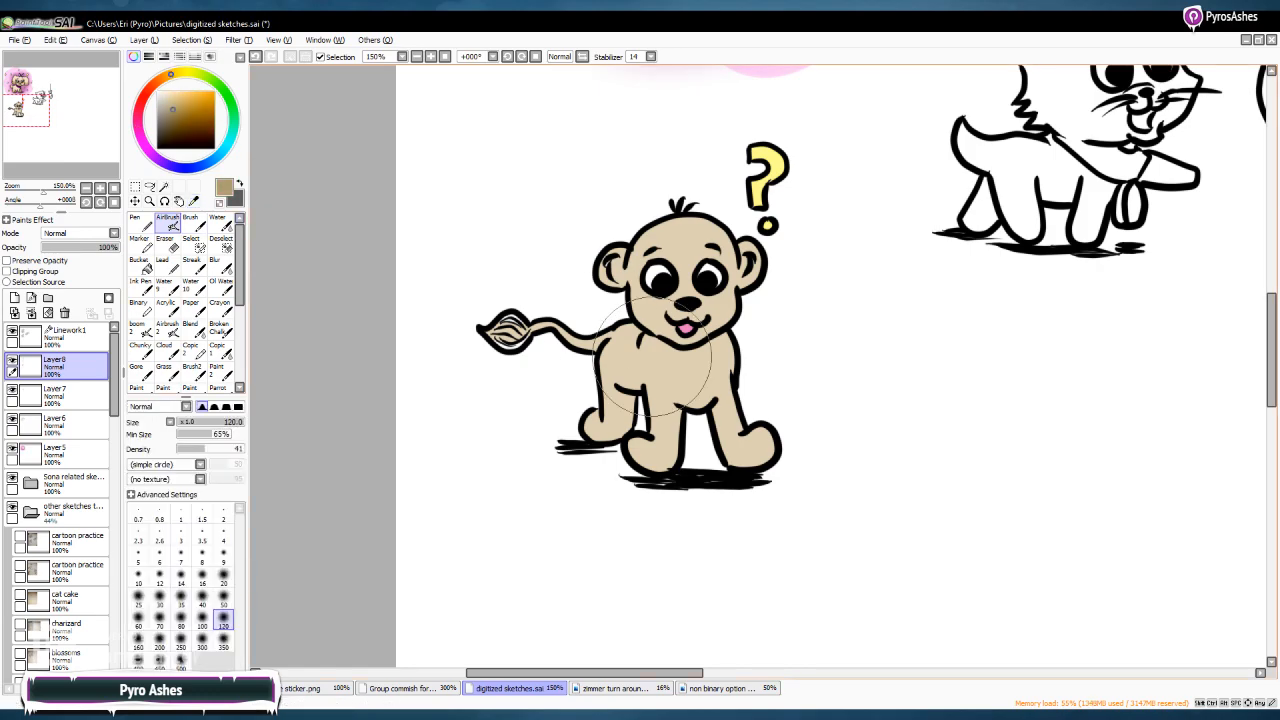
{"action": "left_click", "coordinate": [223, 578]}
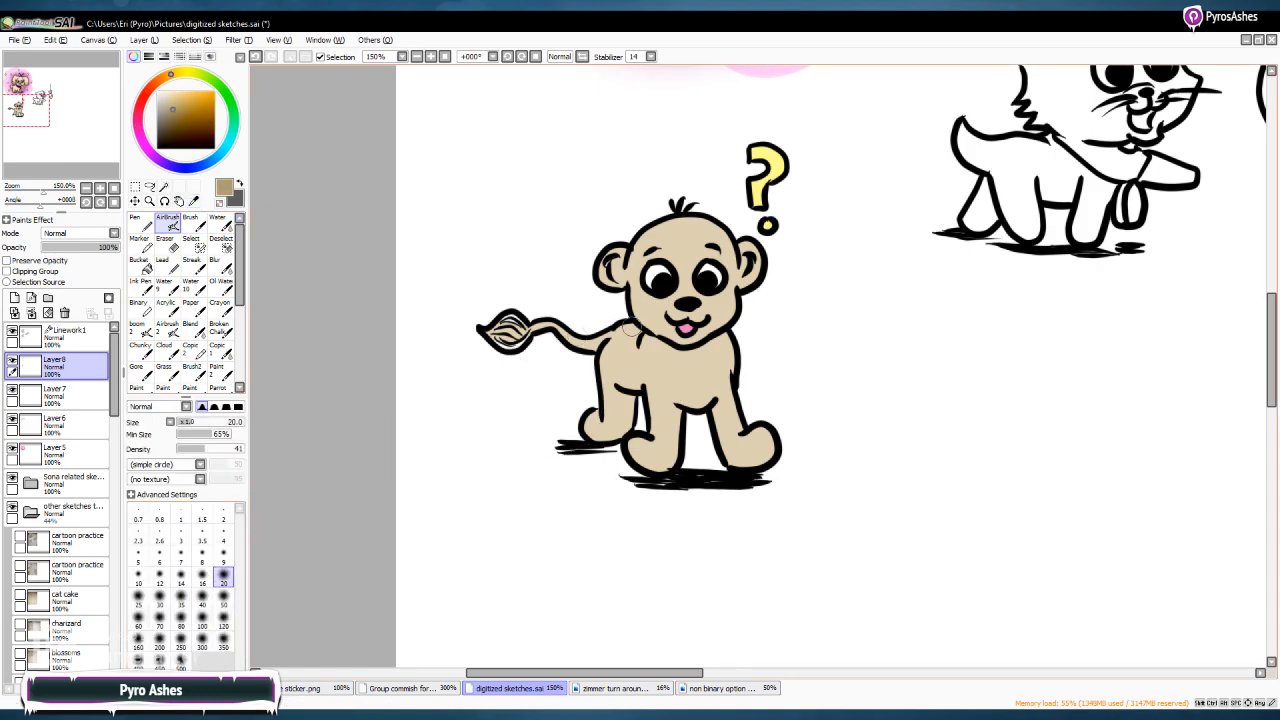
{"action": "mouse_move", "coordinate": [636, 330]}
{"action": "left_mouse_down"}
{"action": "mouse_move", "coordinate": [632, 342]}
{"action": "mouse_move", "coordinate": [698, 352]}
{"action": "mouse_move", "coordinate": [728, 334]}
{"action": "left_mouse_up"}
{"action": "mouse_move", "coordinate": [695, 289]}
{"action": "left_mouse_down"}
{"action": "mouse_move", "coordinate": [745, 258]}
{"action": "mouse_move", "coordinate": [735, 282]}
{"action": "mouse_move", "coordinate": [626, 257]}
{"action": "mouse_move", "coordinate": [623, 275]}
{"action": "left_mouse_up"}
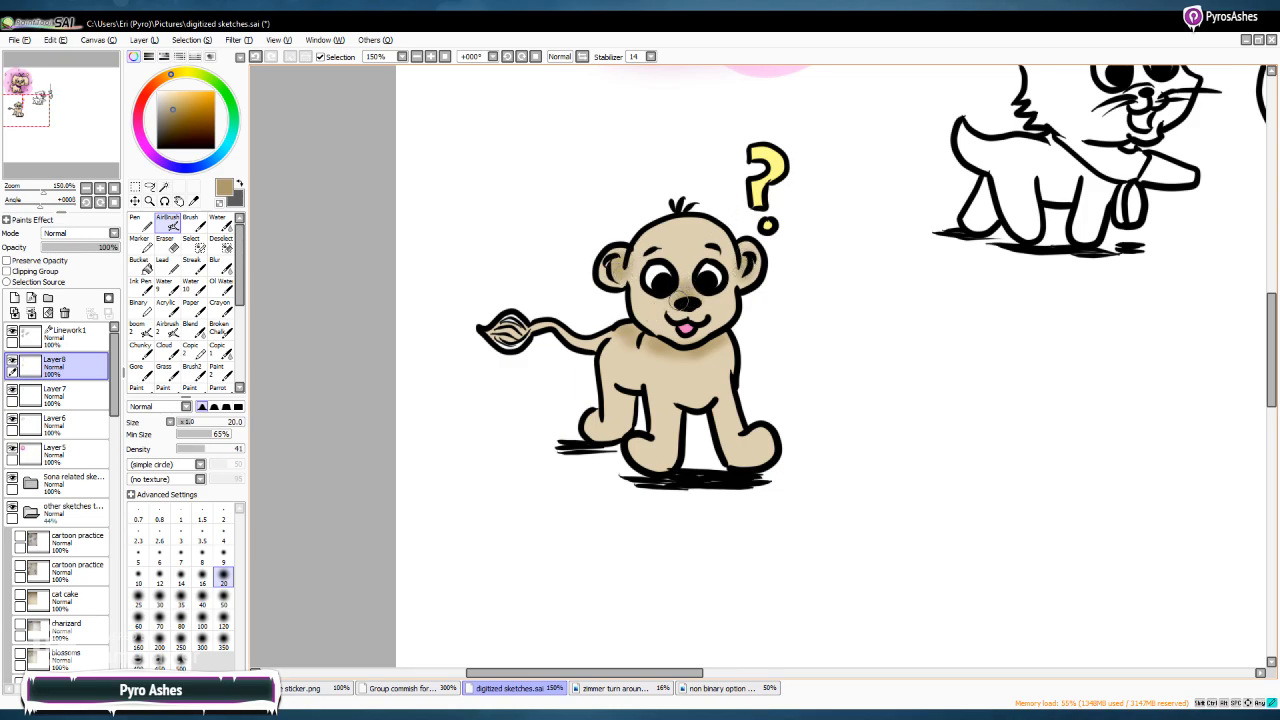
{"action": "mouse_move", "coordinate": [556, 318]}
{"action": "left_mouse_down"}
{"action": "mouse_move", "coordinate": [537, 329]}
{"action": "mouse_move", "coordinate": [594, 346]}
{"action": "mouse_move", "coordinate": [620, 325]}
{"action": "left_mouse_up"}
{"action": "mouse_move", "coordinate": [612, 397]}
{"action": "left_mouse_down"}
{"action": "mouse_move", "coordinate": [599, 417]}
{"action": "mouse_move", "coordinate": [618, 416]}
{"action": "mouse_move", "coordinate": [601, 394]}
{"action": "mouse_move", "coordinate": [626, 393]}
{"action": "mouse_move", "coordinate": [625, 426]}
{"action": "mouse_move", "coordinate": [620, 396]}
{"action": "mouse_move", "coordinate": [632, 399]}
{"action": "mouse_move", "coordinate": [615, 435]}
{"action": "left_mouse_up"}
{"action": "mouse_move", "coordinate": [677, 405]}
{"action": "left_mouse_down"}
{"action": "mouse_move", "coordinate": [673, 448]}
{"action": "mouse_move", "coordinate": [651, 464]}
{"action": "mouse_move", "coordinate": [671, 399]}
{"action": "mouse_move", "coordinate": [709, 392]}
{"action": "mouse_move", "coordinate": [763, 461]}
{"action": "left_mouse_up"}
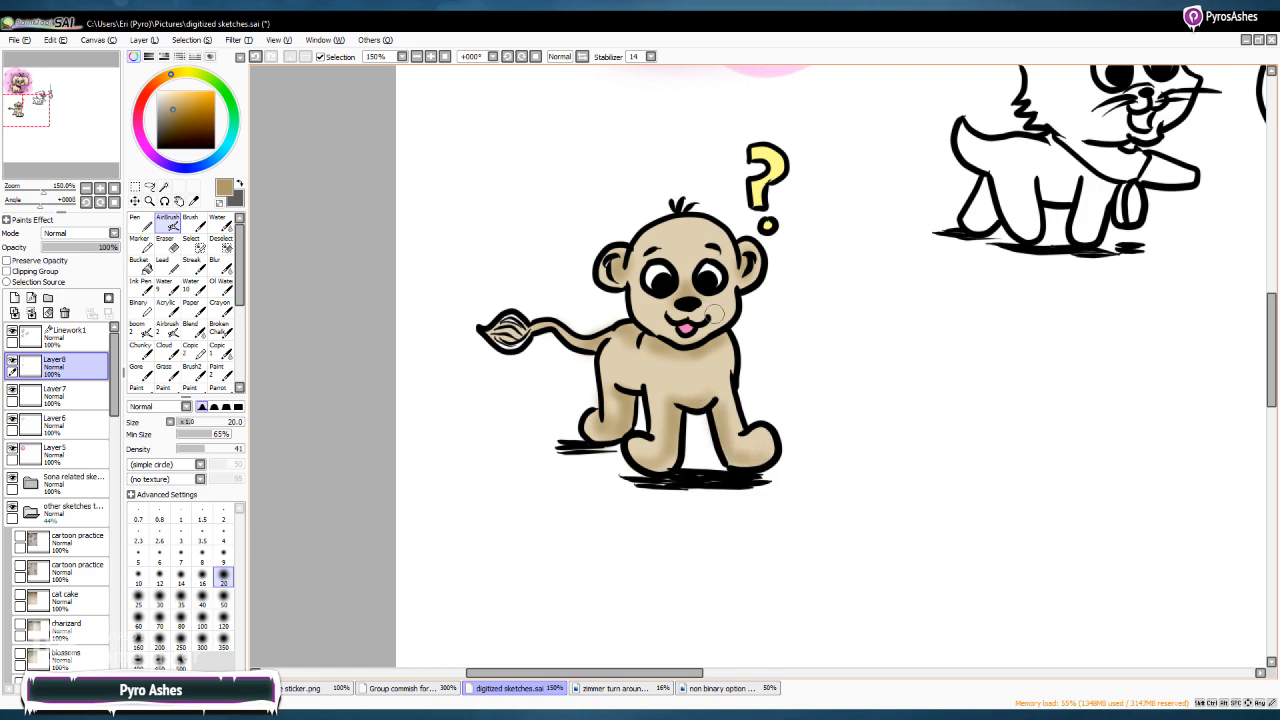
Color the cub's tail tuft with golden yellow and darker orange strands using the size 9 pen
{"action": "left_click", "coordinate": [198, 92]}
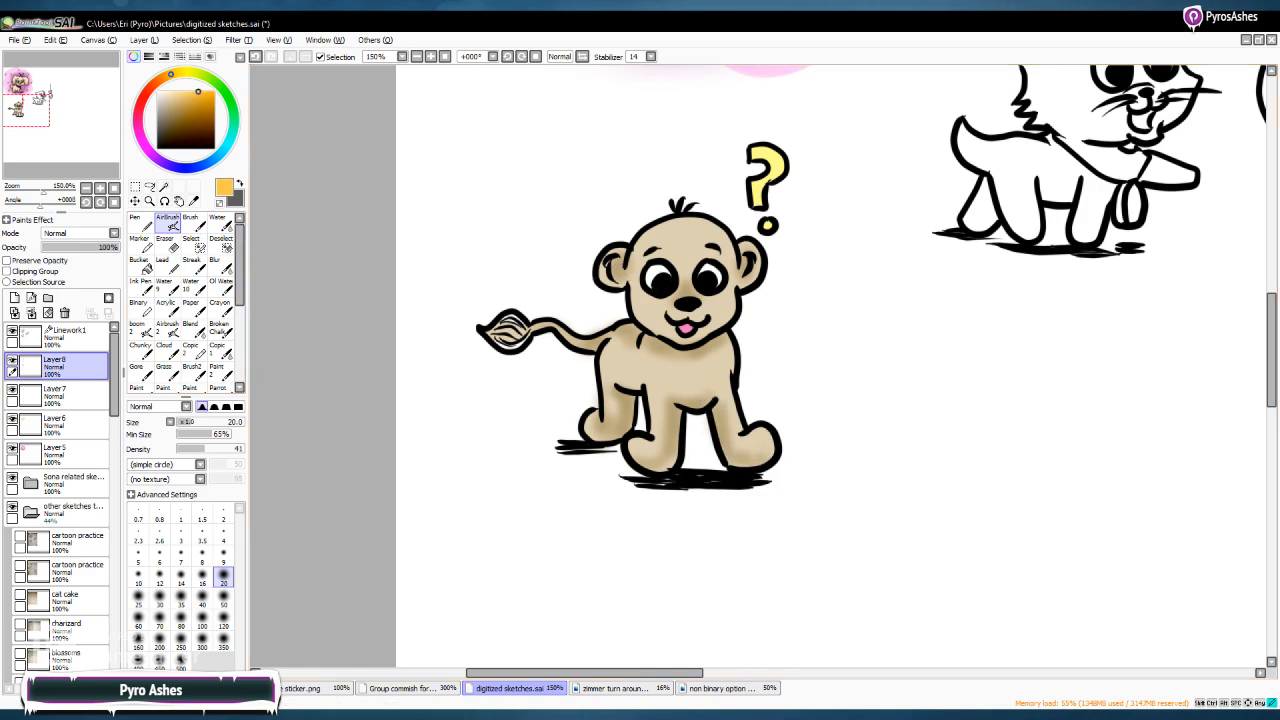
{"action": "left_click", "coordinate": [141, 222]}
{"action": "left_click", "coordinate": [223, 553]}
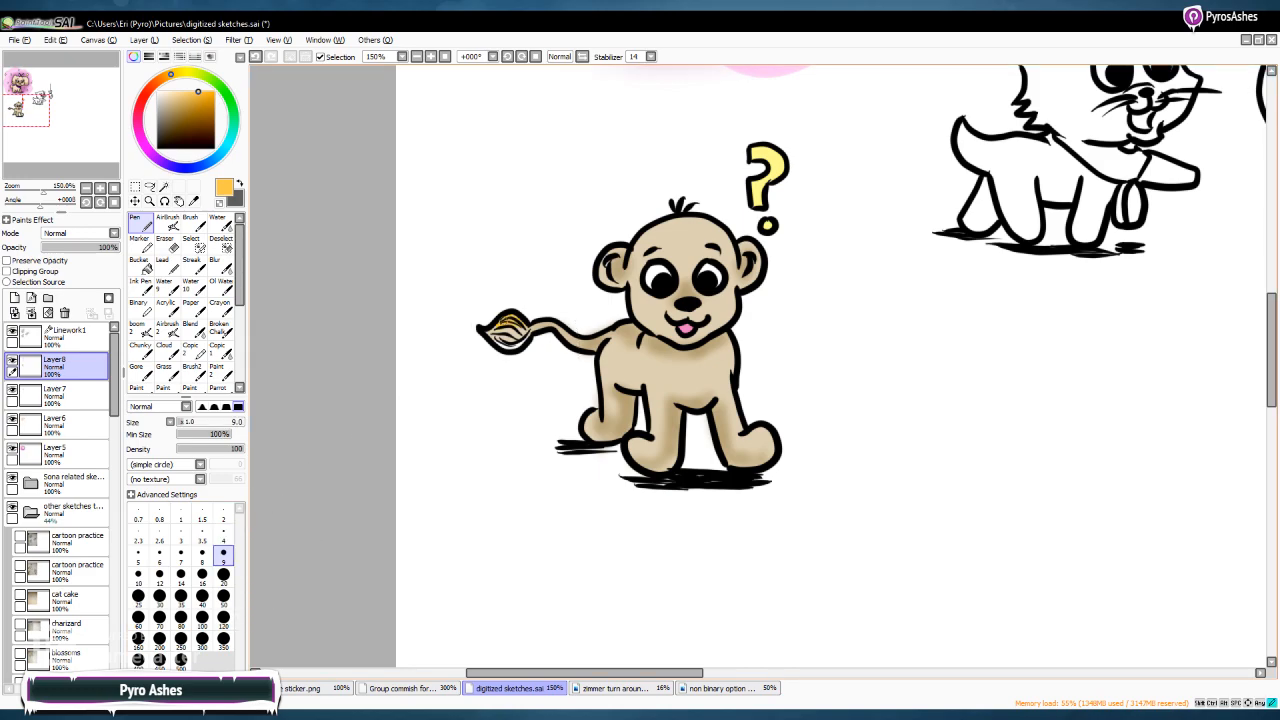
{"action": "left_click_drag", "start_coordinate": [490, 344], "coordinate": [528, 327]}
{"action": "left_click", "coordinate": [199, 106]}
{"action": "left_click_drag", "start_coordinate": [486, 334], "coordinate": [522, 338]}
Add darker tan pen shading at size 9 along the cub's tail, belly and legs, using a color sampled from its body
{"action": "left_click", "coordinate": [650, 380], "text": "alt"}
{"action": "left_click", "coordinate": [708, 353], "text": "alt"}
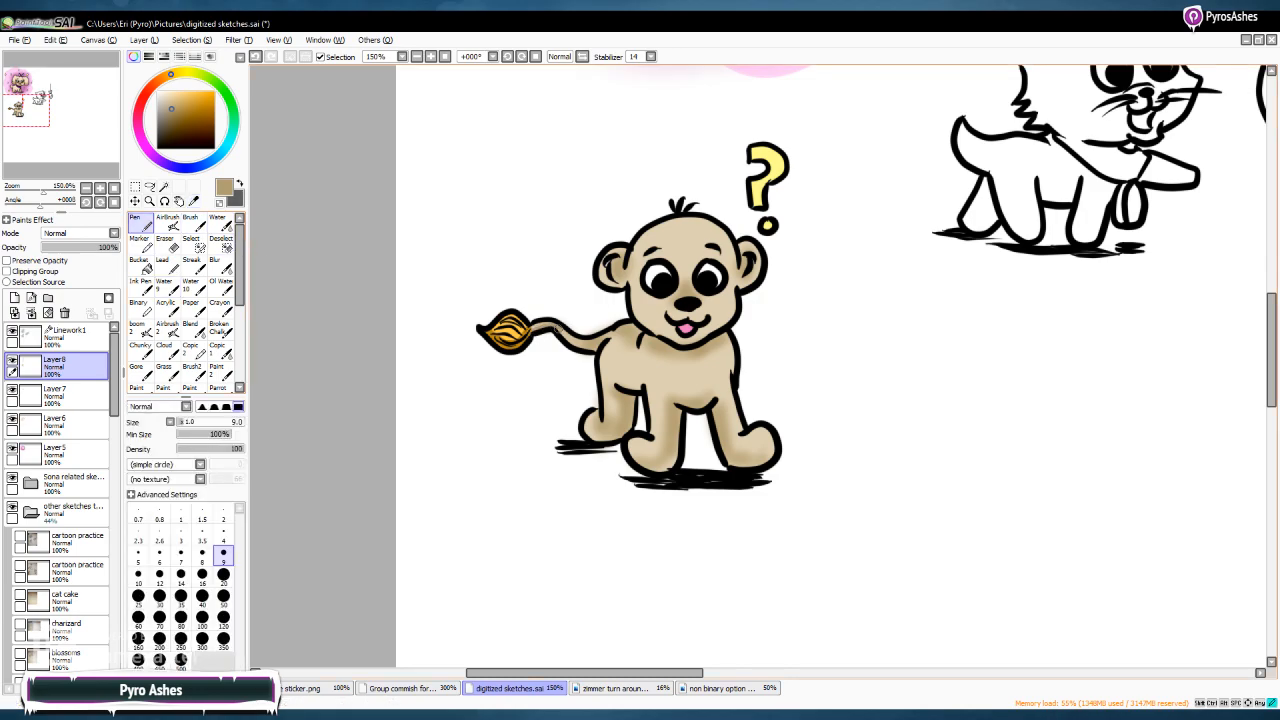
{"action": "left_click_drag", "start_coordinate": [568, 343], "coordinate": [614, 330]}
{"action": "mouse_move", "coordinate": [614, 389]}
{"action": "left_mouse_down"}
{"action": "mouse_move", "coordinate": [622, 432]}
{"action": "mouse_move", "coordinate": [631, 383]}
{"action": "mouse_move", "coordinate": [613, 382]}
{"action": "mouse_move", "coordinate": [643, 381]}
{"action": "mouse_move", "coordinate": [650, 427]}
{"action": "mouse_move", "coordinate": [682, 416]}
{"action": "mouse_move", "coordinate": [677, 402]}
{"action": "mouse_move", "coordinate": [707, 402]}
{"action": "mouse_move", "coordinate": [680, 411]}
{"action": "mouse_move", "coordinate": [678, 471]}
{"action": "mouse_move", "coordinate": [715, 397]}
{"action": "mouse_move", "coordinate": [720, 446]}
{"action": "mouse_move", "coordinate": [752, 457]}
{"action": "left_mouse_up"}
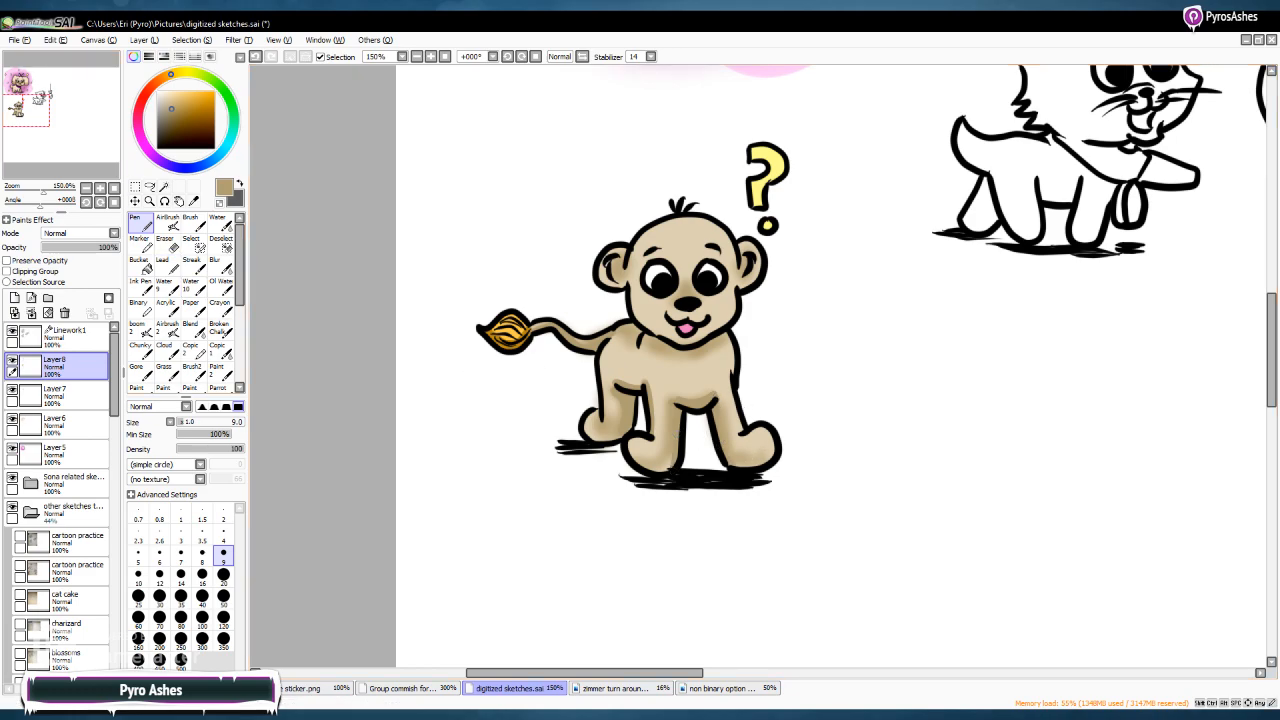
Paint a large light orange circle behind the lion cub on Layer5 with the size 50 pen
{"action": "left_click", "coordinate": [231, 104]}
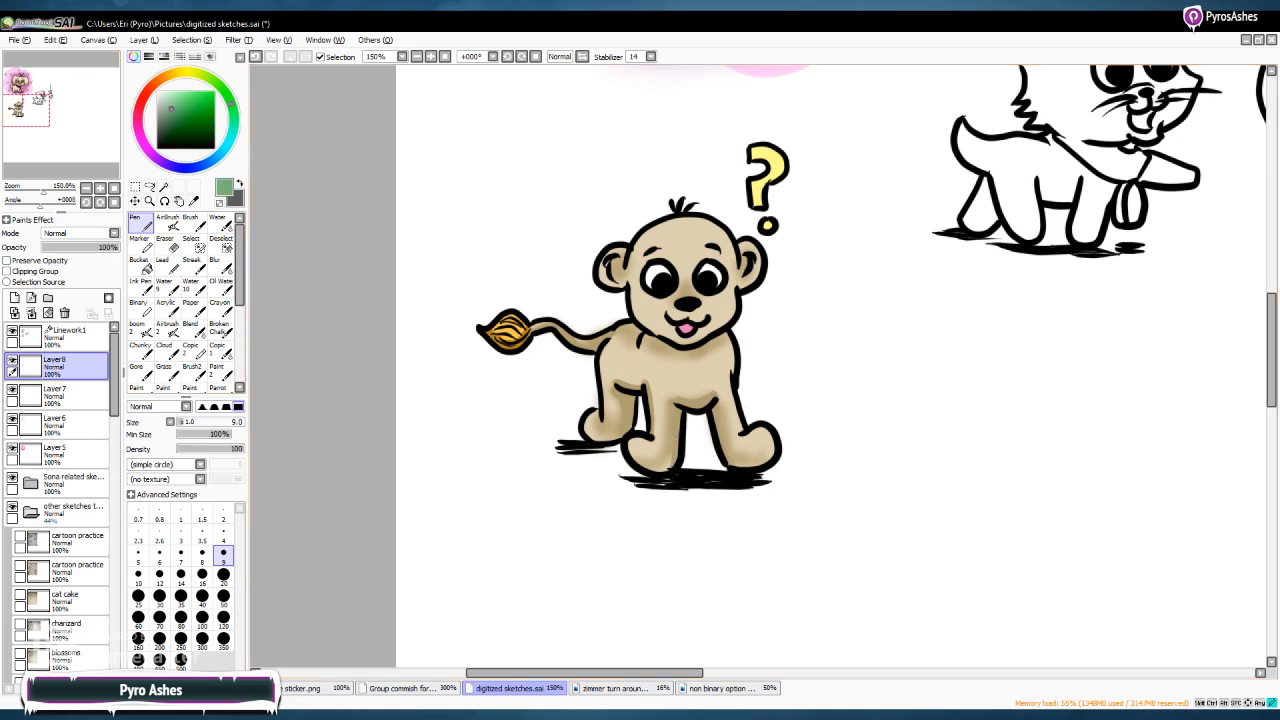
{"action": "left_click", "coordinate": [175, 132]}
{"action": "left_click", "coordinate": [167, 120]}
{"action": "left_click", "coordinate": [170, 74]}
{"action": "mouse_move", "coordinate": [171, 107]}
{"action": "left_mouse_down"}
{"action": "mouse_move", "coordinate": [200, 111]}
{"action": "mouse_move", "coordinate": [189, 97]}
{"action": "left_mouse_up"}
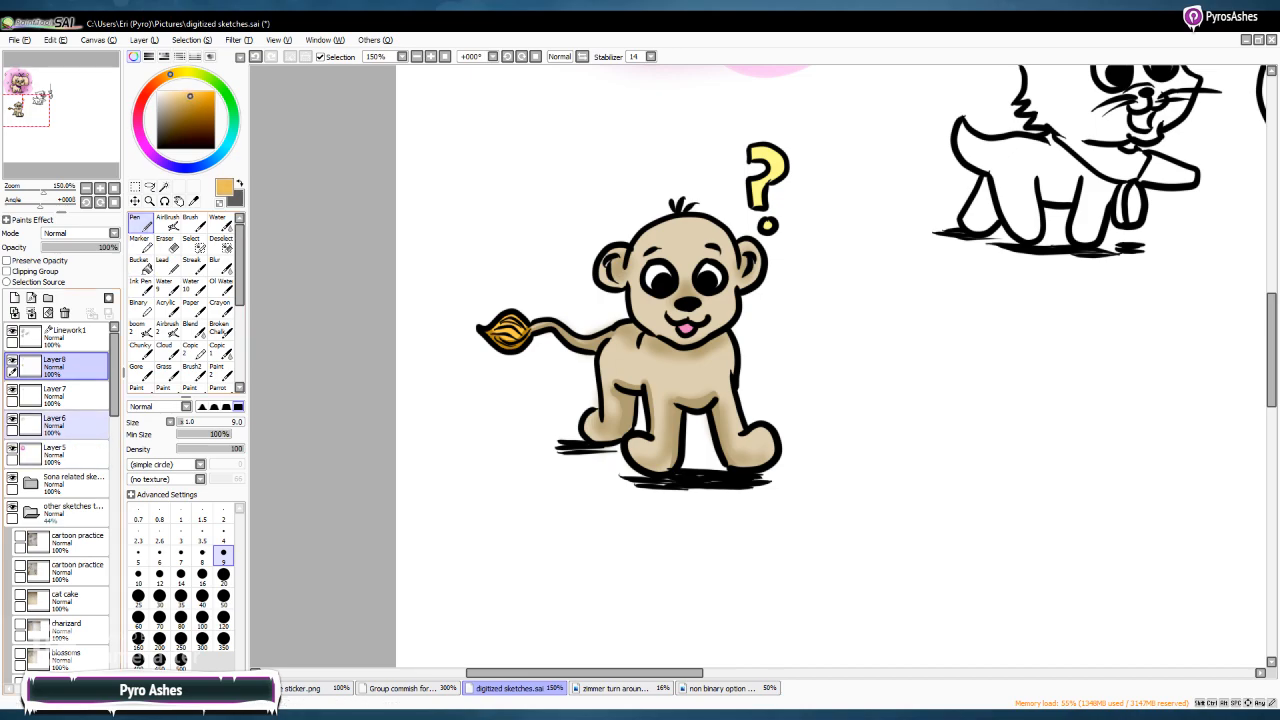
{"action": "left_click", "coordinate": [72, 454]}
{"action": "left_click", "coordinate": [223, 638]}
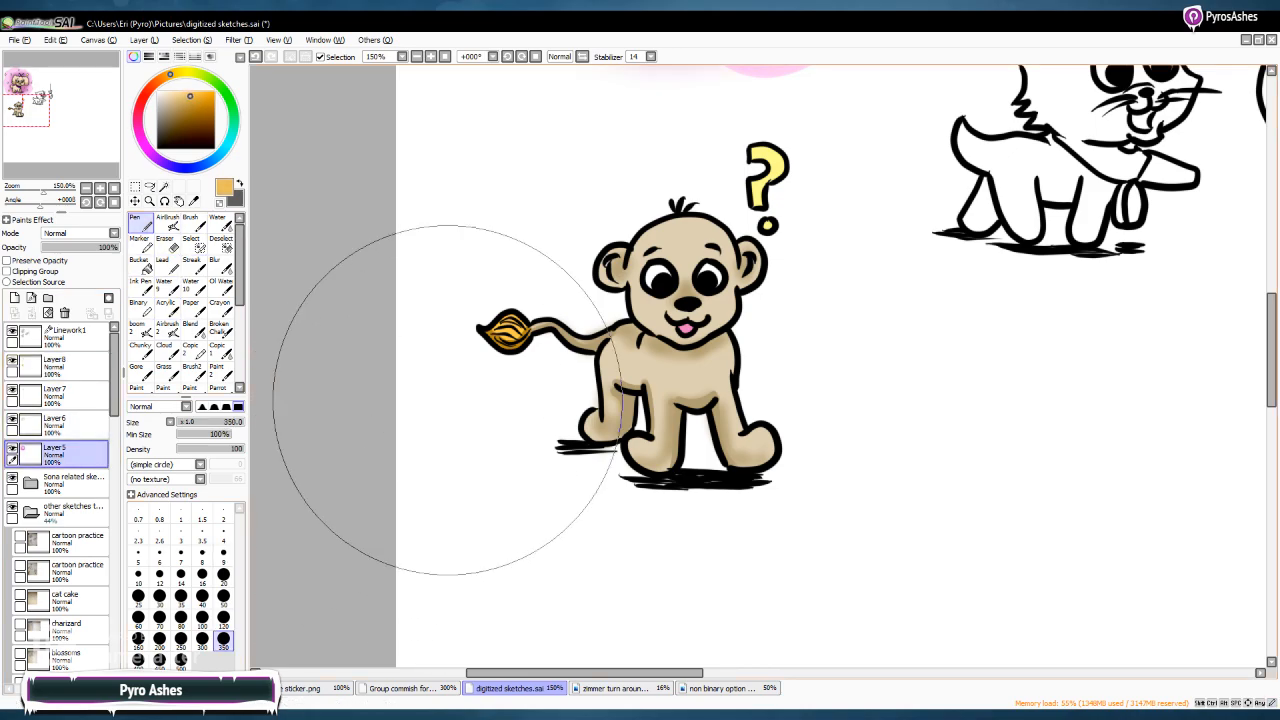
{"action": "left_click", "coordinate": [223, 596]}
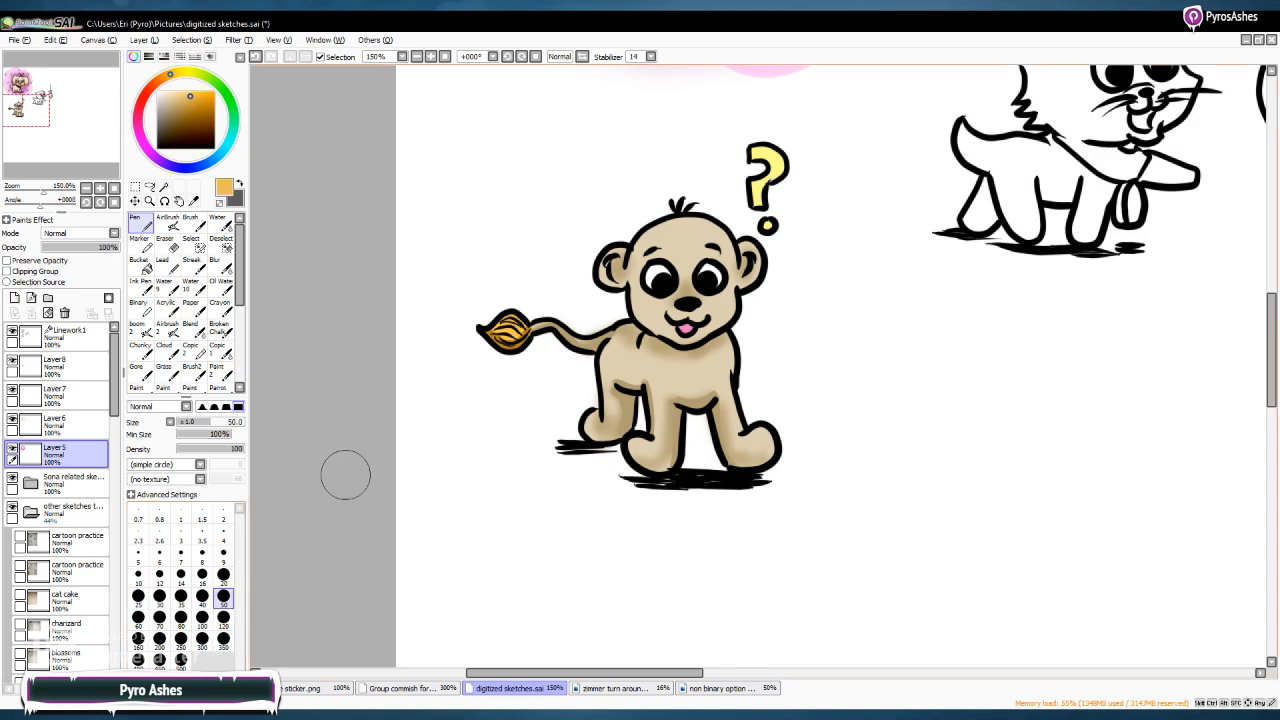
{"action": "mouse_move", "coordinate": [511, 412]}
{"action": "left_mouse_down"}
{"action": "mouse_move", "coordinate": [493, 352]}
{"action": "mouse_move", "coordinate": [518, 243]}
{"action": "mouse_move", "coordinate": [655, 157]}
{"action": "mouse_move", "coordinate": [745, 175]}
{"action": "mouse_move", "coordinate": [785, 355]}
{"action": "mouse_move", "coordinate": [660, 458]}
{"action": "mouse_move", "coordinate": [528, 413]}
{"action": "mouse_move", "coordinate": [663, 163]}
{"action": "mouse_move", "coordinate": [645, 177]}
{"action": "mouse_move", "coordinate": [657, 138]}
{"action": "mouse_move", "coordinate": [805, 185]}
{"action": "mouse_move", "coordinate": [854, 300]}
{"action": "mouse_move", "coordinate": [822, 416]}
{"action": "mouse_move", "coordinate": [698, 482]}
{"action": "mouse_move", "coordinate": [828, 392]}
{"action": "mouse_move", "coordinate": [800, 218]}
{"action": "mouse_move", "coordinate": [618, 155]}
{"action": "mouse_move", "coordinate": [526, 287]}
{"action": "mouse_move", "coordinate": [524, 265]}
{"action": "mouse_move", "coordinate": [680, 150]}
{"action": "mouse_move", "coordinate": [624, 143]}
{"action": "mouse_move", "coordinate": [494, 289]}
{"action": "mouse_move", "coordinate": [553, 429]}
{"action": "mouse_move", "coordinate": [606, 450]}
{"action": "mouse_move", "coordinate": [505, 405]}
{"action": "mouse_move", "coordinate": [693, 455]}
{"action": "mouse_move", "coordinate": [795, 342]}
{"action": "mouse_move", "coordinate": [630, 472]}
{"action": "mouse_move", "coordinate": [765, 442]}
{"action": "mouse_move", "coordinate": [609, 466]}
{"action": "mouse_move", "coordinate": [593, 218]}
{"action": "mouse_move", "coordinate": [567, 418]}
{"action": "mouse_move", "coordinate": [598, 285]}
{"action": "mouse_move", "coordinate": [687, 458]}
{"action": "mouse_move", "coordinate": [765, 388]}
{"action": "mouse_move", "coordinate": [767, 344]}
{"action": "mouse_move", "coordinate": [717, 372]}
{"action": "mouse_move", "coordinate": [773, 288]}
{"action": "mouse_move", "coordinate": [760, 222]}
{"action": "mouse_move", "coordinate": [614, 196]}
{"action": "mouse_move", "coordinate": [700, 184]}
{"action": "mouse_move", "coordinate": [607, 202]}
{"action": "left_mouse_up"}
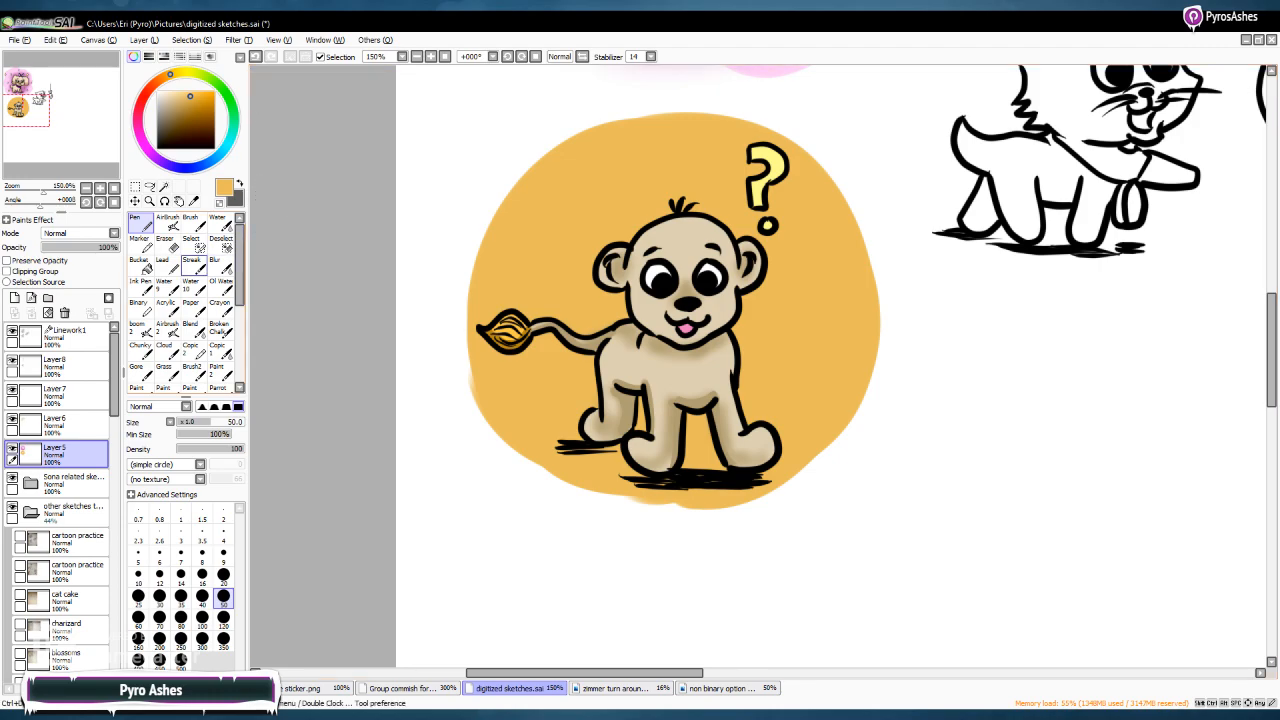
Paint a dark orange ground beneath the cub and a yellow inner circle behind it on Layer5 with the size 50 pen
{"action": "left_click", "coordinate": [205, 102]}
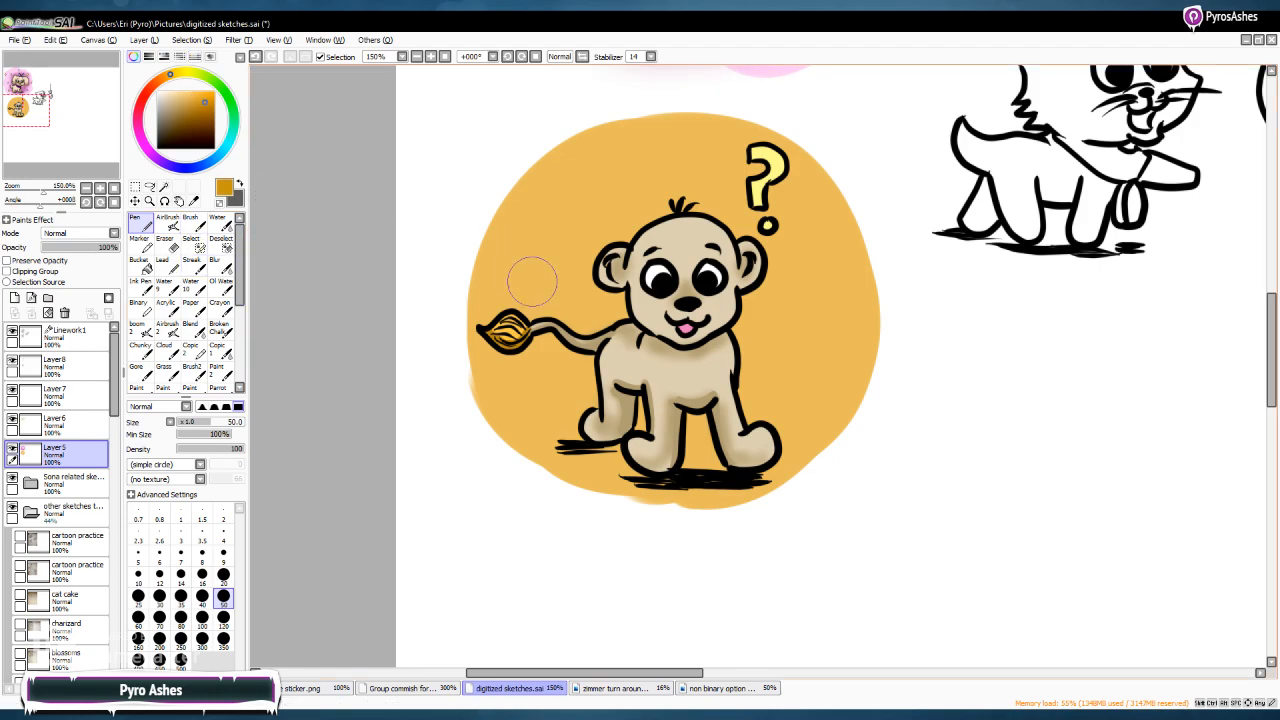
{"action": "mouse_move", "coordinate": [555, 442]}
{"action": "left_mouse_down"}
{"action": "mouse_move", "coordinate": [779, 457]}
{"action": "mouse_move", "coordinate": [588, 464]}
{"action": "mouse_move", "coordinate": [709, 483]}
{"action": "mouse_move", "coordinate": [783, 456]}
{"action": "mouse_move", "coordinate": [590, 466]}
{"action": "mouse_move", "coordinate": [626, 484]}
{"action": "mouse_move", "coordinate": [769, 478]}
{"action": "mouse_move", "coordinate": [804, 455]}
{"action": "mouse_move", "coordinate": [543, 455]}
{"action": "left_mouse_up"}
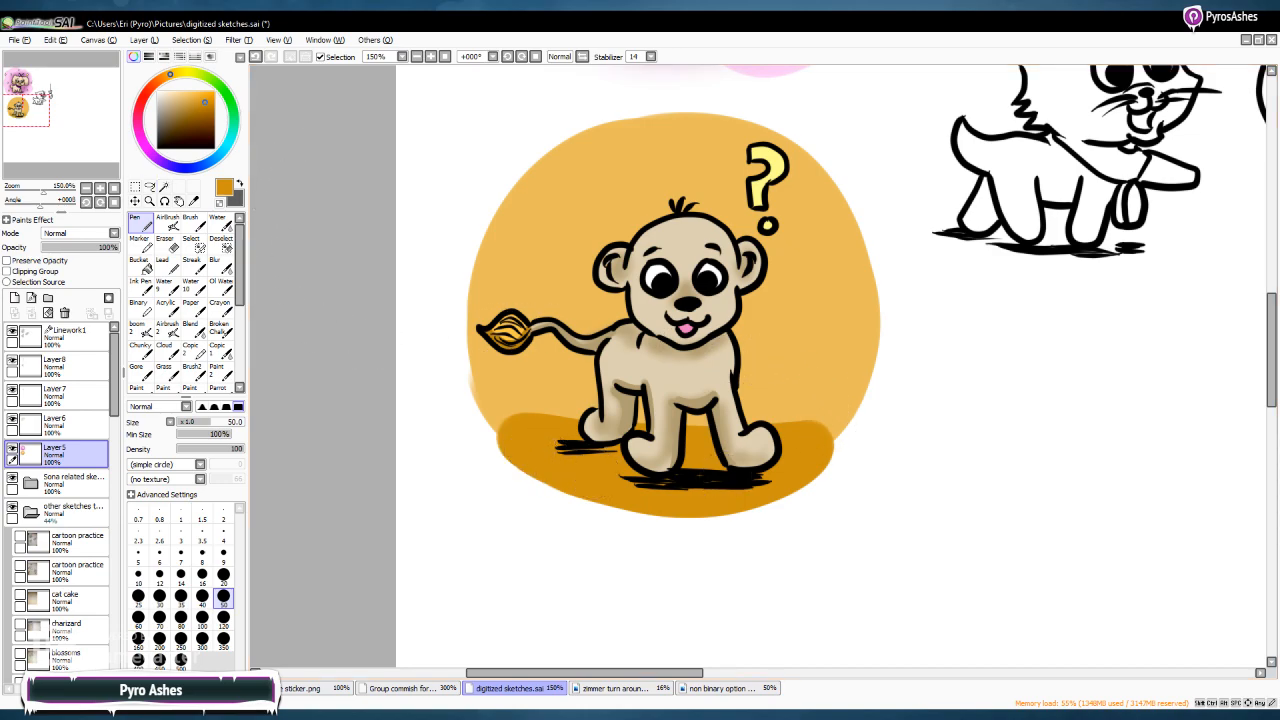
{"action": "left_click", "coordinate": [178, 73]}
{"action": "left_click", "coordinate": [194, 96]}
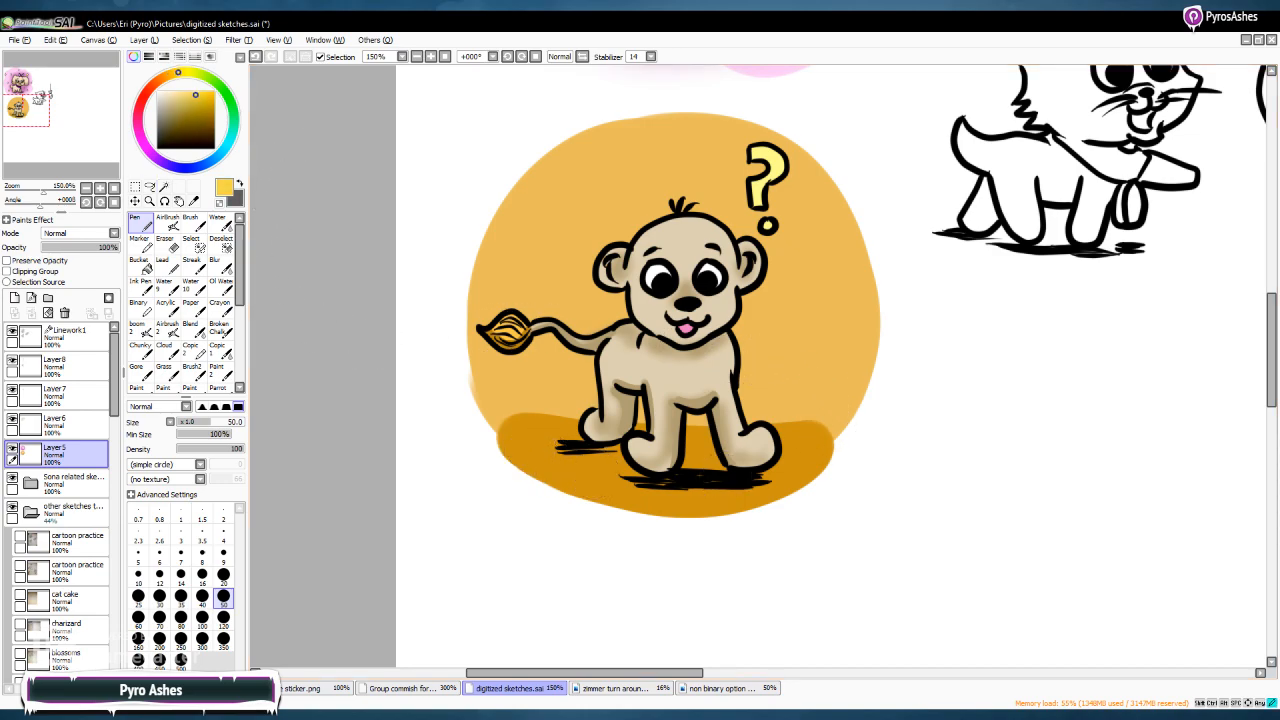
{"action": "mouse_move", "coordinate": [575, 395]}
{"action": "left_mouse_down"}
{"action": "mouse_move", "coordinate": [553, 290]}
{"action": "mouse_move", "coordinate": [667, 172]}
{"action": "mouse_move", "coordinate": [722, 181]}
{"action": "mouse_move", "coordinate": [769, 232]}
{"action": "mouse_move", "coordinate": [777, 298]}
{"action": "mouse_move", "coordinate": [732, 382]}
{"action": "mouse_move", "coordinate": [750, 385]}
{"action": "mouse_move", "coordinate": [737, 406]}
{"action": "mouse_move", "coordinate": [762, 395]}
{"action": "mouse_move", "coordinate": [788, 336]}
{"action": "mouse_move", "coordinate": [766, 222]}
{"action": "mouse_move", "coordinate": [676, 175]}
{"action": "mouse_move", "coordinate": [777, 207]}
{"action": "mouse_move", "coordinate": [805, 269]}
{"action": "mouse_move", "coordinate": [742, 414]}
{"action": "mouse_move", "coordinate": [677, 414]}
{"action": "mouse_move", "coordinate": [609, 378]}
{"action": "mouse_move", "coordinate": [604, 232]}
{"action": "mouse_move", "coordinate": [630, 211]}
{"action": "mouse_move", "coordinate": [613, 338]}
{"action": "mouse_move", "coordinate": [613, 305]}
{"action": "mouse_move", "coordinate": [698, 185]}
{"action": "mouse_move", "coordinate": [737, 215]}
{"action": "mouse_move", "coordinate": [765, 272]}
{"action": "mouse_move", "coordinate": [755, 315]}
{"action": "mouse_move", "coordinate": [703, 380]}
{"action": "mouse_move", "coordinate": [663, 397]}
{"action": "mouse_move", "coordinate": [581, 393]}
{"action": "mouse_move", "coordinate": [549, 347]}
{"action": "mouse_move", "coordinate": [571, 205]}
{"action": "mouse_move", "coordinate": [738, 155]}
{"action": "mouse_move", "coordinate": [605, 180]}
{"action": "mouse_move", "coordinate": [713, 158]}
{"action": "left_mouse_up"}
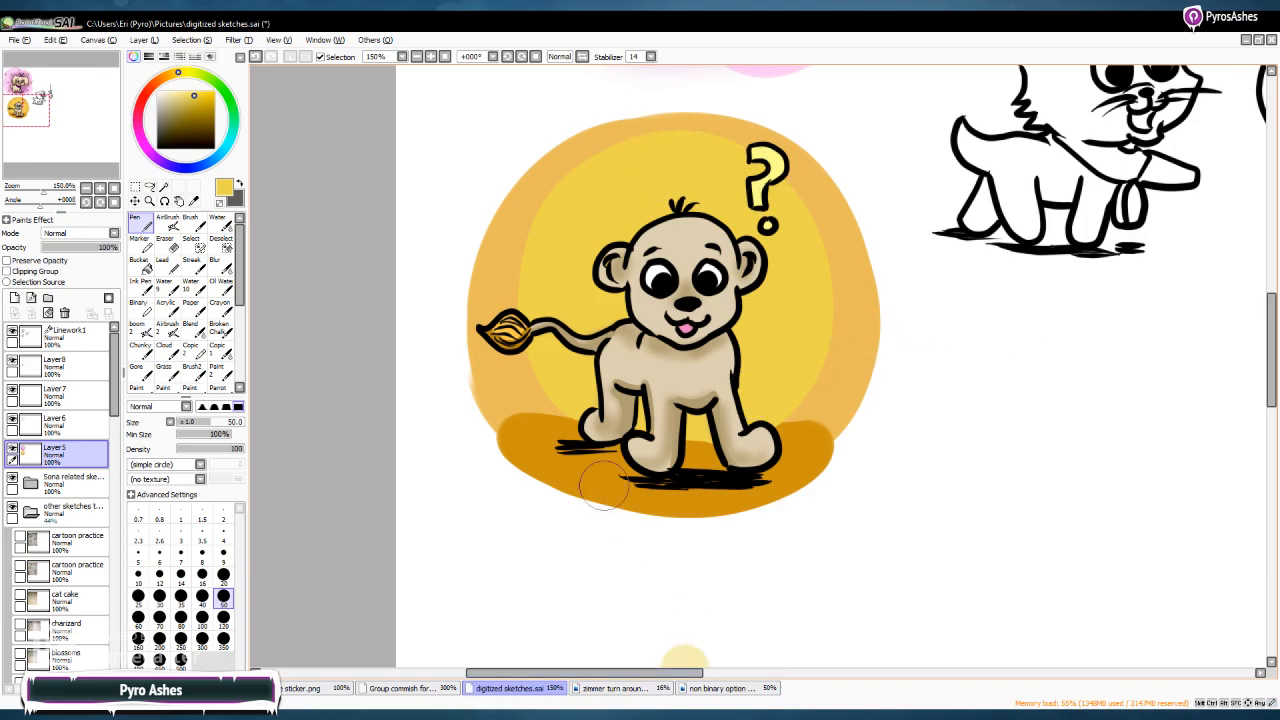
Paint brown markings on the cat's ears, around one eye and on the lower legs and raised paw on Layer5 with the size 9 pen
{"action": "scroll", "coordinate": [709, 568], "scroll_direction": "down", "scroll_amount": 1}
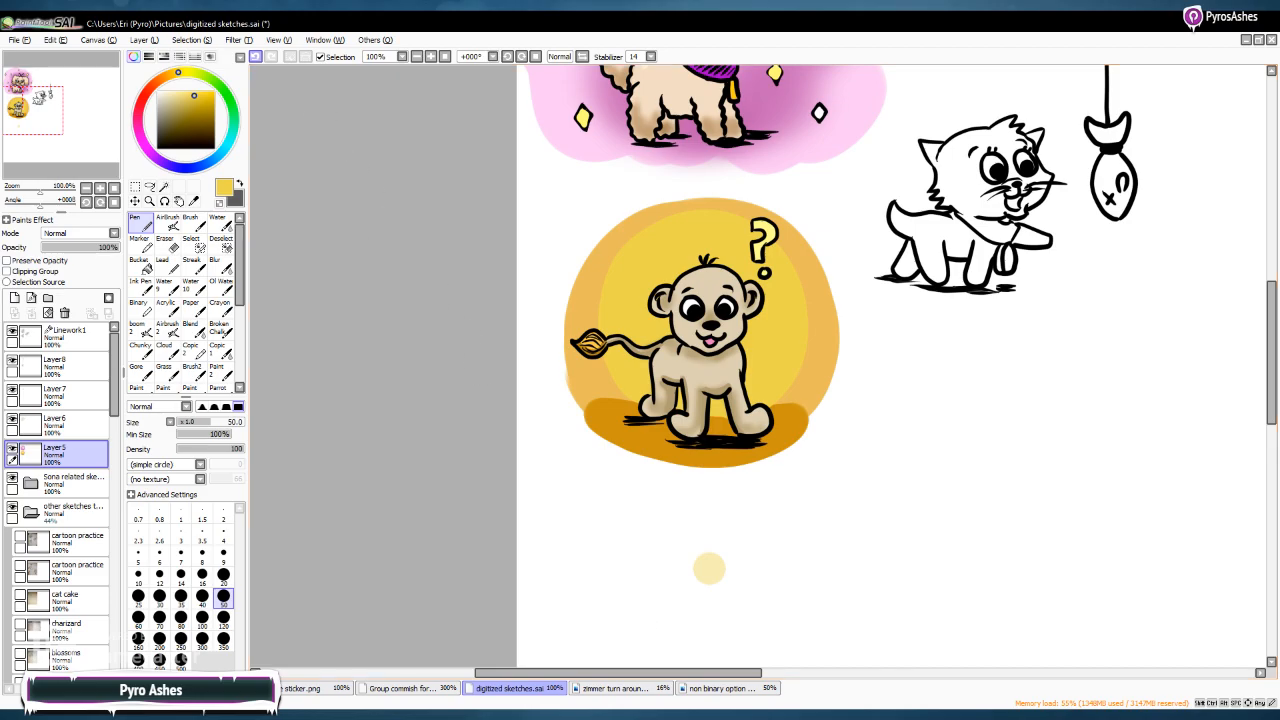
{"action": "left_click_drag", "start_coordinate": [617, 672], "coordinate": [731, 672]}
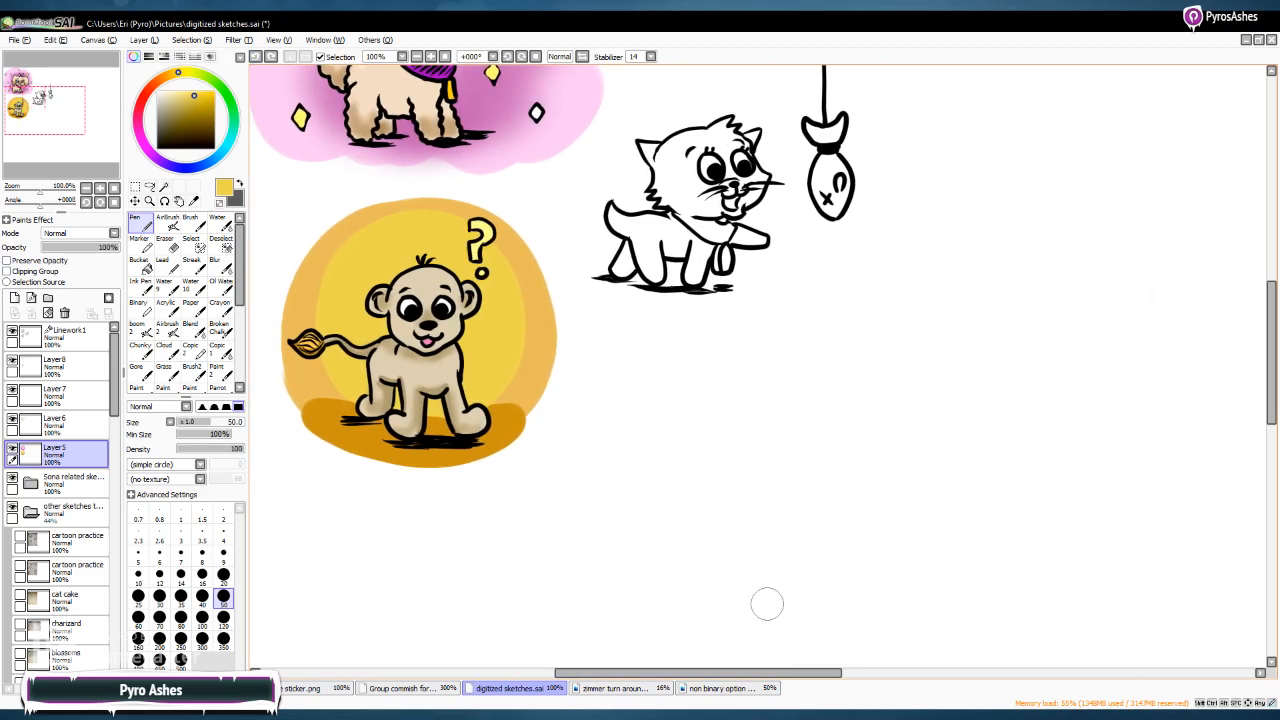
{"action": "left_click", "coordinate": [431, 56]}
{"action": "left_click_drag", "start_coordinate": [1270, 350], "coordinate": [1270, 270]}
{"action": "scroll", "coordinate": [1180, 290], "scroll_direction": "down", "scroll_amount": 3}
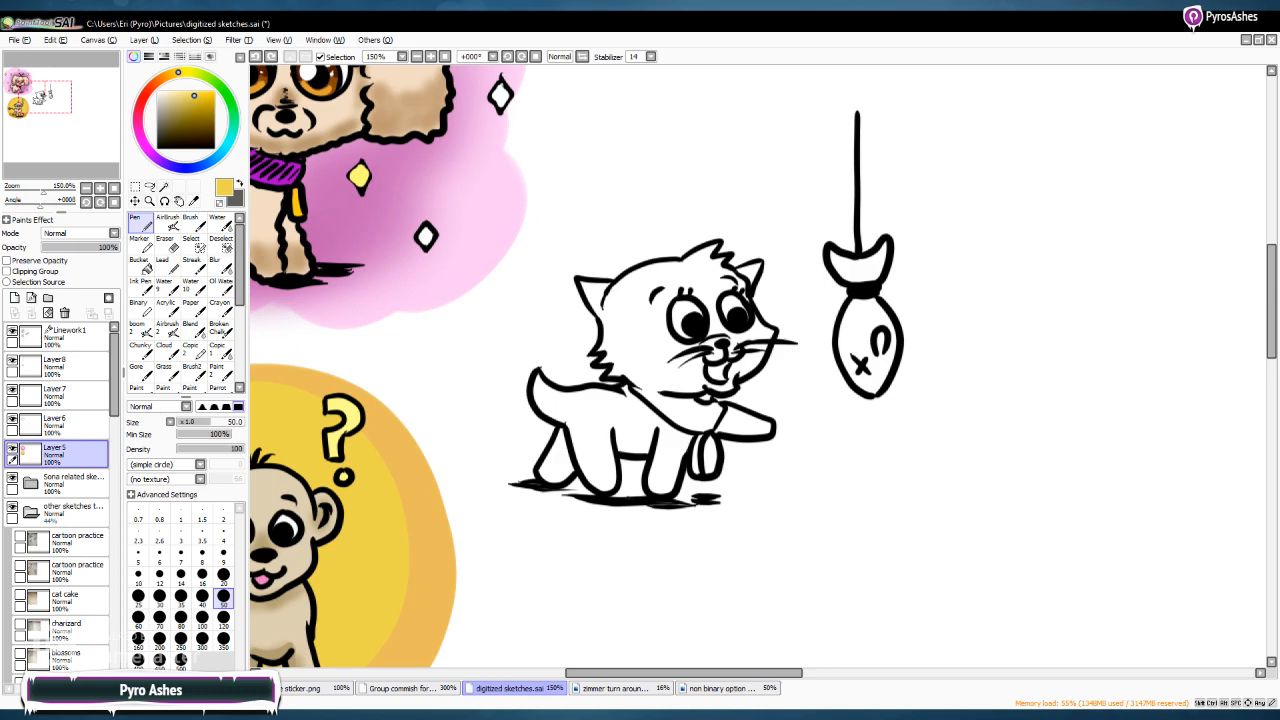
{"action": "left_click", "coordinate": [166, 76]}
{"action": "left_click", "coordinate": [201, 108]}
{"action": "left_click", "coordinate": [180, 108]}
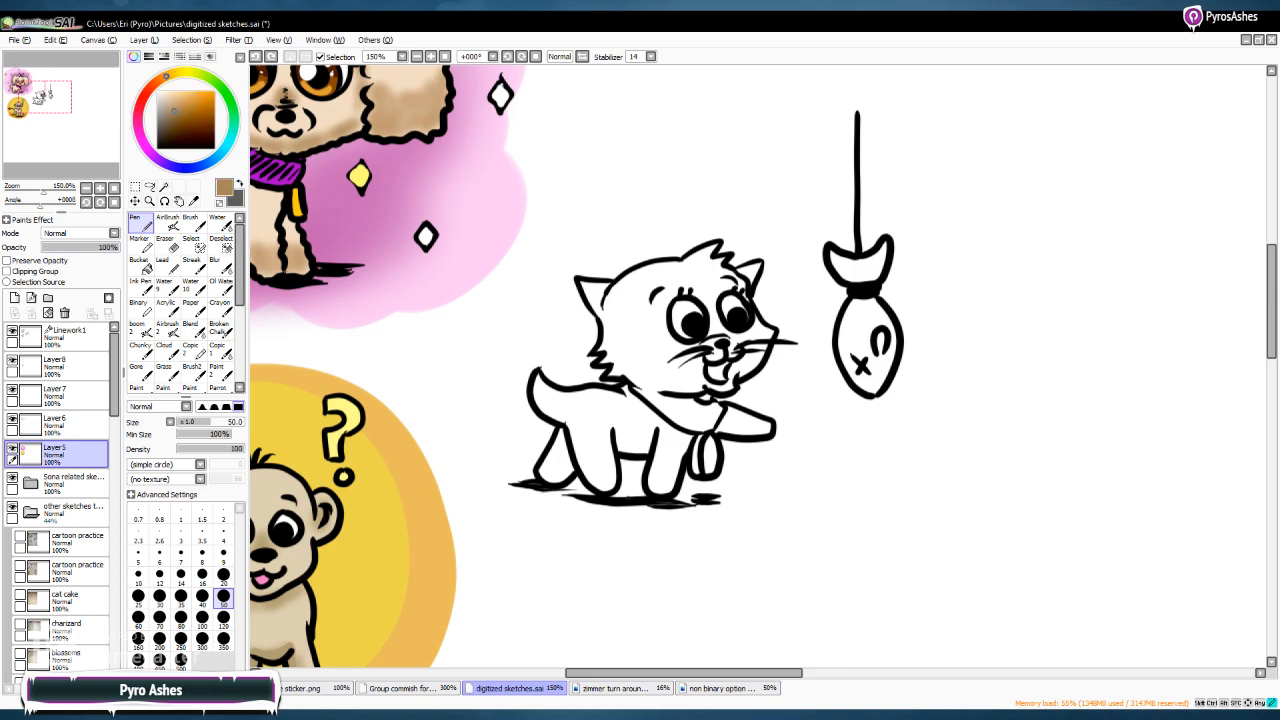
{"action": "left_click", "coordinate": [223, 553]}
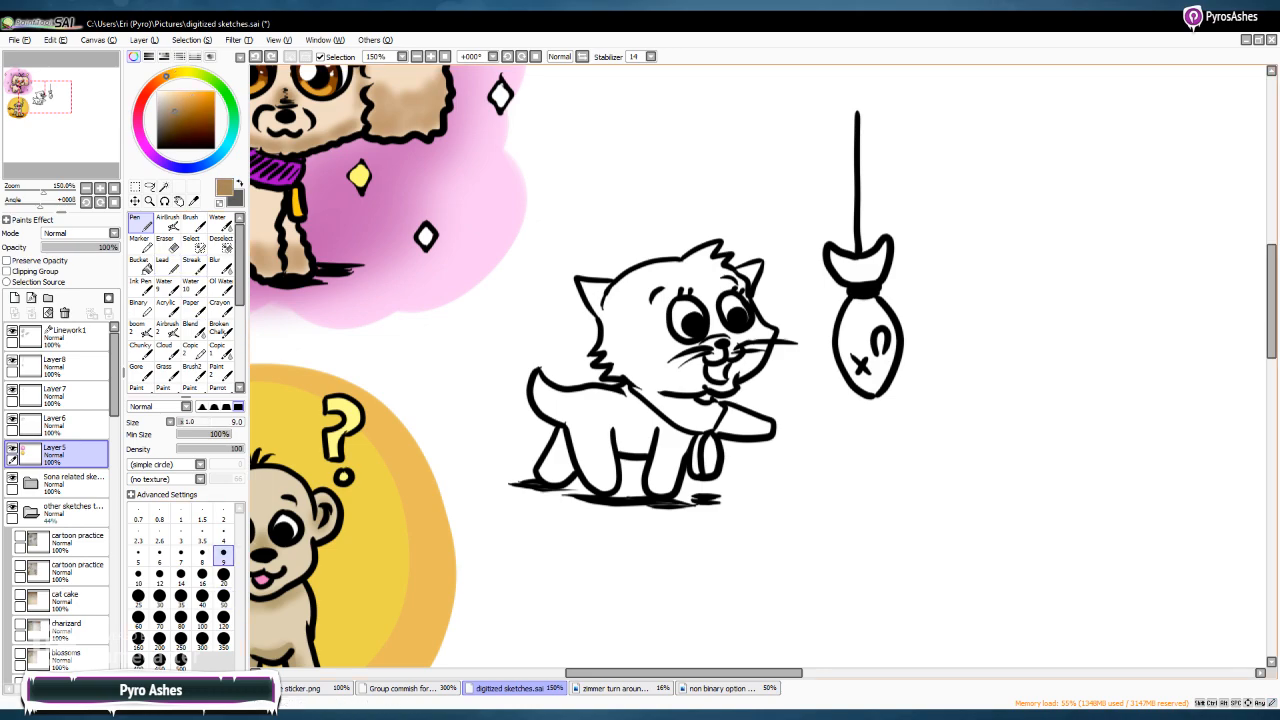
{"action": "mouse_move", "coordinate": [590, 292]}
{"action": "left_mouse_down"}
{"action": "mouse_move", "coordinate": [592, 308]}
{"action": "mouse_move", "coordinate": [600, 288]}
{"action": "mouse_move", "coordinate": [602, 308]}
{"action": "mouse_move", "coordinate": [664, 315]}
{"action": "mouse_move", "coordinate": [670, 343]}
{"action": "mouse_move", "coordinate": [695, 344]}
{"action": "mouse_move", "coordinate": [711, 325]}
{"action": "mouse_move", "coordinate": [700, 302]}
{"action": "mouse_move", "coordinate": [702, 342]}
{"action": "left_mouse_up"}
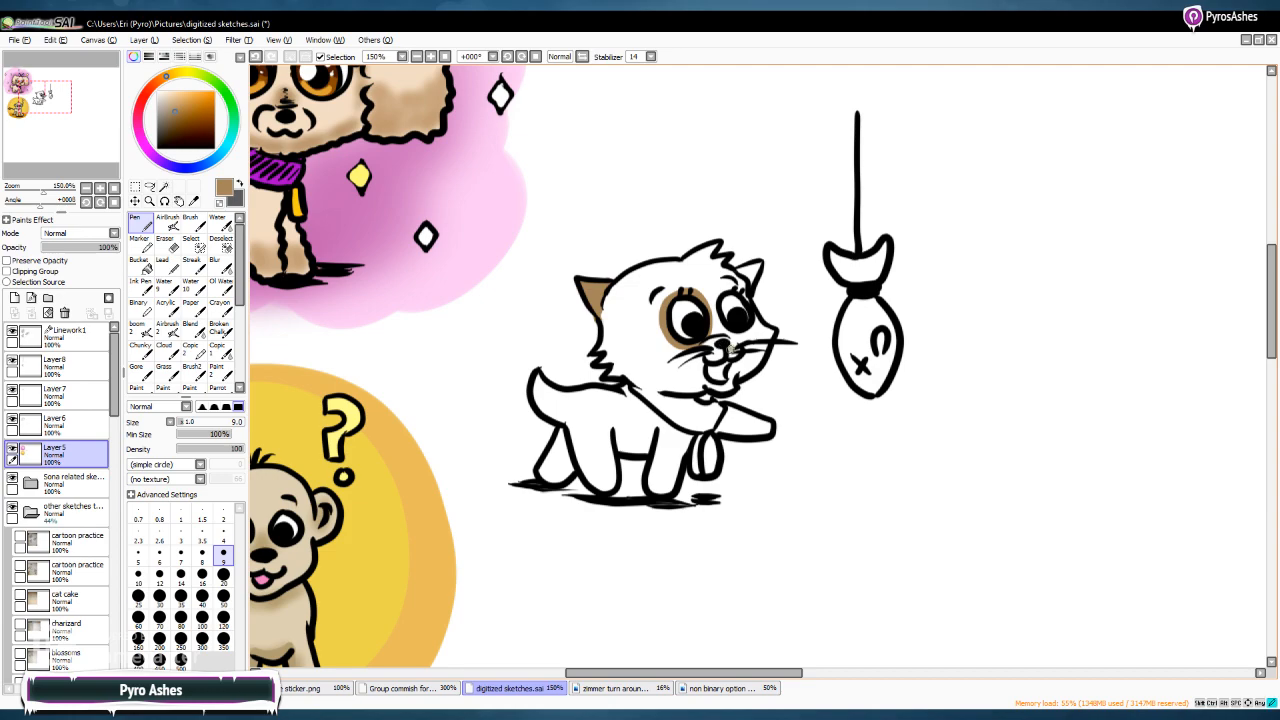
{"action": "mouse_move", "coordinate": [748, 266]}
{"action": "left_mouse_down"}
{"action": "mouse_move", "coordinate": [752, 285]}
{"action": "mouse_move", "coordinate": [757, 262]}
{"action": "left_mouse_up"}
{"action": "mouse_move", "coordinate": [738, 418]}
{"action": "left_mouse_down"}
{"action": "mouse_move", "coordinate": [742, 430]}
{"action": "mouse_move", "coordinate": [766, 426]}
{"action": "mouse_move", "coordinate": [736, 420]}
{"action": "left_mouse_up"}
{"action": "mouse_move", "coordinate": [659, 465]}
{"action": "left_mouse_down"}
{"action": "mouse_move", "coordinate": [653, 490]}
{"action": "mouse_move", "coordinate": [670, 472]}
{"action": "mouse_move", "coordinate": [652, 461]}
{"action": "mouse_move", "coordinate": [659, 484]}
{"action": "mouse_move", "coordinate": [645, 457]}
{"action": "mouse_move", "coordinate": [613, 454]}
{"action": "mouse_move", "coordinate": [590, 468]}
{"action": "mouse_move", "coordinate": [611, 460]}
{"action": "mouse_move", "coordinate": [592, 484]}
{"action": "mouse_move", "coordinate": [614, 466]}
{"action": "mouse_move", "coordinate": [548, 459]}
{"action": "mouse_move", "coordinate": [565, 470]}
{"action": "mouse_move", "coordinate": [544, 475]}
{"action": "mouse_move", "coordinate": [568, 478]}
{"action": "mouse_move", "coordinate": [552, 458]}
{"action": "mouse_move", "coordinate": [578, 464]}
{"action": "left_mouse_up"}
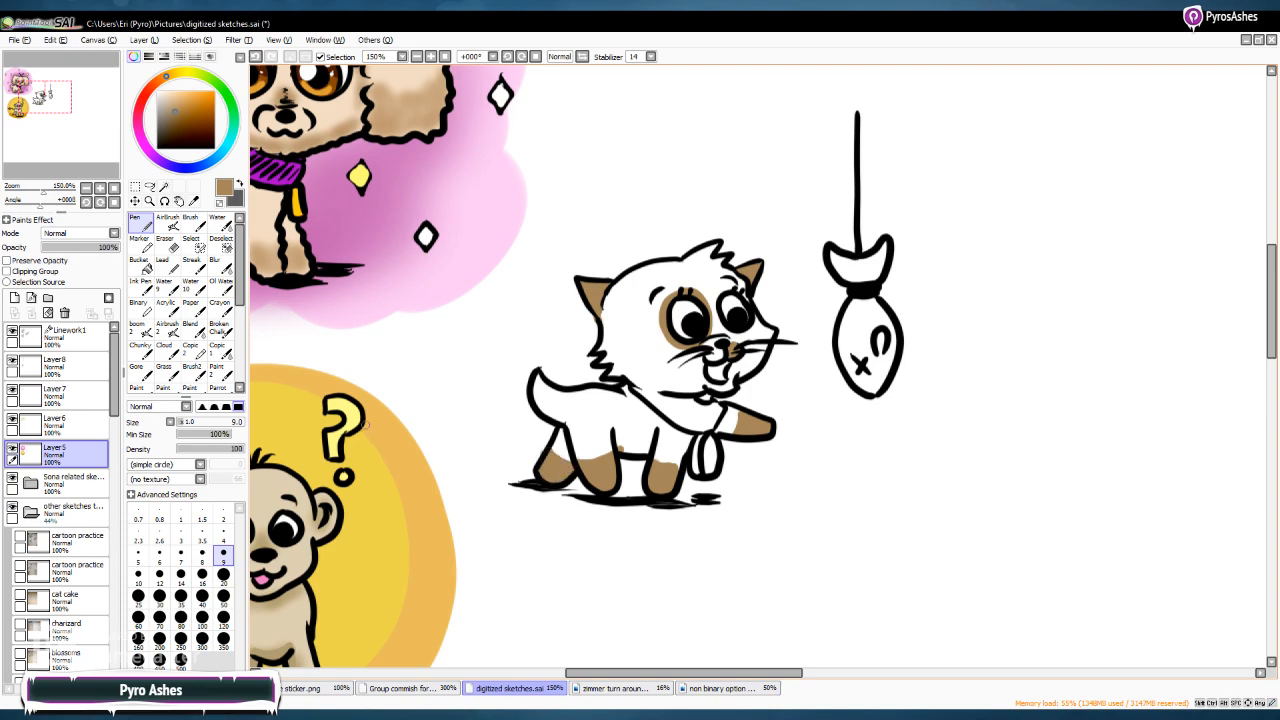
Clean up the cat's leg markings with the size 20 eraser and paint its tail tip brown with the size 9 pen
{"action": "key", "text": "e"}
{"action": "left_click_drag", "start_coordinate": [612, 447], "coordinate": [637, 463]}
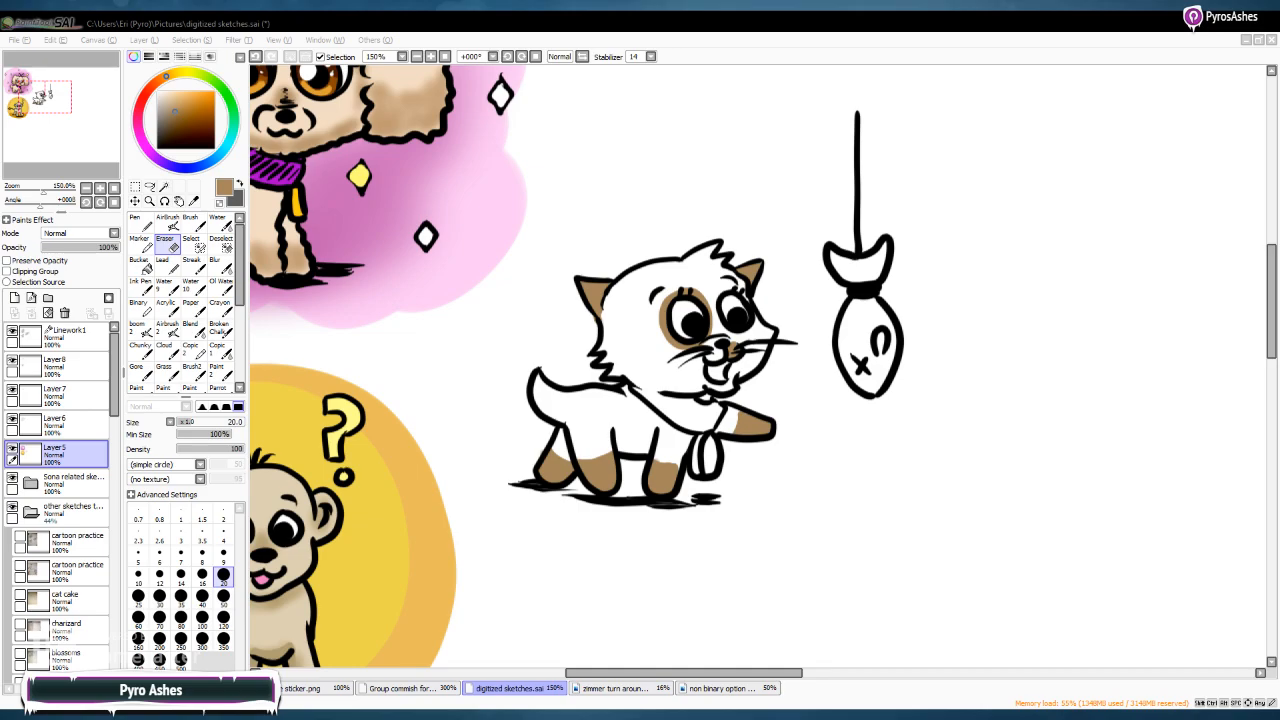
{"action": "left_click", "coordinate": [691, 648]}
{"action": "mouse_move", "coordinate": [546, 386]}
{"action": "left_mouse_down"}
{"action": "mouse_move", "coordinate": [539, 402]}
{"action": "mouse_move", "coordinate": [547, 393]}
{"action": "left_mouse_up"}
{"action": "key", "text": "ctrl+z"}
{"action": "key", "text": "n"}
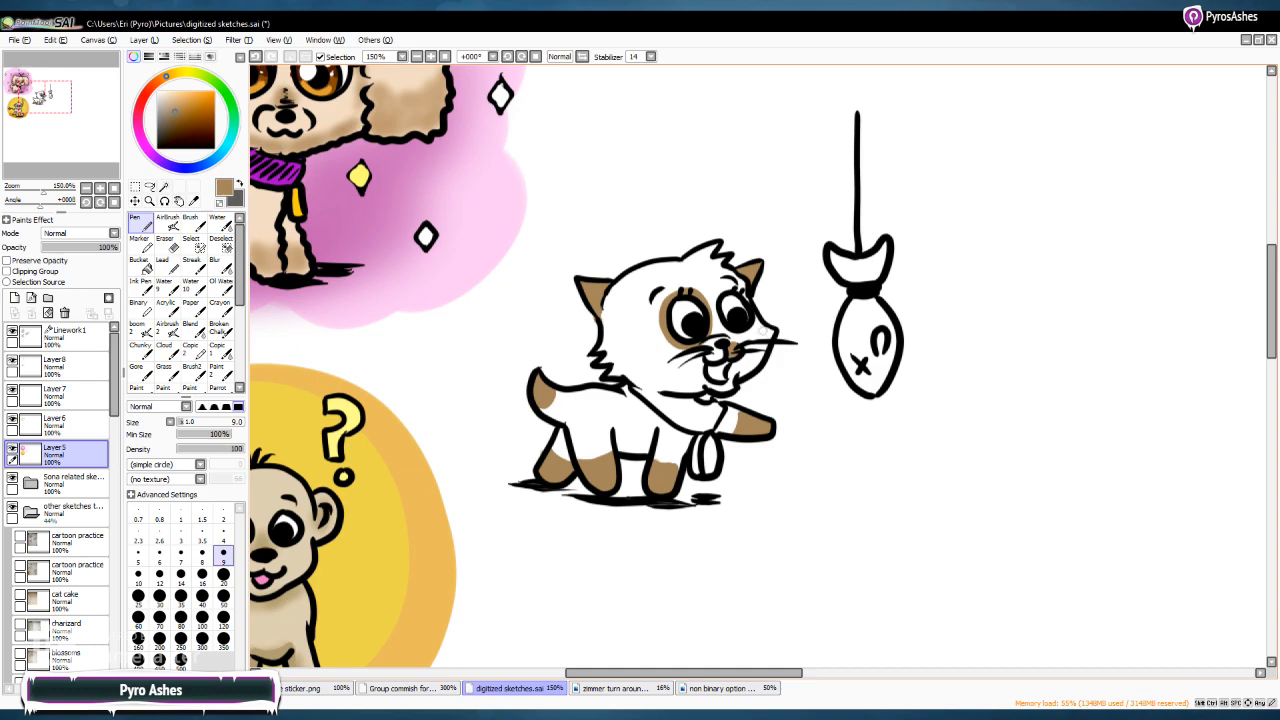
{"action": "mouse_move", "coordinate": [606, 389]}
{"action": "left_mouse_down"}
{"action": "mouse_move", "coordinate": [601, 400]}
{"action": "mouse_move", "coordinate": [655, 408]}
{"action": "mouse_move", "coordinate": [608, 391]}
{"action": "left_mouse_up"}
{"action": "key", "text": "ctrl+z"}
Paint the cat's bandana teal and its hanging tag yellow, adding a pale yellow highlight to the tag on Layer5
{"action": "left_click", "coordinate": [234, 122]}
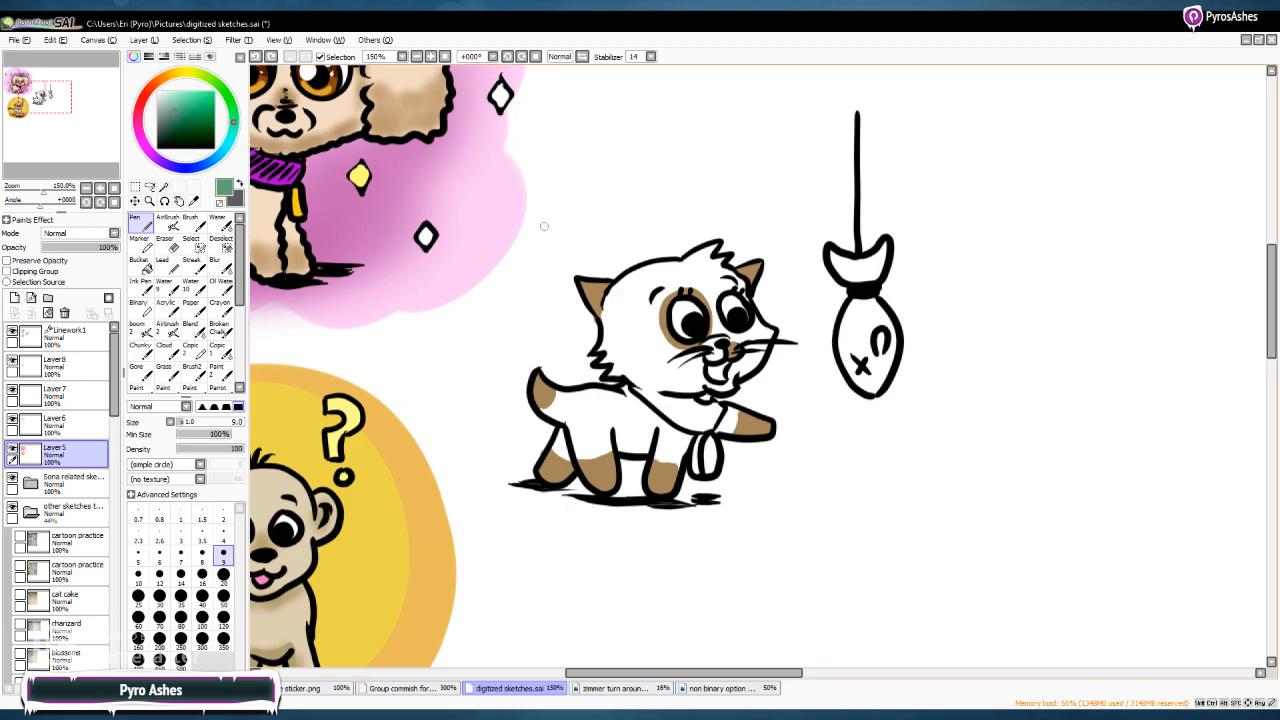
{"action": "mouse_move", "coordinate": [630, 387]}
{"action": "left_mouse_down"}
{"action": "mouse_move", "coordinate": [688, 418]}
{"action": "mouse_move", "coordinate": [718, 406]}
{"action": "mouse_move", "coordinate": [706, 428]}
{"action": "mouse_move", "coordinate": [682, 406]}
{"action": "mouse_move", "coordinate": [710, 416]}
{"action": "left_mouse_up"}
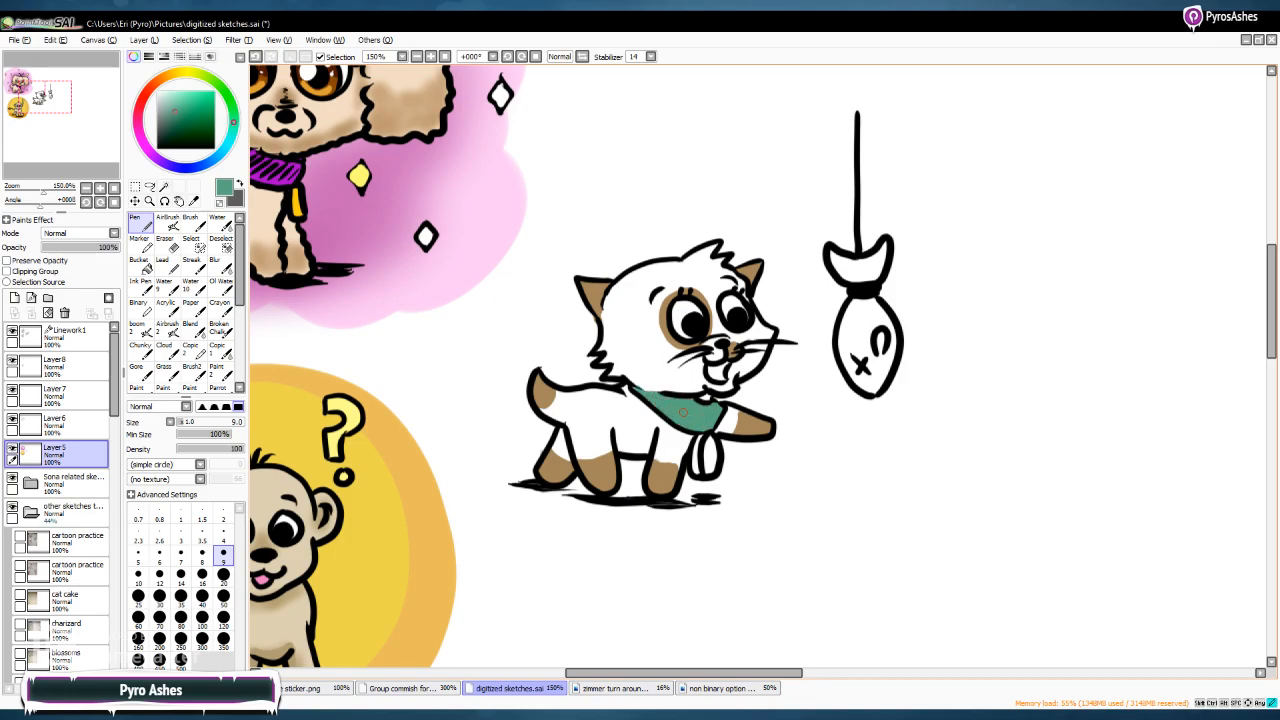
{"action": "left_click", "coordinate": [178, 73]}
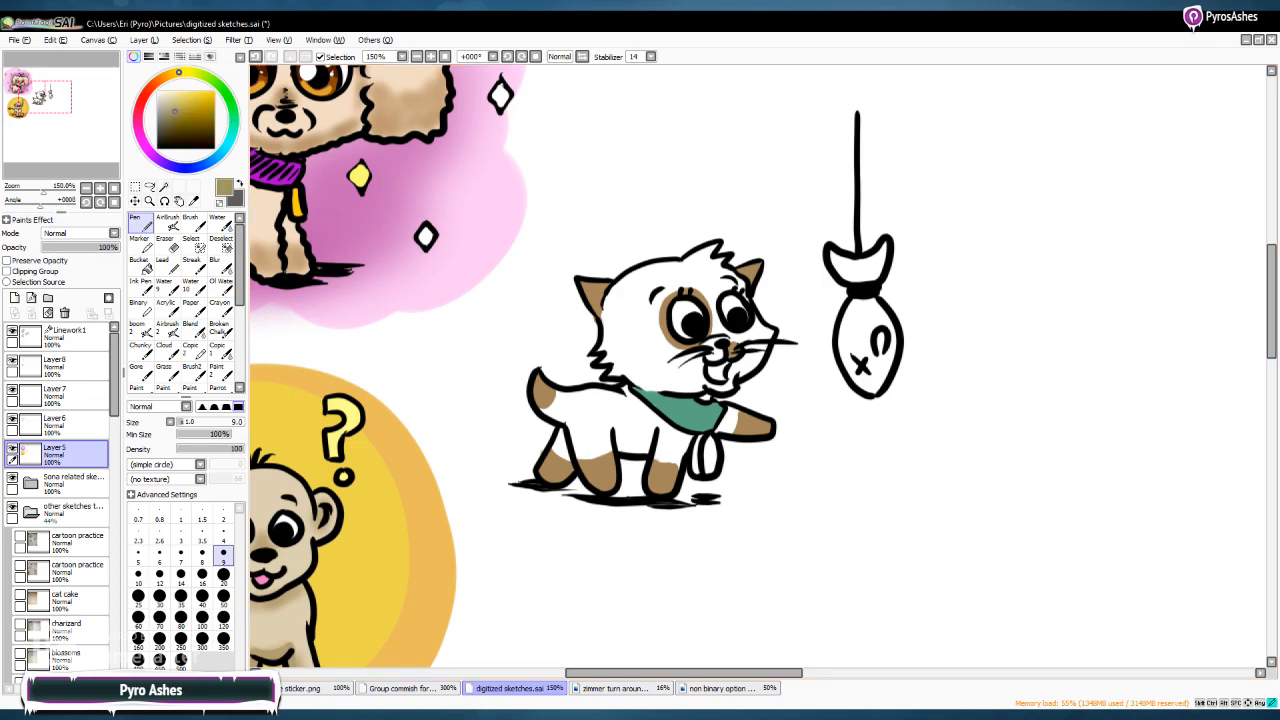
{"action": "left_click", "coordinate": [183, 98]}
{"action": "mouse_move", "coordinate": [699, 437]}
{"action": "left_mouse_down"}
{"action": "mouse_move", "coordinate": [700, 472]}
{"action": "mouse_move", "coordinate": [714, 465]}
{"action": "left_mouse_up"}
{"action": "left_click", "coordinate": [194, 91]}
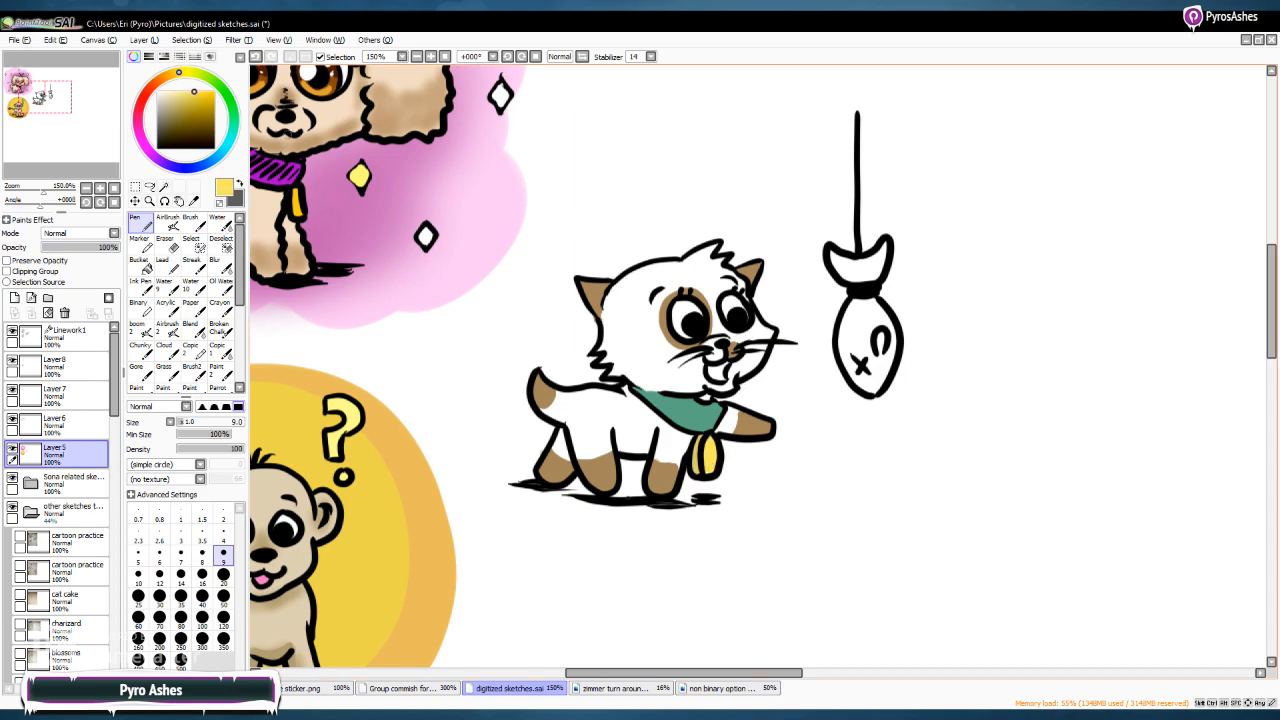
{"action": "left_click", "coordinate": [179, 91]}
{"action": "left_click", "coordinate": [223, 530]}
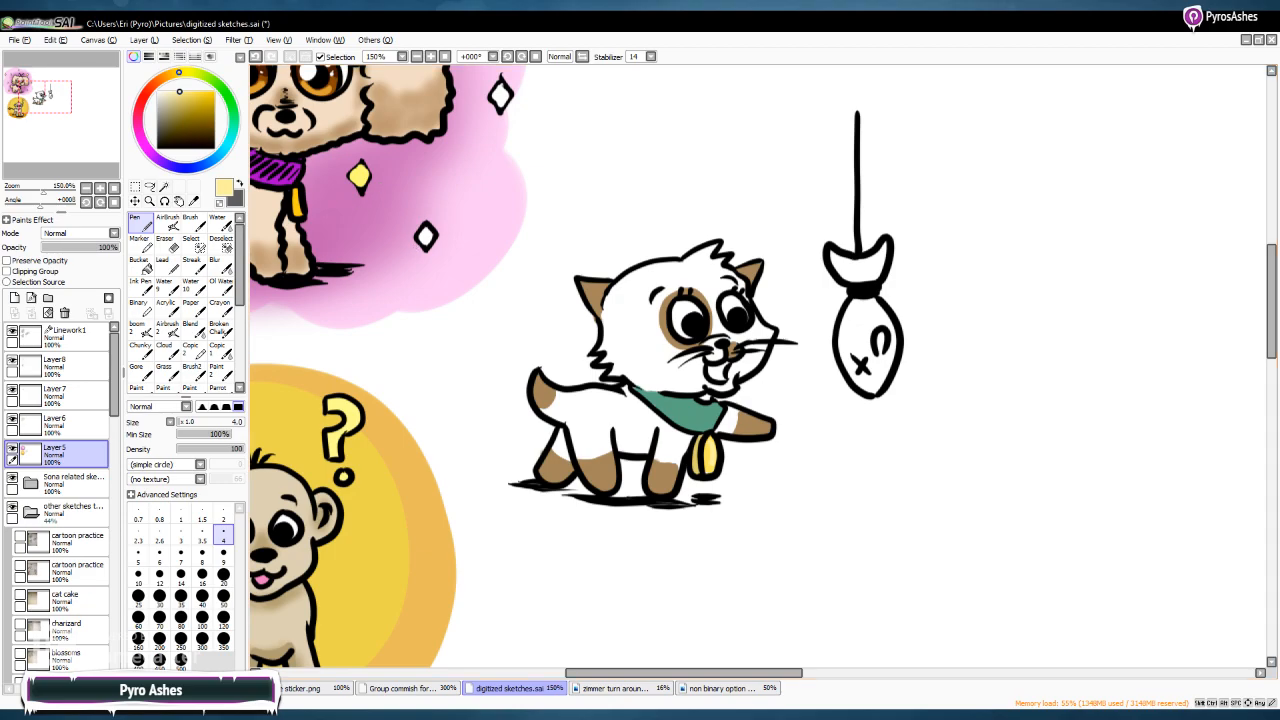
Paint the cat's tongue light pink on Layer5 with the size 4 pen
{"action": "left_click", "coordinate": [181, 72]}
{"action": "left_click", "coordinate": [176, 72]}
{"action": "left_click", "coordinate": [187, 97]}
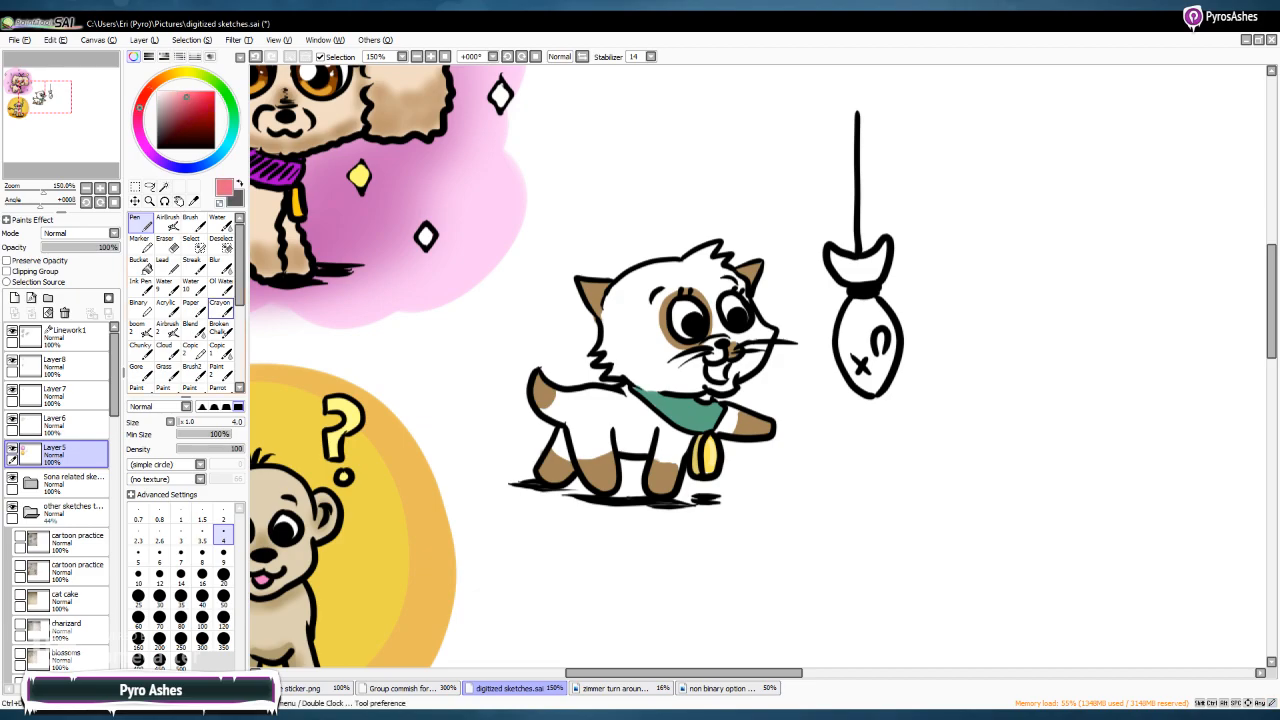
{"action": "left_click", "coordinate": [181, 92]}
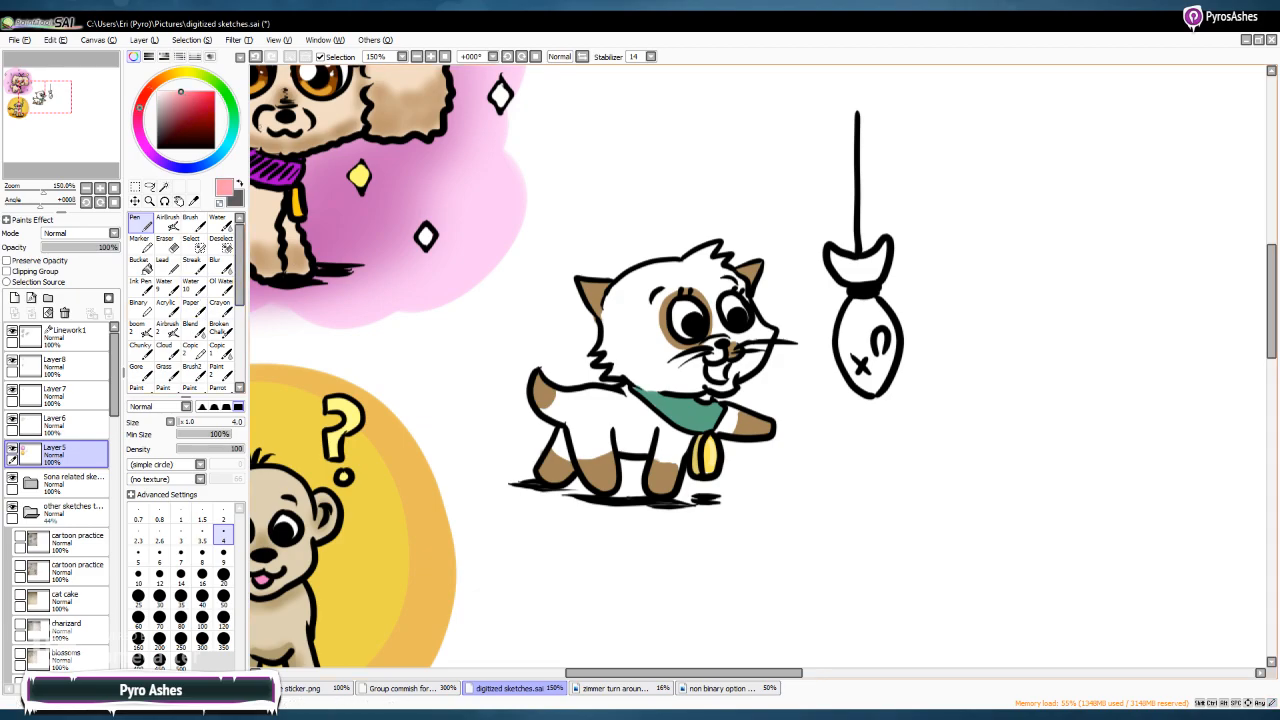
{"action": "left_click_drag", "start_coordinate": [710, 366], "coordinate": [716, 374]}
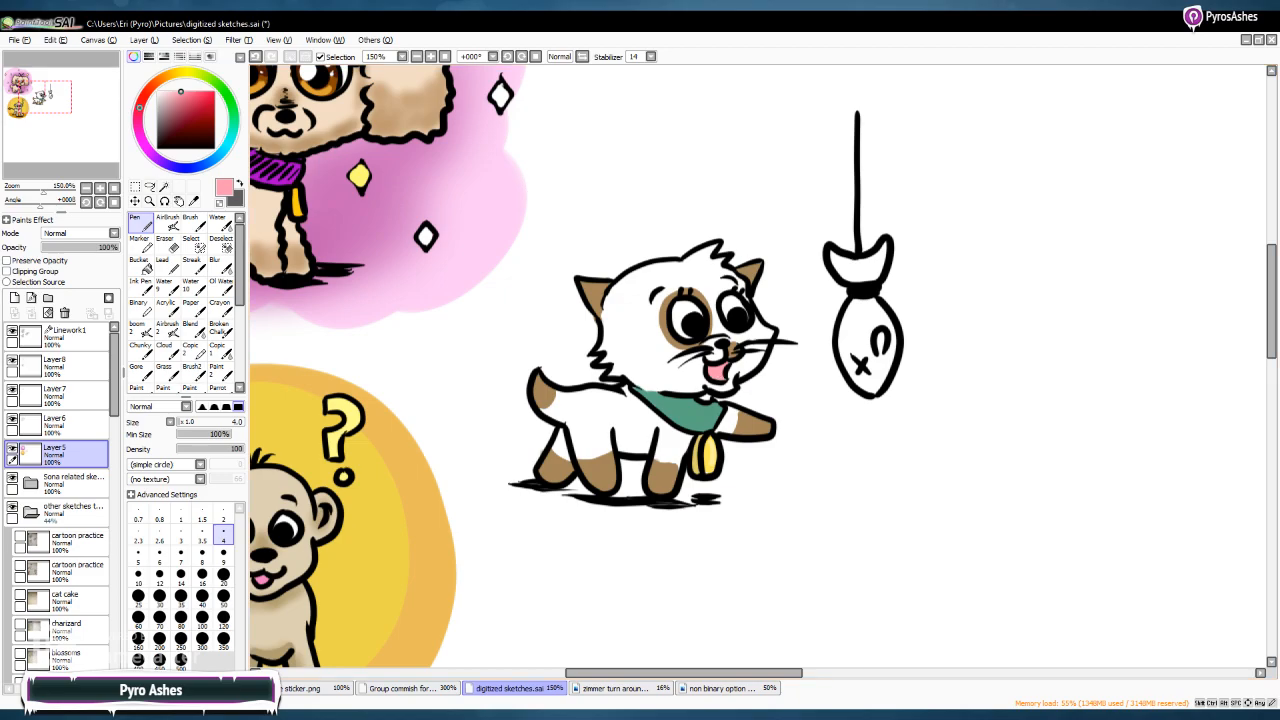
Fill the hanging fish's body and tail with light gray on Layer5 using the size 9 pen
{"action": "left_click", "coordinate": [221, 152]}
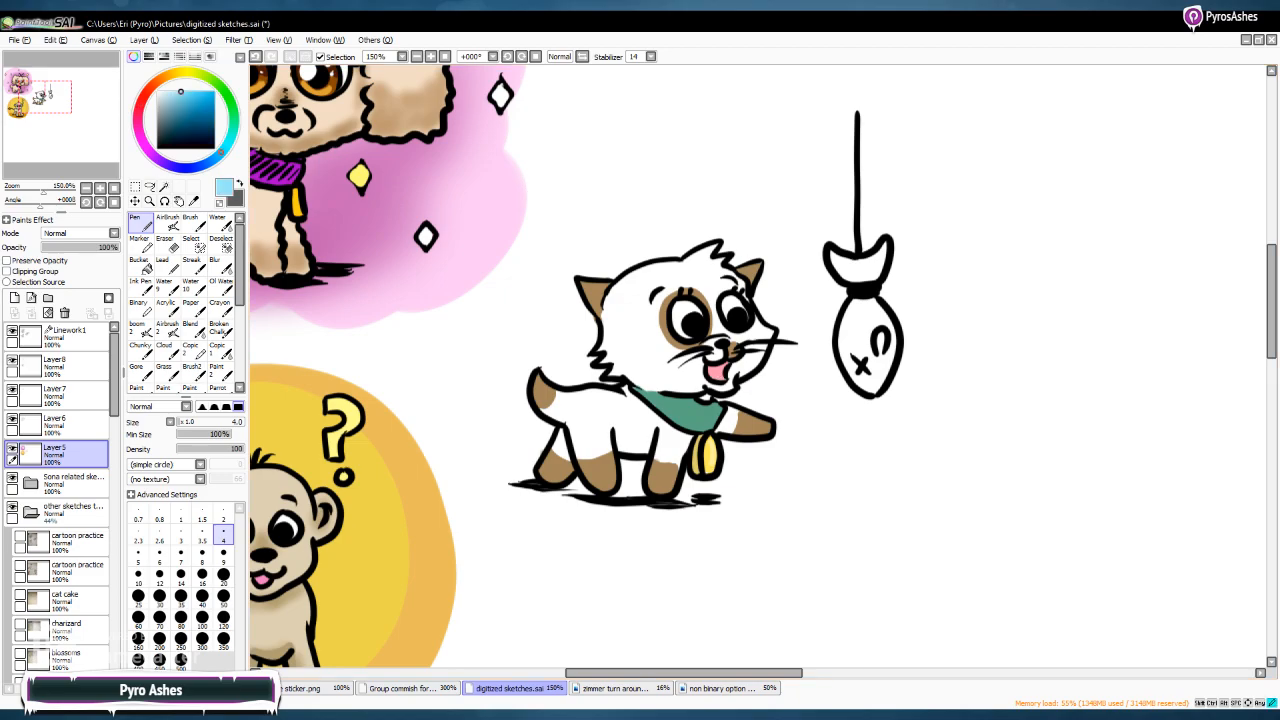
{"action": "left_click", "coordinate": [157, 100]}
{"action": "left_click", "coordinate": [223, 556]}
{"action": "mouse_move", "coordinate": [836, 257]}
{"action": "left_mouse_down"}
{"action": "mouse_move", "coordinate": [878, 272]}
{"action": "mouse_move", "coordinate": [886, 250]}
{"action": "mouse_move", "coordinate": [856, 292]}
{"action": "mouse_move", "coordinate": [845, 355]}
{"action": "mouse_move", "coordinate": [860, 297]}
{"action": "mouse_move", "coordinate": [848, 360]}
{"action": "mouse_move", "coordinate": [866, 300]}
{"action": "mouse_move", "coordinate": [884, 338]}
{"action": "mouse_move", "coordinate": [888, 325]}
{"action": "mouse_move", "coordinate": [880, 380]}
{"action": "mouse_move", "coordinate": [872, 390]}
{"action": "mouse_move", "coordinate": [862, 360]}
{"action": "mouse_move", "coordinate": [852, 376]}
{"action": "mouse_move", "coordinate": [870, 385]}
{"action": "mouse_move", "coordinate": [852, 366]}
{"action": "left_mouse_up"}
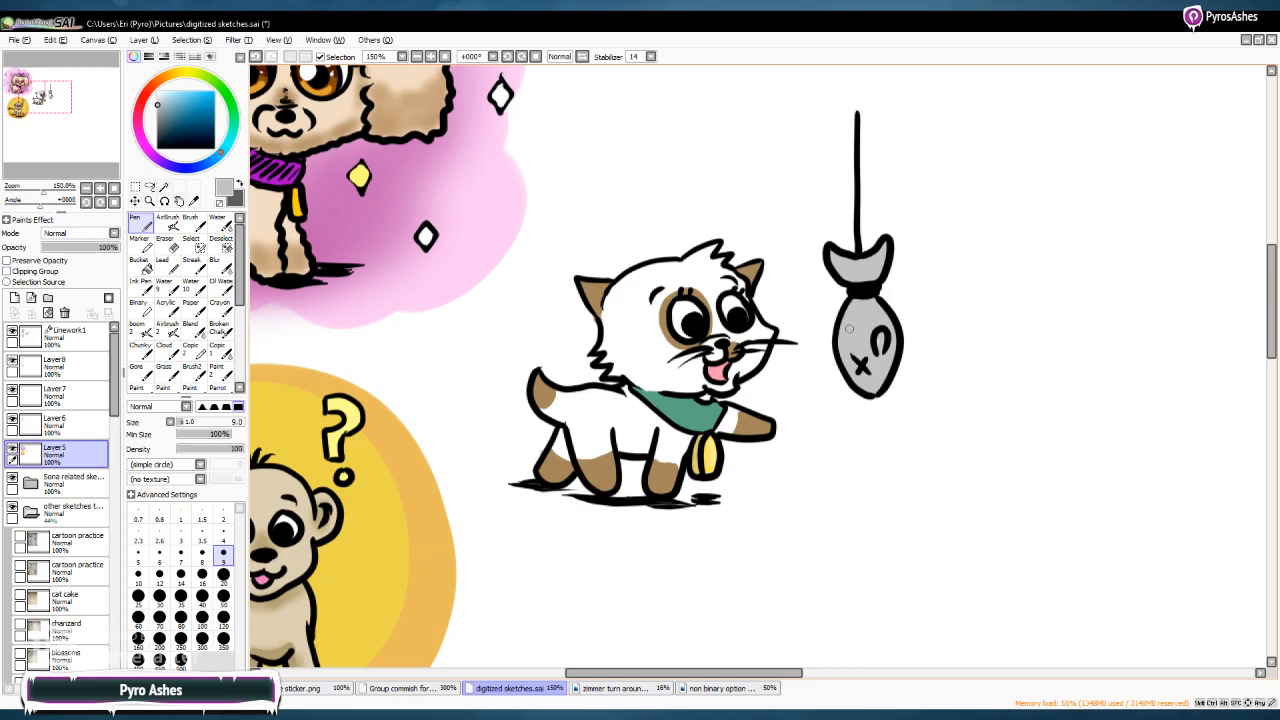
Add muted blue pen shading at size 9 along the top and outer edge of the fish's body and on its tail
{"action": "left_click", "coordinate": [180, 112]}
{"action": "mouse_move", "coordinate": [879, 304]}
{"action": "left_mouse_down"}
{"action": "mouse_move", "coordinate": [878, 390]}
{"action": "mouse_move", "coordinate": [892, 358]}
{"action": "left_mouse_up"}
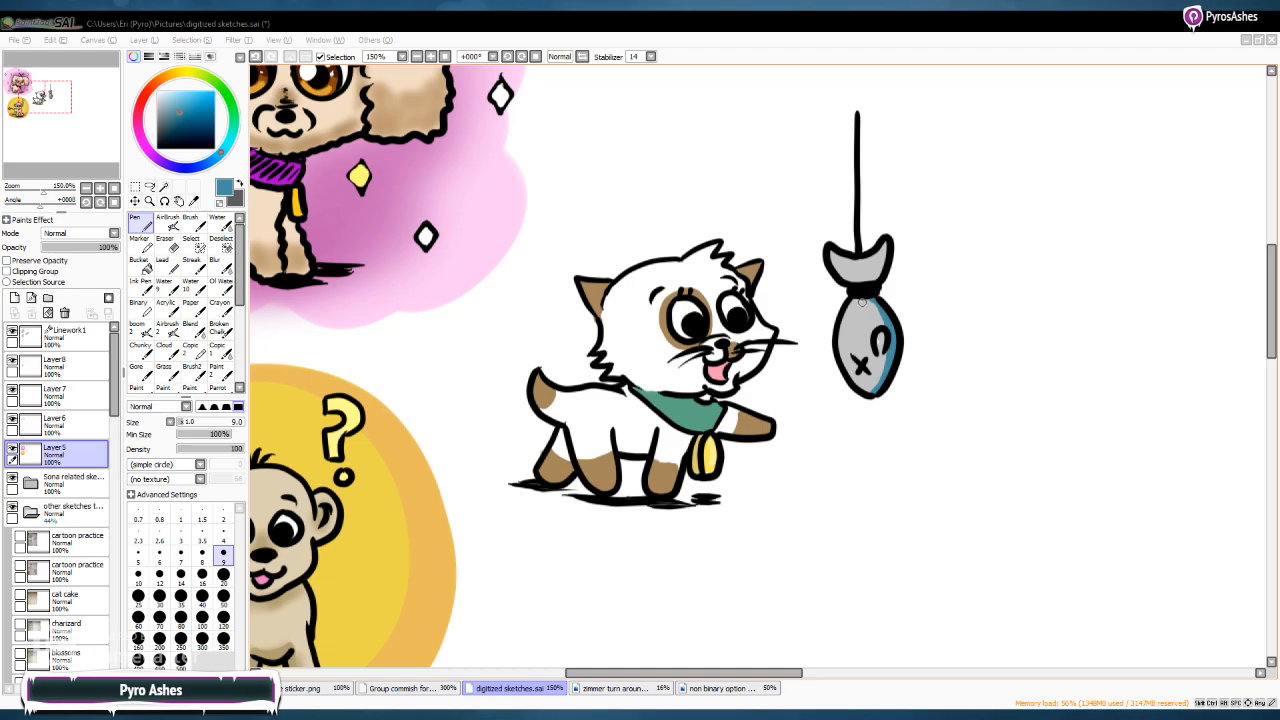
{"action": "left_click_drag", "start_coordinate": [855, 301], "coordinate": [877, 306]}
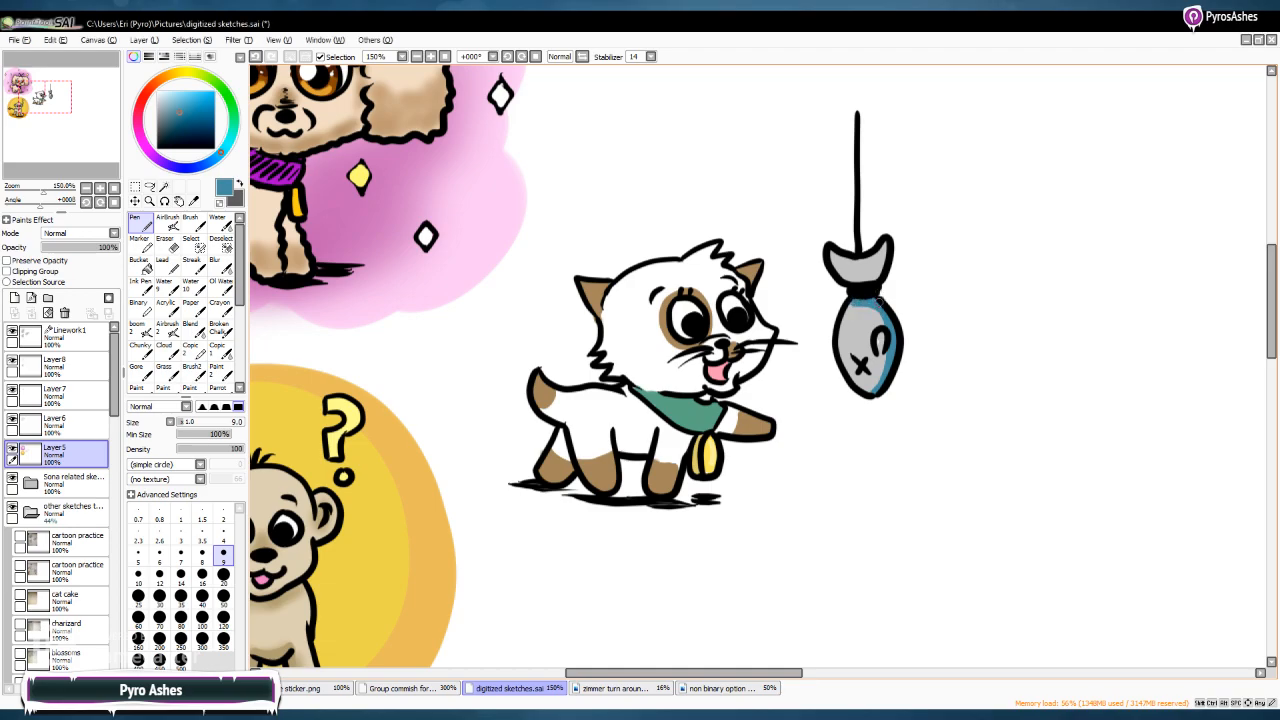
{"action": "left_click_drag", "start_coordinate": [850, 302], "coordinate": [884, 318]}
{"action": "mouse_move", "coordinate": [888, 348]}
{"action": "left_mouse_down"}
{"action": "mouse_move", "coordinate": [871, 391]}
{"action": "mouse_move", "coordinate": [862, 385]}
{"action": "mouse_move", "coordinate": [880, 386]}
{"action": "mouse_move", "coordinate": [860, 386]}
{"action": "mouse_move", "coordinate": [879, 318]}
{"action": "left_mouse_up"}
{"action": "left_click_drag", "start_coordinate": [881, 249], "coordinate": [848, 288]}
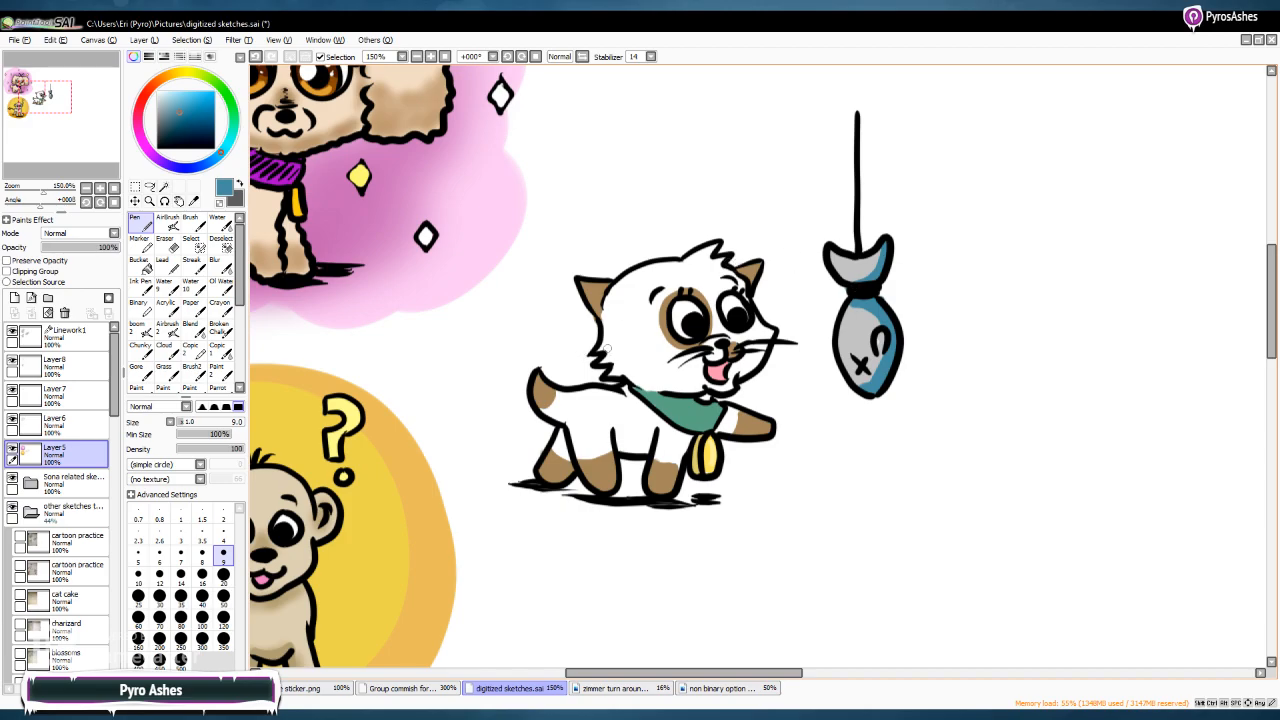
{"action": "left_click", "coordinate": [166, 243]}
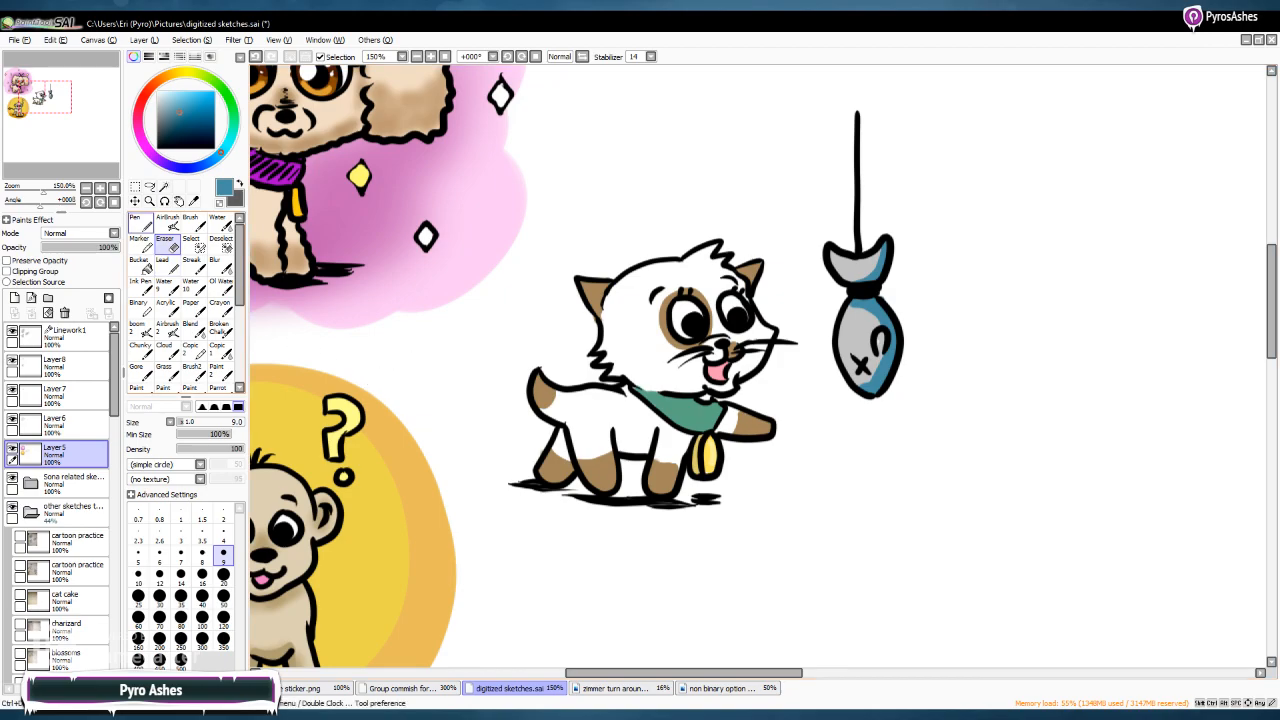
{"action": "left_click", "coordinate": [142, 224]}
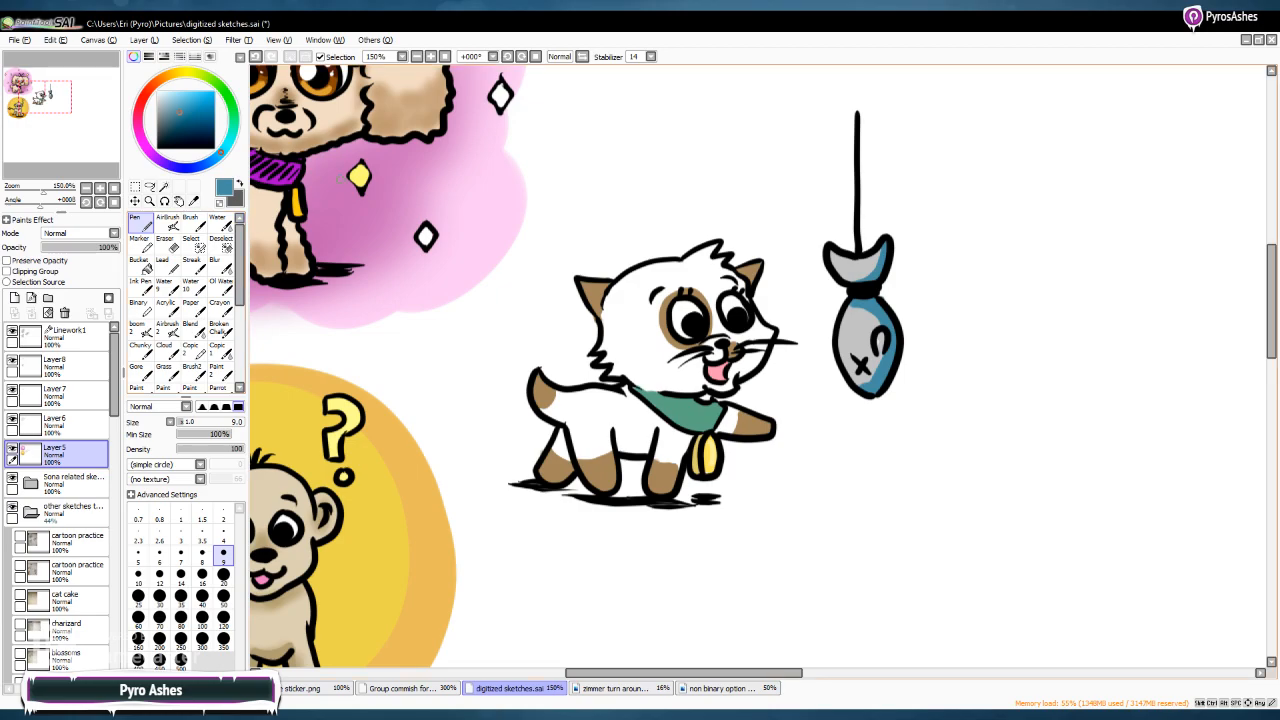
{"action": "mouse_move", "coordinate": [684, 672]}
{"action": "left_mouse_down"}
{"action": "mouse_move", "coordinate": [662, 672]}
{"action": "mouse_move", "coordinate": [703, 672]}
{"action": "mouse_move", "coordinate": [692, 672]}
{"action": "left_mouse_up"}
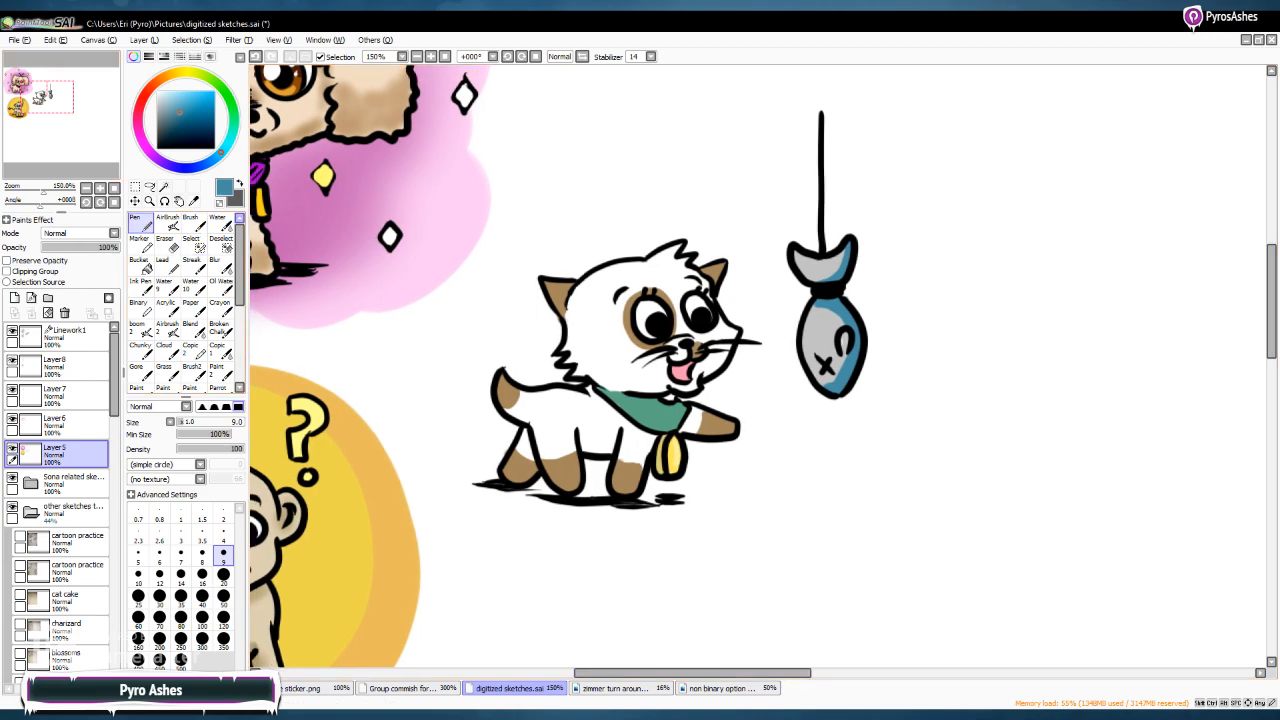
{"action": "left_click", "coordinate": [417, 56]}
{"action": "left_click", "coordinate": [417, 56]}
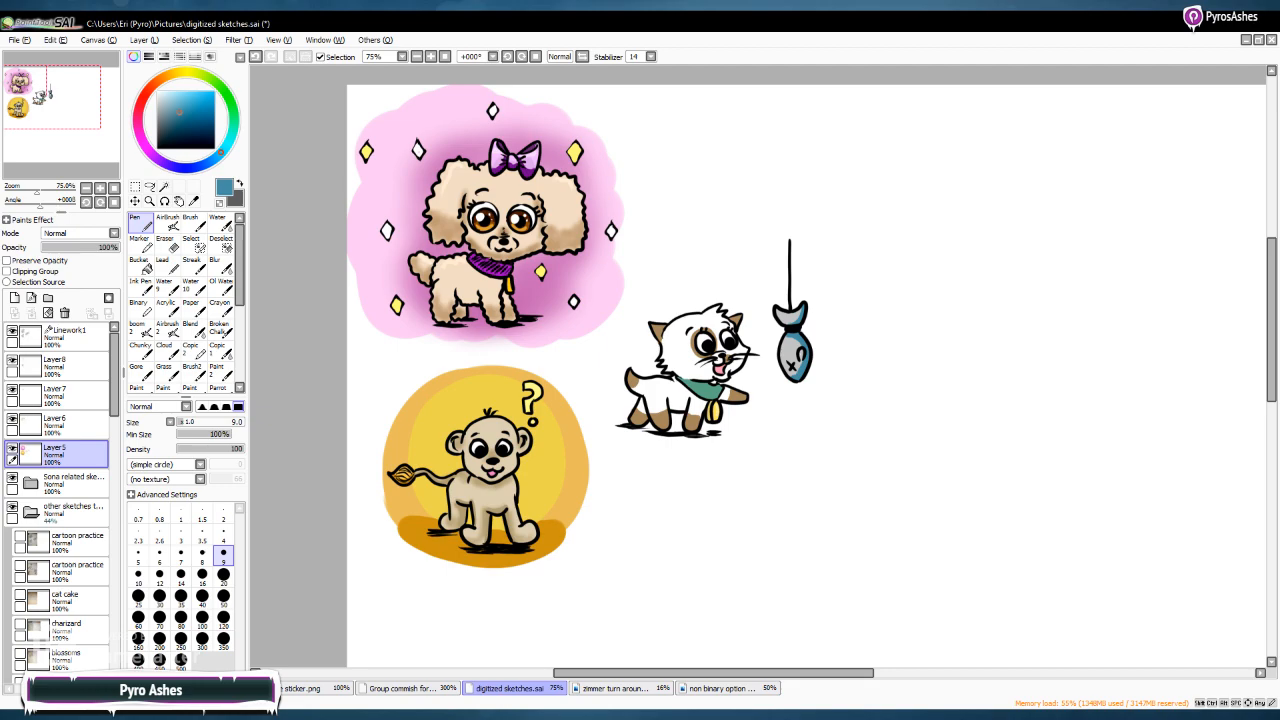
{"action": "left_click", "coordinate": [158, 160]}
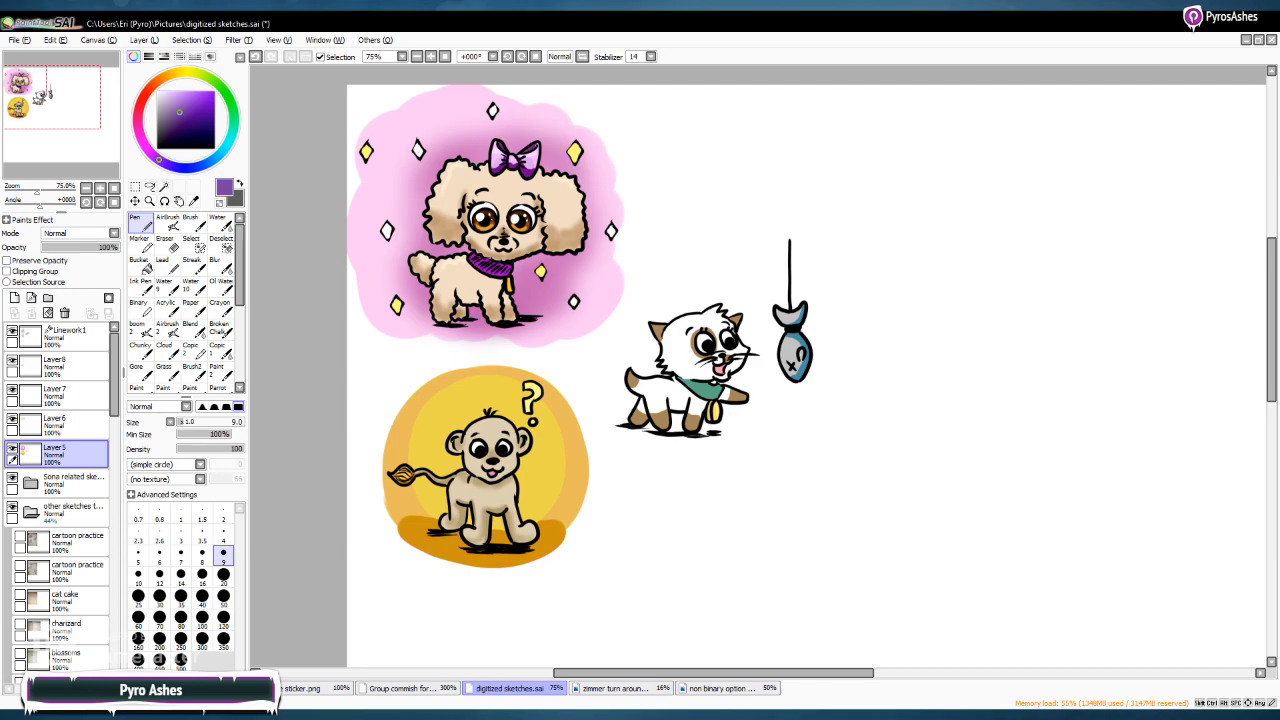
{"action": "left_click", "coordinate": [185, 92]}
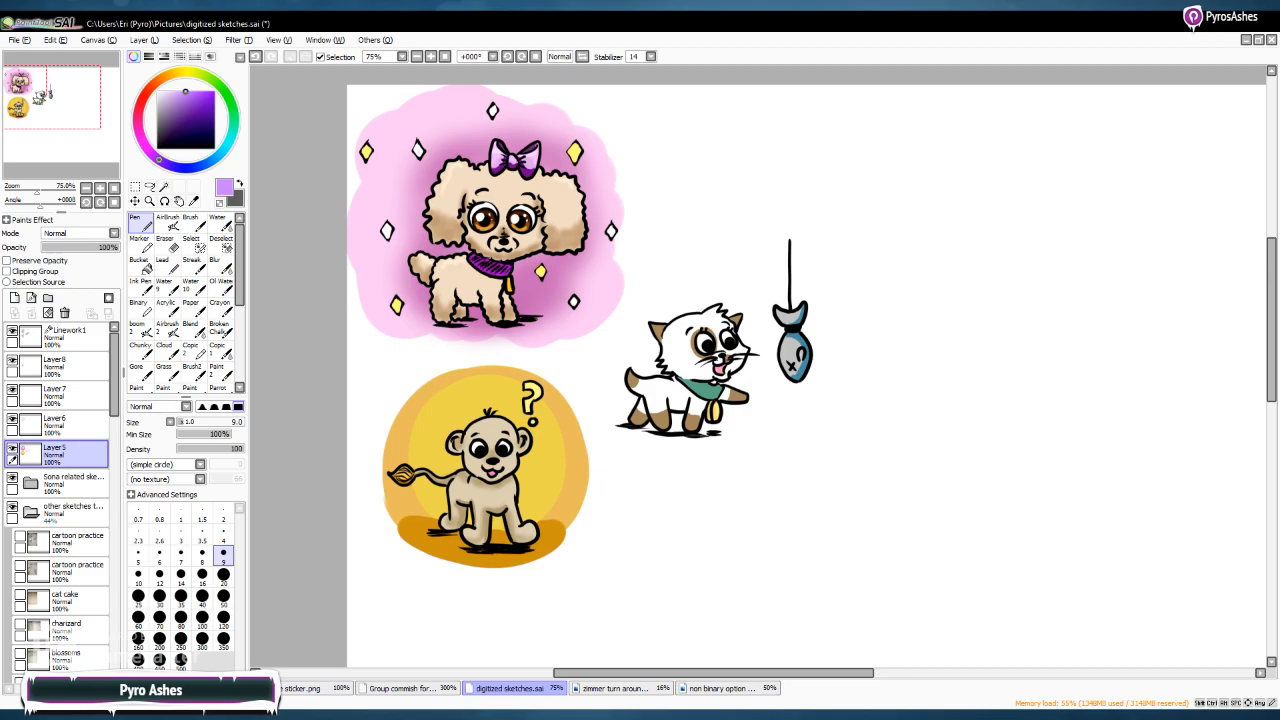
{"action": "left_click", "coordinate": [446, 57]}
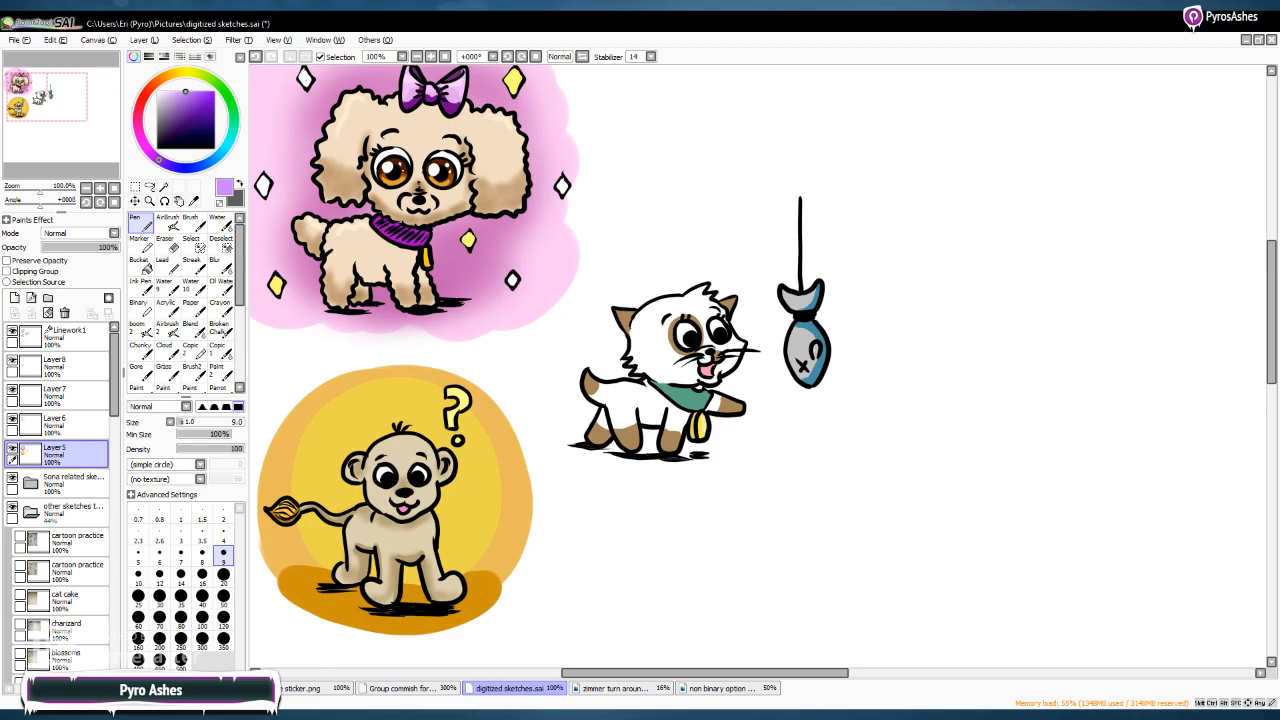
Set the pen to dark green at size 50, try a background stroke behind the cat's tail on Layer5, and undo it
{"action": "mouse_move", "coordinate": [158, 158]}
{"action": "left_mouse_down"}
{"action": "mouse_move", "coordinate": [168, 75]}
{"action": "mouse_move", "coordinate": [214, 82]}
{"action": "left_mouse_up"}
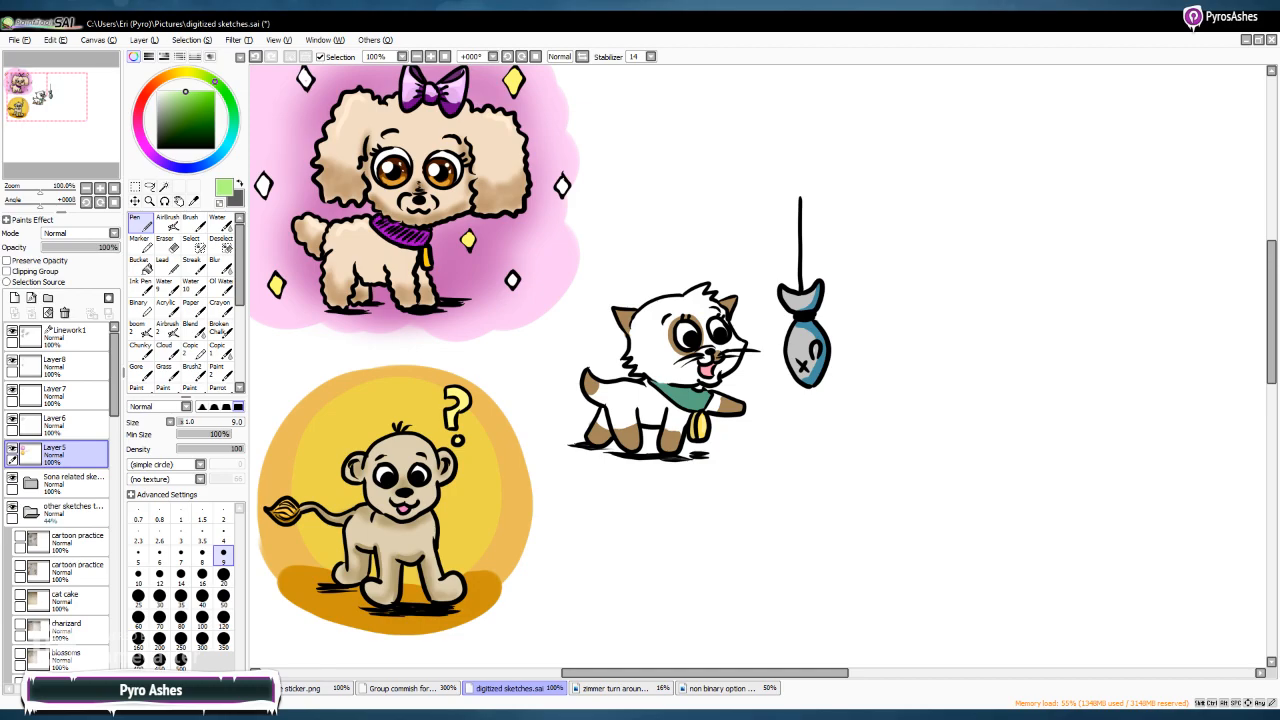
{"action": "left_click_drag", "start_coordinate": [185, 92], "coordinate": [181, 116]}
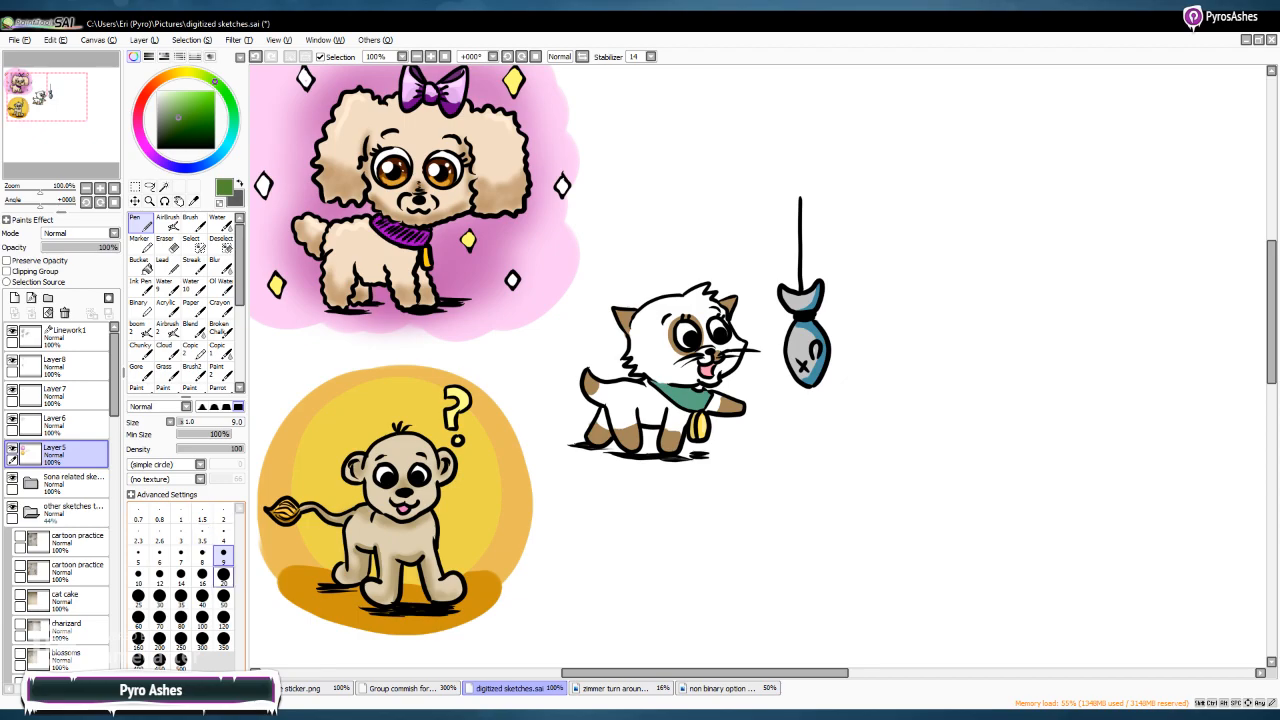
{"action": "left_click", "coordinate": [223, 574]}
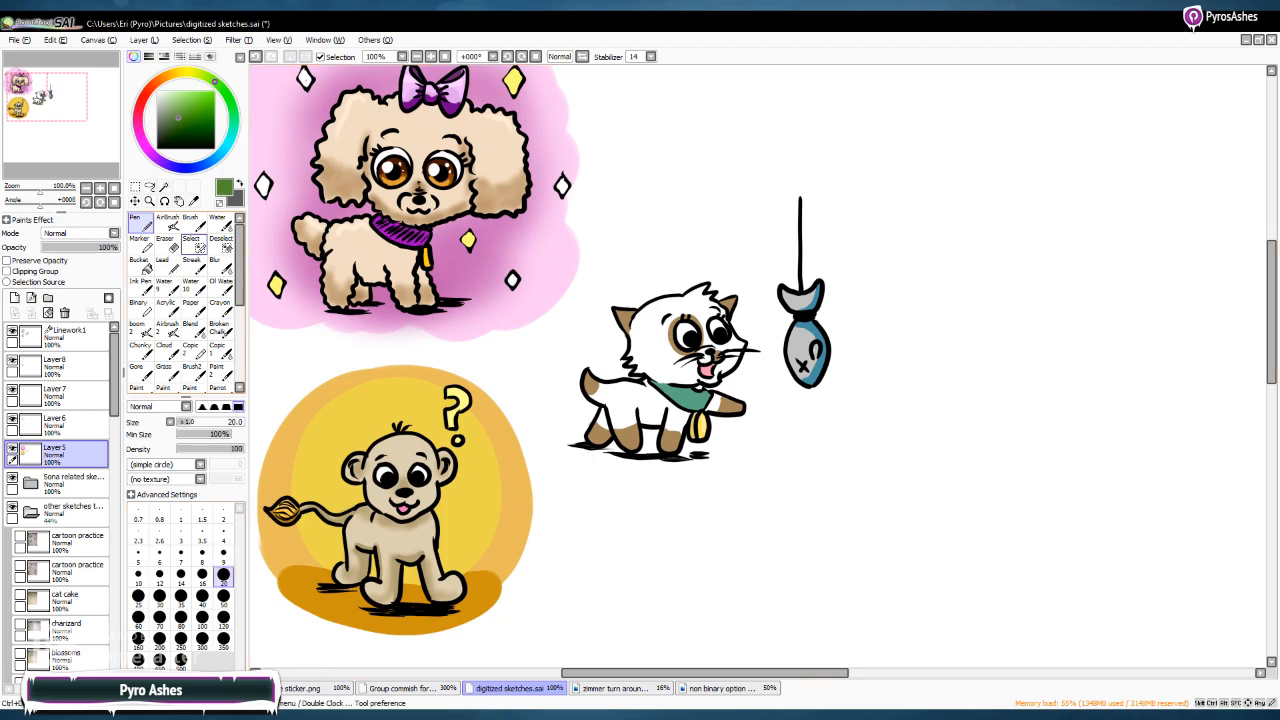
{"action": "left_click", "coordinate": [202, 596]}
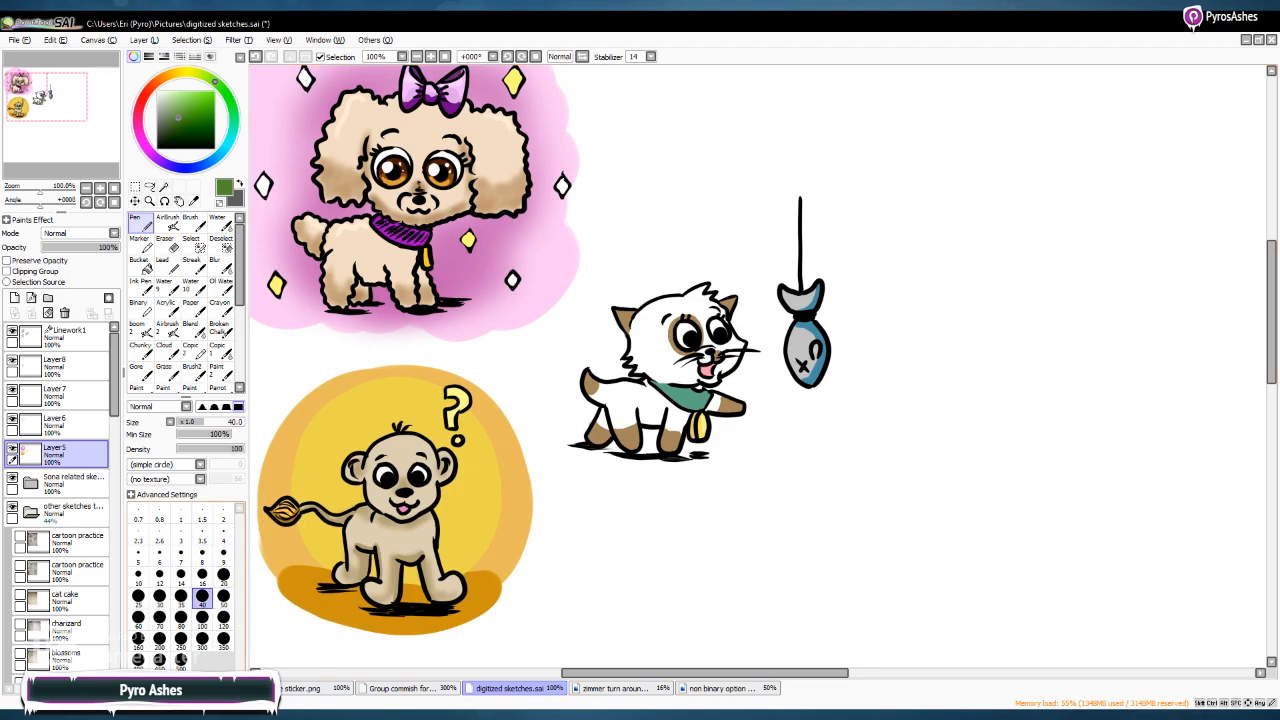
{"action": "left_click", "coordinate": [223, 596]}
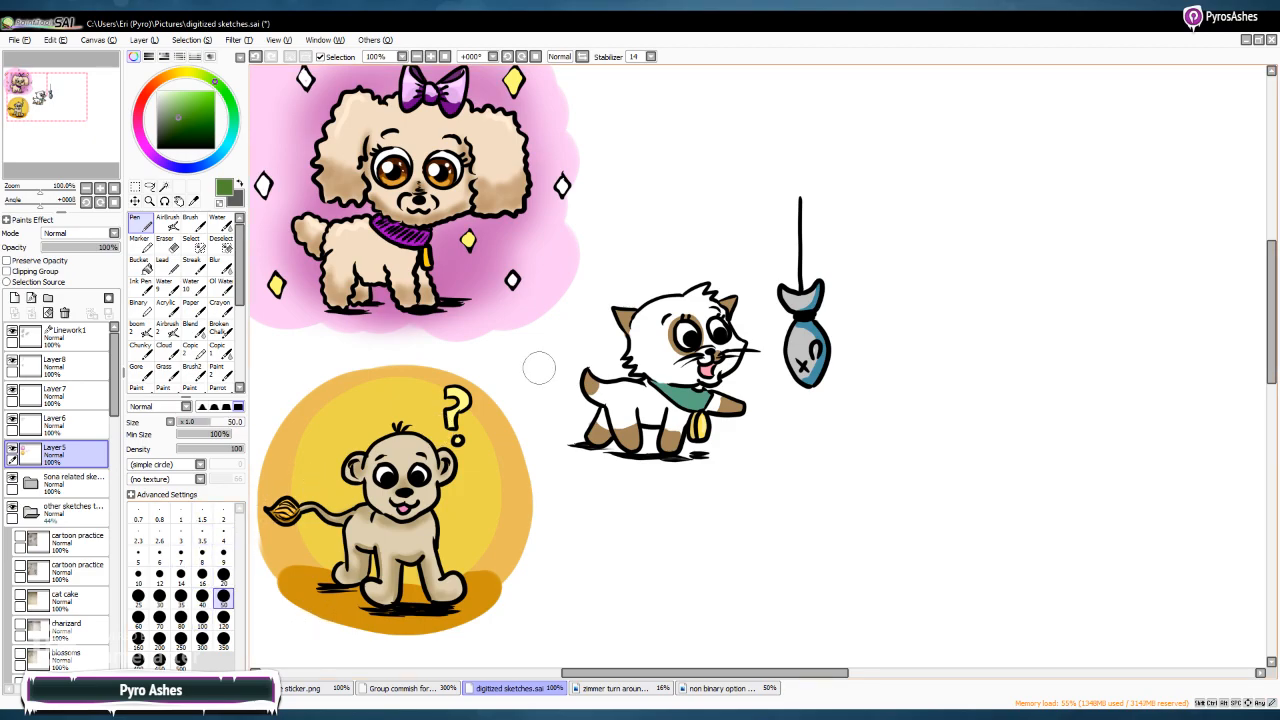
{"action": "mouse_move", "coordinate": [563, 372]}
{"action": "left_mouse_down"}
{"action": "mouse_move", "coordinate": [590, 355]}
{"action": "mouse_move", "coordinate": [572, 385]}
{"action": "mouse_move", "coordinate": [598, 378]}
{"action": "left_mouse_up"}
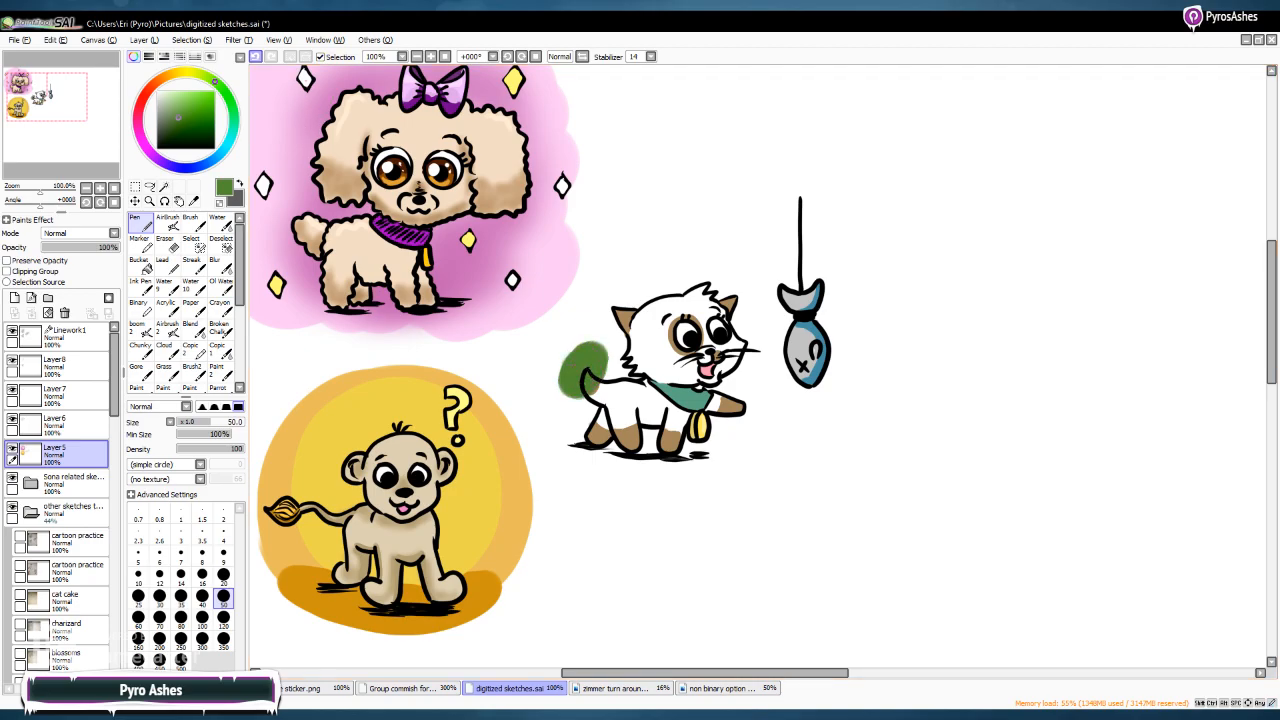
{"action": "left_click", "coordinate": [255, 56]}
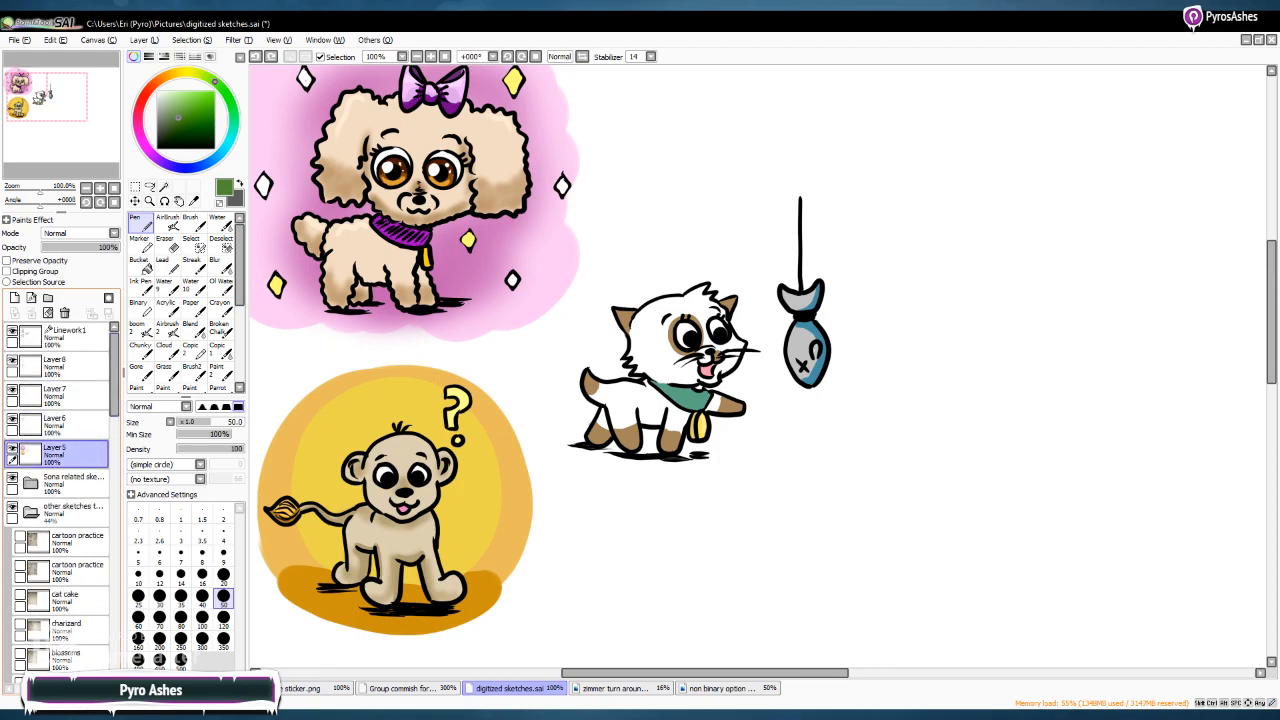
Add a new layer and place it directly beneath Layer5
{"action": "left_click", "coordinate": [15, 298]}
{"action": "left_click_drag", "start_coordinate": [60, 455], "coordinate": [60, 486]}
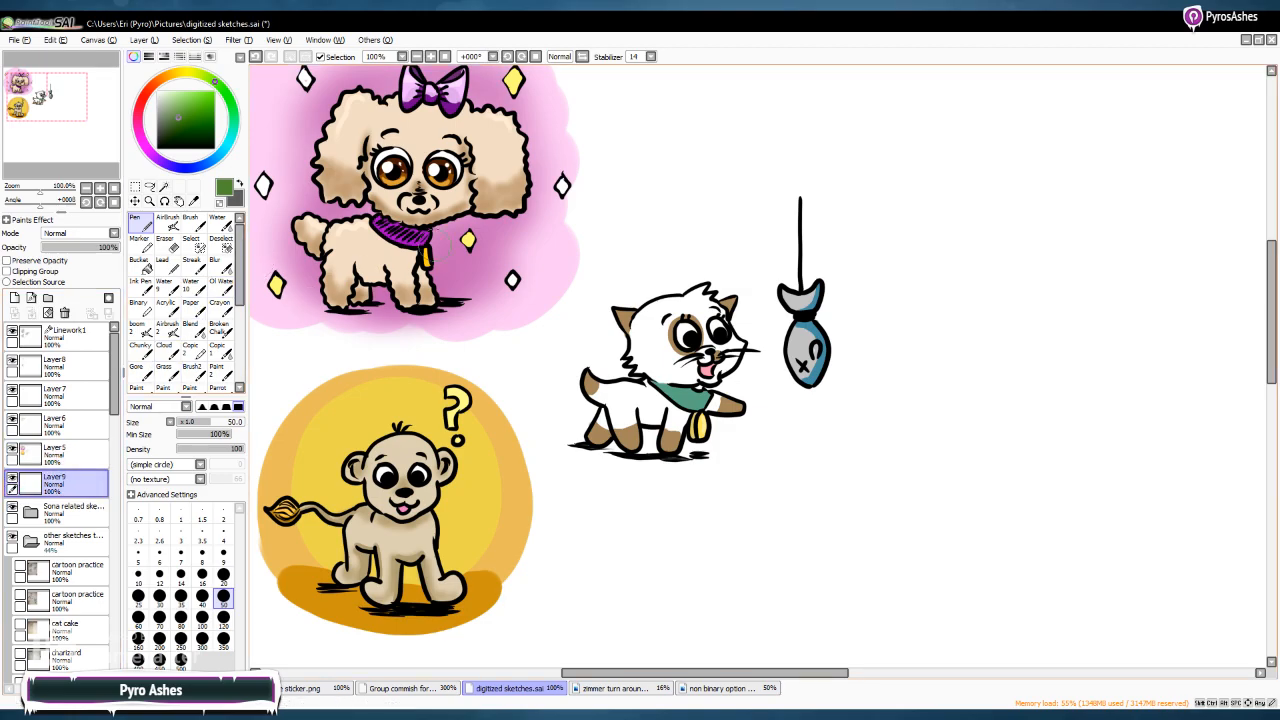
Try a dark green background behind the cat and hanging fish on the new layer, and undo its strokes
{"action": "mouse_move", "coordinate": [621, 291]}
{"action": "left_mouse_down"}
{"action": "mouse_move", "coordinate": [605, 345]}
{"action": "mouse_move", "coordinate": [625, 380]}
{"action": "mouse_move", "coordinate": [640, 365]}
{"action": "mouse_move", "coordinate": [588, 365]}
{"action": "mouse_move", "coordinate": [568, 380]}
{"action": "mouse_move", "coordinate": [575, 440]}
{"action": "mouse_move", "coordinate": [692, 450]}
{"action": "mouse_move", "coordinate": [610, 425]}
{"action": "mouse_move", "coordinate": [695, 453]}
{"action": "mouse_move", "coordinate": [732, 450]}
{"action": "mouse_move", "coordinate": [760, 430]}
{"action": "mouse_move", "coordinate": [588, 457]}
{"action": "mouse_move", "coordinate": [563, 425]}
{"action": "mouse_move", "coordinate": [698, 425]}
{"action": "mouse_move", "coordinate": [650, 399]}
{"action": "mouse_move", "coordinate": [670, 395]}
{"action": "mouse_move", "coordinate": [636, 395]}
{"action": "mouse_move", "coordinate": [708, 393]}
{"action": "mouse_move", "coordinate": [702, 375]}
{"action": "mouse_move", "coordinate": [650, 389]}
{"action": "mouse_move", "coordinate": [725, 365]}
{"action": "mouse_move", "coordinate": [740, 335]}
{"action": "mouse_move", "coordinate": [685, 335]}
{"action": "mouse_move", "coordinate": [700, 285]}
{"action": "left_mouse_up"}
{"action": "mouse_move", "coordinate": [648, 337]}
{"action": "left_mouse_down"}
{"action": "mouse_move", "coordinate": [625, 290]}
{"action": "mouse_move", "coordinate": [777, 355]}
{"action": "mouse_move", "coordinate": [768, 397]}
{"action": "mouse_move", "coordinate": [780, 410]}
{"action": "mouse_move", "coordinate": [768, 345]}
{"action": "mouse_move", "coordinate": [790, 443]}
{"action": "mouse_move", "coordinate": [748, 451]}
{"action": "mouse_move", "coordinate": [825, 440]}
{"action": "mouse_move", "coordinate": [835, 430]}
{"action": "mouse_move", "coordinate": [796, 450]}
{"action": "mouse_move", "coordinate": [808, 391]}
{"action": "mouse_move", "coordinate": [823, 425]}
{"action": "mouse_move", "coordinate": [825, 395]}
{"action": "mouse_move", "coordinate": [823, 452]}
{"action": "mouse_move", "coordinate": [845, 440]}
{"action": "mouse_move", "coordinate": [818, 365]}
{"action": "mouse_move", "coordinate": [788, 352]}
{"action": "mouse_move", "coordinate": [827, 300]}
{"action": "mouse_move", "coordinate": [768, 312]}
{"action": "mouse_move", "coordinate": [766, 270]}
{"action": "mouse_move", "coordinate": [800, 255]}
{"action": "mouse_move", "coordinate": [746, 276]}
{"action": "mouse_move", "coordinate": [776, 248]}
{"action": "mouse_move", "coordinate": [791, 204]}
{"action": "mouse_move", "coordinate": [801, 266]}
{"action": "mouse_move", "coordinate": [805, 233]}
{"action": "mouse_move", "coordinate": [767, 251]}
{"action": "mouse_move", "coordinate": [714, 241]}
{"action": "mouse_move", "coordinate": [754, 214]}
{"action": "mouse_move", "coordinate": [697, 229]}
{"action": "mouse_move", "coordinate": [800, 194]}
{"action": "mouse_move", "coordinate": [713, 234]}
{"action": "mouse_move", "coordinate": [660, 220]}
{"action": "mouse_move", "coordinate": [685, 263]}
{"action": "mouse_move", "coordinate": [575, 333]}
{"action": "mouse_move", "coordinate": [595, 330]}
{"action": "mouse_move", "coordinate": [600, 378]}
{"action": "mouse_move", "coordinate": [585, 410]}
{"action": "mouse_move", "coordinate": [548, 425]}
{"action": "mouse_move", "coordinate": [560, 458]}
{"action": "left_mouse_up"}
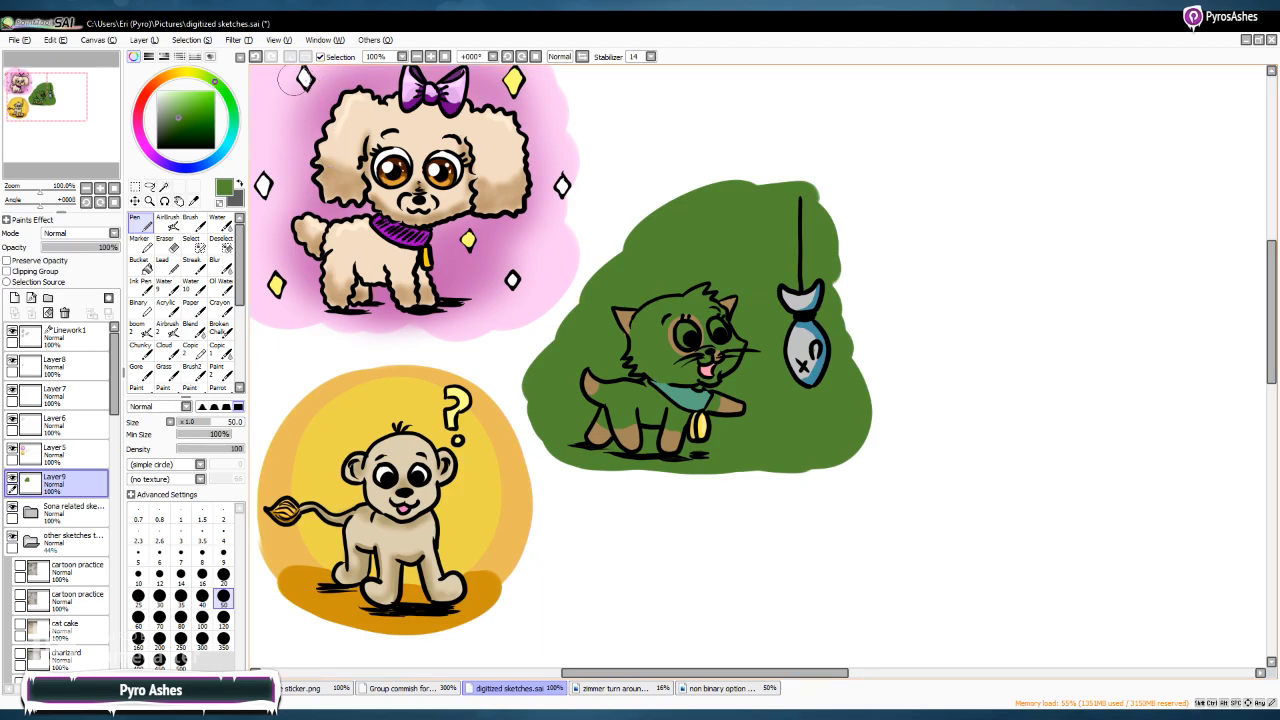
{"action": "left_click", "coordinate": [255, 56]}
{"action": "left_click", "coordinate": [255, 56]}
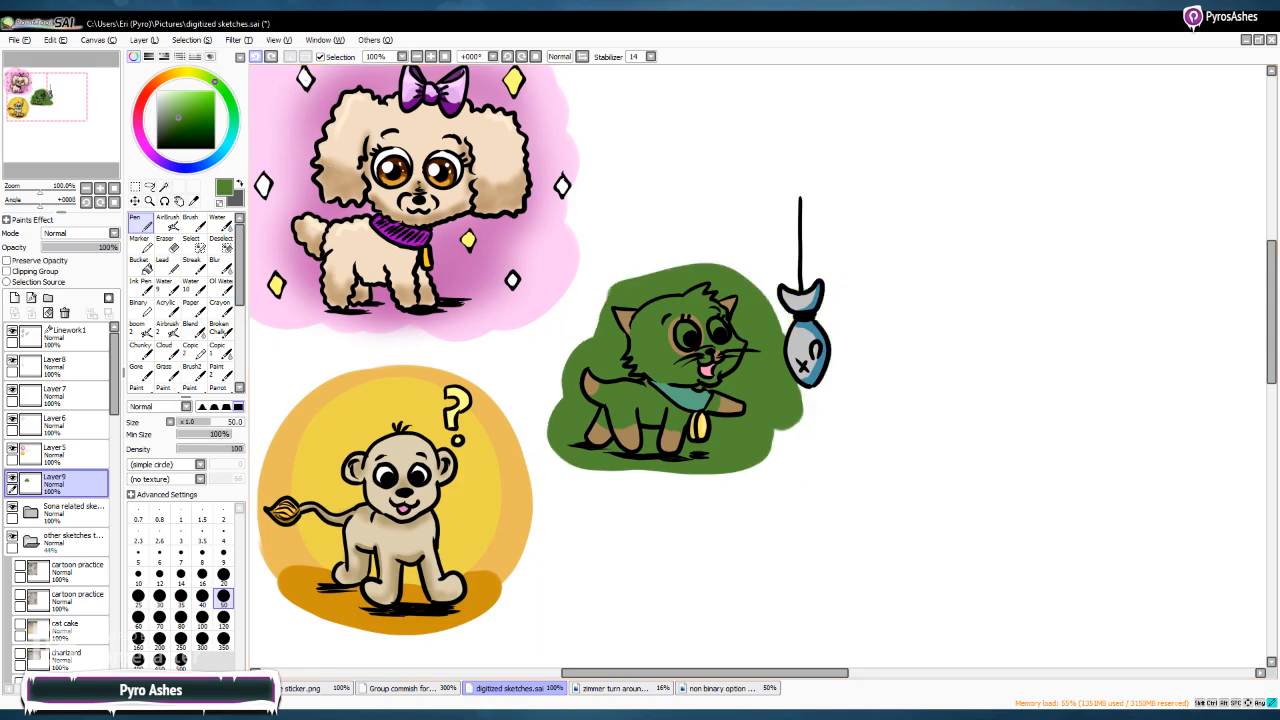
{"action": "left_click", "coordinate": [255, 56]}
{"action": "left_click", "coordinate": [255, 56]}
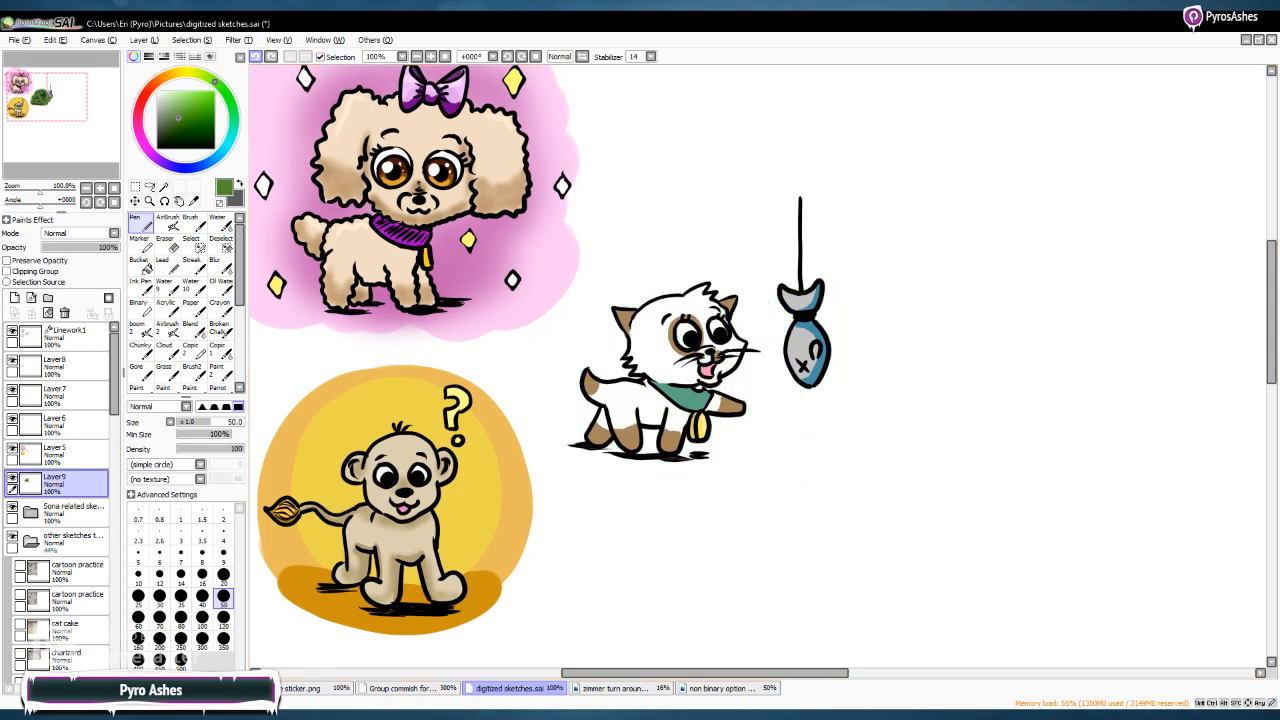
Paint a light green background shape behind the cat and hanging fish on the new layer with the size 50 pen
{"action": "left_click", "coordinate": [172, 103]}
{"action": "mouse_move", "coordinate": [605, 365]}
{"action": "left_mouse_down"}
{"action": "mouse_move", "coordinate": [590, 395]}
{"action": "mouse_move", "coordinate": [600, 420]}
{"action": "mouse_move", "coordinate": [580, 440]}
{"action": "mouse_move", "coordinate": [596, 450]}
{"action": "mouse_move", "coordinate": [785, 458]}
{"action": "mouse_move", "coordinate": [828, 395]}
{"action": "mouse_move", "coordinate": [812, 200]}
{"action": "mouse_move", "coordinate": [598, 300]}
{"action": "mouse_move", "coordinate": [575, 385]}
{"action": "mouse_move", "coordinate": [755, 385]}
{"action": "mouse_move", "coordinate": [661, 278]}
{"action": "mouse_move", "coordinate": [800, 213]}
{"action": "mouse_move", "coordinate": [745, 330]}
{"action": "mouse_move", "coordinate": [790, 395]}
{"action": "mouse_move", "coordinate": [745, 425]}
{"action": "mouse_move", "coordinate": [760, 420]}
{"action": "mouse_move", "coordinate": [740, 403]}
{"action": "mouse_move", "coordinate": [661, 417]}
{"action": "mouse_move", "coordinate": [700, 410]}
{"action": "mouse_move", "coordinate": [694, 390]}
{"action": "mouse_move", "coordinate": [712, 364]}
{"action": "left_mouse_up"}
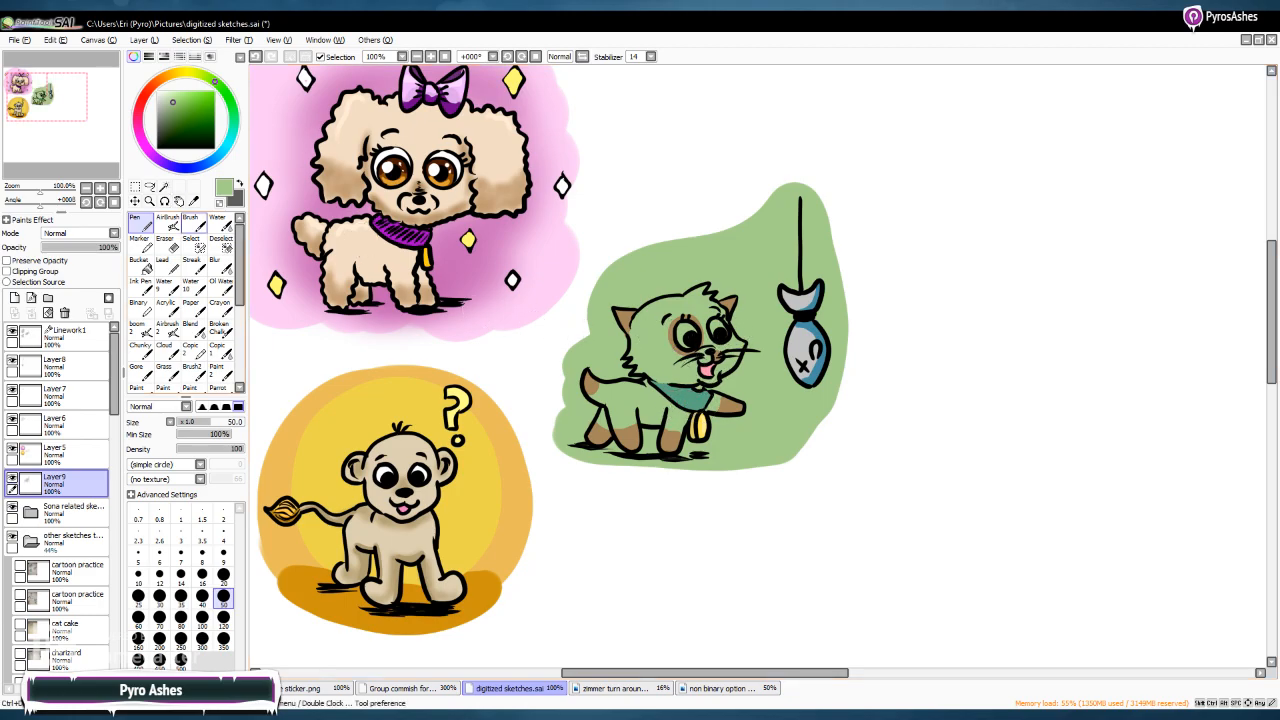
Erase the light green from inside the cat's head on the background layer with the eraser, using size 16
{"action": "left_click", "coordinate": [165, 241]}
{"action": "mouse_move", "coordinate": [636, 337]}
{"action": "left_mouse_down"}
{"action": "mouse_move", "coordinate": [665, 305]}
{"action": "mouse_move", "coordinate": [637, 333]}
{"action": "mouse_move", "coordinate": [652, 306]}
{"action": "mouse_move", "coordinate": [638, 305]}
{"action": "mouse_move", "coordinate": [666, 301]}
{"action": "mouse_move", "coordinate": [640, 316]}
{"action": "mouse_move", "coordinate": [689, 298]}
{"action": "mouse_move", "coordinate": [695, 320]}
{"action": "mouse_move", "coordinate": [694, 303]}
{"action": "mouse_move", "coordinate": [658, 311]}
{"action": "mouse_move", "coordinate": [632, 362]}
{"action": "mouse_move", "coordinate": [644, 326]}
{"action": "mouse_move", "coordinate": [644, 366]}
{"action": "left_mouse_up"}
{"action": "left_click", "coordinate": [202, 573]}
{"action": "left_click_drag", "start_coordinate": [660, 369], "coordinate": [700, 345]}
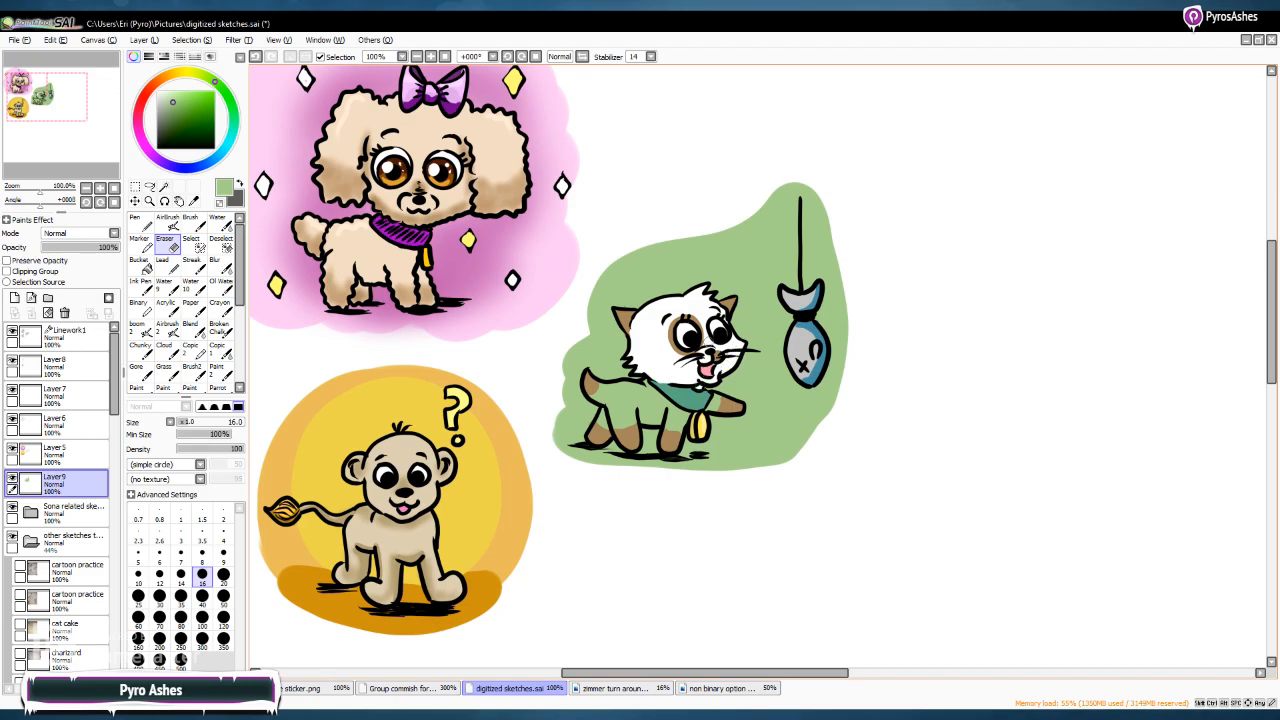
Erase the green from inside the cat's body and paint a teal ground strip under its feet with the size 20 pen
{"action": "mouse_move", "coordinate": [640, 389]}
{"action": "left_mouse_down"}
{"action": "mouse_move", "coordinate": [604, 391]}
{"action": "mouse_move", "coordinate": [625, 426]}
{"action": "mouse_move", "coordinate": [634, 413]}
{"action": "mouse_move", "coordinate": [619, 395]}
{"action": "mouse_move", "coordinate": [666, 403]}
{"action": "mouse_move", "coordinate": [644, 421]}
{"action": "mouse_move", "coordinate": [677, 427]}
{"action": "left_mouse_up"}
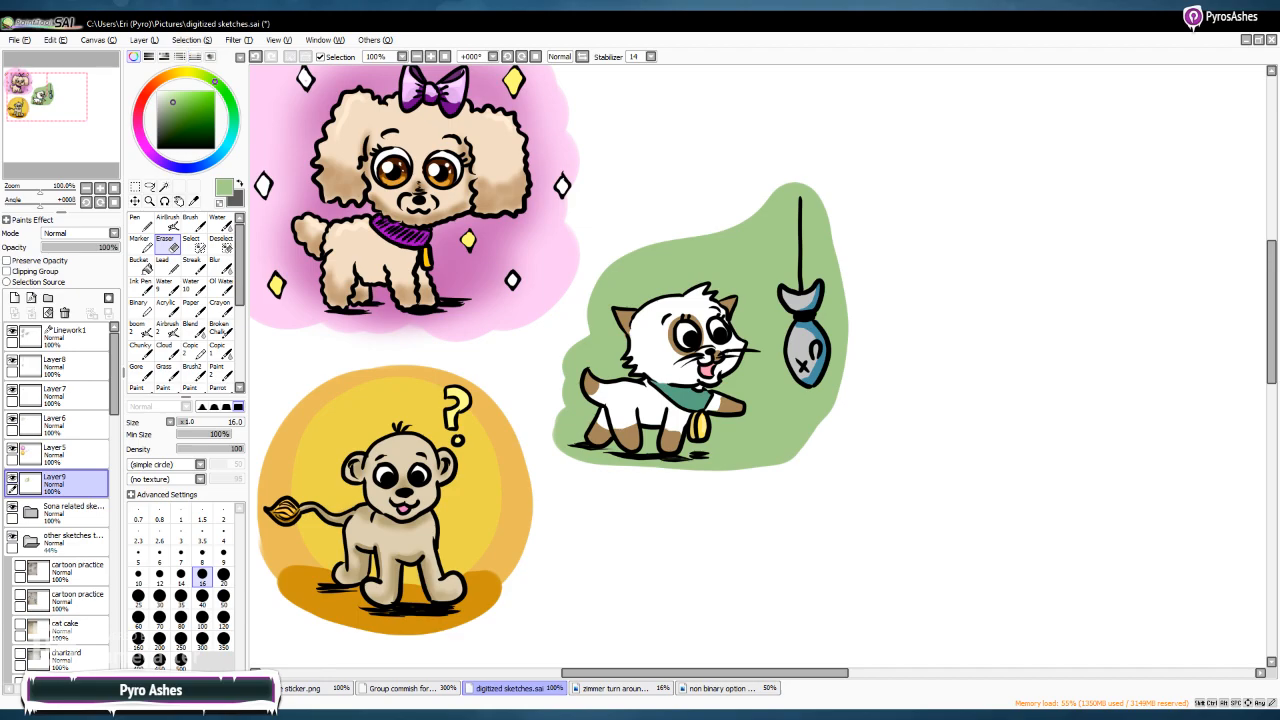
{"action": "left_click_drag", "start_coordinate": [173, 102], "coordinate": [185, 109]}
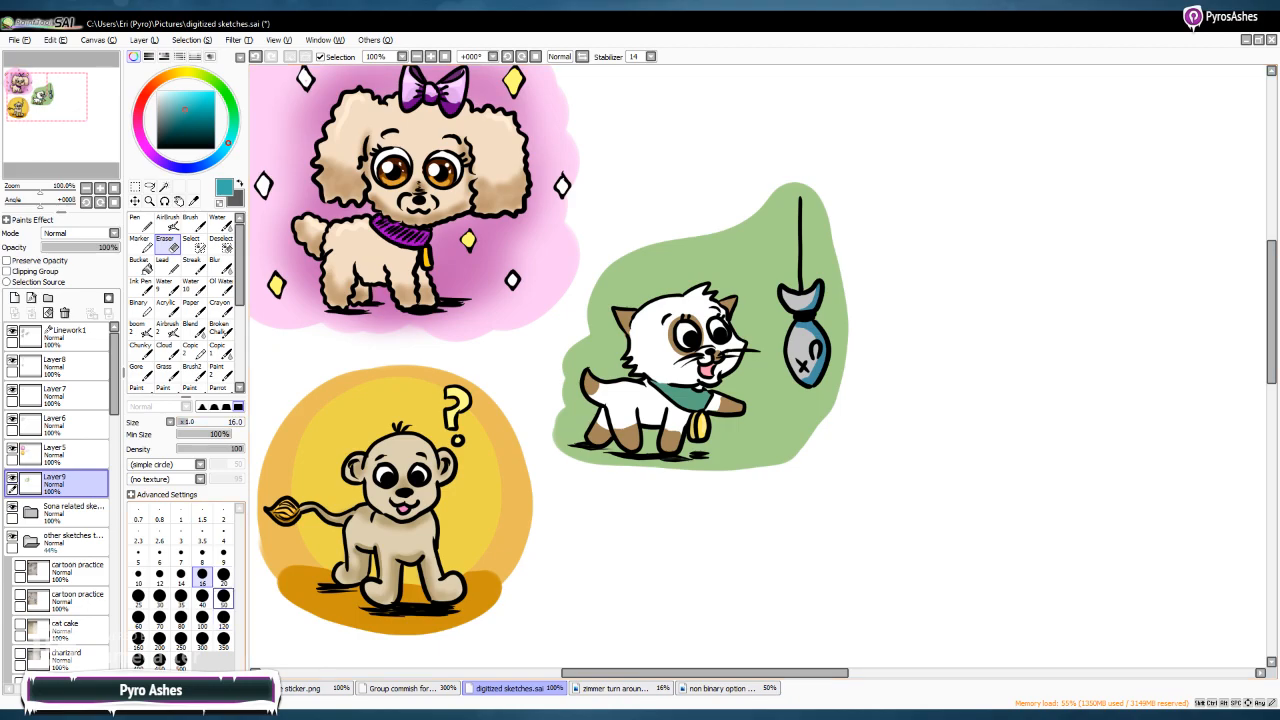
{"action": "left_click", "coordinate": [223, 575]}
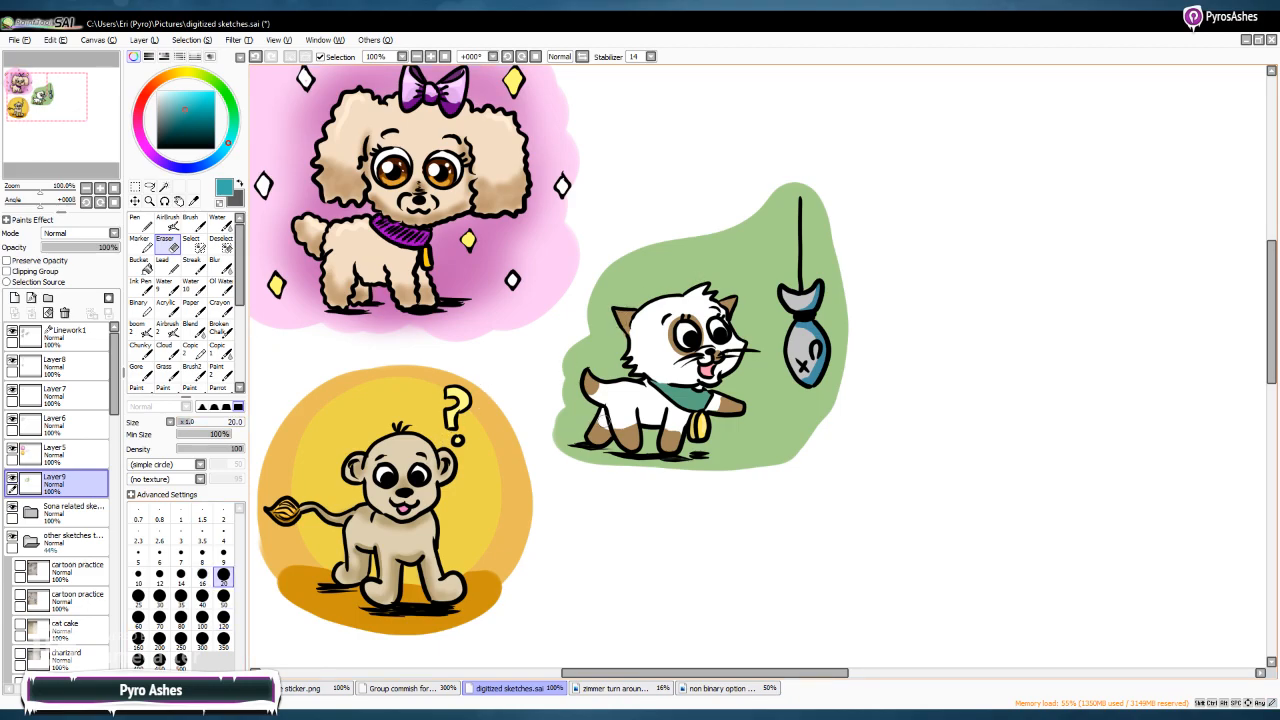
{"action": "left_click", "coordinate": [141, 221]}
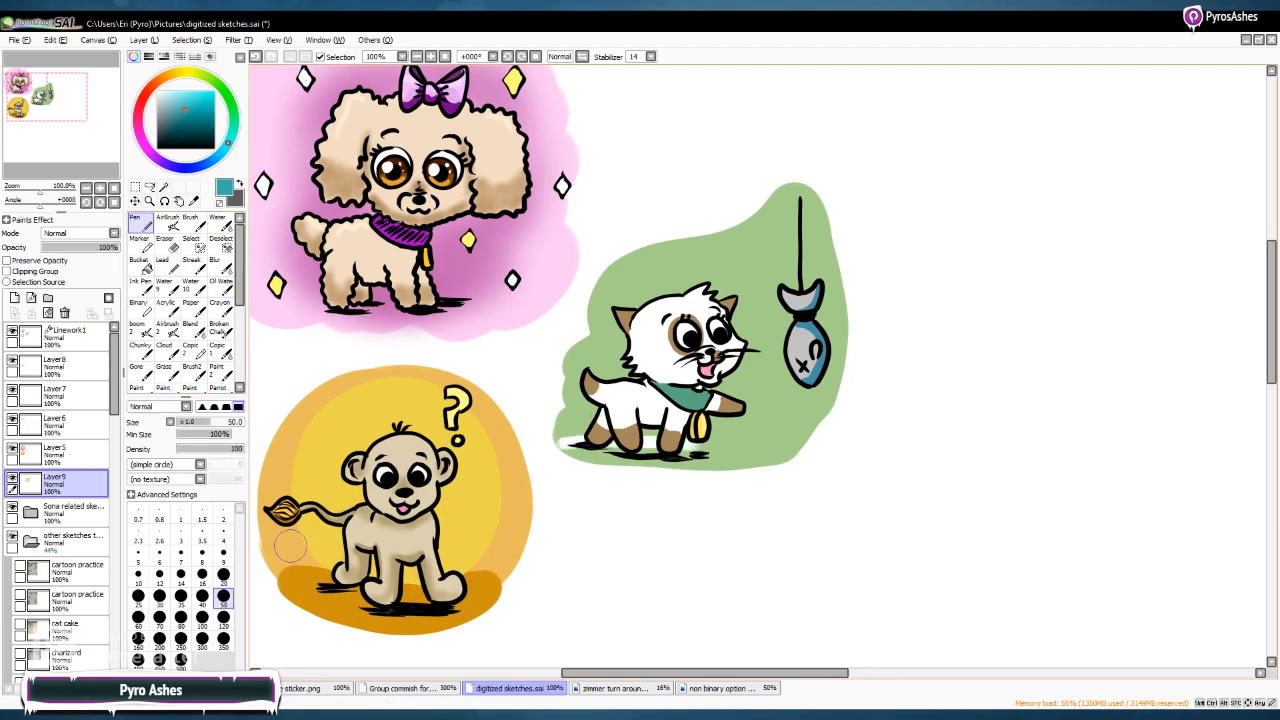
{"action": "left_click", "coordinate": [223, 575]}
{"action": "mouse_move", "coordinate": [568, 440]}
{"action": "left_mouse_down"}
{"action": "mouse_move", "coordinate": [733, 450]}
{"action": "mouse_move", "coordinate": [676, 457]}
{"action": "left_mouse_up"}
{"action": "mouse_move", "coordinate": [570, 460]}
{"action": "left_mouse_down"}
{"action": "mouse_move", "coordinate": [748, 459]}
{"action": "mouse_move", "coordinate": [560, 455]}
{"action": "mouse_move", "coordinate": [590, 457]}
{"action": "left_mouse_up"}
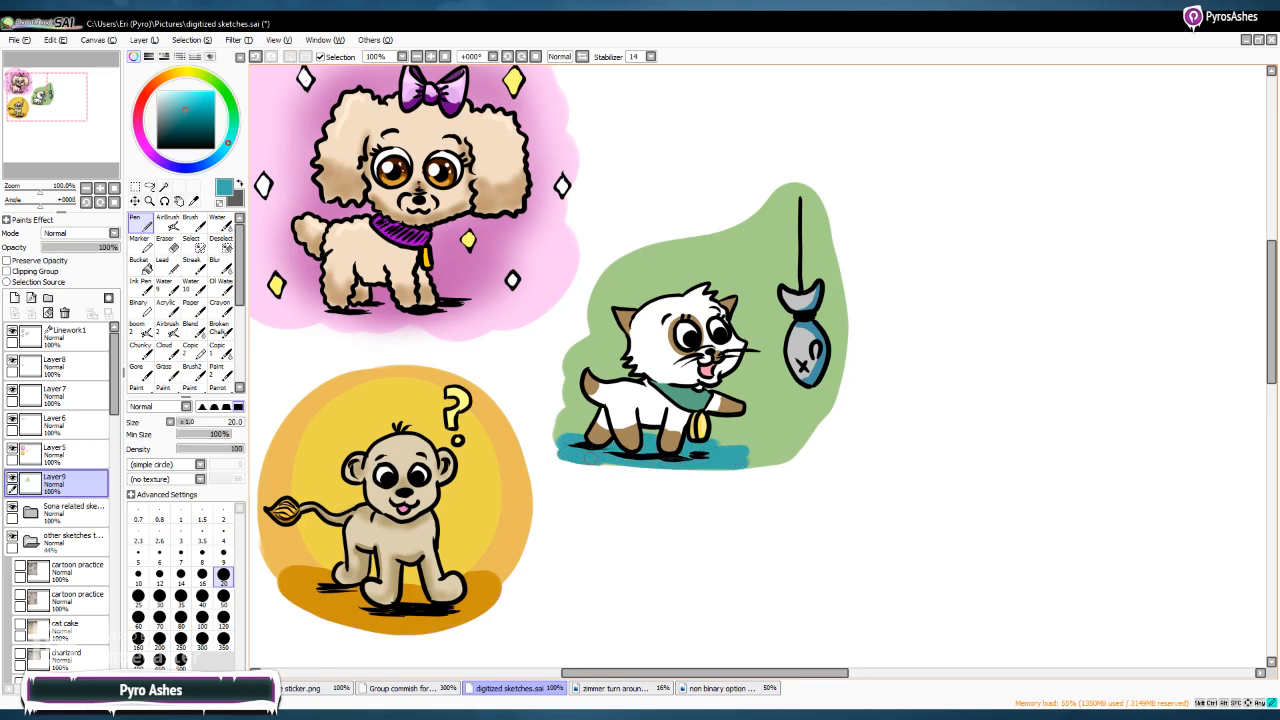
{"action": "left_click_drag", "start_coordinate": [667, 444], "coordinate": [753, 445]}
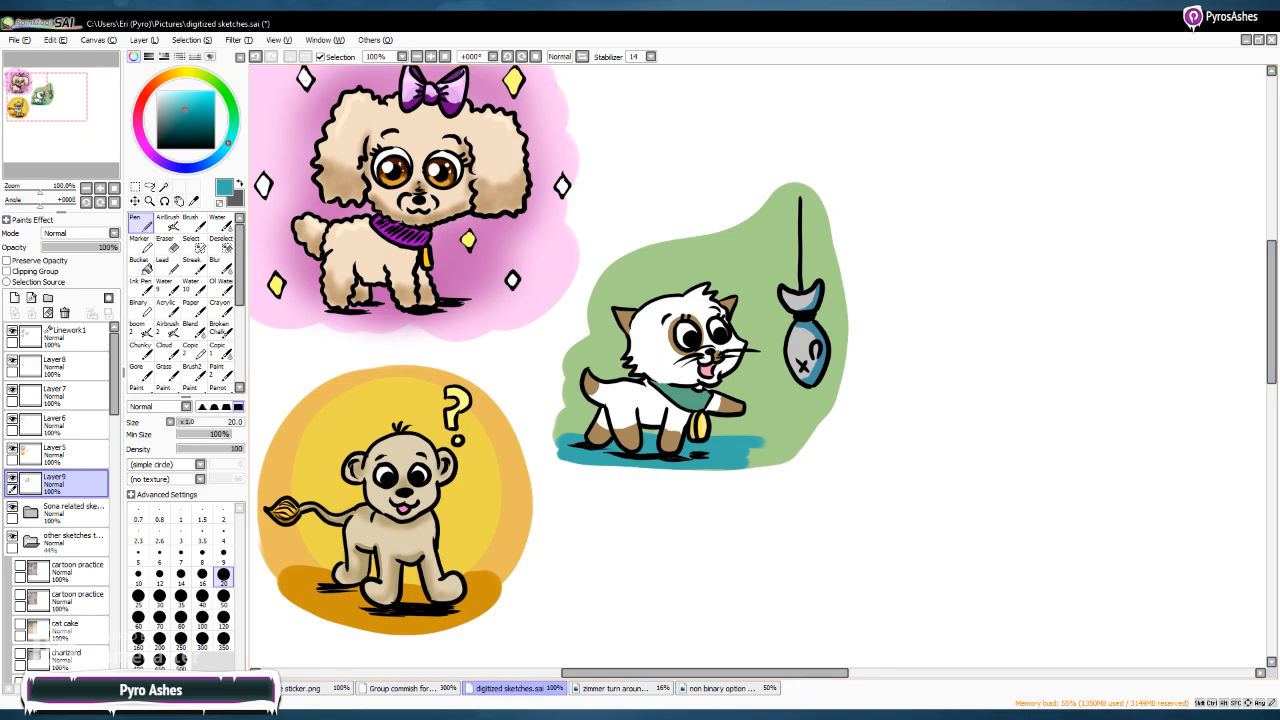
Paint a large bright cyan circle behind the cat with the size 50 pen
{"action": "left_click", "coordinate": [202, 96]}
{"action": "left_click", "coordinate": [223, 596]}
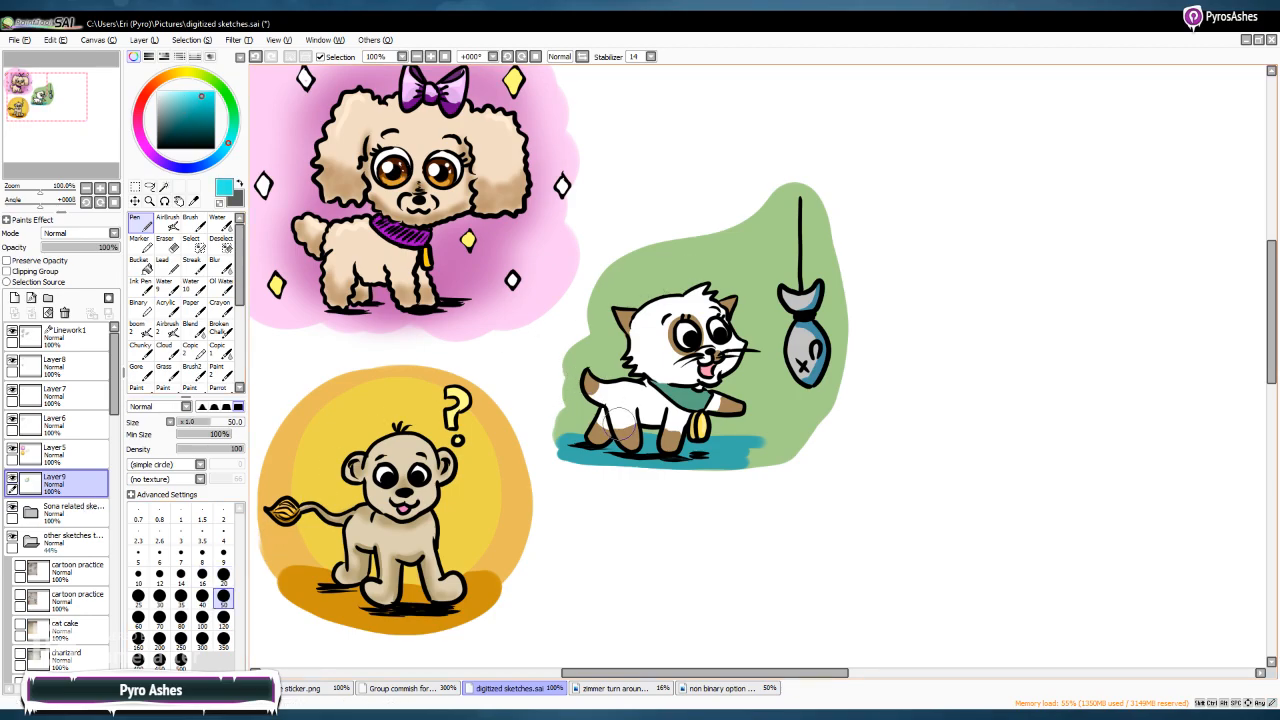
{"action": "mouse_move", "coordinate": [588, 415]}
{"action": "left_mouse_down"}
{"action": "mouse_move", "coordinate": [658, 282]}
{"action": "mouse_move", "coordinate": [606, 340]}
{"action": "mouse_move", "coordinate": [678, 272]}
{"action": "mouse_move", "coordinate": [713, 275]}
{"action": "mouse_move", "coordinate": [686, 280]}
{"action": "mouse_move", "coordinate": [685, 265]}
{"action": "mouse_move", "coordinate": [610, 342]}
{"action": "mouse_move", "coordinate": [593, 317]}
{"action": "mouse_move", "coordinate": [773, 365]}
{"action": "mouse_move", "coordinate": [746, 323]}
{"action": "mouse_move", "coordinate": [746, 378]}
{"action": "mouse_move", "coordinate": [748, 360]}
{"action": "mouse_move", "coordinate": [766, 358]}
{"action": "mouse_move", "coordinate": [759, 375]}
{"action": "mouse_move", "coordinate": [736, 370]}
{"action": "mouse_move", "coordinate": [738, 402]}
{"action": "mouse_move", "coordinate": [618, 396]}
{"action": "mouse_move", "coordinate": [613, 408]}
{"action": "mouse_move", "coordinate": [598, 390]}
{"action": "mouse_move", "coordinate": [635, 390]}
{"action": "mouse_move", "coordinate": [618, 419]}
{"action": "mouse_move", "coordinate": [613, 410]}
{"action": "mouse_move", "coordinate": [625, 427]}
{"action": "mouse_move", "coordinate": [656, 401]}
{"action": "mouse_move", "coordinate": [637, 410]}
{"action": "mouse_move", "coordinate": [675, 414]}
{"action": "mouse_move", "coordinate": [645, 402]}
{"action": "mouse_move", "coordinate": [659, 398]}
{"action": "mouse_move", "coordinate": [690, 426]}
{"action": "left_mouse_up"}
Erase the cyan from inside the cat's head with the eraser at size 9
{"action": "key", "text": "e"}
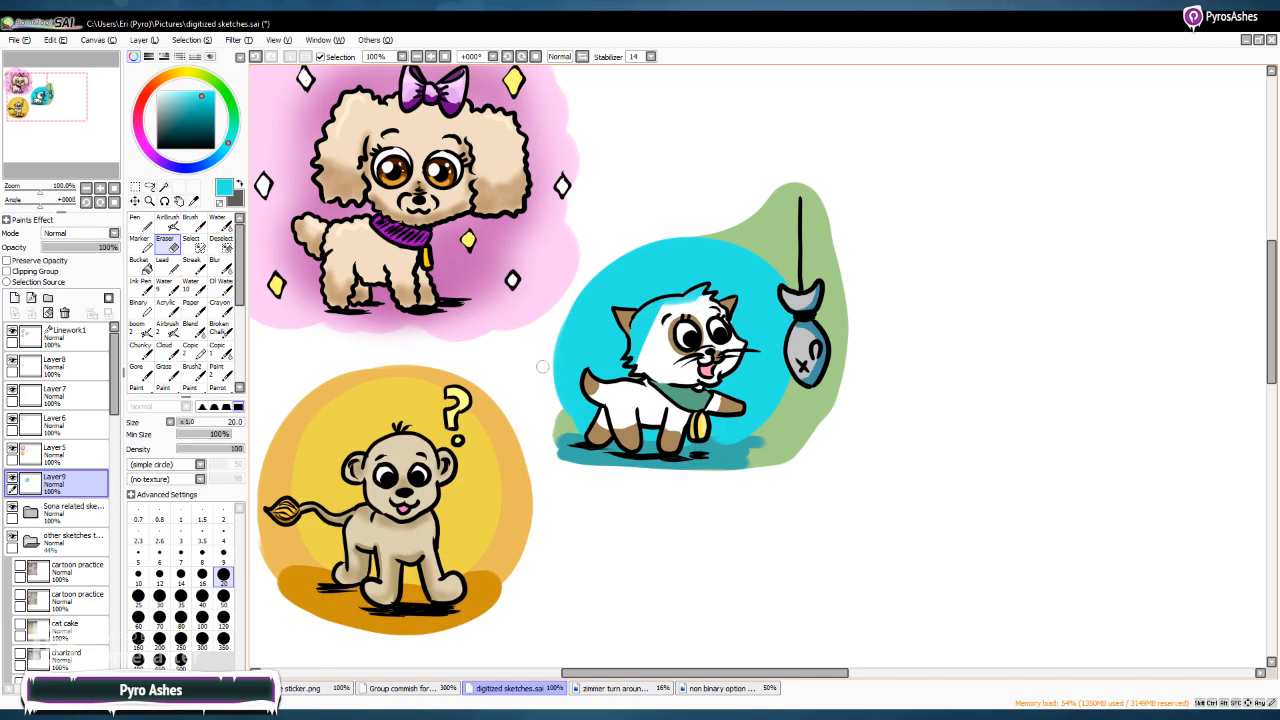
{"action": "key", "text": "bracketleft"}
{"action": "key", "text": "bracketleft"}
{"action": "key", "text": "bracketleft"}
{"action": "key", "text": "bracketleft"}
{"action": "key", "text": "bracketleft"}
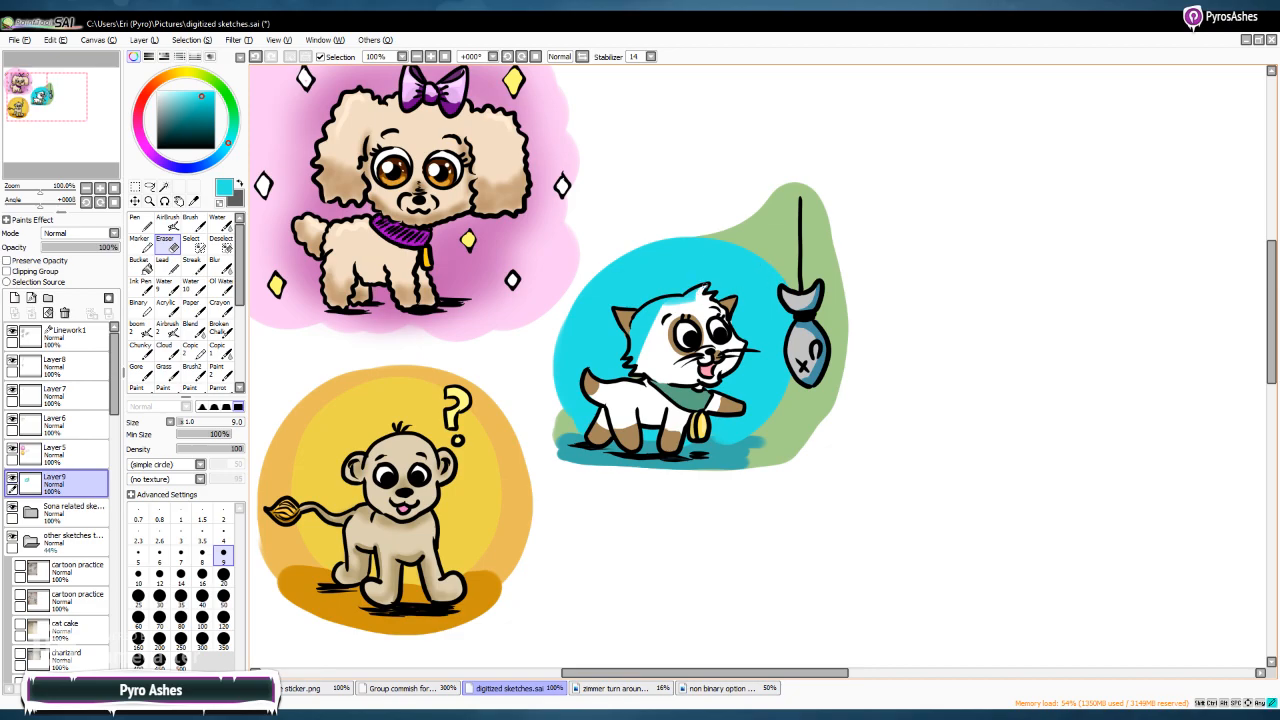
{"action": "left_click_drag", "start_coordinate": [684, 298], "coordinate": [652, 309]}
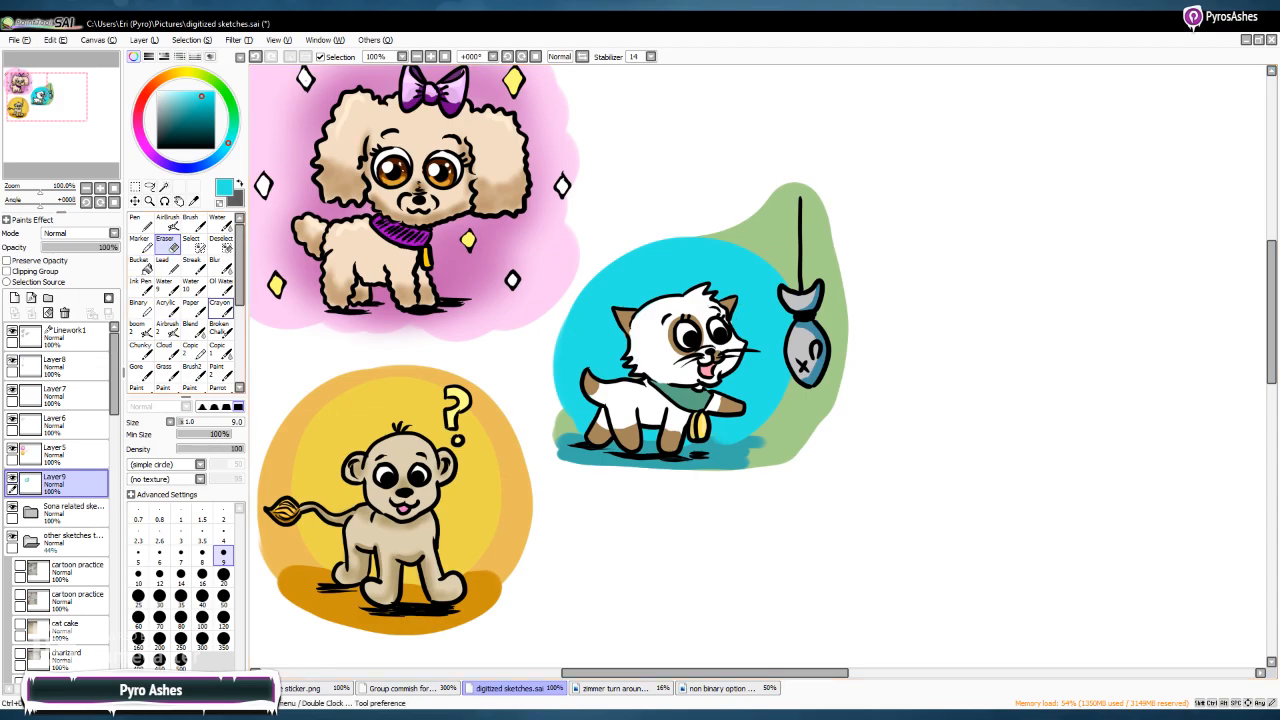
Blend the cyan circle into the surrounding green and teal and soften the background's lower edge with the size 50 Blend brush
{"action": "left_click", "coordinate": [191, 324]}
{"action": "mouse_move", "coordinate": [566, 398]}
{"action": "left_mouse_down"}
{"action": "mouse_move", "coordinate": [698, 453]}
{"action": "mouse_move", "coordinate": [732, 435]}
{"action": "mouse_move", "coordinate": [744, 443]}
{"action": "mouse_move", "coordinate": [722, 441]}
{"action": "mouse_move", "coordinate": [793, 448]}
{"action": "mouse_move", "coordinate": [800, 390]}
{"action": "mouse_move", "coordinate": [760, 426]}
{"action": "mouse_move", "coordinate": [796, 340]}
{"action": "mouse_move", "coordinate": [765, 408]}
{"action": "mouse_move", "coordinate": [751, 397]}
{"action": "mouse_move", "coordinate": [776, 407]}
{"action": "mouse_move", "coordinate": [770, 445]}
{"action": "left_mouse_up"}
{"action": "mouse_move", "coordinate": [781, 318]}
{"action": "left_mouse_down"}
{"action": "mouse_move", "coordinate": [736, 247]}
{"action": "mouse_move", "coordinate": [686, 257]}
{"action": "mouse_move", "coordinate": [773, 269]}
{"action": "mouse_move", "coordinate": [700, 235]}
{"action": "mouse_move", "coordinate": [681, 266]}
{"action": "mouse_move", "coordinate": [748, 242]}
{"action": "mouse_move", "coordinate": [651, 261]}
{"action": "mouse_move", "coordinate": [702, 240]}
{"action": "mouse_move", "coordinate": [636, 296]}
{"action": "mouse_move", "coordinate": [758, 265]}
{"action": "left_mouse_up"}
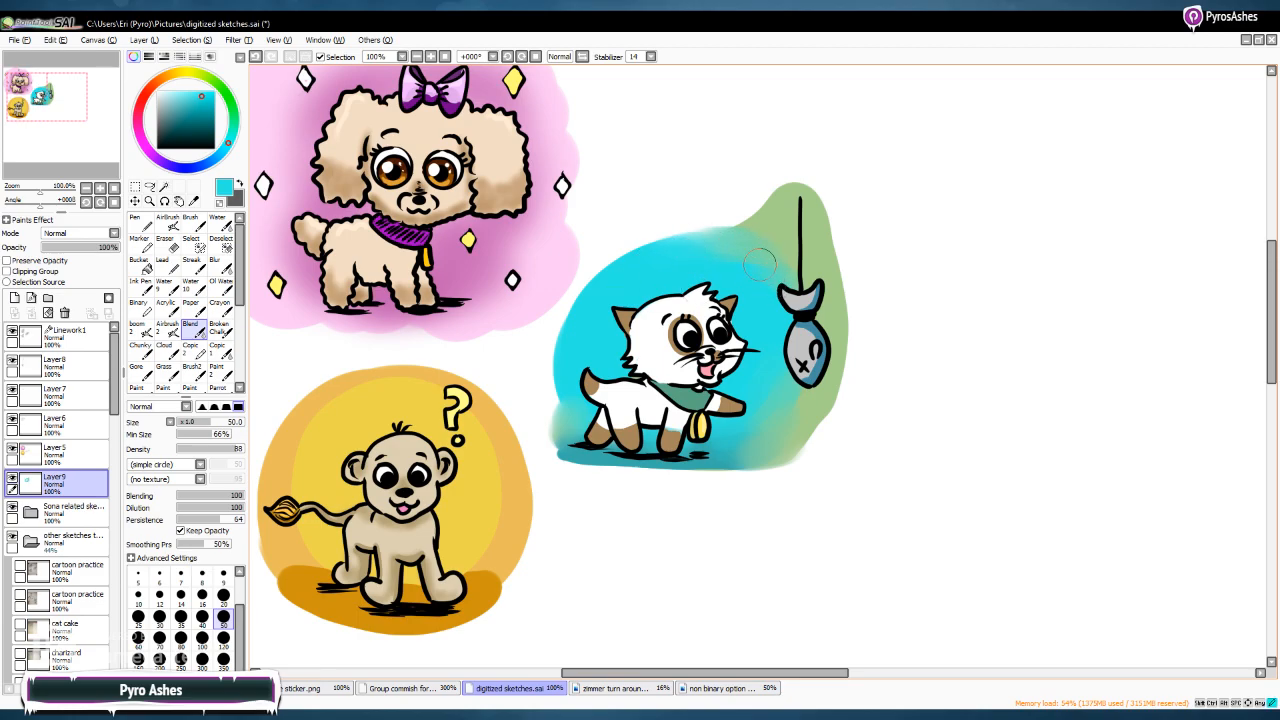
{"action": "mouse_move", "coordinate": [571, 402]}
{"action": "left_mouse_down"}
{"action": "mouse_move", "coordinate": [556, 448]}
{"action": "mouse_move", "coordinate": [600, 432]}
{"action": "mouse_move", "coordinate": [566, 453]}
{"action": "mouse_move", "coordinate": [591, 436]}
{"action": "mouse_move", "coordinate": [577, 427]}
{"action": "left_mouse_up"}
{"action": "mouse_move", "coordinate": [648, 447]}
{"action": "left_mouse_down"}
{"action": "mouse_move", "coordinate": [753, 466]}
{"action": "mouse_move", "coordinate": [720, 441]}
{"action": "mouse_move", "coordinate": [675, 463]}
{"action": "mouse_move", "coordinate": [712, 463]}
{"action": "mouse_move", "coordinate": [605, 443]}
{"action": "mouse_move", "coordinate": [697, 473]}
{"action": "mouse_move", "coordinate": [743, 454]}
{"action": "mouse_move", "coordinate": [618, 451]}
{"action": "mouse_move", "coordinate": [650, 418]}
{"action": "mouse_move", "coordinate": [602, 443]}
{"action": "left_mouse_up"}
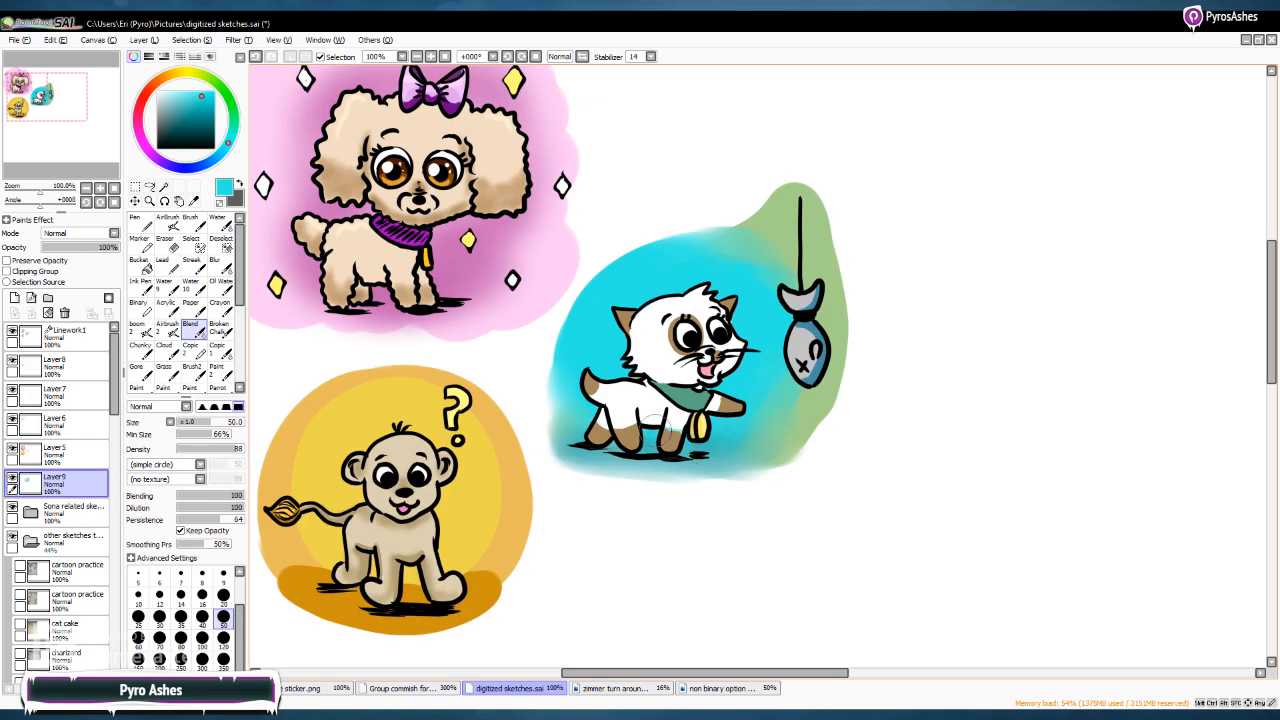
{"action": "left_click", "coordinate": [165, 243]}
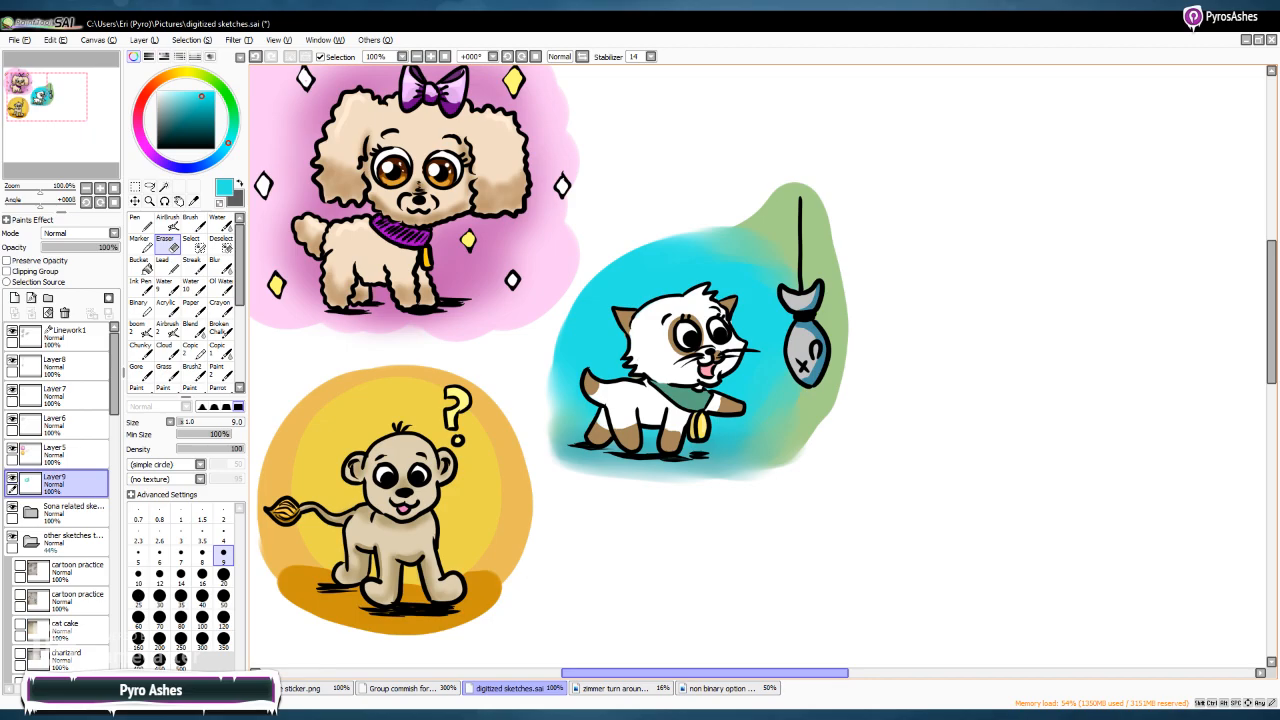
Blend the yellow and orange areas of the lion cub's background on Layer5 and soften its outer edge with the size 50 Blend brush
{"action": "scroll", "coordinate": [705, 672], "scroll_direction": "right", "scroll_amount": 1}
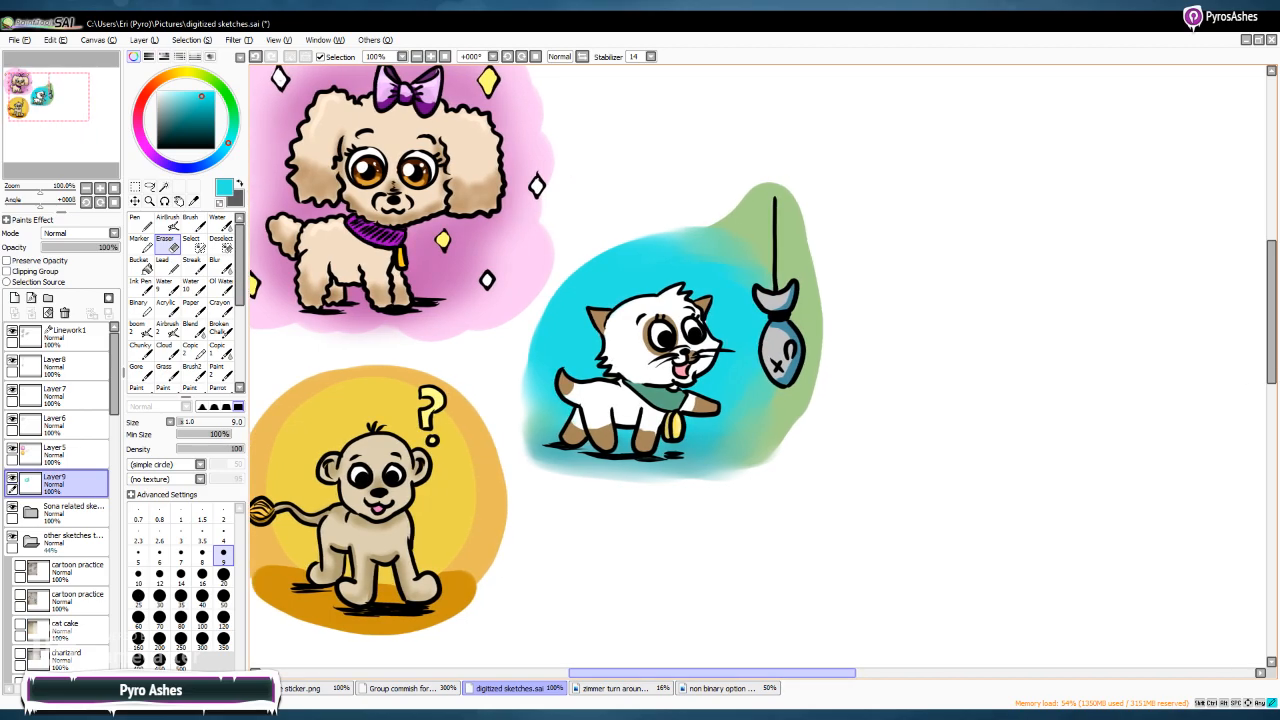
{"action": "scroll", "coordinate": [700, 672], "scroll_direction": "left", "scroll_amount": 4}
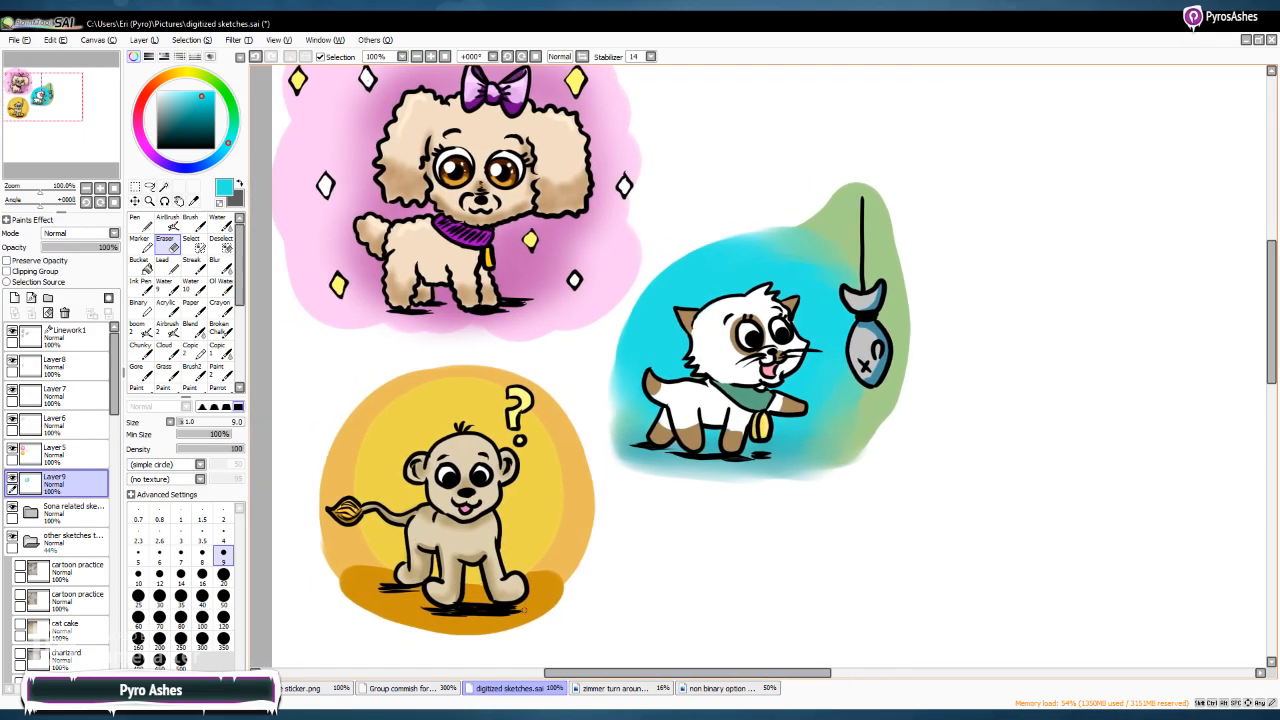
{"action": "scroll", "coordinate": [187, 300], "scroll_direction": "down", "scroll_amount": 2}
{"action": "scroll", "coordinate": [187, 300], "scroll_direction": "up", "scroll_amount": 2}
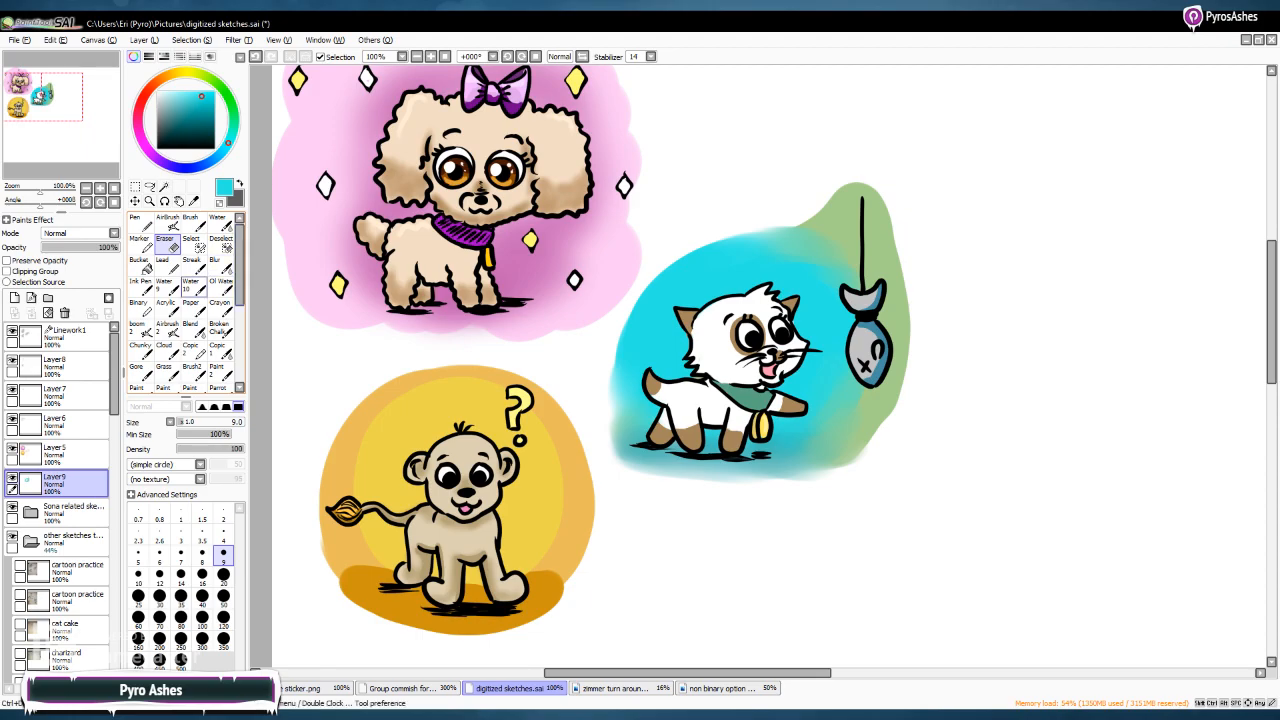
{"action": "left_click", "coordinate": [190, 330]}
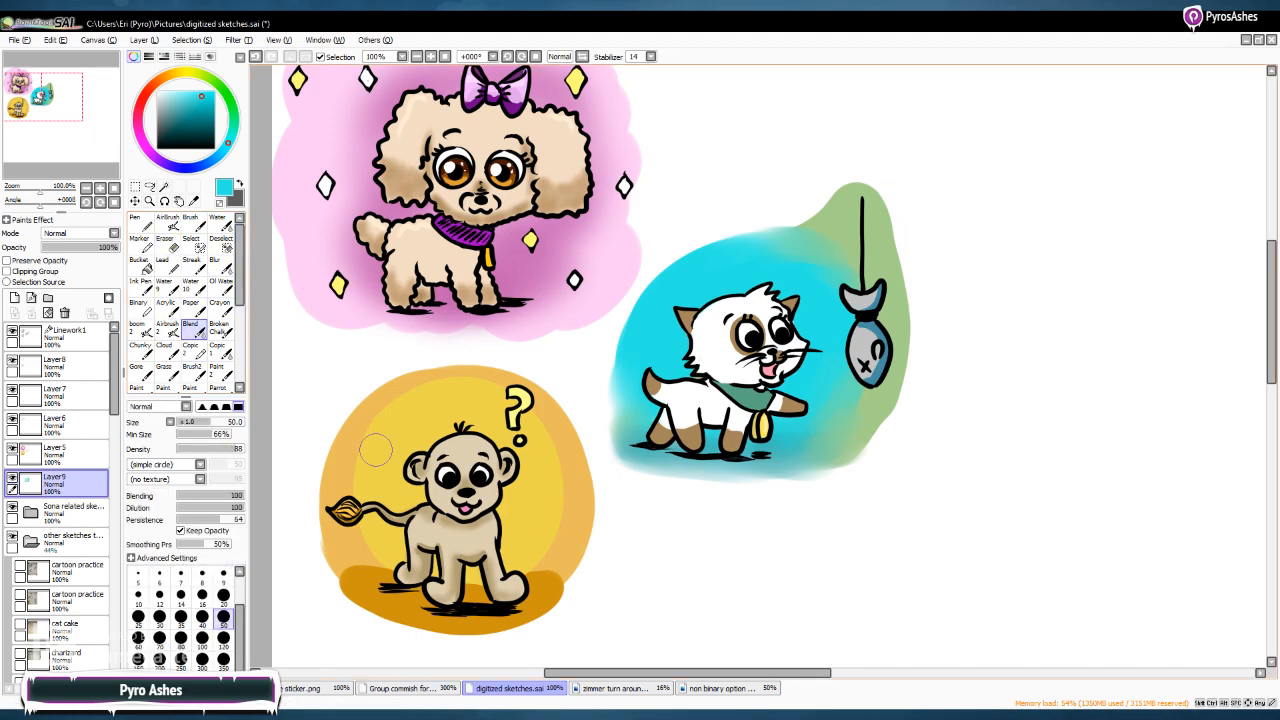
{"action": "left_click", "coordinate": [72, 455]}
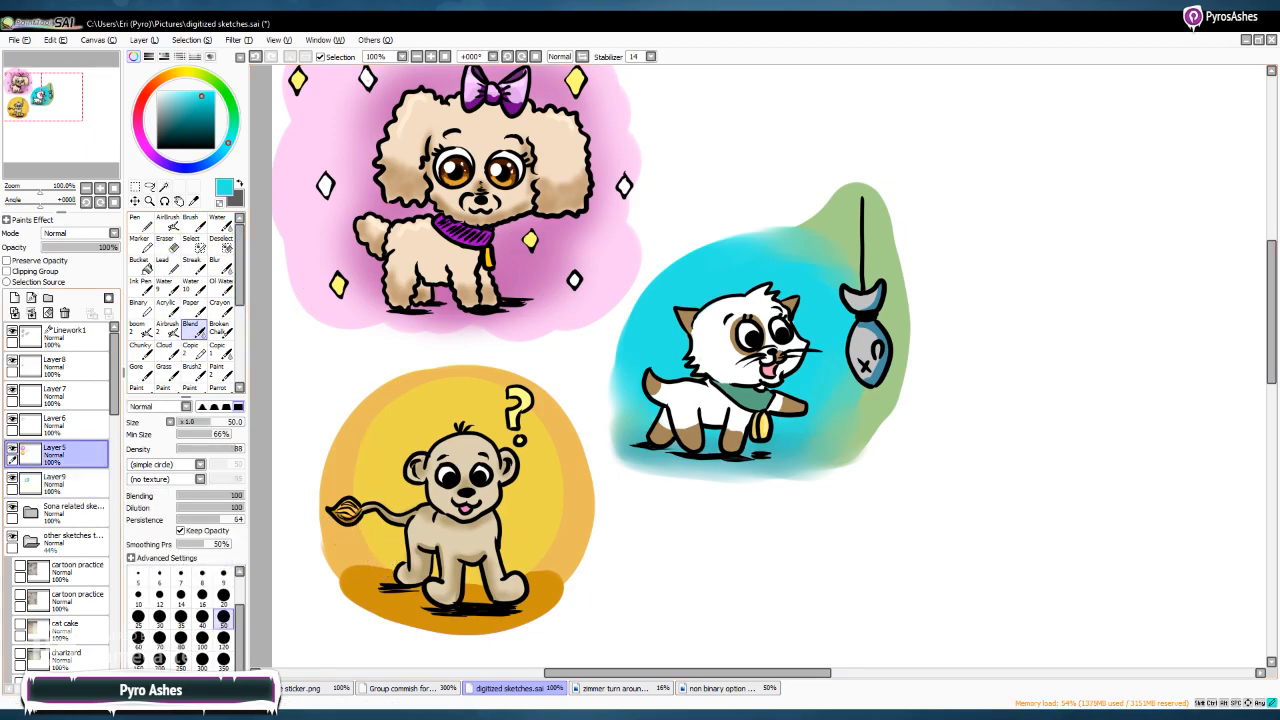
{"action": "mouse_move", "coordinate": [383, 562]}
{"action": "left_mouse_down"}
{"action": "mouse_move", "coordinate": [367, 509]}
{"action": "mouse_move", "coordinate": [368, 547]}
{"action": "mouse_move", "coordinate": [378, 535]}
{"action": "mouse_move", "coordinate": [404, 573]}
{"action": "left_mouse_up"}
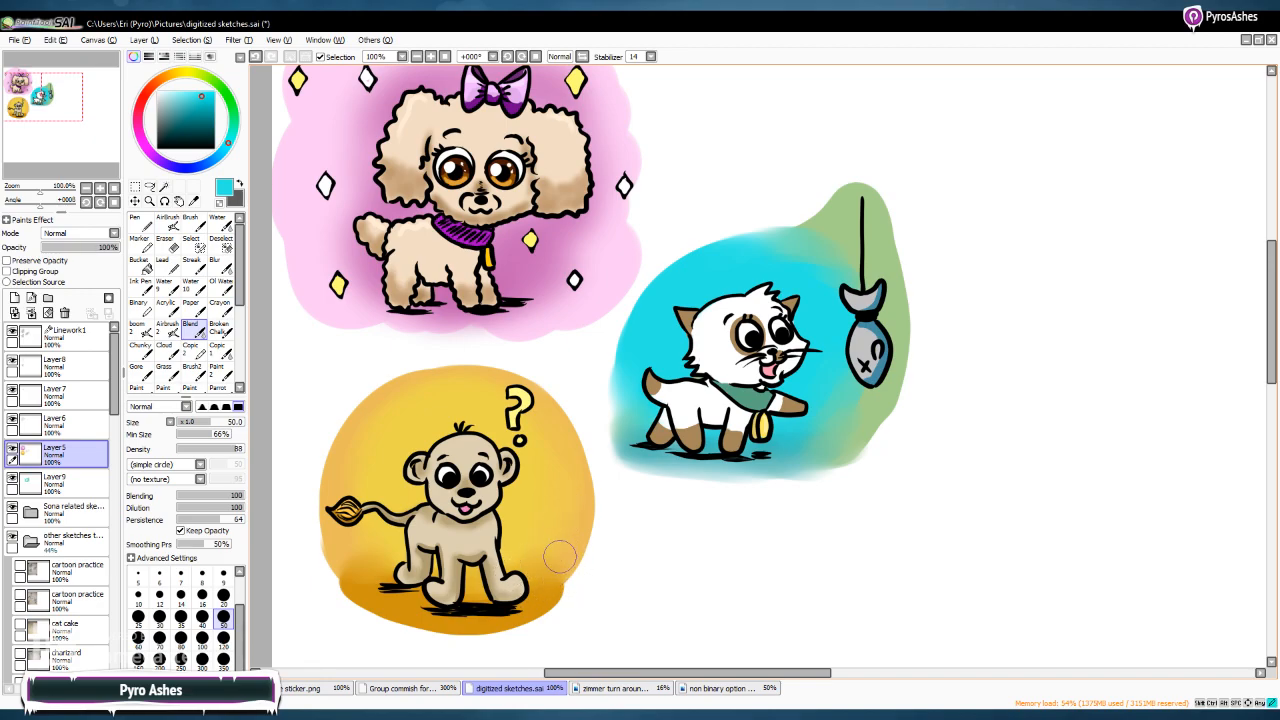
{"action": "mouse_move", "coordinate": [337, 569]}
{"action": "left_mouse_down"}
{"action": "mouse_move", "coordinate": [569, 564]}
{"action": "mouse_move", "coordinate": [538, 580]}
{"action": "mouse_move", "coordinate": [561, 556]}
{"action": "left_mouse_up"}
{"action": "left_click_drag", "start_coordinate": [349, 581], "coordinate": [365, 590]}
{"action": "mouse_move", "coordinate": [393, 526]}
{"action": "left_mouse_down"}
{"action": "mouse_move", "coordinate": [457, 563]}
{"action": "mouse_move", "coordinate": [421, 570]}
{"action": "mouse_move", "coordinate": [337, 516]}
{"action": "mouse_move", "coordinate": [367, 570]}
{"action": "mouse_move", "coordinate": [371, 493]}
{"action": "mouse_move", "coordinate": [413, 457]}
{"action": "mouse_move", "coordinate": [340, 543]}
{"action": "mouse_move", "coordinate": [339, 587]}
{"action": "mouse_move", "coordinate": [338, 443]}
{"action": "mouse_move", "coordinate": [338, 538]}
{"action": "mouse_move", "coordinate": [378, 417]}
{"action": "mouse_move", "coordinate": [339, 487]}
{"action": "mouse_move", "coordinate": [384, 390]}
{"action": "mouse_move", "coordinate": [352, 468]}
{"action": "mouse_move", "coordinate": [399, 384]}
{"action": "mouse_move", "coordinate": [363, 453]}
{"action": "mouse_move", "coordinate": [423, 373]}
{"action": "mouse_move", "coordinate": [446, 373]}
{"action": "mouse_move", "coordinate": [410, 401]}
{"action": "mouse_move", "coordinate": [387, 398]}
{"action": "mouse_move", "coordinate": [507, 383]}
{"action": "mouse_move", "coordinate": [442, 375]}
{"action": "mouse_move", "coordinate": [526, 390]}
{"action": "mouse_move", "coordinate": [465, 368]}
{"action": "mouse_move", "coordinate": [537, 394]}
{"action": "mouse_move", "coordinate": [476, 381]}
{"action": "mouse_move", "coordinate": [517, 379]}
{"action": "mouse_move", "coordinate": [489, 373]}
{"action": "mouse_move", "coordinate": [508, 372]}
{"action": "mouse_move", "coordinate": [580, 435]}
{"action": "mouse_move", "coordinate": [566, 420]}
{"action": "mouse_move", "coordinate": [582, 514]}
{"action": "mouse_move", "coordinate": [549, 412]}
{"action": "mouse_move", "coordinate": [562, 494]}
{"action": "mouse_move", "coordinate": [584, 510]}
{"action": "mouse_move", "coordinate": [582, 481]}
{"action": "mouse_move", "coordinate": [574, 568]}
{"action": "left_mouse_up"}
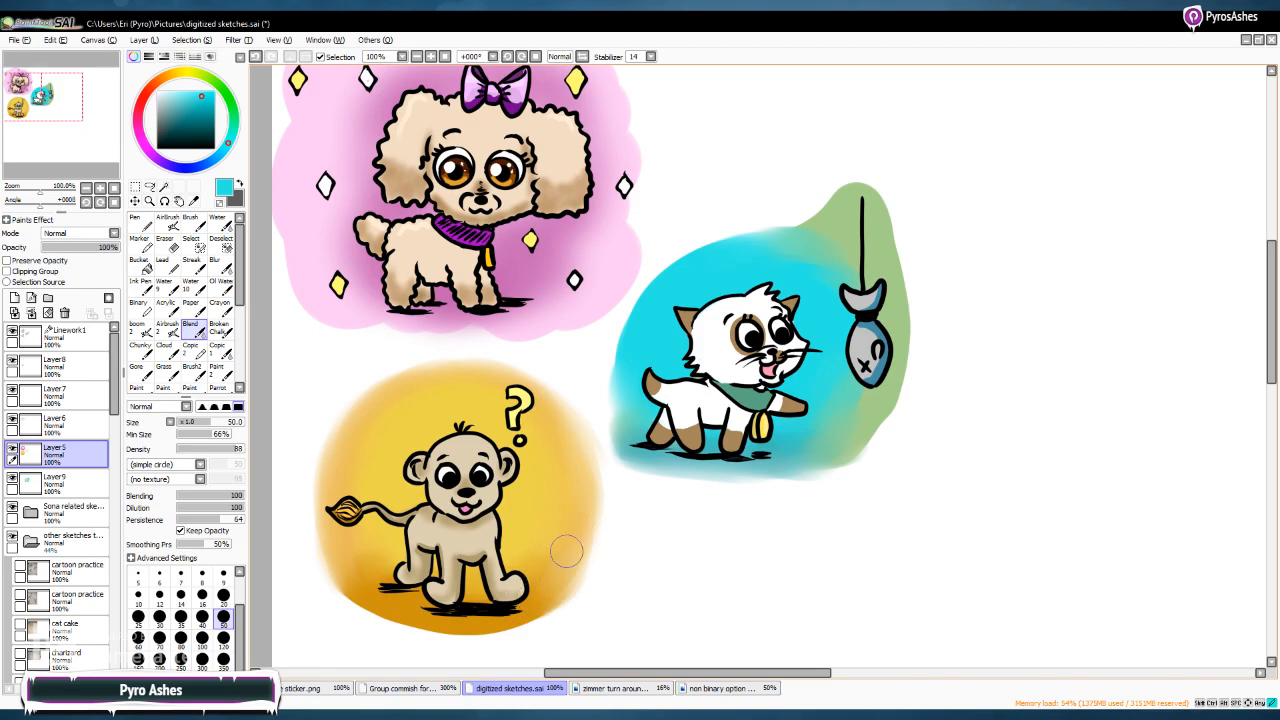
{"action": "mouse_move", "coordinate": [365, 581]}
{"action": "left_mouse_down"}
{"action": "mouse_move", "coordinate": [397, 620]}
{"action": "mouse_move", "coordinate": [432, 623]}
{"action": "mouse_move", "coordinate": [377, 609]}
{"action": "mouse_move", "coordinate": [467, 630]}
{"action": "mouse_move", "coordinate": [552, 590]}
{"action": "mouse_move", "coordinate": [538, 605]}
{"action": "mouse_move", "coordinate": [414, 611]}
{"action": "mouse_move", "coordinate": [364, 564]}
{"action": "mouse_move", "coordinate": [446, 595]}
{"action": "mouse_move", "coordinate": [425, 618]}
{"action": "mouse_move", "coordinate": [370, 577]}
{"action": "mouse_move", "coordinate": [392, 567]}
{"action": "mouse_move", "coordinate": [402, 619]}
{"action": "mouse_move", "coordinate": [374, 570]}
{"action": "mouse_move", "coordinate": [550, 604]}
{"action": "mouse_move", "coordinate": [440, 597]}
{"action": "mouse_move", "coordinate": [532, 597]}
{"action": "mouse_move", "coordinate": [478, 626]}
{"action": "mouse_move", "coordinate": [560, 567]}
{"action": "mouse_move", "coordinate": [463, 590]}
{"action": "mouse_move", "coordinate": [372, 585]}
{"action": "mouse_move", "coordinate": [540, 583]}
{"action": "left_mouse_up"}
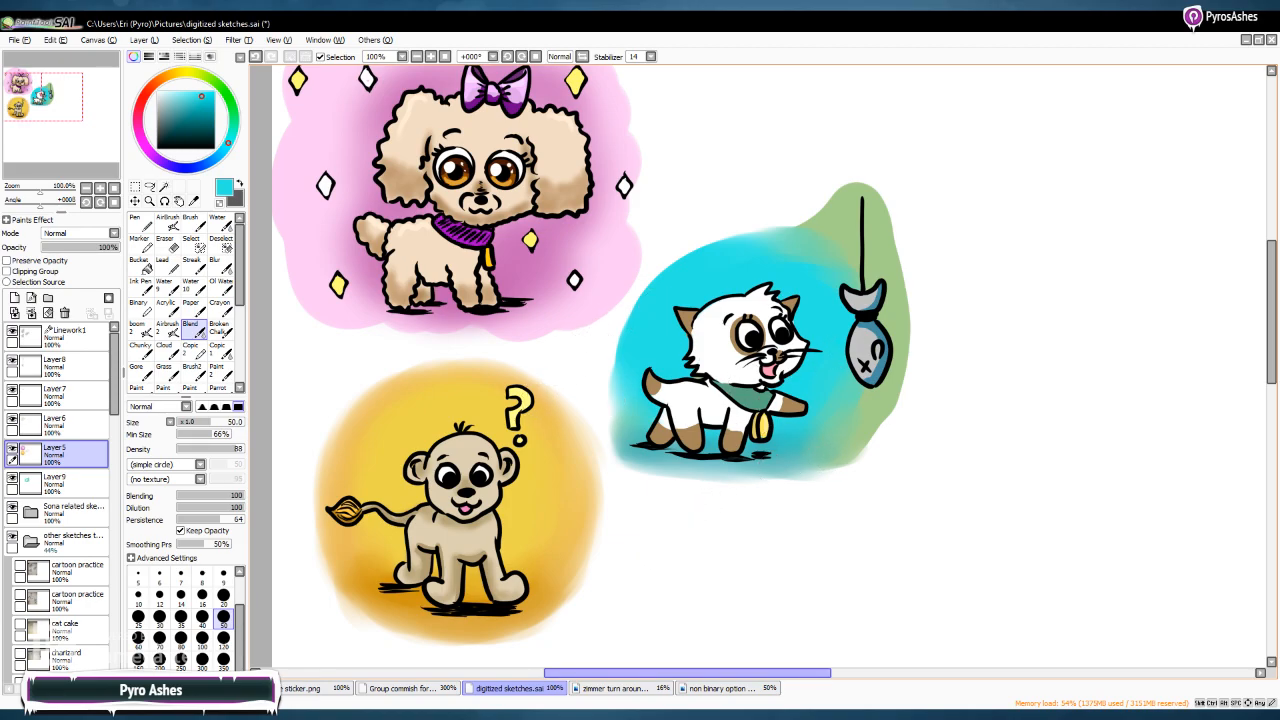
Show the lower cartoon practice sketch layer and move it to the blank canvas area right of the cat and fish
{"action": "left_click_drag", "start_coordinate": [687, 672], "coordinate": [714, 672]}
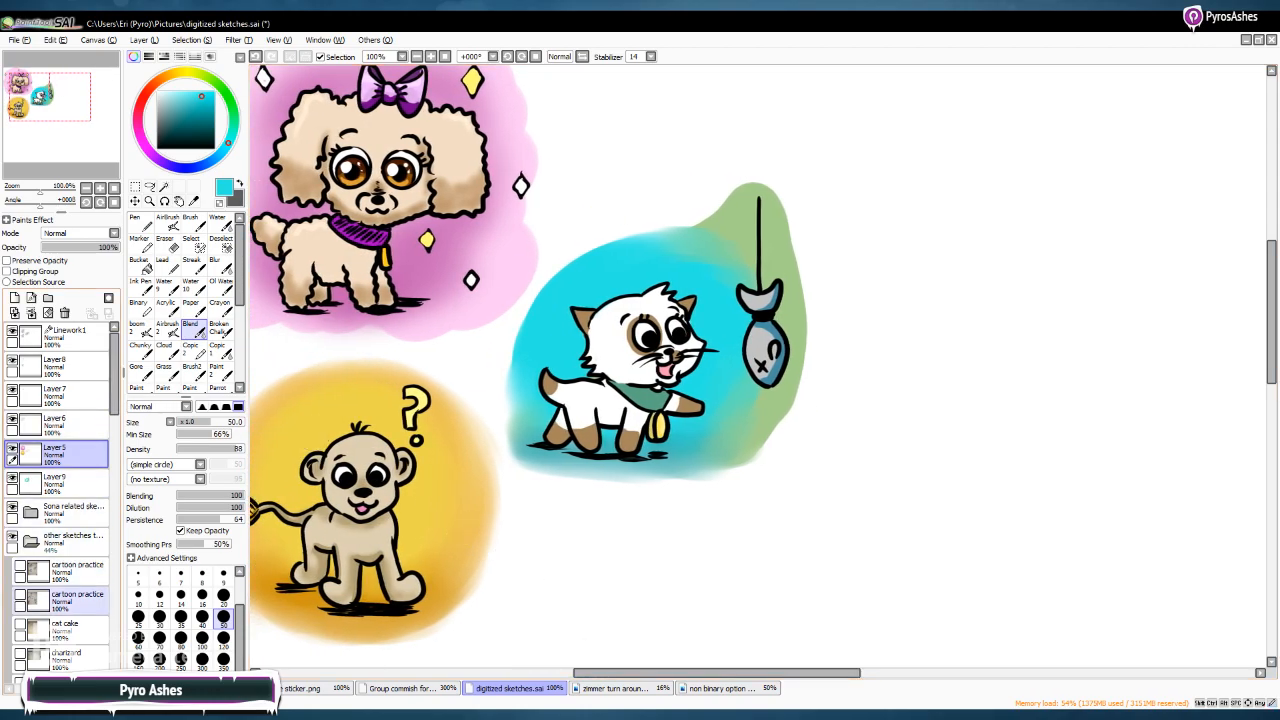
{"action": "left_click", "coordinate": [20, 595]}
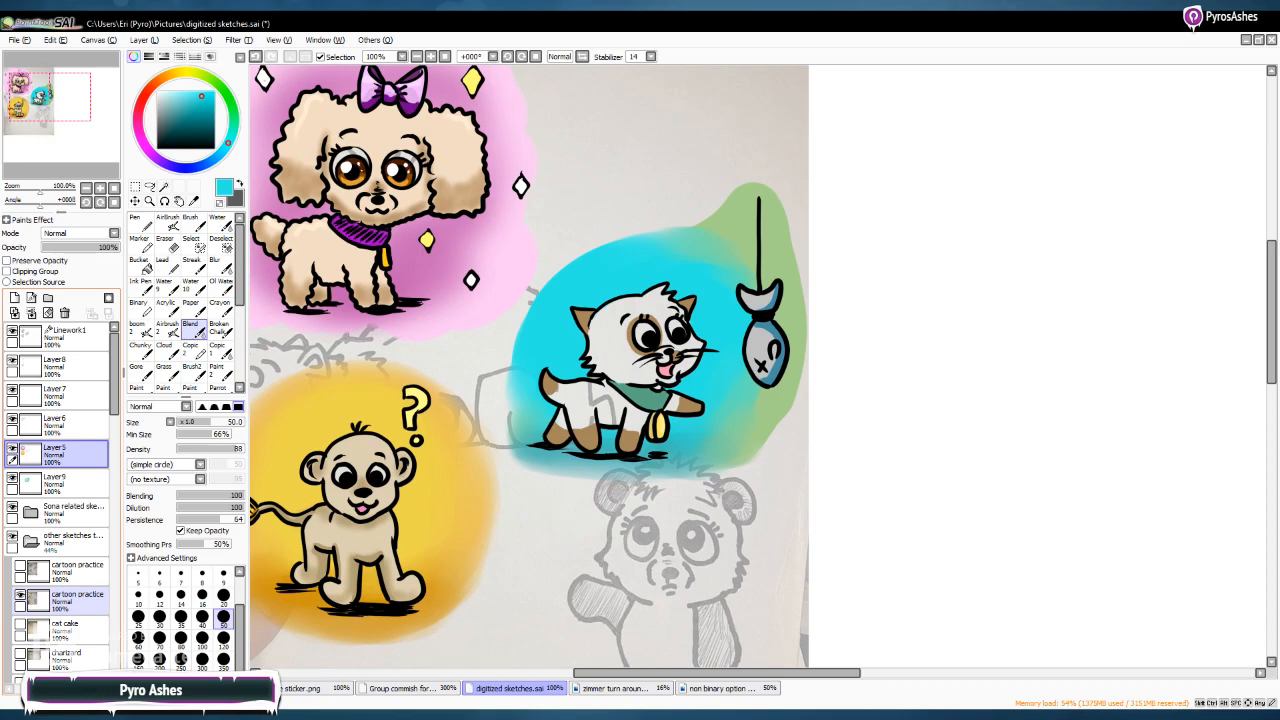
{"action": "left_click", "coordinate": [417, 56]}
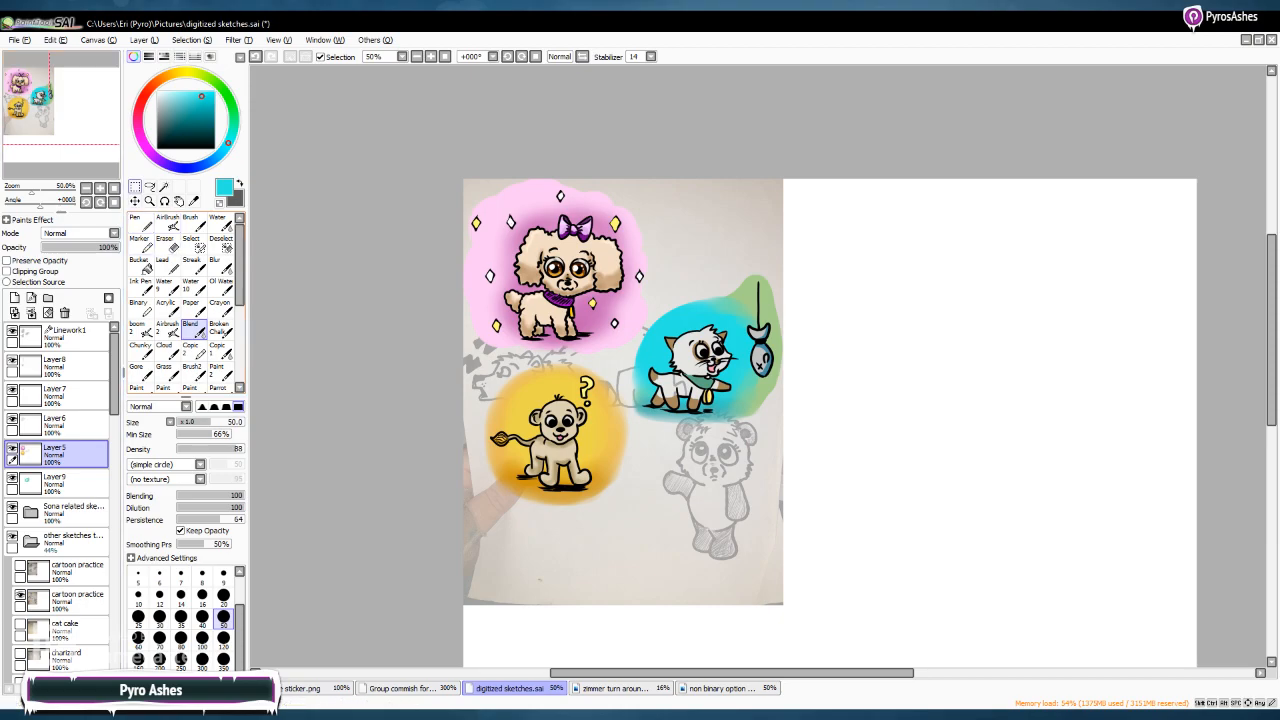
{"action": "left_click", "coordinate": [134, 201]}
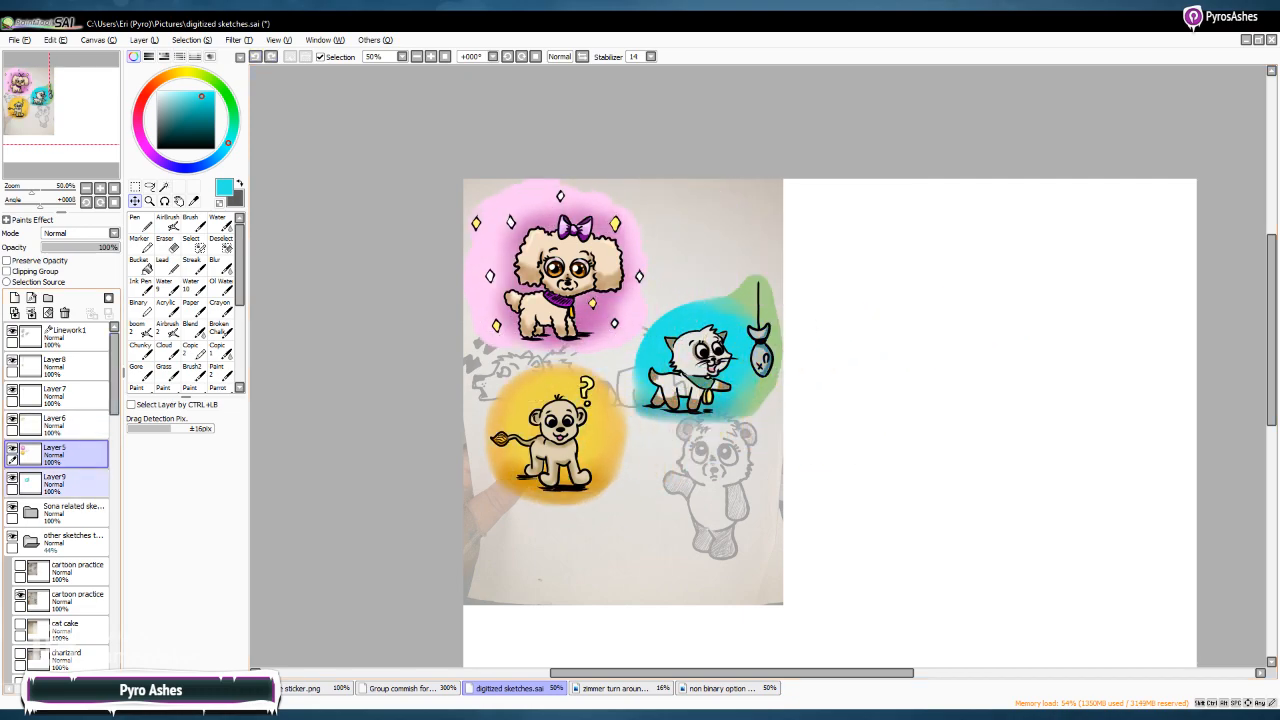
{"action": "left_click", "coordinate": [76, 601]}
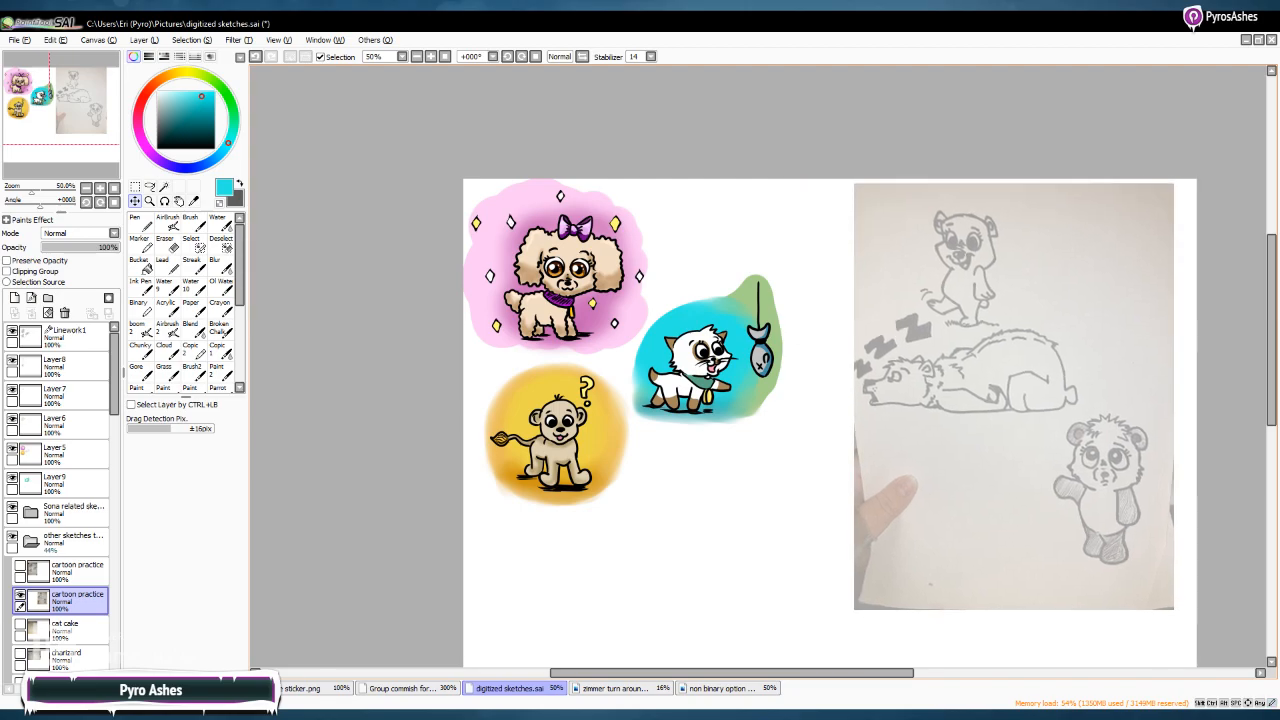
Ink the standing bear's head outline and hair tuft in black on the Linework1 layer with the size 9 pen
{"action": "key", "text": "ctrl+plus"}
{"action": "left_click", "coordinate": [431, 57]}
{"action": "left_click_drag", "start_coordinate": [717, 673], "coordinate": [873, 673]}
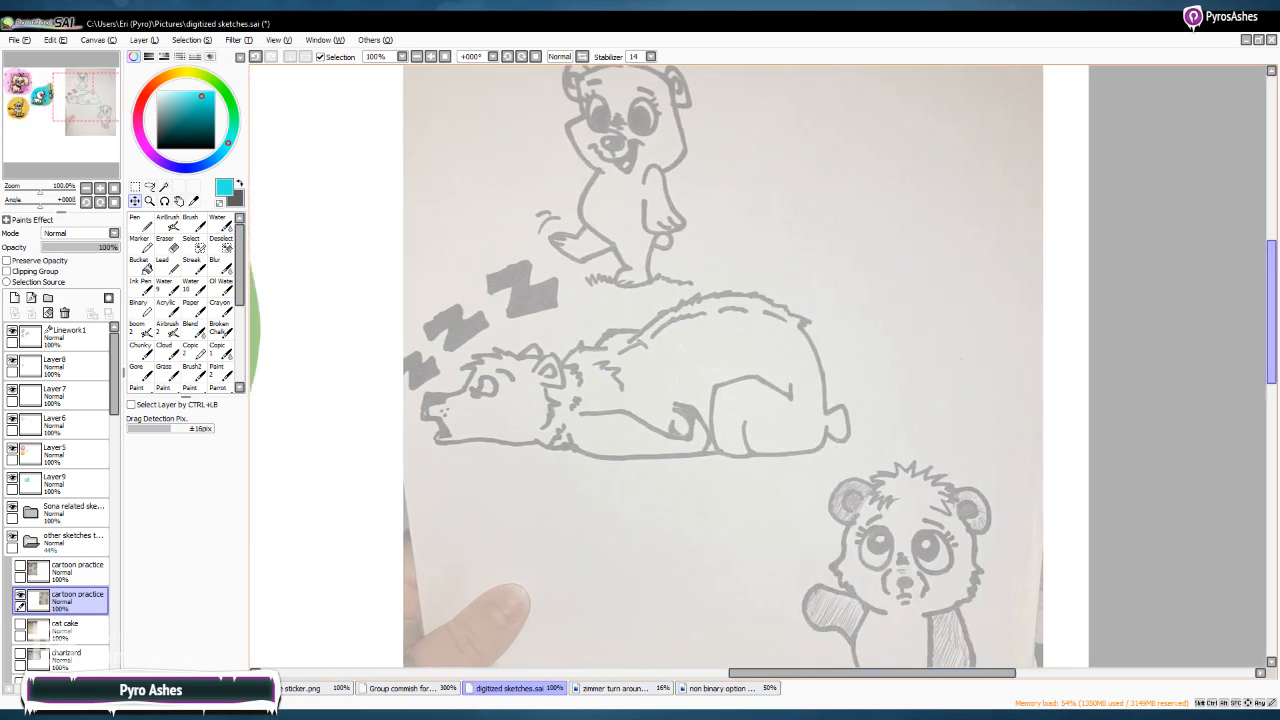
{"action": "scroll", "coordinate": [760, 366], "scroll_direction": "up", "scroll_amount": 4}
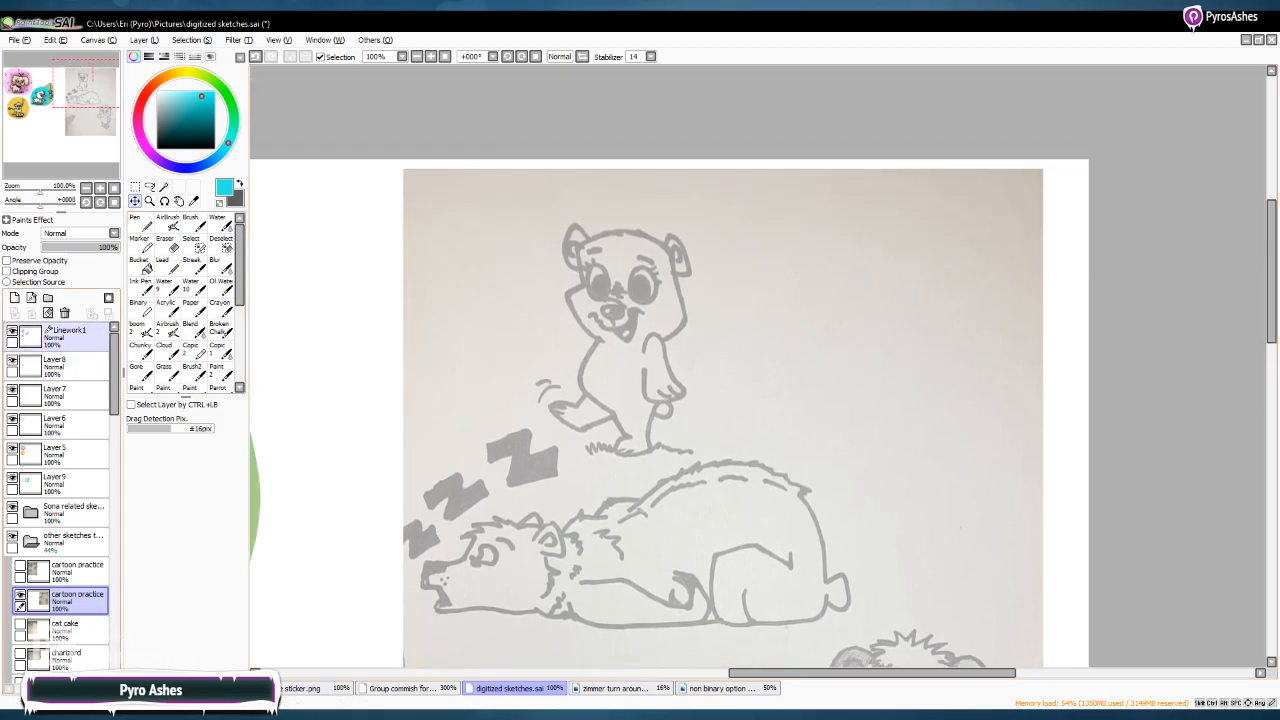
{"action": "left_click", "coordinate": [70, 336]}
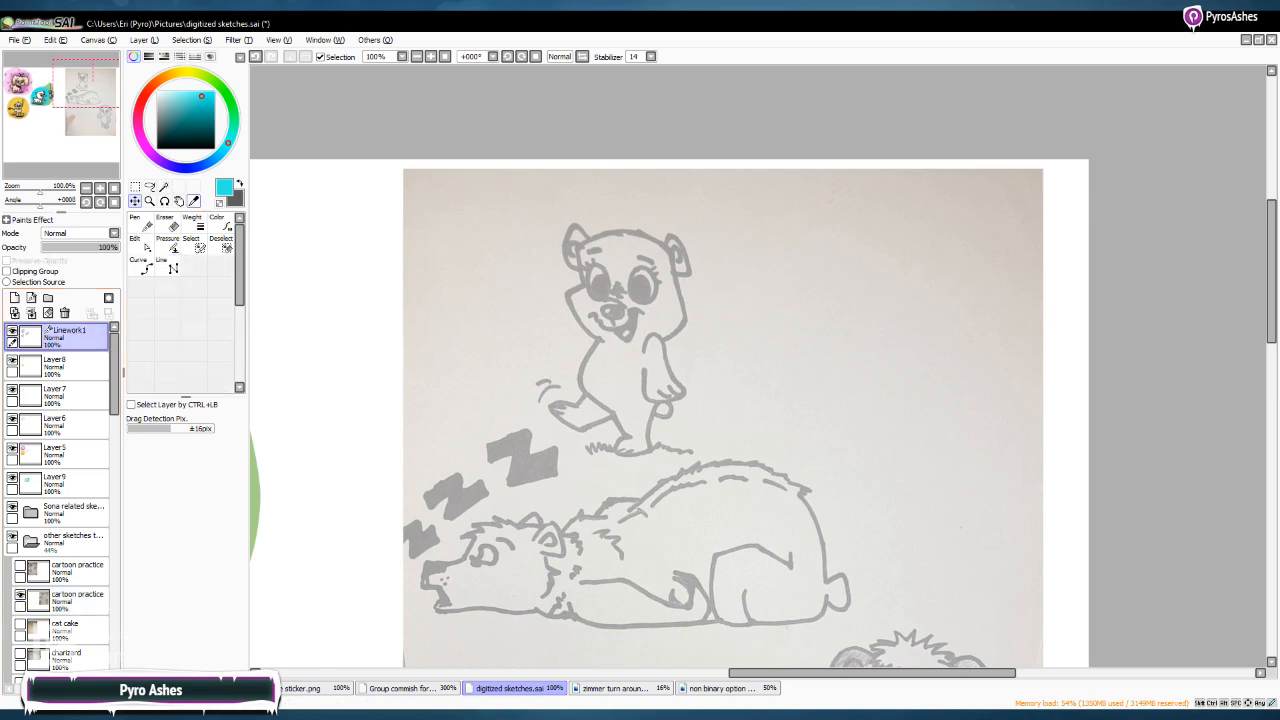
{"action": "left_click", "coordinate": [141, 222]}
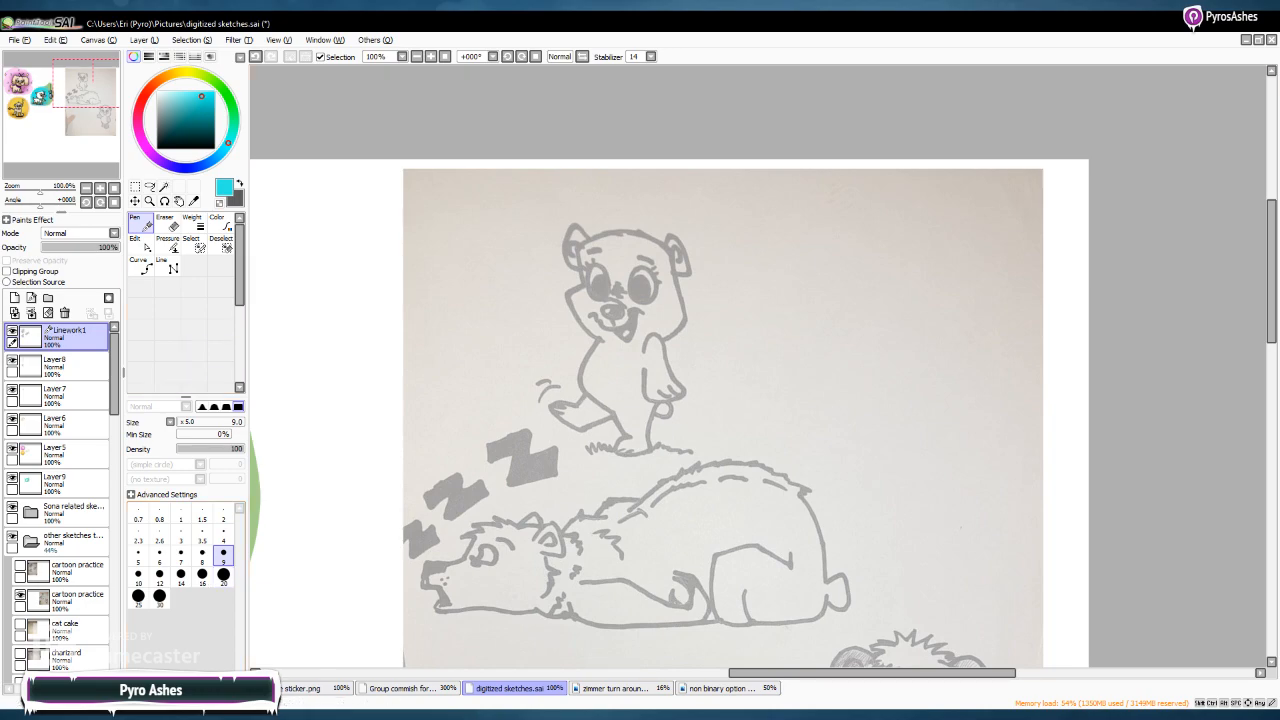
{"action": "left_click", "coordinate": [223, 574]}
{"action": "left_click", "coordinate": [223, 552]}
{"action": "left_click", "coordinate": [431, 56]}
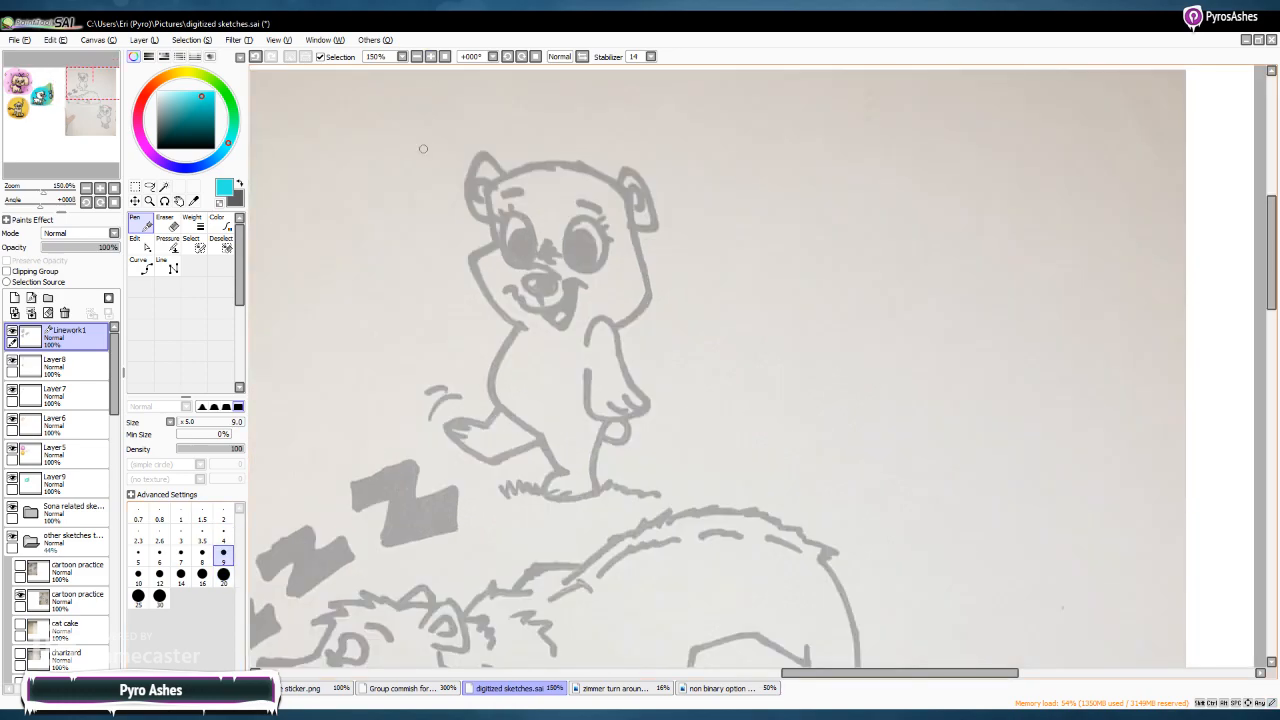
{"action": "left_click", "coordinate": [158, 148]}
{"action": "mouse_move", "coordinate": [529, 166]}
{"action": "left_mouse_down"}
{"action": "mouse_move", "coordinate": [481, 201]}
{"action": "mouse_move", "coordinate": [488, 189]}
{"action": "mouse_move", "coordinate": [500, 240]}
{"action": "left_mouse_up"}
{"action": "mouse_move", "coordinate": [526, 168]}
{"action": "left_mouse_down"}
{"action": "mouse_move", "coordinate": [570, 157]}
{"action": "mouse_move", "coordinate": [628, 204]}
{"action": "mouse_move", "coordinate": [646, 291]}
{"action": "mouse_move", "coordinate": [602, 303]}
{"action": "left_mouse_up"}
{"action": "mouse_move", "coordinate": [497, 234]}
{"action": "left_mouse_down"}
{"action": "mouse_move", "coordinate": [471, 256]}
{"action": "mouse_move", "coordinate": [480, 298]}
{"action": "mouse_move", "coordinate": [540, 333]}
{"action": "left_mouse_up"}
Ink both of the standing bear's ears, including the inner curve of the right-hand ear
{"action": "mouse_move", "coordinate": [500, 171]}
{"action": "left_mouse_down"}
{"action": "mouse_move", "coordinate": [492, 156]}
{"action": "mouse_move", "coordinate": [471, 162]}
{"action": "mouse_move", "coordinate": [467, 214]}
{"action": "mouse_move", "coordinate": [488, 224]}
{"action": "left_mouse_up"}
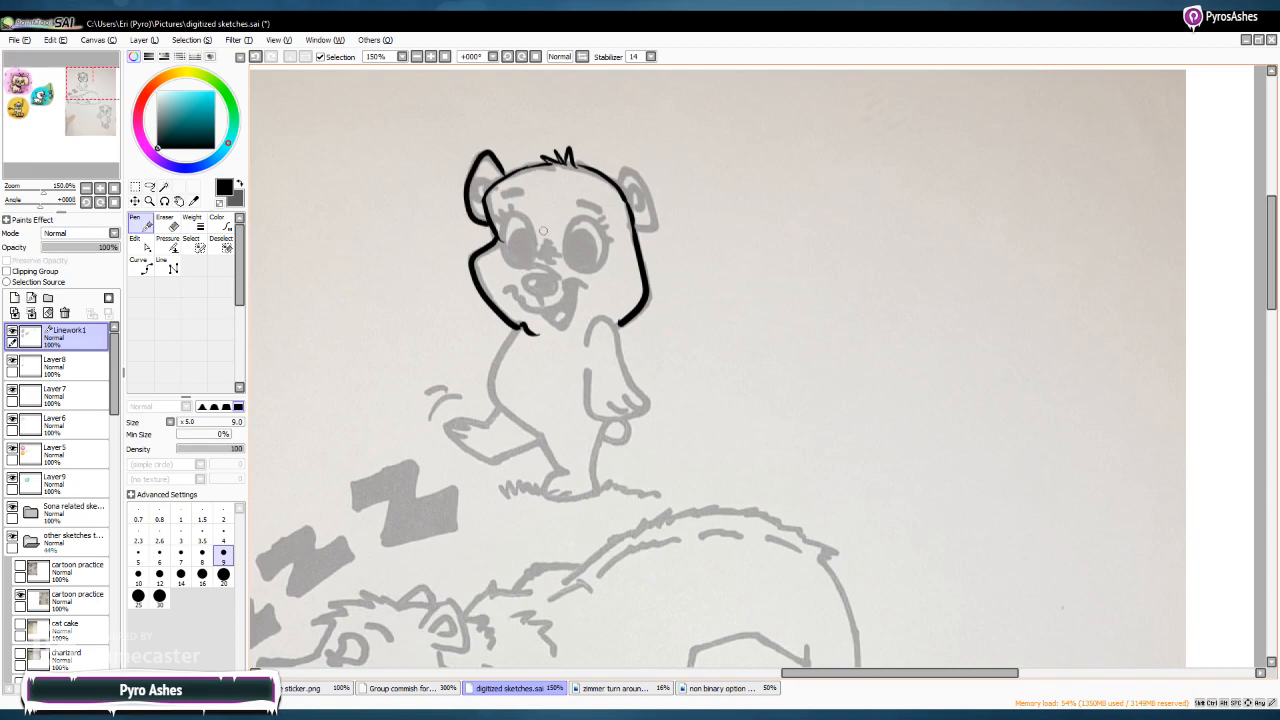
{"action": "mouse_move", "coordinate": [621, 168]}
{"action": "left_mouse_down"}
{"action": "mouse_move", "coordinate": [658, 208]}
{"action": "mouse_move", "coordinate": [633, 237]}
{"action": "left_mouse_up"}
{"action": "left_click_drag", "start_coordinate": [628, 187], "coordinate": [643, 205]}
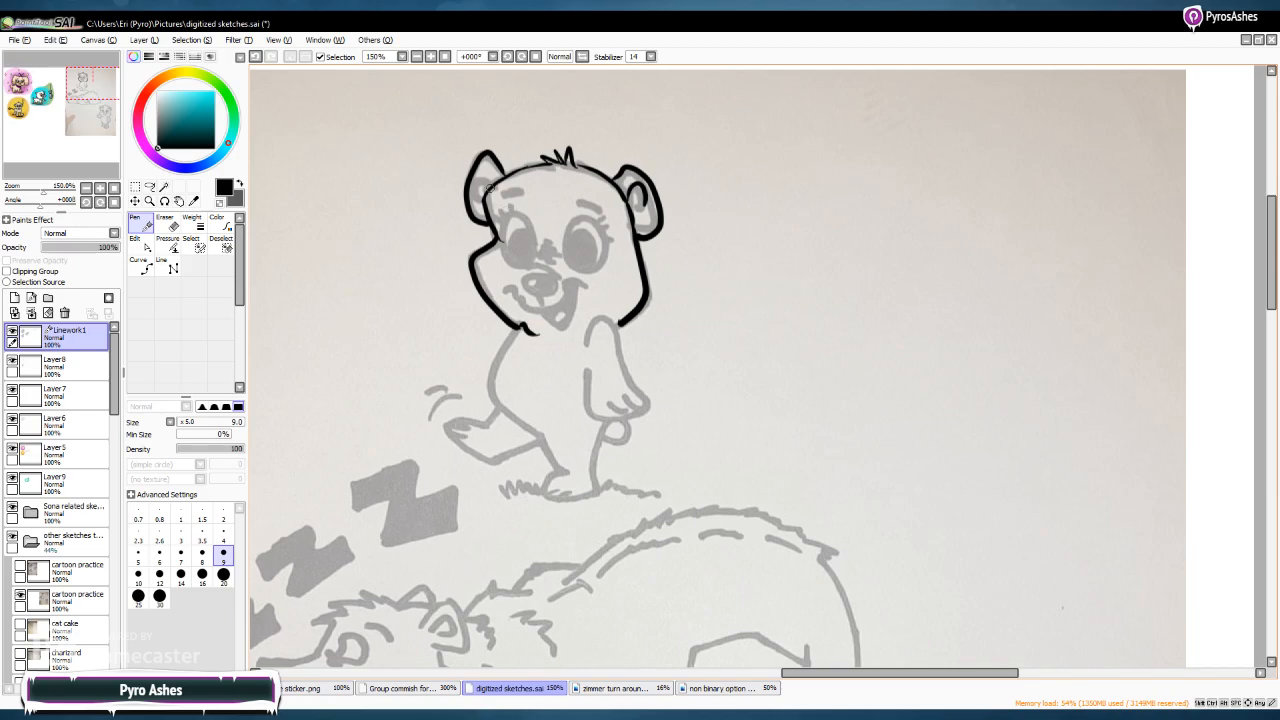
Ink the standing bear's remaining inner ear line, eye outlines with lashes, eyebrows, nose and open mouth
{"action": "mouse_move", "coordinate": [494, 175]}
{"action": "left_mouse_down"}
{"action": "mouse_move", "coordinate": [481, 190]}
{"action": "mouse_move", "coordinate": [505, 222]}
{"action": "mouse_move", "coordinate": [512, 268]}
{"action": "mouse_move", "coordinate": [534, 248]}
{"action": "mouse_move", "coordinate": [517, 212]}
{"action": "mouse_move", "coordinate": [574, 224]}
{"action": "mouse_move", "coordinate": [565, 256]}
{"action": "mouse_move", "coordinate": [604, 252]}
{"action": "mouse_move", "coordinate": [584, 228]}
{"action": "mouse_move", "coordinate": [606, 218]}
{"action": "mouse_move", "coordinate": [611, 238]}
{"action": "left_mouse_up"}
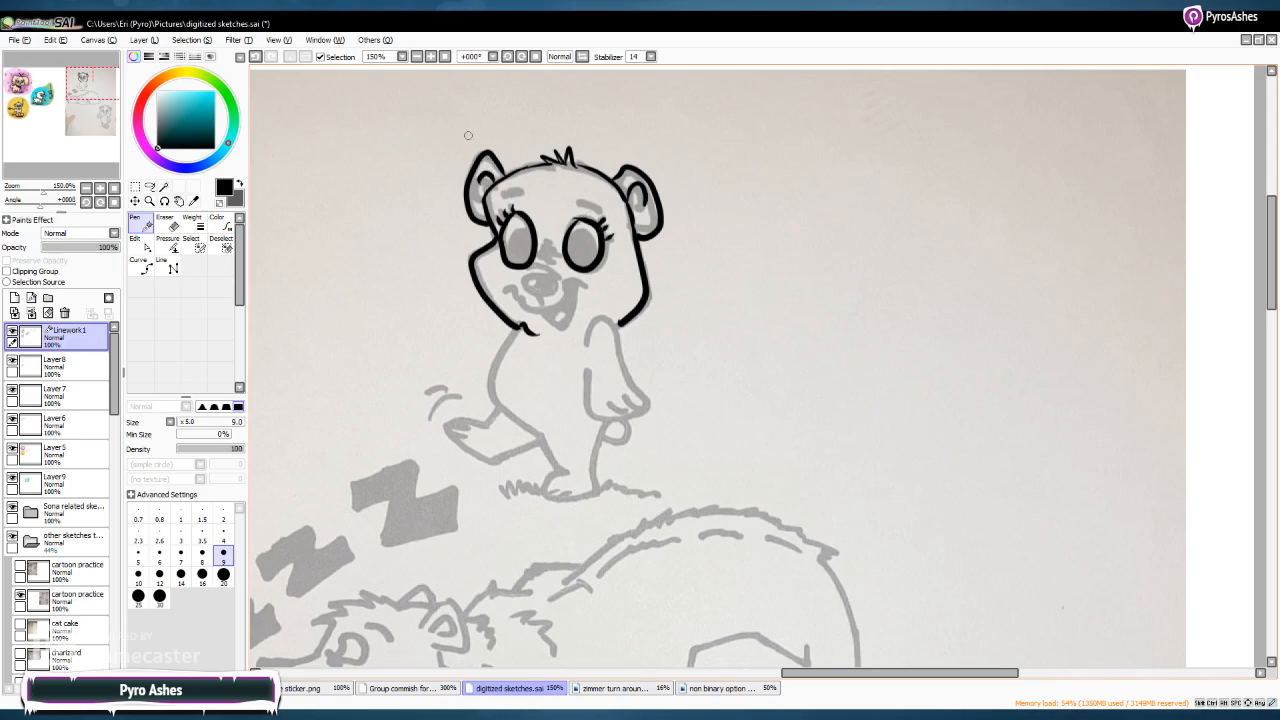
{"action": "mouse_move", "coordinate": [500, 199]}
{"action": "left_mouse_down"}
{"action": "mouse_move", "coordinate": [535, 190]}
{"action": "mouse_move", "coordinate": [606, 210]}
{"action": "left_mouse_up"}
{"action": "mouse_move", "coordinate": [540, 256]}
{"action": "left_mouse_down"}
{"action": "mouse_move", "coordinate": [556, 238]}
{"action": "mouse_move", "coordinate": [548, 274]}
{"action": "mouse_move", "coordinate": [522, 277]}
{"action": "mouse_move", "coordinate": [532, 298]}
{"action": "mouse_move", "coordinate": [556, 284]}
{"action": "mouse_move", "coordinate": [529, 281]}
{"action": "mouse_move", "coordinate": [552, 282]}
{"action": "mouse_move", "coordinate": [514, 300]}
{"action": "mouse_move", "coordinate": [536, 307]}
{"action": "mouse_move", "coordinate": [580, 279]}
{"action": "mouse_move", "coordinate": [590, 287]}
{"action": "mouse_move", "coordinate": [556, 332]}
{"action": "mouse_move", "coordinate": [528, 310]}
{"action": "left_mouse_up"}
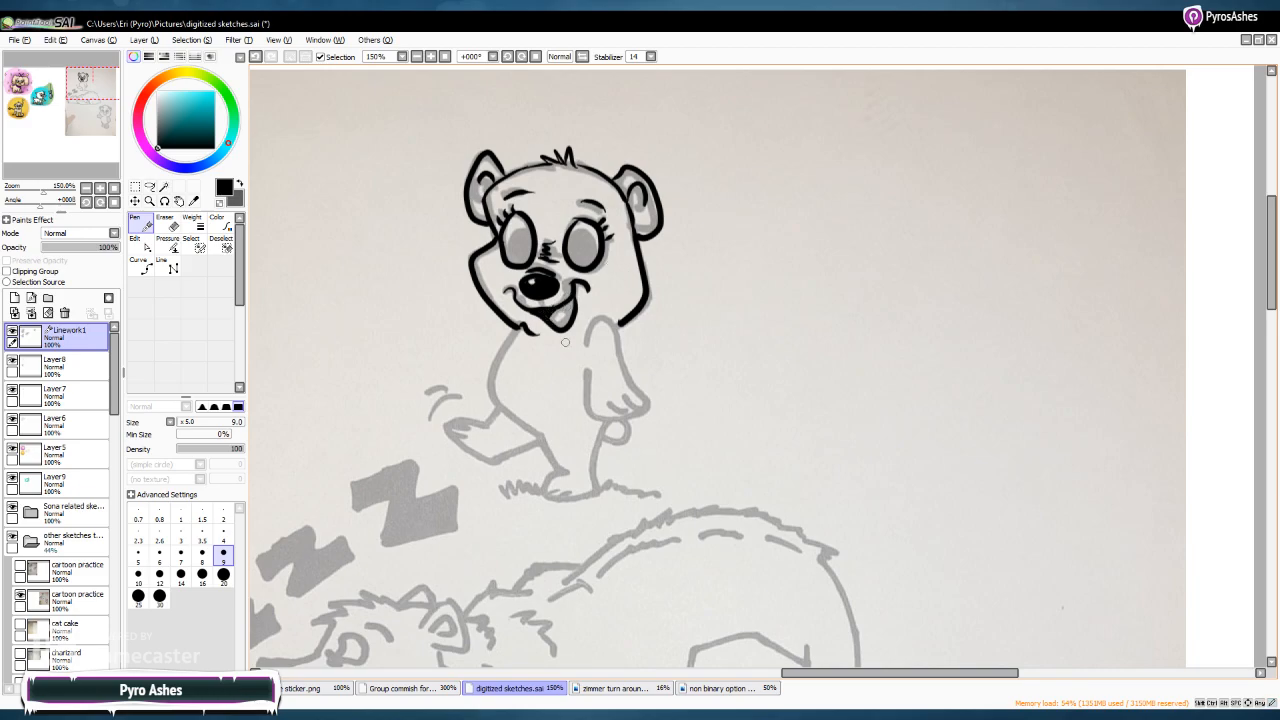
Ink the standing bear's arm, torso, raised foot, standing leg and tail, plus the motion lines beside the kicked-up foot
{"action": "mouse_move", "coordinate": [586, 350]}
{"action": "left_mouse_down"}
{"action": "mouse_move", "coordinate": [613, 316]}
{"action": "mouse_move", "coordinate": [647, 398]}
{"action": "mouse_move", "coordinate": [645, 412]}
{"action": "mouse_move", "coordinate": [588, 400]}
{"action": "mouse_move", "coordinate": [628, 416]}
{"action": "left_mouse_up"}
{"action": "mouse_move", "coordinate": [522, 328]}
{"action": "left_mouse_down"}
{"action": "mouse_move", "coordinate": [497, 366]}
{"action": "mouse_move", "coordinate": [514, 422]}
{"action": "mouse_move", "coordinate": [548, 436]}
{"action": "mouse_move", "coordinate": [455, 414]}
{"action": "mouse_move", "coordinate": [470, 432]}
{"action": "mouse_move", "coordinate": [446, 428]}
{"action": "mouse_move", "coordinate": [484, 462]}
{"action": "mouse_move", "coordinate": [548, 435]}
{"action": "left_mouse_up"}
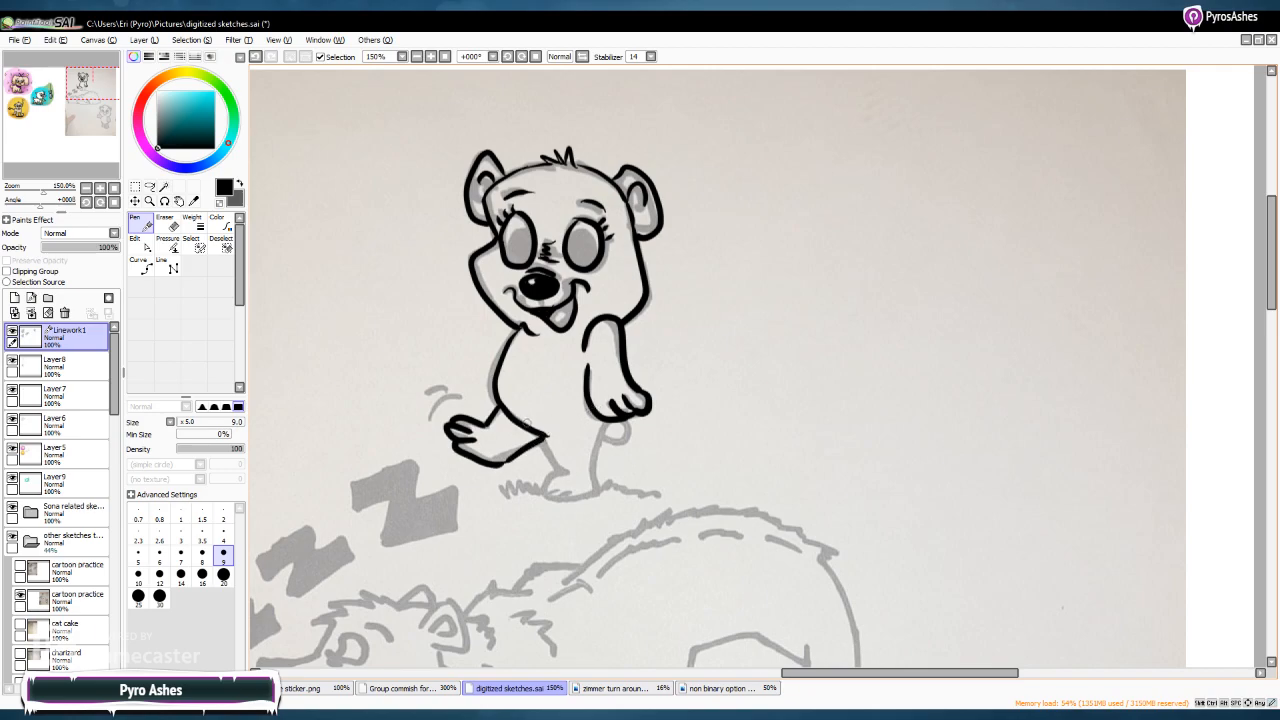
{"action": "left_click_drag", "start_coordinate": [548, 442], "coordinate": [556, 468]}
{"action": "mouse_move", "coordinate": [610, 419]}
{"action": "left_mouse_down"}
{"action": "mouse_move", "coordinate": [594, 487]}
{"action": "mouse_move", "coordinate": [550, 474]}
{"action": "mouse_move", "coordinate": [544, 494]}
{"action": "mouse_move", "coordinate": [578, 499]}
{"action": "mouse_move", "coordinate": [600, 478]}
{"action": "left_mouse_up"}
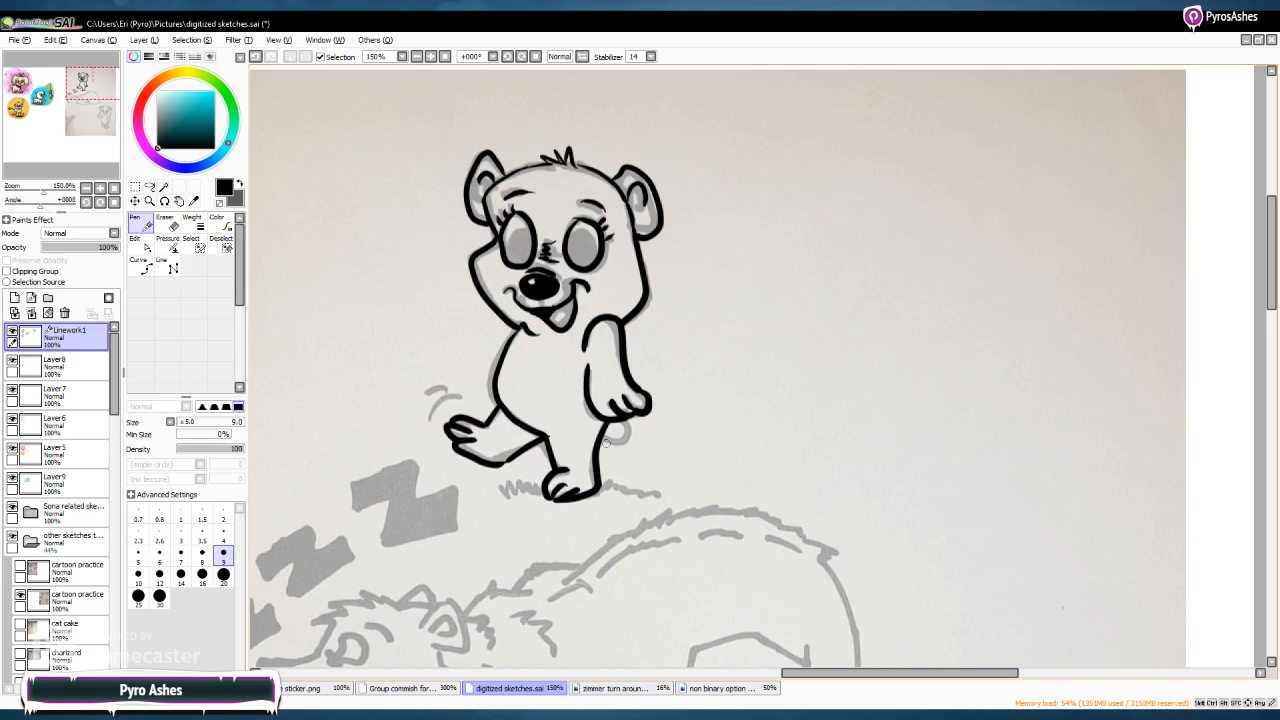
{"action": "mouse_move", "coordinate": [601, 438]}
{"action": "left_mouse_down"}
{"action": "mouse_move", "coordinate": [612, 450]}
{"action": "mouse_move", "coordinate": [630, 428]}
{"action": "mouse_move", "coordinate": [620, 410]}
{"action": "left_mouse_up"}
{"action": "mouse_move", "coordinate": [440, 412]}
{"action": "left_mouse_down"}
{"action": "mouse_move", "coordinate": [461, 380]}
{"action": "mouse_move", "coordinate": [430, 424]}
{"action": "left_mouse_up"}
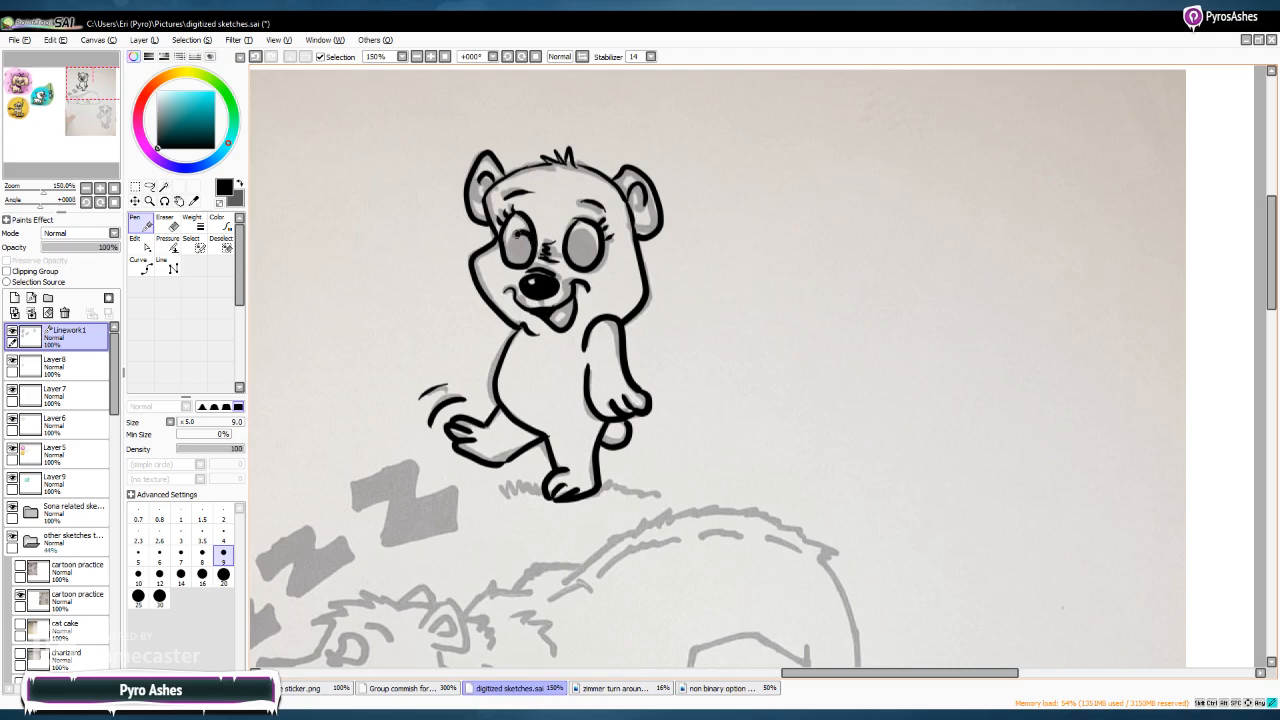
Fill the standing bear's eyes with black, leaving the outer rims clear, and ink the grass tufts around its planted foot
{"action": "left_click_drag", "start_coordinate": [516, 262], "coordinate": [522, 242]}
{"action": "left_click_drag", "start_coordinate": [590, 245], "coordinate": [576, 256]}
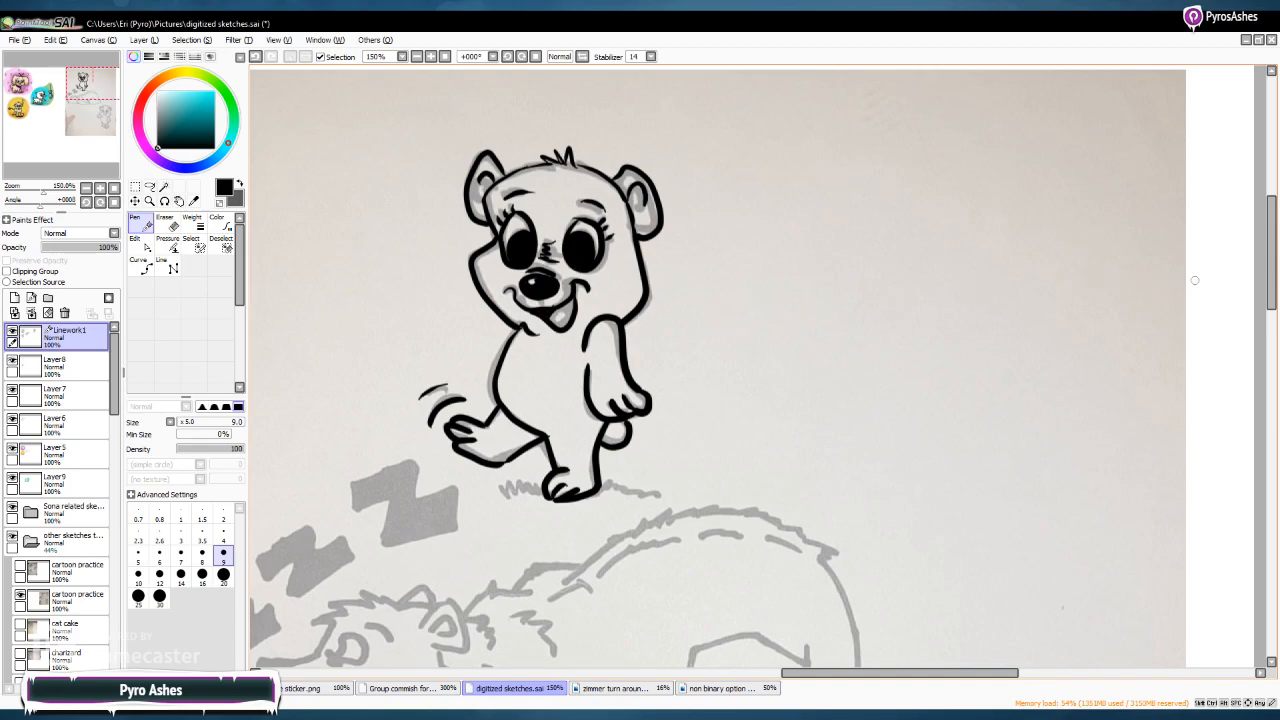
{"action": "left_click_drag", "start_coordinate": [1271, 283], "coordinate": [1255, 314]}
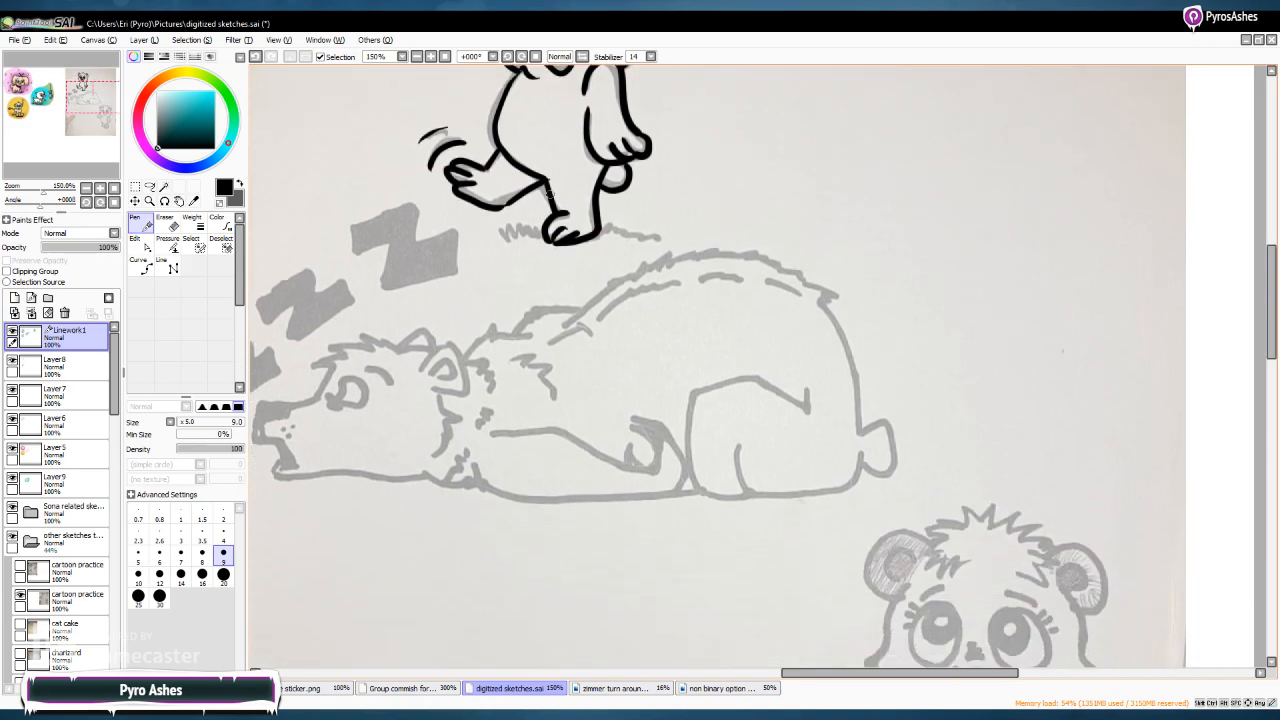
{"action": "left_click_drag", "start_coordinate": [502, 236], "coordinate": [662, 239]}
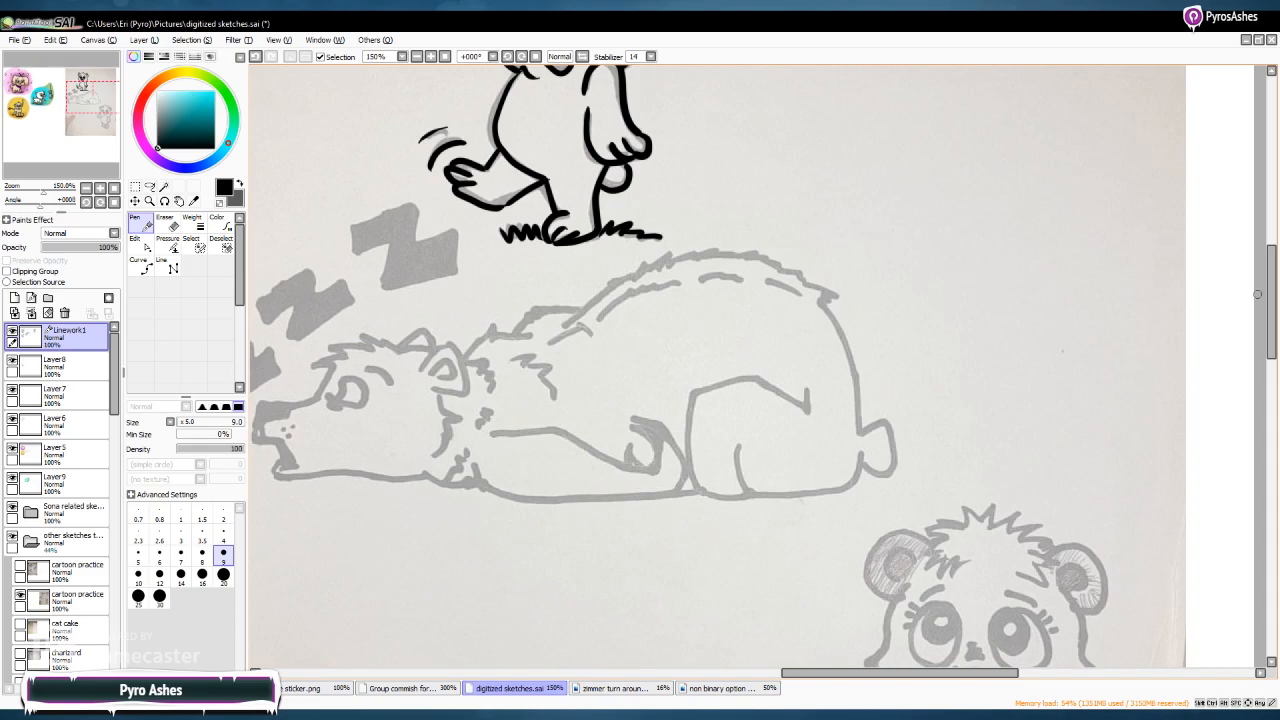
Ink the sleeping bear's nose and upper snout, closed eye, brow, forehead fur and both ears
{"action": "scroll", "coordinate": [718, 366], "scroll_direction": "down", "scroll_amount": 3}
{"action": "scroll", "coordinate": [718, 366], "scroll_direction": "up", "scroll_amount": 1}
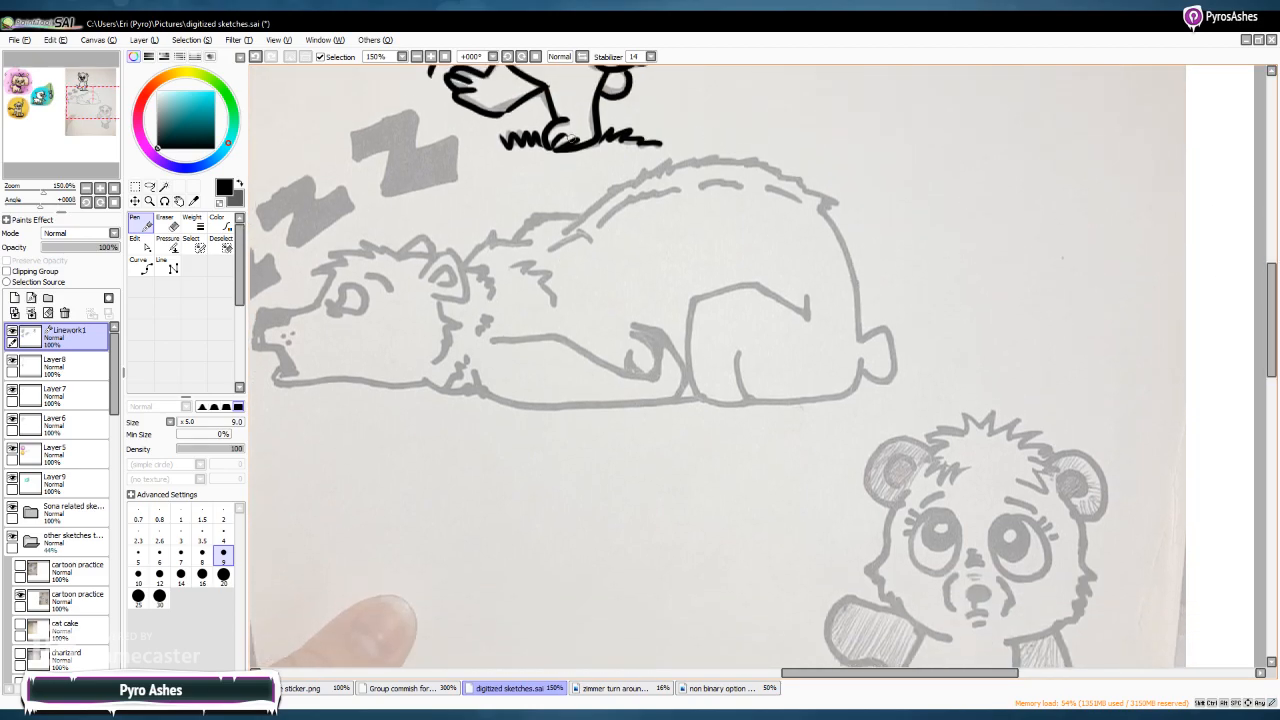
{"action": "scroll", "coordinate": [507, 351], "scroll_direction": "left", "scroll_amount": 3}
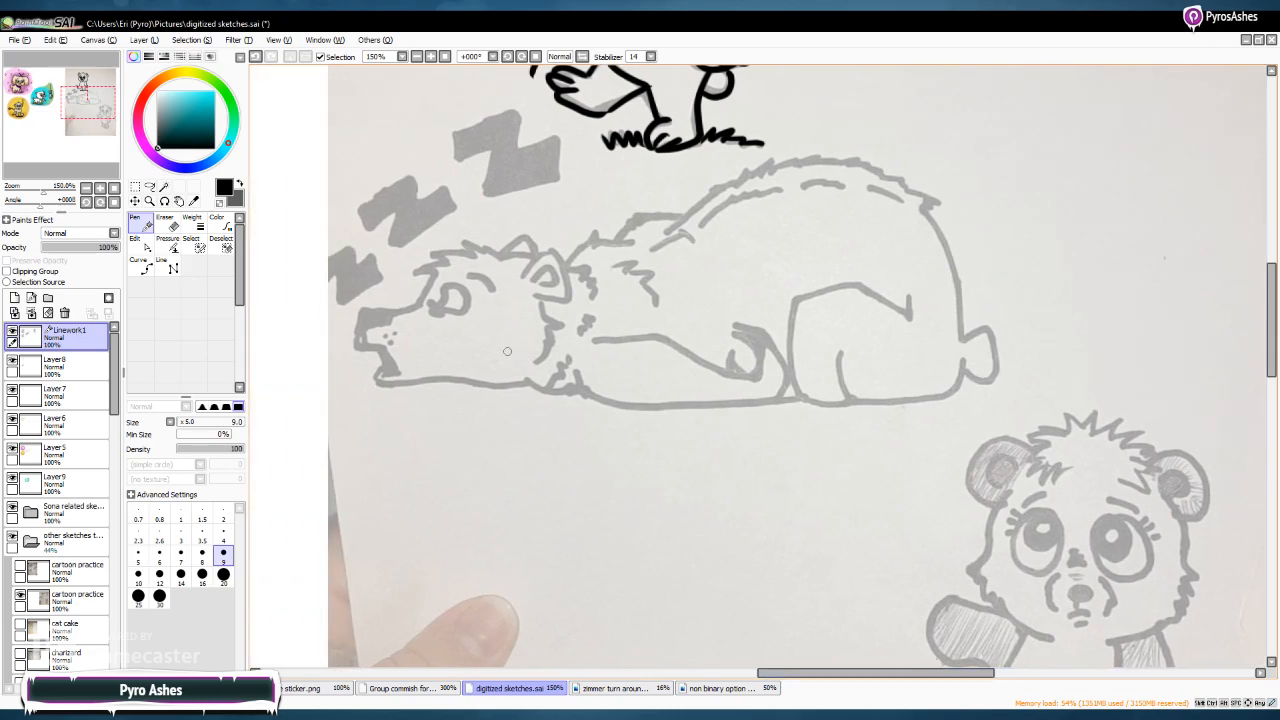
{"action": "mouse_move", "coordinate": [497, 256]}
{"action": "left_mouse_down"}
{"action": "mouse_move", "coordinate": [480, 236]}
{"action": "mouse_move", "coordinate": [456, 240]}
{"action": "mouse_move", "coordinate": [494, 250]}
{"action": "mouse_move", "coordinate": [432, 254]}
{"action": "mouse_move", "coordinate": [438, 271]}
{"action": "mouse_move", "coordinate": [416, 310]}
{"action": "mouse_move", "coordinate": [380, 306]}
{"action": "mouse_move", "coordinate": [355, 344]}
{"action": "mouse_move", "coordinate": [380, 348]}
{"action": "mouse_move", "coordinate": [368, 325]}
{"action": "mouse_move", "coordinate": [400, 313]}
{"action": "mouse_move", "coordinate": [462, 315]}
{"action": "mouse_move", "coordinate": [468, 290]}
{"action": "mouse_move", "coordinate": [462, 310]}
{"action": "left_mouse_up"}
{"action": "mouse_move", "coordinate": [474, 273]}
{"action": "left_mouse_down"}
{"action": "mouse_move", "coordinate": [491, 297]}
{"action": "mouse_move", "coordinate": [520, 236]}
{"action": "mouse_move", "coordinate": [558, 252]}
{"action": "mouse_move", "coordinate": [573, 292]}
{"action": "mouse_move", "coordinate": [540, 292]}
{"action": "mouse_move", "coordinate": [556, 274]}
{"action": "mouse_move", "coordinate": [545, 285]}
{"action": "left_mouse_up"}
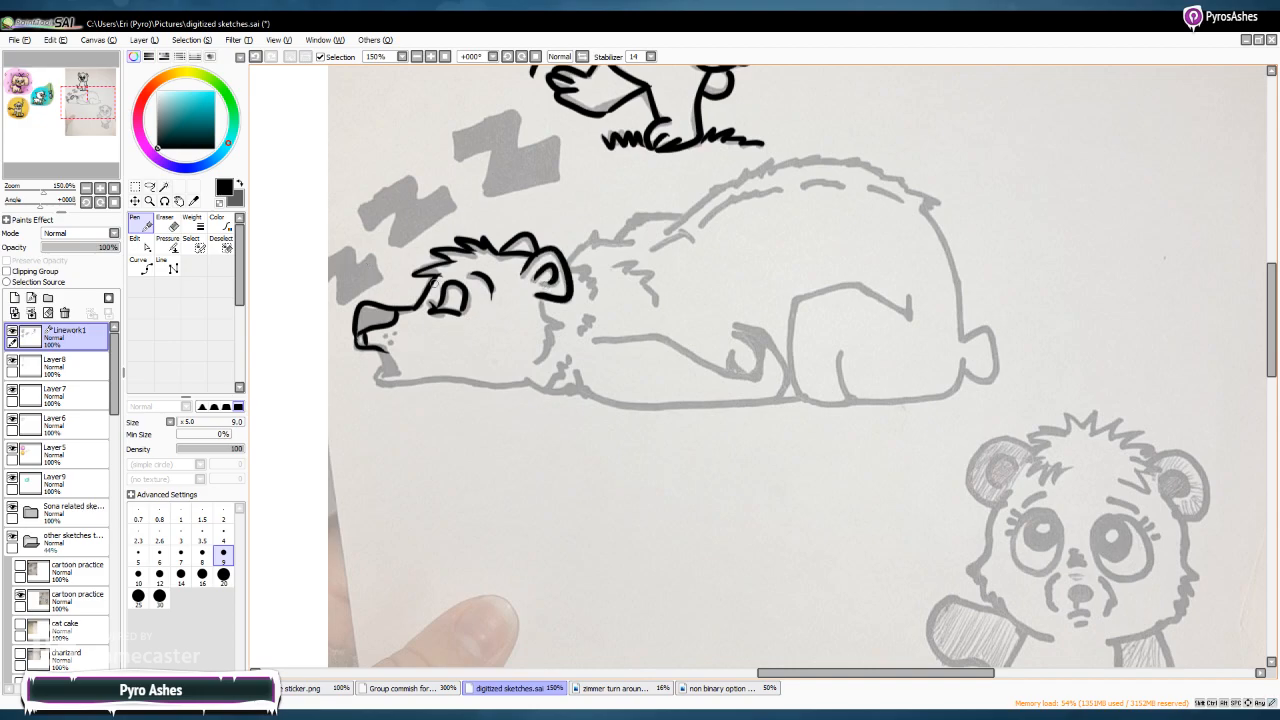
Outline the three block-letter Zs rising above the sleeping bear's head
{"action": "mouse_move", "coordinate": [314, 265]}
{"action": "left_mouse_down"}
{"action": "mouse_move", "coordinate": [342, 305]}
{"action": "mouse_move", "coordinate": [382, 280]}
{"action": "mouse_move", "coordinate": [374, 254]}
{"action": "mouse_move", "coordinate": [359, 264]}
{"action": "mouse_move", "coordinate": [358, 240]}
{"action": "mouse_move", "coordinate": [334, 261]}
{"action": "left_mouse_up"}
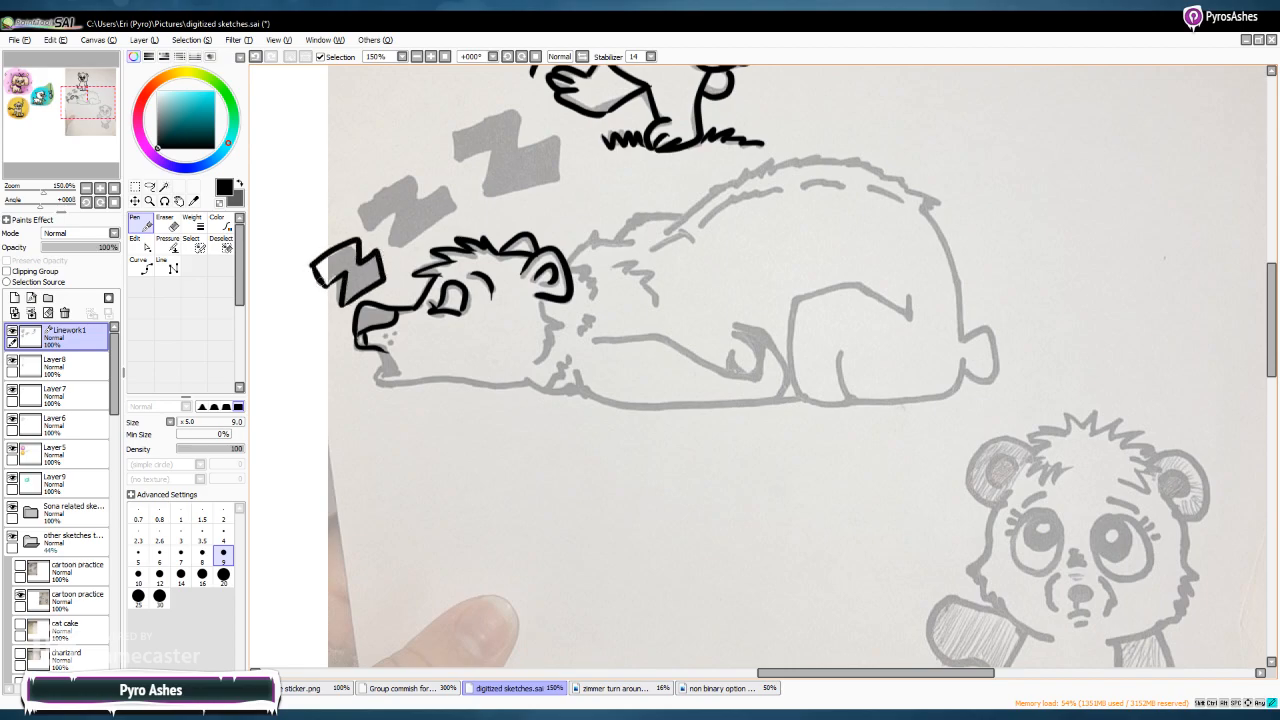
{"action": "mouse_move", "coordinate": [362, 204]}
{"action": "left_mouse_down"}
{"action": "mouse_move", "coordinate": [370, 226]}
{"action": "mouse_move", "coordinate": [398, 212]}
{"action": "mouse_move", "coordinate": [415, 174]}
{"action": "mouse_move", "coordinate": [418, 208]}
{"action": "mouse_move", "coordinate": [390, 246]}
{"action": "mouse_move", "coordinate": [456, 212]}
{"action": "mouse_move", "coordinate": [434, 187]}
{"action": "mouse_move", "coordinate": [418, 198]}
{"action": "left_mouse_up"}
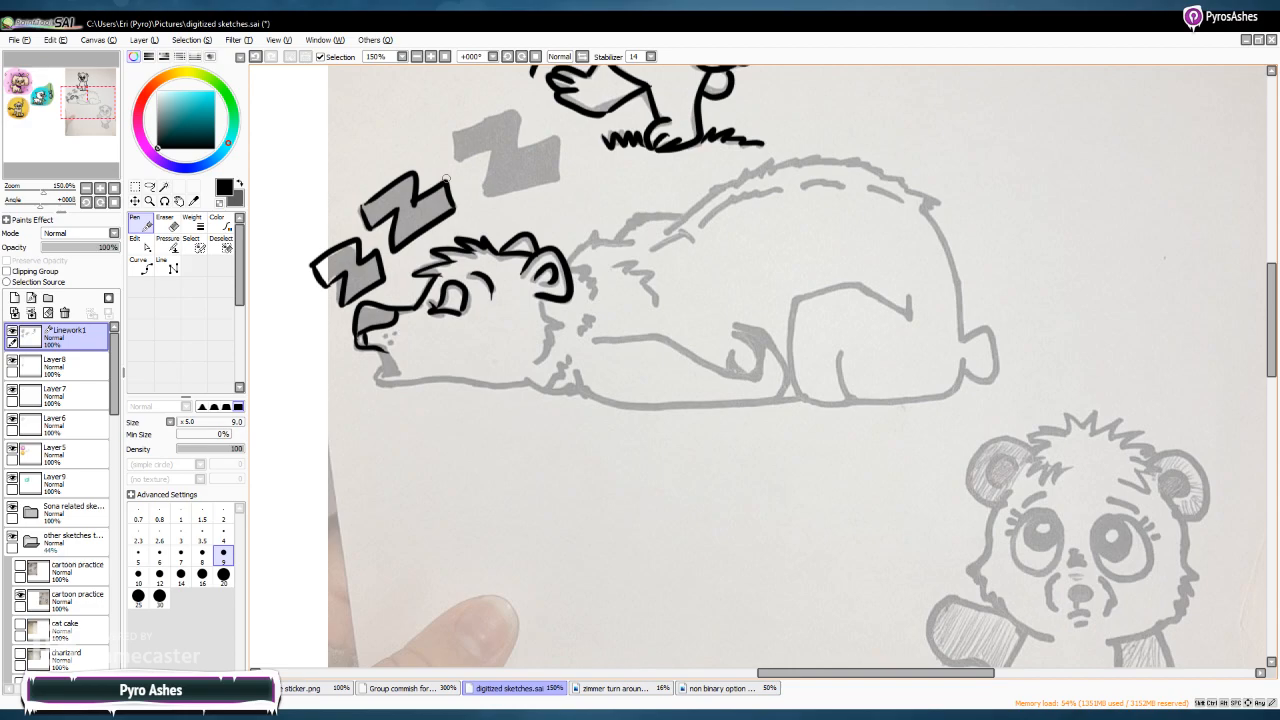
{"action": "mouse_move", "coordinate": [456, 132]}
{"action": "left_mouse_down"}
{"action": "mouse_move", "coordinate": [458, 162]}
{"action": "mouse_move", "coordinate": [492, 143]}
{"action": "mouse_move", "coordinate": [480, 121]}
{"action": "mouse_move", "coordinate": [517, 106]}
{"action": "mouse_move", "coordinate": [519, 141]}
{"action": "mouse_move", "coordinate": [485, 183]}
{"action": "mouse_move", "coordinate": [560, 175]}
{"action": "mouse_move", "coordinate": [558, 144]}
{"action": "mouse_move", "coordinate": [515, 140]}
{"action": "mouse_move", "coordinate": [524, 132]}
{"action": "left_mouse_up"}
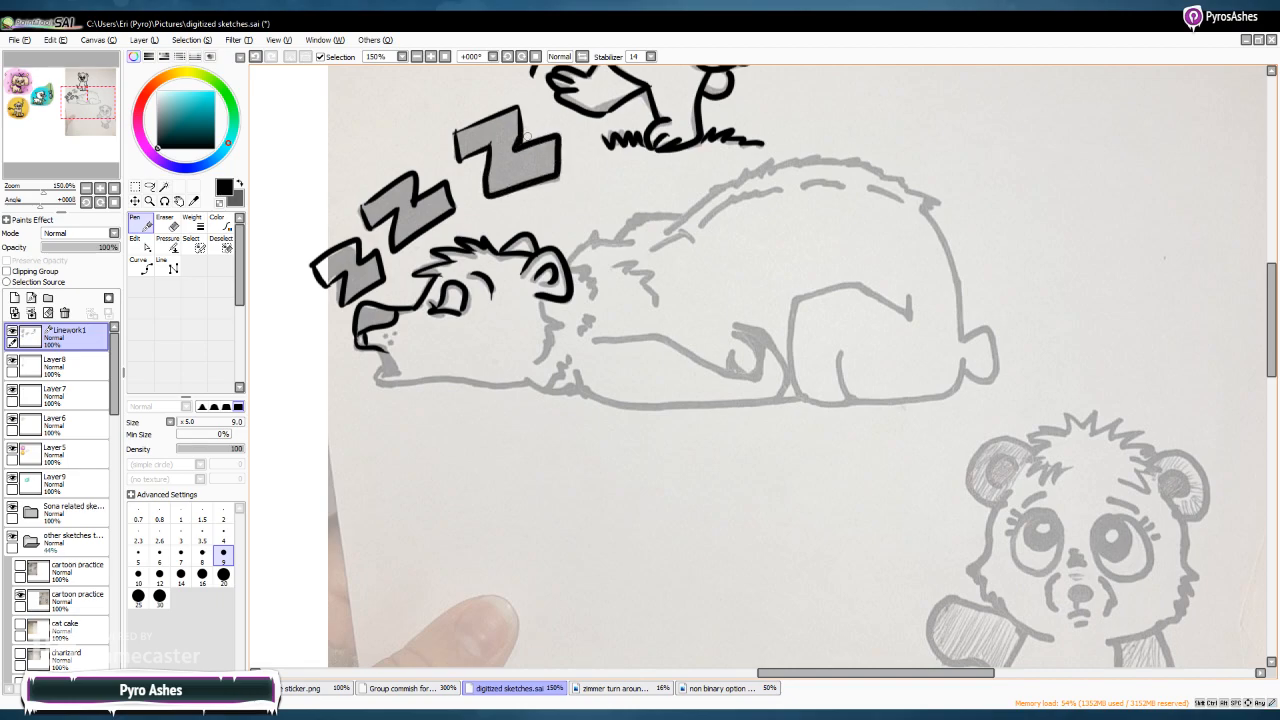
Ink the sleeping bear's jaw, cheek and neck fur, shoulder line, clawed front leg and underside of the chest
{"action": "mouse_move", "coordinate": [384, 346]}
{"action": "left_mouse_down"}
{"action": "mouse_move", "coordinate": [400, 378]}
{"action": "mouse_move", "coordinate": [381, 360]}
{"action": "mouse_move", "coordinate": [384, 390]}
{"action": "mouse_move", "coordinate": [535, 383]}
{"action": "left_mouse_up"}
{"action": "mouse_move", "coordinate": [556, 326]}
{"action": "left_mouse_down"}
{"action": "mouse_move", "coordinate": [545, 357]}
{"action": "mouse_move", "coordinate": [562, 370]}
{"action": "mouse_move", "coordinate": [551, 387]}
{"action": "mouse_move", "coordinate": [529, 382]}
{"action": "mouse_move", "coordinate": [554, 385]}
{"action": "mouse_move", "coordinate": [579, 334]}
{"action": "left_mouse_up"}
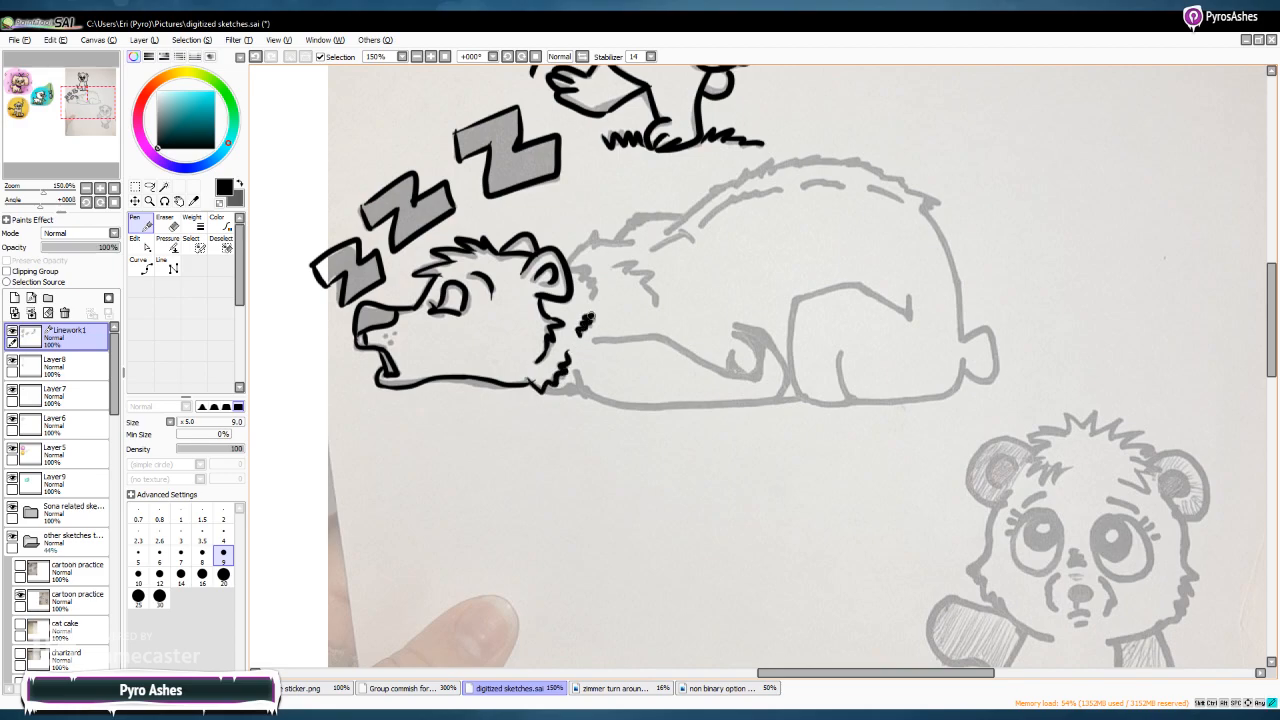
{"action": "mouse_move", "coordinate": [576, 268]}
{"action": "left_mouse_down"}
{"action": "mouse_move", "coordinate": [596, 233]}
{"action": "mouse_move", "coordinate": [634, 238]}
{"action": "mouse_move", "coordinate": [643, 214]}
{"action": "mouse_move", "coordinate": [687, 213]}
{"action": "left_mouse_up"}
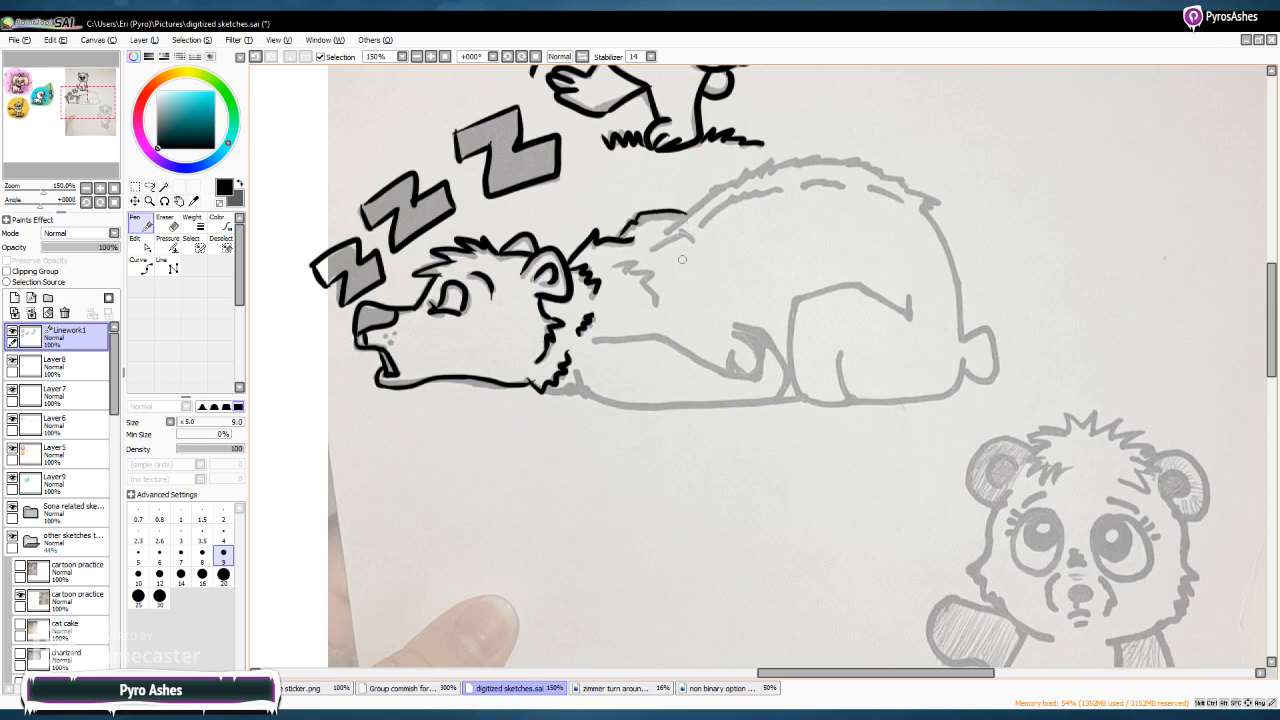
{"action": "mouse_move", "coordinate": [619, 263]}
{"action": "left_mouse_down"}
{"action": "mouse_move", "coordinate": [654, 268]}
{"action": "mouse_move", "coordinate": [657, 303]}
{"action": "left_mouse_up"}
{"action": "mouse_move", "coordinate": [547, 389]}
{"action": "left_mouse_down"}
{"action": "mouse_move", "coordinate": [694, 413]}
{"action": "mouse_move", "coordinate": [786, 389]}
{"action": "mouse_move", "coordinate": [774, 341]}
{"action": "mouse_move", "coordinate": [747, 326]}
{"action": "mouse_move", "coordinate": [733, 324]}
{"action": "mouse_move", "coordinate": [762, 345]}
{"action": "mouse_move", "coordinate": [741, 334]}
{"action": "mouse_move", "coordinate": [760, 350]}
{"action": "mouse_move", "coordinate": [755, 374]}
{"action": "mouse_move", "coordinate": [666, 333]}
{"action": "mouse_move", "coordinate": [594, 337]}
{"action": "left_mouse_up"}
{"action": "mouse_move", "coordinate": [731, 363]}
{"action": "left_mouse_down"}
{"action": "mouse_move", "coordinate": [736, 347]}
{"action": "mouse_move", "coordinate": [748, 367]}
{"action": "mouse_move", "coordinate": [734, 367]}
{"action": "mouse_move", "coordinate": [756, 346]}
{"action": "left_mouse_up"}
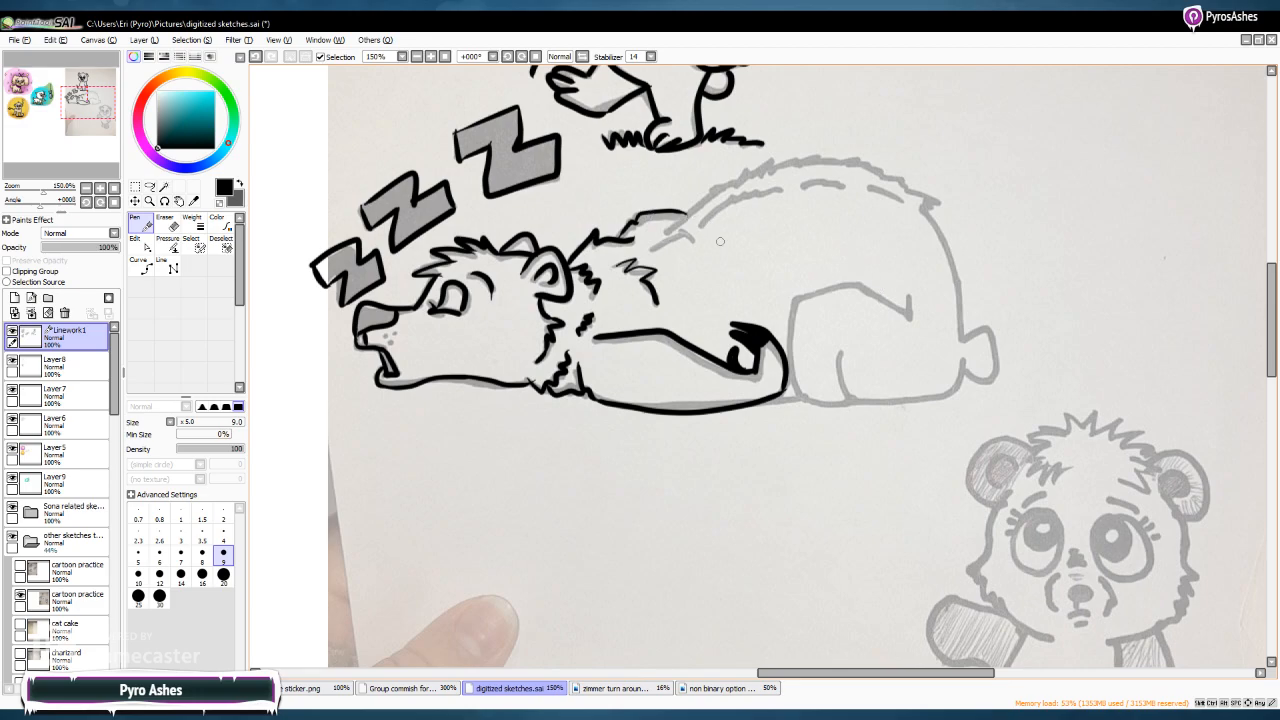
Ink the sleeping bear's furry back, hind leg, rump and tail, and dot the whisker spots on its muzzle
{"action": "mouse_move", "coordinate": [648, 250]}
{"action": "left_mouse_down"}
{"action": "mouse_move", "coordinate": [696, 243]}
{"action": "mouse_move", "coordinate": [689, 211]}
{"action": "mouse_move", "coordinate": [788, 157]}
{"action": "mouse_move", "coordinate": [854, 154]}
{"action": "mouse_move", "coordinate": [946, 201]}
{"action": "mouse_move", "coordinate": [926, 209]}
{"action": "mouse_move", "coordinate": [946, 219]}
{"action": "mouse_move", "coordinate": [959, 327]}
{"action": "mouse_move", "coordinate": [990, 331]}
{"action": "mouse_move", "coordinate": [991, 379]}
{"action": "mouse_move", "coordinate": [965, 370]}
{"action": "mouse_move", "coordinate": [844, 403]}
{"action": "mouse_move", "coordinate": [833, 368]}
{"action": "mouse_move", "coordinate": [848, 342]}
{"action": "left_mouse_up"}
{"action": "mouse_move", "coordinate": [848, 402]}
{"action": "left_mouse_down"}
{"action": "mouse_move", "coordinate": [814, 402]}
{"action": "mouse_move", "coordinate": [788, 318]}
{"action": "mouse_move", "coordinate": [850, 284]}
{"action": "mouse_move", "coordinate": [906, 311]}
{"action": "mouse_move", "coordinate": [910, 295]}
{"action": "left_mouse_up"}
{"action": "left_click_drag", "start_coordinate": [810, 400], "coordinate": [765, 400]}
{"action": "mouse_move", "coordinate": [696, 228]}
{"action": "left_mouse_down"}
{"action": "mouse_move", "coordinate": [828, 184]}
{"action": "mouse_move", "coordinate": [870, 186]}
{"action": "mouse_move", "coordinate": [910, 210]}
{"action": "left_mouse_up"}
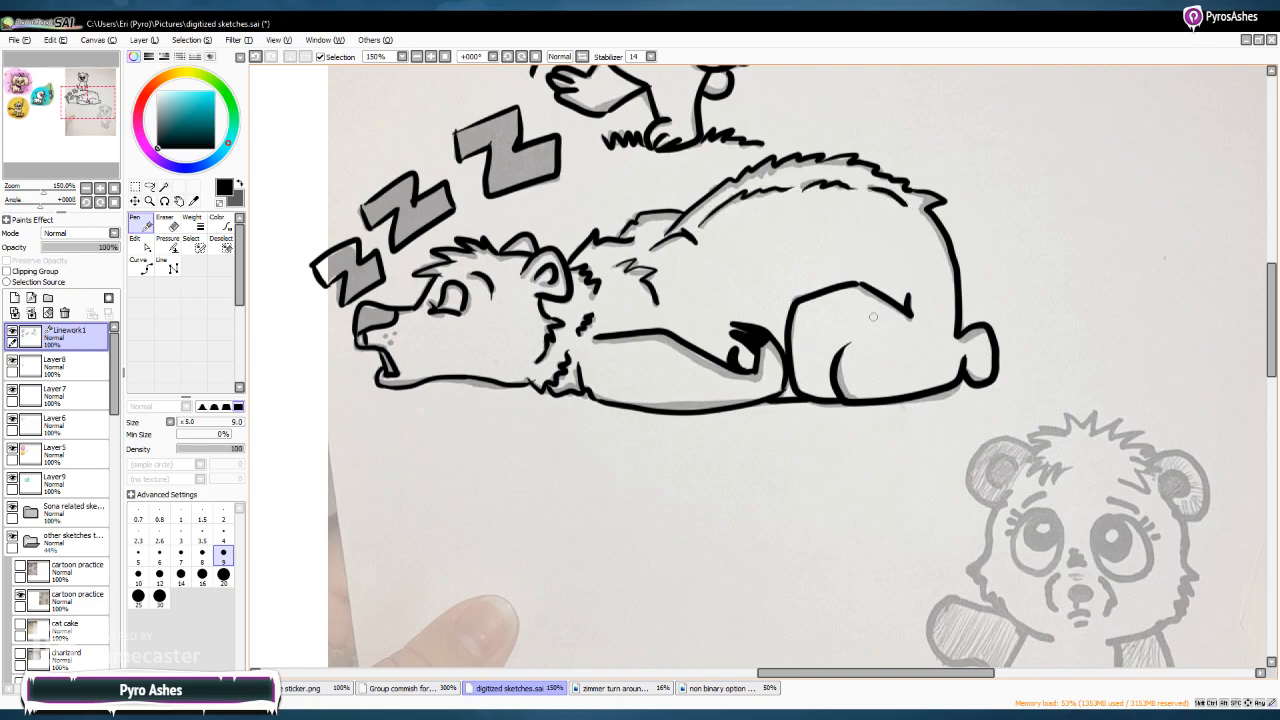
{"action": "left_click", "coordinate": [386, 335]}
{"action": "left_click", "coordinate": [394, 334]}
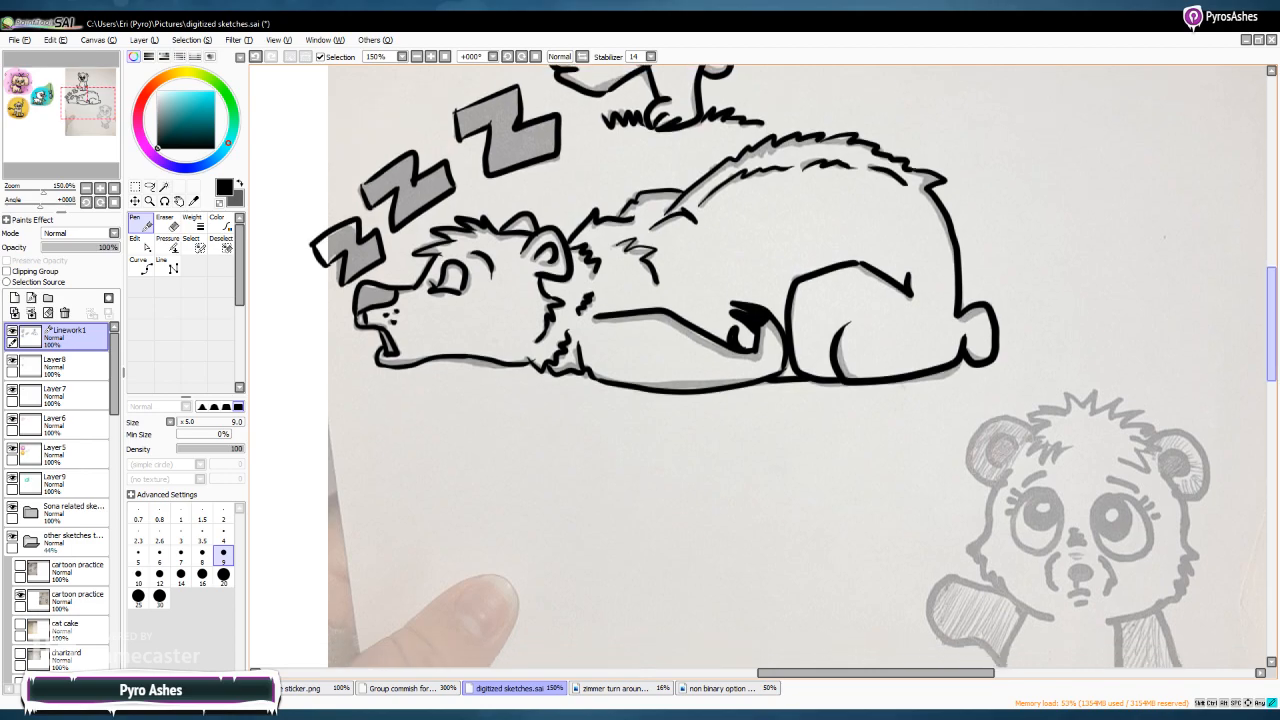
Ink the panda's left-hand ear and the furry cheek outline on both sides of its head
{"action": "scroll", "coordinate": [1188, 330], "scroll_direction": "down", "scroll_amount": 5}
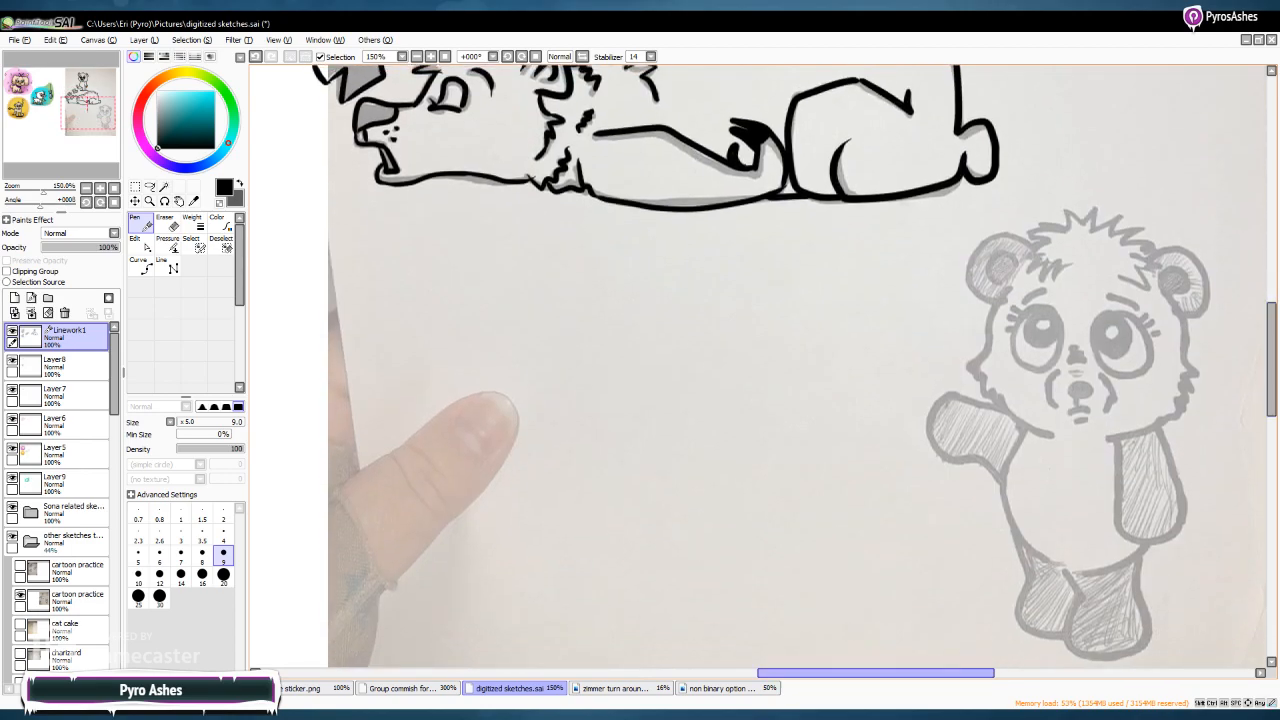
{"action": "scroll", "coordinate": [757, 404], "scroll_direction": "right", "scroll_amount": 5}
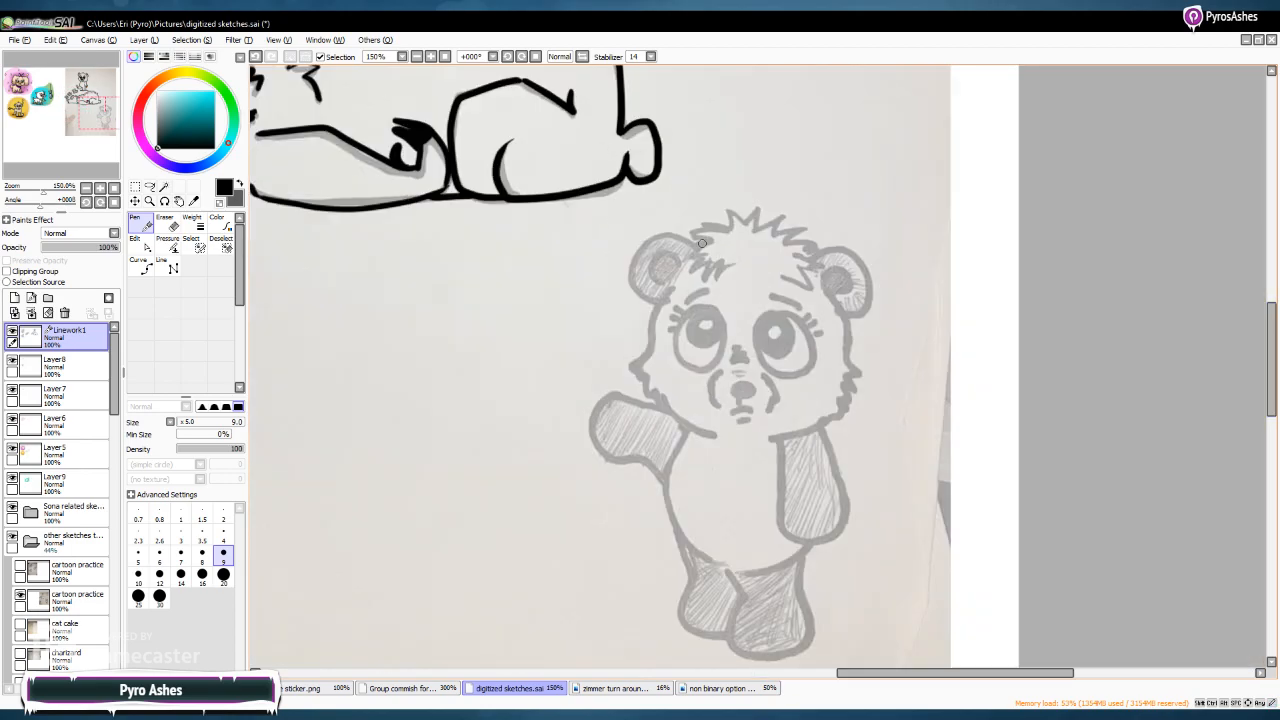
{"action": "mouse_move", "coordinate": [696, 249]}
{"action": "left_mouse_down"}
{"action": "mouse_move", "coordinate": [656, 236]}
{"action": "mouse_move", "coordinate": [631, 275]}
{"action": "mouse_move", "coordinate": [670, 300]}
{"action": "mouse_move", "coordinate": [655, 306]}
{"action": "mouse_move", "coordinate": [642, 378]}
{"action": "left_mouse_up"}
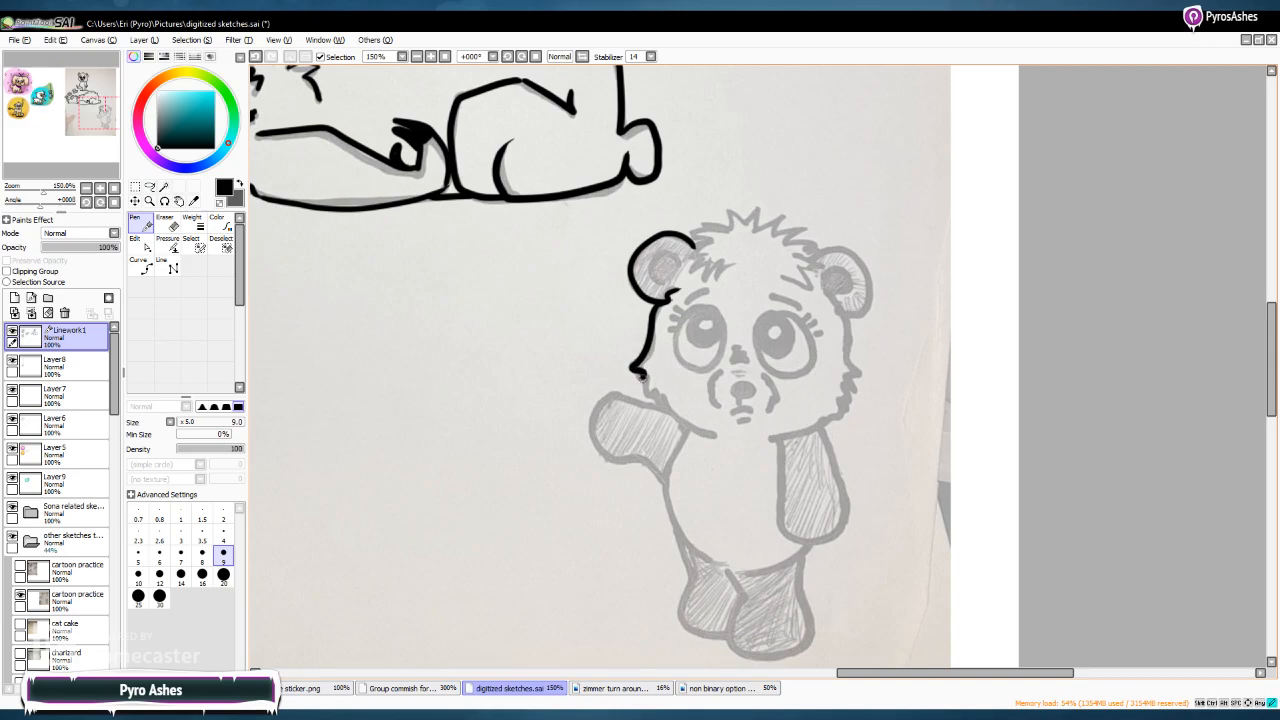
{"action": "mouse_move", "coordinate": [642, 386]}
{"action": "left_mouse_down"}
{"action": "mouse_move", "coordinate": [688, 430]}
{"action": "mouse_move", "coordinate": [716, 436]}
{"action": "left_mouse_up"}
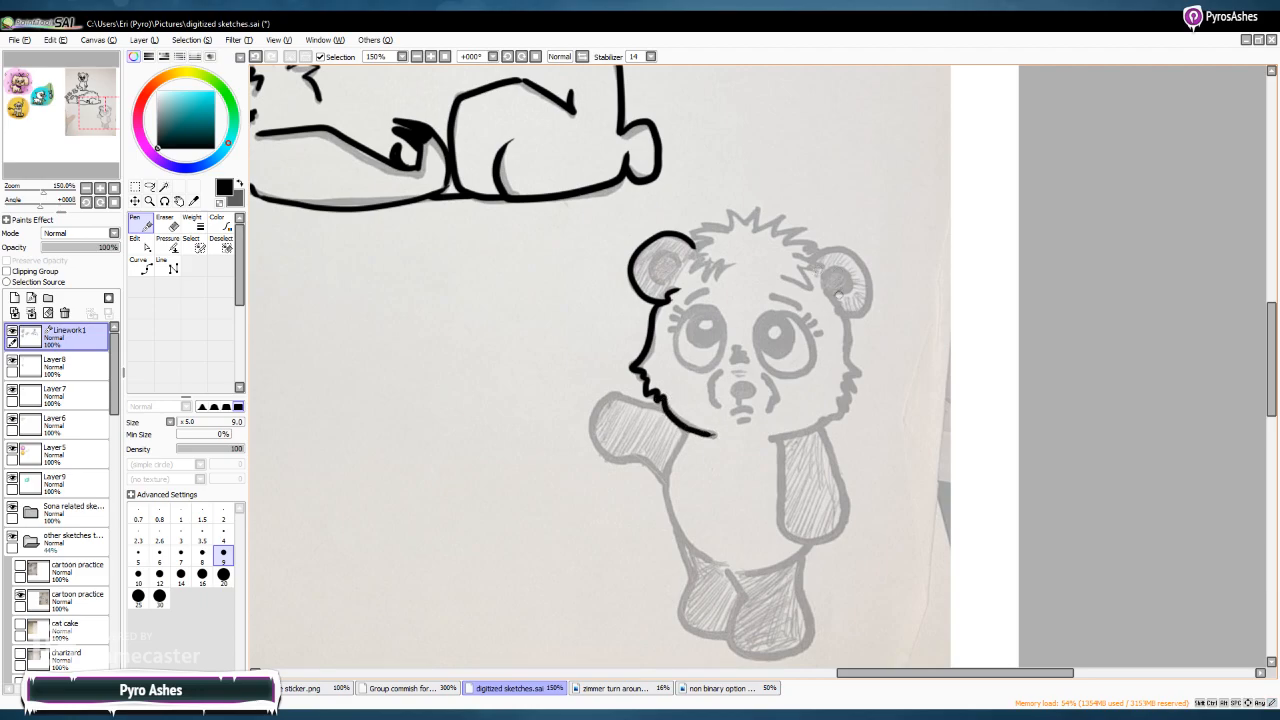
{"action": "mouse_move", "coordinate": [822, 287]}
{"action": "left_mouse_down"}
{"action": "mouse_move", "coordinate": [856, 376]}
{"action": "mouse_move", "coordinate": [838, 410]}
{"action": "mouse_move", "coordinate": [765, 446]}
{"action": "left_mouse_up"}
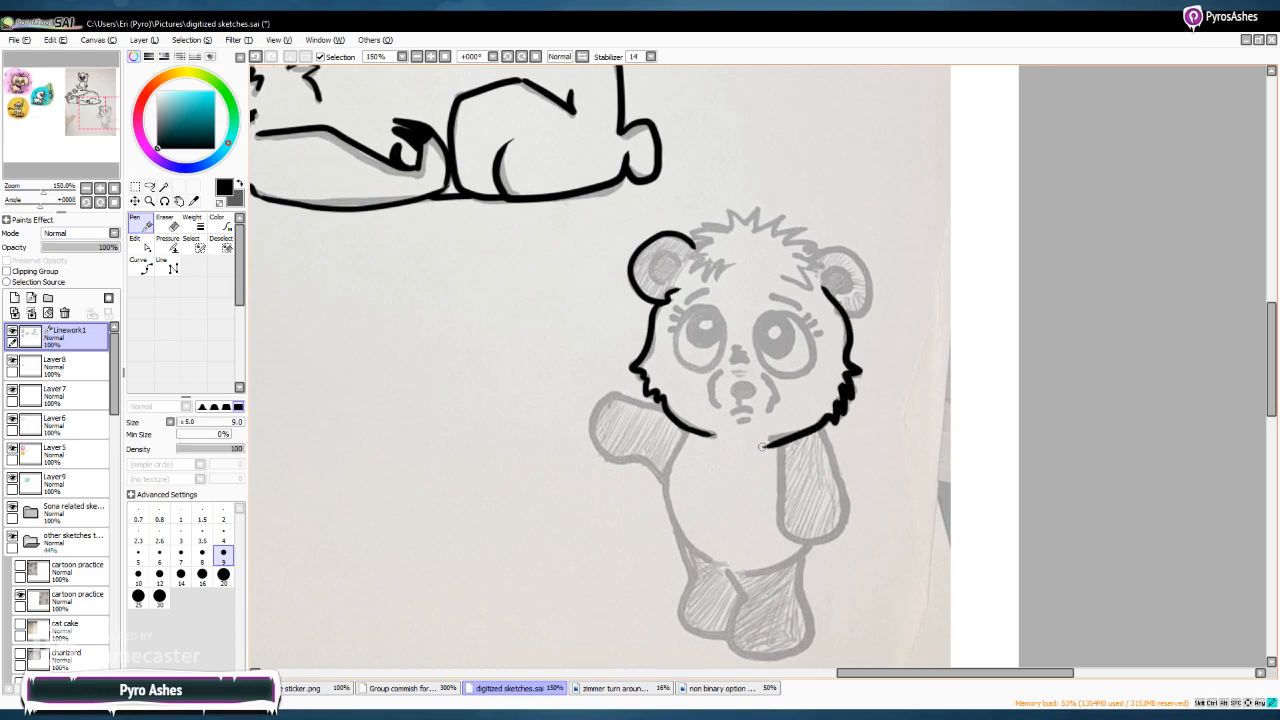
Ink the panda's right-hand ear, spiky hair tuft with forehead fur, and the inner curves of both ears
{"action": "mouse_move", "coordinate": [813, 258]}
{"action": "left_mouse_down"}
{"action": "mouse_move", "coordinate": [855, 256]}
{"action": "mouse_move", "coordinate": [869, 276]}
{"action": "mouse_move", "coordinate": [845, 320]}
{"action": "left_mouse_up"}
{"action": "mouse_move", "coordinate": [697, 244]}
{"action": "left_mouse_down"}
{"action": "mouse_move", "coordinate": [716, 282]}
{"action": "mouse_move", "coordinate": [745, 258]}
{"action": "mouse_move", "coordinate": [702, 236]}
{"action": "mouse_move", "coordinate": [732, 210]}
{"action": "mouse_move", "coordinate": [806, 231]}
{"action": "mouse_move", "coordinate": [816, 247]}
{"action": "mouse_move", "coordinate": [802, 279]}
{"action": "left_mouse_up"}
{"action": "key", "text": "ctrl+z"}
{"action": "left_click_drag", "start_coordinate": [681, 266], "coordinate": [663, 281]}
{"action": "mouse_move", "coordinate": [823, 278]}
{"action": "left_mouse_down"}
{"action": "mouse_move", "coordinate": [856, 274]}
{"action": "mouse_move", "coordinate": [841, 294]}
{"action": "left_mouse_up"}
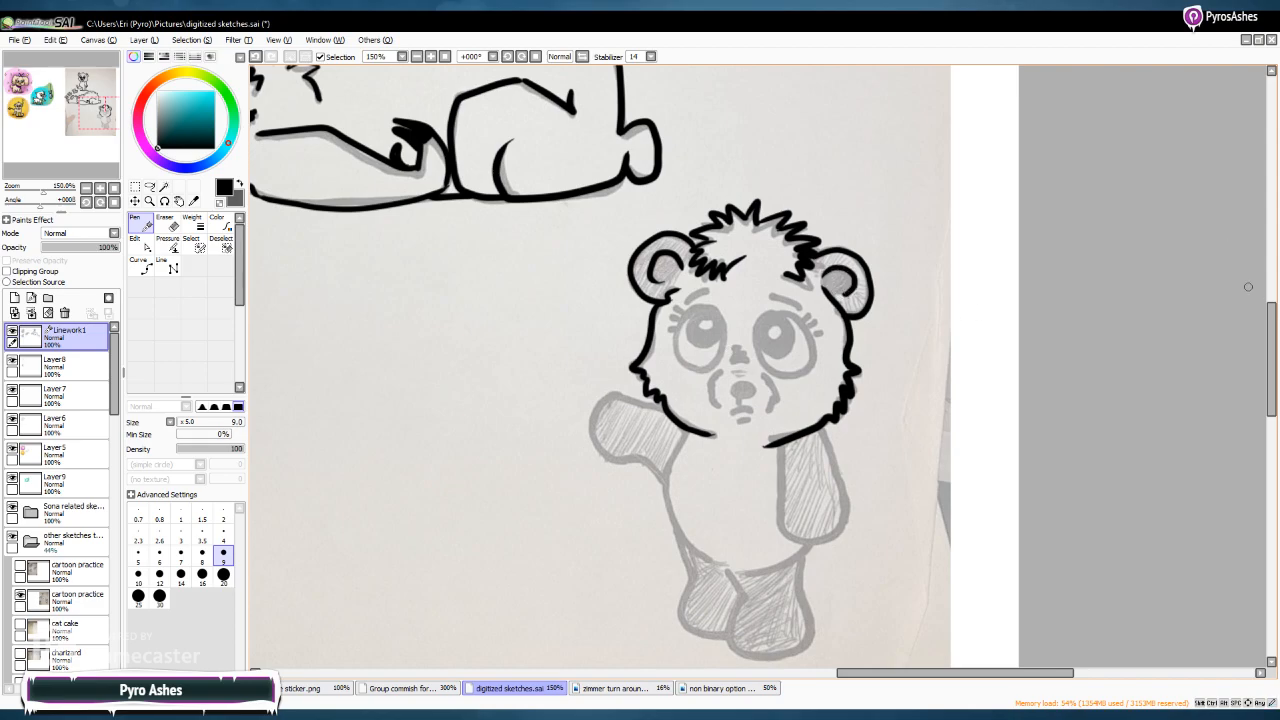
Ink the panda's raised arm, lowered arm, round belly, both legs and small tail
{"action": "left_click_drag", "start_coordinate": [1272, 360], "coordinate": [1272, 381]}
{"action": "mouse_move", "coordinate": [660, 297]}
{"action": "left_mouse_down"}
{"action": "mouse_move", "coordinate": [622, 282]}
{"action": "mouse_move", "coordinate": [591, 319]}
{"action": "mouse_move", "coordinate": [670, 382]}
{"action": "left_mouse_up"}
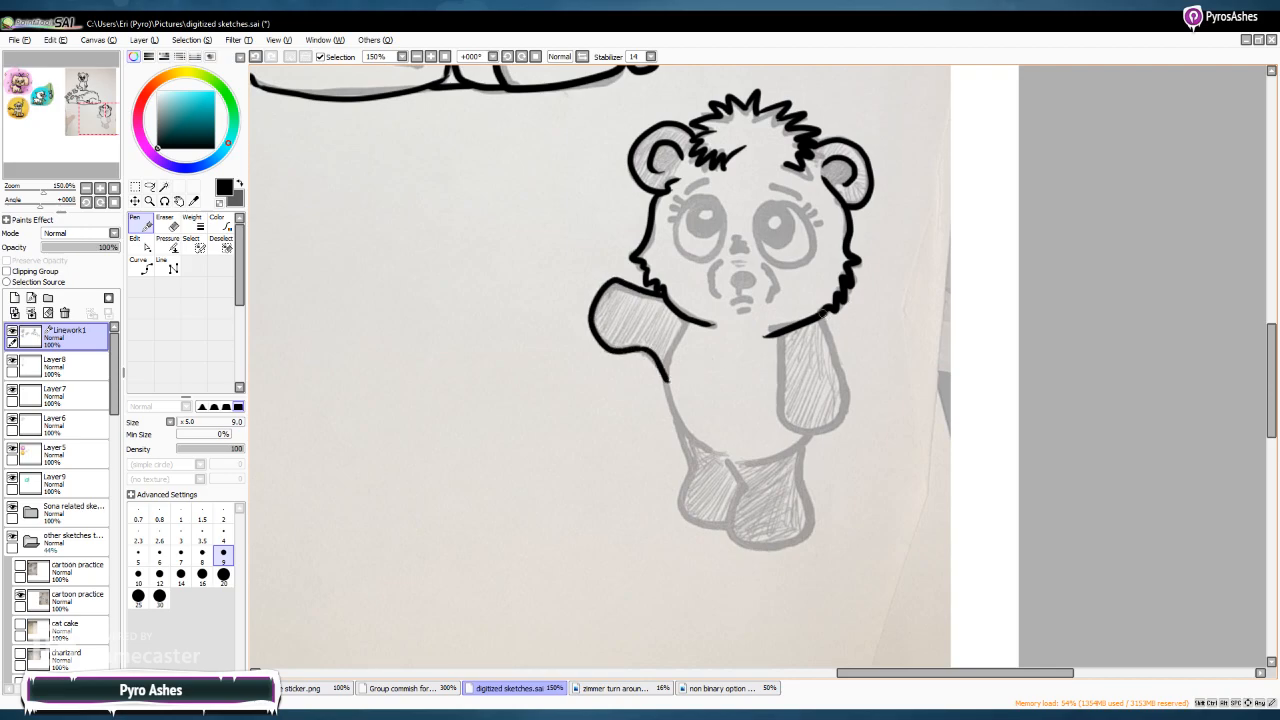
{"action": "left_click_drag", "start_coordinate": [821, 314], "coordinate": [855, 381]}
{"action": "mouse_move", "coordinate": [853, 380]}
{"action": "left_mouse_down"}
{"action": "mouse_move", "coordinate": [845, 430]}
{"action": "mouse_move", "coordinate": [808, 439]}
{"action": "mouse_move", "coordinate": [791, 427]}
{"action": "mouse_move", "coordinate": [778, 340]}
{"action": "left_mouse_up"}
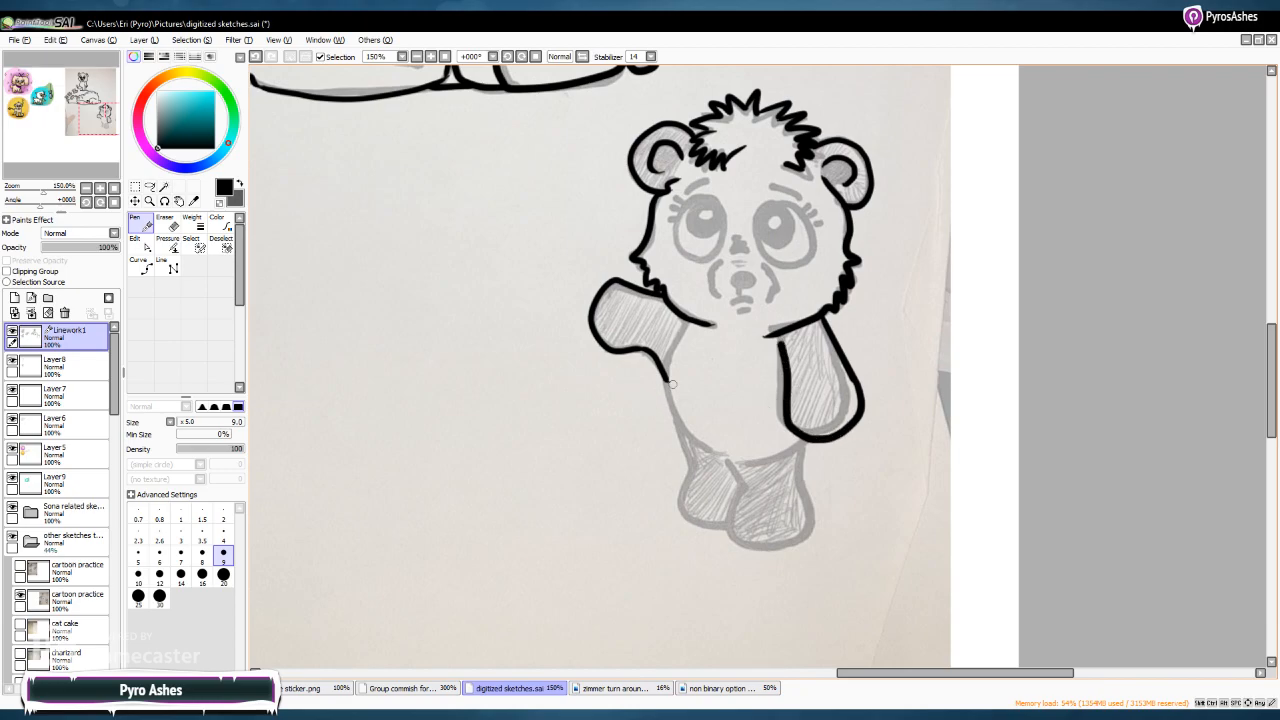
{"action": "mouse_move", "coordinate": [683, 326]}
{"action": "left_mouse_down"}
{"action": "mouse_move", "coordinate": [667, 395]}
{"action": "mouse_move", "coordinate": [691, 432]}
{"action": "mouse_move", "coordinate": [705, 446]}
{"action": "mouse_move", "coordinate": [786, 453]}
{"action": "left_mouse_up"}
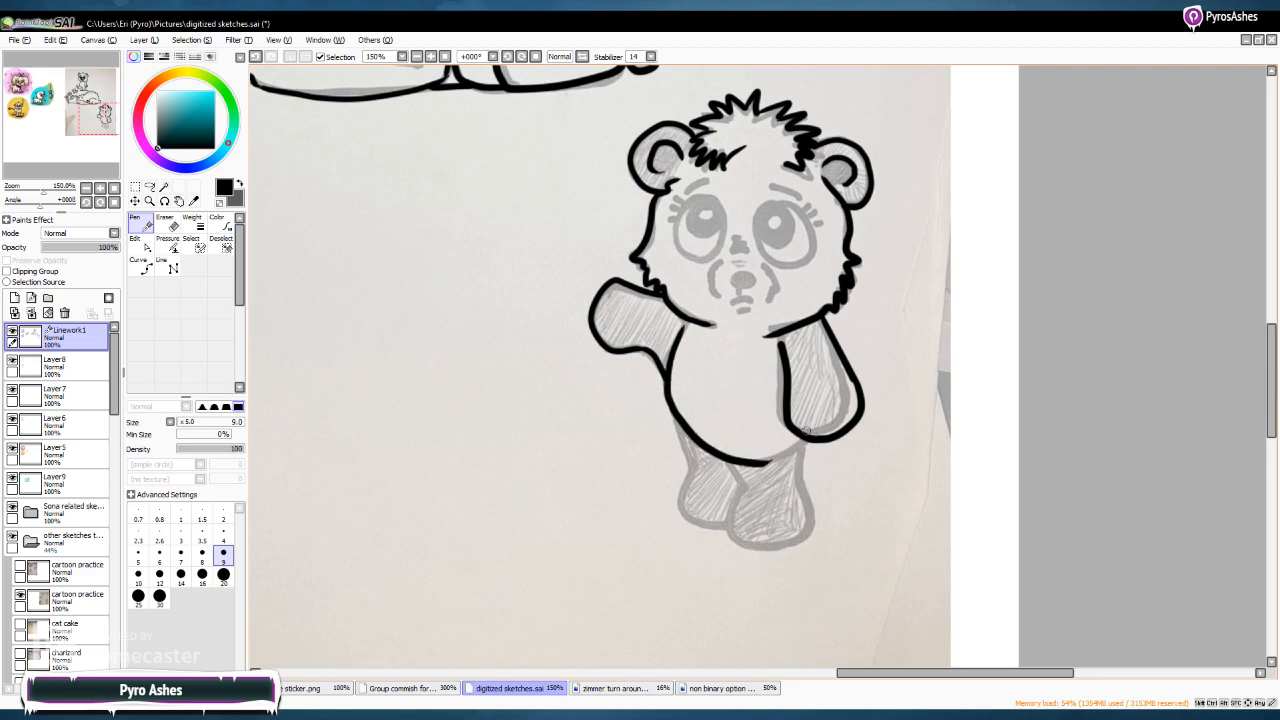
{"action": "left_click_drag", "start_coordinate": [797, 446], "coordinate": [768, 461]}
{"action": "mouse_move", "coordinate": [674, 413]}
{"action": "left_mouse_down"}
{"action": "mouse_move", "coordinate": [690, 473]}
{"action": "mouse_move", "coordinate": [678, 517]}
{"action": "mouse_move", "coordinate": [735, 540]}
{"action": "left_mouse_up"}
{"action": "mouse_move", "coordinate": [727, 455]}
{"action": "left_mouse_down"}
{"action": "mouse_move", "coordinate": [742, 494]}
{"action": "mouse_move", "coordinate": [732, 548]}
{"action": "mouse_move", "coordinate": [772, 555]}
{"action": "mouse_move", "coordinate": [805, 538]}
{"action": "mouse_move", "coordinate": [800, 440]}
{"action": "mouse_move", "coordinate": [802, 472]}
{"action": "mouse_move", "coordinate": [835, 441]}
{"action": "left_mouse_up"}
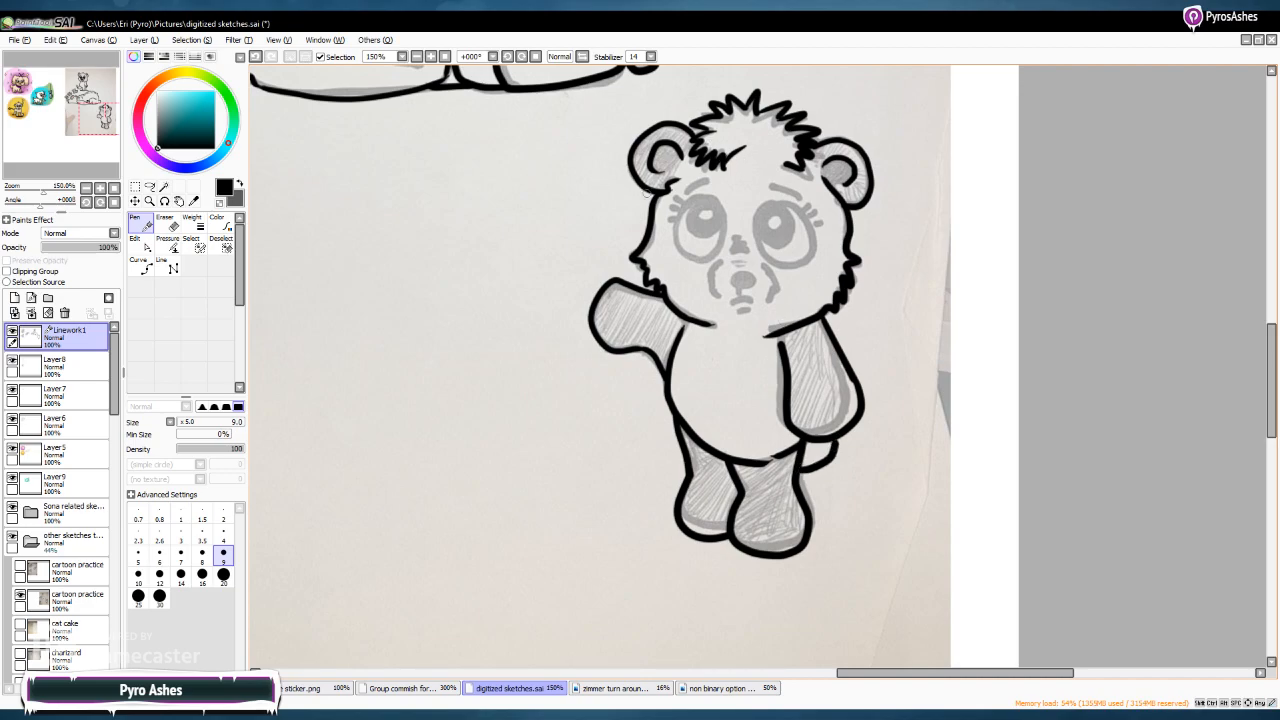
Ink the outlines of both of the panda's eyes with their lashes and eyebrows
{"action": "mouse_move", "coordinate": [693, 200]}
{"action": "left_mouse_down"}
{"action": "mouse_move", "coordinate": [670, 232]}
{"action": "mouse_move", "coordinate": [694, 262]}
{"action": "mouse_move", "coordinate": [722, 244]}
{"action": "mouse_move", "coordinate": [674, 193]}
{"action": "mouse_move", "coordinate": [662, 220]}
{"action": "left_mouse_up"}
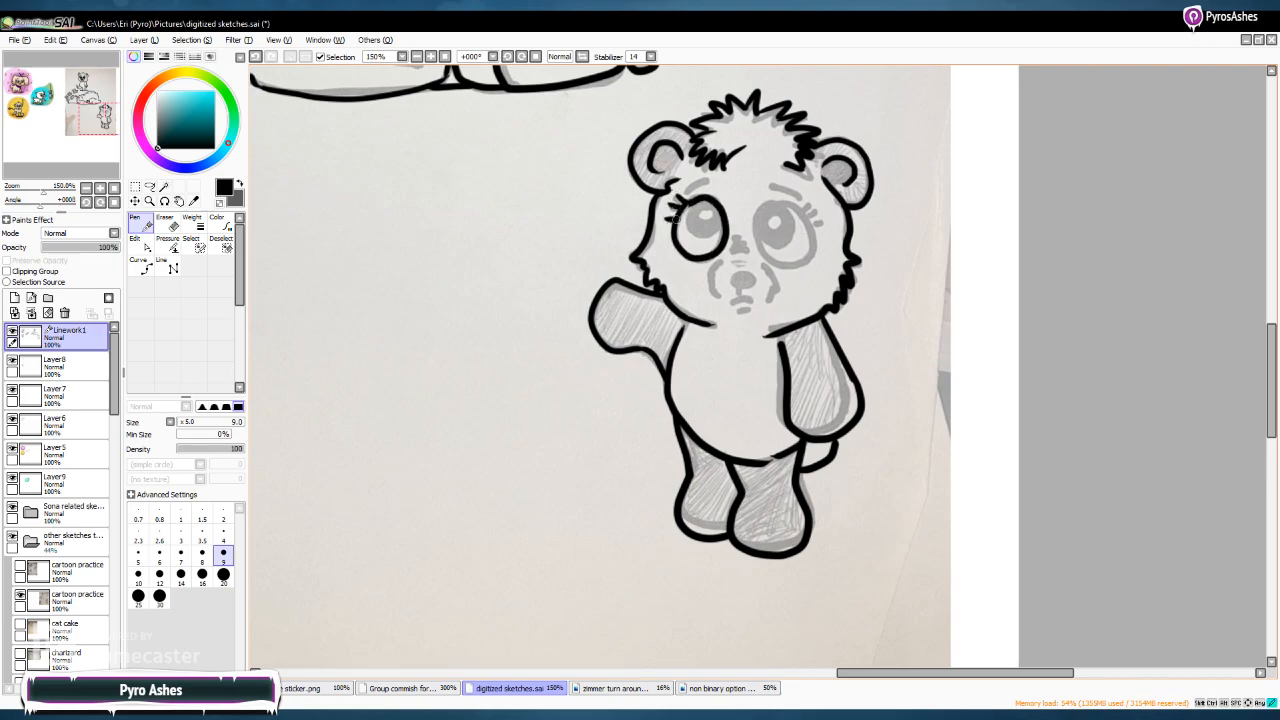
{"action": "mouse_move", "coordinate": [786, 198]}
{"action": "left_mouse_down"}
{"action": "mouse_move", "coordinate": [758, 215]}
{"action": "mouse_move", "coordinate": [758, 237]}
{"action": "mouse_move", "coordinate": [800, 261]}
{"action": "mouse_move", "coordinate": [811, 218]}
{"action": "mouse_move", "coordinate": [793, 201]}
{"action": "mouse_move", "coordinate": [825, 211]}
{"action": "left_mouse_up"}
{"action": "left_click_drag", "start_coordinate": [812, 224], "coordinate": [827, 221]}
{"action": "mouse_move", "coordinate": [686, 187]}
{"action": "left_mouse_down"}
{"action": "mouse_move", "coordinate": [721, 175]}
{"action": "mouse_move", "coordinate": [797, 192]}
{"action": "left_mouse_up"}
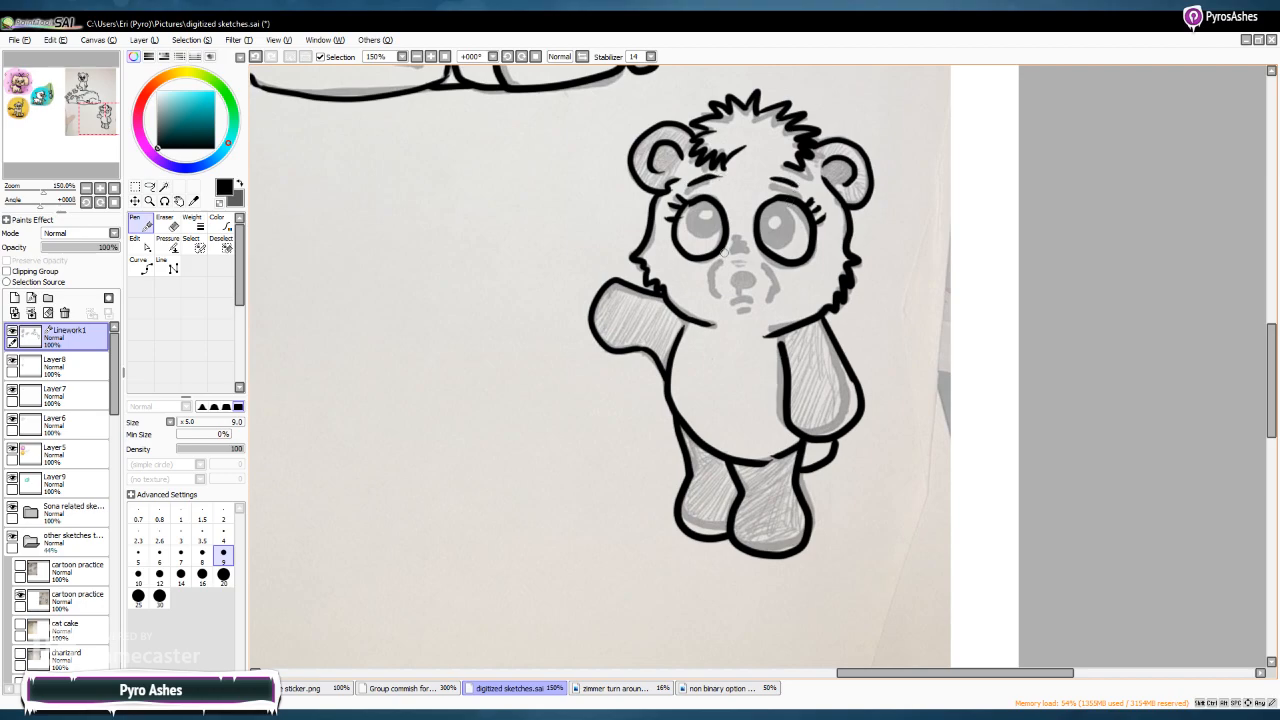
Ink the panda's nose-bridge marks, muzzle curves, black nose and frowning mouth
{"action": "left_click_drag", "start_coordinate": [730, 251], "coordinate": [742, 245]}
{"action": "mouse_move", "coordinate": [737, 244]}
{"action": "left_mouse_down"}
{"action": "mouse_move", "coordinate": [747, 237]}
{"action": "mouse_move", "coordinate": [712, 288]}
{"action": "left_mouse_up"}
{"action": "mouse_move", "coordinate": [768, 258]}
{"action": "left_mouse_down"}
{"action": "mouse_move", "coordinate": [763, 294]}
{"action": "mouse_move", "coordinate": [738, 282]}
{"action": "mouse_move", "coordinate": [733, 305]}
{"action": "mouse_move", "coordinate": [750, 300]}
{"action": "mouse_move", "coordinate": [747, 311]}
{"action": "left_mouse_up"}
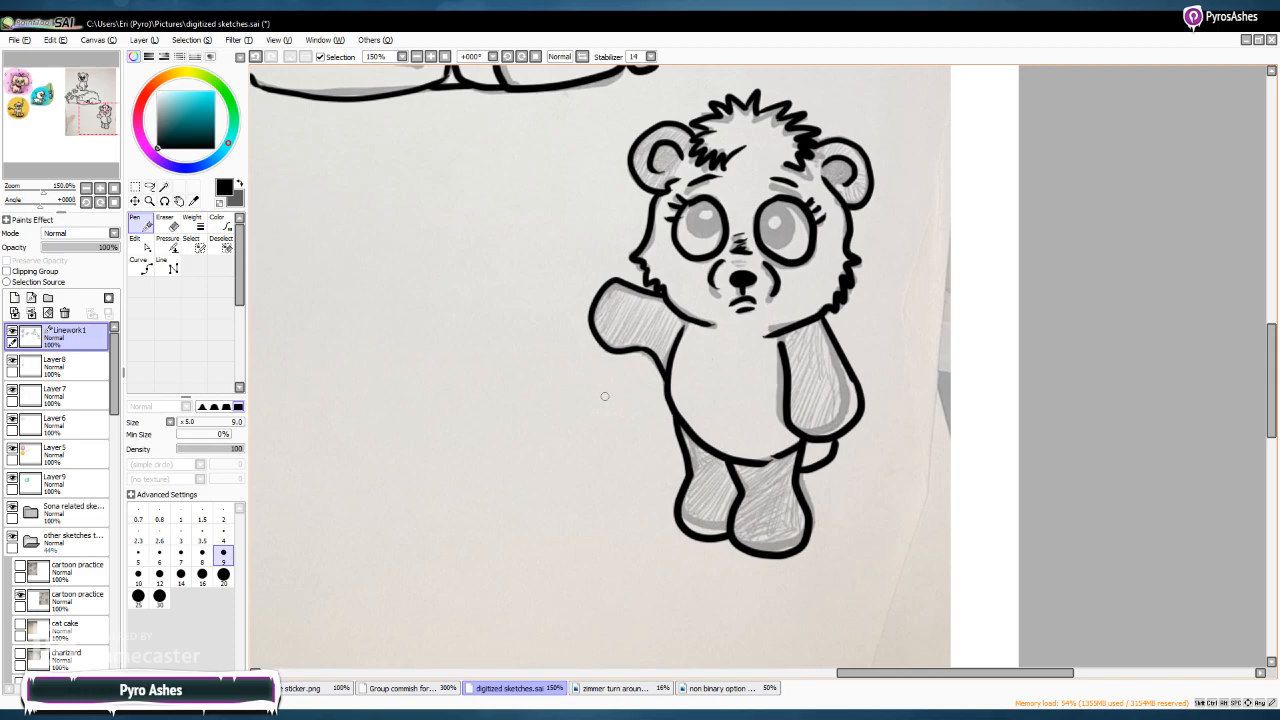
{"action": "mouse_move", "coordinate": [629, 313]}
{"action": "left_mouse_down"}
{"action": "mouse_move", "coordinate": [619, 285]}
{"action": "mouse_move", "coordinate": [605, 310]}
{"action": "mouse_move", "coordinate": [640, 290]}
{"action": "left_mouse_up"}
{"action": "key", "text": "ctrl+z"}
{"action": "key", "text": "ctrl+z"}
Outline the panda's pupils, fill them black with the size 14 pen around small round highlights, and return the pen to size 9
{"action": "mouse_move", "coordinate": [705, 209]}
{"action": "left_mouse_down"}
{"action": "mouse_move", "coordinate": [690, 212]}
{"action": "mouse_move", "coordinate": [696, 236]}
{"action": "mouse_move", "coordinate": [718, 232]}
{"action": "mouse_move", "coordinate": [717, 205]}
{"action": "mouse_move", "coordinate": [796, 232]}
{"action": "mouse_move", "coordinate": [770, 244]}
{"action": "mouse_move", "coordinate": [759, 220]}
{"action": "mouse_move", "coordinate": [766, 243]}
{"action": "mouse_move", "coordinate": [772, 212]}
{"action": "left_mouse_up"}
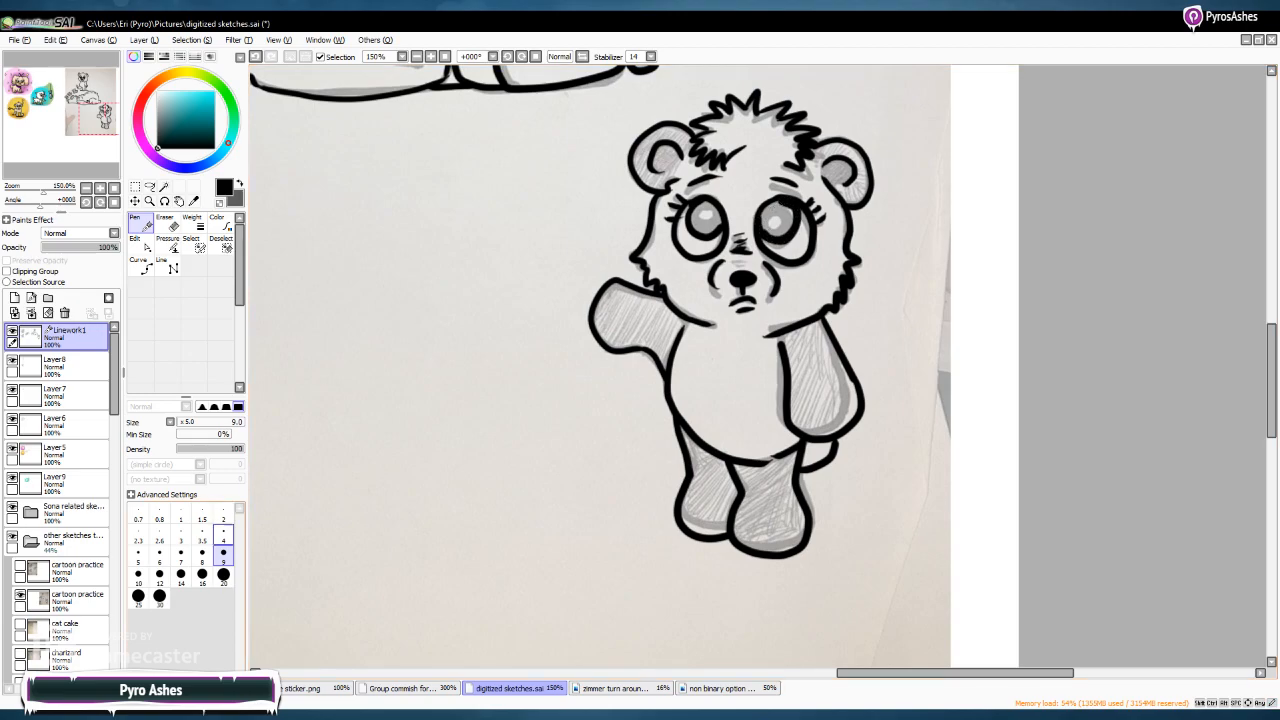
{"action": "left_click", "coordinate": [181, 575]}
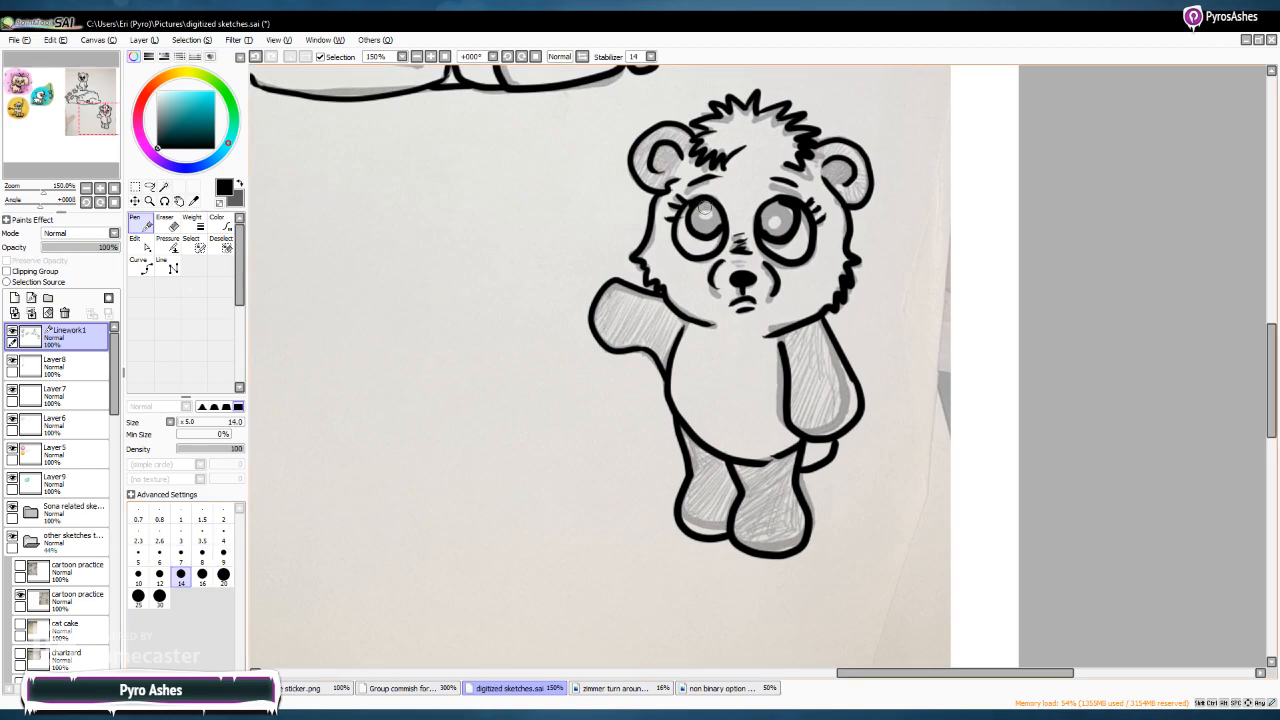
{"action": "mouse_move", "coordinate": [700, 208]}
{"action": "left_mouse_down"}
{"action": "mouse_move", "coordinate": [698, 224]}
{"action": "mouse_move", "coordinate": [718, 214]}
{"action": "mouse_move", "coordinate": [704, 205]}
{"action": "mouse_move", "coordinate": [714, 228]}
{"action": "mouse_move", "coordinate": [704, 207]}
{"action": "mouse_move", "coordinate": [790, 228]}
{"action": "mouse_move", "coordinate": [786, 208]}
{"action": "mouse_move", "coordinate": [775, 231]}
{"action": "mouse_move", "coordinate": [776, 212]}
{"action": "left_mouse_up"}
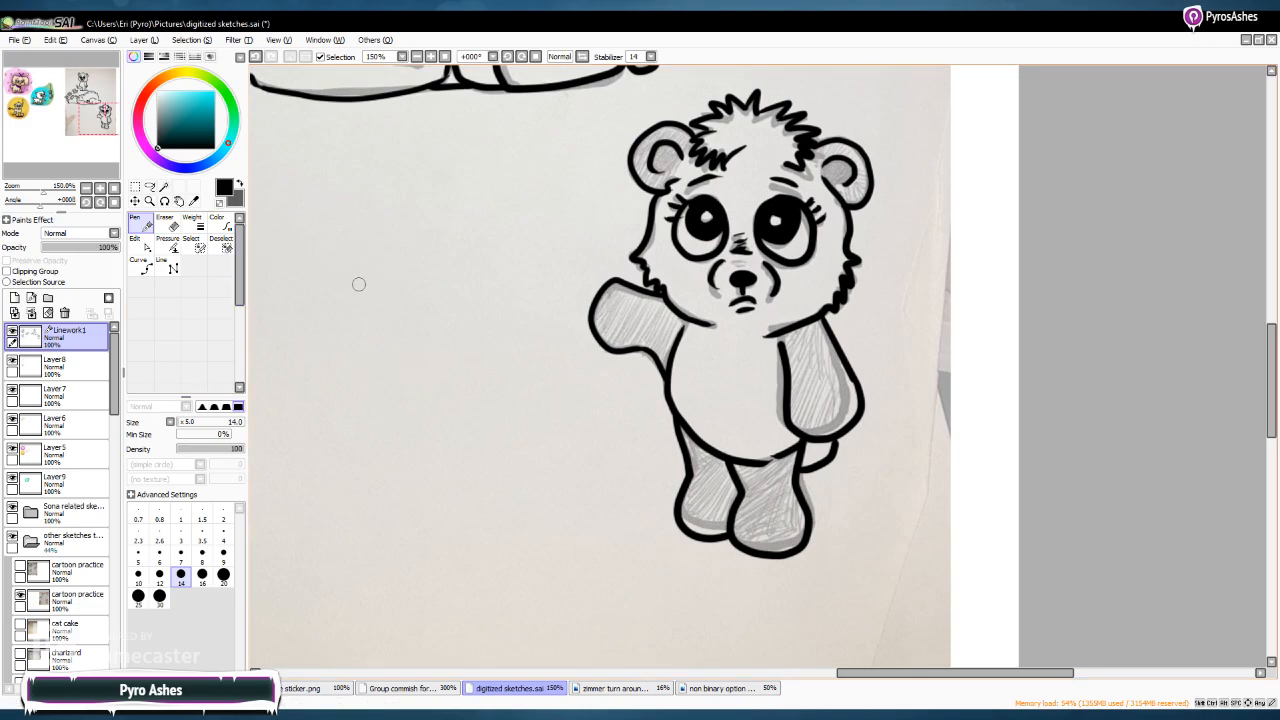
{"action": "left_click", "coordinate": [223, 552]}
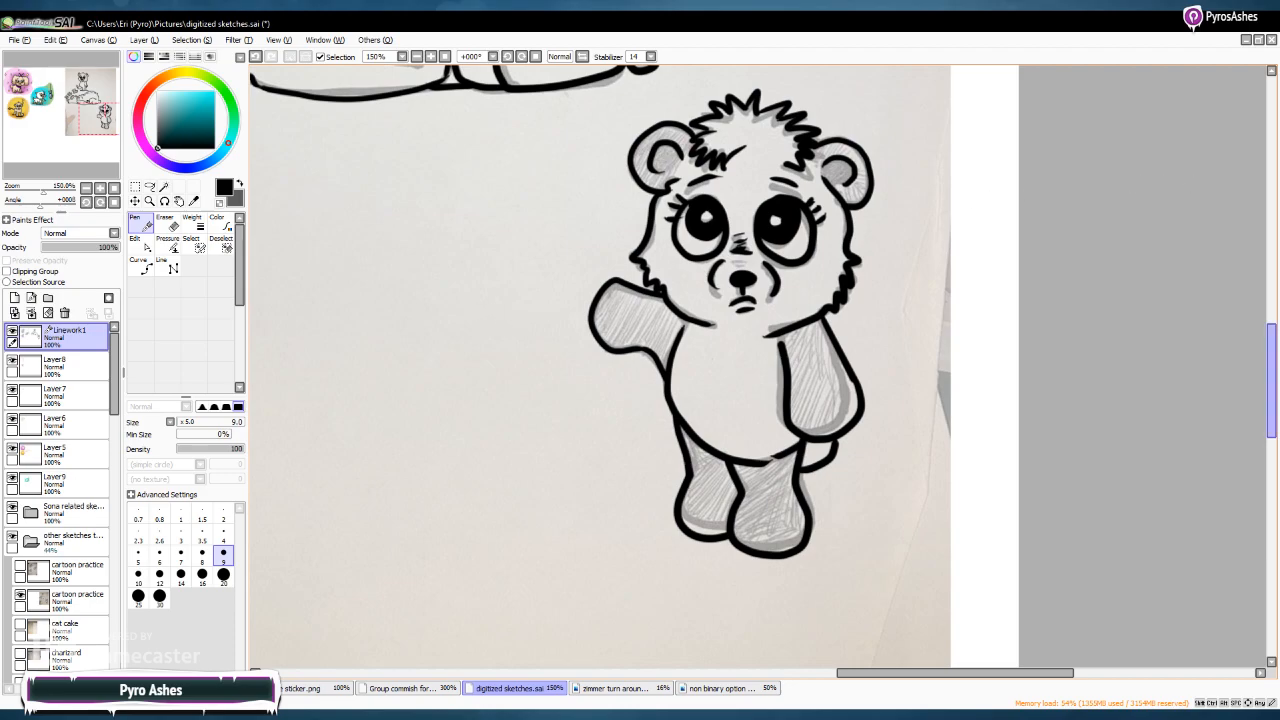
{"action": "scroll", "coordinate": [1261, 270], "scroll_direction": "down", "scroll_amount": 3}
{"action": "scroll", "coordinate": [1261, 270], "scroll_direction": "up", "scroll_amount": 2}
{"action": "scroll", "coordinate": [600, 365], "scroll_direction": "up", "scroll_amount": 1}
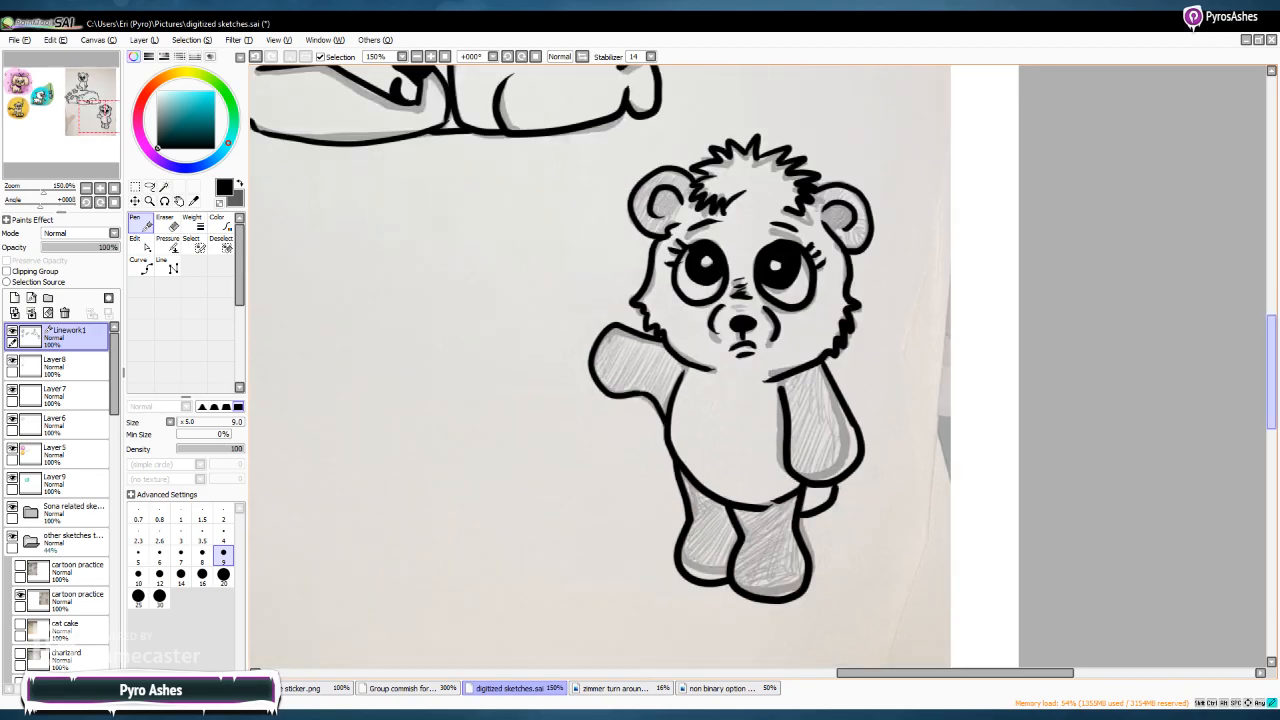
{"action": "scroll", "coordinate": [600, 365], "scroll_direction": "down", "scroll_amount": 1}
{"action": "scroll", "coordinate": [600, 365], "scroll_direction": "up", "scroll_amount": 2}
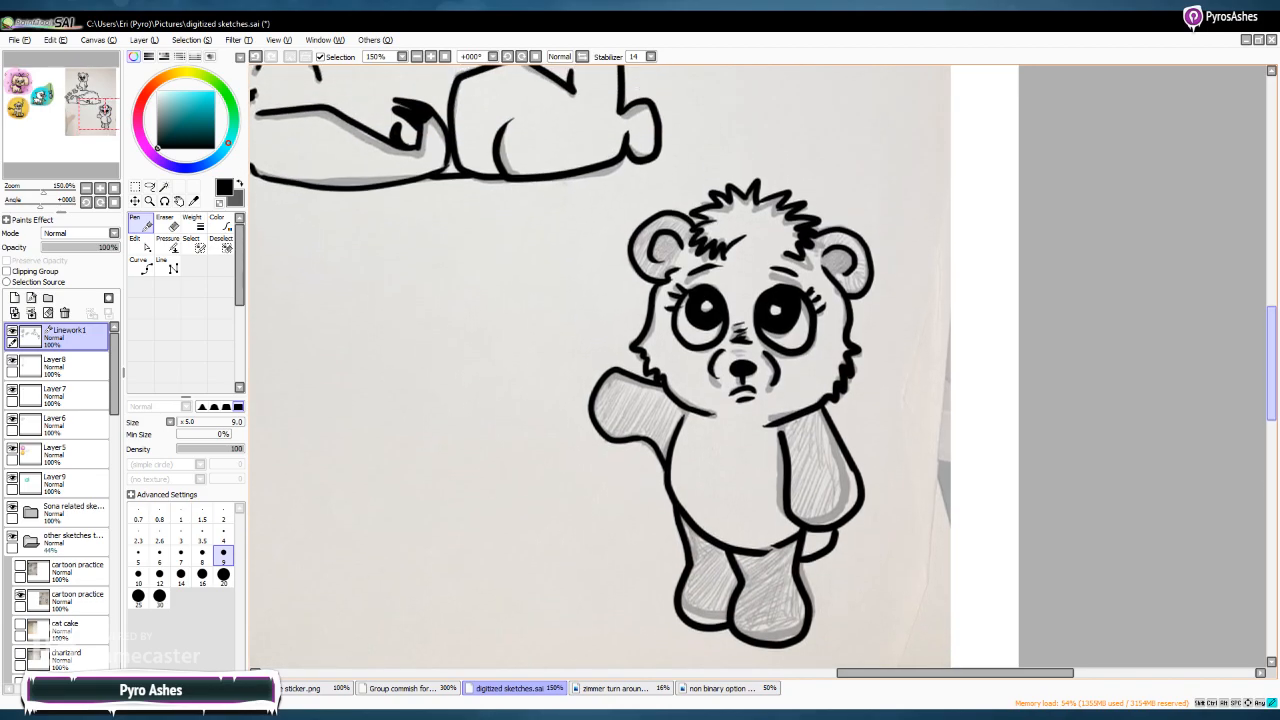
{"action": "scroll", "coordinate": [600, 365], "scroll_direction": "up", "scroll_amount": 1}
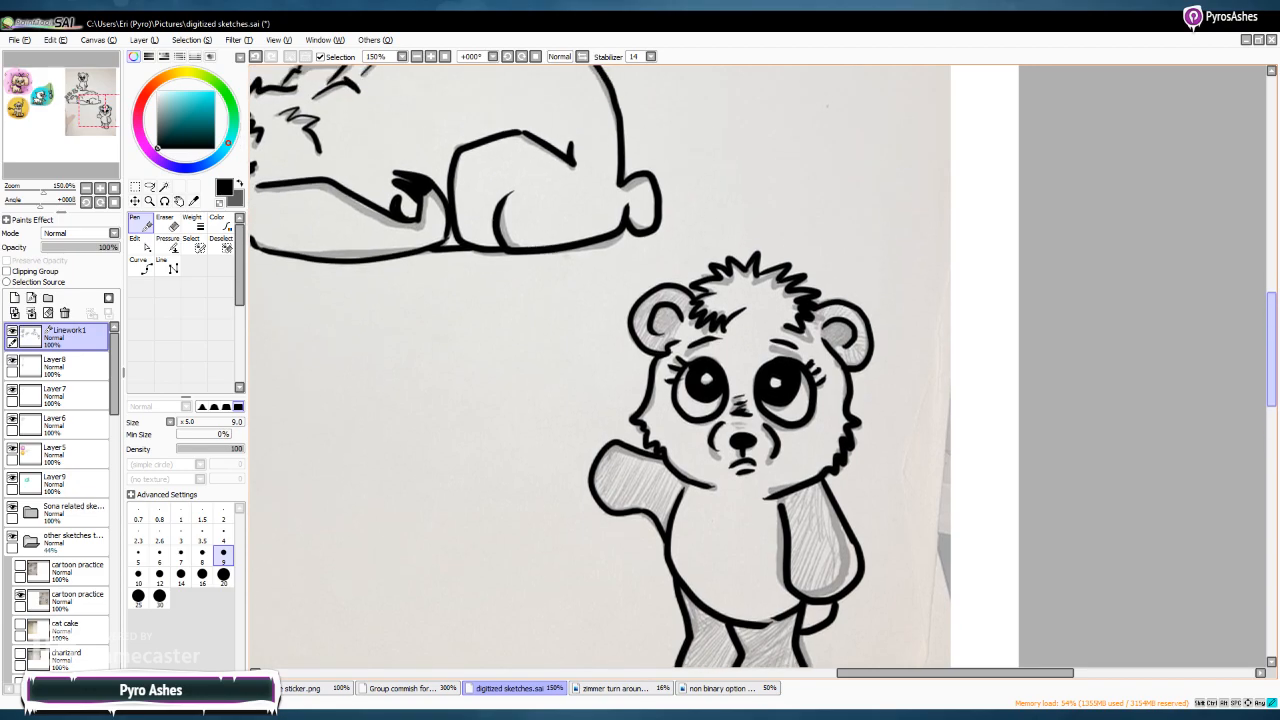
{"action": "scroll", "coordinate": [600, 365], "scroll_direction": "down", "scroll_amount": 3}
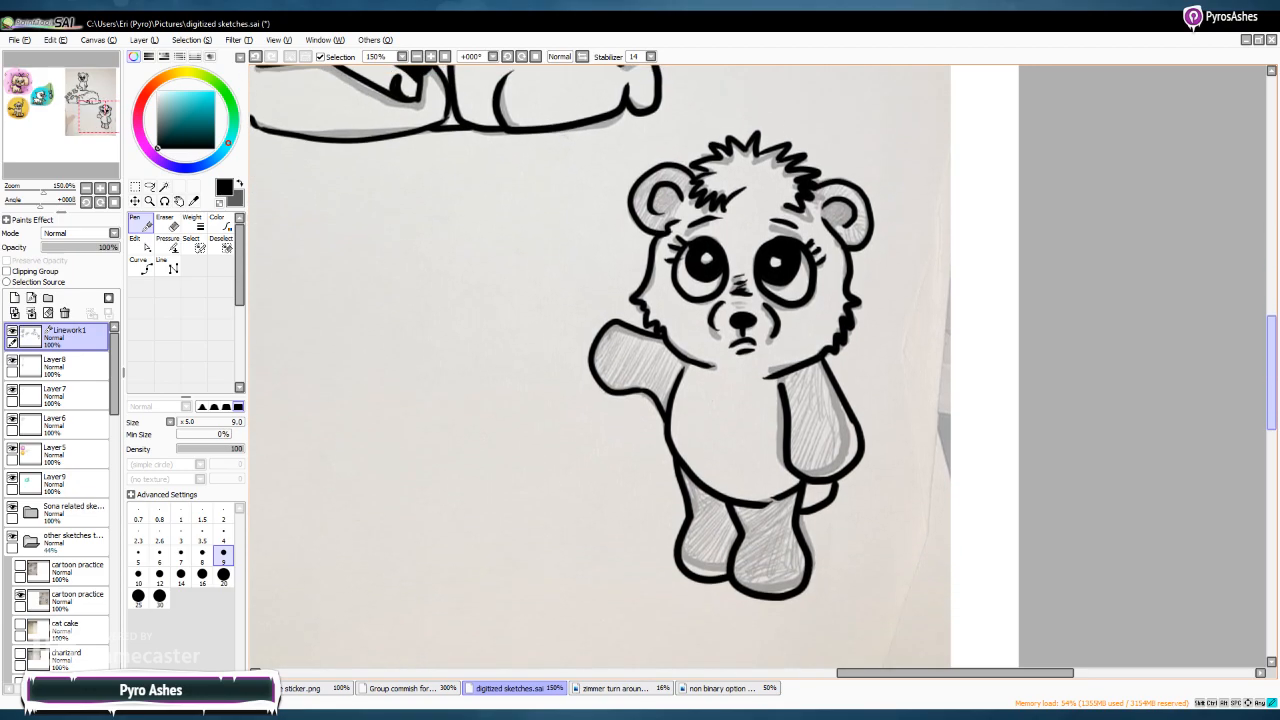
{"action": "scroll", "coordinate": [600, 365], "scroll_direction": "up", "scroll_amount": 4}
{"action": "scroll", "coordinate": [600, 365], "scroll_direction": "down", "scroll_amount": 5}
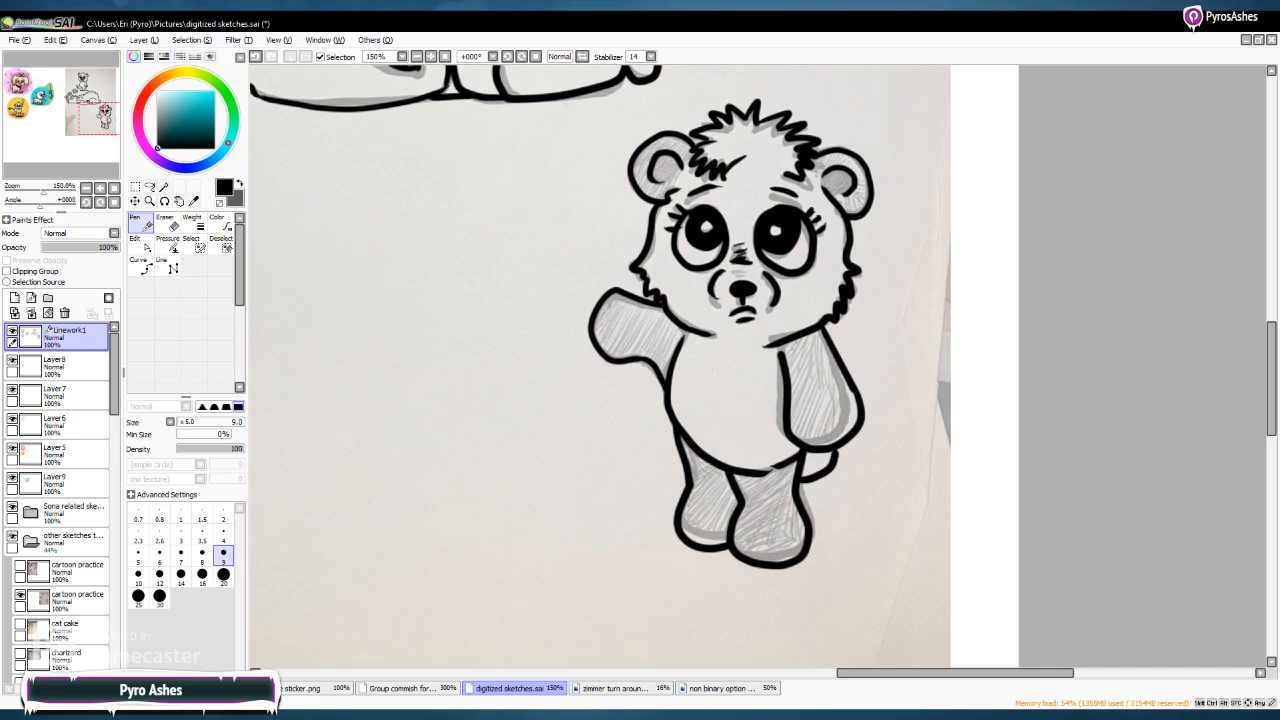
Make Layer8 below the linework active and choose a dark grey with an orange hue as the paint color
{"action": "left_click", "coordinate": [60, 366]}
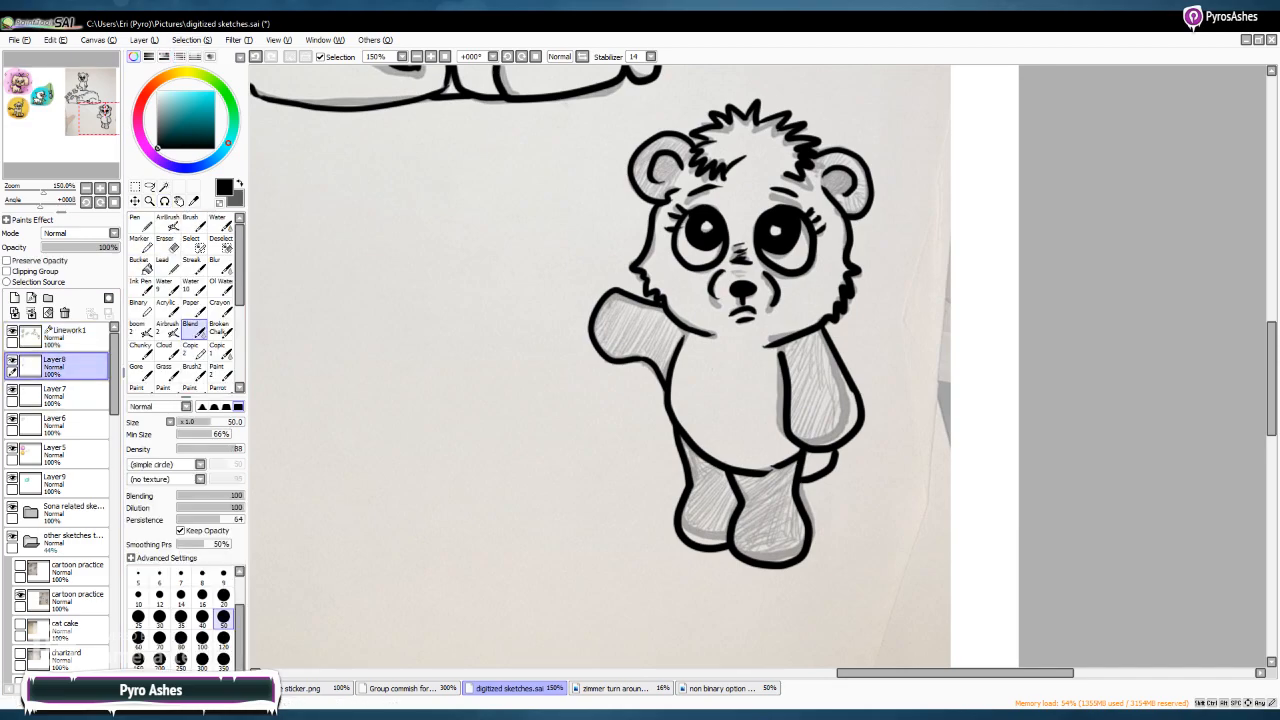
{"action": "left_click", "coordinate": [171, 75]}
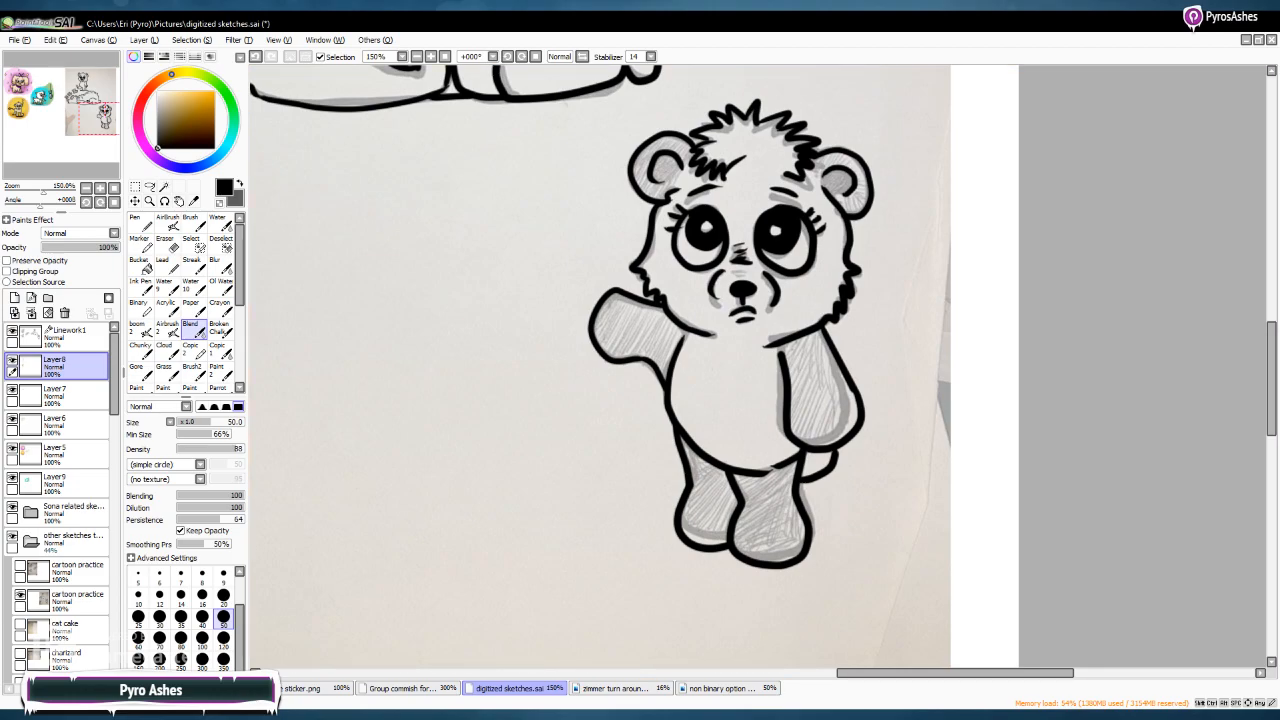
{"action": "left_click_drag", "start_coordinate": [167, 132], "coordinate": [159, 137]}
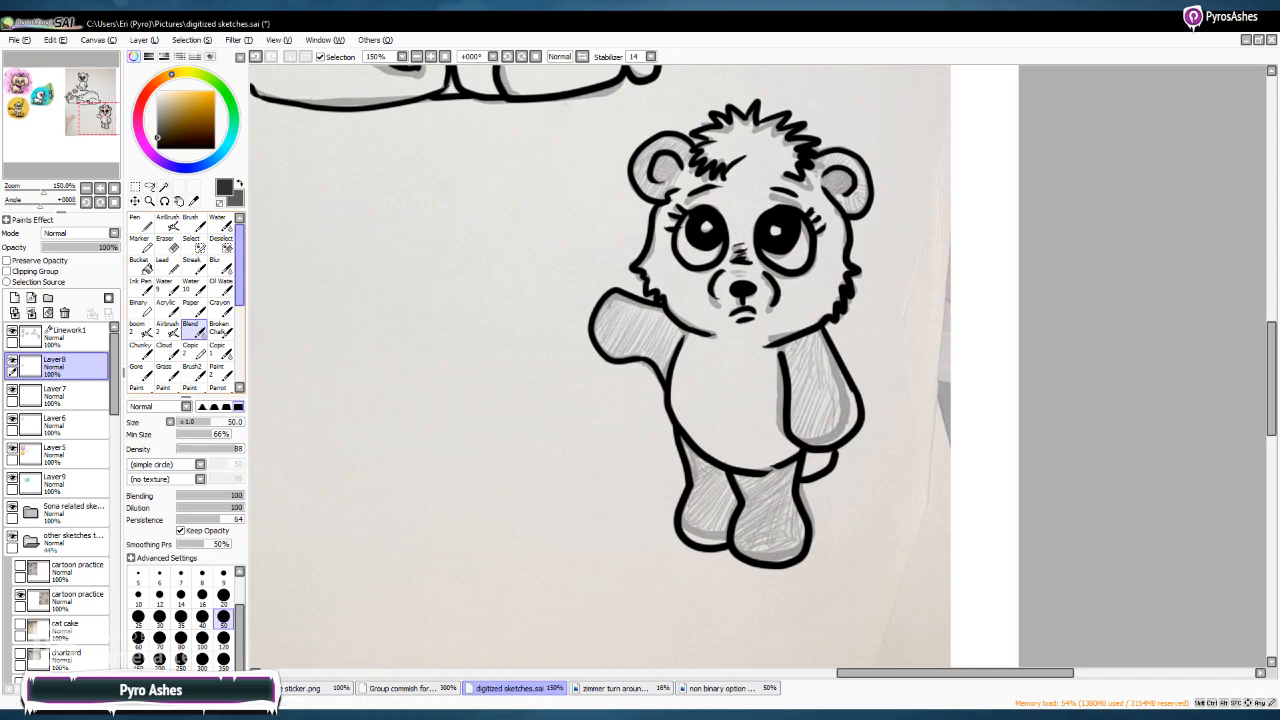
Fill both of the standing panda's ears with near-black using the Pen at size 14
{"action": "key", "text": "x"}
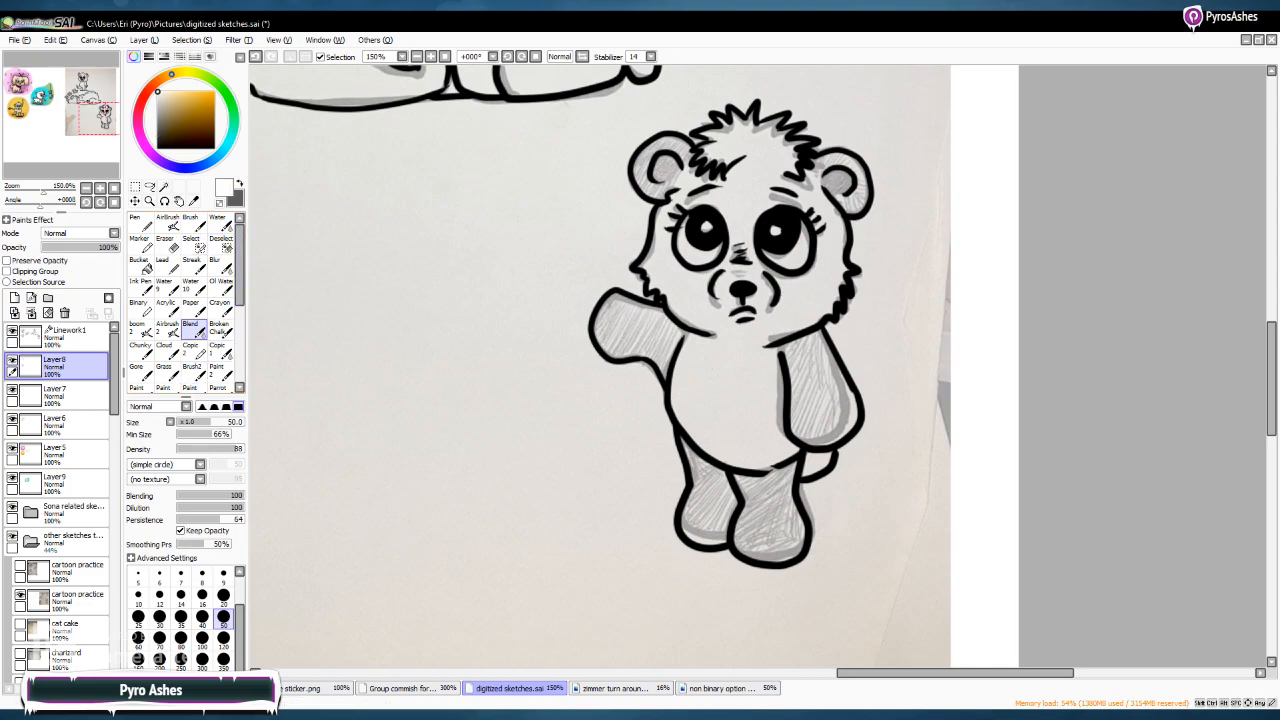
{"action": "left_click", "coordinate": [166, 111]}
{"action": "left_click", "coordinate": [157, 91]}
{"action": "key", "text": "x"}
{"action": "left_click", "coordinate": [157, 98]}
{"action": "left_click_drag", "start_coordinate": [157, 99], "coordinate": [157, 143]}
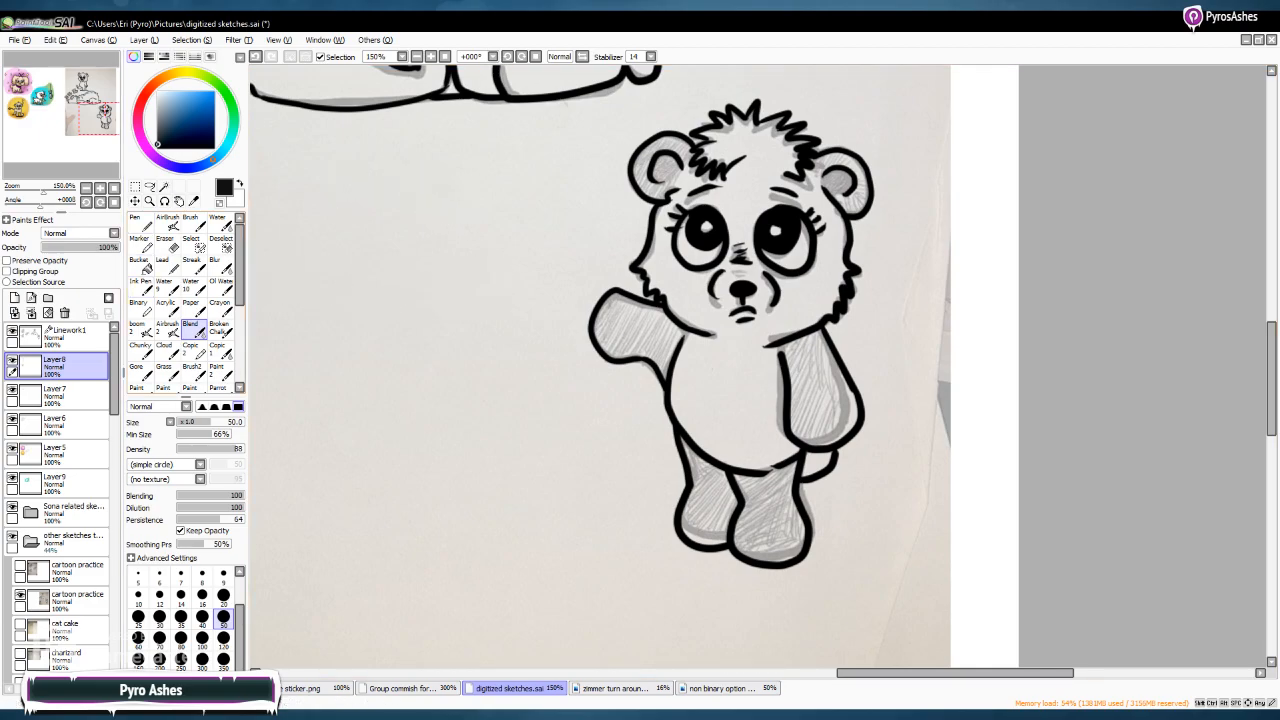
{"action": "left_click", "coordinate": [223, 595]}
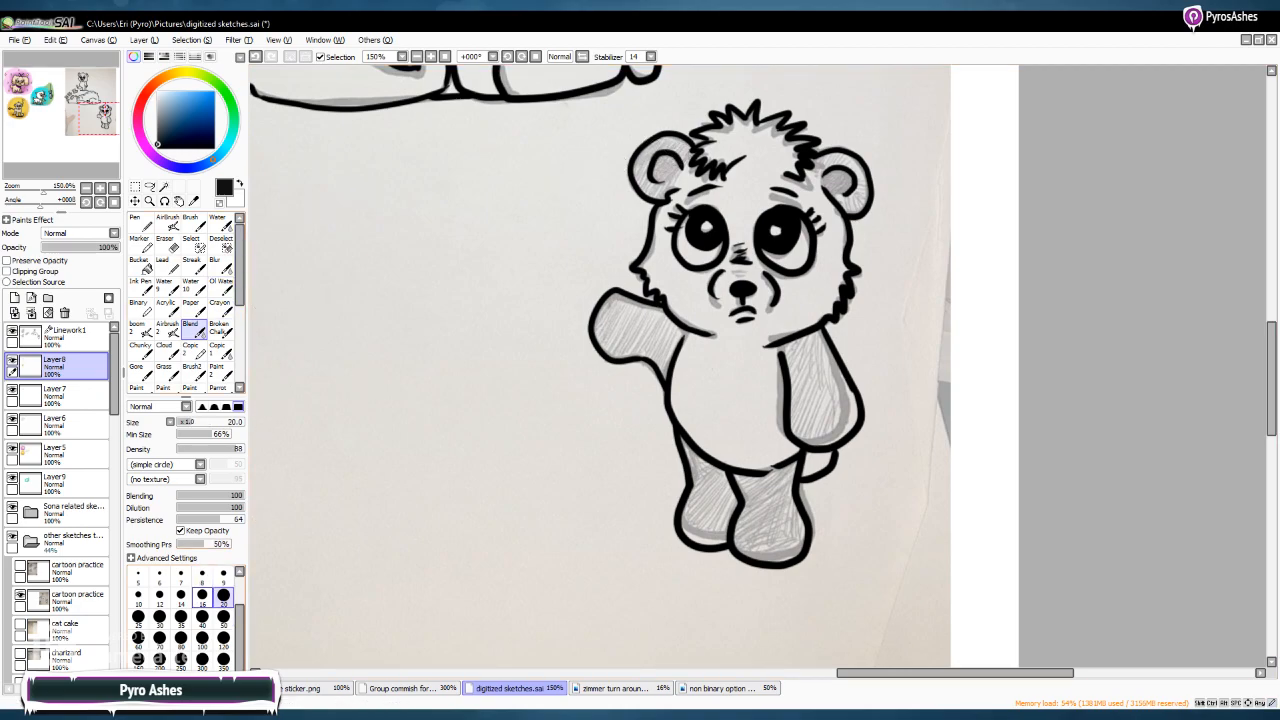
{"action": "left_click", "coordinate": [180, 595]}
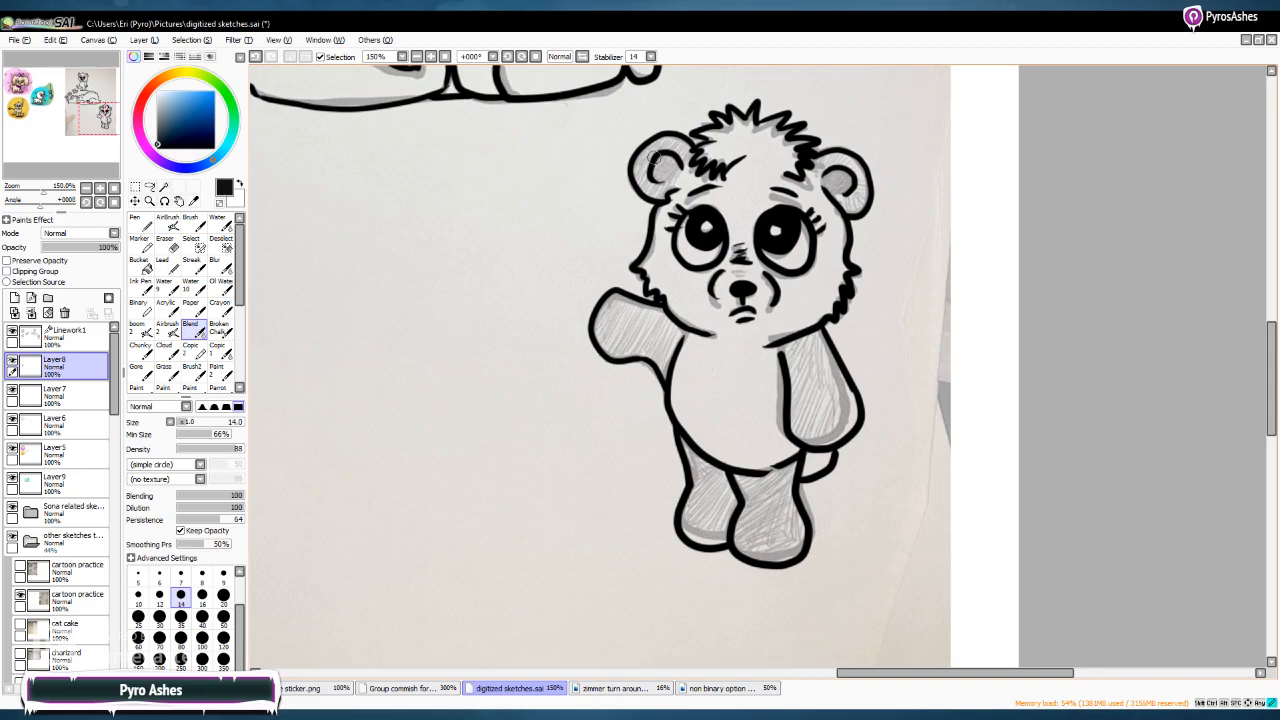
{"action": "key", "text": "n"}
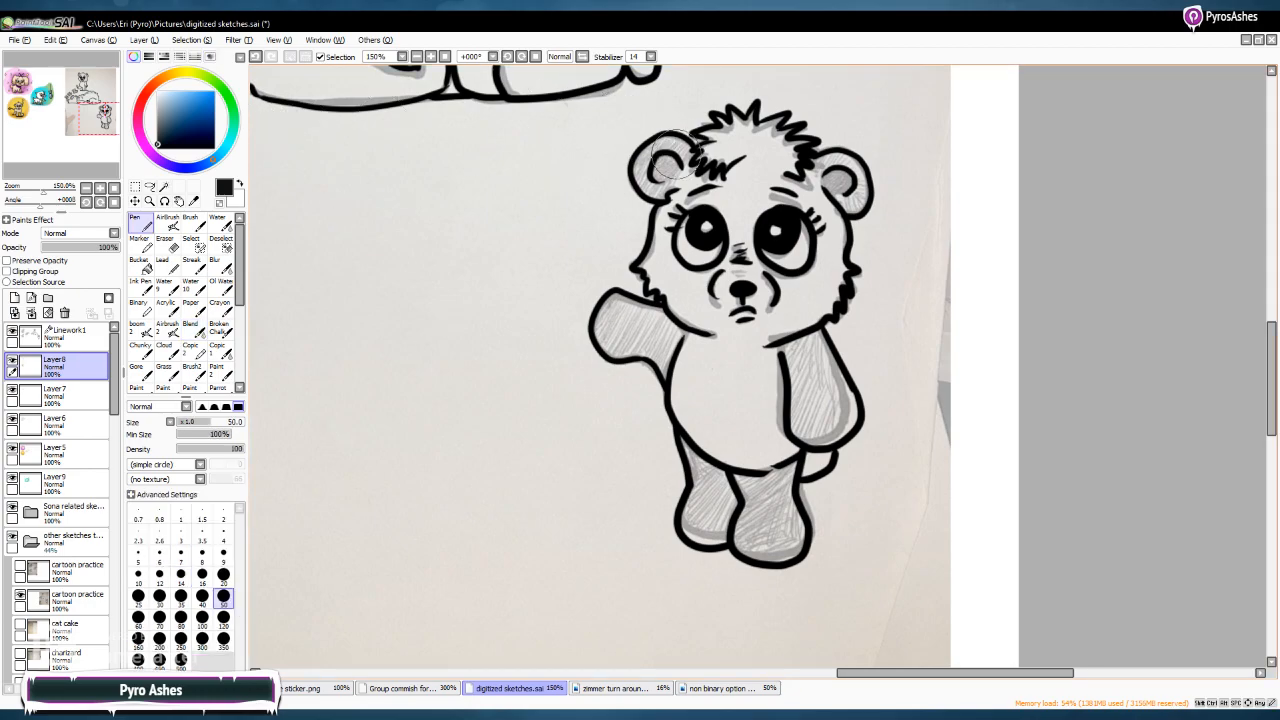
{"action": "left_click", "coordinate": [180, 573]}
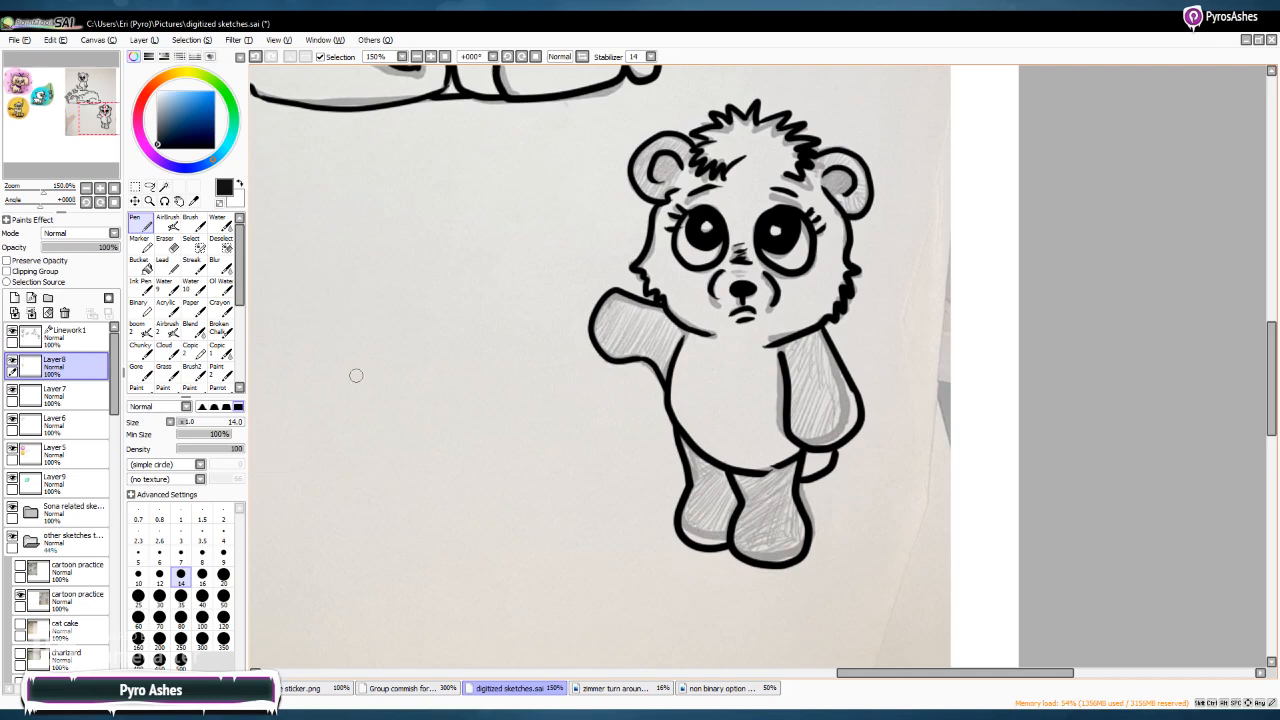
{"action": "mouse_move", "coordinate": [680, 145]}
{"action": "left_mouse_down"}
{"action": "mouse_move", "coordinate": [642, 166]}
{"action": "mouse_move", "coordinate": [651, 190]}
{"action": "mouse_move", "coordinate": [688, 150]}
{"action": "mouse_move", "coordinate": [670, 185]}
{"action": "mouse_move", "coordinate": [675, 166]}
{"action": "mouse_move", "coordinate": [650, 176]}
{"action": "mouse_move", "coordinate": [673, 180]}
{"action": "left_mouse_up"}
{"action": "mouse_move", "coordinate": [819, 165]}
{"action": "left_mouse_down"}
{"action": "mouse_move", "coordinate": [810, 175]}
{"action": "mouse_move", "coordinate": [824, 184]}
{"action": "mouse_move", "coordinate": [840, 160]}
{"action": "mouse_move", "coordinate": [830, 174]}
{"action": "mouse_move", "coordinate": [848, 206]}
{"action": "mouse_move", "coordinate": [856, 168]}
{"action": "mouse_move", "coordinate": [859, 204]}
{"action": "left_mouse_up"}
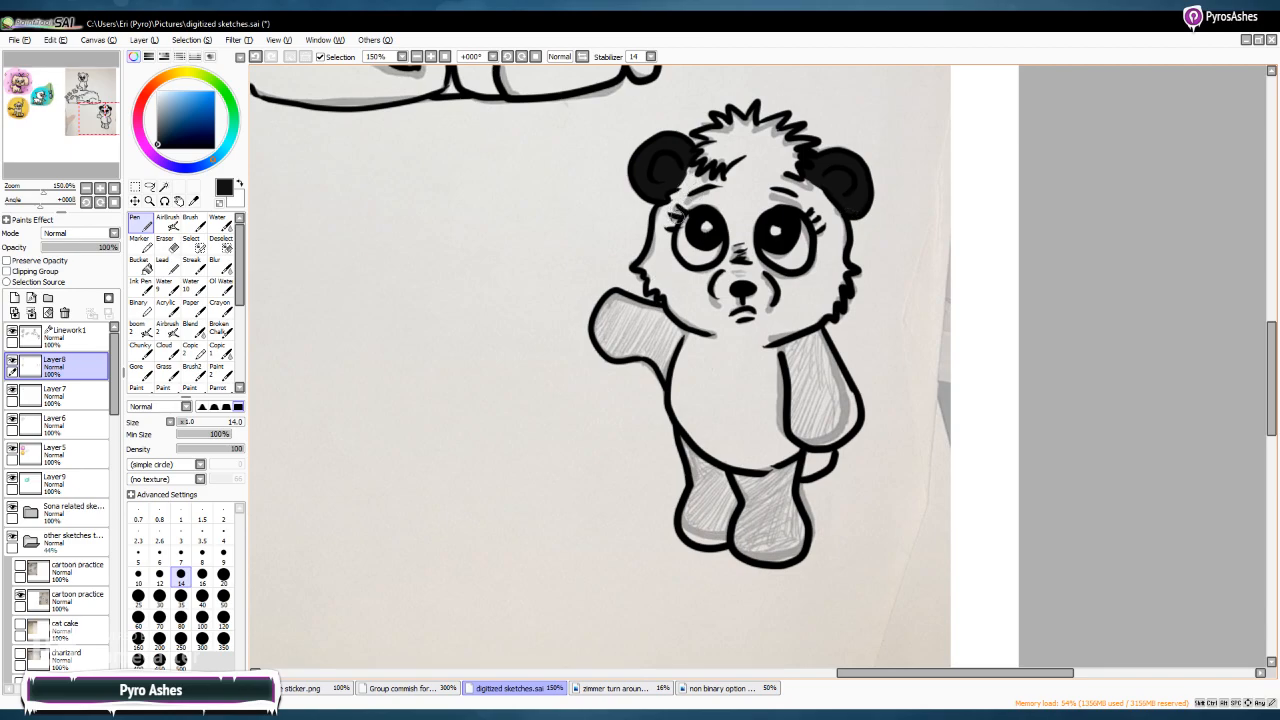
Paint near-black patches around both of the standing panda's eyes with the Pen at size 9
{"action": "left_click", "coordinate": [223, 553]}
{"action": "mouse_move", "coordinate": [678, 210]}
{"action": "left_mouse_down"}
{"action": "mouse_move", "coordinate": [662, 252]}
{"action": "mouse_move", "coordinate": [665, 239]}
{"action": "left_mouse_up"}
{"action": "mouse_move", "coordinate": [677, 265]}
{"action": "left_mouse_down"}
{"action": "mouse_move", "coordinate": [662, 254]}
{"action": "mouse_move", "coordinate": [712, 274]}
{"action": "mouse_move", "coordinate": [726, 256]}
{"action": "mouse_move", "coordinate": [730, 222]}
{"action": "mouse_move", "coordinate": [693, 204]}
{"action": "left_mouse_up"}
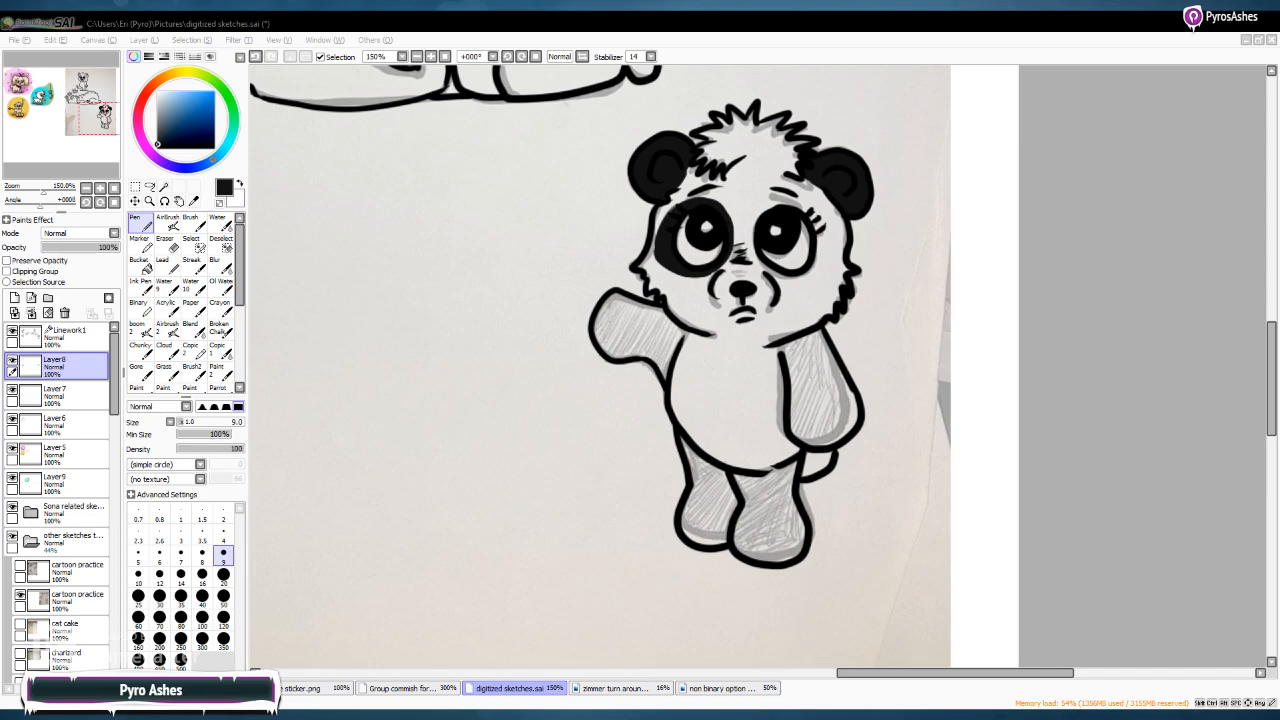
{"action": "left_click", "coordinate": [1005, 263]}
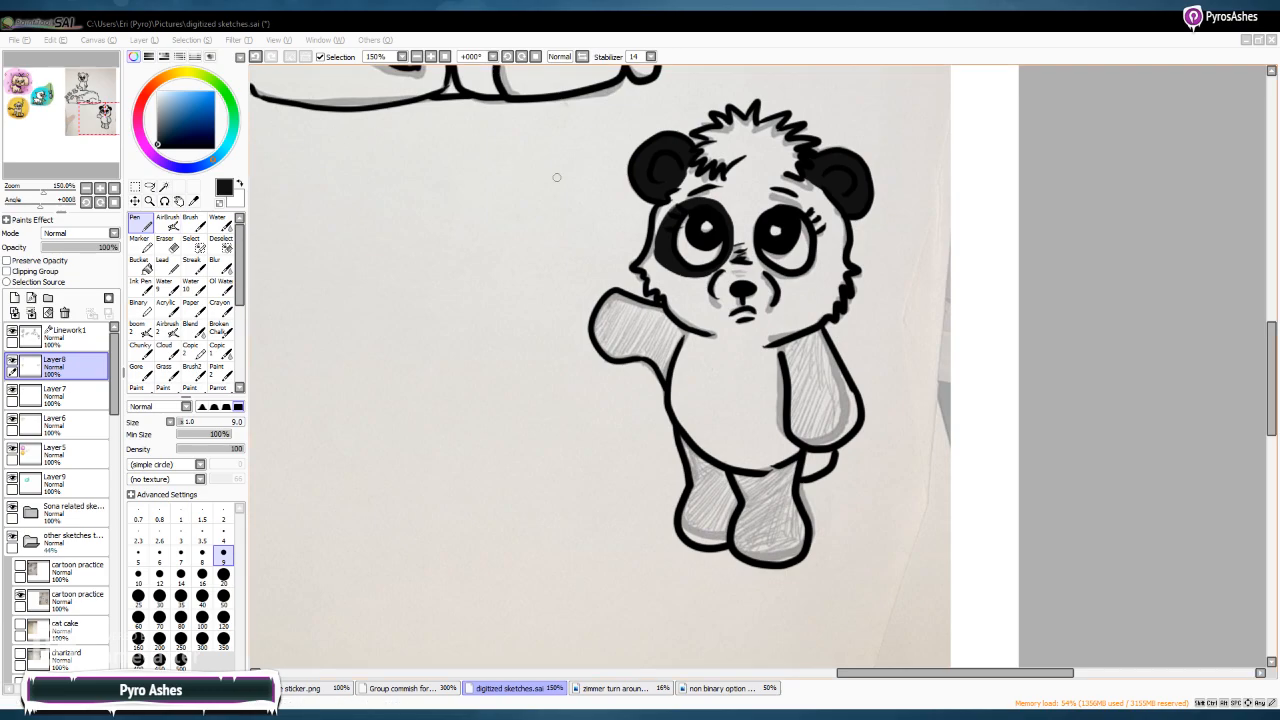
{"action": "mouse_move", "coordinate": [765, 204]}
{"action": "left_mouse_down"}
{"action": "mouse_move", "coordinate": [744, 256]}
{"action": "mouse_move", "coordinate": [762, 210]}
{"action": "mouse_move", "coordinate": [758, 220]}
{"action": "mouse_move", "coordinate": [796, 204]}
{"action": "mouse_move", "coordinate": [818, 222]}
{"action": "mouse_move", "coordinate": [818, 280]}
{"action": "mouse_move", "coordinate": [794, 282]}
{"action": "left_mouse_up"}
{"action": "mouse_move", "coordinate": [752, 228]}
{"action": "left_mouse_down"}
{"action": "mouse_move", "coordinate": [755, 270]}
{"action": "mouse_move", "coordinate": [796, 284]}
{"action": "mouse_move", "coordinate": [809, 273]}
{"action": "mouse_move", "coordinate": [830, 240]}
{"action": "mouse_move", "coordinate": [815, 212]}
{"action": "mouse_move", "coordinate": [826, 256]}
{"action": "left_mouse_up"}
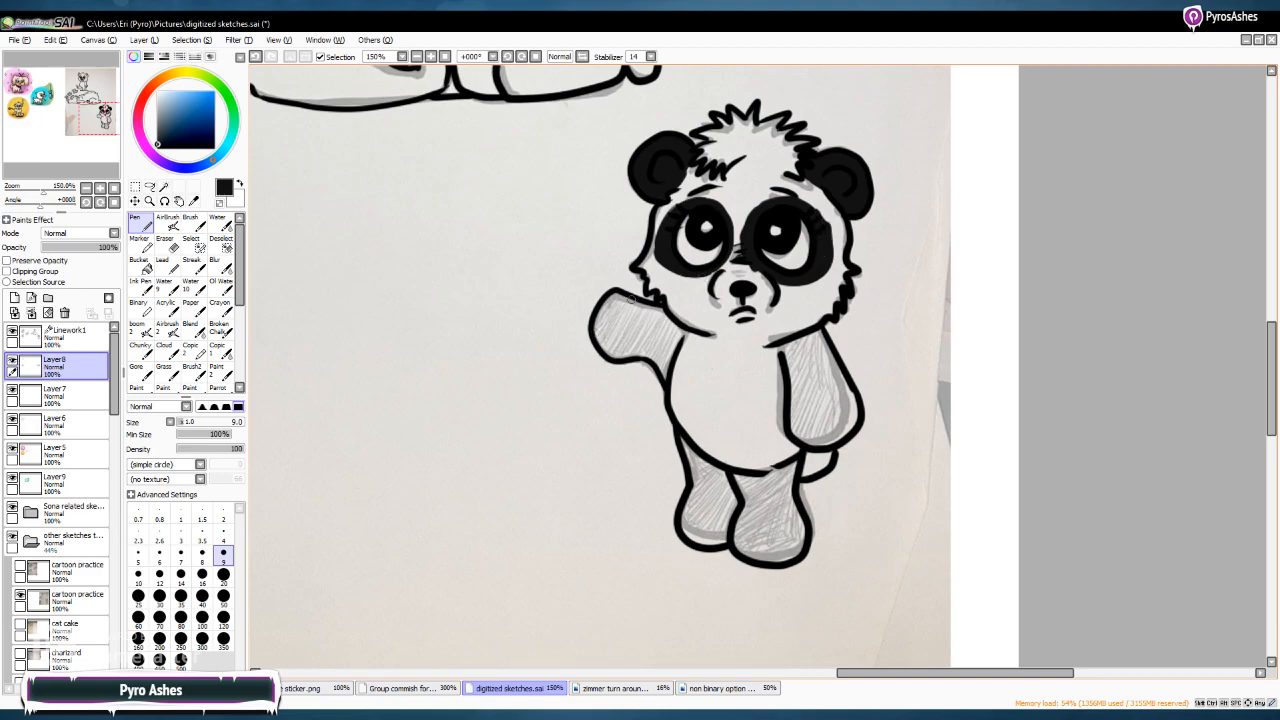
Fill the panda's raised arm and lowered arm with near-black, using Pen sizes 20 and 9
{"action": "left_click", "coordinate": [223, 575]}
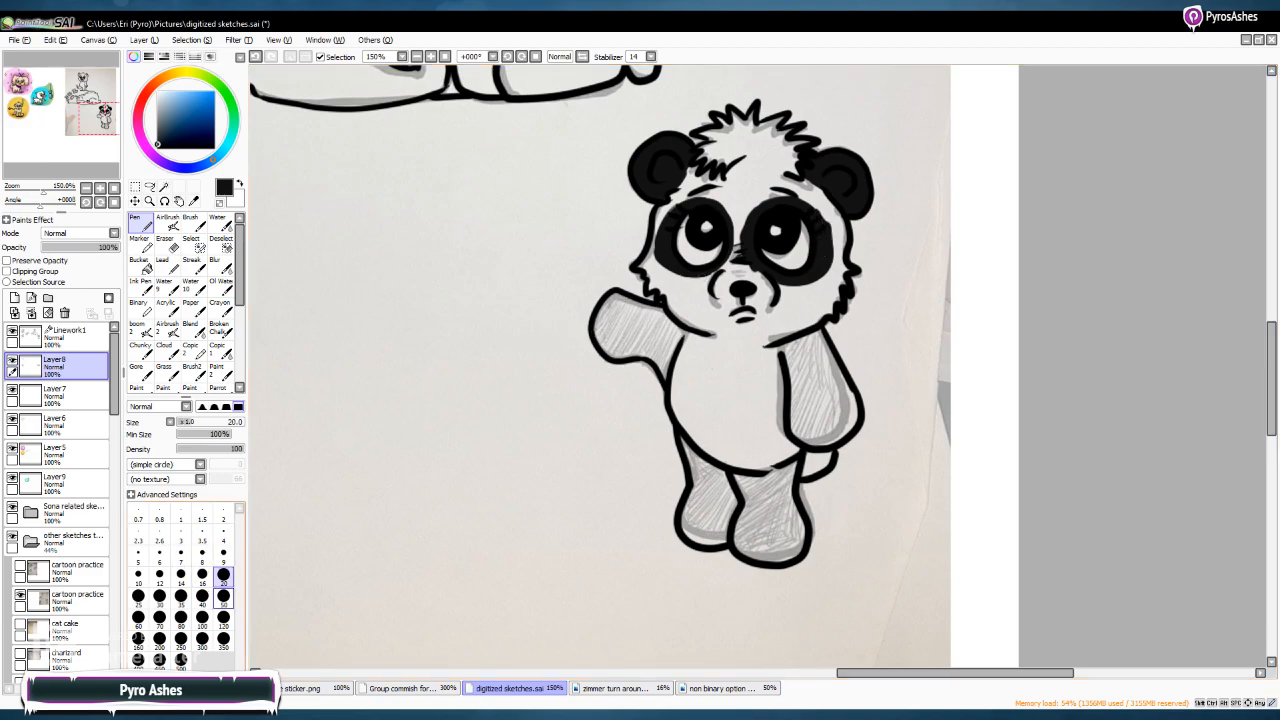
{"action": "mouse_move", "coordinate": [617, 305]}
{"action": "left_mouse_down"}
{"action": "mouse_move", "coordinate": [605, 330]}
{"action": "mouse_move", "coordinate": [619, 343]}
{"action": "mouse_move", "coordinate": [652, 352]}
{"action": "mouse_move", "coordinate": [617, 331]}
{"action": "mouse_move", "coordinate": [630, 300]}
{"action": "mouse_move", "coordinate": [658, 312]}
{"action": "mouse_move", "coordinate": [645, 345]}
{"action": "mouse_move", "coordinate": [656, 330]}
{"action": "mouse_move", "coordinate": [684, 331]}
{"action": "mouse_move", "coordinate": [670, 350]}
{"action": "mouse_move", "coordinate": [663, 342]}
{"action": "mouse_move", "coordinate": [667, 369]}
{"action": "left_mouse_up"}
{"action": "left_click", "coordinate": [223, 552]}
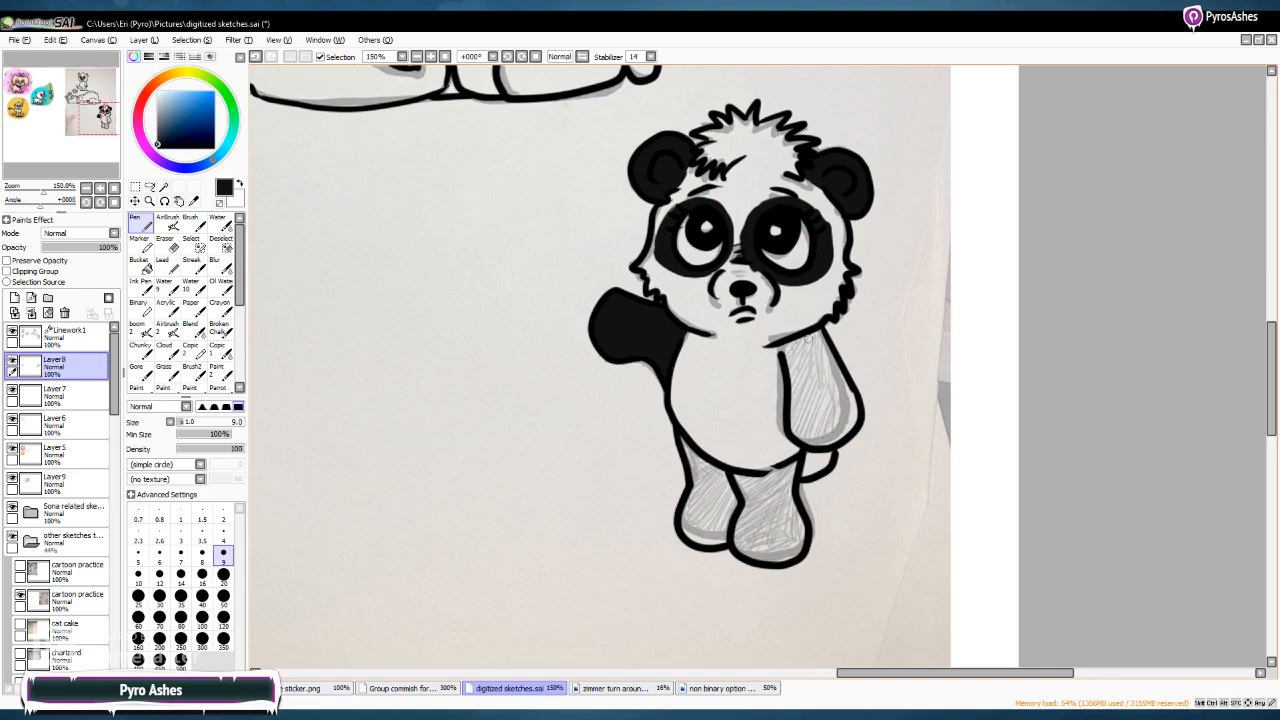
{"action": "mouse_move", "coordinate": [780, 349]}
{"action": "left_mouse_down"}
{"action": "mouse_move", "coordinate": [821, 339]}
{"action": "mouse_move", "coordinate": [793, 343]}
{"action": "mouse_move", "coordinate": [793, 386]}
{"action": "mouse_move", "coordinate": [797, 357]}
{"action": "mouse_move", "coordinate": [810, 371]}
{"action": "mouse_move", "coordinate": [823, 353]}
{"action": "mouse_move", "coordinate": [855, 420]}
{"action": "mouse_move", "coordinate": [828, 444]}
{"action": "mouse_move", "coordinate": [806, 437]}
{"action": "mouse_move", "coordinate": [846, 405]}
{"action": "mouse_move", "coordinate": [811, 369]}
{"action": "mouse_move", "coordinate": [792, 381]}
{"action": "mouse_move", "coordinate": [818, 394]}
{"action": "mouse_move", "coordinate": [805, 442]}
{"action": "mouse_move", "coordinate": [796, 414]}
{"action": "mouse_move", "coordinate": [792, 426]}
{"action": "mouse_move", "coordinate": [794, 396]}
{"action": "mouse_move", "coordinate": [801, 429]}
{"action": "mouse_move", "coordinate": [808, 417]}
{"action": "mouse_move", "coordinate": [802, 371]}
{"action": "mouse_move", "coordinate": [816, 437]}
{"action": "mouse_move", "coordinate": [815, 370]}
{"action": "mouse_move", "coordinate": [834, 431]}
{"action": "left_mouse_up"}
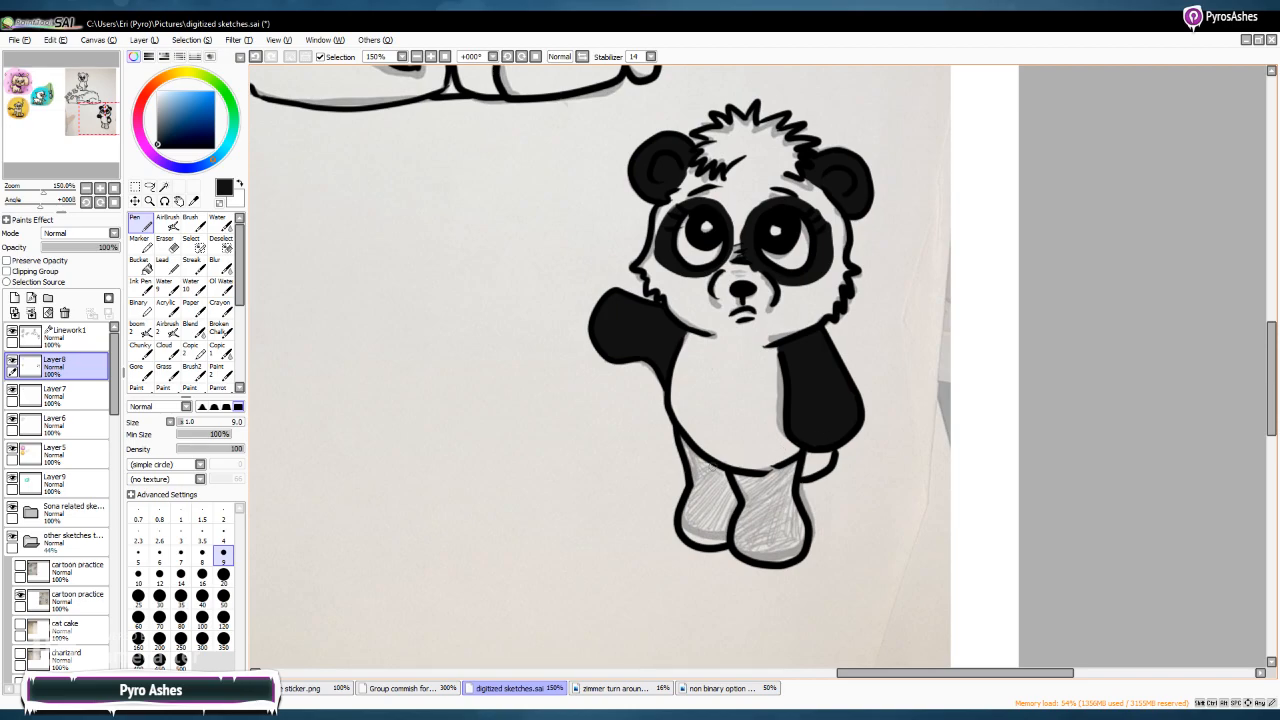
Fill both of the panda's legs with solid near-black
{"action": "mouse_move", "coordinate": [686, 450]}
{"action": "left_mouse_down"}
{"action": "mouse_move", "coordinate": [700, 485]}
{"action": "mouse_move", "coordinate": [700, 460]}
{"action": "mouse_move", "coordinate": [733, 504]}
{"action": "mouse_move", "coordinate": [728, 518]}
{"action": "mouse_move", "coordinate": [726, 490]}
{"action": "mouse_move", "coordinate": [708, 512]}
{"action": "mouse_move", "coordinate": [692, 492]}
{"action": "mouse_move", "coordinate": [698, 517]}
{"action": "mouse_move", "coordinate": [683, 519]}
{"action": "mouse_move", "coordinate": [700, 515]}
{"action": "mouse_move", "coordinate": [689, 533]}
{"action": "mouse_move", "coordinate": [724, 522]}
{"action": "left_mouse_up"}
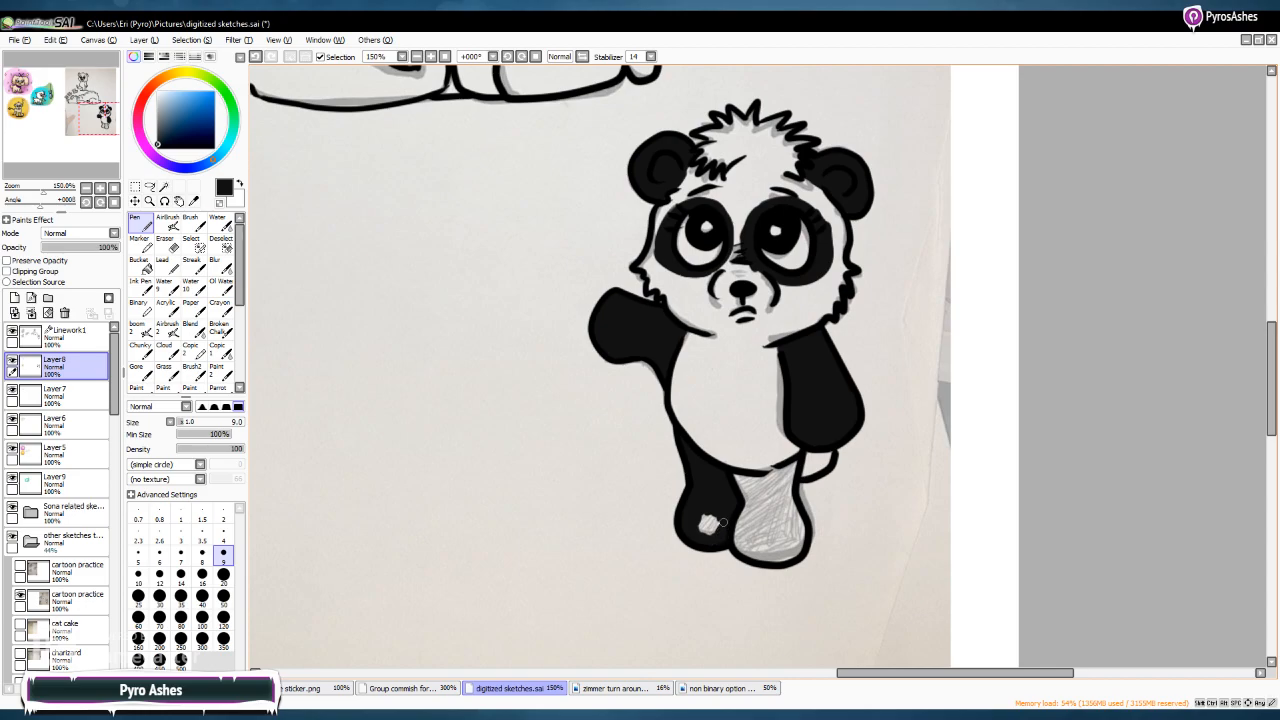
{"action": "left_click_drag", "start_coordinate": [716, 508], "coordinate": [712, 527]}
{"action": "mouse_move", "coordinate": [772, 474]}
{"action": "left_mouse_down"}
{"action": "mouse_move", "coordinate": [745, 476]}
{"action": "mouse_move", "coordinate": [795, 464]}
{"action": "mouse_move", "coordinate": [748, 500]}
{"action": "mouse_move", "coordinate": [738, 546]}
{"action": "mouse_move", "coordinate": [776, 552]}
{"action": "left_mouse_up"}
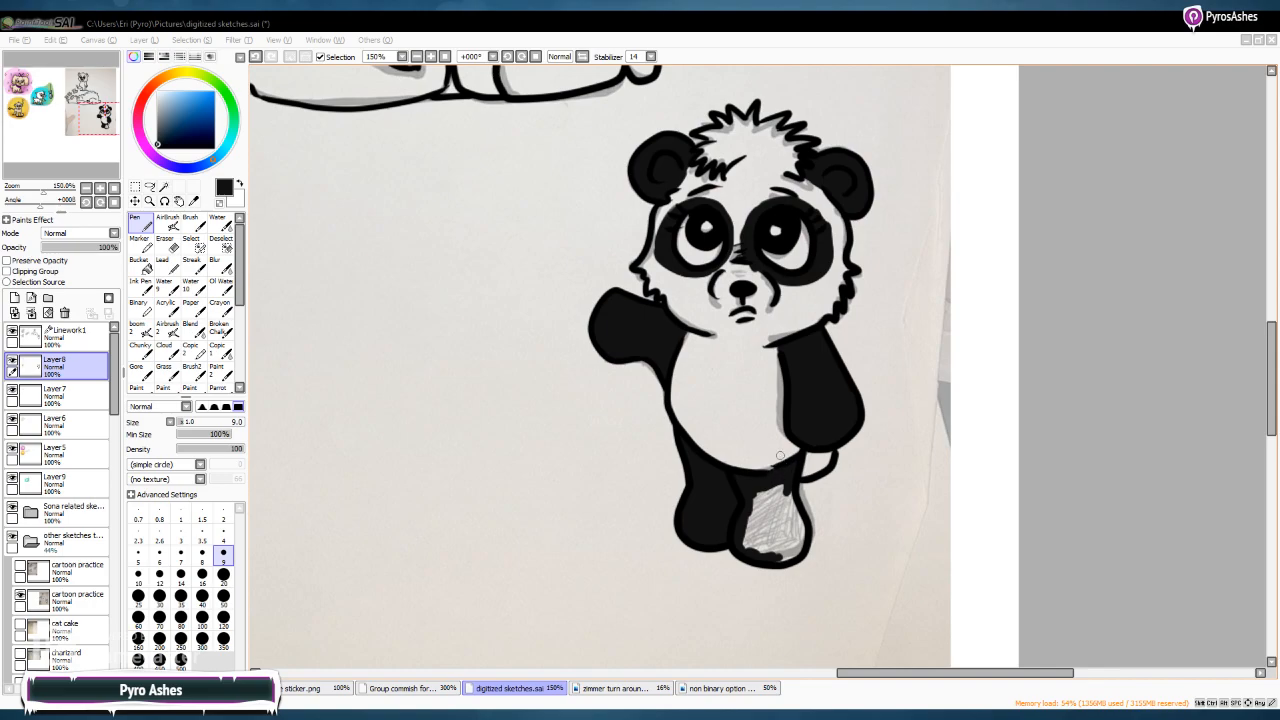
{"action": "mouse_move", "coordinate": [769, 483]}
{"action": "left_mouse_down"}
{"action": "mouse_move", "coordinate": [758, 520]}
{"action": "mouse_move", "coordinate": [782, 482]}
{"action": "mouse_move", "coordinate": [802, 542]}
{"action": "mouse_move", "coordinate": [779, 555]}
{"action": "mouse_move", "coordinate": [748, 548]}
{"action": "mouse_move", "coordinate": [742, 526]}
{"action": "mouse_move", "coordinate": [762, 521]}
{"action": "mouse_move", "coordinate": [760, 548]}
{"action": "mouse_move", "coordinate": [780, 510]}
{"action": "mouse_move", "coordinate": [788, 536]}
{"action": "mouse_move", "coordinate": [773, 545]}
{"action": "mouse_move", "coordinate": [787, 531]}
{"action": "mouse_move", "coordinate": [786, 550]}
{"action": "mouse_move", "coordinate": [795, 534]}
{"action": "left_mouse_up"}
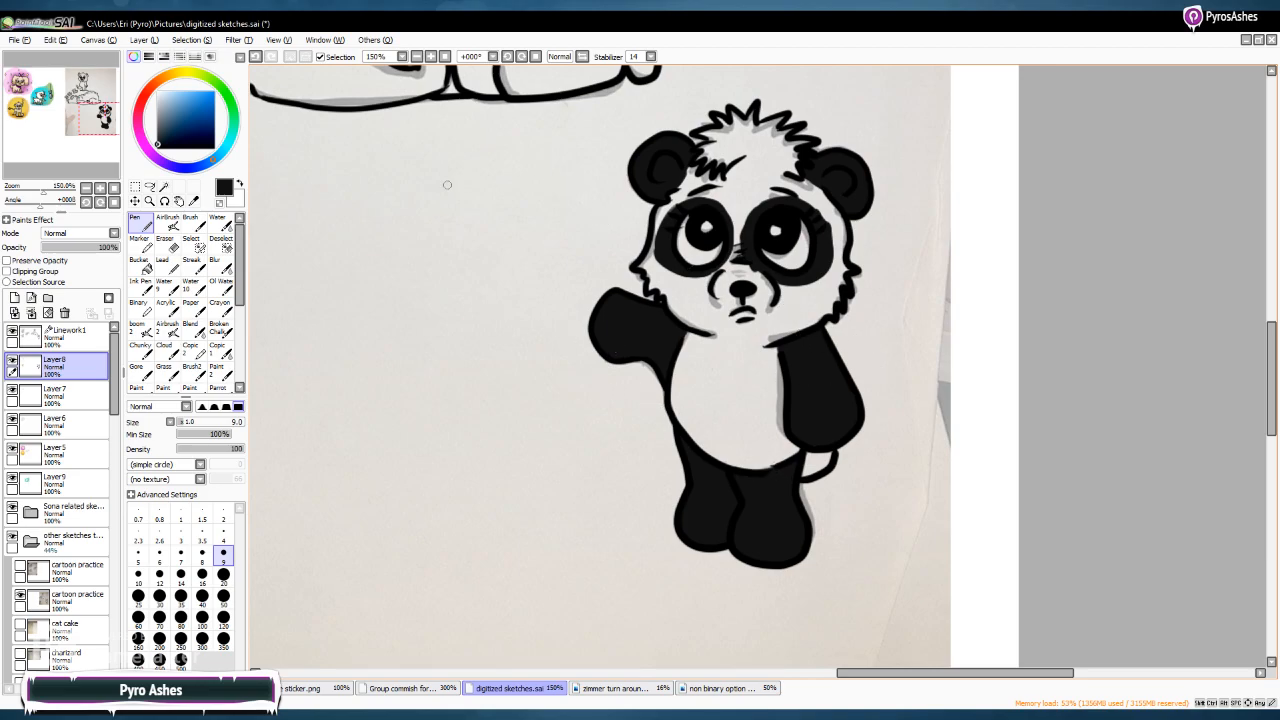
Fill the smallest Z above the sleeping bear's nose with light blue
{"action": "left_click_drag", "start_coordinate": [940, 673], "coordinate": [883, 673]}
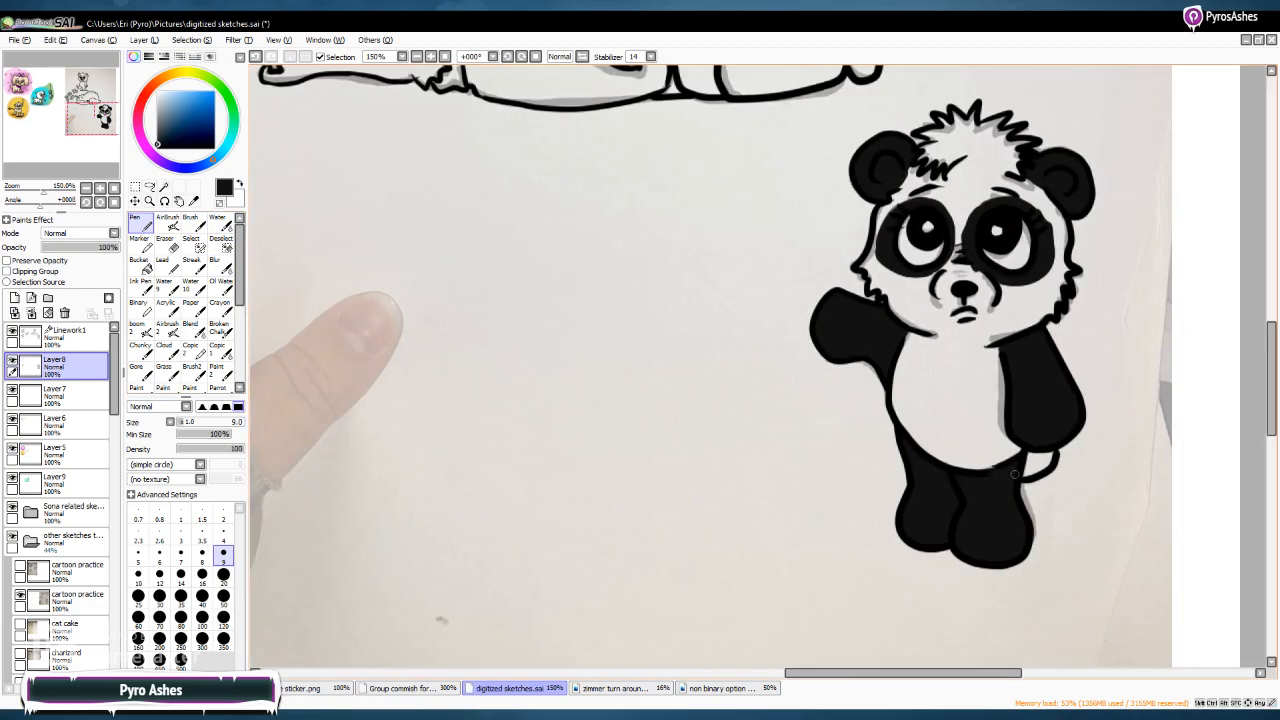
{"action": "left_click_drag", "start_coordinate": [1272, 378], "coordinate": [1272, 306]}
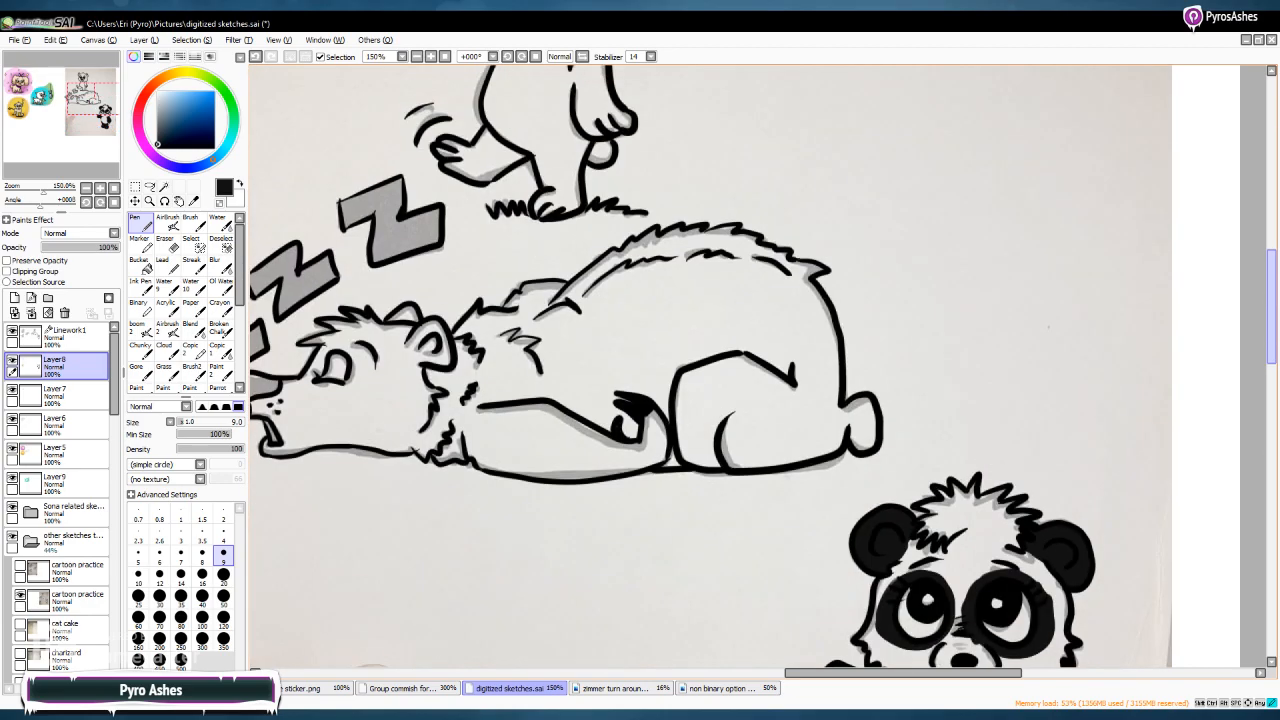
{"action": "left_click_drag", "start_coordinate": [902, 673], "coordinate": [876, 673]}
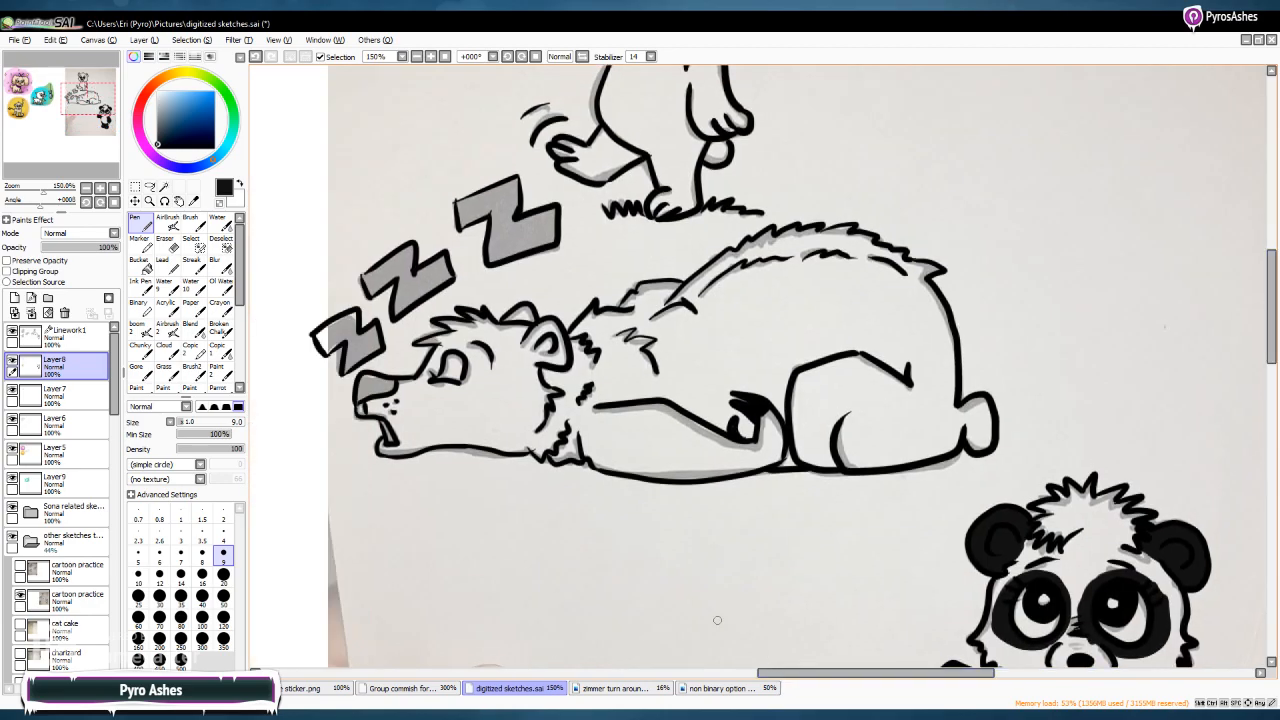
{"action": "left_click_drag", "start_coordinate": [177, 99], "coordinate": [179, 91]}
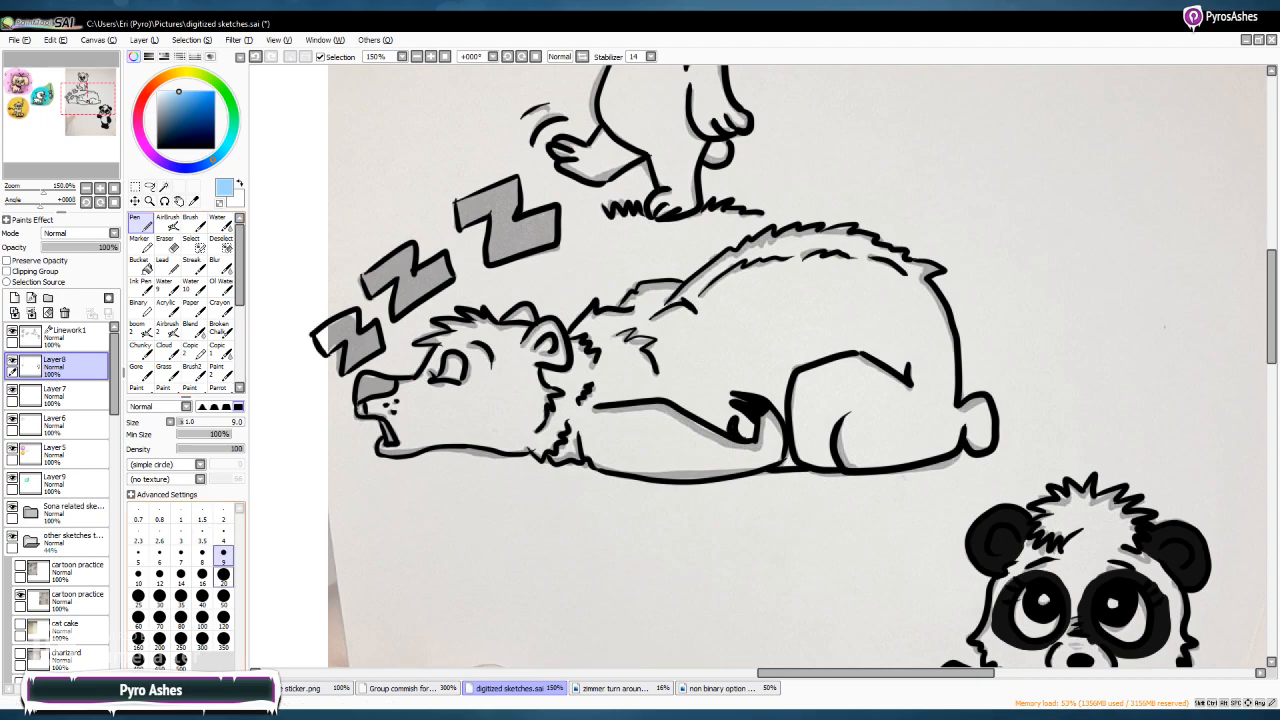
{"action": "mouse_move", "coordinate": [318, 336]}
{"action": "left_mouse_down"}
{"action": "mouse_move", "coordinate": [330, 348]}
{"action": "mouse_move", "coordinate": [351, 319]}
{"action": "mouse_move", "coordinate": [348, 368]}
{"action": "mouse_move", "coordinate": [377, 347]}
{"action": "mouse_move", "coordinate": [362, 330]}
{"action": "mouse_move", "coordinate": [366, 340]}
{"action": "left_mouse_up"}
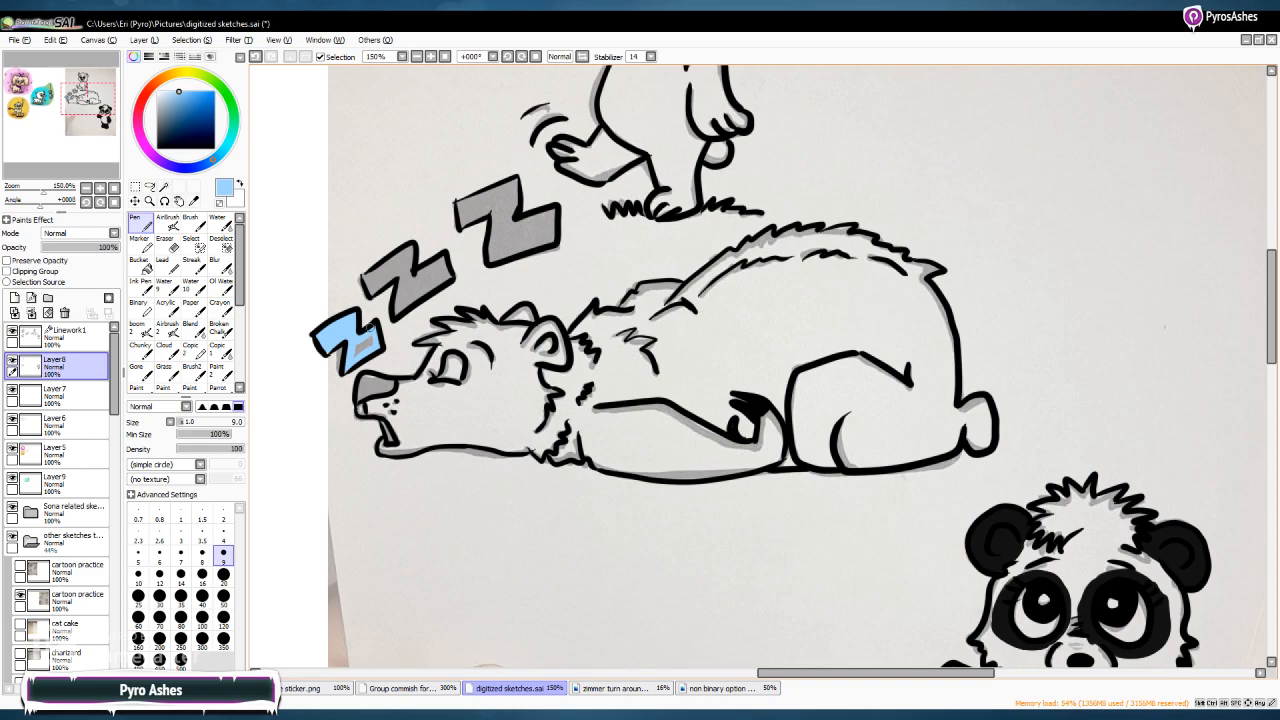
{"action": "left_click_drag", "start_coordinate": [362, 337], "coordinate": [374, 343]}
Fill the middle Z with medium blue and the largest Z with a more saturated blue
{"action": "left_click", "coordinate": [199, 92]}
{"action": "left_click_drag", "start_coordinate": [372, 287], "coordinate": [411, 250]}
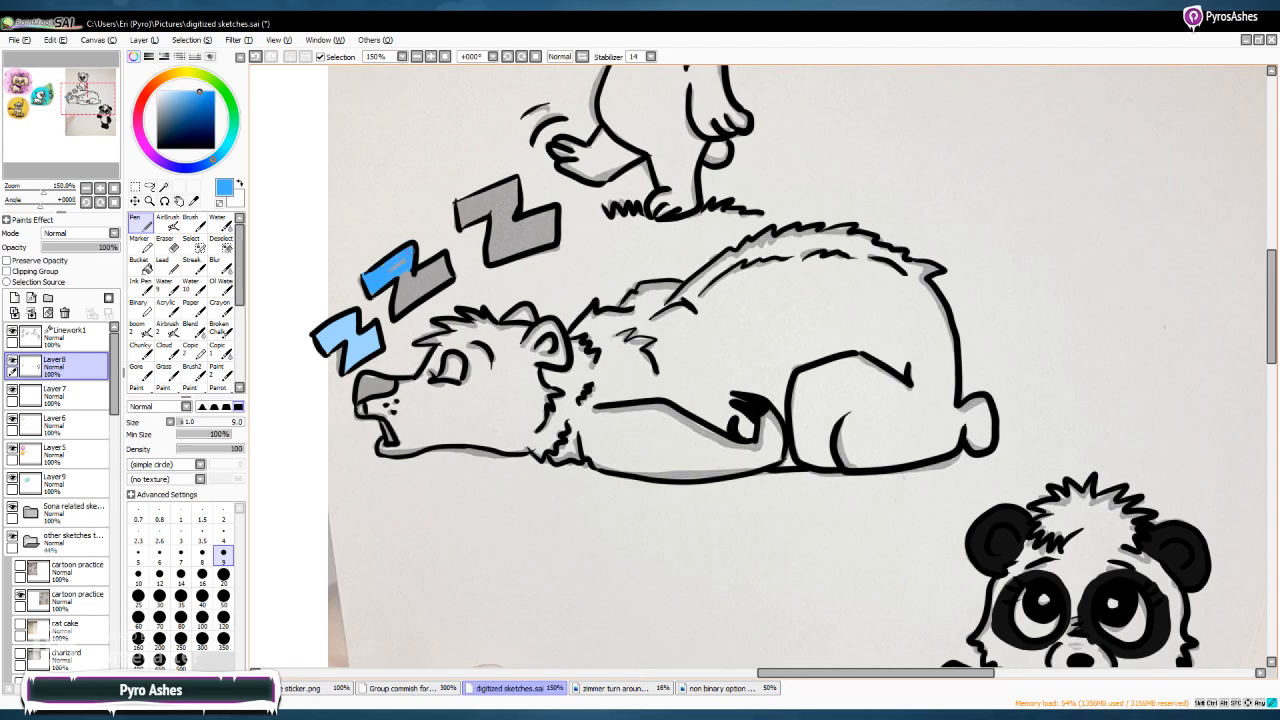
{"action": "mouse_move", "coordinate": [396, 315]}
{"action": "left_mouse_down"}
{"action": "mouse_move", "coordinate": [446, 279]}
{"action": "mouse_move", "coordinate": [446, 262]}
{"action": "mouse_move", "coordinate": [412, 282]}
{"action": "left_mouse_up"}
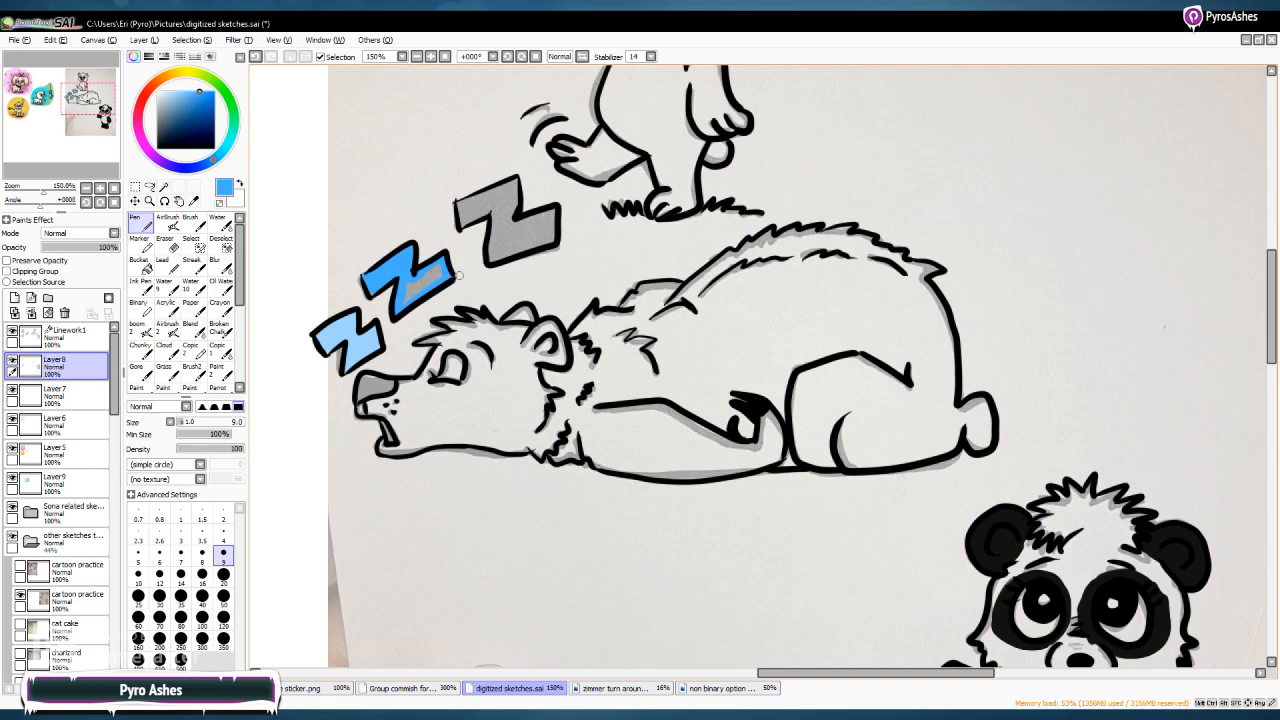
{"action": "left_click_drag", "start_coordinate": [411, 290], "coordinate": [431, 279]}
{"action": "key", "text": "ctrl+z"}
{"action": "key", "text": "ctrl+z"}
{"action": "left_click", "coordinate": [397, 249], "text": "alt"}
{"action": "mouse_move", "coordinate": [467, 208]}
{"action": "left_mouse_down"}
{"action": "mouse_move", "coordinate": [494, 188]}
{"action": "mouse_move", "coordinate": [514, 188]}
{"action": "mouse_move", "coordinate": [509, 205]}
{"action": "mouse_move", "coordinate": [488, 186]}
{"action": "mouse_move", "coordinate": [495, 177]}
{"action": "mouse_move", "coordinate": [499, 192]}
{"action": "mouse_move", "coordinate": [508, 181]}
{"action": "mouse_move", "coordinate": [486, 204]}
{"action": "mouse_move", "coordinate": [508, 183]}
{"action": "mouse_move", "coordinate": [482, 204]}
{"action": "mouse_move", "coordinate": [504, 203]}
{"action": "mouse_move", "coordinate": [499, 245]}
{"action": "mouse_move", "coordinate": [515, 250]}
{"action": "mouse_move", "coordinate": [553, 239]}
{"action": "mouse_move", "coordinate": [554, 212]}
{"action": "mouse_move", "coordinate": [524, 228]}
{"action": "left_mouse_up"}
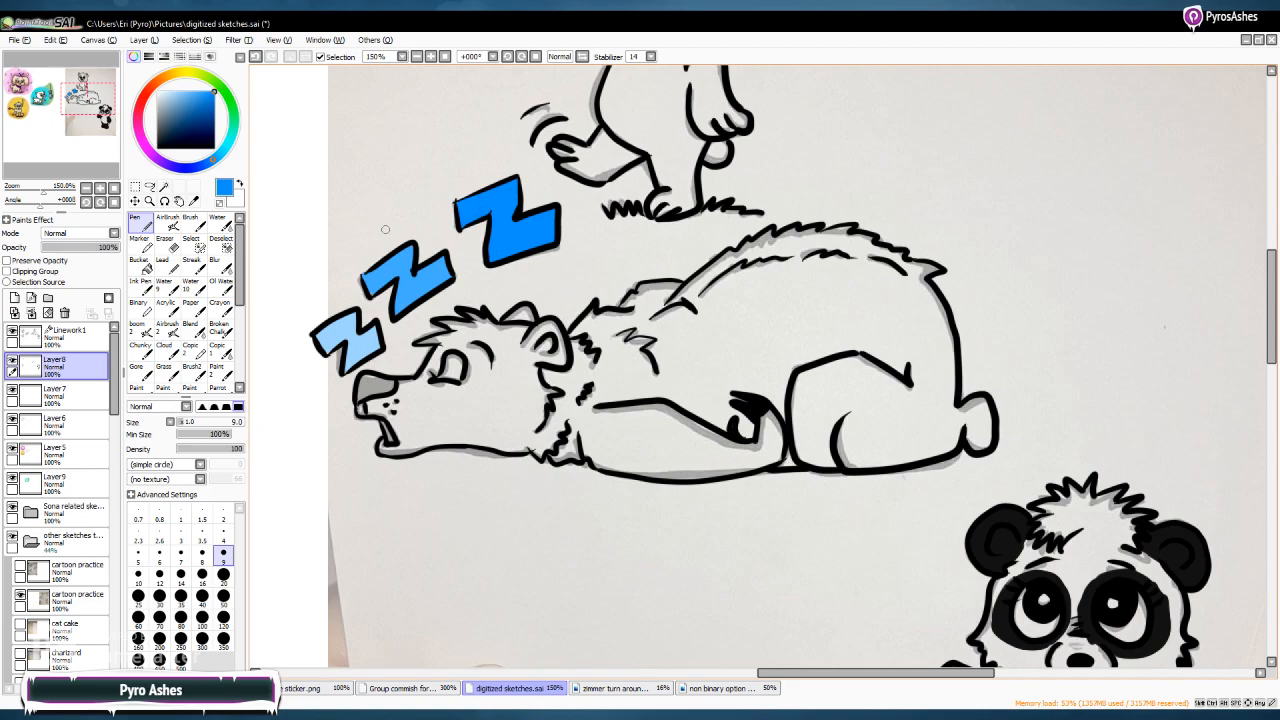
Paint the sleeping bear's nose near-black and start its muzzle and jaw in medium brown
{"action": "left_click_drag", "start_coordinate": [158, 125], "coordinate": [157, 138]}
{"action": "mouse_move", "coordinate": [367, 379]}
{"action": "left_mouse_down"}
{"action": "mouse_move", "coordinate": [362, 395]}
{"action": "mouse_move", "coordinate": [388, 389]}
{"action": "mouse_move", "coordinate": [367, 389]}
{"action": "left_mouse_up"}
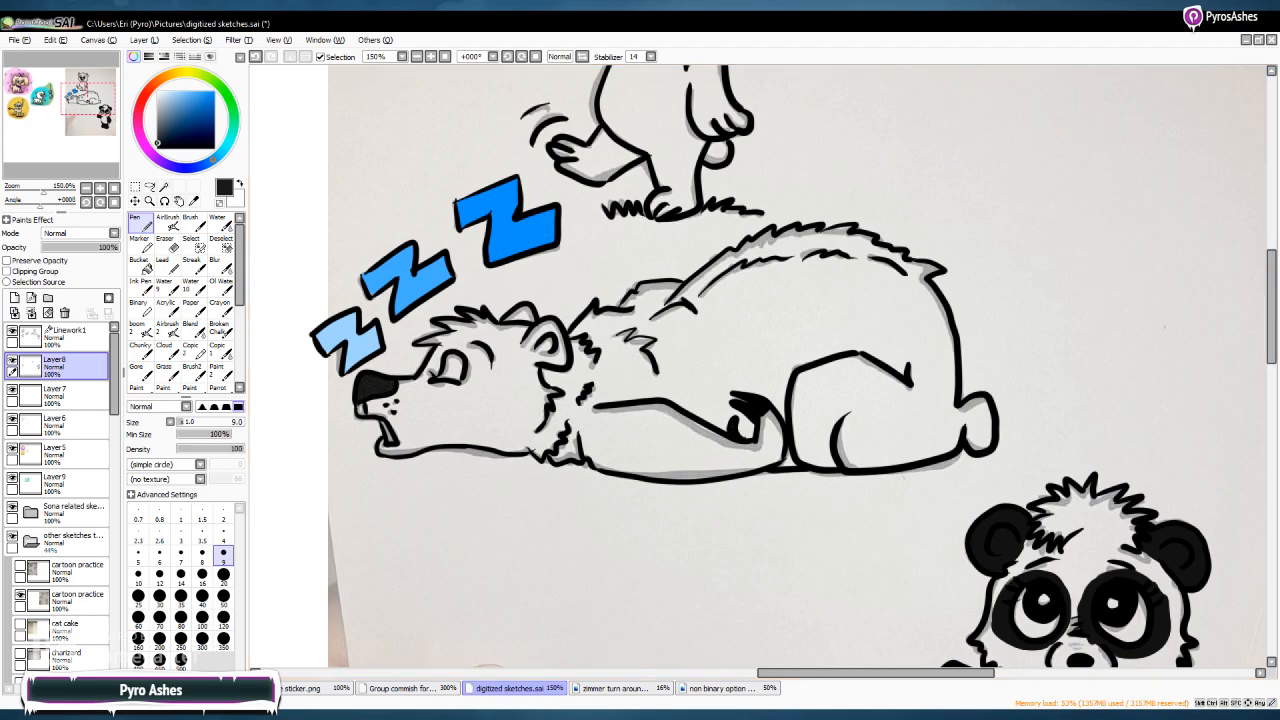
{"action": "left_click_drag", "start_coordinate": [178, 73], "coordinate": [168, 76]}
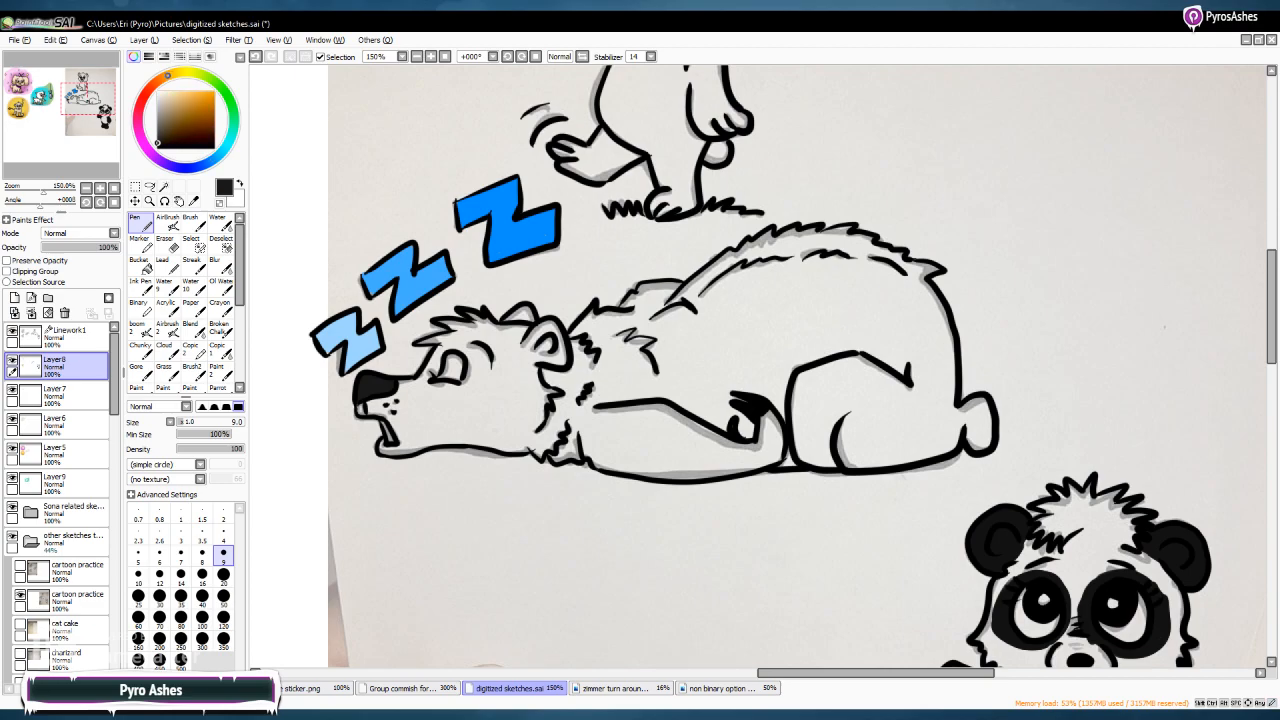
{"action": "left_click_drag", "start_coordinate": [157, 143], "coordinate": [178, 118]}
{"action": "left_click", "coordinate": [361, 410]}
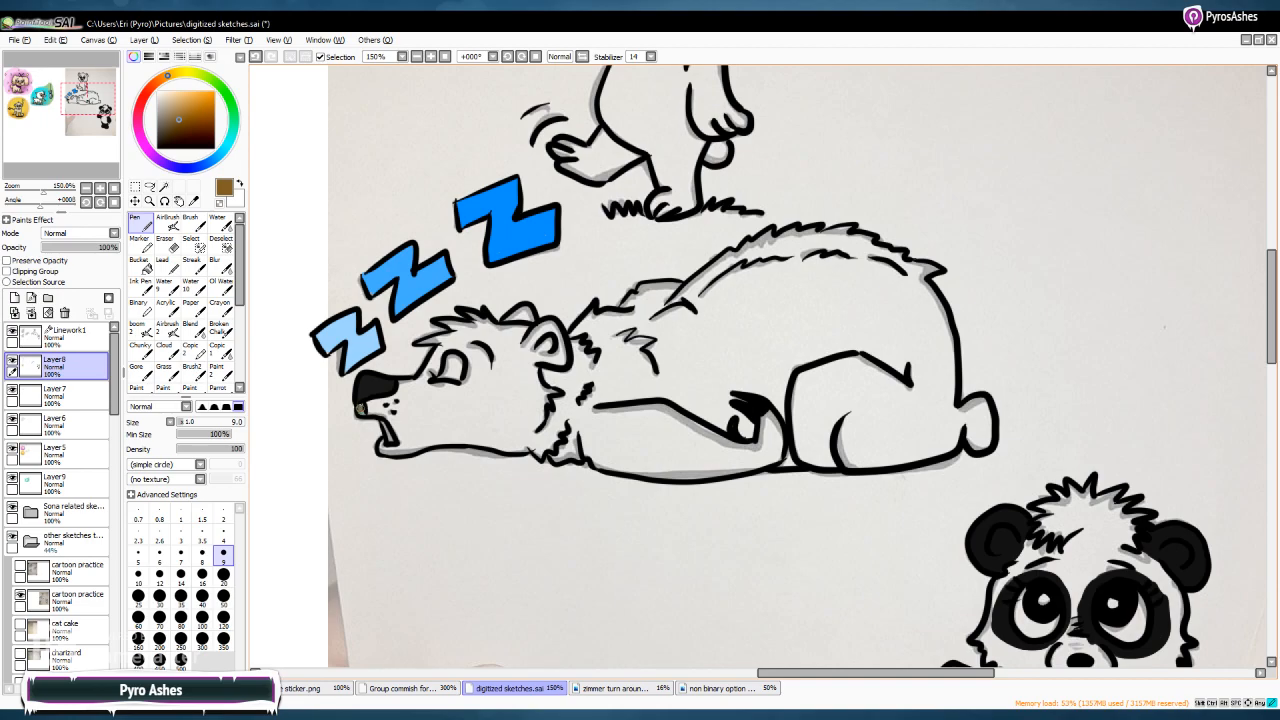
{"action": "mouse_move", "coordinate": [360, 408]}
{"action": "left_mouse_down"}
{"action": "mouse_move", "coordinate": [396, 414]}
{"action": "mouse_move", "coordinate": [385, 405]}
{"action": "mouse_move", "coordinate": [410, 380]}
{"action": "mouse_move", "coordinate": [402, 445]}
{"action": "mouse_move", "coordinate": [384, 444]}
{"action": "mouse_move", "coordinate": [416, 446]}
{"action": "mouse_move", "coordinate": [380, 443]}
{"action": "mouse_move", "coordinate": [434, 430]}
{"action": "left_mouse_up"}
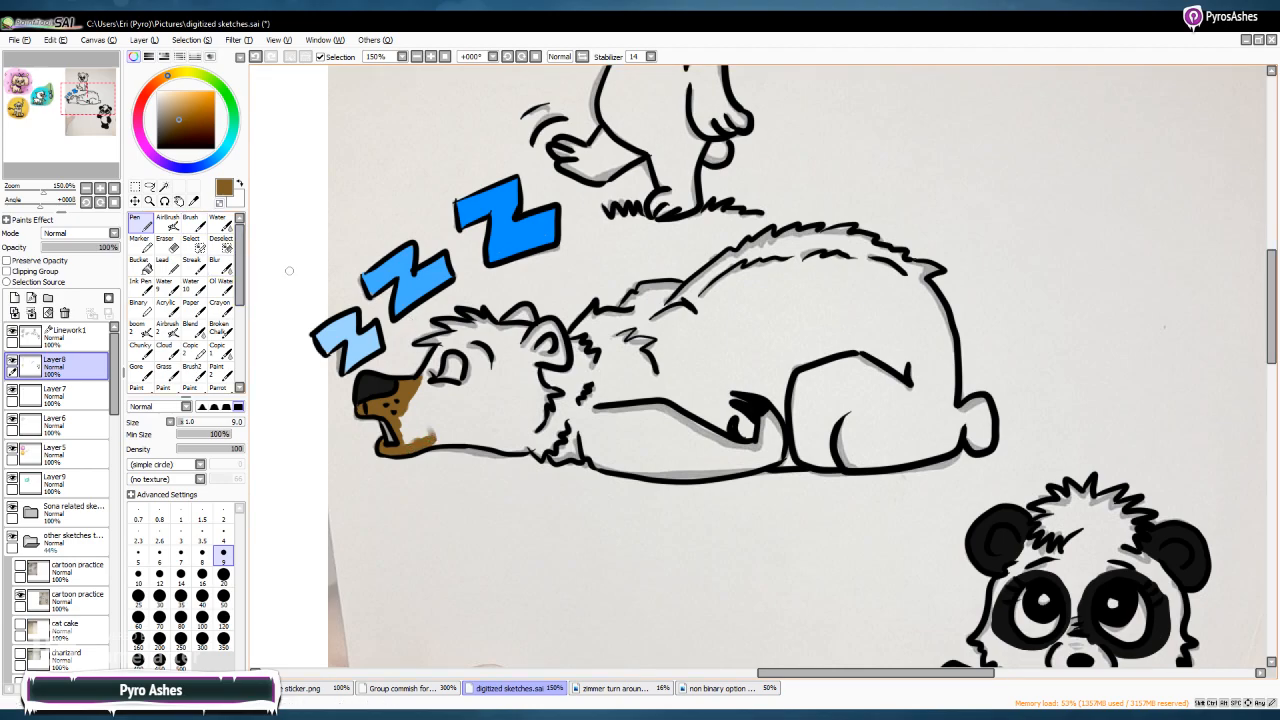
Fill the sleeping bear's head, neck, front leg and tail with medium brown, using larger Pen sizes of 16 and 20
{"action": "left_click", "coordinate": [202, 575]}
{"action": "mouse_move", "coordinate": [410, 404]}
{"action": "left_mouse_down"}
{"action": "mouse_move", "coordinate": [410, 438]}
{"action": "mouse_move", "coordinate": [504, 444]}
{"action": "mouse_move", "coordinate": [540, 420]}
{"action": "mouse_move", "coordinate": [542, 392]}
{"action": "mouse_move", "coordinate": [556, 396]}
{"action": "mouse_move", "coordinate": [522, 362]}
{"action": "mouse_move", "coordinate": [541, 330]}
{"action": "mouse_move", "coordinate": [560, 356]}
{"action": "mouse_move", "coordinate": [524, 316]}
{"action": "mouse_move", "coordinate": [496, 333]}
{"action": "mouse_move", "coordinate": [528, 345]}
{"action": "mouse_move", "coordinate": [510, 360]}
{"action": "mouse_move", "coordinate": [482, 350]}
{"action": "mouse_move", "coordinate": [490, 320]}
{"action": "mouse_move", "coordinate": [474, 316]}
{"action": "mouse_move", "coordinate": [480, 332]}
{"action": "mouse_move", "coordinate": [466, 342]}
{"action": "mouse_move", "coordinate": [440, 318]}
{"action": "mouse_move", "coordinate": [444, 336]}
{"action": "mouse_move", "coordinate": [416, 341]}
{"action": "mouse_move", "coordinate": [460, 342]}
{"action": "mouse_move", "coordinate": [412, 398]}
{"action": "mouse_move", "coordinate": [422, 416]}
{"action": "mouse_move", "coordinate": [445, 412]}
{"action": "mouse_move", "coordinate": [448, 362]}
{"action": "mouse_move", "coordinate": [490, 352]}
{"action": "mouse_move", "coordinate": [490, 400]}
{"action": "mouse_move", "coordinate": [452, 414]}
{"action": "mouse_move", "coordinate": [512, 425]}
{"action": "mouse_move", "coordinate": [542, 452]}
{"action": "mouse_move", "coordinate": [552, 432]}
{"action": "mouse_move", "coordinate": [560, 455]}
{"action": "mouse_move", "coordinate": [580, 452]}
{"action": "mouse_move", "coordinate": [552, 418]}
{"action": "mouse_move", "coordinate": [570, 370]}
{"action": "mouse_move", "coordinate": [590, 380]}
{"action": "mouse_move", "coordinate": [565, 360]}
{"action": "mouse_move", "coordinate": [592, 318]}
{"action": "left_mouse_up"}
{"action": "left_click", "coordinate": [223, 552]}
{"action": "left_click", "coordinate": [223, 575]}
{"action": "mouse_move", "coordinate": [612, 322]}
{"action": "left_mouse_down"}
{"action": "mouse_move", "coordinate": [602, 354]}
{"action": "mouse_move", "coordinate": [615, 344]}
{"action": "mouse_move", "coordinate": [576, 396]}
{"action": "mouse_move", "coordinate": [600, 372]}
{"action": "mouse_move", "coordinate": [584, 421]}
{"action": "mouse_move", "coordinate": [610, 425]}
{"action": "mouse_move", "coordinate": [584, 430]}
{"action": "mouse_move", "coordinate": [599, 410]}
{"action": "mouse_move", "coordinate": [635, 414]}
{"action": "mouse_move", "coordinate": [591, 452]}
{"action": "mouse_move", "coordinate": [602, 457]}
{"action": "mouse_move", "coordinate": [627, 459]}
{"action": "mouse_move", "coordinate": [605, 443]}
{"action": "mouse_move", "coordinate": [649, 438]}
{"action": "mouse_move", "coordinate": [616, 456]}
{"action": "mouse_move", "coordinate": [664, 413]}
{"action": "mouse_move", "coordinate": [692, 428]}
{"action": "mouse_move", "coordinate": [630, 461]}
{"action": "mouse_move", "coordinate": [663, 473]}
{"action": "mouse_move", "coordinate": [707, 469]}
{"action": "mouse_move", "coordinate": [715, 439]}
{"action": "mouse_move", "coordinate": [704, 439]}
{"action": "mouse_move", "coordinate": [736, 443]}
{"action": "mouse_move", "coordinate": [721, 466]}
{"action": "mouse_move", "coordinate": [782, 449]}
{"action": "mouse_move", "coordinate": [770, 418]}
{"action": "mouse_move", "coordinate": [812, 458]}
{"action": "mouse_move", "coordinate": [780, 457]}
{"action": "mouse_move", "coordinate": [868, 463]}
{"action": "mouse_move", "coordinate": [955, 436]}
{"action": "mouse_move", "coordinate": [977, 404]}
{"action": "mouse_move", "coordinate": [984, 442]}
{"action": "mouse_move", "coordinate": [985, 415]}
{"action": "mouse_move", "coordinate": [955, 405]}
{"action": "mouse_move", "coordinate": [940, 424]}
{"action": "mouse_move", "coordinate": [882, 432]}
{"action": "left_mouse_up"}
Fill the bear's rump, back and remaining body with the same brown, using Pen sizes 14 and 20
{"action": "left_click", "coordinate": [165, 241]}
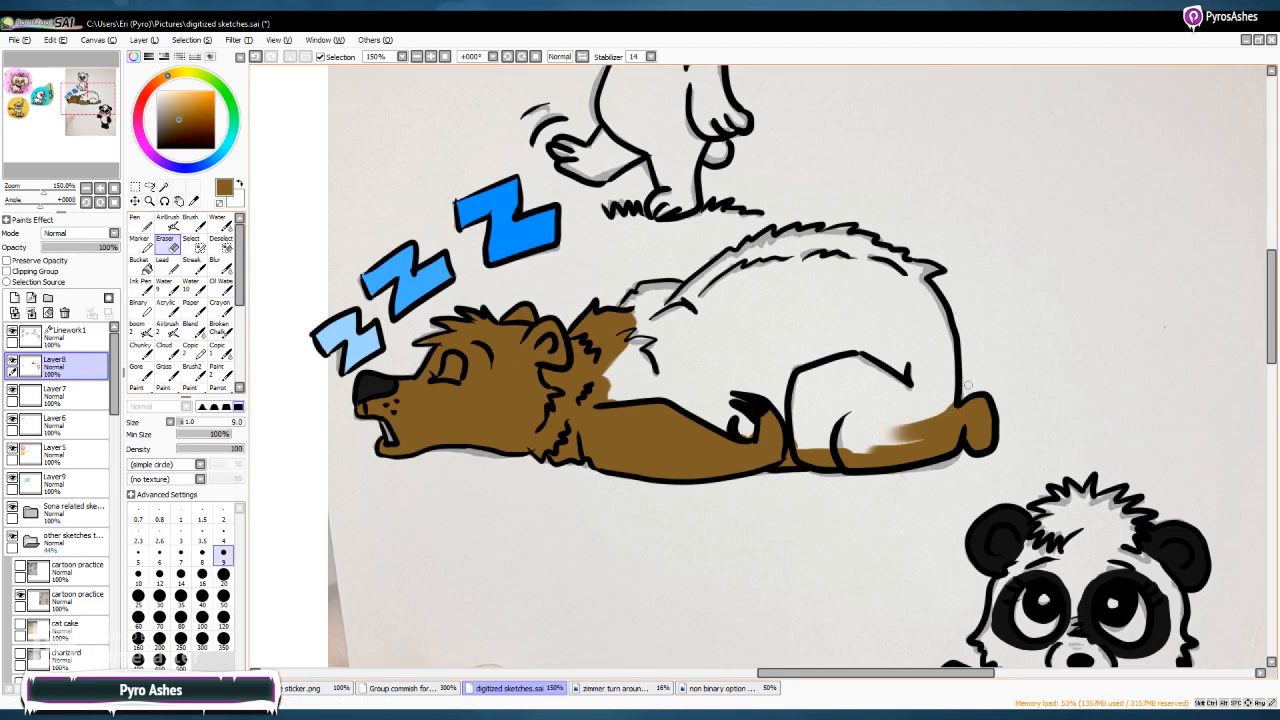
{"action": "left_click", "coordinate": [141, 220]}
{"action": "left_click", "coordinate": [181, 577]}
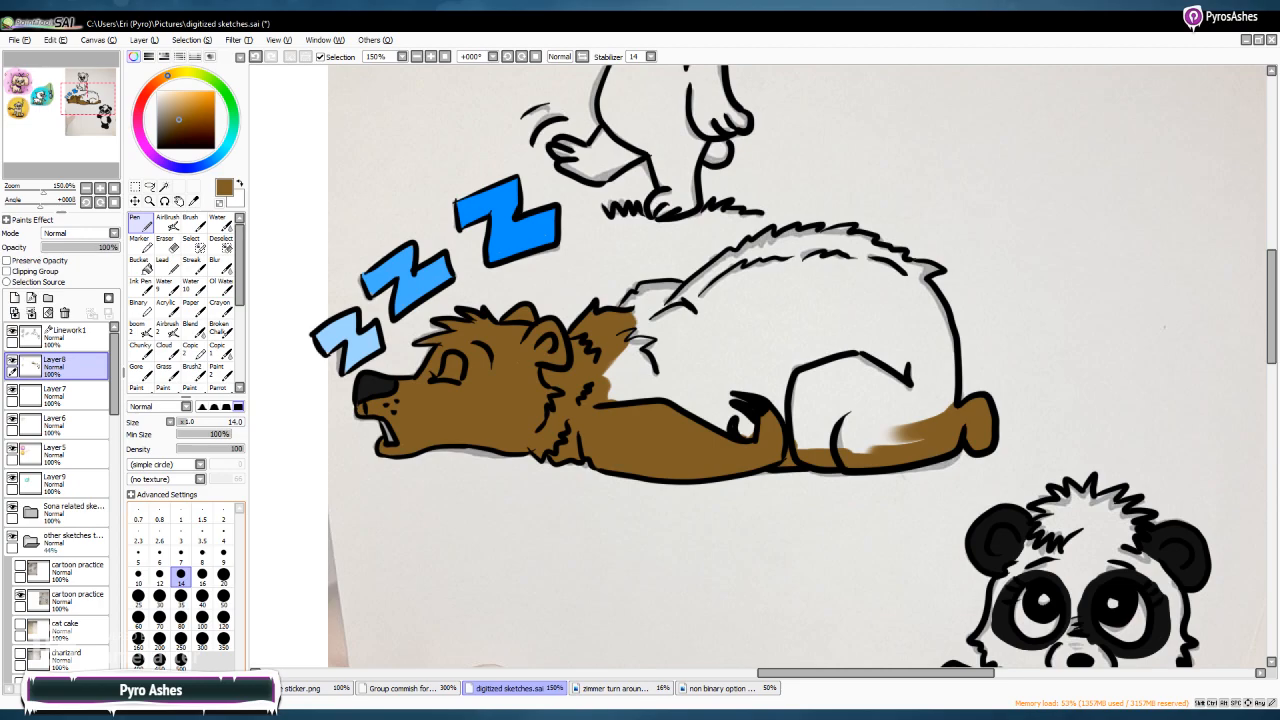
{"action": "mouse_move", "coordinate": [948, 403]}
{"action": "left_mouse_down"}
{"action": "mouse_move", "coordinate": [948, 335]}
{"action": "mouse_move", "coordinate": [947, 355]}
{"action": "mouse_move", "coordinate": [919, 279]}
{"action": "left_mouse_up"}
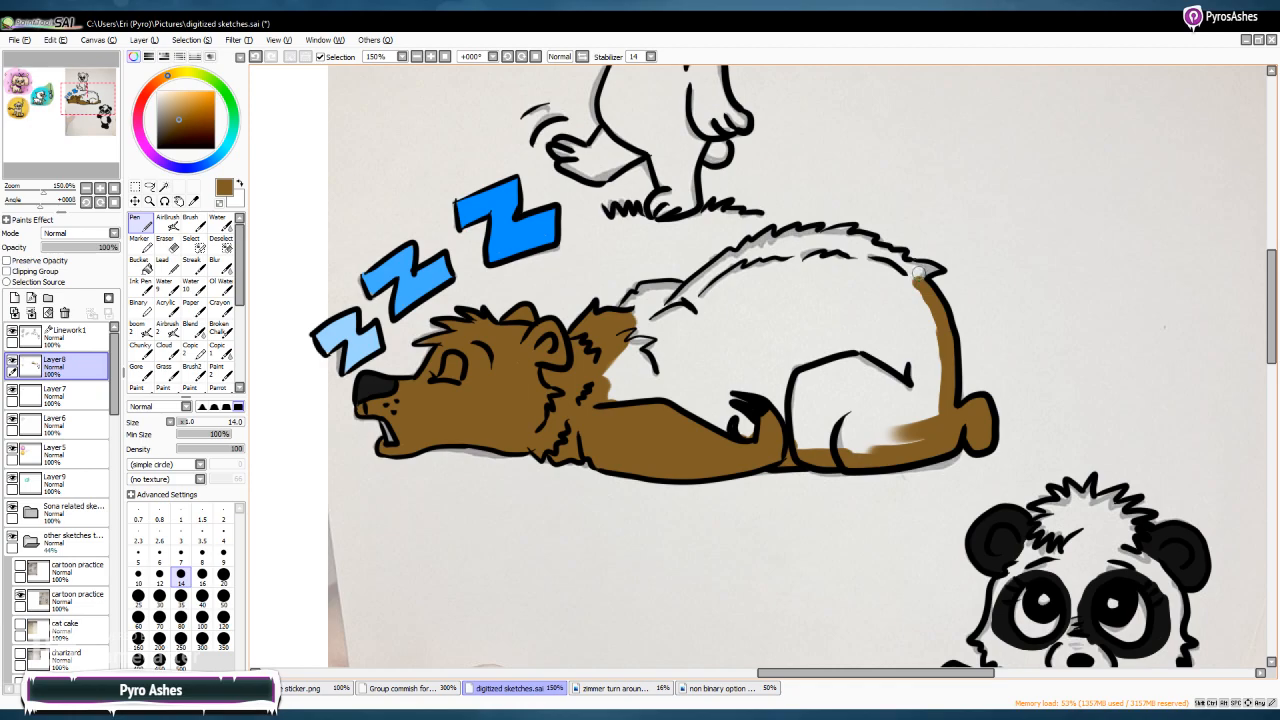
{"action": "mouse_move", "coordinate": [922, 273]}
{"action": "left_mouse_down"}
{"action": "mouse_move", "coordinate": [863, 240]}
{"action": "mouse_move", "coordinate": [763, 236]}
{"action": "mouse_move", "coordinate": [675, 318]}
{"action": "mouse_move", "coordinate": [679, 290]}
{"action": "mouse_move", "coordinate": [643, 288]}
{"action": "mouse_move", "coordinate": [629, 304]}
{"action": "mouse_move", "coordinate": [653, 297]}
{"action": "mouse_move", "coordinate": [631, 327]}
{"action": "mouse_move", "coordinate": [650, 312]}
{"action": "mouse_move", "coordinate": [601, 383]}
{"action": "mouse_move", "coordinate": [669, 369]}
{"action": "mouse_move", "coordinate": [640, 404]}
{"action": "mouse_move", "coordinate": [740, 408]}
{"action": "mouse_move", "coordinate": [770, 425]}
{"action": "mouse_move", "coordinate": [795, 400]}
{"action": "mouse_move", "coordinate": [820, 440]}
{"action": "mouse_move", "coordinate": [865, 425]}
{"action": "mouse_move", "coordinate": [806, 422]}
{"action": "mouse_move", "coordinate": [908, 430]}
{"action": "mouse_move", "coordinate": [885, 370]}
{"action": "mouse_move", "coordinate": [826, 388]}
{"action": "mouse_move", "coordinate": [840, 355]}
{"action": "mouse_move", "coordinate": [800, 385]}
{"action": "mouse_move", "coordinate": [931, 336]}
{"action": "mouse_move", "coordinate": [910, 278]}
{"action": "mouse_move", "coordinate": [838, 257]}
{"action": "mouse_move", "coordinate": [730, 265]}
{"action": "mouse_move", "coordinate": [680, 303]}
{"action": "mouse_move", "coordinate": [700, 330]}
{"action": "mouse_move", "coordinate": [737, 341]}
{"action": "mouse_move", "coordinate": [700, 400]}
{"action": "mouse_move", "coordinate": [775, 380]}
{"action": "mouse_move", "coordinate": [735, 365]}
{"action": "mouse_move", "coordinate": [712, 320]}
{"action": "mouse_move", "coordinate": [672, 345]}
{"action": "mouse_move", "coordinate": [727, 286]}
{"action": "mouse_move", "coordinate": [706, 308]}
{"action": "mouse_move", "coordinate": [810, 270]}
{"action": "mouse_move", "coordinate": [770, 305]}
{"action": "mouse_move", "coordinate": [800, 322]}
{"action": "mouse_move", "coordinate": [780, 345]}
{"action": "mouse_move", "coordinate": [860, 331]}
{"action": "mouse_move", "coordinate": [905, 345]}
{"action": "mouse_move", "coordinate": [880, 318]}
{"action": "mouse_move", "coordinate": [837, 295]}
{"action": "left_mouse_up"}
{"action": "key", "text": "bracketright"}
{"action": "key", "text": "bracketright"}
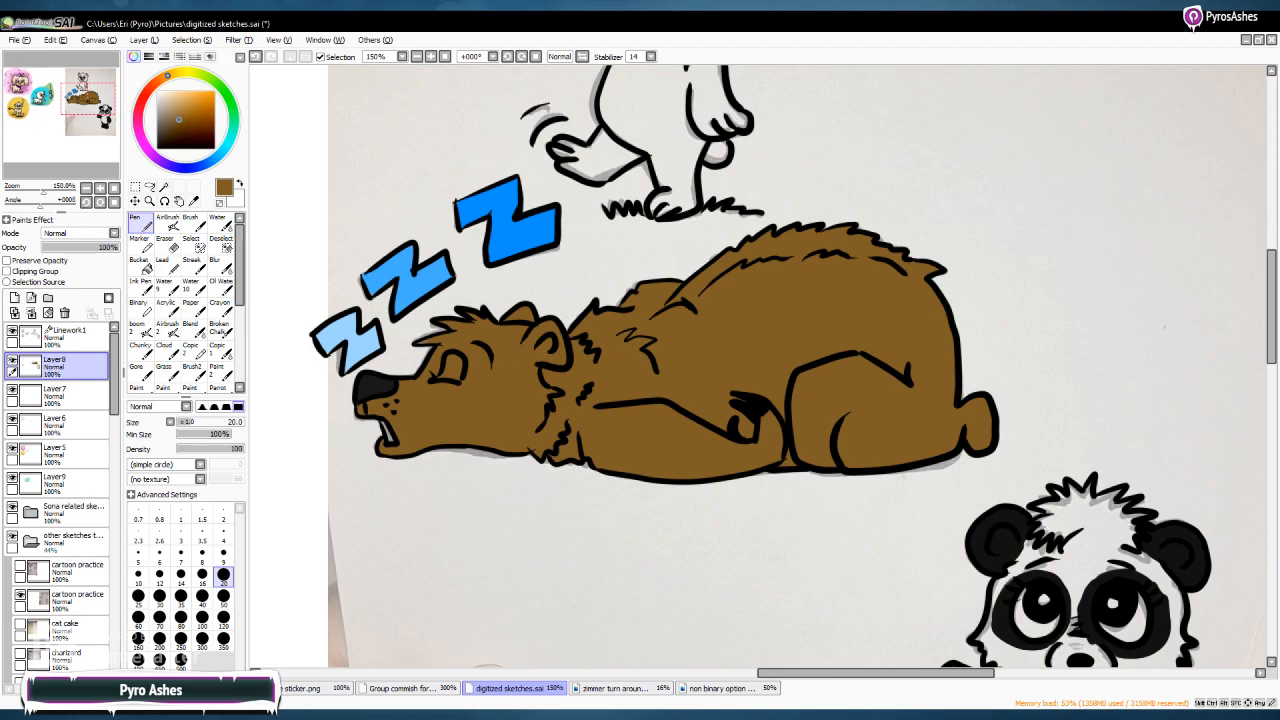
Shade the sleeping bear's chest, belly, front arm and paw with dark brown at Pen size 9, erasing the spill below the belly
{"action": "left_click", "coordinate": [223, 546]}
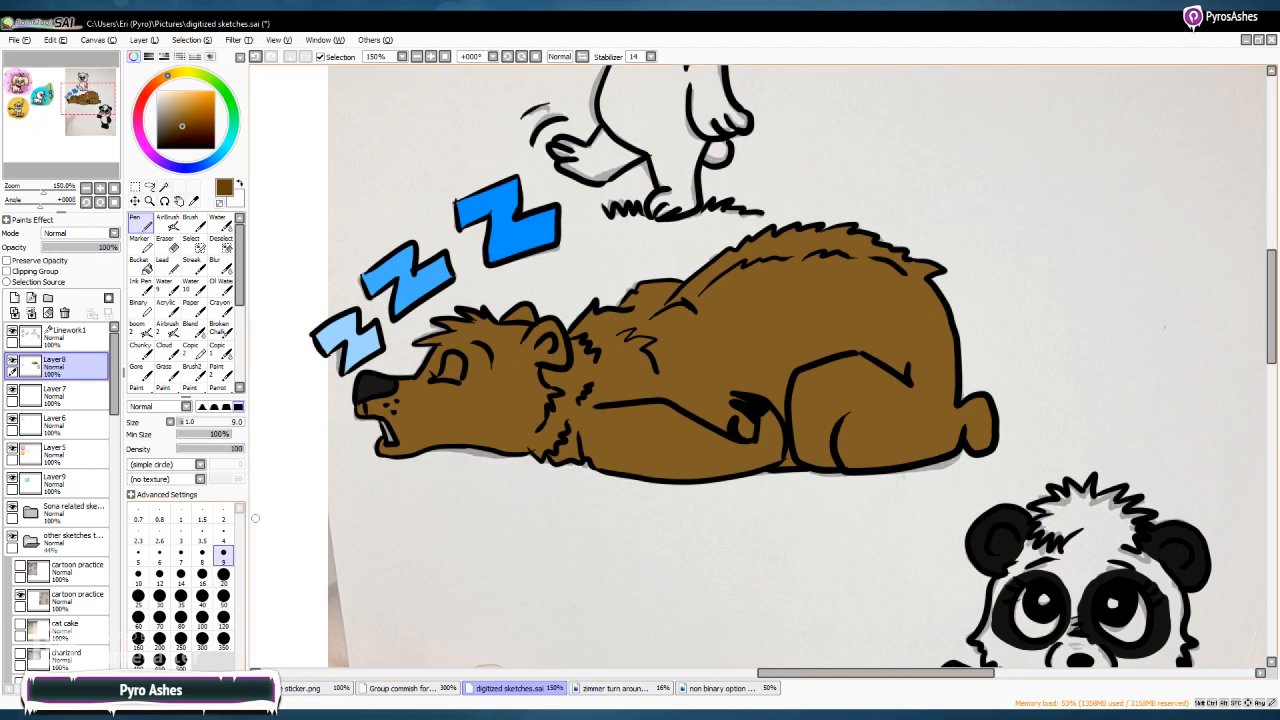
{"action": "mouse_move", "coordinate": [597, 383]}
{"action": "left_mouse_down"}
{"action": "mouse_move", "coordinate": [552, 458]}
{"action": "mouse_move", "coordinate": [592, 452]}
{"action": "mouse_move", "coordinate": [584, 429]}
{"action": "mouse_move", "coordinate": [583, 451]}
{"action": "mouse_move", "coordinate": [609, 467]}
{"action": "mouse_move", "coordinate": [716, 482]}
{"action": "mouse_move", "coordinate": [748, 484]}
{"action": "left_mouse_up"}
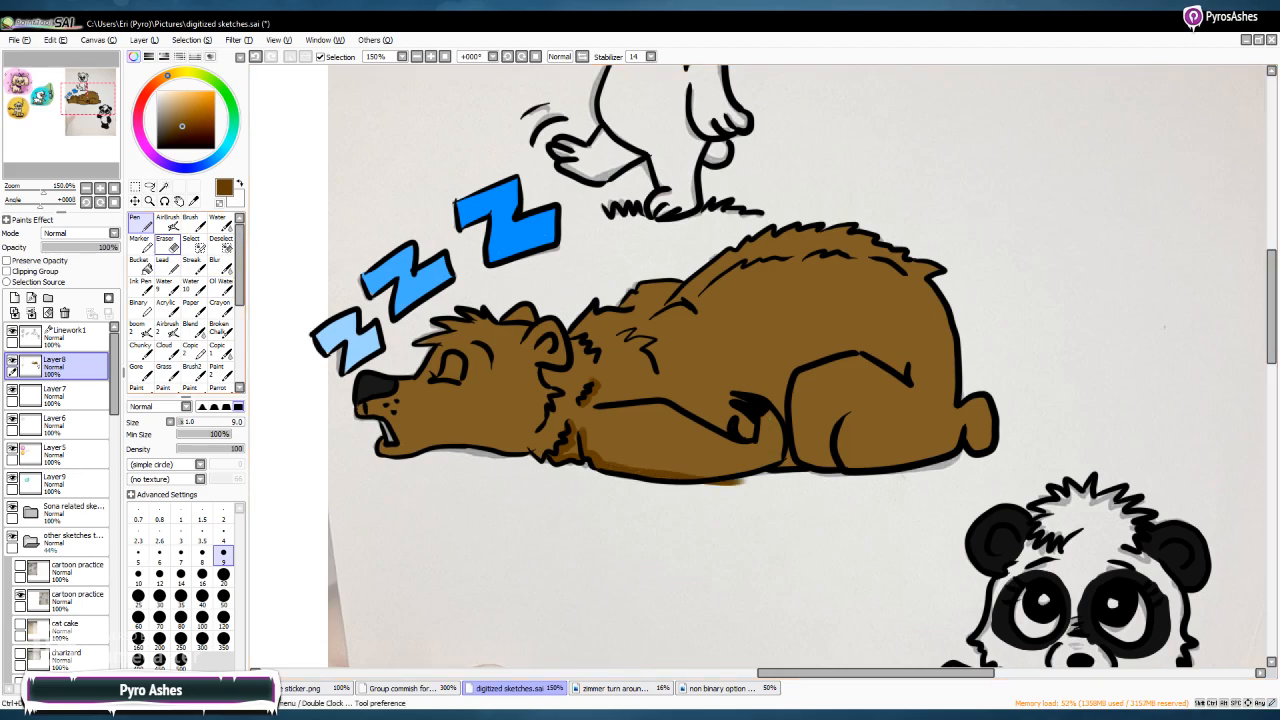
{"action": "key", "text": "e"}
{"action": "left_click_drag", "start_coordinate": [753, 481], "coordinate": [702, 488]}
{"action": "key", "text": "n"}
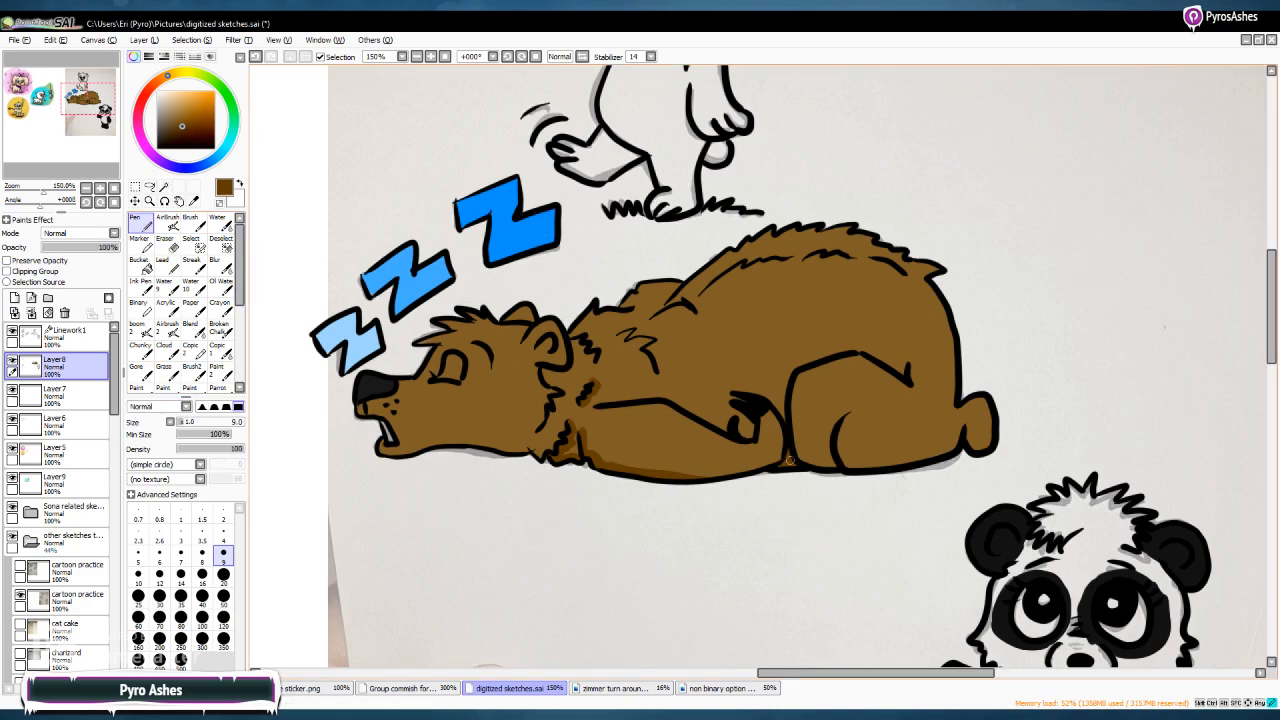
{"action": "mouse_move", "coordinate": [739, 412]}
{"action": "left_mouse_down"}
{"action": "mouse_move", "coordinate": [749, 426]}
{"action": "mouse_move", "coordinate": [734, 396]}
{"action": "mouse_move", "coordinate": [783, 410]}
{"action": "left_mouse_up"}
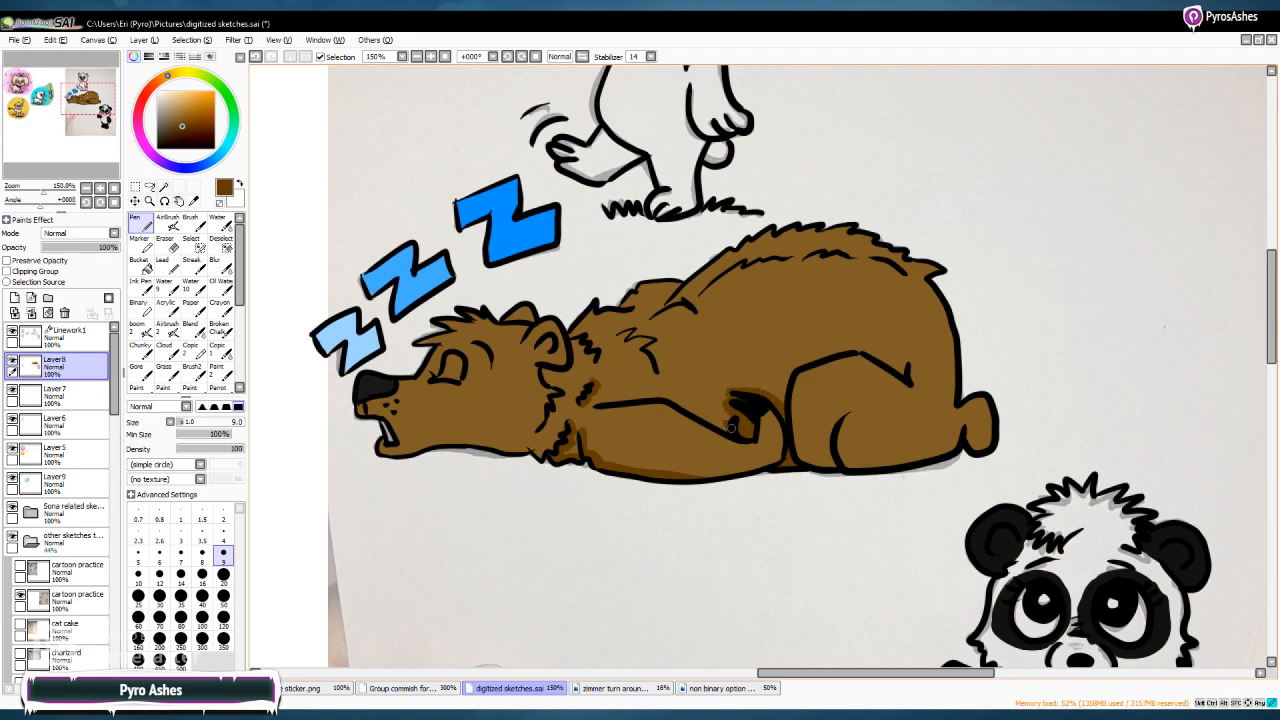
{"action": "mouse_move", "coordinate": [646, 397]}
{"action": "left_mouse_down"}
{"action": "mouse_move", "coordinate": [625, 397]}
{"action": "mouse_move", "coordinate": [717, 417]}
{"action": "mouse_move", "coordinate": [640, 393]}
{"action": "mouse_move", "coordinate": [700, 406]}
{"action": "left_mouse_up"}
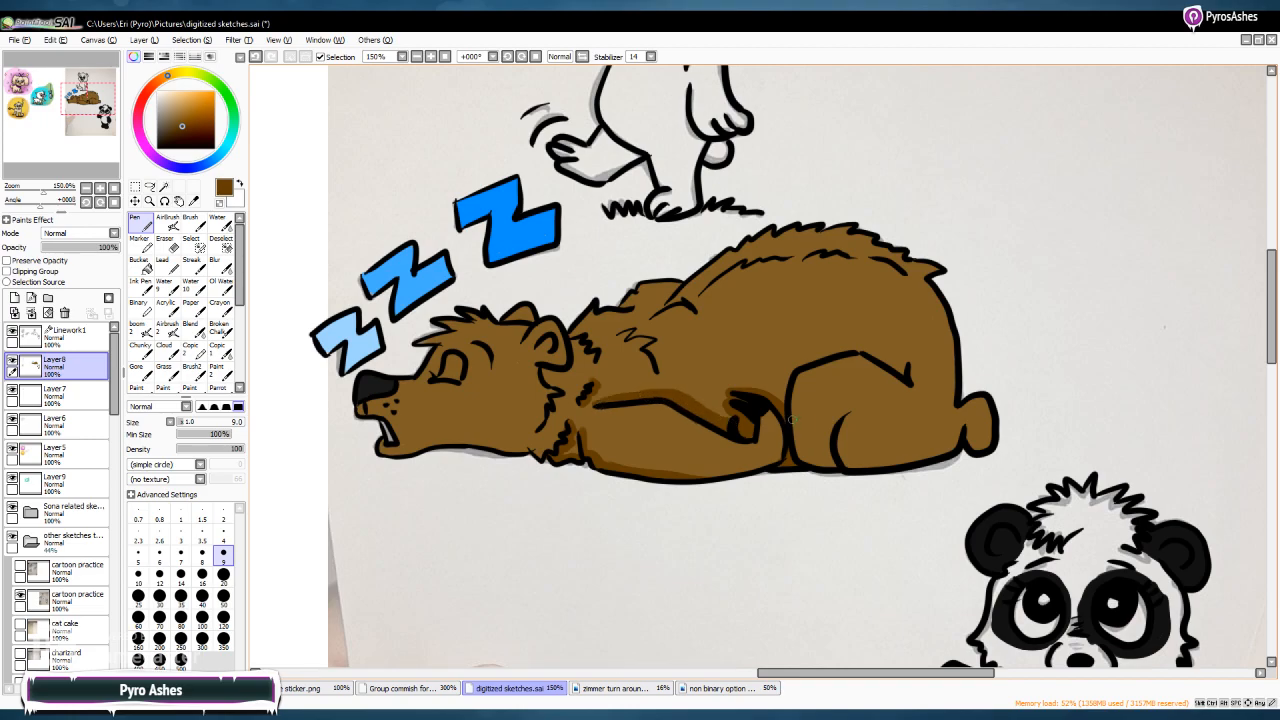
Add dark brown shading around the sleeping bear's thigh crease, hind leg, foot and rump edge
{"action": "mouse_move", "coordinate": [781, 411]}
{"action": "left_mouse_down"}
{"action": "mouse_move", "coordinate": [792, 367]}
{"action": "mouse_move", "coordinate": [839, 348]}
{"action": "mouse_move", "coordinate": [898, 368]}
{"action": "left_mouse_up"}
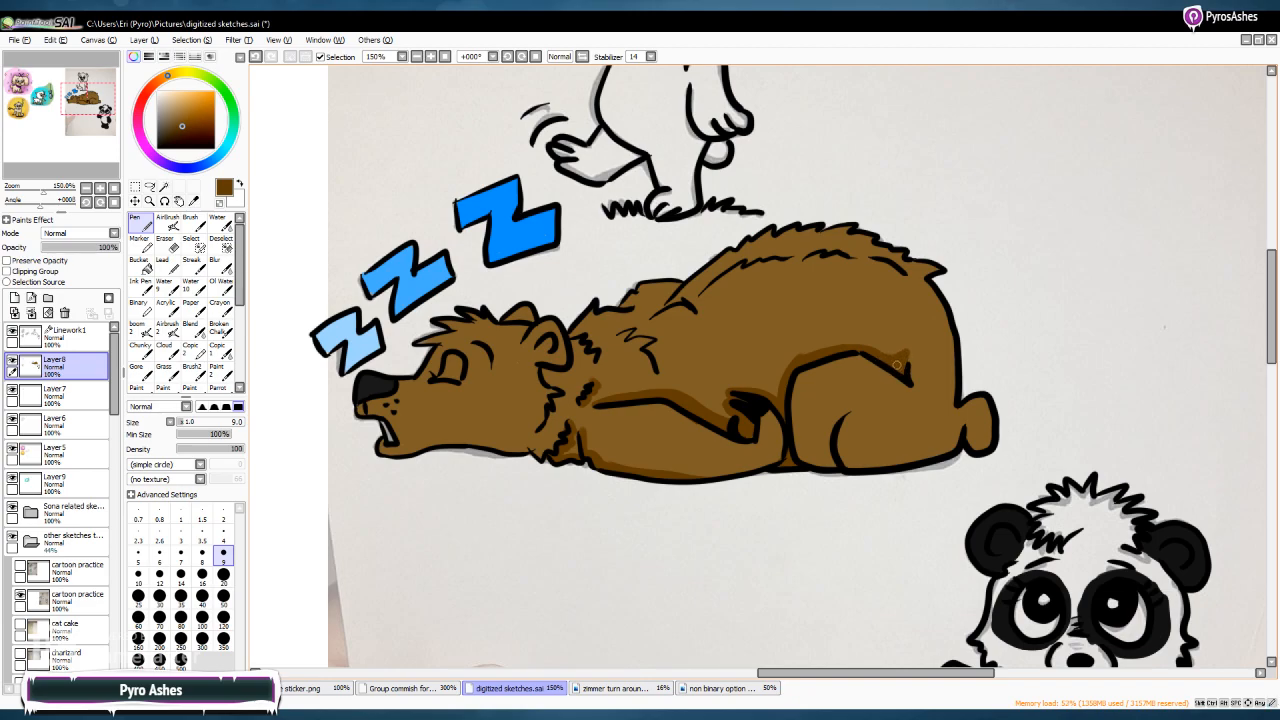
{"action": "left_click_drag", "start_coordinate": [843, 416], "coordinate": [831, 455]}
{"action": "mouse_move", "coordinate": [853, 416]}
{"action": "left_mouse_down"}
{"action": "mouse_move", "coordinate": [849, 464]}
{"action": "mouse_move", "coordinate": [953, 445]}
{"action": "mouse_move", "coordinate": [986, 442]}
{"action": "left_mouse_up"}
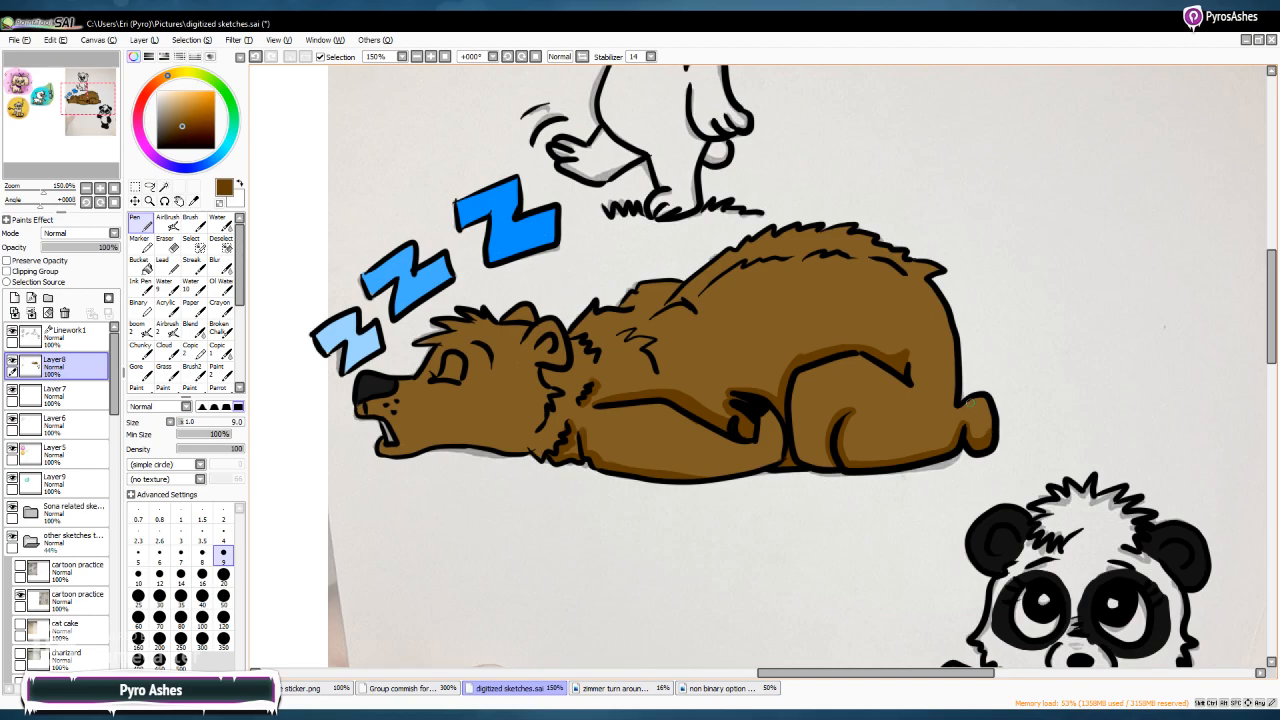
{"action": "left_click_drag", "start_coordinate": [952, 325], "coordinate": [947, 410]}
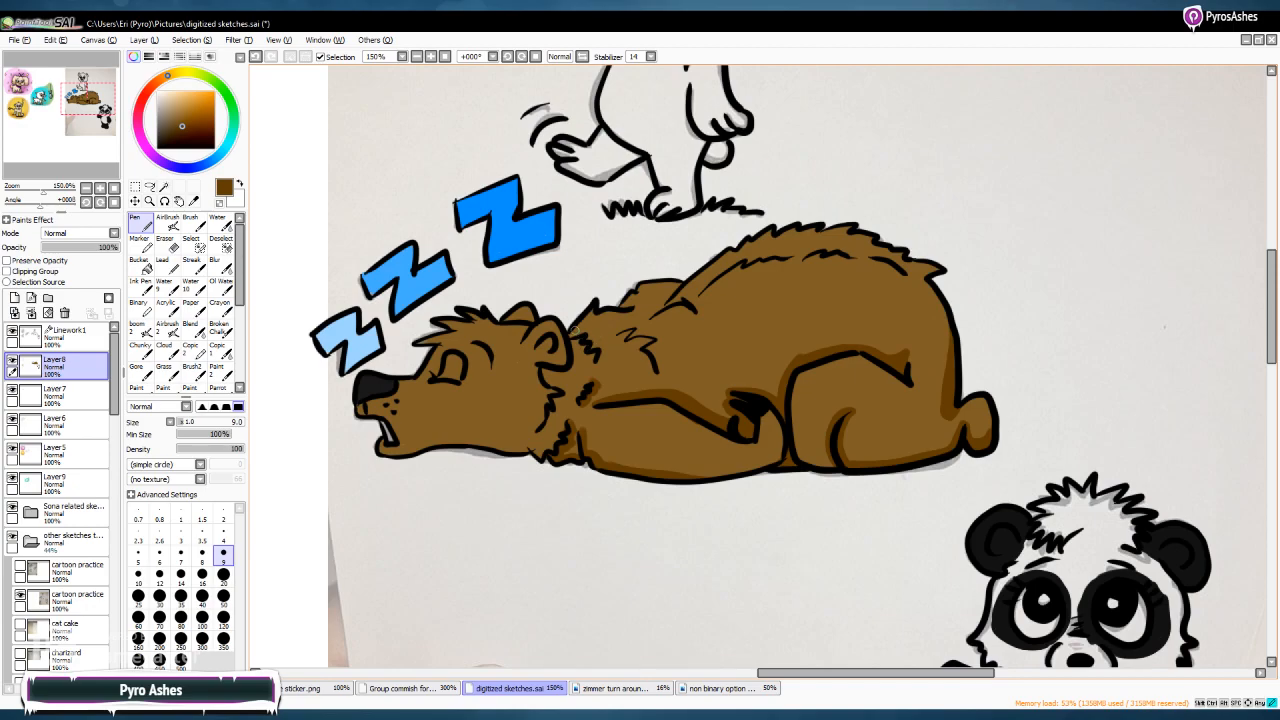
Shade the sleeping bear's neck ruff and shoulder fur tufts with the same dark brown
{"action": "mouse_move", "coordinate": [595, 336]}
{"action": "left_mouse_down"}
{"action": "mouse_move", "coordinate": [597, 364]}
{"action": "mouse_move", "coordinate": [573, 340]}
{"action": "left_mouse_up"}
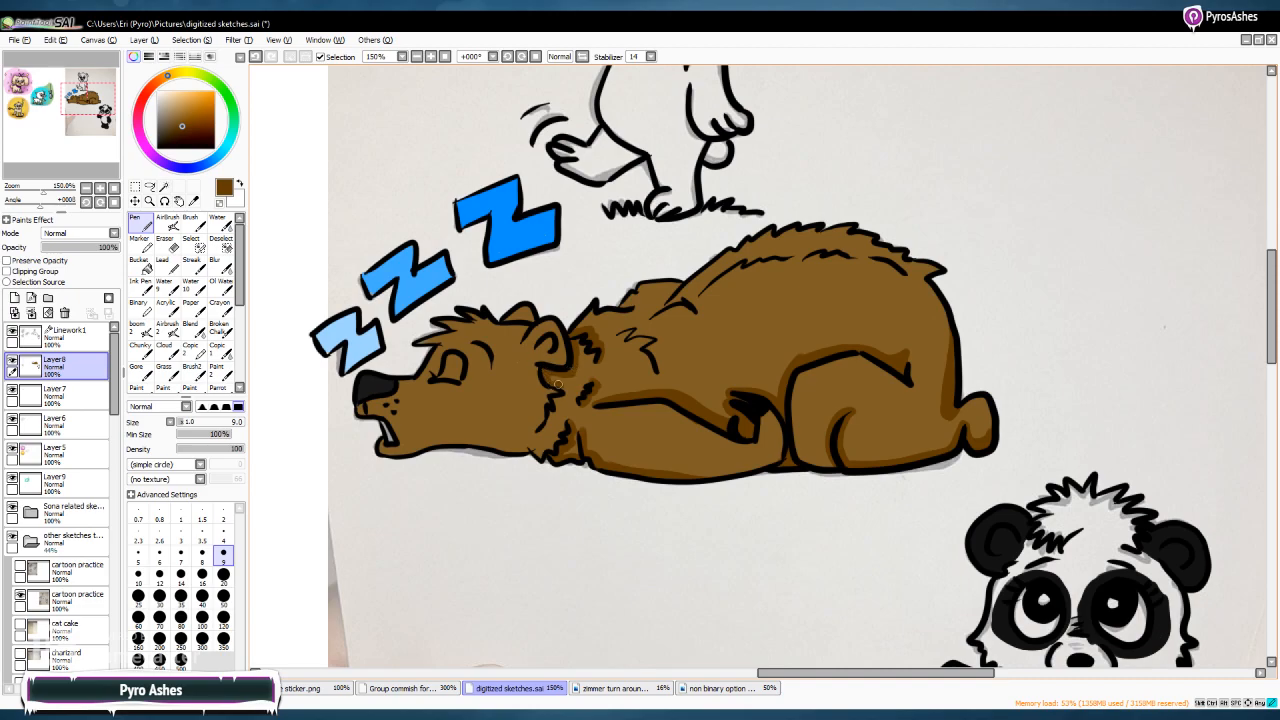
{"action": "mouse_move", "coordinate": [551, 380]}
{"action": "left_mouse_down"}
{"action": "mouse_move", "coordinate": [556, 418]}
{"action": "mouse_move", "coordinate": [540, 426]}
{"action": "left_mouse_up"}
{"action": "left_click_drag", "start_coordinate": [630, 336], "coordinate": [656, 337]}
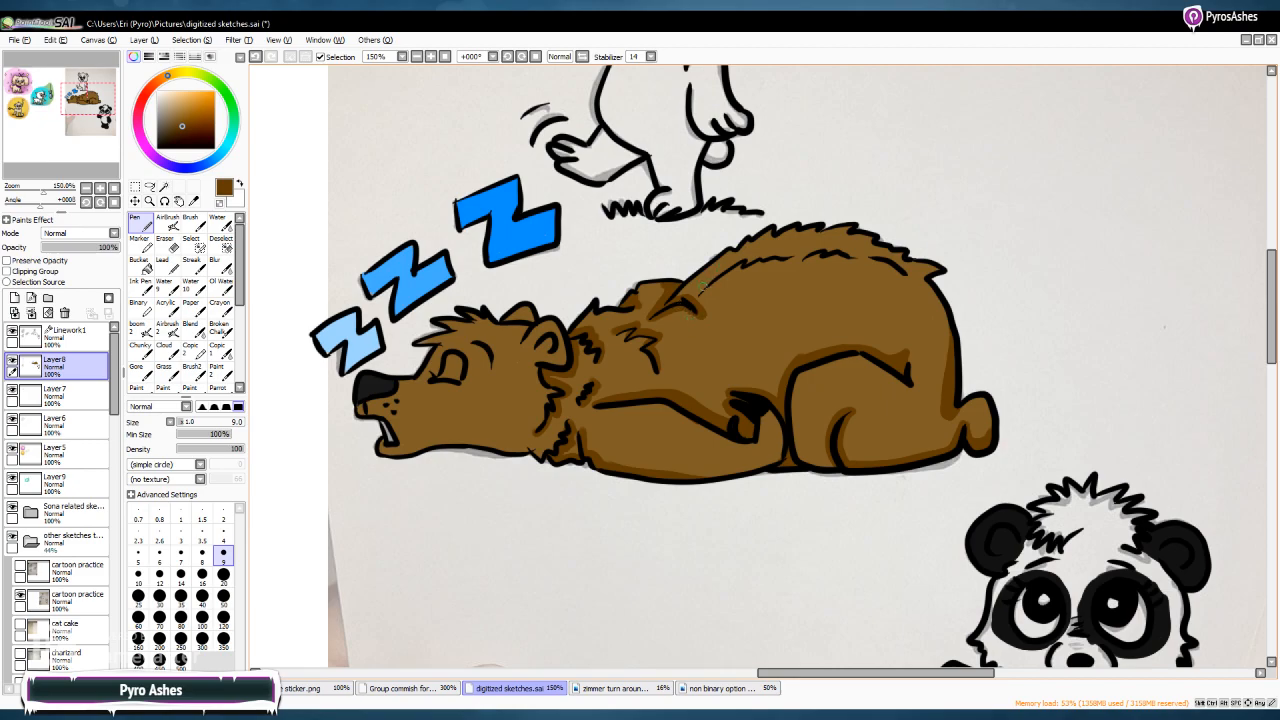
Shade the fur ridge along the sleeping bear's back, plus its head tuft and lower jaw, in dark brown
{"action": "left_click_drag", "start_coordinate": [751, 259], "coordinate": [791, 253]}
{"action": "left_click_drag", "start_coordinate": [705, 274], "coordinate": [669, 301]}
{"action": "left_click_drag", "start_coordinate": [803, 258], "coordinate": [846, 251]}
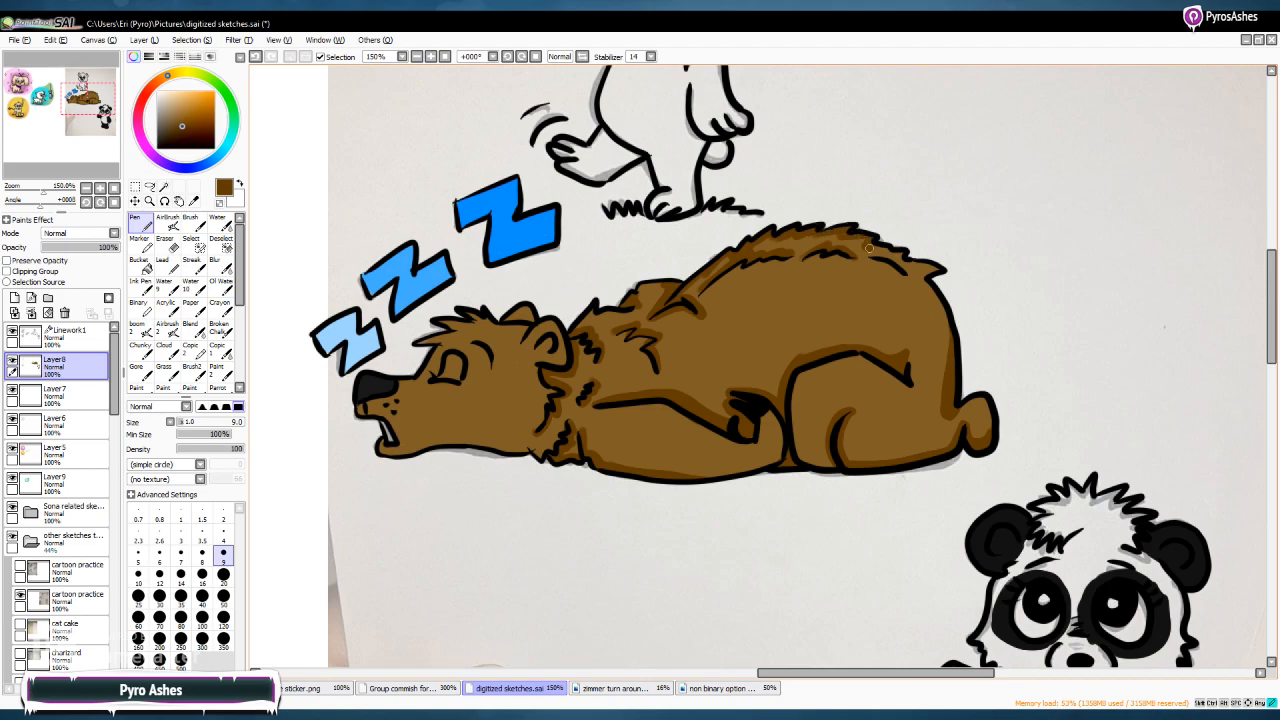
{"action": "mouse_move", "coordinate": [919, 276]}
{"action": "left_mouse_down"}
{"action": "mouse_move", "coordinate": [927, 287]}
{"action": "mouse_move", "coordinate": [874, 268]}
{"action": "left_mouse_up"}
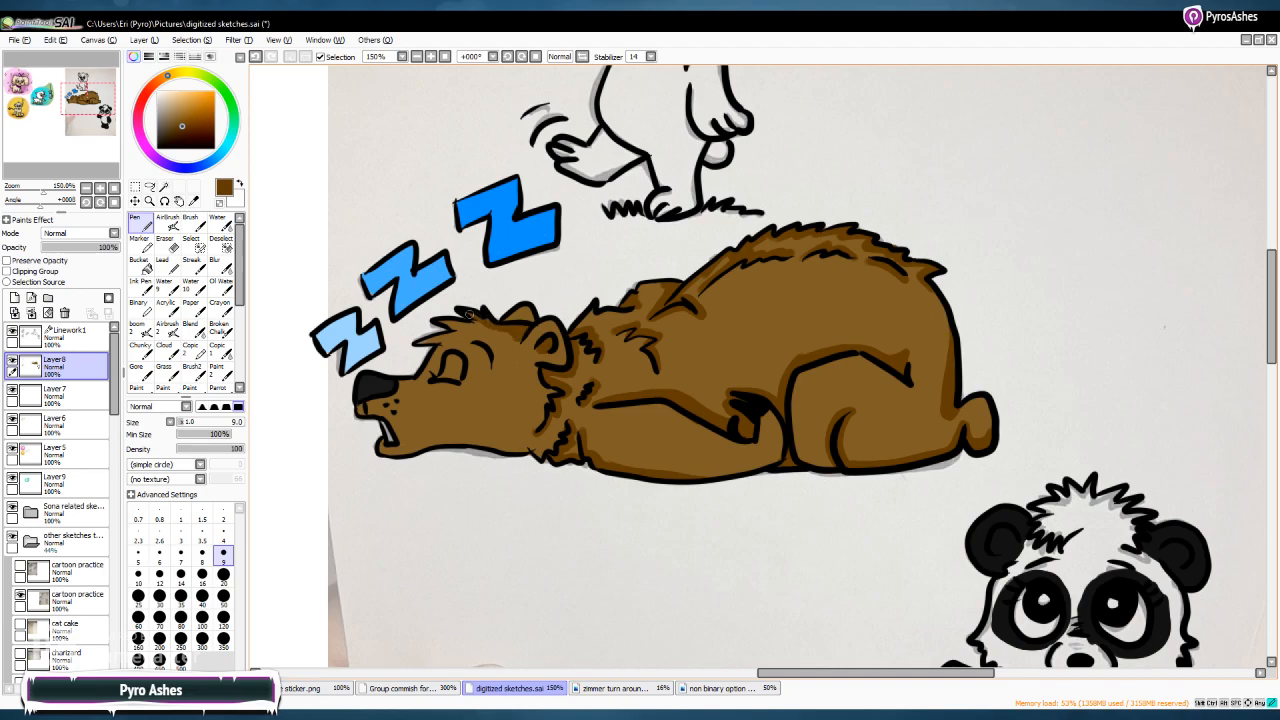
{"action": "mouse_move", "coordinate": [461, 322]}
{"action": "left_mouse_down"}
{"action": "mouse_move", "coordinate": [441, 320]}
{"action": "mouse_move", "coordinate": [414, 346]}
{"action": "left_mouse_up"}
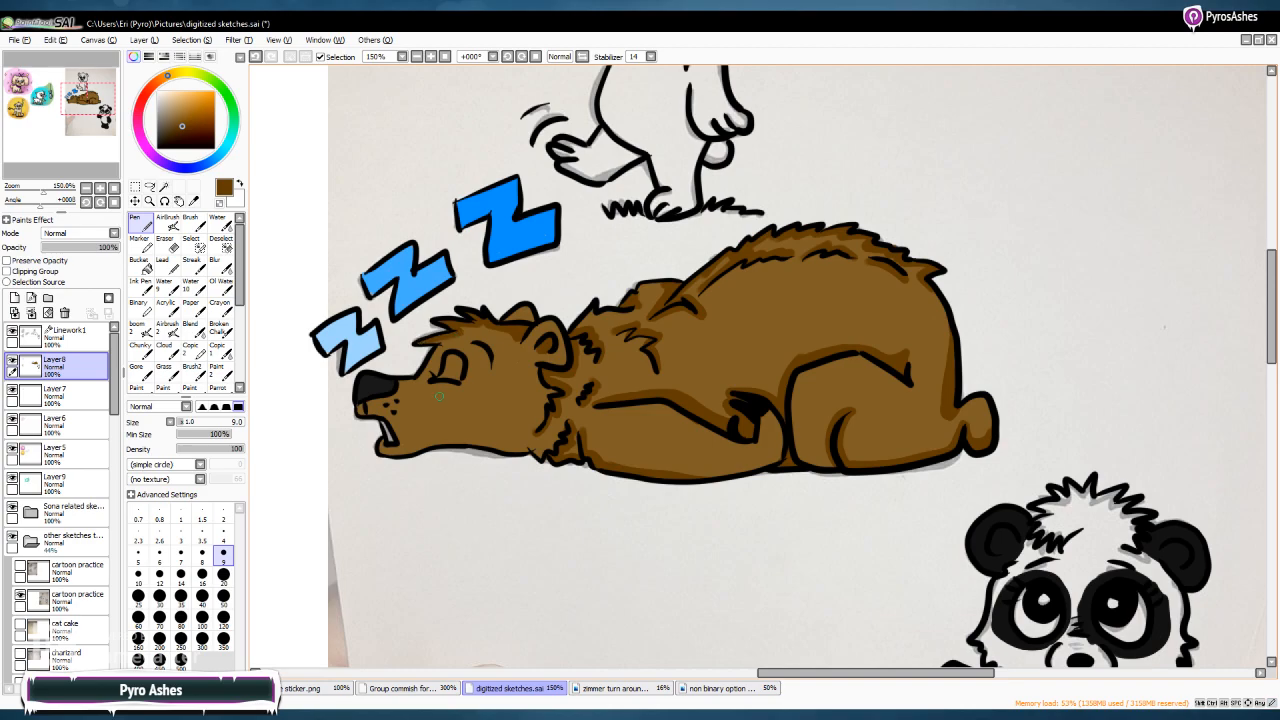
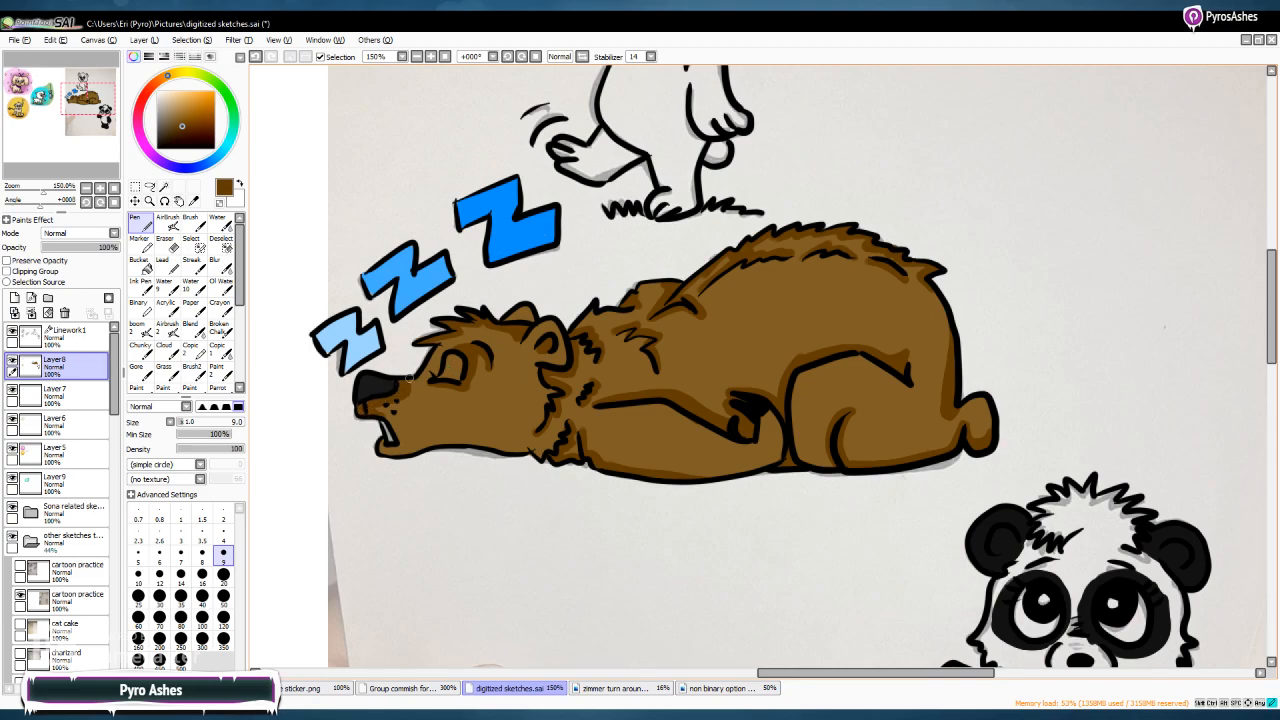
{"action": "mouse_move", "coordinate": [381, 446]}
{"action": "left_mouse_down"}
{"action": "mouse_move", "coordinate": [461, 436]}
{"action": "mouse_move", "coordinate": [532, 447]}
{"action": "left_mouse_up"}
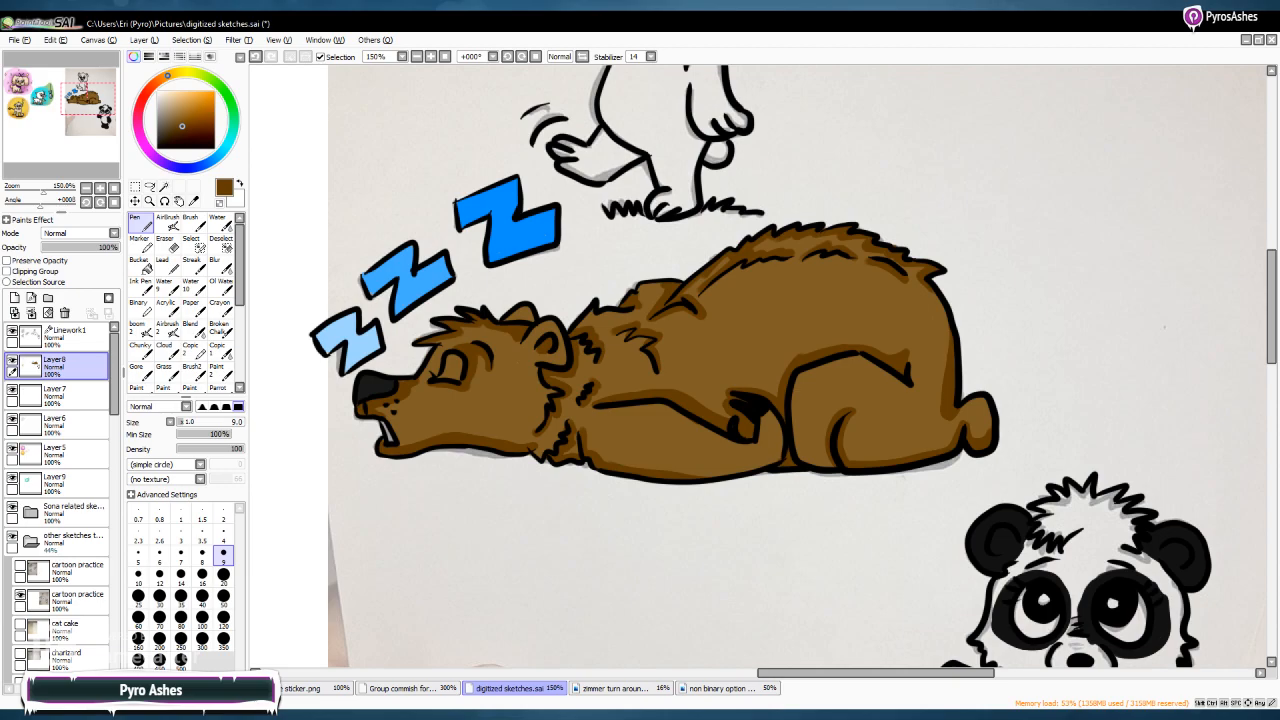
Colour the inside of the sleeping bear's mouth salmon-red with a darker red accent, using Pen size 4
{"action": "mouse_move", "coordinate": [183, 115]}
{"action": "left_mouse_down"}
{"action": "mouse_move", "coordinate": [186, 72]}
{"action": "mouse_move", "coordinate": [148, 89]}
{"action": "left_mouse_up"}
{"action": "left_click", "coordinate": [178, 73]}
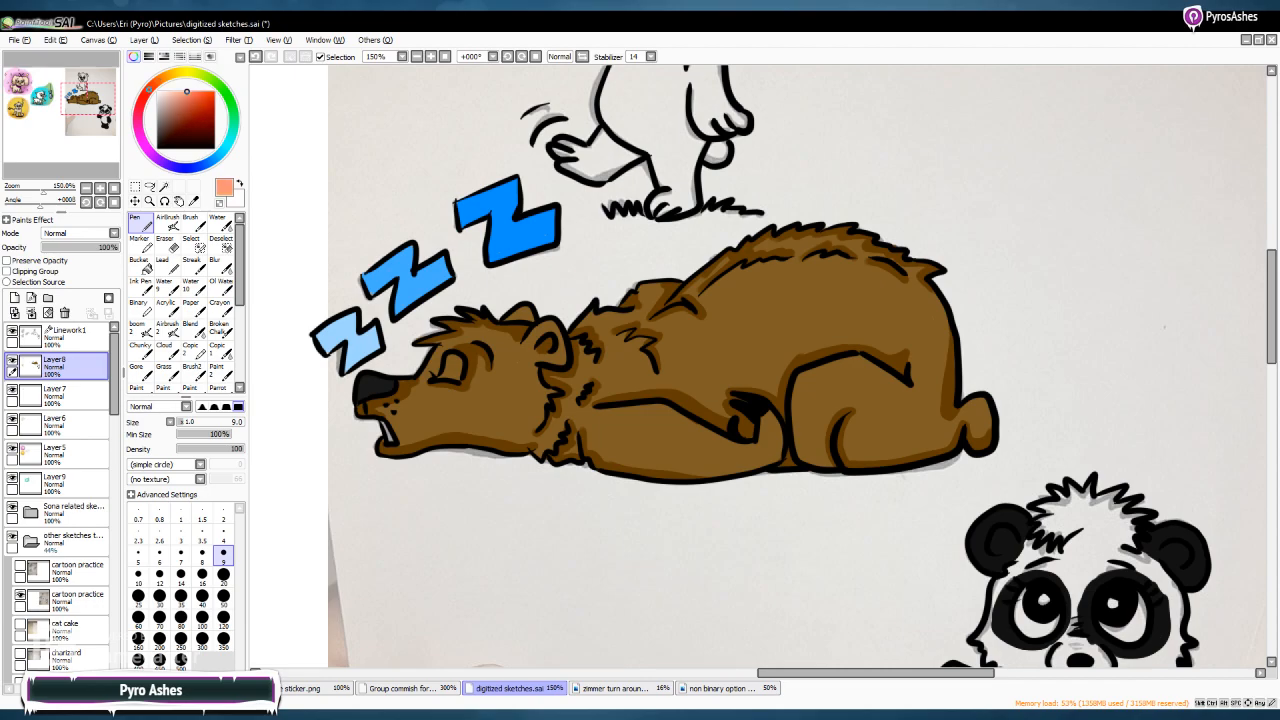
{"action": "left_click", "coordinate": [198, 103]}
{"action": "left_click", "coordinate": [172, 100]}
{"action": "left_click", "coordinate": [181, 95]}
{"action": "left_click", "coordinate": [176, 96]}
{"action": "left_click", "coordinate": [186, 102]}
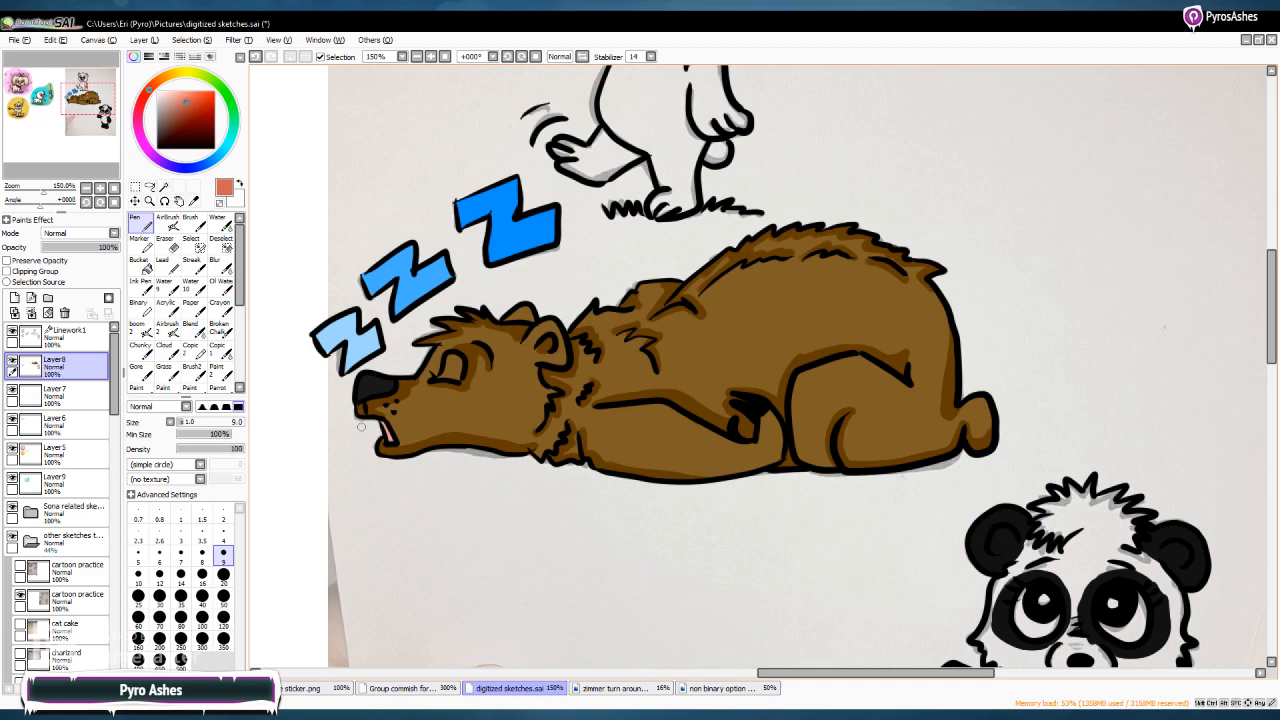
{"action": "left_click", "coordinate": [223, 540]}
{"action": "left_click_drag", "start_coordinate": [380, 420], "coordinate": [386, 430]}
{"action": "left_click", "coordinate": [199, 107]}
{"action": "left_click_drag", "start_coordinate": [381, 421], "coordinate": [387, 430]}
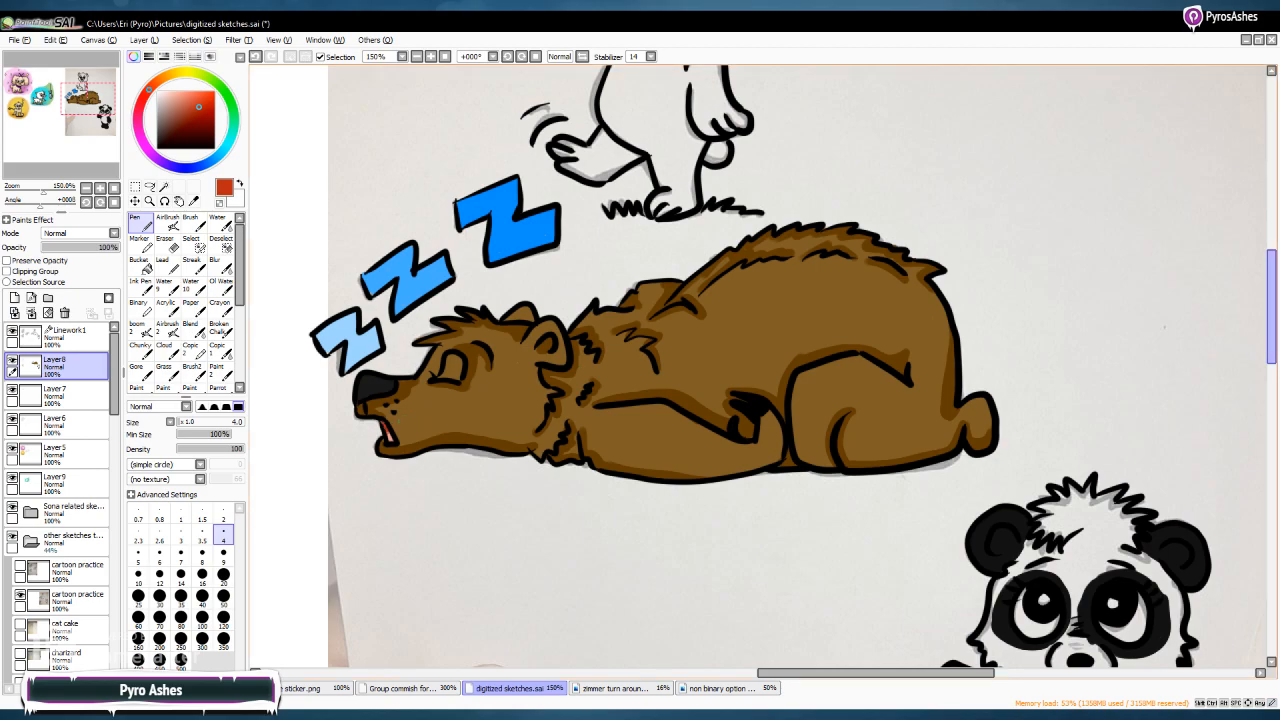
Shade the lower parts of the smallest Z with medium blue at Pen size 9
{"action": "scroll", "coordinate": [766, 352], "scroll_direction": "up", "scroll_amount": 3}
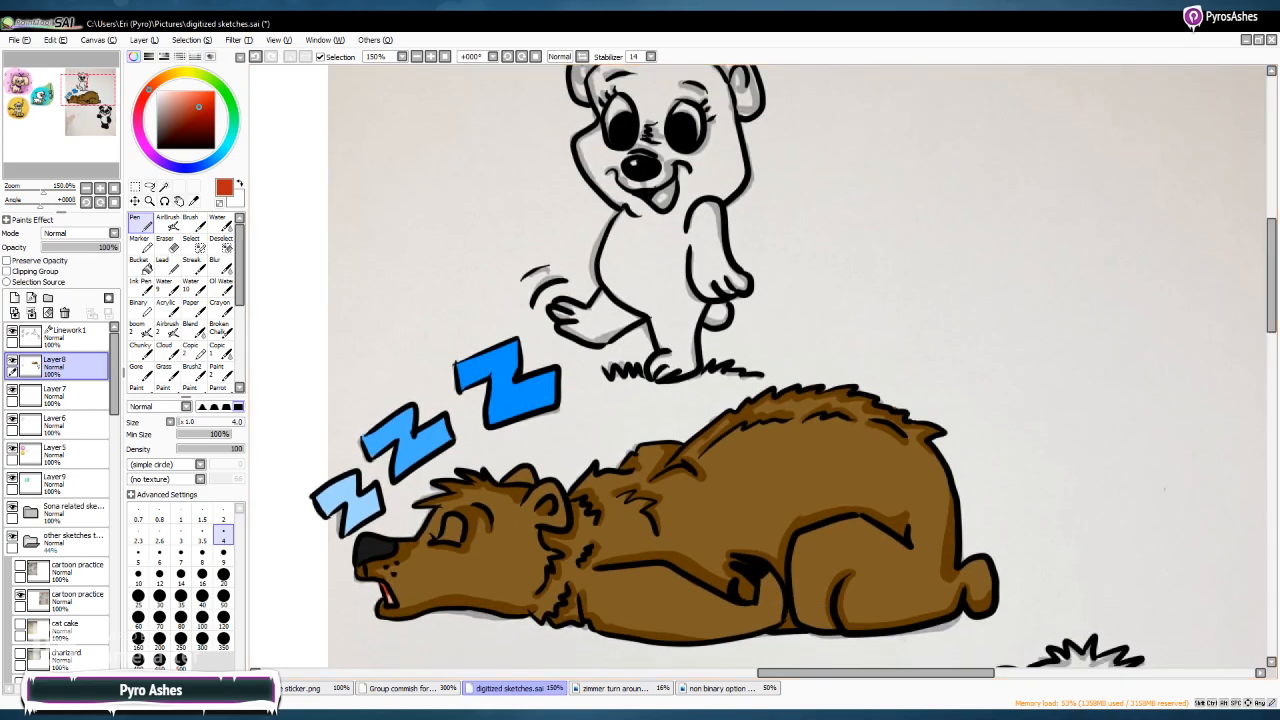
{"action": "left_click", "coordinate": [209, 162]}
{"action": "left_click", "coordinate": [197, 96]}
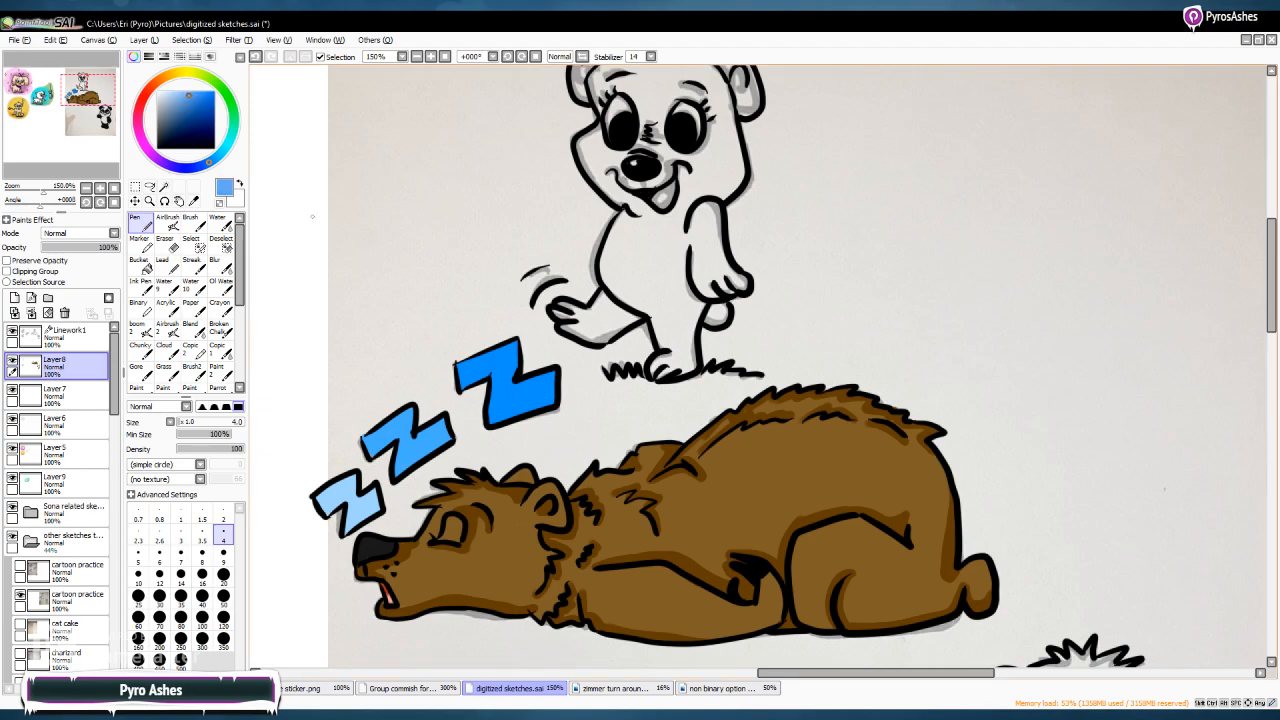
{"action": "left_click", "coordinate": [223, 552]}
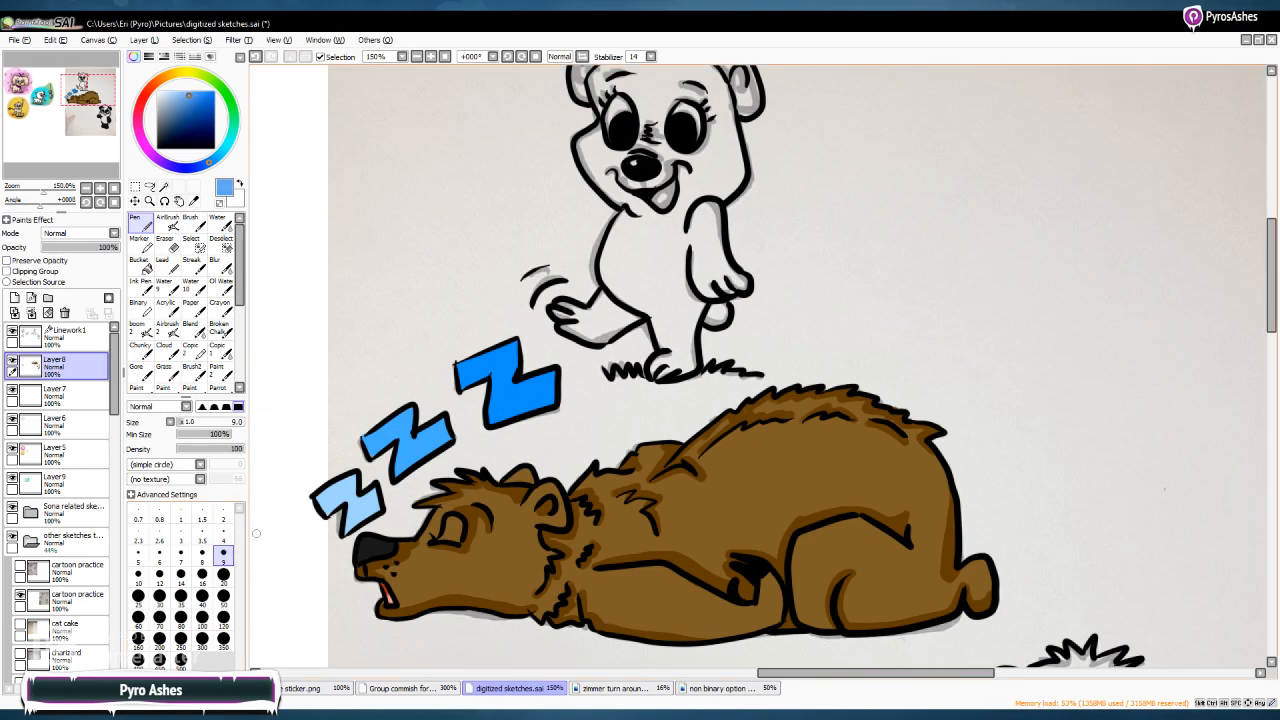
{"action": "mouse_move", "coordinate": [327, 510]}
{"action": "left_mouse_down"}
{"action": "mouse_move", "coordinate": [347, 497]}
{"action": "mouse_move", "coordinate": [354, 525]}
{"action": "mouse_move", "coordinate": [373, 490]}
{"action": "mouse_move", "coordinate": [347, 527]}
{"action": "mouse_move", "coordinate": [347, 505]}
{"action": "mouse_move", "coordinate": [371, 507]}
{"action": "left_mouse_up"}
{"action": "left_click", "coordinate": [371, 507], "text": "alt"}
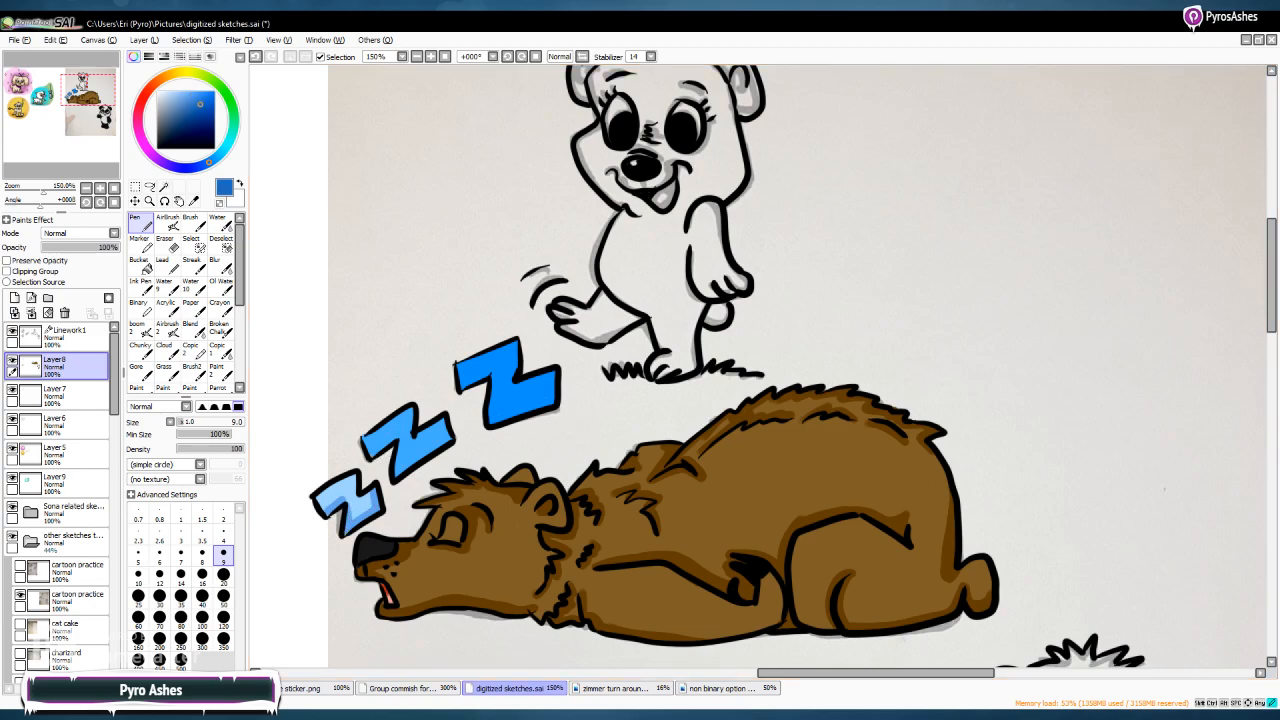
Shade the middle and largest Zs with a darker blue along their folds and lower edges
{"action": "mouse_move", "coordinate": [367, 455]}
{"action": "left_mouse_down"}
{"action": "mouse_move", "coordinate": [402, 434]}
{"action": "mouse_move", "coordinate": [399, 475]}
{"action": "mouse_move", "coordinate": [450, 438]}
{"action": "left_mouse_up"}
{"action": "left_click_drag", "start_coordinate": [398, 476], "coordinate": [400, 437]}
{"action": "left_click_drag", "start_coordinate": [470, 384], "coordinate": [496, 370]}
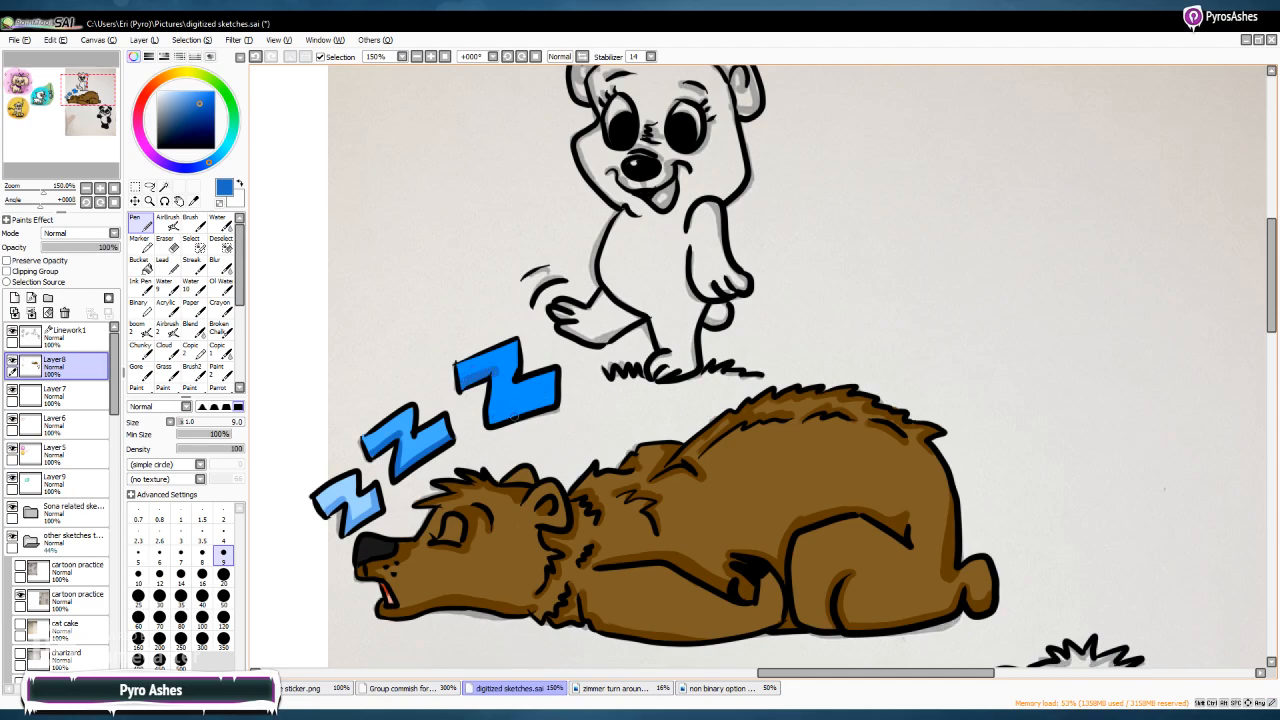
{"action": "mouse_move", "coordinate": [490, 423]}
{"action": "left_mouse_down"}
{"action": "mouse_move", "coordinate": [540, 401]}
{"action": "mouse_move", "coordinate": [491, 410]}
{"action": "mouse_move", "coordinate": [496, 372]}
{"action": "mouse_move", "coordinate": [494, 422]}
{"action": "left_mouse_up"}
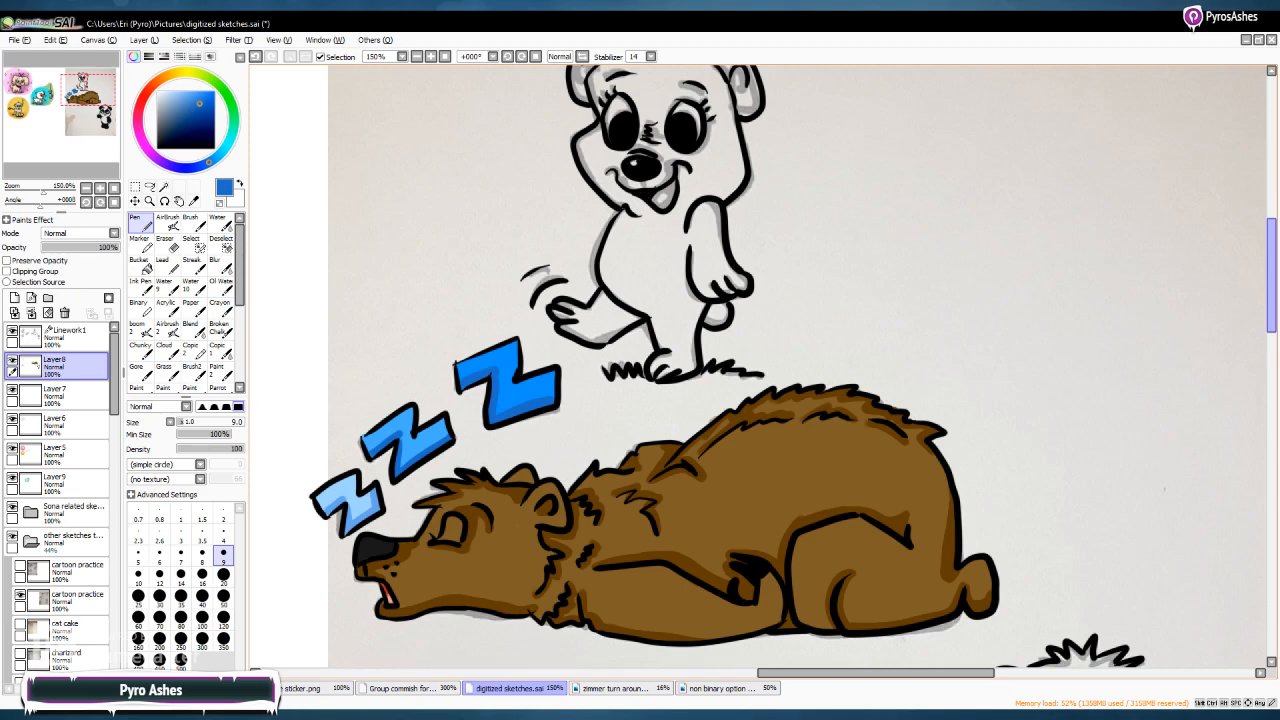
Paint a green patch of grass beneath the standing cub's feet
{"action": "scroll", "coordinate": [1238, 252], "scroll_direction": "up", "scroll_amount": 2}
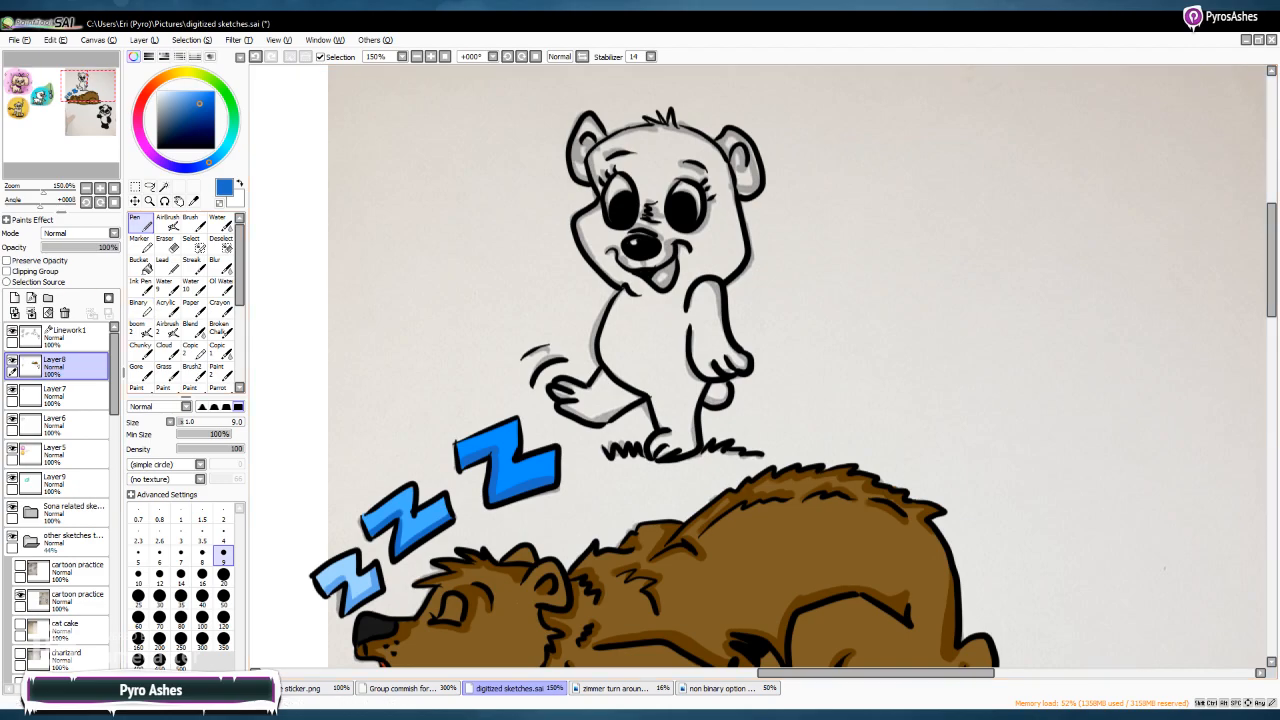
{"action": "left_click", "coordinate": [231, 106]}
{"action": "left_click", "coordinate": [190, 113]}
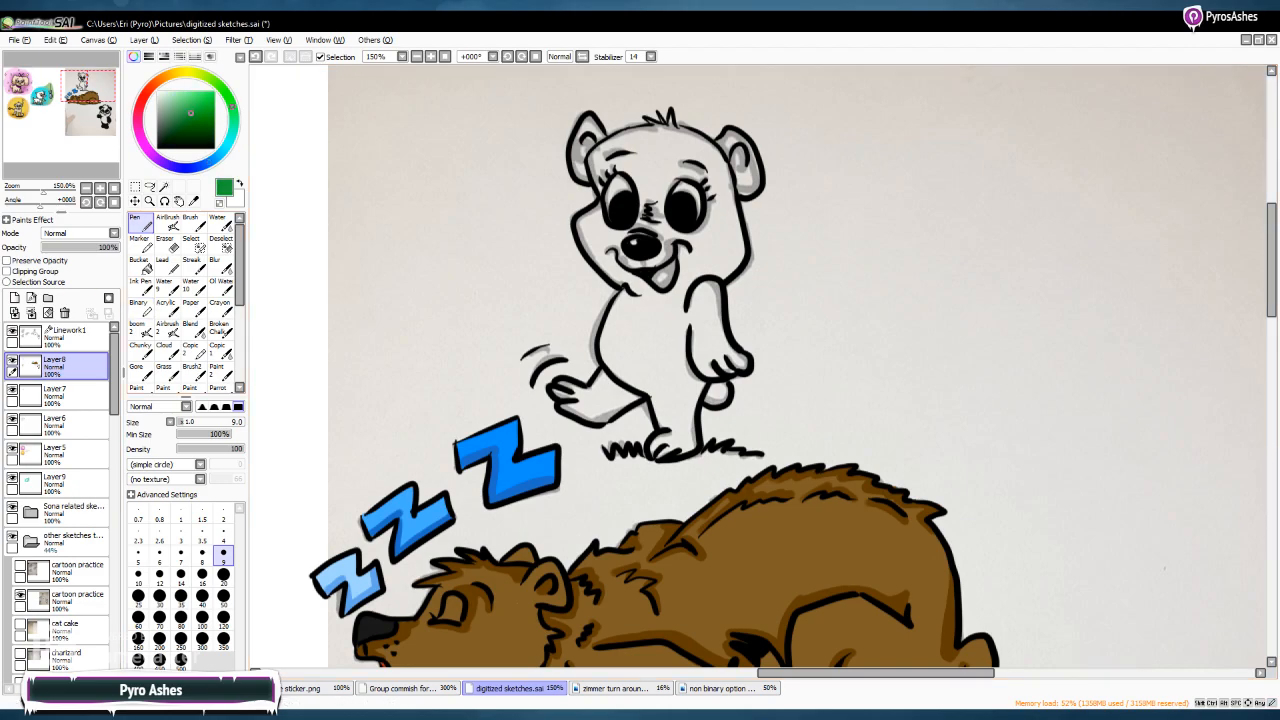
{"action": "left_click_drag", "start_coordinate": [606, 460], "coordinate": [760, 458]}
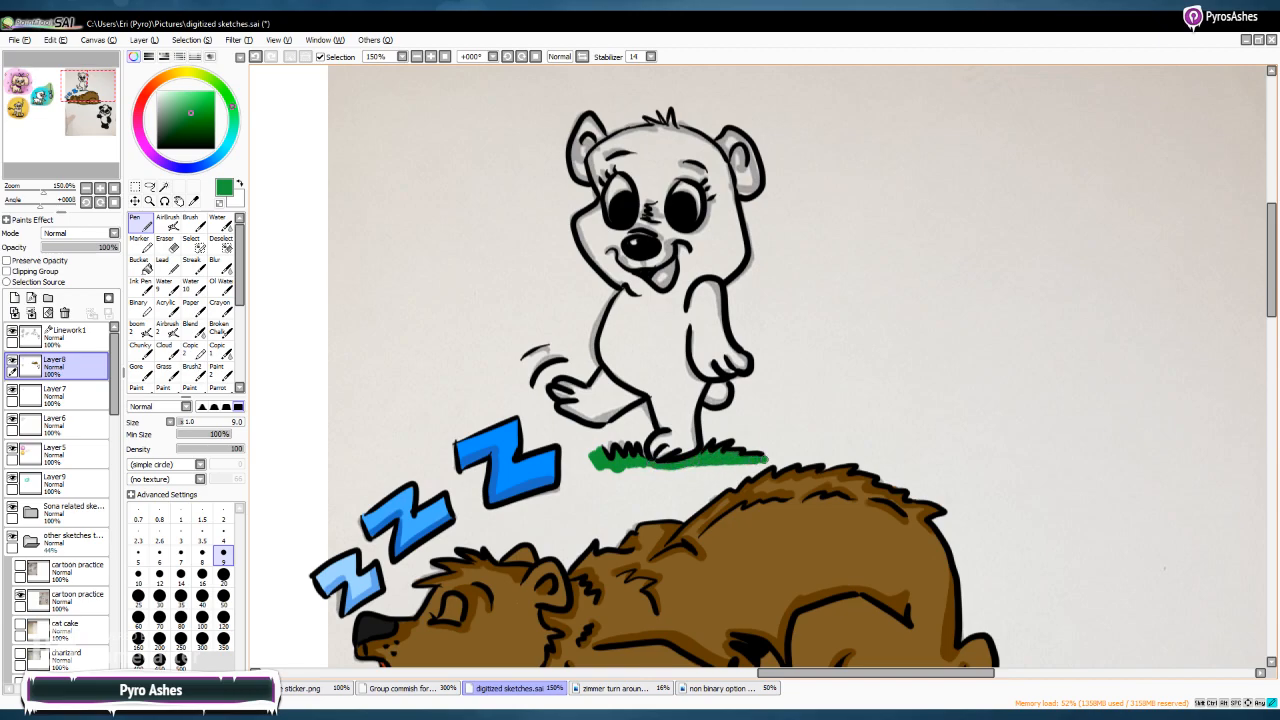
{"action": "mouse_move", "coordinate": [662, 470]}
{"action": "left_mouse_down"}
{"action": "mouse_move", "coordinate": [598, 472]}
{"action": "mouse_move", "coordinate": [760, 468]}
{"action": "left_mouse_up"}
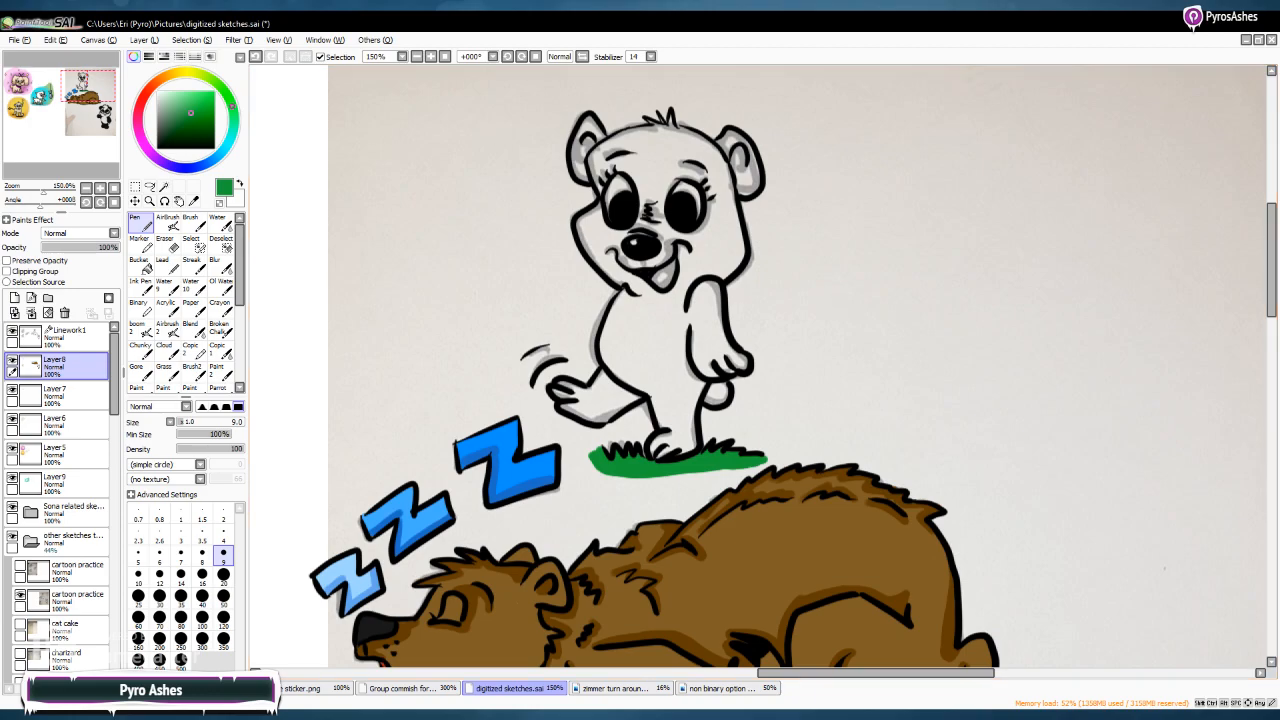
Fill the standing cub's forehead, eye area and nose bridge with a light orange-tan
{"action": "left_click", "coordinate": [167, 76]}
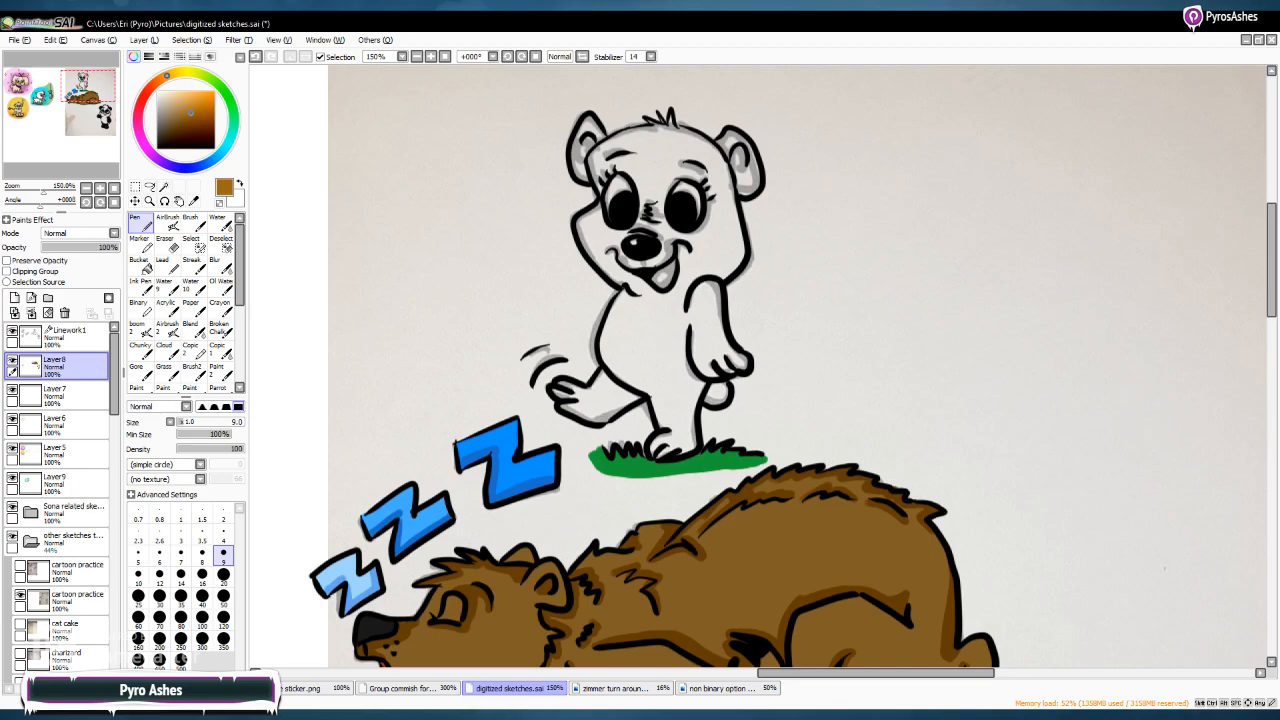
{"action": "left_click", "coordinate": [190, 97]}
{"action": "left_click", "coordinate": [199, 98]}
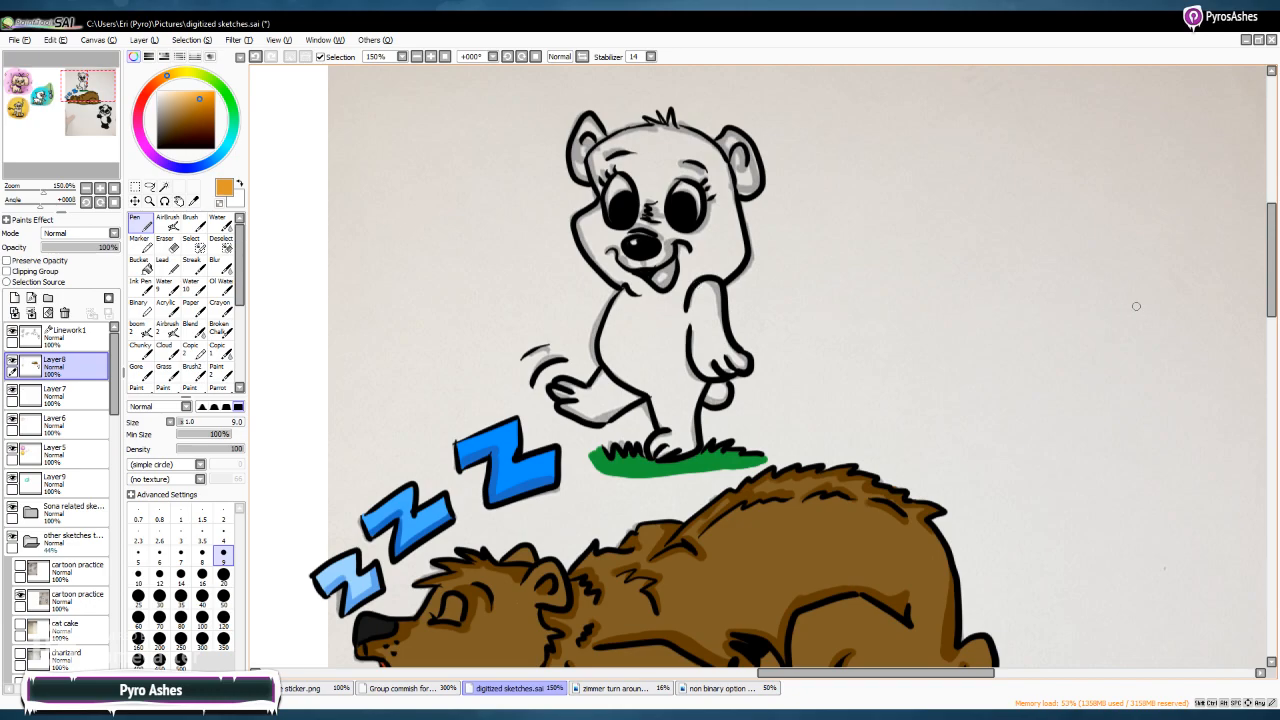
{"action": "scroll", "coordinate": [1272, 260], "scroll_direction": "up", "scroll_amount": 2}
{"action": "scroll", "coordinate": [385, 144], "scroll_direction": "up", "scroll_amount": 1}
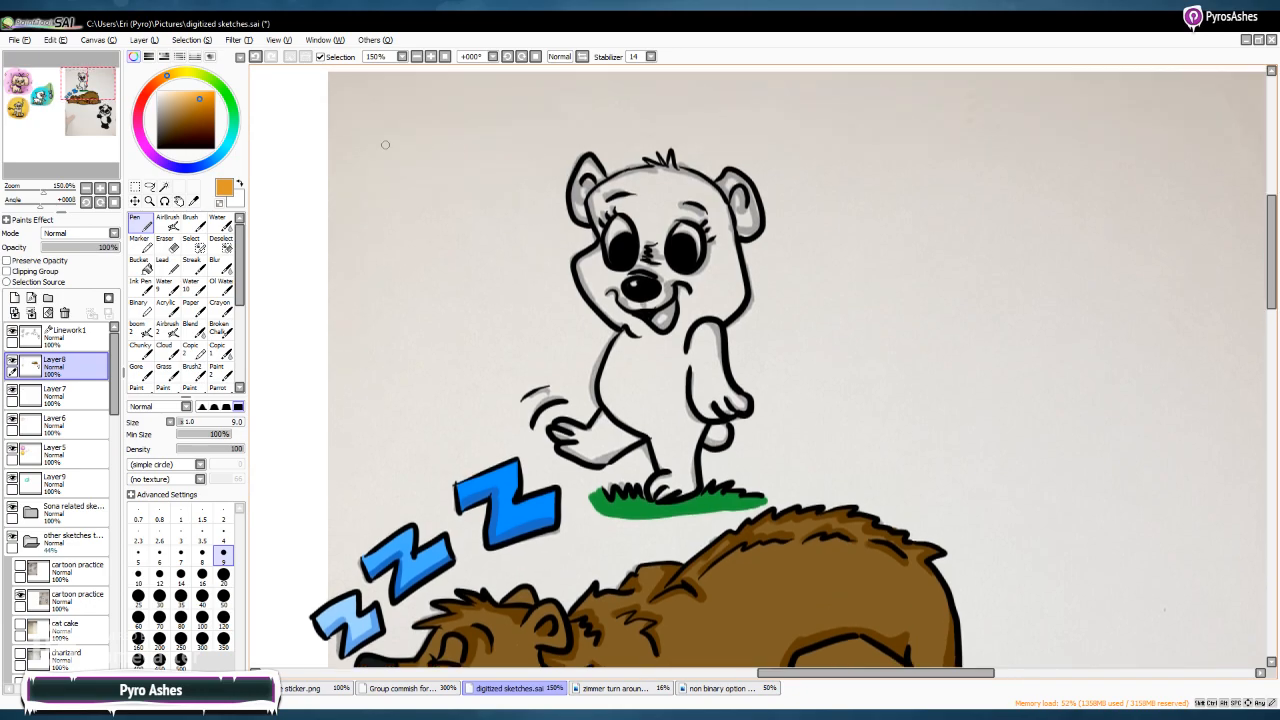
{"action": "left_click", "coordinate": [193, 97]}
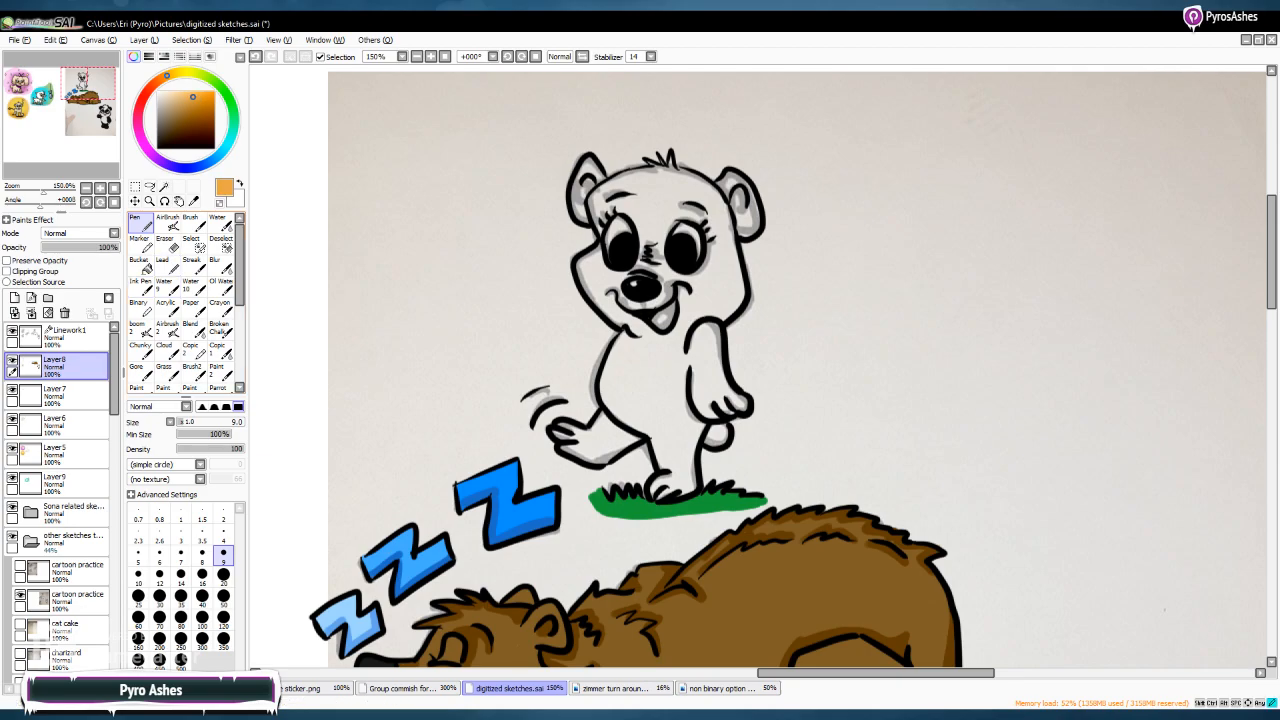
{"action": "left_click", "coordinate": [223, 574]}
{"action": "mouse_move", "coordinate": [597, 180]}
{"action": "left_mouse_down"}
{"action": "mouse_move", "coordinate": [602, 228]}
{"action": "mouse_move", "coordinate": [620, 180]}
{"action": "mouse_move", "coordinate": [598, 198]}
{"action": "mouse_move", "coordinate": [600, 228]}
{"action": "mouse_move", "coordinate": [638, 205]}
{"action": "mouse_move", "coordinate": [630, 276]}
{"action": "mouse_move", "coordinate": [655, 275]}
{"action": "mouse_move", "coordinate": [645, 260]}
{"action": "mouse_move", "coordinate": [662, 268]}
{"action": "mouse_move", "coordinate": [646, 205]}
{"action": "mouse_move", "coordinate": [648, 228]}
{"action": "mouse_move", "coordinate": [644, 216]}
{"action": "mouse_move", "coordinate": [662, 212]}
{"action": "mouse_move", "coordinate": [652, 226]}
{"action": "mouse_move", "coordinate": [668, 206]}
{"action": "mouse_move", "coordinate": [665, 232]}
{"action": "mouse_move", "coordinate": [694, 214]}
{"action": "mouse_move", "coordinate": [676, 207]}
{"action": "mouse_move", "coordinate": [714, 234]}
{"action": "mouse_move", "coordinate": [708, 276]}
{"action": "mouse_move", "coordinate": [672, 270]}
{"action": "mouse_move", "coordinate": [690, 276]}
{"action": "mouse_move", "coordinate": [665, 282]}
{"action": "left_mouse_up"}
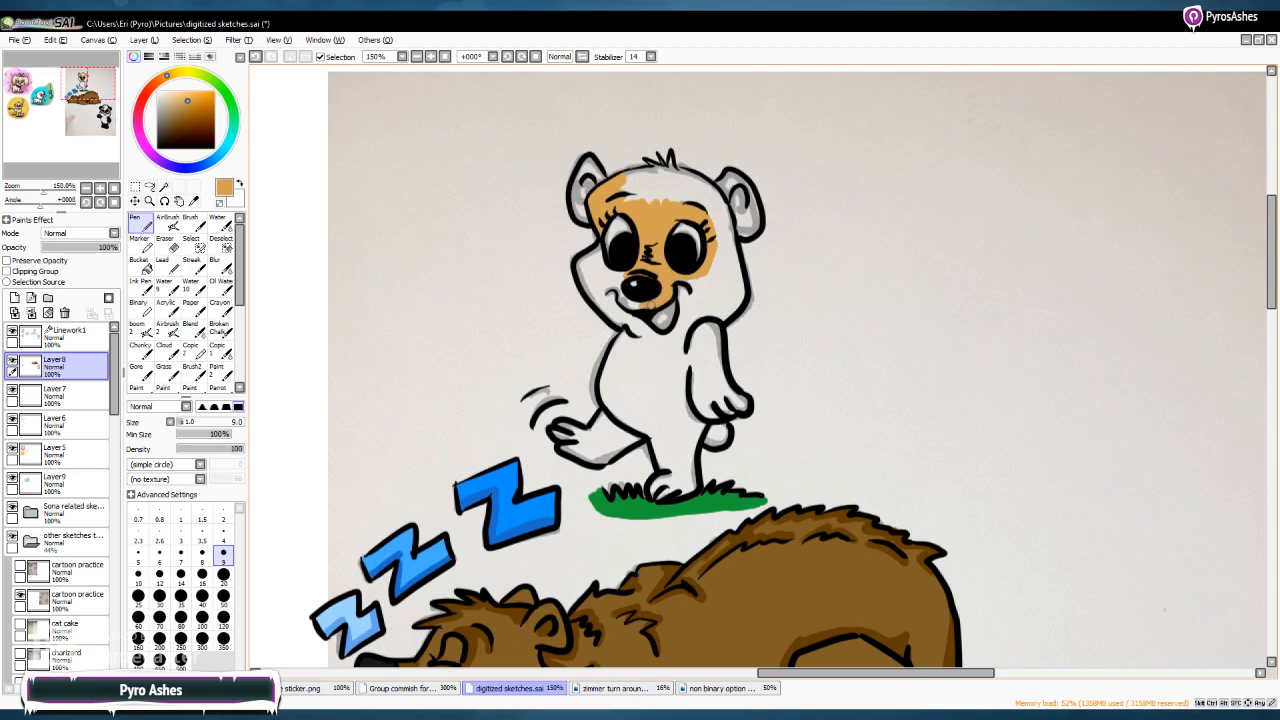
Extend the tan fill over the standing cub's muzzle, cheeks and chin
{"action": "left_click_drag", "start_coordinate": [620, 281], "coordinate": [608, 286]}
{"action": "left_click_drag", "start_coordinate": [622, 274], "coordinate": [612, 280]}
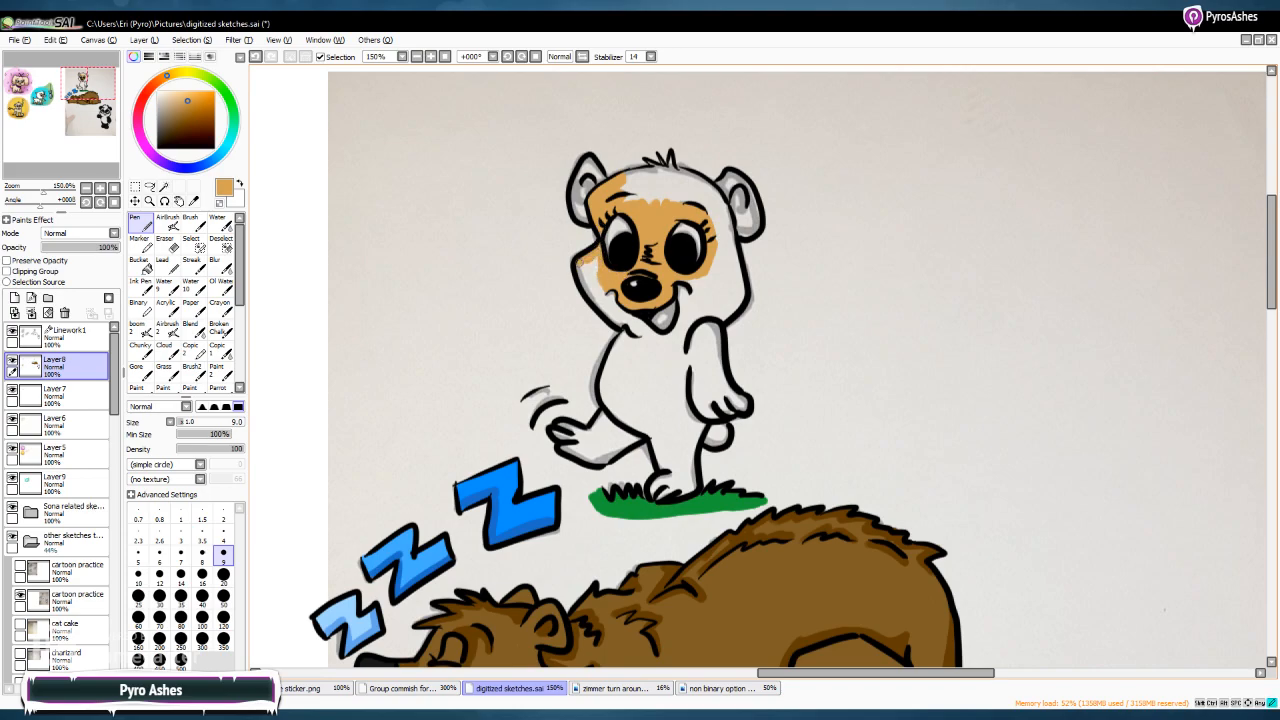
{"action": "mouse_move", "coordinate": [580, 260]}
{"action": "left_mouse_down"}
{"action": "mouse_move", "coordinate": [586, 276]}
{"action": "mouse_move", "coordinate": [596, 256]}
{"action": "mouse_move", "coordinate": [586, 286]}
{"action": "mouse_move", "coordinate": [596, 260]}
{"action": "left_mouse_up"}
{"action": "mouse_move", "coordinate": [628, 320]}
{"action": "left_mouse_down"}
{"action": "mouse_move", "coordinate": [676, 330]}
{"action": "mouse_move", "coordinate": [678, 297]}
{"action": "mouse_move", "coordinate": [679, 332]}
{"action": "mouse_move", "coordinate": [692, 278]}
{"action": "mouse_move", "coordinate": [706, 278]}
{"action": "mouse_move", "coordinate": [691, 322]}
{"action": "mouse_move", "coordinate": [719, 307]}
{"action": "mouse_move", "coordinate": [684, 301]}
{"action": "mouse_move", "coordinate": [729, 299]}
{"action": "left_mouse_up"}
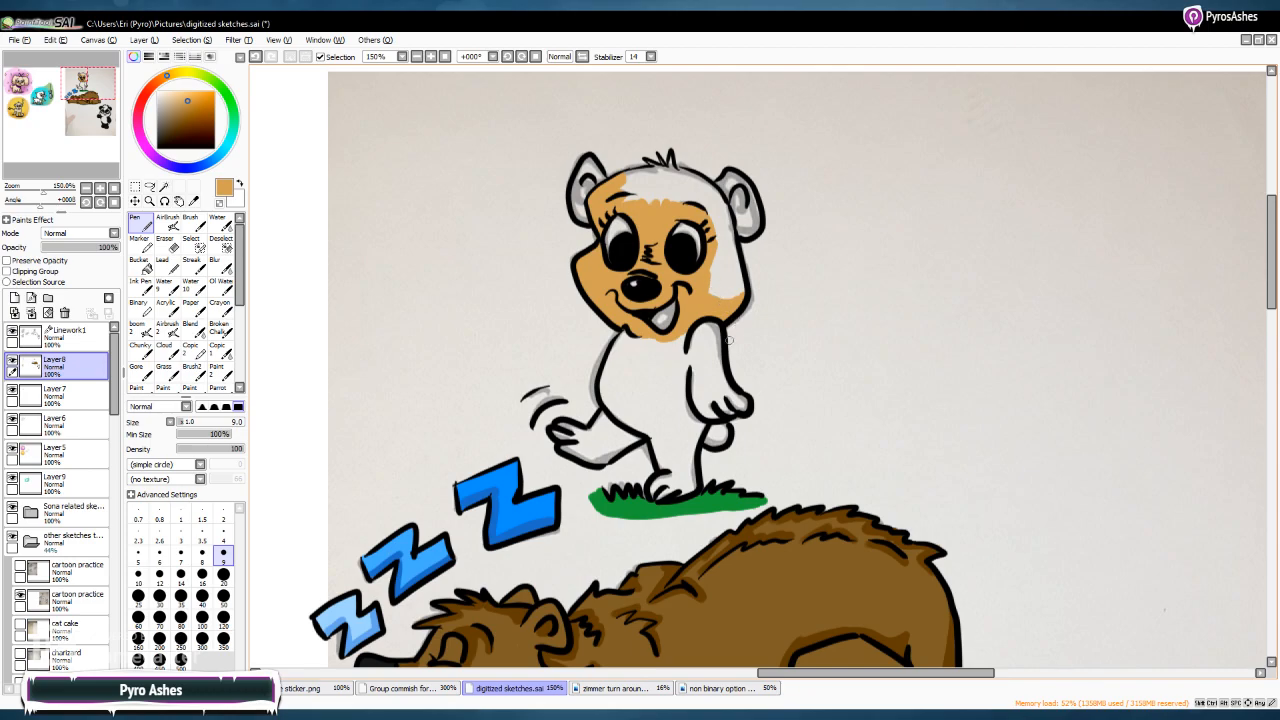
Fill the rest of the standing cub's cheek, forehead and both ears with the orange-tan colour
{"action": "left_click_drag", "start_coordinate": [732, 298], "coordinate": [723, 186]}
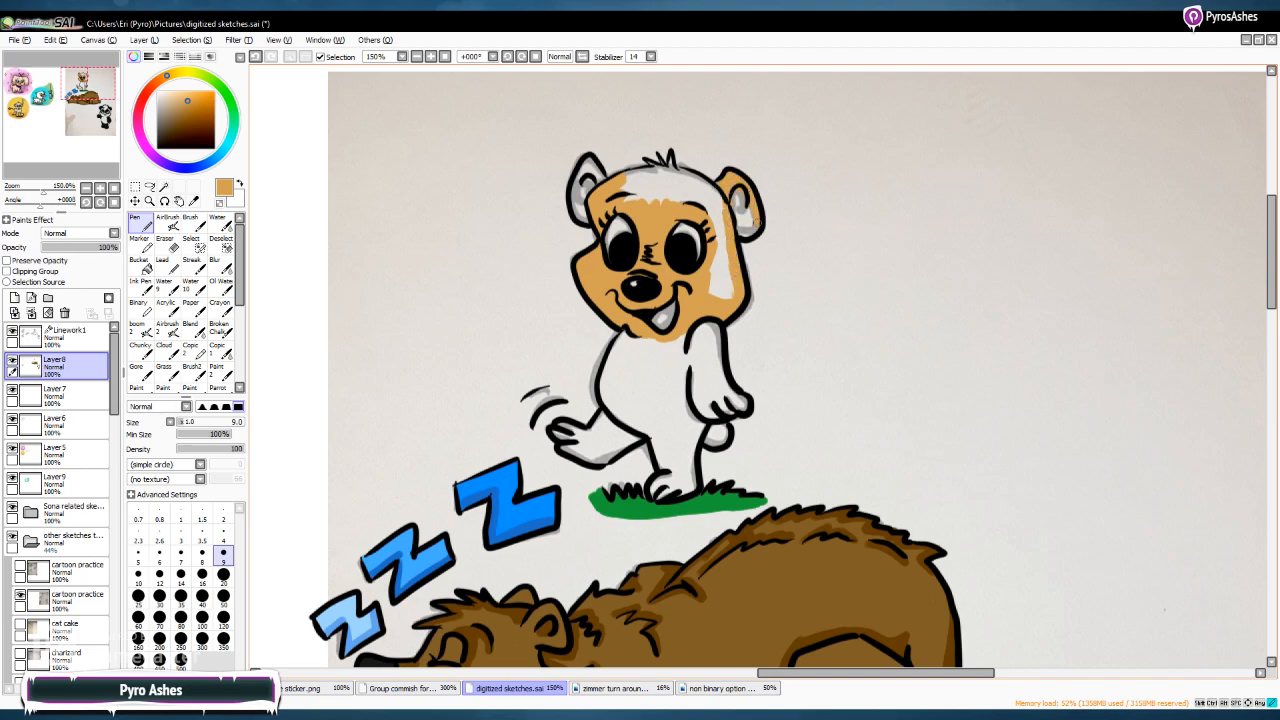
{"action": "mouse_move", "coordinate": [740, 222]}
{"action": "left_mouse_down"}
{"action": "mouse_move", "coordinate": [734, 204]}
{"action": "mouse_move", "coordinate": [750, 214]}
{"action": "left_mouse_up"}
{"action": "mouse_move", "coordinate": [583, 196]}
{"action": "left_mouse_down"}
{"action": "mouse_move", "coordinate": [587, 167]}
{"action": "mouse_move", "coordinate": [636, 175]}
{"action": "mouse_move", "coordinate": [672, 158]}
{"action": "mouse_move", "coordinate": [678, 178]}
{"action": "mouse_move", "coordinate": [722, 206]}
{"action": "mouse_move", "coordinate": [651, 180]}
{"action": "left_mouse_up"}
{"action": "mouse_move", "coordinate": [686, 180]}
{"action": "left_mouse_down"}
{"action": "mouse_move", "coordinate": [617, 189]}
{"action": "mouse_move", "coordinate": [705, 203]}
{"action": "mouse_move", "coordinate": [690, 183]}
{"action": "mouse_move", "coordinate": [718, 213]}
{"action": "mouse_move", "coordinate": [728, 282]}
{"action": "mouse_move", "coordinate": [718, 262]}
{"action": "mouse_move", "coordinate": [708, 282]}
{"action": "mouse_move", "coordinate": [718, 268]}
{"action": "mouse_move", "coordinate": [730, 299]}
{"action": "left_mouse_up"}
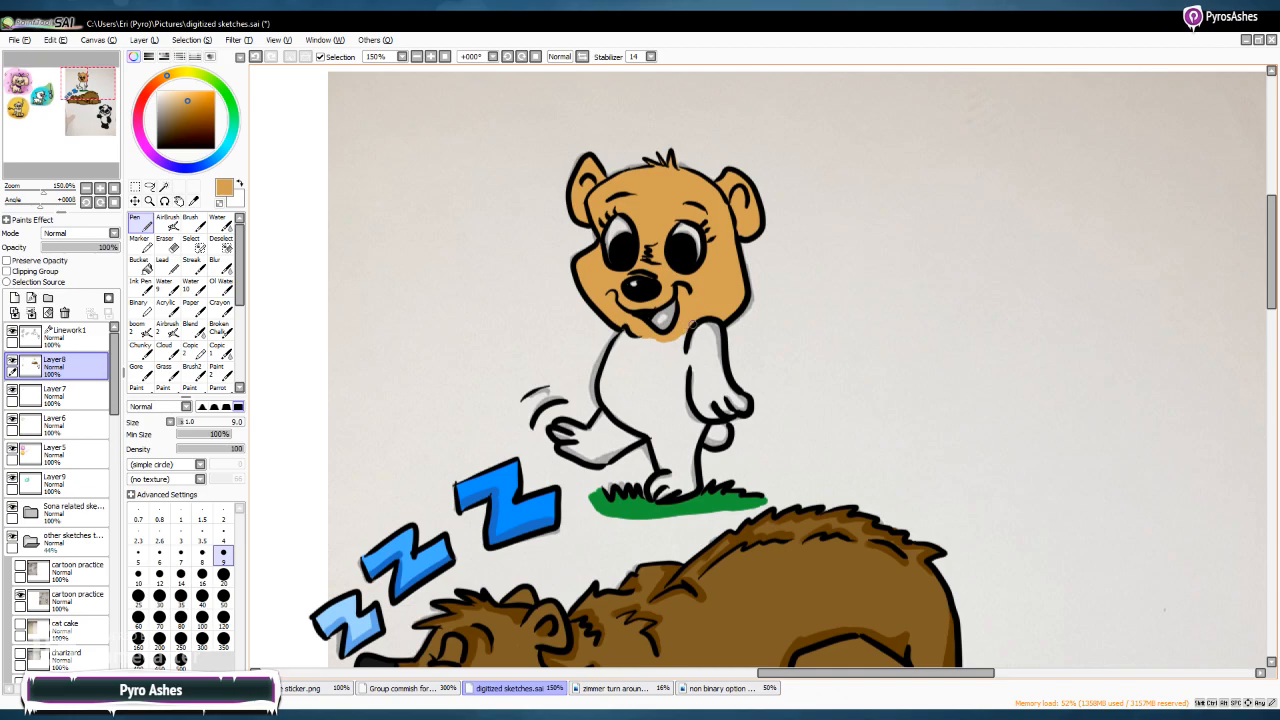
Fill the standing cub's arm, hand and the chest area just below the chin with the same orange-tan
{"action": "left_click_drag", "start_coordinate": [687, 327], "coordinate": [680, 350]}
{"action": "mouse_move", "coordinate": [668, 340]}
{"action": "left_mouse_down"}
{"action": "mouse_move", "coordinate": [682, 360]}
{"action": "mouse_move", "coordinate": [701, 326]}
{"action": "mouse_move", "coordinate": [716, 327]}
{"action": "left_mouse_up"}
{"action": "mouse_move", "coordinate": [716, 325]}
{"action": "left_mouse_down"}
{"action": "mouse_move", "coordinate": [717, 349]}
{"action": "mouse_move", "coordinate": [692, 376]}
{"action": "mouse_move", "coordinate": [701, 352]}
{"action": "mouse_move", "coordinate": [704, 385]}
{"action": "mouse_move", "coordinate": [723, 382]}
{"action": "left_mouse_up"}
{"action": "mouse_move", "coordinate": [716, 366]}
{"action": "left_mouse_down"}
{"action": "mouse_move", "coordinate": [705, 408]}
{"action": "mouse_move", "coordinate": [718, 416]}
{"action": "mouse_move", "coordinate": [740, 398]}
{"action": "mouse_move", "coordinate": [720, 386]}
{"action": "mouse_move", "coordinate": [712, 400]}
{"action": "left_mouse_up"}
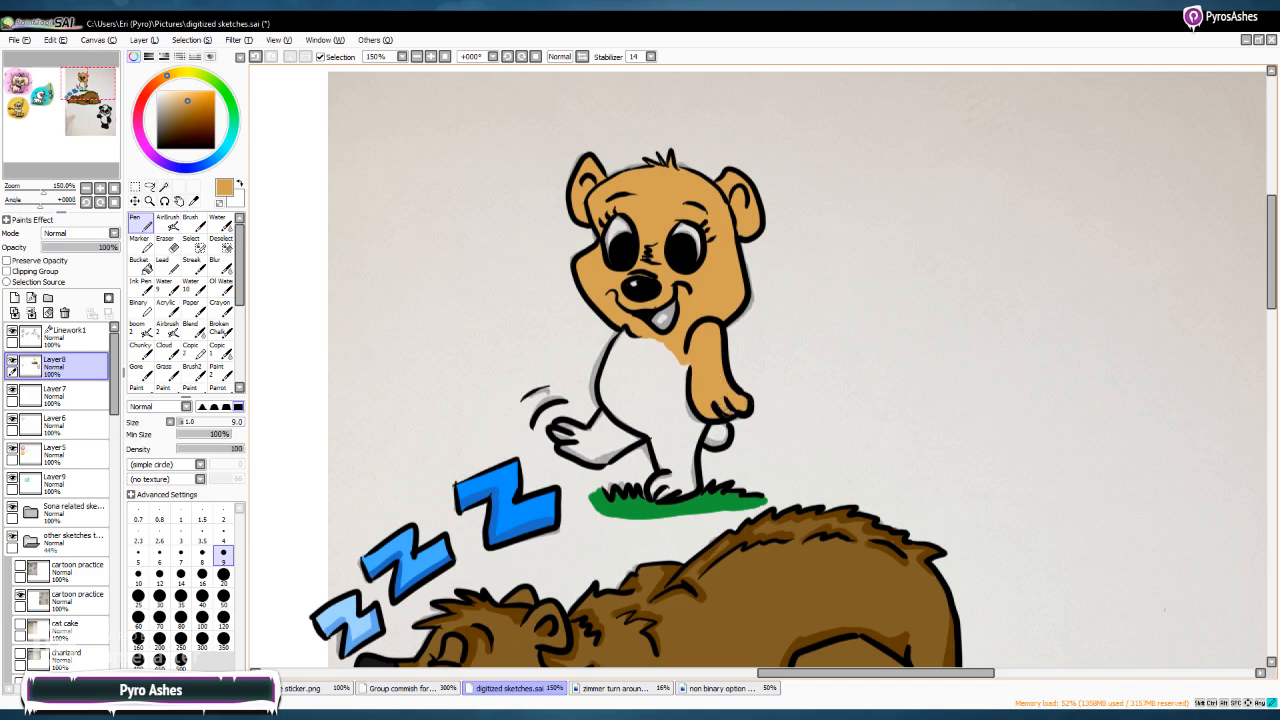
Fill the standing cub's torso, tail, standing leg and raised leg with the same orange-tan
{"action": "mouse_move", "coordinate": [631, 327]}
{"action": "left_mouse_down"}
{"action": "mouse_move", "coordinate": [603, 392]}
{"action": "mouse_move", "coordinate": [650, 438]}
{"action": "mouse_move", "coordinate": [666, 471]}
{"action": "mouse_move", "coordinate": [658, 488]}
{"action": "mouse_move", "coordinate": [686, 490]}
{"action": "mouse_move", "coordinate": [694, 432]}
{"action": "mouse_move", "coordinate": [708, 422]}
{"action": "left_mouse_up"}
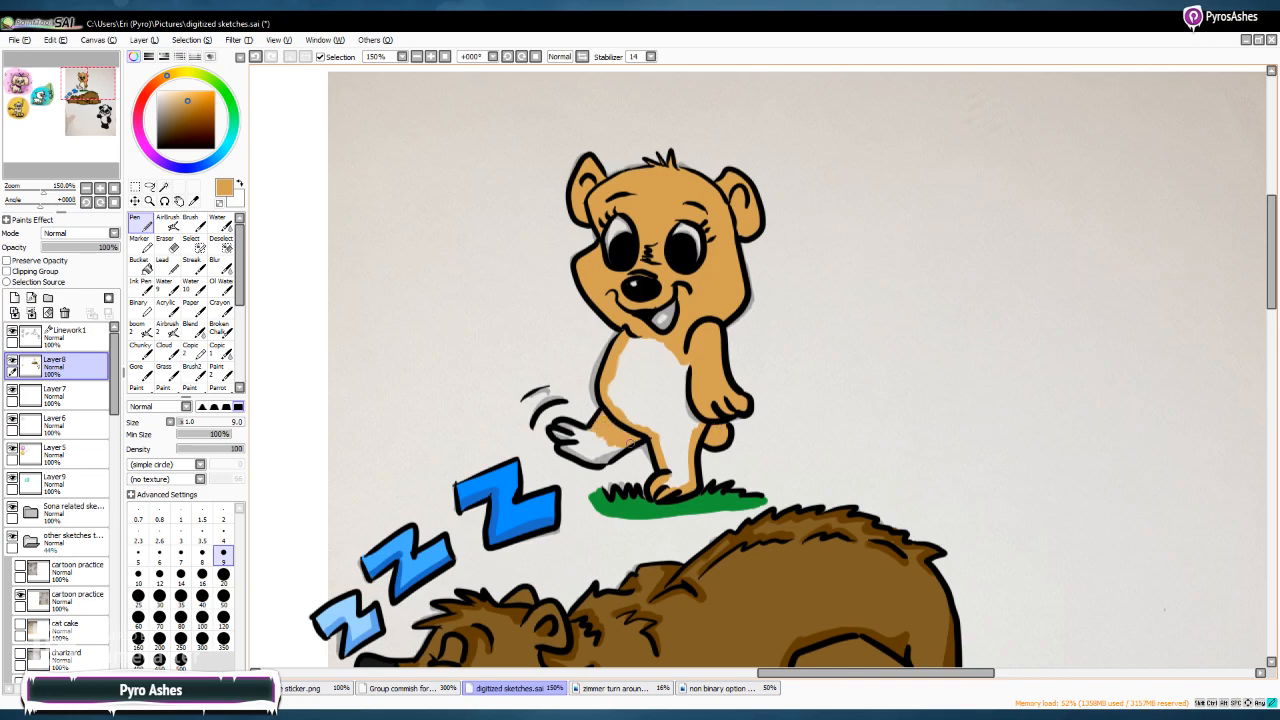
{"action": "mouse_move", "coordinate": [599, 457]}
{"action": "left_mouse_down"}
{"action": "mouse_move", "coordinate": [562, 449]}
{"action": "mouse_move", "coordinate": [578, 441]}
{"action": "mouse_move", "coordinate": [557, 428]}
{"action": "mouse_move", "coordinate": [616, 445]}
{"action": "mouse_move", "coordinate": [579, 449]}
{"action": "mouse_move", "coordinate": [589, 455]}
{"action": "left_mouse_up"}
{"action": "mouse_move", "coordinate": [609, 390]}
{"action": "left_mouse_down"}
{"action": "mouse_move", "coordinate": [632, 331]}
{"action": "mouse_move", "coordinate": [634, 371]}
{"action": "mouse_move", "coordinate": [655, 337]}
{"action": "mouse_move", "coordinate": [681, 381]}
{"action": "mouse_move", "coordinate": [687, 366]}
{"action": "mouse_move", "coordinate": [669, 348]}
{"action": "mouse_move", "coordinate": [623, 381]}
{"action": "mouse_move", "coordinate": [640, 356]}
{"action": "mouse_move", "coordinate": [663, 354]}
{"action": "mouse_move", "coordinate": [666, 382]}
{"action": "mouse_move", "coordinate": [642, 367]}
{"action": "mouse_move", "coordinate": [650, 430]}
{"action": "left_mouse_up"}
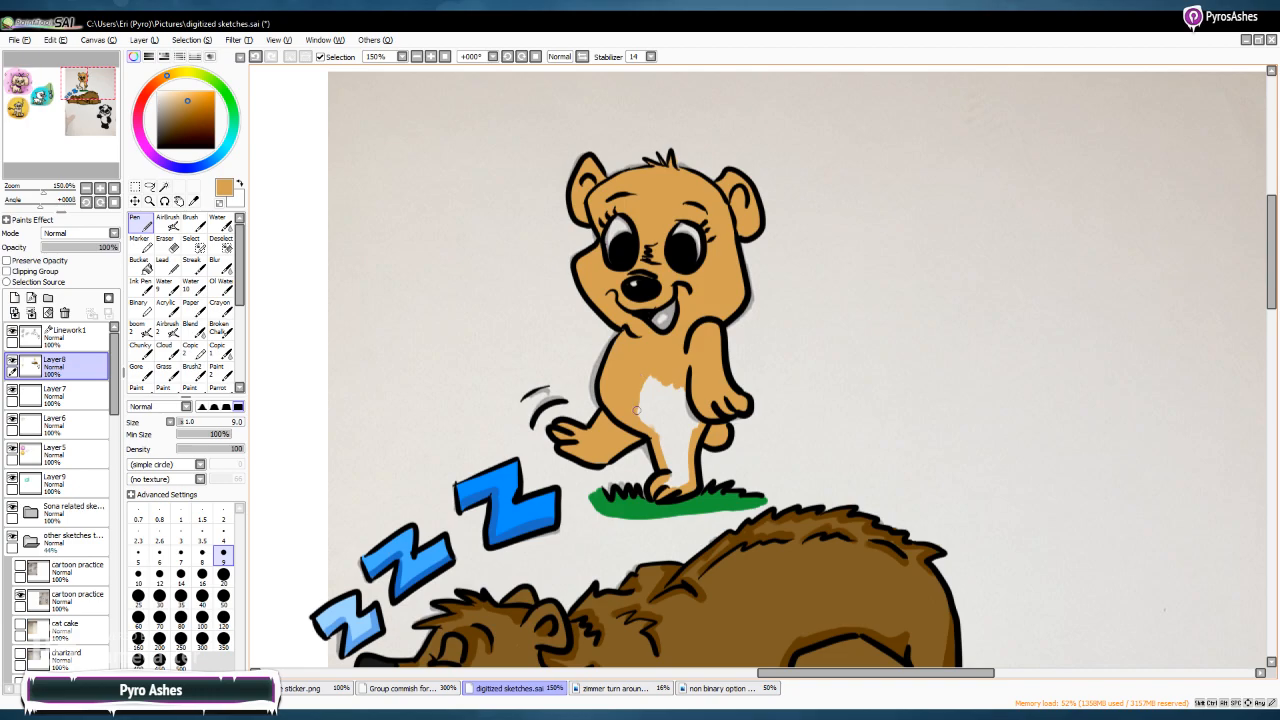
{"action": "mouse_move", "coordinate": [645, 389]}
{"action": "left_mouse_down"}
{"action": "mouse_move", "coordinate": [641, 418]}
{"action": "mouse_move", "coordinate": [648, 370]}
{"action": "mouse_move", "coordinate": [659, 440]}
{"action": "mouse_move", "coordinate": [668, 385]}
{"action": "mouse_move", "coordinate": [680, 430]}
{"action": "mouse_move", "coordinate": [688, 392]}
{"action": "mouse_move", "coordinate": [687, 431]}
{"action": "mouse_move", "coordinate": [698, 412]}
{"action": "mouse_move", "coordinate": [697, 433]}
{"action": "mouse_move", "coordinate": [668, 452]}
{"action": "mouse_move", "coordinate": [667, 438]}
{"action": "mouse_move", "coordinate": [686, 477]}
{"action": "left_mouse_up"}
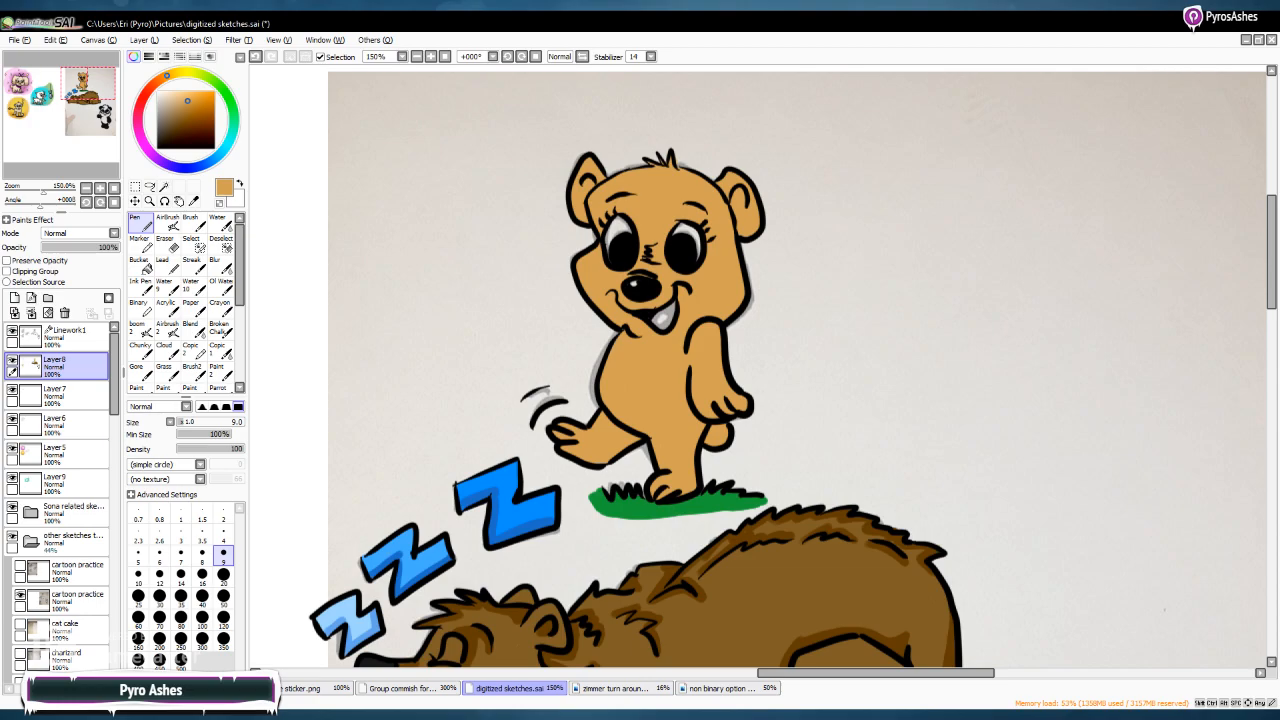
Highlight the standing cub's ears and the upper edge of its forehead with a pale yellow
{"action": "left_click", "coordinate": [185, 92]}
{"action": "left_click", "coordinate": [174, 75]}
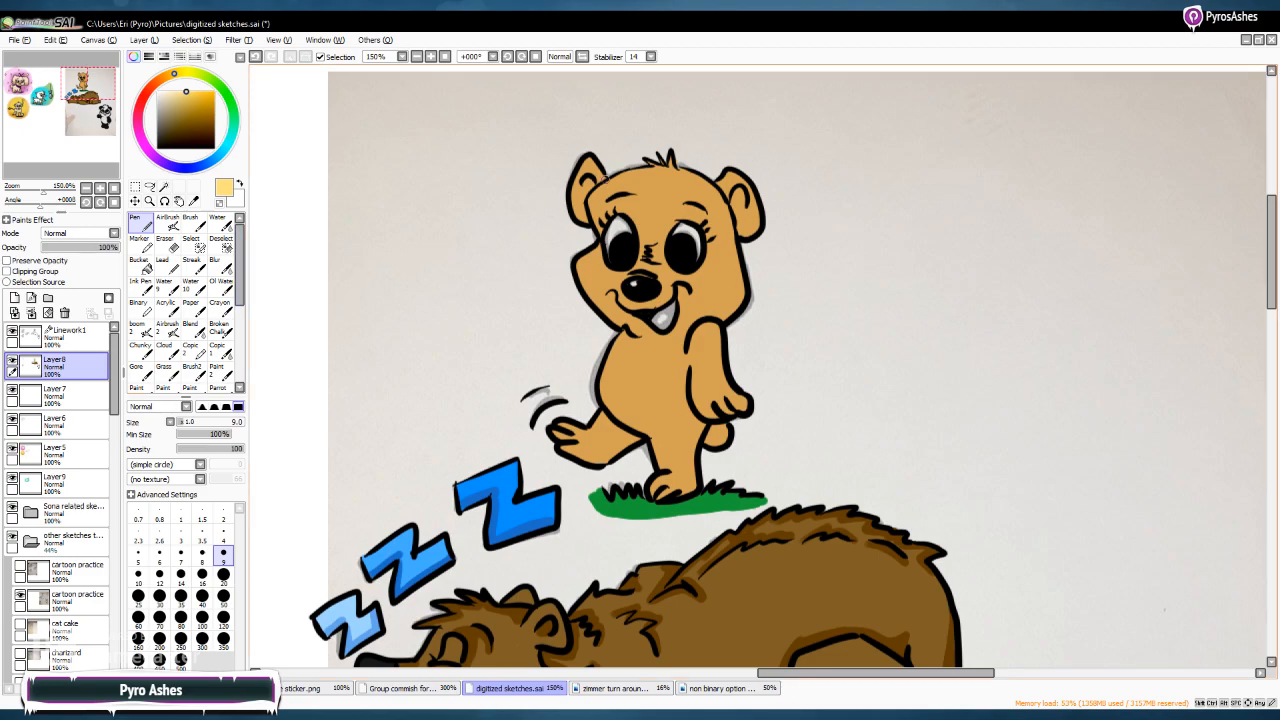
{"action": "mouse_move", "coordinate": [726, 180]}
{"action": "left_mouse_down"}
{"action": "mouse_move", "coordinate": [722, 196]}
{"action": "mouse_move", "coordinate": [736, 178]}
{"action": "mouse_move", "coordinate": [755, 210]}
{"action": "left_mouse_up"}
{"action": "mouse_move", "coordinate": [595, 168]}
{"action": "left_mouse_down"}
{"action": "mouse_move", "coordinate": [580, 172]}
{"action": "mouse_move", "coordinate": [574, 212]}
{"action": "mouse_move", "coordinate": [584, 200]}
{"action": "left_mouse_up"}
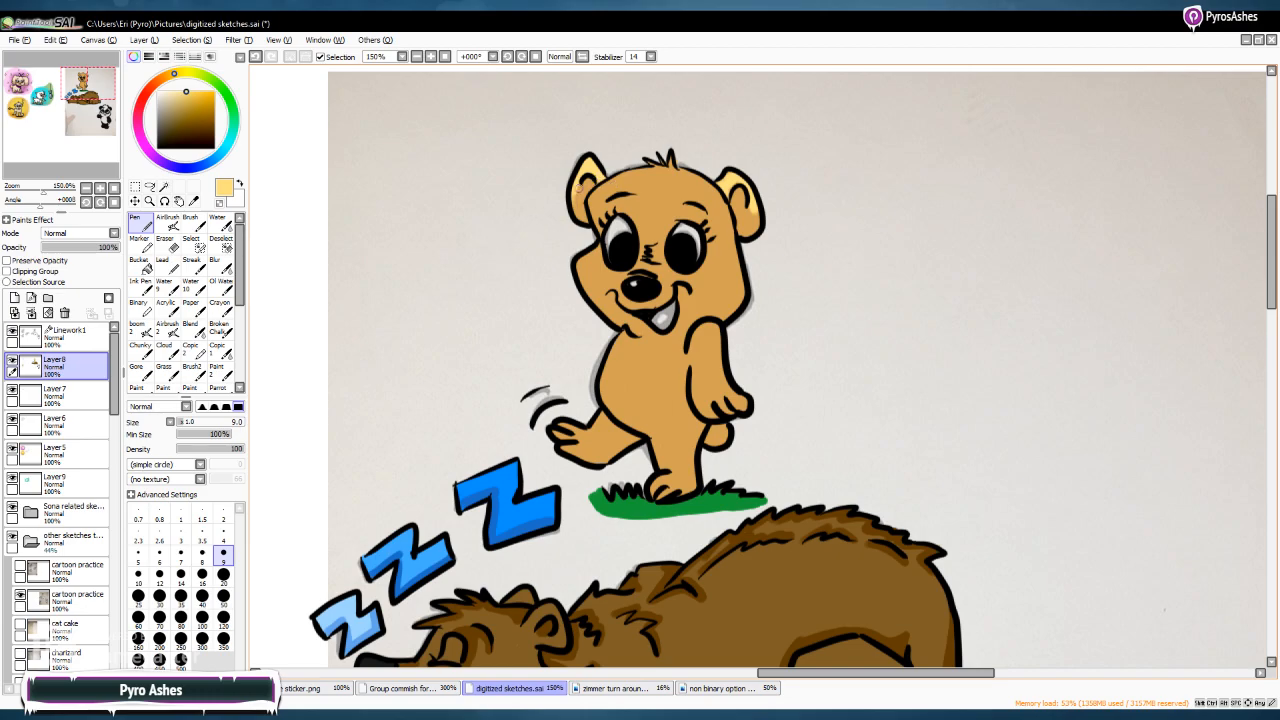
{"action": "left_click_drag", "start_coordinate": [592, 204], "coordinate": [595, 220]}
{"action": "left_click_drag", "start_coordinate": [610, 184], "coordinate": [668, 171]}
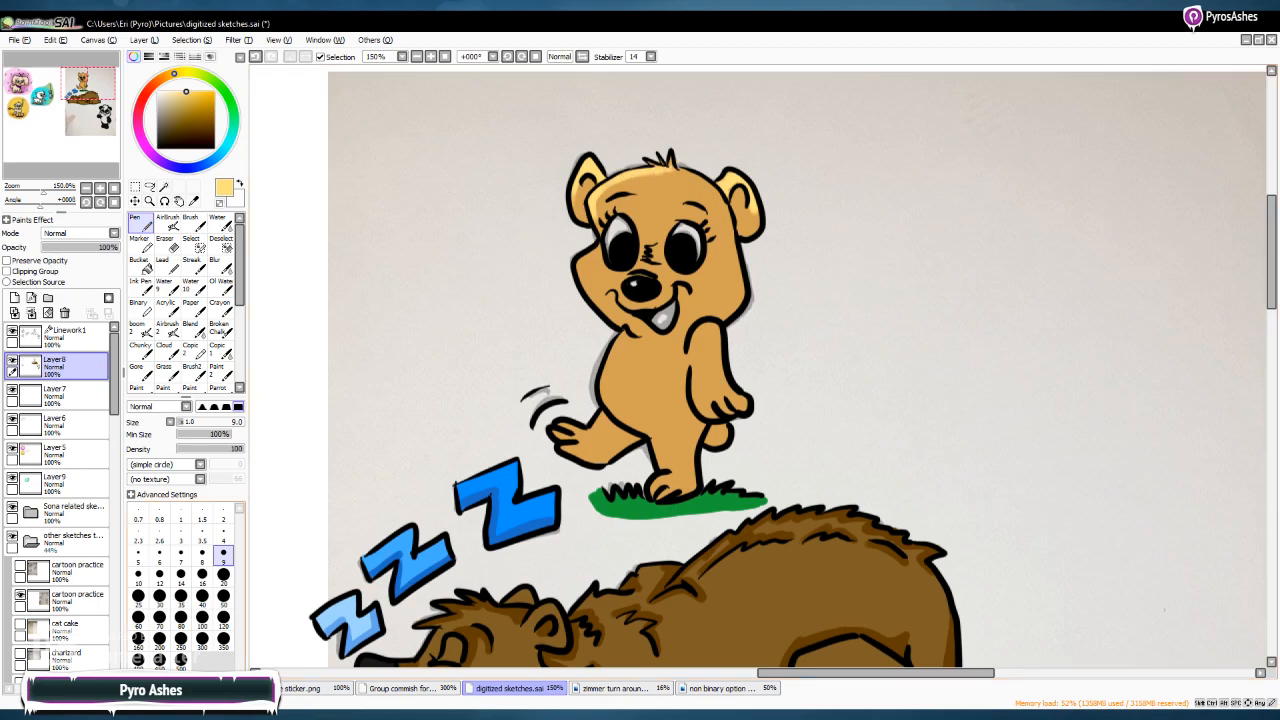
Extend the pale yellow highlights along the cub's head, face, arm, legs and feet with brush size 7
{"action": "left_click", "coordinate": [181, 548]}
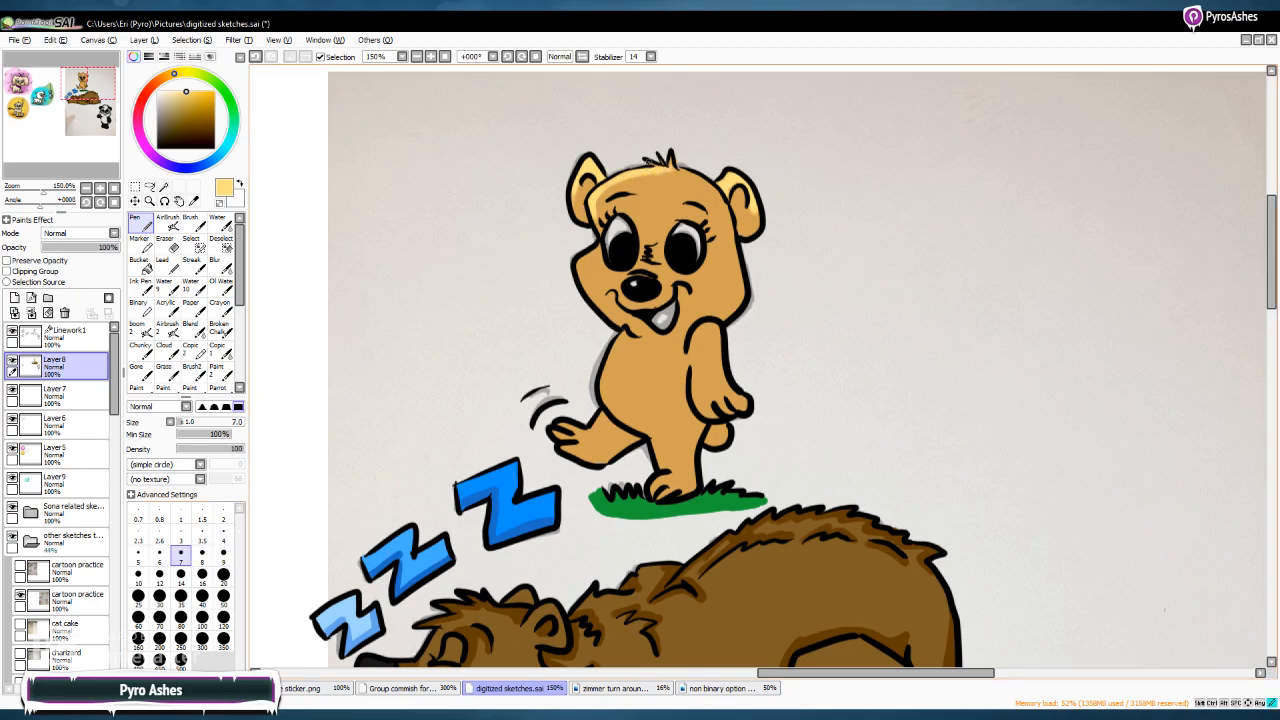
{"action": "left_click_drag", "start_coordinate": [668, 166], "coordinate": [727, 210]}
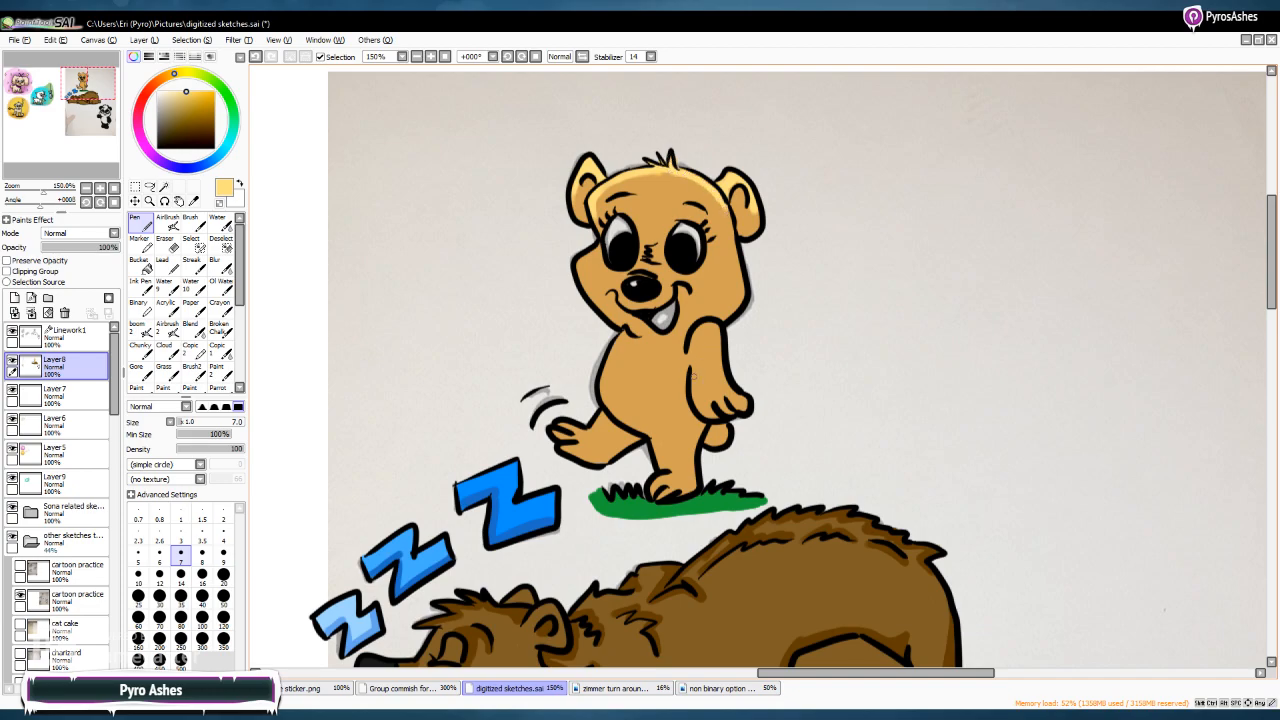
{"action": "left_click_drag", "start_coordinate": [706, 325], "coordinate": [741, 410]}
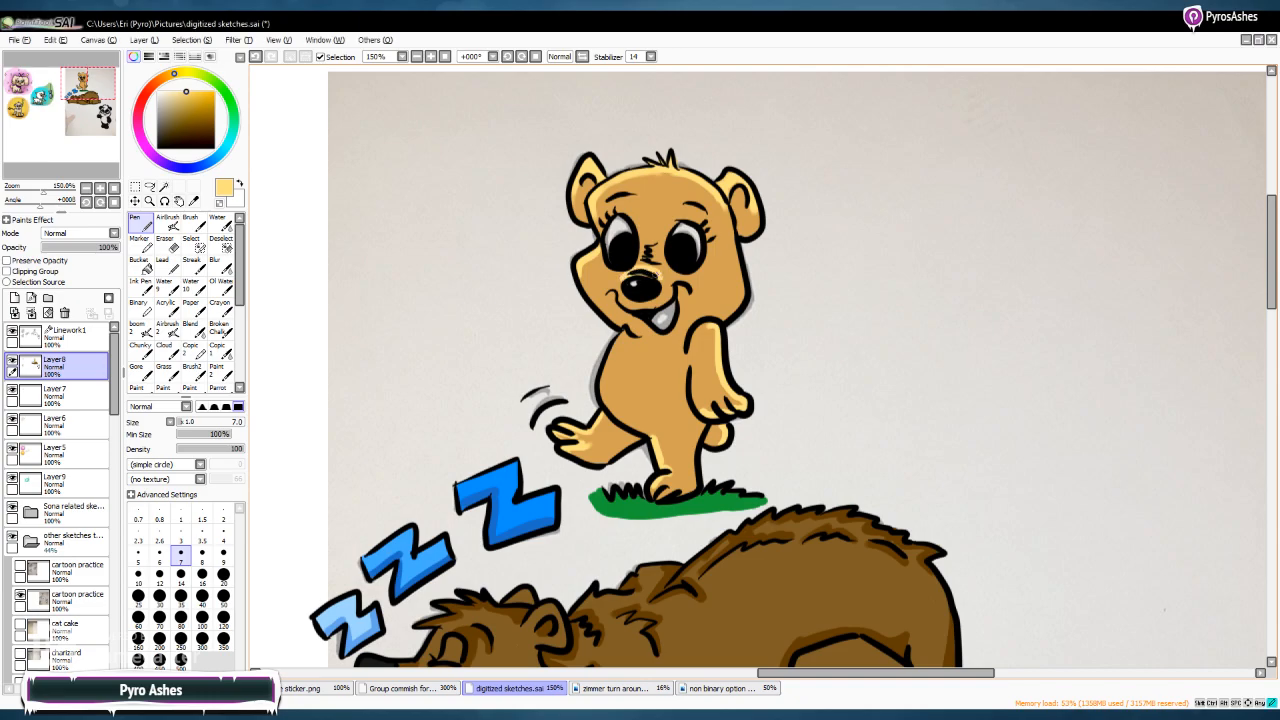
Shade the cub's raised leg, rear edges, cheek and nose bridge with a darker golden brown
{"action": "left_click", "coordinate": [185, 112]}
{"action": "mouse_move", "coordinate": [607, 418]}
{"action": "left_mouse_down"}
{"action": "mouse_move", "coordinate": [637, 439]}
{"action": "mouse_move", "coordinate": [619, 430]}
{"action": "mouse_move", "coordinate": [611, 458]}
{"action": "left_mouse_up"}
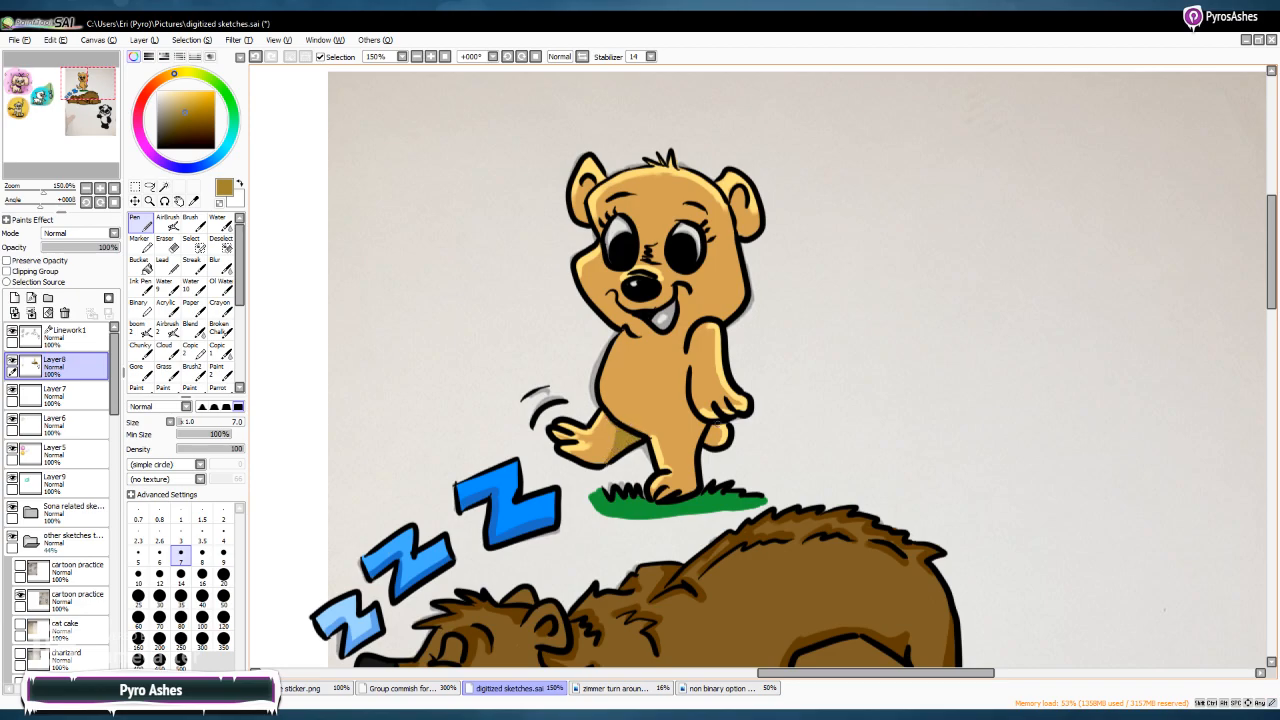
{"action": "mouse_move", "coordinate": [701, 424]}
{"action": "left_mouse_down"}
{"action": "mouse_move", "coordinate": [688, 487]}
{"action": "mouse_move", "coordinate": [700, 421]}
{"action": "left_mouse_up"}
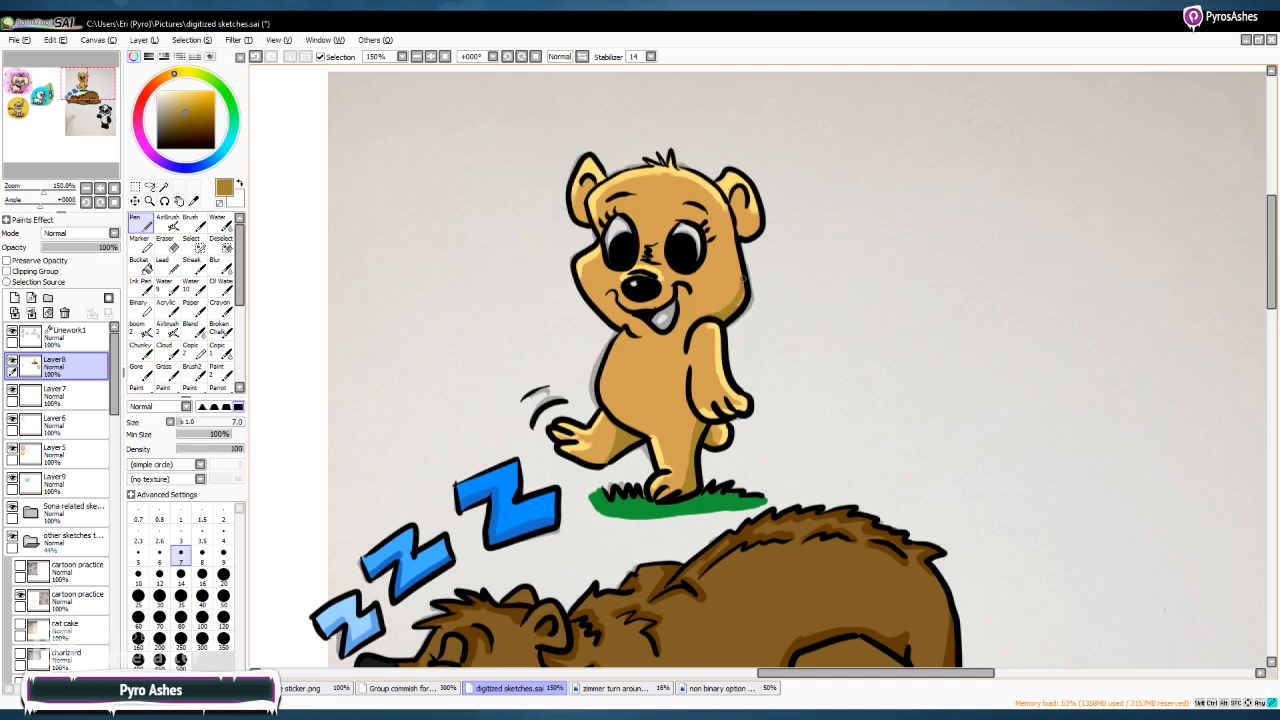
{"action": "left_click_drag", "start_coordinate": [742, 286], "coordinate": [740, 257]}
{"action": "mouse_move", "coordinate": [657, 240]}
{"action": "left_mouse_down"}
{"action": "mouse_move", "coordinate": [642, 246]}
{"action": "mouse_move", "coordinate": [657, 264]}
{"action": "mouse_move", "coordinate": [646, 265]}
{"action": "left_mouse_up"}
{"action": "mouse_move", "coordinate": [653, 267]}
{"action": "left_mouse_down"}
{"action": "mouse_move", "coordinate": [666, 277]}
{"action": "mouse_move", "coordinate": [638, 306]}
{"action": "mouse_move", "coordinate": [660, 306]}
{"action": "left_mouse_up"}
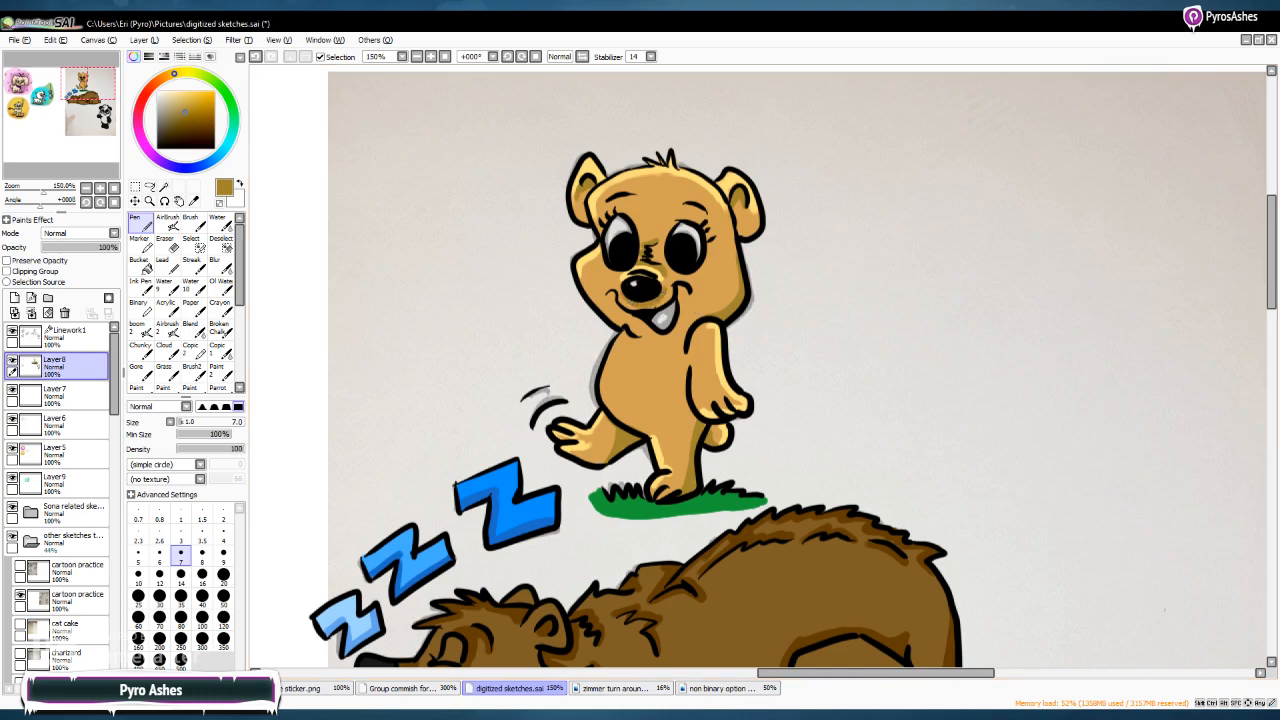
Paint the standing cub's tongue light pink
{"action": "left_click", "coordinate": [138, 114]}
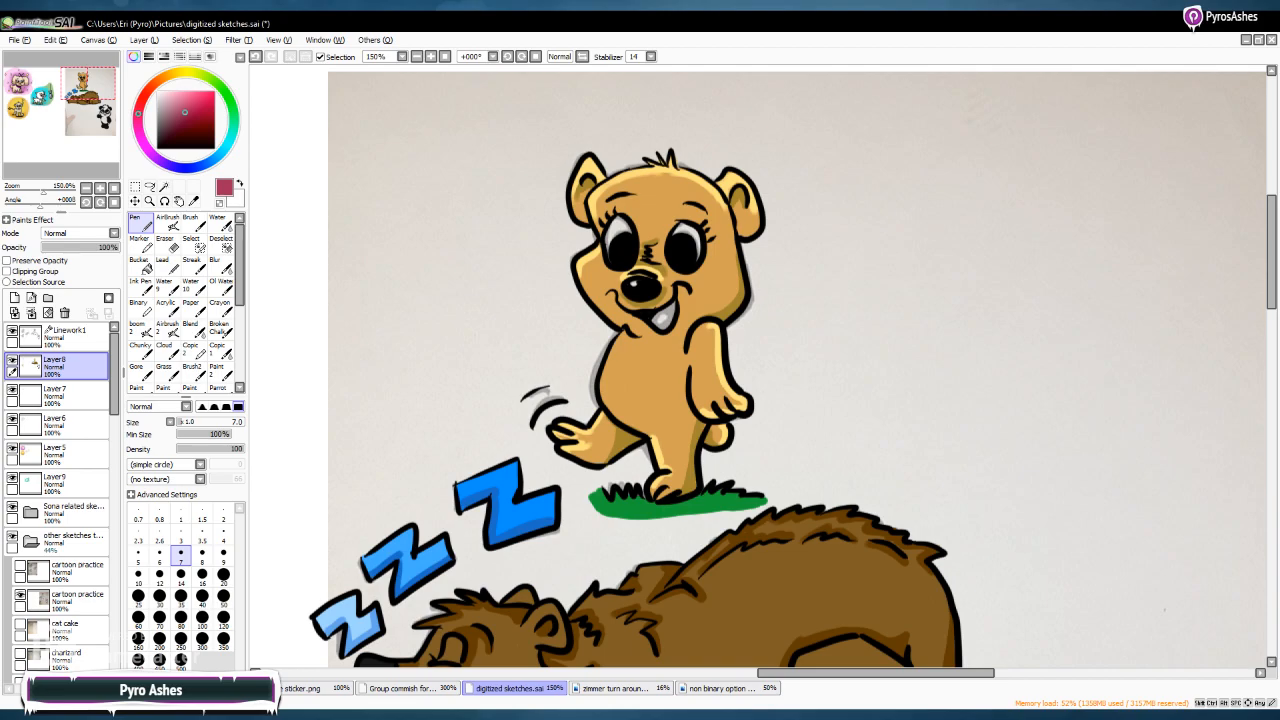
{"action": "left_click", "coordinate": [193, 93]}
{"action": "left_click", "coordinate": [185, 92]}
{"action": "left_click_drag", "start_coordinate": [663, 317], "coordinate": [659, 318]}
{"action": "left_click", "coordinate": [172, 92]}
{"action": "left_click_drag", "start_coordinate": [664, 320], "coordinate": [664, 324]}
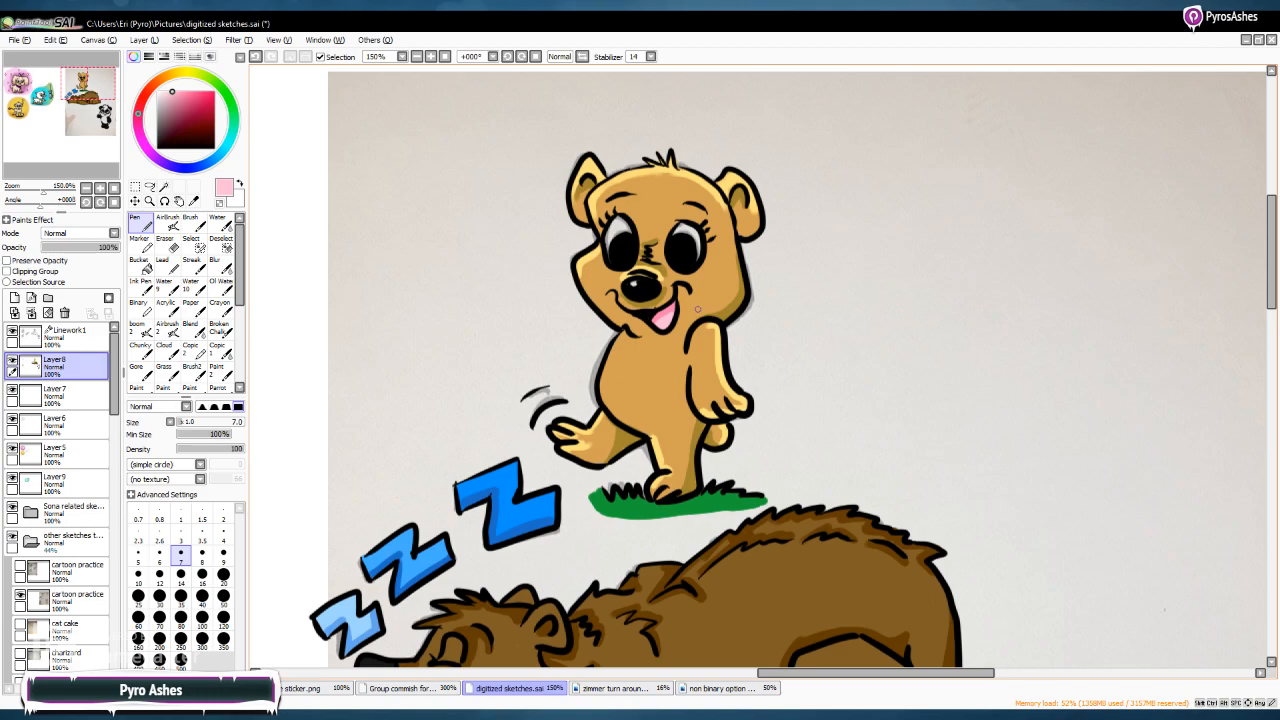
{"action": "left_click", "coordinate": [68, 331]}
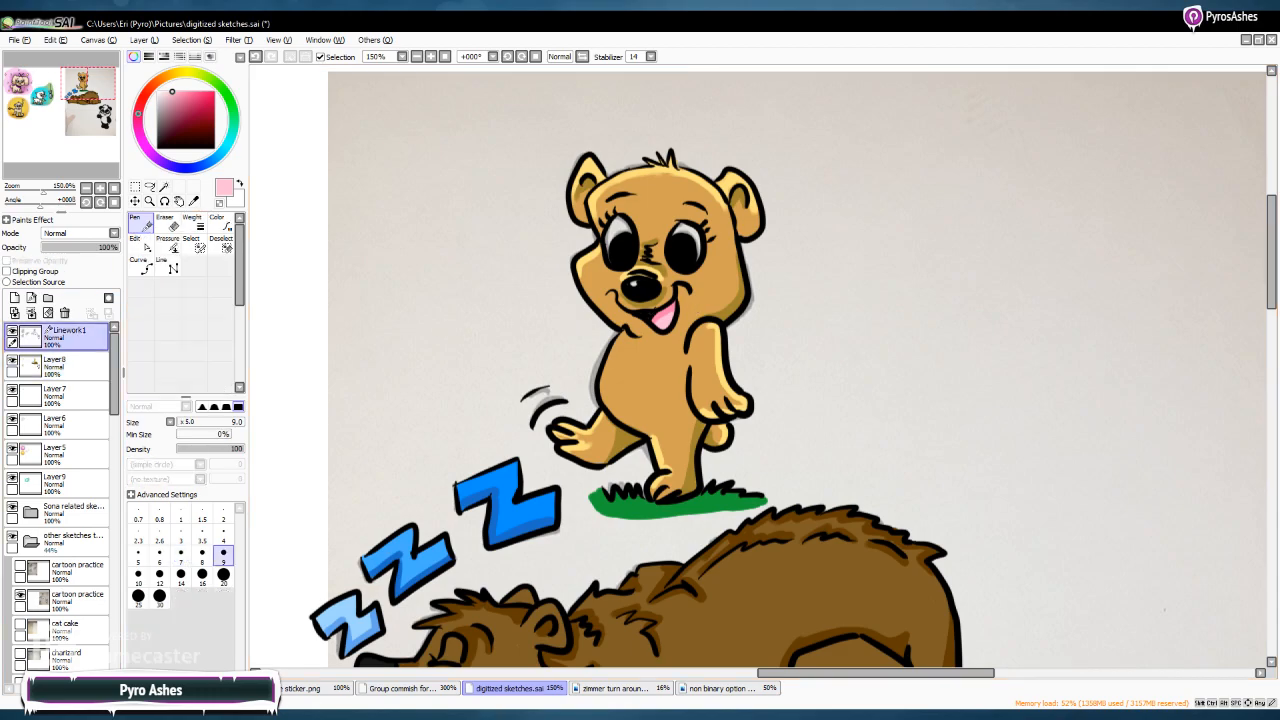
{"action": "left_click", "coordinate": [184, 92]}
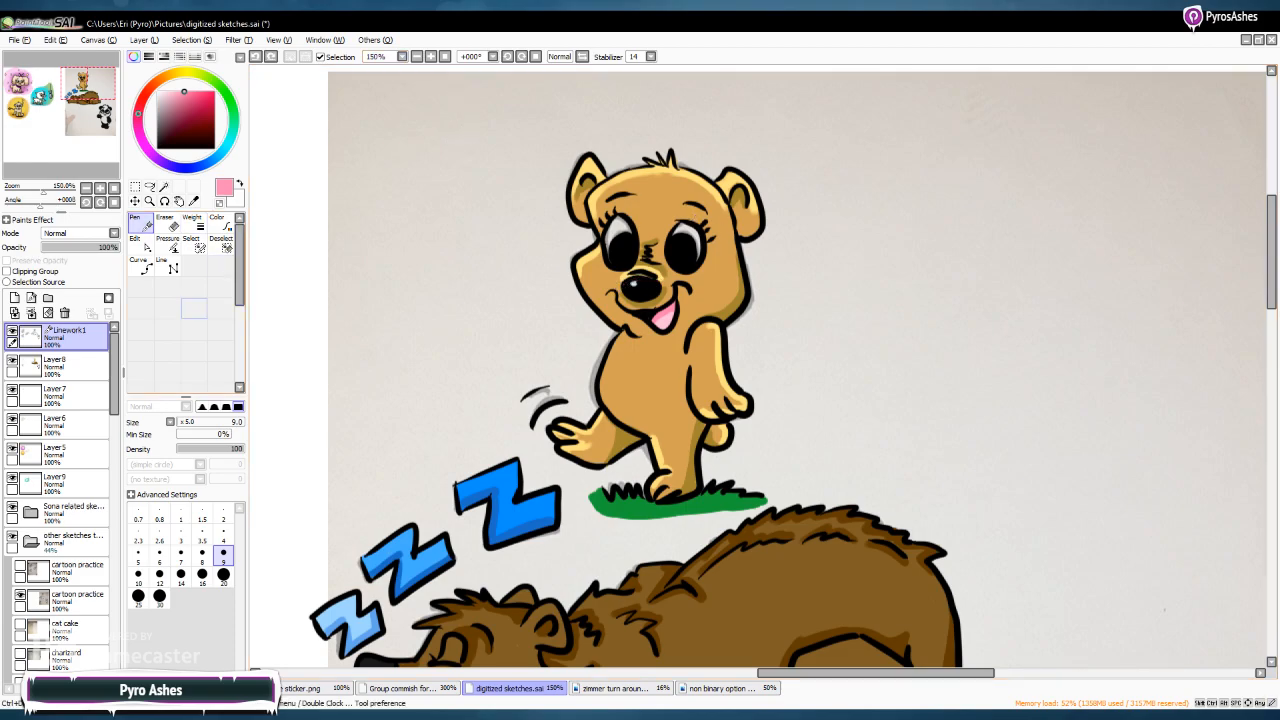
{"action": "left_click", "coordinate": [60, 366]}
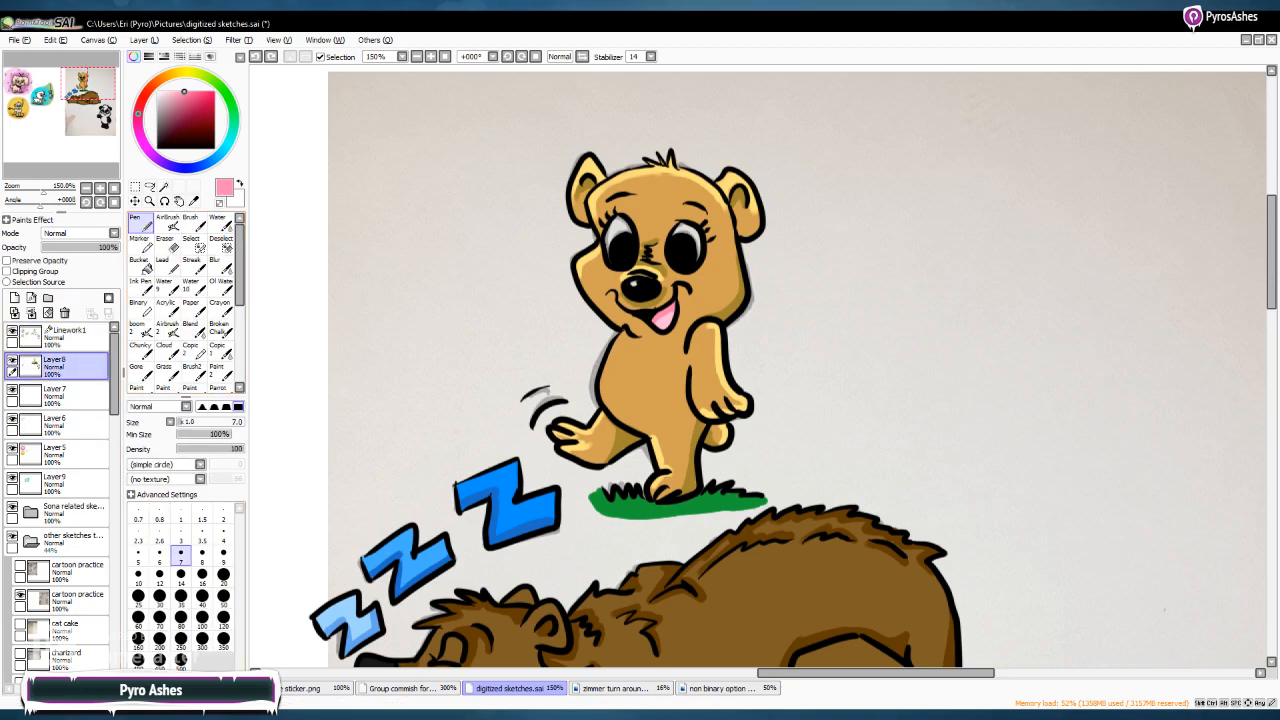
Paint the whites of the standing cub's eyes and its nose highlight white on Layer7 with brush size 20
{"action": "key", "text": "x"}
{"action": "mouse_move", "coordinate": [612, 222]}
{"action": "left_mouse_down"}
{"action": "mouse_move", "coordinate": [612, 246]}
{"action": "mouse_move", "coordinate": [628, 222]}
{"action": "mouse_move", "coordinate": [636, 232]}
{"action": "left_mouse_up"}
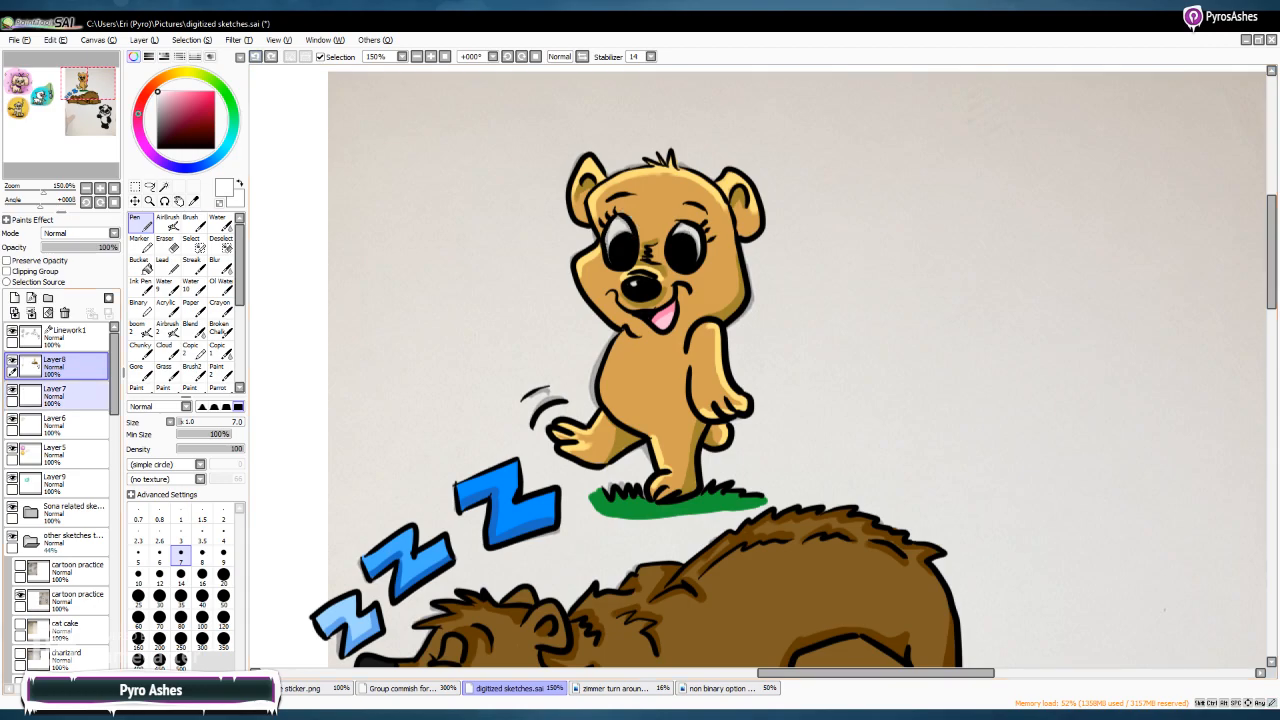
{"action": "left_click", "coordinate": [60, 395]}
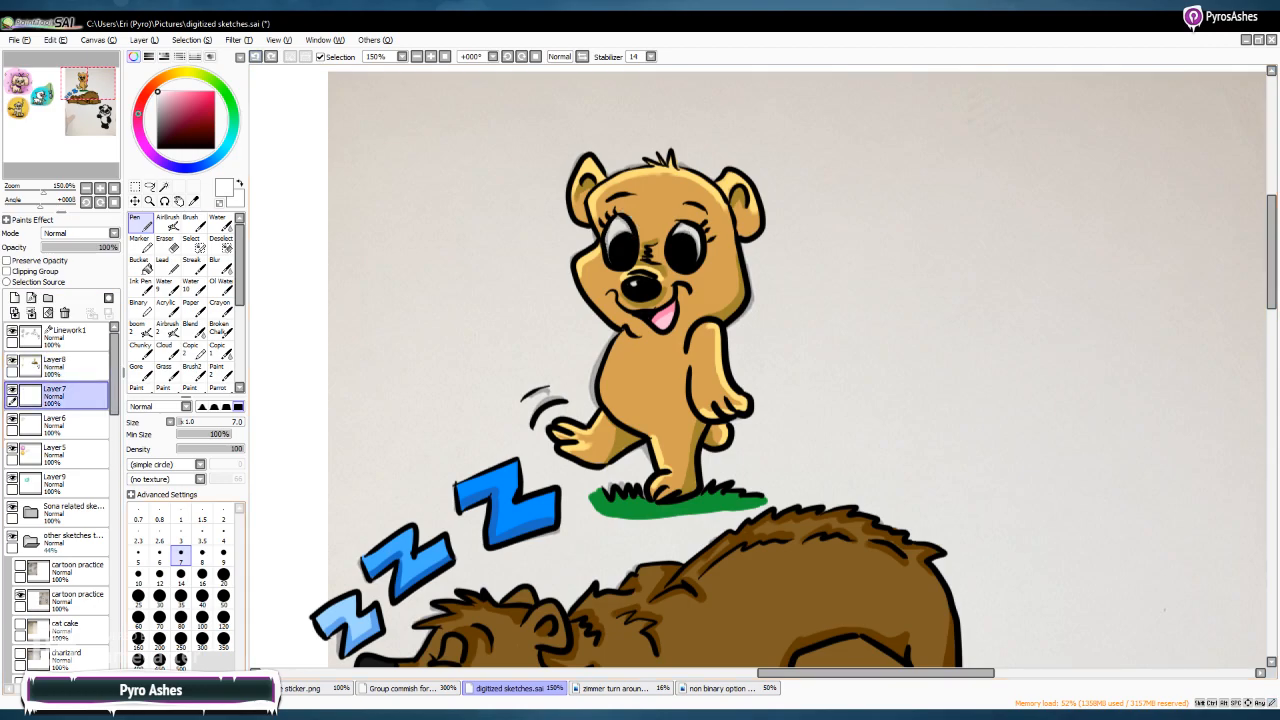
{"action": "left_click", "coordinate": [223, 575]}
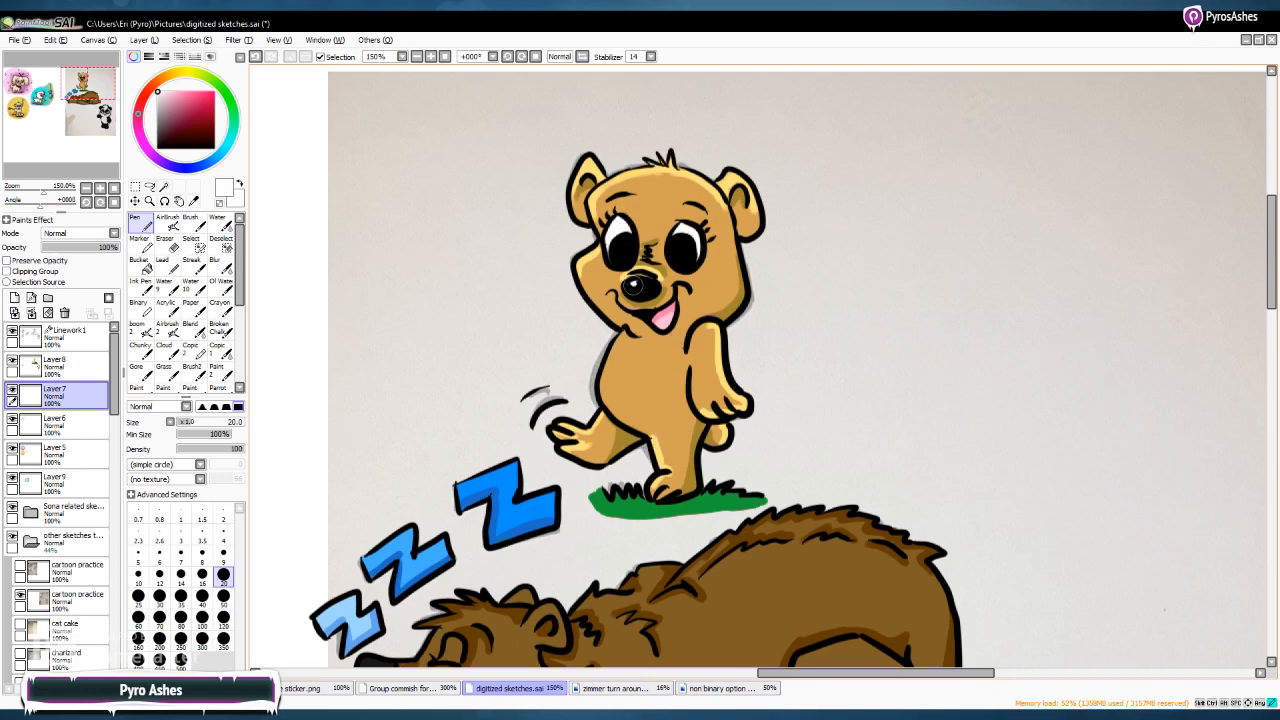
Fill the panda's belly and tail with white on Layer7
{"action": "scroll", "coordinate": [434, 478], "scroll_direction": "down", "scroll_amount": 2}
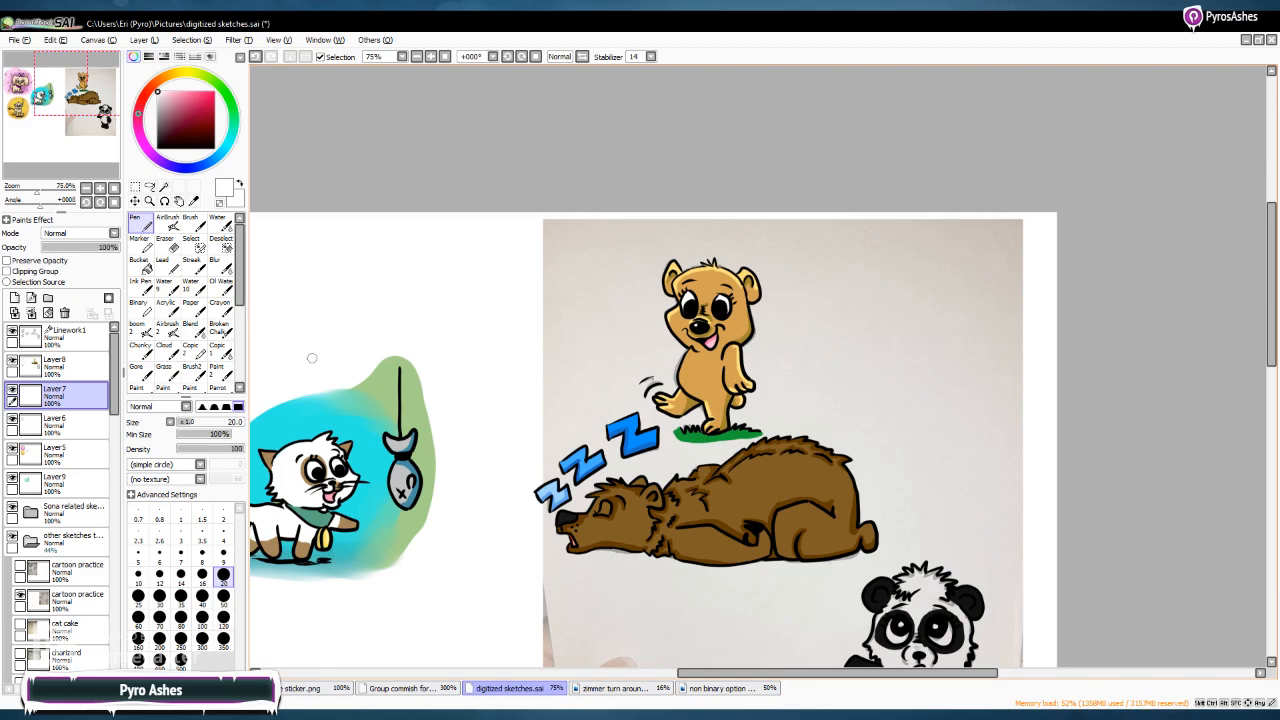
{"action": "scroll", "coordinate": [654, 445], "scroll_direction": "down", "scroll_amount": 1}
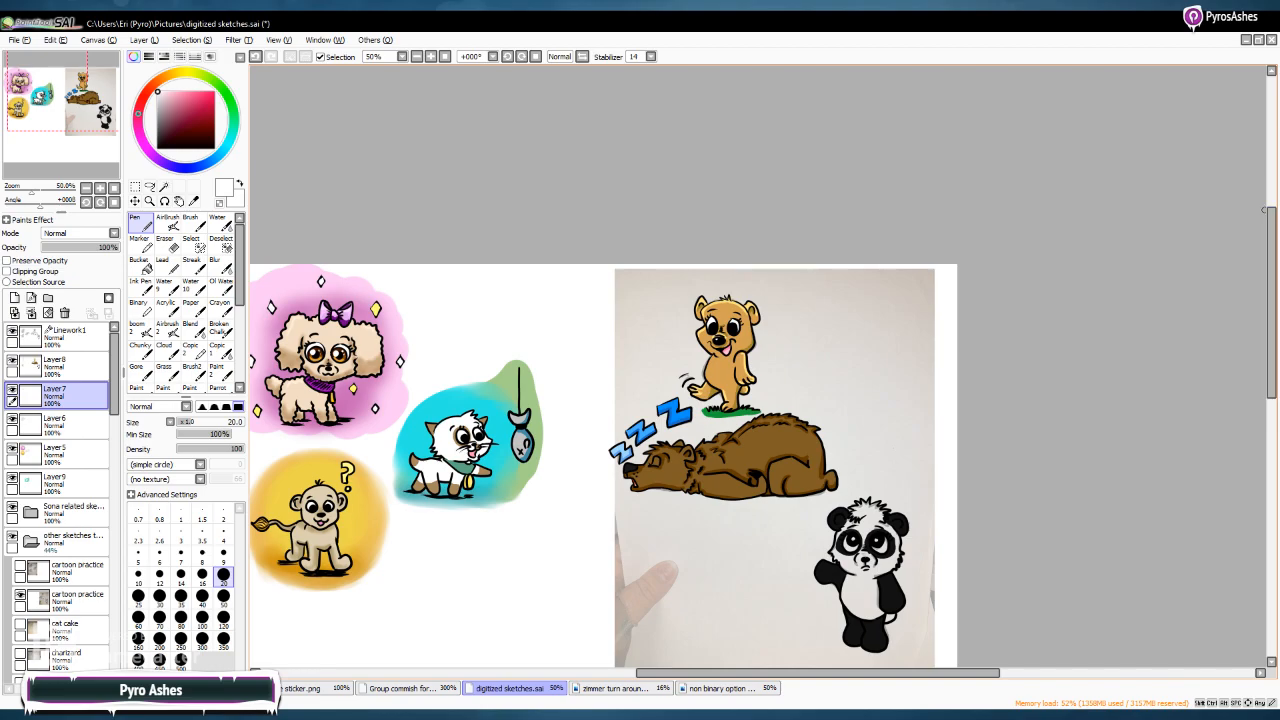
{"action": "scroll", "coordinate": [1260, 213], "scroll_direction": "down", "scroll_amount": 3}
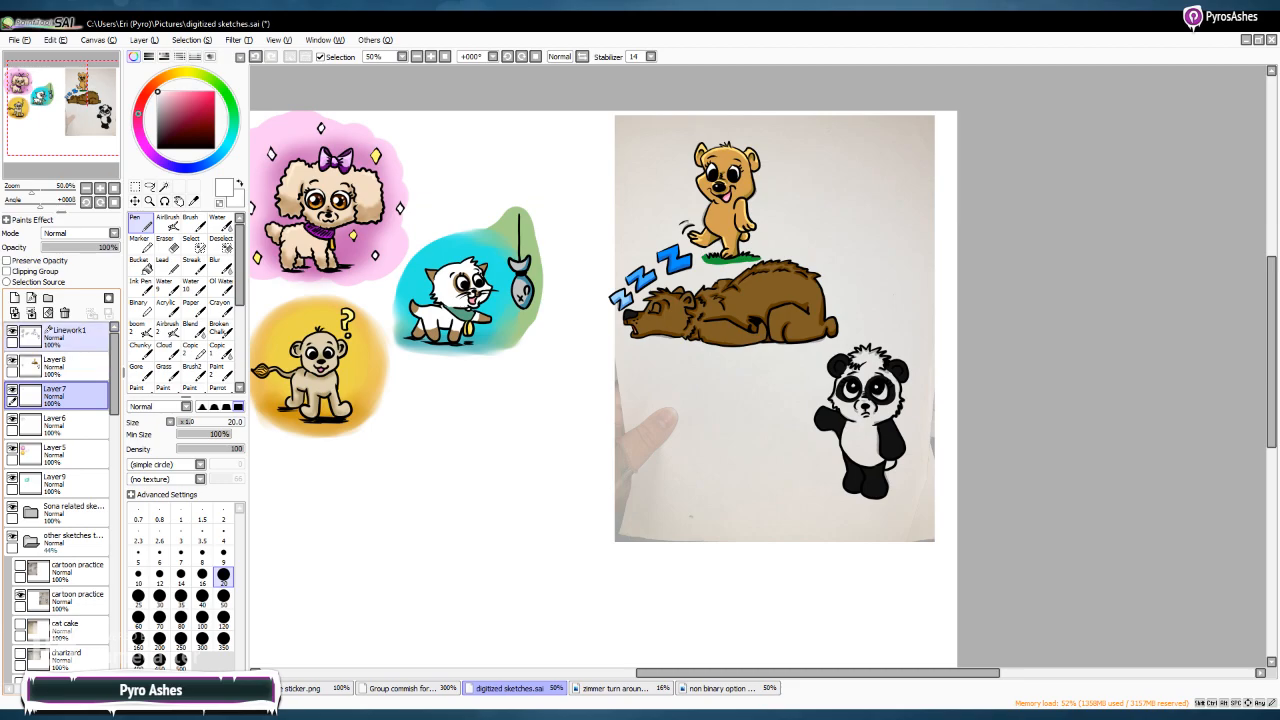
{"action": "left_click", "coordinate": [49, 331]}
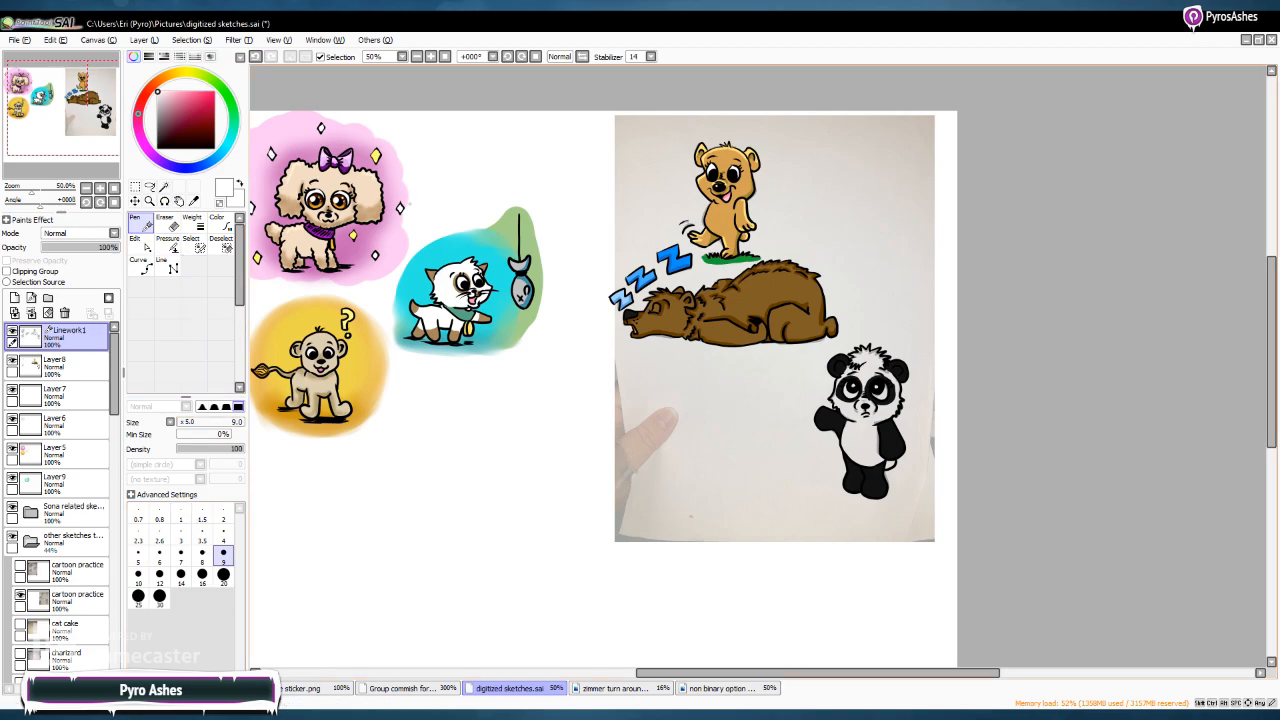
{"action": "scroll", "coordinate": [760, 415], "scroll_direction": "up", "scroll_amount": 4}
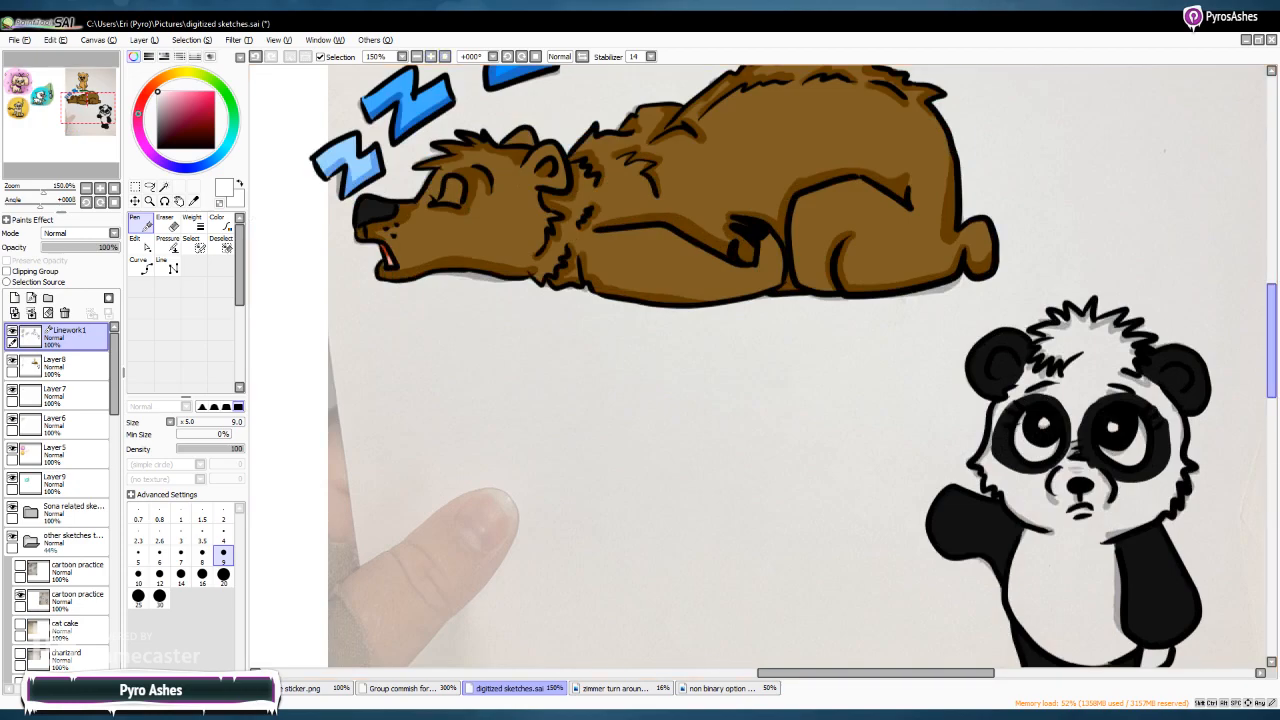
{"action": "left_click_drag", "start_coordinate": [800, 380], "coordinate": [513, 353]}
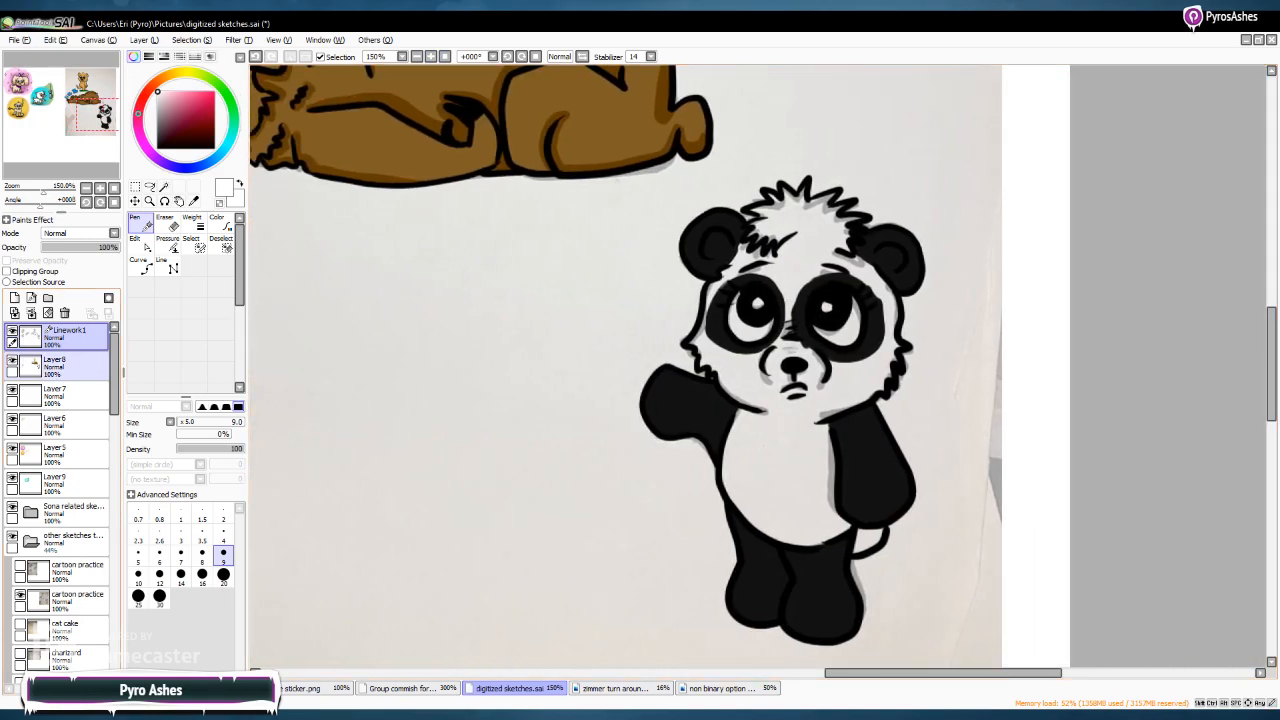
{"action": "left_click", "coordinate": [55, 395]}
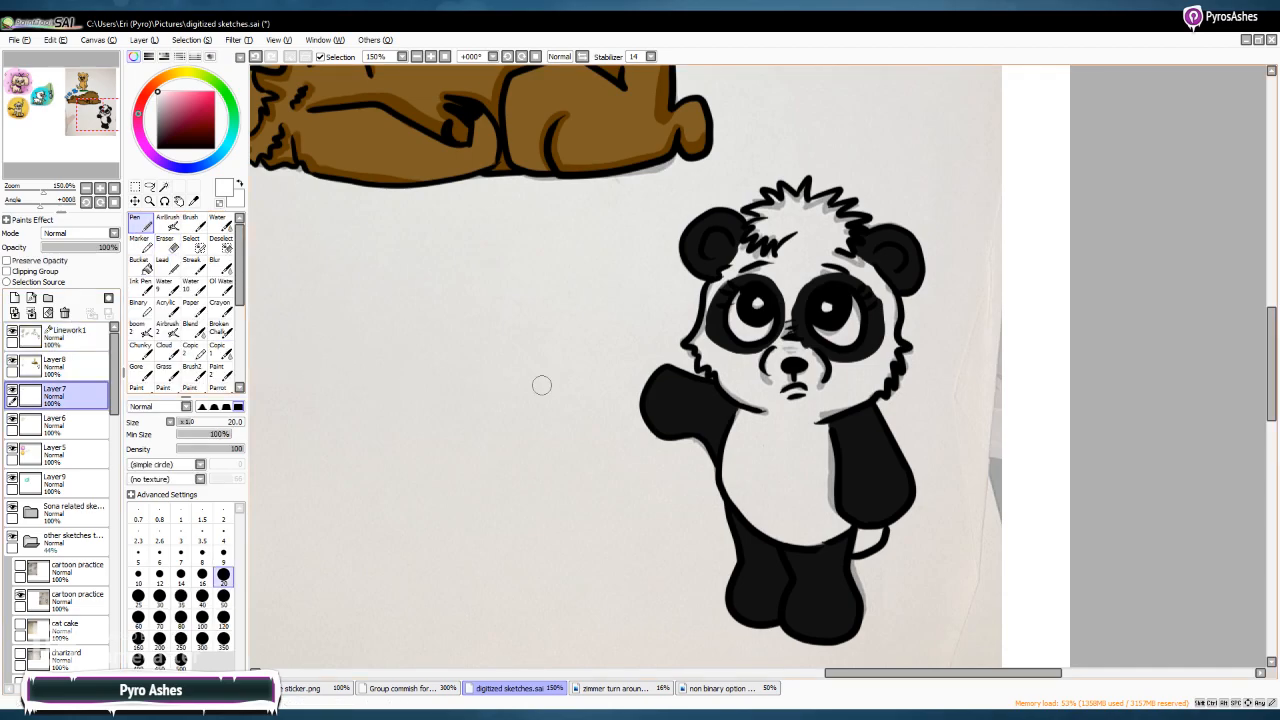
{"action": "mouse_move", "coordinate": [862, 532]}
{"action": "left_mouse_down"}
{"action": "mouse_move", "coordinate": [820, 425]}
{"action": "mouse_move", "coordinate": [742, 415]}
{"action": "mouse_move", "coordinate": [735, 495]}
{"action": "mouse_move", "coordinate": [764, 512]}
{"action": "mouse_move", "coordinate": [766, 421]}
{"action": "left_mouse_up"}
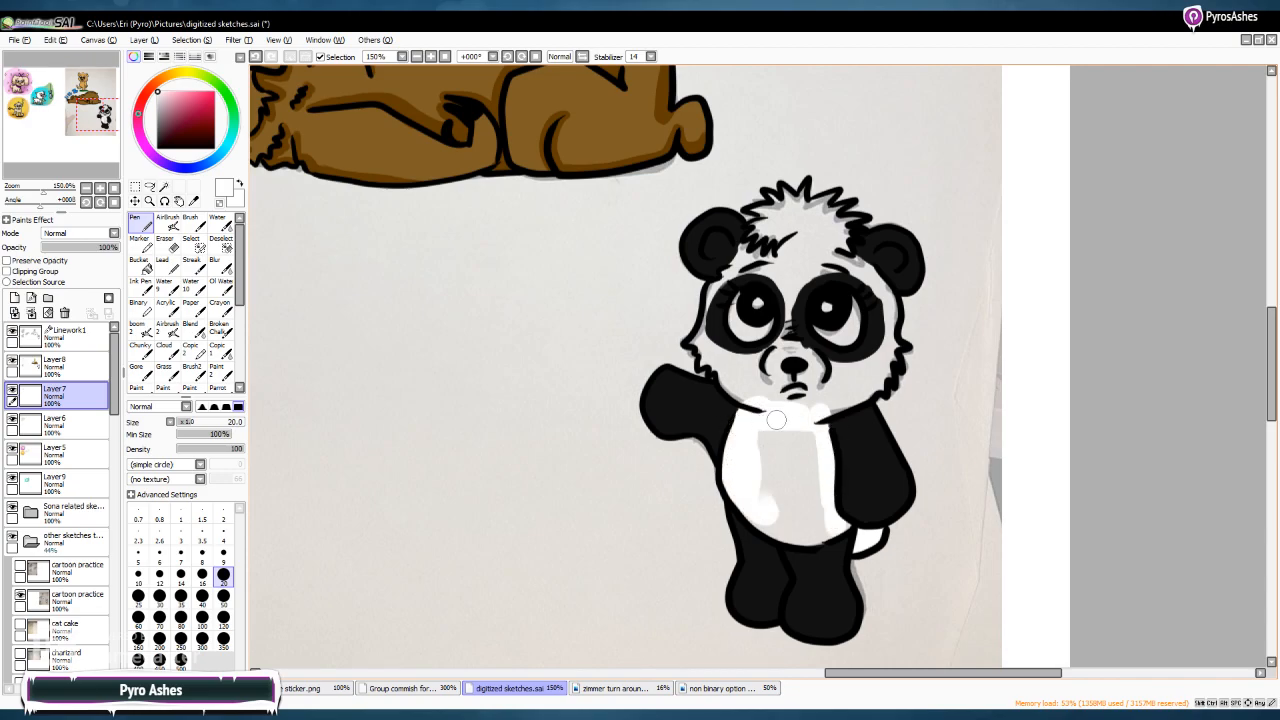
{"action": "mouse_move", "coordinate": [770, 416]}
{"action": "left_mouse_down"}
{"action": "mouse_move", "coordinate": [759, 496]}
{"action": "mouse_move", "coordinate": [776, 483]}
{"action": "mouse_move", "coordinate": [782, 503]}
{"action": "mouse_move", "coordinate": [787, 449]}
{"action": "mouse_move", "coordinate": [812, 436]}
{"action": "mouse_move", "coordinate": [807, 508]}
{"action": "mouse_move", "coordinate": [744, 500]}
{"action": "mouse_move", "coordinate": [779, 539]}
{"action": "mouse_move", "coordinate": [822, 520]}
{"action": "mouse_move", "coordinate": [807, 541]}
{"action": "mouse_move", "coordinate": [826, 535]}
{"action": "mouse_move", "coordinate": [785, 524]}
{"action": "mouse_move", "coordinate": [834, 507]}
{"action": "left_mouse_up"}
Fill the panda's chin, cheeks, forehead and hair tuft with white
{"action": "mouse_move", "coordinate": [765, 395]}
{"action": "left_mouse_down"}
{"action": "mouse_move", "coordinate": [741, 356]}
{"action": "mouse_move", "coordinate": [730, 385]}
{"action": "mouse_move", "coordinate": [698, 340]}
{"action": "left_mouse_up"}
{"action": "mouse_move", "coordinate": [714, 292]}
{"action": "left_mouse_down"}
{"action": "mouse_move", "coordinate": [716, 333]}
{"action": "mouse_move", "coordinate": [727, 269]}
{"action": "mouse_move", "coordinate": [716, 305]}
{"action": "mouse_move", "coordinate": [743, 270]}
{"action": "mouse_move", "coordinate": [750, 330]}
{"action": "mouse_move", "coordinate": [763, 305]}
{"action": "mouse_move", "coordinate": [794, 314]}
{"action": "mouse_move", "coordinate": [771, 361]}
{"action": "mouse_move", "coordinate": [807, 341]}
{"action": "mouse_move", "coordinate": [828, 372]}
{"action": "mouse_move", "coordinate": [854, 368]}
{"action": "mouse_move", "coordinate": [859, 389]}
{"action": "mouse_move", "coordinate": [881, 373]}
{"action": "mouse_move", "coordinate": [890, 347]}
{"action": "mouse_move", "coordinate": [858, 374]}
{"action": "mouse_move", "coordinate": [865, 356]}
{"action": "mouse_move", "coordinate": [810, 360]}
{"action": "mouse_move", "coordinate": [837, 337]}
{"action": "mouse_move", "coordinate": [803, 327]}
{"action": "mouse_move", "coordinate": [845, 287]}
{"action": "mouse_move", "coordinate": [887, 316]}
{"action": "mouse_move", "coordinate": [869, 270]}
{"action": "mouse_move", "coordinate": [843, 261]}
{"action": "mouse_move", "coordinate": [730, 298]}
{"action": "mouse_move", "coordinate": [782, 250]}
{"action": "mouse_move", "coordinate": [738, 251]}
{"action": "mouse_move", "coordinate": [764, 268]}
{"action": "mouse_move", "coordinate": [815, 268]}
{"action": "mouse_move", "coordinate": [787, 276]}
{"action": "mouse_move", "coordinate": [803, 282]}
{"action": "mouse_move", "coordinate": [794, 255]}
{"action": "mouse_move", "coordinate": [843, 258]}
{"action": "mouse_move", "coordinate": [818, 254]}
{"action": "mouse_move", "coordinate": [826, 236]}
{"action": "mouse_move", "coordinate": [764, 212]}
{"action": "mouse_move", "coordinate": [795, 200]}
{"action": "mouse_move", "coordinate": [822, 224]}
{"action": "left_mouse_up"}
{"action": "key", "text": "e"}
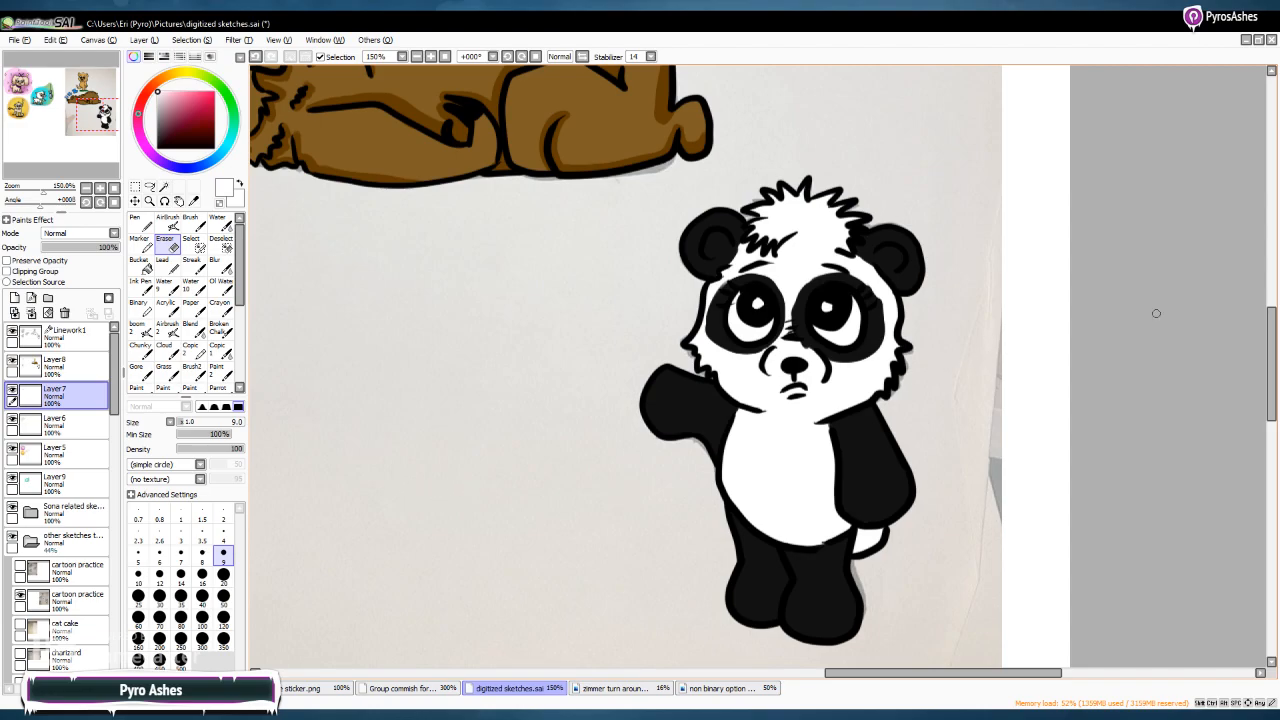
{"action": "scroll", "coordinate": [1271, 365], "scroll_direction": "down", "scroll_amount": 2}
{"action": "scroll", "coordinate": [764, 338], "scroll_direction": "up", "scroll_amount": 1}
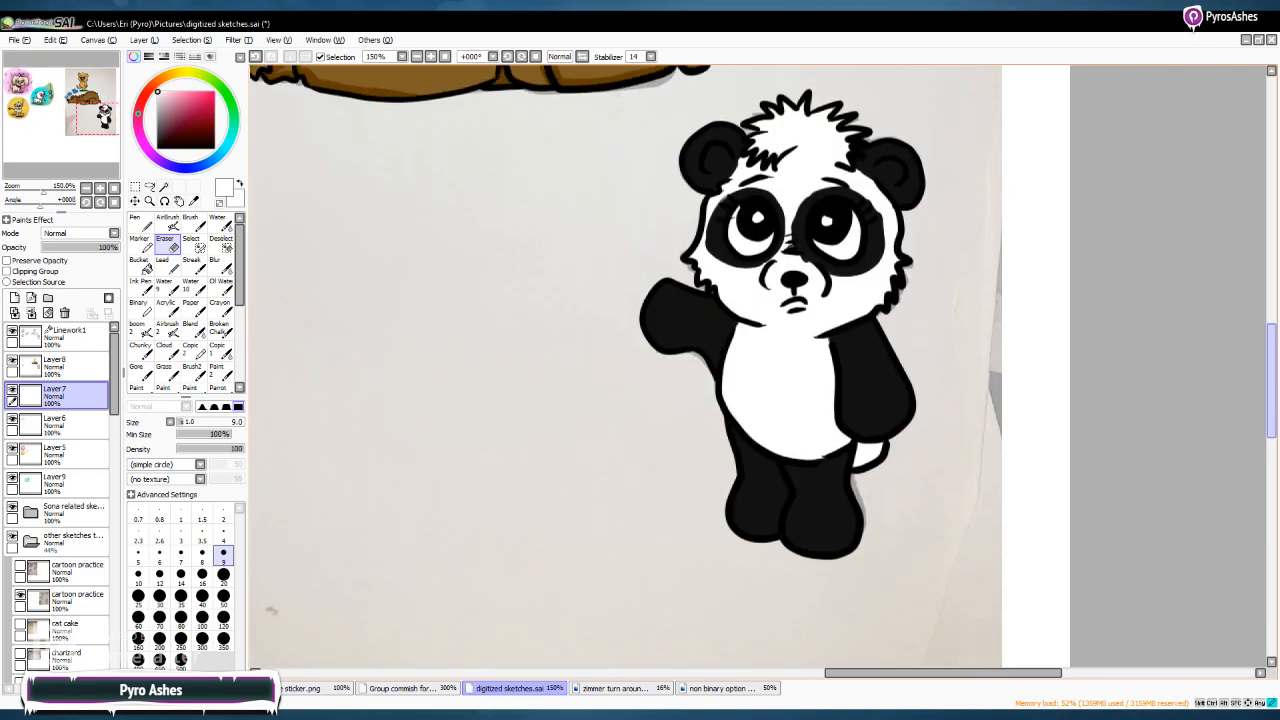
{"action": "scroll", "coordinate": [775, 330], "scroll_direction": "down", "scroll_amount": 2}
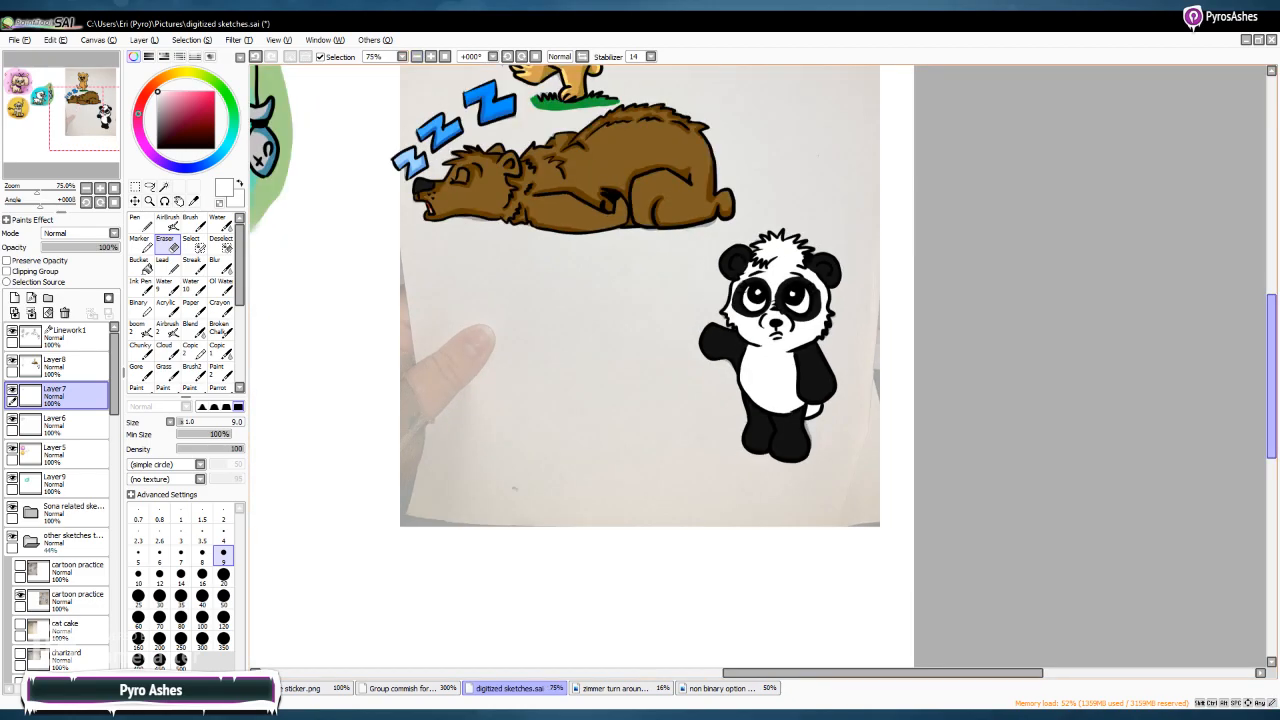
{"action": "left_click_drag", "start_coordinate": [1268, 370], "coordinate": [1268, 360]}
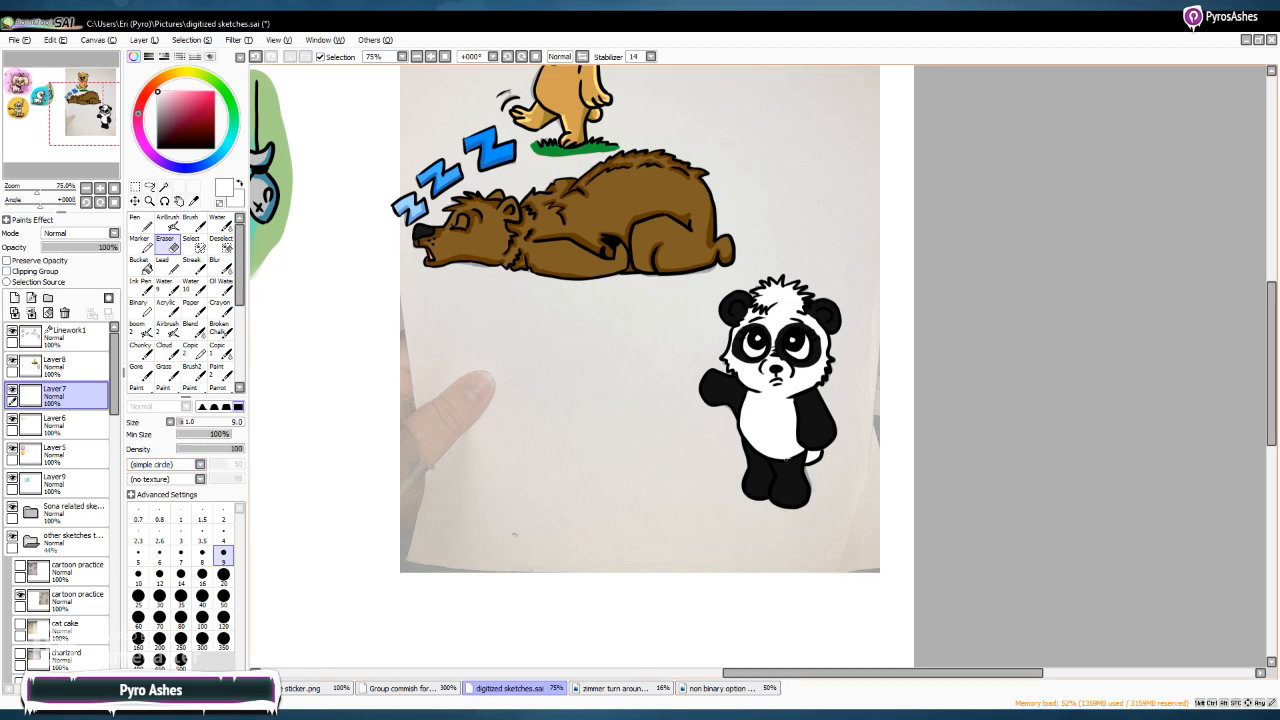
Hide the visible cartoon practice reference layer and make Layer5 the active layer
{"action": "scroll", "coordinate": [1260, 366], "scroll_direction": "up", "scroll_amount": 3}
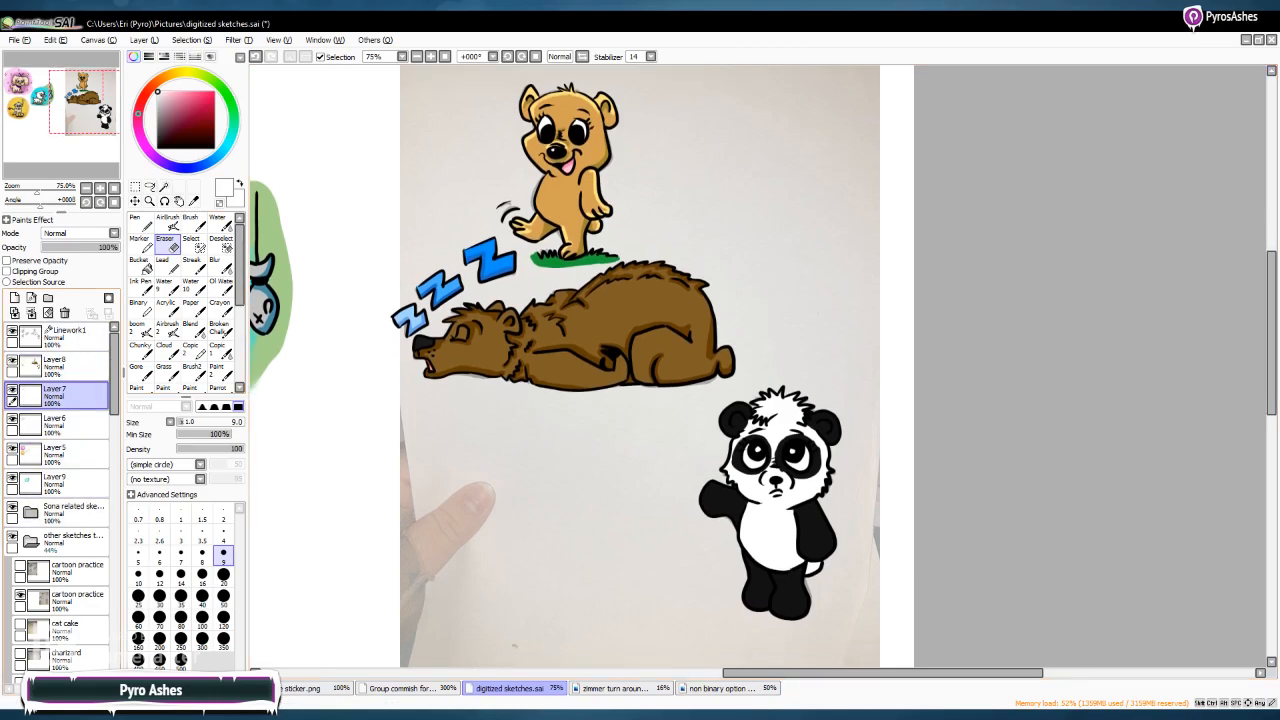
{"action": "left_click", "coordinate": [20, 597]}
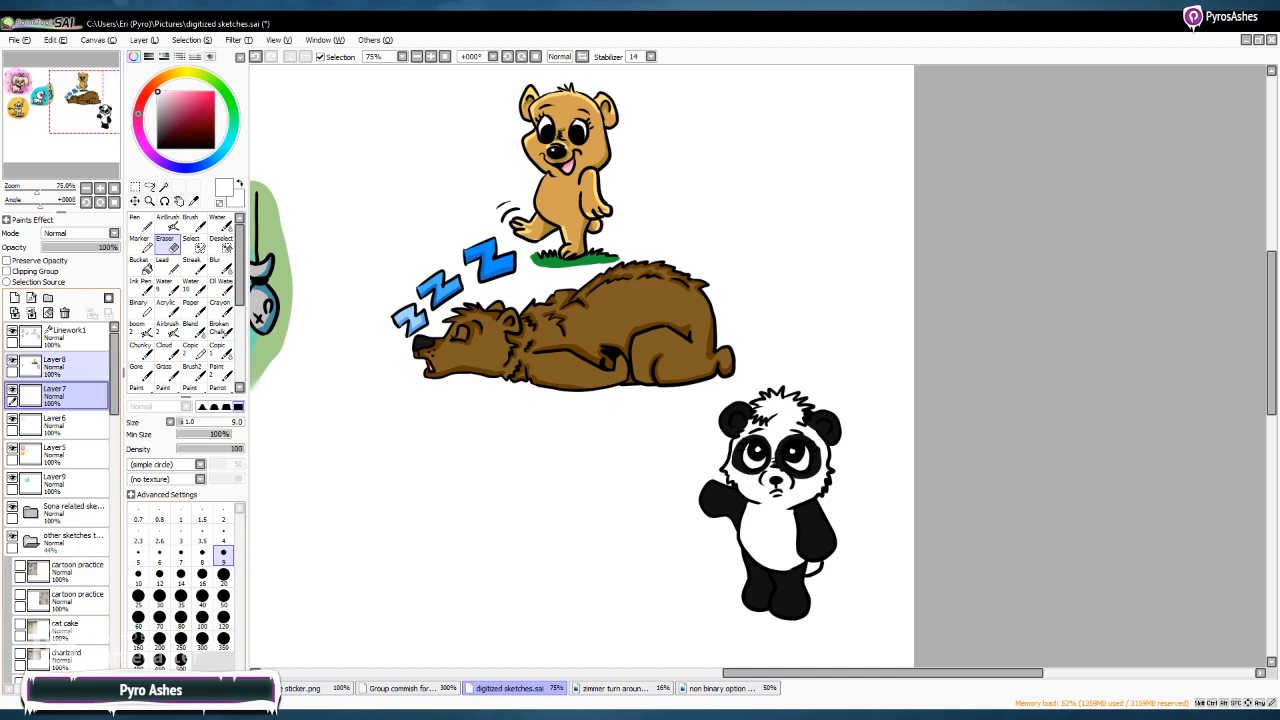
{"action": "left_click", "coordinate": [70, 366]}
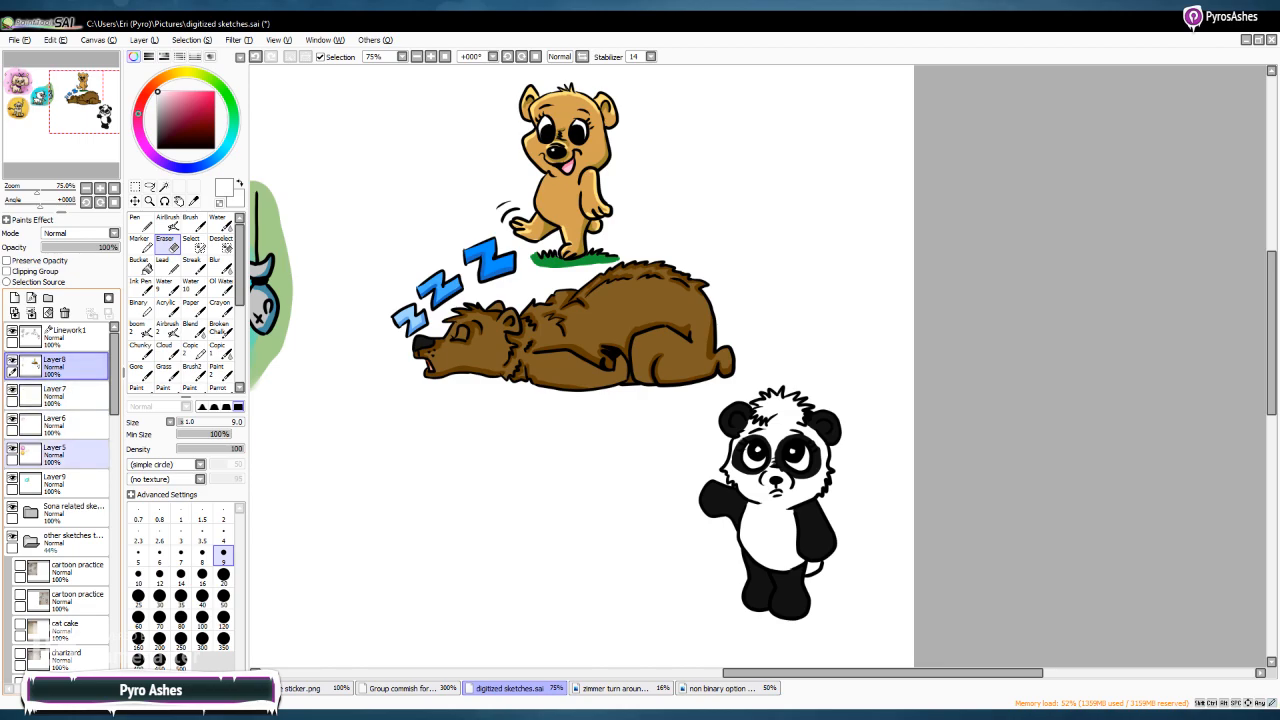
{"action": "left_click", "coordinate": [70, 454]}
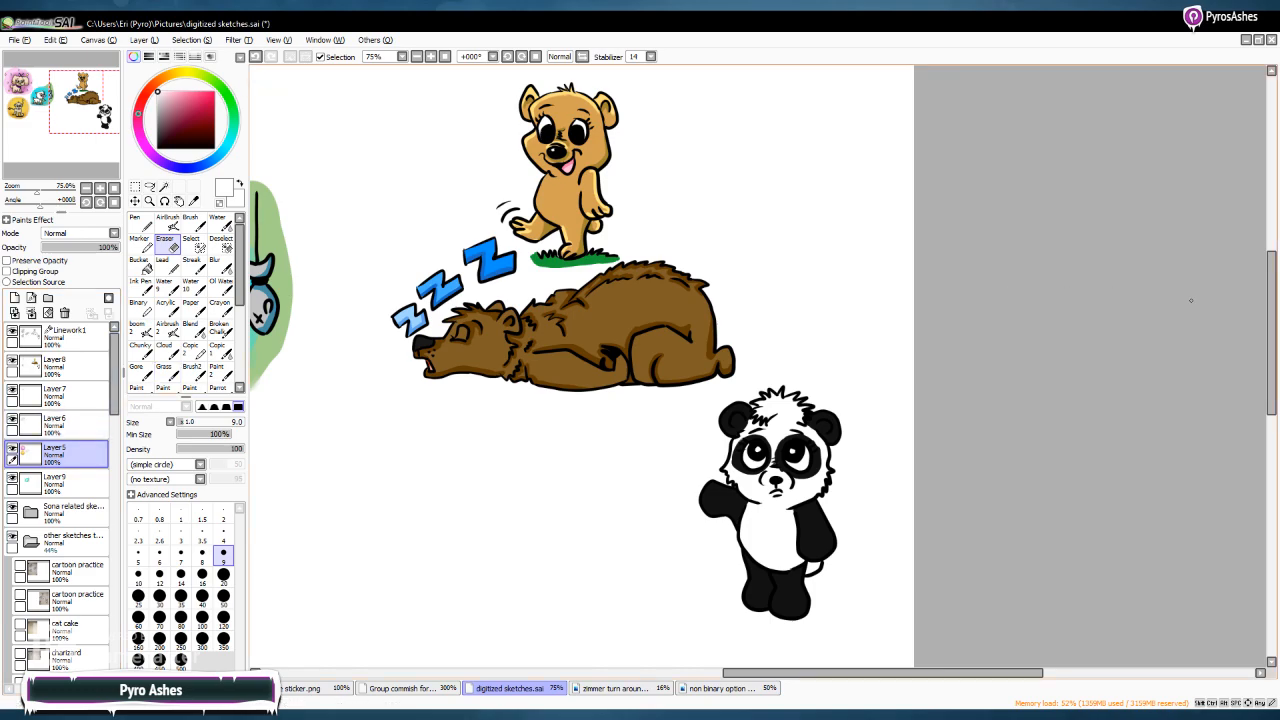
{"action": "scroll", "coordinate": [1190, 300], "scroll_direction": "up", "scroll_amount": 3}
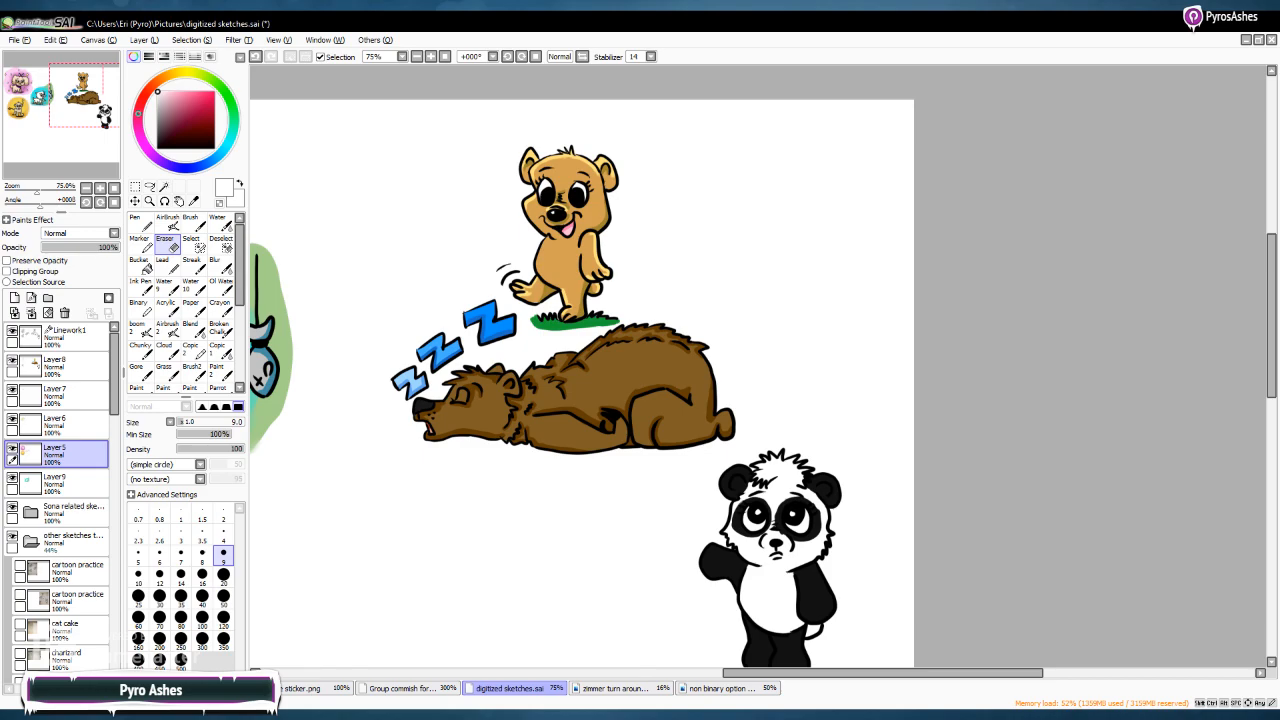
Paint a light blue backdrop behind the standing cub on Layer5 with the Pen at size 50
{"action": "left_click", "coordinate": [233, 126]}
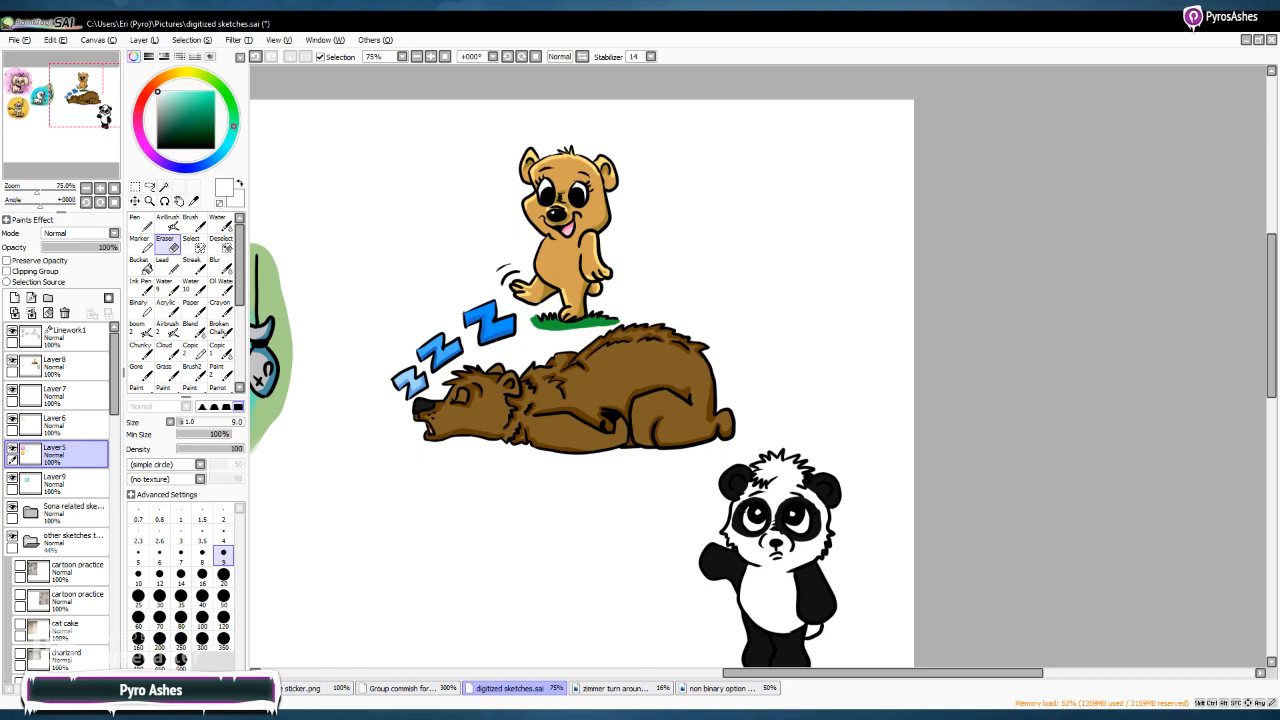
{"action": "left_click", "coordinate": [177, 104]}
{"action": "left_click", "coordinate": [162, 77]}
{"action": "left_click", "coordinate": [184, 115]}
{"action": "left_click", "coordinate": [223, 149]}
{"action": "left_click", "coordinate": [175, 96]}
{"action": "left_click", "coordinate": [223, 574]}
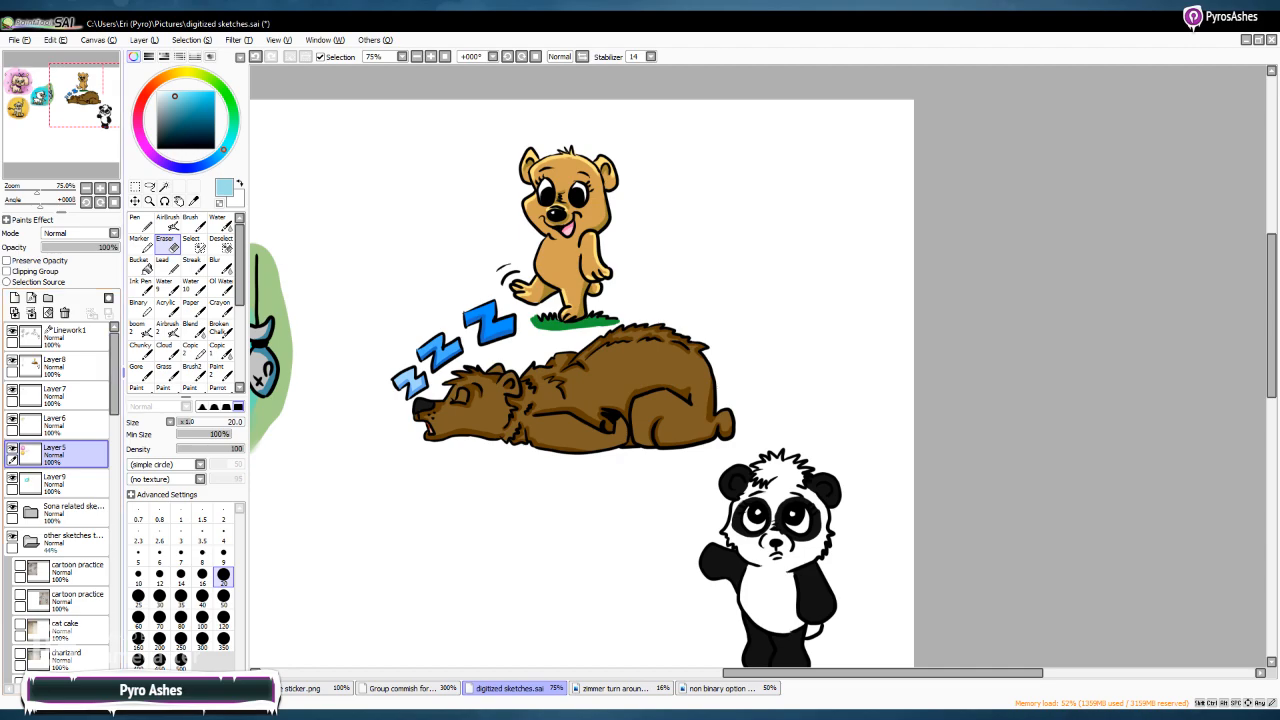
{"action": "left_click", "coordinate": [141, 222]}
{"action": "left_click", "coordinate": [223, 596]}
{"action": "mouse_move", "coordinate": [548, 148]}
{"action": "left_mouse_down"}
{"action": "mouse_move", "coordinate": [580, 138]}
{"action": "mouse_move", "coordinate": [490, 135]}
{"action": "mouse_move", "coordinate": [518, 178]}
{"action": "mouse_move", "coordinate": [660, 178]}
{"action": "mouse_move", "coordinate": [475, 225]}
{"action": "left_mouse_up"}
{"action": "mouse_move", "coordinate": [588, 206]}
{"action": "left_mouse_down"}
{"action": "mouse_move", "coordinate": [500, 284]}
{"action": "mouse_move", "coordinate": [608, 298]}
{"action": "mouse_move", "coordinate": [499, 296]}
{"action": "mouse_move", "coordinate": [508, 232]}
{"action": "mouse_move", "coordinate": [651, 218]}
{"action": "mouse_move", "coordinate": [603, 190]}
{"action": "mouse_move", "coordinate": [657, 174]}
{"action": "mouse_move", "coordinate": [595, 142]}
{"action": "mouse_move", "coordinate": [502, 179]}
{"action": "mouse_move", "coordinate": [514, 182]}
{"action": "mouse_move", "coordinate": [509, 133]}
{"action": "mouse_move", "coordinate": [668, 130]}
{"action": "mouse_move", "coordinate": [552, 142]}
{"action": "mouse_move", "coordinate": [704, 185]}
{"action": "mouse_move", "coordinate": [647, 218]}
{"action": "mouse_move", "coordinate": [650, 250]}
{"action": "left_mouse_up"}
{"action": "left_click", "coordinate": [170, 92]}
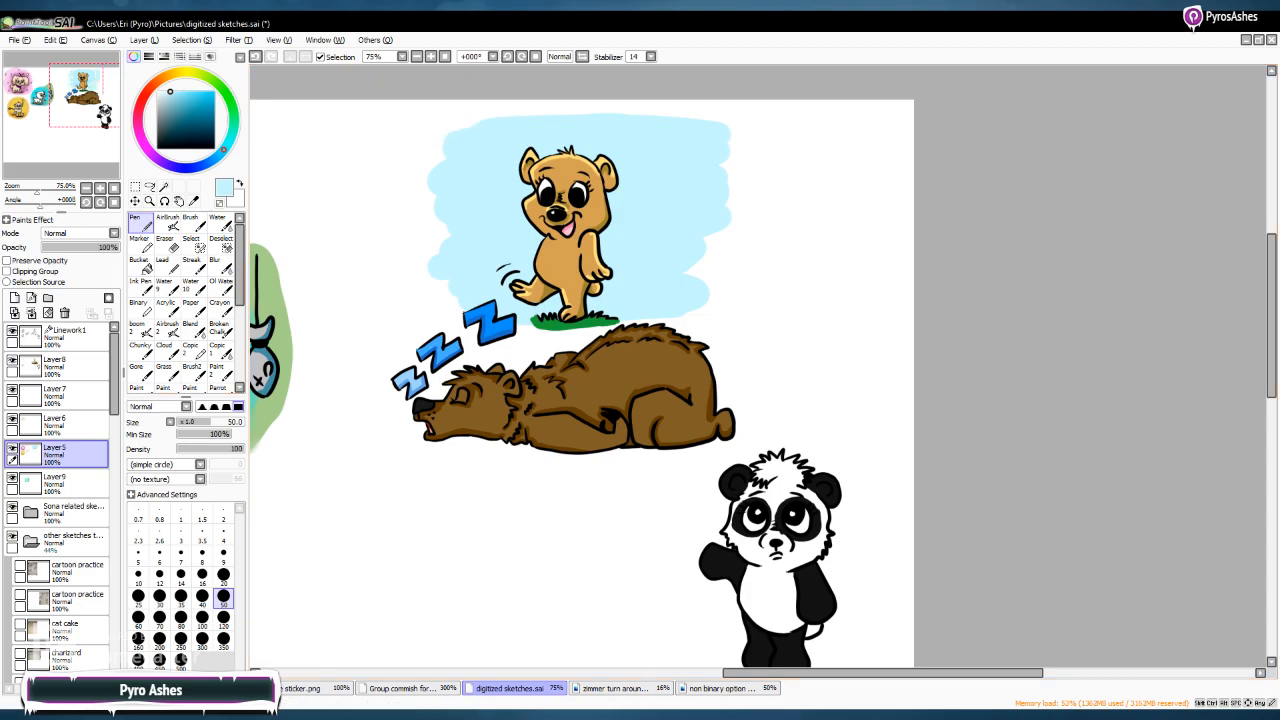
Paint a darker teal-blue circle around the standing cub, inside the light blue backdrop
{"action": "left_click", "coordinate": [169, 108]}
{"action": "mouse_move", "coordinate": [542, 290]}
{"action": "left_mouse_down"}
{"action": "mouse_move", "coordinate": [552, 298]}
{"action": "mouse_move", "coordinate": [518, 287]}
{"action": "left_mouse_up"}
{"action": "mouse_move", "coordinate": [530, 268]}
{"action": "left_mouse_down"}
{"action": "mouse_move", "coordinate": [505, 300]}
{"action": "mouse_move", "coordinate": [565, 312]}
{"action": "mouse_move", "coordinate": [518, 310]}
{"action": "mouse_move", "coordinate": [521, 291]}
{"action": "mouse_move", "coordinate": [525, 312]}
{"action": "mouse_move", "coordinate": [628, 305]}
{"action": "mouse_move", "coordinate": [600, 288]}
{"action": "mouse_move", "coordinate": [615, 266]}
{"action": "mouse_move", "coordinate": [600, 258]}
{"action": "mouse_move", "coordinate": [538, 262]}
{"action": "mouse_move", "coordinate": [514, 204]}
{"action": "mouse_move", "coordinate": [594, 234]}
{"action": "mouse_move", "coordinate": [612, 214]}
{"action": "mouse_move", "coordinate": [602, 160]}
{"action": "mouse_move", "coordinate": [535, 142]}
{"action": "mouse_move", "coordinate": [518, 200]}
{"action": "mouse_move", "coordinate": [510, 176]}
{"action": "left_mouse_up"}
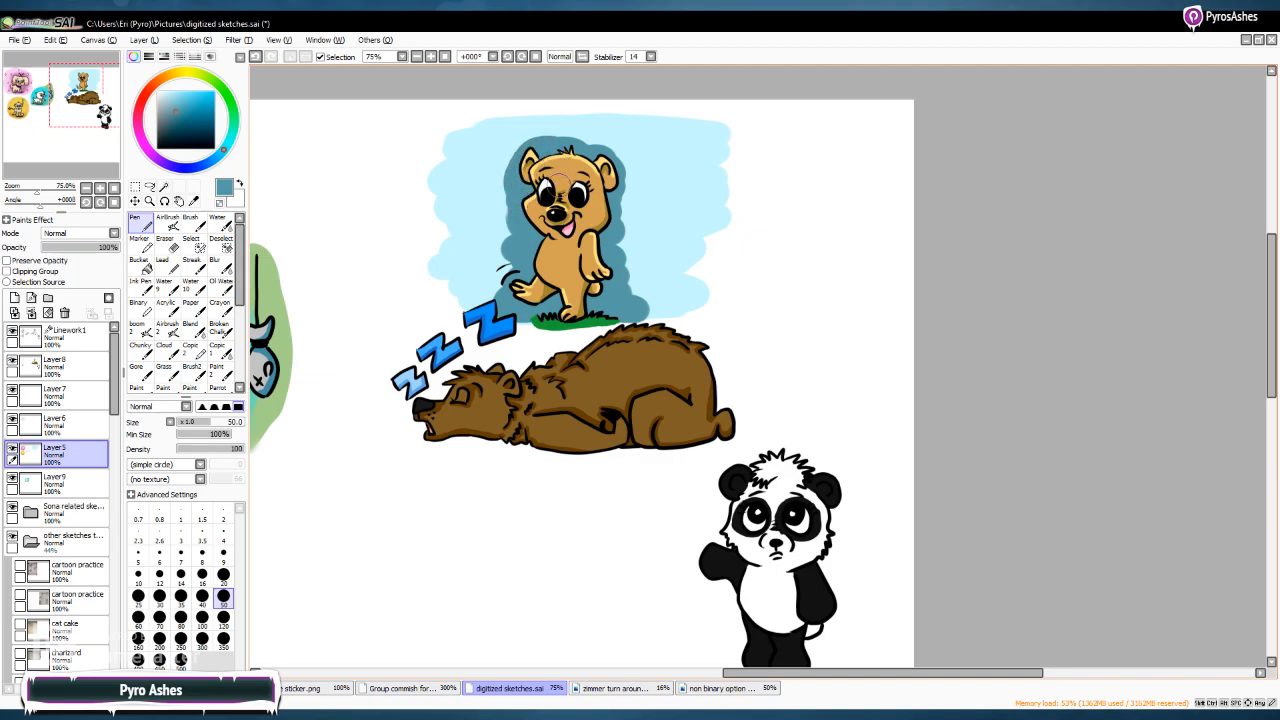
{"action": "mouse_move", "coordinate": [614, 170]}
{"action": "left_mouse_down"}
{"action": "mouse_move", "coordinate": [514, 152]}
{"action": "mouse_move", "coordinate": [490, 217]}
{"action": "mouse_move", "coordinate": [527, 285]}
{"action": "left_mouse_up"}
{"action": "mouse_move", "coordinate": [630, 285]}
{"action": "left_mouse_down"}
{"action": "mouse_move", "coordinate": [647, 225]}
{"action": "mouse_move", "coordinate": [593, 159]}
{"action": "left_mouse_up"}
{"action": "mouse_move", "coordinate": [626, 200]}
{"action": "left_mouse_down"}
{"action": "mouse_move", "coordinate": [626, 245]}
{"action": "mouse_move", "coordinate": [645, 255]}
{"action": "mouse_move", "coordinate": [600, 140]}
{"action": "mouse_move", "coordinate": [635, 259]}
{"action": "left_mouse_up"}
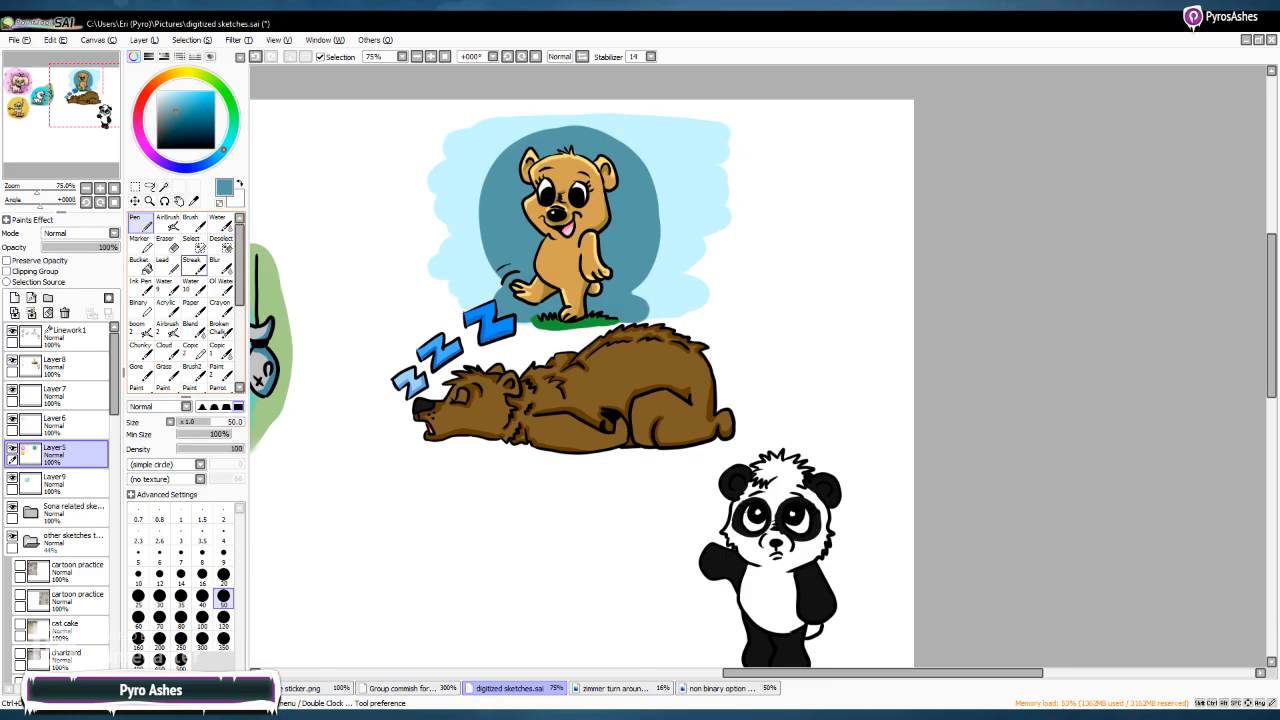
Smooth the edges of the teal-blue circle into the light blue backdrop with the Blend tool at size 50
{"action": "left_click", "coordinate": [192, 328]}
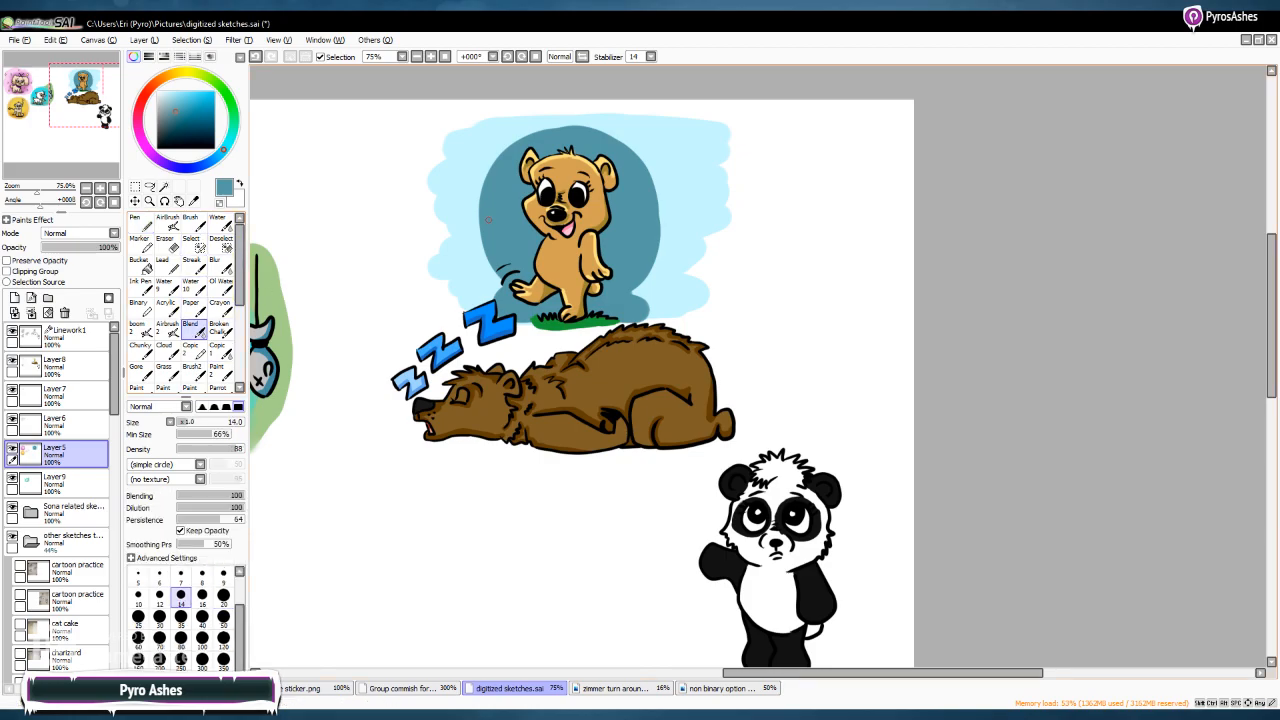
{"action": "left_click", "coordinate": [223, 616]}
{"action": "mouse_move", "coordinate": [508, 258]}
{"action": "left_mouse_down"}
{"action": "mouse_move", "coordinate": [495, 285]}
{"action": "mouse_move", "coordinate": [500, 240]}
{"action": "mouse_move", "coordinate": [518, 292]}
{"action": "left_mouse_up"}
{"action": "left_click_drag", "start_coordinate": [488, 212], "coordinate": [505, 300]}
{"action": "mouse_move", "coordinate": [492, 165]}
{"action": "left_mouse_down"}
{"action": "mouse_move", "coordinate": [484, 280]}
{"action": "mouse_move", "coordinate": [500, 150]}
{"action": "mouse_move", "coordinate": [530, 135]}
{"action": "left_mouse_up"}
{"action": "mouse_move", "coordinate": [475, 261]}
{"action": "left_mouse_down"}
{"action": "mouse_move", "coordinate": [503, 169]}
{"action": "mouse_move", "coordinate": [490, 217]}
{"action": "mouse_move", "coordinate": [529, 161]}
{"action": "mouse_move", "coordinate": [478, 182]}
{"action": "mouse_move", "coordinate": [472, 284]}
{"action": "left_mouse_up"}
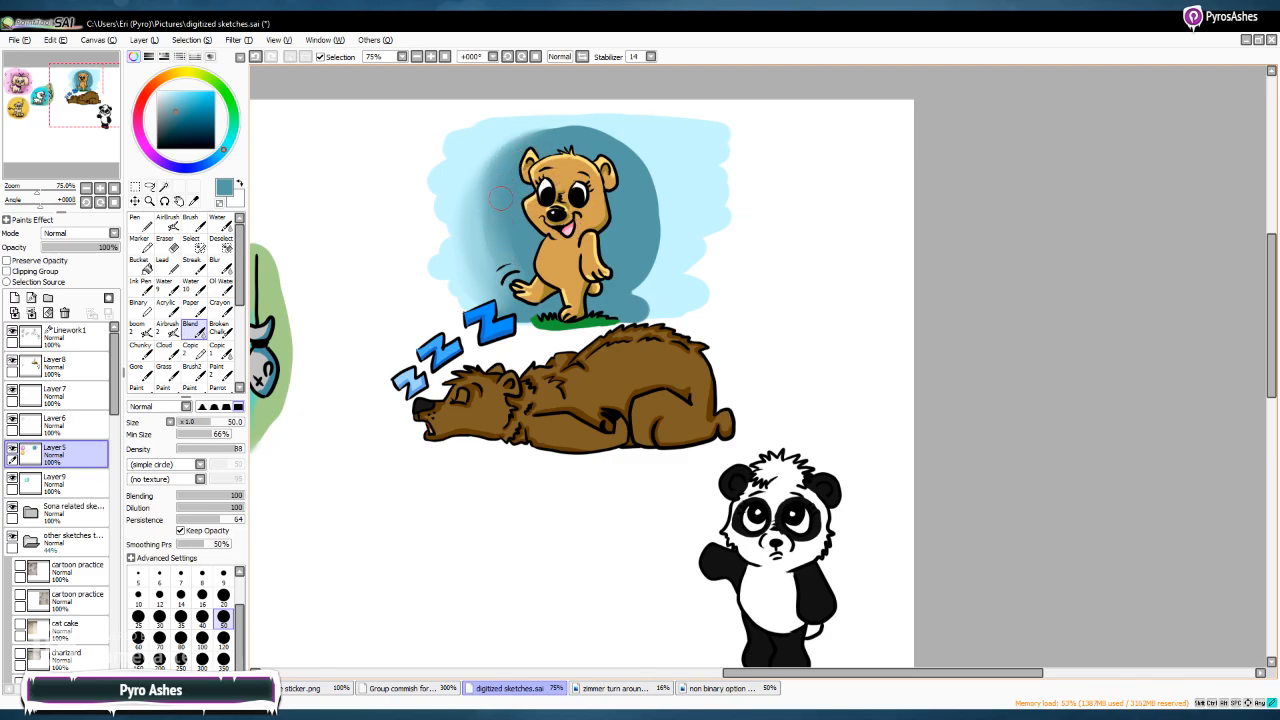
{"action": "mouse_move", "coordinate": [507, 203]}
{"action": "left_mouse_down"}
{"action": "mouse_move", "coordinate": [492, 276]}
{"action": "mouse_move", "coordinate": [500, 241]}
{"action": "left_mouse_up"}
{"action": "mouse_move", "coordinate": [522, 137]}
{"action": "left_mouse_down"}
{"action": "mouse_move", "coordinate": [546, 125]}
{"action": "mouse_move", "coordinate": [608, 134]}
{"action": "mouse_move", "coordinate": [559, 126]}
{"action": "mouse_move", "coordinate": [625, 145]}
{"action": "mouse_move", "coordinate": [533, 162]}
{"action": "left_mouse_up"}
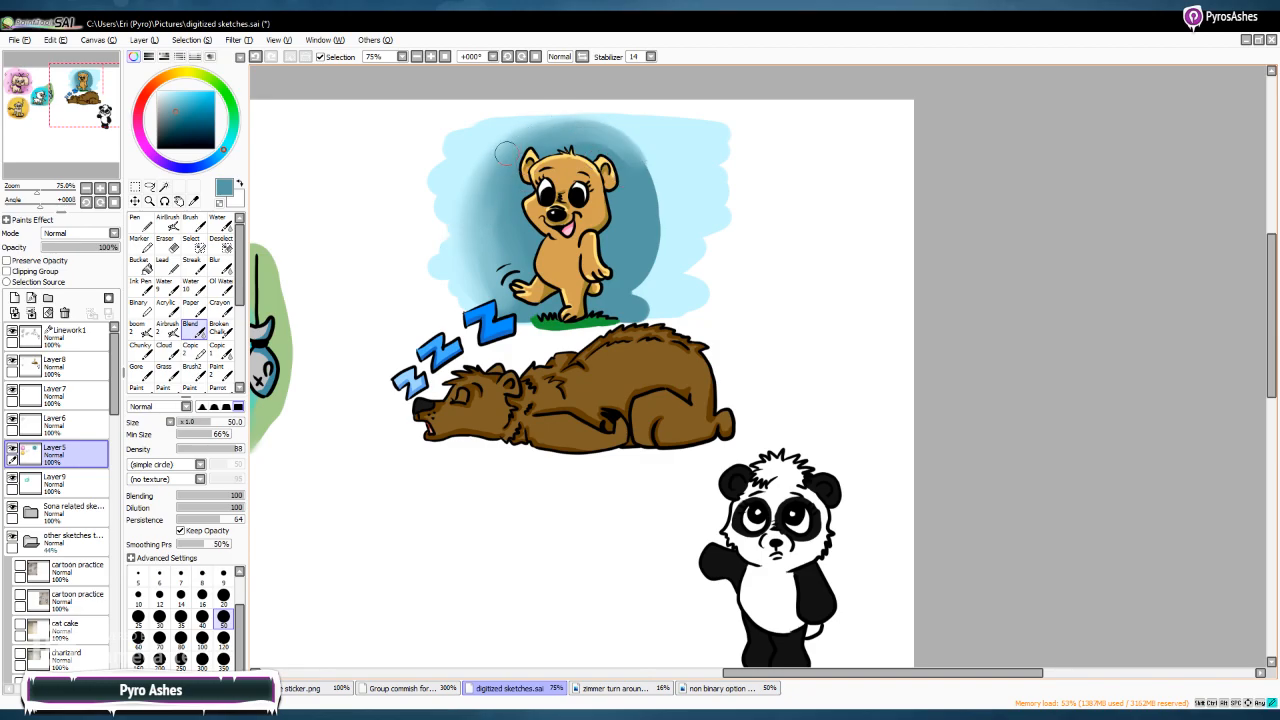
{"action": "mouse_move", "coordinate": [604, 139]}
{"action": "left_mouse_down"}
{"action": "mouse_move", "coordinate": [656, 216]}
{"action": "mouse_move", "coordinate": [663, 199]}
{"action": "mouse_move", "coordinate": [616, 158]}
{"action": "mouse_move", "coordinate": [659, 203]}
{"action": "mouse_move", "coordinate": [639, 278]}
{"action": "mouse_move", "coordinate": [632, 188]}
{"action": "mouse_move", "coordinate": [609, 207]}
{"action": "mouse_move", "coordinate": [617, 246]}
{"action": "mouse_move", "coordinate": [602, 143]}
{"action": "mouse_move", "coordinate": [640, 220]}
{"action": "mouse_move", "coordinate": [617, 292]}
{"action": "mouse_move", "coordinate": [637, 229]}
{"action": "mouse_move", "coordinate": [614, 262]}
{"action": "mouse_move", "coordinate": [660, 269]}
{"action": "mouse_move", "coordinate": [623, 289]}
{"action": "mouse_move", "coordinate": [657, 270]}
{"action": "mouse_move", "coordinate": [631, 301]}
{"action": "mouse_move", "coordinate": [670, 263]}
{"action": "mouse_move", "coordinate": [622, 300]}
{"action": "mouse_move", "coordinate": [659, 246]}
{"action": "mouse_move", "coordinate": [668, 278]}
{"action": "mouse_move", "coordinate": [637, 296]}
{"action": "mouse_move", "coordinate": [632, 263]}
{"action": "mouse_move", "coordinate": [622, 275]}
{"action": "mouse_move", "coordinate": [655, 207]}
{"action": "mouse_move", "coordinate": [660, 271]}
{"action": "mouse_move", "coordinate": [676, 239]}
{"action": "mouse_move", "coordinate": [652, 156]}
{"action": "mouse_move", "coordinate": [670, 194]}
{"action": "left_mouse_up"}
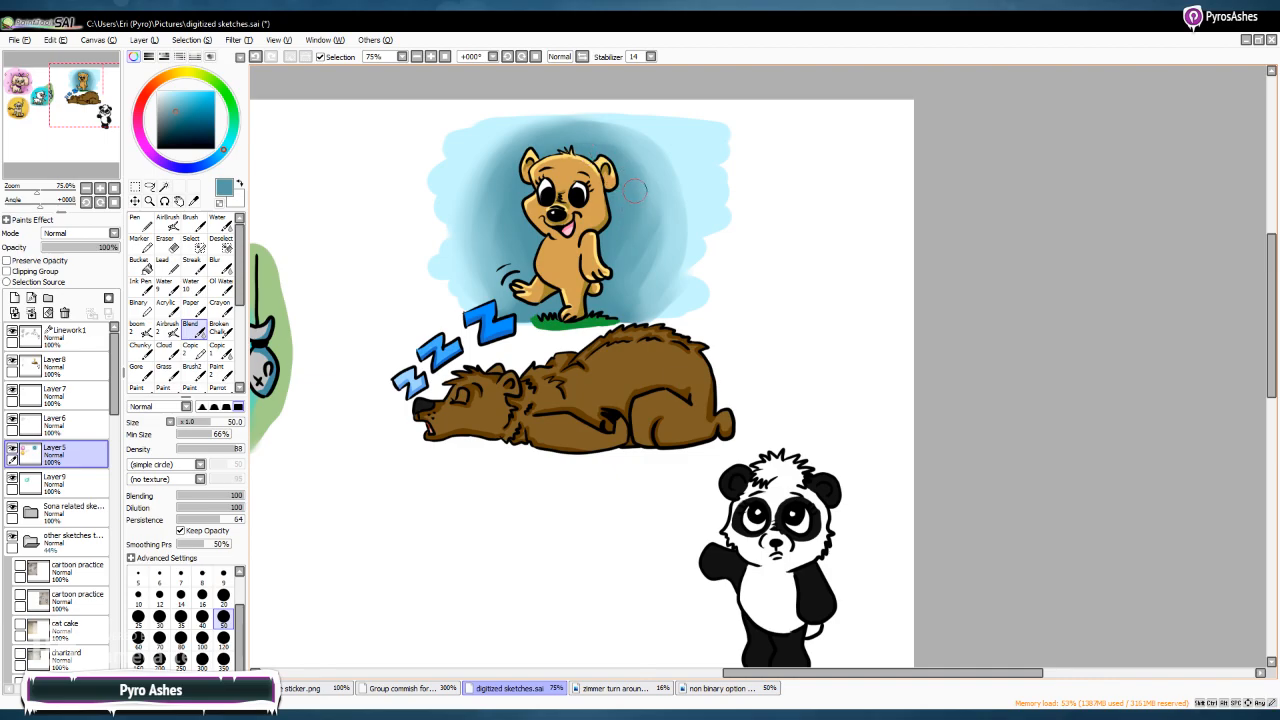
Soften the blue gradient around the cub further with Blend at size 100 and Blur at size 120
{"action": "left_click", "coordinate": [202, 637]}
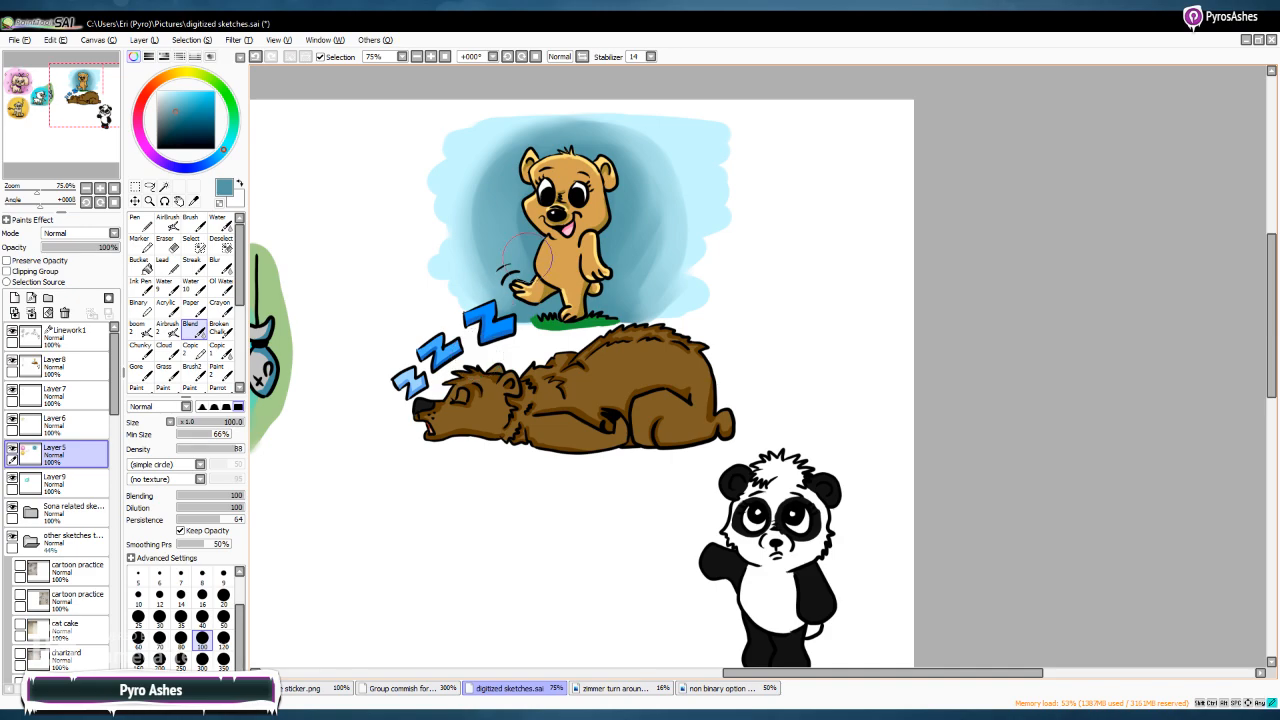
{"action": "left_click", "coordinate": [214, 262]}
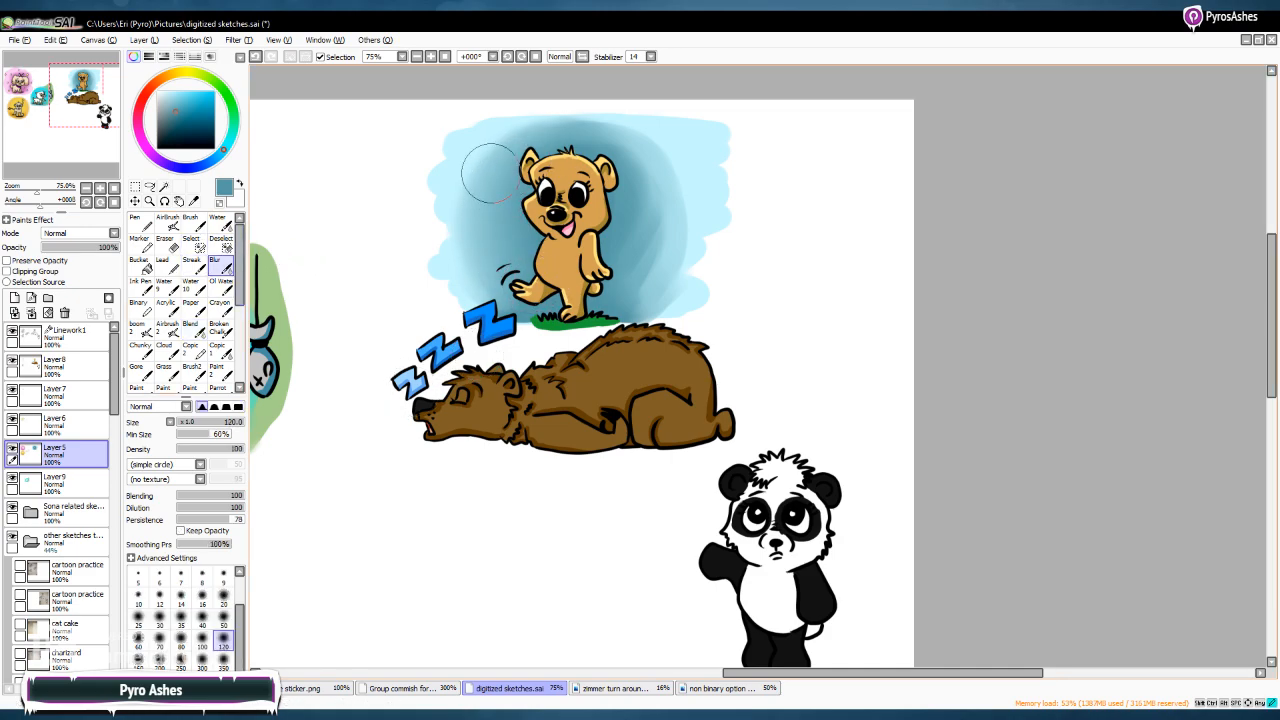
{"action": "left_click_drag", "start_coordinate": [490, 172], "coordinate": [640, 240]}
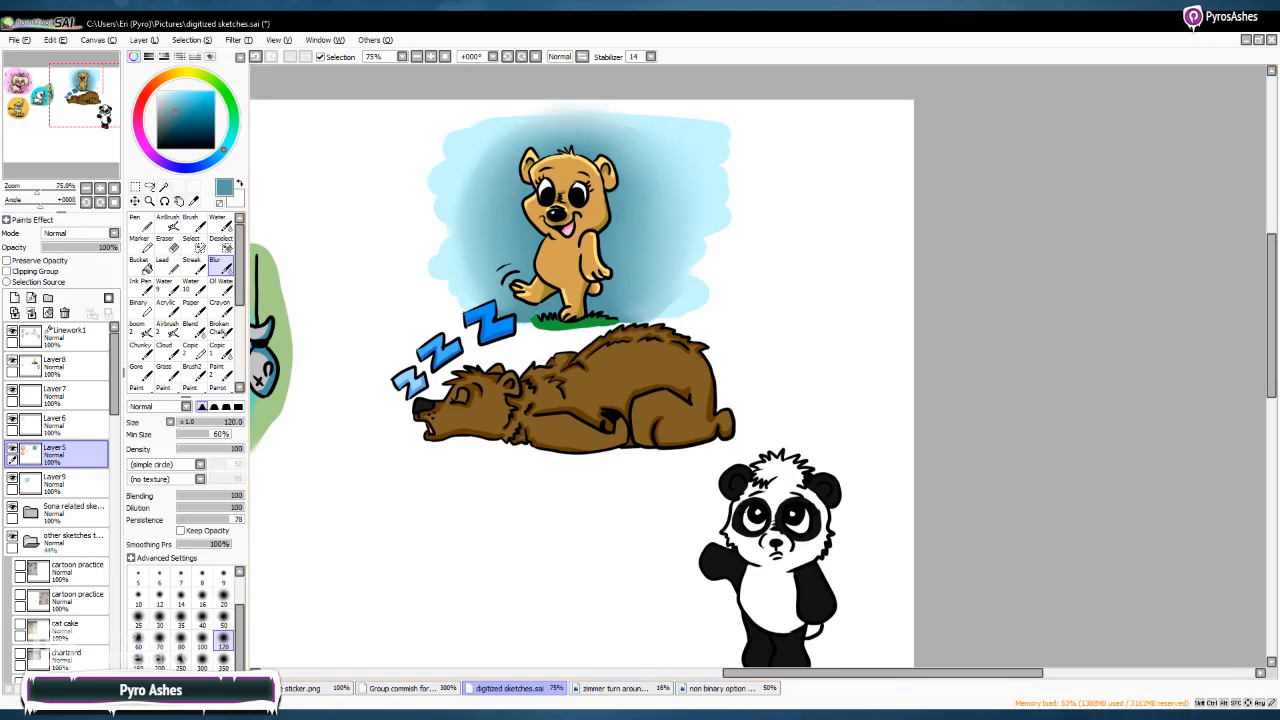
Airbrush pale yellow-orange patches behind the standing cub's lower body at size 50
{"action": "left_click", "coordinate": [172, 73]}
{"action": "left_click", "coordinate": [182, 92]}
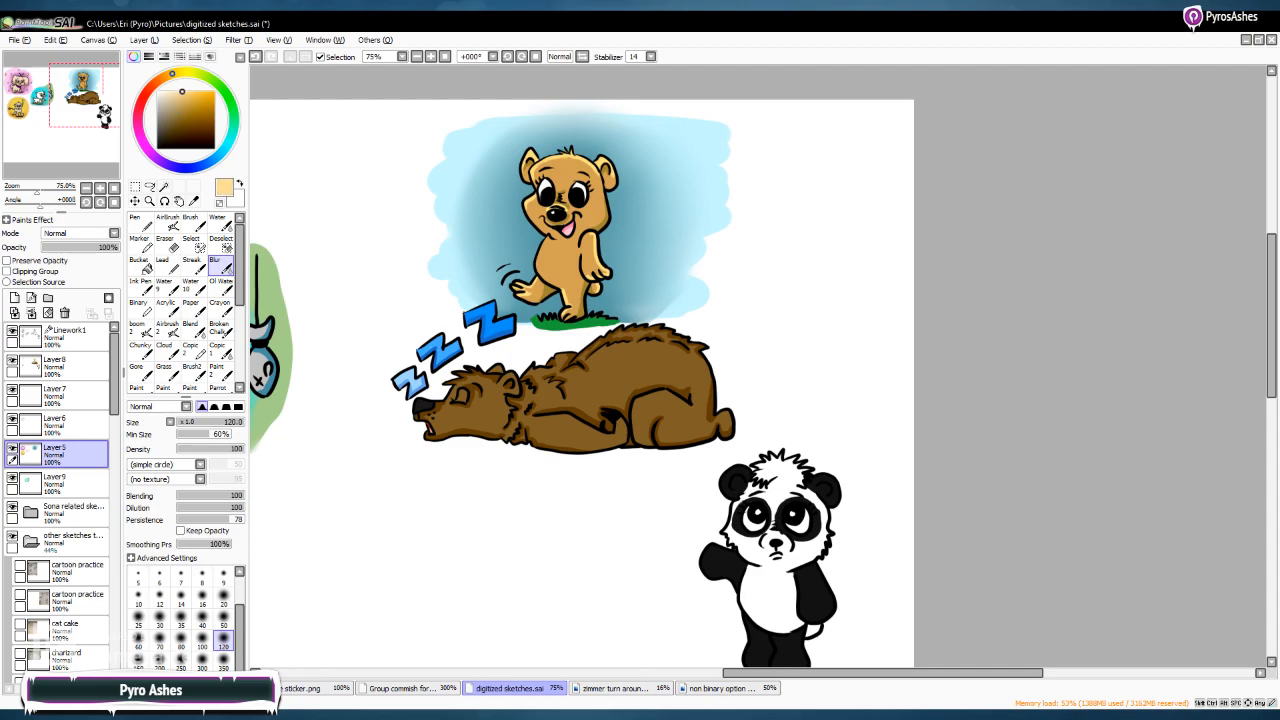
{"action": "left_click", "coordinate": [167, 222]}
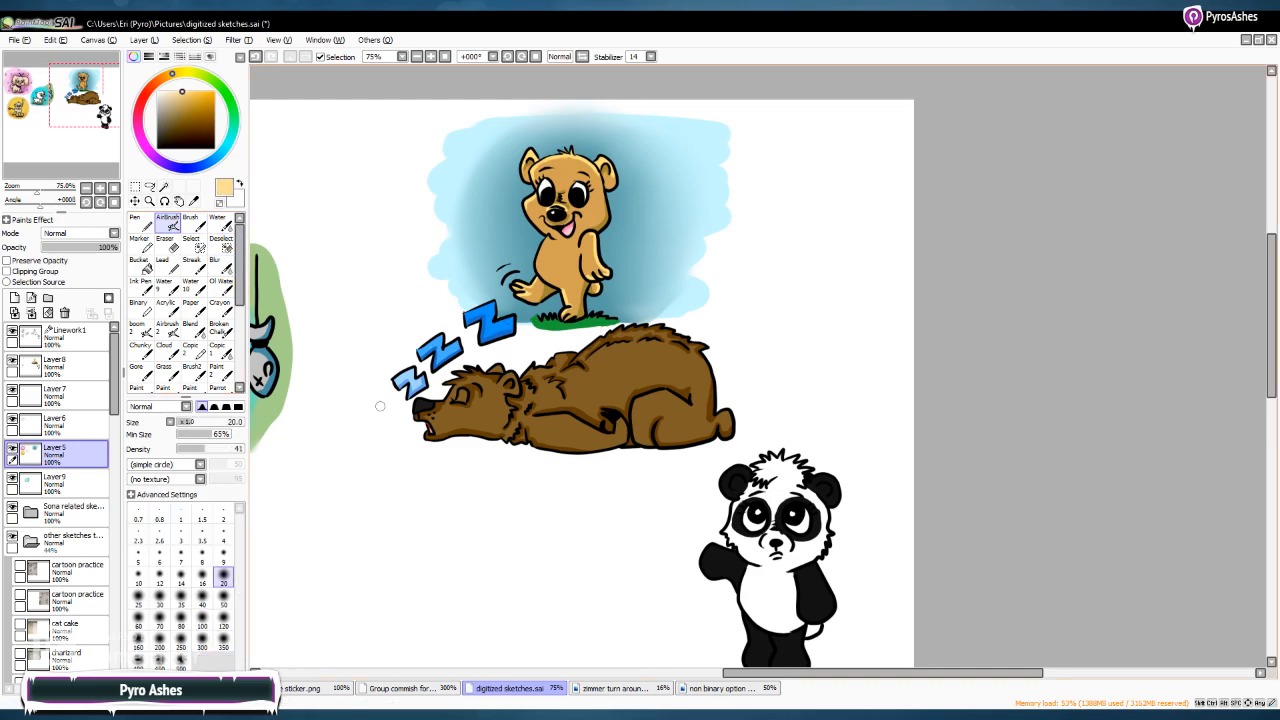
{"action": "key", "text": "bracketright"}
{"action": "key", "text": "bracketright"}
{"action": "key", "text": "bracketright"}
{"action": "key", "text": "bracketright"}
{"action": "key", "text": "bracketright"}
{"action": "mouse_move", "coordinate": [540, 310]}
{"action": "left_mouse_down"}
{"action": "mouse_move", "coordinate": [620, 300]}
{"action": "mouse_move", "coordinate": [510, 292]}
{"action": "mouse_move", "coordinate": [612, 262]}
{"action": "mouse_move", "coordinate": [520, 258]}
{"action": "mouse_move", "coordinate": [605, 222]}
{"action": "mouse_move", "coordinate": [565, 190]}
{"action": "mouse_move", "coordinate": [555, 152]}
{"action": "left_mouse_up"}
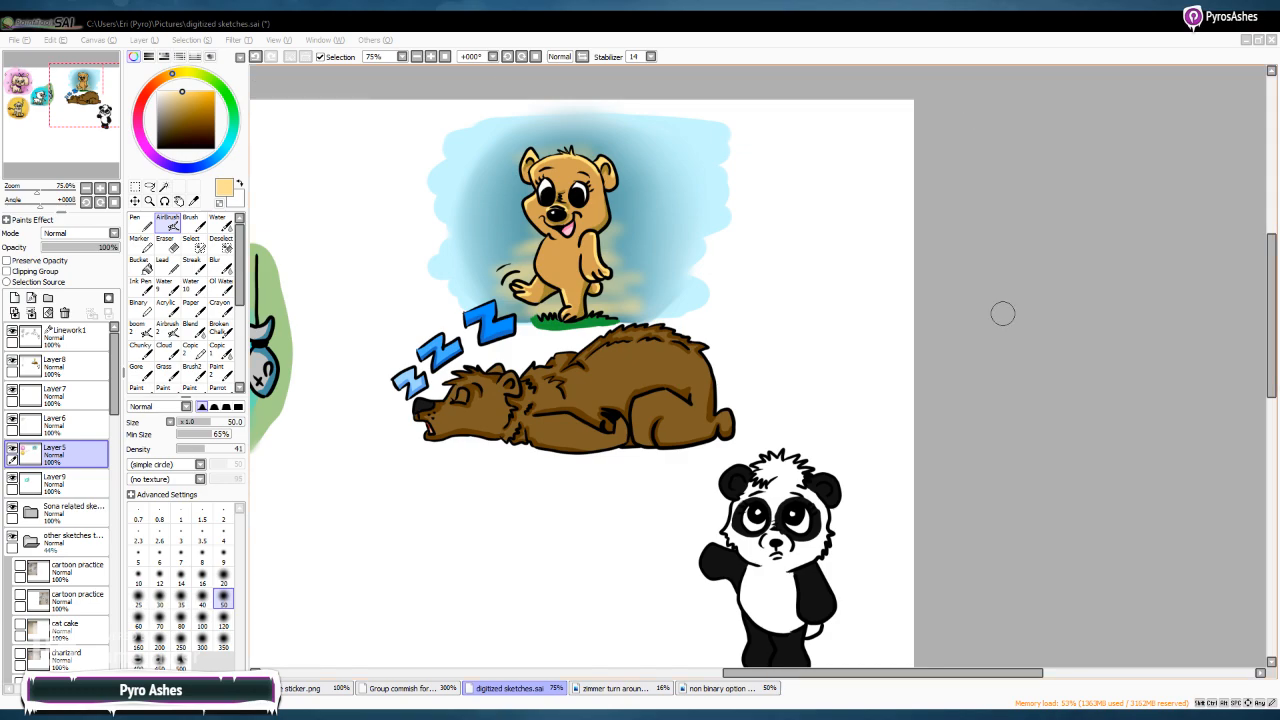
{"action": "left_click", "coordinate": [977, 139]}
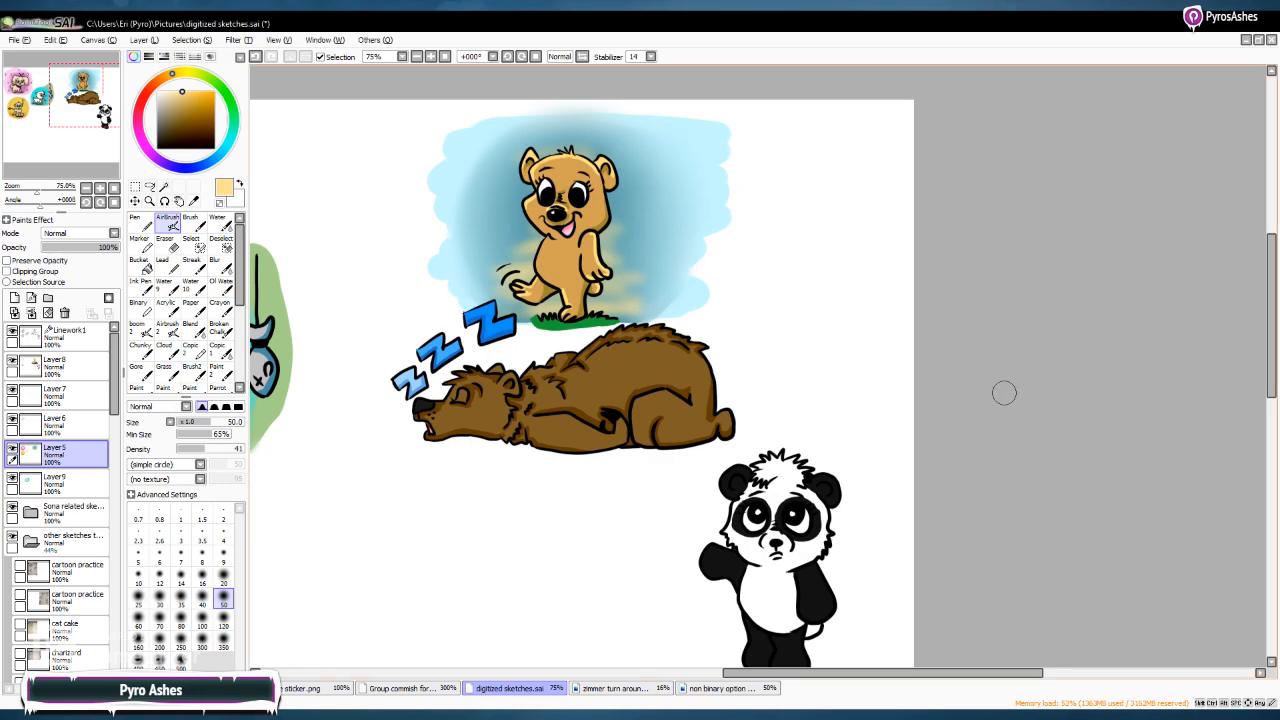
Paint a light grey backdrop around the sleeping bear and its Zs with the Pen at size 120
{"action": "scroll", "coordinate": [431, 119], "scroll_direction": "up", "scroll_amount": 1}
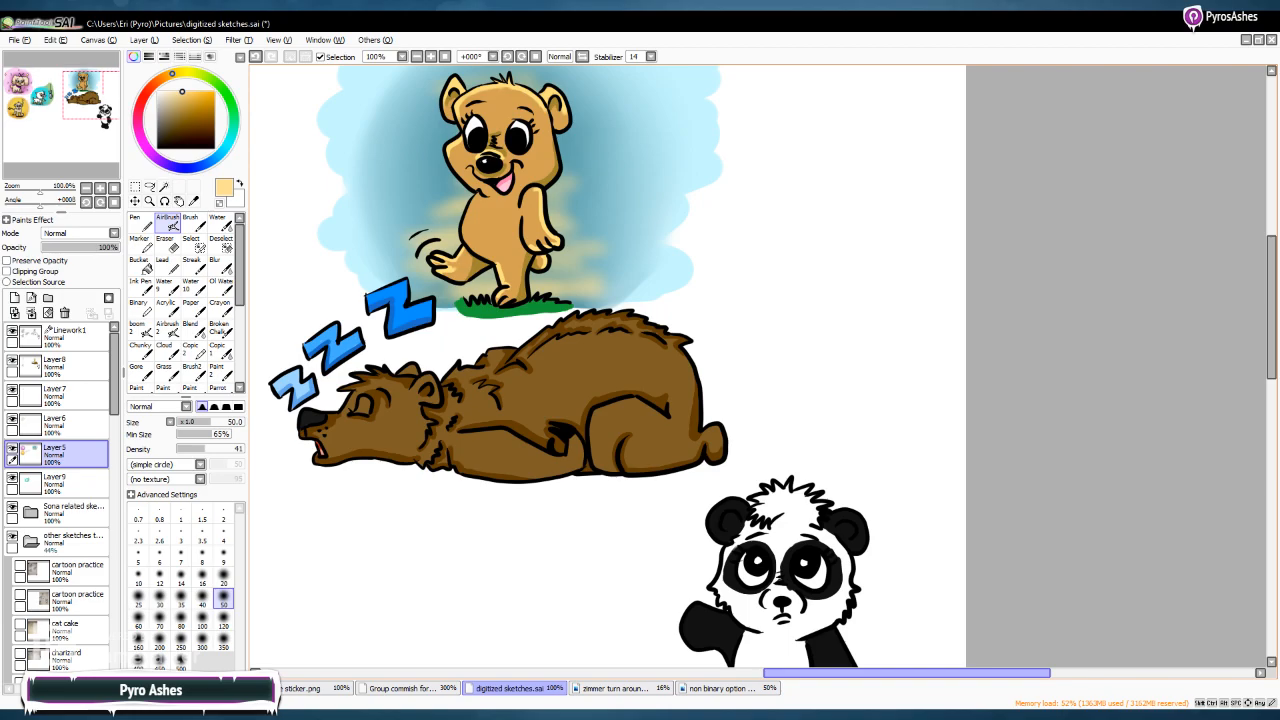
{"action": "scroll", "coordinate": [690, 370], "scroll_direction": "left", "scroll_amount": 3}
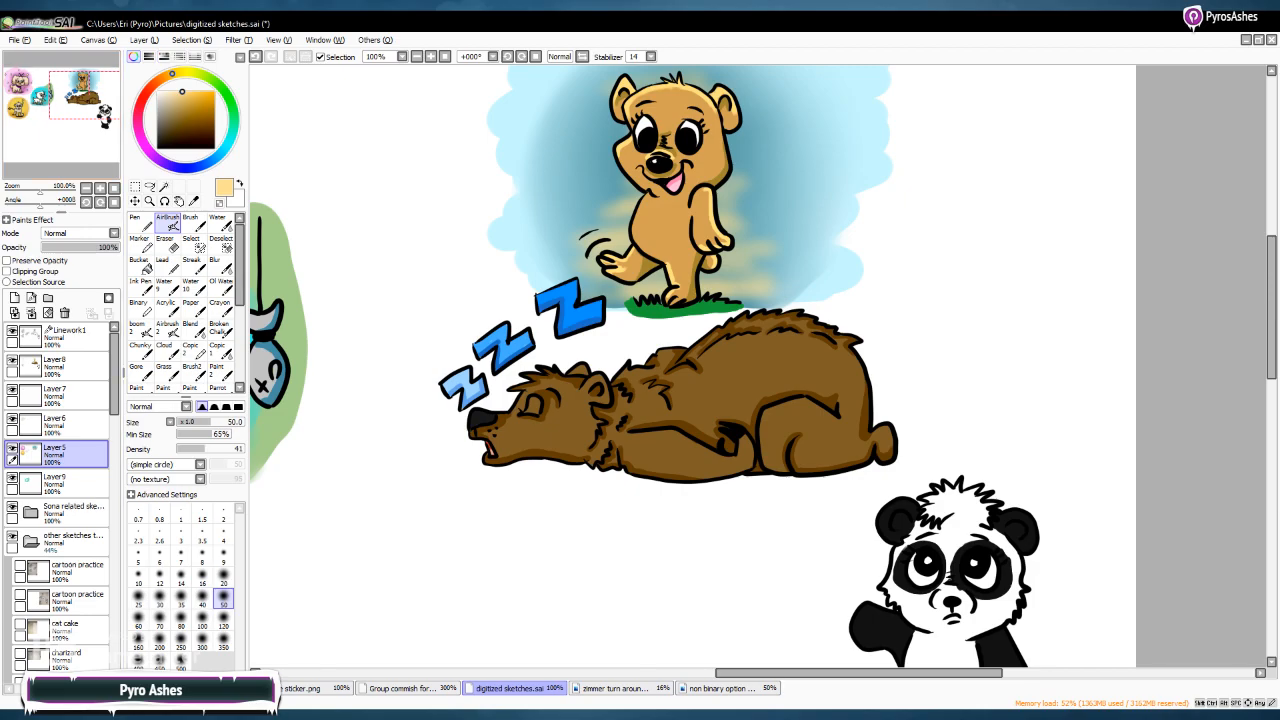
{"action": "key", "text": "n"}
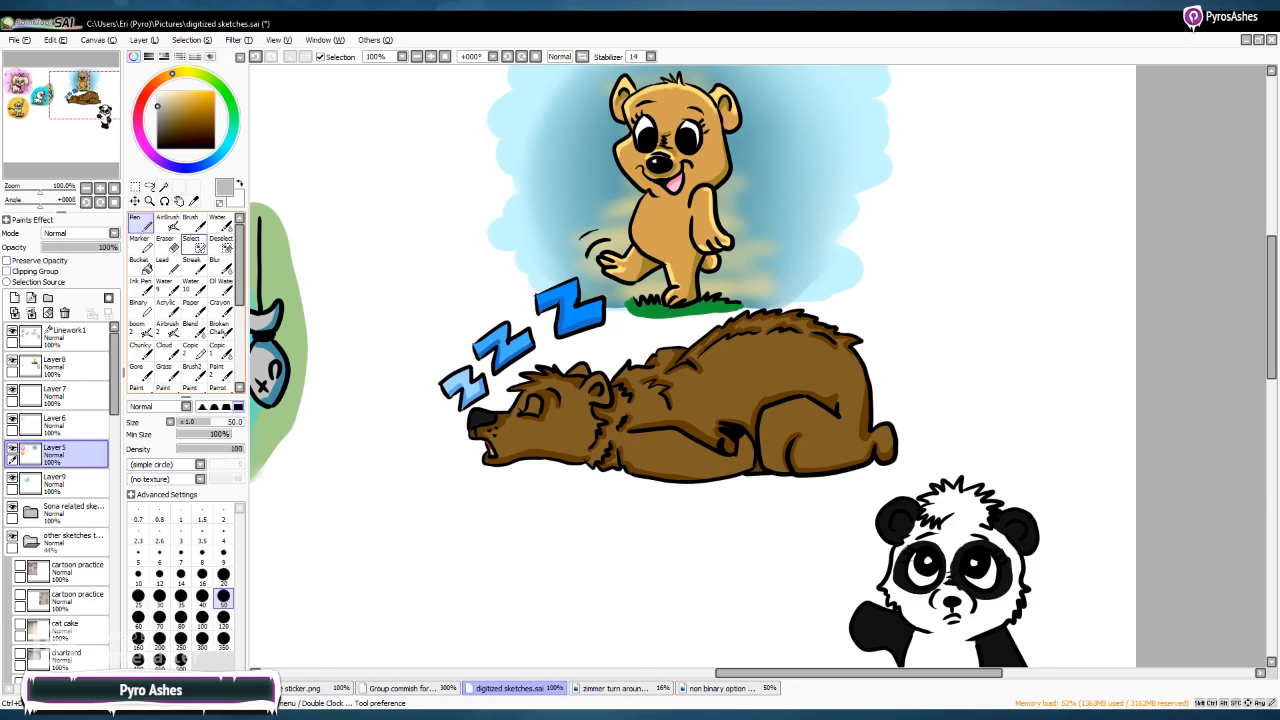
{"action": "left_click", "coordinate": [223, 617]}
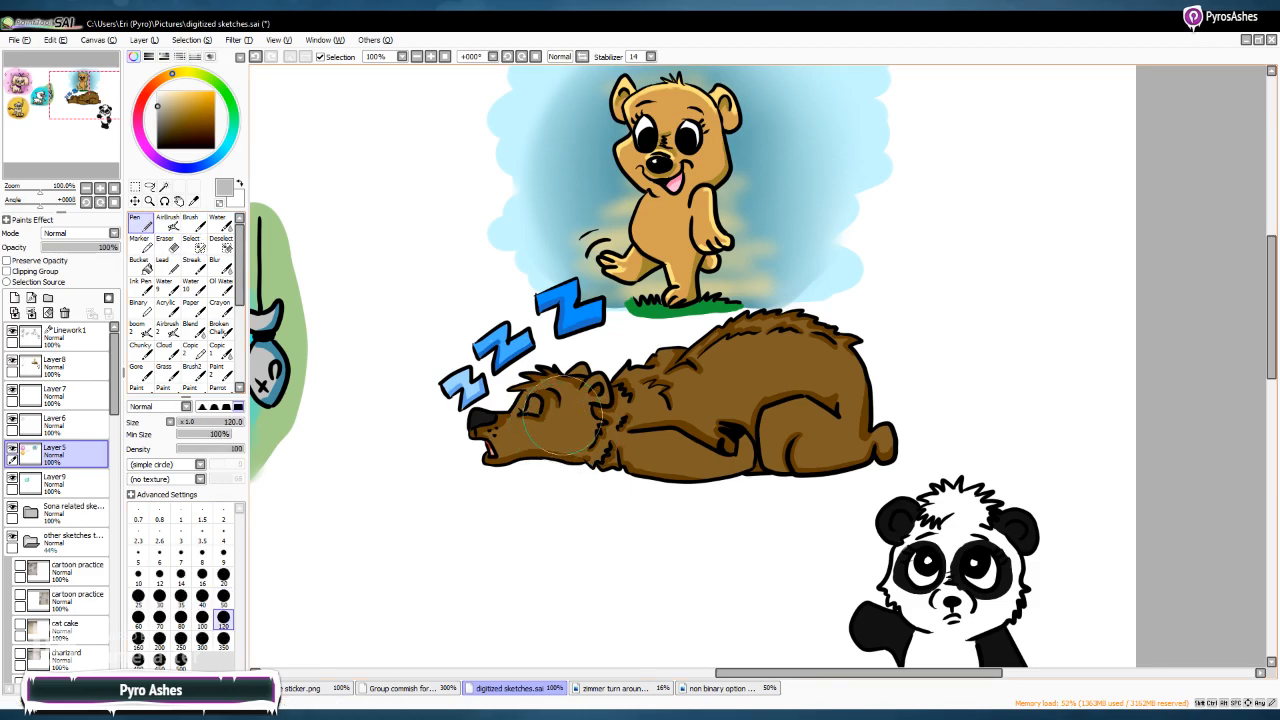
{"action": "mouse_move", "coordinate": [555, 423]}
{"action": "left_mouse_down"}
{"action": "mouse_move", "coordinate": [485, 400]}
{"action": "mouse_move", "coordinate": [505, 360]}
{"action": "mouse_move", "coordinate": [555, 390]}
{"action": "mouse_move", "coordinate": [540, 400]}
{"action": "mouse_move", "coordinate": [570, 368]}
{"action": "mouse_move", "coordinate": [555, 332]}
{"action": "mouse_move", "coordinate": [510, 338]}
{"action": "mouse_move", "coordinate": [670, 355]}
{"action": "mouse_move", "coordinate": [620, 360]}
{"action": "mouse_move", "coordinate": [635, 353]}
{"action": "mouse_move", "coordinate": [605, 345]}
{"action": "mouse_move", "coordinate": [865, 352]}
{"action": "mouse_move", "coordinate": [892, 425]}
{"action": "mouse_move", "coordinate": [868, 439]}
{"action": "mouse_move", "coordinate": [562, 467]}
{"action": "mouse_move", "coordinate": [474, 445]}
{"action": "mouse_move", "coordinate": [603, 473]}
{"action": "mouse_move", "coordinate": [871, 448]}
{"action": "mouse_move", "coordinate": [907, 418]}
{"action": "mouse_move", "coordinate": [716, 368]}
{"action": "left_mouse_up"}
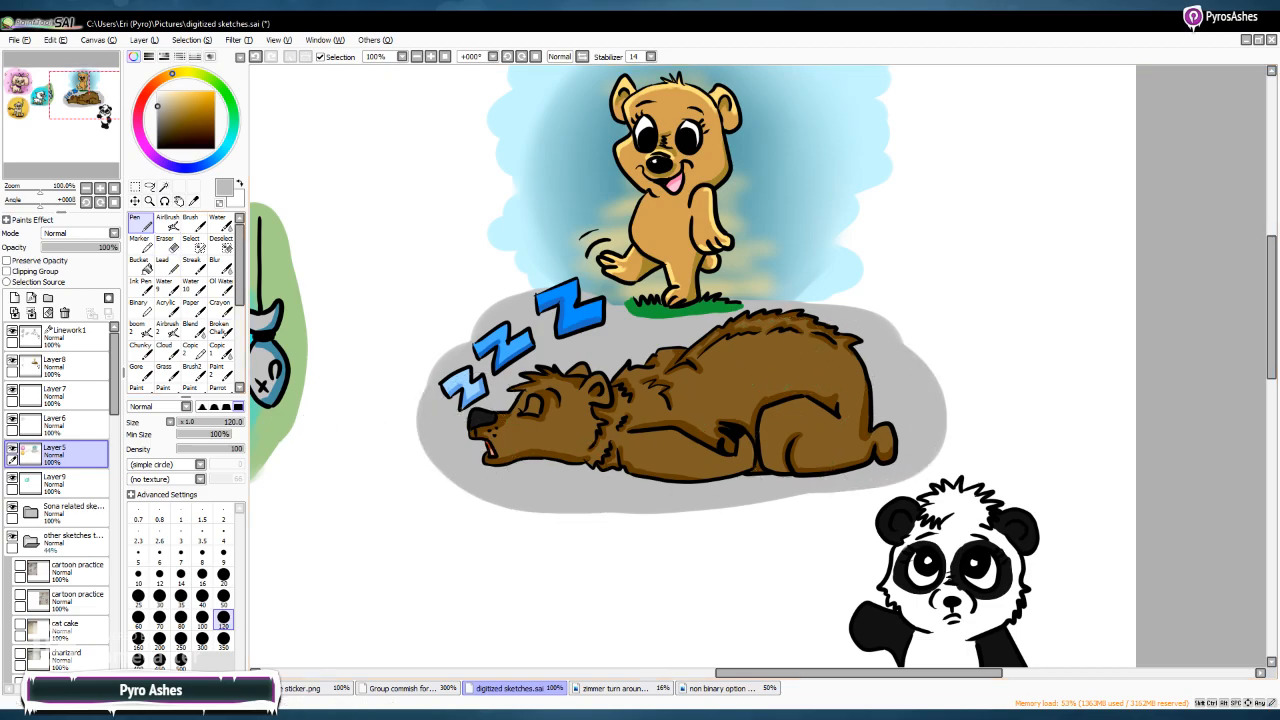
Paint a dark grey ground shadow along the sleeping bear's underside with the Pen at size 50
{"action": "left_click_drag", "start_coordinate": [158, 106], "coordinate": [158, 134]}
{"action": "left_click", "coordinate": [217, 346]}
{"action": "left_click", "coordinate": [223, 595]}
{"action": "mouse_move", "coordinate": [475, 474]}
{"action": "left_mouse_down"}
{"action": "mouse_move", "coordinate": [690, 482]}
{"action": "mouse_move", "coordinate": [880, 462]}
{"action": "left_mouse_up"}
{"action": "mouse_move", "coordinate": [480, 478]}
{"action": "left_mouse_down"}
{"action": "mouse_move", "coordinate": [927, 457]}
{"action": "mouse_move", "coordinate": [769, 471]}
{"action": "left_mouse_up"}
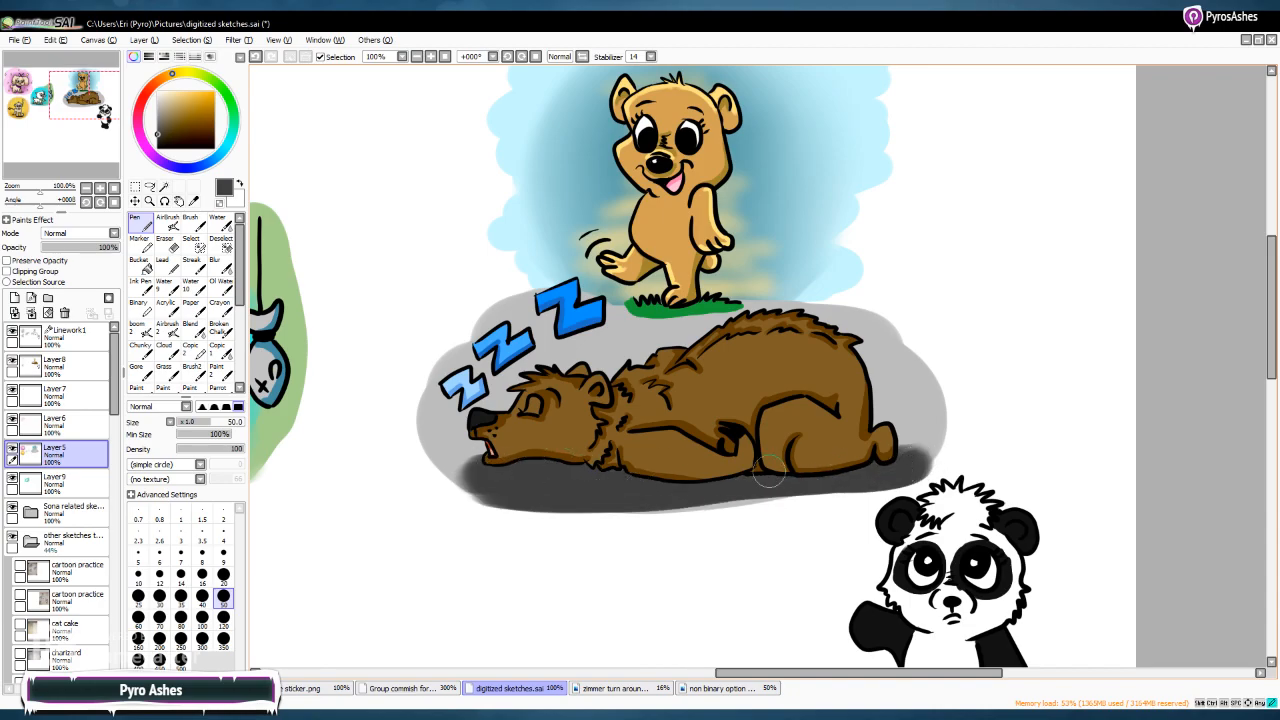
{"action": "mouse_move", "coordinate": [544, 494]}
{"action": "left_mouse_down"}
{"action": "mouse_move", "coordinate": [809, 459]}
{"action": "mouse_move", "coordinate": [497, 477]}
{"action": "mouse_move", "coordinate": [504, 488]}
{"action": "mouse_move", "coordinate": [869, 478]}
{"action": "mouse_move", "coordinate": [491, 486]}
{"action": "mouse_move", "coordinate": [538, 499]}
{"action": "mouse_move", "coordinate": [885, 480]}
{"action": "left_mouse_up"}
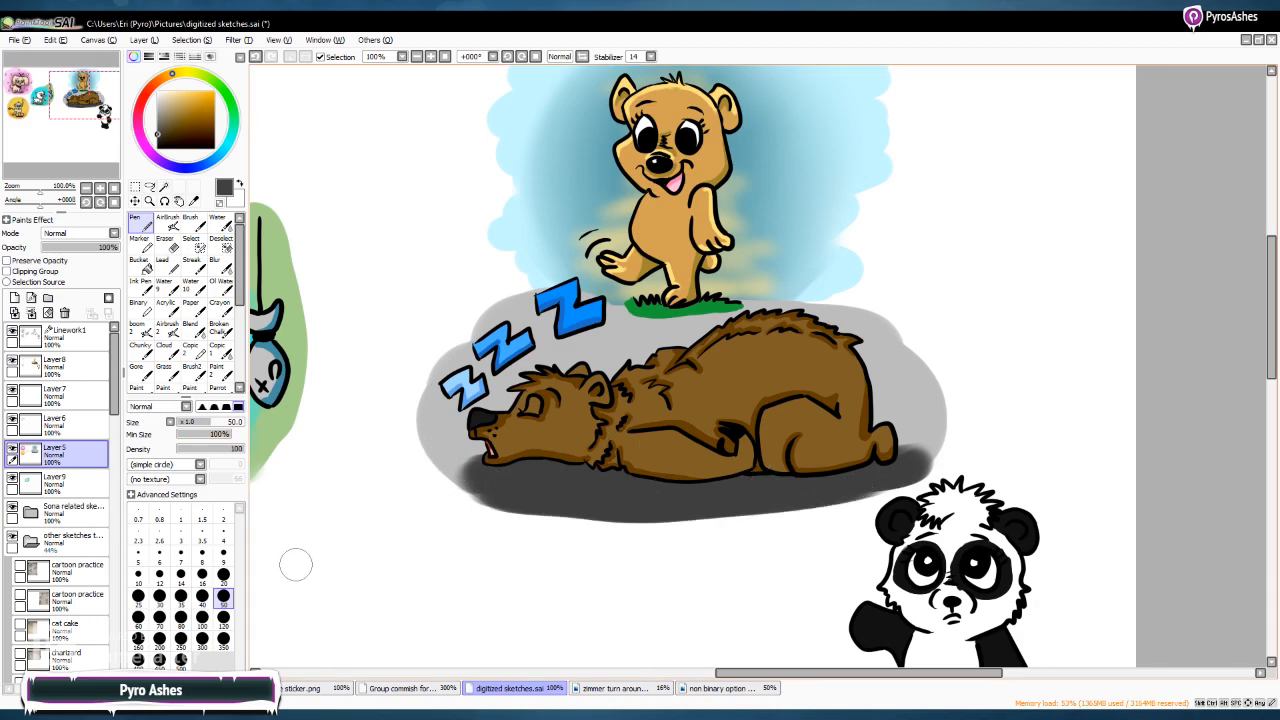
Sample the panda's near-black fur colour and paint its tail with it on Layer8 using the Pen at size 9
{"action": "scroll", "coordinate": [1270, 310], "scroll_direction": "down", "scroll_amount": 3}
{"action": "scroll", "coordinate": [1270, 310], "scroll_direction": "down", "scroll_amount": 4}
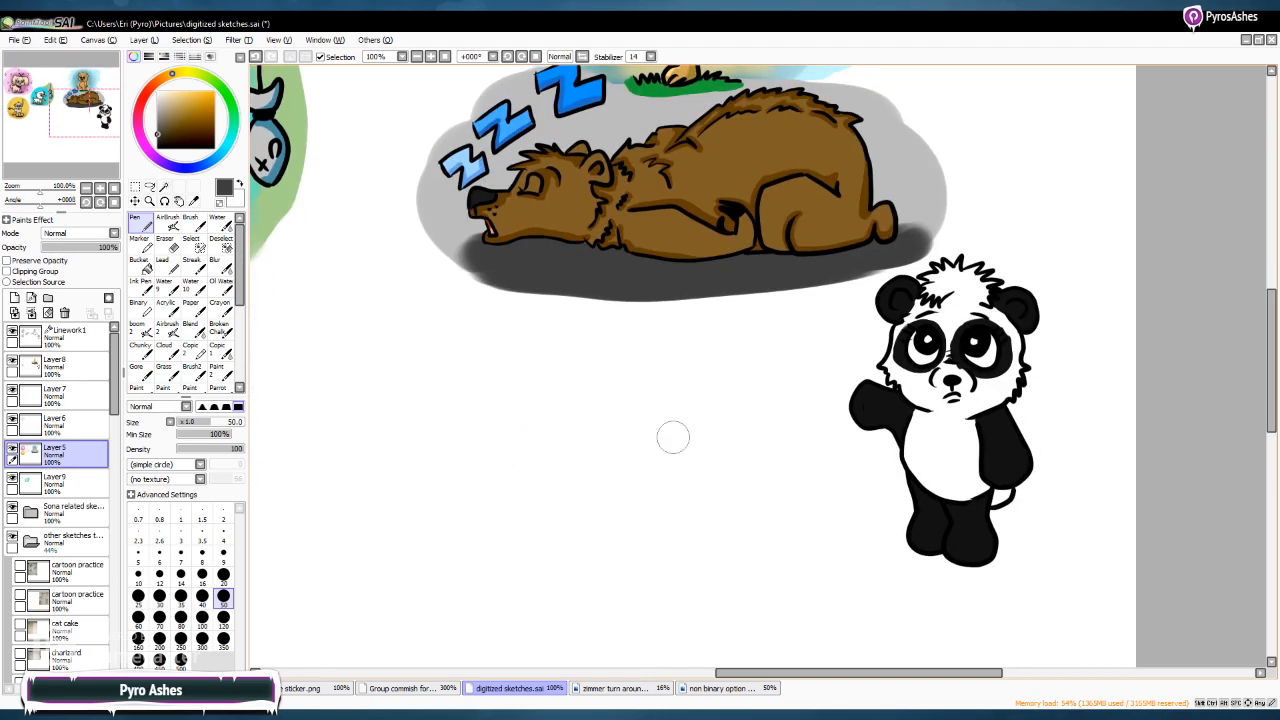
{"action": "scroll", "coordinate": [800, 672], "scroll_direction": "right", "scroll_amount": 8}
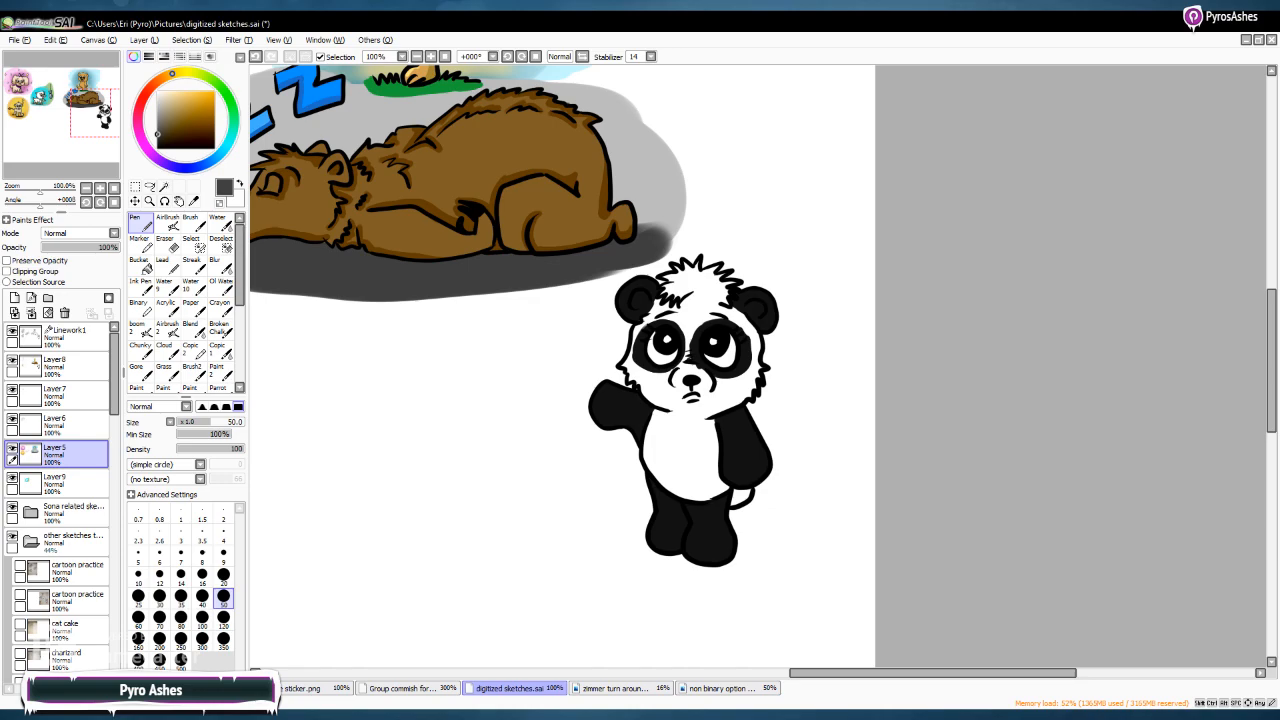
{"action": "left_click", "coordinate": [209, 77]}
{"action": "left_click_drag", "start_coordinate": [209, 77], "coordinate": [230, 137]}
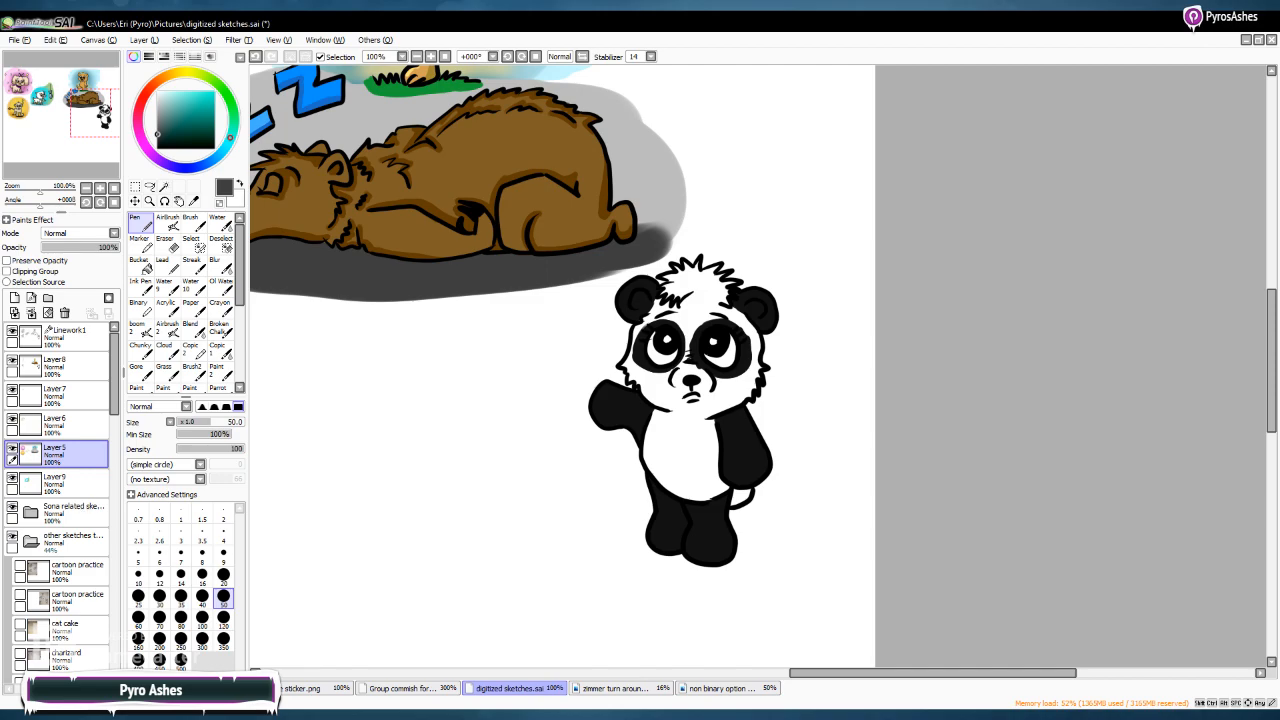
{"action": "left_click", "coordinate": [194, 201]}
{"action": "left_click", "coordinate": [617, 406]}
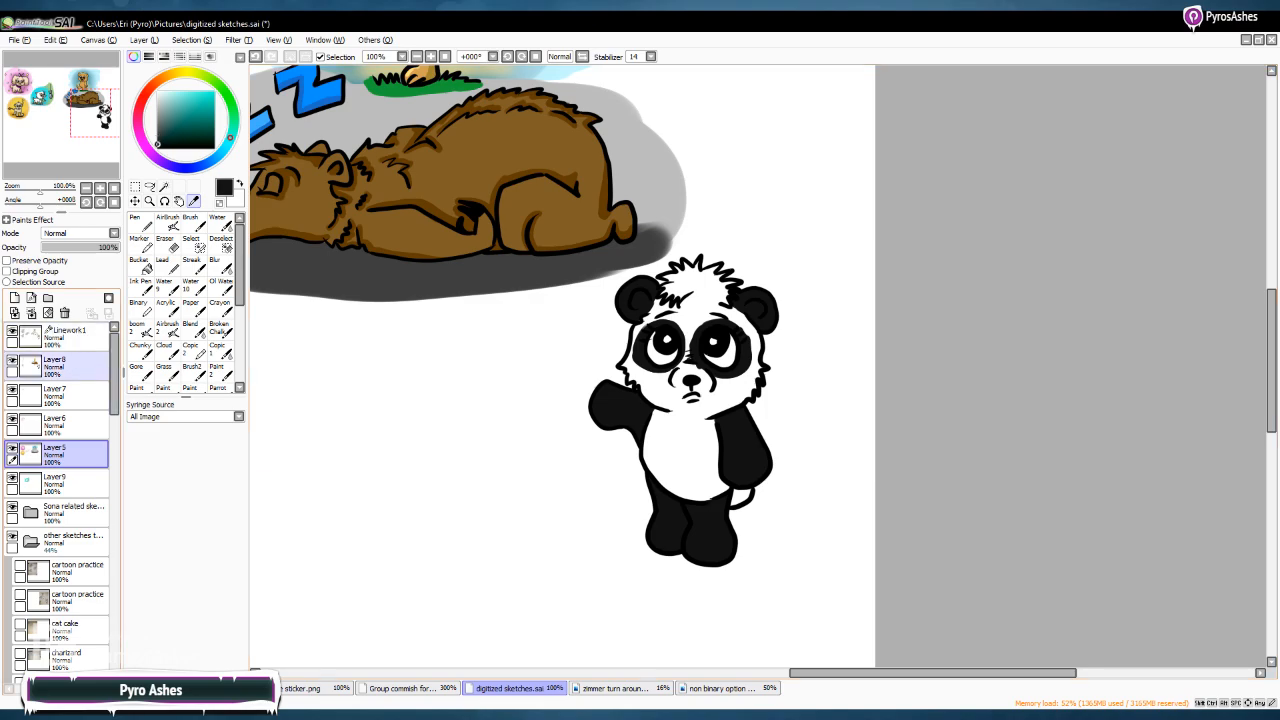
{"action": "left_click", "coordinate": [60, 366]}
{"action": "left_click", "coordinate": [140, 222]}
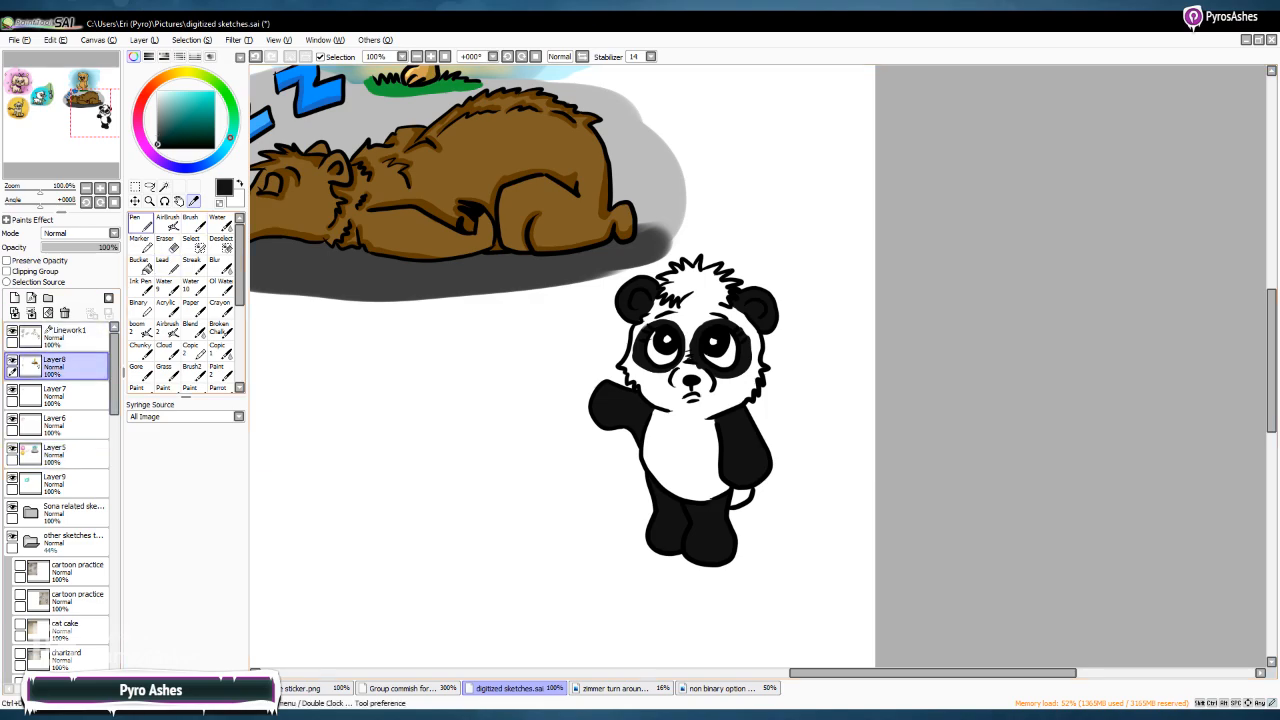
{"action": "left_click", "coordinate": [223, 553]}
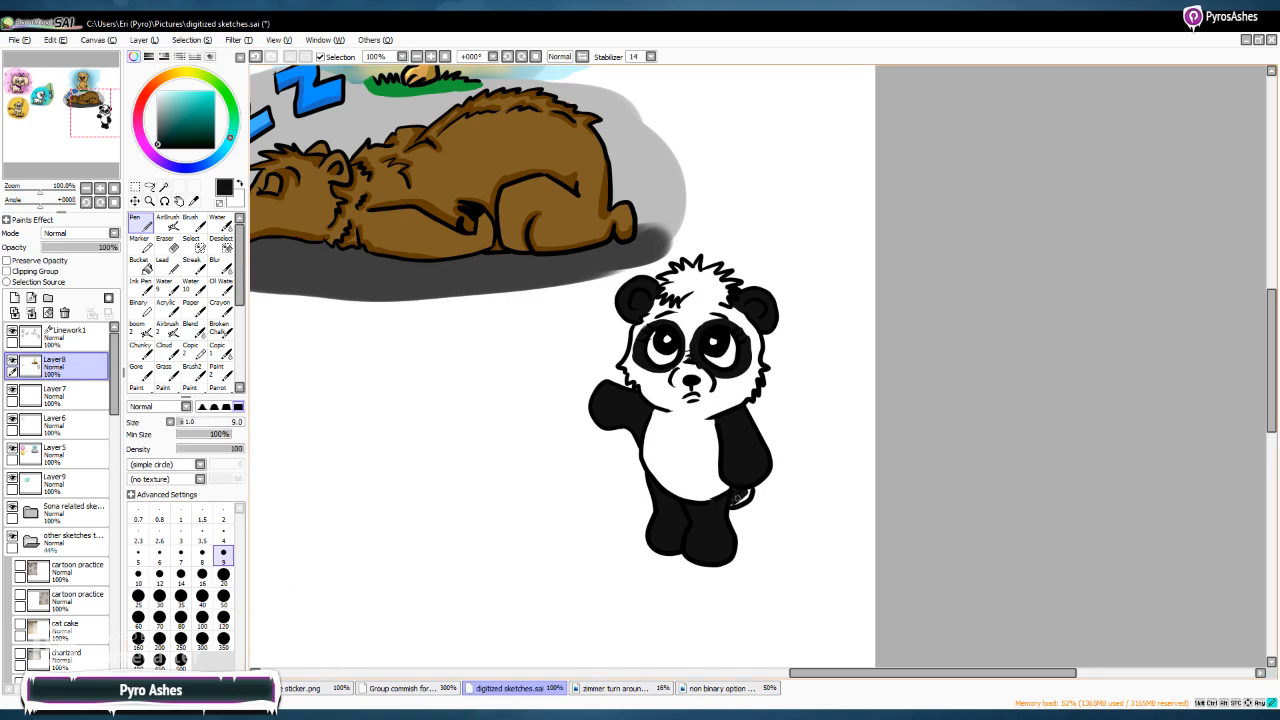
{"action": "left_click_drag", "start_coordinate": [736, 496], "coordinate": [737, 488]}
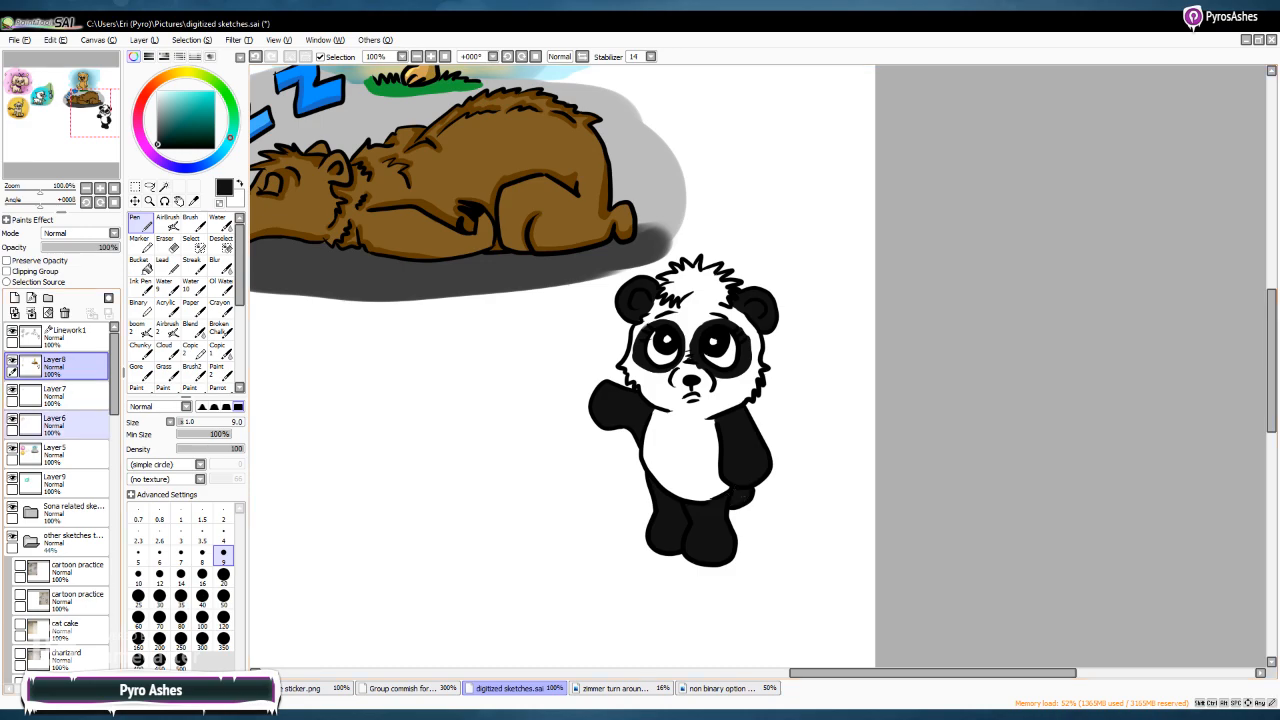
Paint a light yellow-green backdrop around the panda on Layer5 with the Pen at size 20
{"action": "left_click", "coordinate": [60, 455]}
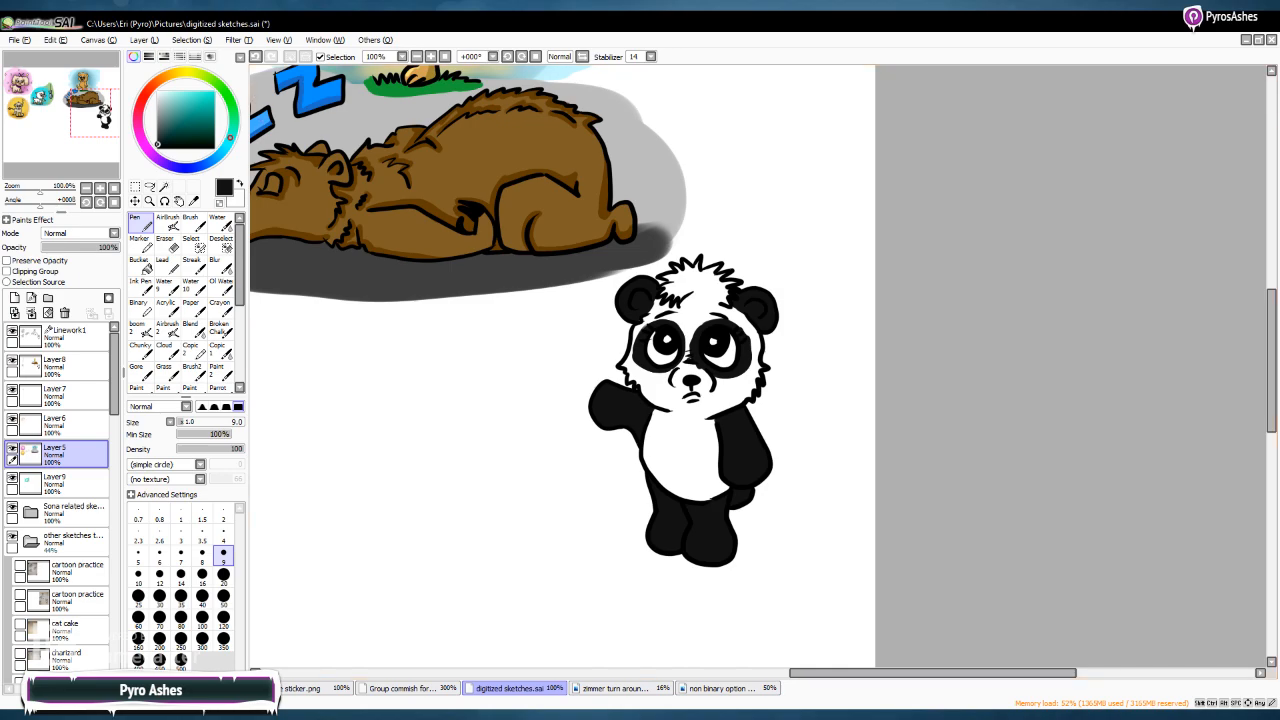
{"action": "left_click", "coordinate": [160, 160]}
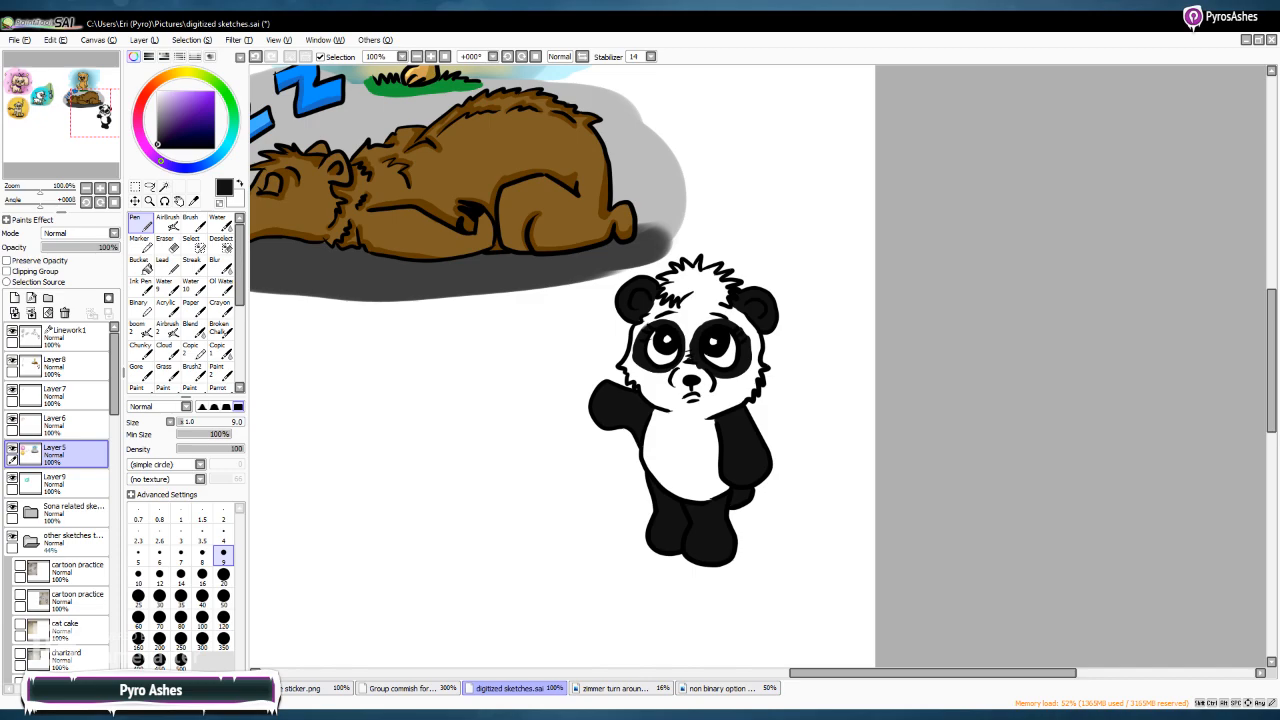
{"action": "left_click", "coordinate": [175, 92]}
{"action": "left_click_drag", "start_coordinate": [175, 92], "coordinate": [183, 92]}
{"action": "left_click_drag", "start_coordinate": [183, 92], "coordinate": [177, 92]}
{"action": "left_click", "coordinate": [193, 72]}
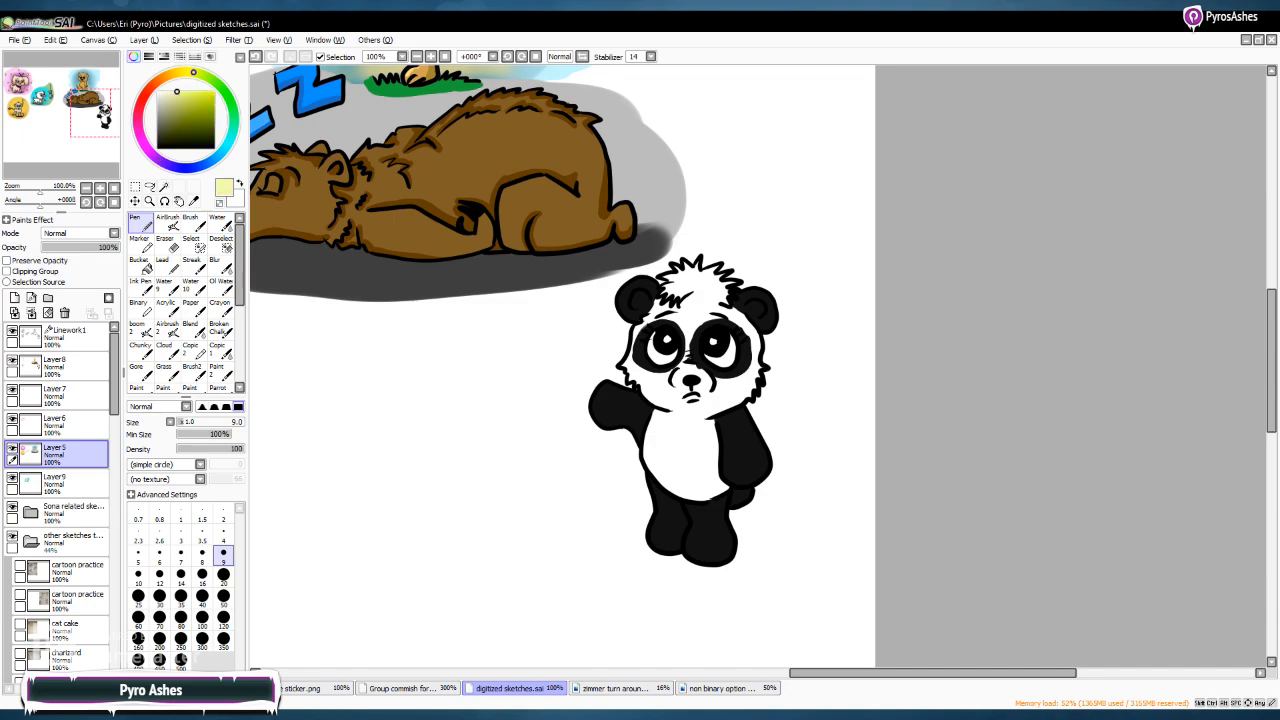
{"action": "left_click", "coordinate": [203, 75]}
{"action": "left_click", "coordinate": [183, 91]}
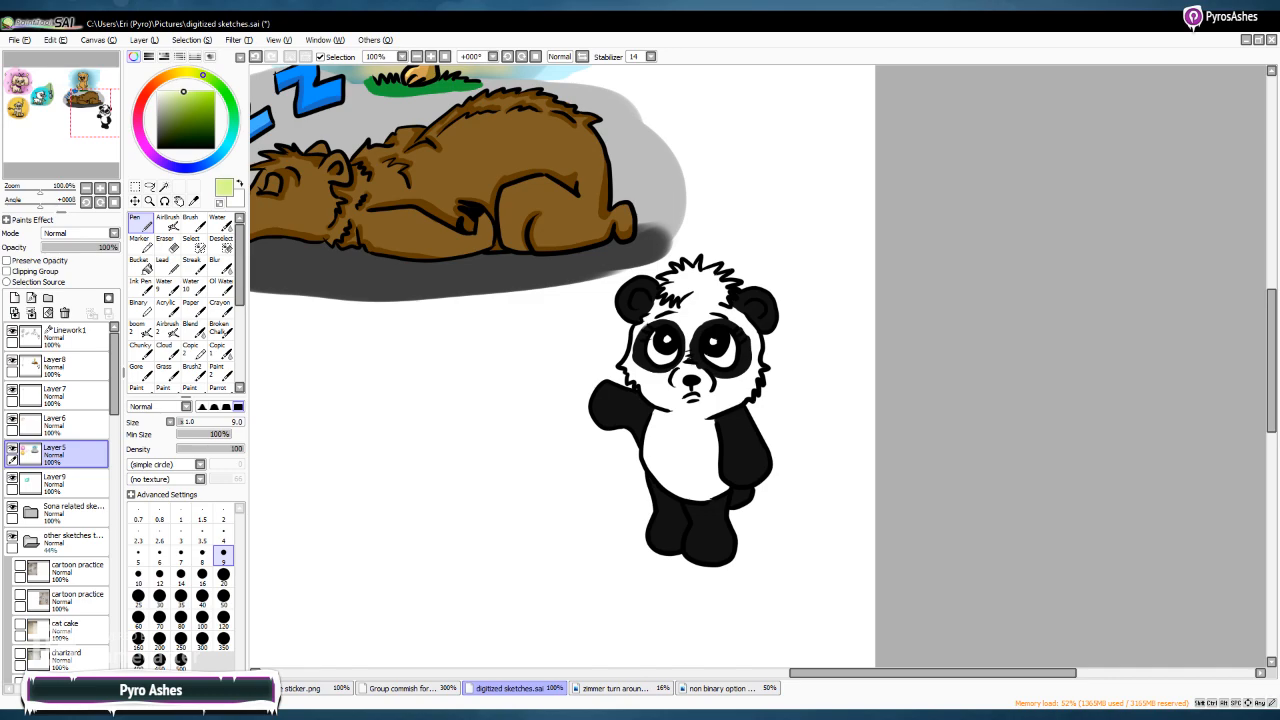
{"action": "left_click", "coordinate": [223, 574]}
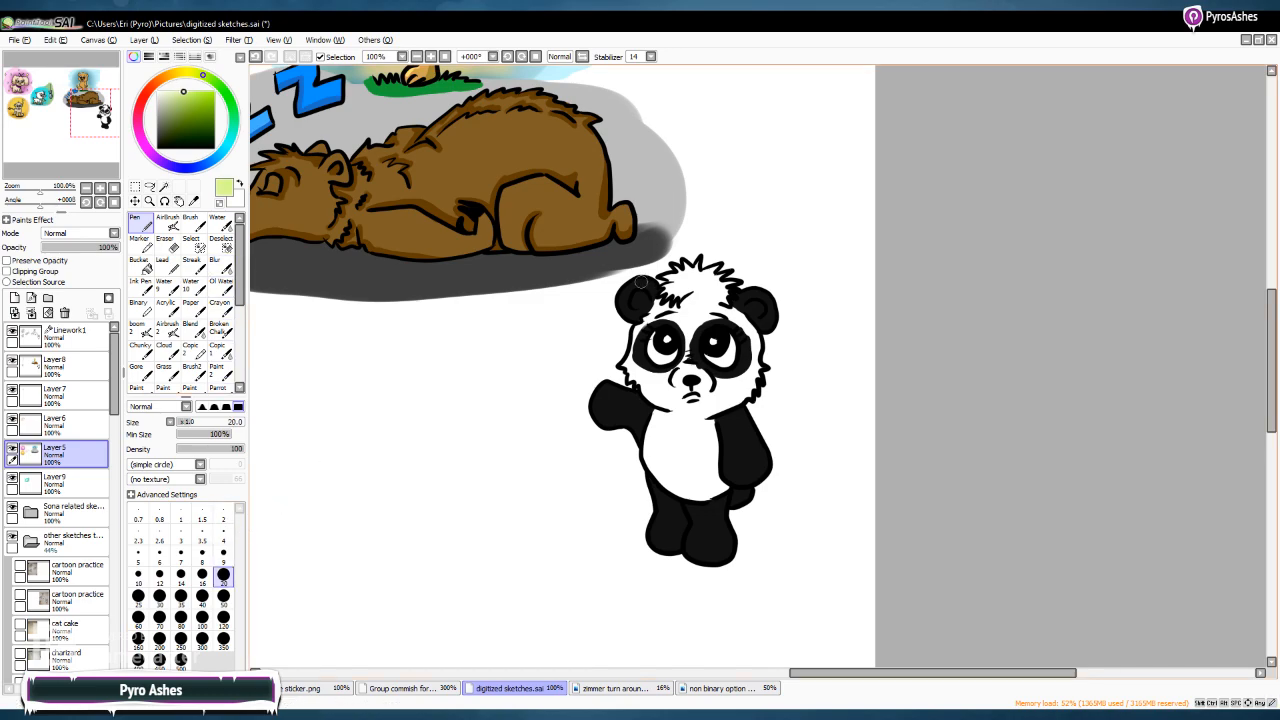
{"action": "mouse_move", "coordinate": [650, 272]}
{"action": "left_mouse_down"}
{"action": "mouse_move", "coordinate": [614, 292]}
{"action": "mouse_move", "coordinate": [626, 325]}
{"action": "left_mouse_up"}
{"action": "mouse_move", "coordinate": [660, 276]}
{"action": "left_mouse_down"}
{"action": "mouse_move", "coordinate": [710, 248]}
{"action": "mouse_move", "coordinate": [706, 258]}
{"action": "mouse_move", "coordinate": [728, 256]}
{"action": "mouse_move", "coordinate": [765, 289]}
{"action": "mouse_move", "coordinate": [776, 318]}
{"action": "mouse_move", "coordinate": [781, 302]}
{"action": "mouse_move", "coordinate": [740, 250]}
{"action": "mouse_move", "coordinate": [681, 245]}
{"action": "mouse_move", "coordinate": [637, 263]}
{"action": "mouse_move", "coordinate": [612, 304]}
{"action": "mouse_move", "coordinate": [626, 327]}
{"action": "mouse_move", "coordinate": [610, 370]}
{"action": "mouse_move", "coordinate": [628, 391]}
{"action": "mouse_move", "coordinate": [604, 370]}
{"action": "mouse_move", "coordinate": [592, 409]}
{"action": "mouse_move", "coordinate": [618, 427]}
{"action": "mouse_move", "coordinate": [602, 433]}
{"action": "mouse_move", "coordinate": [627, 425]}
{"action": "mouse_move", "coordinate": [624, 440]}
{"action": "mouse_move", "coordinate": [592, 450]}
{"action": "mouse_move", "coordinate": [578, 385]}
{"action": "mouse_move", "coordinate": [612, 345]}
{"action": "mouse_move", "coordinate": [610, 308]}
{"action": "mouse_move", "coordinate": [578, 368]}
{"action": "mouse_move", "coordinate": [612, 292]}
{"action": "mouse_move", "coordinate": [578, 440]}
{"action": "mouse_move", "coordinate": [600, 505]}
{"action": "mouse_move", "coordinate": [597, 443]}
{"action": "mouse_move", "coordinate": [612, 505]}
{"action": "mouse_move", "coordinate": [610, 445]}
{"action": "mouse_move", "coordinate": [635, 505]}
{"action": "mouse_move", "coordinate": [643, 488]}
{"action": "mouse_move", "coordinate": [640, 520]}
{"action": "mouse_move", "coordinate": [620, 530]}
{"action": "mouse_move", "coordinate": [605, 490]}
{"action": "mouse_move", "coordinate": [604, 525]}
{"action": "mouse_move", "coordinate": [650, 548]}
{"action": "mouse_move", "coordinate": [618, 512]}
{"action": "mouse_move", "coordinate": [648, 530]}
{"action": "mouse_move", "coordinate": [608, 526]}
{"action": "mouse_move", "coordinate": [625, 552]}
{"action": "mouse_move", "coordinate": [751, 555]}
{"action": "mouse_move", "coordinate": [735, 517]}
{"action": "mouse_move", "coordinate": [757, 562]}
{"action": "mouse_move", "coordinate": [764, 486]}
{"action": "mouse_move", "coordinate": [777, 560]}
{"action": "mouse_move", "coordinate": [766, 417]}
{"action": "left_mouse_up"}
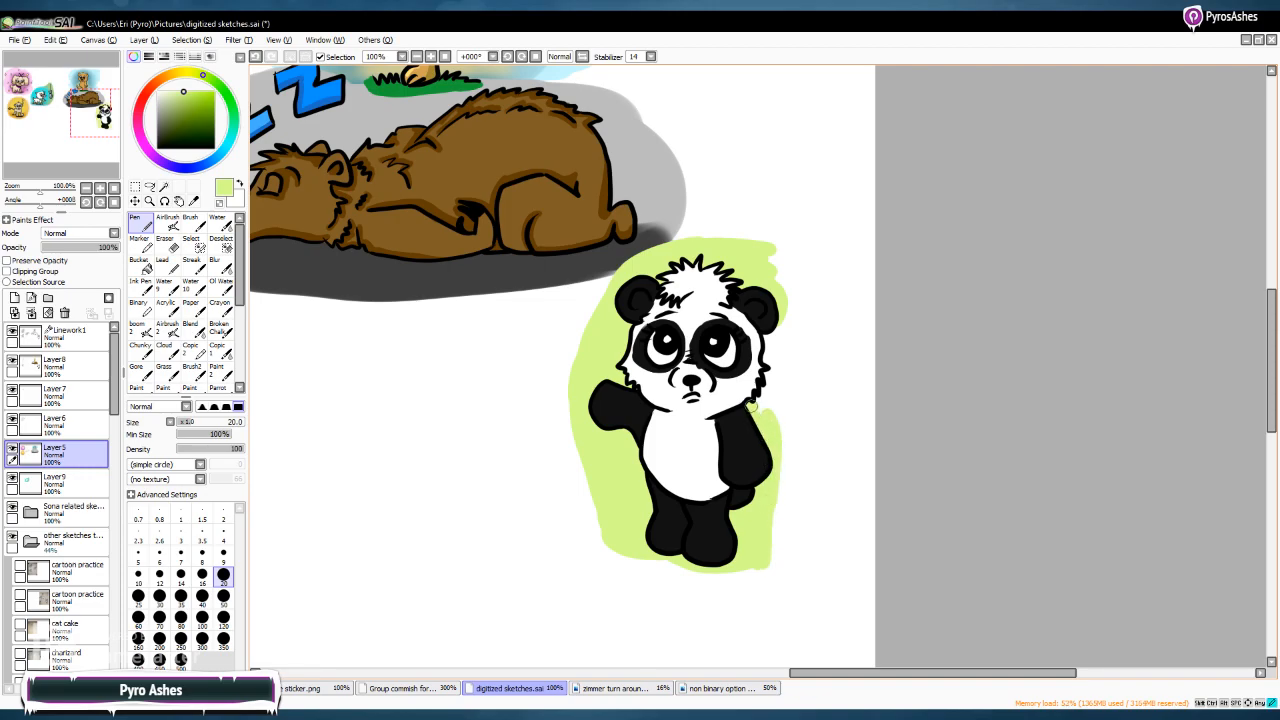
{"action": "mouse_move", "coordinate": [768, 403]}
{"action": "left_mouse_down"}
{"action": "mouse_move", "coordinate": [779, 303]}
{"action": "mouse_move", "coordinate": [766, 266]}
{"action": "mouse_move", "coordinate": [780, 259]}
{"action": "mouse_move", "coordinate": [789, 327]}
{"action": "mouse_move", "coordinate": [780, 278]}
{"action": "mouse_move", "coordinate": [792, 299]}
{"action": "mouse_move", "coordinate": [767, 542]}
{"action": "mouse_move", "coordinate": [578, 443]}
{"action": "mouse_move", "coordinate": [769, 544]}
{"action": "mouse_move", "coordinate": [760, 549]}
{"action": "mouse_move", "coordinate": [790, 550]}
{"action": "mouse_move", "coordinate": [798, 281]}
{"action": "mouse_move", "coordinate": [791, 263]}
{"action": "mouse_move", "coordinate": [703, 246]}
{"action": "mouse_move", "coordinate": [635, 266]}
{"action": "mouse_move", "coordinate": [604, 333]}
{"action": "mouse_move", "coordinate": [640, 262]}
{"action": "mouse_move", "coordinate": [603, 312]}
{"action": "mouse_move", "coordinate": [587, 427]}
{"action": "left_mouse_up"}
Extend and smooth the outer edges of the panda's light green backdrop with the Pen at size 50
{"action": "left_click", "coordinate": [223, 596]}
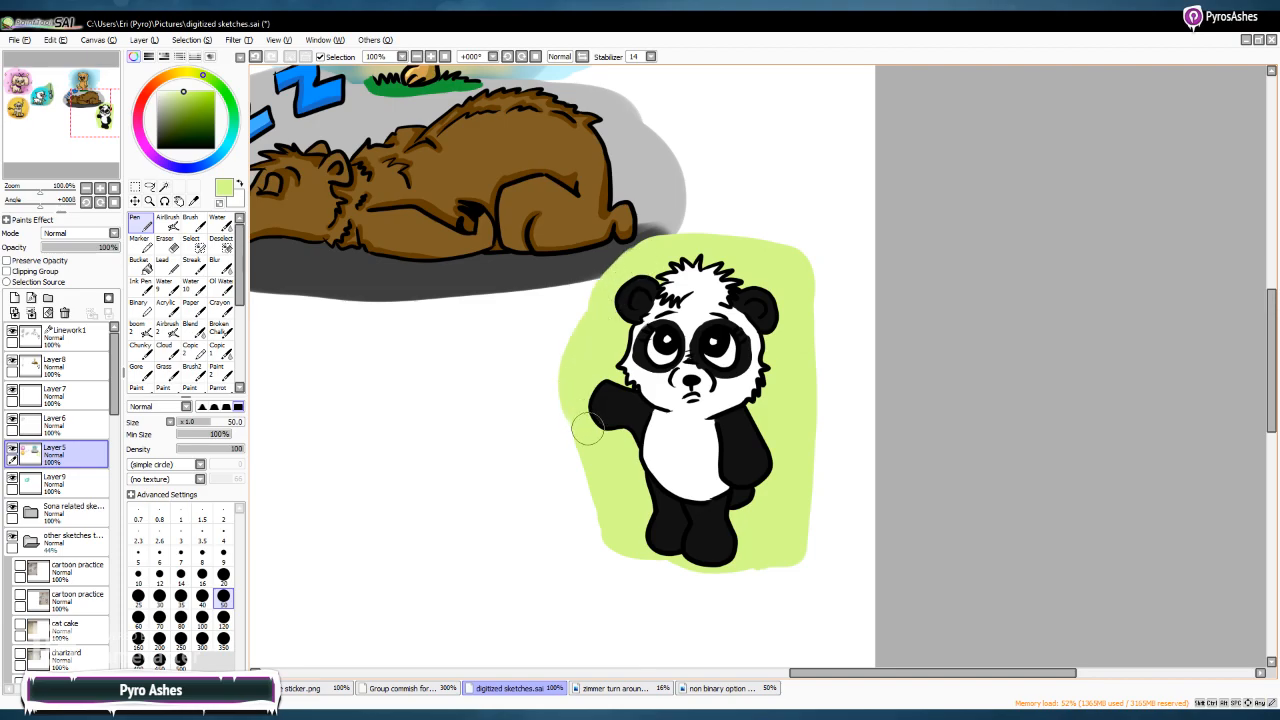
{"action": "mouse_move", "coordinate": [599, 300]}
{"action": "left_mouse_down"}
{"action": "mouse_move", "coordinate": [660, 260]}
{"action": "mouse_move", "coordinate": [622, 268]}
{"action": "mouse_move", "coordinate": [604, 320]}
{"action": "left_mouse_up"}
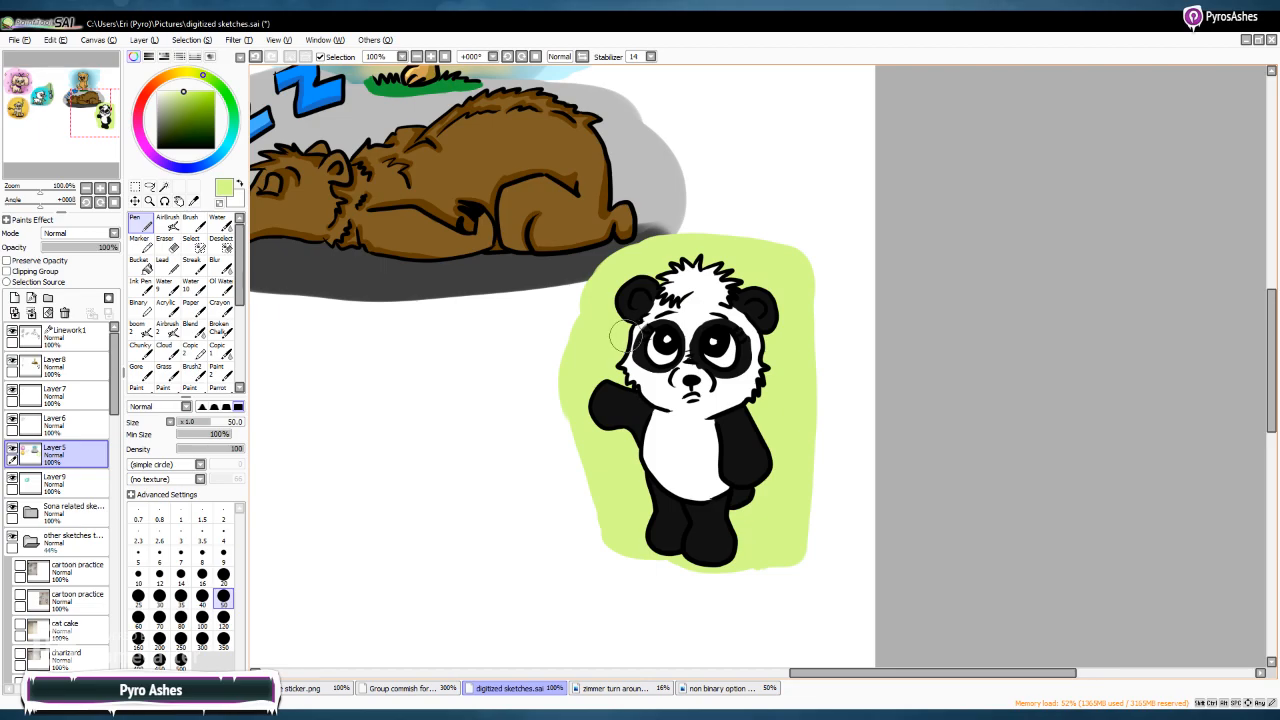
{"action": "mouse_move", "coordinate": [590, 395]}
{"action": "left_mouse_down"}
{"action": "mouse_move", "coordinate": [575, 400]}
{"action": "mouse_move", "coordinate": [570, 430]}
{"action": "mouse_move", "coordinate": [594, 528]}
{"action": "mouse_move", "coordinate": [789, 534]}
{"action": "left_mouse_up"}
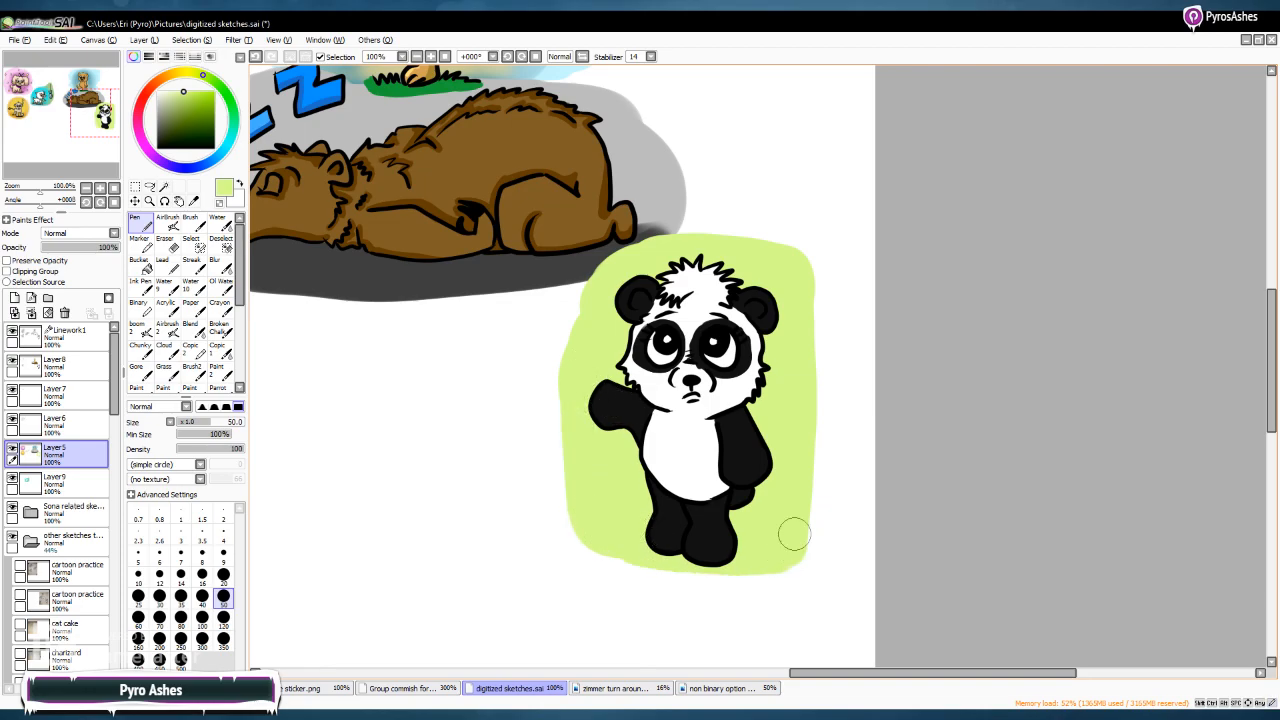
{"action": "mouse_move", "coordinate": [584, 370]}
{"action": "left_mouse_down"}
{"action": "mouse_move", "coordinate": [580, 319]}
{"action": "mouse_move", "coordinate": [604, 270]}
{"action": "left_mouse_up"}
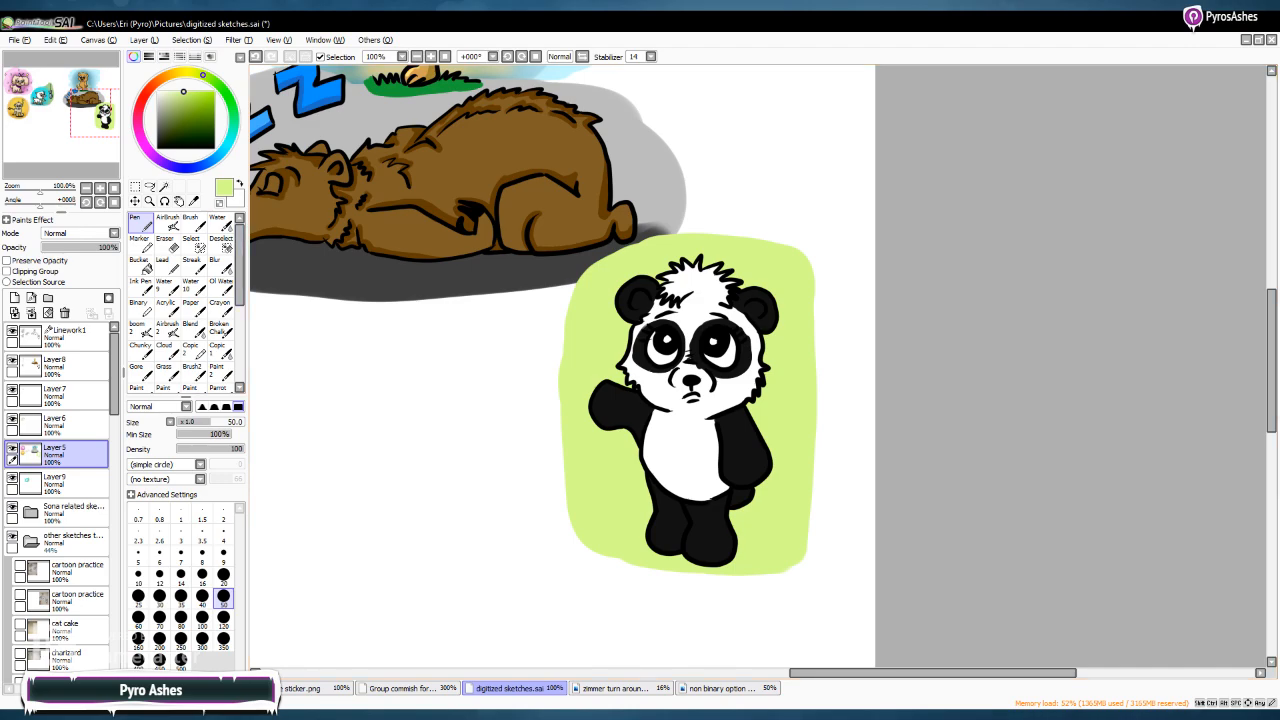
Paint a tall segmented bamboo stalk in medium green beside the panda's raised paw with the Pen at size 9
{"action": "left_click_drag", "start_coordinate": [203, 99], "coordinate": [210, 111]}
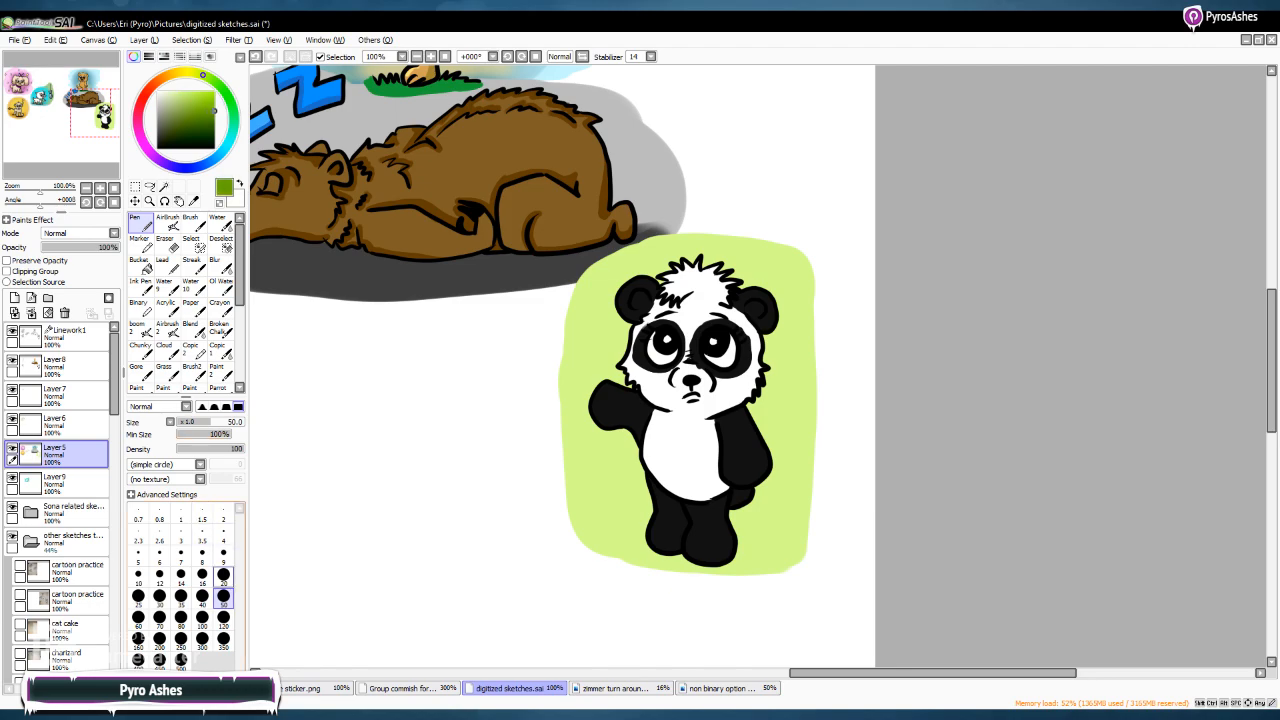
{"action": "left_click", "coordinate": [223, 552]}
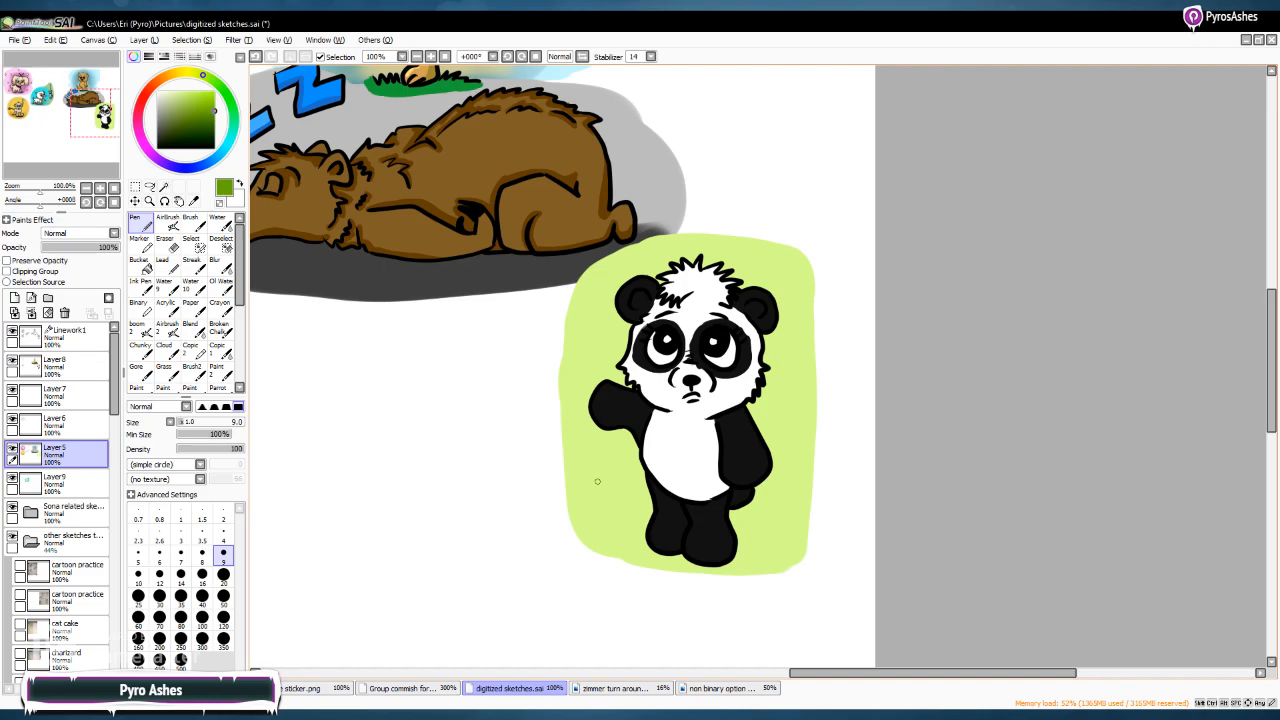
{"action": "mouse_move", "coordinate": [593, 483]}
{"action": "left_mouse_down"}
{"action": "mouse_move", "coordinate": [604, 532]}
{"action": "mouse_move", "coordinate": [602, 480]}
{"action": "mouse_move", "coordinate": [602, 520]}
{"action": "left_mouse_up"}
{"action": "mouse_move", "coordinate": [589, 457]}
{"action": "left_mouse_down"}
{"action": "mouse_move", "coordinate": [594, 480]}
{"action": "mouse_move", "coordinate": [591, 321]}
{"action": "left_mouse_up"}
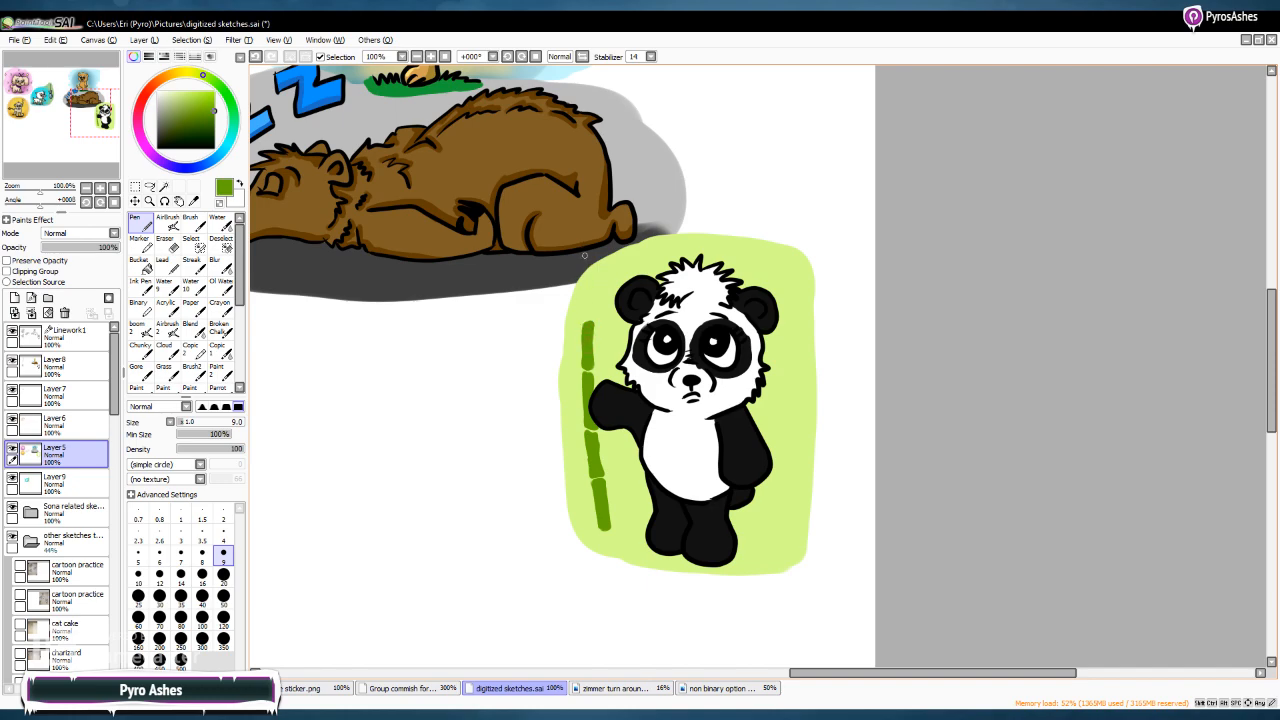
{"action": "left_click_drag", "start_coordinate": [586, 314], "coordinate": [591, 276]}
Add two more segmented bamboo stalks between the first stalk and the panda's body, passing behind its raised arm
{"action": "mouse_move", "coordinate": [613, 478]}
{"action": "left_mouse_down"}
{"action": "mouse_move", "coordinate": [621, 534]}
{"action": "mouse_move", "coordinate": [624, 476]}
{"action": "mouse_move", "coordinate": [619, 518]}
{"action": "left_mouse_up"}
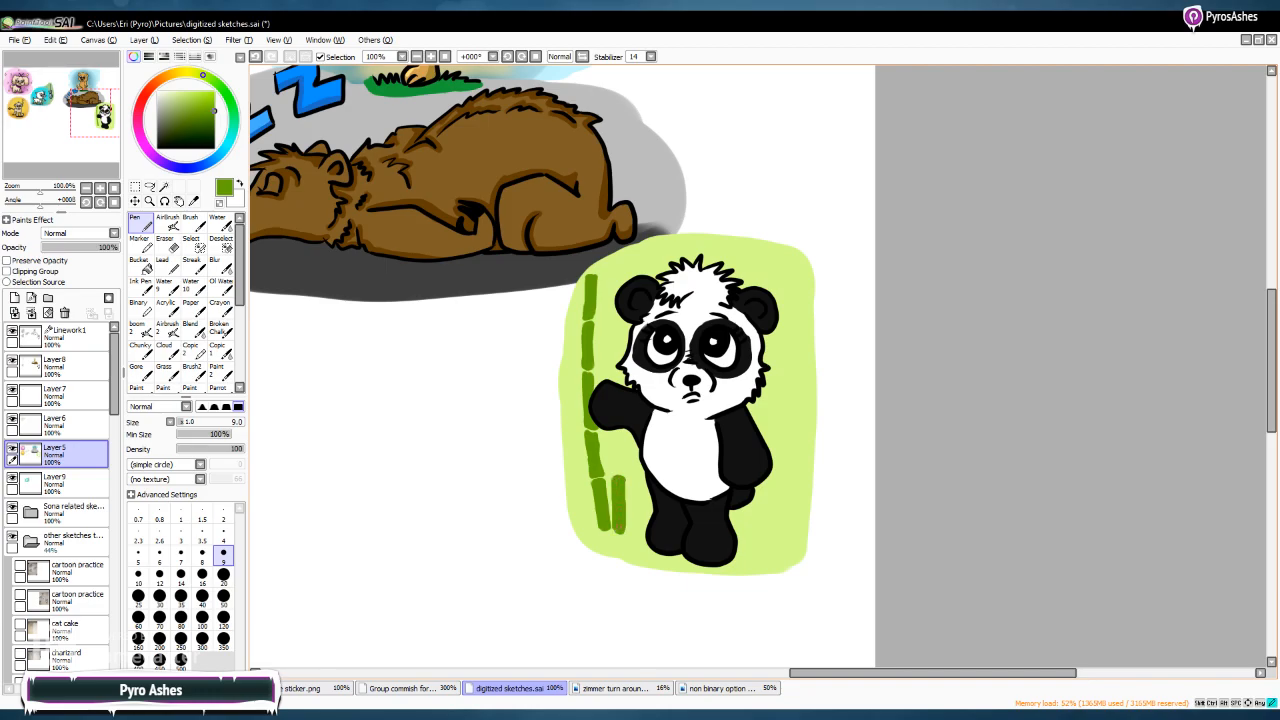
{"action": "mouse_move", "coordinate": [616, 434]}
{"action": "left_mouse_down"}
{"action": "mouse_move", "coordinate": [621, 477]}
{"action": "mouse_move", "coordinate": [621, 437]}
{"action": "mouse_move", "coordinate": [617, 459]}
{"action": "left_mouse_up"}
{"action": "mouse_move", "coordinate": [614, 392]}
{"action": "left_mouse_down"}
{"action": "mouse_move", "coordinate": [617, 349]}
{"action": "mouse_move", "coordinate": [617, 366]}
{"action": "left_mouse_up"}
{"action": "mouse_move", "coordinate": [609, 322]}
{"action": "left_mouse_down"}
{"action": "mouse_move", "coordinate": [609, 346]}
{"action": "mouse_move", "coordinate": [622, 347]}
{"action": "mouse_move", "coordinate": [610, 288]}
{"action": "left_mouse_up"}
{"action": "left_click_drag", "start_coordinate": [617, 324], "coordinate": [614, 308]}
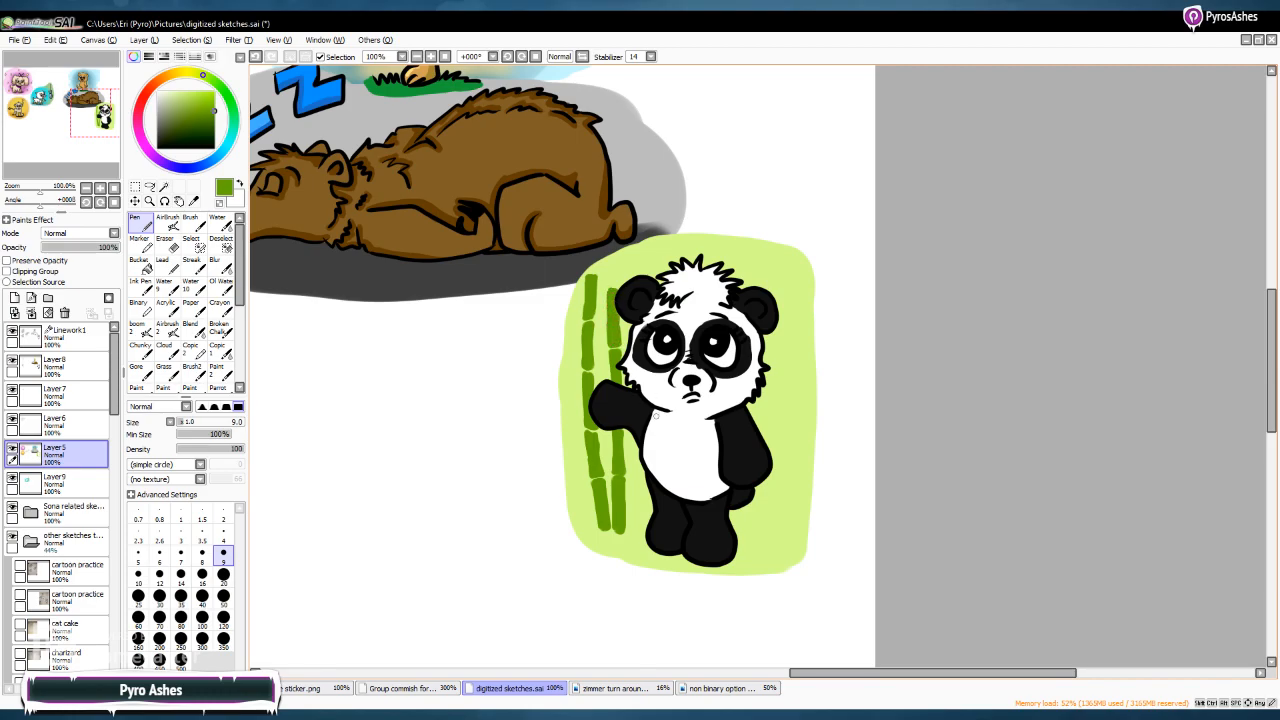
{"action": "mouse_move", "coordinate": [633, 492]}
{"action": "left_mouse_down"}
{"action": "mouse_move", "coordinate": [636, 480]}
{"action": "mouse_move", "coordinate": [637, 514]}
{"action": "left_mouse_up"}
{"action": "left_click_drag", "start_coordinate": [644, 484], "coordinate": [644, 532]}
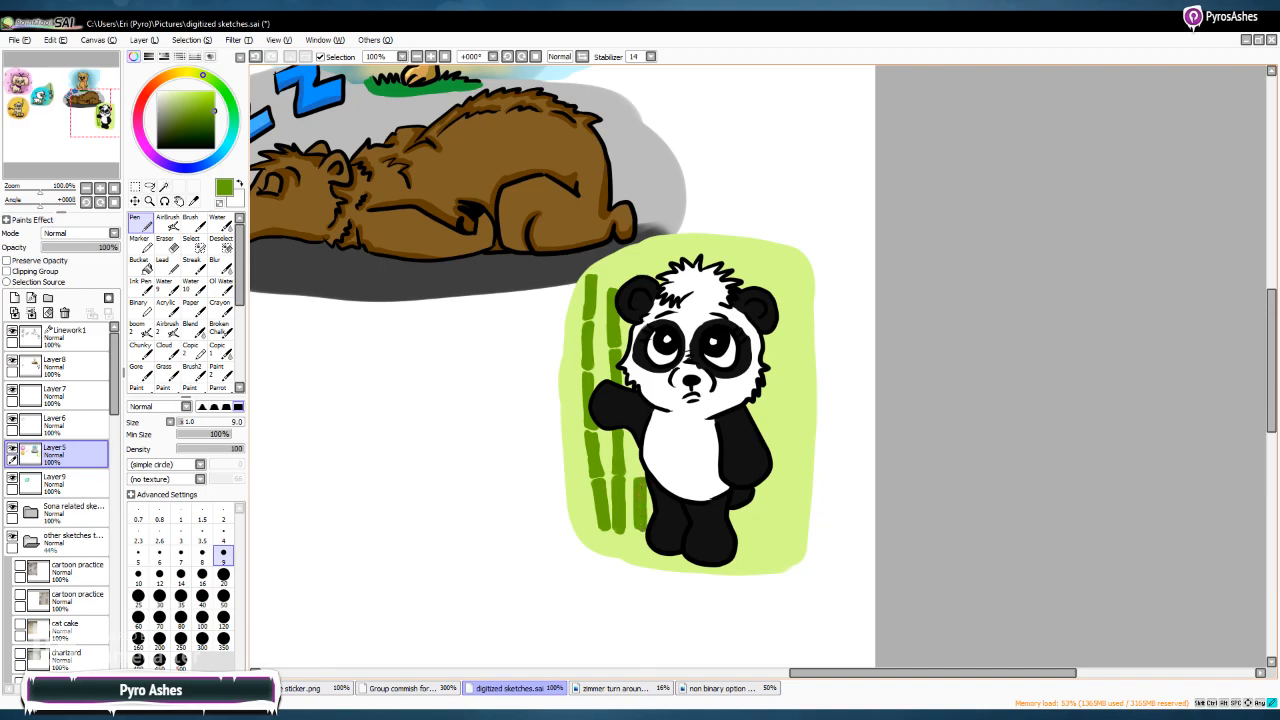
{"action": "mouse_move", "coordinate": [636, 438]}
{"action": "left_mouse_down"}
{"action": "mouse_move", "coordinate": [636, 476]}
{"action": "mouse_move", "coordinate": [639, 458]}
{"action": "left_mouse_up"}
Paint segmented bamboo stalks behind the panda's lowered arm, one reaching above its ear and a short leaning one near the backdrop's edge
{"action": "mouse_move", "coordinate": [740, 507]}
{"action": "left_mouse_down"}
{"action": "mouse_move", "coordinate": [744, 535]}
{"action": "mouse_move", "coordinate": [749, 499]}
{"action": "left_mouse_up"}
{"action": "left_click_drag", "start_coordinate": [752, 406], "coordinate": [759, 424]}
{"action": "mouse_move", "coordinate": [761, 489]}
{"action": "left_mouse_down"}
{"action": "mouse_move", "coordinate": [756, 532]}
{"action": "mouse_move", "coordinate": [770, 535]}
{"action": "mouse_move", "coordinate": [772, 490]}
{"action": "mouse_move", "coordinate": [764, 531]}
{"action": "left_mouse_up"}
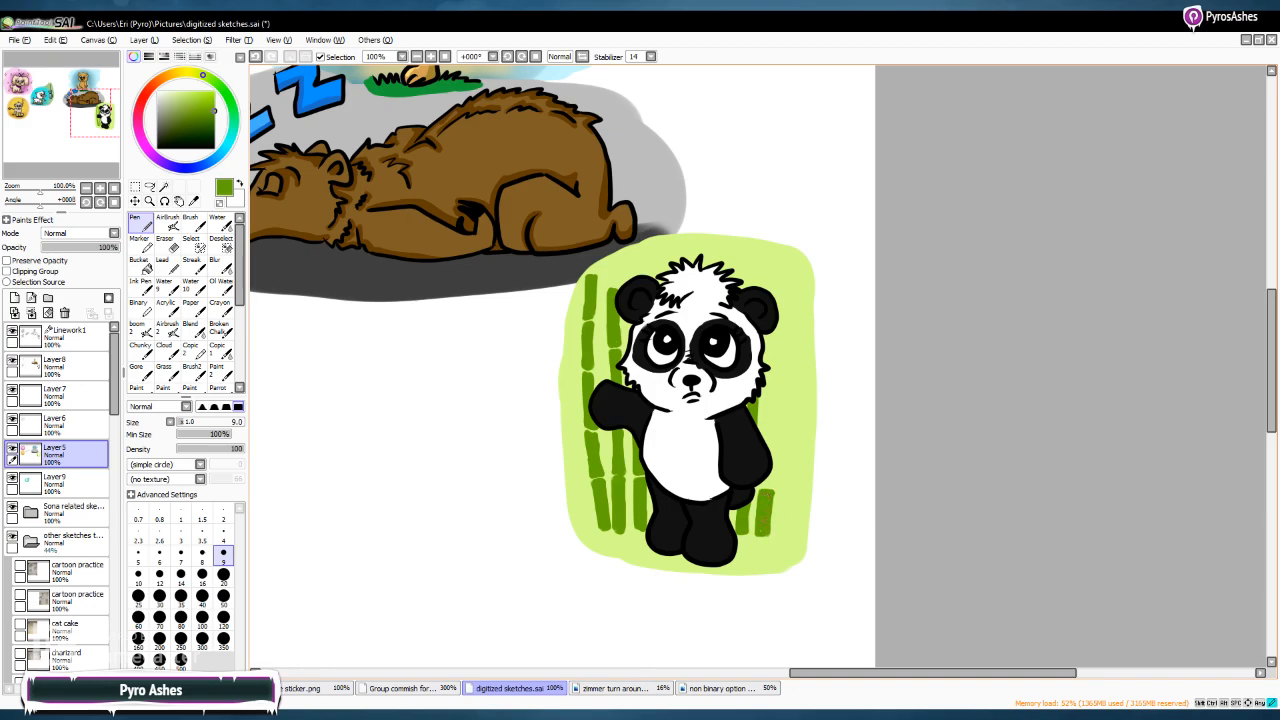
{"action": "mouse_move", "coordinate": [760, 484]}
{"action": "left_mouse_down"}
{"action": "mouse_move", "coordinate": [774, 485]}
{"action": "mouse_move", "coordinate": [766, 430]}
{"action": "left_mouse_up"}
{"action": "mouse_move", "coordinate": [775, 405]}
{"action": "left_mouse_down"}
{"action": "mouse_move", "coordinate": [764, 420]}
{"action": "mouse_move", "coordinate": [778, 364]}
{"action": "mouse_move", "coordinate": [771, 420]}
{"action": "left_mouse_up"}
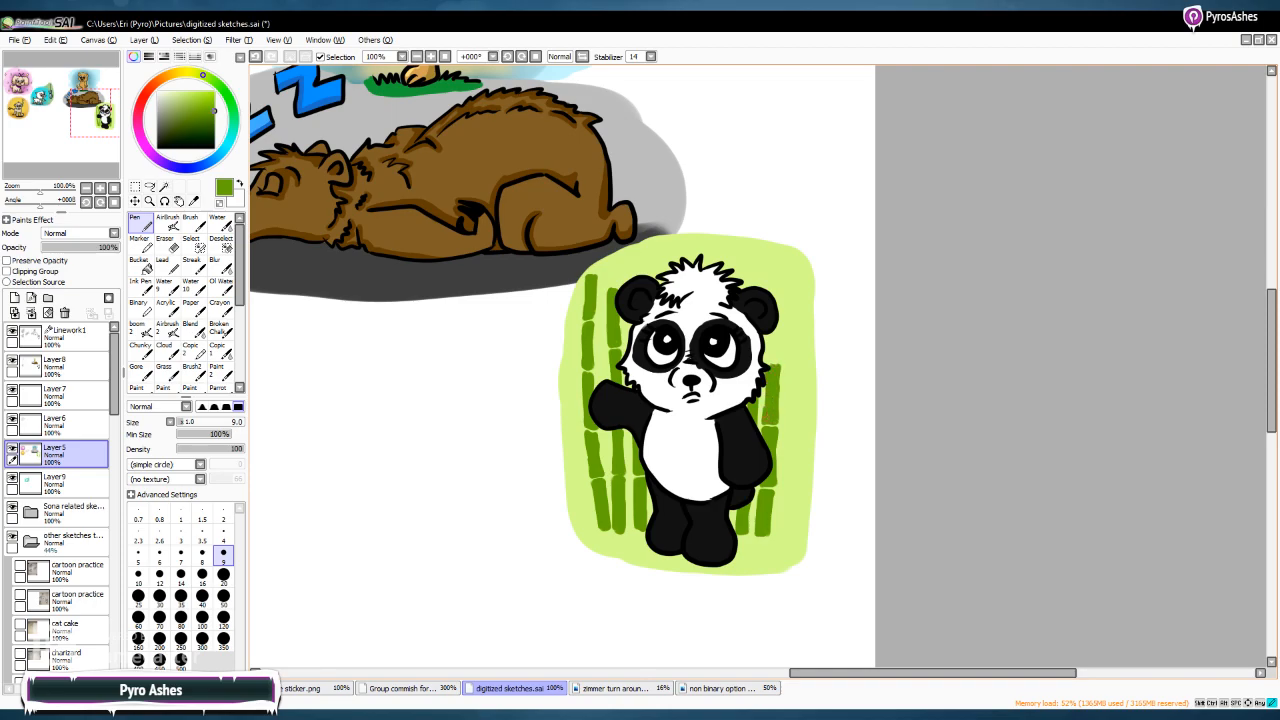
{"action": "left_click_drag", "start_coordinate": [772, 346], "coordinate": [774, 364]}
{"action": "left_click_drag", "start_coordinate": [777, 346], "coordinate": [778, 358]}
{"action": "mouse_move", "coordinate": [777, 334]}
{"action": "left_mouse_down"}
{"action": "mouse_move", "coordinate": [774, 356]}
{"action": "mouse_move", "coordinate": [780, 300]}
{"action": "left_mouse_up"}
{"action": "left_click_drag", "start_coordinate": [774, 296], "coordinate": [778, 252]}
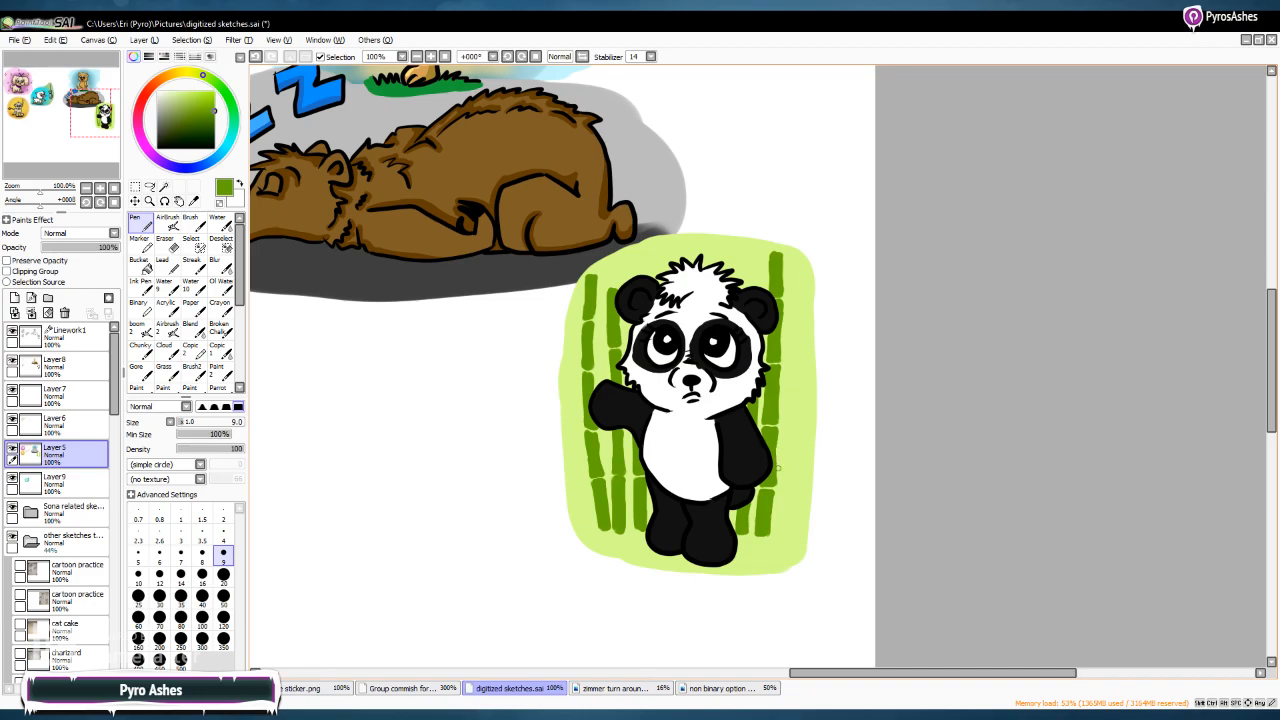
{"action": "left_click_drag", "start_coordinate": [783, 476], "coordinate": [782, 526]}
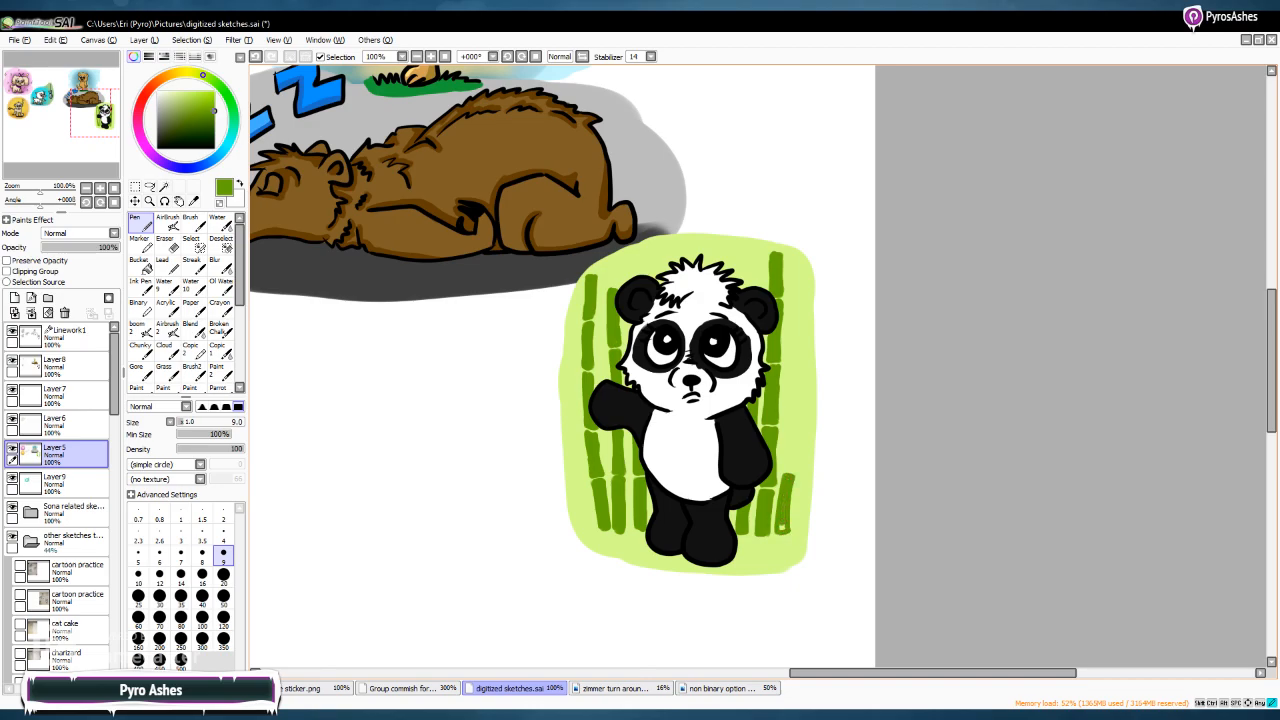
{"action": "left_click_drag", "start_coordinate": [786, 470], "coordinate": [796, 448]}
Paint a dark green oval ground patch under the panda's feet with the Pen at size 20
{"action": "left_click", "coordinate": [213, 125]}
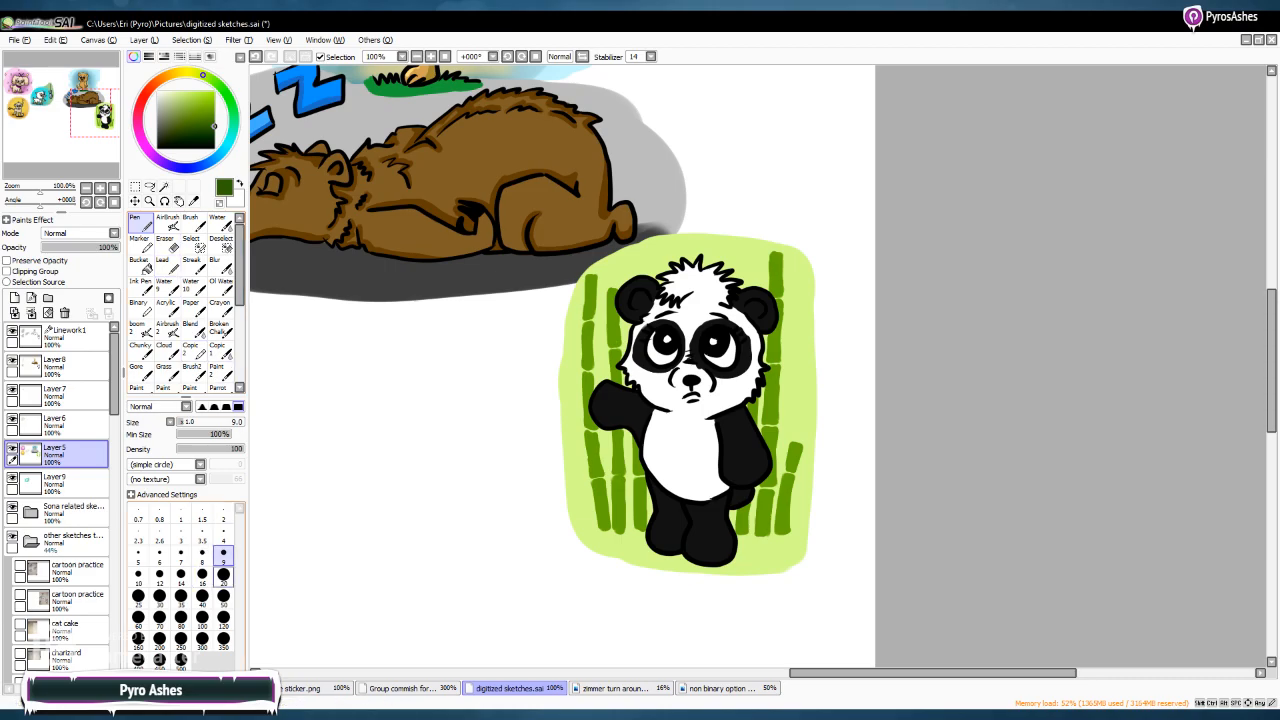
{"action": "left_click", "coordinate": [223, 574]}
{"action": "mouse_move", "coordinate": [653, 549]}
{"action": "left_mouse_down"}
{"action": "mouse_move", "coordinate": [603, 543]}
{"action": "mouse_move", "coordinate": [750, 548]}
{"action": "mouse_move", "coordinate": [740, 545]}
{"action": "mouse_move", "coordinate": [745, 570]}
{"action": "mouse_move", "coordinate": [620, 558]}
{"action": "mouse_move", "coordinate": [742, 552]}
{"action": "mouse_move", "coordinate": [746, 571]}
{"action": "mouse_move", "coordinate": [672, 576]}
{"action": "mouse_move", "coordinate": [606, 566]}
{"action": "mouse_move", "coordinate": [594, 548]}
{"action": "mouse_move", "coordinate": [694, 540]}
{"action": "left_mouse_up"}
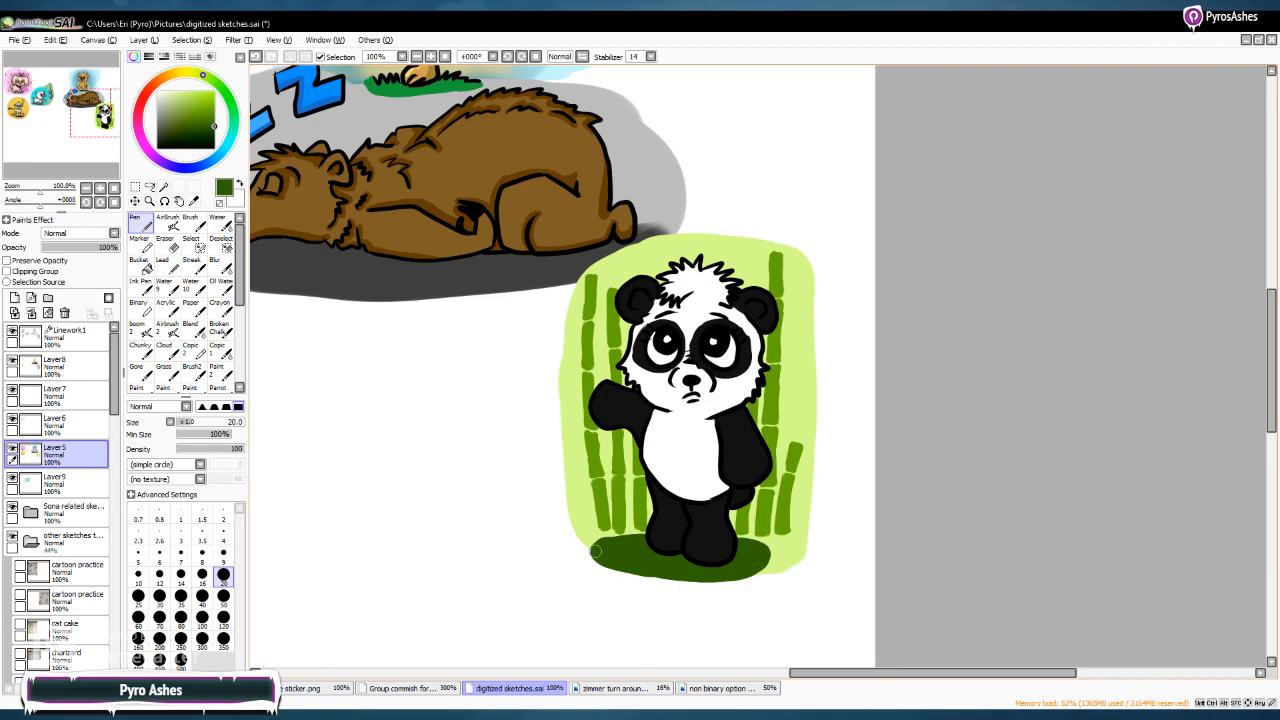
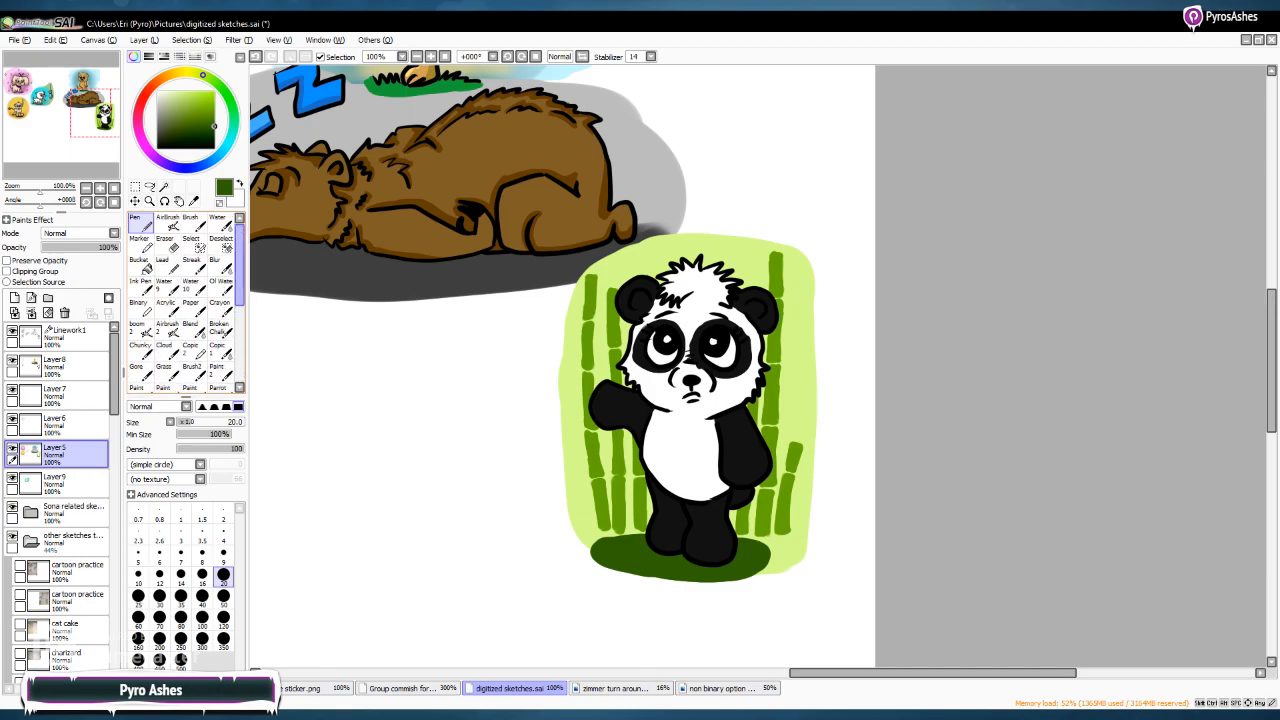
Look through the available brush presets for one suited to the panda's ground detail
{"action": "scroll", "coordinate": [185, 300], "scroll_direction": "down", "scroll_amount": 5}
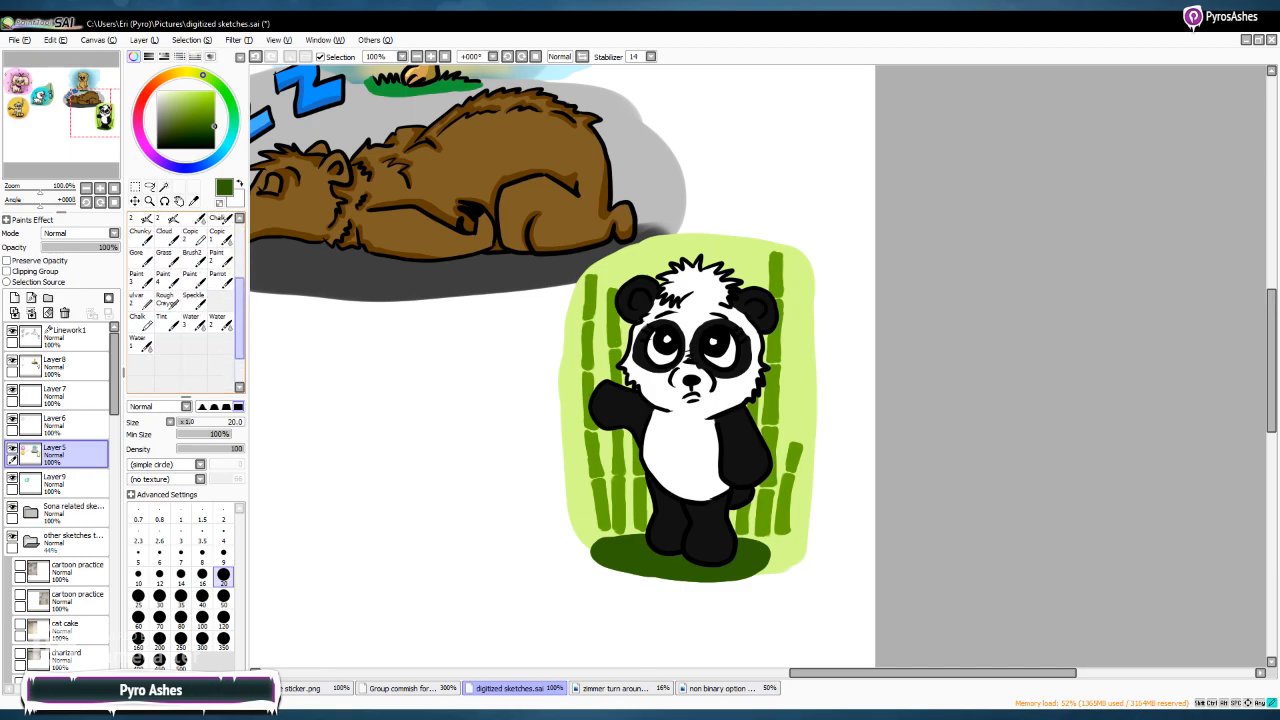
{"action": "scroll", "coordinate": [185, 300], "scroll_direction": "up", "scroll_amount": 4}
{"action": "scroll", "coordinate": [185, 300], "scroll_direction": "up", "scroll_amount": 1}
{"action": "scroll", "coordinate": [185, 300], "scroll_direction": "up", "scroll_amount": 3}
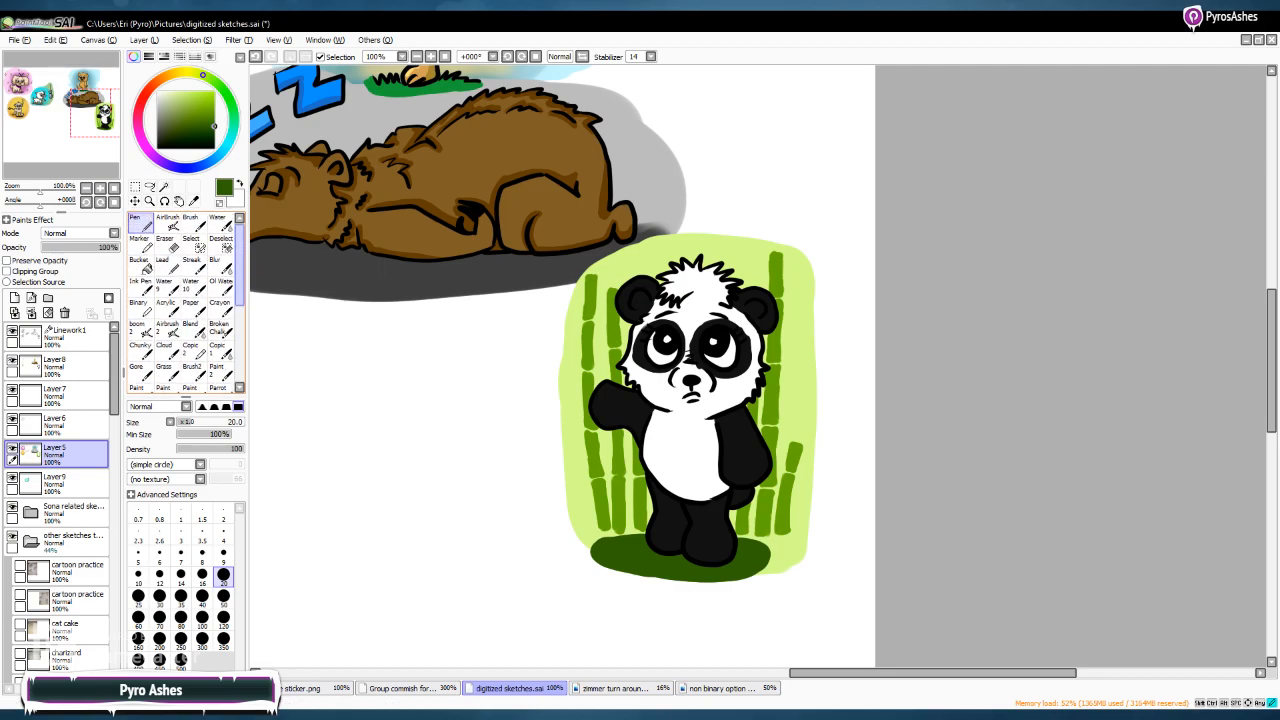
{"action": "scroll", "coordinate": [185, 300], "scroll_direction": "down", "scroll_amount": 2}
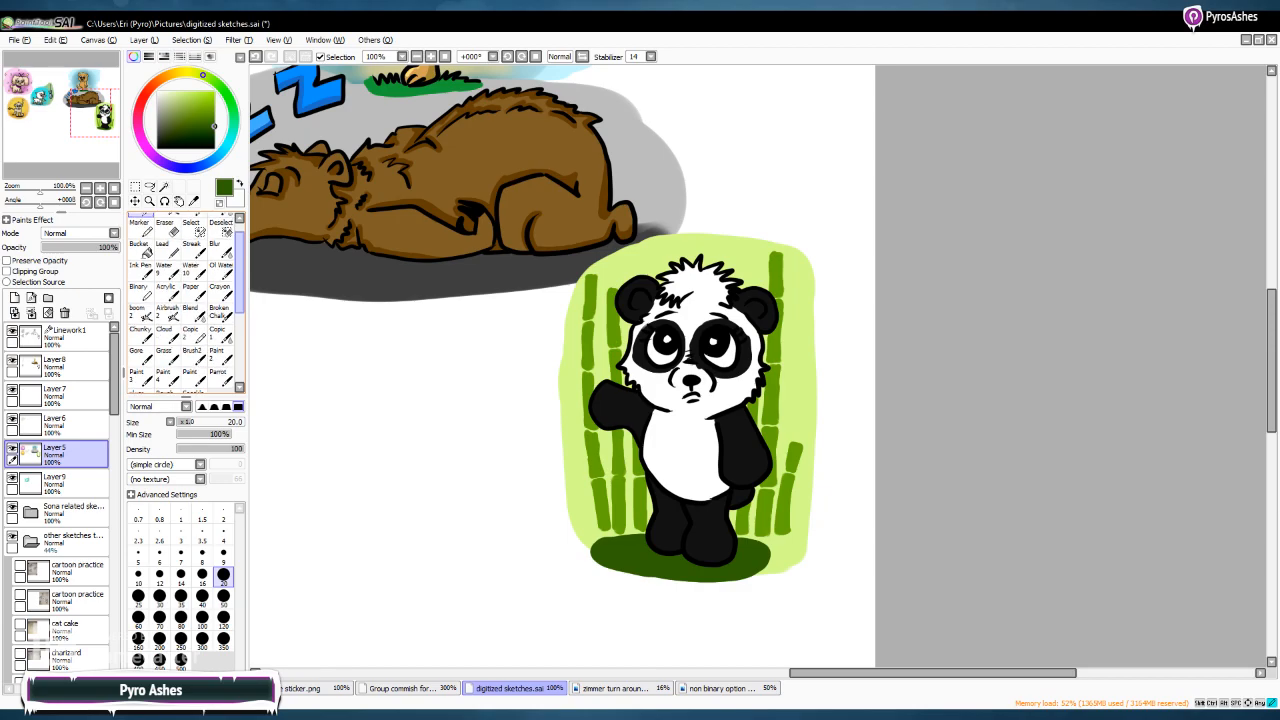
{"action": "scroll", "coordinate": [185, 300], "scroll_direction": "up", "scroll_amount": 1}
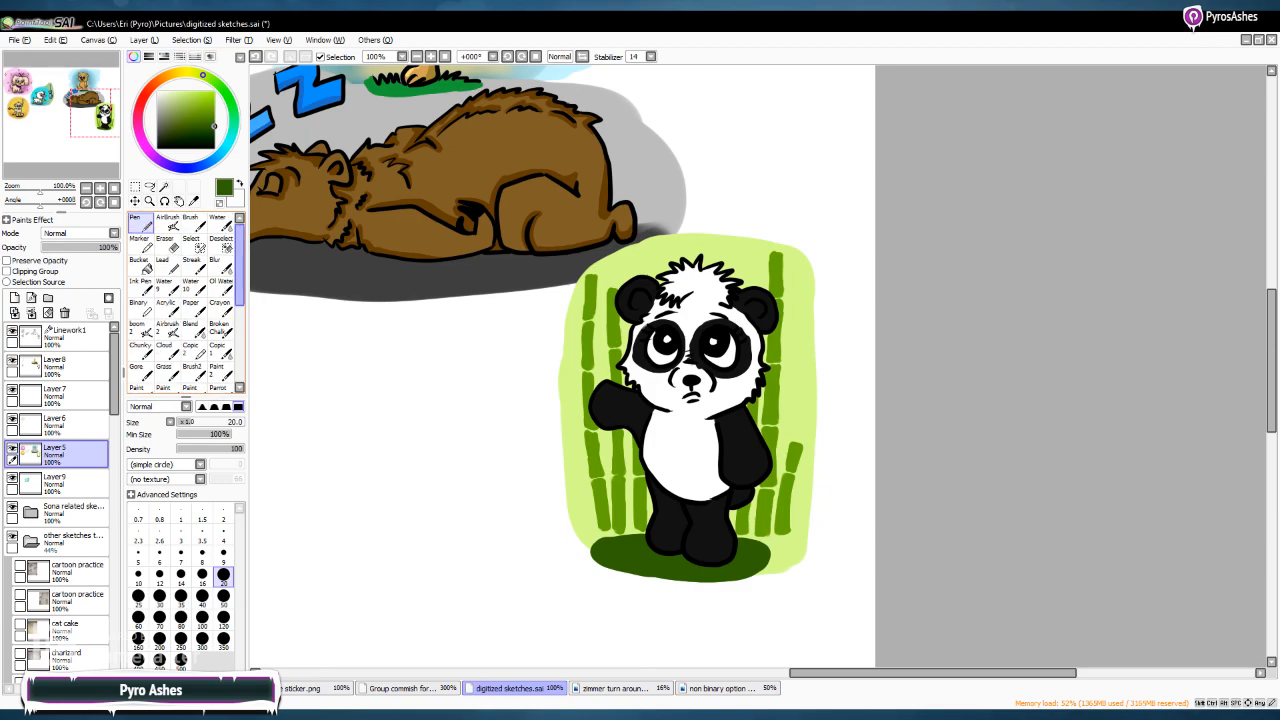
{"action": "scroll", "coordinate": [185, 300], "scroll_direction": "down", "scroll_amount": 3}
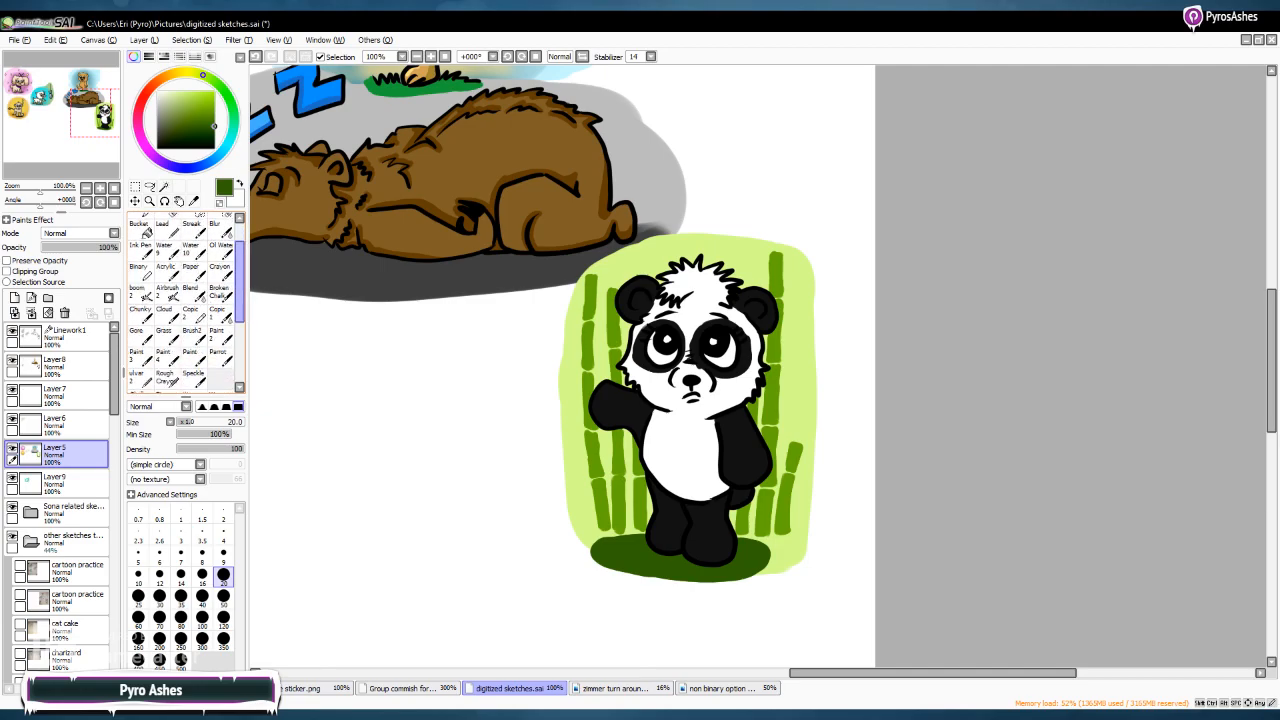
{"action": "scroll", "coordinate": [185, 300], "scroll_direction": "down", "scroll_amount": 3}
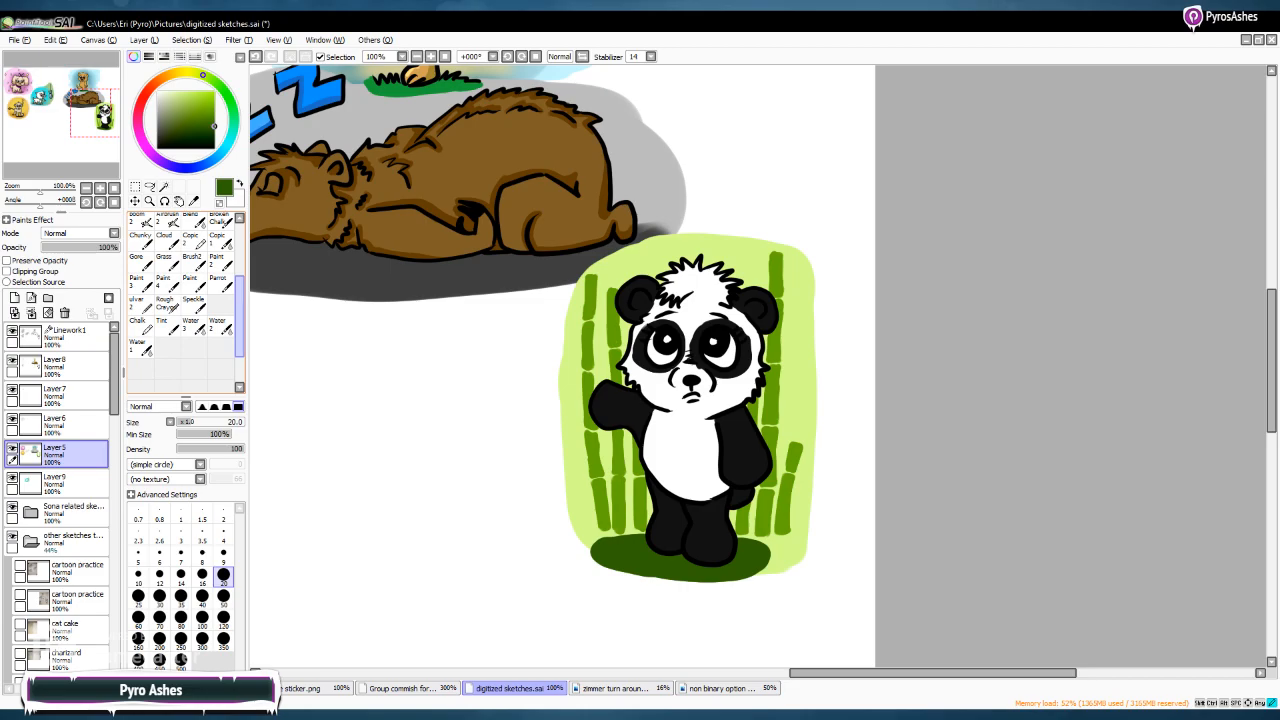
{"action": "scroll", "coordinate": [185, 300], "scroll_direction": "up", "scroll_amount": 3}
{"action": "scroll", "coordinate": [185, 300], "scroll_direction": "up", "scroll_amount": 1}
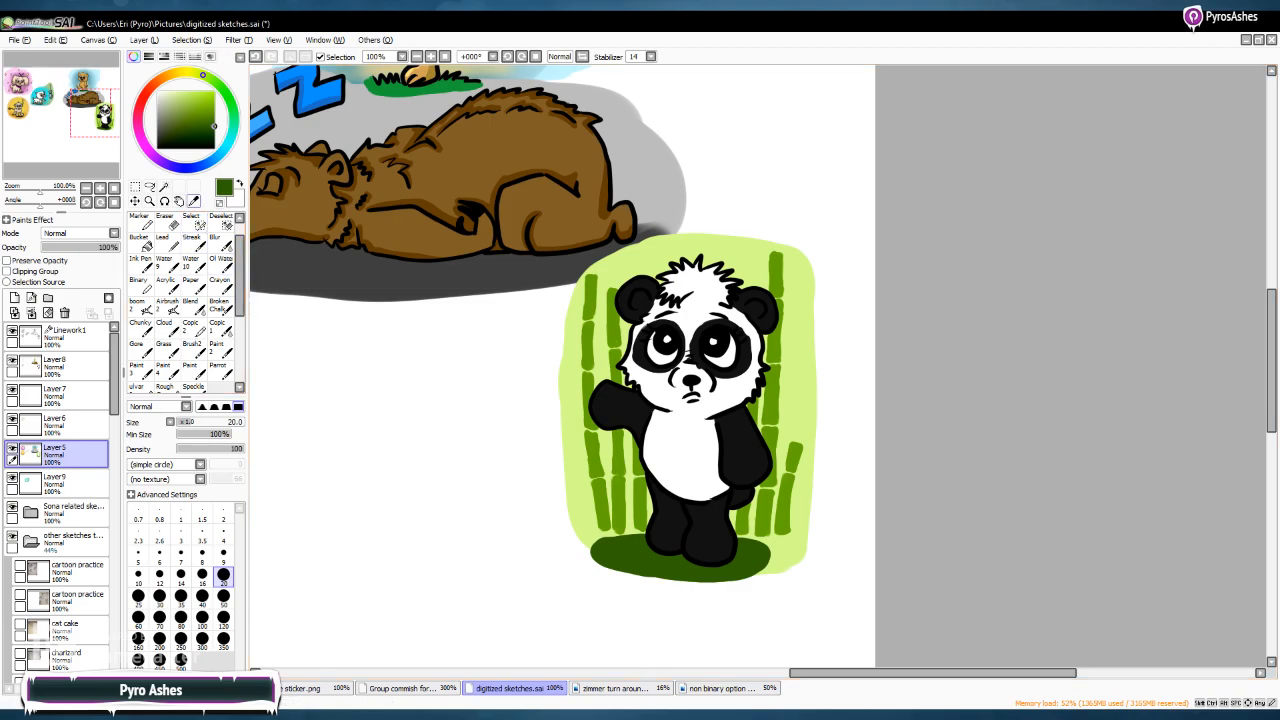
{"action": "scroll", "coordinate": [220, 290], "scroll_direction": "down", "scroll_amount": 2}
{"action": "scroll", "coordinate": [185, 300], "scroll_direction": "up", "scroll_amount": 3}
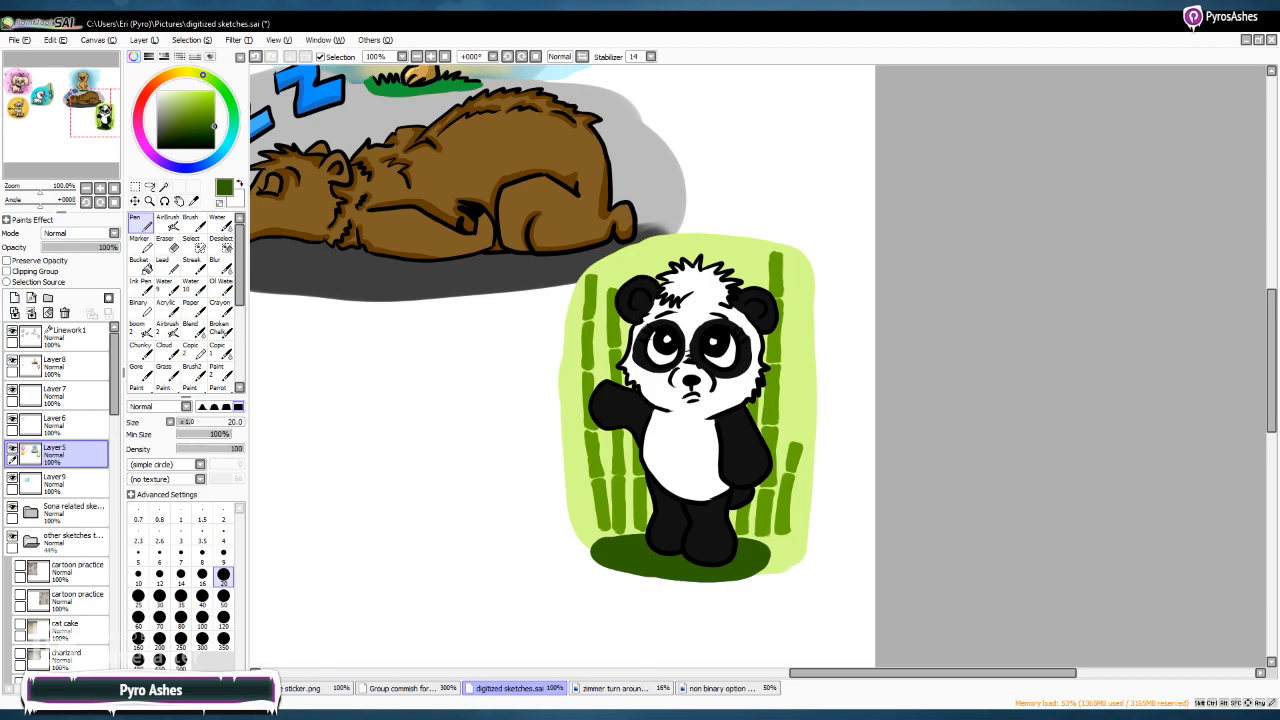
{"action": "left_click_drag", "start_coordinate": [780, 672], "coordinate": [877, 673]}
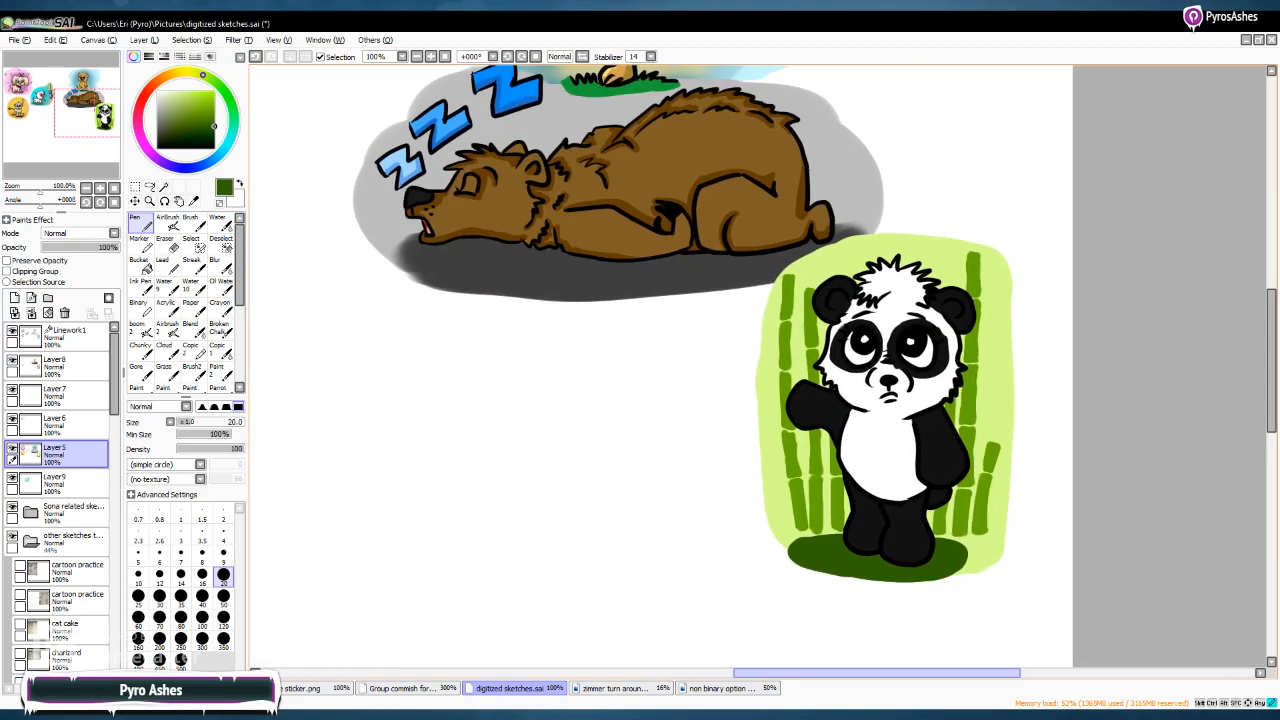
{"action": "scroll", "coordinate": [660, 365], "scroll_direction": "up", "scroll_amount": 3}
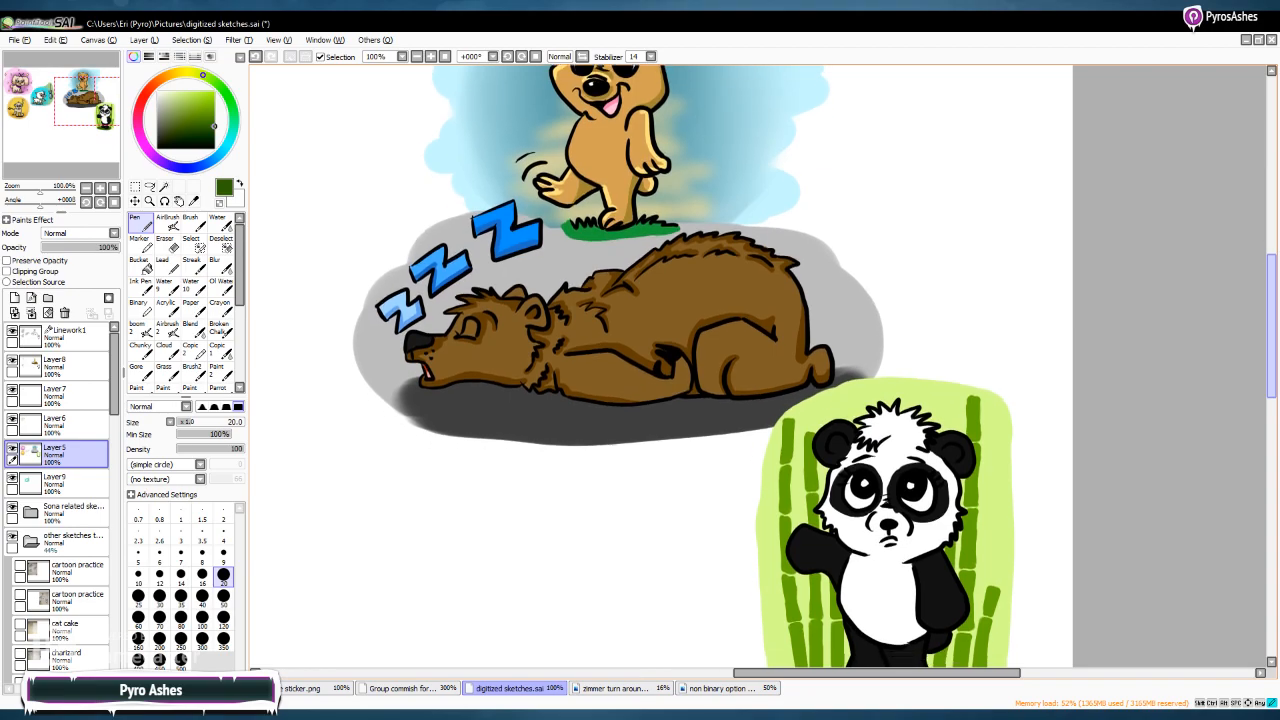
{"action": "scroll", "coordinate": [660, 365], "scroll_direction": "down", "scroll_amount": 2}
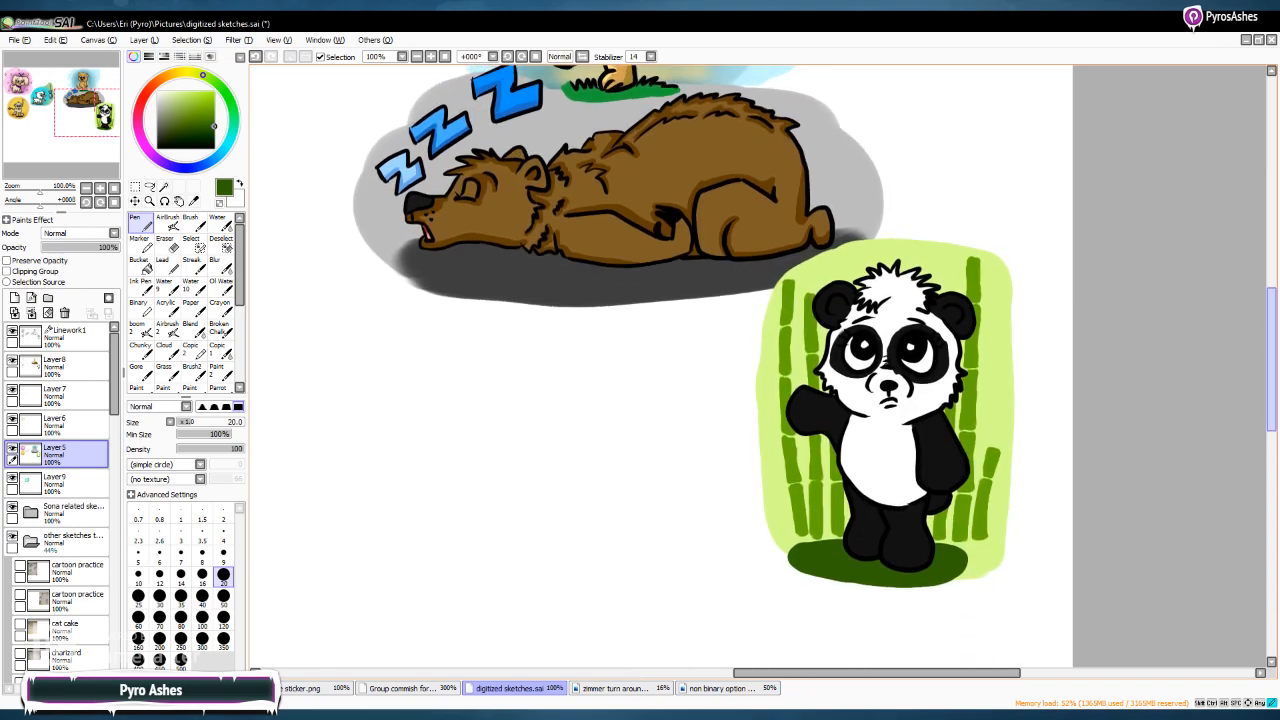
{"action": "scroll", "coordinate": [660, 365], "scroll_direction": "up", "scroll_amount": 2}
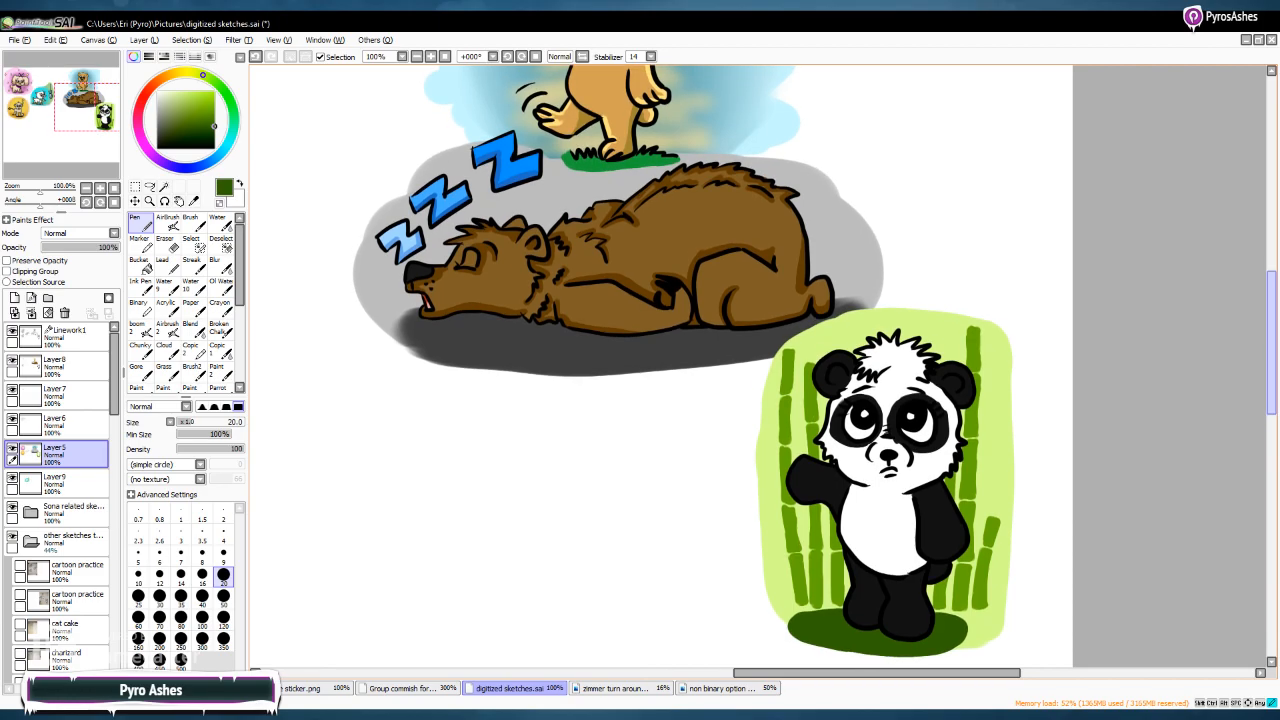
Review the coloured animal drawings and check the cat cake sketch layer against them by briefly showing it
{"action": "scroll", "coordinate": [660, 365], "scroll_direction": "down", "scroll_amount": 1}
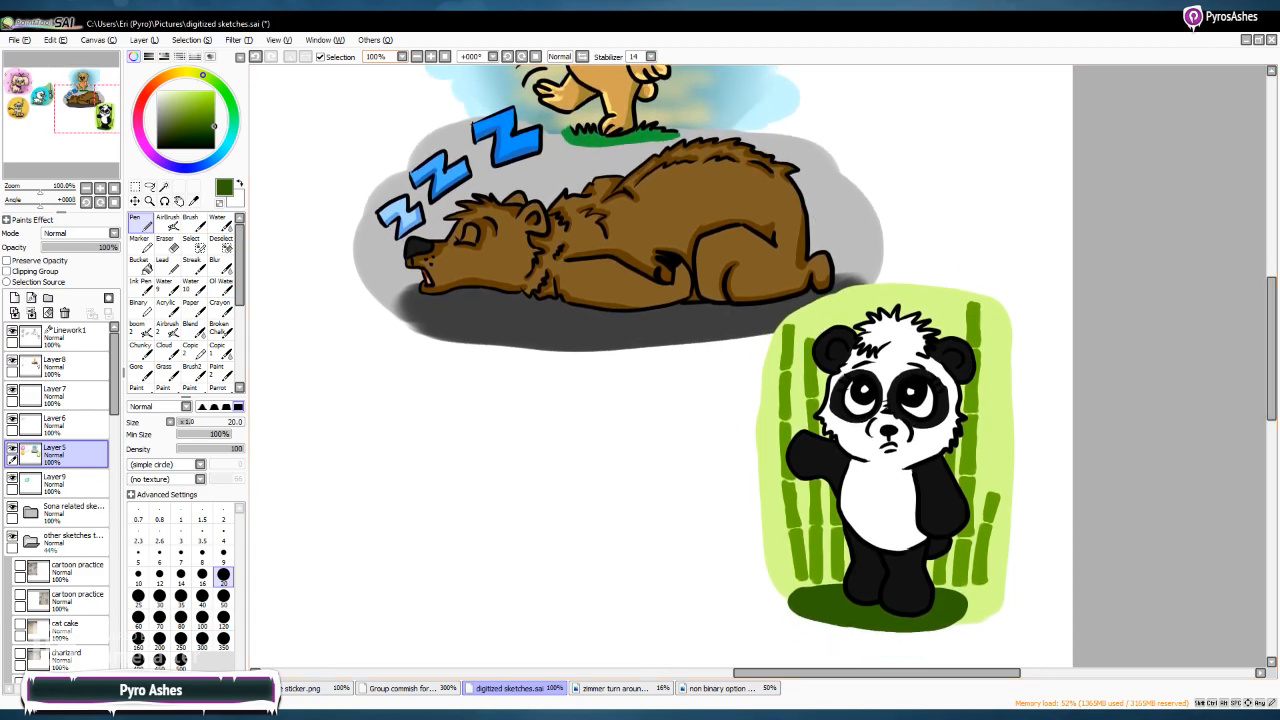
{"action": "left_click", "coordinate": [416, 56]}
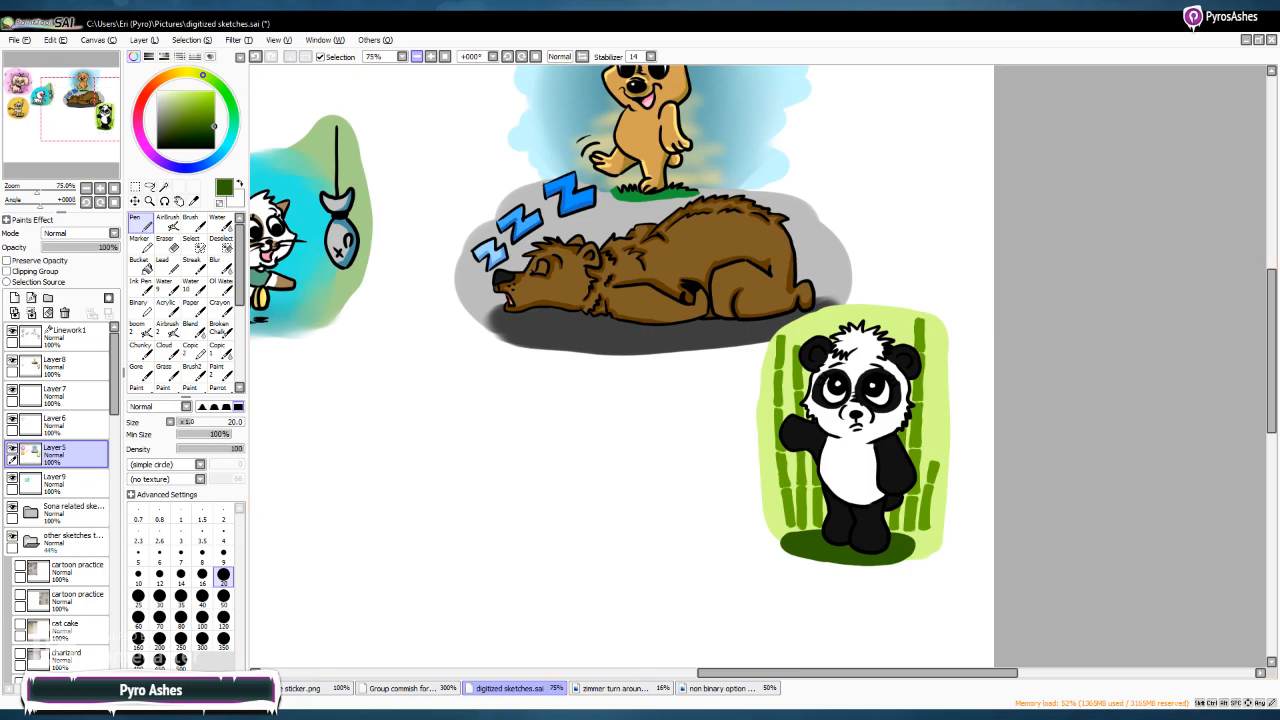
{"action": "left_click_drag", "start_coordinate": [713, 672], "coordinate": [606, 672]}
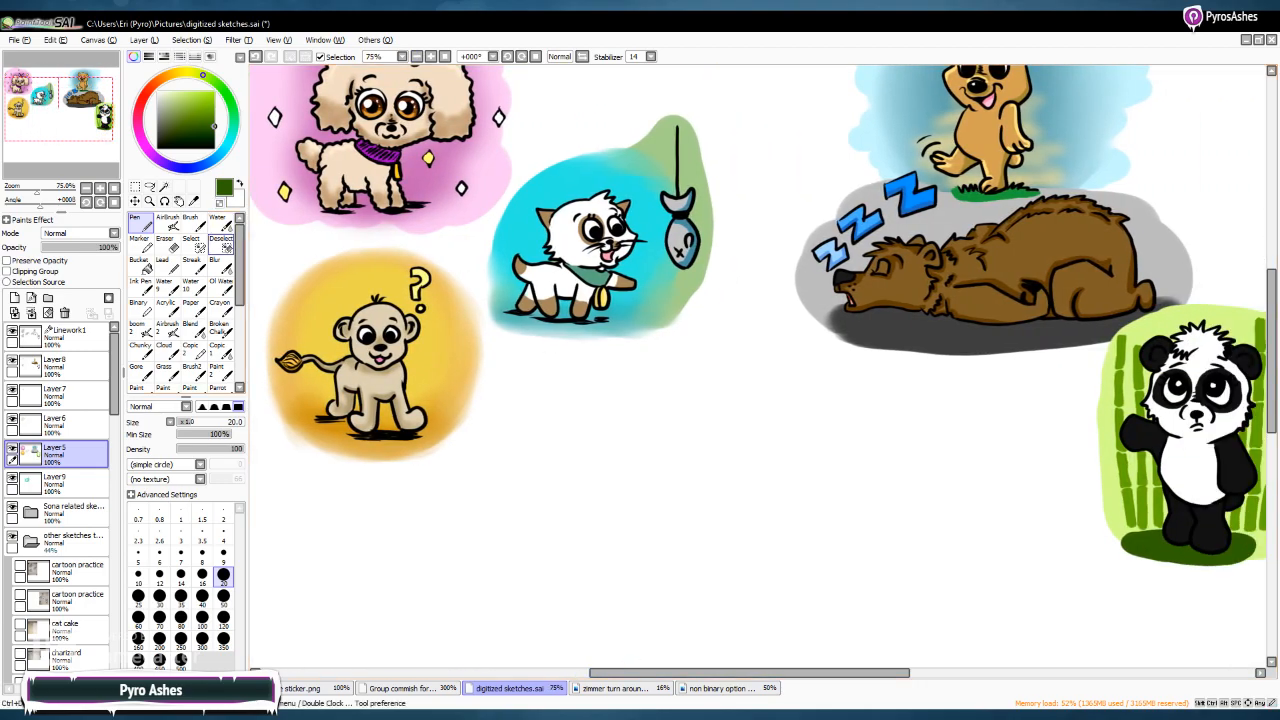
{"action": "scroll", "coordinate": [758, 366], "scroll_direction": "up", "scroll_amount": 2}
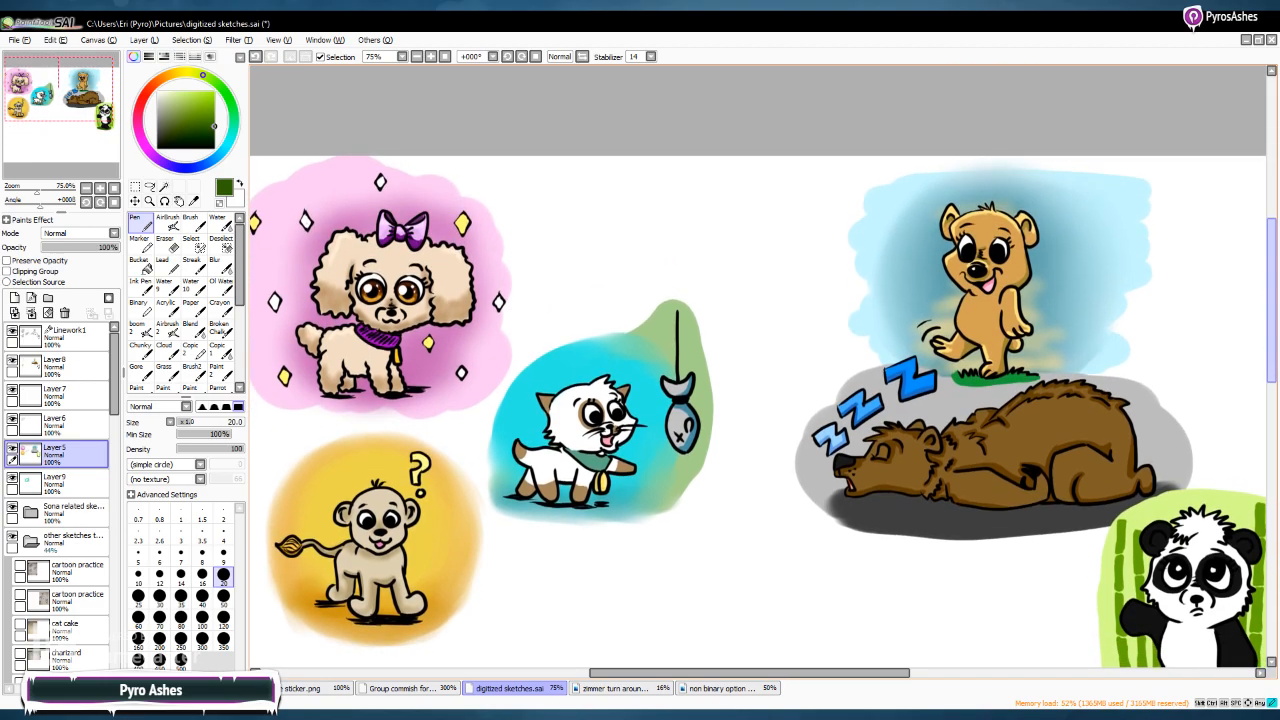
{"action": "scroll", "coordinate": [758, 366], "scroll_direction": "down", "scroll_amount": 5}
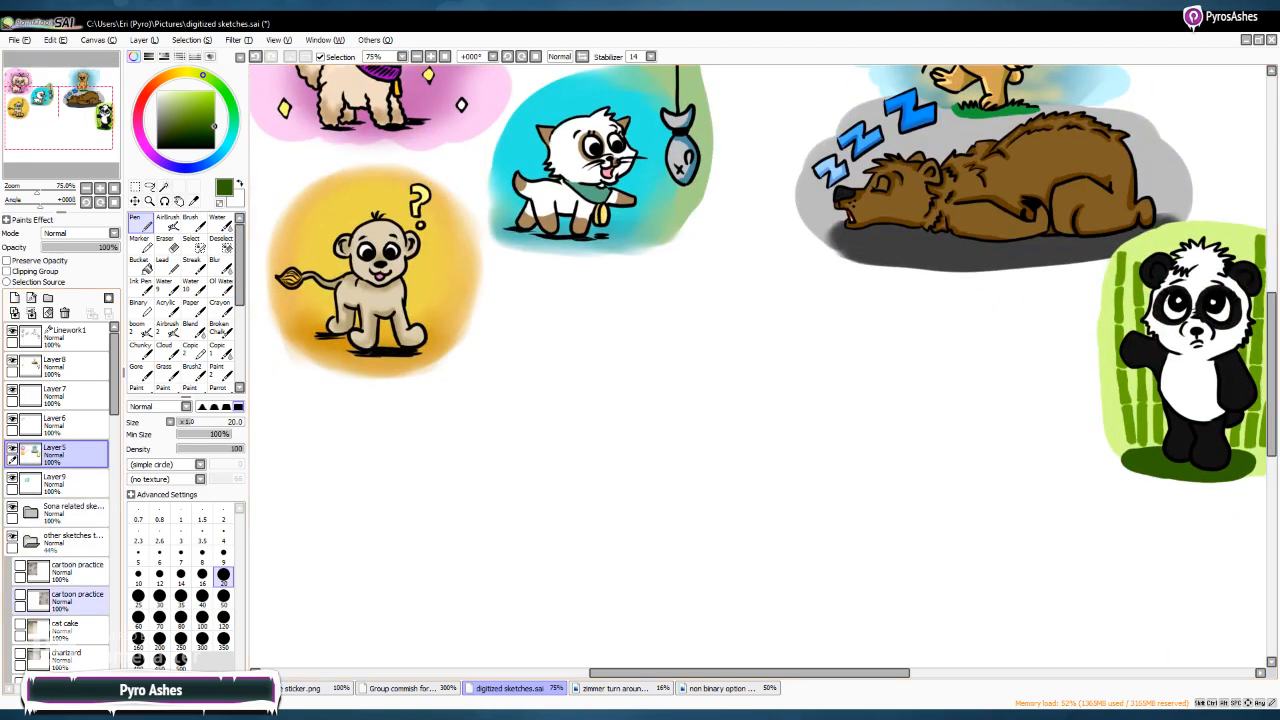
{"action": "left_click", "coordinate": [20, 624]}
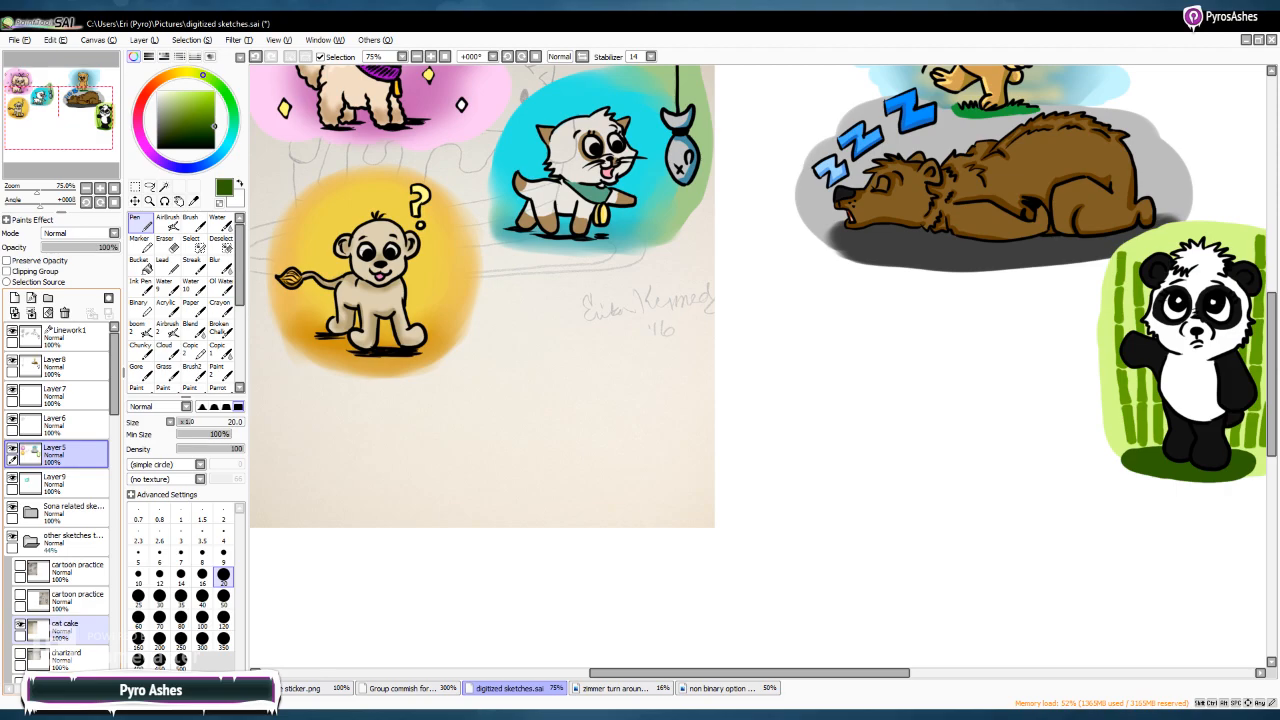
{"action": "left_click", "coordinate": [20, 624]}
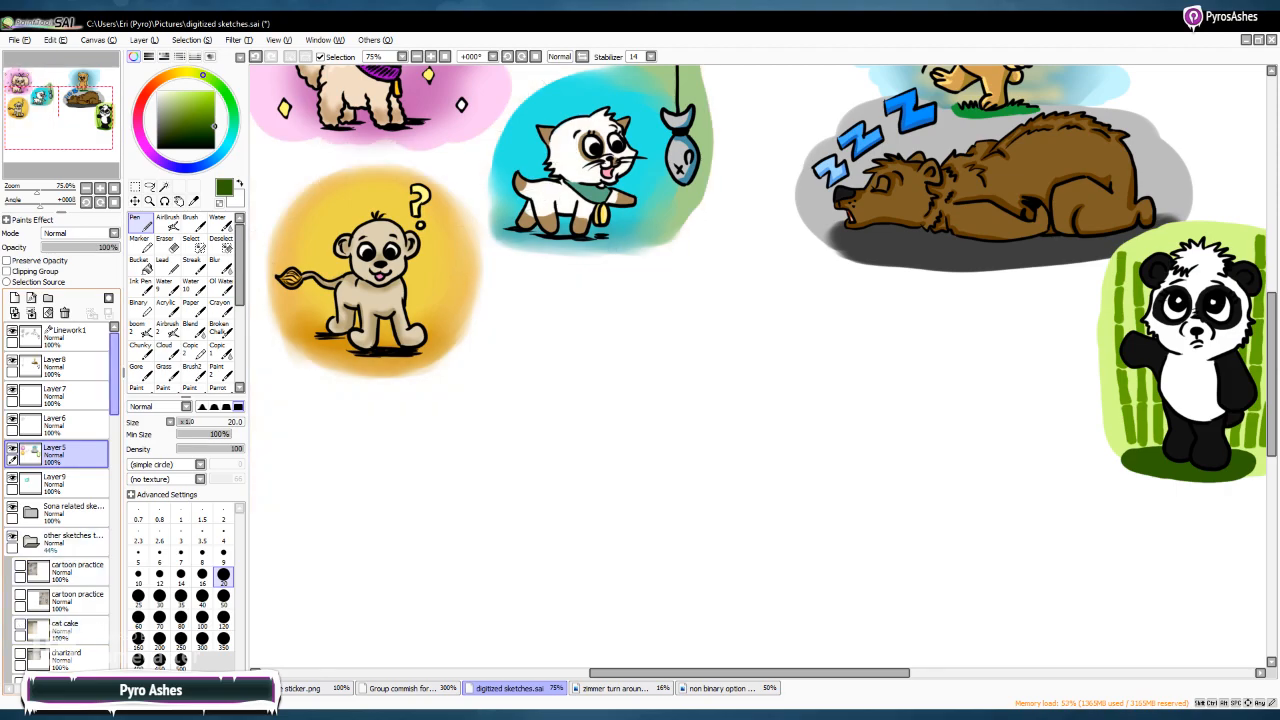
Delete the two cartoon practice sketch layers from the other sketches folder
{"action": "scroll", "coordinate": [60, 500], "scroll_direction": "down", "scroll_amount": 3}
{"action": "scroll", "coordinate": [60, 500], "scroll_direction": "down", "scroll_amount": 8}
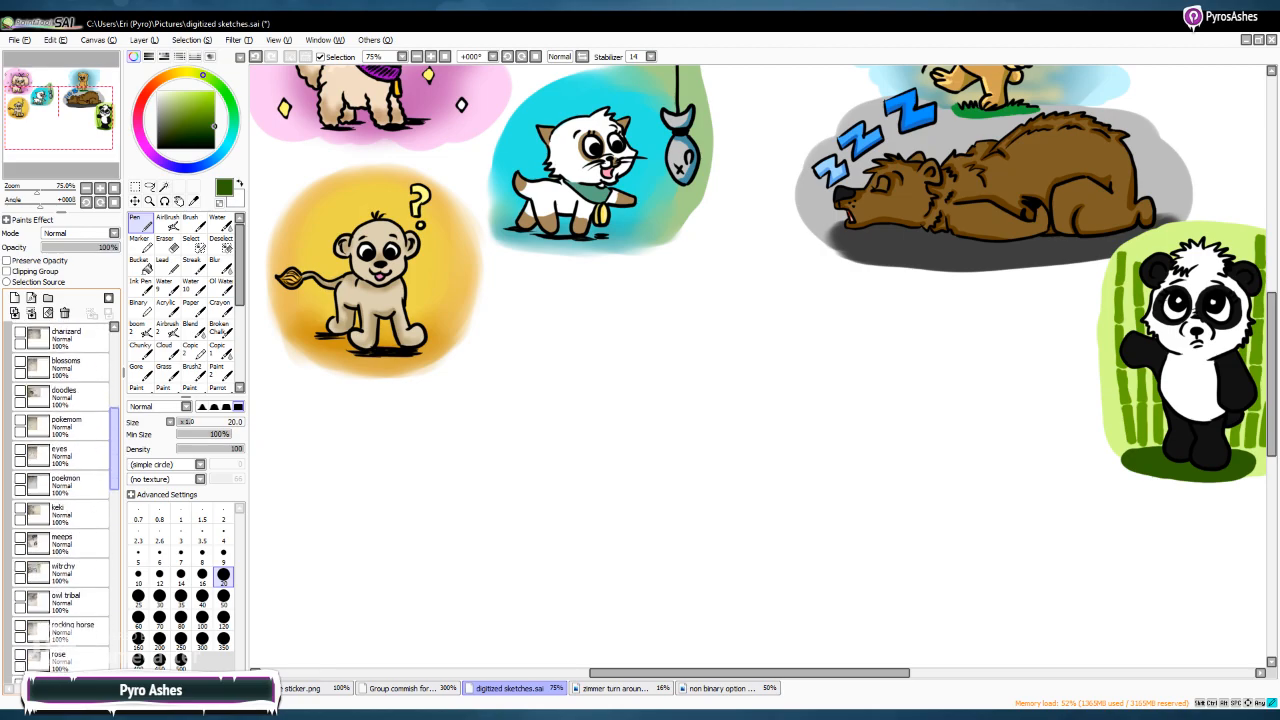
{"action": "scroll", "coordinate": [60, 500], "scroll_direction": "up", "scroll_amount": 5}
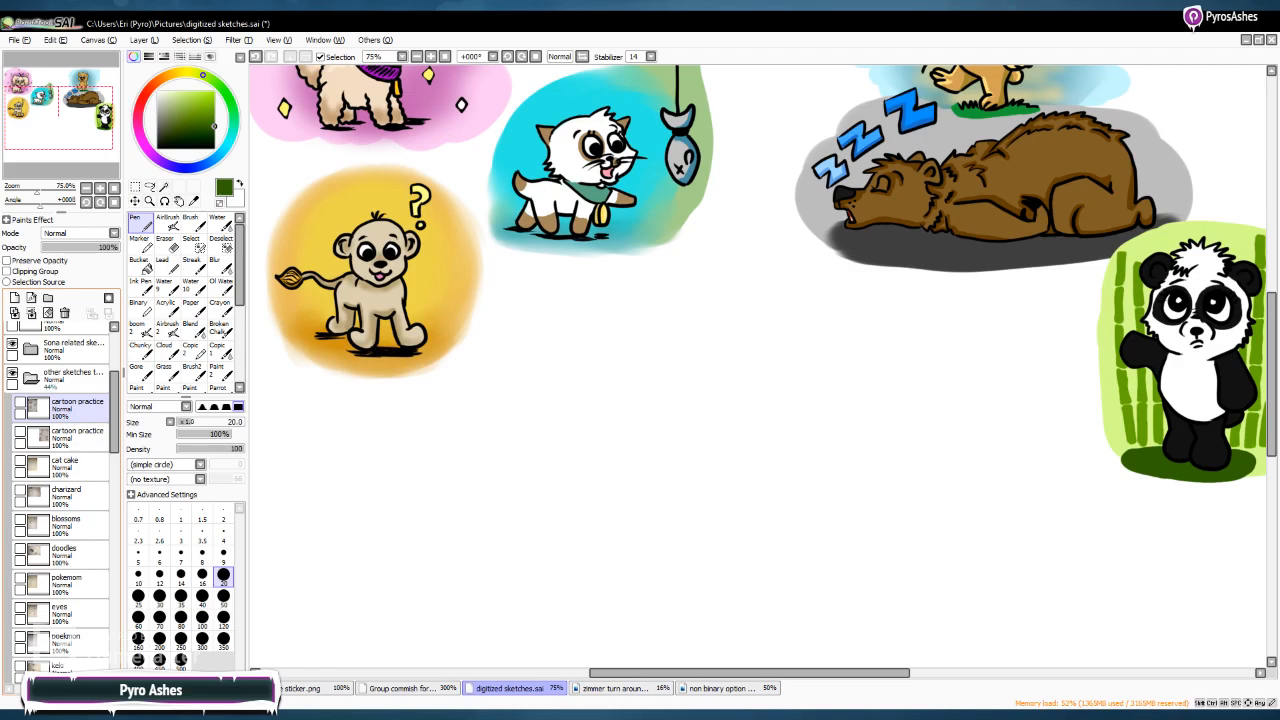
{"action": "left_click", "coordinate": [64, 313]}
{"action": "left_click", "coordinate": [64, 313]}
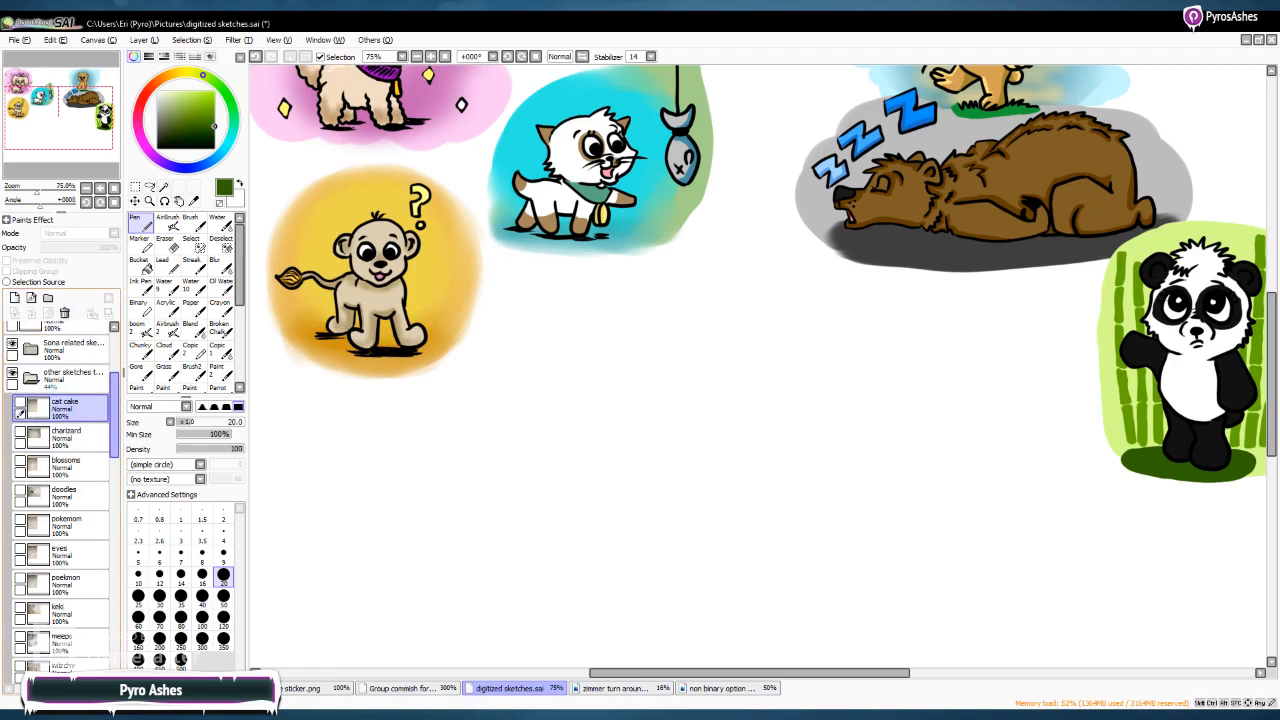
Examine the full set of coloured animals and their backdrops across the canvas, from the poodle to the panda
{"action": "scroll", "coordinate": [865, 282], "scroll_direction": "up", "scroll_amount": 3}
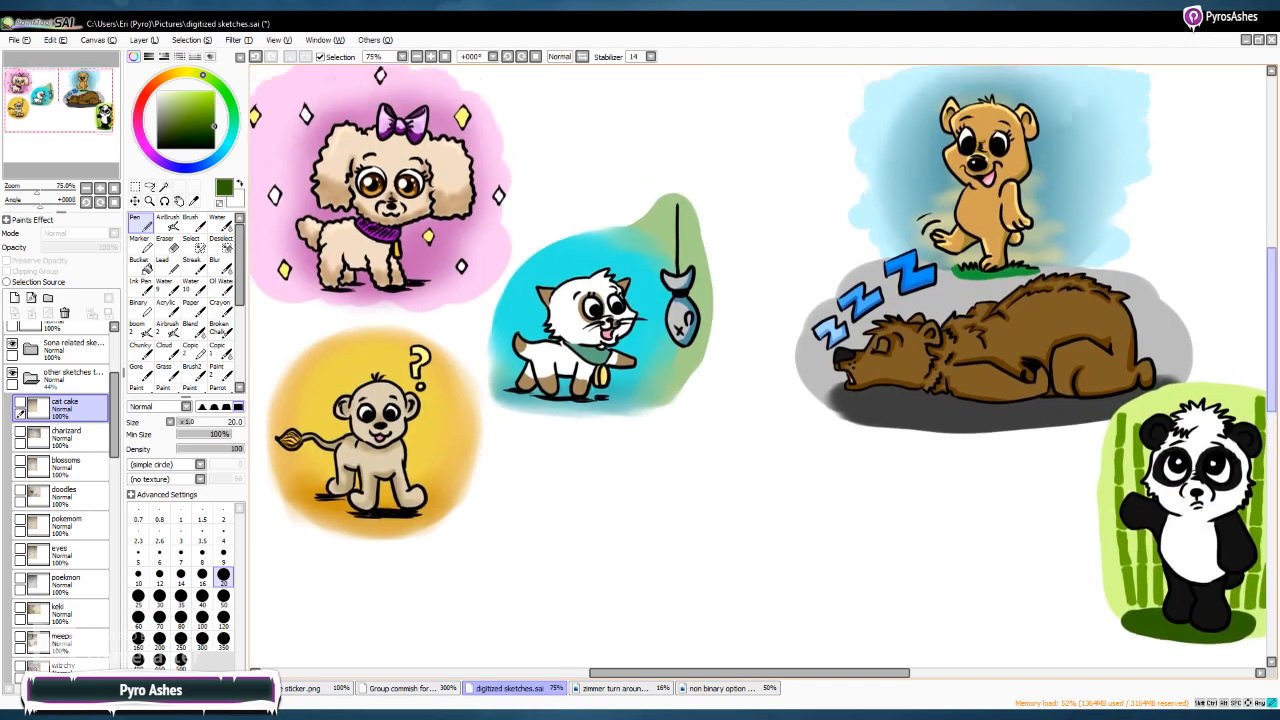
{"action": "scroll", "coordinate": [865, 282], "scroll_direction": "down", "scroll_amount": 3}
{"action": "scroll", "coordinate": [865, 282], "scroll_direction": "up", "scroll_amount": 2}
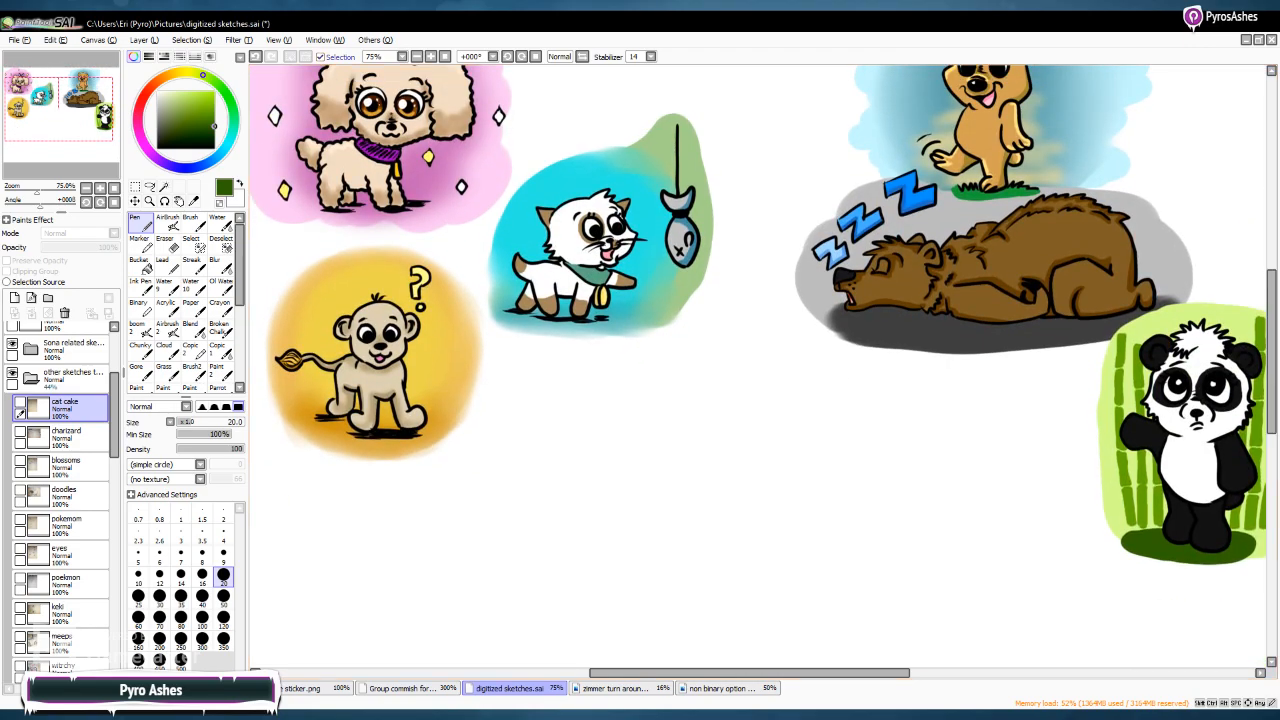
{"action": "key", "text": "ctrl+minus"}
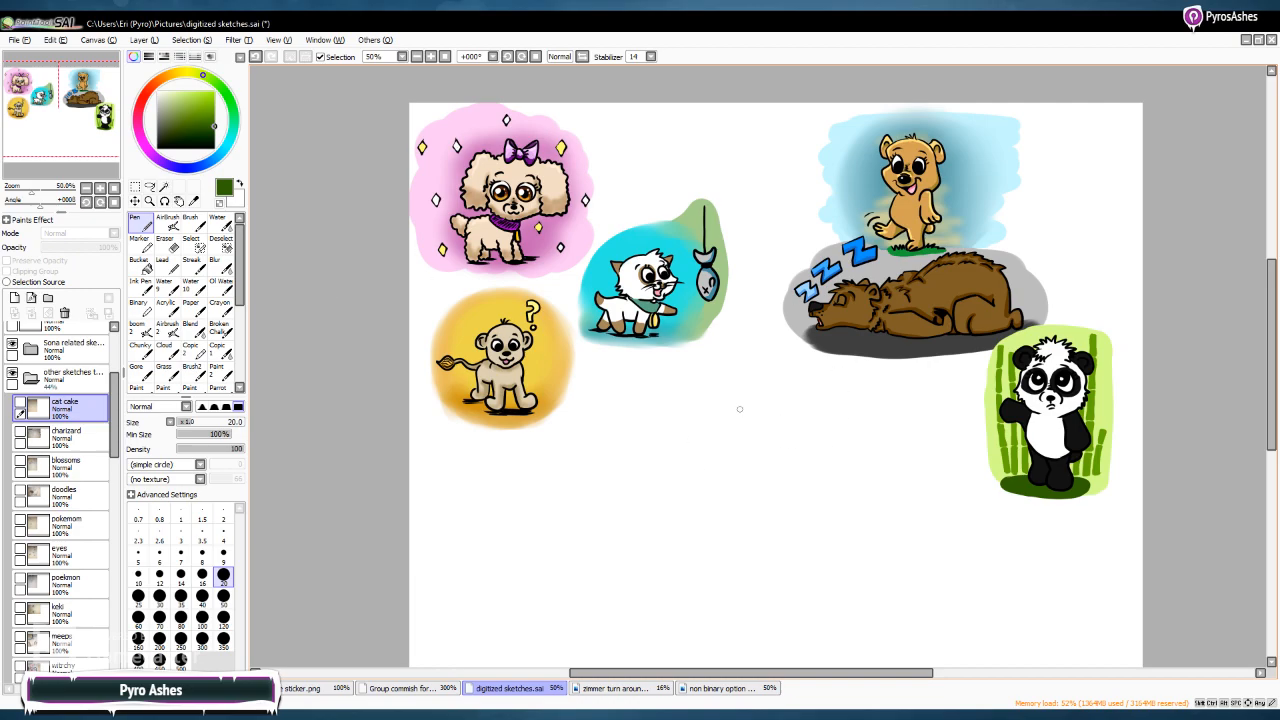
{"action": "key", "text": "ctrl+plus"}
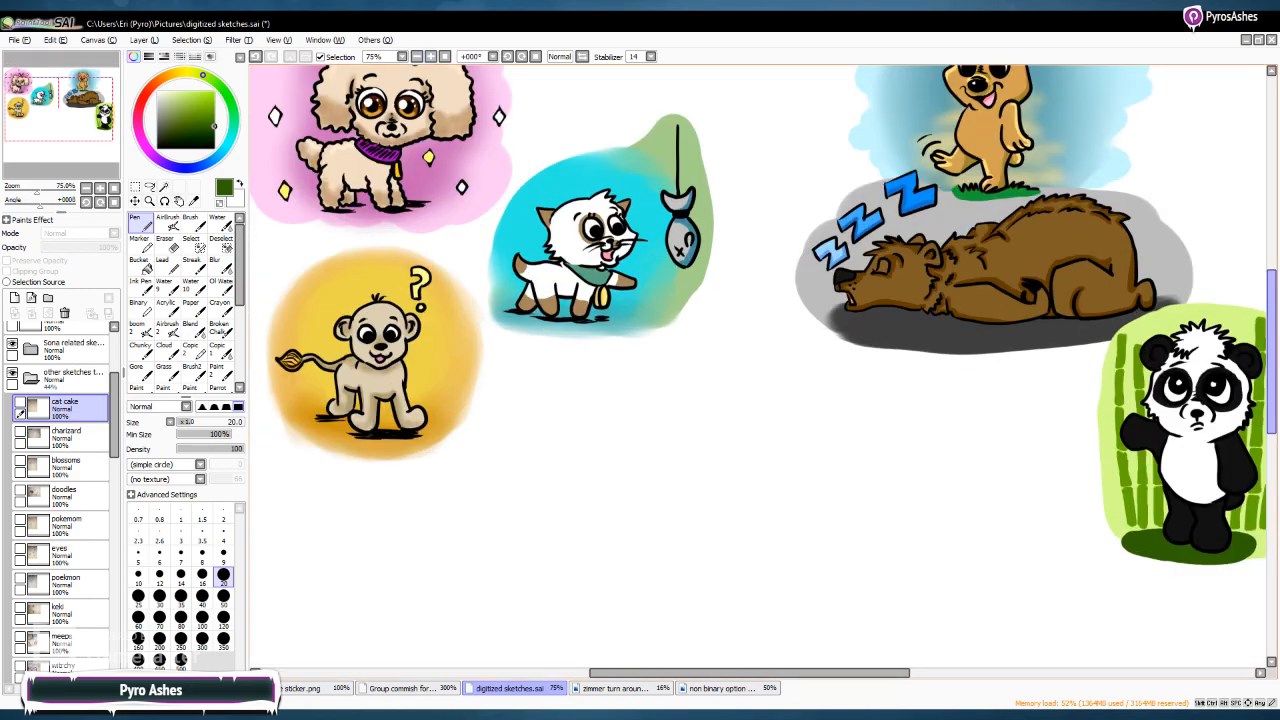
{"action": "scroll", "coordinate": [760, 380], "scroll_direction": "up", "scroll_amount": 3}
{"action": "scroll", "coordinate": [760, 380], "scroll_direction": "down", "scroll_amount": 2}
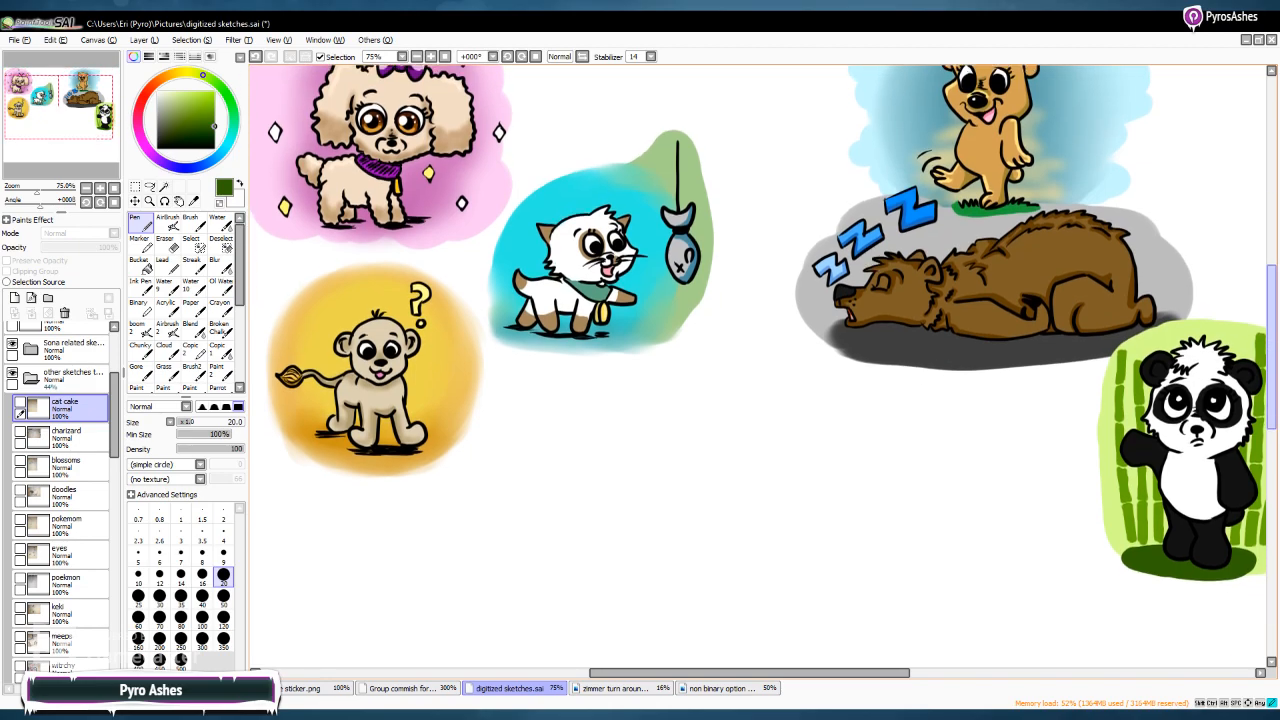
{"action": "scroll", "coordinate": [760, 380], "scroll_direction": "up", "scroll_amount": 2}
{"action": "scroll", "coordinate": [760, 380], "scroll_direction": "down", "scroll_amount": 3}
{"action": "scroll", "coordinate": [760, 380], "scroll_direction": "up", "scroll_amount": 2}
{"action": "scroll", "coordinate": [823, 530], "scroll_direction": "down", "scroll_amount": 3}
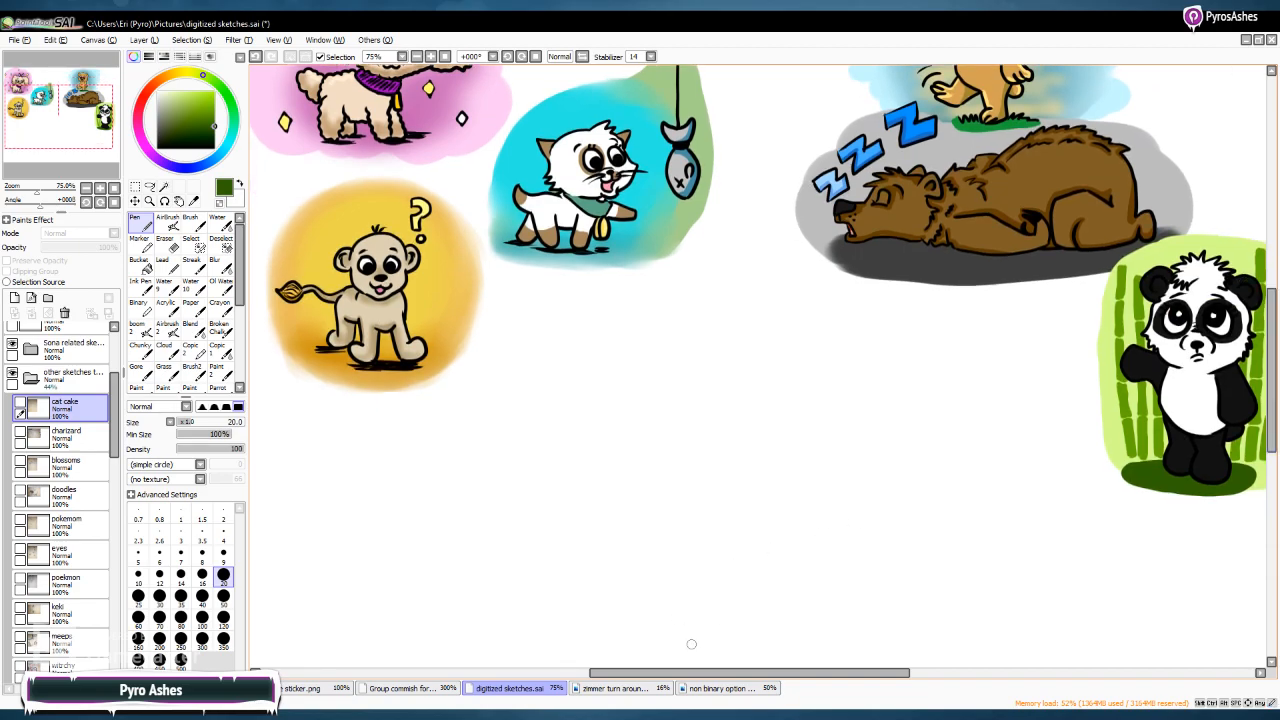
{"action": "scroll", "coordinate": [682, 659], "scroll_direction": "right", "scroll_amount": 5}
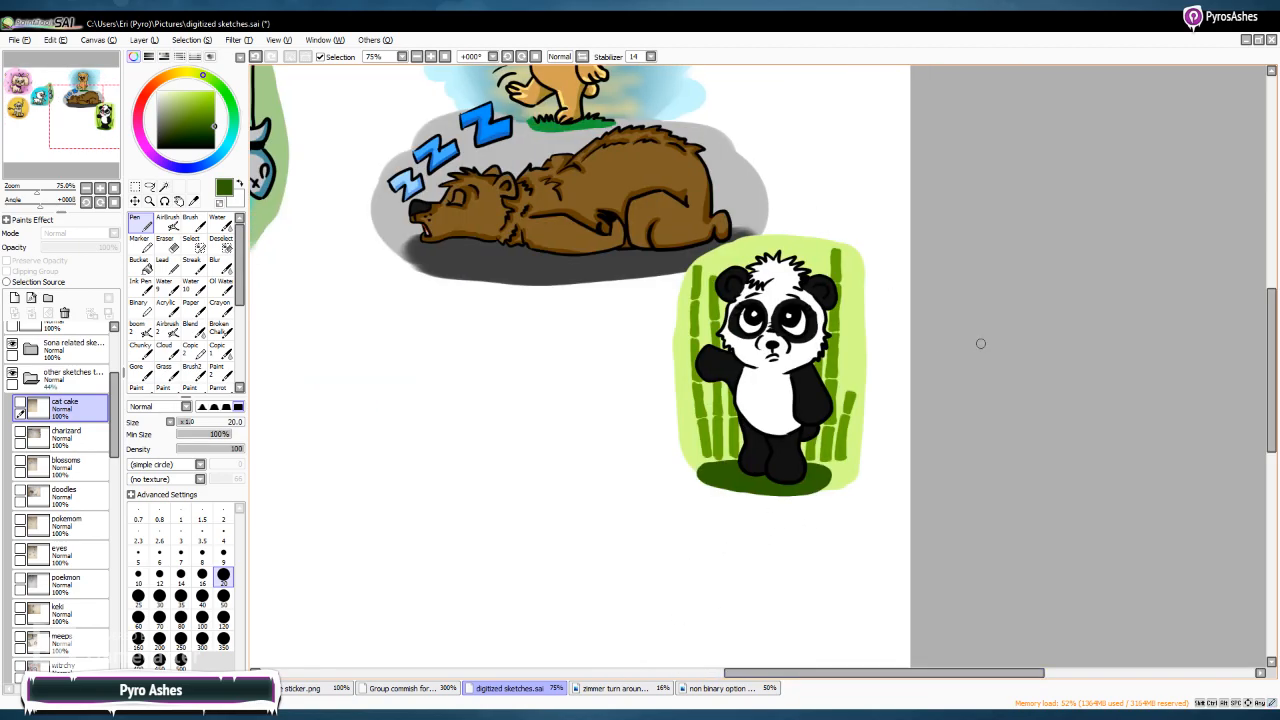
Hand-letter a small vertical black signature in the canvas's bottom-right corner on the Linework1 layer with the Pen at size 9
{"action": "scroll", "coordinate": [980, 344], "scroll_direction": "down", "scroll_amount": 3}
{"action": "left_click", "coordinate": [157, 148]}
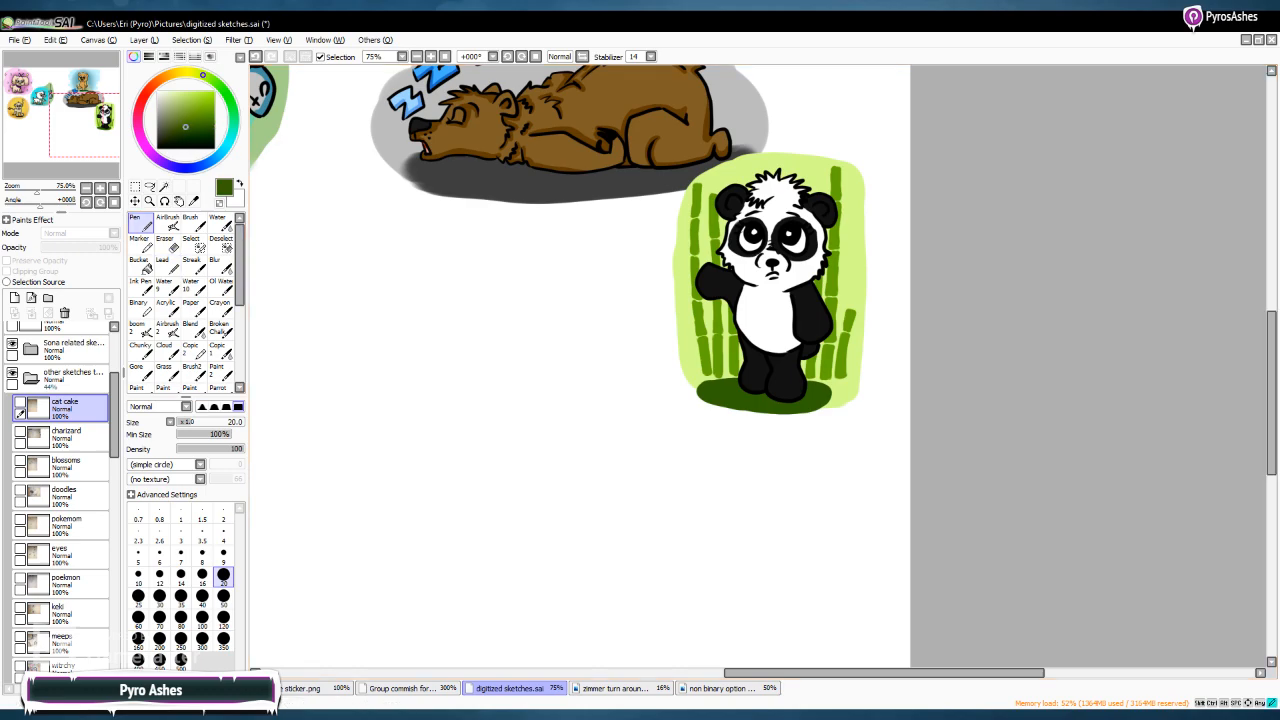
{"action": "left_click", "coordinate": [223, 553]}
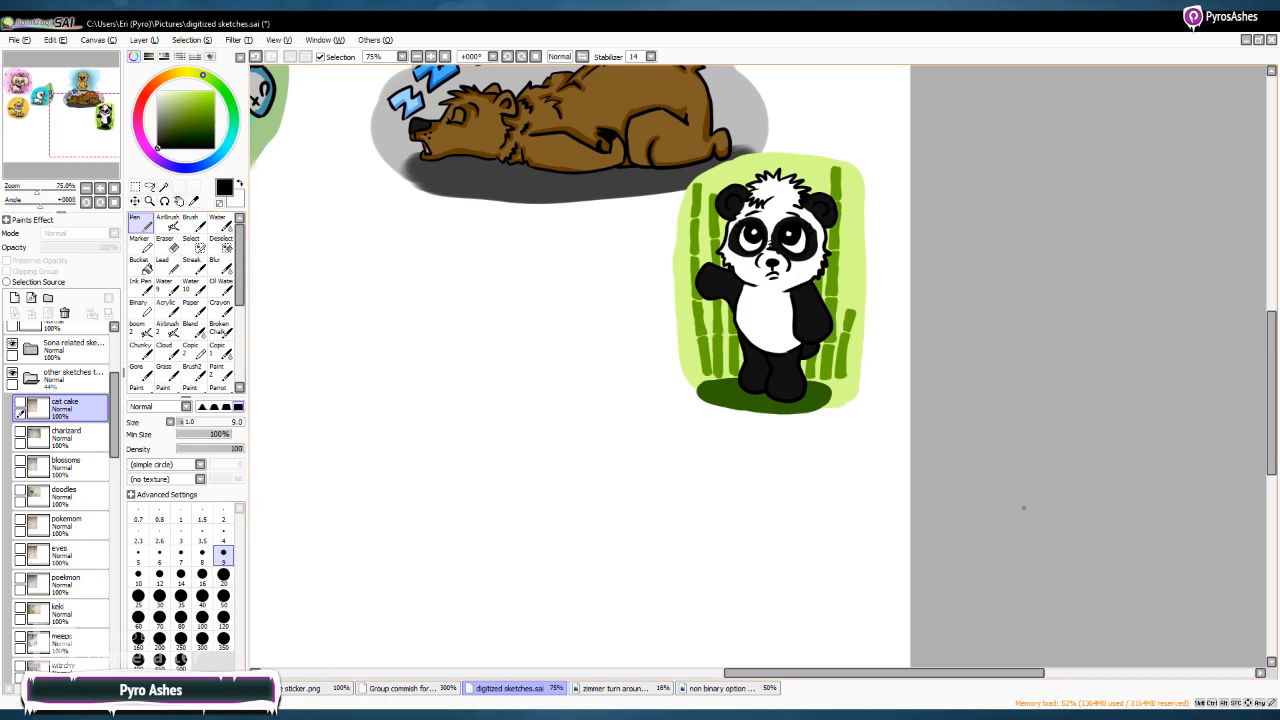
{"action": "scroll", "coordinate": [960, 525], "scroll_direction": "down", "scroll_amount": 3}
{"action": "left_click", "coordinate": [846, 543]}
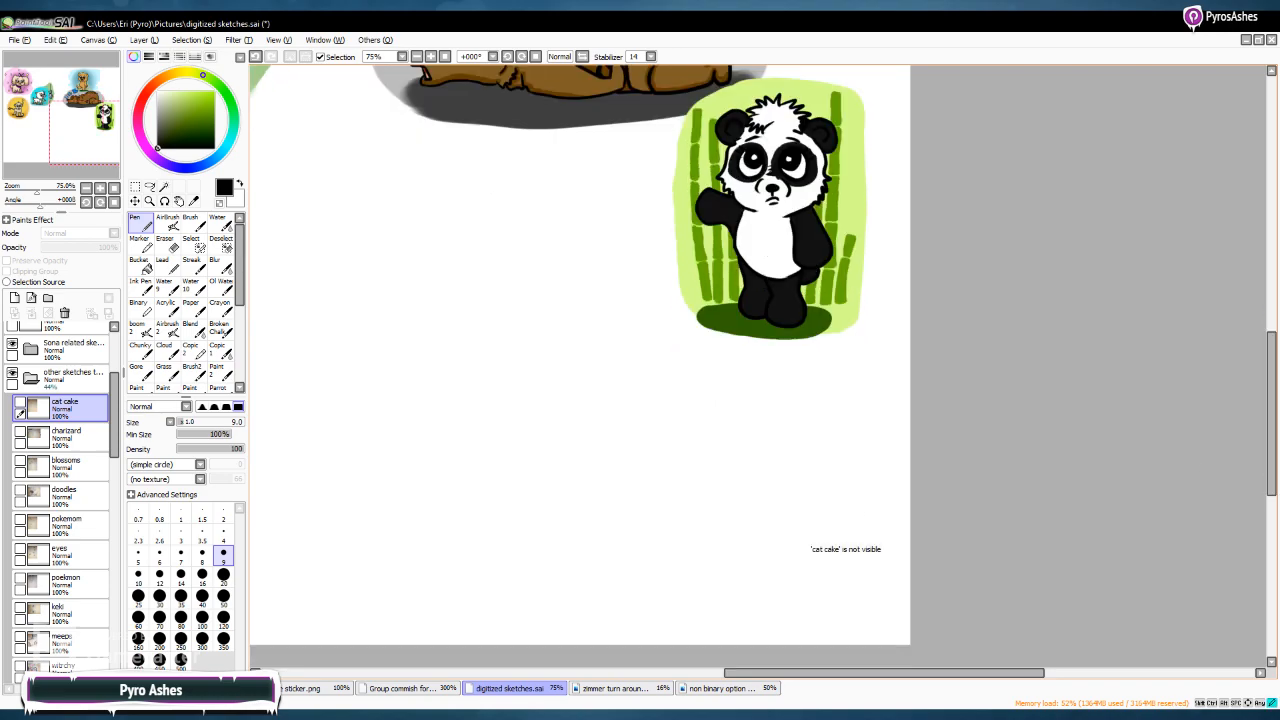
{"action": "scroll", "coordinate": [60, 420], "scroll_direction": "up", "scroll_amount": 4}
{"action": "left_click", "coordinate": [62, 336]}
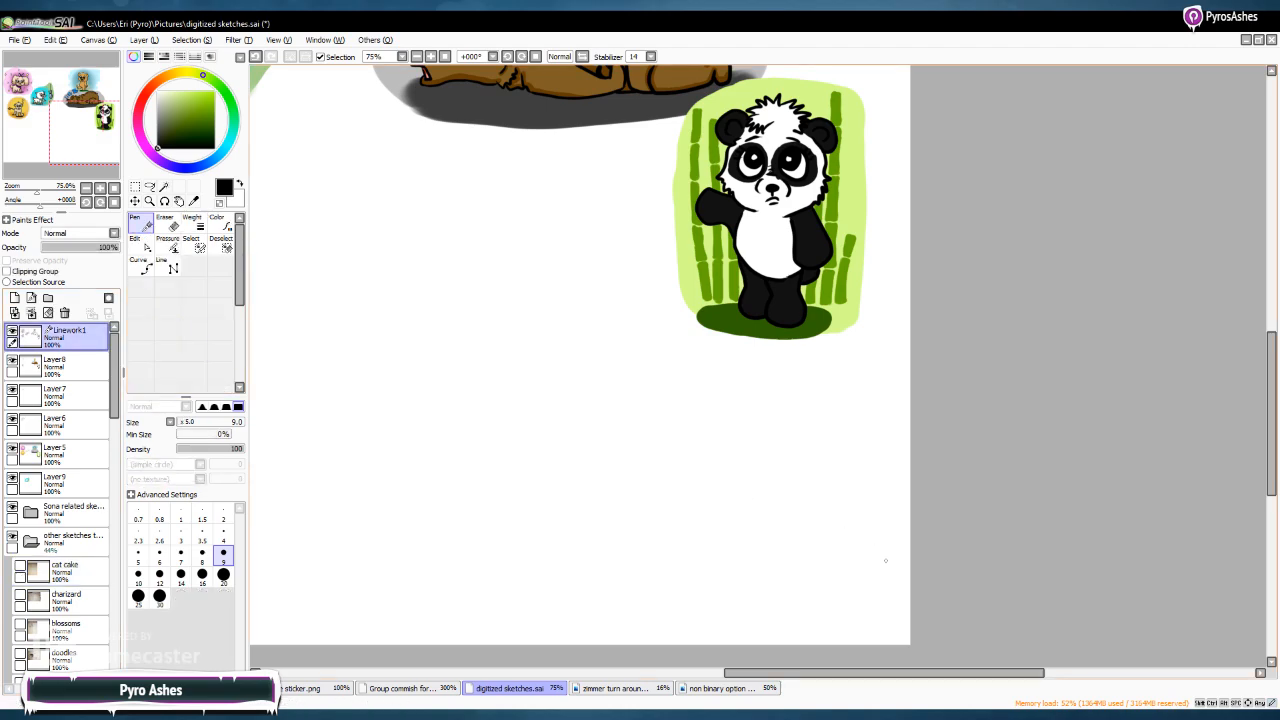
{"action": "mouse_move", "coordinate": [862, 577]}
{"action": "left_mouse_down"}
{"action": "mouse_move", "coordinate": [882, 575]}
{"action": "mouse_move", "coordinate": [868, 594]}
{"action": "mouse_move", "coordinate": [874, 633]}
{"action": "left_mouse_up"}
Merge the Linework1 layer down through all the colour layers into Layer9 so the artwork sits on a single layer
{"action": "key", "text": "ctrl+minus"}
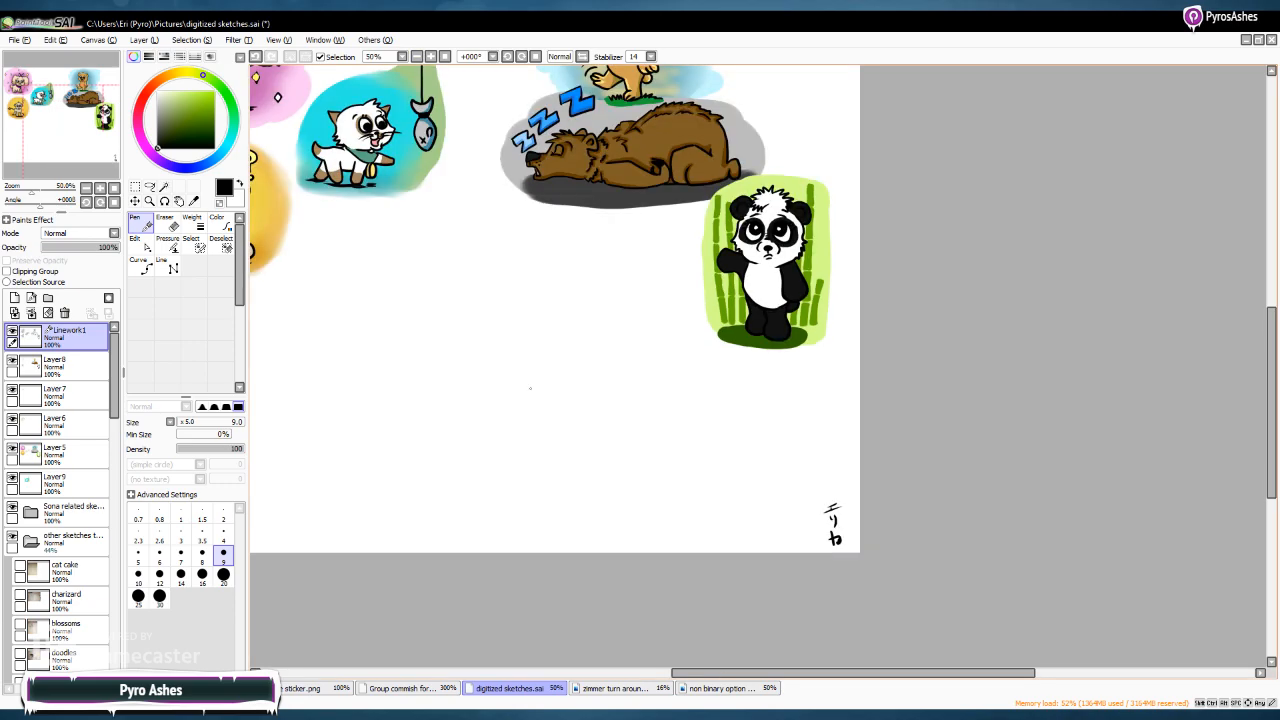
{"action": "left_click_drag", "start_coordinate": [853, 672], "coordinate": [781, 672]}
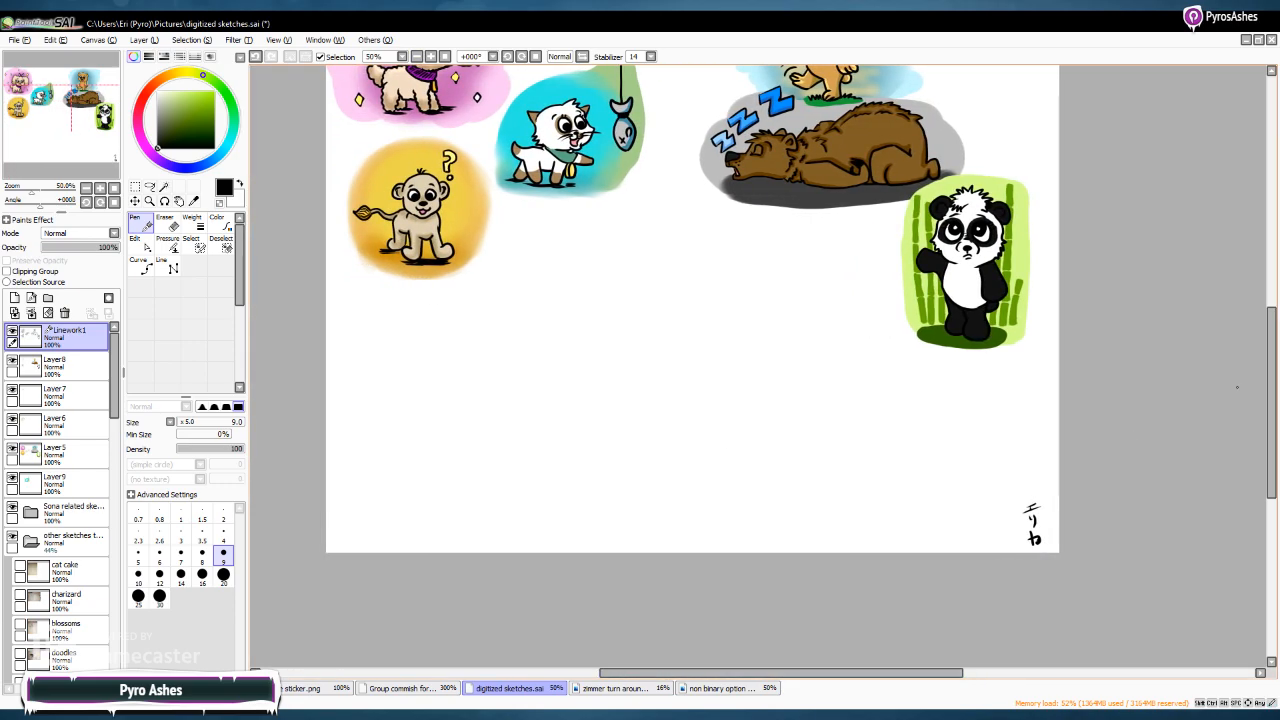
{"action": "scroll", "coordinate": [692, 360], "scroll_direction": "up", "scroll_amount": 3}
{"action": "scroll", "coordinate": [692, 360], "scroll_direction": "down", "scroll_amount": 2}
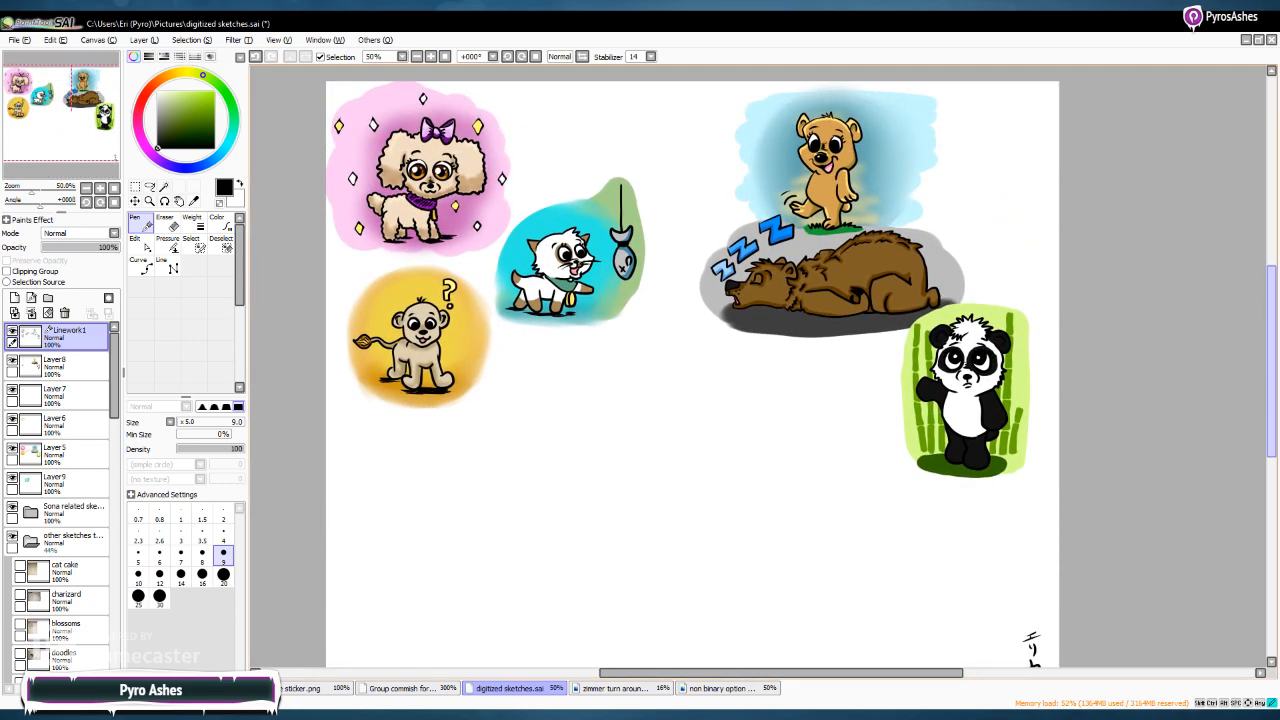
{"action": "left_click_drag", "start_coordinate": [1271, 380], "coordinate": [1271, 363]}
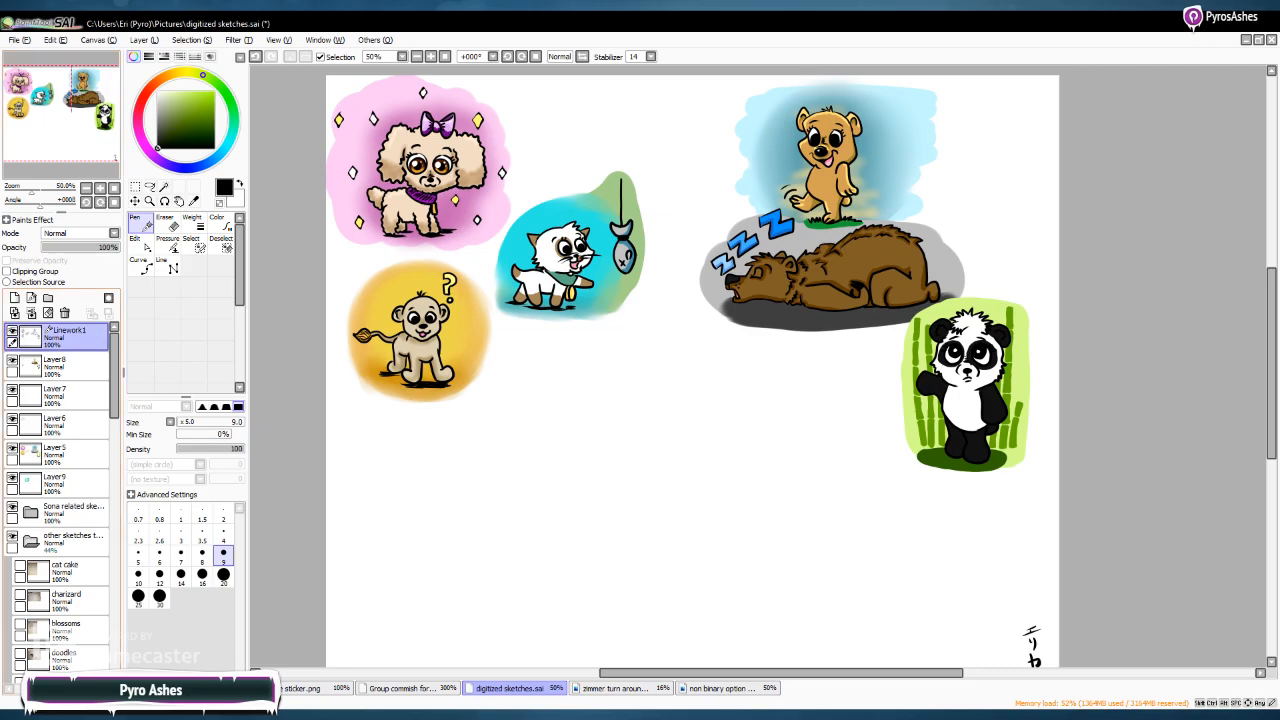
{"action": "left_click", "coordinate": [31, 313]}
{"action": "left_click", "coordinate": [31, 313]}
{"action": "left_click", "coordinate": [31, 313]}
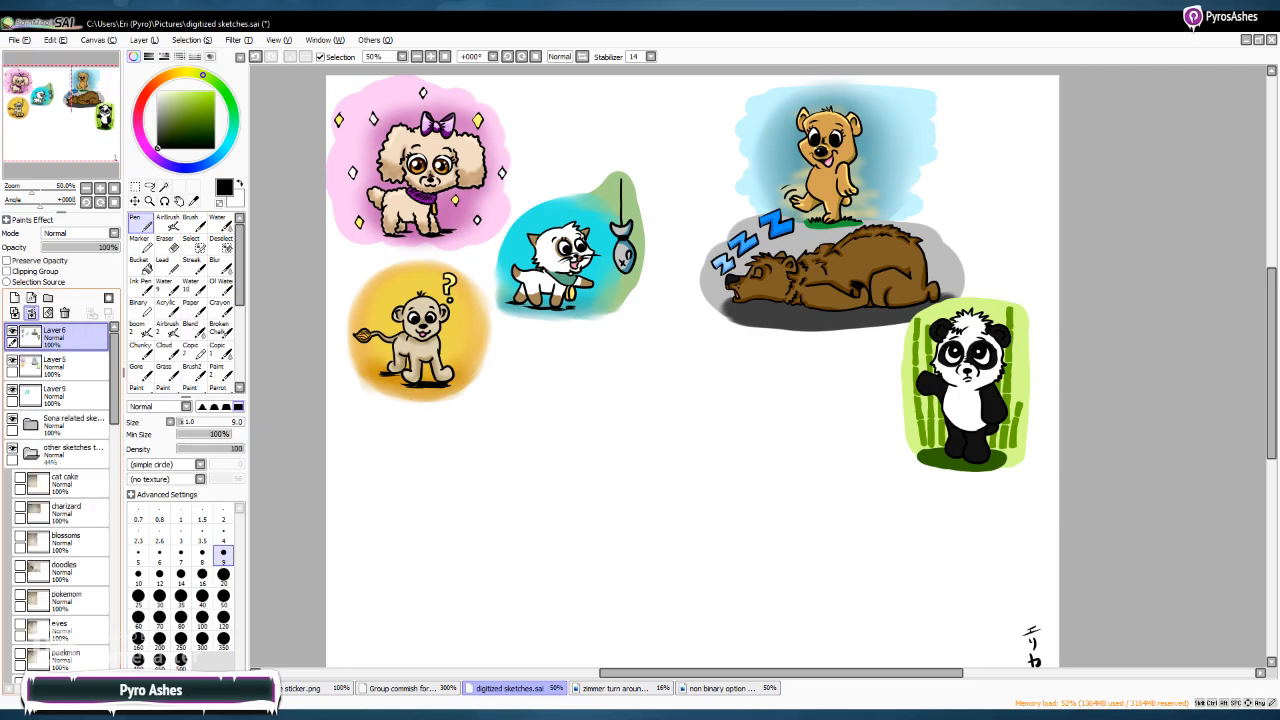
{"action": "left_click", "coordinate": [31, 313]}
{"action": "left_click", "coordinate": [31, 313]}
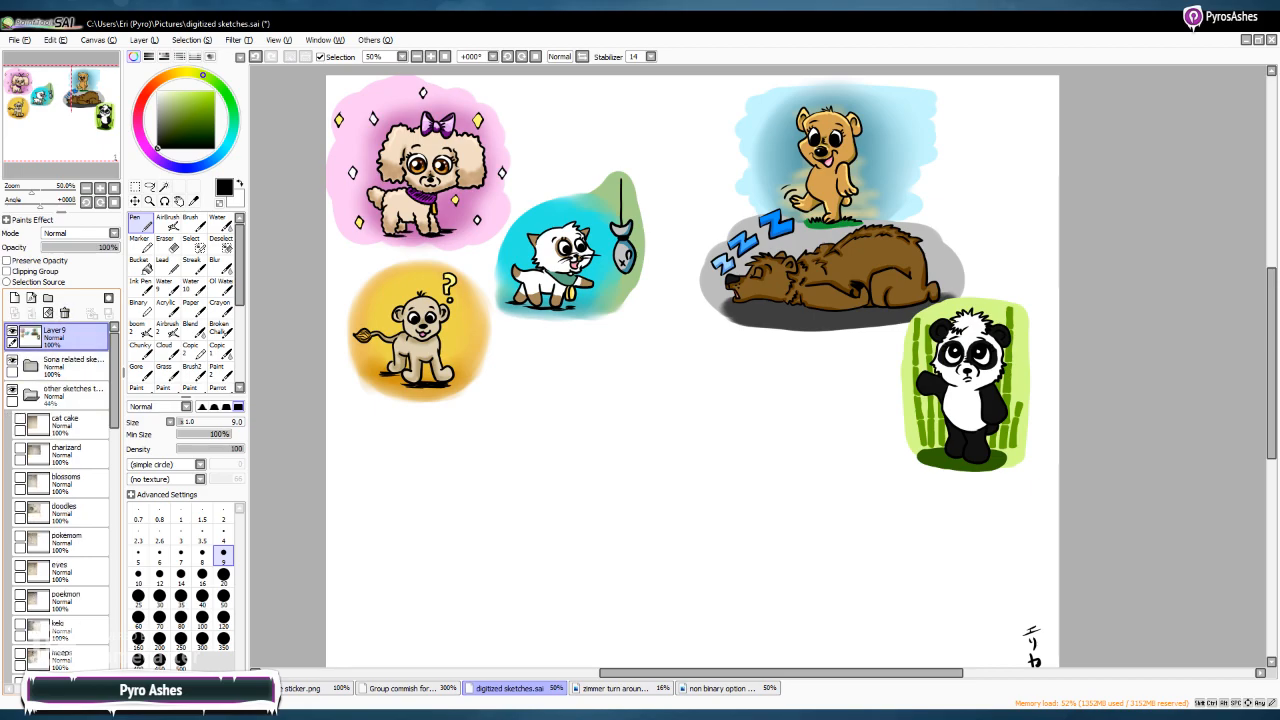
Create a layer folder named finished above the sketch folders and move the merged artwork layer into it
{"action": "left_click", "coordinate": [47, 297]}
{"action": "left_click_drag", "start_coordinate": [60, 362], "coordinate": [60, 336]}
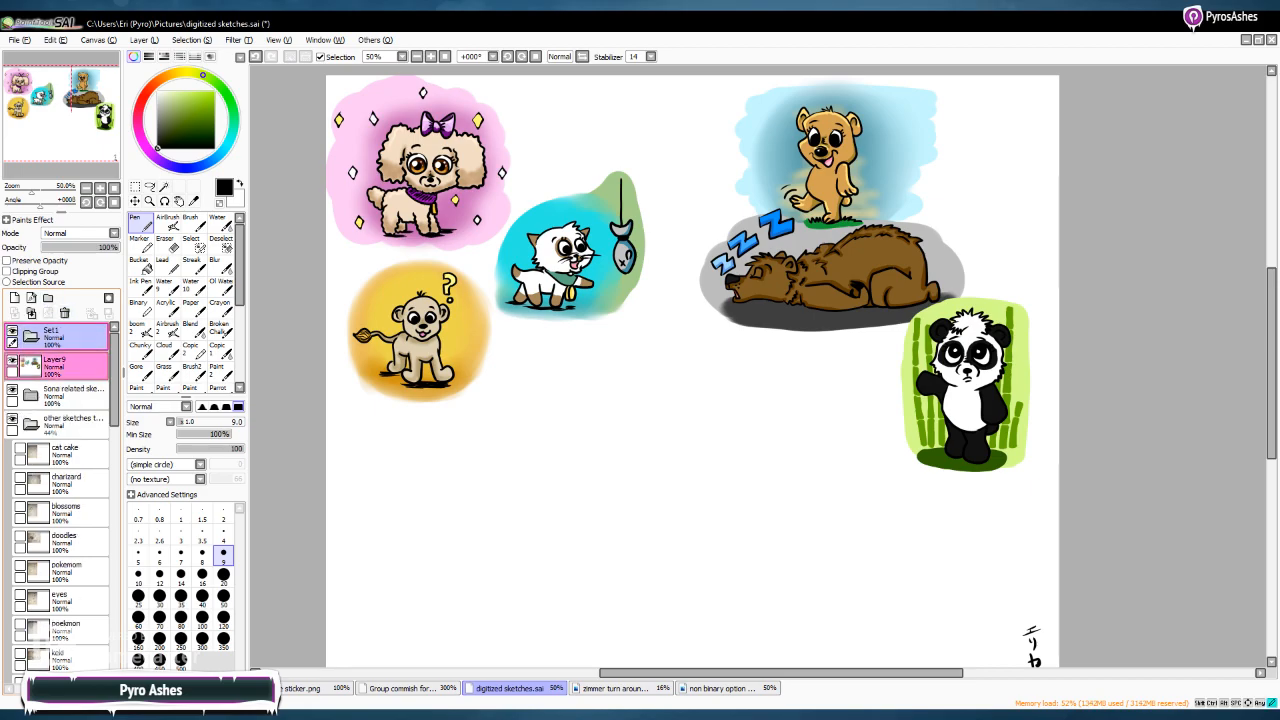
{"action": "left_click", "coordinate": [31, 337]}
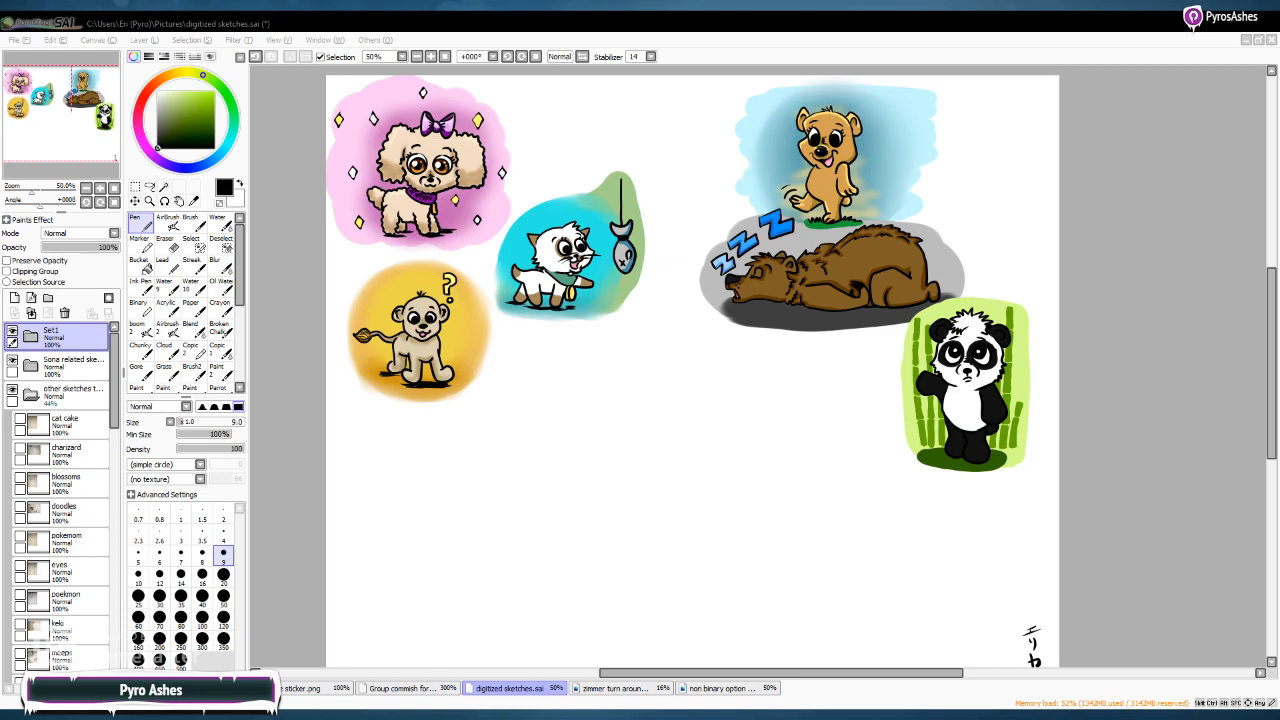
{"action": "key", "text": "Return"}
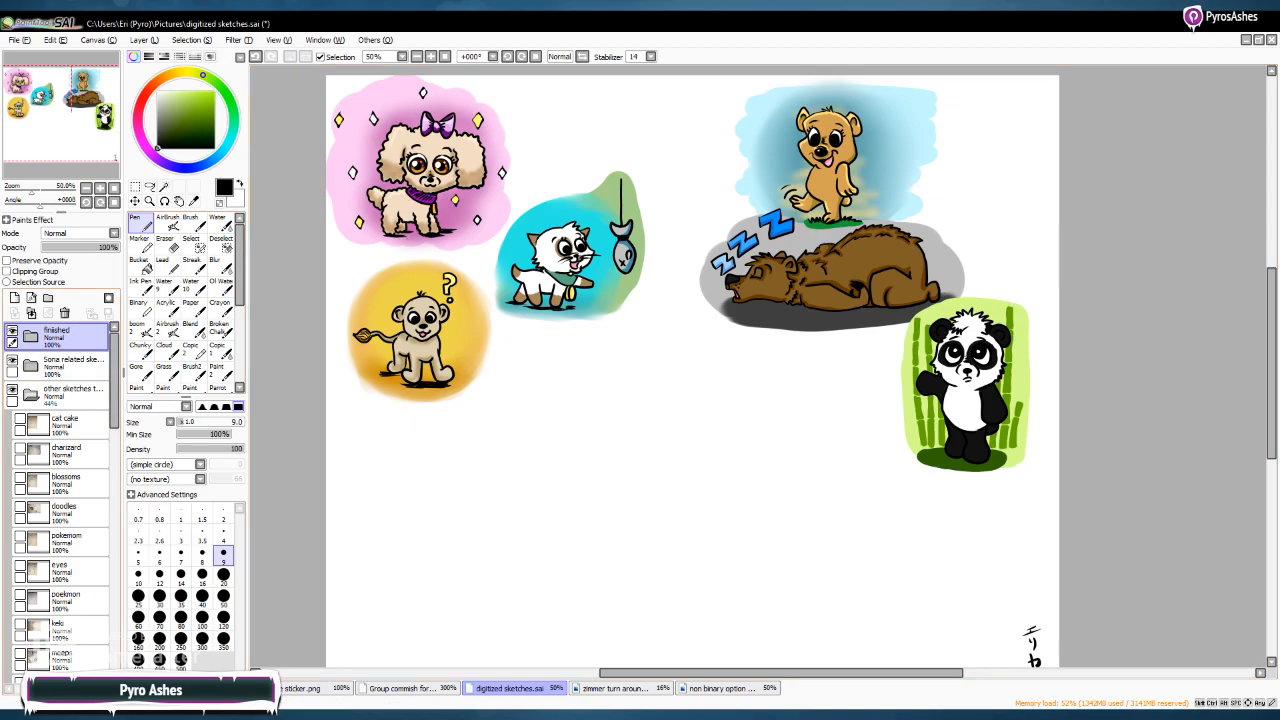
{"action": "left_click", "coordinate": [65, 423]}
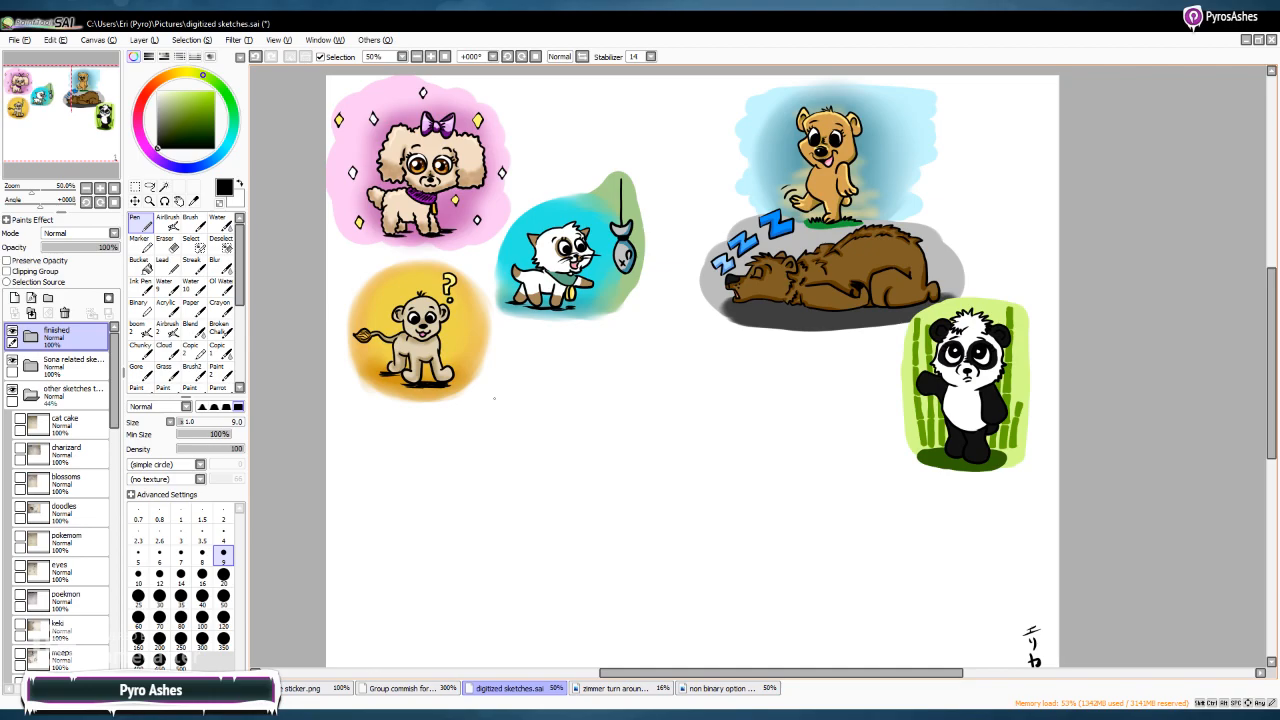
Save the changes to the digitized sketches.sai file
{"action": "key", "text": "alt"}
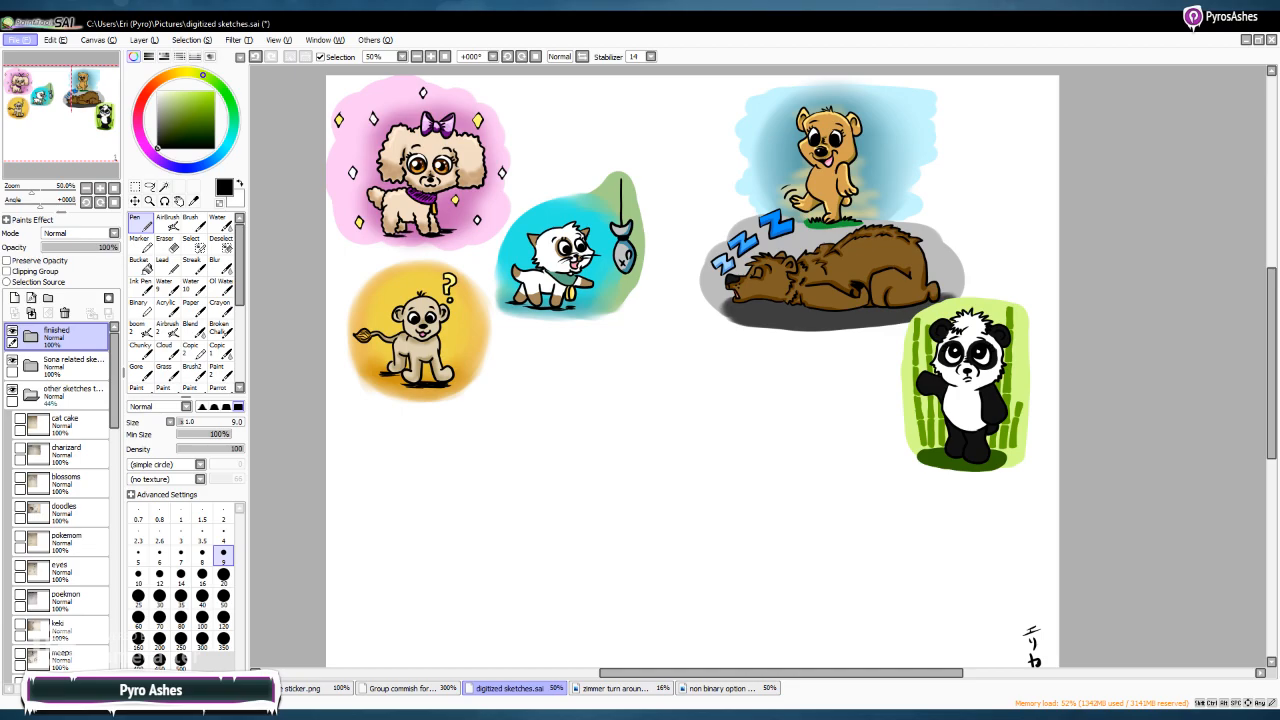
{"action": "key", "text": "alt"}
{"action": "key", "text": "ctrl+s"}
Save the artwork as digitized cartoon.png and hide the finished folder
{"action": "key", "text": "alt"}
{"action": "key", "text": "Right"}
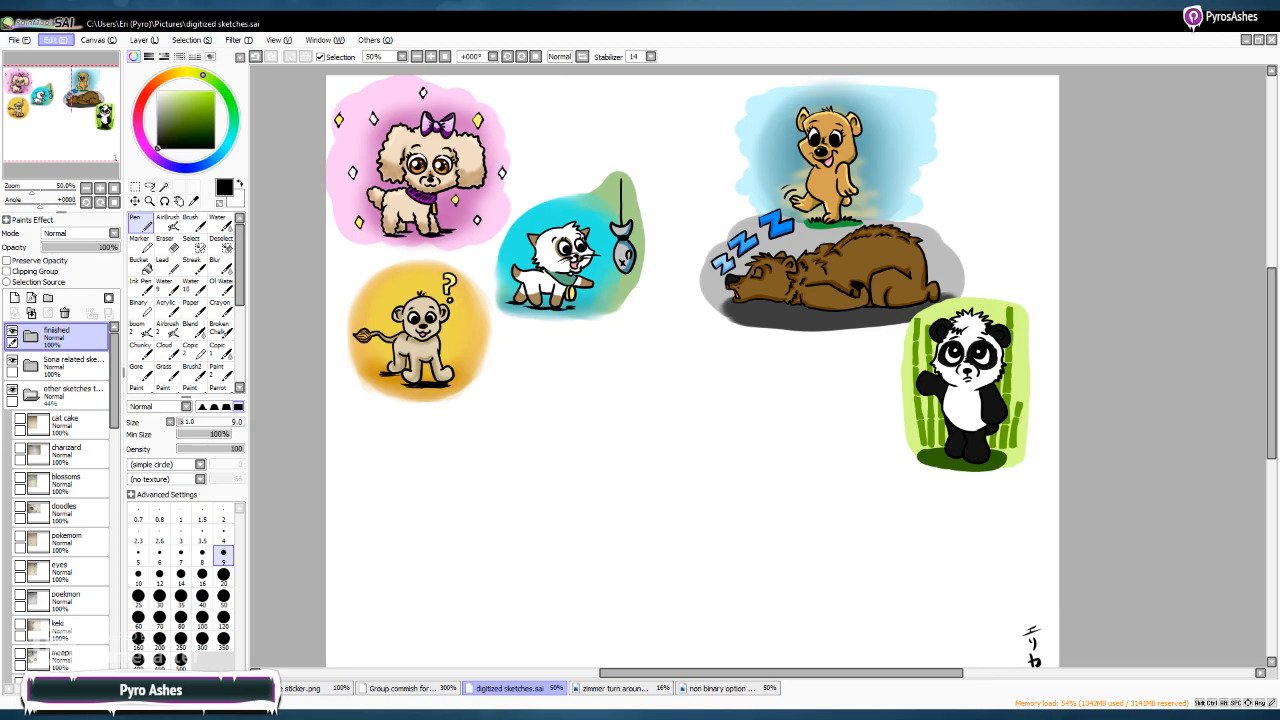
{"action": "key", "text": "Right"}
{"action": "key", "text": "Right"}
{"action": "key", "text": "Left"}
{"action": "key", "text": "Left"}
{"action": "key", "text": "Left"}
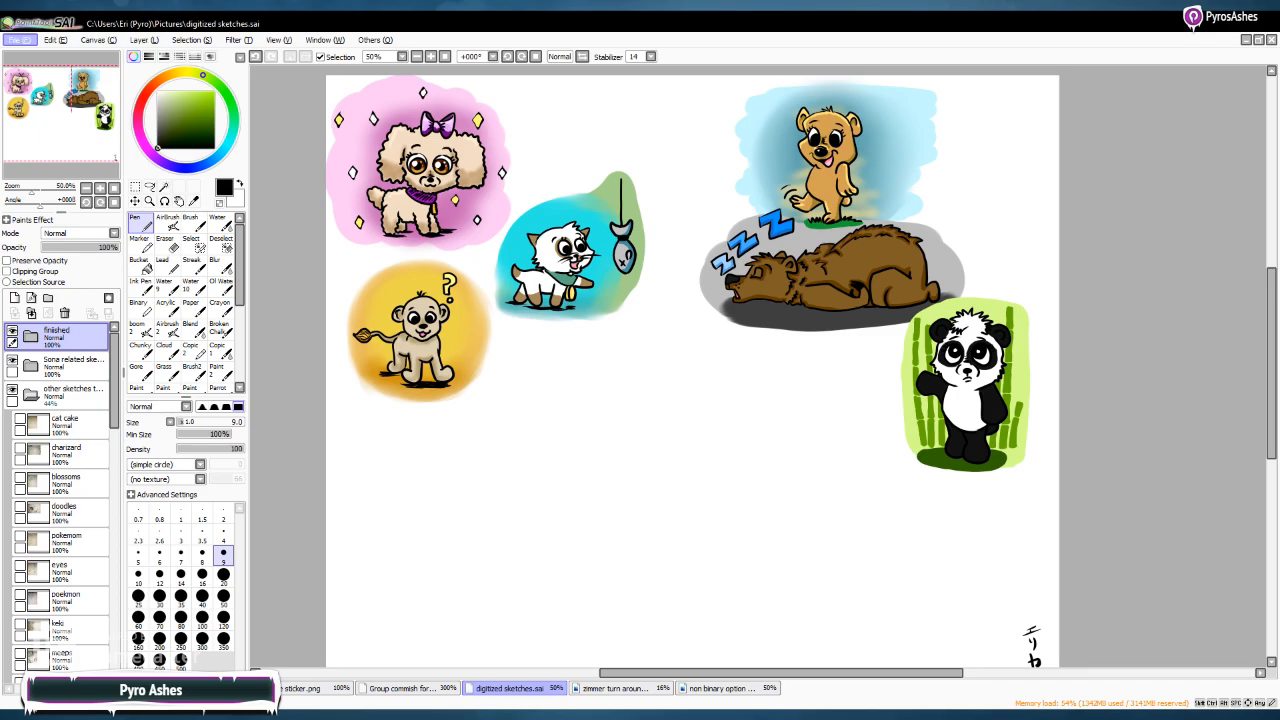
{"action": "key", "text": "Escape"}
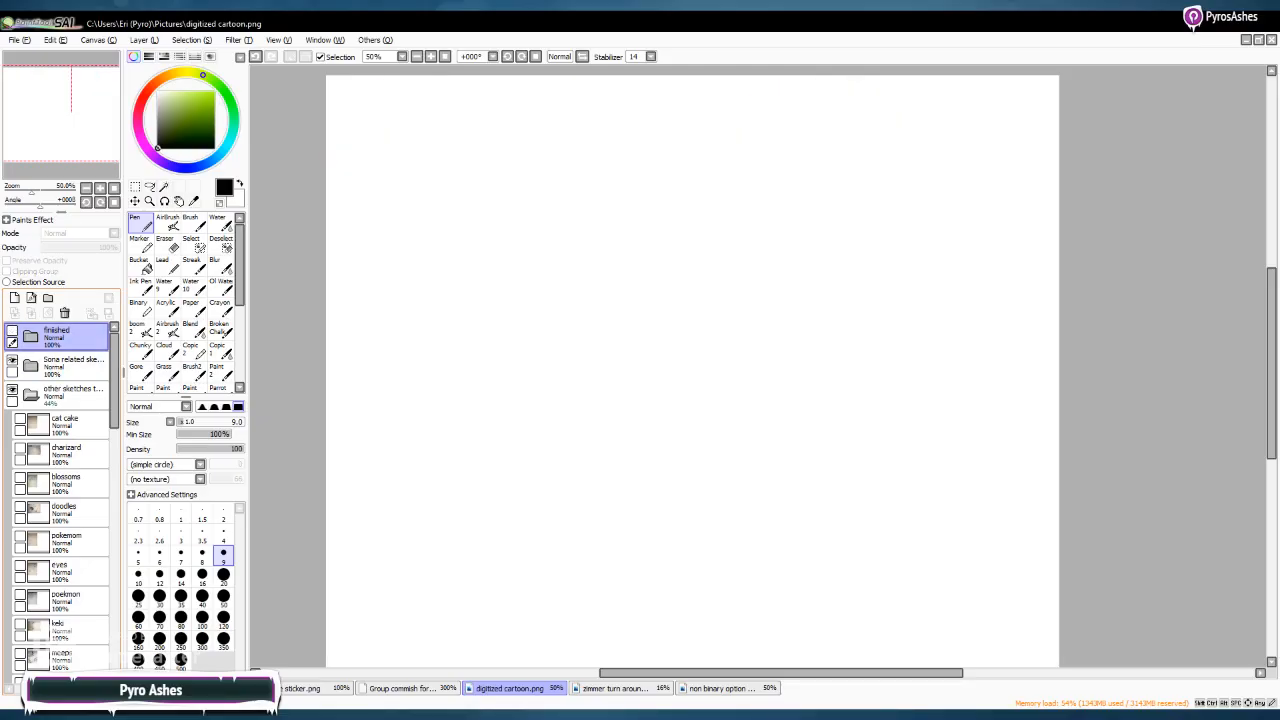
Collapse the finished folder and add seven new blank layers with a linework layer on top above it
{"action": "left_click", "coordinate": [62, 365]}
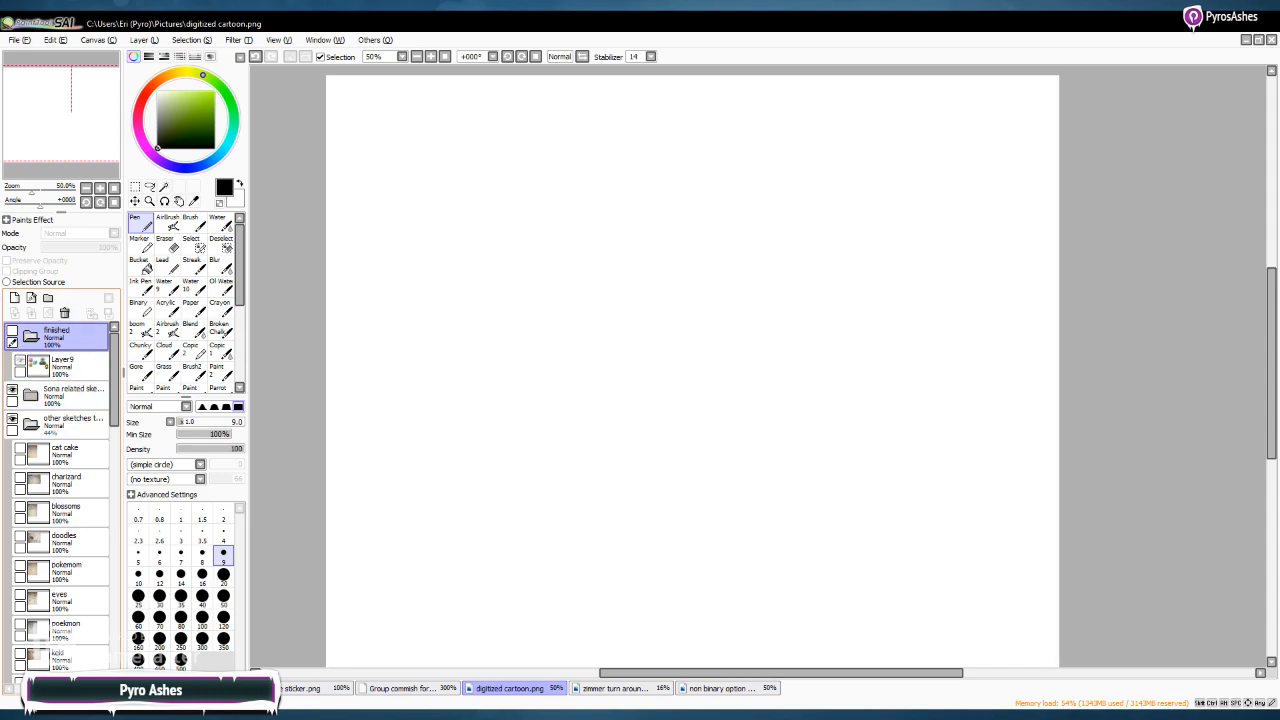
{"action": "left_click", "coordinate": [31, 337]}
{"action": "left_click", "coordinate": [14, 298]}
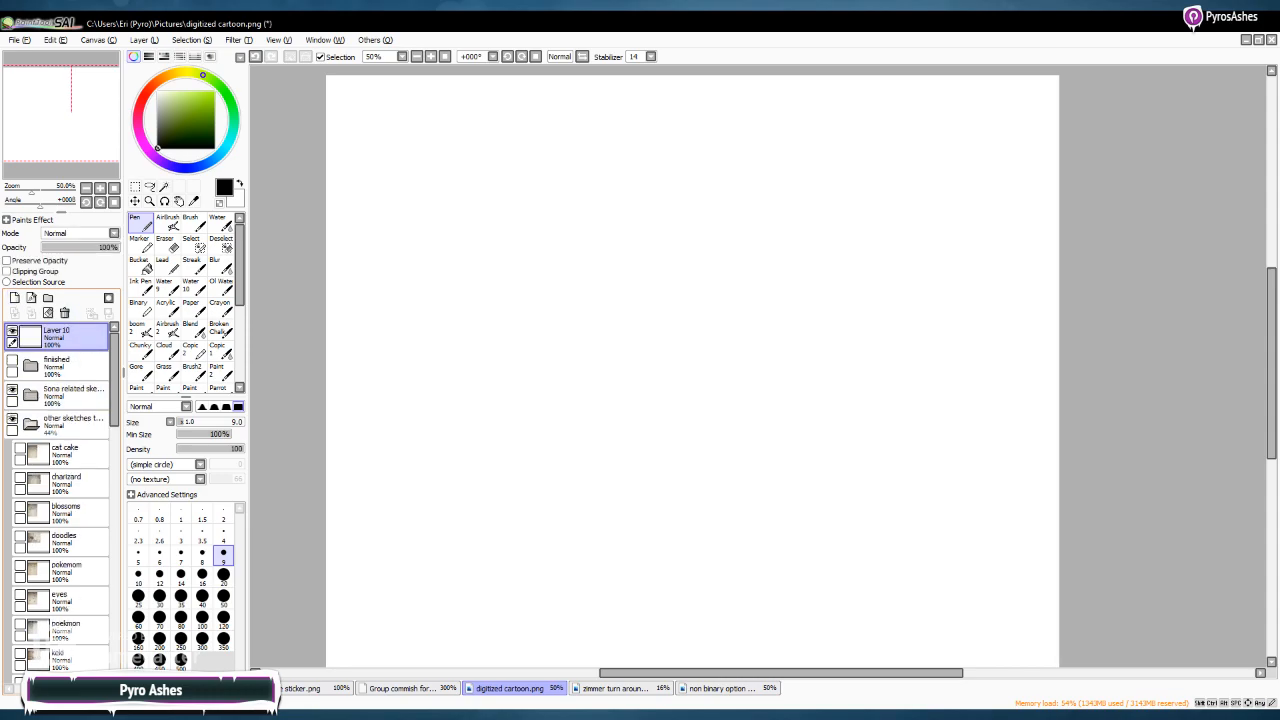
{"action": "left_click", "coordinate": [14, 298]}
{"action": "left_click", "coordinate": [14, 298]}
{"action": "left_click", "coordinate": [14, 298]}
{"action": "left_click", "coordinate": [14, 298]}
{"action": "left_click", "coordinate": [14, 298]}
{"action": "left_click", "coordinate": [14, 298]}
{"action": "left_click", "coordinate": [31, 298]}
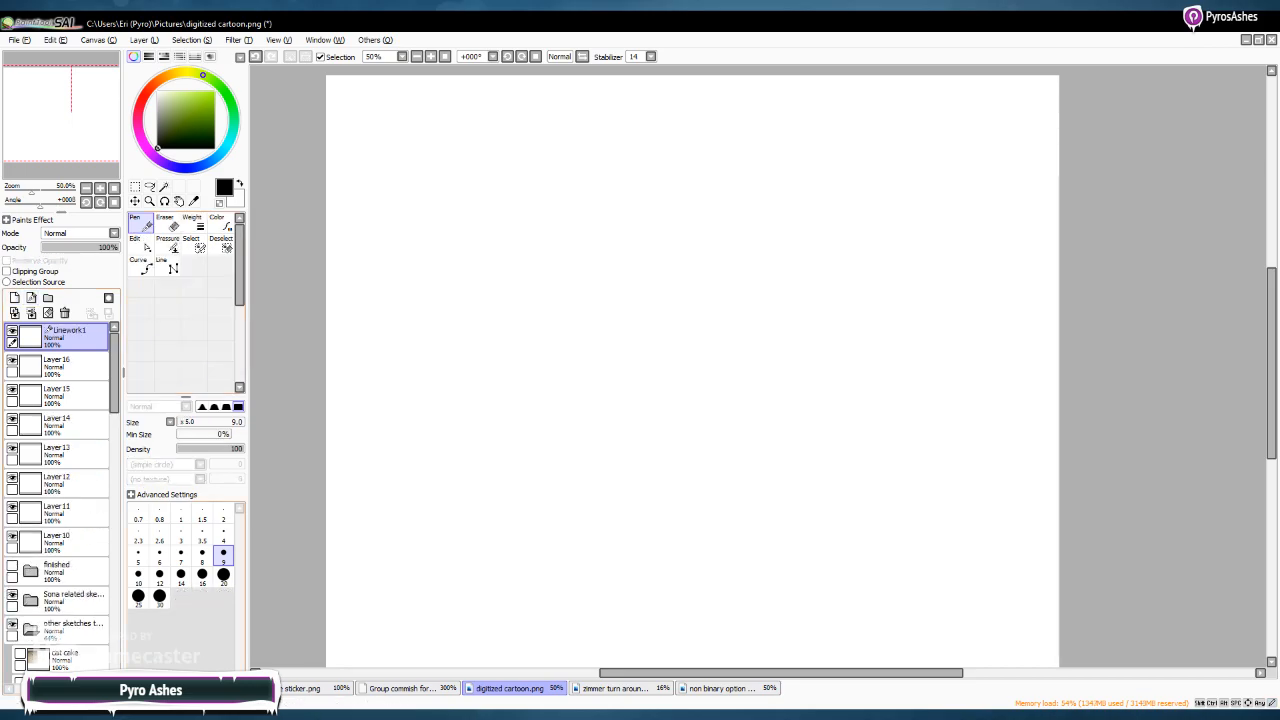
Show the cat cake sketch, then enlarge it and centre it on the canvas with a transform
{"action": "scroll", "coordinate": [60, 480], "scroll_direction": "down", "scroll_amount": 5}
{"action": "left_click", "coordinate": [70, 460]}
{"action": "left_click", "coordinate": [65, 495]}
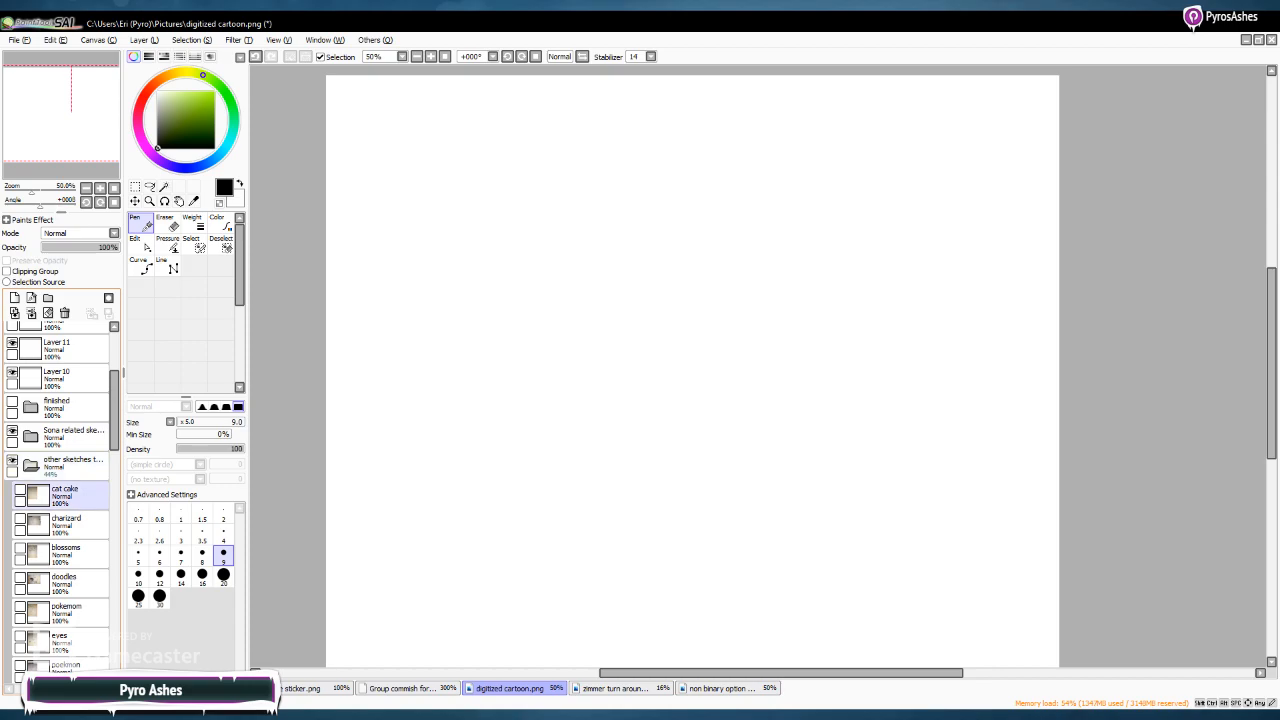
{"action": "left_click", "coordinate": [20, 490]}
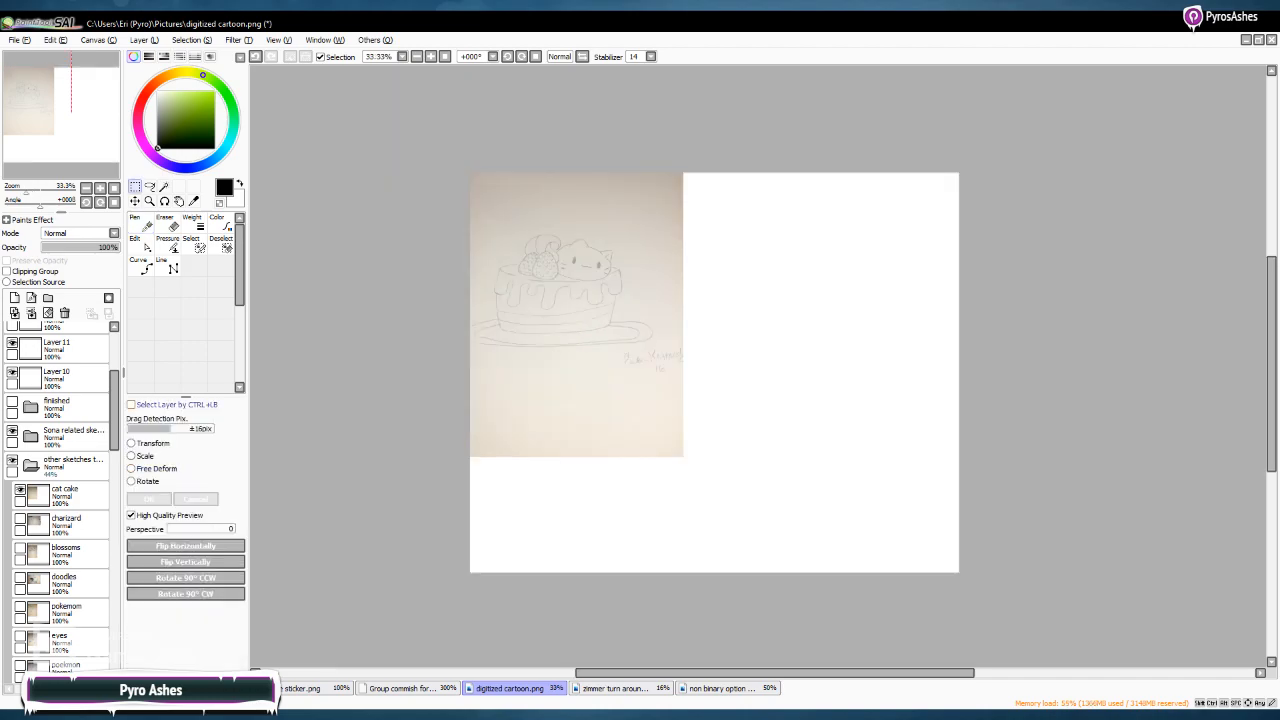
{"action": "left_click", "coordinate": [70, 496]}
{"action": "key", "text": "ctrl+t"}
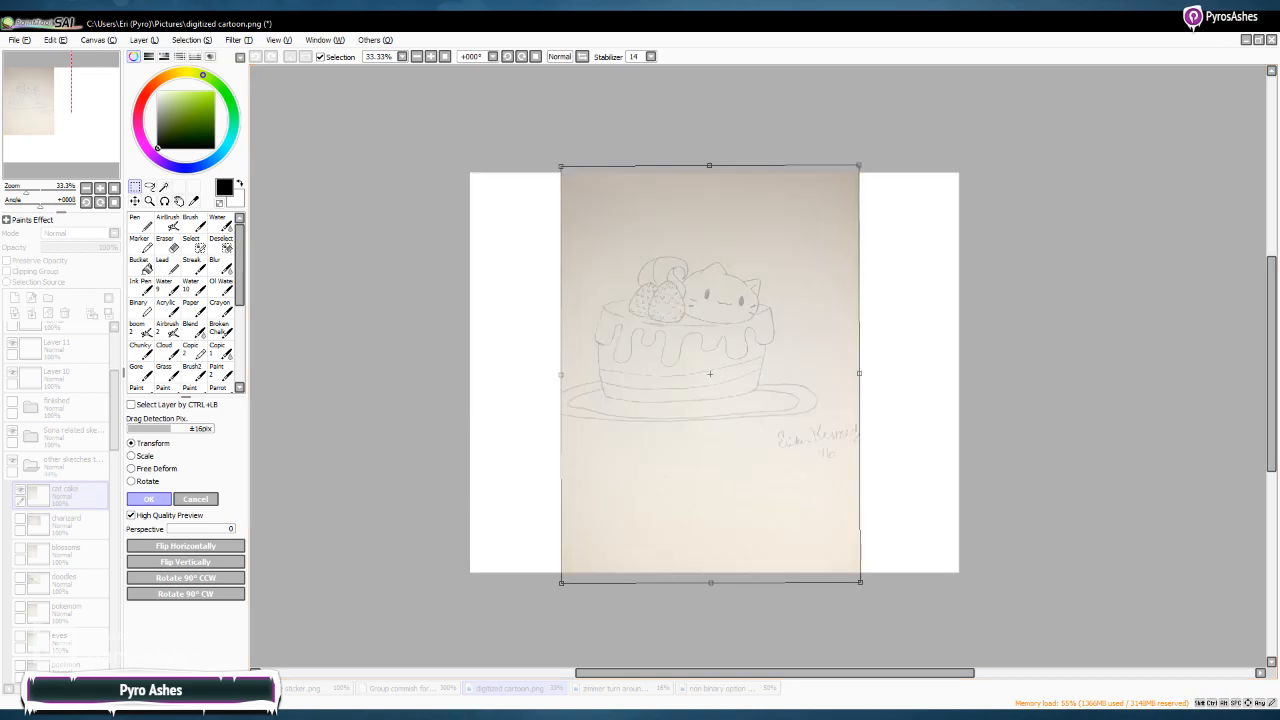
{"action": "left_click", "coordinate": [148, 498]}
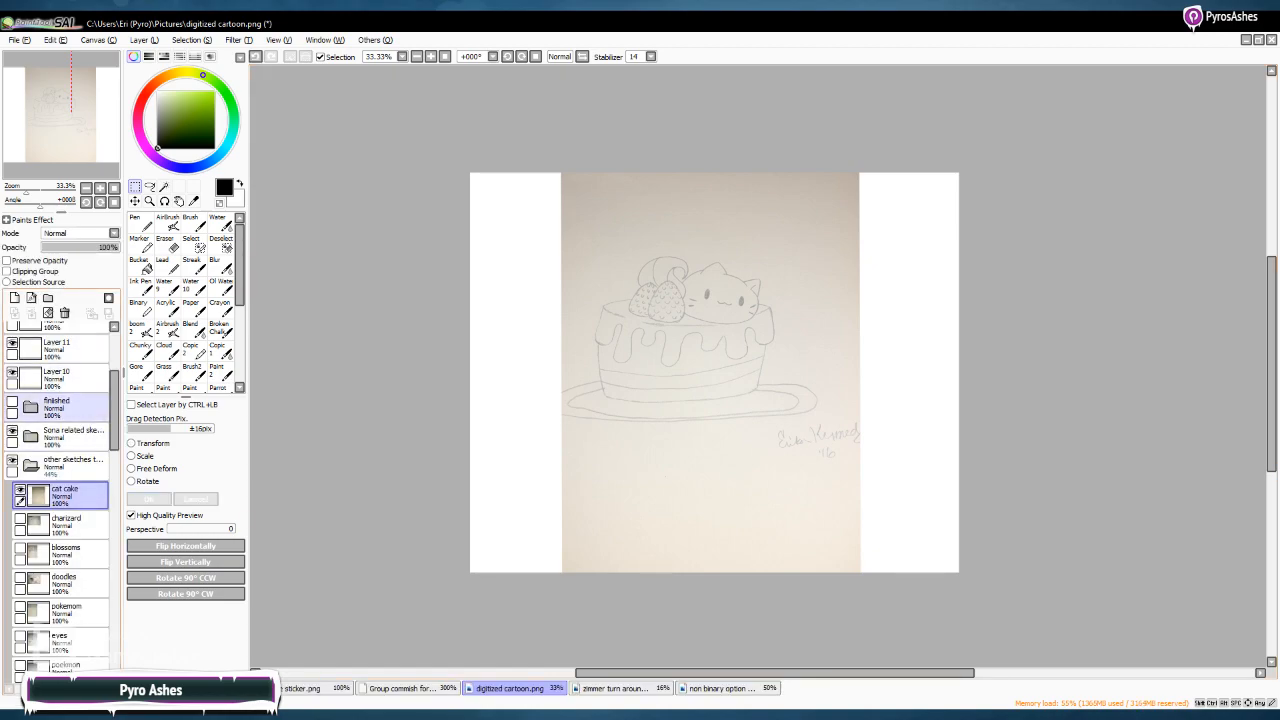
Outline the cat's head and ears on the Linework1 layer with a size 14 deep pink pen
{"action": "scroll", "coordinate": [60, 400], "scroll_direction": "up", "scroll_amount": 3}
{"action": "left_click", "coordinate": [31, 298]}
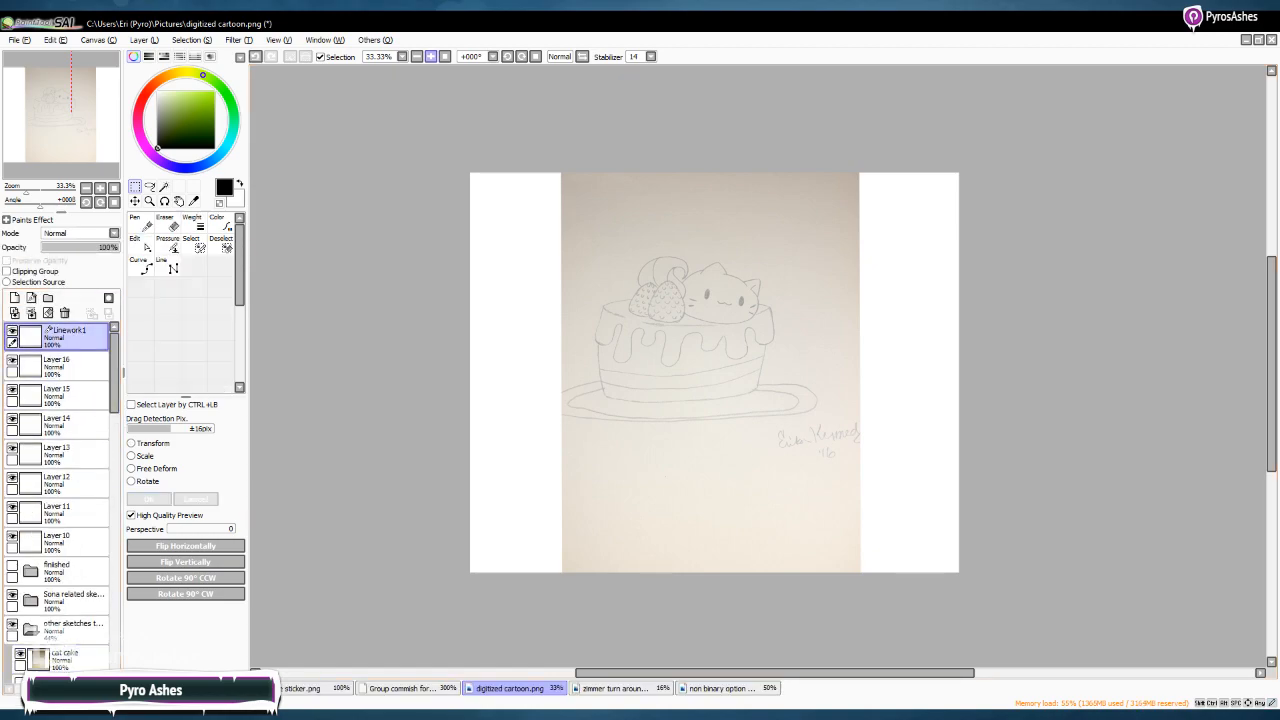
{"action": "left_click", "coordinate": [431, 56]}
{"action": "left_click", "coordinate": [141, 223]}
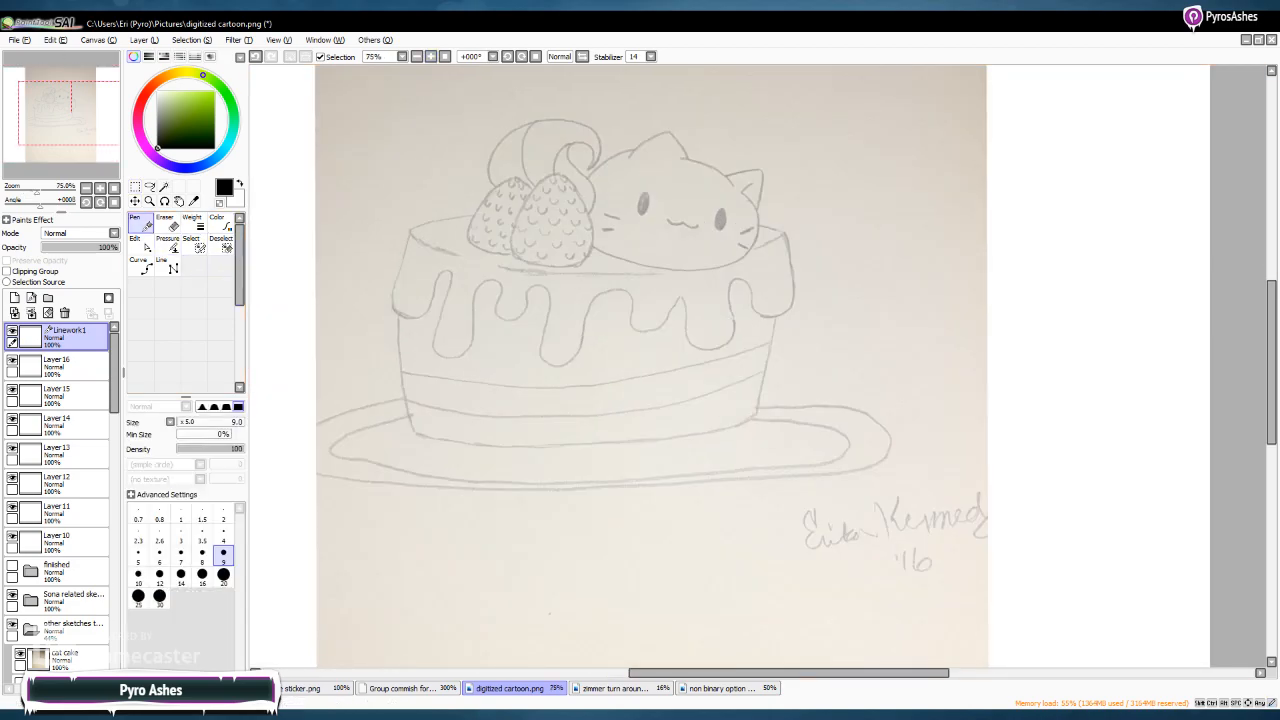
{"action": "left_click", "coordinate": [138, 118]}
{"action": "left_click", "coordinate": [209, 101]}
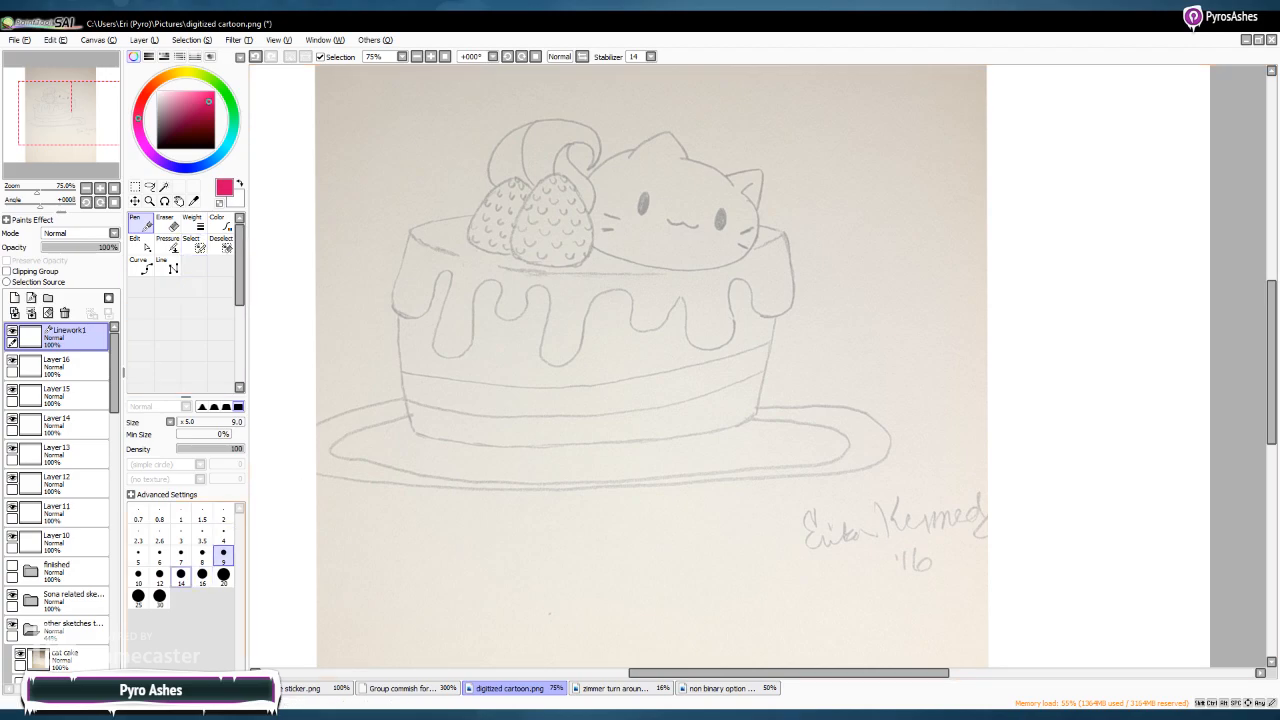
{"action": "left_click", "coordinate": [181, 574]}
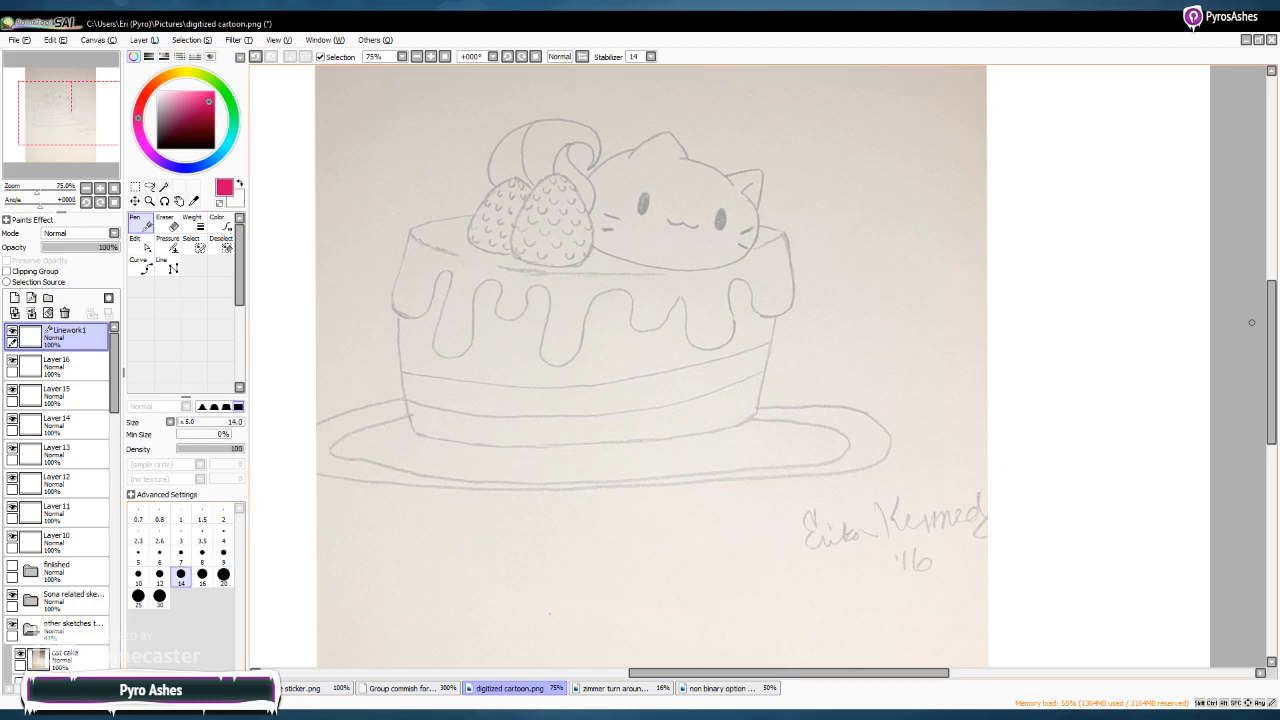
{"action": "scroll", "coordinate": [1268, 325], "scroll_direction": "up", "scroll_amount": 2}
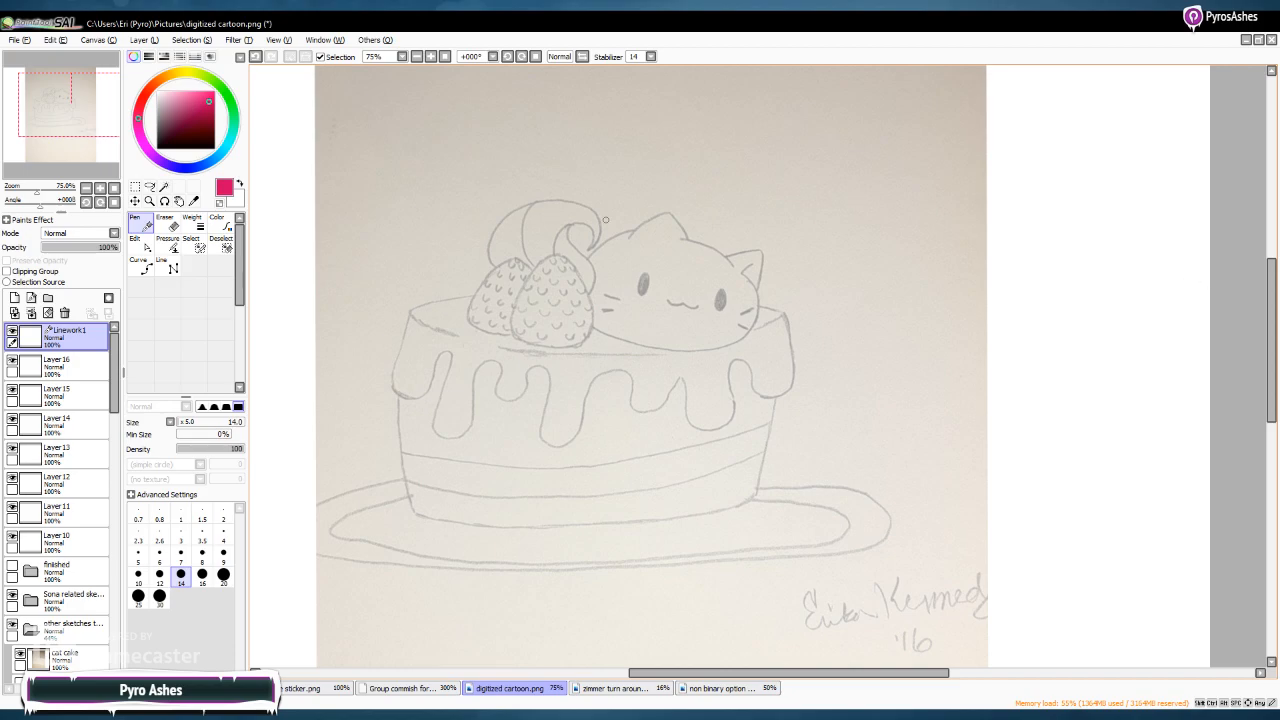
{"action": "mouse_move", "coordinate": [632, 231]}
{"action": "left_mouse_down"}
{"action": "mouse_move", "coordinate": [587, 256]}
{"action": "mouse_move", "coordinate": [672, 211]}
{"action": "mouse_move", "coordinate": [732, 263]}
{"action": "mouse_move", "coordinate": [761, 247]}
{"action": "mouse_move", "coordinate": [765, 270]}
{"action": "mouse_move", "coordinate": [743, 270]}
{"action": "mouse_move", "coordinate": [764, 290]}
{"action": "mouse_move", "coordinate": [754, 322]}
{"action": "mouse_move", "coordinate": [709, 342]}
{"action": "mouse_move", "coordinate": [594, 327]}
{"action": "left_mouse_up"}
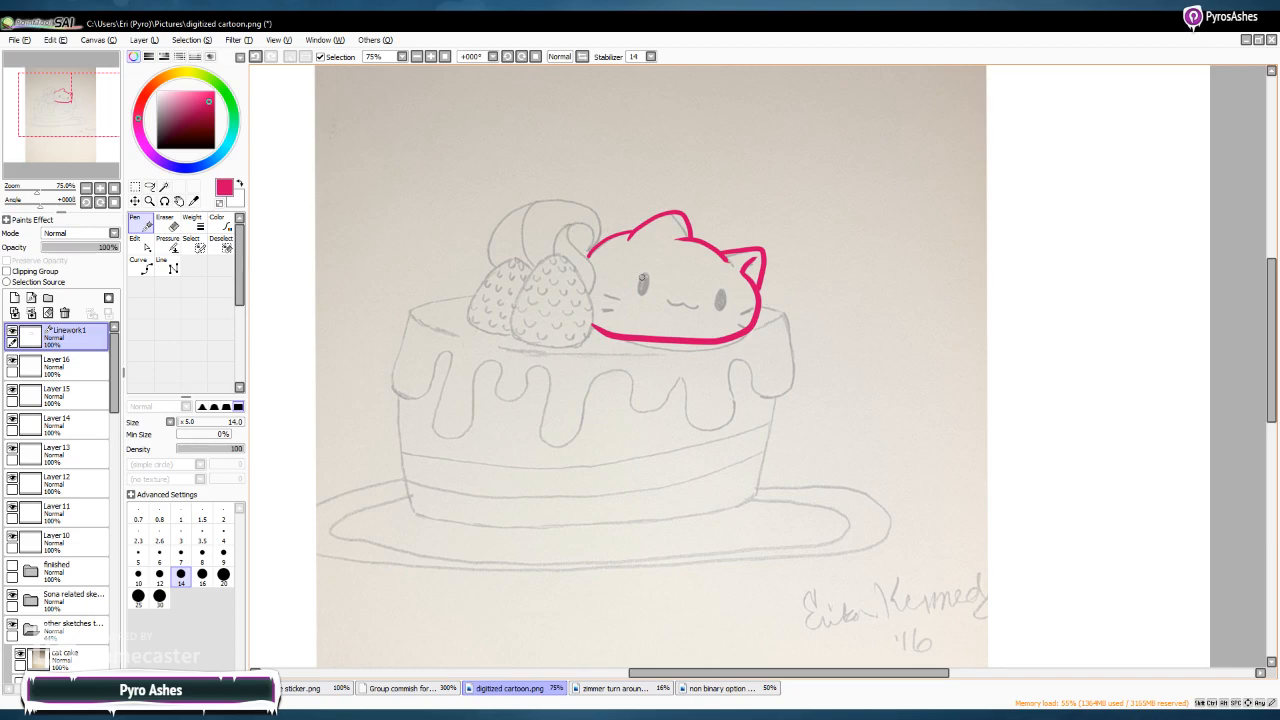
Ink the cat's eyes, whiskers and wavy mouth in black on the Linework1 layer
{"action": "left_click_drag", "start_coordinate": [644, 272], "coordinate": [647, 272]}
{"action": "key", "text": "ctrl+z"}
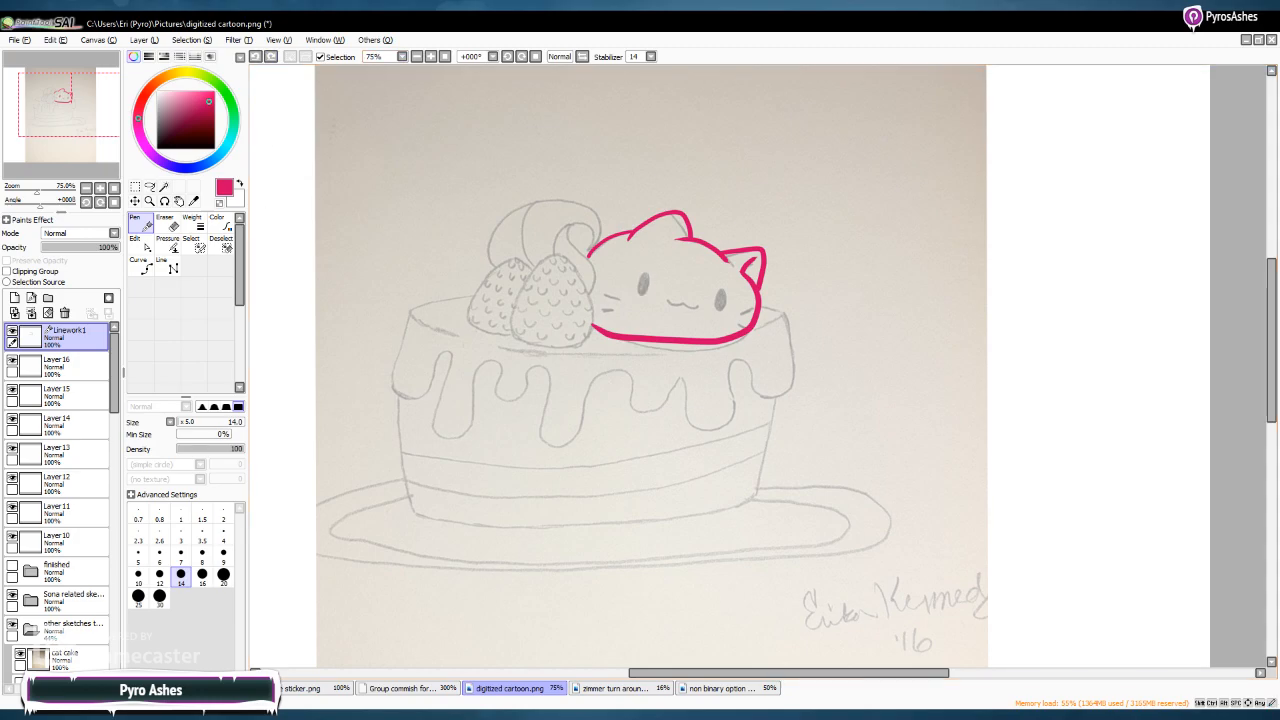
{"action": "left_click", "coordinate": [158, 148]}
{"action": "left_click_drag", "start_coordinate": [643, 275], "coordinate": [721, 296]}
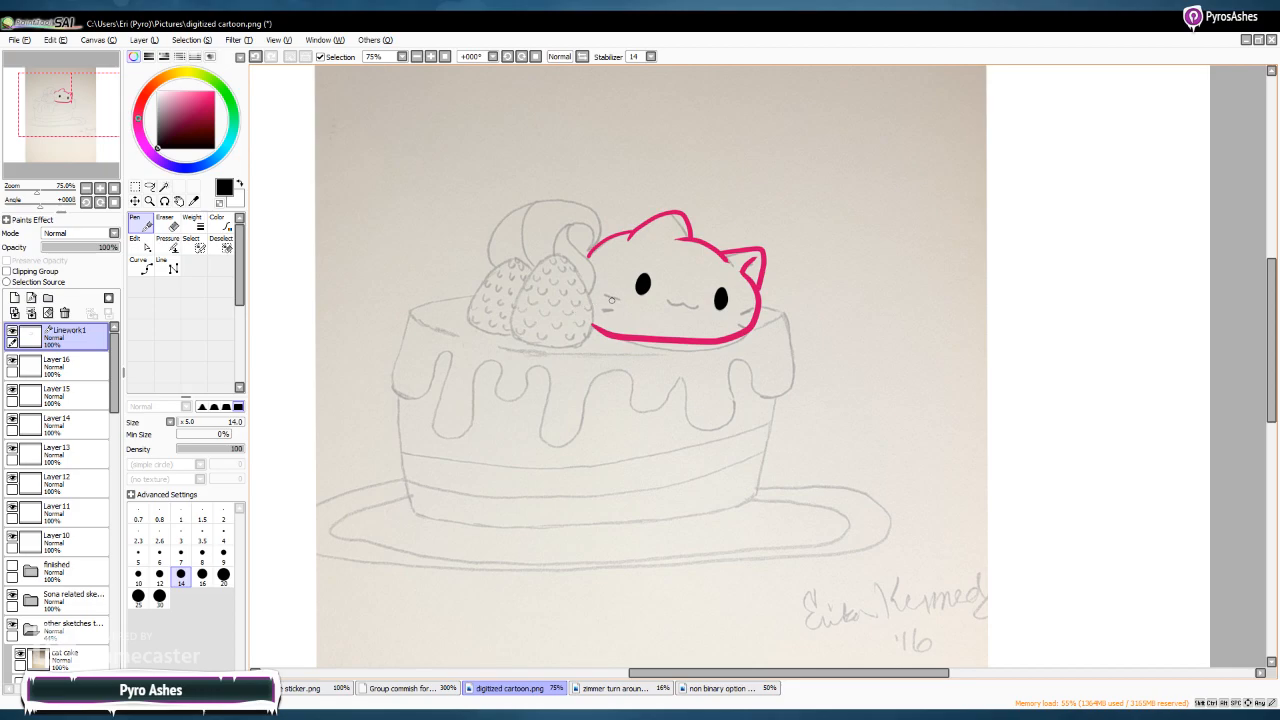
{"action": "left_click_drag", "start_coordinate": [600, 296], "coordinate": [624, 307]}
{"action": "left_click_drag", "start_coordinate": [737, 315], "coordinate": [751, 319]}
{"action": "left_click_drag", "start_coordinate": [667, 299], "coordinate": [705, 302]}
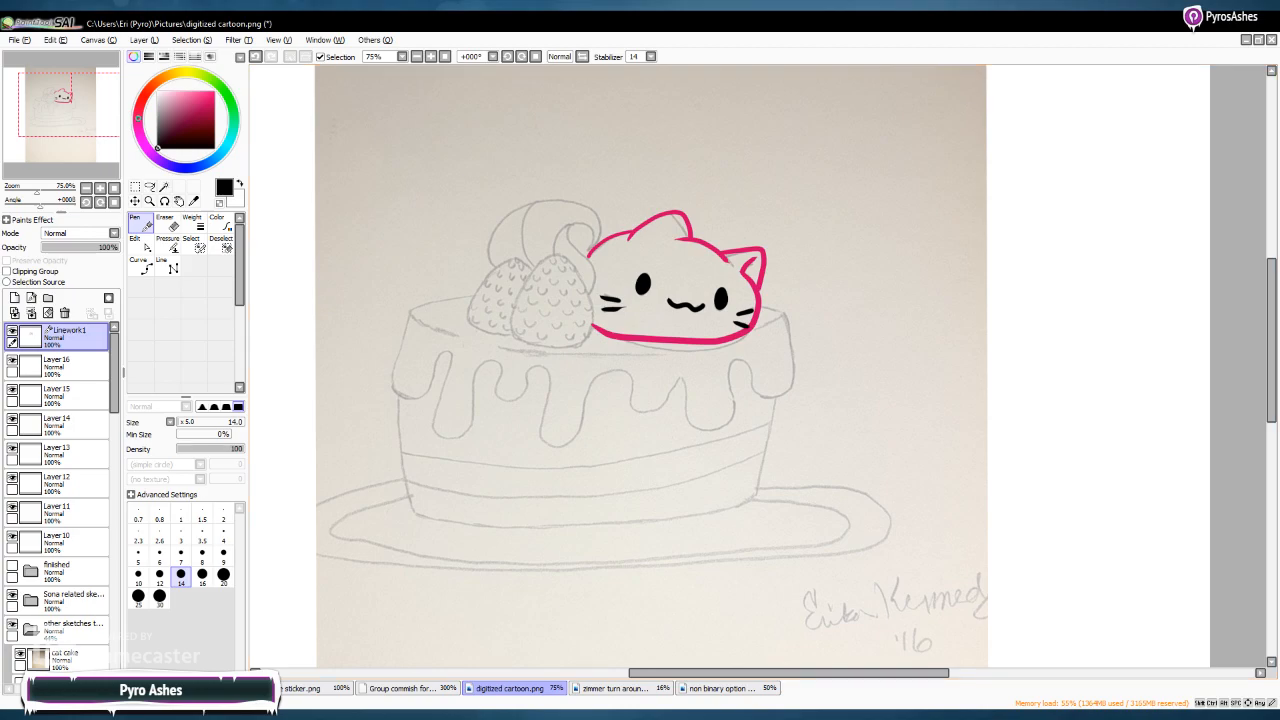
Outline the two strawberries in dark red and fill them with small seed marks
{"action": "left_click_drag", "start_coordinate": [212, 92], "coordinate": [205, 108]}
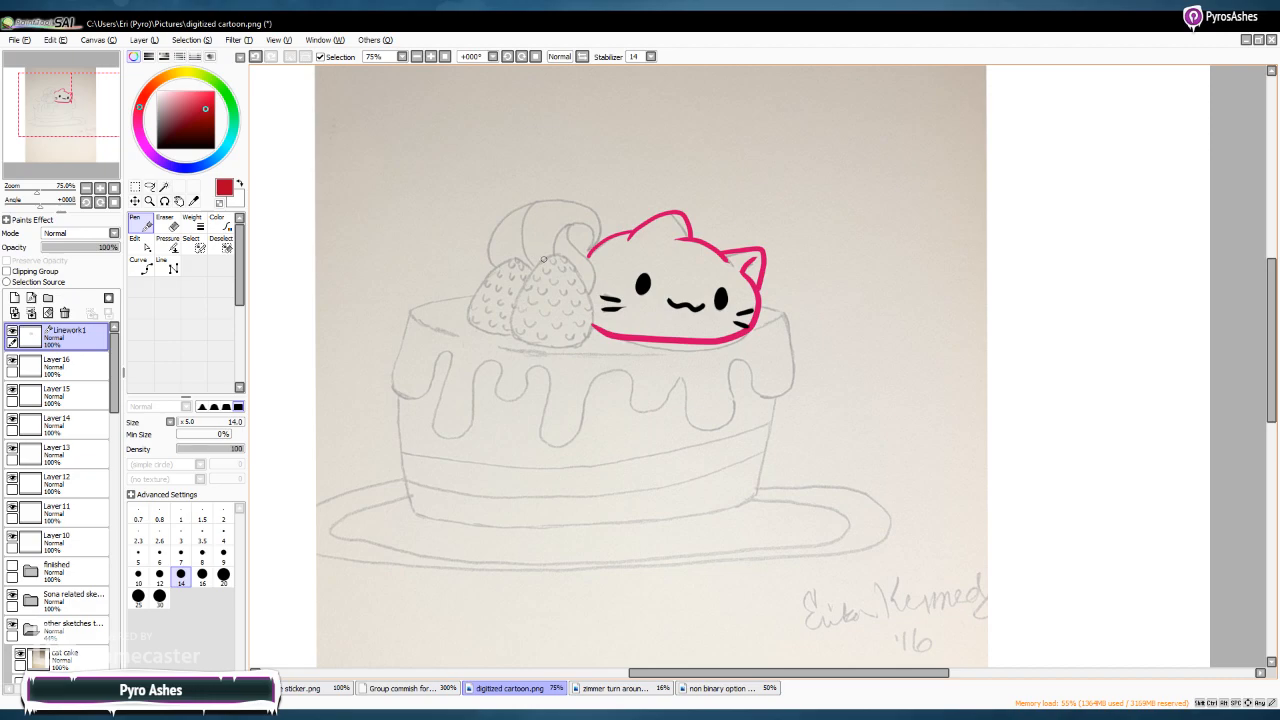
{"action": "mouse_move", "coordinate": [557, 256]}
{"action": "left_mouse_down"}
{"action": "mouse_move", "coordinate": [513, 308]}
{"action": "mouse_move", "coordinate": [516, 335]}
{"action": "mouse_move", "coordinate": [552, 349]}
{"action": "mouse_move", "coordinate": [589, 333]}
{"action": "mouse_move", "coordinate": [595, 296]}
{"action": "mouse_move", "coordinate": [561, 256]}
{"action": "mouse_move", "coordinate": [486, 274]}
{"action": "mouse_move", "coordinate": [471, 329]}
{"action": "mouse_move", "coordinate": [481, 342]}
{"action": "mouse_move", "coordinate": [476, 332]}
{"action": "mouse_move", "coordinate": [520, 334]}
{"action": "left_mouse_up"}
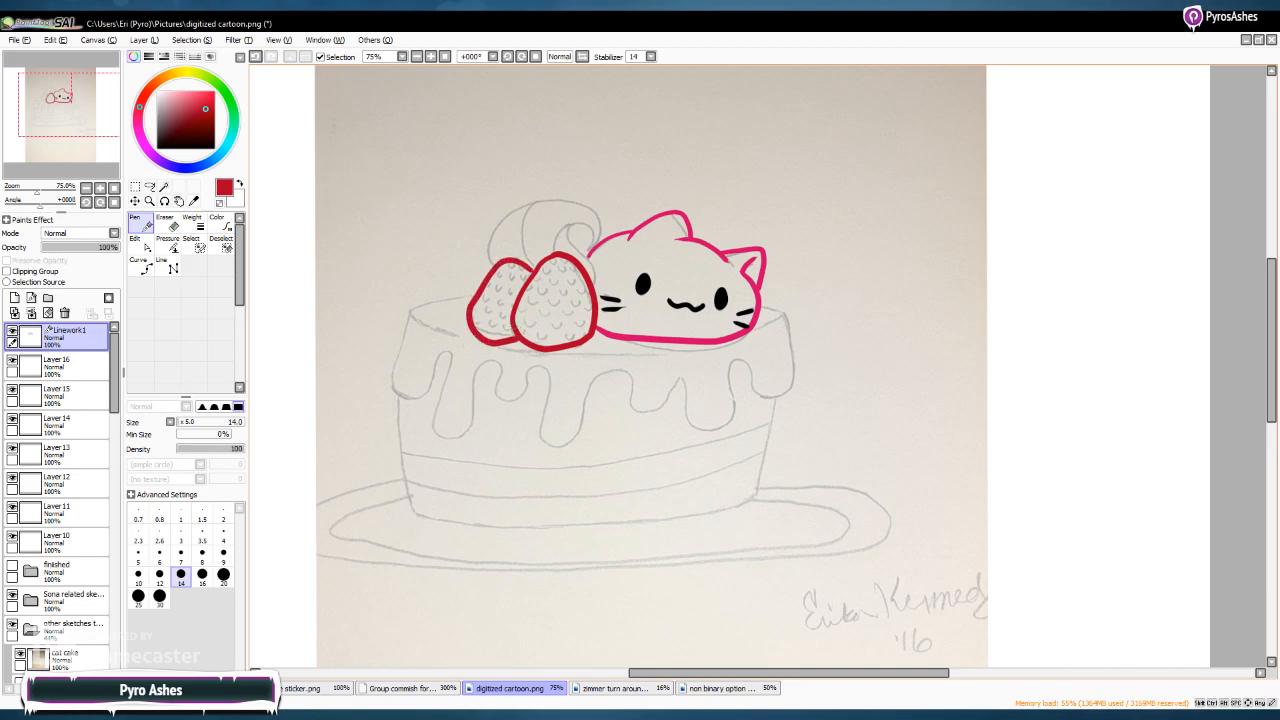
{"action": "mouse_move", "coordinate": [503, 266]}
{"action": "left_mouse_down"}
{"action": "mouse_move", "coordinate": [480, 313]}
{"action": "mouse_move", "coordinate": [489, 328]}
{"action": "mouse_move", "coordinate": [518, 279]}
{"action": "left_mouse_up"}
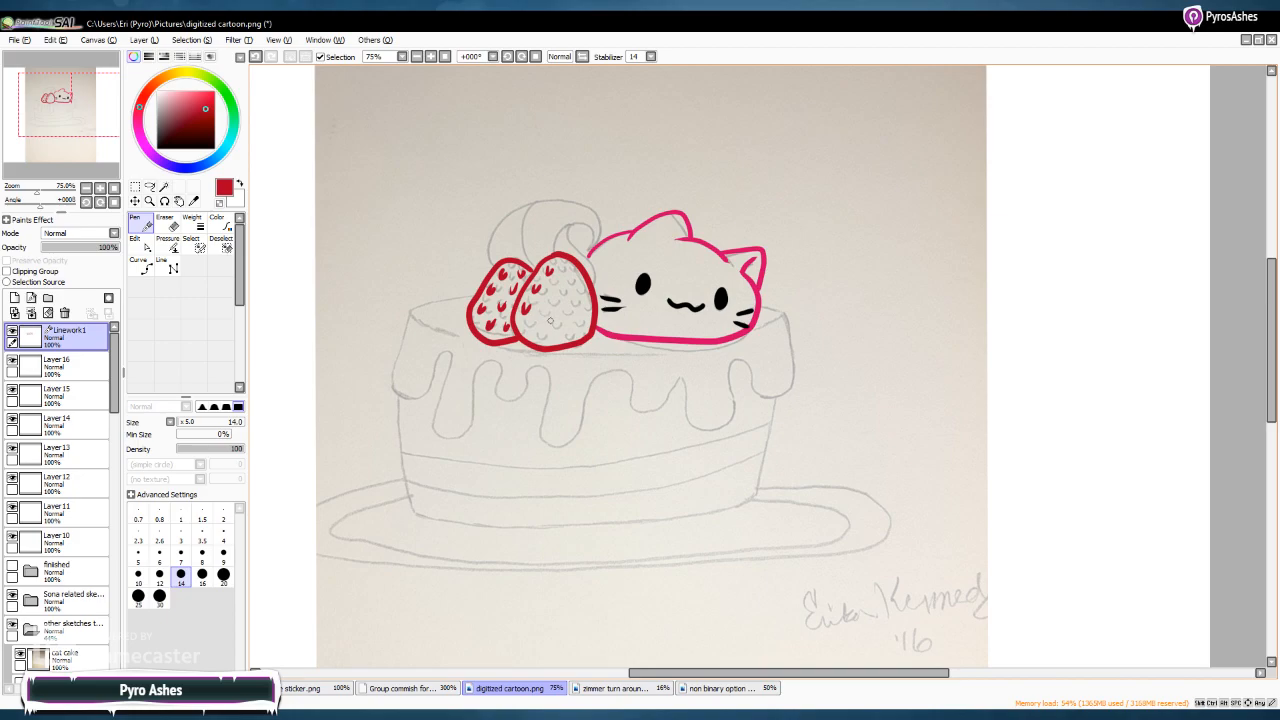
{"action": "left_click_drag", "start_coordinate": [549, 331], "coordinate": [578, 331]}
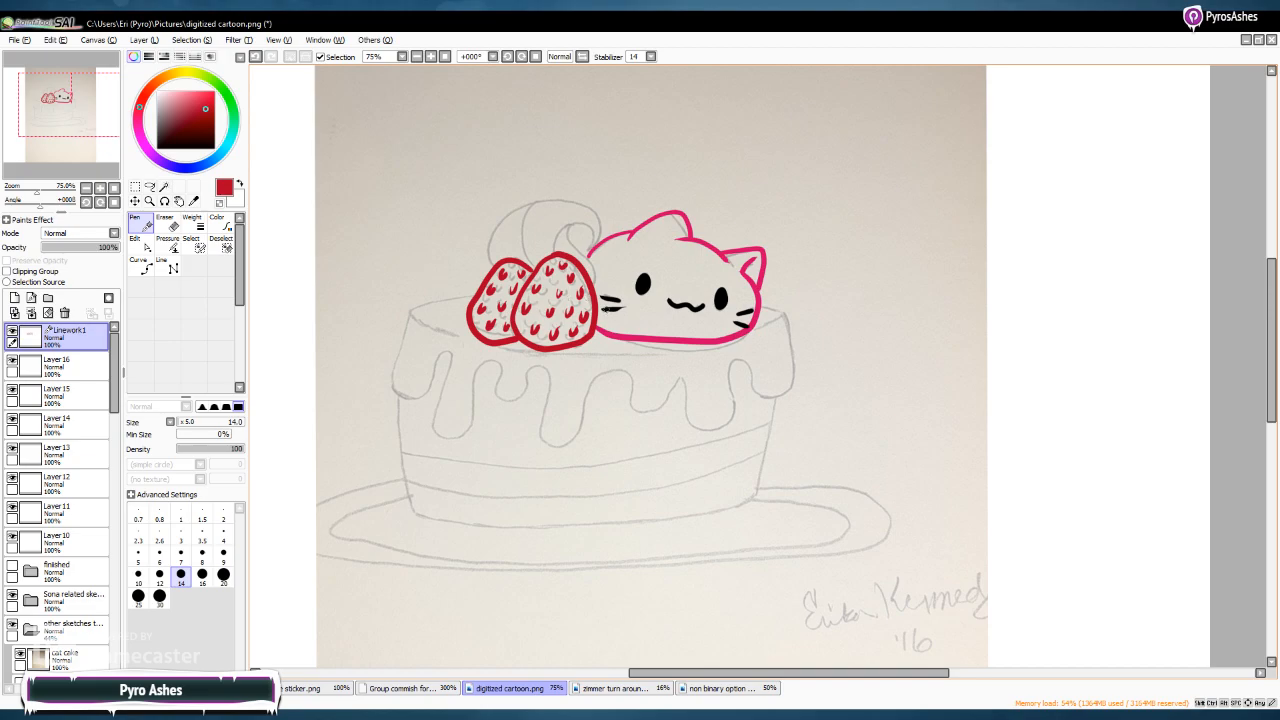
Trace the icing's rim and dripping edge around the top of the cake in light pink
{"action": "left_click", "coordinate": [175, 92]}
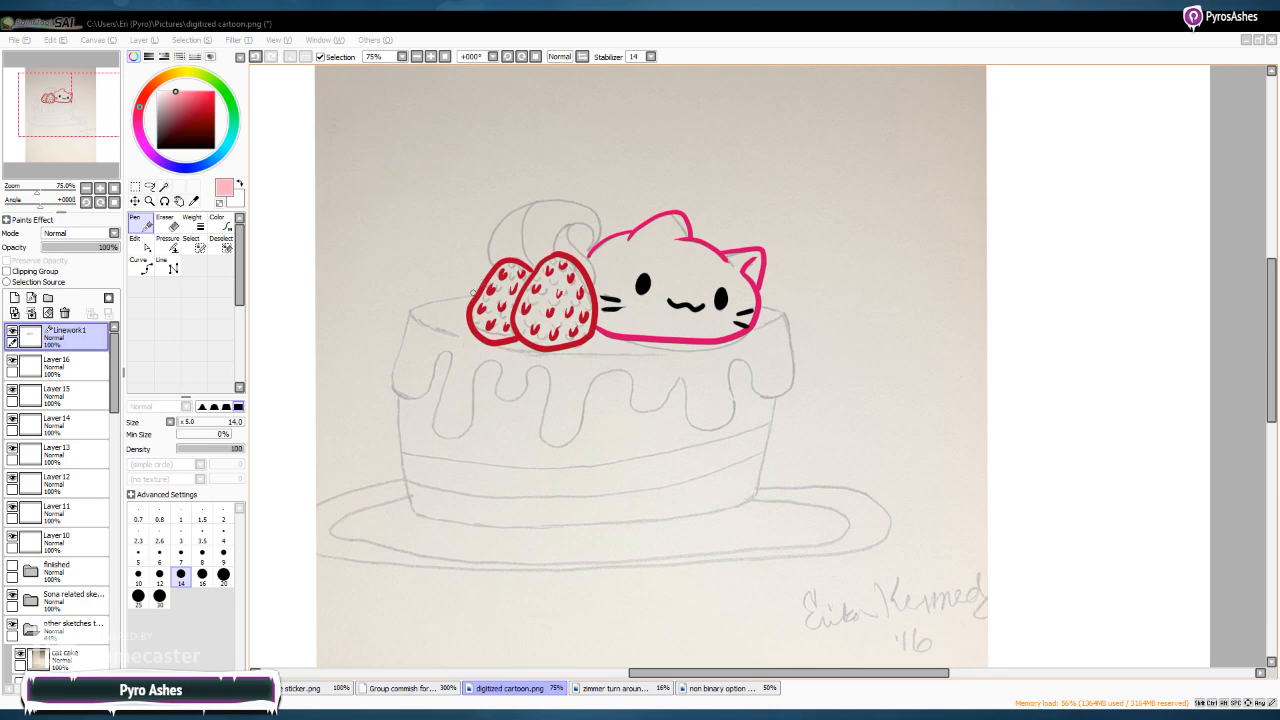
{"action": "mouse_move", "coordinate": [473, 294]}
{"action": "left_mouse_down"}
{"action": "mouse_move", "coordinate": [415, 308]}
{"action": "mouse_move", "coordinate": [410, 333]}
{"action": "mouse_move", "coordinate": [518, 365]}
{"action": "left_mouse_up"}
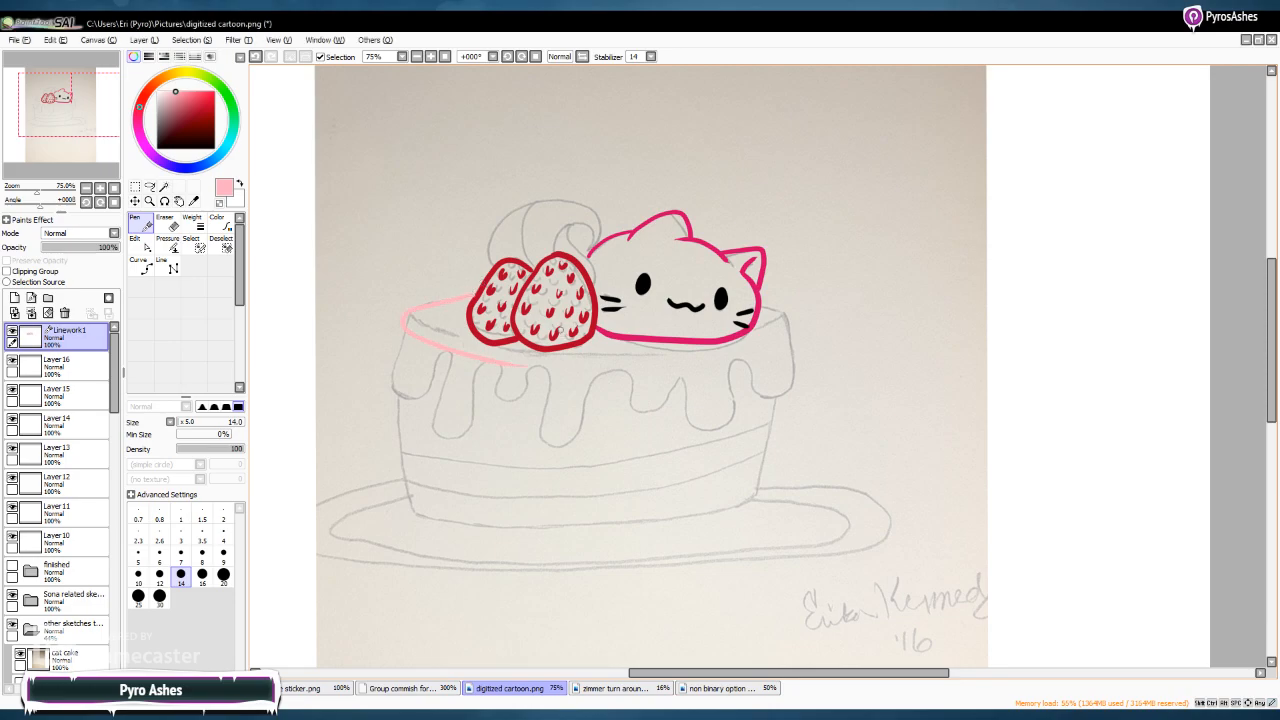
{"action": "key", "text": "ctrl+z"}
{"action": "mouse_move", "coordinate": [470, 297]}
{"action": "left_mouse_down"}
{"action": "mouse_move", "coordinate": [410, 315]}
{"action": "mouse_move", "coordinate": [492, 339]}
{"action": "left_mouse_up"}
{"action": "left_click", "coordinate": [255, 56]}
{"action": "mouse_move", "coordinate": [469, 298]}
{"action": "left_mouse_down"}
{"action": "mouse_move", "coordinate": [402, 316]}
{"action": "mouse_move", "coordinate": [491, 339]}
{"action": "mouse_move", "coordinate": [400, 330]}
{"action": "mouse_move", "coordinate": [429, 389]}
{"action": "mouse_move", "coordinate": [438, 359]}
{"action": "mouse_move", "coordinate": [457, 365]}
{"action": "mouse_move", "coordinate": [434, 427]}
{"action": "mouse_move", "coordinate": [473, 429]}
{"action": "mouse_move", "coordinate": [487, 361]}
{"action": "mouse_move", "coordinate": [512, 406]}
{"action": "mouse_move", "coordinate": [525, 369]}
{"action": "mouse_move", "coordinate": [545, 375]}
{"action": "mouse_move", "coordinate": [562, 448]}
{"action": "mouse_move", "coordinate": [587, 435]}
{"action": "mouse_move", "coordinate": [584, 379]}
{"action": "mouse_move", "coordinate": [615, 374]}
{"action": "mouse_move", "coordinate": [624, 411]}
{"action": "left_mouse_up"}
{"action": "left_click_drag", "start_coordinate": [521, 348], "coordinate": [606, 351]}
{"action": "mouse_move", "coordinate": [765, 303]}
{"action": "left_mouse_down"}
{"action": "mouse_move", "coordinate": [780, 314]}
{"action": "mouse_move", "coordinate": [755, 336]}
{"action": "mouse_move", "coordinate": [682, 350]}
{"action": "left_mouse_up"}
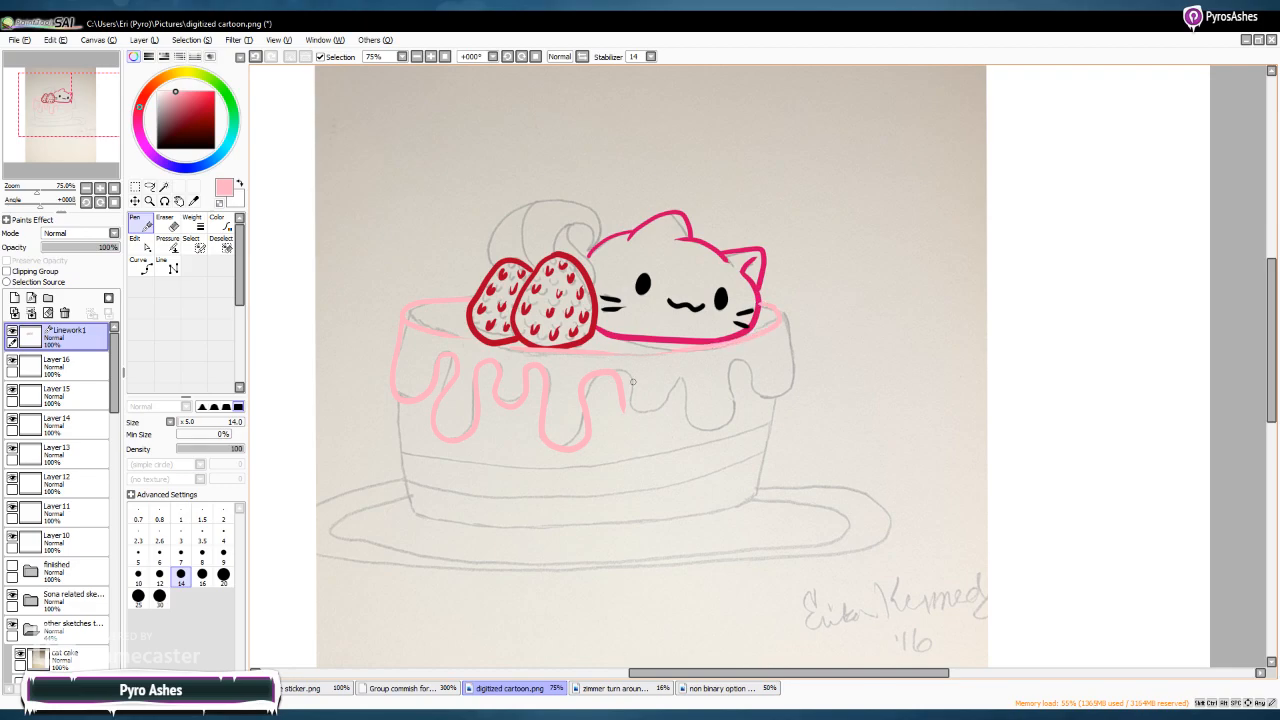
{"action": "mouse_move", "coordinate": [623, 405]}
{"action": "left_mouse_down"}
{"action": "mouse_move", "coordinate": [658, 420]}
{"action": "mouse_move", "coordinate": [683, 377]}
{"action": "mouse_move", "coordinate": [698, 433]}
{"action": "mouse_move", "coordinate": [732, 398]}
{"action": "mouse_move", "coordinate": [731, 362]}
{"action": "mouse_move", "coordinate": [761, 401]}
{"action": "mouse_move", "coordinate": [792, 385]}
{"action": "mouse_move", "coordinate": [781, 314]}
{"action": "left_mouse_up"}
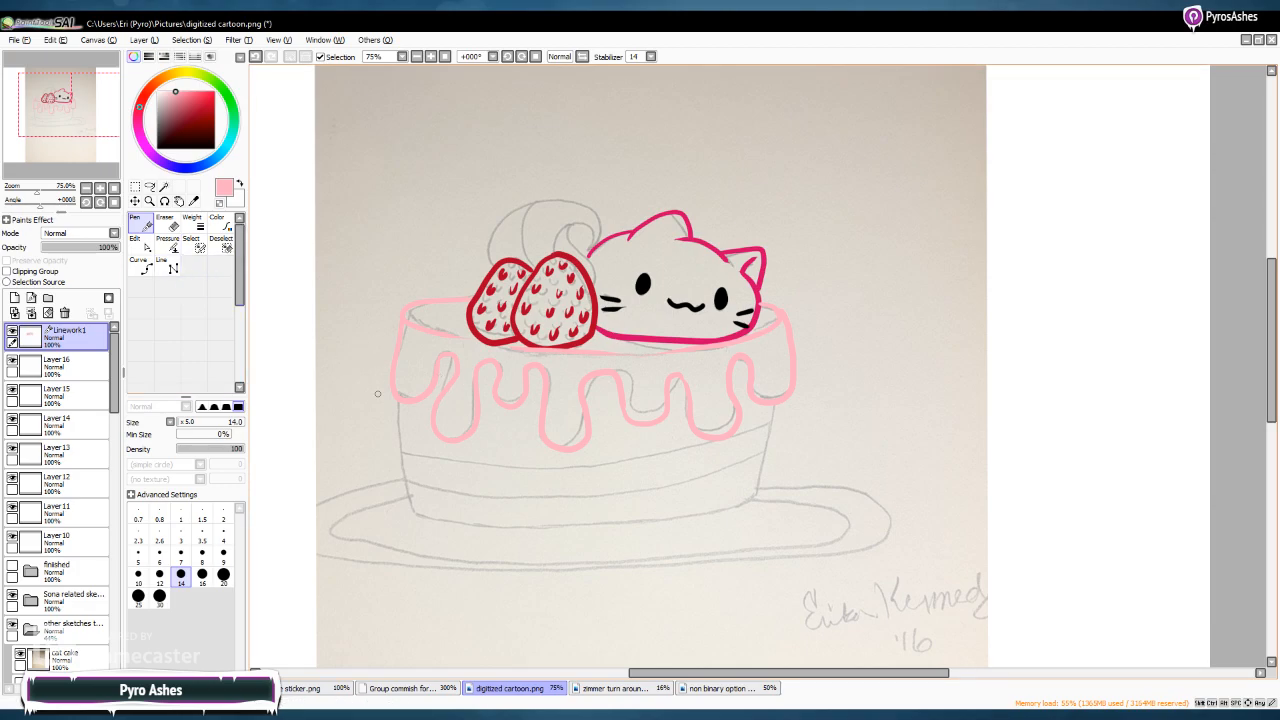
Outline the cake's sides and base in medium pink and add two horizontal layer lines across it
{"action": "left_click", "coordinate": [170, 94]}
{"action": "left_click", "coordinate": [184, 97]}
{"action": "mouse_move", "coordinate": [399, 402]}
{"action": "left_mouse_down"}
{"action": "mouse_move", "coordinate": [414, 516]}
{"action": "mouse_move", "coordinate": [655, 512]}
{"action": "mouse_move", "coordinate": [760, 497]}
{"action": "left_mouse_up"}
{"action": "left_click_drag", "start_coordinate": [777, 406], "coordinate": [763, 498]}
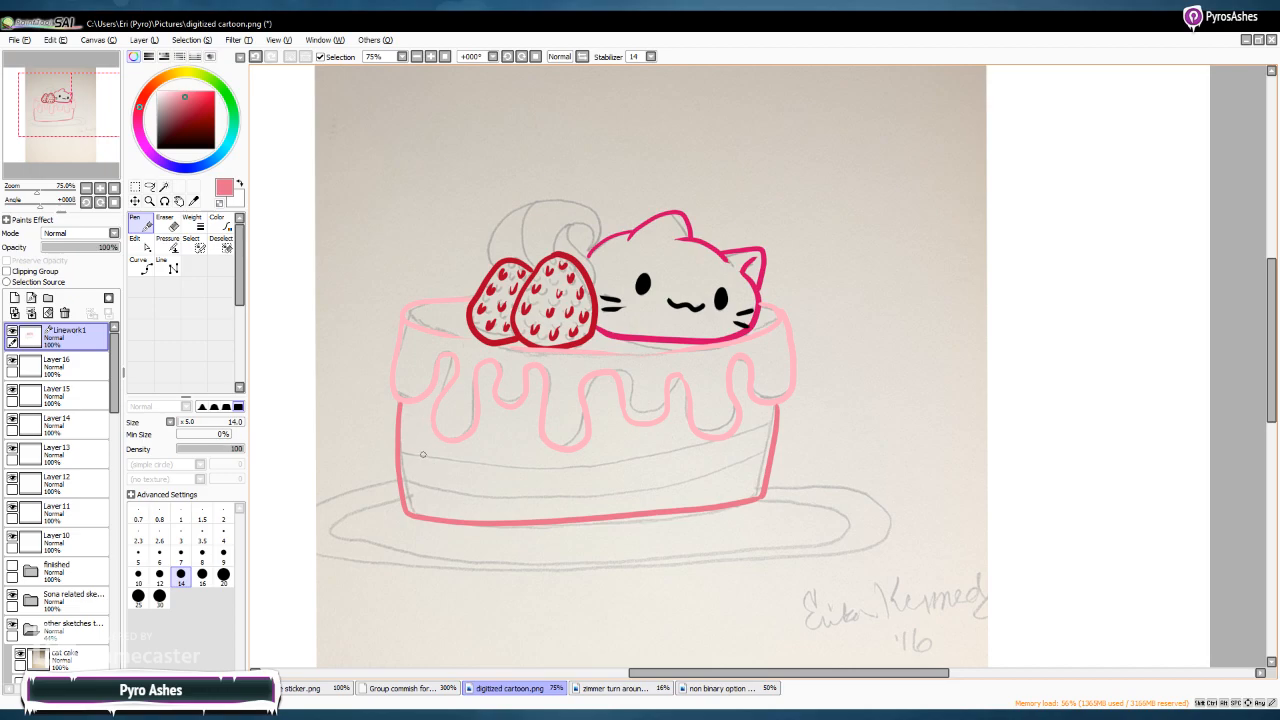
{"action": "mouse_move", "coordinate": [398, 444]}
{"action": "left_mouse_down"}
{"action": "mouse_move", "coordinate": [610, 458]}
{"action": "mouse_move", "coordinate": [768, 430]}
{"action": "left_mouse_up"}
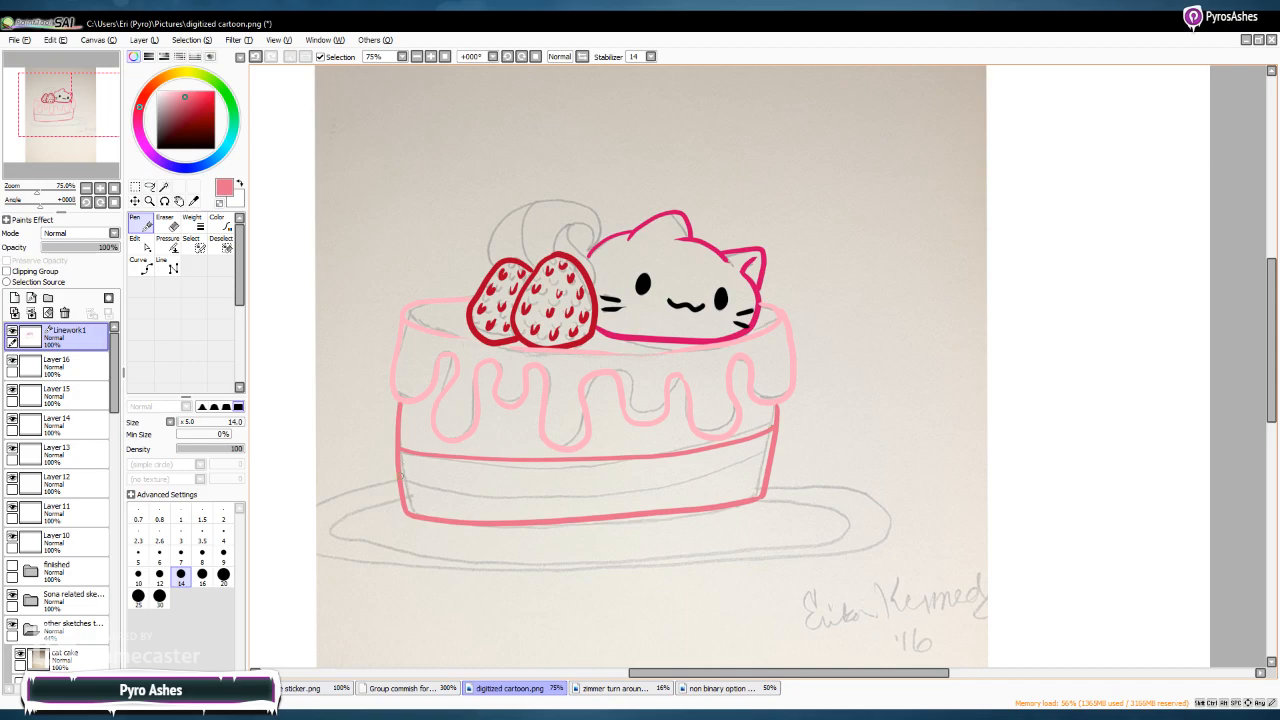
{"action": "left_click_drag", "start_coordinate": [402, 476], "coordinate": [760, 452]}
{"action": "key", "text": "ctrl+z"}
{"action": "mouse_move", "coordinate": [404, 477]}
{"action": "left_mouse_down"}
{"action": "mouse_move", "coordinate": [635, 487]}
{"action": "mouse_move", "coordinate": [768, 455]}
{"action": "left_mouse_up"}
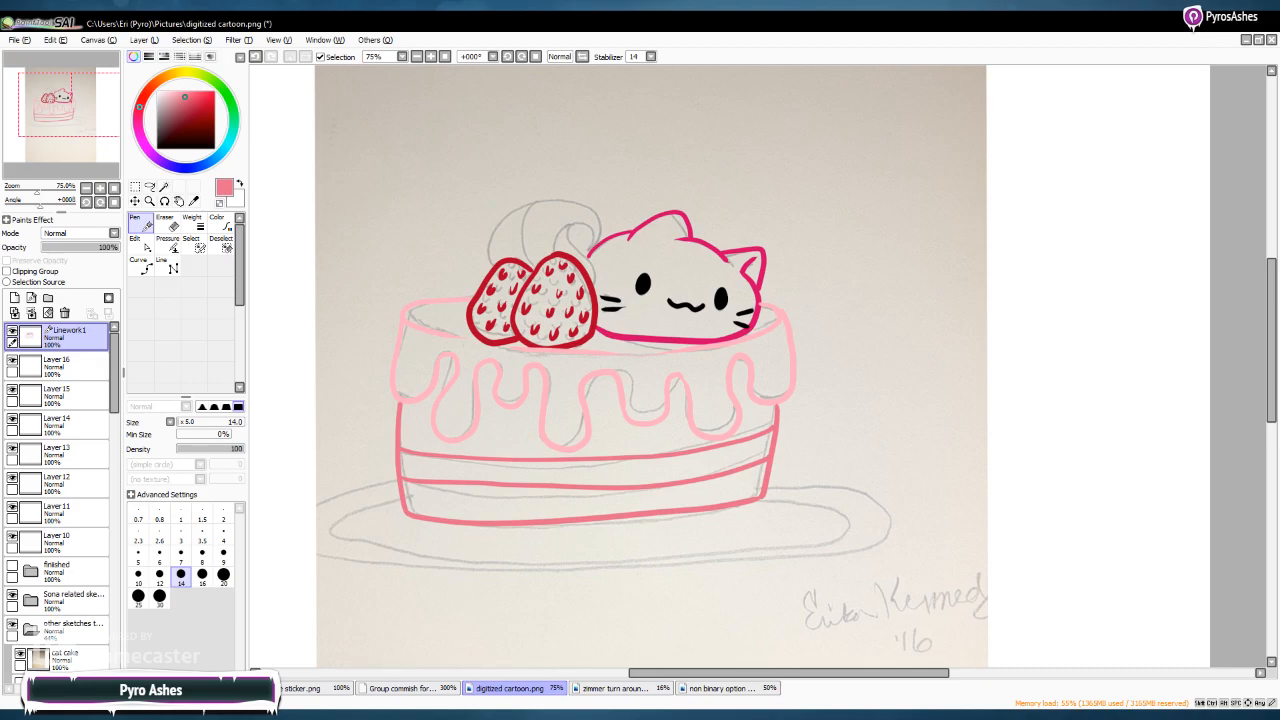
Outline the plate's outer edge and inner rim beneath the cake in dark maroon
{"action": "left_click_drag", "start_coordinate": [183, 125], "coordinate": [174, 125]}
{"action": "mouse_move", "coordinate": [398, 487]}
{"action": "left_mouse_down"}
{"action": "mouse_move", "coordinate": [331, 486]}
{"action": "mouse_move", "coordinate": [299, 531]}
{"action": "mouse_move", "coordinate": [319, 546]}
{"action": "mouse_move", "coordinate": [455, 558]}
{"action": "left_mouse_up"}
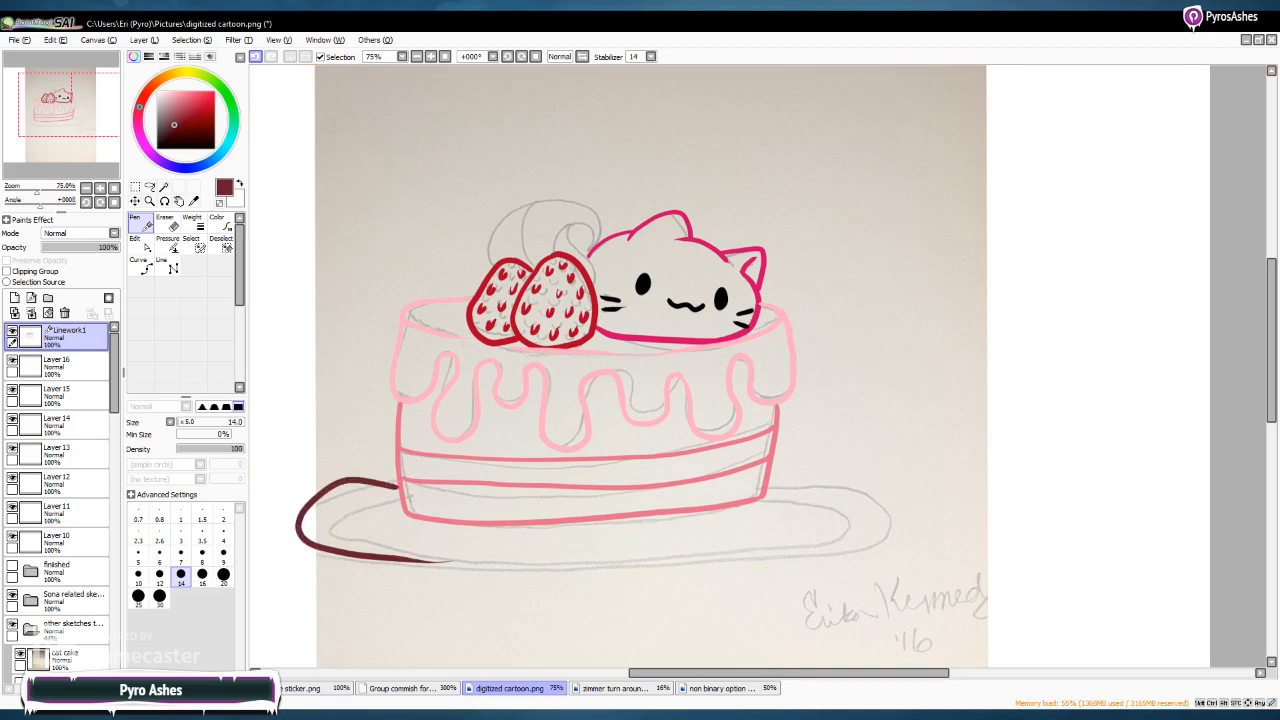
{"action": "key", "text": "ctrl+z"}
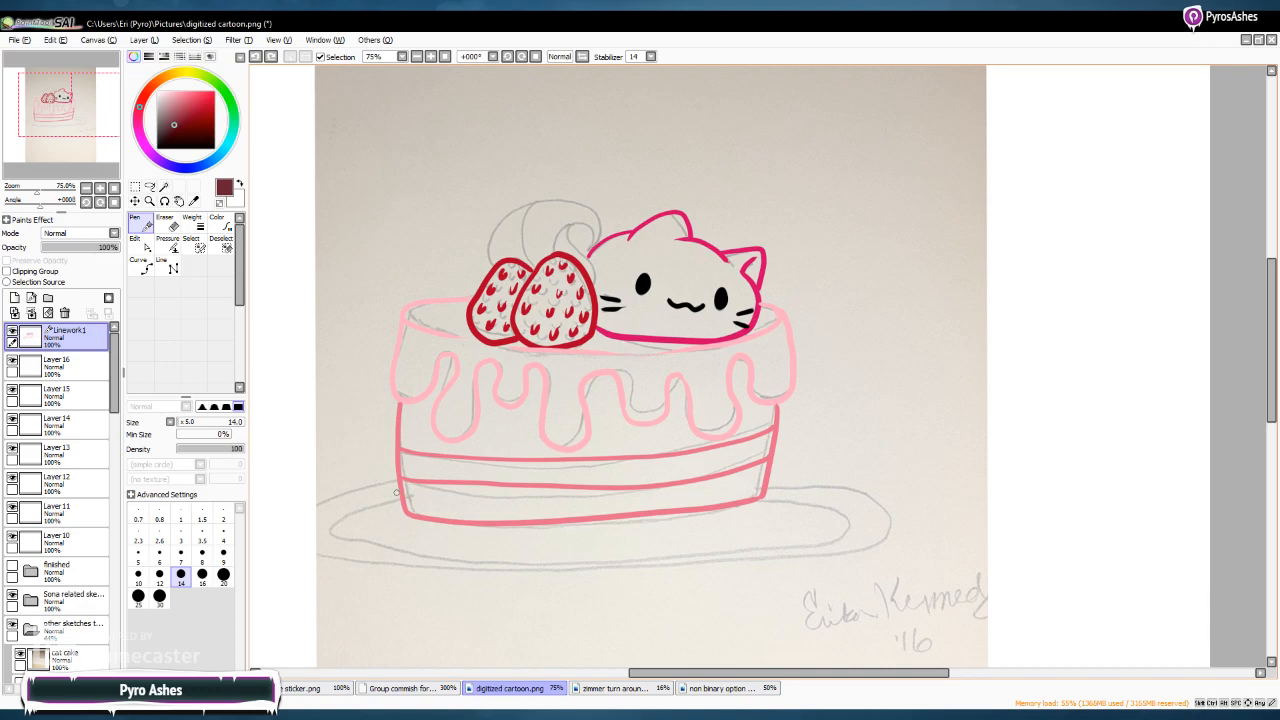
{"action": "mouse_move", "coordinate": [398, 492]}
{"action": "left_mouse_down"}
{"action": "mouse_move", "coordinate": [317, 505]}
{"action": "mouse_move", "coordinate": [340, 554]}
{"action": "mouse_move", "coordinate": [662, 586]}
{"action": "mouse_move", "coordinate": [902, 550]}
{"action": "mouse_move", "coordinate": [762, 494]}
{"action": "left_mouse_up"}
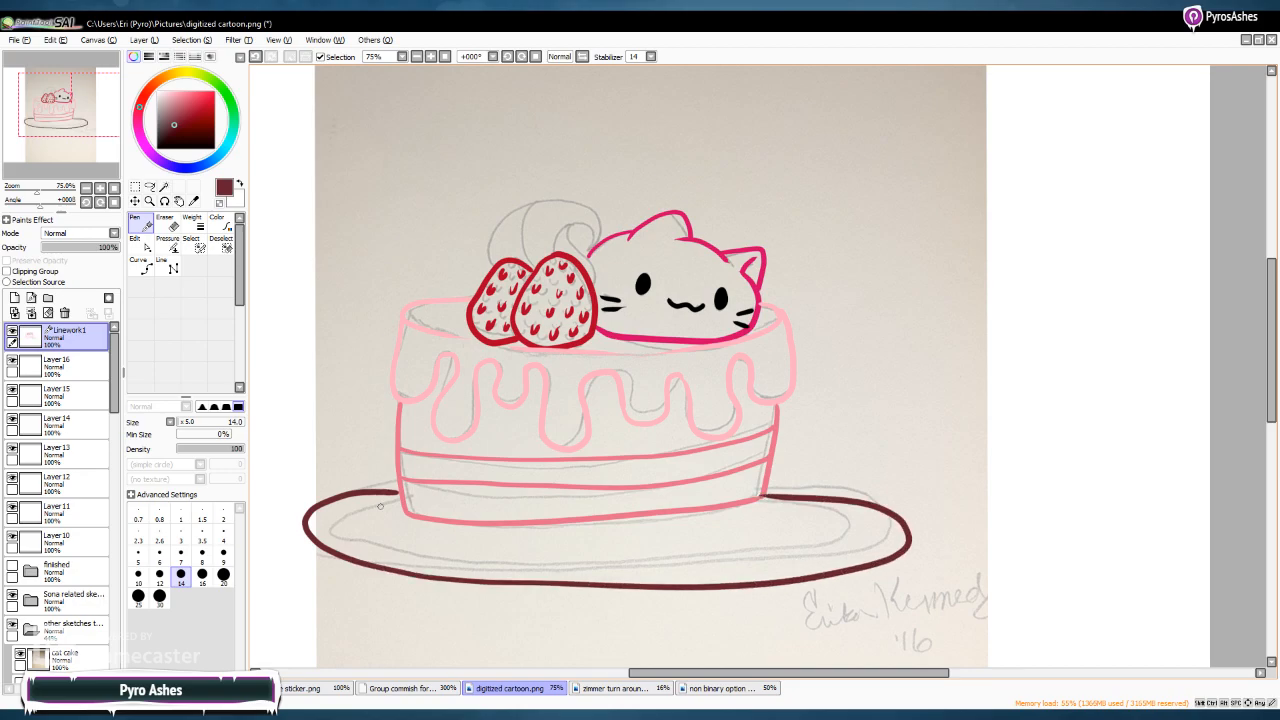
{"action": "mouse_move", "coordinate": [394, 500]}
{"action": "left_mouse_down"}
{"action": "mouse_move", "coordinate": [352, 512]}
{"action": "mouse_move", "coordinate": [338, 540]}
{"action": "mouse_move", "coordinate": [500, 552]}
{"action": "mouse_move", "coordinate": [664, 540]}
{"action": "left_mouse_up"}
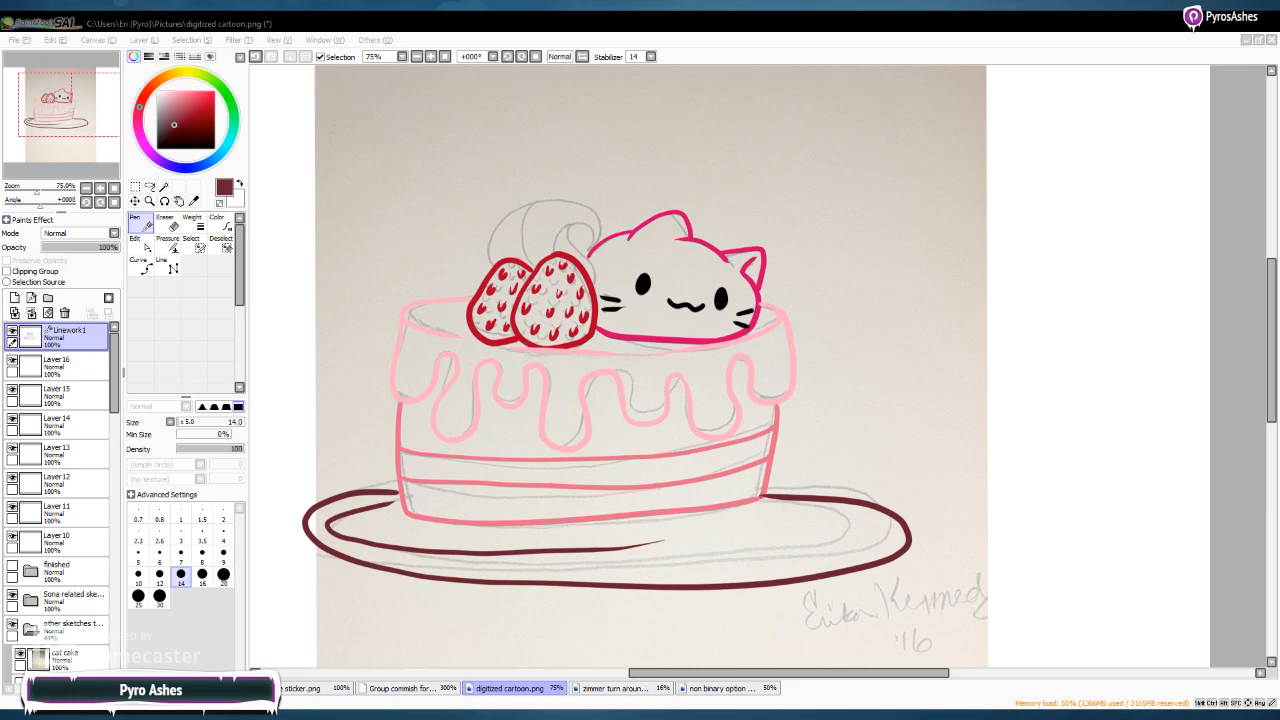
{"action": "mouse_move", "coordinate": [768, 503]}
{"action": "left_mouse_down"}
{"action": "mouse_move", "coordinate": [861, 520]}
{"action": "mouse_move", "coordinate": [725, 538]}
{"action": "left_mouse_up"}
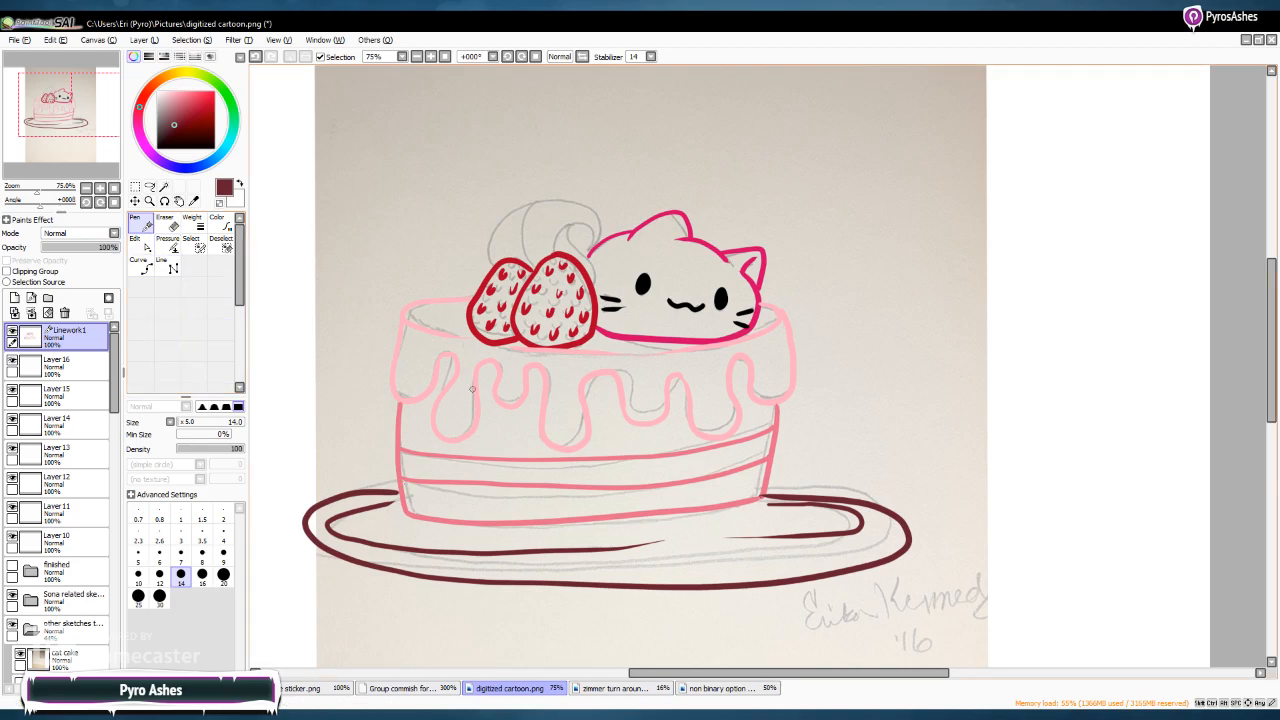
On Layer 16, start filling the left part of the plate in dusty rose with the Pen at size 20
{"action": "left_click", "coordinate": [56, 366]}
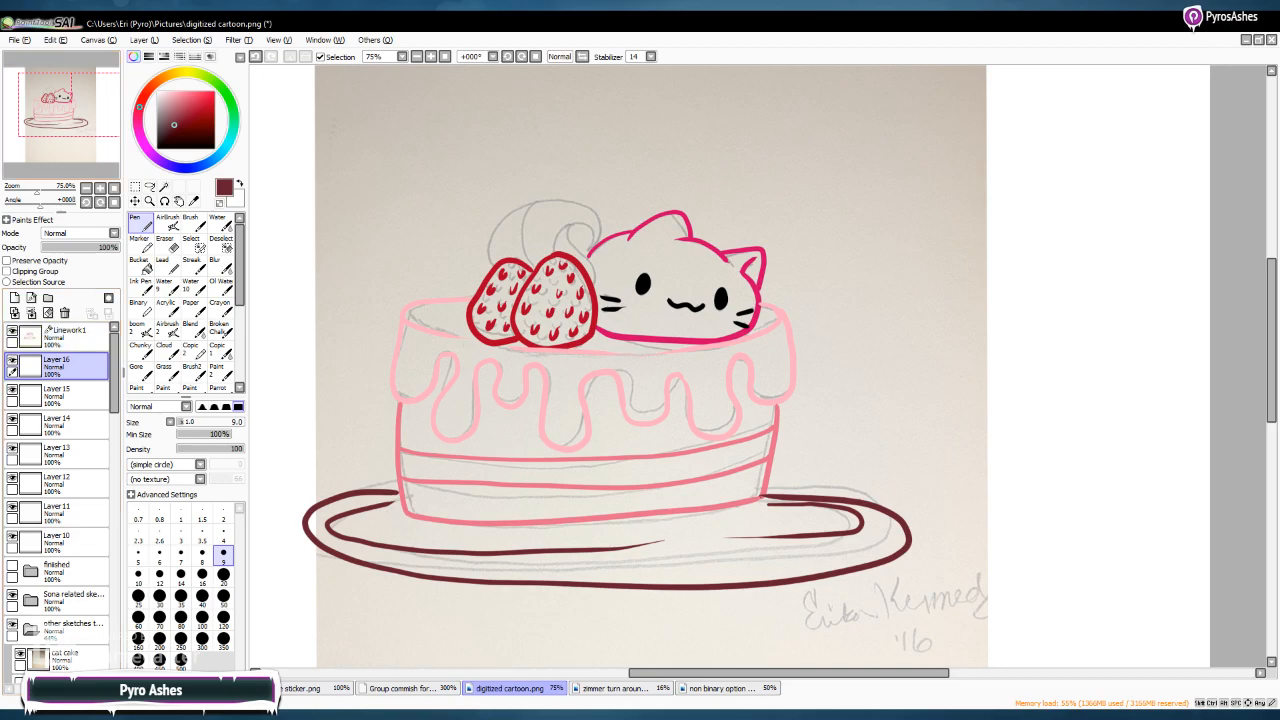
{"action": "left_click", "coordinate": [181, 92]}
{"action": "left_click_drag", "start_coordinate": [181, 92], "coordinate": [183, 92]}
{"action": "left_click_drag", "start_coordinate": [180, 98], "coordinate": [174, 107]}
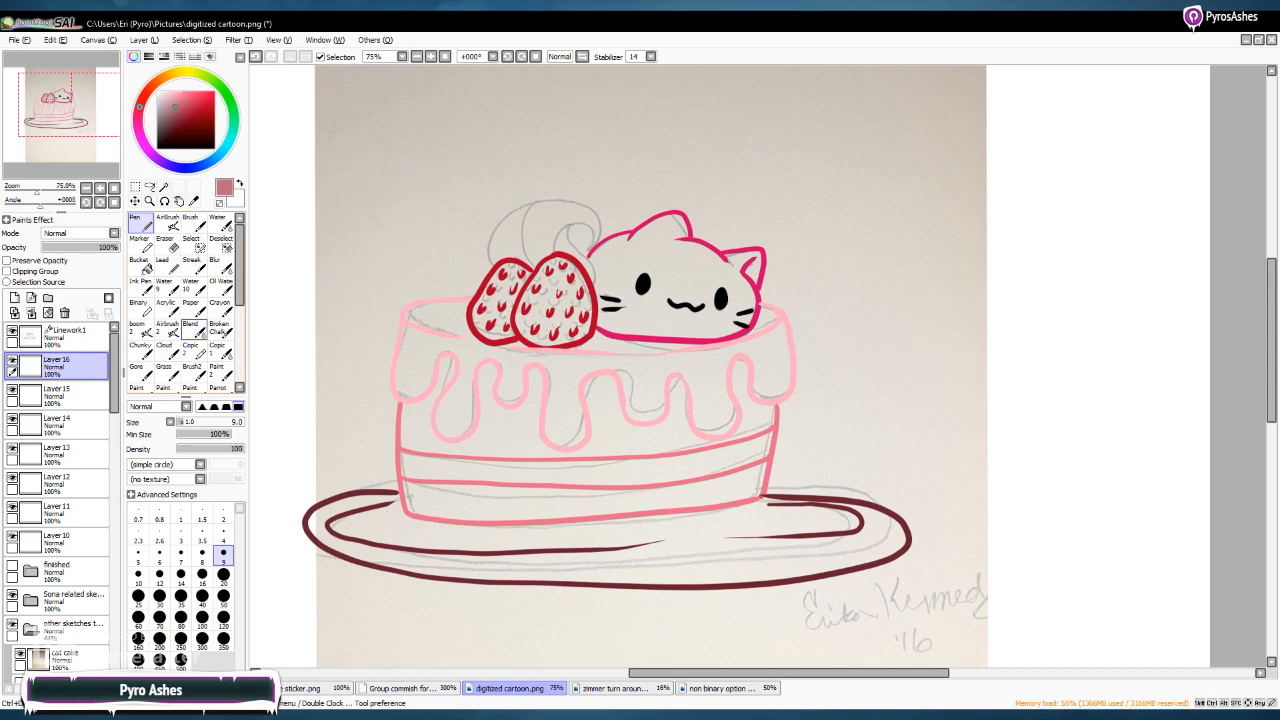
{"action": "left_click", "coordinate": [223, 574]}
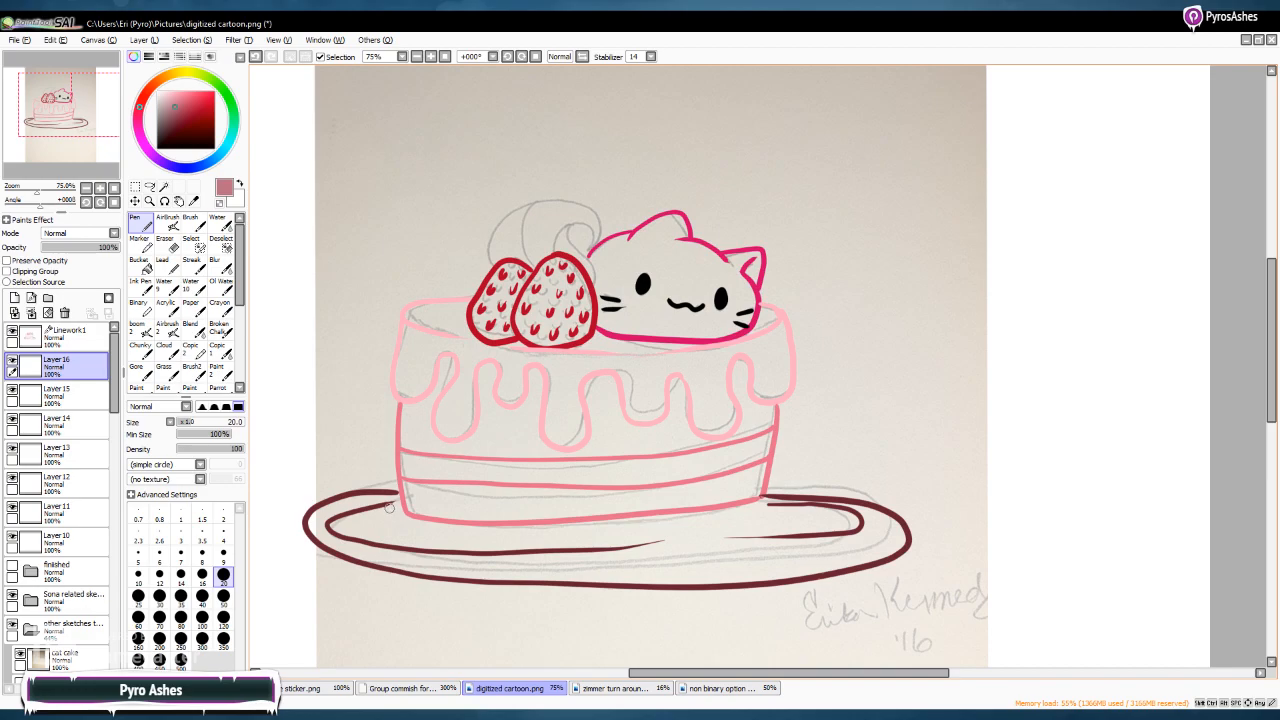
{"action": "mouse_move", "coordinate": [397, 497]}
{"action": "left_mouse_down"}
{"action": "mouse_move", "coordinate": [400, 515]}
{"action": "mouse_move", "coordinate": [387, 500]}
{"action": "mouse_move", "coordinate": [345, 501]}
{"action": "mouse_move", "coordinate": [310, 528]}
{"action": "mouse_move", "coordinate": [318, 540]}
{"action": "mouse_move", "coordinate": [345, 512]}
{"action": "mouse_move", "coordinate": [384, 505]}
{"action": "mouse_move", "coordinate": [332, 528]}
{"action": "mouse_move", "coordinate": [345, 534]}
{"action": "mouse_move", "coordinate": [327, 530]}
{"action": "mouse_move", "coordinate": [332, 540]}
{"action": "mouse_move", "coordinate": [438, 570]}
{"action": "mouse_move", "coordinate": [362, 532]}
{"action": "mouse_move", "coordinate": [398, 516]}
{"action": "mouse_move", "coordinate": [424, 522]}
{"action": "mouse_move", "coordinate": [392, 534]}
{"action": "mouse_move", "coordinate": [474, 558]}
{"action": "mouse_move", "coordinate": [450, 566]}
{"action": "left_mouse_up"}
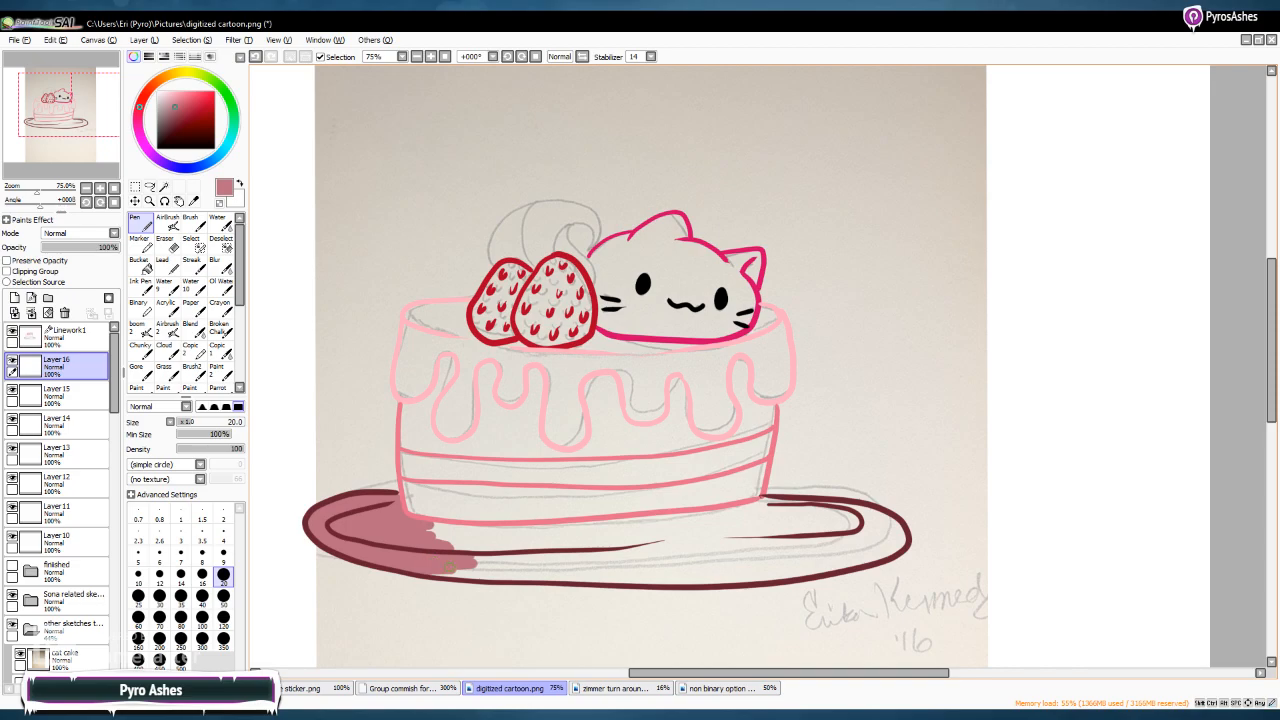
{"action": "left_click_drag", "start_coordinate": [452, 560], "coordinate": [478, 561]}
{"action": "mouse_move", "coordinate": [457, 563]}
{"action": "left_mouse_down"}
{"action": "mouse_move", "coordinate": [497, 570]}
{"action": "mouse_move", "coordinate": [466, 578]}
{"action": "mouse_move", "coordinate": [500, 577]}
{"action": "mouse_move", "coordinate": [423, 531]}
{"action": "mouse_move", "coordinate": [487, 538]}
{"action": "mouse_move", "coordinate": [433, 533]}
{"action": "mouse_move", "coordinate": [476, 538]}
{"action": "mouse_move", "coordinate": [451, 543]}
{"action": "mouse_move", "coordinate": [425, 532]}
{"action": "mouse_move", "coordinate": [559, 523]}
{"action": "mouse_move", "coordinate": [480, 550]}
{"action": "mouse_move", "coordinate": [586, 561]}
{"action": "mouse_move", "coordinate": [423, 565]}
{"action": "mouse_move", "coordinate": [439, 572]}
{"action": "mouse_move", "coordinate": [443, 562]}
{"action": "mouse_move", "coordinate": [451, 574]}
{"action": "mouse_move", "coordinate": [423, 568]}
{"action": "mouse_move", "coordinate": [582, 566]}
{"action": "left_mouse_up"}
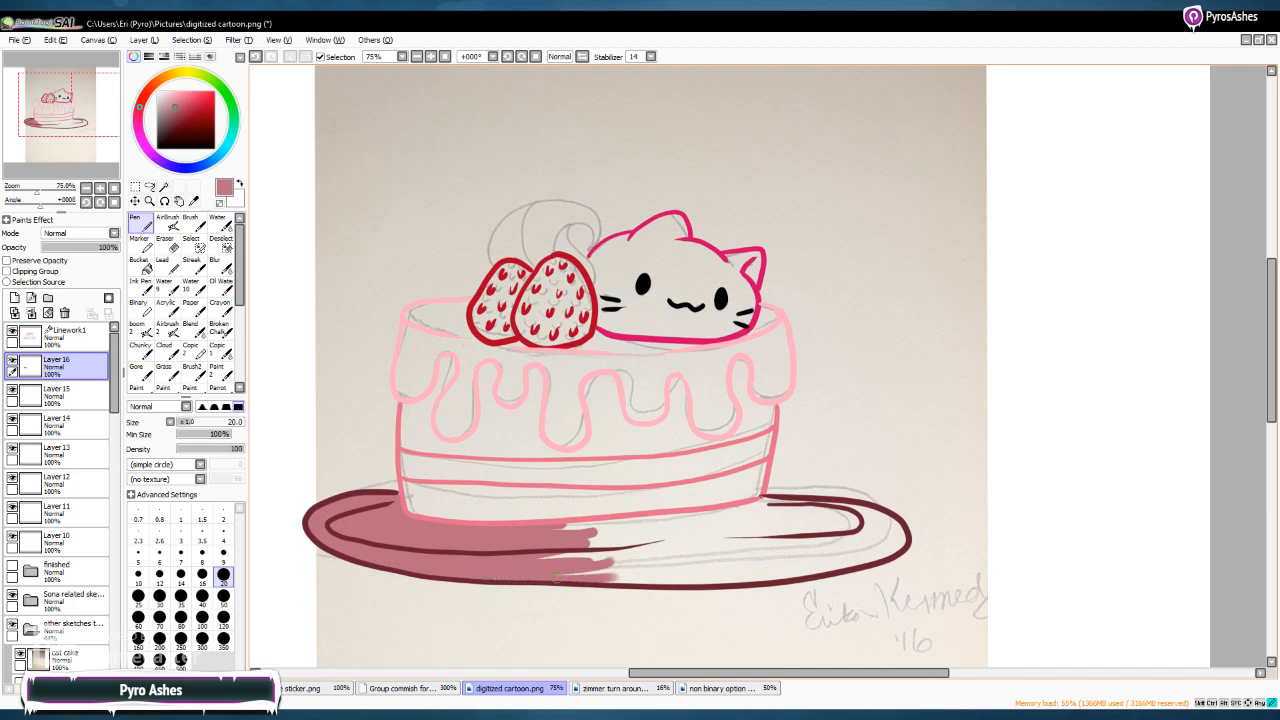
Fill the rest of the plate around the cake's base in dusty rose, out to its right end and lower edge
{"action": "left_click_drag", "start_coordinate": [588, 578], "coordinate": [682, 562]}
{"action": "left_click_drag", "start_coordinate": [540, 556], "coordinate": [686, 560]}
{"action": "left_click_drag", "start_coordinate": [580, 574], "coordinate": [730, 562]}
{"action": "mouse_move", "coordinate": [600, 552]}
{"action": "left_mouse_down"}
{"action": "mouse_move", "coordinate": [671, 550]}
{"action": "mouse_move", "coordinate": [680, 534]}
{"action": "mouse_move", "coordinate": [555, 545]}
{"action": "mouse_move", "coordinate": [766, 501]}
{"action": "mouse_move", "coordinate": [875, 512]}
{"action": "mouse_move", "coordinate": [831, 508]}
{"action": "mouse_move", "coordinate": [884, 530]}
{"action": "mouse_move", "coordinate": [876, 515]}
{"action": "mouse_move", "coordinate": [897, 539]}
{"action": "mouse_move", "coordinate": [877, 555]}
{"action": "mouse_move", "coordinate": [840, 542]}
{"action": "mouse_move", "coordinate": [875, 524]}
{"action": "mouse_move", "coordinate": [767, 522]}
{"action": "mouse_move", "coordinate": [830, 514]}
{"action": "mouse_move", "coordinate": [666, 530]}
{"action": "left_mouse_up"}
{"action": "mouse_move", "coordinate": [796, 526]}
{"action": "left_mouse_down"}
{"action": "mouse_move", "coordinate": [690, 544]}
{"action": "mouse_move", "coordinate": [742, 546]}
{"action": "left_mouse_up"}
{"action": "left_click_drag", "start_coordinate": [850, 538], "coordinate": [680, 562]}
{"action": "left_click_drag", "start_coordinate": [840, 552], "coordinate": [706, 559]}
{"action": "left_click_drag", "start_coordinate": [812, 549], "coordinate": [852, 552]}
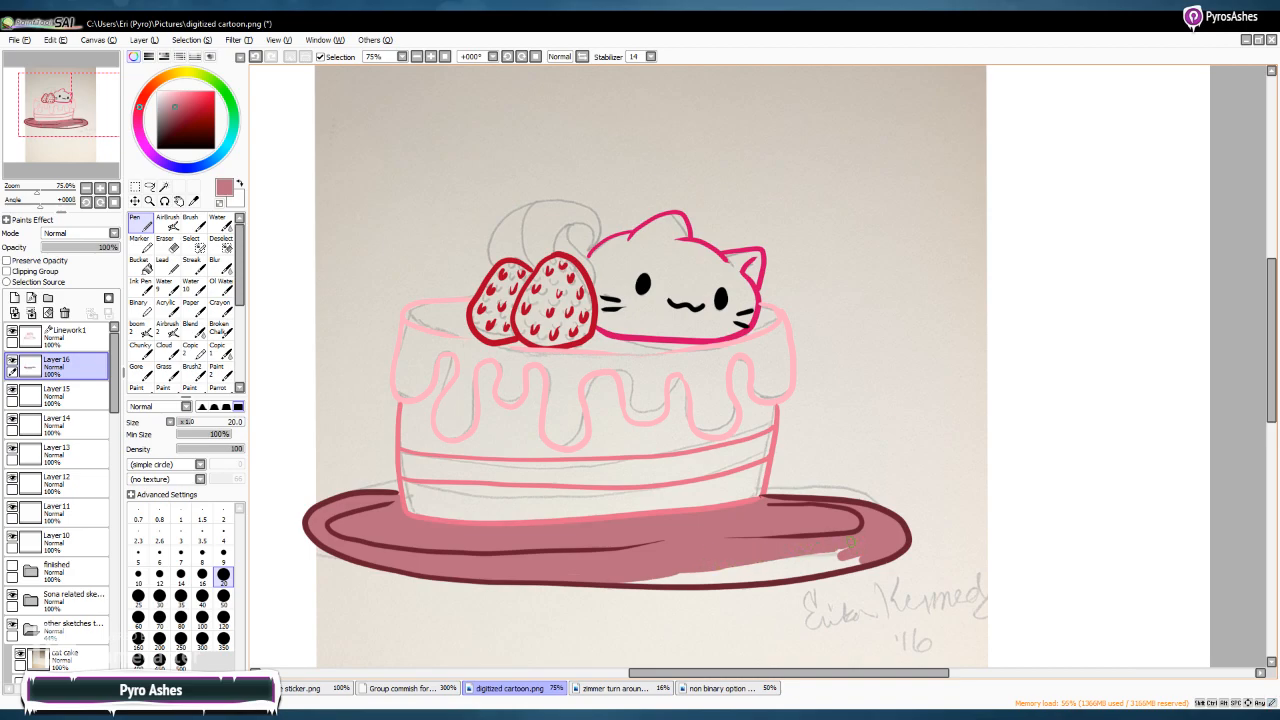
{"action": "left_click_drag", "start_coordinate": [848, 548], "coordinate": [736, 570]}
{"action": "mouse_move", "coordinate": [812, 560]}
{"action": "left_mouse_down"}
{"action": "mouse_move", "coordinate": [734, 562]}
{"action": "mouse_move", "coordinate": [828, 563]}
{"action": "mouse_move", "coordinate": [713, 578]}
{"action": "mouse_move", "coordinate": [628, 580]}
{"action": "left_mouse_up"}
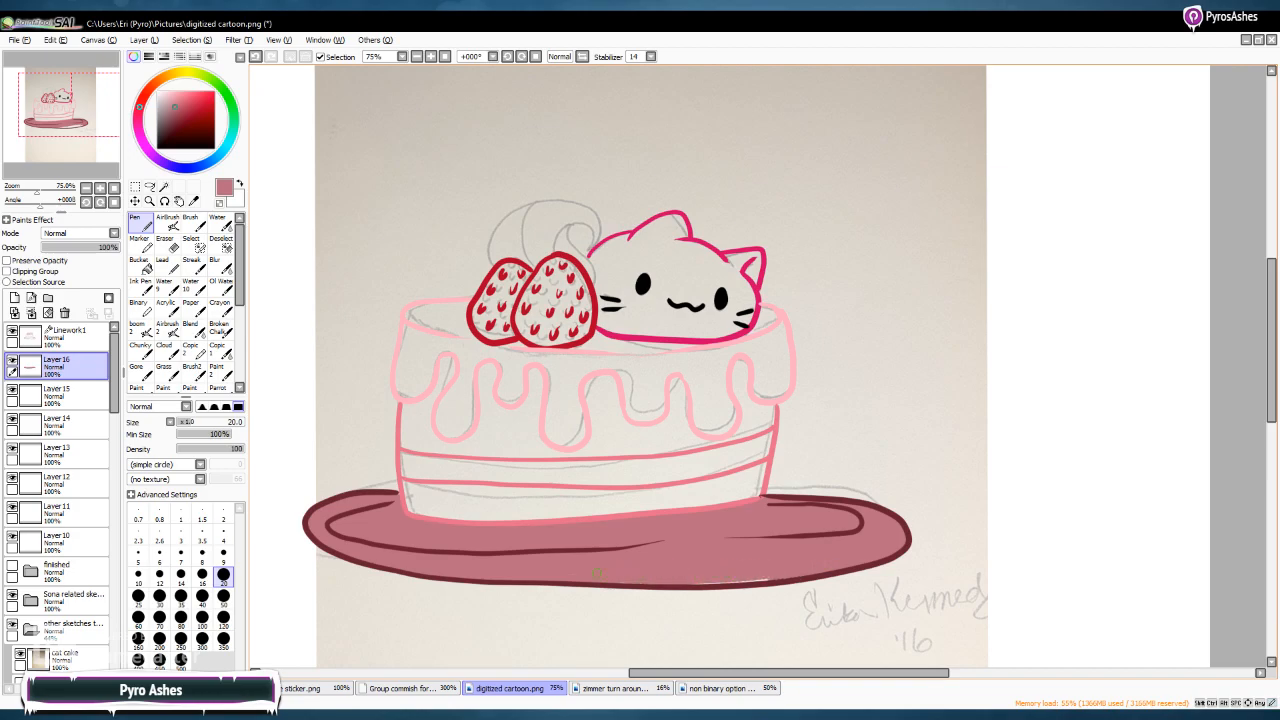
{"action": "mouse_move", "coordinate": [776, 584]}
{"action": "left_mouse_down"}
{"action": "mouse_move", "coordinate": [626, 584]}
{"action": "mouse_move", "coordinate": [742, 579]}
{"action": "left_mouse_up"}
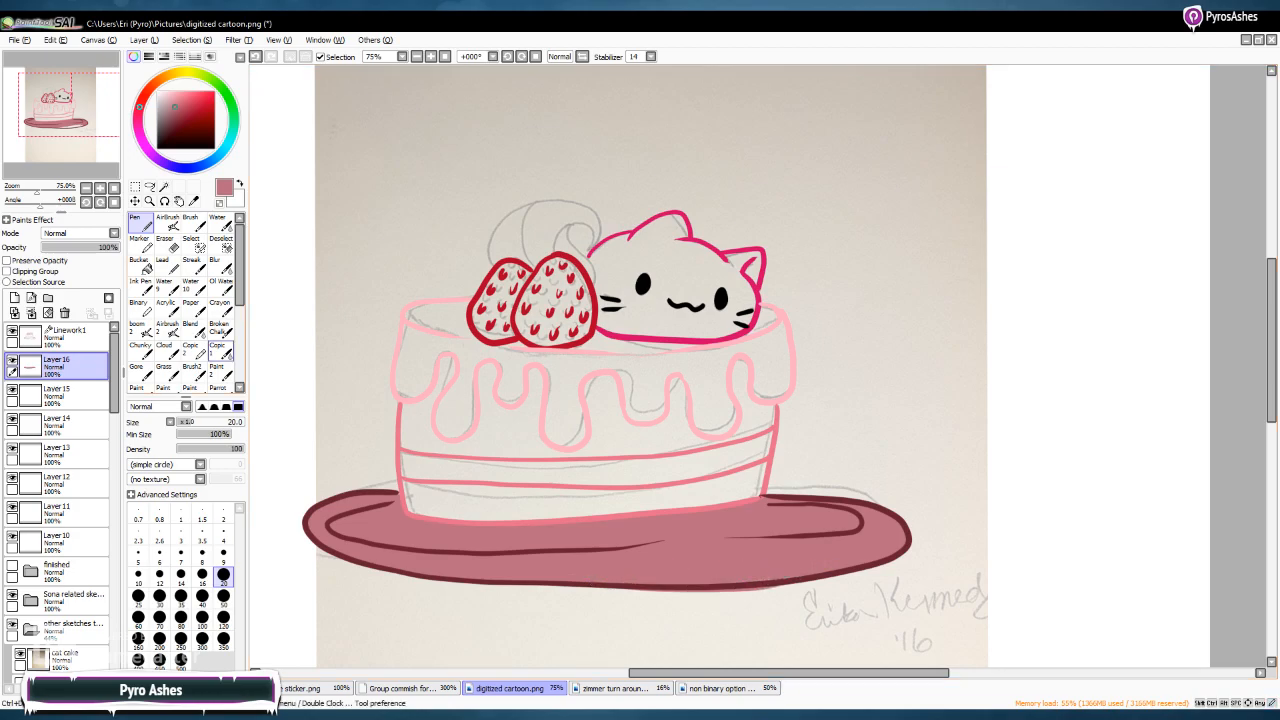
Erase the dusty rose that spills past the plate's lower outline
{"action": "key", "text": "e"}
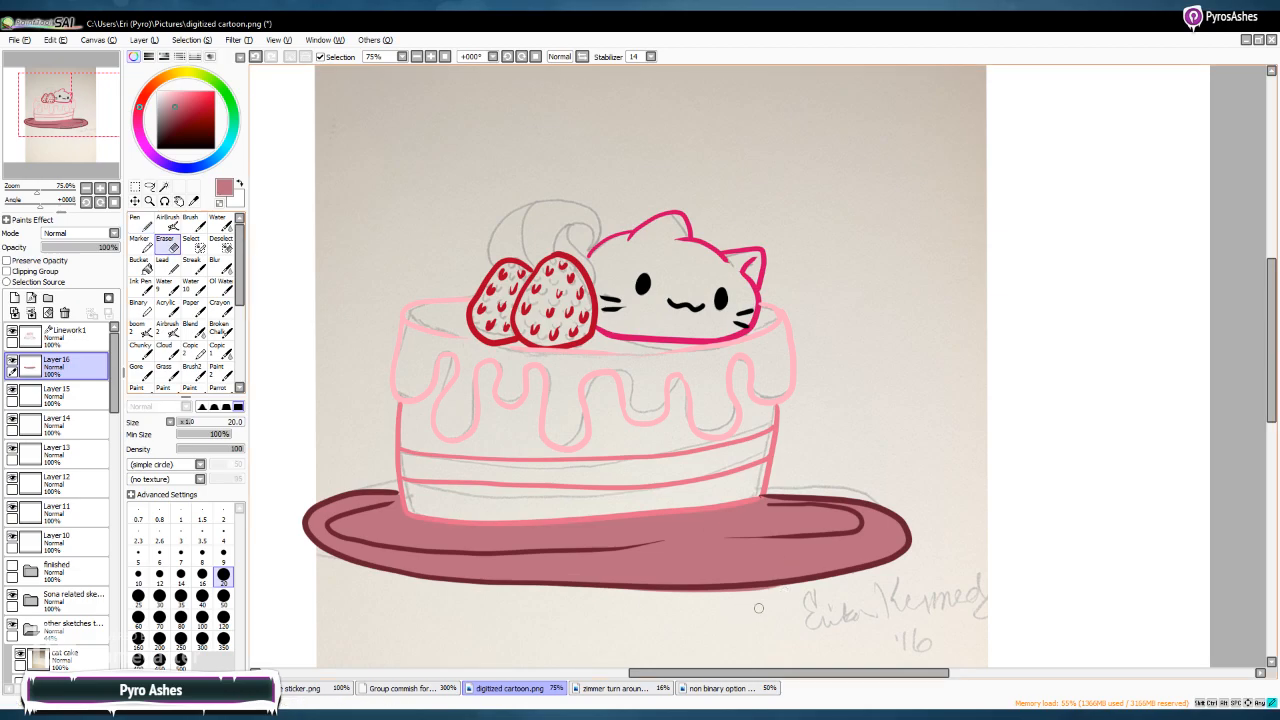
{"action": "left_click_drag", "start_coordinate": [800, 589], "coordinate": [619, 596]}
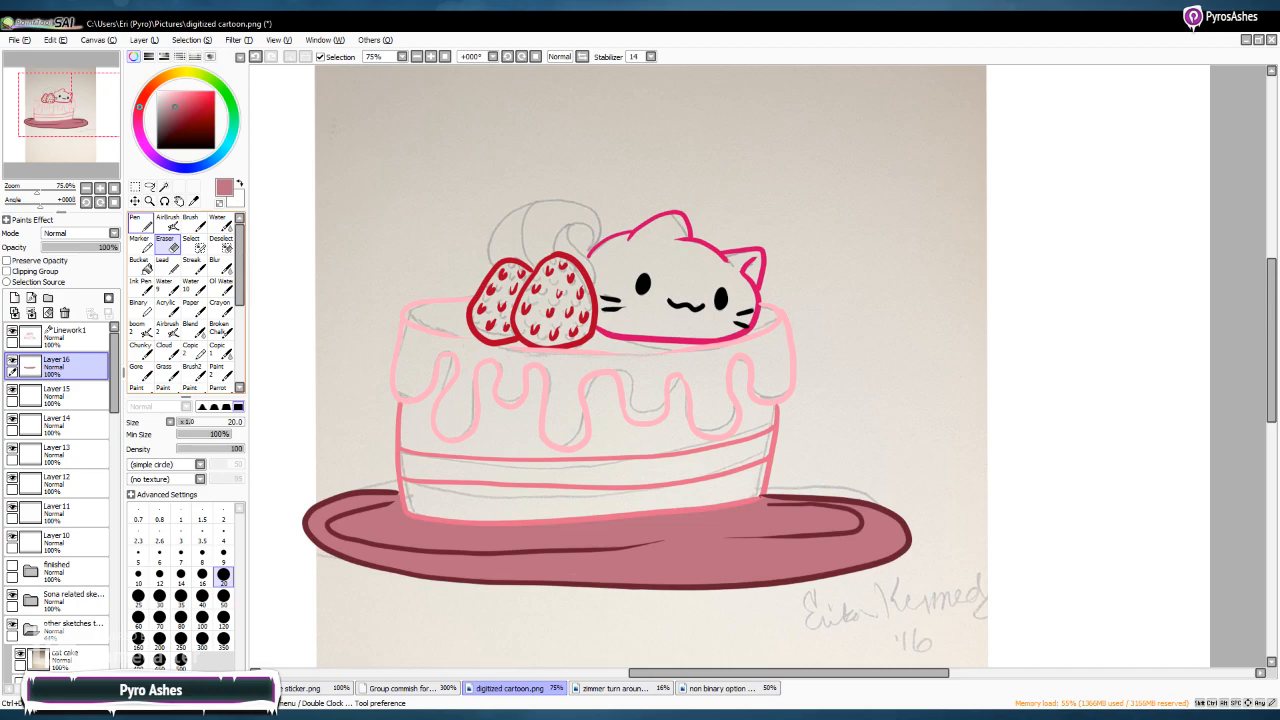
{"action": "key", "text": "n"}
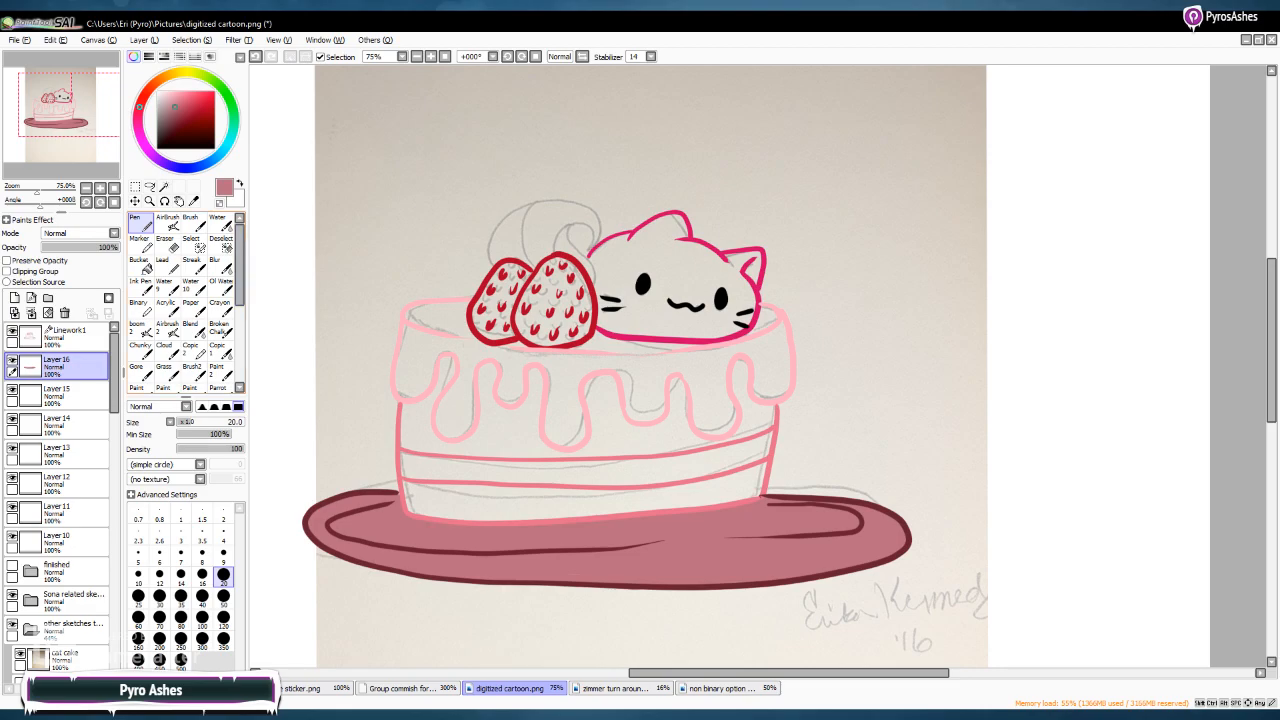
Fill the icing's top surface, rim and drips in pale pink
{"action": "scroll", "coordinate": [187, 300], "scroll_direction": "down", "scroll_amount": 3}
{"action": "scroll", "coordinate": [187, 300], "scroll_direction": "down", "scroll_amount": 3}
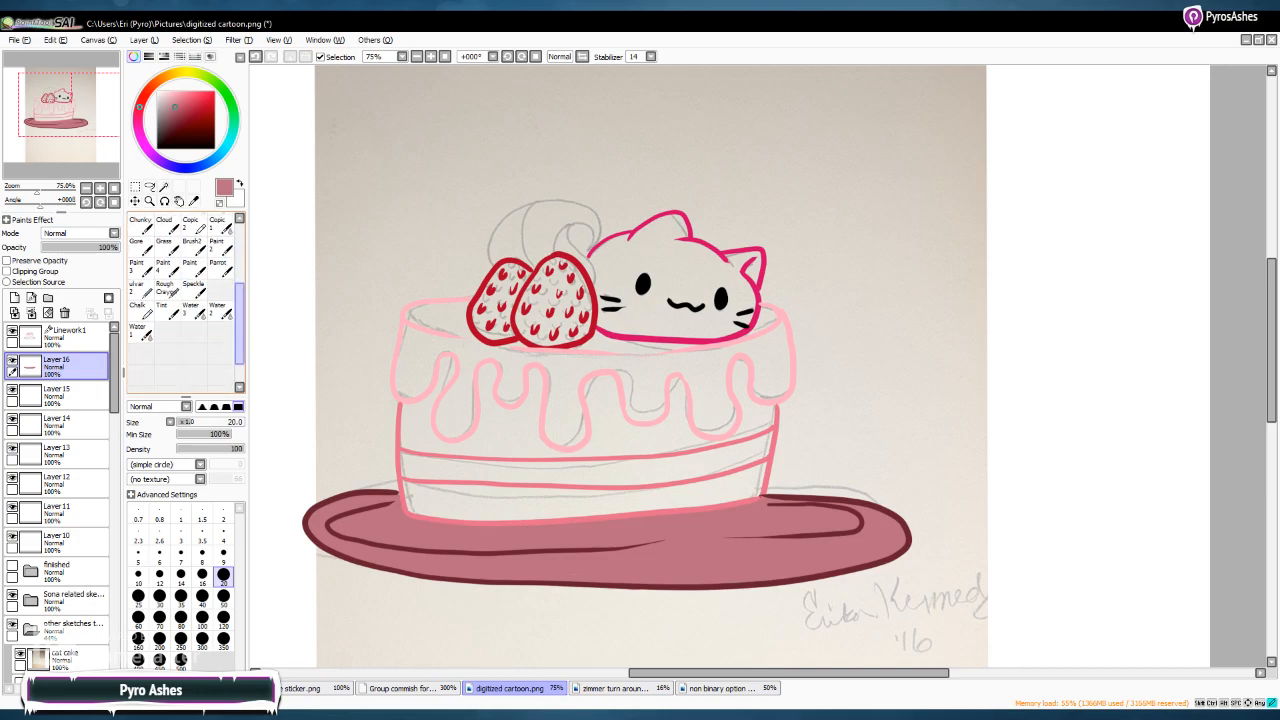
{"action": "left_click_drag", "start_coordinate": [240, 315], "coordinate": [240, 267]}
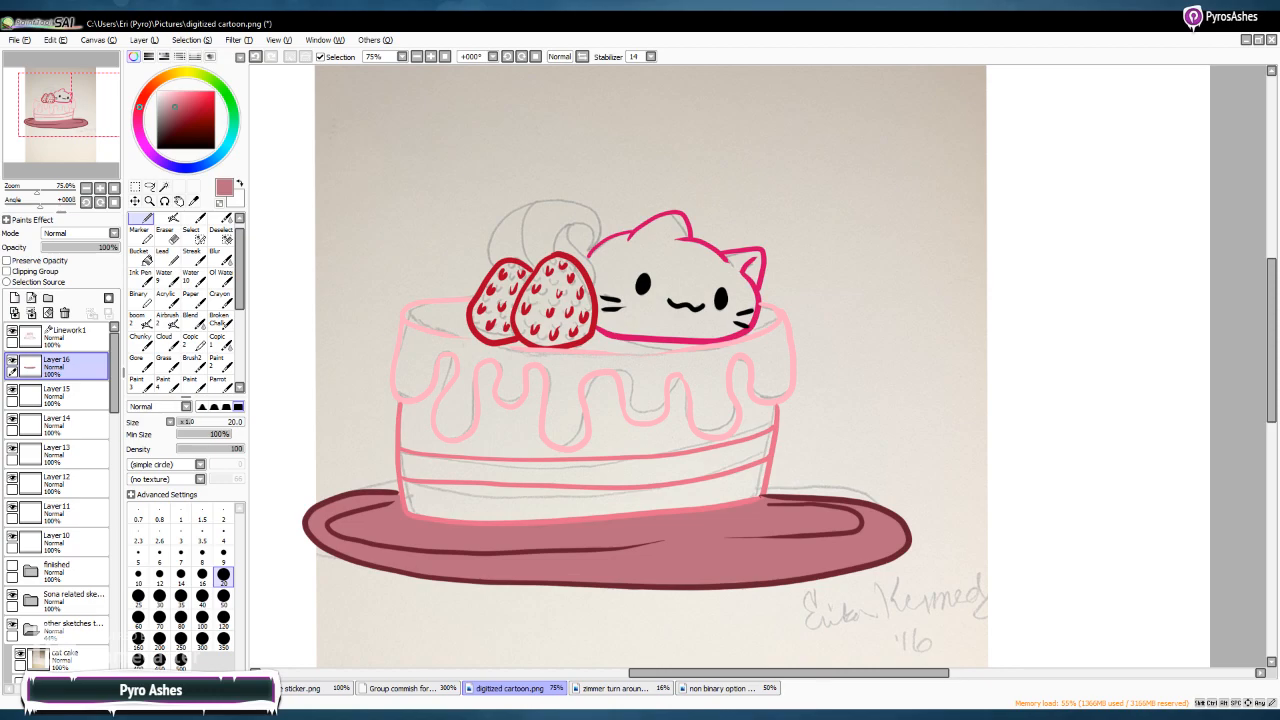
{"action": "left_click", "coordinate": [185, 97]}
{"action": "left_click", "coordinate": [184, 92]}
{"action": "left_click", "coordinate": [176, 93]}
{"action": "mouse_move", "coordinate": [435, 310]}
{"action": "left_mouse_down"}
{"action": "mouse_move", "coordinate": [412, 320]}
{"action": "mouse_move", "coordinate": [424, 312]}
{"action": "mouse_move", "coordinate": [412, 320]}
{"action": "mouse_move", "coordinate": [443, 328]}
{"action": "mouse_move", "coordinate": [428, 309]}
{"action": "mouse_move", "coordinate": [463, 305]}
{"action": "left_mouse_up"}
{"action": "left_click", "coordinate": [168, 92]}
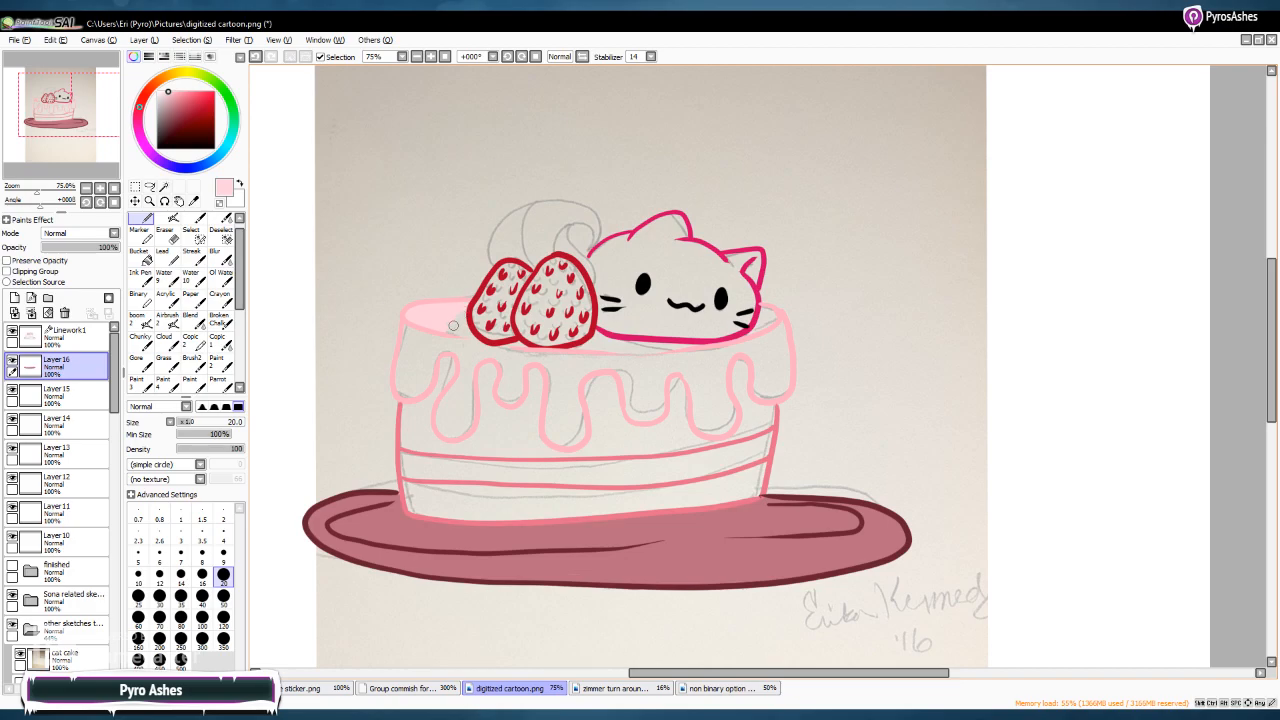
{"action": "mouse_move", "coordinate": [467, 333]}
{"action": "left_mouse_down"}
{"action": "mouse_move", "coordinate": [445, 330]}
{"action": "mouse_move", "coordinate": [478, 342]}
{"action": "mouse_move", "coordinate": [417, 329]}
{"action": "mouse_move", "coordinate": [402, 389]}
{"action": "mouse_move", "coordinate": [416, 337]}
{"action": "mouse_move", "coordinate": [450, 334]}
{"action": "mouse_move", "coordinate": [451, 350]}
{"action": "left_mouse_up"}
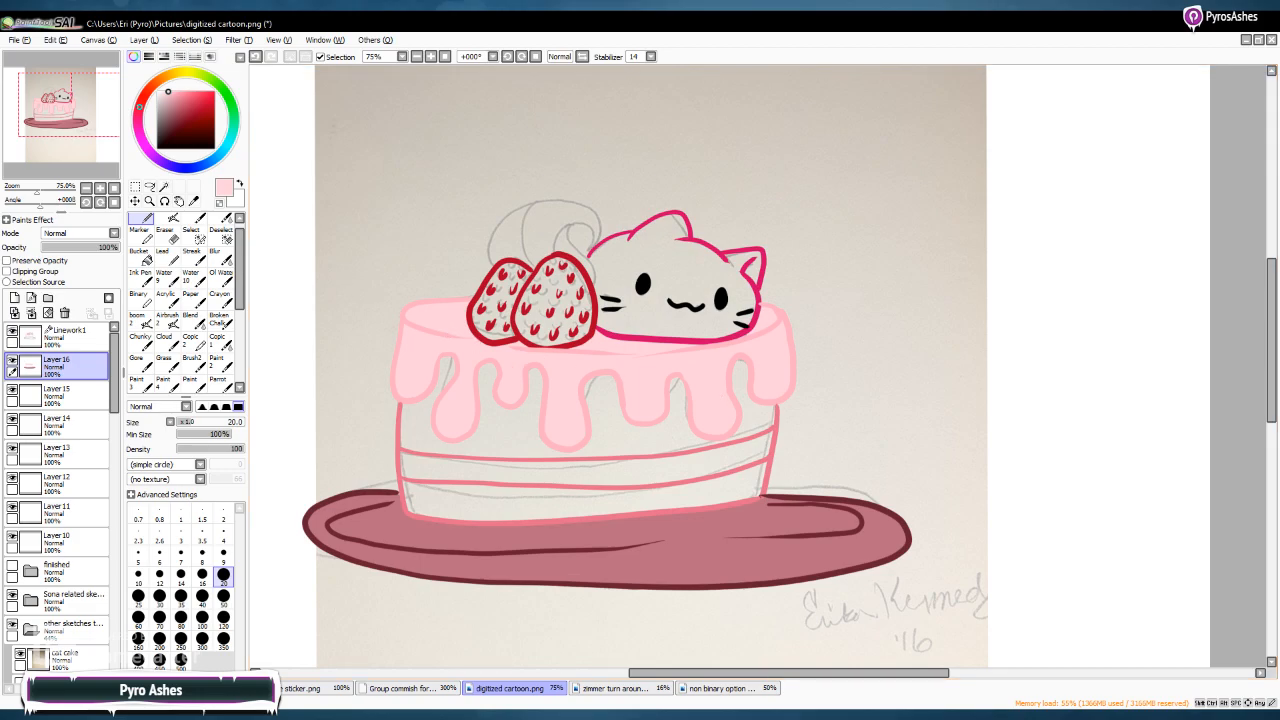
Start colouring the cake's side in medium pink with a stroke between the leftmost icing drips, resampling that pink for the Pen
{"action": "left_click", "coordinate": [186, 93]}
{"action": "left_click_drag", "start_coordinate": [183, 92], "coordinate": [191, 92]}
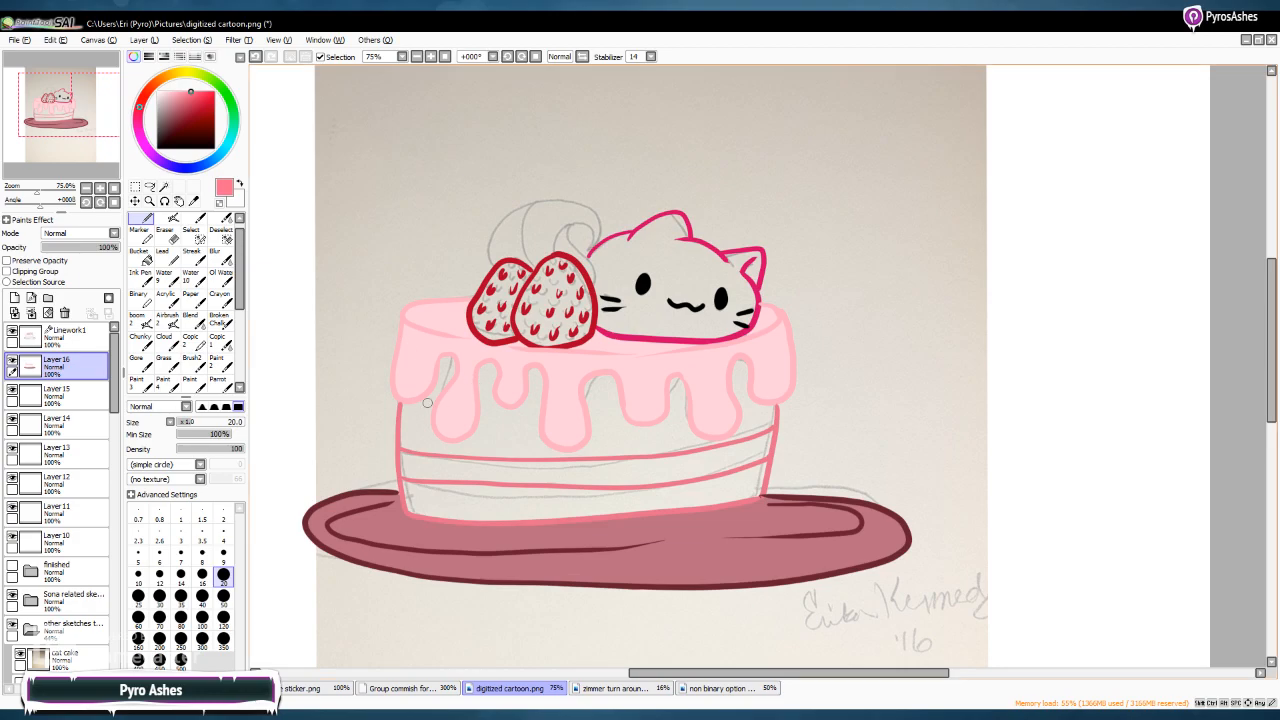
{"action": "left_click_drag", "start_coordinate": [446, 367], "coordinate": [430, 410]}
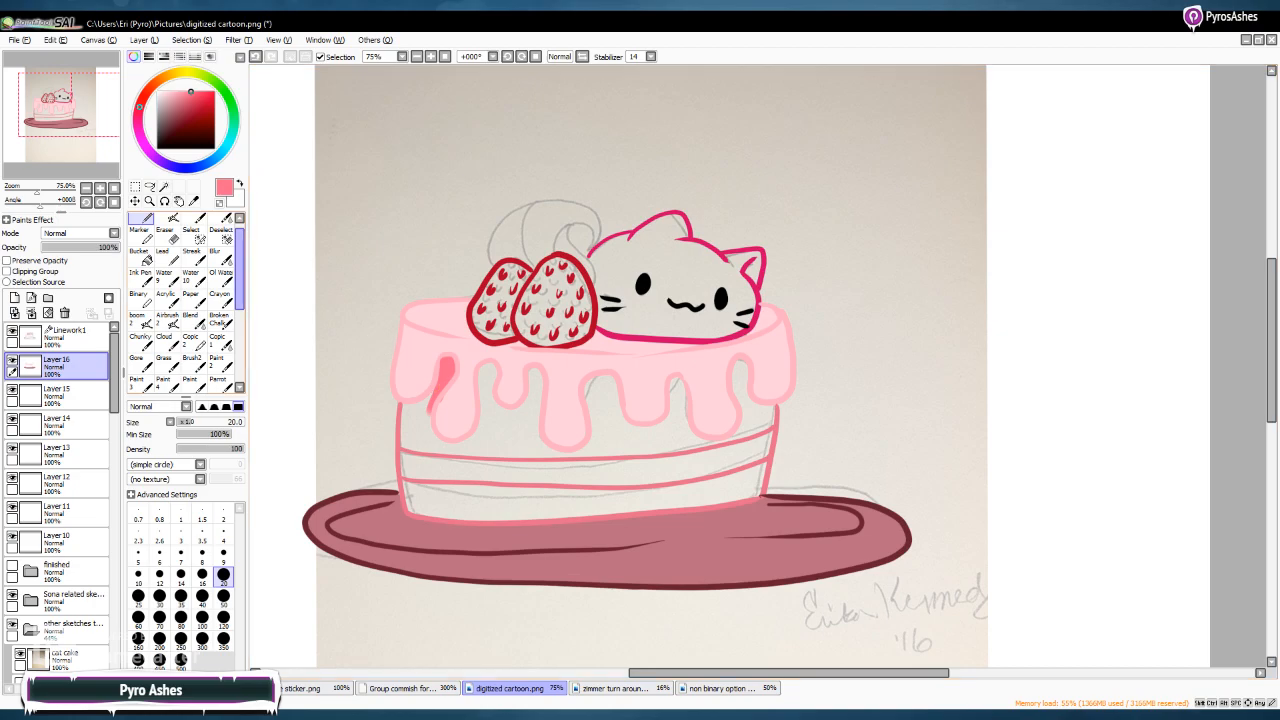
{"action": "left_click", "coordinate": [194, 201]}
{"action": "left_click", "coordinate": [458, 402]}
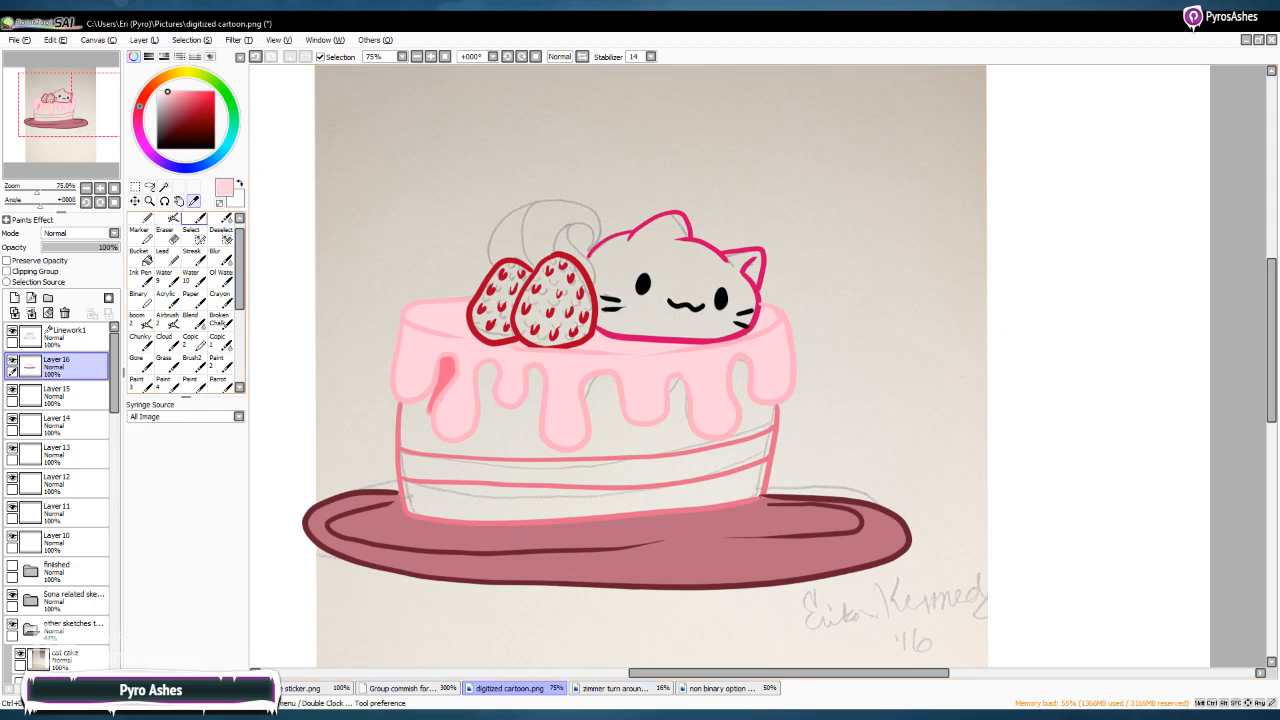
{"action": "left_click_drag", "start_coordinate": [240, 262], "coordinate": [239, 238]}
{"action": "left_click", "coordinate": [140, 222]}
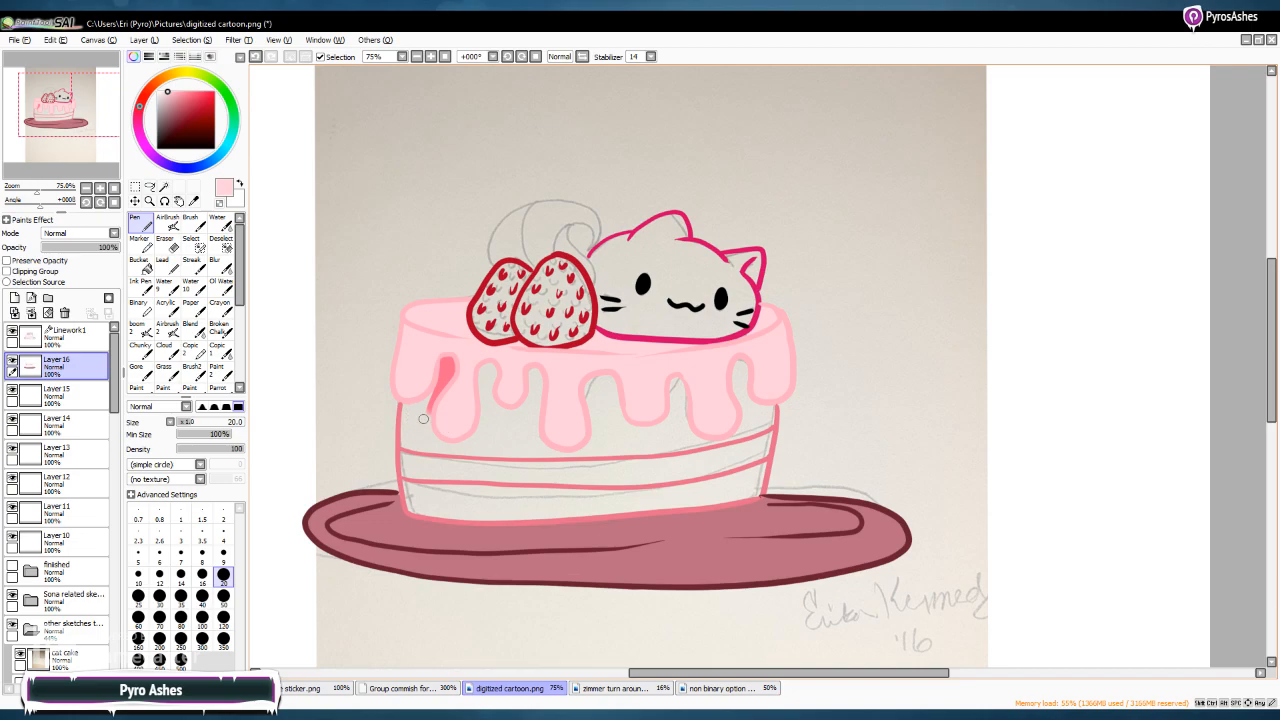
{"action": "key", "text": "alt"}
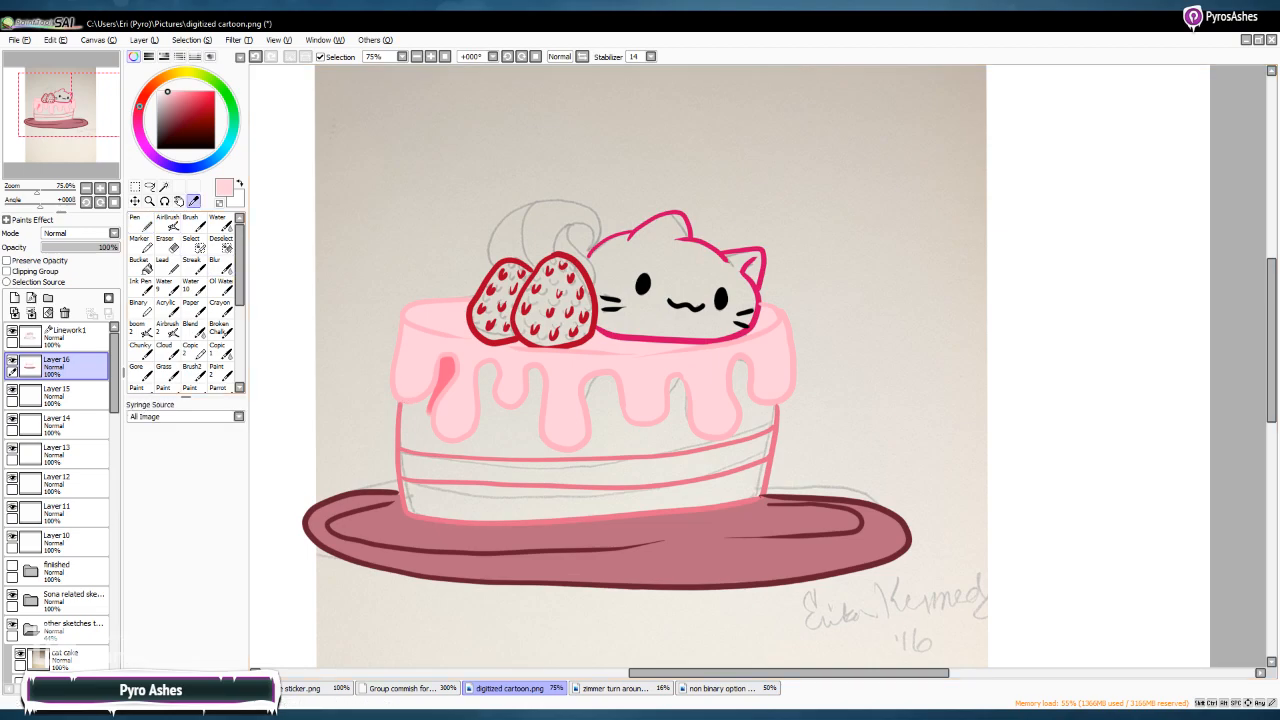
{"action": "left_click", "coordinate": [443, 378]}
{"action": "left_click", "coordinate": [140, 224]}
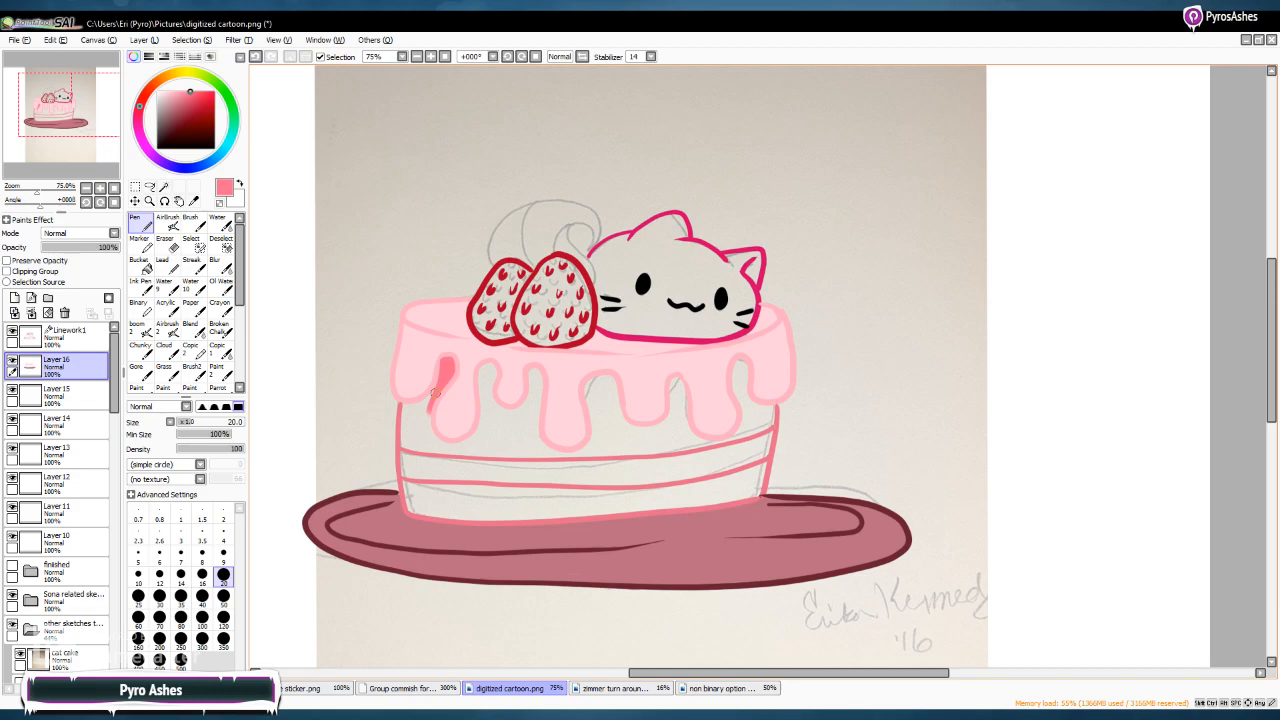
Fill the cake's upper layer in medium pink around the icing drips and tidy its right edge with the Eraser
{"action": "mouse_move", "coordinate": [437, 389]}
{"action": "left_mouse_down"}
{"action": "mouse_move", "coordinate": [404, 407]}
{"action": "mouse_move", "coordinate": [405, 448]}
{"action": "mouse_move", "coordinate": [413, 412]}
{"action": "mouse_move", "coordinate": [430, 428]}
{"action": "mouse_move", "coordinate": [421, 436]}
{"action": "left_mouse_up"}
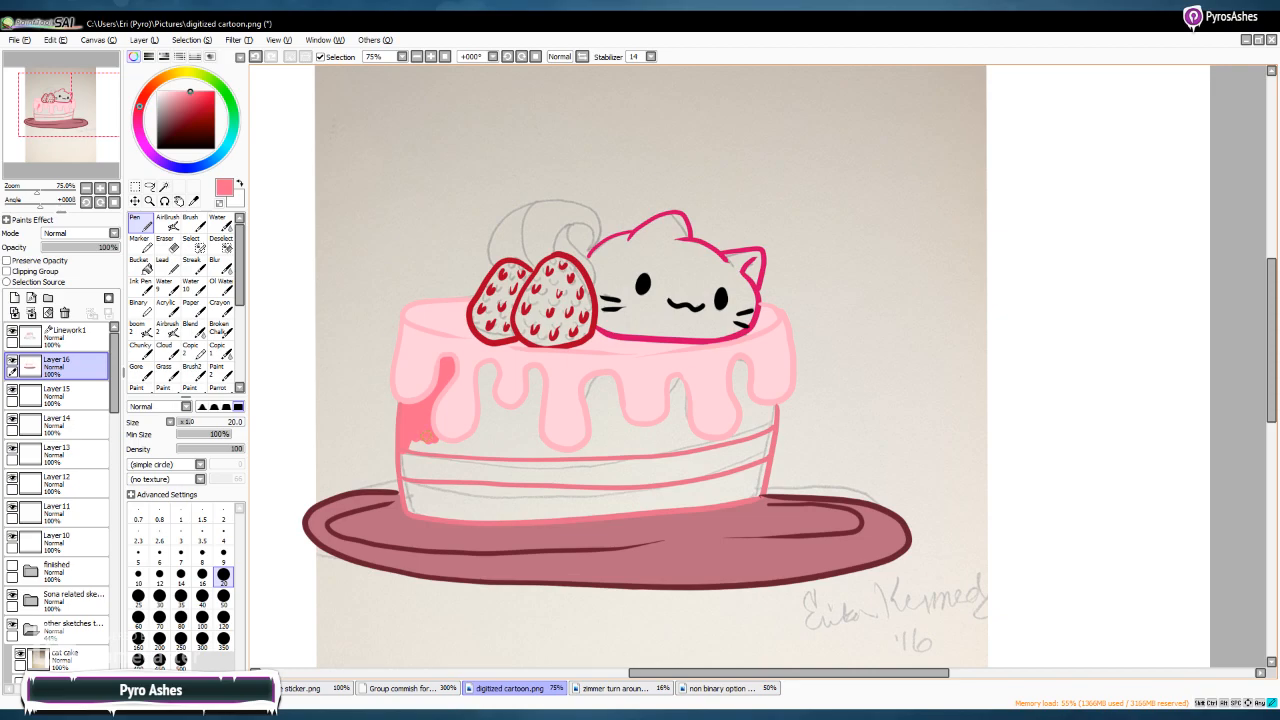
{"action": "mouse_move", "coordinate": [424, 440]}
{"action": "left_mouse_down"}
{"action": "mouse_move", "coordinate": [410, 445]}
{"action": "mouse_move", "coordinate": [465, 451]}
{"action": "mouse_move", "coordinate": [446, 450]}
{"action": "mouse_move", "coordinate": [474, 446]}
{"action": "mouse_move", "coordinate": [478, 428]}
{"action": "left_mouse_up"}
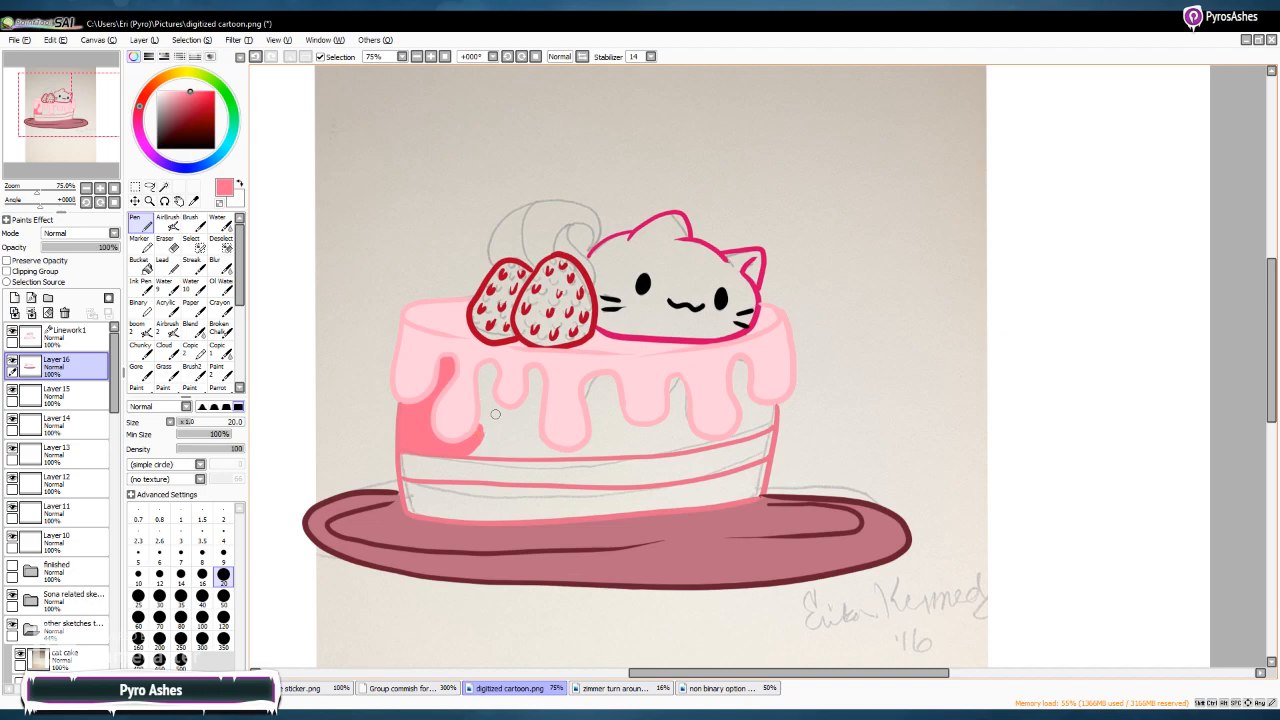
{"action": "mouse_move", "coordinate": [486, 410]}
{"action": "left_mouse_down"}
{"action": "mouse_move", "coordinate": [482, 380]}
{"action": "mouse_move", "coordinate": [491, 405]}
{"action": "mouse_move", "coordinate": [490, 368]}
{"action": "mouse_move", "coordinate": [489, 409]}
{"action": "mouse_move", "coordinate": [521, 410]}
{"action": "mouse_move", "coordinate": [537, 376]}
{"action": "mouse_move", "coordinate": [541, 389]}
{"action": "mouse_move", "coordinate": [532, 370]}
{"action": "mouse_move", "coordinate": [540, 421]}
{"action": "mouse_move", "coordinate": [494, 421]}
{"action": "mouse_move", "coordinate": [524, 435]}
{"action": "mouse_move", "coordinate": [472, 449]}
{"action": "mouse_move", "coordinate": [539, 446]}
{"action": "mouse_move", "coordinate": [514, 438]}
{"action": "mouse_move", "coordinate": [514, 453]}
{"action": "mouse_move", "coordinate": [616, 451]}
{"action": "left_mouse_up"}
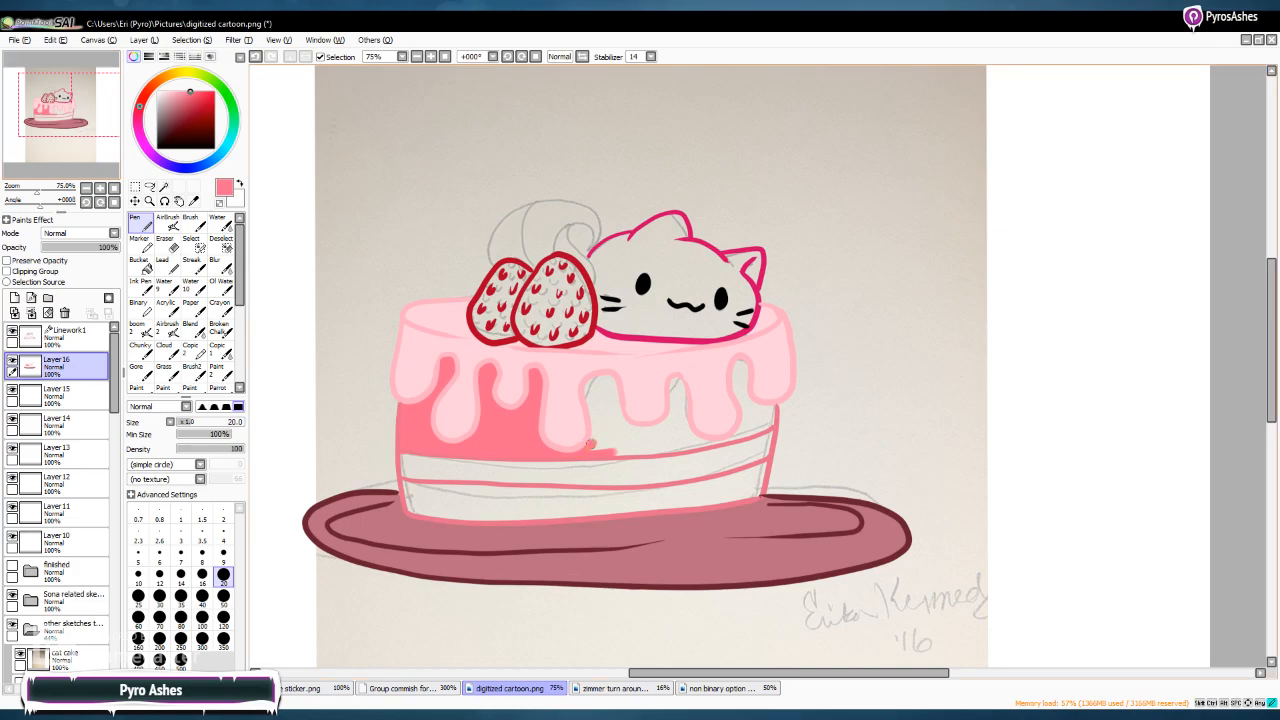
{"action": "mouse_move", "coordinate": [596, 438]}
{"action": "left_mouse_down"}
{"action": "mouse_move", "coordinate": [588, 384]}
{"action": "mouse_move", "coordinate": [604, 380]}
{"action": "mouse_move", "coordinate": [619, 431]}
{"action": "mouse_move", "coordinate": [611, 415]}
{"action": "mouse_move", "coordinate": [601, 440]}
{"action": "mouse_move", "coordinate": [632, 449]}
{"action": "mouse_move", "coordinate": [621, 418]}
{"action": "mouse_move", "coordinate": [666, 429]}
{"action": "mouse_move", "coordinate": [618, 425]}
{"action": "mouse_move", "coordinate": [646, 435]}
{"action": "mouse_move", "coordinate": [669, 412]}
{"action": "mouse_move", "coordinate": [661, 431]}
{"action": "mouse_move", "coordinate": [678, 383]}
{"action": "mouse_move", "coordinate": [674, 433]}
{"action": "mouse_move", "coordinate": [681, 401]}
{"action": "mouse_move", "coordinate": [684, 434]}
{"action": "mouse_move", "coordinate": [687, 419]}
{"action": "mouse_move", "coordinate": [675, 443]}
{"action": "mouse_move", "coordinate": [616, 426]}
{"action": "mouse_move", "coordinate": [697, 442]}
{"action": "mouse_move", "coordinate": [656, 445]}
{"action": "mouse_move", "coordinate": [713, 440]}
{"action": "mouse_move", "coordinate": [683, 431]}
{"action": "mouse_move", "coordinate": [748, 381]}
{"action": "mouse_move", "coordinate": [765, 422]}
{"action": "left_mouse_up"}
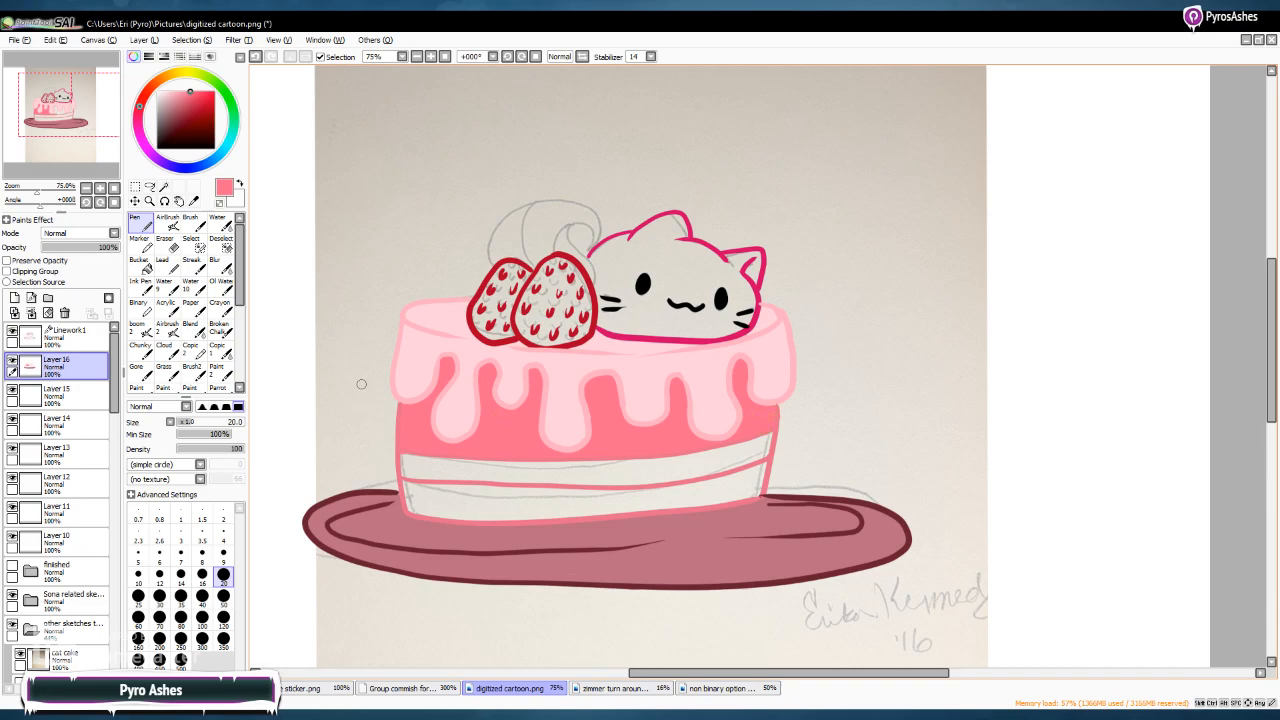
{"action": "left_click", "coordinate": [165, 243]}
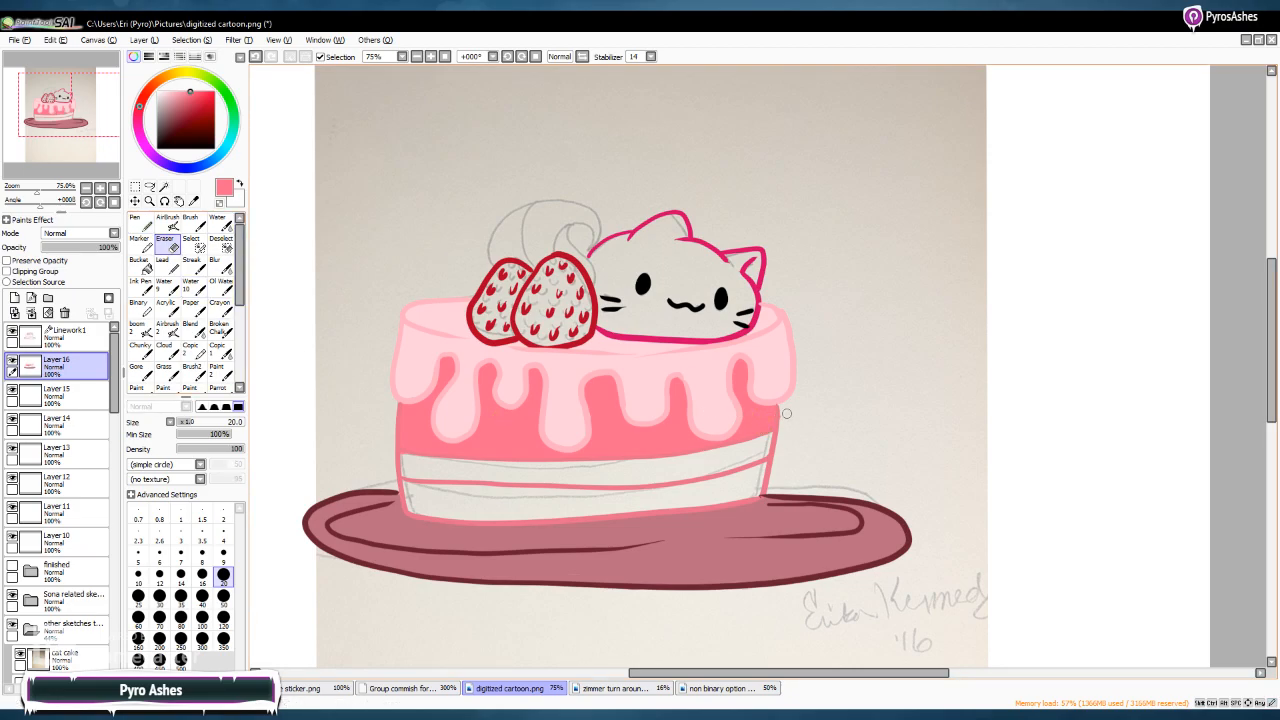
{"action": "left_click", "coordinate": [166, 285]}
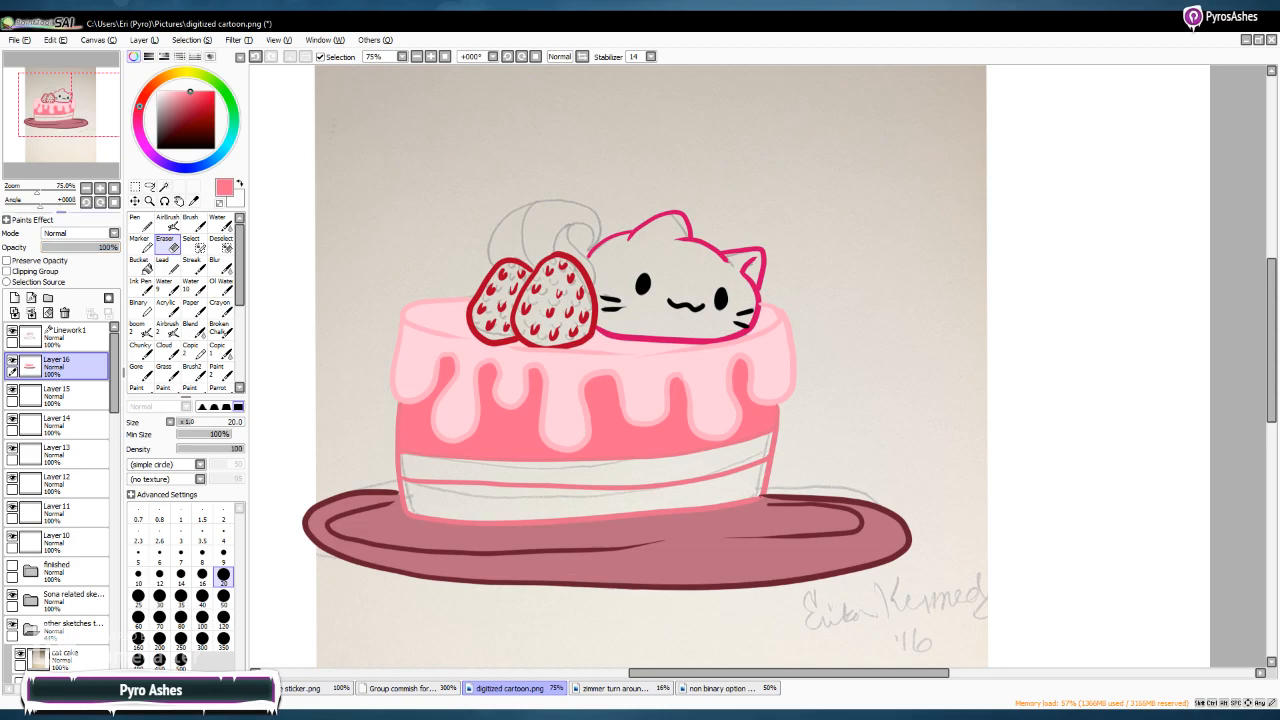
Fill the cake's bottom layer in the same medium pink with the Pen
{"action": "left_click", "coordinate": [141, 222]}
{"action": "key", "text": "e"}
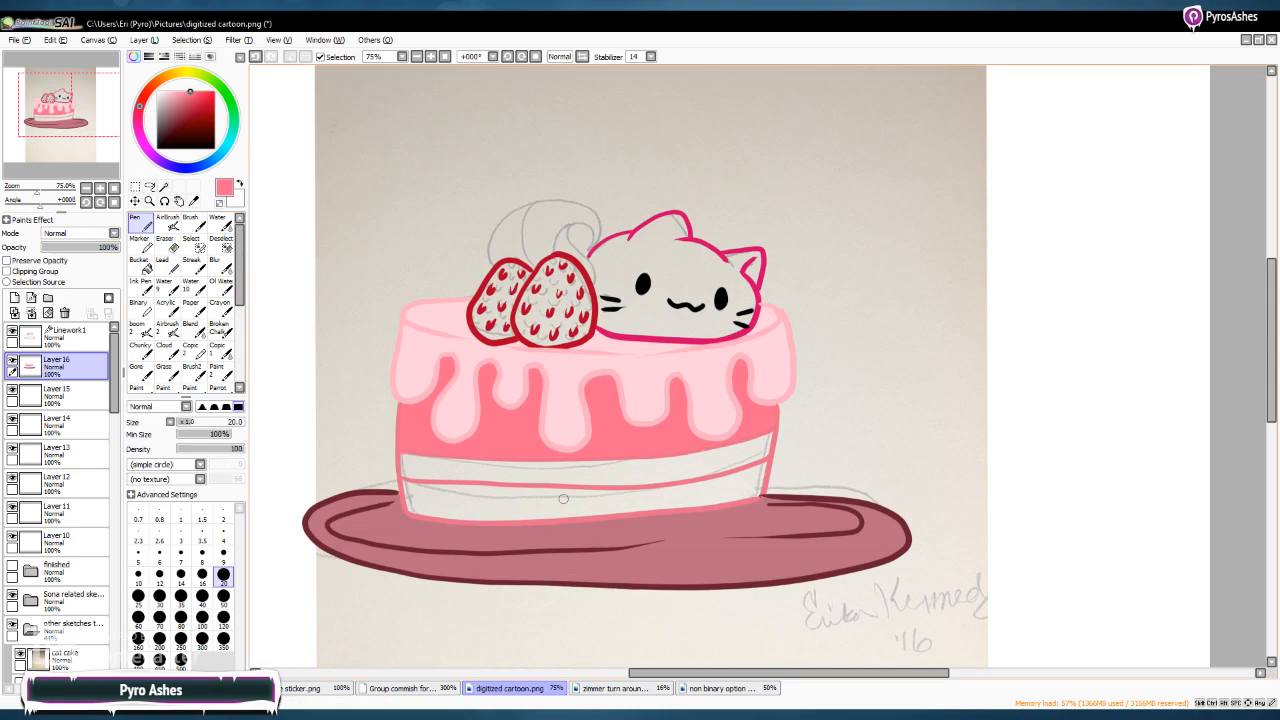
{"action": "mouse_move", "coordinate": [412, 514]}
{"action": "left_mouse_down"}
{"action": "mouse_move", "coordinate": [658, 504]}
{"action": "mouse_move", "coordinate": [762, 484]}
{"action": "mouse_move", "coordinate": [690, 500]}
{"action": "left_mouse_up"}
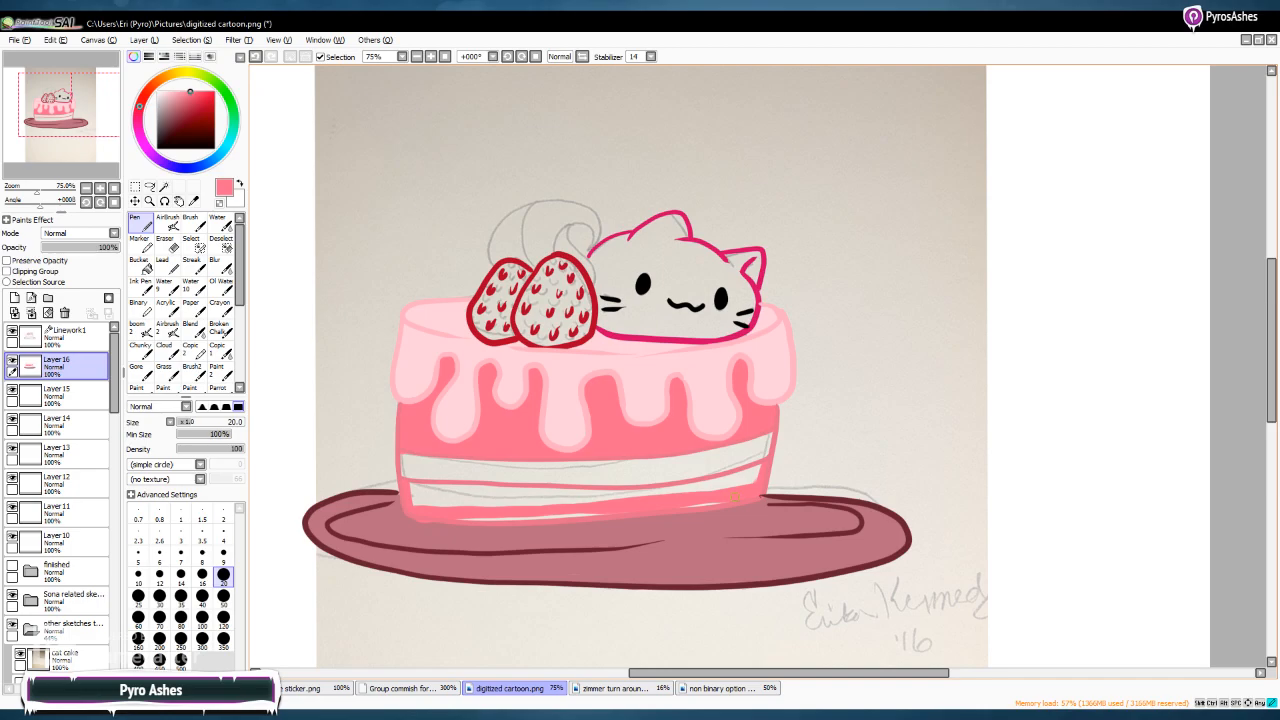
{"action": "left_click_drag", "start_coordinate": [590, 510], "coordinate": [450, 518]}
{"action": "mouse_move", "coordinate": [412, 487]}
{"action": "left_mouse_down"}
{"action": "mouse_move", "coordinate": [742, 478]}
{"action": "mouse_move", "coordinate": [515, 509]}
{"action": "mouse_move", "coordinate": [415, 505]}
{"action": "mouse_move", "coordinate": [413, 493]}
{"action": "mouse_move", "coordinate": [592, 500]}
{"action": "mouse_move", "coordinate": [427, 502]}
{"action": "mouse_move", "coordinate": [548, 492]}
{"action": "left_mouse_up"}
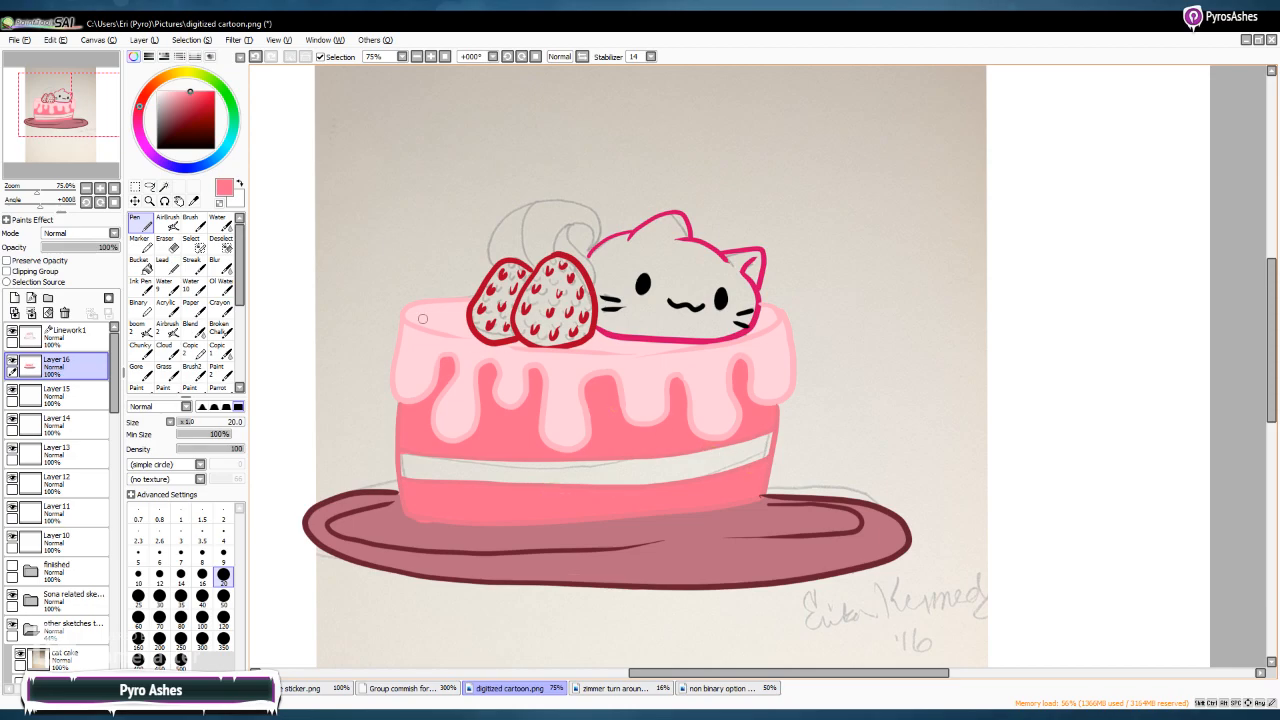
Fill the middle stripe between the two cake layers in the icing's pale pink
{"action": "left_click", "coordinate": [645, 460], "text": "alt"}
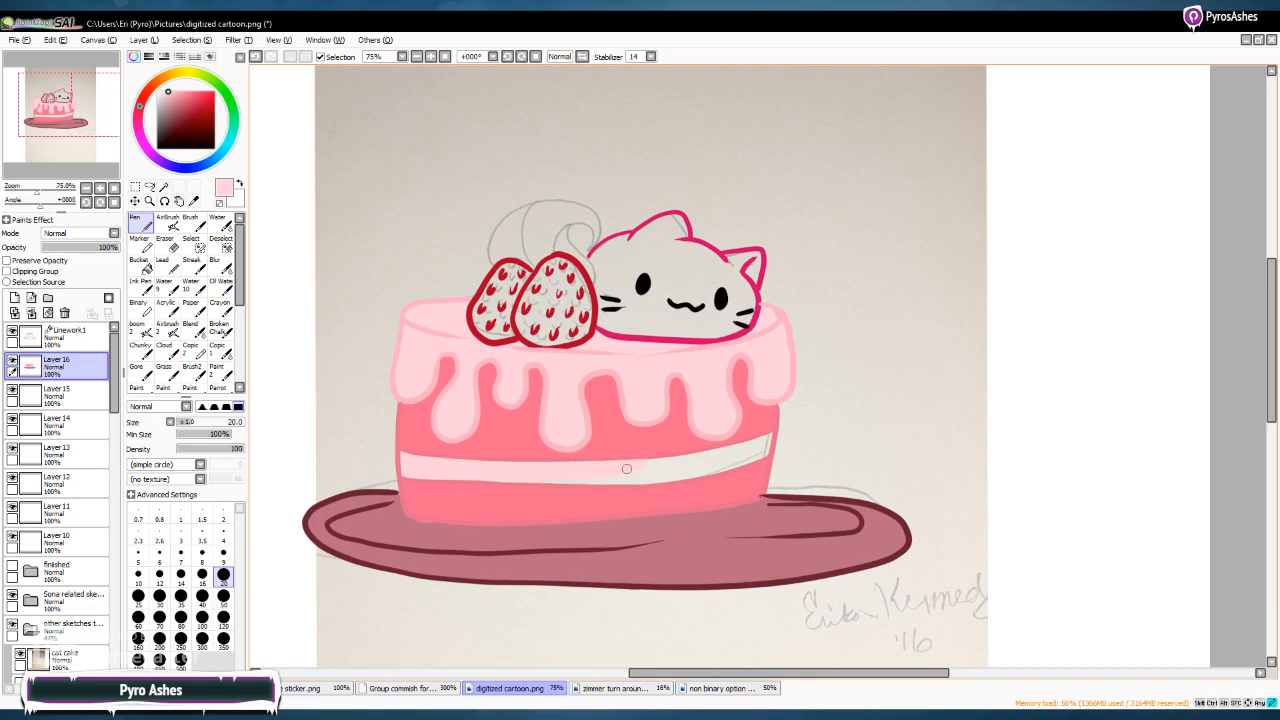
{"action": "left_click_drag", "start_coordinate": [562, 480], "coordinate": [695, 470]}
{"action": "left_click_drag", "start_coordinate": [760, 451], "coordinate": [672, 470]}
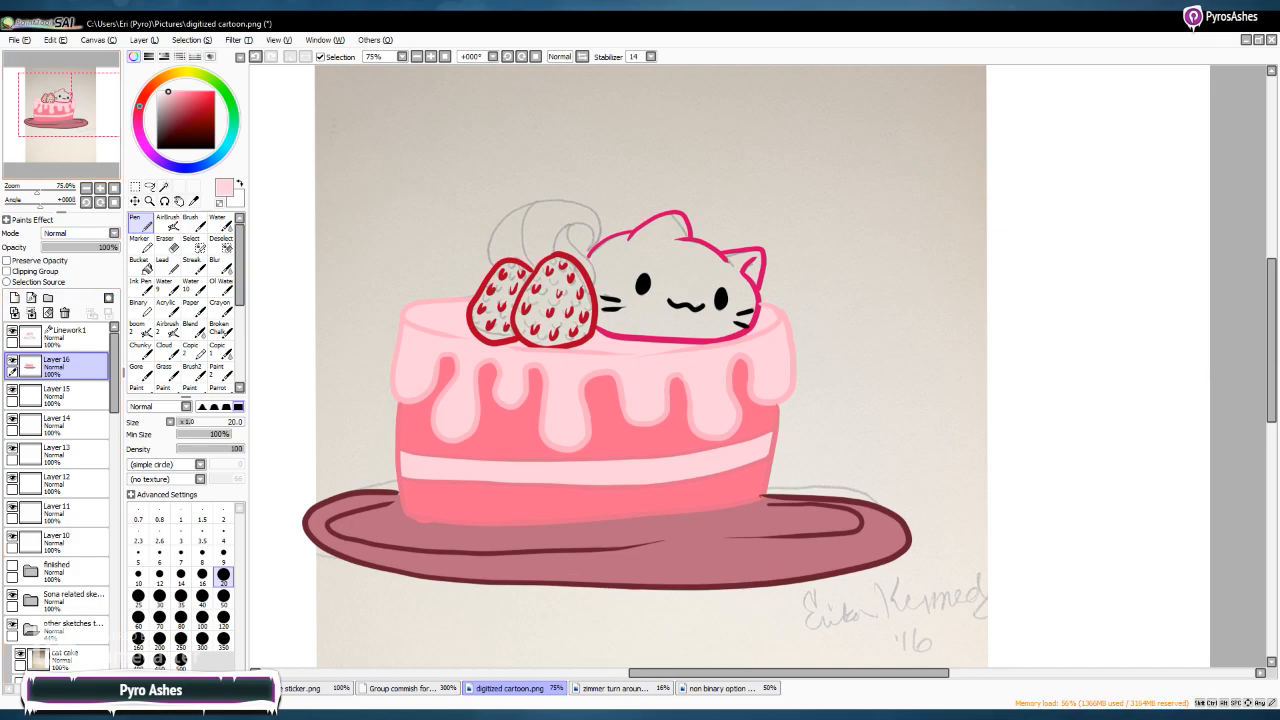
Try to trace the cream swirl behind the strawberries in pale pink on the Linework1 layer, and undo the strokes
{"action": "left_click", "coordinate": [70, 337]}
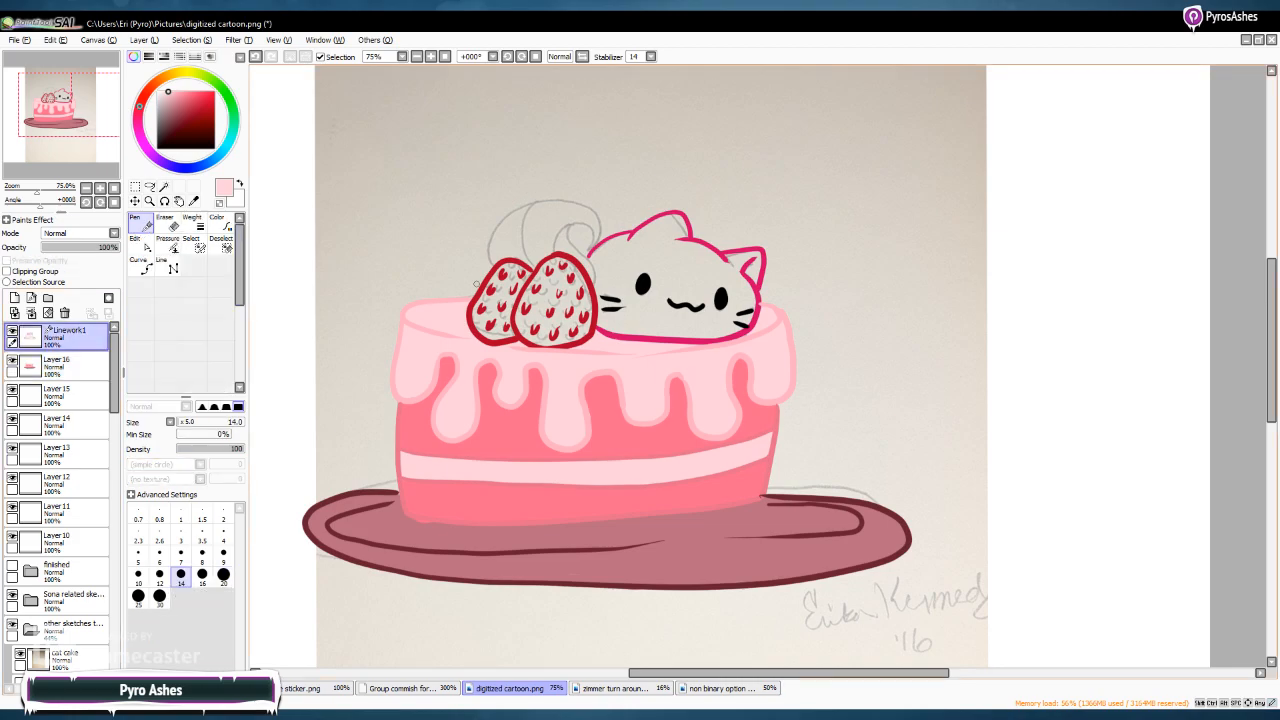
{"action": "mouse_move", "coordinate": [468, 294]}
{"action": "left_mouse_down"}
{"action": "mouse_move", "coordinate": [471, 266]}
{"action": "mouse_move", "coordinate": [509, 231]}
{"action": "mouse_move", "coordinate": [630, 208]}
{"action": "mouse_move", "coordinate": [618, 223]}
{"action": "left_mouse_up"}
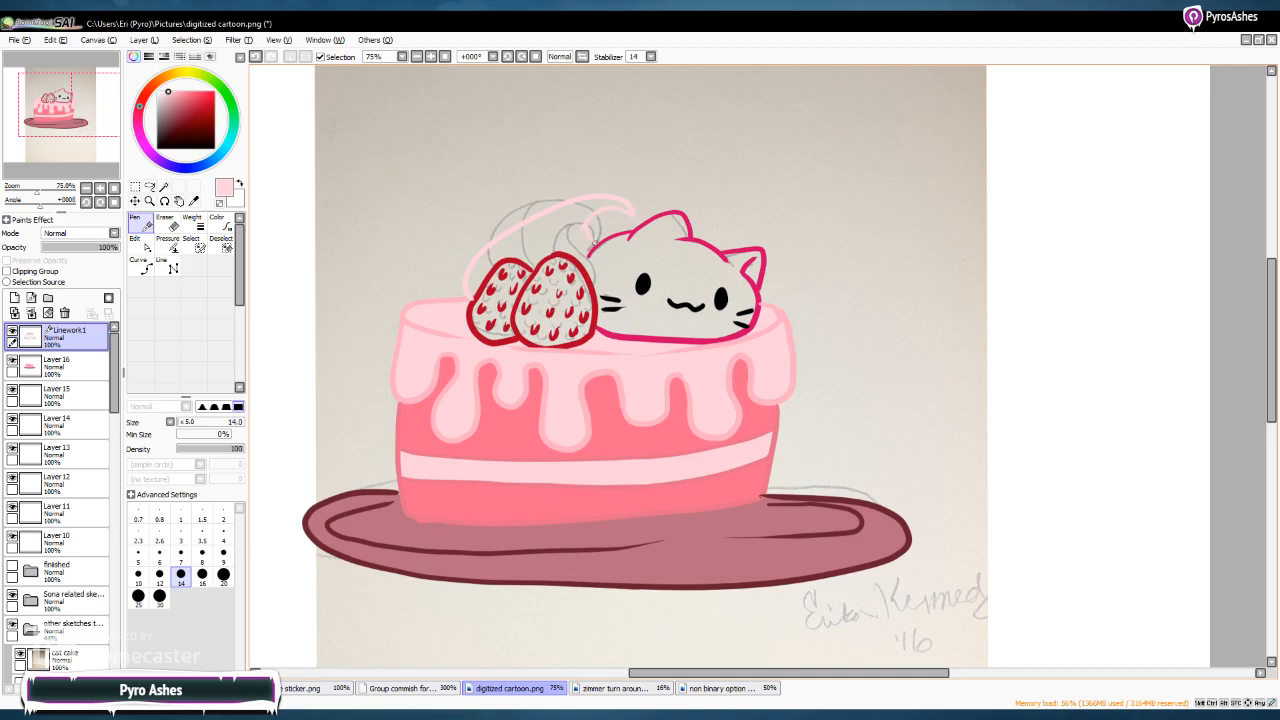
{"action": "key", "text": "ctrl+z"}
{"action": "key", "text": "ctrl+z"}
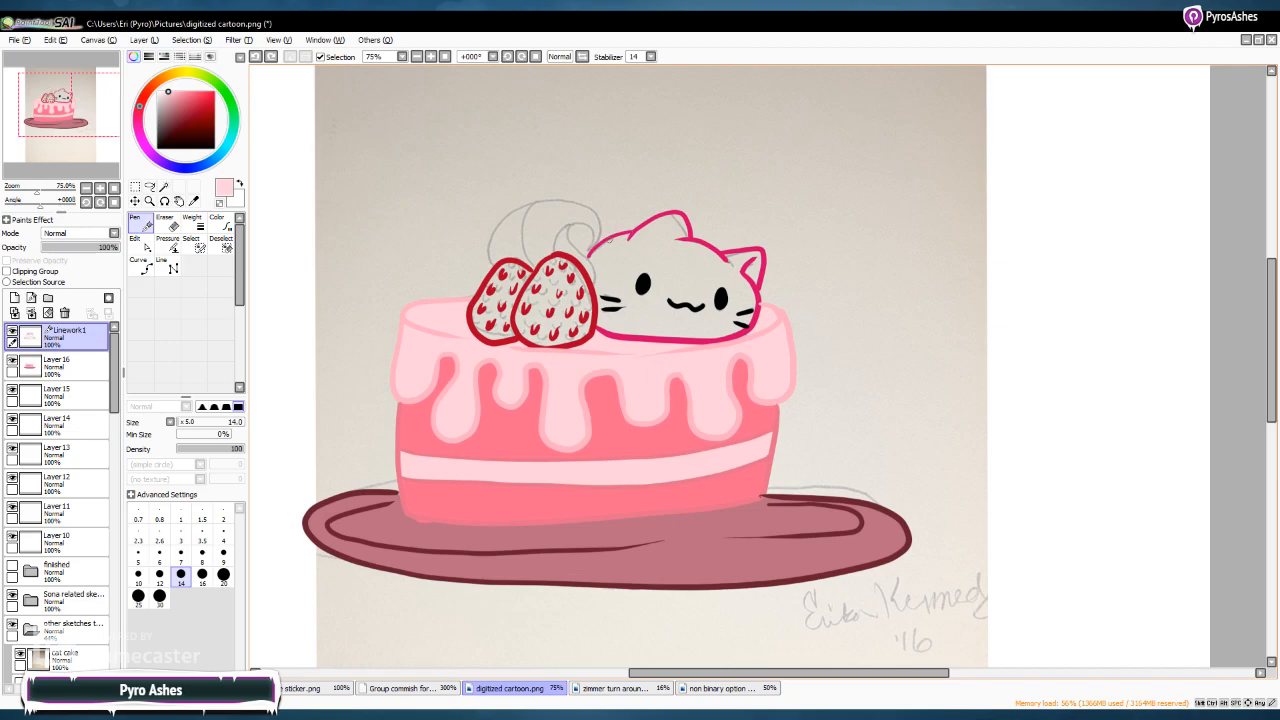
Trace the cream swirl's outline and inner curved folds behind the strawberries in pale pink on the Linework1 layer
{"action": "mouse_move", "coordinate": [597, 240]}
{"action": "left_mouse_down"}
{"action": "mouse_move", "coordinate": [574, 175]}
{"action": "mouse_move", "coordinate": [493, 192]}
{"action": "mouse_move", "coordinate": [480, 202]}
{"action": "mouse_move", "coordinate": [473, 288]}
{"action": "left_mouse_up"}
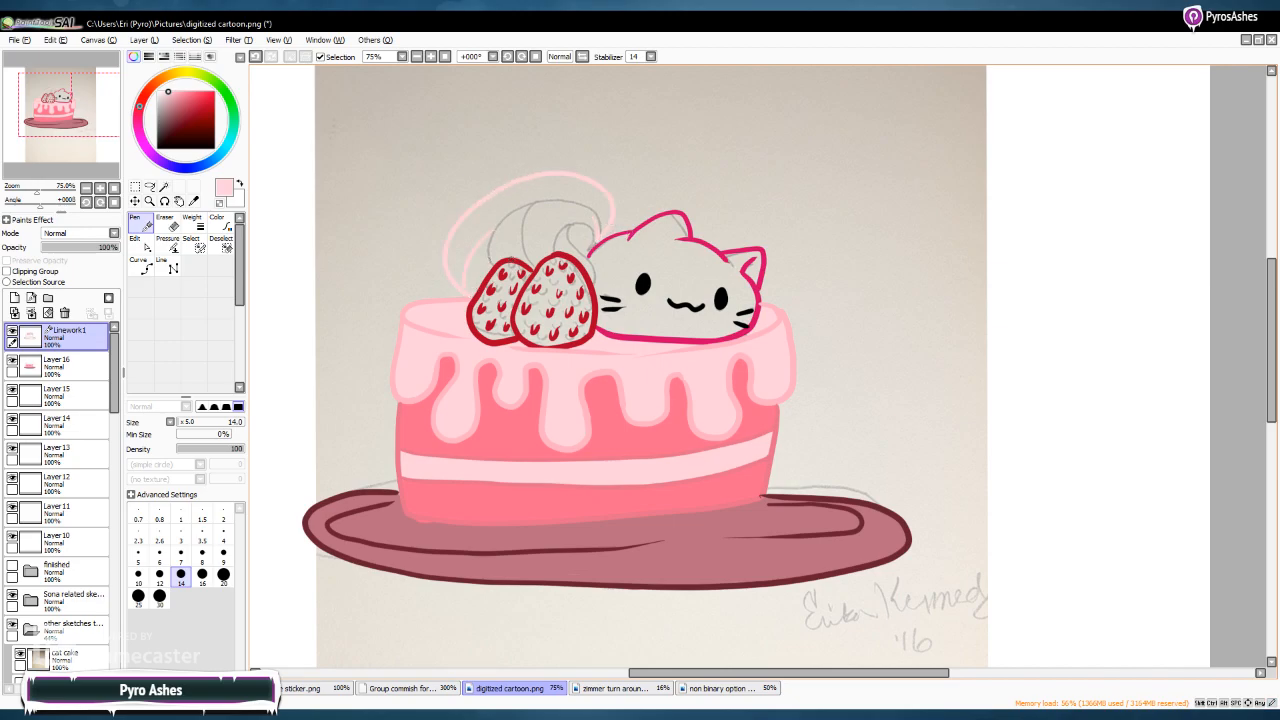
{"action": "mouse_move", "coordinate": [490, 236]}
{"action": "left_mouse_down"}
{"action": "mouse_move", "coordinate": [610, 205]}
{"action": "mouse_move", "coordinate": [576, 209]}
{"action": "mouse_move", "coordinate": [604, 196]}
{"action": "mouse_move", "coordinate": [576, 194]}
{"action": "mouse_move", "coordinate": [527, 229]}
{"action": "mouse_move", "coordinate": [528, 255]}
{"action": "mouse_move", "coordinate": [526, 235]}
{"action": "mouse_move", "coordinate": [544, 254]}
{"action": "mouse_move", "coordinate": [551, 212]}
{"action": "mouse_move", "coordinate": [572, 236]}
{"action": "left_mouse_up"}
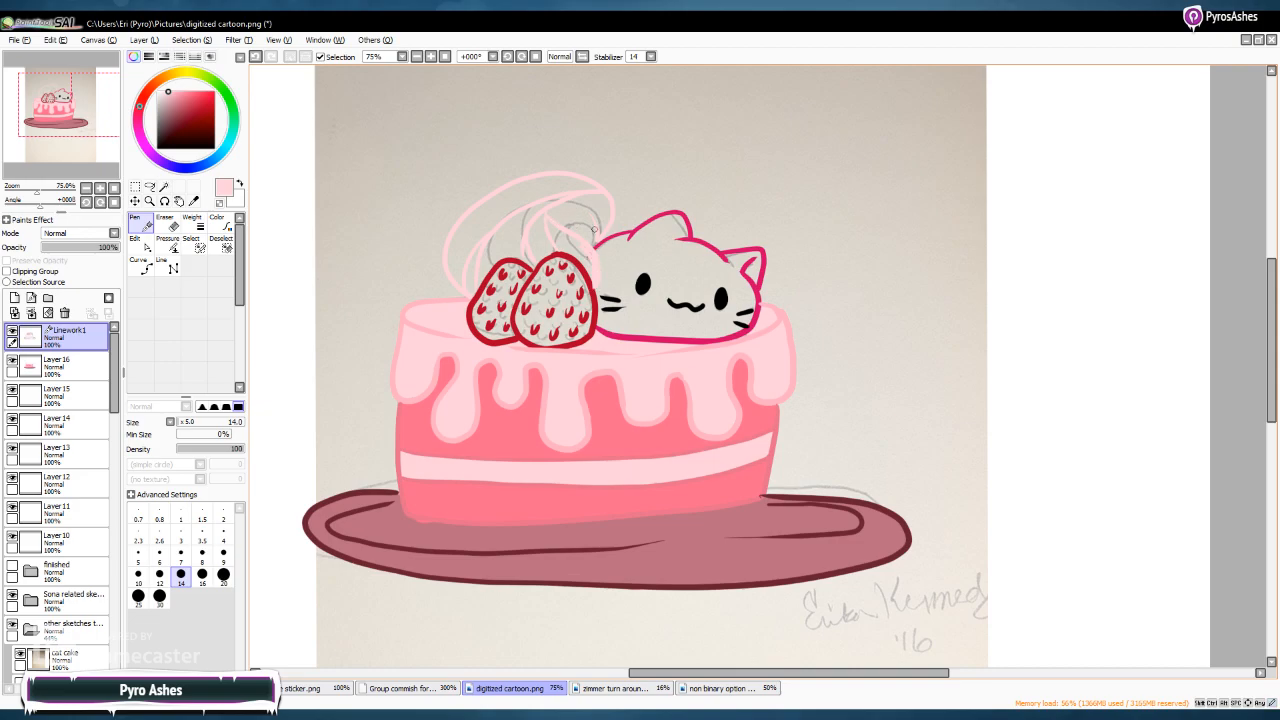
{"action": "left_click_drag", "start_coordinate": [560, 222], "coordinate": [594, 226]}
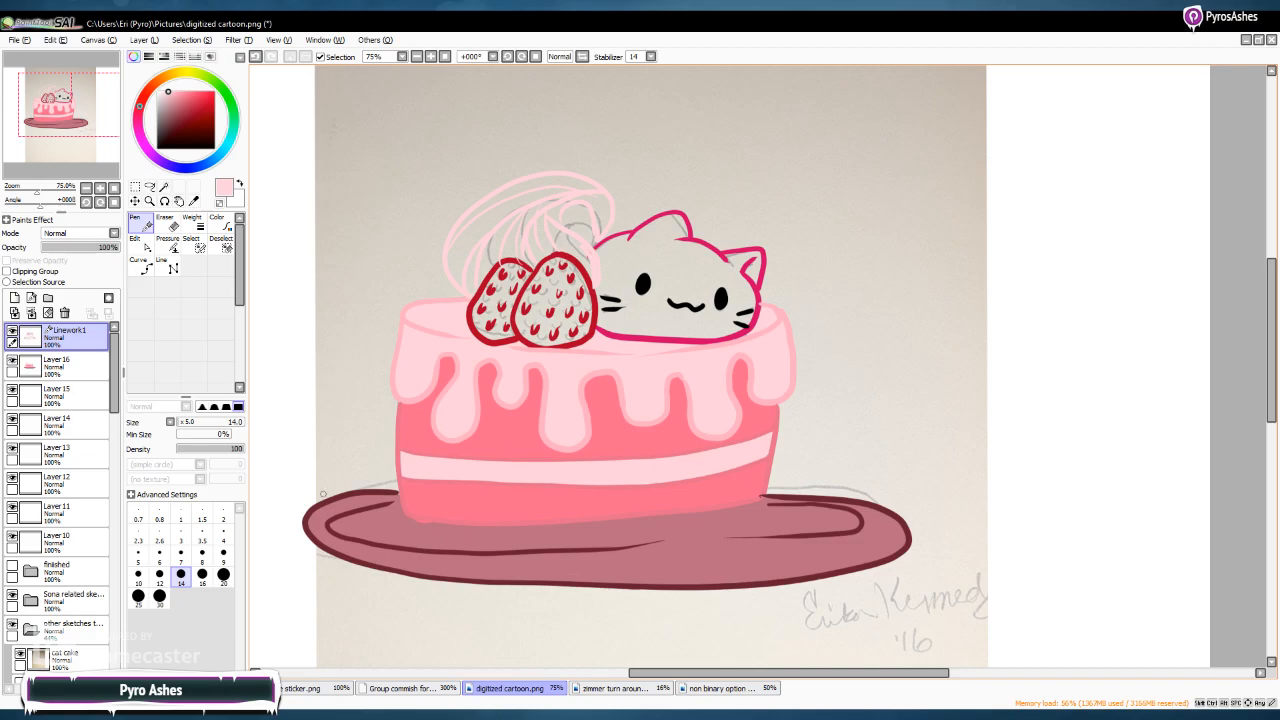
Fill the cream swirl behind the strawberries in white on Layer 16, using the size 20 Pen
{"action": "key", "text": "x"}
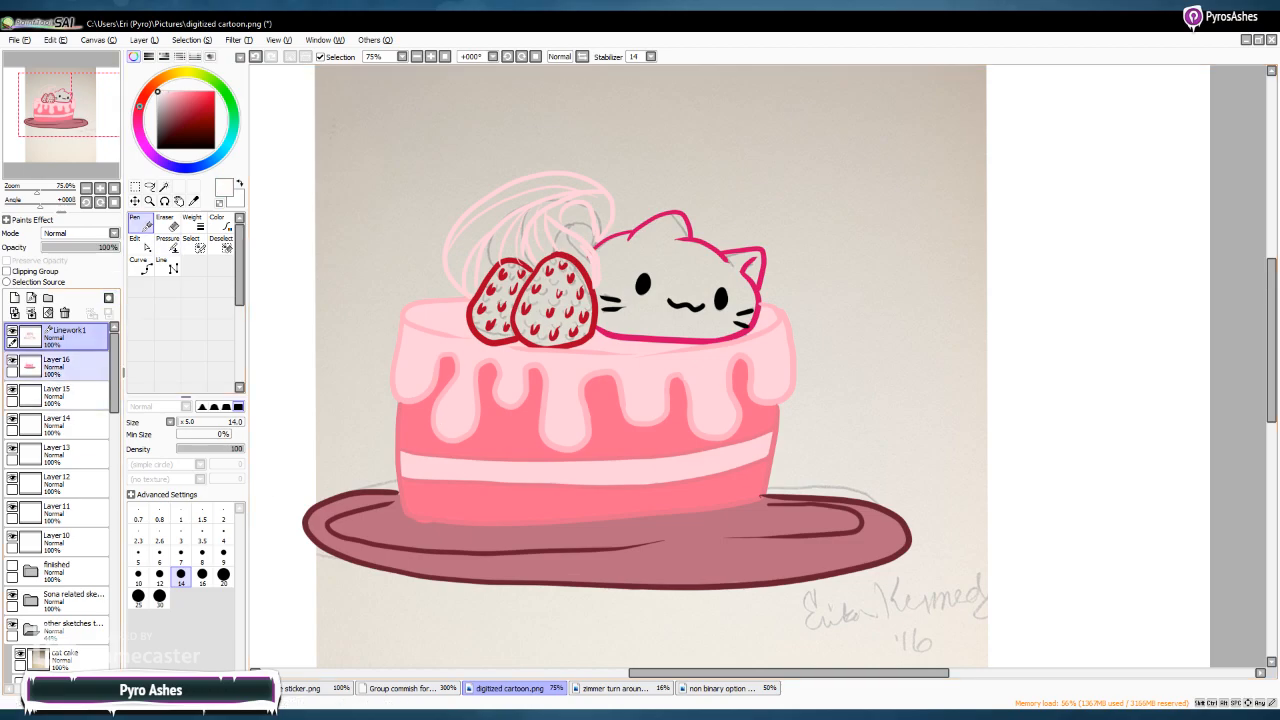
{"action": "left_click", "coordinate": [60, 365]}
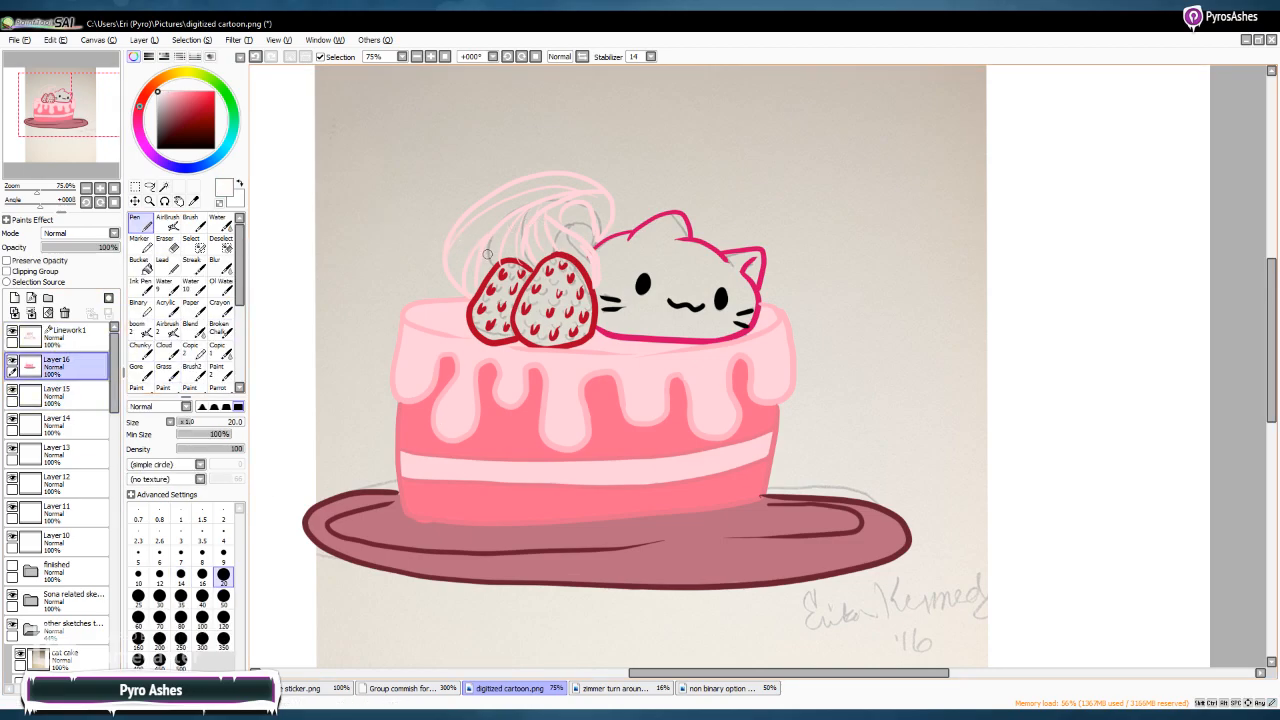
{"action": "mouse_move", "coordinate": [527, 198]}
{"action": "left_mouse_down"}
{"action": "mouse_move", "coordinate": [470, 261]}
{"action": "mouse_move", "coordinate": [460, 255]}
{"action": "mouse_move", "coordinate": [474, 264]}
{"action": "mouse_move", "coordinate": [469, 288]}
{"action": "mouse_move", "coordinate": [491, 259]}
{"action": "mouse_move", "coordinate": [485, 275]}
{"action": "mouse_move", "coordinate": [459, 235]}
{"action": "mouse_move", "coordinate": [504, 197]}
{"action": "mouse_move", "coordinate": [460, 247]}
{"action": "mouse_move", "coordinate": [561, 188]}
{"action": "mouse_move", "coordinate": [503, 193]}
{"action": "mouse_move", "coordinate": [570, 180]}
{"action": "mouse_move", "coordinate": [554, 186]}
{"action": "mouse_move", "coordinate": [612, 204]}
{"action": "mouse_move", "coordinate": [599, 231]}
{"action": "mouse_move", "coordinate": [578, 201]}
{"action": "mouse_move", "coordinate": [594, 197]}
{"action": "mouse_move", "coordinate": [513, 217]}
{"action": "mouse_move", "coordinate": [587, 186]}
{"action": "left_mouse_up"}
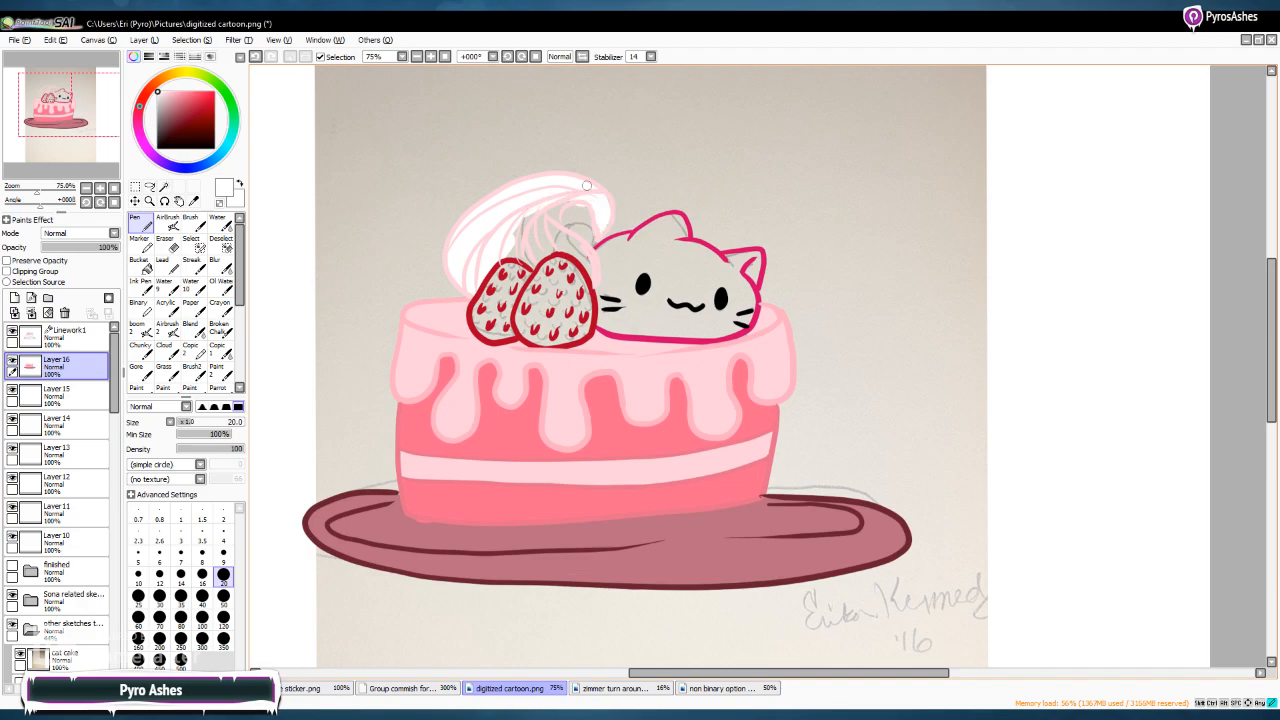
{"action": "key", "text": "e"}
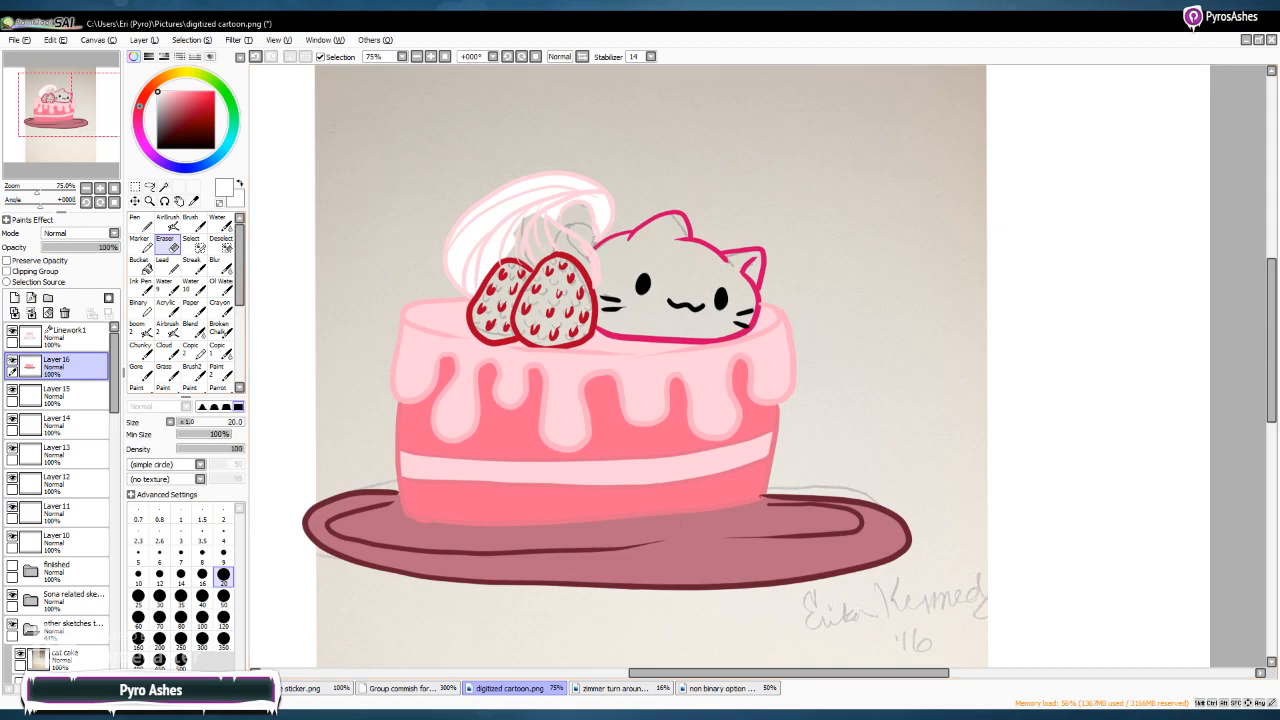
{"action": "key", "text": "n"}
{"action": "mouse_move", "coordinate": [507, 253]}
{"action": "left_mouse_down"}
{"action": "mouse_move", "coordinate": [532, 258]}
{"action": "mouse_move", "coordinate": [523, 238]}
{"action": "mouse_move", "coordinate": [532, 259]}
{"action": "mouse_move", "coordinate": [516, 230]}
{"action": "mouse_move", "coordinate": [526, 218]}
{"action": "mouse_move", "coordinate": [544, 250]}
{"action": "mouse_move", "coordinate": [562, 240]}
{"action": "mouse_move", "coordinate": [531, 207]}
{"action": "mouse_move", "coordinate": [574, 243]}
{"action": "mouse_move", "coordinate": [549, 244]}
{"action": "mouse_move", "coordinate": [592, 268]}
{"action": "mouse_move", "coordinate": [567, 243]}
{"action": "left_mouse_up"}
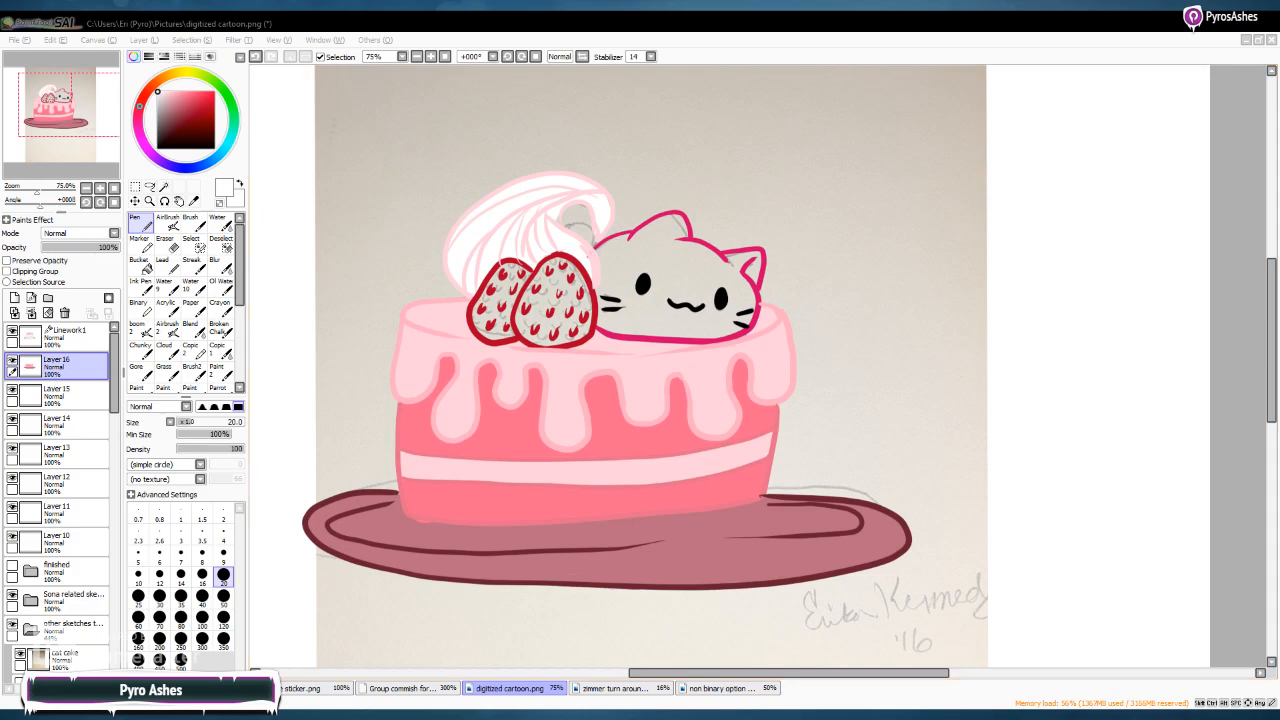
Change the Pen colour from white to the icing's pale pink
{"action": "left_click", "coordinate": [166, 94]}
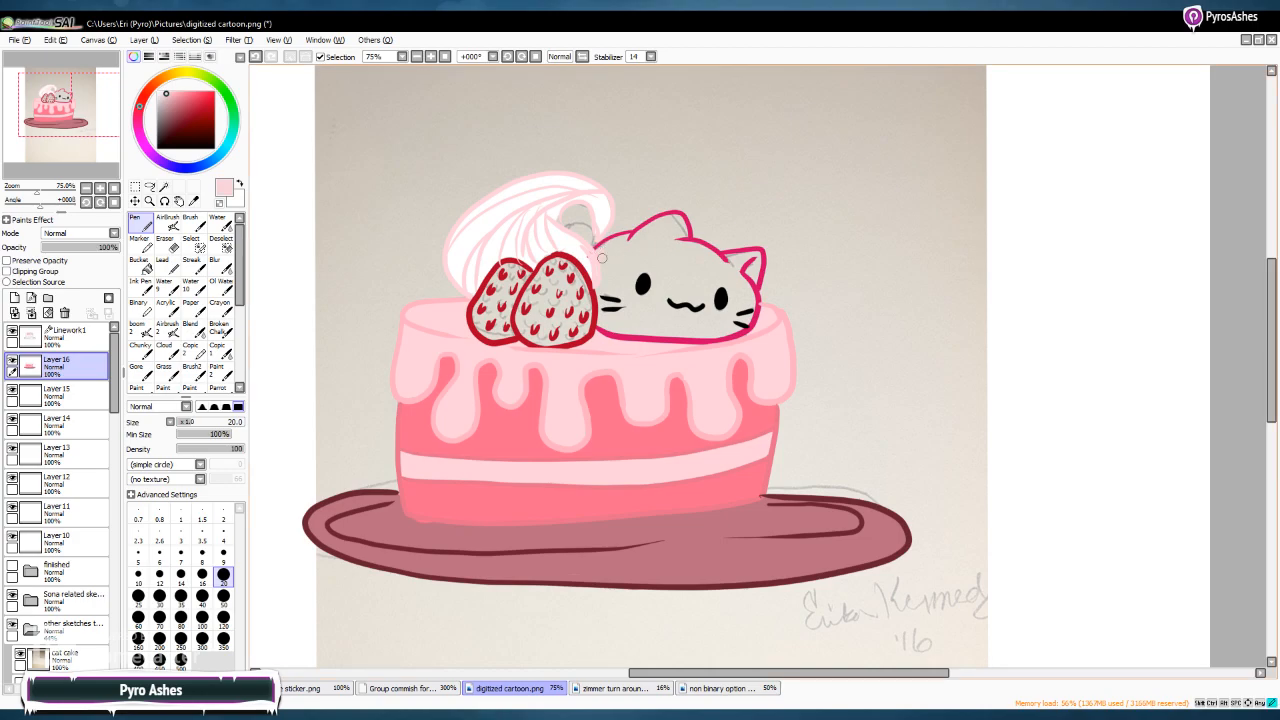
Fill the cat's head and ears with medium pink on Layer 16, enlarging the pen to size 35 for the face
{"action": "left_click", "coordinate": [169, 92]}
{"action": "left_click", "coordinate": [181, 92]}
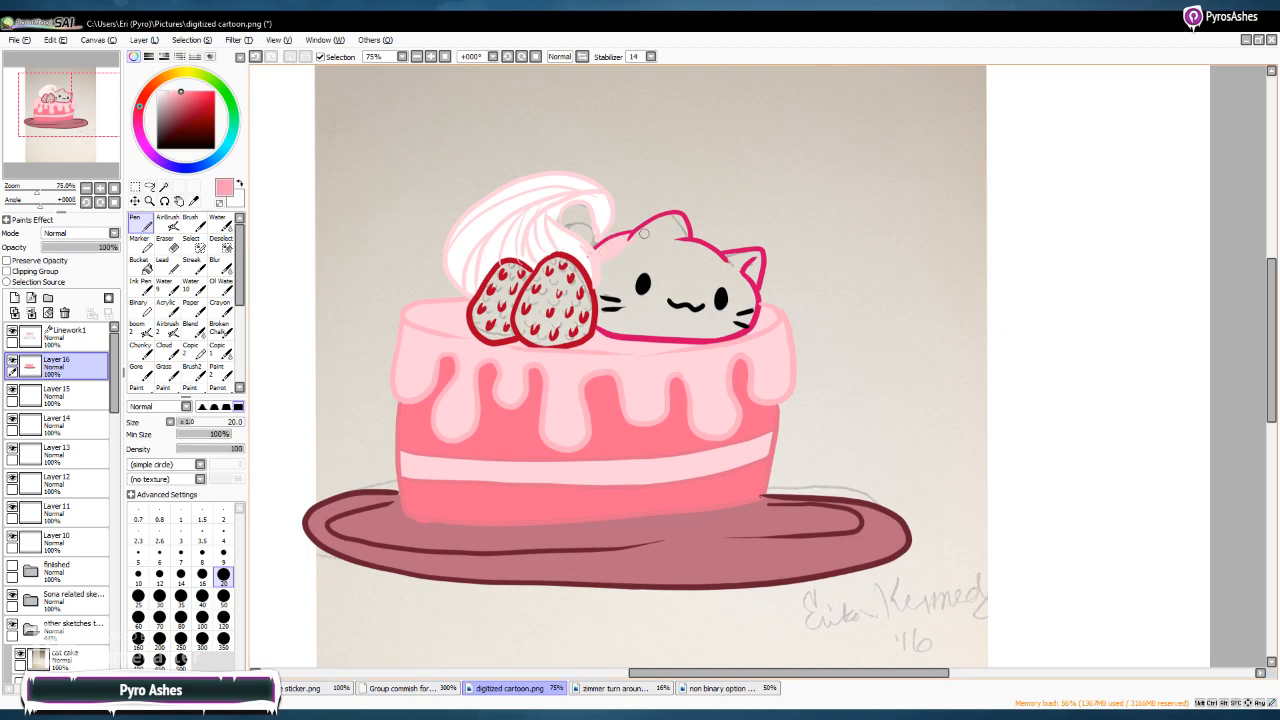
{"action": "mouse_move", "coordinate": [627, 240]}
{"action": "left_mouse_down"}
{"action": "mouse_move", "coordinate": [608, 250]}
{"action": "mouse_move", "coordinate": [620, 240]}
{"action": "mouse_move", "coordinate": [601, 297]}
{"action": "mouse_move", "coordinate": [618, 332]}
{"action": "mouse_move", "coordinate": [734, 330]}
{"action": "mouse_move", "coordinate": [752, 256]}
{"action": "mouse_move", "coordinate": [753, 268]}
{"action": "mouse_move", "coordinate": [724, 258]}
{"action": "mouse_move", "coordinate": [741, 266]}
{"action": "left_mouse_up"}
{"action": "mouse_move", "coordinate": [634, 246]}
{"action": "left_mouse_down"}
{"action": "mouse_move", "coordinate": [679, 218]}
{"action": "mouse_move", "coordinate": [688, 241]}
{"action": "mouse_move", "coordinate": [656, 230]}
{"action": "mouse_move", "coordinate": [622, 250]}
{"action": "mouse_move", "coordinate": [666, 243]}
{"action": "mouse_move", "coordinate": [739, 272]}
{"action": "mouse_move", "coordinate": [648, 265]}
{"action": "left_mouse_up"}
{"action": "left_click", "coordinate": [180, 596]}
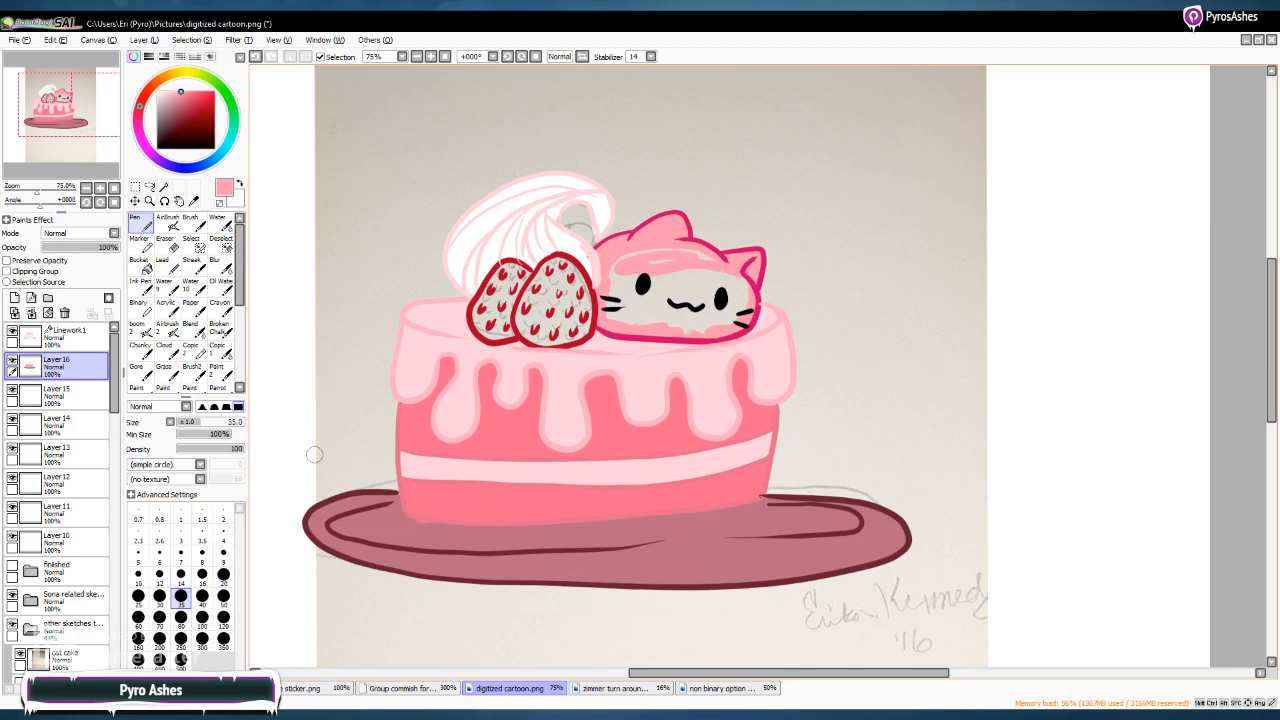
{"action": "mouse_move", "coordinate": [621, 280]}
{"action": "left_mouse_down"}
{"action": "mouse_move", "coordinate": [615, 300]}
{"action": "mouse_move", "coordinate": [690, 315]}
{"action": "mouse_move", "coordinate": [676, 323]}
{"action": "mouse_move", "coordinate": [738, 305]}
{"action": "mouse_move", "coordinate": [705, 285]}
{"action": "mouse_move", "coordinate": [675, 298]}
{"action": "mouse_move", "coordinate": [698, 298]}
{"action": "left_mouse_up"}
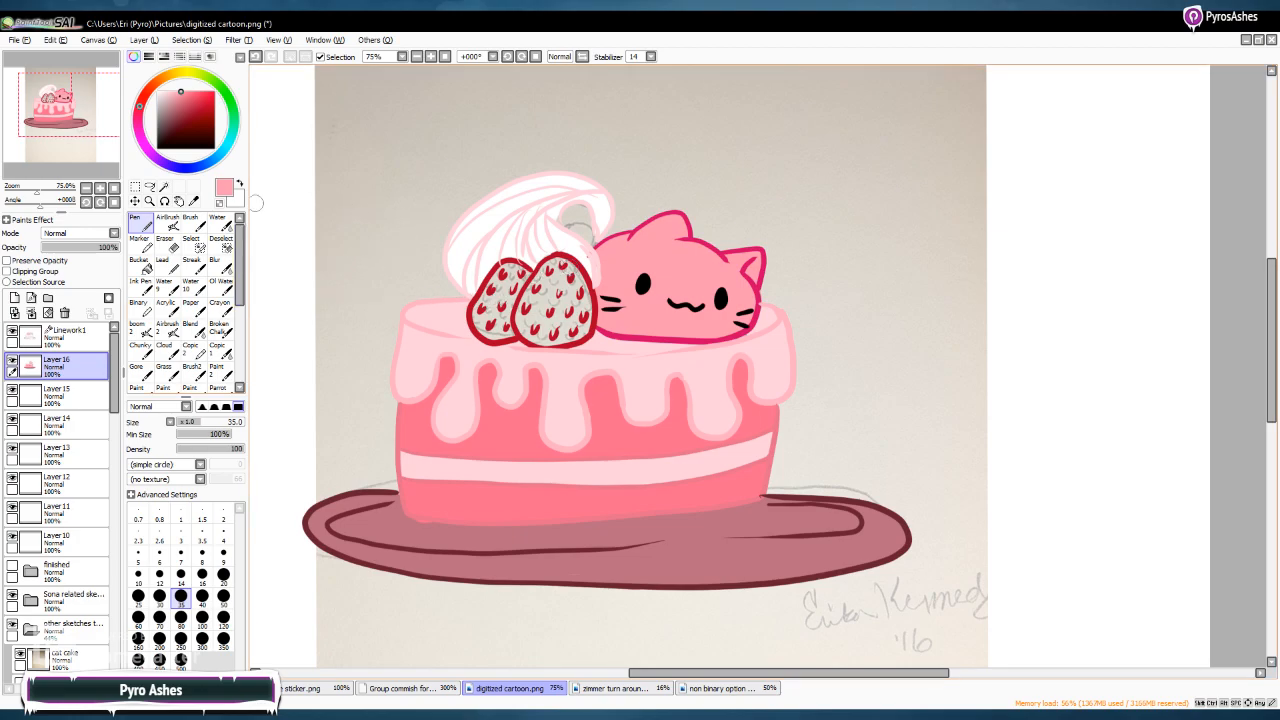
Color both strawberries in layered reds, shading them with deep red and a brighter red using the size 20 pen
{"action": "left_click", "coordinate": [201, 93]}
{"action": "mouse_move", "coordinate": [522, 270]}
{"action": "left_mouse_down"}
{"action": "mouse_move", "coordinate": [502, 276]}
{"action": "mouse_move", "coordinate": [482, 312]}
{"action": "left_mouse_up"}
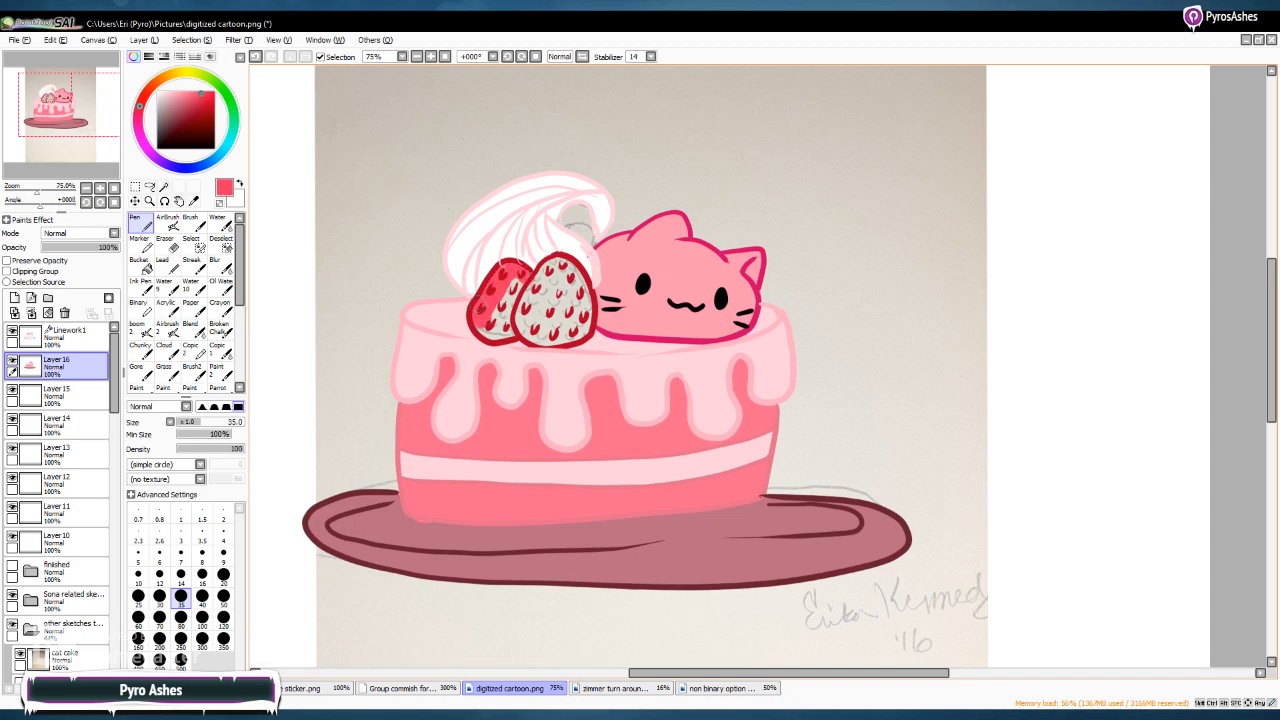
{"action": "left_click", "coordinate": [204, 101]}
{"action": "mouse_move", "coordinate": [506, 282]}
{"action": "left_mouse_down"}
{"action": "mouse_move", "coordinate": [482, 326]}
{"action": "mouse_move", "coordinate": [516, 324]}
{"action": "mouse_move", "coordinate": [498, 266]}
{"action": "mouse_move", "coordinate": [543, 288]}
{"action": "mouse_move", "coordinate": [556, 266]}
{"action": "mouse_move", "coordinate": [583, 288]}
{"action": "mouse_move", "coordinate": [582, 326]}
{"action": "mouse_move", "coordinate": [538, 338]}
{"action": "mouse_move", "coordinate": [548, 300]}
{"action": "mouse_move", "coordinate": [577, 306]}
{"action": "left_mouse_up"}
{"action": "left_click", "coordinate": [207, 106]}
{"action": "left_click", "coordinate": [223, 574]}
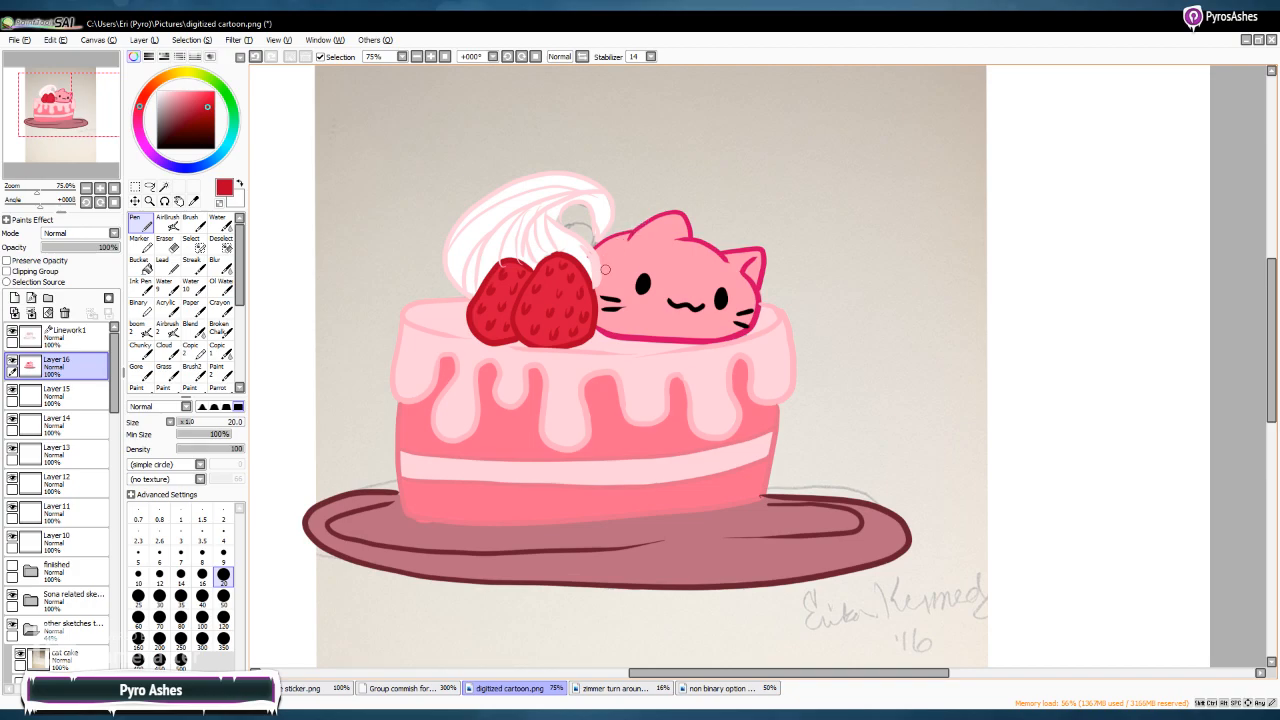
{"action": "left_click_drag", "start_coordinate": [574, 267], "coordinate": [577, 336]}
{"action": "left_click", "coordinate": [213, 100]}
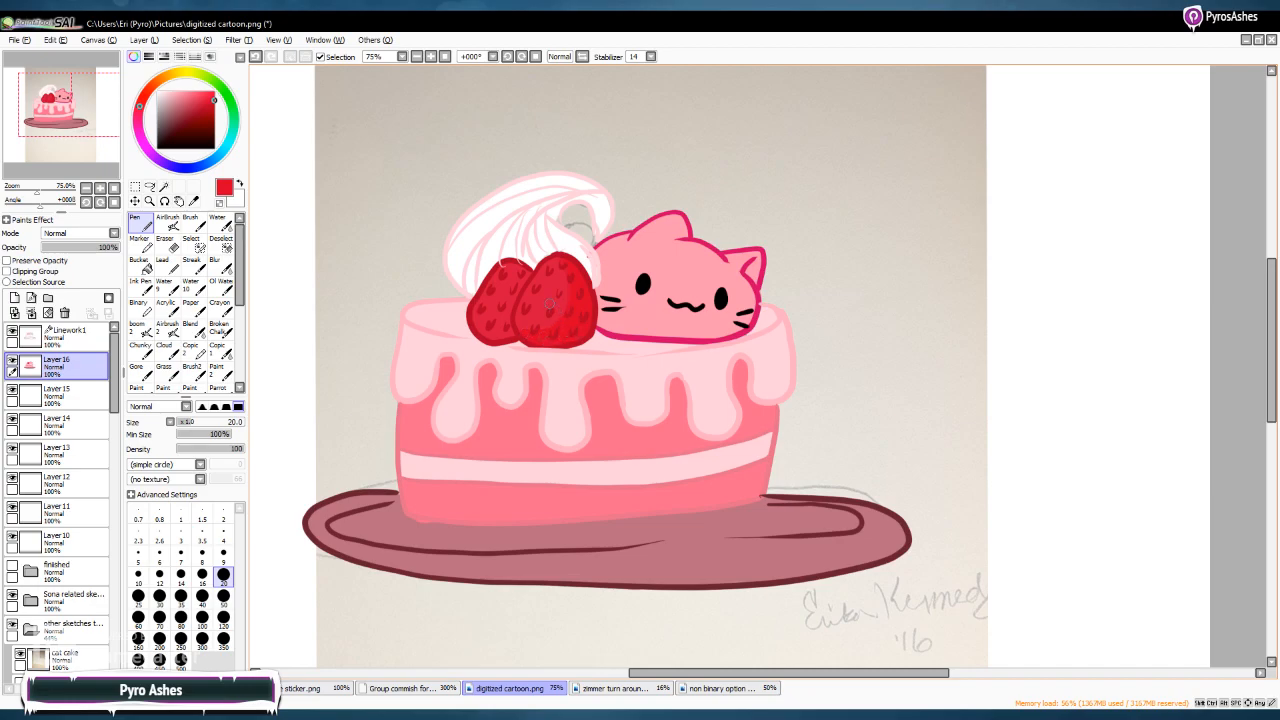
{"action": "mouse_move", "coordinate": [502, 323]}
{"action": "left_mouse_down"}
{"action": "mouse_move", "coordinate": [474, 318]}
{"action": "mouse_move", "coordinate": [507, 329]}
{"action": "left_mouse_up"}
Paint pale pink highlights along the cat's head and ears with the size 9 pen
{"action": "left_click", "coordinate": [198, 91]}
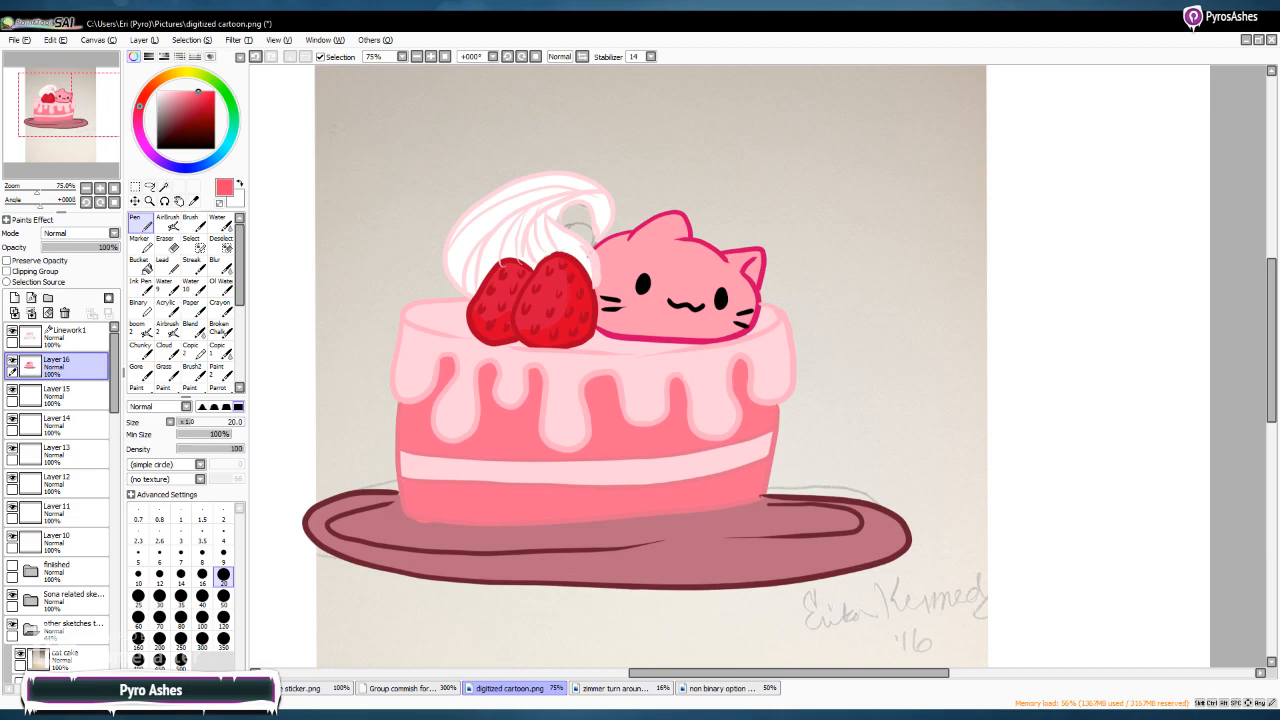
{"action": "left_click", "coordinate": [223, 556]}
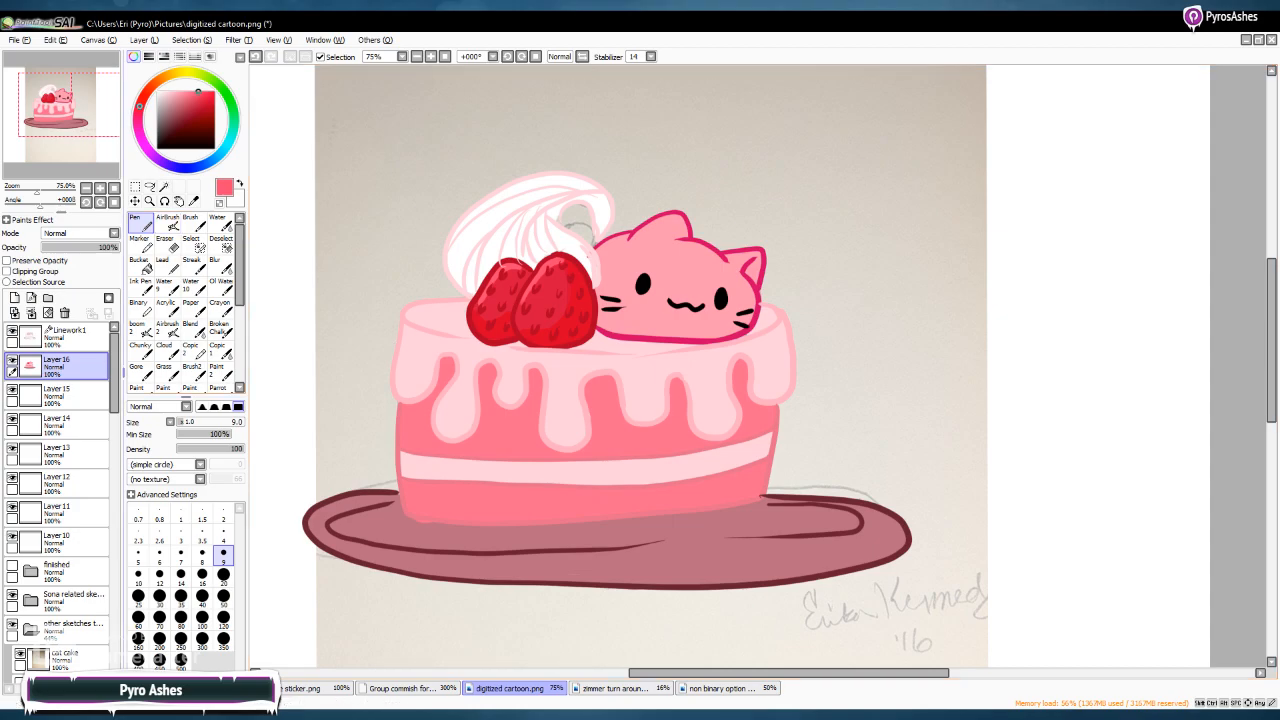
{"action": "left_click", "coordinate": [668, 233], "text": "alt"}
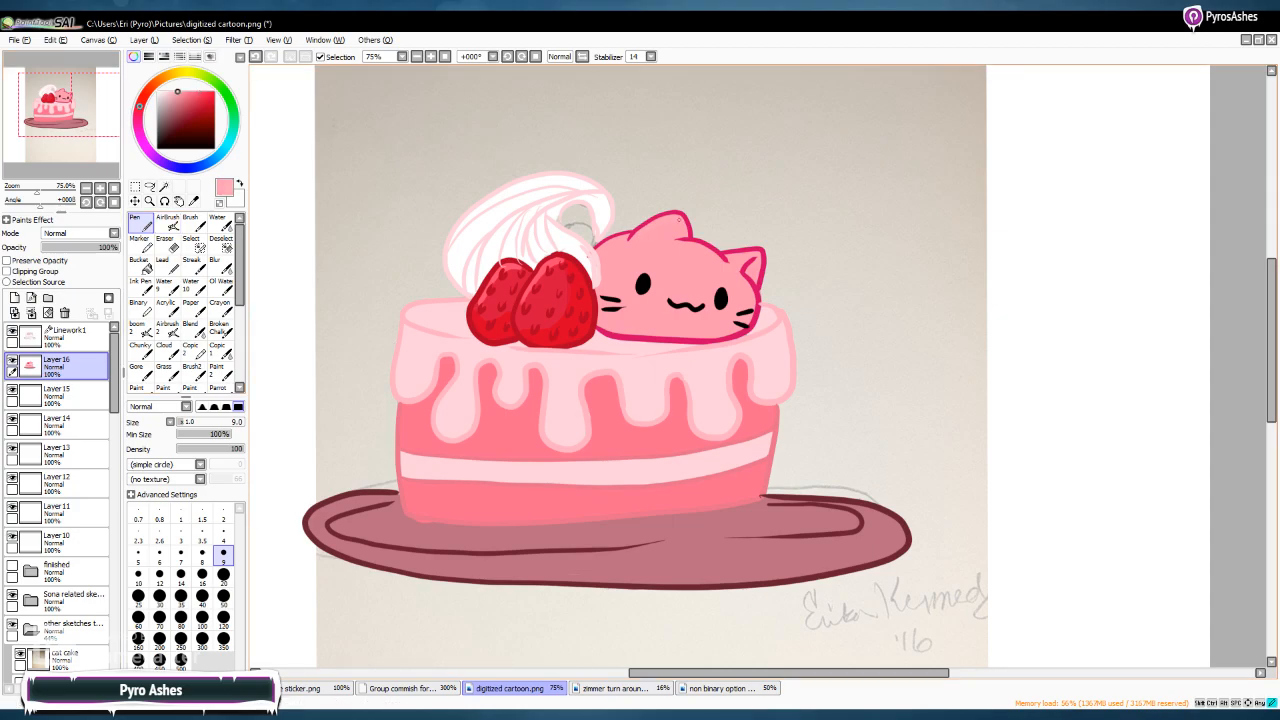
{"action": "left_click", "coordinate": [585, 232], "text": "alt"}
{"action": "mouse_move", "coordinate": [632, 238]}
{"action": "left_mouse_down"}
{"action": "mouse_move", "coordinate": [680, 220]}
{"action": "mouse_move", "coordinate": [598, 252]}
{"action": "left_mouse_up"}
{"action": "mouse_move", "coordinate": [682, 250]}
{"action": "left_mouse_down"}
{"action": "mouse_move", "coordinate": [712, 244]}
{"action": "mouse_move", "coordinate": [758, 263]}
{"action": "left_mouse_up"}
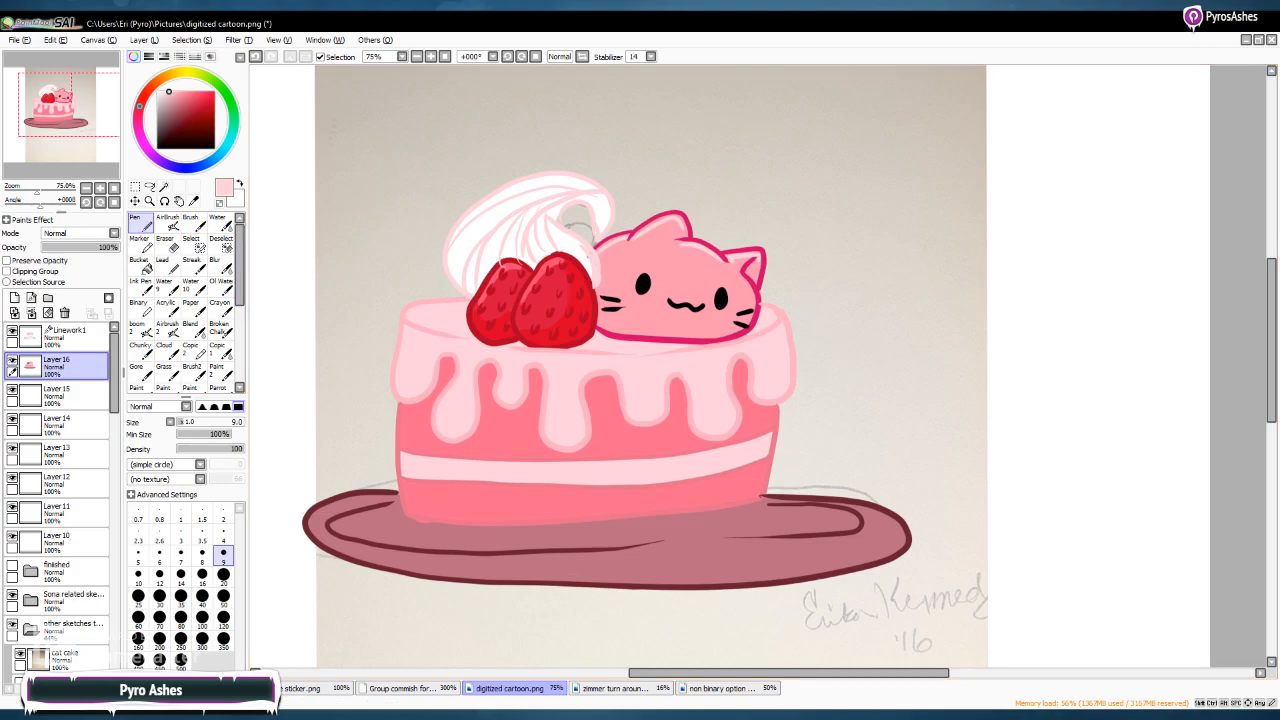
Add very pale pink strokes in the whipped cream and highlight the frosting's rim and drips, using pen sizes 7 and 9
{"action": "left_click", "coordinate": [181, 552]}
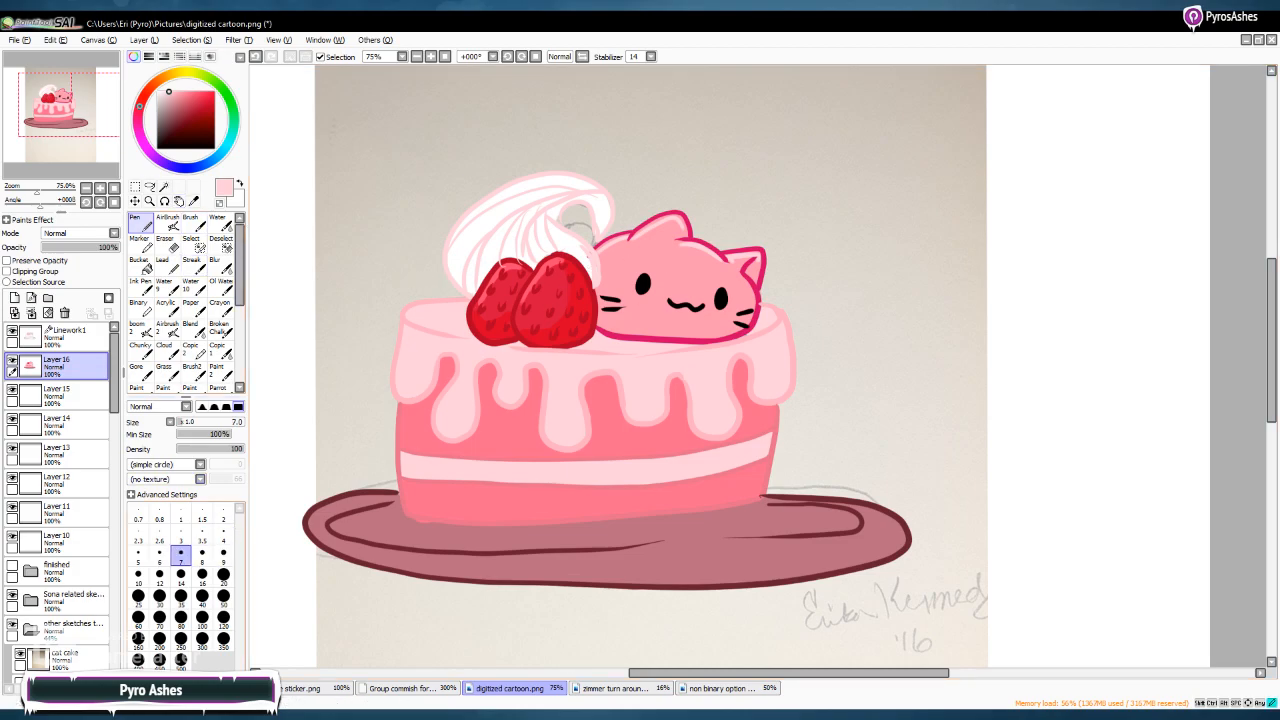
{"action": "left_click", "coordinate": [472, 244], "text": "alt"}
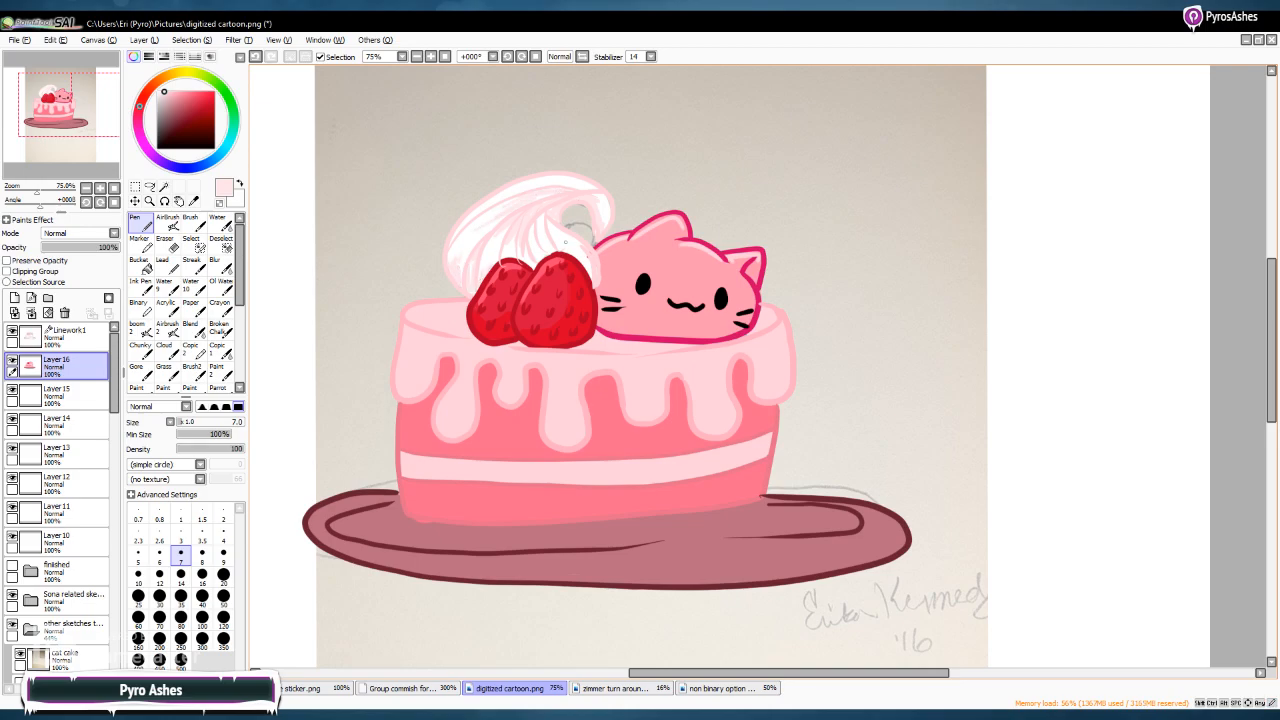
{"action": "left_click", "coordinate": [223, 552]}
{"action": "mouse_move", "coordinate": [477, 270]}
{"action": "left_mouse_down"}
{"action": "mouse_move", "coordinate": [571, 245]}
{"action": "mouse_move", "coordinate": [590, 262]}
{"action": "mouse_move", "coordinate": [570, 245]}
{"action": "mouse_move", "coordinate": [564, 290]}
{"action": "mouse_move", "coordinate": [535, 231]}
{"action": "mouse_move", "coordinate": [582, 246]}
{"action": "left_mouse_up"}
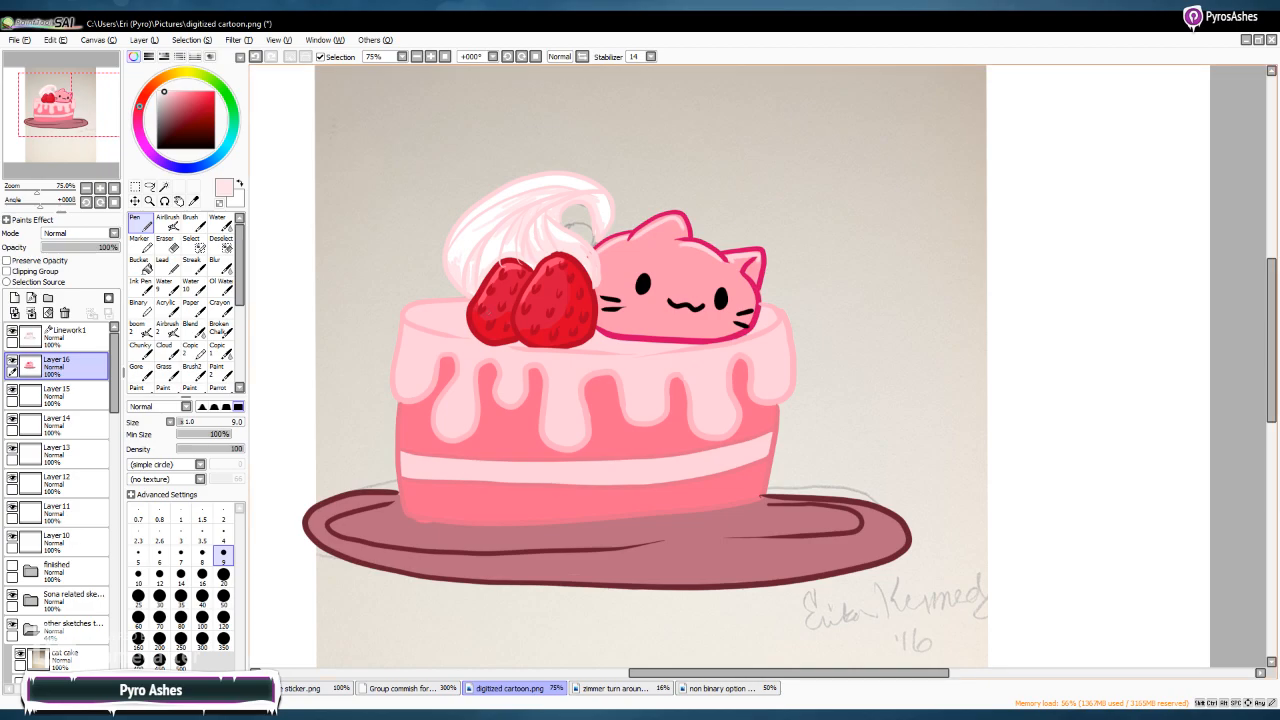
{"action": "mouse_move", "coordinate": [450, 306]}
{"action": "left_mouse_down"}
{"action": "mouse_move", "coordinate": [419, 315]}
{"action": "mouse_move", "coordinate": [452, 326]}
{"action": "mouse_move", "coordinate": [436, 344]}
{"action": "mouse_move", "coordinate": [408, 334]}
{"action": "mouse_move", "coordinate": [405, 353]}
{"action": "mouse_move", "coordinate": [412, 389]}
{"action": "mouse_move", "coordinate": [463, 400]}
{"action": "mouse_move", "coordinate": [462, 375]}
{"action": "mouse_move", "coordinate": [455, 424]}
{"action": "left_mouse_up"}
{"action": "mouse_move", "coordinate": [510, 374]}
{"action": "left_mouse_down"}
{"action": "mouse_move", "coordinate": [517, 398]}
{"action": "mouse_move", "coordinate": [583, 397]}
{"action": "left_mouse_up"}
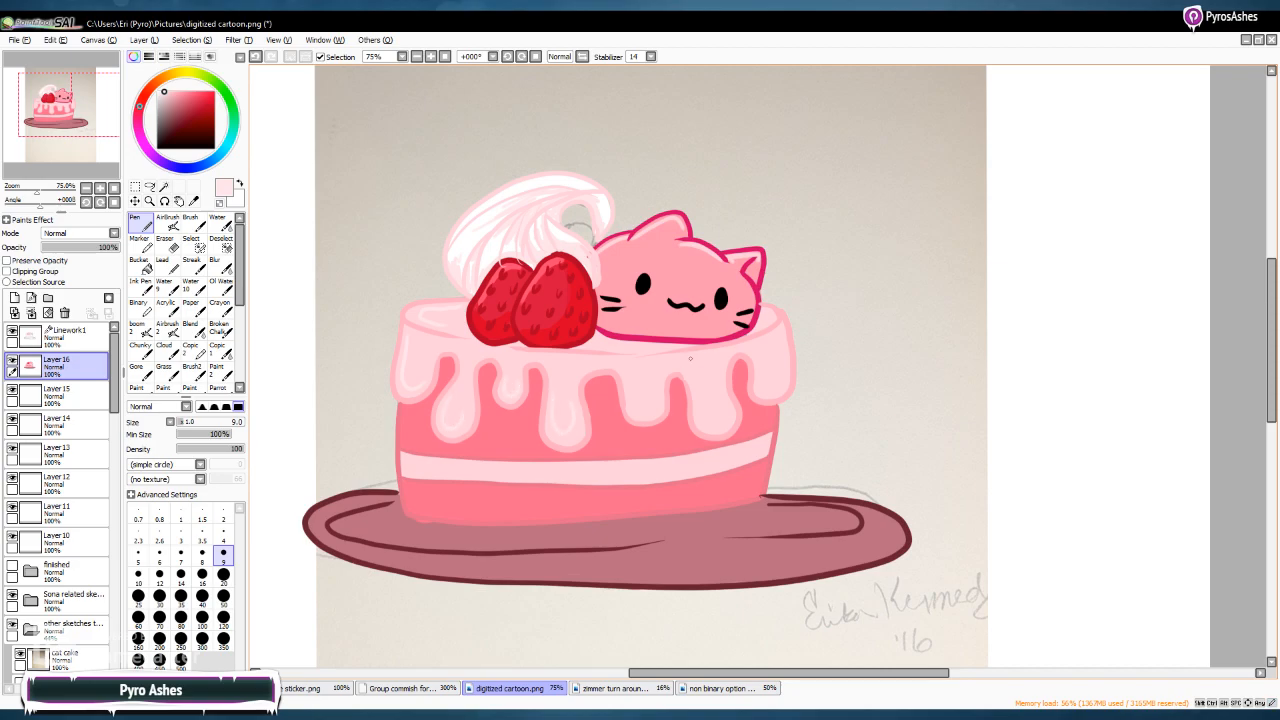
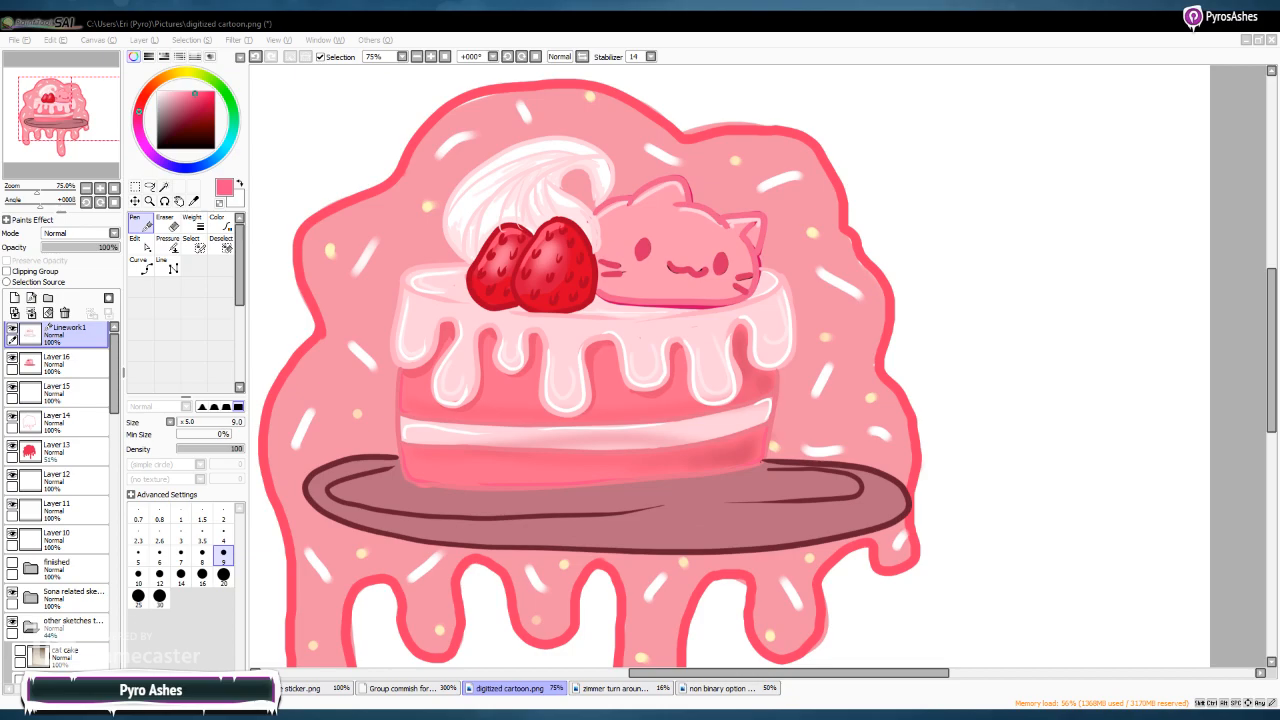
Draw a pink highlight along the plate's front and paint a dark pink shadow beneath the cake with the size 14 pen
{"action": "left_click_drag", "start_coordinate": [500, 507], "coordinate": [895, 479]}
{"action": "left_click", "coordinate": [620, 520], "text": "alt"}
{"action": "left_click", "coordinate": [185, 108]}
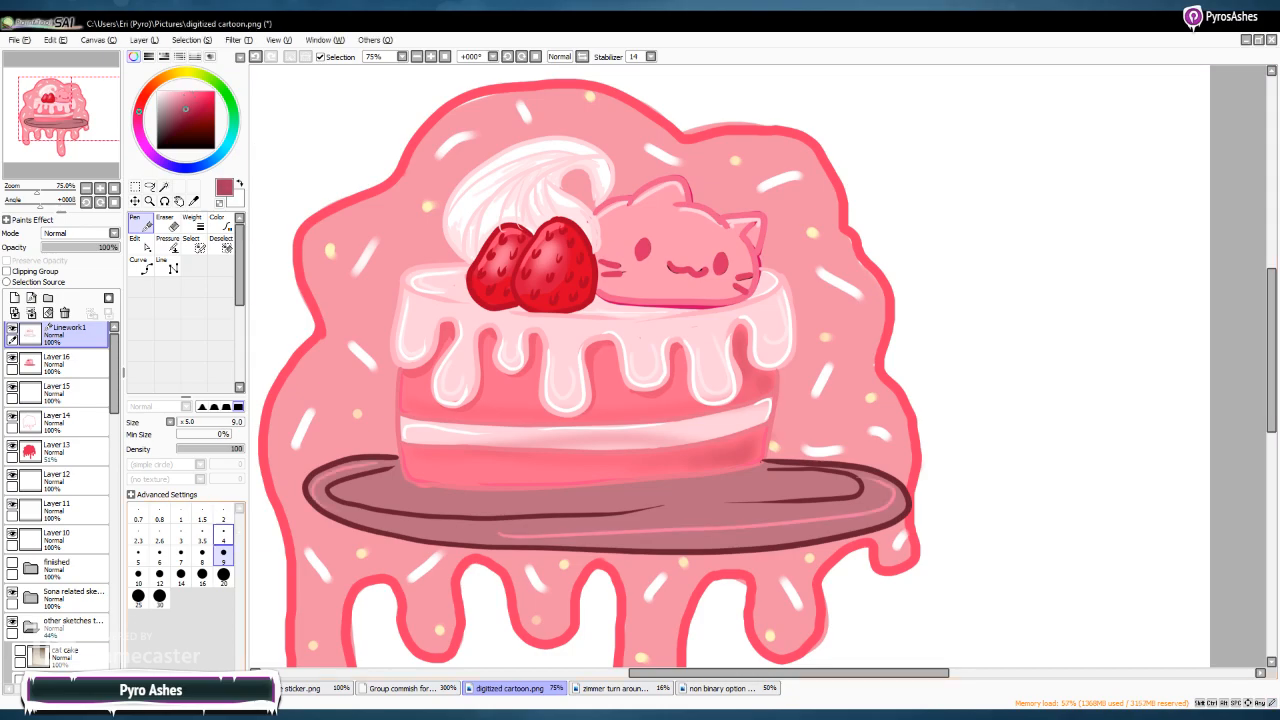
{"action": "left_click", "coordinate": [181, 575]}
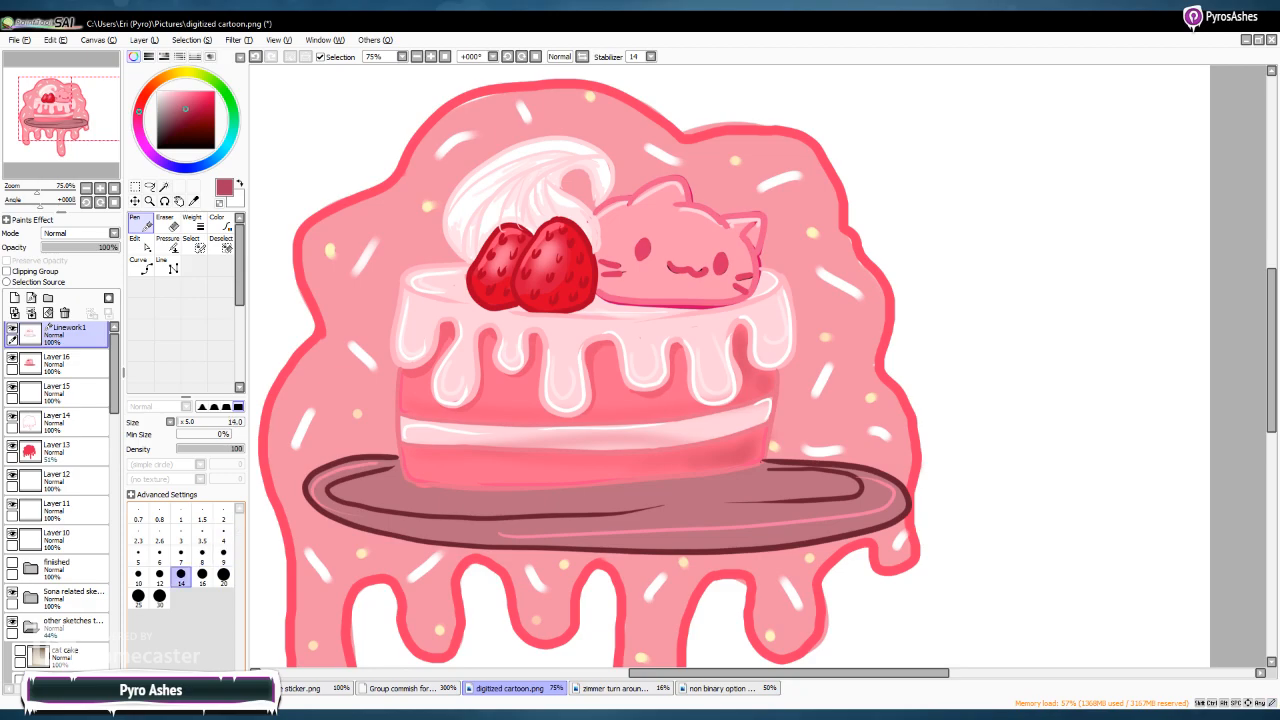
{"action": "left_click_drag", "start_coordinate": [412, 488], "coordinate": [578, 491]}
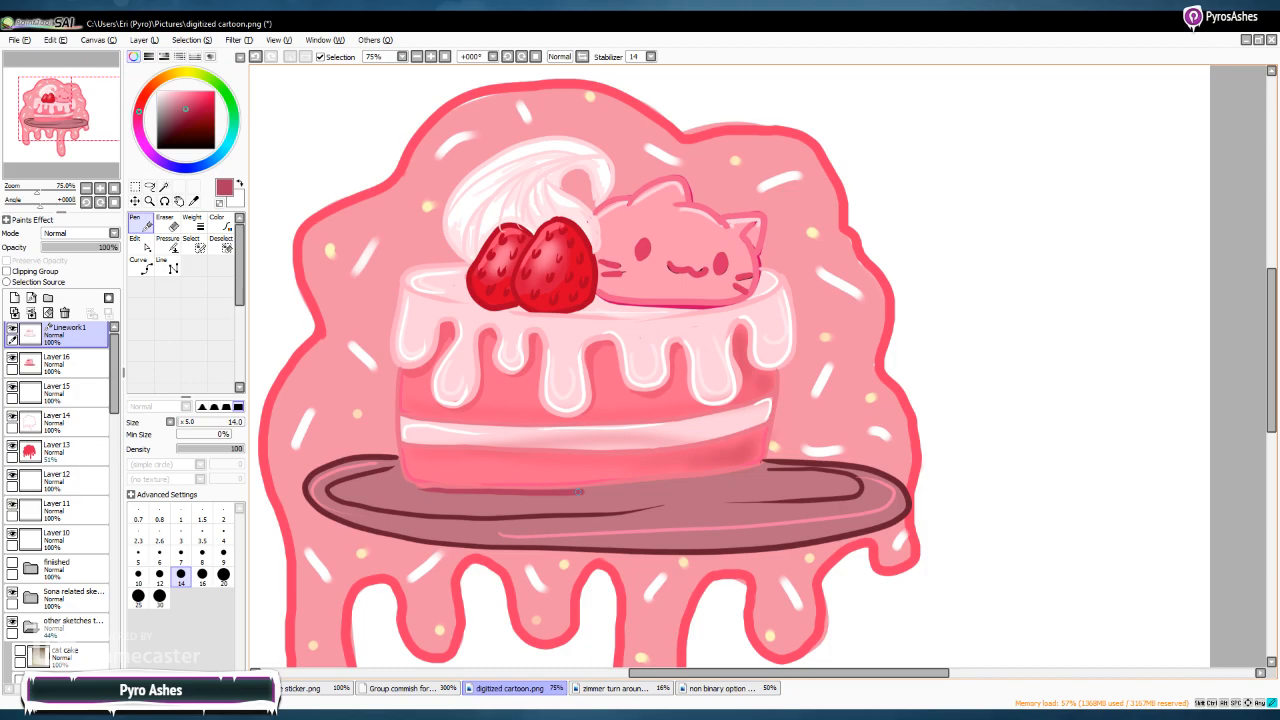
{"action": "mouse_move", "coordinate": [416, 490]}
{"action": "left_mouse_down"}
{"action": "mouse_move", "coordinate": [628, 494]}
{"action": "mouse_move", "coordinate": [761, 470]}
{"action": "mouse_move", "coordinate": [438, 494]}
{"action": "mouse_move", "coordinate": [757, 472]}
{"action": "left_mouse_up"}
{"action": "left_click_drag", "start_coordinate": [596, 485], "coordinate": [662, 477]}
{"action": "mouse_move", "coordinate": [662, 477]}
{"action": "left_mouse_down"}
{"action": "mouse_move", "coordinate": [743, 467]}
{"action": "mouse_move", "coordinate": [712, 481]}
{"action": "left_mouse_up"}
{"action": "mouse_move", "coordinate": [622, 490]}
{"action": "left_mouse_down"}
{"action": "mouse_move", "coordinate": [724, 475]}
{"action": "mouse_move", "coordinate": [670, 489]}
{"action": "left_mouse_up"}
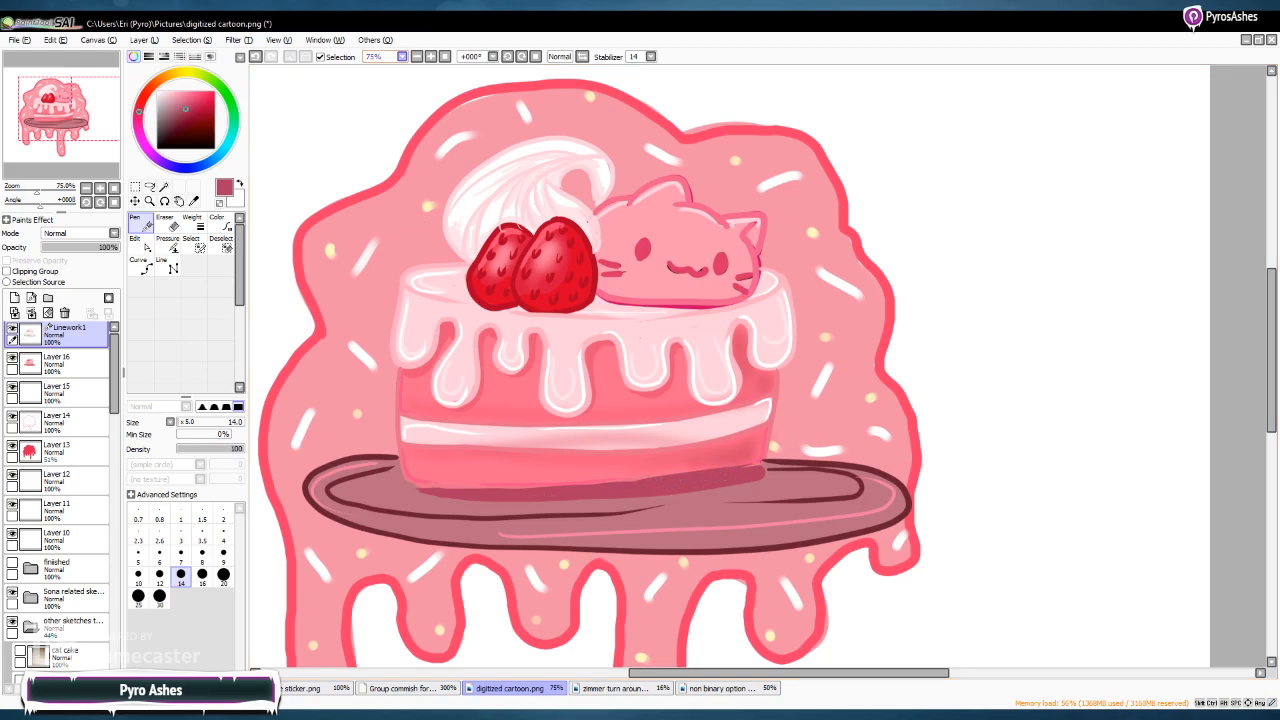
Sign the artwork vertically in dark red to the right of the plate and save it as "digitized sketch cake.png"
{"action": "scroll", "coordinate": [634, 319], "scroll_direction": "down", "scroll_amount": 2}
{"action": "scroll", "coordinate": [660, 553], "scroll_direction": "up", "scroll_amount": 2}
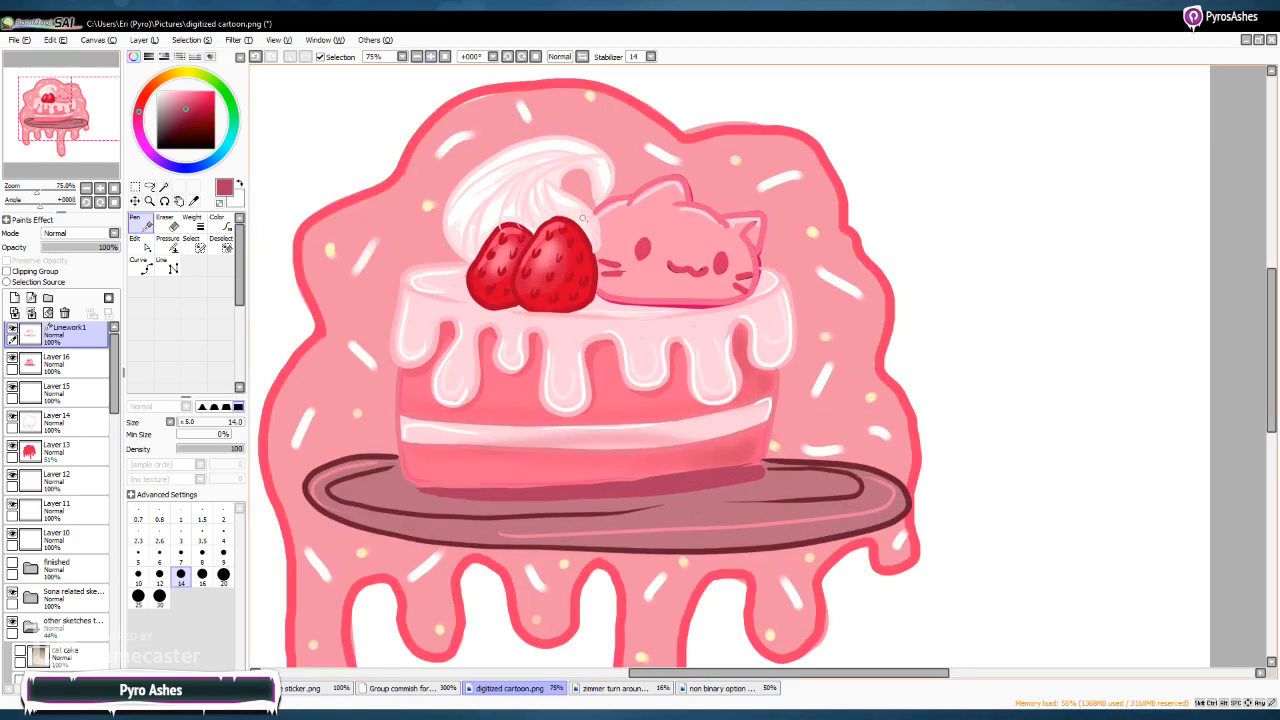
{"action": "scroll", "coordinate": [660, 553], "scroll_direction": "right", "scroll_amount": 3}
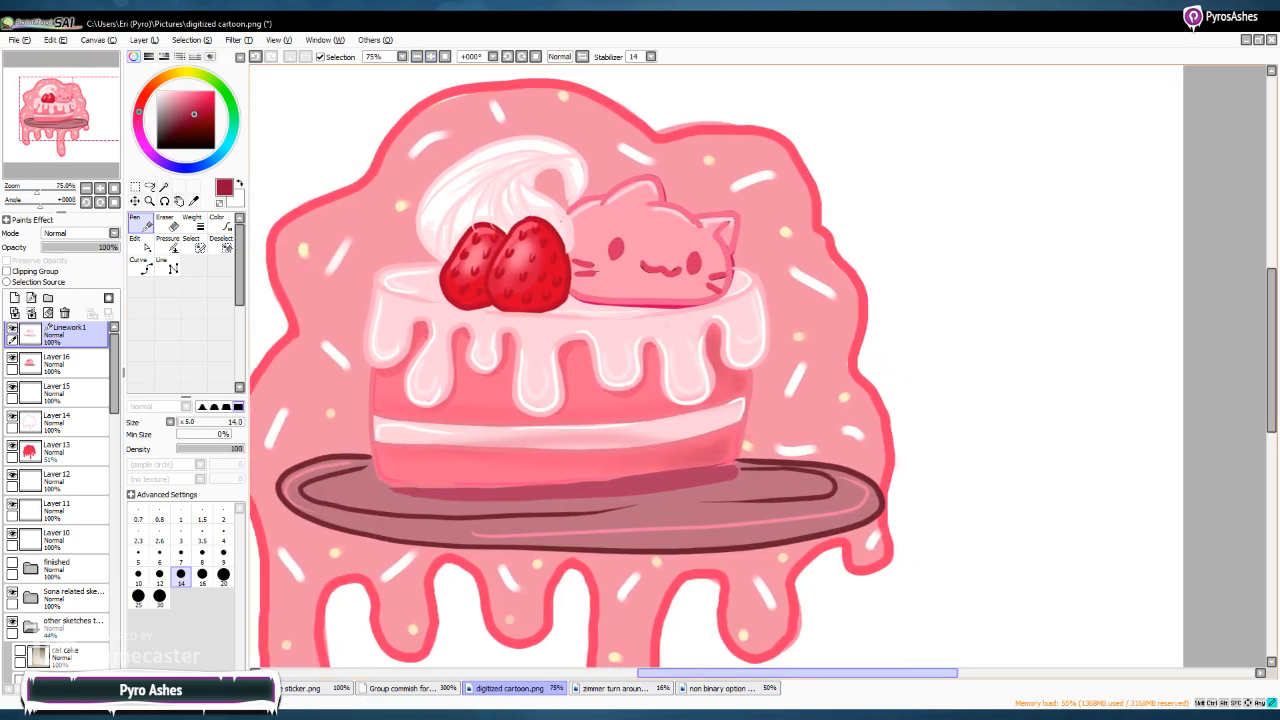
{"action": "mouse_move", "coordinate": [813, 530]}
{"action": "left_mouse_down"}
{"action": "mouse_move", "coordinate": [820, 546]}
{"action": "mouse_move", "coordinate": [840, 534]}
{"action": "mouse_move", "coordinate": [817, 609]}
{"action": "mouse_move", "coordinate": [799, 607]}
{"action": "mouse_move", "coordinate": [824, 609]}
{"action": "left_mouse_up"}
{"action": "key", "text": "alt"}
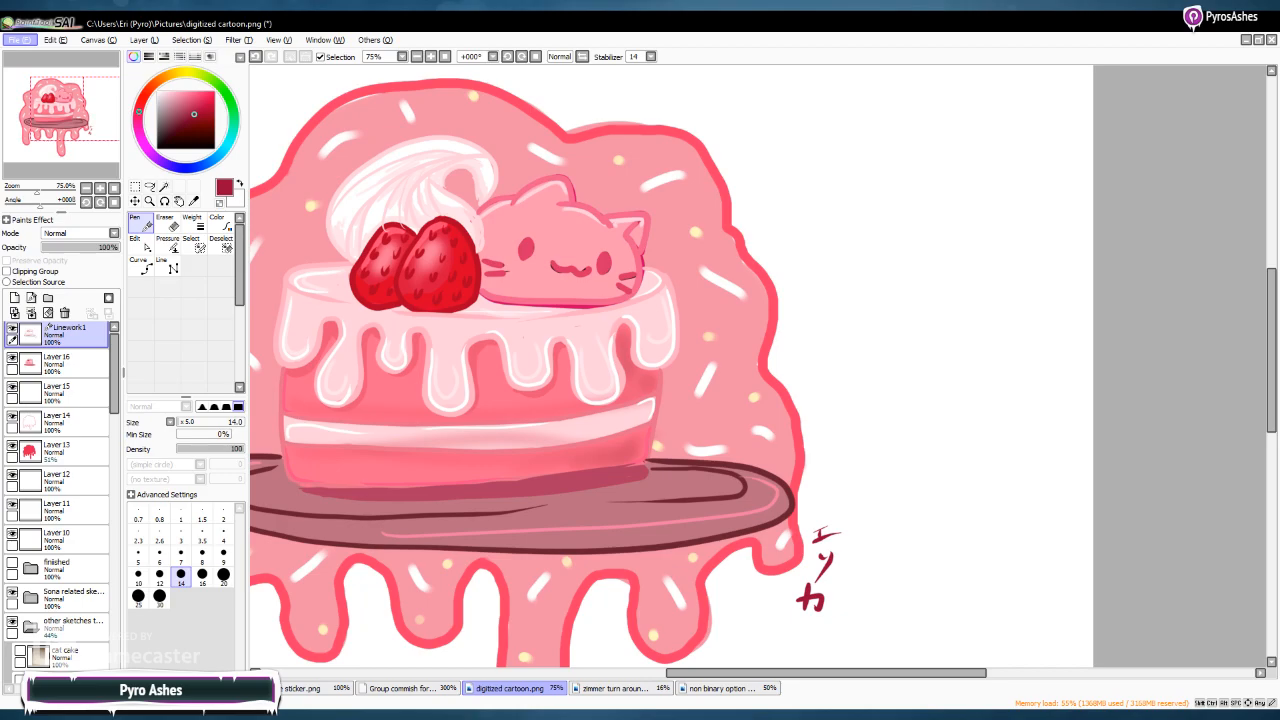
{"action": "key", "text": "alt"}
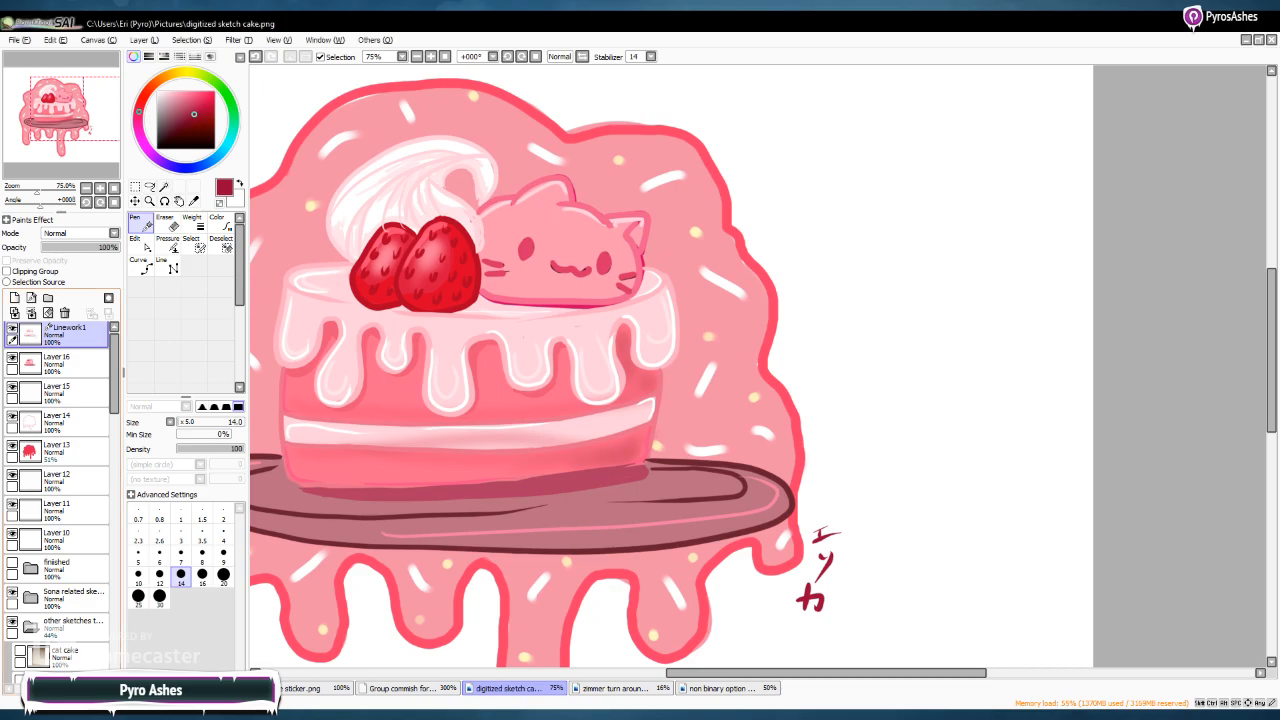
Merge down and clear the finished cake layers above Layer 11, and delete the cat cake sketch layer
{"action": "left_click", "coordinate": [31, 313]}
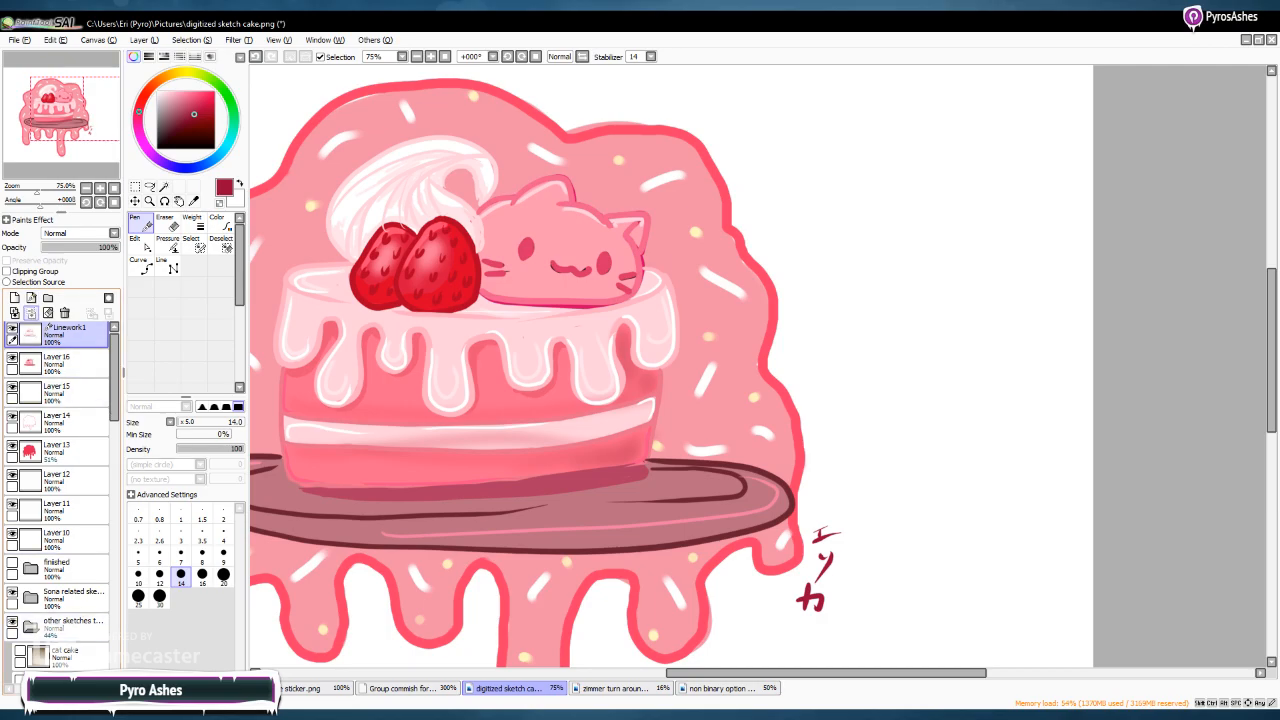
{"action": "left_click", "coordinate": [31, 313]}
{"action": "left_click", "coordinate": [31, 313]}
{"action": "left_click", "coordinate": [31, 313]}
{"action": "left_click", "coordinate": [31, 313]}
{"action": "left_click", "coordinate": [31, 313]}
{"action": "left_click_drag", "start_coordinate": [62, 337], "coordinate": [62, 425]}
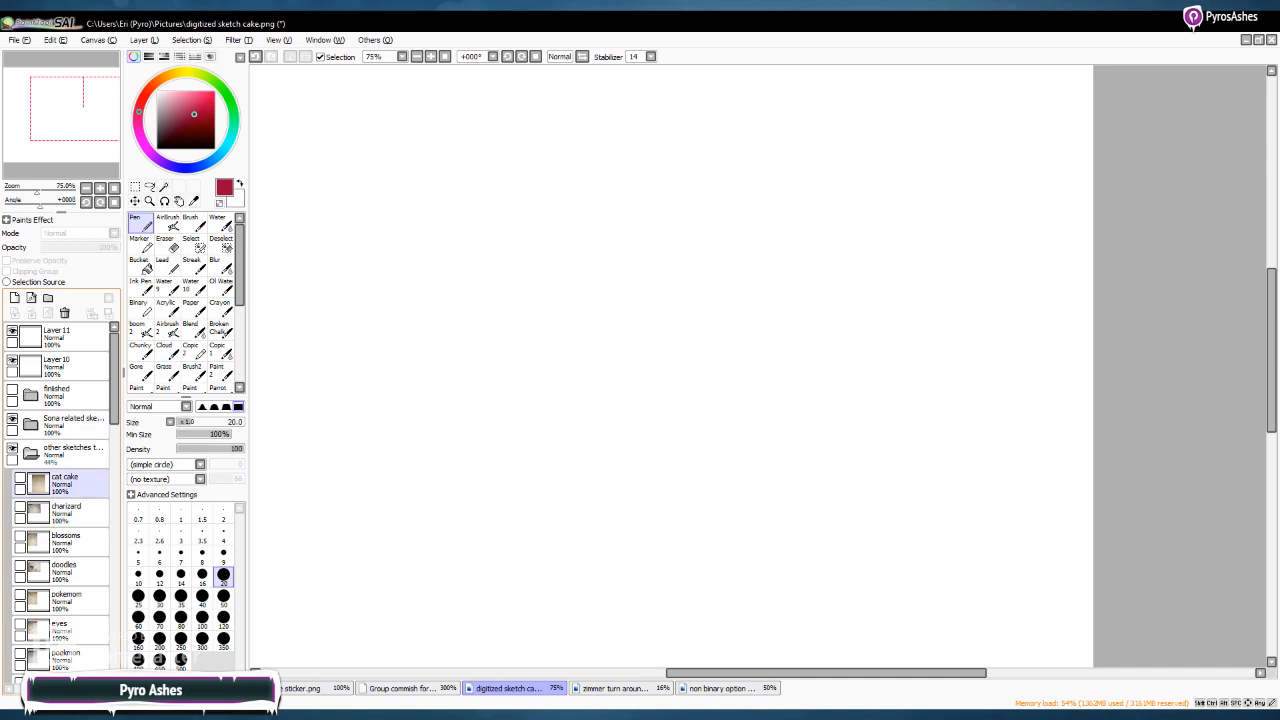
{"action": "left_click", "coordinate": [64, 313]}
Show the charizard sketch and use a transform to enlarge it and move it down over the canvas
{"action": "left_click", "coordinate": [20, 477]}
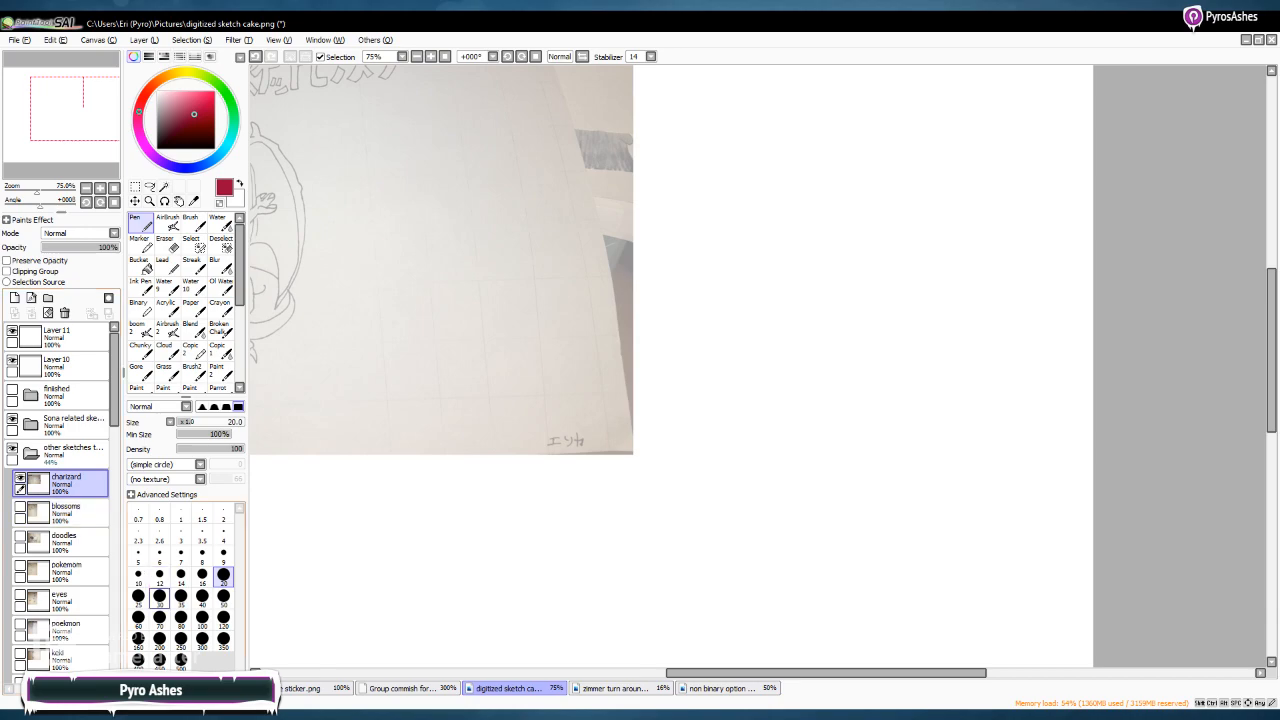
{"action": "scroll", "coordinate": [580, 260], "scroll_direction": "left", "scroll_amount": 5}
{"action": "scroll", "coordinate": [580, 260], "scroll_direction": "left", "scroll_amount": 1}
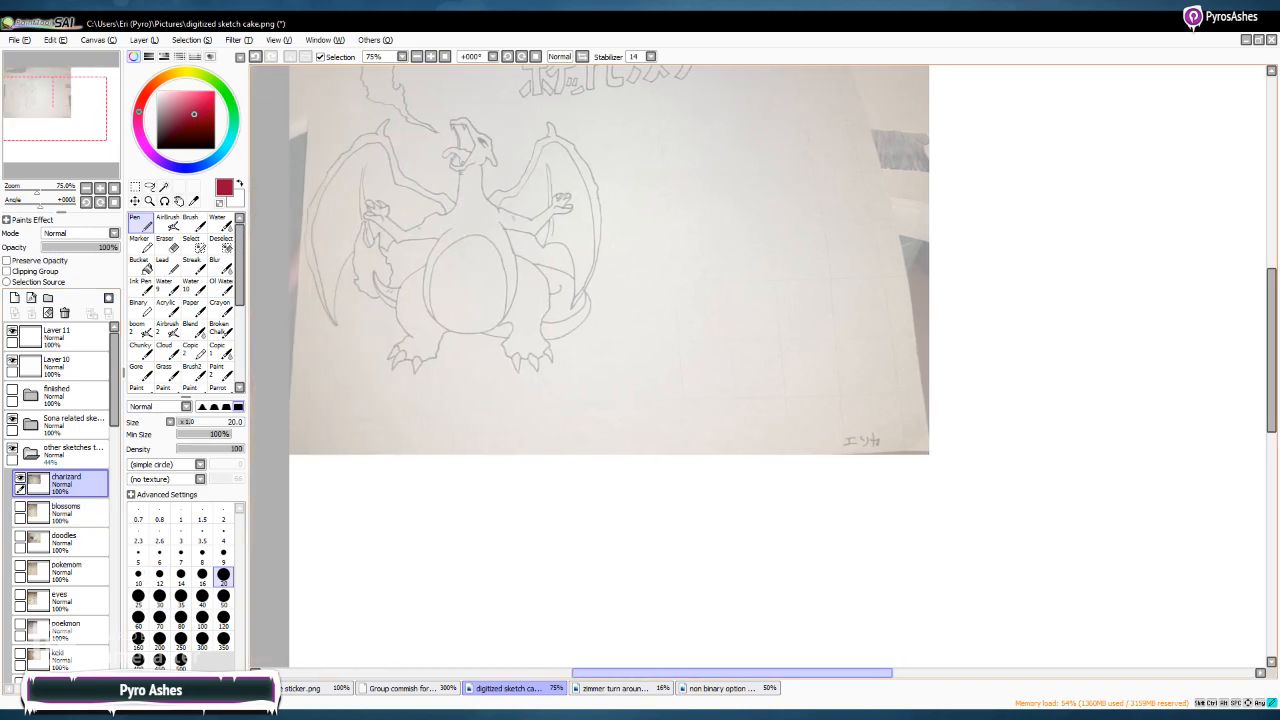
{"action": "left_click", "coordinate": [417, 56]}
{"action": "left_click", "coordinate": [417, 56]}
{"action": "left_click", "coordinate": [431, 56]}
{"action": "key", "text": "ctrl+t"}
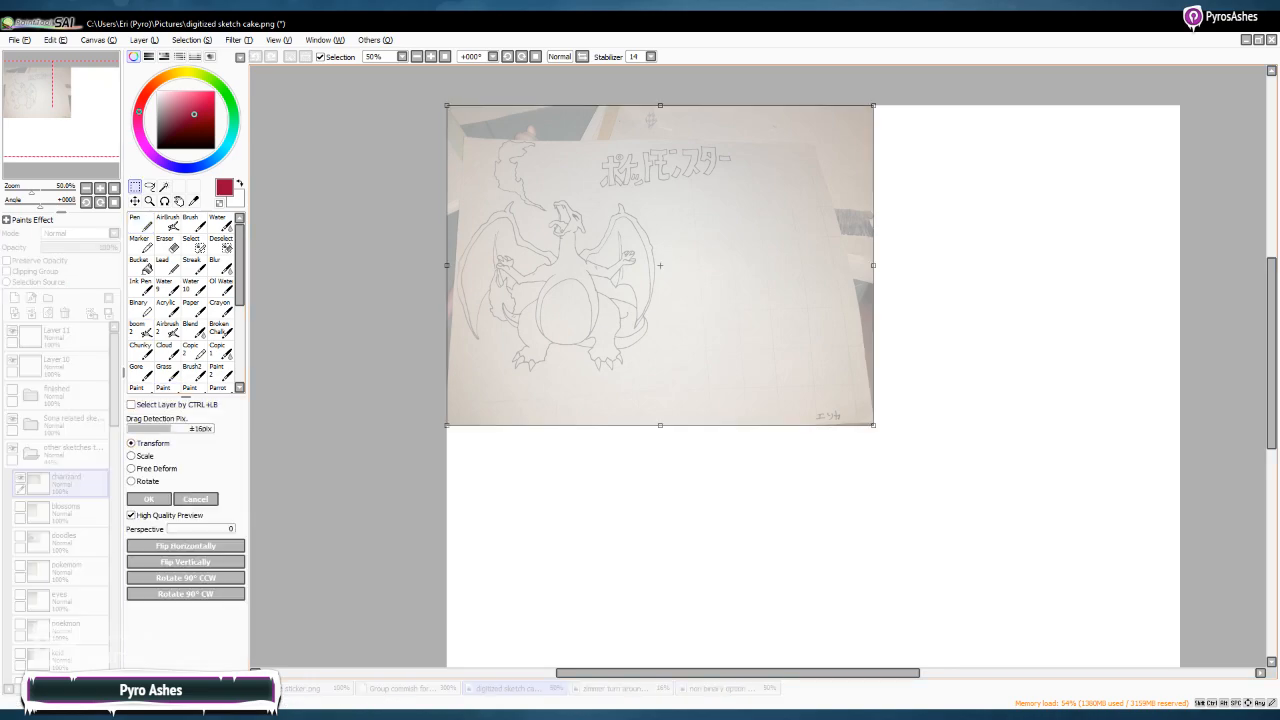
{"action": "mouse_move", "coordinate": [873, 425]}
{"action": "left_mouse_down"}
{"action": "mouse_move", "coordinate": [997, 360]}
{"action": "mouse_move", "coordinate": [1154, 377]}
{"action": "mouse_move", "coordinate": [1252, 485]}
{"action": "mouse_move", "coordinate": [1252, 608]}
{"action": "left_mouse_up"}
{"action": "mouse_move", "coordinate": [865, 342]}
{"action": "left_mouse_down"}
{"action": "mouse_move", "coordinate": [885, 461]}
{"action": "mouse_move", "coordinate": [872, 428]}
{"action": "mouse_move", "coordinate": [858, 430]}
{"action": "left_mouse_up"}
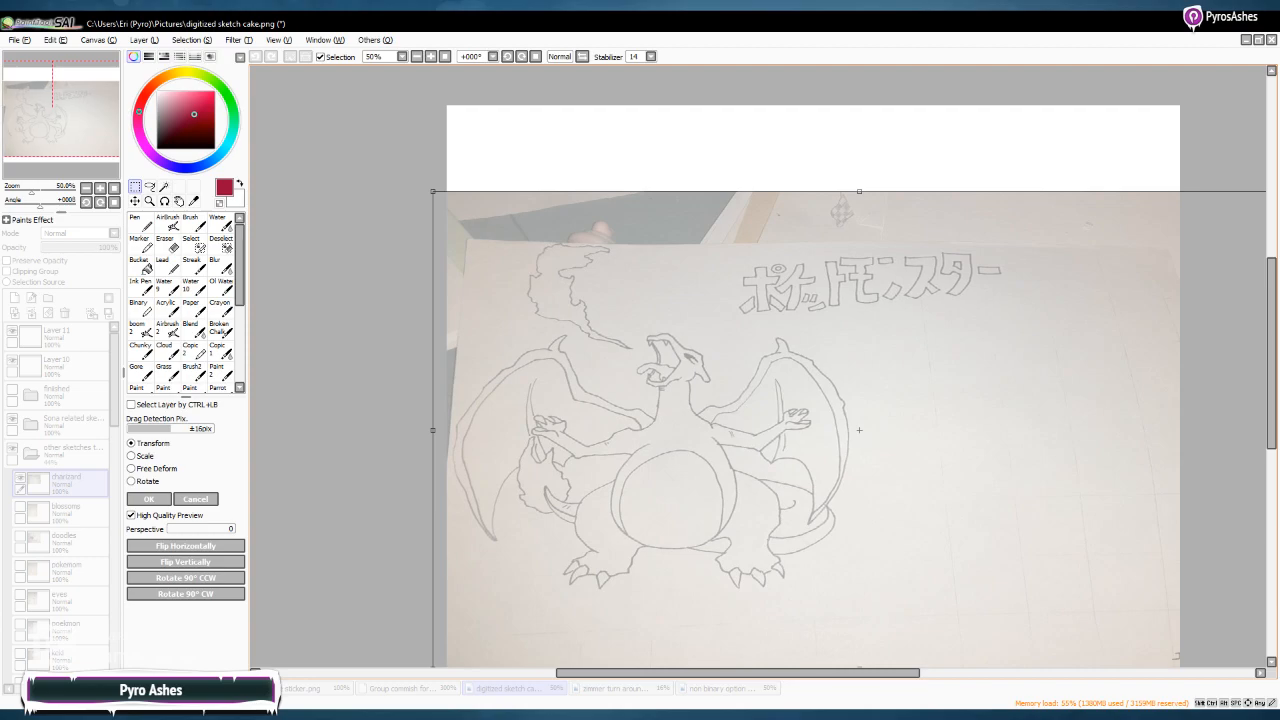
Enlarge the charizard sketch further until it covers the whole canvas, reposition it, apply the transform and select Layer 11
{"action": "scroll", "coordinate": [858, 380], "scroll_direction": "down", "scroll_amount": 3}
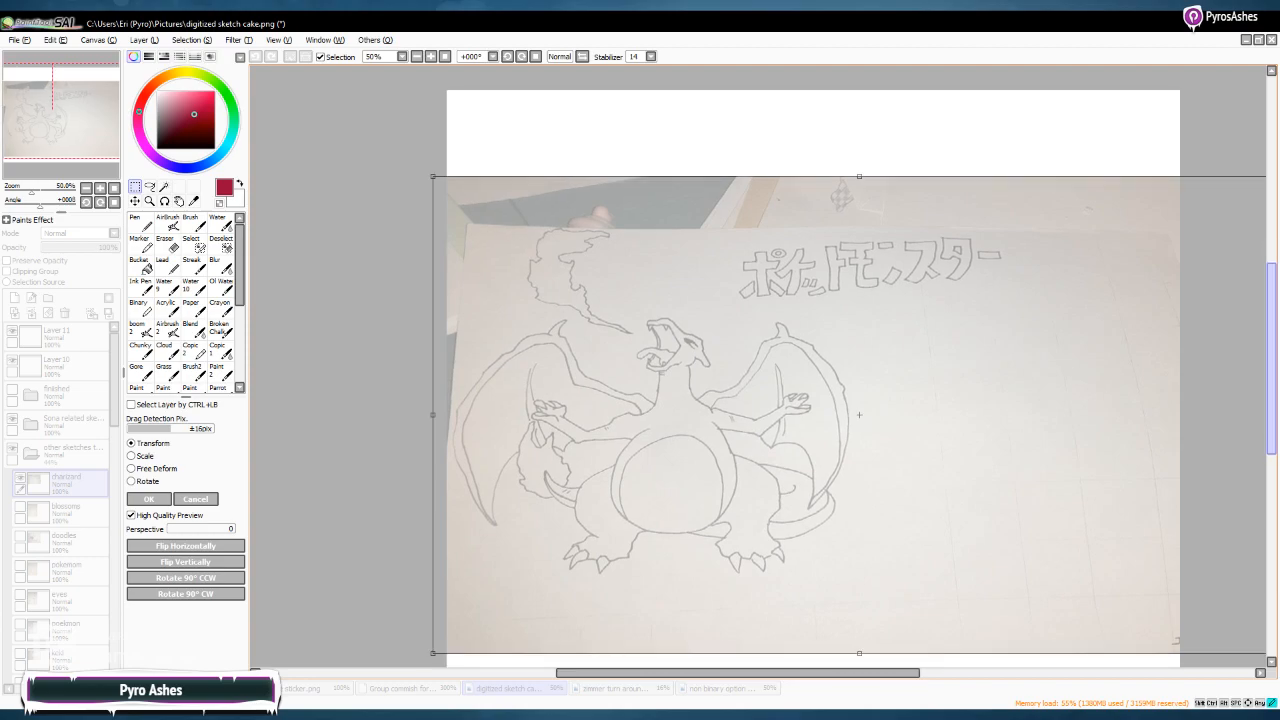
{"action": "left_click_drag", "start_coordinate": [1271, 376], "coordinate": [1271, 372]}
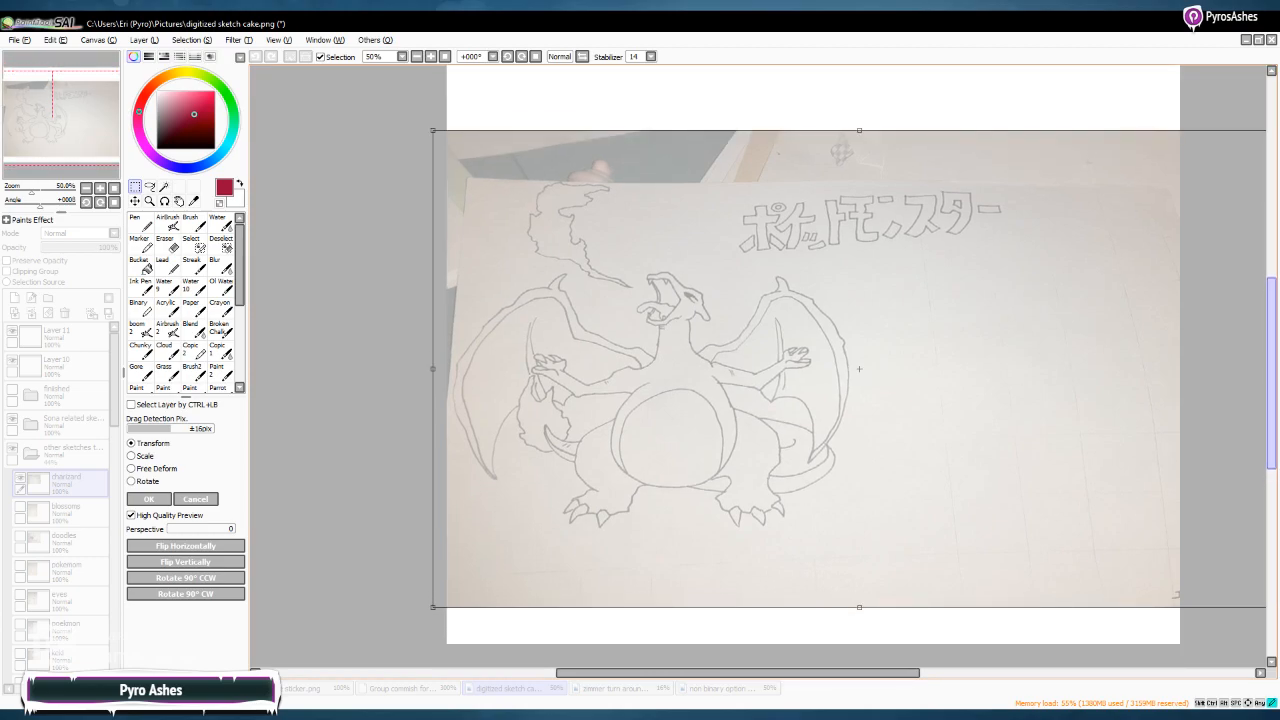
{"action": "scroll", "coordinate": [1011, 304], "scroll_direction": "down", "scroll_amount": 2}
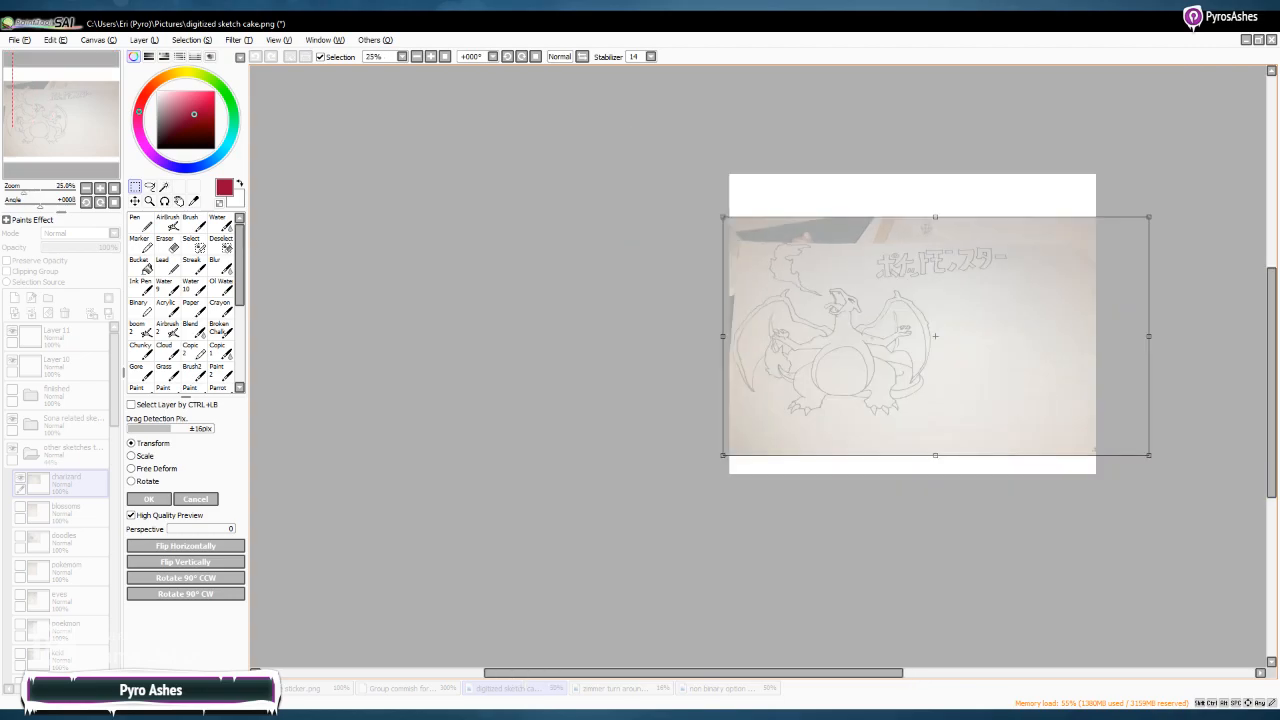
{"action": "left_click_drag", "start_coordinate": [1149, 217], "coordinate": [1272, 115]}
{"action": "mouse_move", "coordinate": [900, 300]}
{"action": "left_mouse_down"}
{"action": "mouse_move", "coordinate": [900, 354]}
{"action": "mouse_move", "coordinate": [905, 339]}
{"action": "left_mouse_up"}
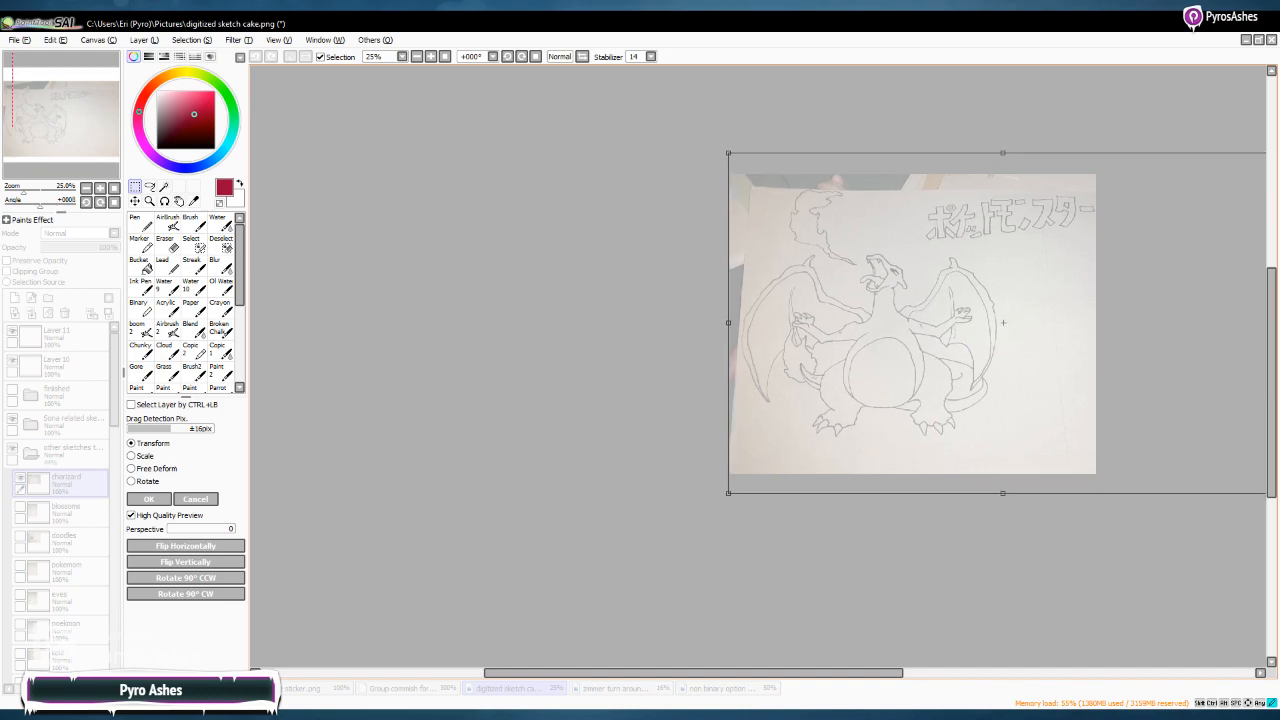
{"action": "left_click", "coordinate": [148, 499]}
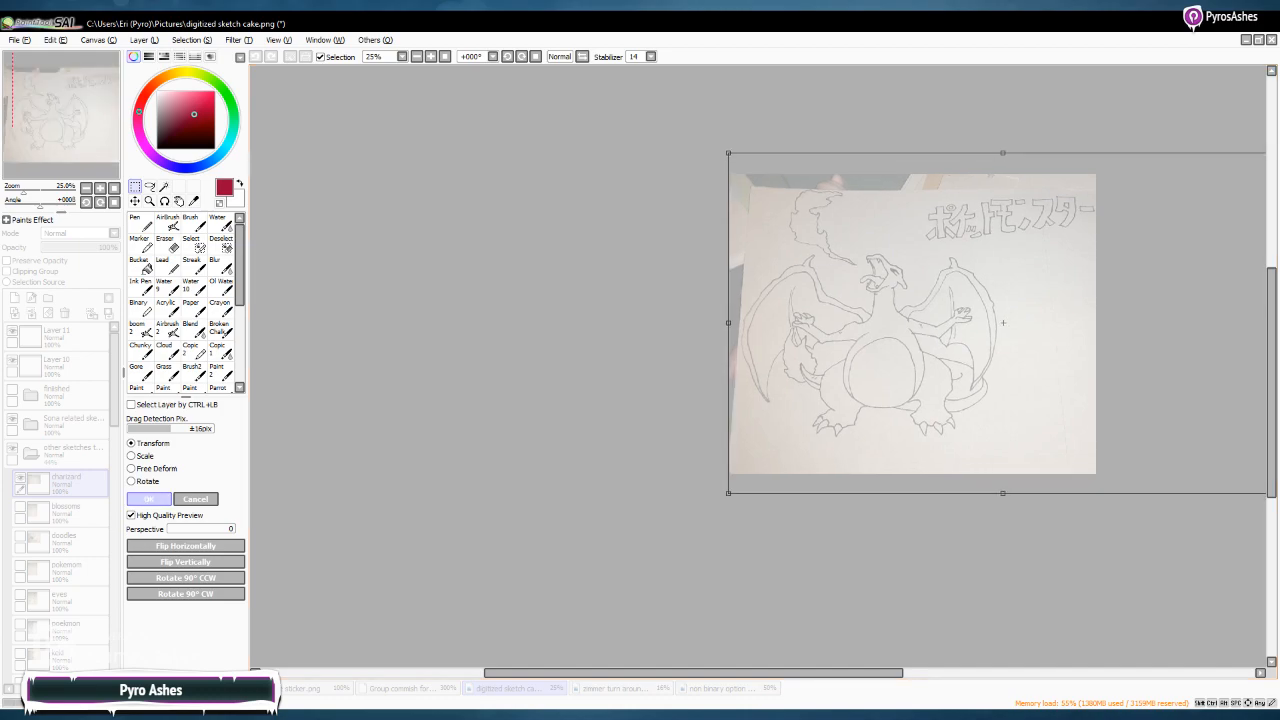
{"action": "left_click", "coordinate": [14, 297]}
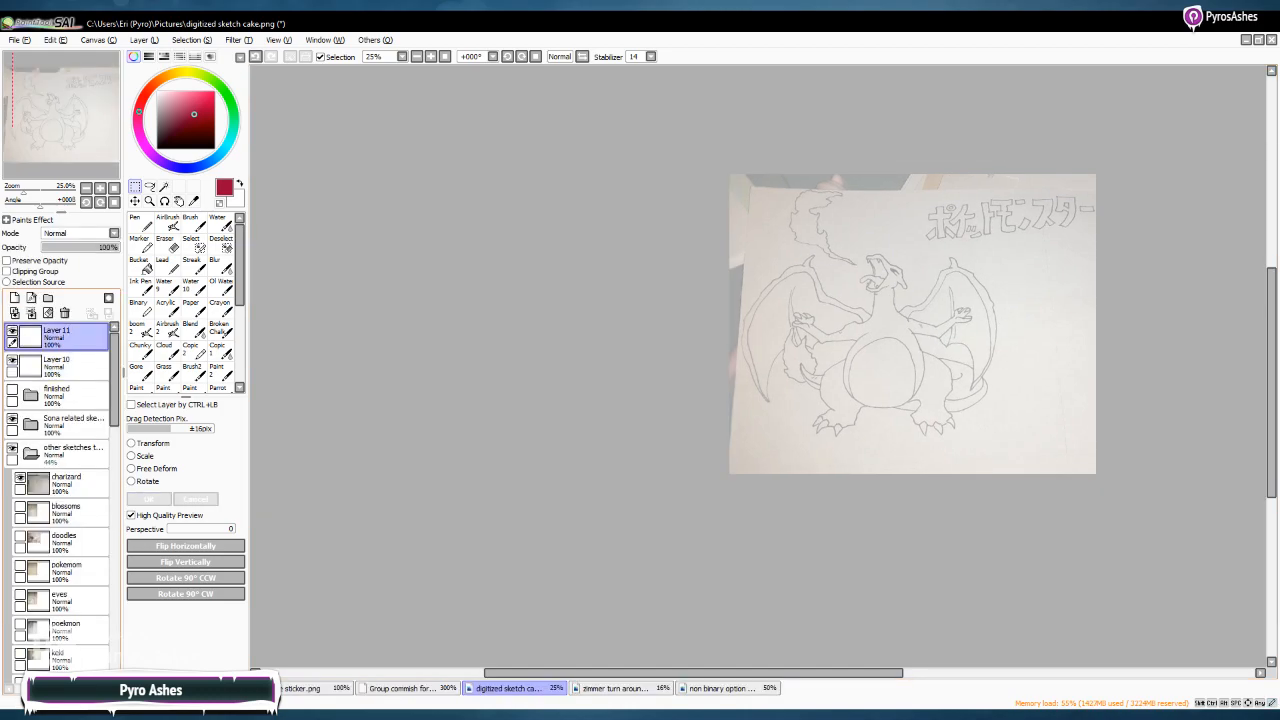
Add three normal layers and a linework layer at the top of the stack, above Layer 11
{"action": "left_click", "coordinate": [14, 297]}
{"action": "left_click", "coordinate": [14, 297]}
{"action": "left_click", "coordinate": [31, 297]}
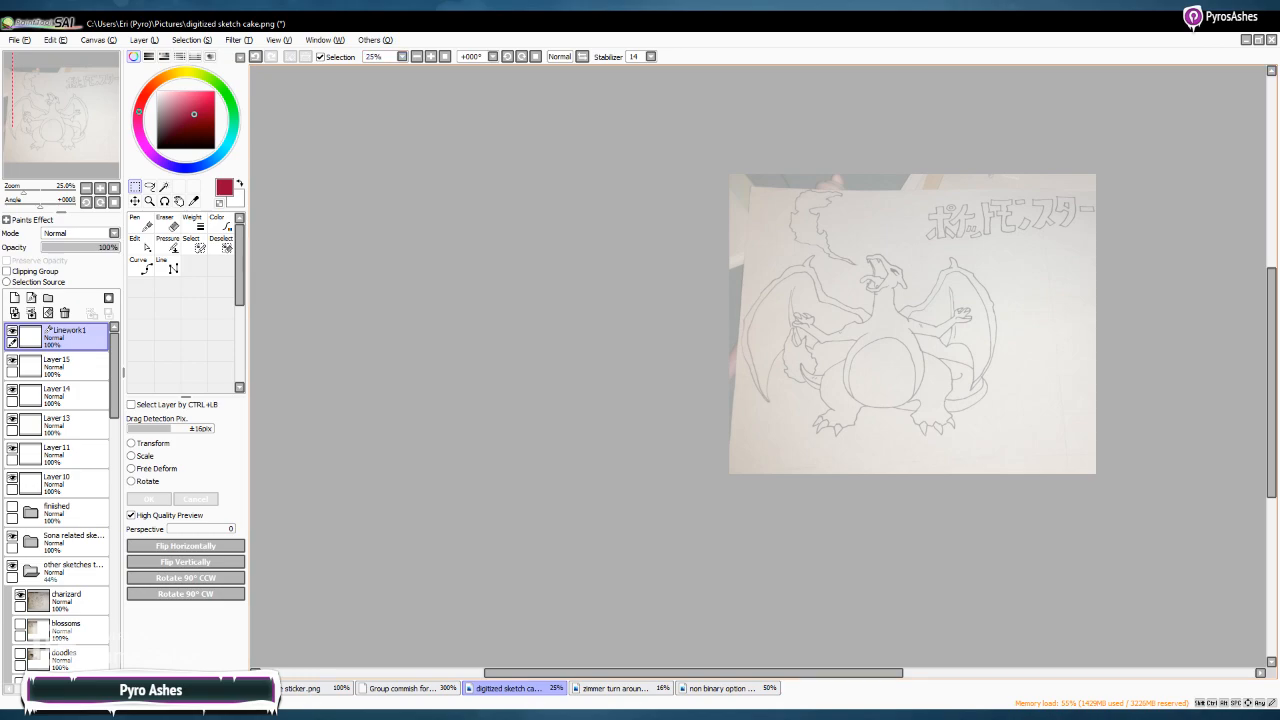
Using the linework Pen in black at size 14, ink the left wing's hooked tip, outer edge and lower curve over the charizard sketch
{"action": "left_click", "coordinate": [431, 57]}
{"action": "left_click", "coordinate": [431, 57]}
{"action": "left_click", "coordinate": [431, 57]}
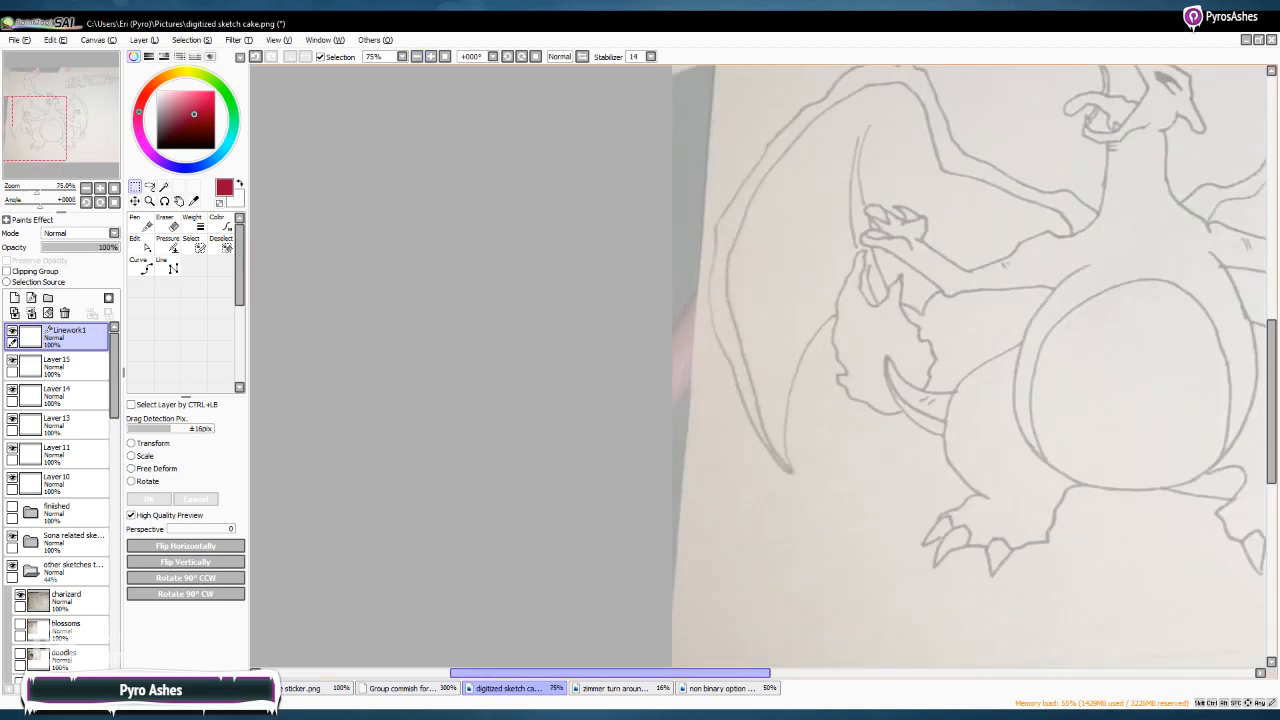
{"action": "scroll", "coordinate": [760, 370], "scroll_direction": "right", "scroll_amount": 10}
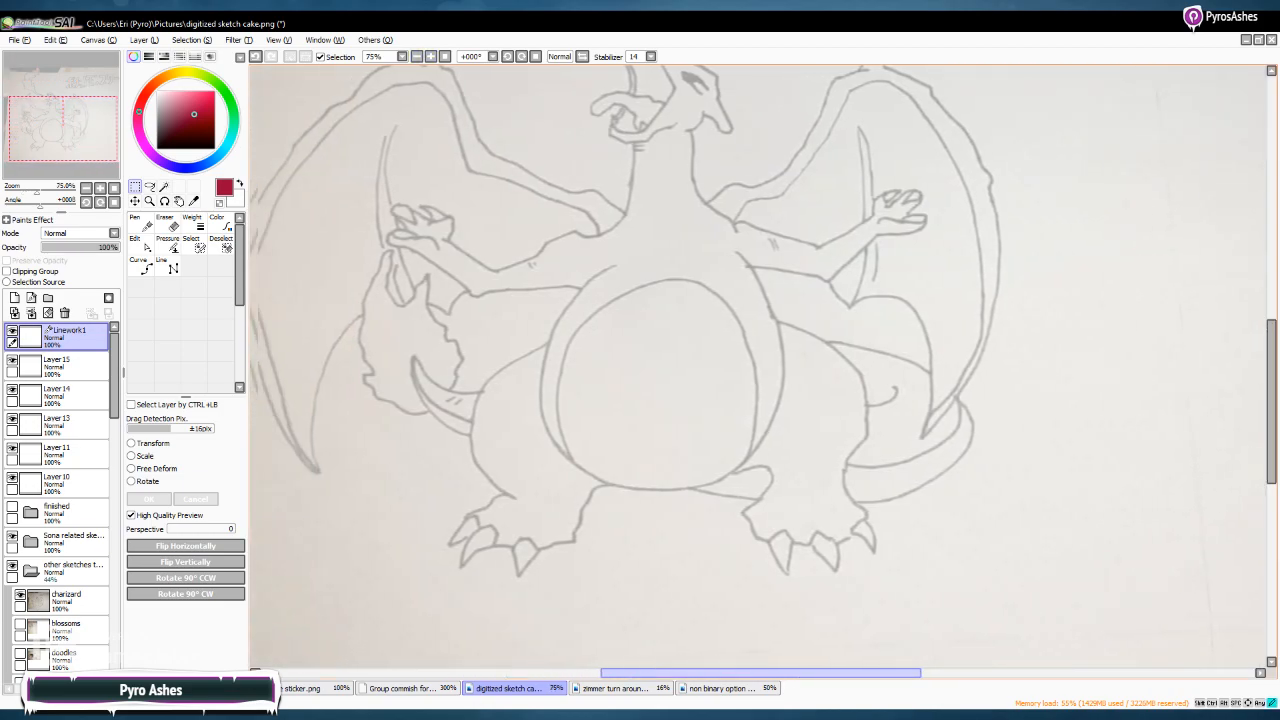
{"action": "scroll", "coordinate": [760, 370], "scroll_direction": "up", "scroll_amount": 3}
{"action": "scroll", "coordinate": [760, 370], "scroll_direction": "left", "scroll_amount": 2}
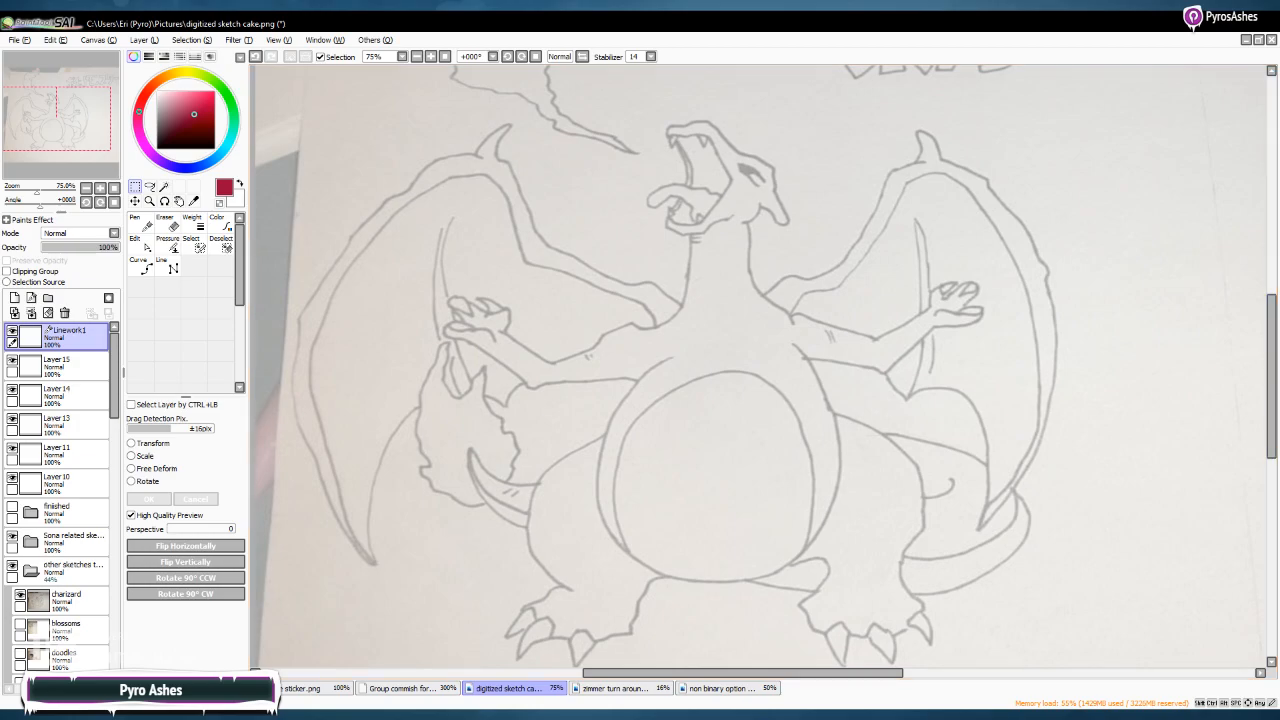
{"action": "left_click", "coordinate": [158, 148]}
{"action": "left_click", "coordinate": [141, 222]}
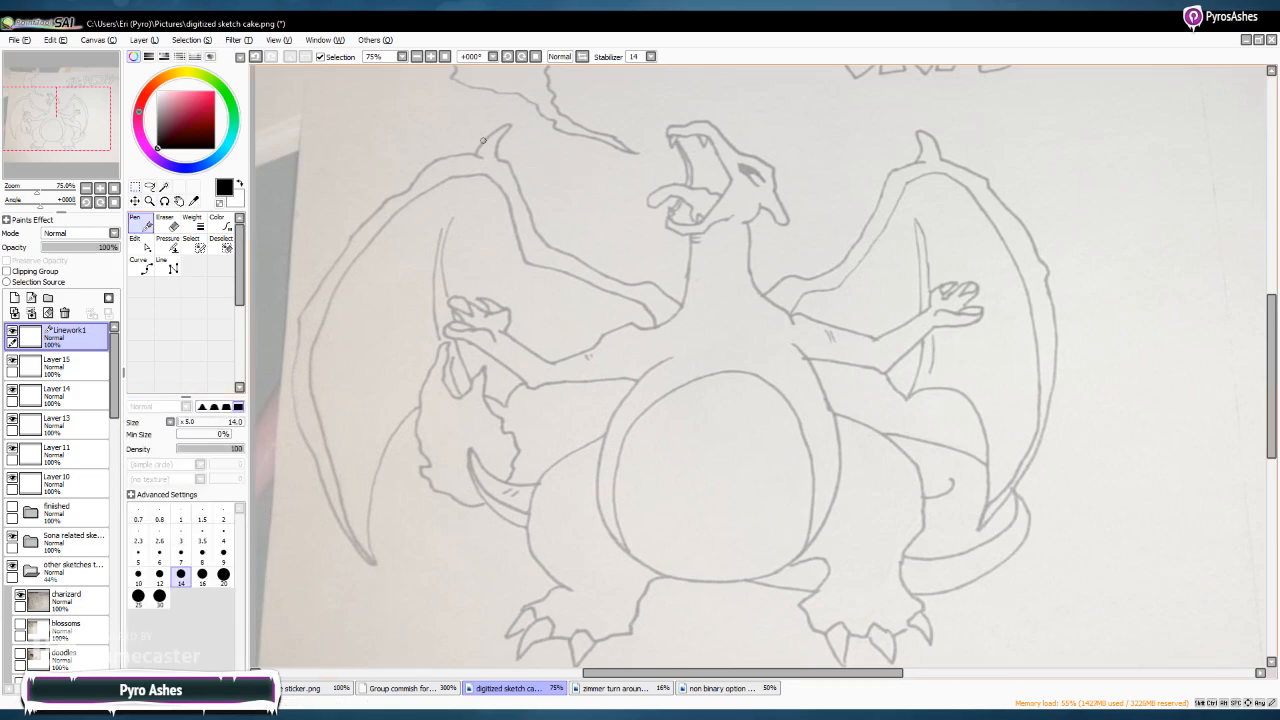
{"action": "mouse_move", "coordinate": [478, 157]}
{"action": "left_mouse_down"}
{"action": "mouse_move", "coordinate": [514, 122]}
{"action": "mouse_move", "coordinate": [496, 161]}
{"action": "mouse_move", "coordinate": [451, 154]}
{"action": "mouse_move", "coordinate": [372, 207]}
{"action": "mouse_move", "coordinate": [293, 314]}
{"action": "left_mouse_up"}
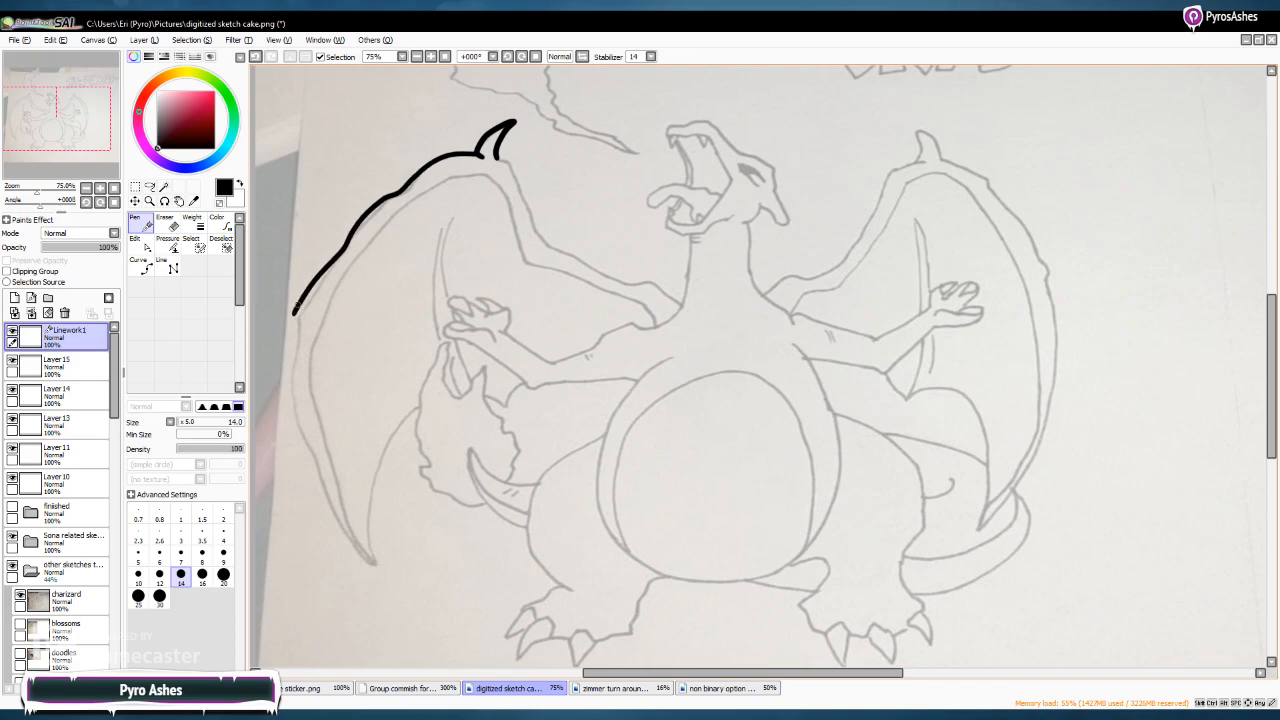
{"action": "mouse_move", "coordinate": [294, 310]}
{"action": "left_mouse_down"}
{"action": "mouse_move", "coordinate": [301, 436]}
{"action": "mouse_move", "coordinate": [340, 532]}
{"action": "mouse_move", "coordinate": [375, 572]}
{"action": "mouse_move", "coordinate": [368, 486]}
{"action": "mouse_move", "coordinate": [420, 404]}
{"action": "left_mouse_up"}
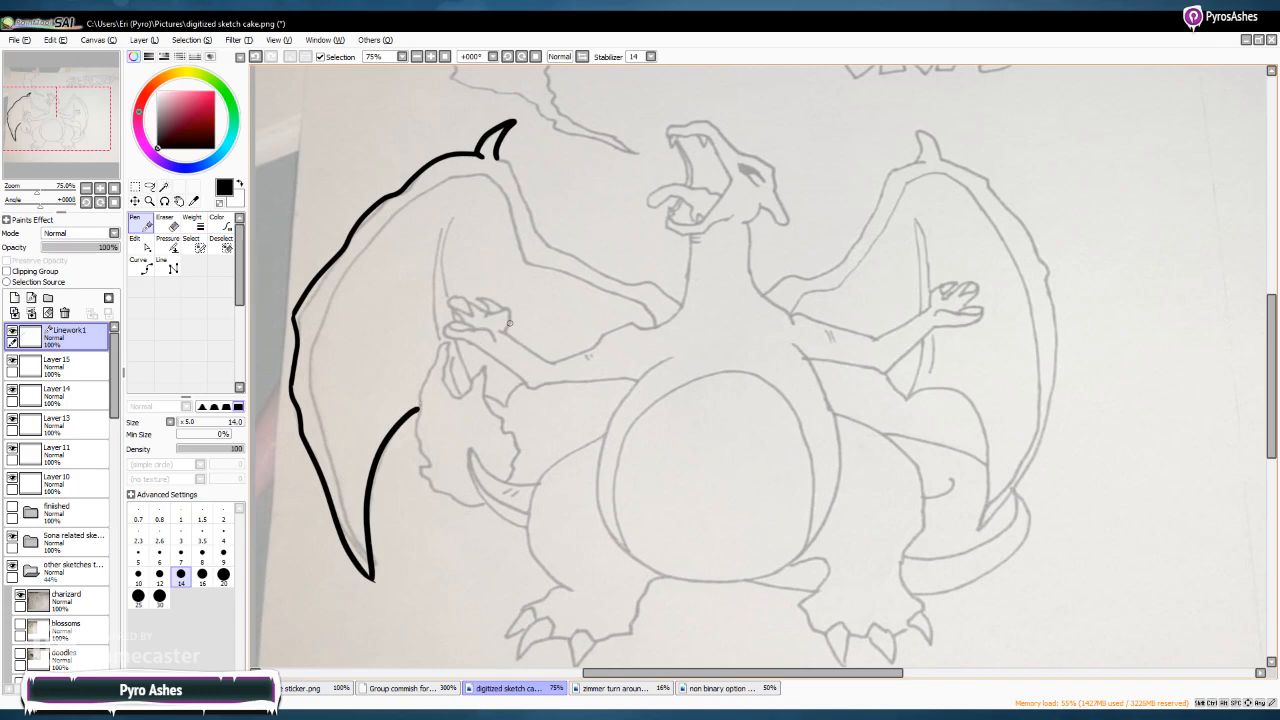
Ink the left wing's inner fold and lower membrane bits, and trace its inner contour from the shoulder around to the lower point
{"action": "left_click_drag", "start_coordinate": [453, 381], "coordinate": [458, 390]}
{"action": "left_click_drag", "start_coordinate": [438, 342], "coordinate": [446, 234]}
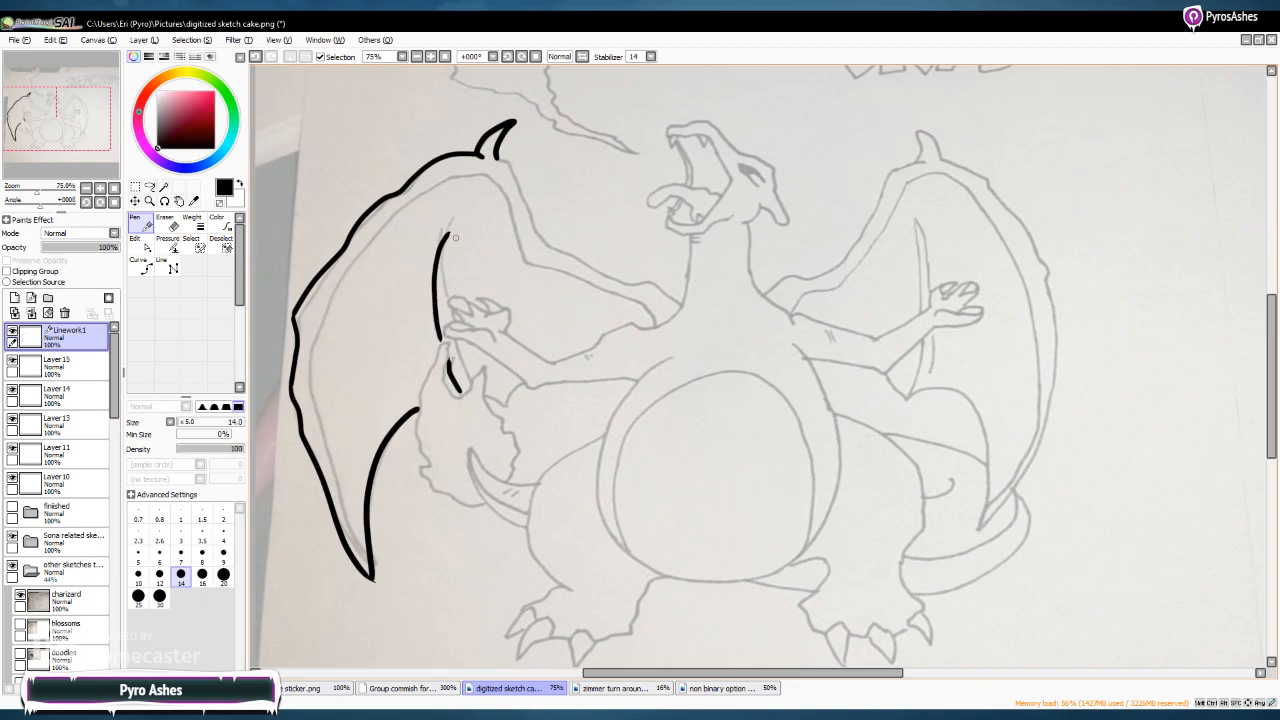
{"action": "mouse_move", "coordinate": [484, 396]}
{"action": "left_mouse_down"}
{"action": "mouse_move", "coordinate": [507, 408]}
{"action": "mouse_move", "coordinate": [519, 384]}
{"action": "left_mouse_up"}
{"action": "mouse_move", "coordinate": [500, 157]}
{"action": "left_mouse_down"}
{"action": "mouse_move", "coordinate": [543, 240]}
{"action": "mouse_move", "coordinate": [679, 302]}
{"action": "mouse_move", "coordinate": [654, 322]}
{"action": "mouse_move", "coordinate": [639, 297]}
{"action": "mouse_move", "coordinate": [526, 265]}
{"action": "mouse_move", "coordinate": [503, 190]}
{"action": "mouse_move", "coordinate": [474, 171]}
{"action": "mouse_move", "coordinate": [404, 200]}
{"action": "mouse_move", "coordinate": [346, 280]}
{"action": "left_mouse_up"}
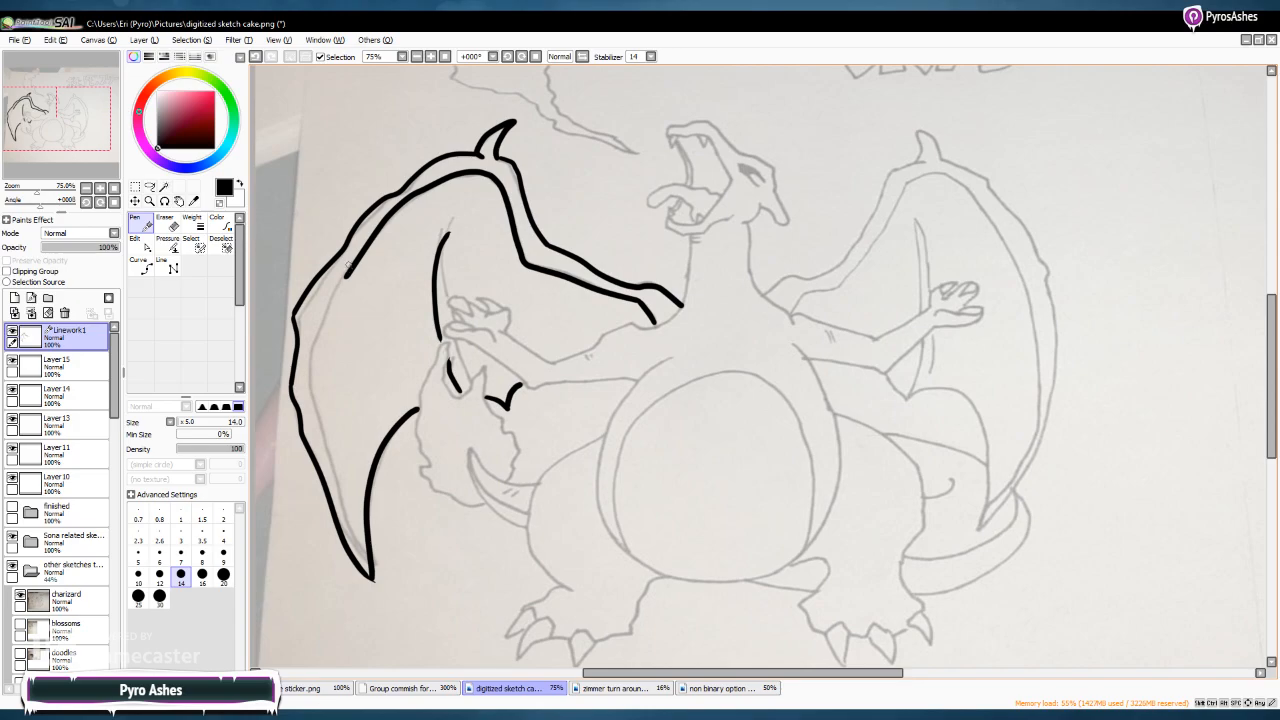
{"action": "mouse_move", "coordinate": [345, 276]}
{"action": "left_mouse_down"}
{"action": "mouse_move", "coordinate": [306, 364]}
{"action": "mouse_move", "coordinate": [306, 402]}
{"action": "mouse_move", "coordinate": [352, 515]}
{"action": "left_mouse_up"}
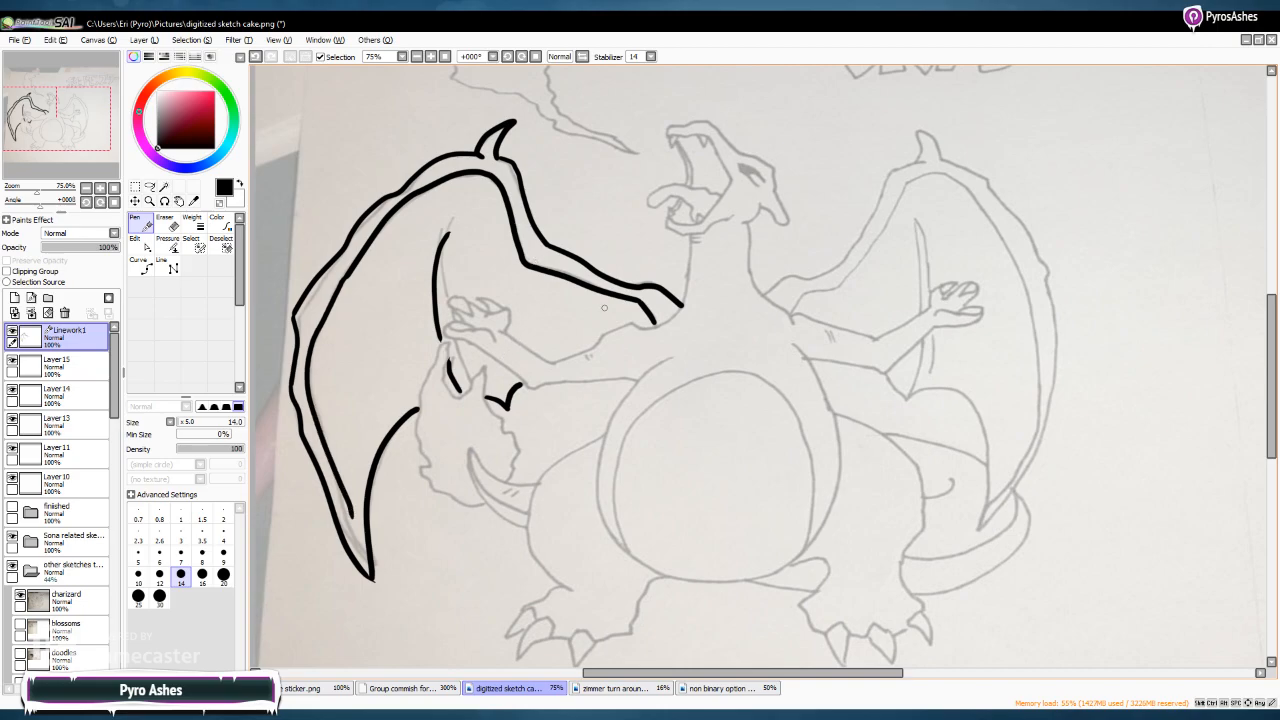
Ink the left arm and torso side, plus the left leg with its clawed foot and the belly's underside
{"action": "mouse_move", "coordinate": [682, 305]}
{"action": "left_mouse_down"}
{"action": "mouse_move", "coordinate": [660, 325]}
{"action": "mouse_move", "coordinate": [611, 319]}
{"action": "mouse_move", "coordinate": [551, 364]}
{"action": "mouse_move", "coordinate": [504, 336]}
{"action": "mouse_move", "coordinate": [442, 328]}
{"action": "mouse_move", "coordinate": [537, 388]}
{"action": "mouse_move", "coordinate": [642, 375]}
{"action": "mouse_move", "coordinate": [671, 357]}
{"action": "left_mouse_up"}
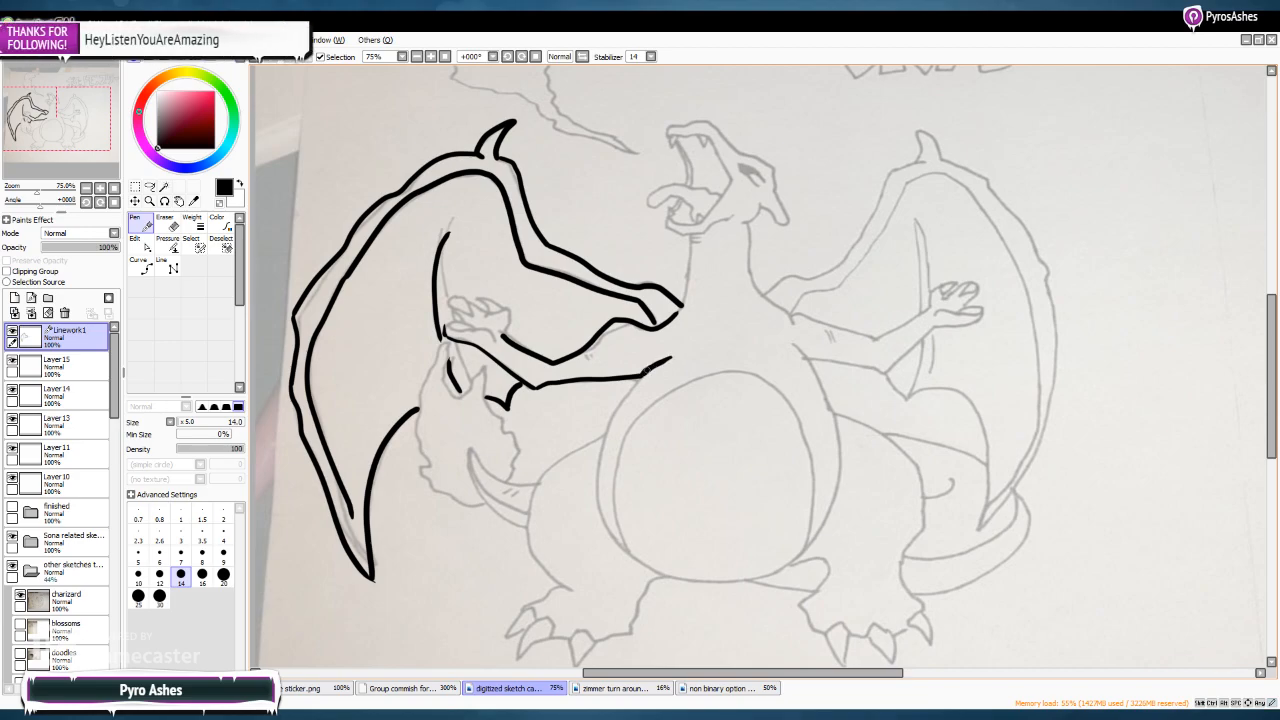
{"action": "mouse_move", "coordinate": [638, 374]}
{"action": "left_mouse_down"}
{"action": "mouse_move", "coordinate": [592, 481]}
{"action": "mouse_move", "coordinate": [612, 538]}
{"action": "left_mouse_up"}
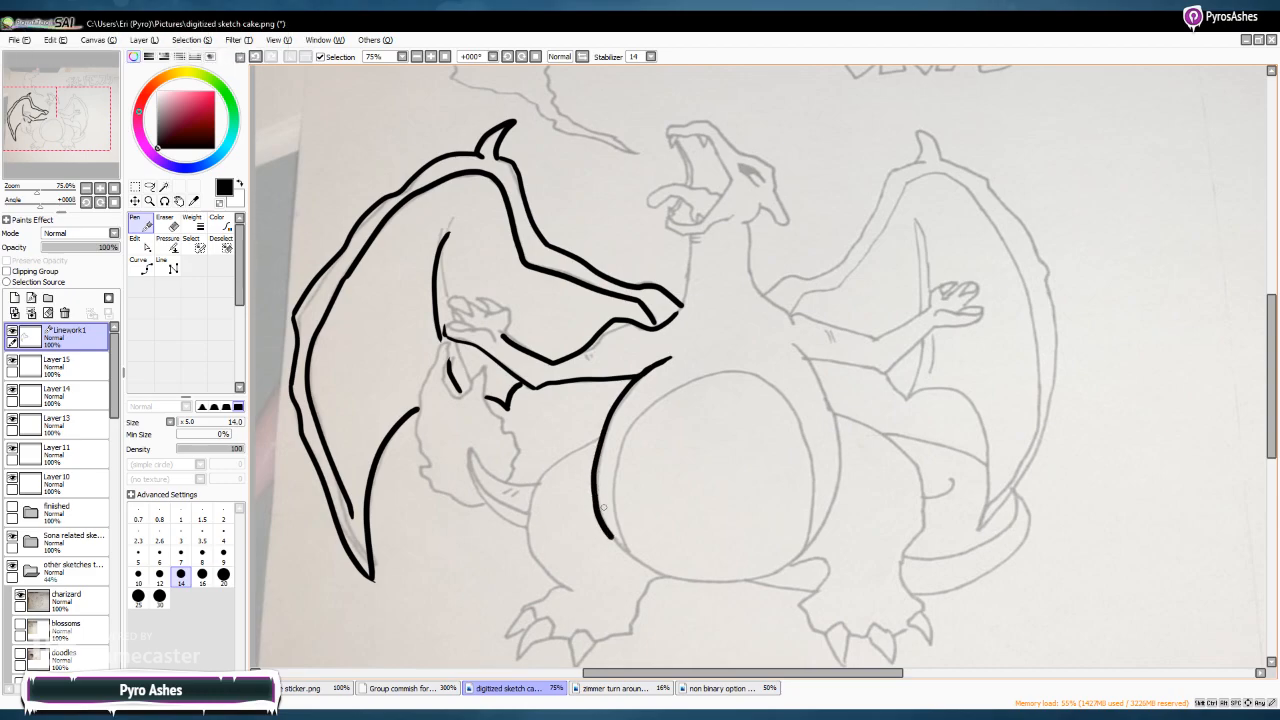
{"action": "mouse_move", "coordinate": [601, 434]}
{"action": "left_mouse_down"}
{"action": "mouse_move", "coordinate": [551, 476]}
{"action": "mouse_move", "coordinate": [530, 534]}
{"action": "mouse_move", "coordinate": [539, 564]}
{"action": "mouse_move", "coordinate": [578, 591]}
{"action": "mouse_move", "coordinate": [555, 585]}
{"action": "mouse_move", "coordinate": [519, 608]}
{"action": "mouse_move", "coordinate": [535, 619]}
{"action": "mouse_move", "coordinate": [521, 611]}
{"action": "mouse_move", "coordinate": [534, 621]}
{"action": "left_mouse_up"}
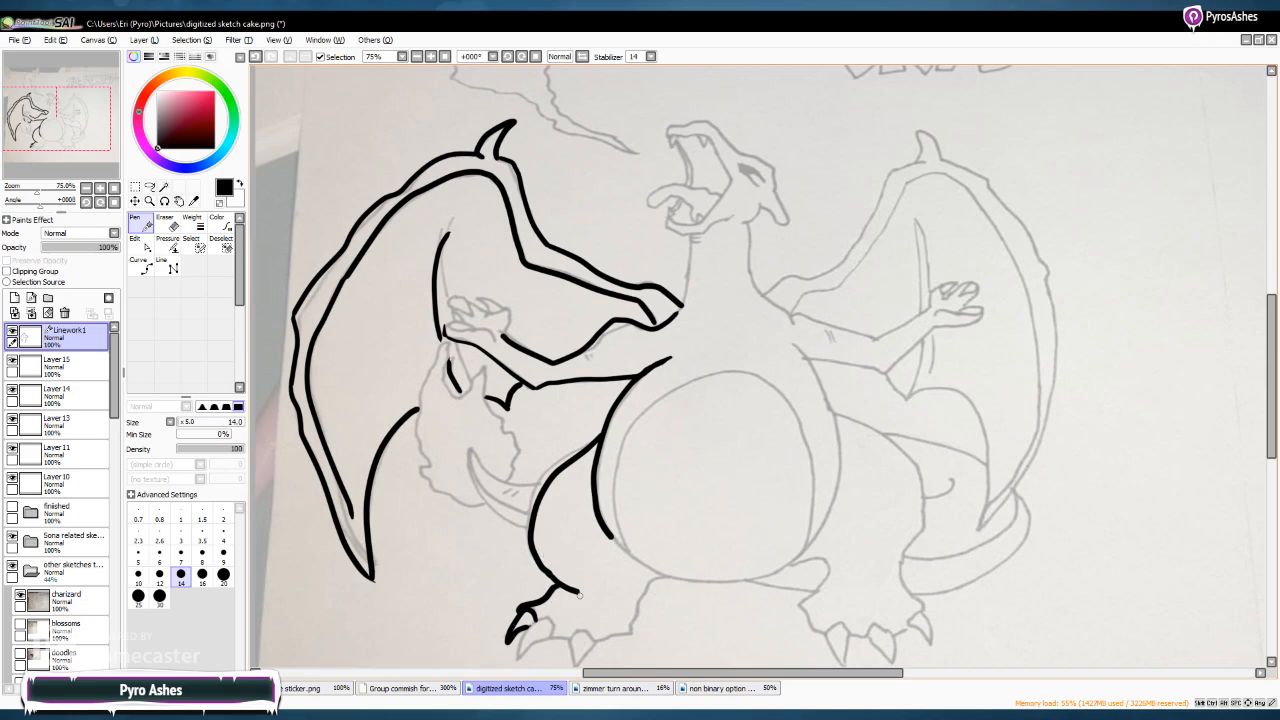
{"action": "mouse_move", "coordinate": [553, 640]}
{"action": "left_mouse_down"}
{"action": "mouse_move", "coordinate": [525, 628]}
{"action": "mouse_move", "coordinate": [519, 657]}
{"action": "mouse_move", "coordinate": [556, 636]}
{"action": "left_mouse_up"}
{"action": "left_click_drag", "start_coordinate": [548, 637], "coordinate": [573, 637]}
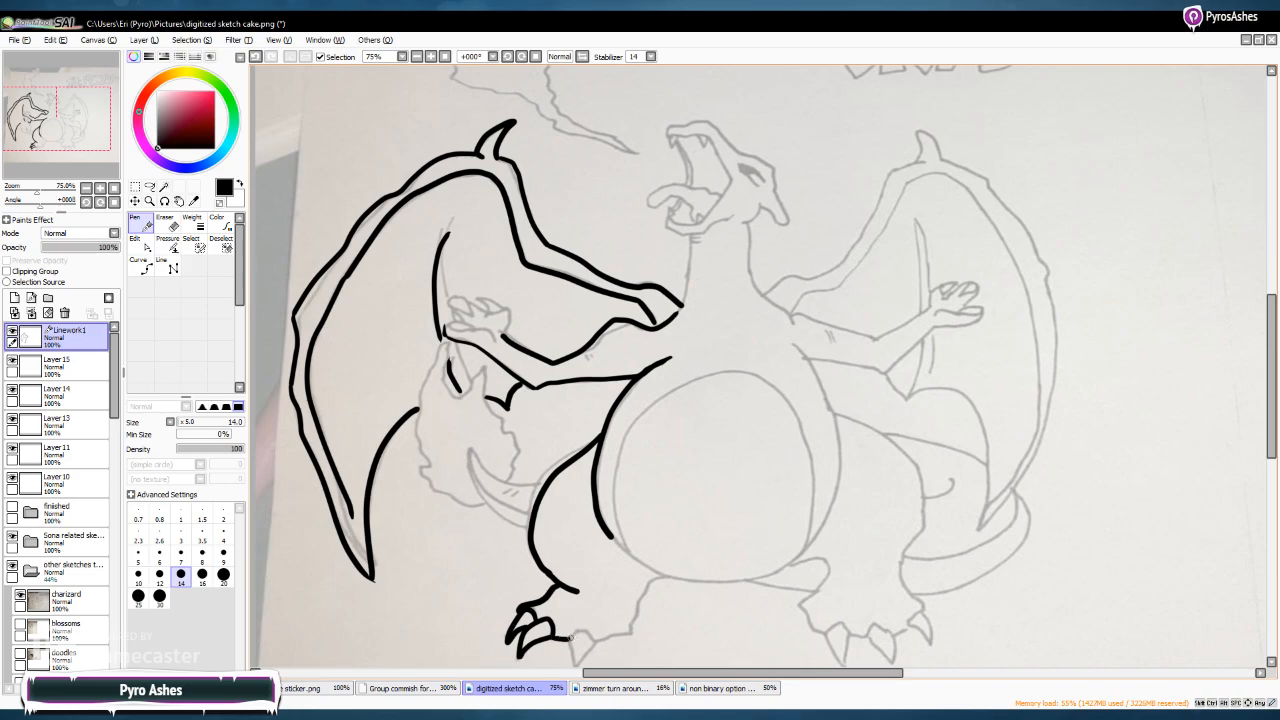
{"action": "mouse_move", "coordinate": [572, 632]}
{"action": "left_mouse_down"}
{"action": "mouse_move", "coordinate": [593, 637]}
{"action": "mouse_move", "coordinate": [570, 645]}
{"action": "mouse_move", "coordinate": [583, 664]}
{"action": "mouse_move", "coordinate": [592, 638]}
{"action": "mouse_move", "coordinate": [630, 636]}
{"action": "mouse_move", "coordinate": [641, 596]}
{"action": "mouse_move", "coordinate": [670, 576]}
{"action": "mouse_move", "coordinate": [640, 563]}
{"action": "mouse_move", "coordinate": [708, 580]}
{"action": "mouse_move", "coordinate": [804, 548]}
{"action": "left_mouse_up"}
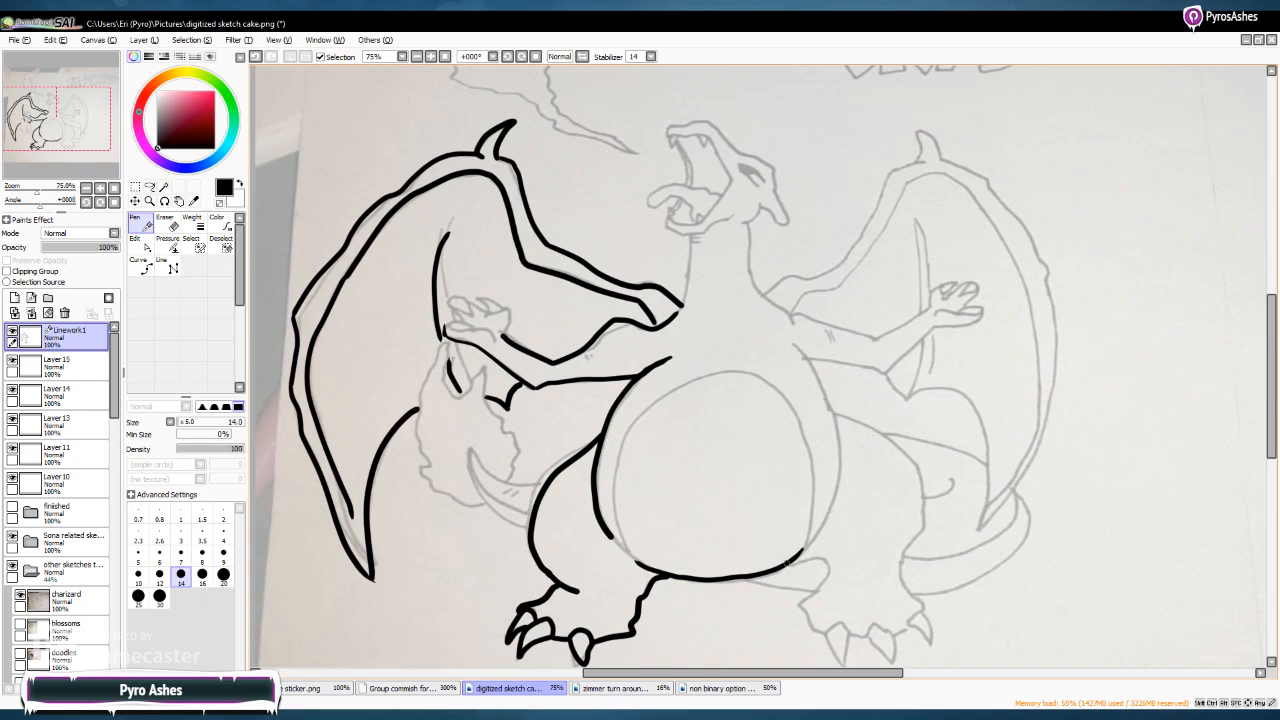
Ink the right leg with its clawed foot and outline the round belly patch
{"action": "mouse_move", "coordinate": [786, 568]}
{"action": "left_mouse_down"}
{"action": "mouse_move", "coordinate": [823, 558]}
{"action": "mouse_move", "coordinate": [829, 576]}
{"action": "mouse_move", "coordinate": [805, 613]}
{"action": "mouse_move", "coordinate": [814, 631]}
{"action": "left_mouse_up"}
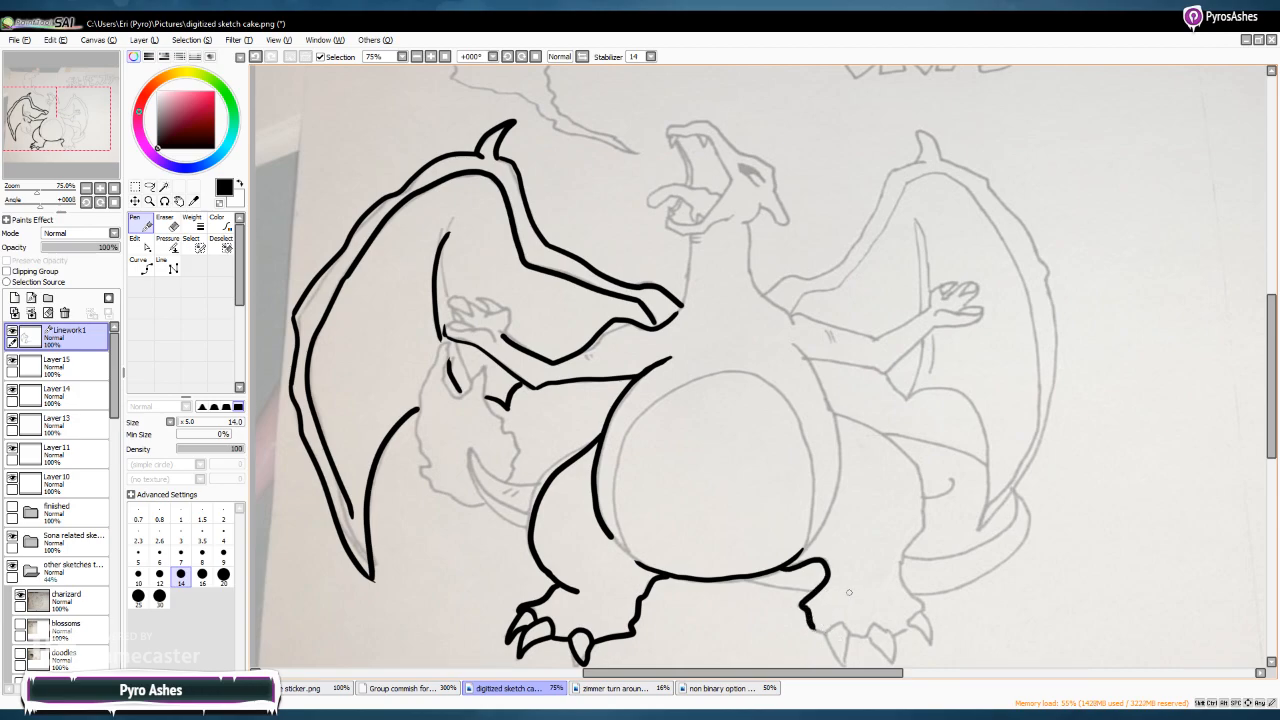
{"action": "left_click_drag", "start_coordinate": [811, 627], "coordinate": [824, 633]}
{"action": "left_click_drag", "start_coordinate": [828, 629], "coordinate": [853, 634]}
{"action": "left_click_drag", "start_coordinate": [1271, 376], "coordinate": [1271, 410]}
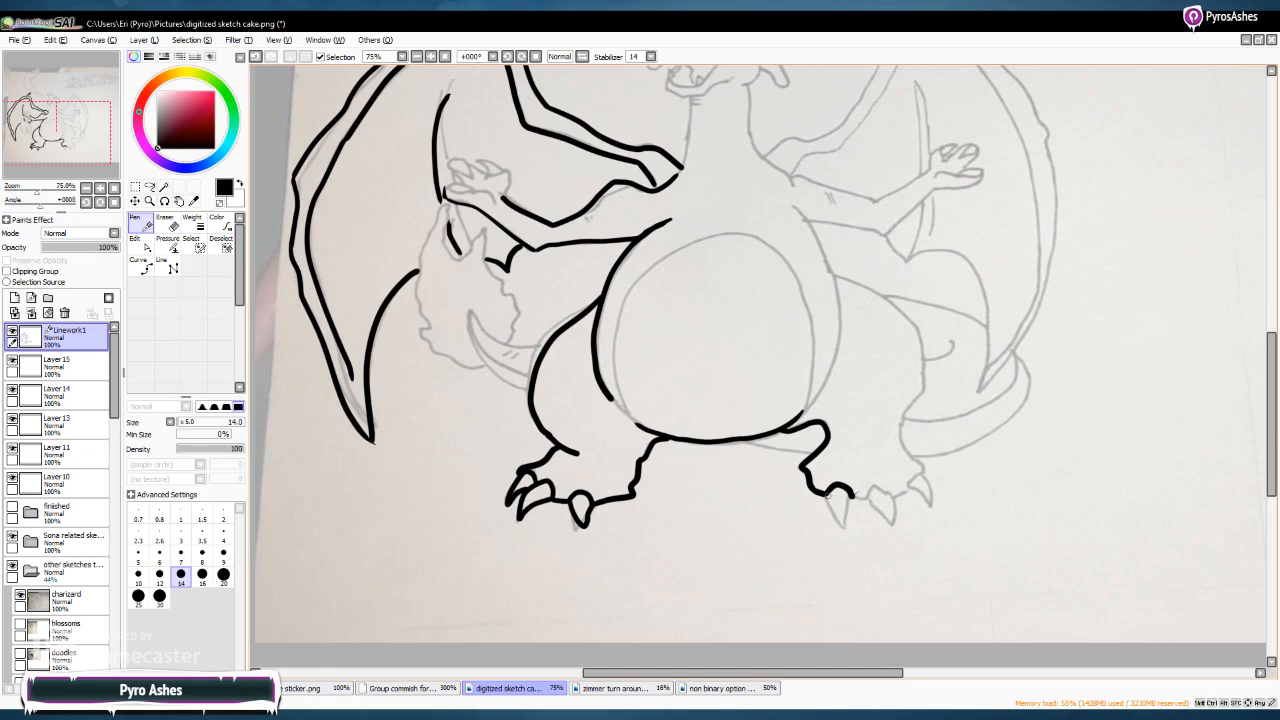
{"action": "mouse_move", "coordinate": [826, 497]}
{"action": "left_mouse_down"}
{"action": "mouse_move", "coordinate": [840, 533]}
{"action": "mouse_move", "coordinate": [851, 492]}
{"action": "mouse_move", "coordinate": [888, 485]}
{"action": "mouse_move", "coordinate": [887, 530]}
{"action": "mouse_move", "coordinate": [865, 492]}
{"action": "mouse_move", "coordinate": [905, 490]}
{"action": "mouse_move", "coordinate": [912, 471]}
{"action": "mouse_move", "coordinate": [925, 473]}
{"action": "mouse_move", "coordinate": [931, 508]}
{"action": "mouse_move", "coordinate": [912, 490]}
{"action": "mouse_move", "coordinate": [921, 465]}
{"action": "mouse_move", "coordinate": [899, 415]}
{"action": "mouse_move", "coordinate": [924, 389]}
{"action": "mouse_move", "coordinate": [930, 334]}
{"action": "mouse_move", "coordinate": [834, 273]}
{"action": "mouse_move", "coordinate": [833, 356]}
{"action": "mouse_move", "coordinate": [811, 401]}
{"action": "left_mouse_up"}
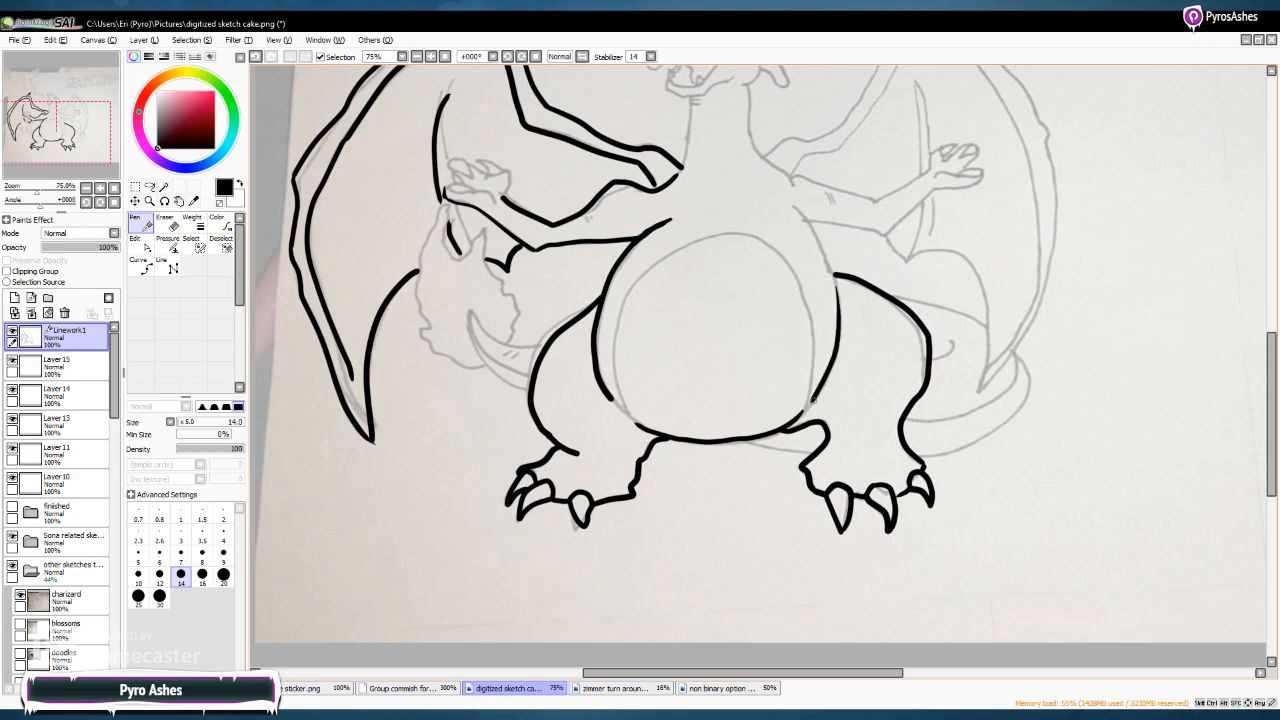
{"action": "mouse_move", "coordinate": [626, 401]}
{"action": "left_mouse_down"}
{"action": "mouse_move", "coordinate": [613, 325]}
{"action": "mouse_move", "coordinate": [648, 262]}
{"action": "mouse_move", "coordinate": [758, 234]}
{"action": "mouse_move", "coordinate": [780, 243]}
{"action": "mouse_move", "coordinate": [803, 290]}
{"action": "mouse_move", "coordinate": [815, 372]}
{"action": "mouse_move", "coordinate": [800, 408]}
{"action": "left_mouse_up"}
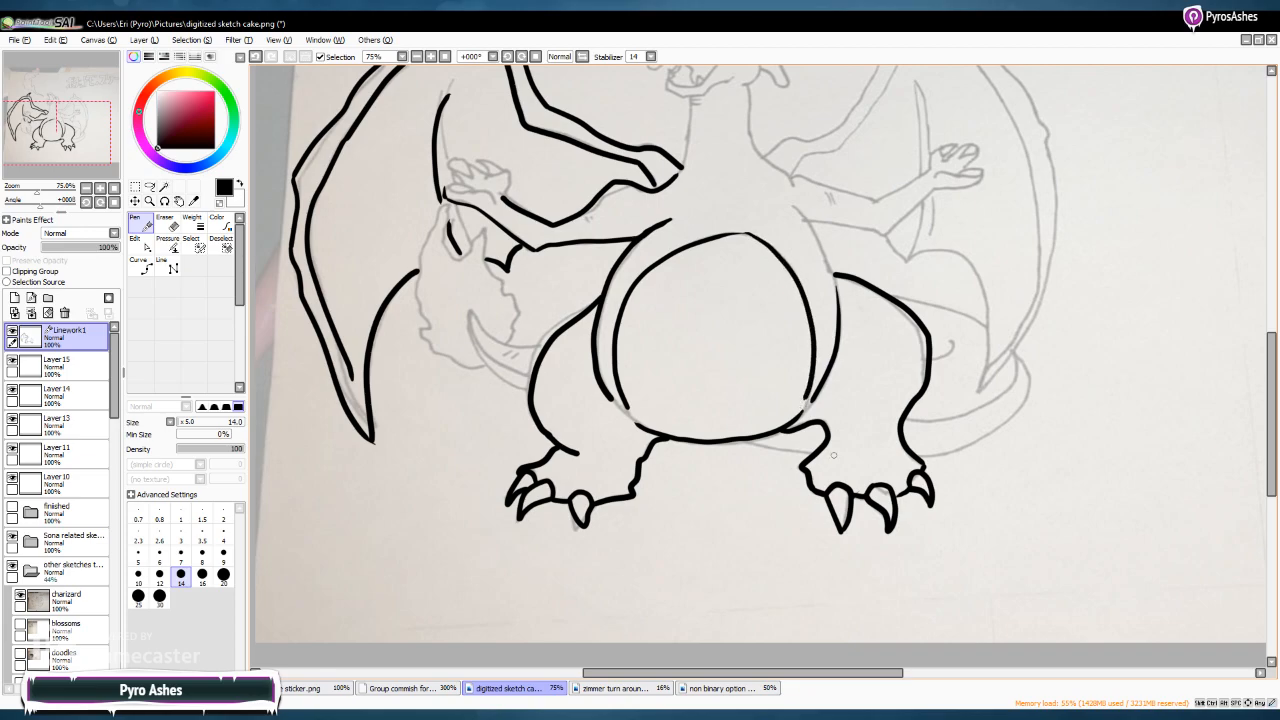
Ink the curved tail tip beside the left leg and the jagged flame outline around it
{"action": "scroll", "coordinate": [565, 391], "scroll_direction": "up", "scroll_amount": 3}
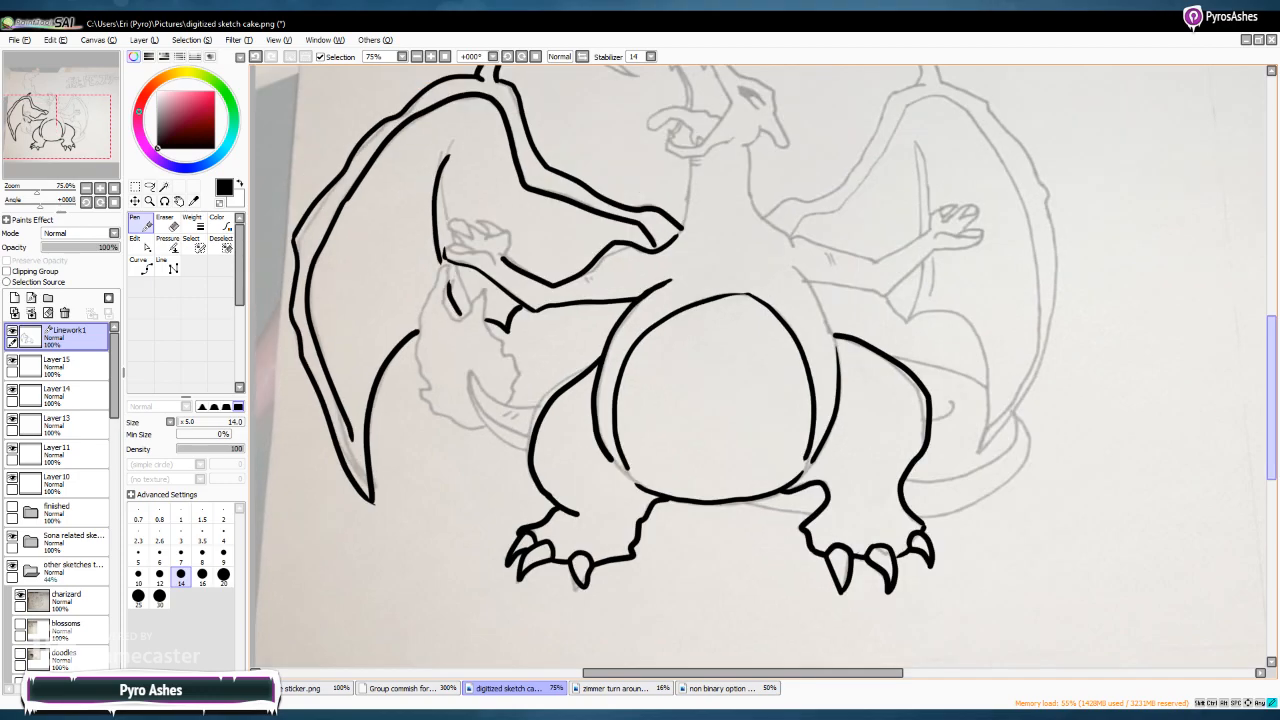
{"action": "mouse_move", "coordinate": [550, 433]}
{"action": "left_mouse_down"}
{"action": "mouse_move", "coordinate": [501, 434]}
{"action": "mouse_move", "coordinate": [468, 405]}
{"action": "mouse_move", "coordinate": [477, 444]}
{"action": "mouse_move", "coordinate": [530, 483]}
{"action": "left_mouse_up"}
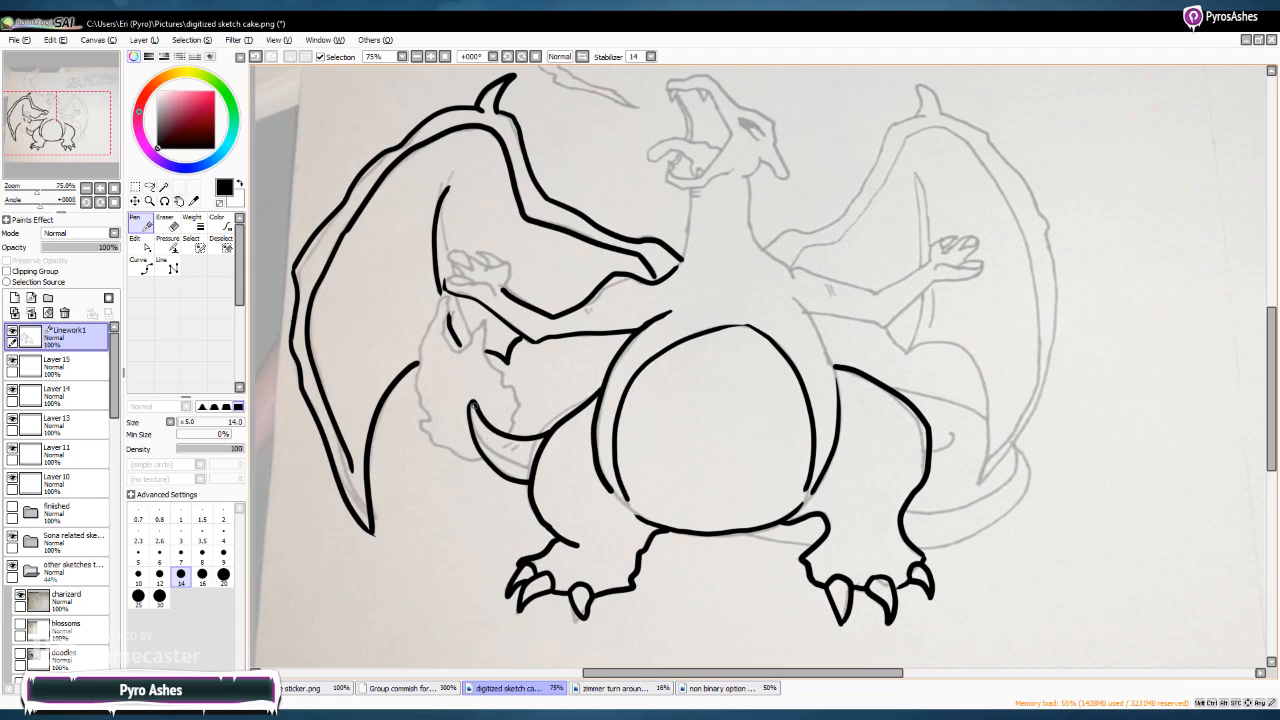
{"action": "mouse_move", "coordinate": [472, 403]}
{"action": "left_mouse_down"}
{"action": "mouse_move", "coordinate": [489, 447]}
{"action": "mouse_move", "coordinate": [528, 468]}
{"action": "mouse_move", "coordinate": [514, 398]}
{"action": "mouse_move", "coordinate": [486, 359]}
{"action": "mouse_move", "coordinate": [484, 313]}
{"action": "mouse_move", "coordinate": [455, 349]}
{"action": "mouse_move", "coordinate": [447, 309]}
{"action": "left_mouse_up"}
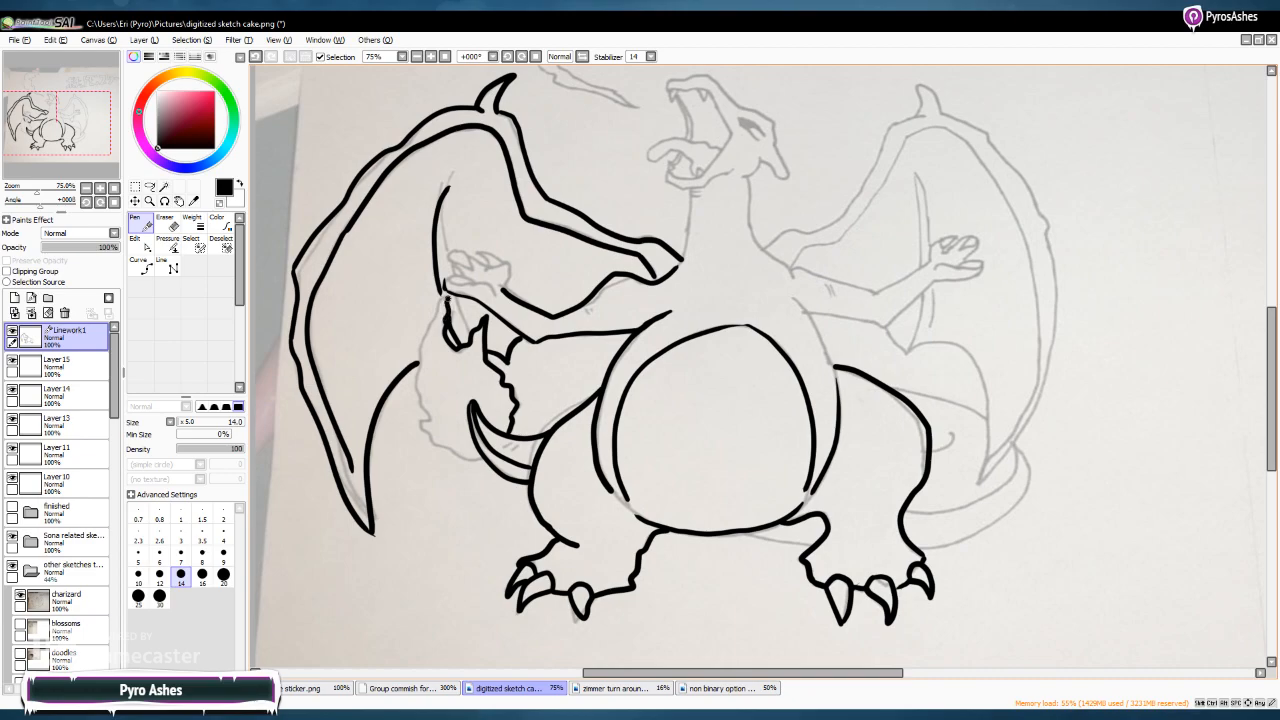
{"action": "mouse_move", "coordinate": [440, 298]}
{"action": "left_mouse_down"}
{"action": "mouse_move", "coordinate": [414, 380]}
{"action": "mouse_move", "coordinate": [431, 411]}
{"action": "mouse_move", "coordinate": [422, 427]}
{"action": "mouse_move", "coordinate": [468, 460]}
{"action": "mouse_move", "coordinate": [521, 443]}
{"action": "left_mouse_up"}
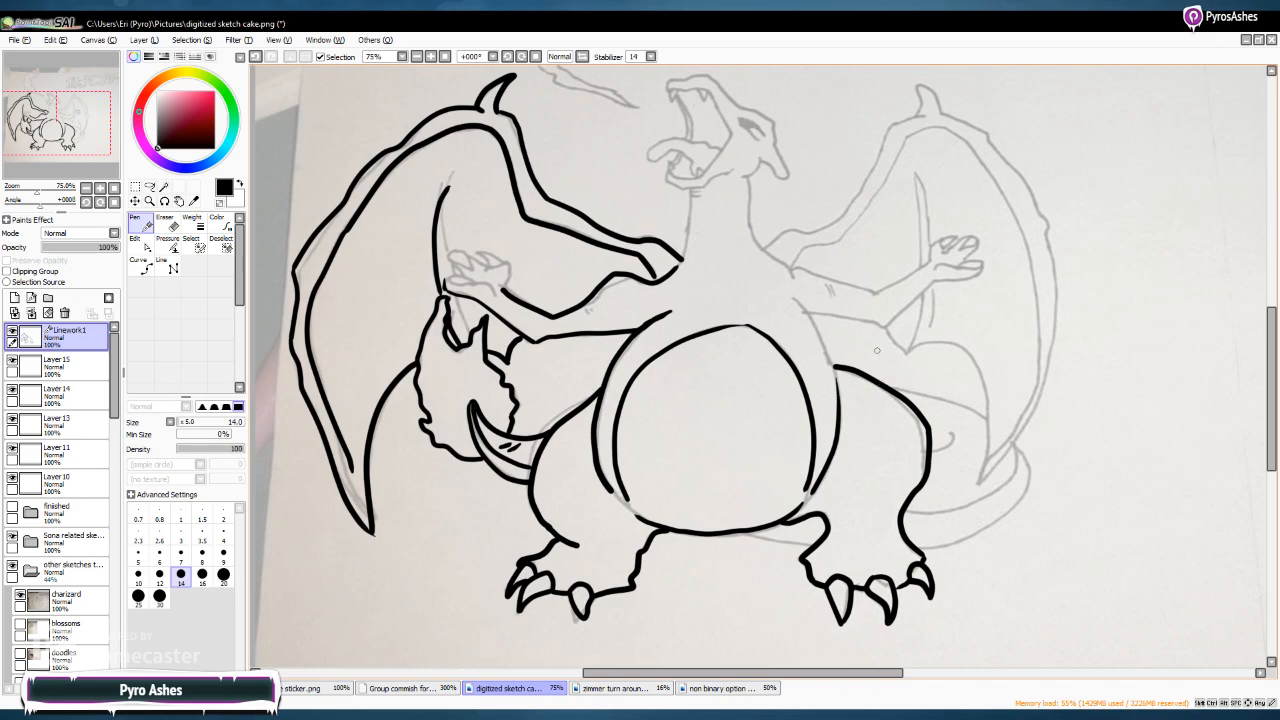
Ink the torso's right side and the right arm, and trace the fingers and claws of both hands
{"action": "left_click_drag", "start_coordinate": [790, 296], "coordinate": [838, 374]}
{"action": "left_click_drag", "start_coordinate": [810, 313], "coordinate": [880, 325]}
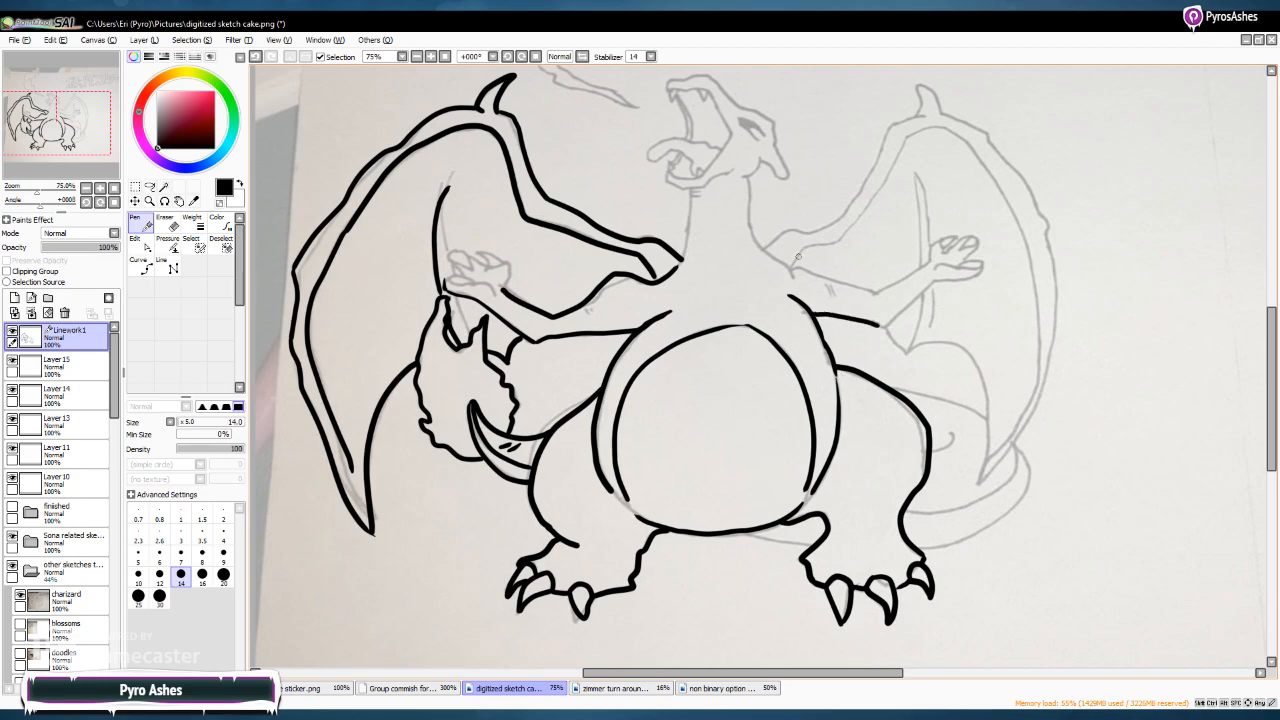
{"action": "left_click_drag", "start_coordinate": [792, 273], "coordinate": [880, 293]}
{"action": "mouse_move", "coordinate": [886, 325]}
{"action": "left_mouse_down"}
{"action": "mouse_move", "coordinate": [934, 282]}
{"action": "mouse_move", "coordinate": [875, 292]}
{"action": "mouse_move", "coordinate": [930, 263]}
{"action": "mouse_move", "coordinate": [956, 236]}
{"action": "left_mouse_up"}
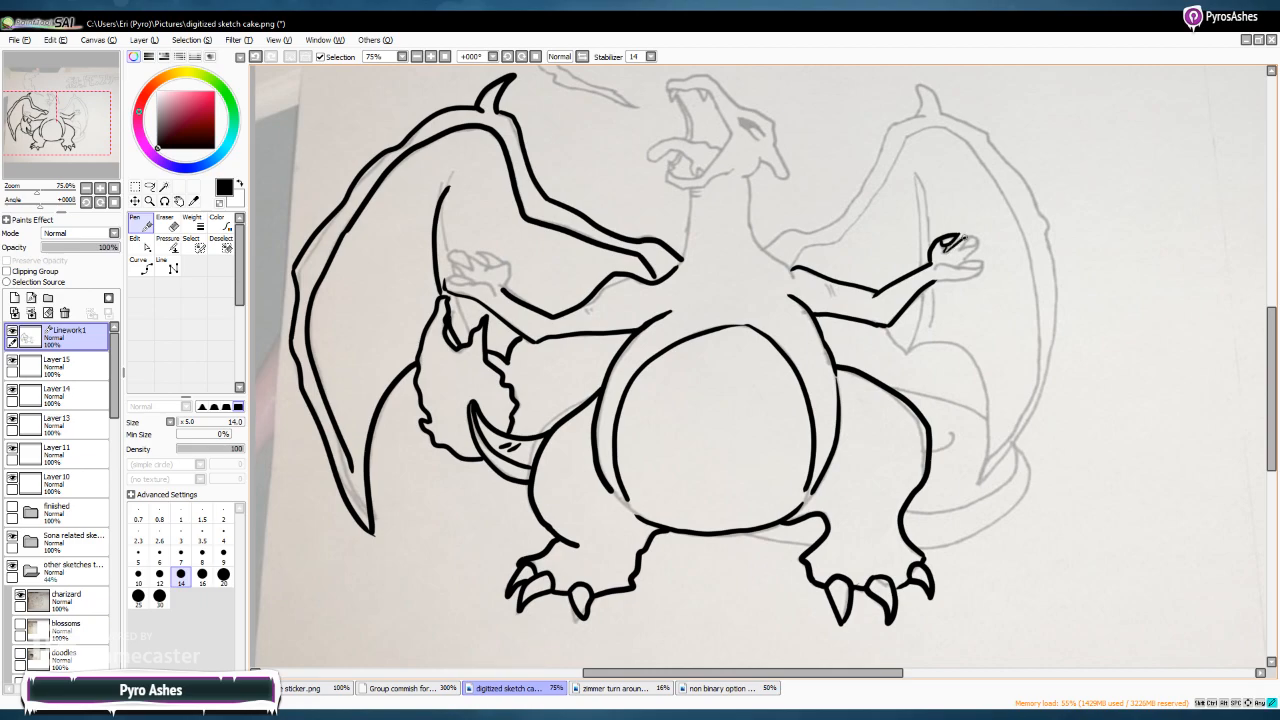
{"action": "mouse_move", "coordinate": [976, 242]}
{"action": "left_mouse_down"}
{"action": "mouse_move", "coordinate": [958, 244]}
{"action": "mouse_move", "coordinate": [978, 244]}
{"action": "mouse_move", "coordinate": [962, 256]}
{"action": "mouse_move", "coordinate": [980, 260]}
{"action": "mouse_move", "coordinate": [958, 262]}
{"action": "mouse_move", "coordinate": [982, 262]}
{"action": "mouse_move", "coordinate": [970, 276]}
{"action": "left_mouse_up"}
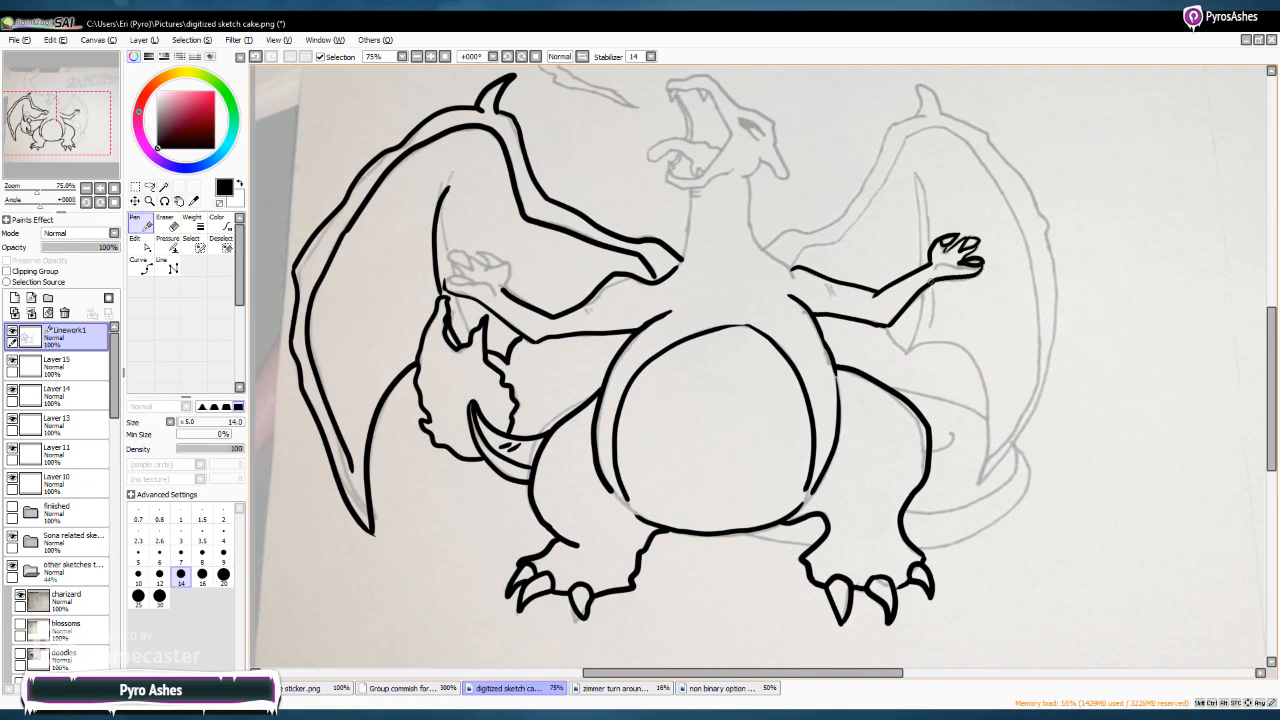
{"action": "left_click_drag", "start_coordinate": [936, 268], "coordinate": [968, 265]}
{"action": "mouse_move", "coordinate": [505, 285]}
{"action": "left_mouse_down"}
{"action": "mouse_move", "coordinate": [508, 268]}
{"action": "mouse_move", "coordinate": [485, 249]}
{"action": "mouse_move", "coordinate": [497, 263]}
{"action": "mouse_move", "coordinate": [446, 252]}
{"action": "left_mouse_up"}
{"action": "left_click_drag", "start_coordinate": [443, 283], "coordinate": [470, 279]}
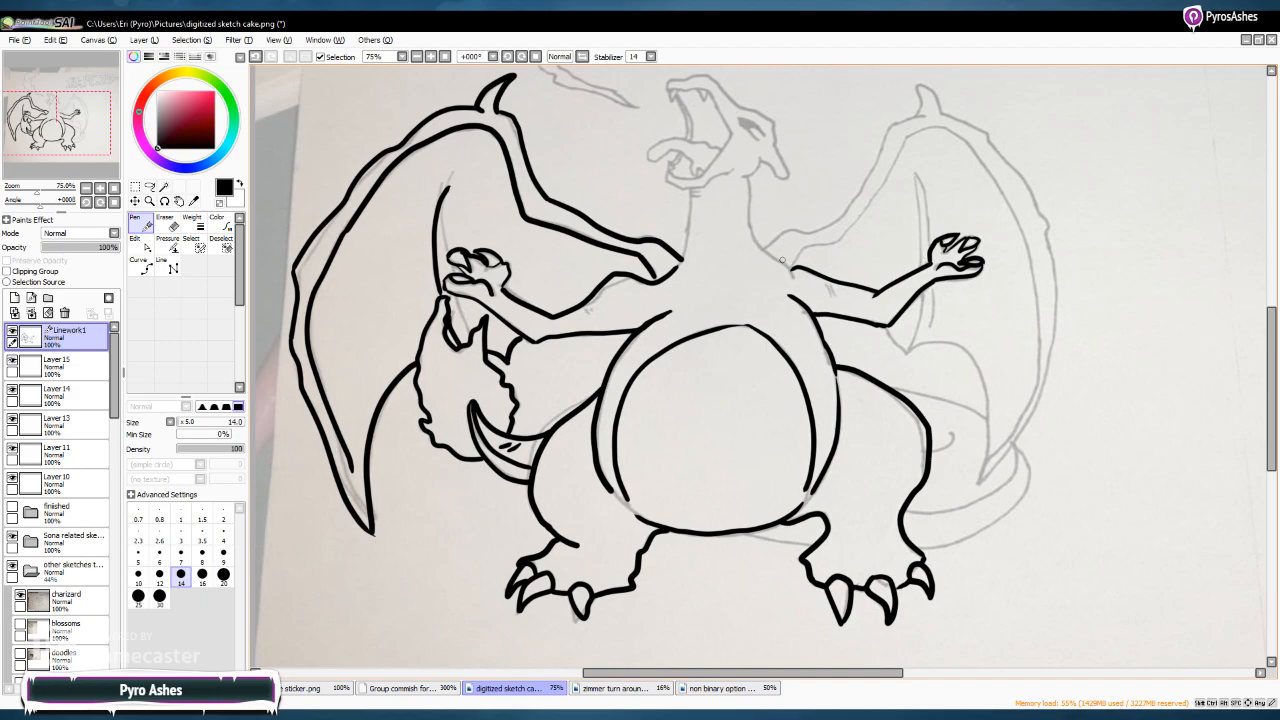
Ink the right shoulder line and the tail sections curving beneath the belly and behind the right leg
{"action": "left_click_drag", "start_coordinate": [755, 243], "coordinate": [801, 283]}
{"action": "left_click_drag", "start_coordinate": [946, 433], "coordinate": [936, 453]}
{"action": "left_click_drag", "start_coordinate": [738, 533], "coordinate": [812, 545]}
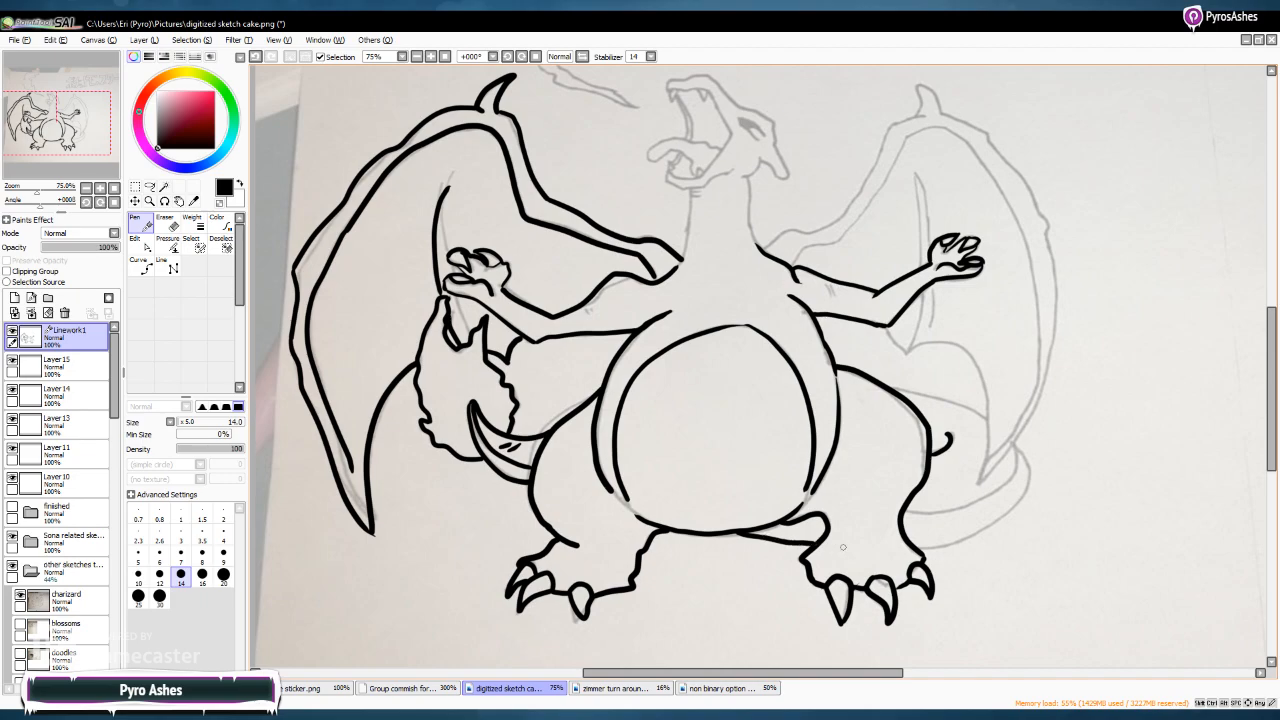
{"action": "mouse_move", "coordinate": [915, 548]}
{"action": "left_mouse_down"}
{"action": "mouse_move", "coordinate": [991, 526]}
{"action": "mouse_move", "coordinate": [1029, 490]}
{"action": "mouse_move", "coordinate": [1030, 460]}
{"action": "mouse_move", "coordinate": [951, 396]}
{"action": "mouse_move", "coordinate": [877, 382]}
{"action": "left_mouse_up"}
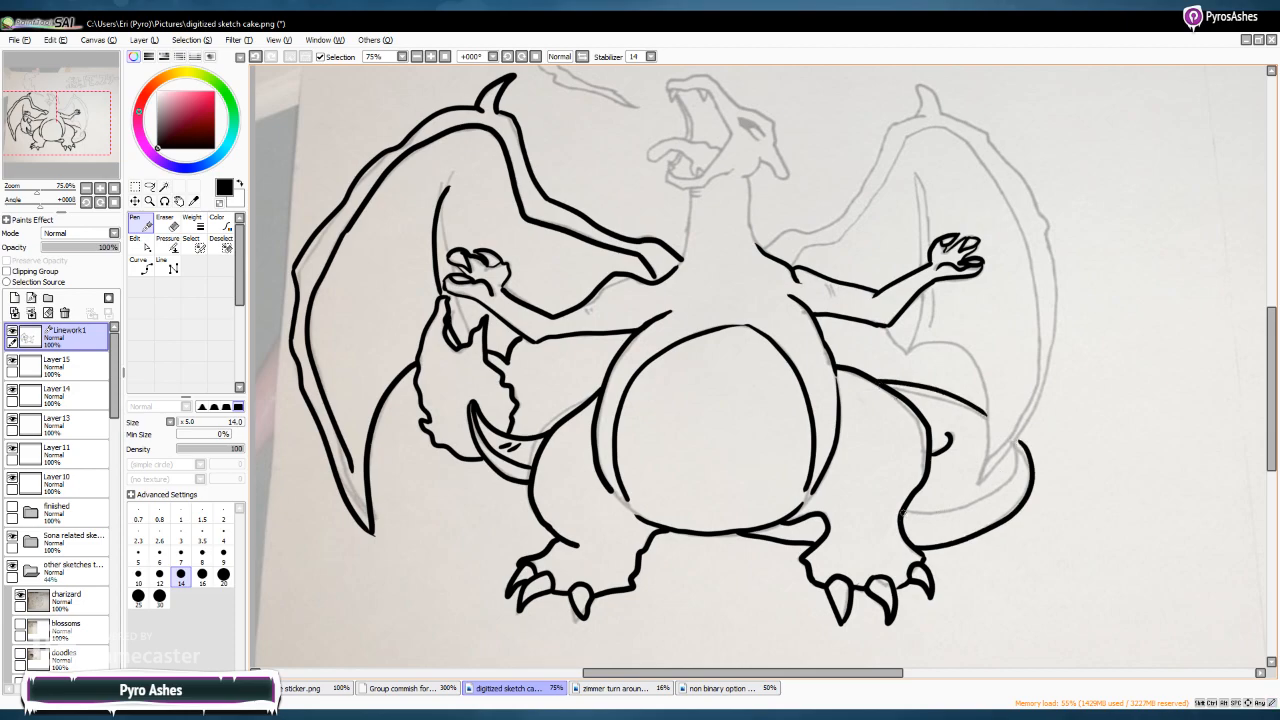
{"action": "mouse_move", "coordinate": [903, 509]}
{"action": "left_mouse_down"}
{"action": "mouse_move", "coordinate": [956, 514]}
{"action": "mouse_move", "coordinate": [1004, 486]}
{"action": "mouse_move", "coordinate": [1016, 441]}
{"action": "left_mouse_up"}
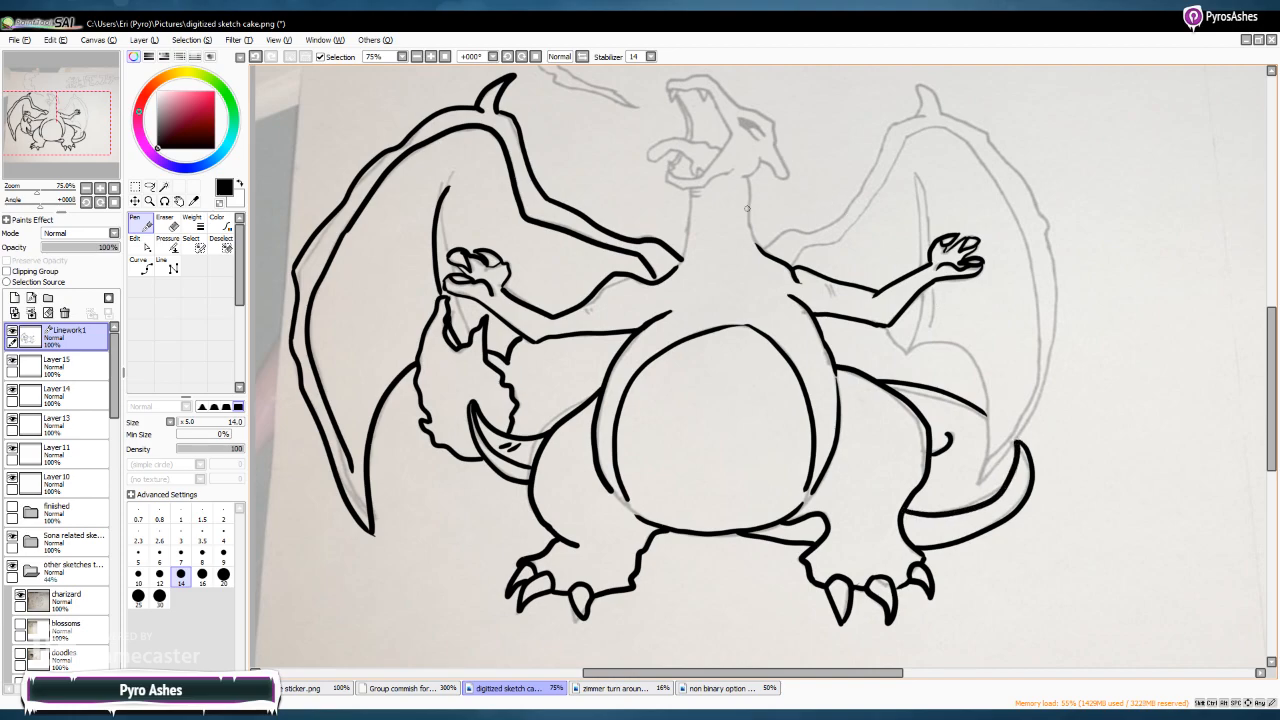
Ink the right wing's outer edge, hooked tip, lower membrane, inner contour and fold line
{"action": "mouse_move", "coordinate": [873, 324]}
{"action": "left_mouse_down"}
{"action": "mouse_move", "coordinate": [907, 359]}
{"action": "mouse_move", "coordinate": [969, 346]}
{"action": "mouse_move", "coordinate": [994, 391]}
{"action": "mouse_move", "coordinate": [980, 474]}
{"action": "left_mouse_up"}
{"action": "mouse_move", "coordinate": [986, 414]}
{"action": "left_mouse_down"}
{"action": "mouse_move", "coordinate": [979, 483]}
{"action": "mouse_move", "coordinate": [1046, 376]}
{"action": "mouse_move", "coordinate": [1046, 218]}
{"action": "mouse_move", "coordinate": [984, 128]}
{"action": "mouse_move", "coordinate": [936, 108]}
{"action": "left_mouse_up"}
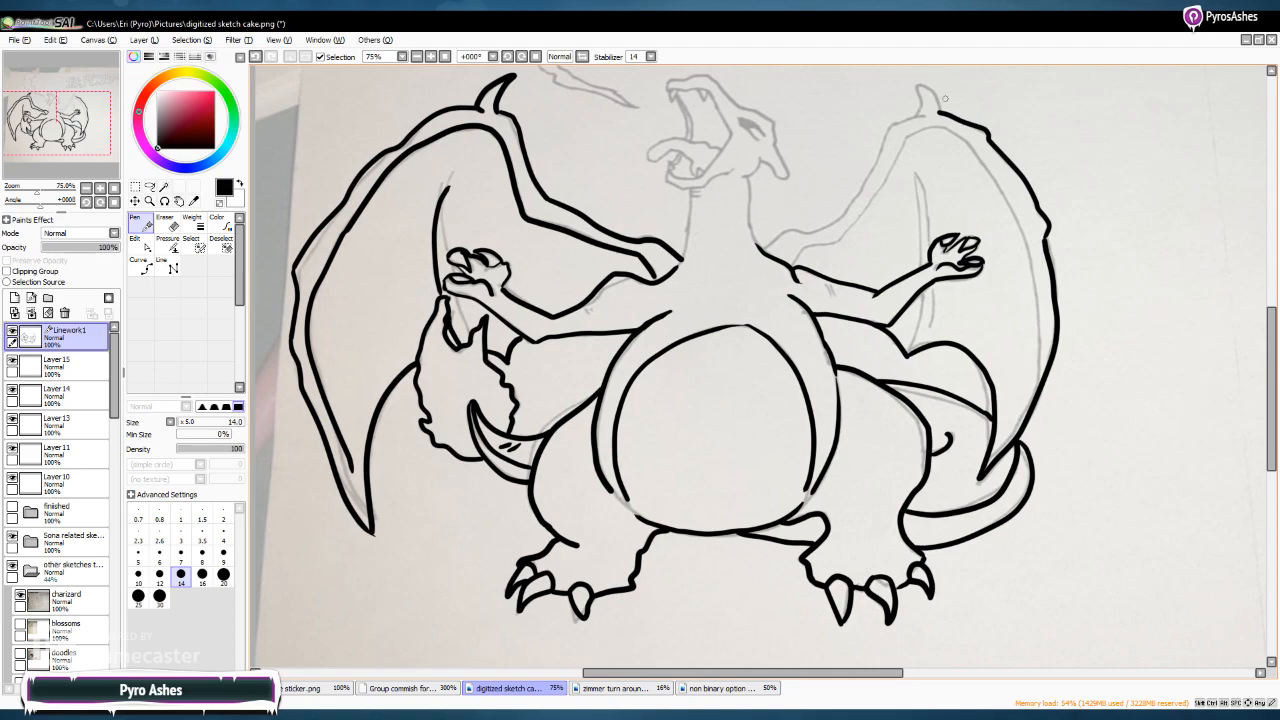
{"action": "mouse_move", "coordinate": [938, 110]}
{"action": "left_mouse_down"}
{"action": "mouse_move", "coordinate": [917, 81]}
{"action": "mouse_move", "coordinate": [919, 115]}
{"action": "mouse_move", "coordinate": [894, 122]}
{"action": "mouse_move", "coordinate": [834, 224]}
{"action": "mouse_move", "coordinate": [775, 236]}
{"action": "mouse_move", "coordinate": [796, 259]}
{"action": "mouse_move", "coordinate": [832, 245]}
{"action": "mouse_move", "coordinate": [882, 192]}
{"action": "mouse_move", "coordinate": [909, 133]}
{"action": "mouse_move", "coordinate": [966, 137]}
{"action": "mouse_move", "coordinate": [1020, 232]}
{"action": "mouse_move", "coordinate": [1038, 310]}
{"action": "mouse_move", "coordinate": [1031, 385]}
{"action": "mouse_move", "coordinate": [1000, 452]}
{"action": "left_mouse_up"}
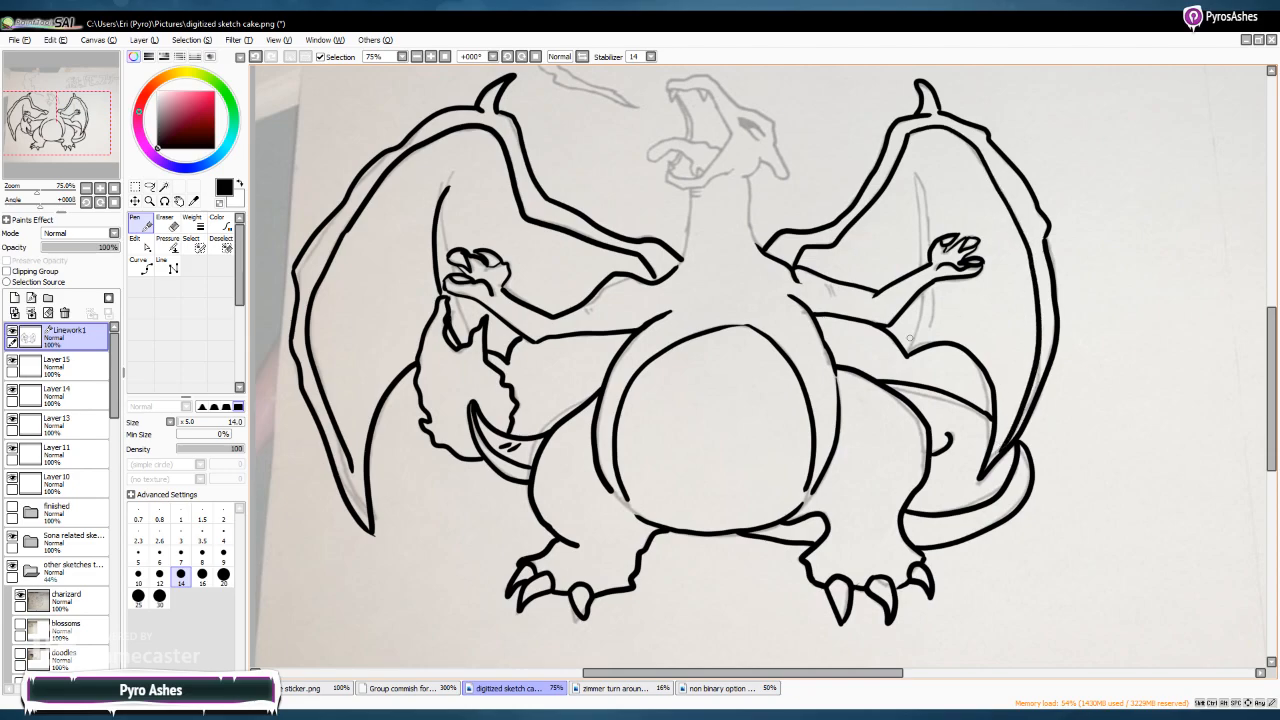
{"action": "mouse_move", "coordinate": [910, 352]}
{"action": "left_mouse_down"}
{"action": "mouse_move", "coordinate": [926, 295]}
{"action": "mouse_move", "coordinate": [915, 184]}
{"action": "left_mouse_up"}
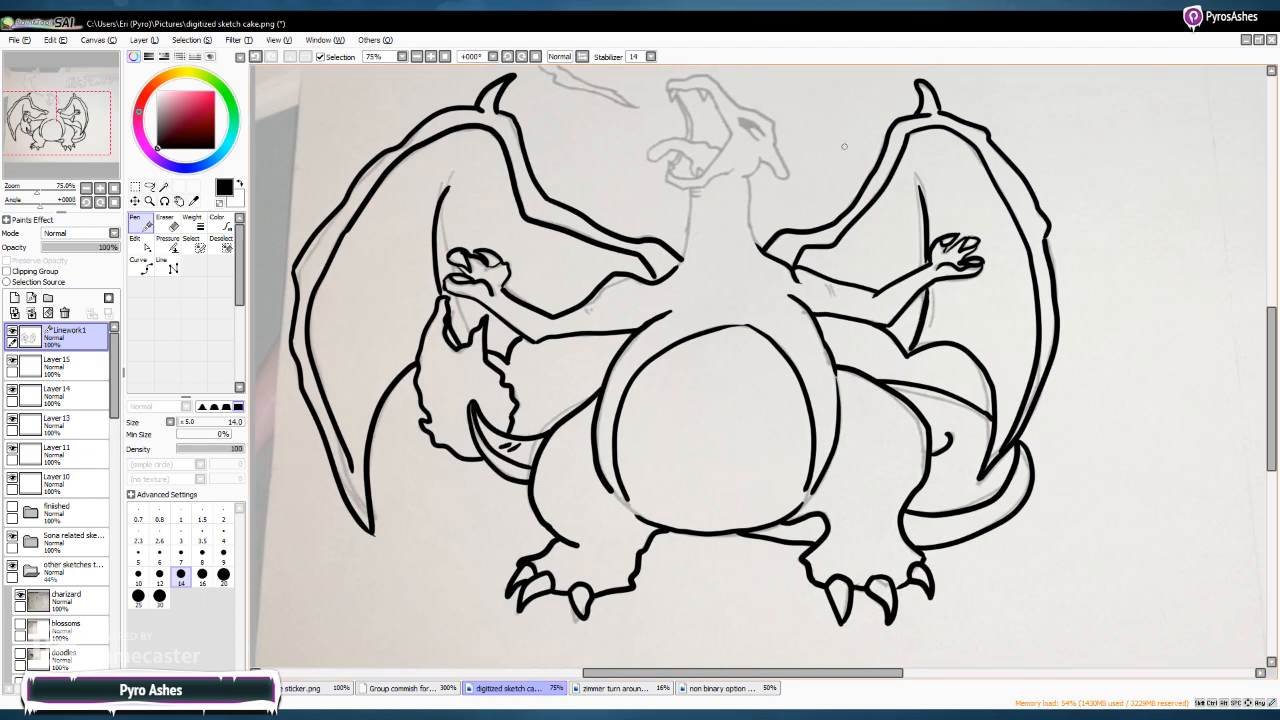
Ink the charizard's open mouth with its fangs, the lower jaw and the left side of the neck
{"action": "left_click_drag", "start_coordinate": [1272, 390], "coordinate": [1272, 338]}
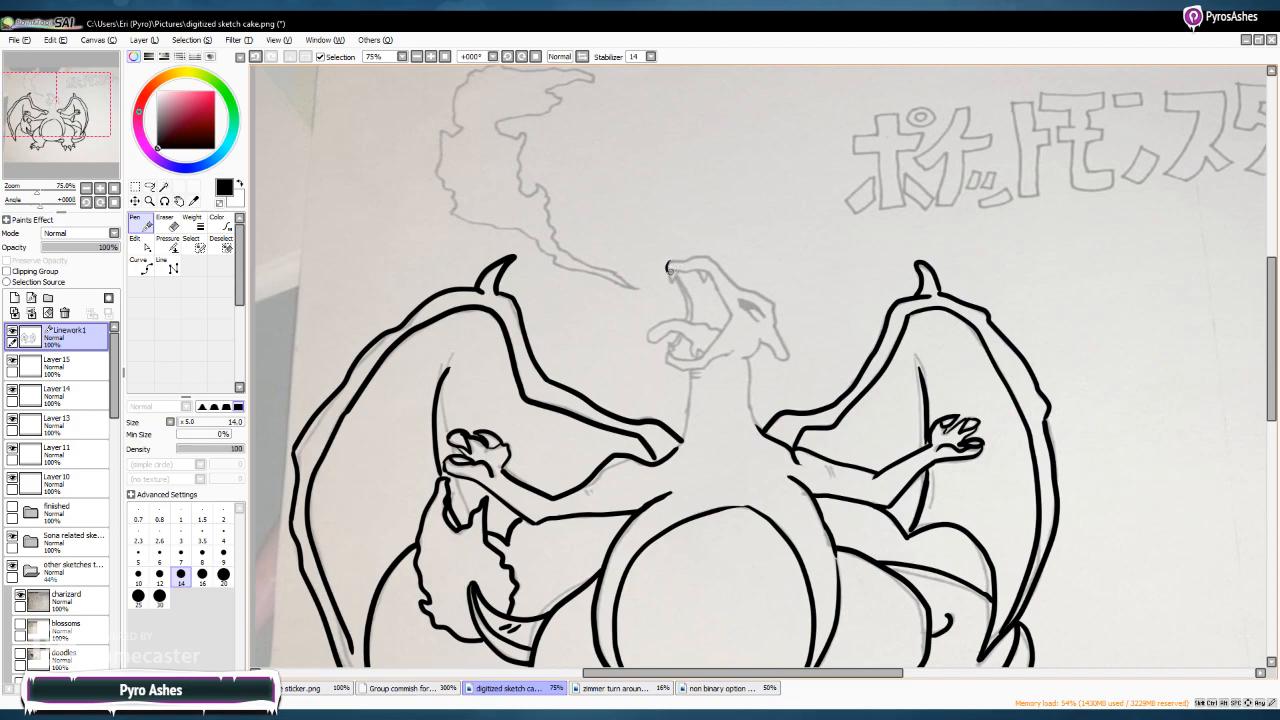
{"action": "mouse_move", "coordinate": [667, 267]}
{"action": "left_mouse_down"}
{"action": "mouse_move", "coordinate": [709, 270]}
{"action": "mouse_move", "coordinate": [731, 318]}
{"action": "left_mouse_up"}
{"action": "mouse_move", "coordinate": [668, 270]}
{"action": "left_mouse_down"}
{"action": "mouse_move", "coordinate": [672, 284]}
{"action": "mouse_move", "coordinate": [680, 272]}
{"action": "mouse_move", "coordinate": [707, 278]}
{"action": "mouse_move", "coordinate": [683, 285]}
{"action": "mouse_move", "coordinate": [691, 319]}
{"action": "mouse_move", "coordinate": [680, 287]}
{"action": "mouse_move", "coordinate": [687, 321]}
{"action": "left_mouse_up"}
{"action": "mouse_move", "coordinate": [669, 347]}
{"action": "left_mouse_down"}
{"action": "mouse_move", "coordinate": [702, 347]}
{"action": "mouse_move", "coordinate": [680, 358]}
{"action": "mouse_move", "coordinate": [700, 358]}
{"action": "mouse_move", "coordinate": [728, 314]}
{"action": "mouse_move", "coordinate": [706, 350]}
{"action": "mouse_move", "coordinate": [669, 368]}
{"action": "mouse_move", "coordinate": [686, 376]}
{"action": "mouse_move", "coordinate": [736, 350]}
{"action": "mouse_move", "coordinate": [692, 384]}
{"action": "mouse_move", "coordinate": [682, 440]}
{"action": "left_mouse_up"}
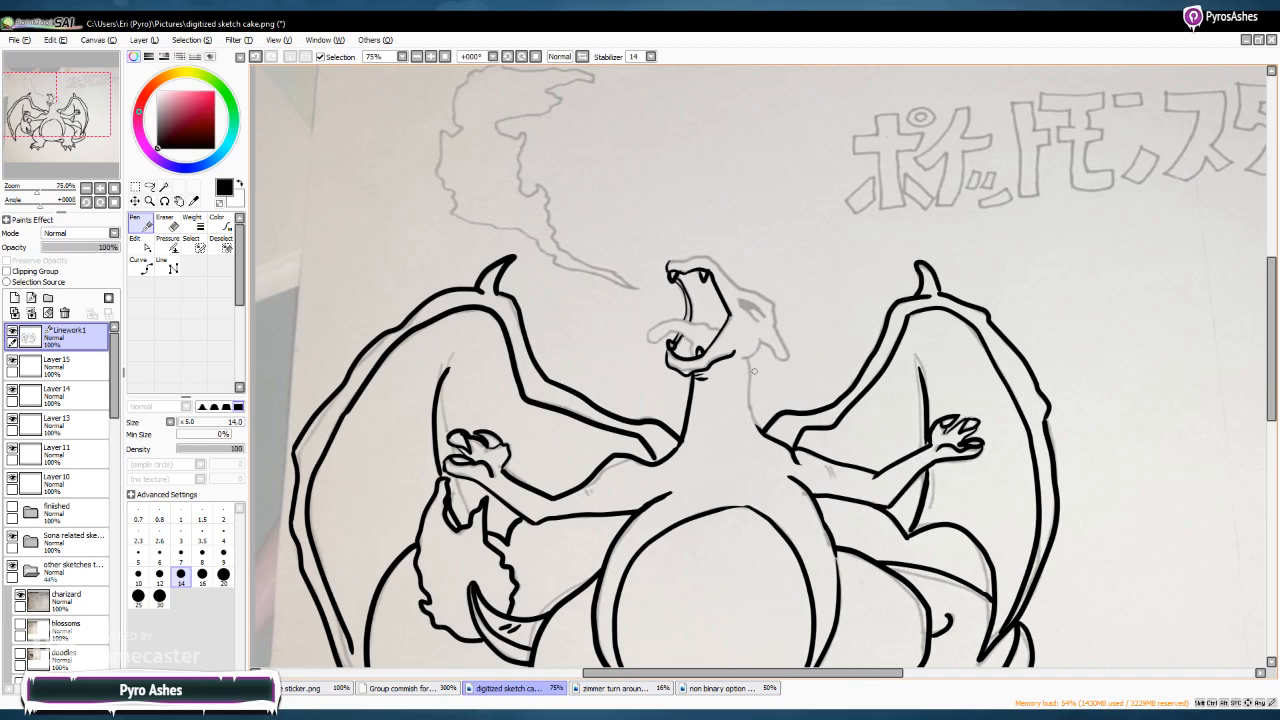
Ink the right side of the neck, the horn, the top of the head, the eye and the tongue
{"action": "mouse_move", "coordinate": [743, 356]}
{"action": "left_mouse_down"}
{"action": "mouse_move", "coordinate": [758, 340]}
{"action": "mouse_move", "coordinate": [763, 430]}
{"action": "left_mouse_up"}
{"action": "mouse_move", "coordinate": [757, 342]}
{"action": "left_mouse_down"}
{"action": "mouse_move", "coordinate": [789, 352]}
{"action": "mouse_move", "coordinate": [775, 322]}
{"action": "left_mouse_up"}
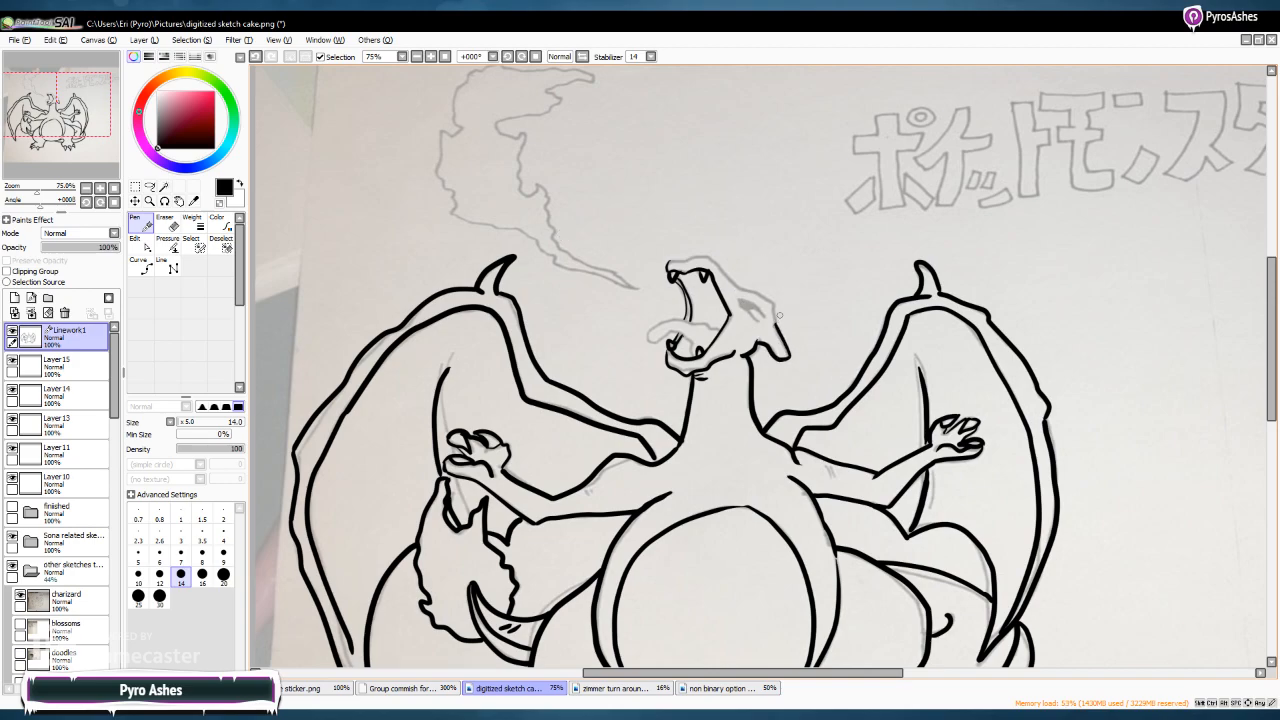
{"action": "mouse_move", "coordinate": [771, 300]}
{"action": "left_mouse_down"}
{"action": "mouse_move", "coordinate": [695, 255]}
{"action": "mouse_move", "coordinate": [670, 262]}
{"action": "left_mouse_up"}
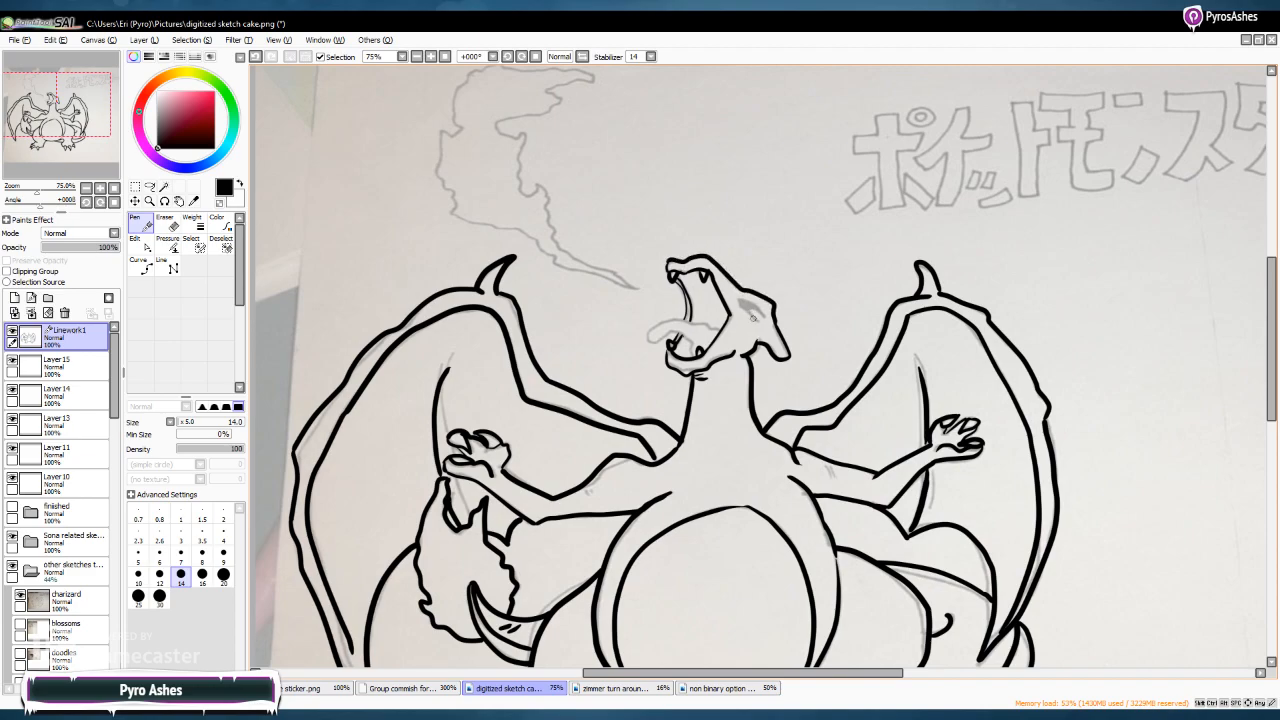
{"action": "mouse_move", "coordinate": [740, 304]}
{"action": "left_mouse_down"}
{"action": "mouse_move", "coordinate": [764, 320]}
{"action": "mouse_move", "coordinate": [747, 304]}
{"action": "left_mouse_up"}
{"action": "left_click_drag", "start_coordinate": [742, 301], "coordinate": [750, 308]}
{"action": "mouse_move", "coordinate": [662, 338]}
{"action": "left_mouse_down"}
{"action": "mouse_move", "coordinate": [648, 336]}
{"action": "mouse_move", "coordinate": [654, 322]}
{"action": "mouse_move", "coordinate": [692, 321]}
{"action": "left_mouse_up"}
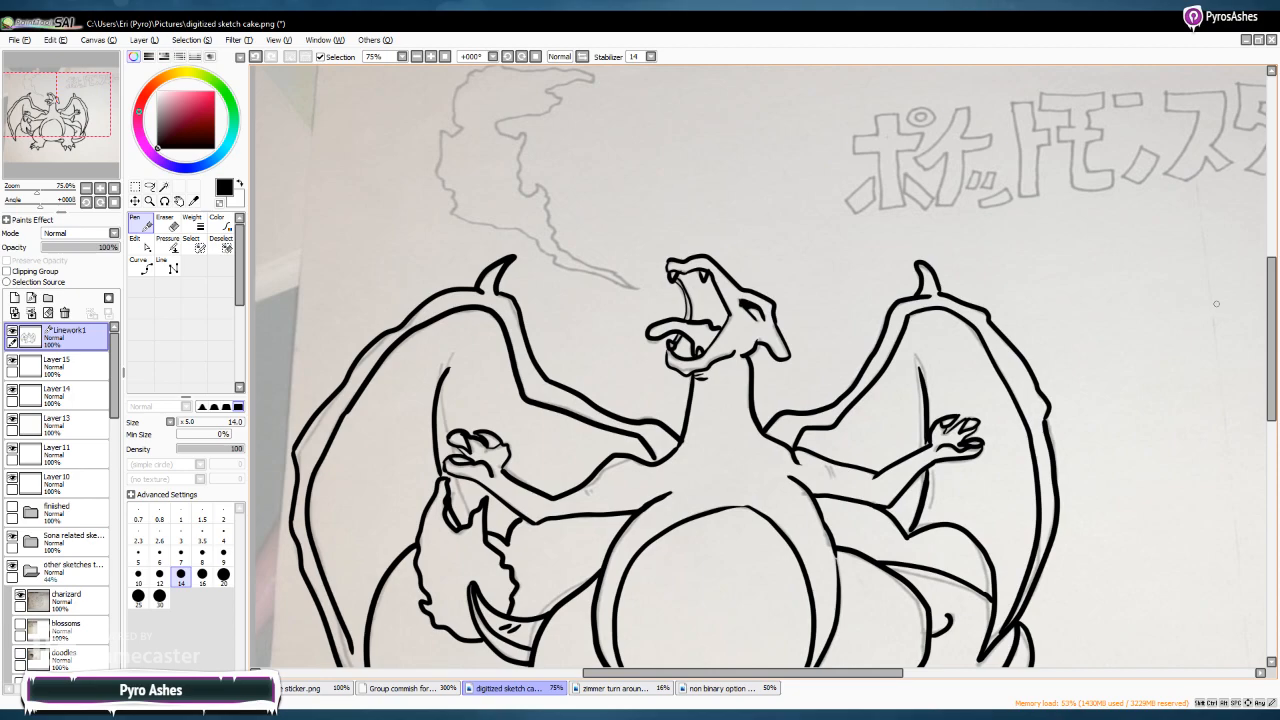
Add short marks on both upper arms and ink the jagged outline of the flame rising beside the head
{"action": "left_click_drag", "start_coordinate": [827, 467], "coordinate": [835, 479]}
{"action": "left_click_drag", "start_coordinate": [587, 487], "coordinate": [594, 496]}
{"action": "scroll", "coordinate": [1217, 365], "scroll_direction": "down", "scroll_amount": 3}
{"action": "scroll", "coordinate": [1237, 290], "scroll_direction": "up", "scroll_amount": 10}
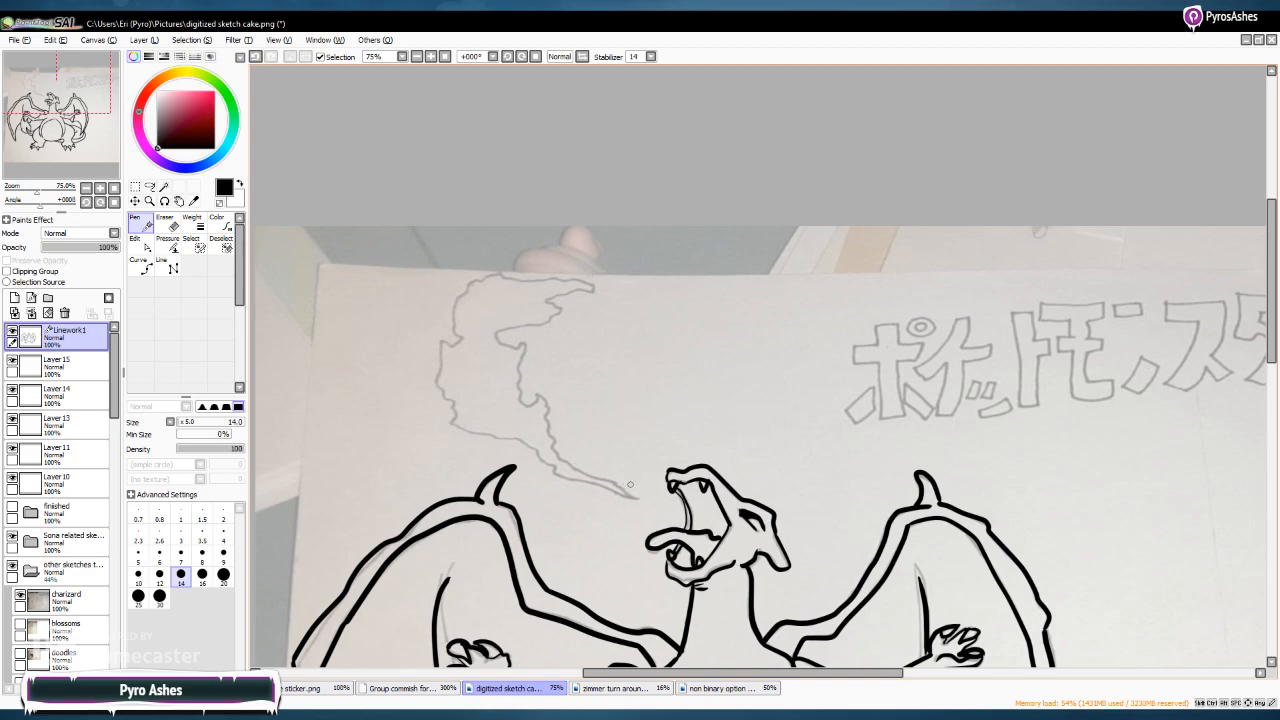
{"action": "mouse_move", "coordinate": [557, 469]}
{"action": "left_mouse_down"}
{"action": "mouse_move", "coordinate": [638, 494]}
{"action": "mouse_move", "coordinate": [561, 451]}
{"action": "mouse_move", "coordinate": [543, 386]}
{"action": "mouse_move", "coordinate": [524, 399]}
{"action": "mouse_move", "coordinate": [518, 383]}
{"action": "mouse_move", "coordinate": [523, 344]}
{"action": "mouse_move", "coordinate": [493, 335]}
{"action": "mouse_move", "coordinate": [563, 312]}
{"action": "mouse_move", "coordinate": [545, 297]}
{"action": "left_mouse_up"}
{"action": "mouse_move", "coordinate": [571, 291]}
{"action": "left_mouse_down"}
{"action": "mouse_move", "coordinate": [592, 292]}
{"action": "mouse_move", "coordinate": [588, 278]}
{"action": "mouse_move", "coordinate": [483, 272]}
{"action": "mouse_move", "coordinate": [457, 292]}
{"action": "mouse_move", "coordinate": [450, 328]}
{"action": "mouse_move", "coordinate": [465, 342]}
{"action": "mouse_move", "coordinate": [434, 348]}
{"action": "mouse_move", "coordinate": [437, 372]}
{"action": "left_mouse_up"}
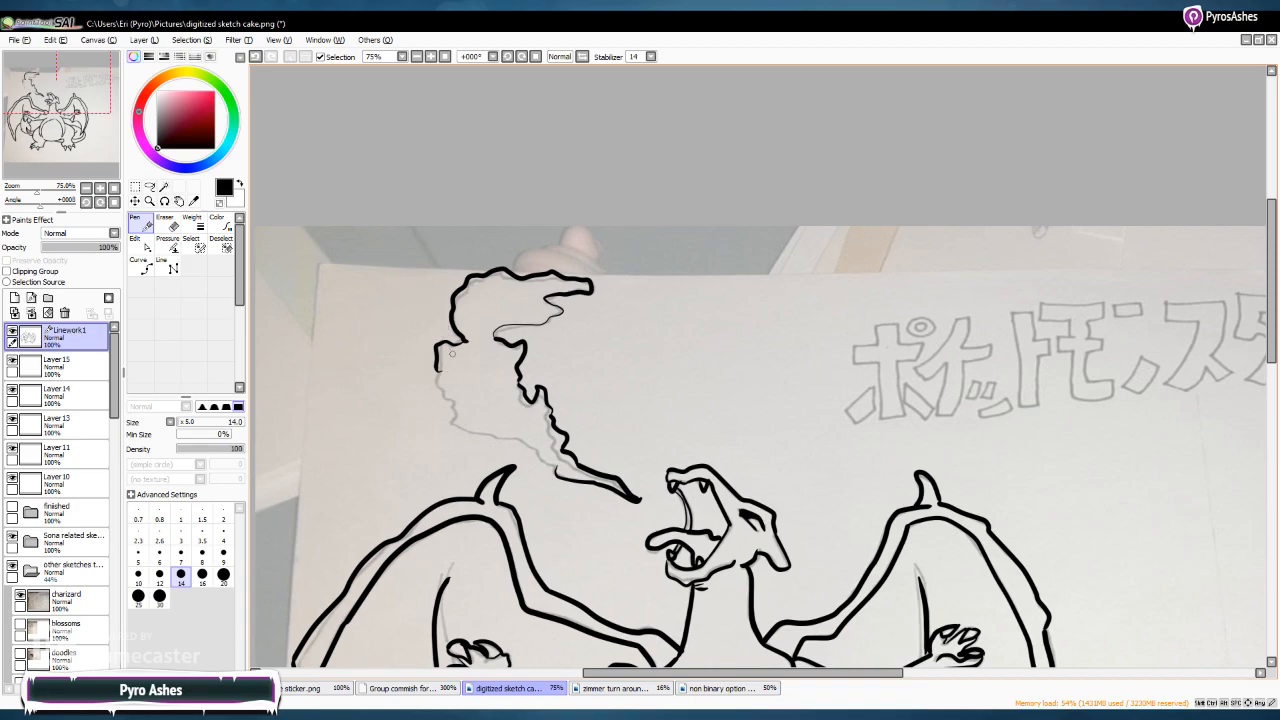
{"action": "mouse_move", "coordinate": [437, 372]}
{"action": "left_mouse_down"}
{"action": "mouse_move", "coordinate": [459, 434]}
{"action": "mouse_move", "coordinate": [526, 447]}
{"action": "mouse_move", "coordinate": [558, 472]}
{"action": "left_mouse_up"}
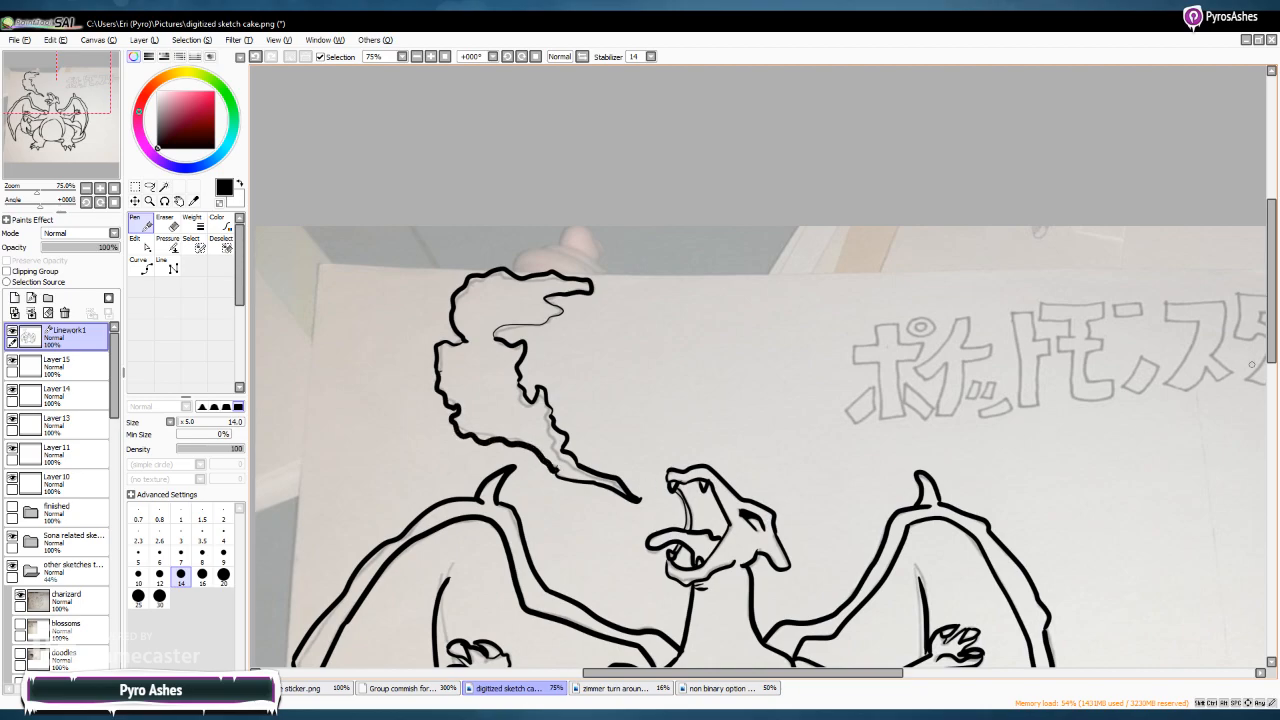
Ink the outlined strokes of ホ, the base of the first katakana character in the title lettering
{"action": "scroll", "coordinate": [1251, 364], "scroll_direction": "down", "scroll_amount": 1}
{"action": "scroll", "coordinate": [944, 464], "scroll_direction": "right", "scroll_amount": 2}
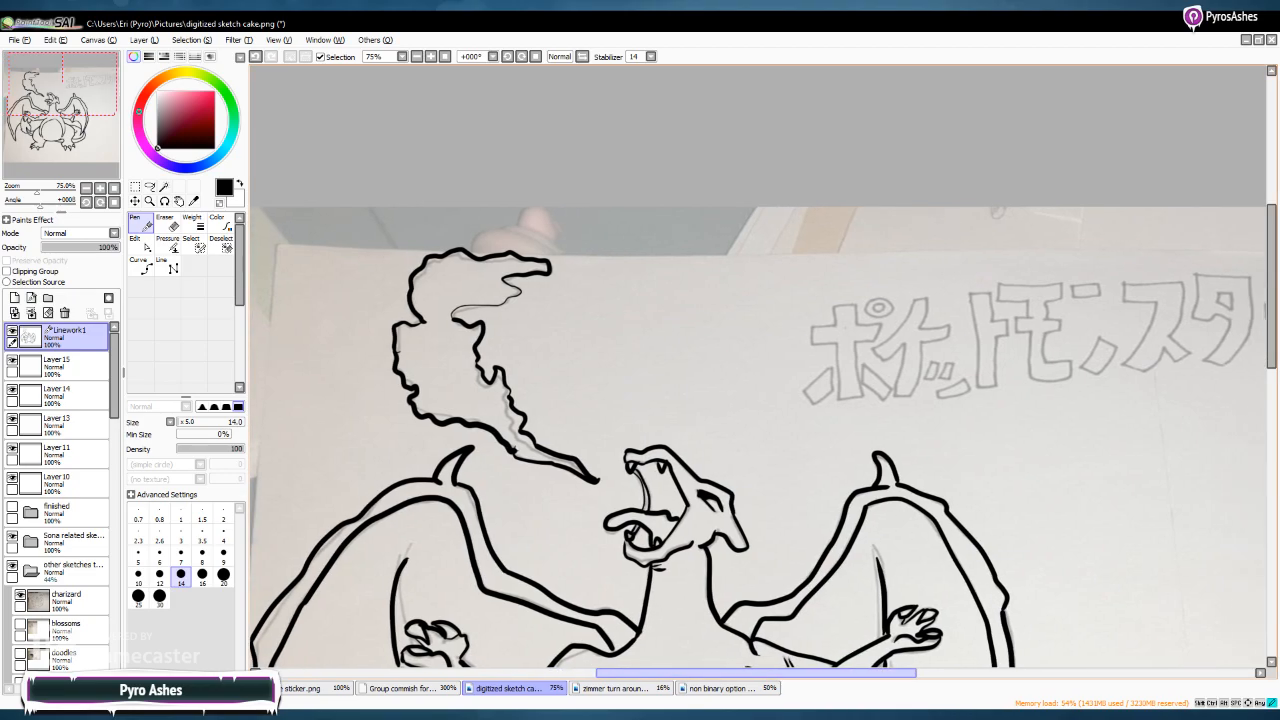
{"action": "scroll", "coordinate": [458, 208], "scroll_direction": "right", "scroll_amount": 6}
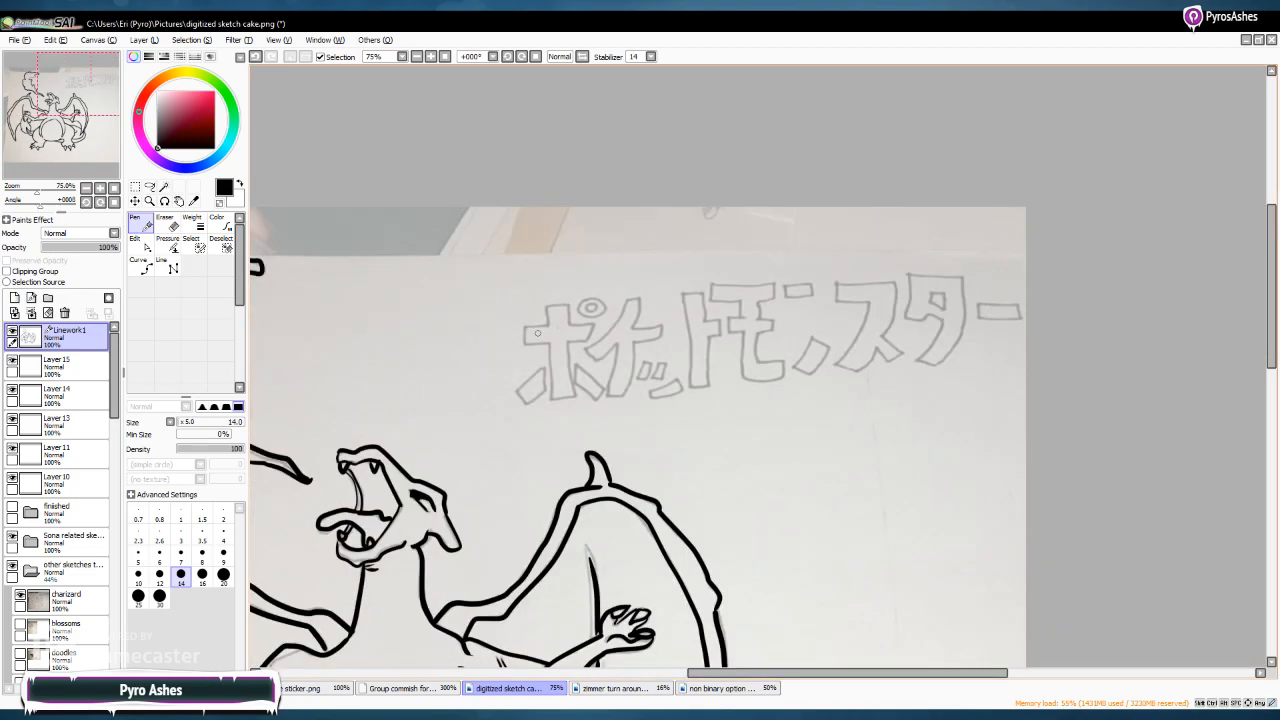
{"action": "mouse_move", "coordinate": [546, 324]}
{"action": "left_mouse_down"}
{"action": "mouse_move", "coordinate": [520, 325]}
{"action": "mouse_move", "coordinate": [543, 341]}
{"action": "mouse_move", "coordinate": [564, 303]}
{"action": "mouse_move", "coordinate": [571, 324]}
{"action": "mouse_move", "coordinate": [598, 324]}
{"action": "mouse_move", "coordinate": [588, 343]}
{"action": "mouse_move", "coordinate": [549, 341]}
{"action": "mouse_move", "coordinate": [549, 390]}
{"action": "mouse_move", "coordinate": [574, 386]}
{"action": "mouse_move", "coordinate": [569, 341]}
{"action": "mouse_move", "coordinate": [517, 390]}
{"action": "mouse_move", "coordinate": [528, 402]}
{"action": "mouse_move", "coordinate": [542, 392]}
{"action": "mouse_move", "coordinate": [539, 367]}
{"action": "mouse_move", "coordinate": [601, 393]}
{"action": "mouse_move", "coordinate": [582, 368]}
{"action": "mouse_move", "coordinate": [607, 390]}
{"action": "mouse_move", "coordinate": [590, 397]}
{"action": "left_mouse_up"}
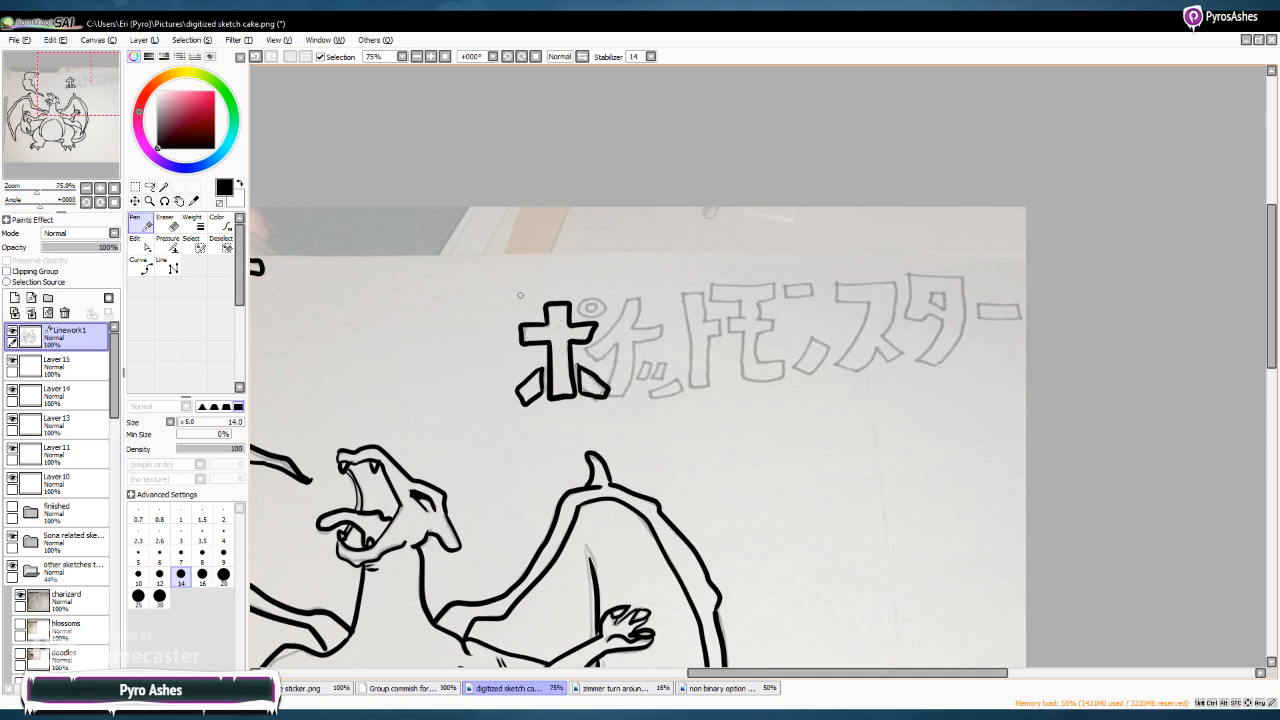
Erase the lower-right stroke of the first katakana character and redraw it in black with the pen
{"action": "key", "text": "e"}
{"action": "left_click", "coordinate": [223, 556]}
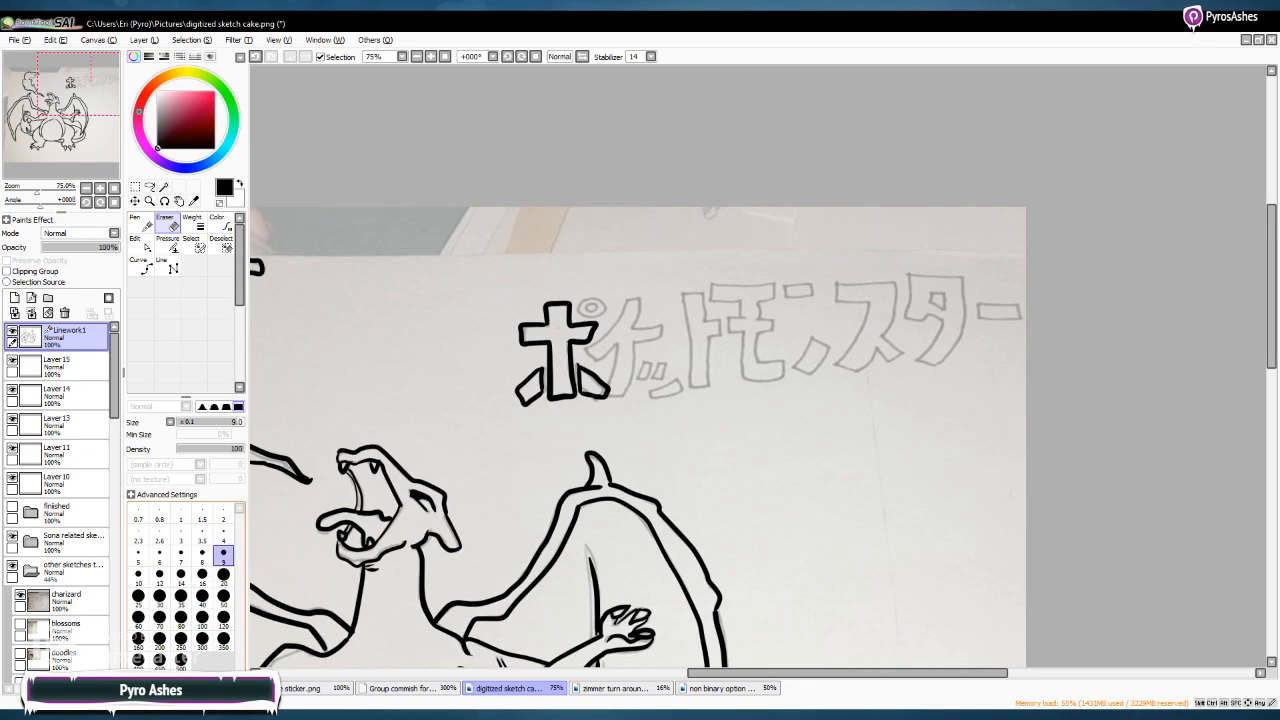
{"action": "left_click_drag", "start_coordinate": [594, 372], "coordinate": [602, 402]}
{"action": "left_click", "coordinate": [202, 574]}
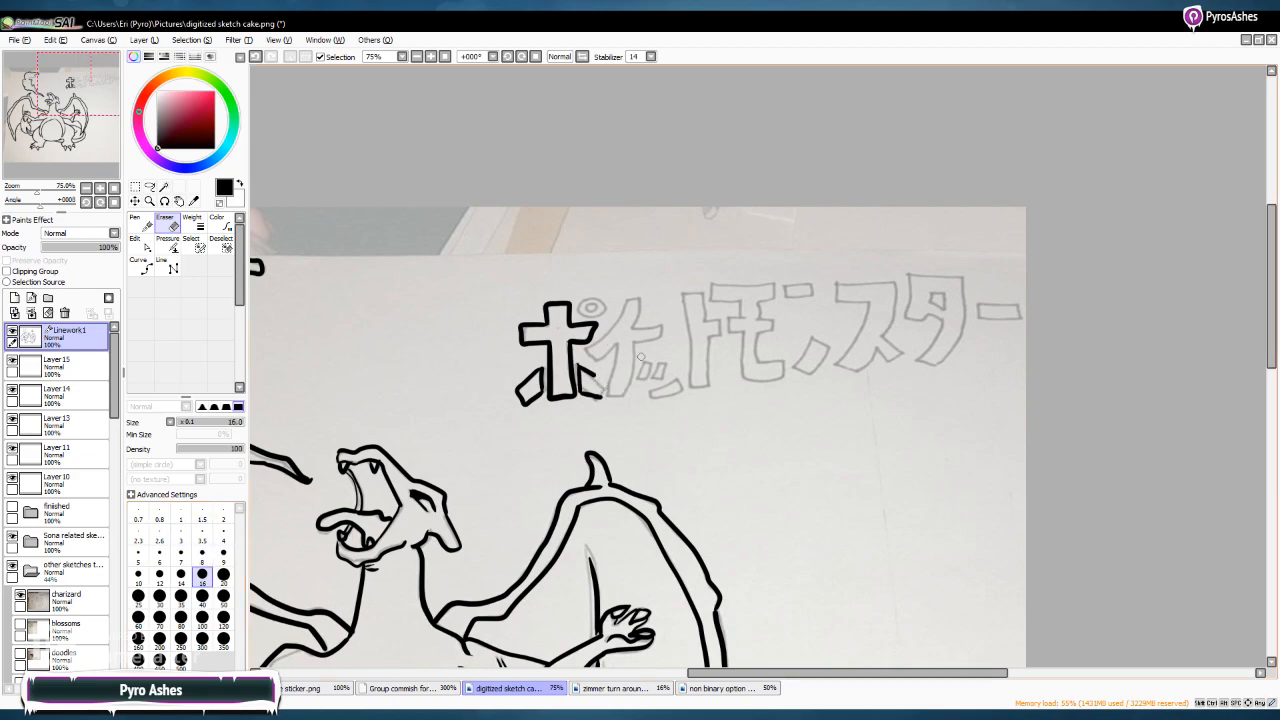
{"action": "mouse_move", "coordinate": [594, 384]}
{"action": "left_mouse_down"}
{"action": "mouse_move", "coordinate": [588, 370]}
{"action": "mouse_move", "coordinate": [580, 380]}
{"action": "left_mouse_up"}
{"action": "key", "text": "n"}
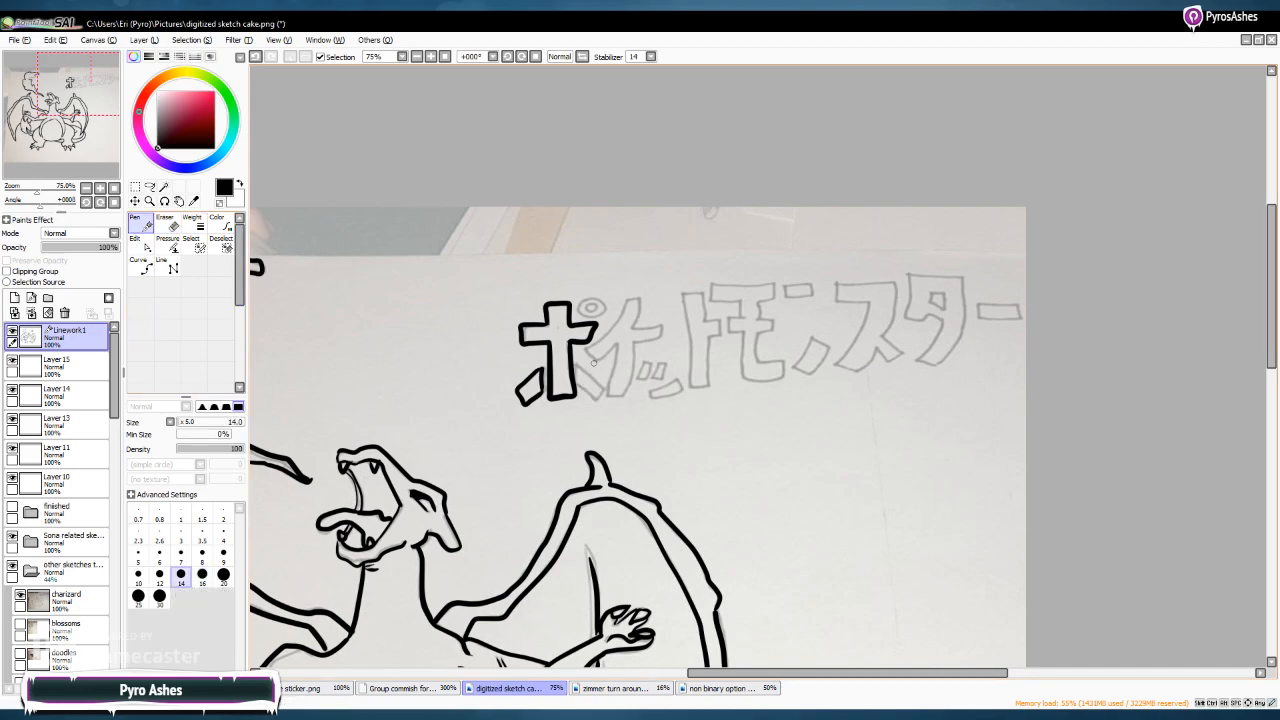
{"action": "left_click_drag", "start_coordinate": [576, 366], "coordinate": [601, 397]}
Ink the small circle beside the first character, the outlines of ケ, ッ, ト and モ, and the upper dash of ン
{"action": "mouse_move", "coordinate": [587, 294]}
{"action": "left_mouse_down"}
{"action": "mouse_move", "coordinate": [594, 316]}
{"action": "mouse_move", "coordinate": [603, 300]}
{"action": "mouse_move", "coordinate": [584, 298]}
{"action": "mouse_move", "coordinate": [626, 305]}
{"action": "mouse_move", "coordinate": [586, 353]}
{"action": "mouse_move", "coordinate": [645, 295]}
{"action": "mouse_move", "coordinate": [638, 328]}
{"action": "mouse_move", "coordinate": [662, 338]}
{"action": "mouse_move", "coordinate": [614, 342]}
{"action": "mouse_move", "coordinate": [612, 384]}
{"action": "mouse_move", "coordinate": [626, 396]}
{"action": "mouse_move", "coordinate": [638, 342]}
{"action": "mouse_move", "coordinate": [652, 382]}
{"action": "mouse_move", "coordinate": [654, 368]}
{"action": "mouse_move", "coordinate": [666, 382]}
{"action": "mouse_move", "coordinate": [646, 389]}
{"action": "mouse_move", "coordinate": [680, 398]}
{"action": "mouse_move", "coordinate": [670, 376]}
{"action": "left_mouse_up"}
{"action": "mouse_move", "coordinate": [682, 296]}
{"action": "left_mouse_down"}
{"action": "mouse_move", "coordinate": [688, 392]}
{"action": "mouse_move", "coordinate": [708, 394]}
{"action": "mouse_move", "coordinate": [718, 332]}
{"action": "mouse_move", "coordinate": [704, 300]}
{"action": "mouse_move", "coordinate": [680, 290]}
{"action": "left_mouse_up"}
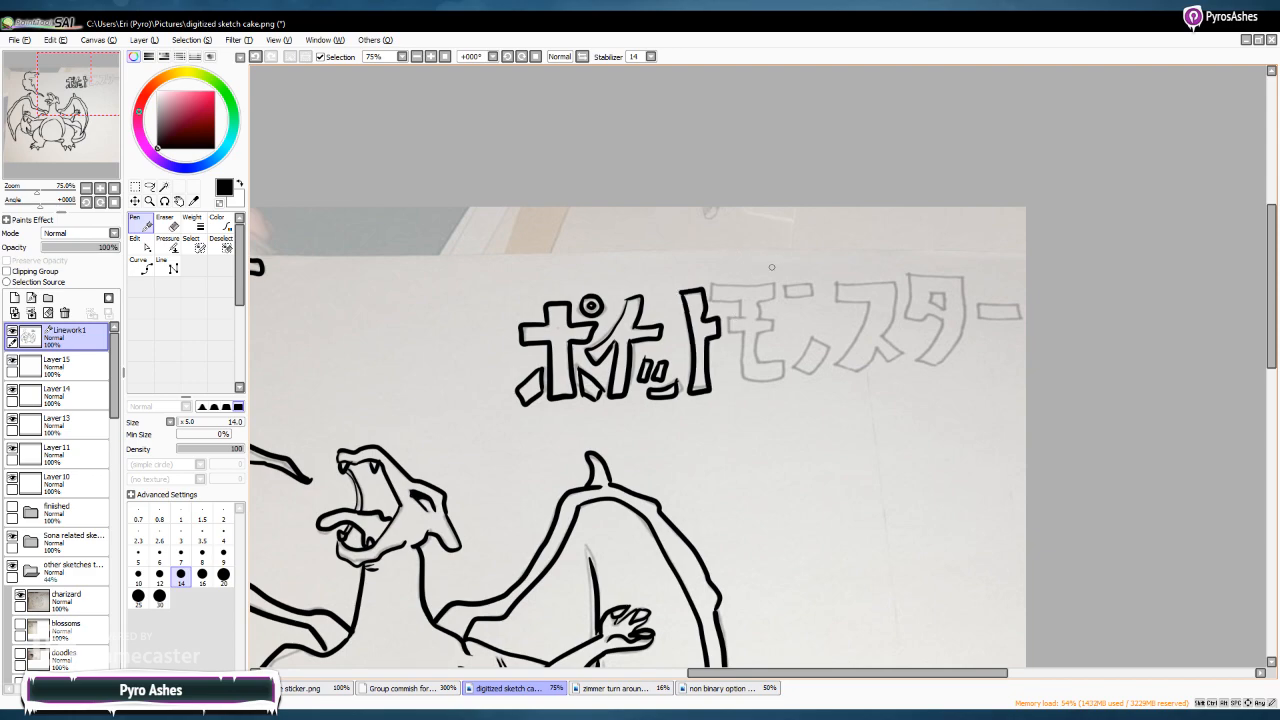
{"action": "mouse_move", "coordinate": [711, 285]}
{"action": "left_mouse_down"}
{"action": "mouse_move", "coordinate": [735, 304]}
{"action": "mouse_move", "coordinate": [713, 283]}
{"action": "mouse_move", "coordinate": [774, 284]}
{"action": "mouse_move", "coordinate": [727, 325]}
{"action": "mouse_move", "coordinate": [747, 313]}
{"action": "mouse_move", "coordinate": [754, 325]}
{"action": "mouse_move", "coordinate": [759, 311]}
{"action": "mouse_move", "coordinate": [757, 340]}
{"action": "mouse_move", "coordinate": [738, 325]}
{"action": "mouse_move", "coordinate": [741, 363]}
{"action": "mouse_move", "coordinate": [765, 380]}
{"action": "mouse_move", "coordinate": [785, 365]}
{"action": "mouse_move", "coordinate": [813, 285]}
{"action": "left_mouse_up"}
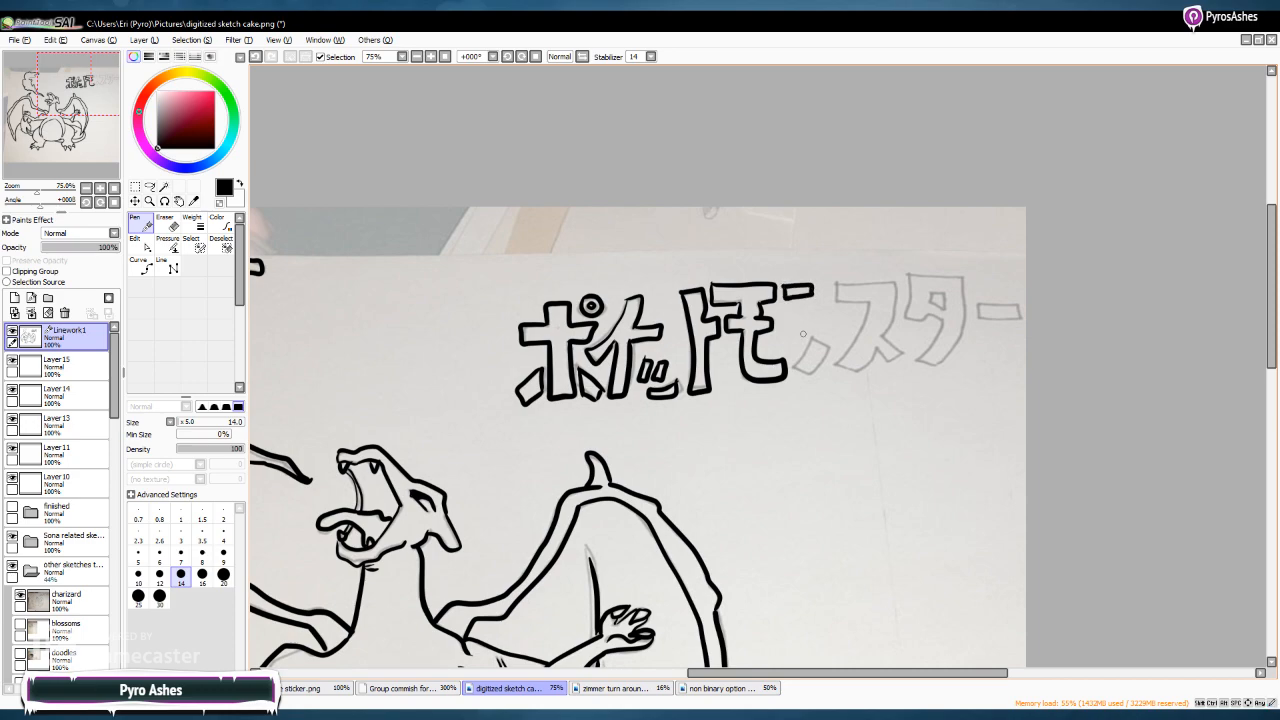
{"action": "mouse_move", "coordinate": [808, 349]}
{"action": "left_mouse_down"}
{"action": "mouse_move", "coordinate": [816, 338]}
{"action": "mouse_move", "coordinate": [797, 367]}
{"action": "mouse_move", "coordinate": [812, 375]}
{"action": "mouse_move", "coordinate": [816, 340]}
{"action": "left_mouse_up"}
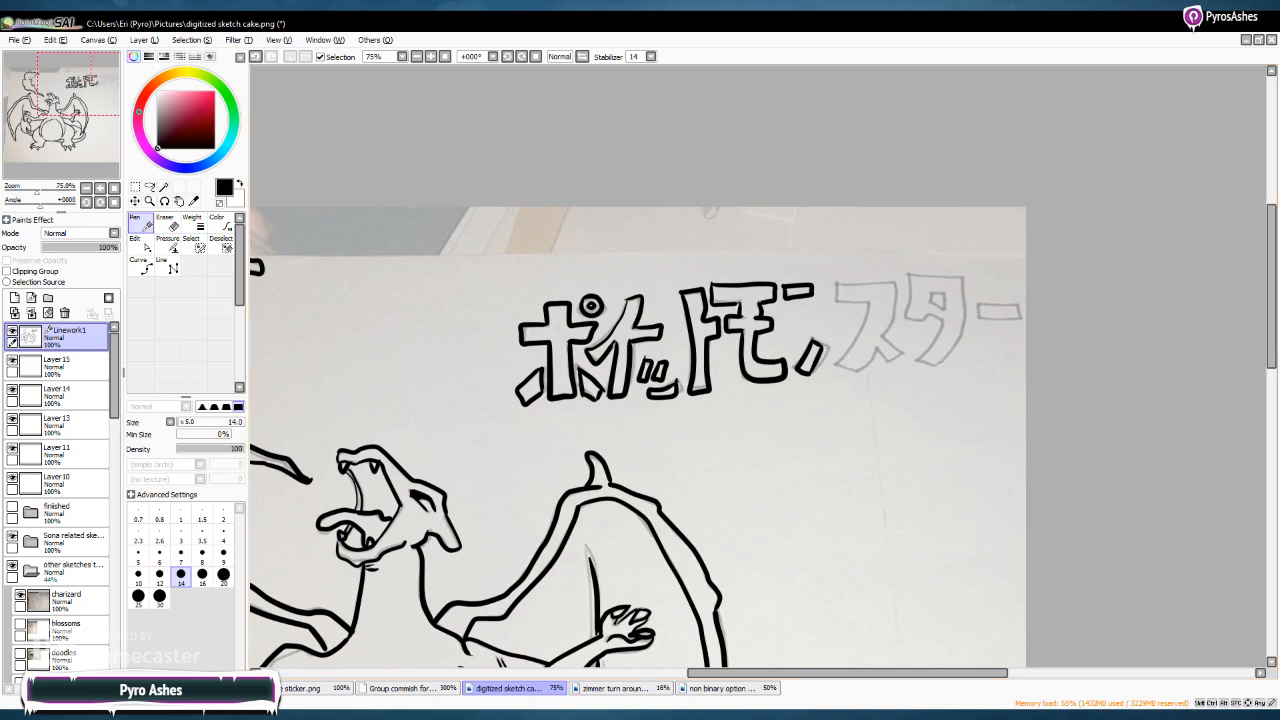
{"action": "left_click", "coordinate": [256, 57]}
{"action": "left_click", "coordinate": [256, 57]}
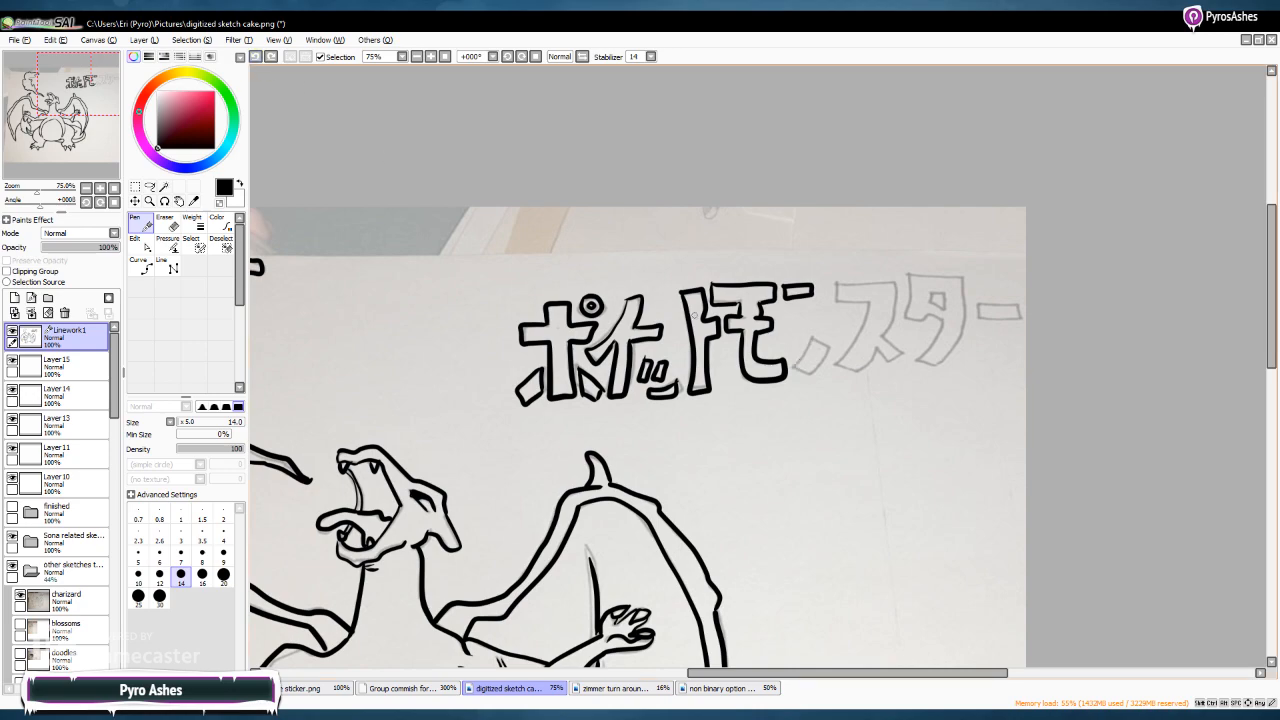
Ink the lower stroke of ン and the outlines of ス, タ and the closing ー of the title lettering
{"action": "mouse_move", "coordinate": [812, 336]}
{"action": "left_mouse_down"}
{"action": "mouse_move", "coordinate": [806, 376]}
{"action": "mouse_move", "coordinate": [819, 370]}
{"action": "mouse_move", "coordinate": [826, 338]}
{"action": "left_mouse_up"}
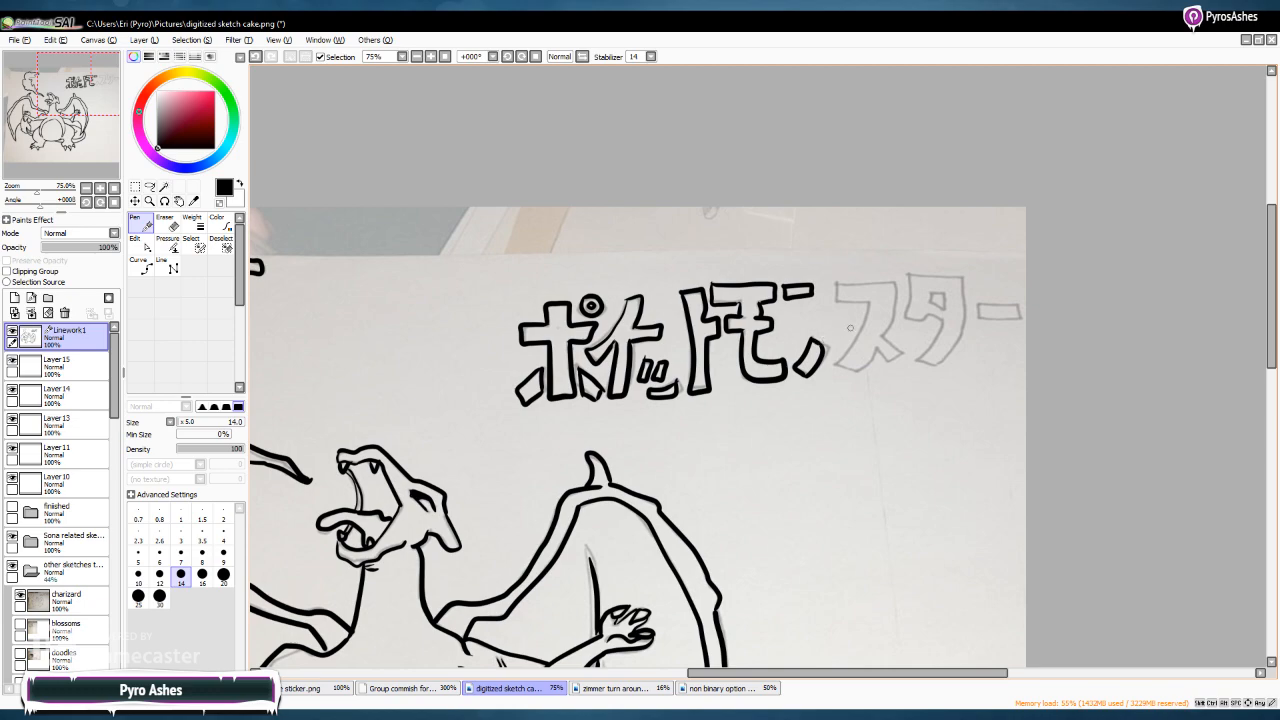
{"action": "mouse_move", "coordinate": [835, 285]}
{"action": "left_mouse_down"}
{"action": "mouse_move", "coordinate": [891, 280]}
{"action": "mouse_move", "coordinate": [886, 333]}
{"action": "mouse_move", "coordinate": [866, 309]}
{"action": "mouse_move", "coordinate": [836, 370]}
{"action": "mouse_move", "coordinate": [866, 378]}
{"action": "mouse_move", "coordinate": [876, 350]}
{"action": "mouse_move", "coordinate": [884, 372]}
{"action": "mouse_move", "coordinate": [878, 340]}
{"action": "left_mouse_up"}
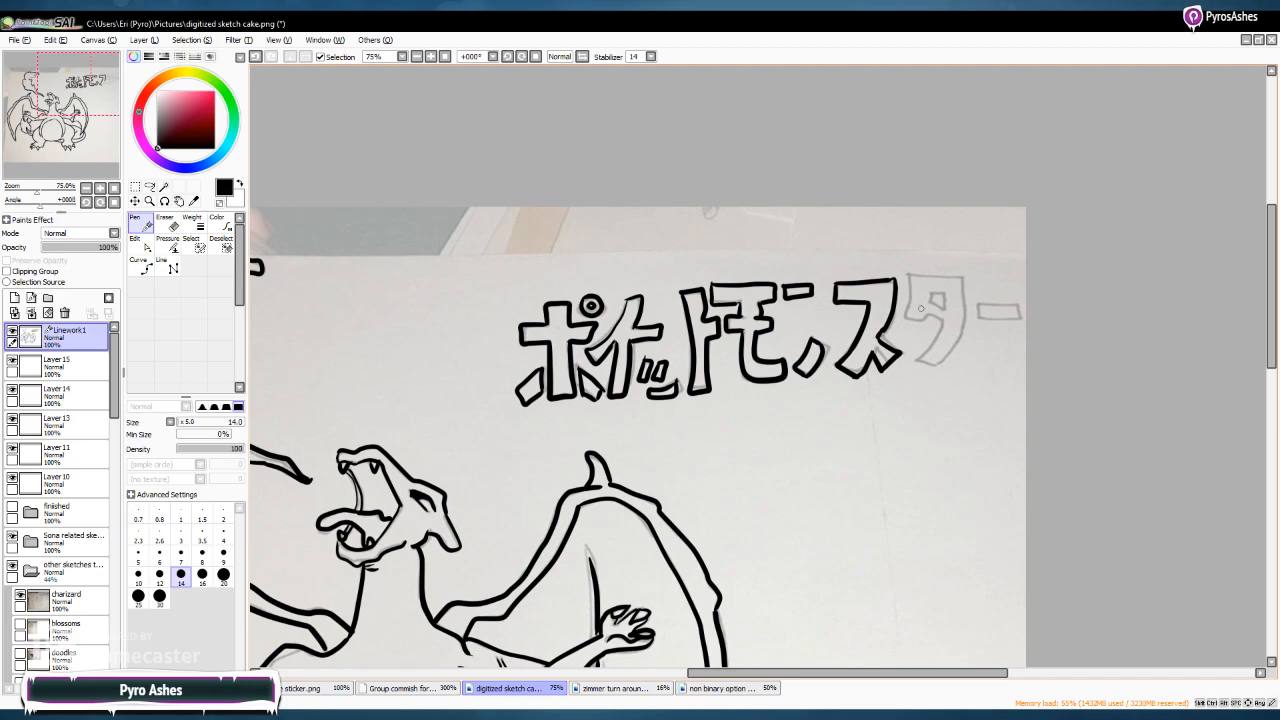
{"action": "mouse_move", "coordinate": [911, 272]}
{"action": "left_mouse_down"}
{"action": "mouse_move", "coordinate": [901, 322]}
{"action": "mouse_move", "coordinate": [944, 316]}
{"action": "mouse_move", "coordinate": [914, 364]}
{"action": "mouse_move", "coordinate": [950, 352]}
{"action": "mouse_move", "coordinate": [962, 276]}
{"action": "mouse_move", "coordinate": [910, 272]}
{"action": "mouse_move", "coordinate": [946, 314]}
{"action": "mouse_move", "coordinate": [938, 292]}
{"action": "mouse_move", "coordinate": [980, 316]}
{"action": "left_mouse_up"}
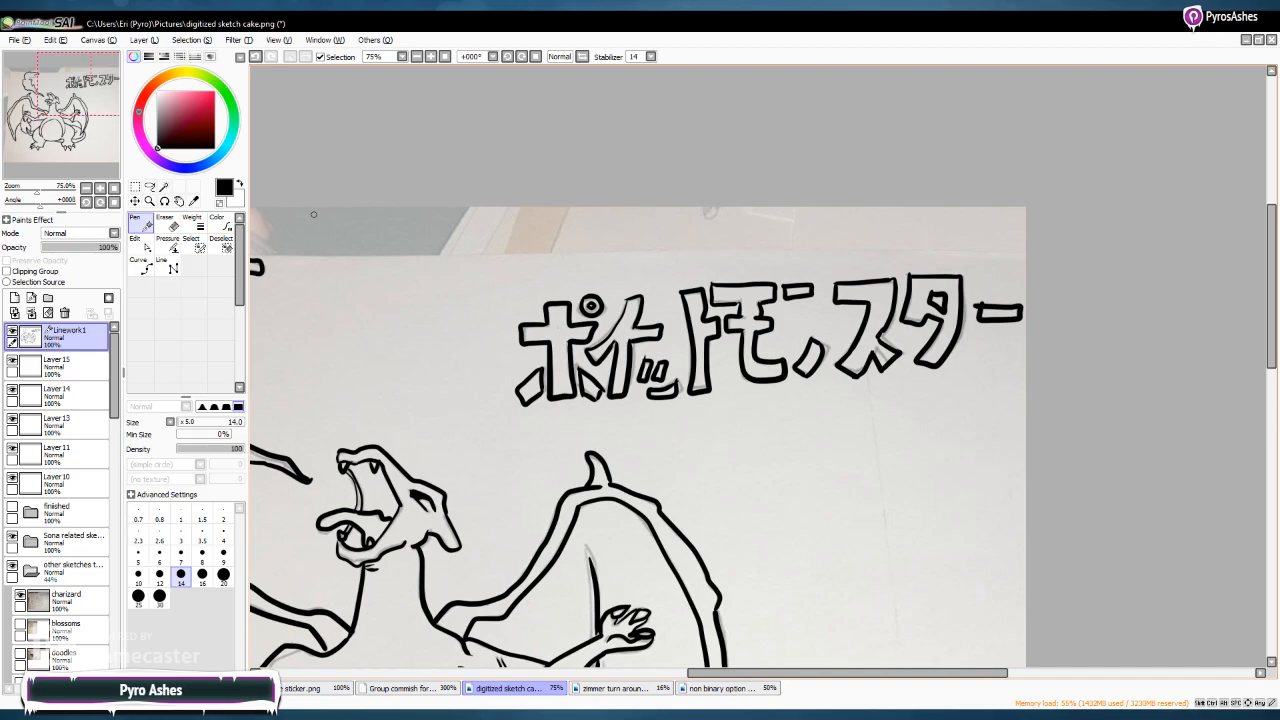
Undo the outline of the closing ー and redraw it over the sketched bar
{"action": "key", "text": "ctrl+z"}
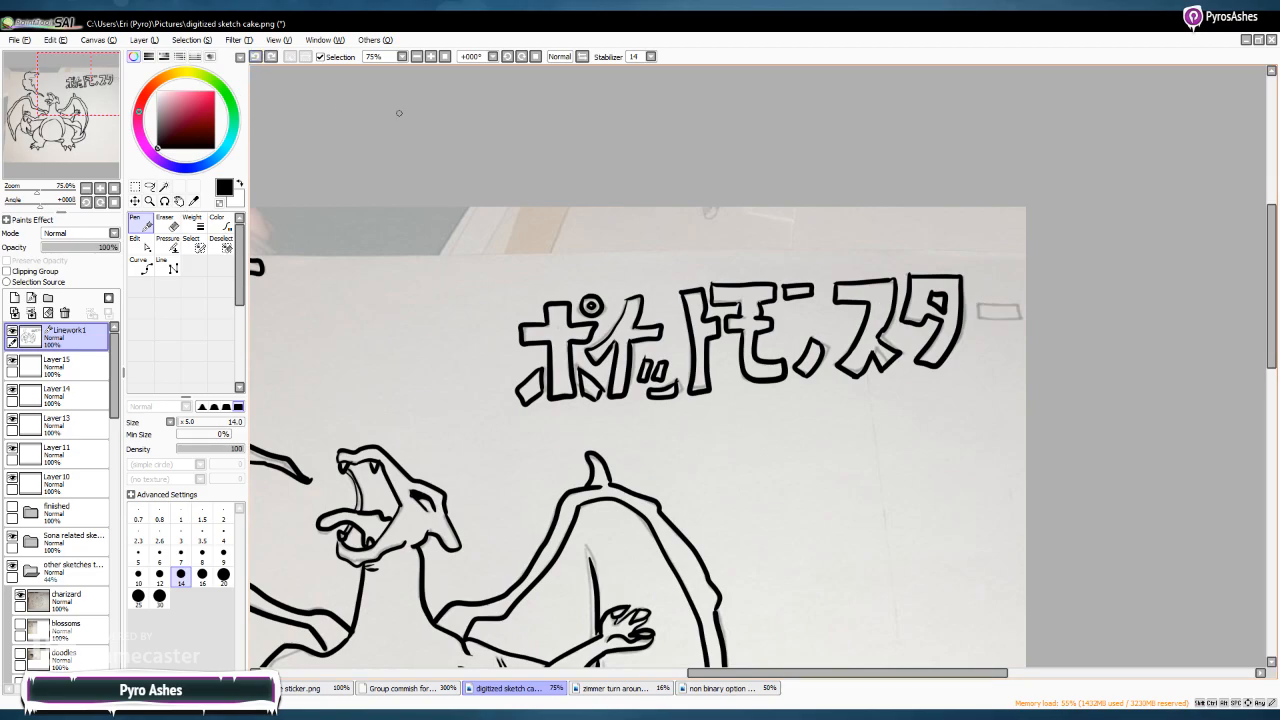
{"action": "mouse_move", "coordinate": [975, 307]}
{"action": "left_mouse_down"}
{"action": "mouse_move", "coordinate": [1020, 312]}
{"action": "mouse_move", "coordinate": [976, 318]}
{"action": "left_mouse_up"}
{"action": "key", "text": "ctrl+z"}
{"action": "mouse_move", "coordinate": [977, 316]}
{"action": "left_mouse_down"}
{"action": "mouse_move", "coordinate": [1012, 317]}
{"action": "mouse_move", "coordinate": [983, 312]}
{"action": "left_mouse_up"}
Hide the charizard sketch layer so only the linework shows
{"action": "scroll", "coordinate": [460, 85], "scroll_direction": "down", "scroll_amount": 1}
{"action": "scroll", "coordinate": [844, 656], "scroll_direction": "left", "scroll_amount": 5}
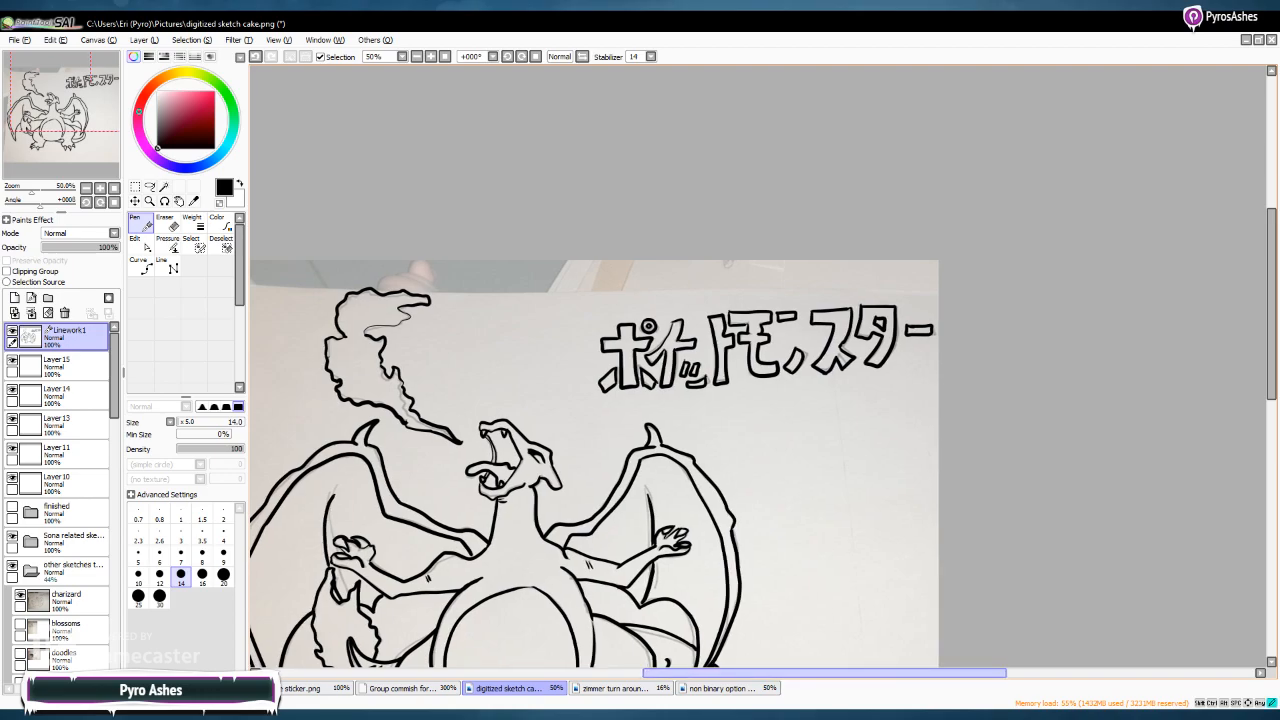
{"action": "scroll", "coordinate": [773, 366], "scroll_direction": "down", "scroll_amount": 5}
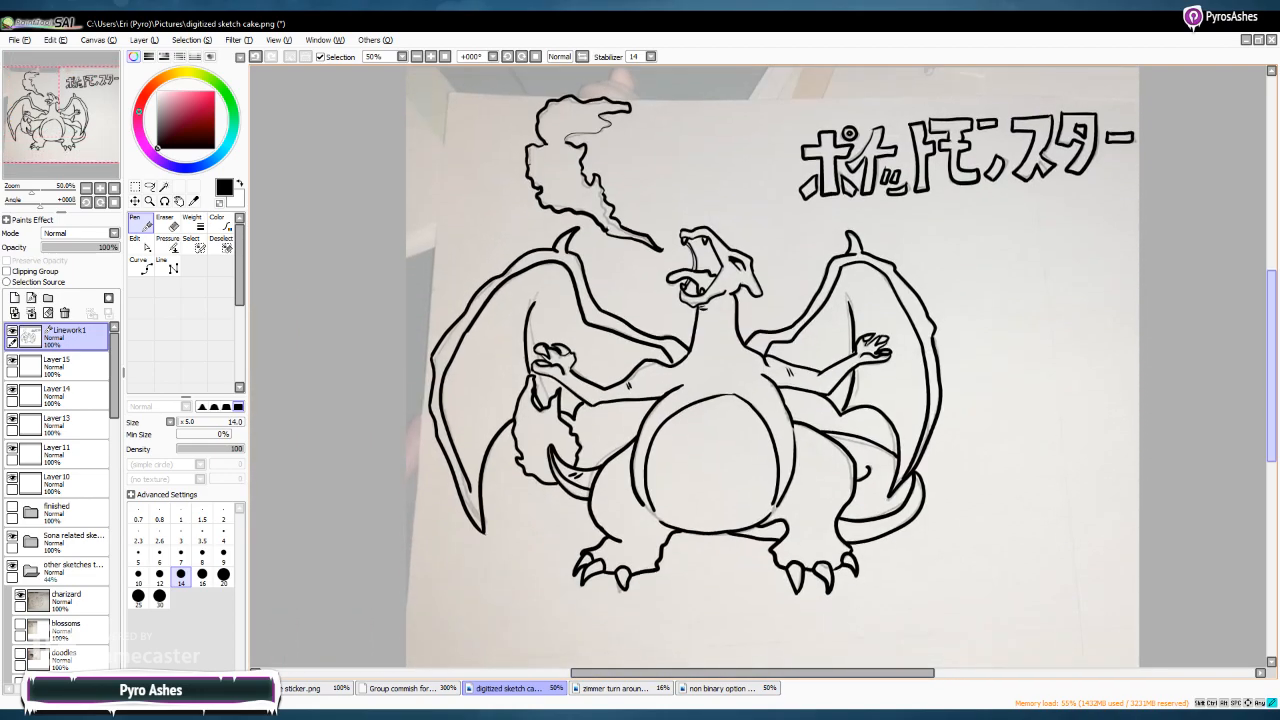
{"action": "left_click", "coordinate": [65, 598]}
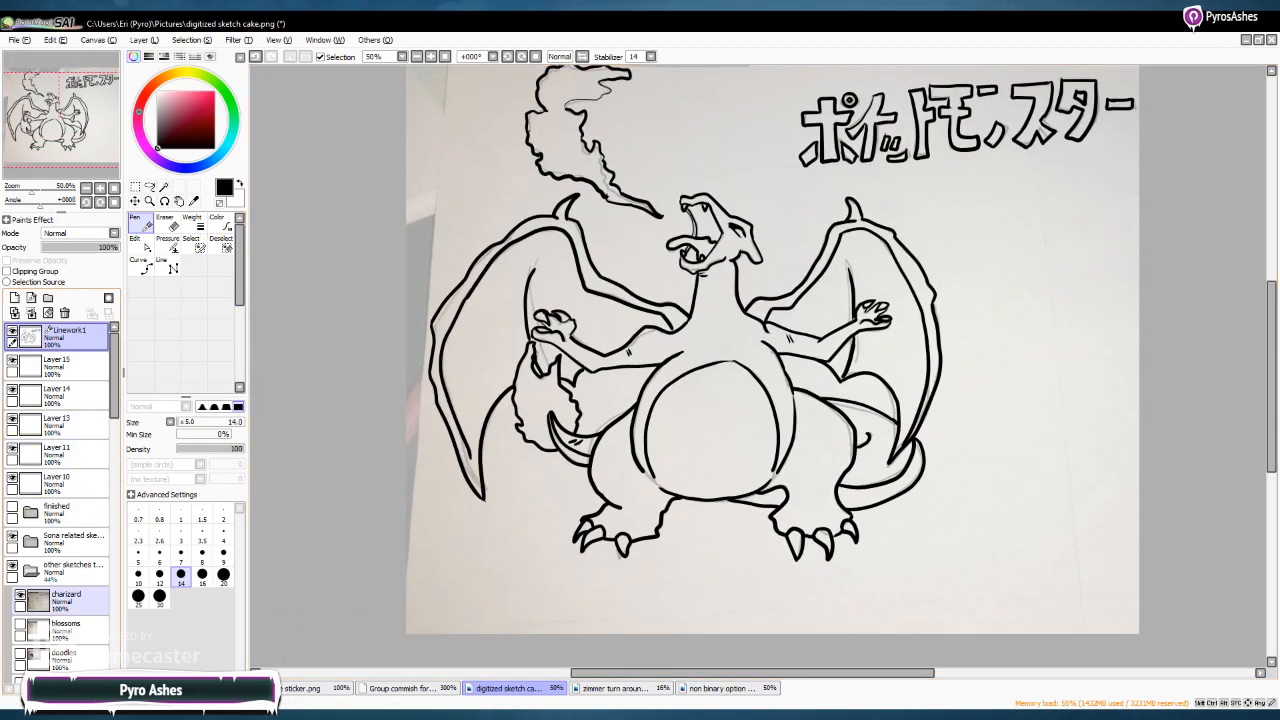
{"action": "left_click", "coordinate": [19, 594]}
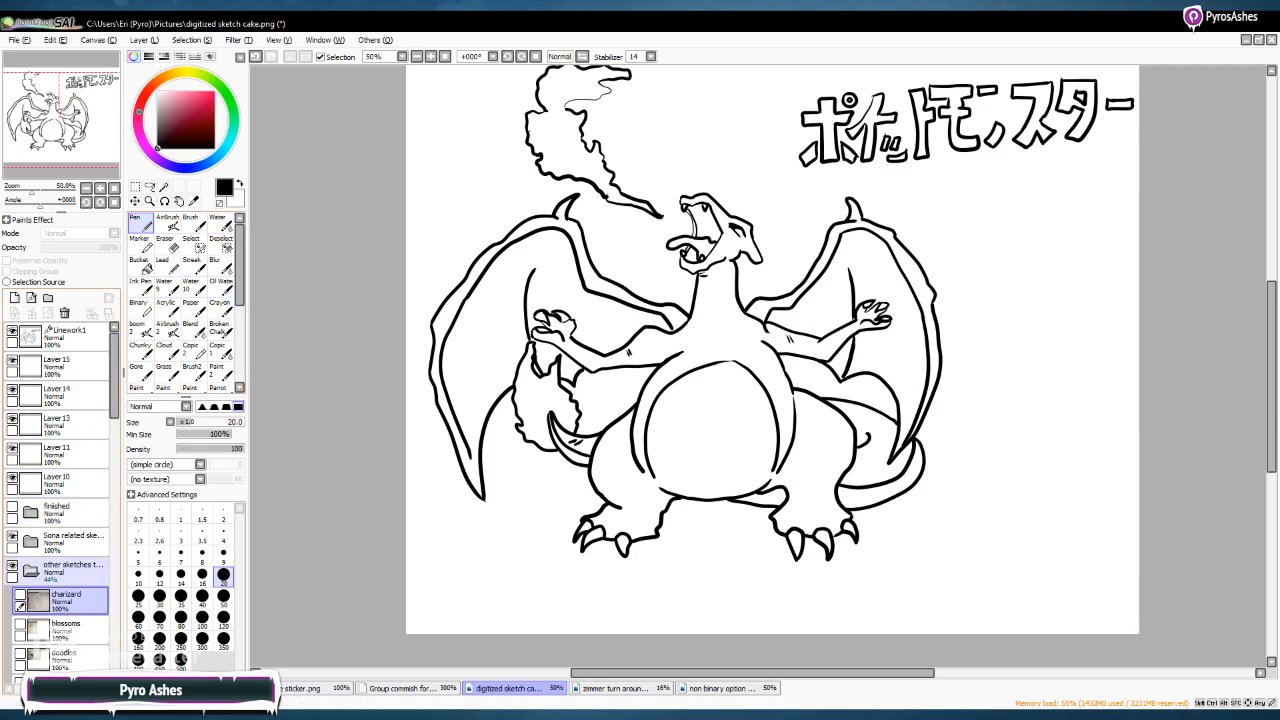
On Layer 15, colour the snout and upper jaw around the mouth orange with the pen at size 9
{"action": "left_click", "coordinate": [60, 366]}
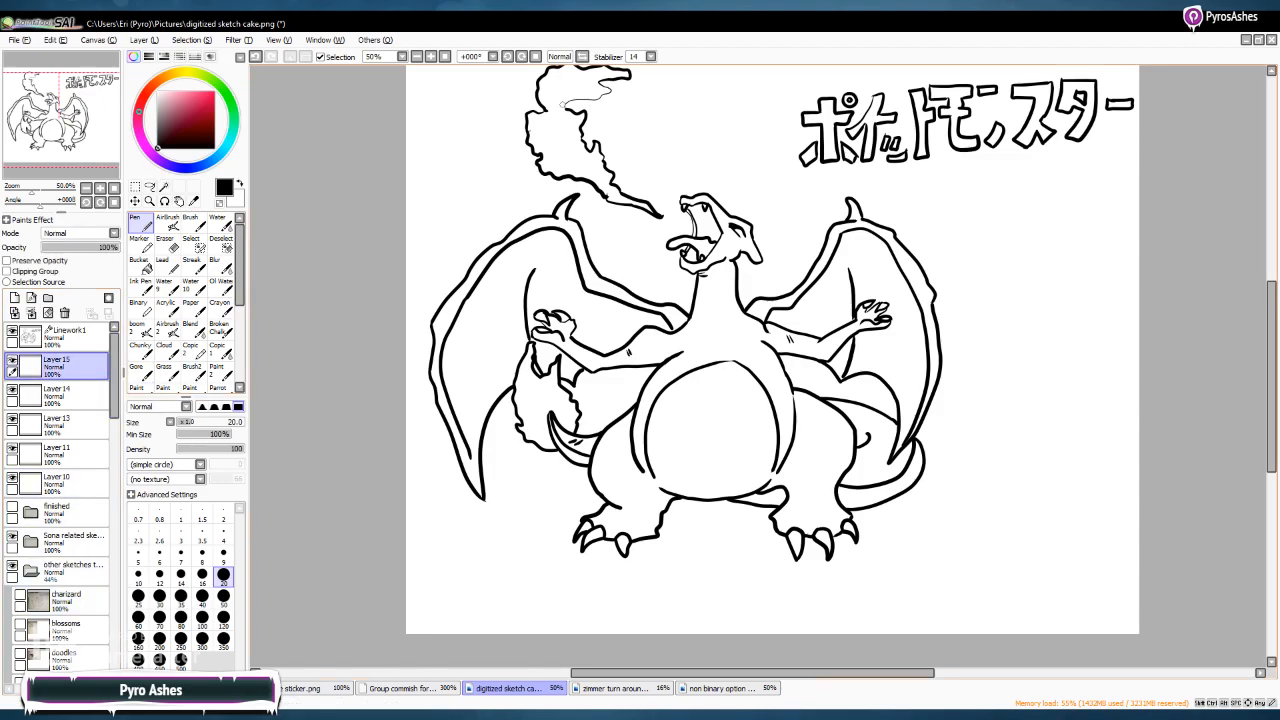
{"action": "left_click", "coordinate": [430, 56]}
{"action": "scroll", "coordinate": [1255, 389], "scroll_direction": "up", "scroll_amount": 3}
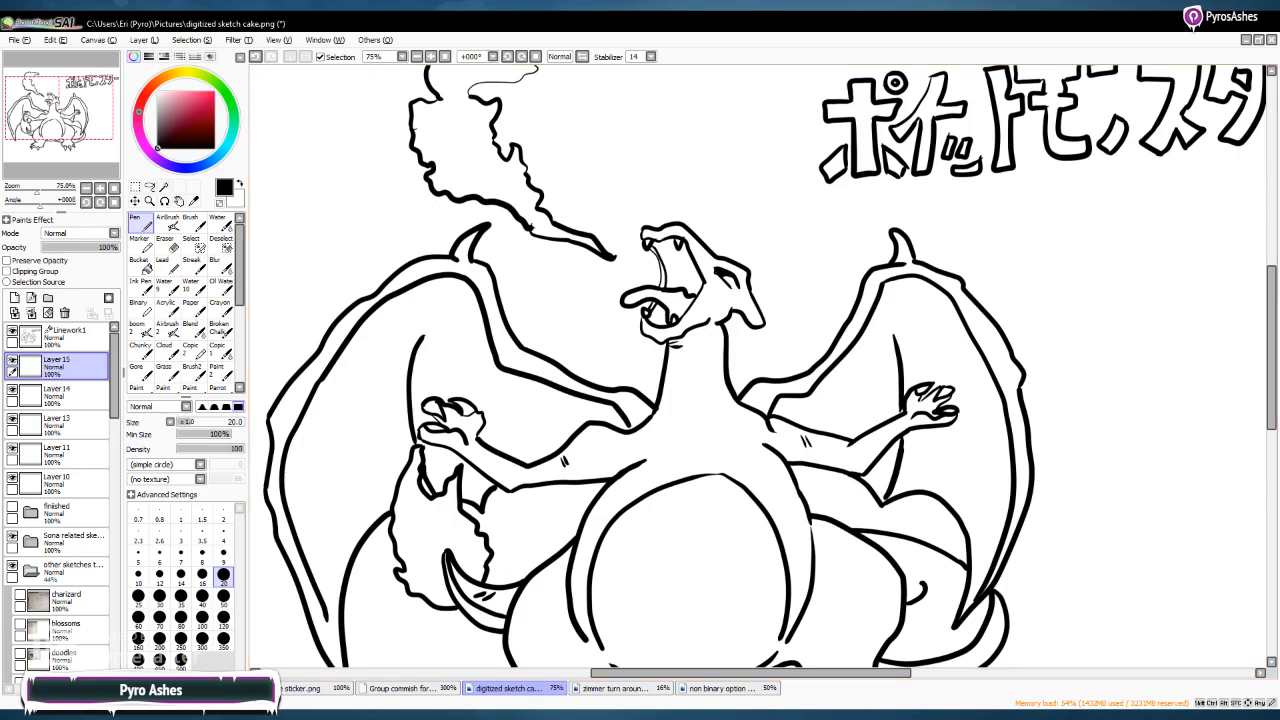
{"action": "left_click", "coordinate": [162, 78]}
{"action": "left_click", "coordinate": [213, 91]}
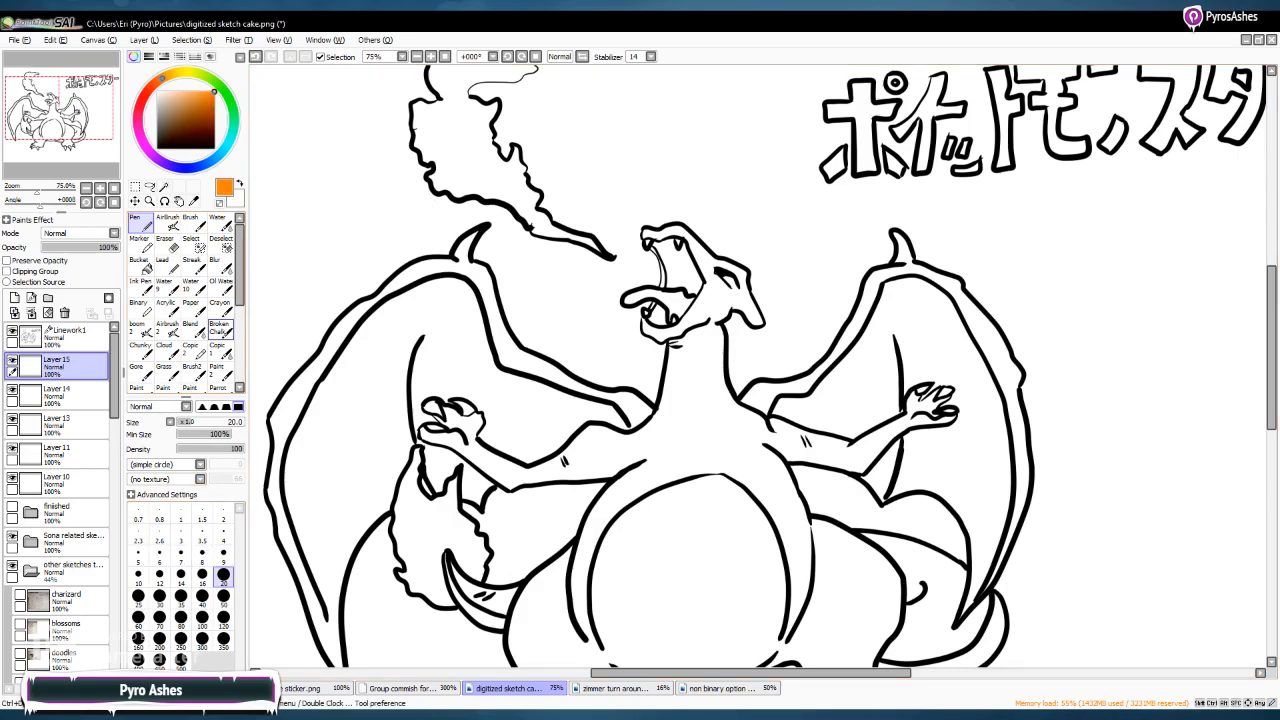
{"action": "left_click", "coordinate": [168, 74]}
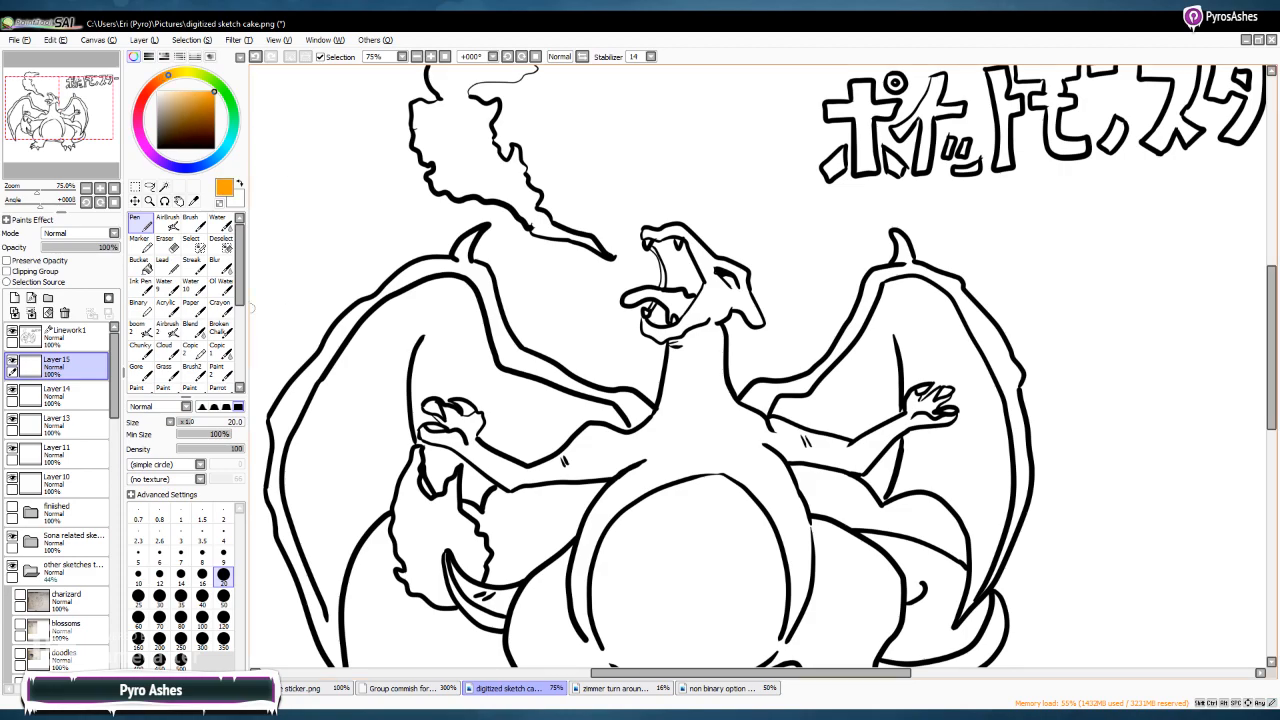
{"action": "left_click", "coordinate": [223, 553]}
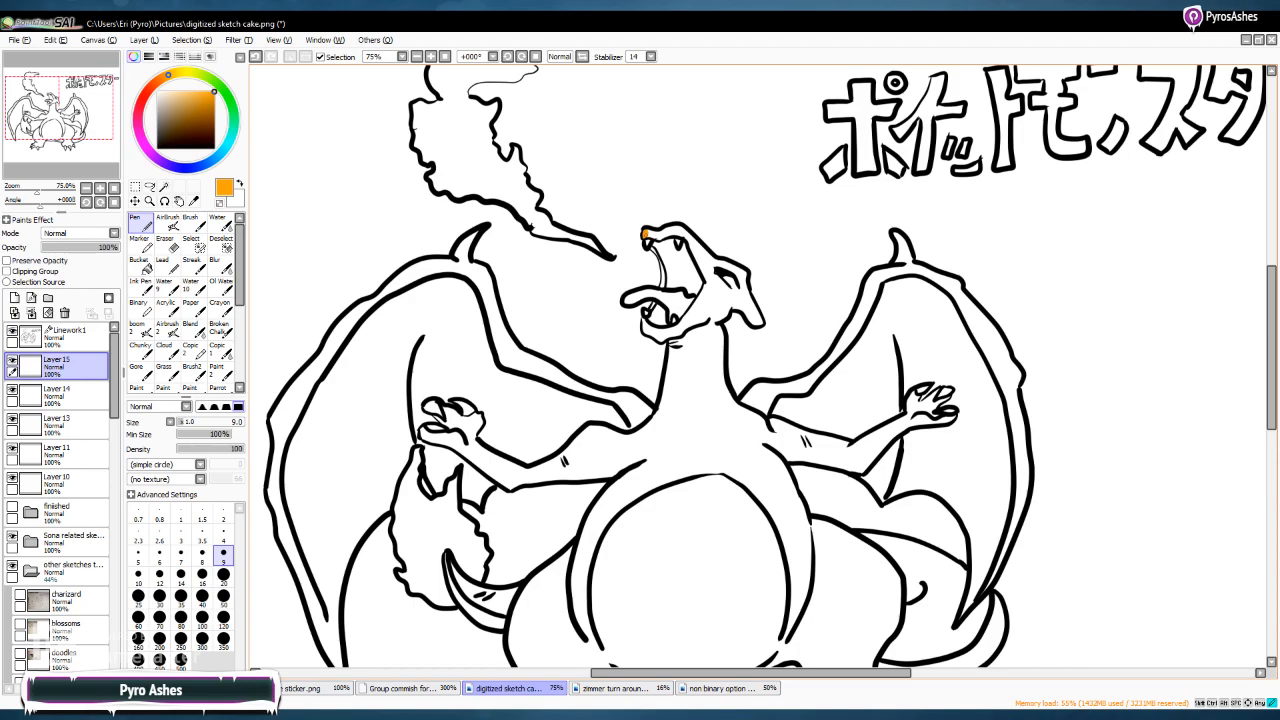
{"action": "mouse_move", "coordinate": [662, 230]}
{"action": "left_mouse_down"}
{"action": "mouse_move", "coordinate": [700, 249]}
{"action": "mouse_move", "coordinate": [706, 285]}
{"action": "left_mouse_up"}
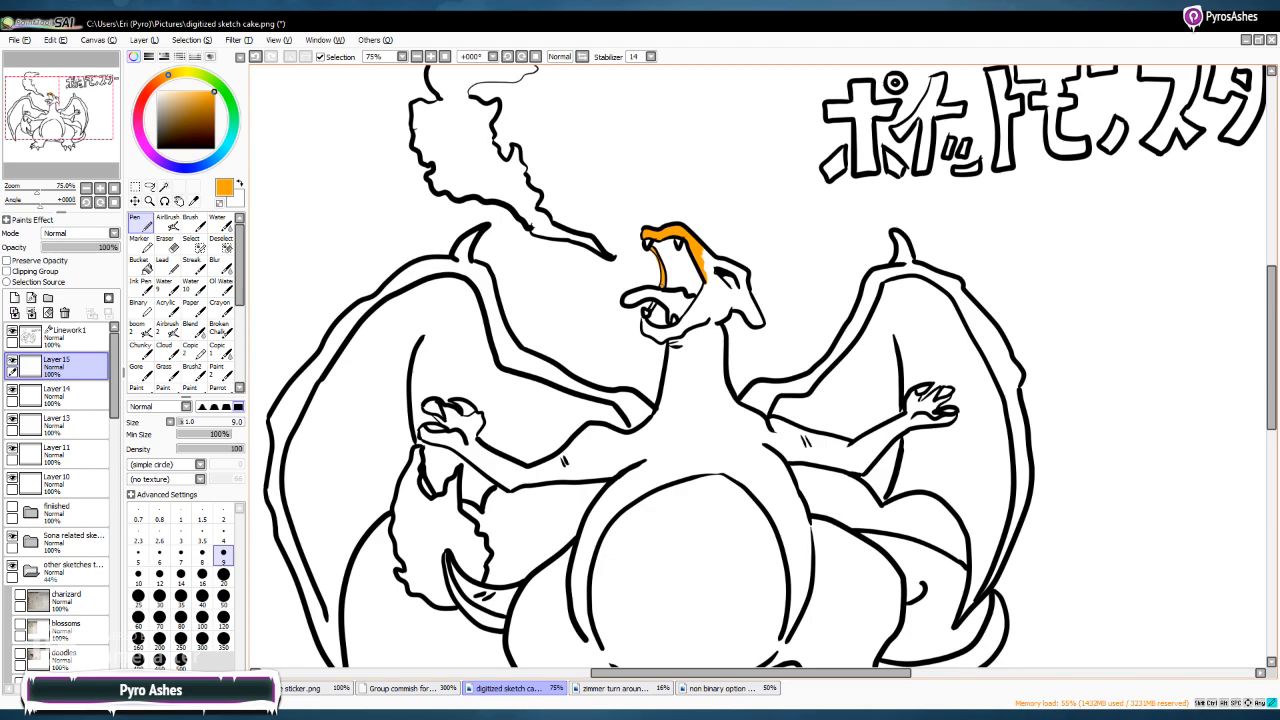
Colour the lower jaw and the cheek edge behind the open mouth in the same orange
{"action": "left_click_drag", "start_coordinate": [642, 318], "coordinate": [664, 334]}
{"action": "mouse_move", "coordinate": [672, 328]}
{"action": "left_mouse_down"}
{"action": "mouse_move", "coordinate": [684, 336]}
{"action": "mouse_move", "coordinate": [670, 338]}
{"action": "left_mouse_up"}
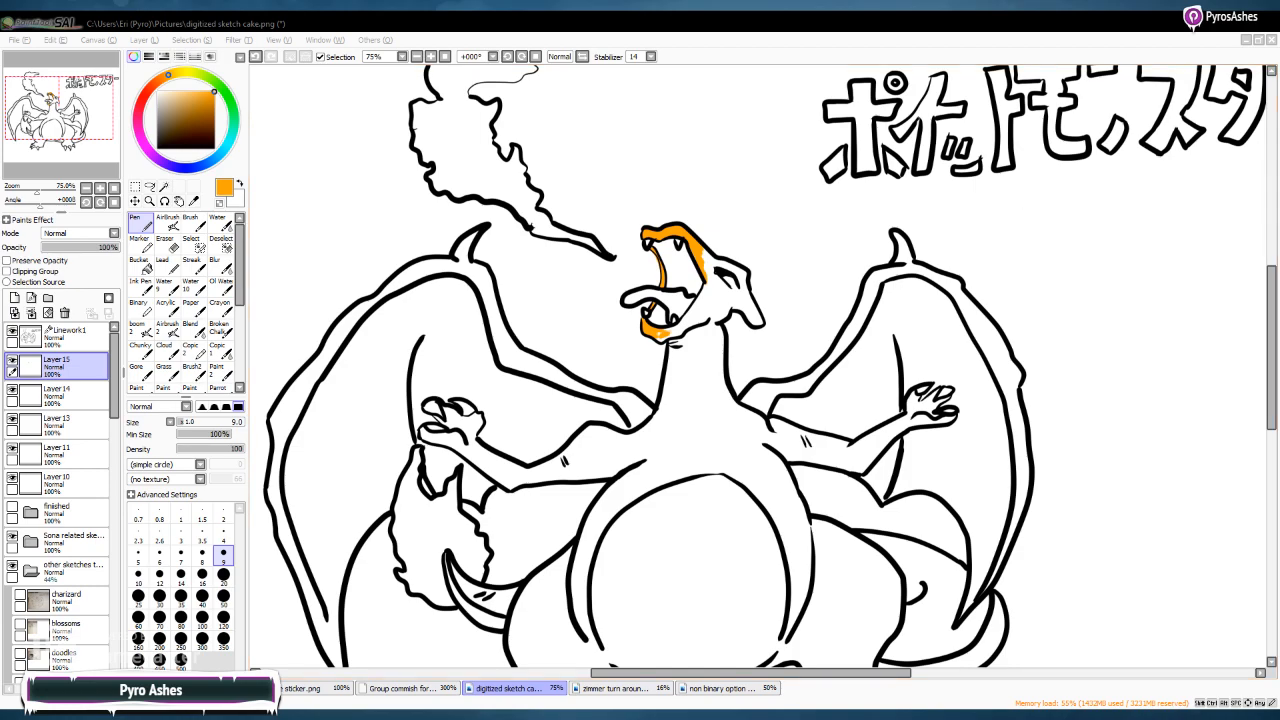
{"action": "left_click", "coordinate": [990, 240]}
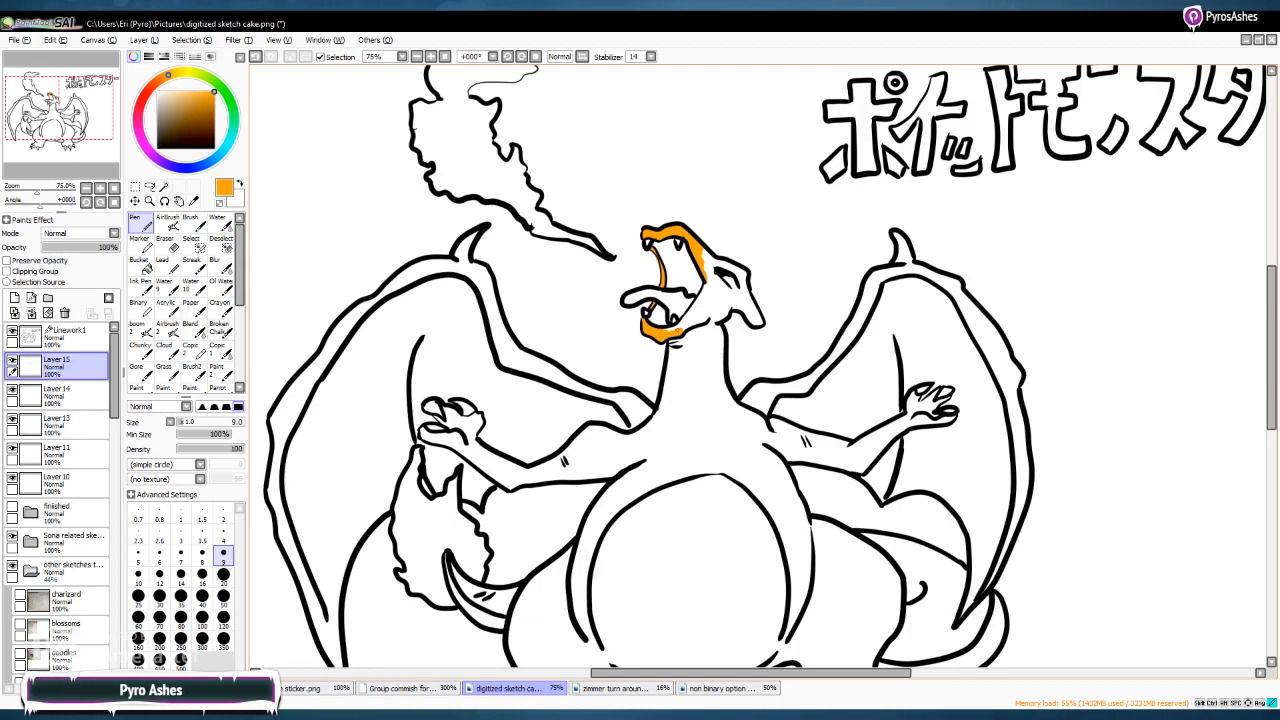
{"action": "mouse_move", "coordinate": [680, 328]}
{"action": "left_mouse_down"}
{"action": "mouse_move", "coordinate": [708, 292]}
{"action": "mouse_move", "coordinate": [704, 256]}
{"action": "left_mouse_up"}
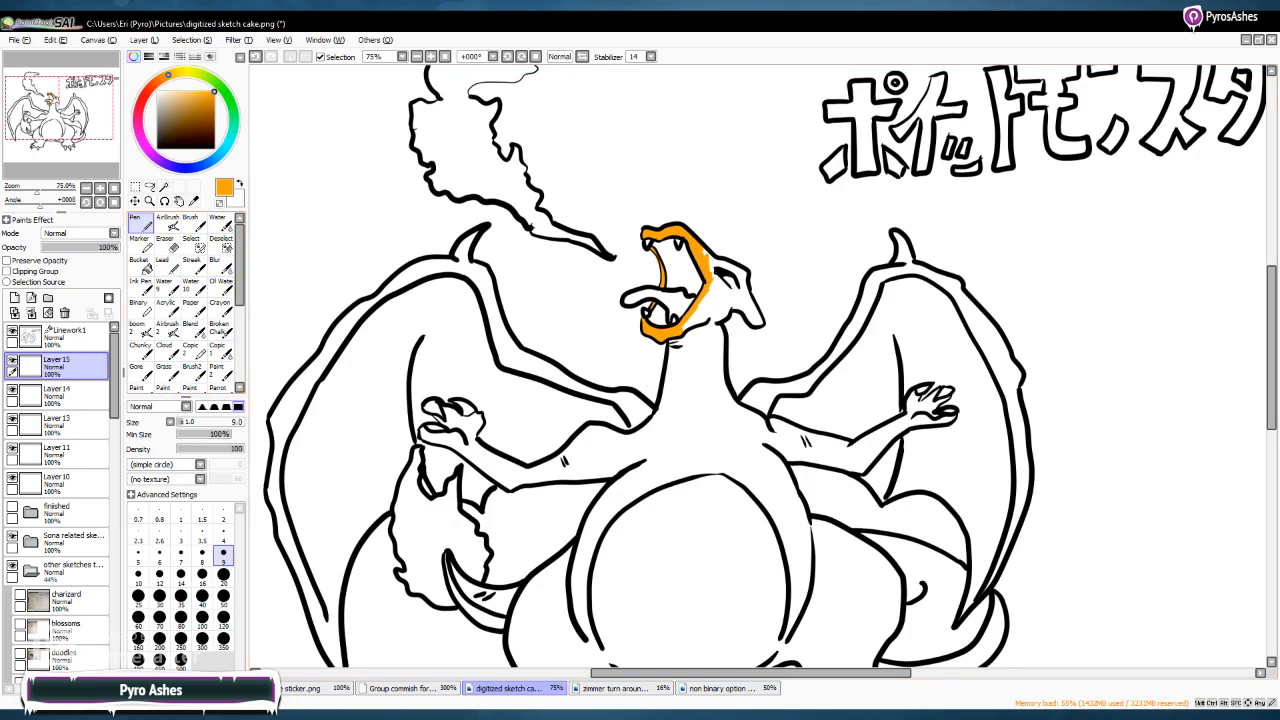
Colour the rest of the head, including the back of the skull and the horns, orange with the pen at size 20
{"action": "left_click", "coordinate": [223, 575]}
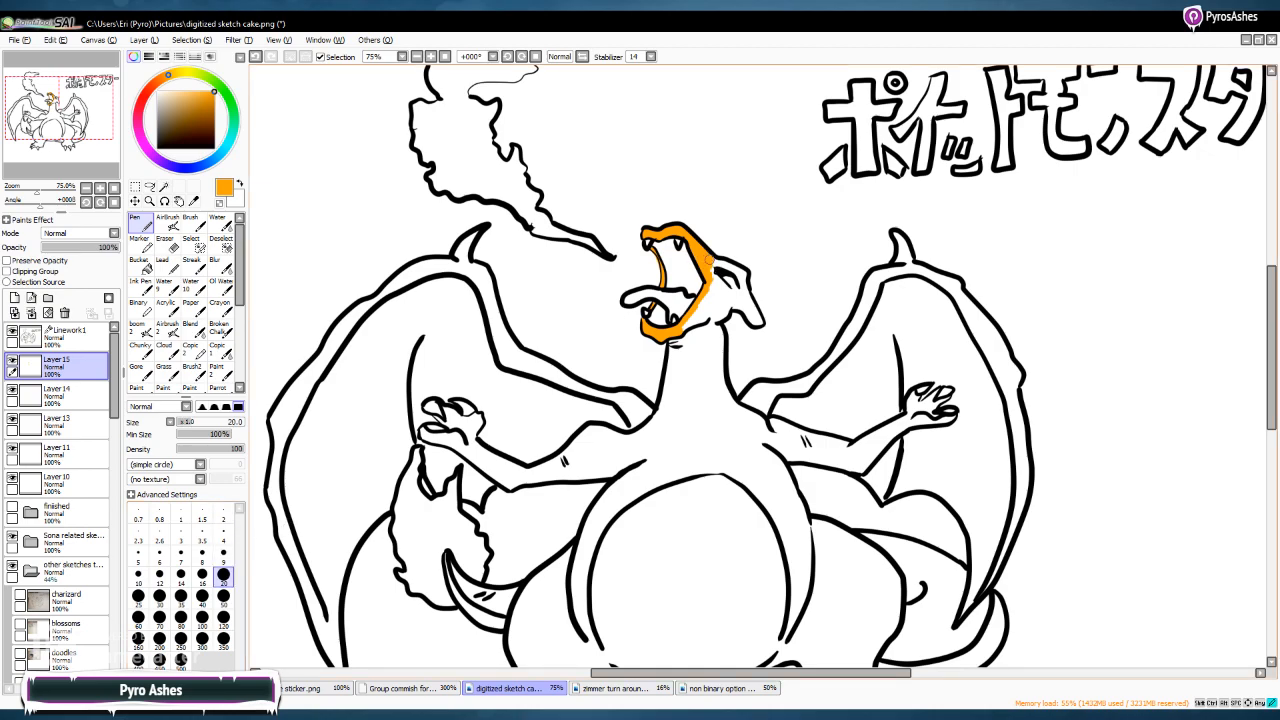
{"action": "mouse_move", "coordinate": [708, 258]}
{"action": "left_mouse_down"}
{"action": "mouse_move", "coordinate": [714, 278]}
{"action": "mouse_move", "coordinate": [740, 270]}
{"action": "mouse_move", "coordinate": [762, 325]}
{"action": "mouse_move", "coordinate": [720, 272]}
{"action": "mouse_move", "coordinate": [712, 305]}
{"action": "mouse_move", "coordinate": [726, 306]}
{"action": "mouse_move", "coordinate": [690, 330]}
{"action": "left_mouse_up"}
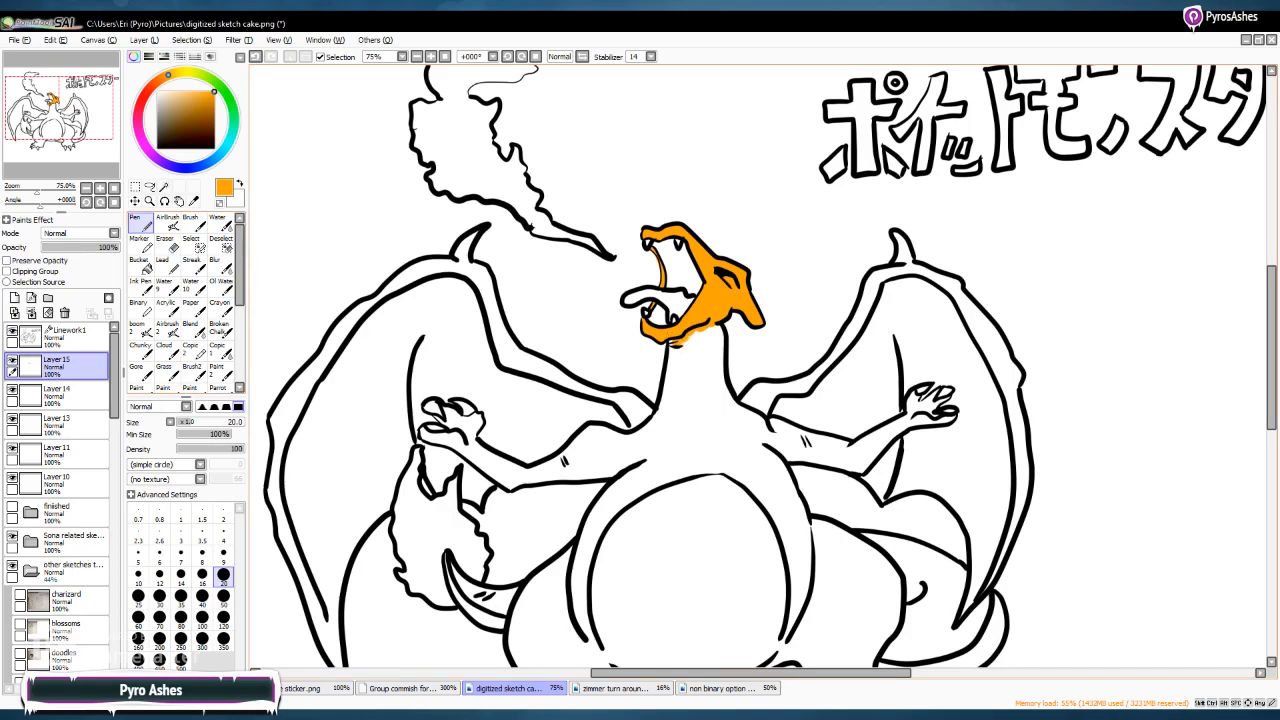
Fill both wings, the body, the limbs and the upper side of the tail orange with the Bucket
{"action": "left_click", "coordinate": [417, 57]}
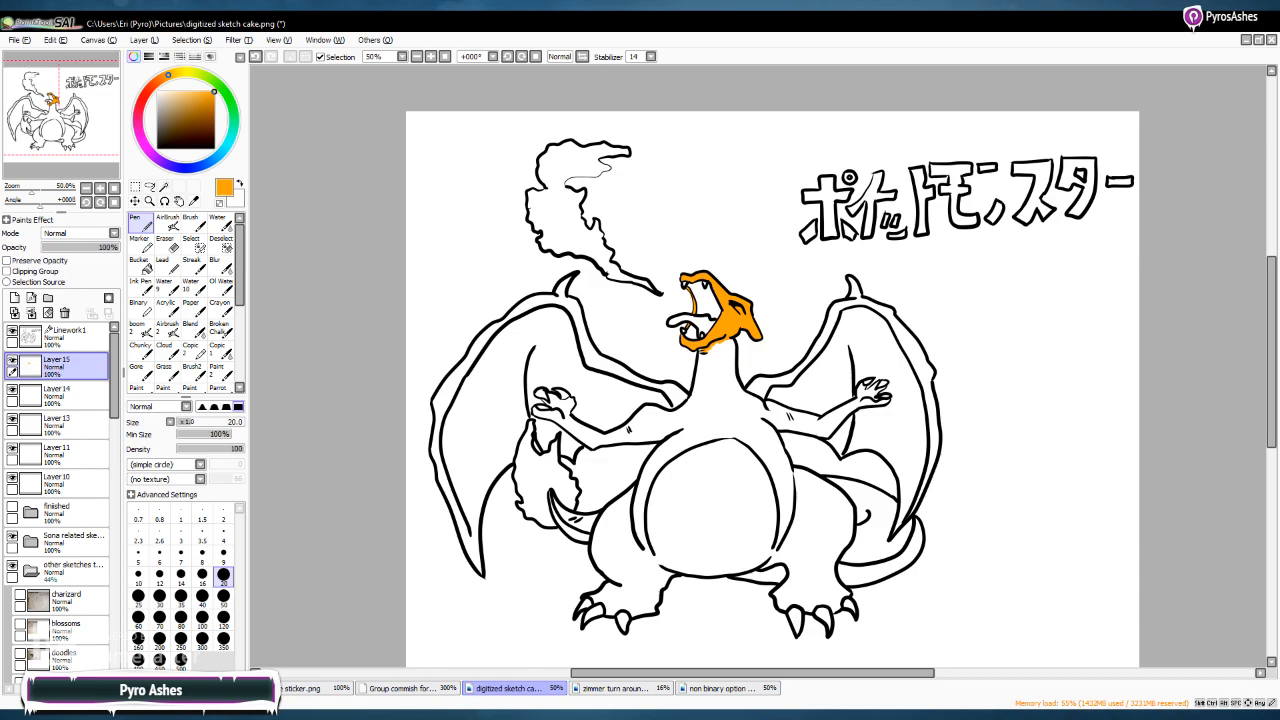
{"action": "left_click", "coordinate": [140, 264]}
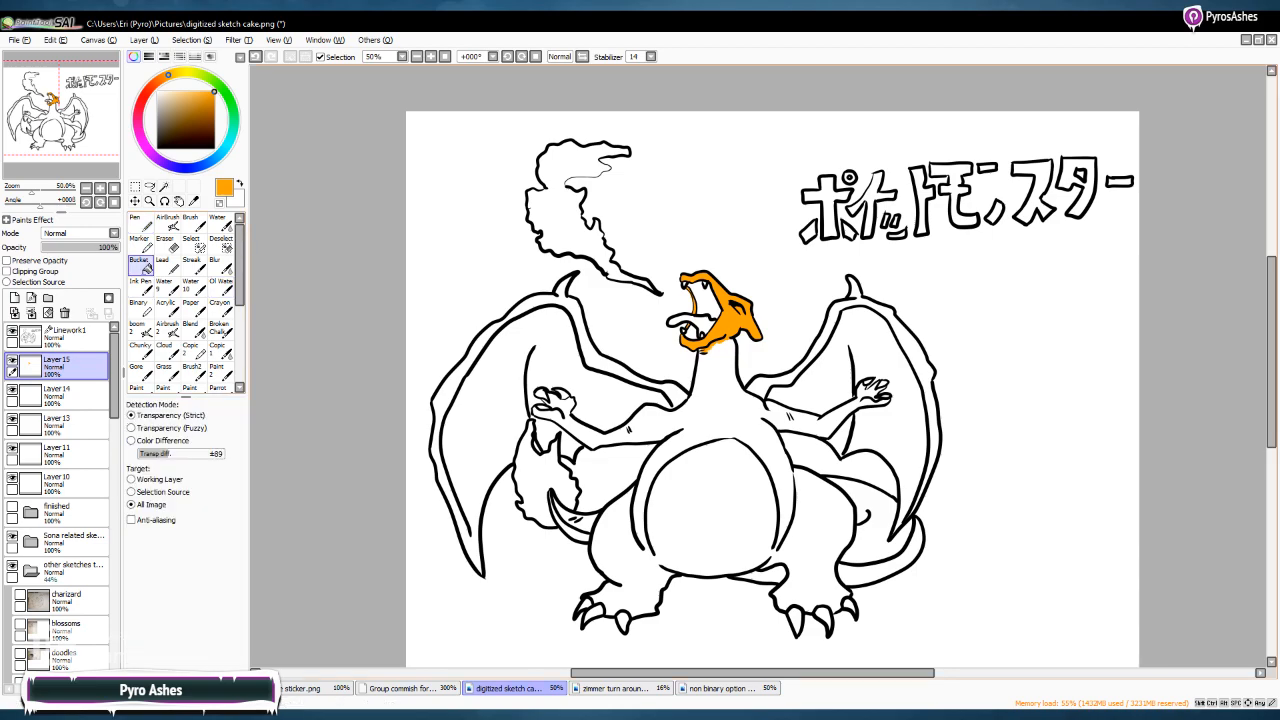
{"action": "left_click", "coordinate": [920, 430]}
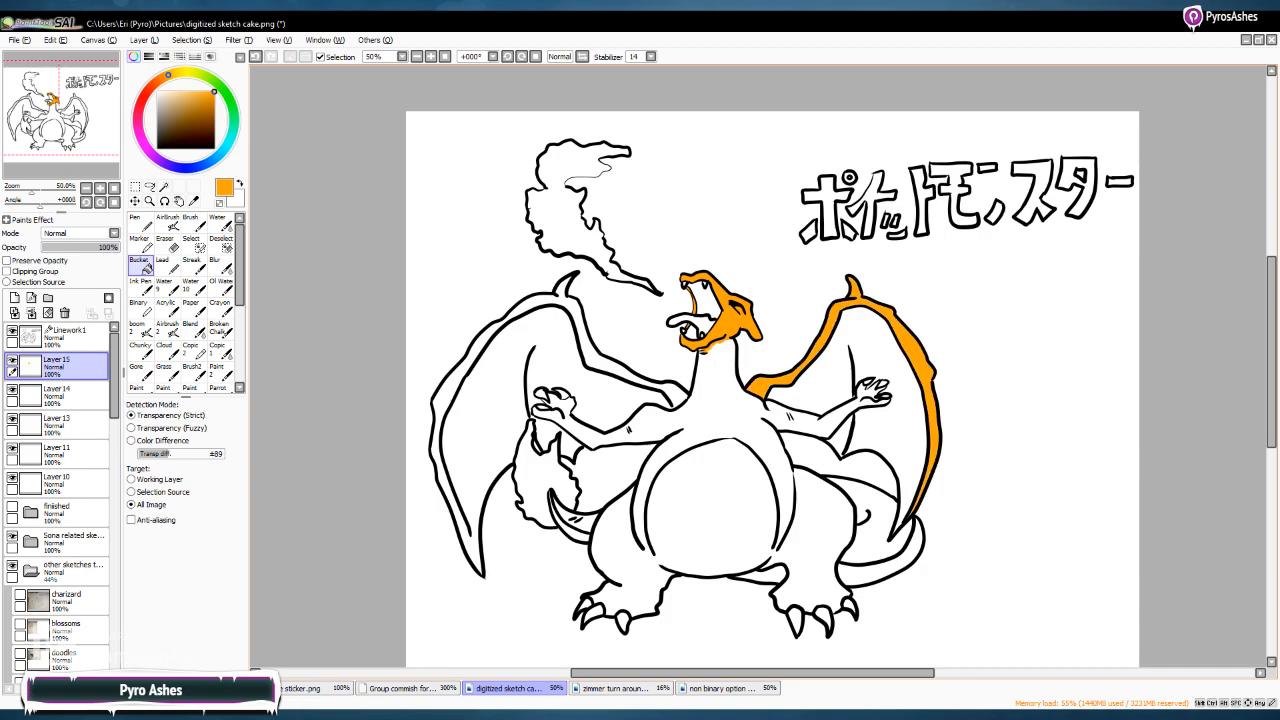
{"action": "left_click", "coordinate": [470, 450]}
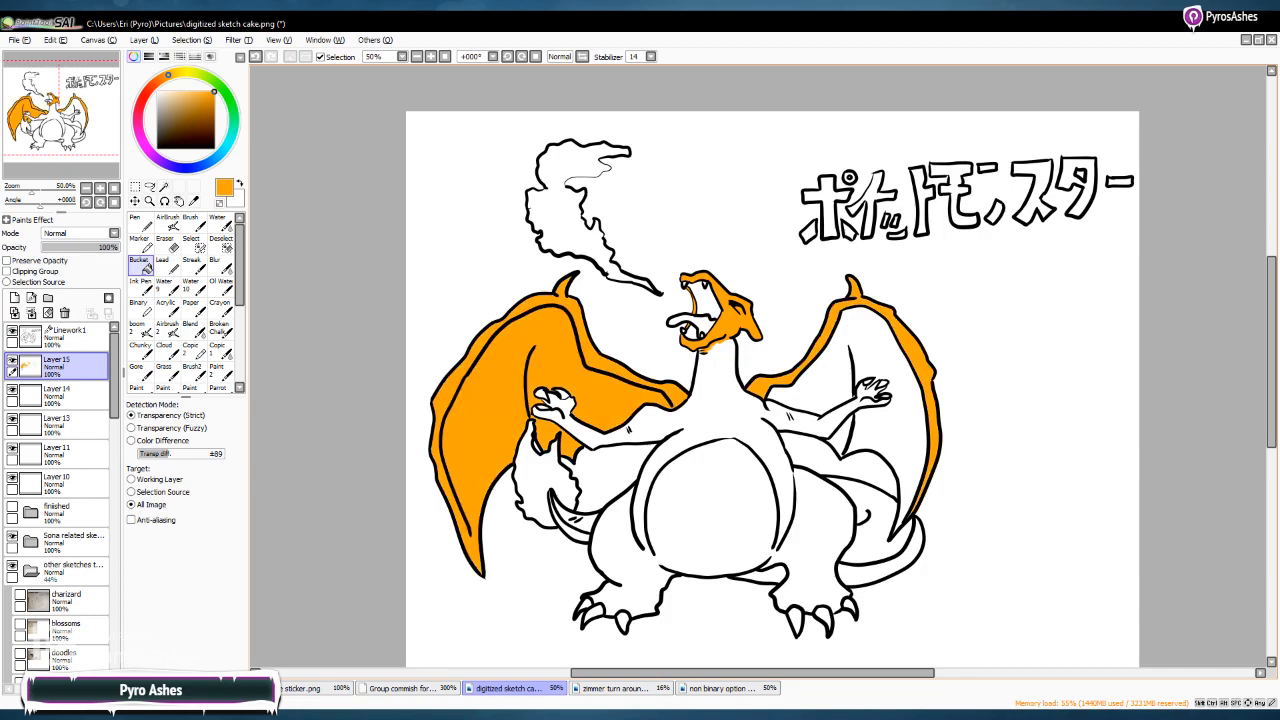
{"action": "left_click", "coordinate": [700, 520]}
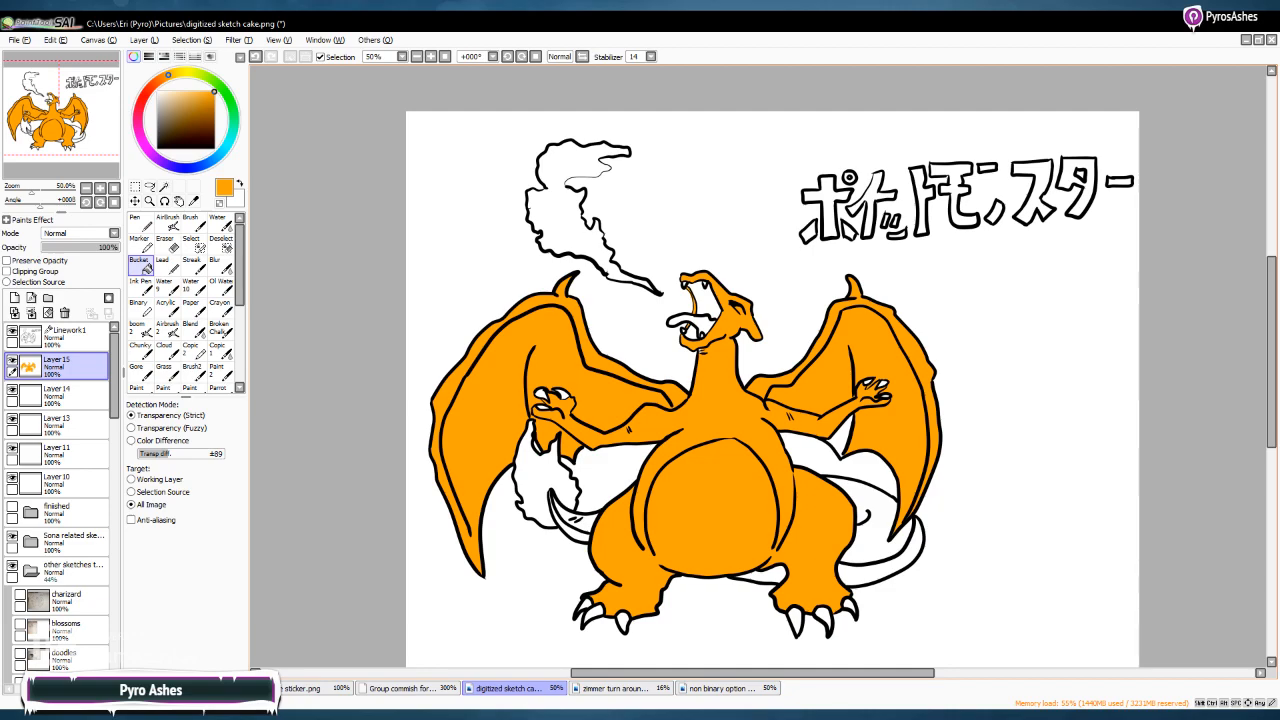
{"action": "left_click", "coordinate": [868, 515]}
{"action": "left_click", "coordinate": [578, 517]}
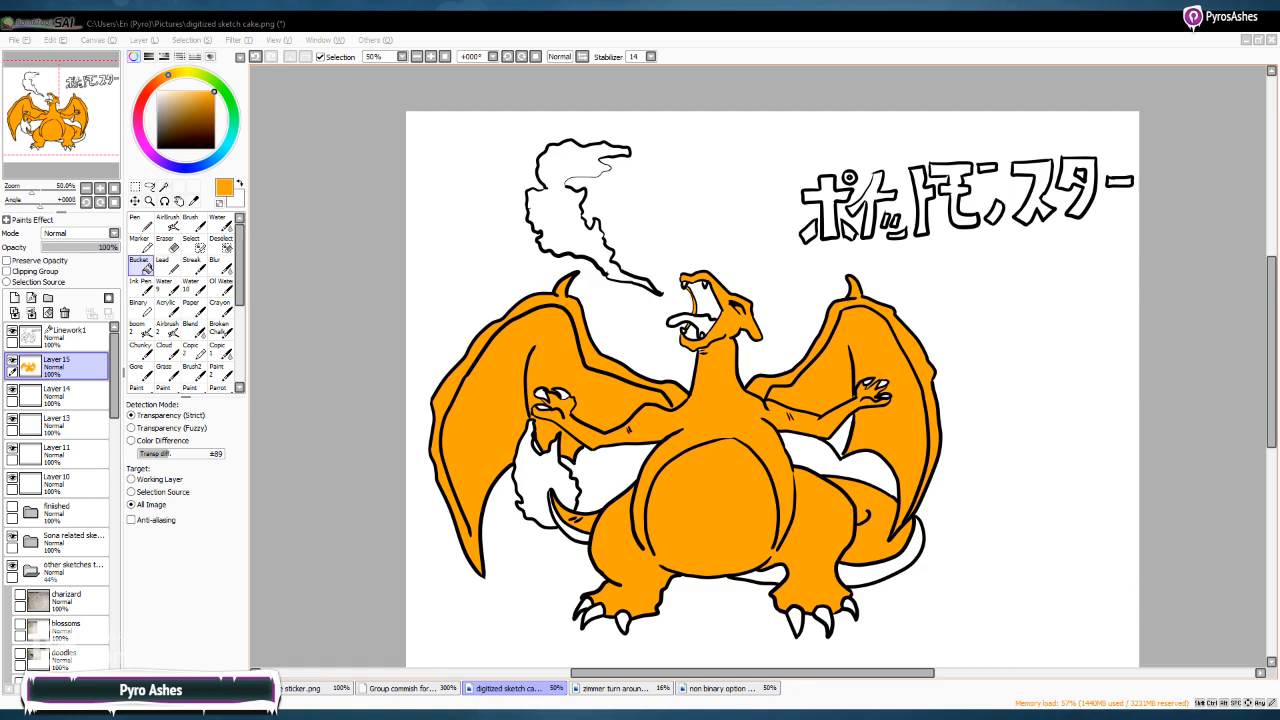
Fill the inside of the open mouth with a muted red and the tongue with a light pink
{"action": "left_click", "coordinate": [142, 100]}
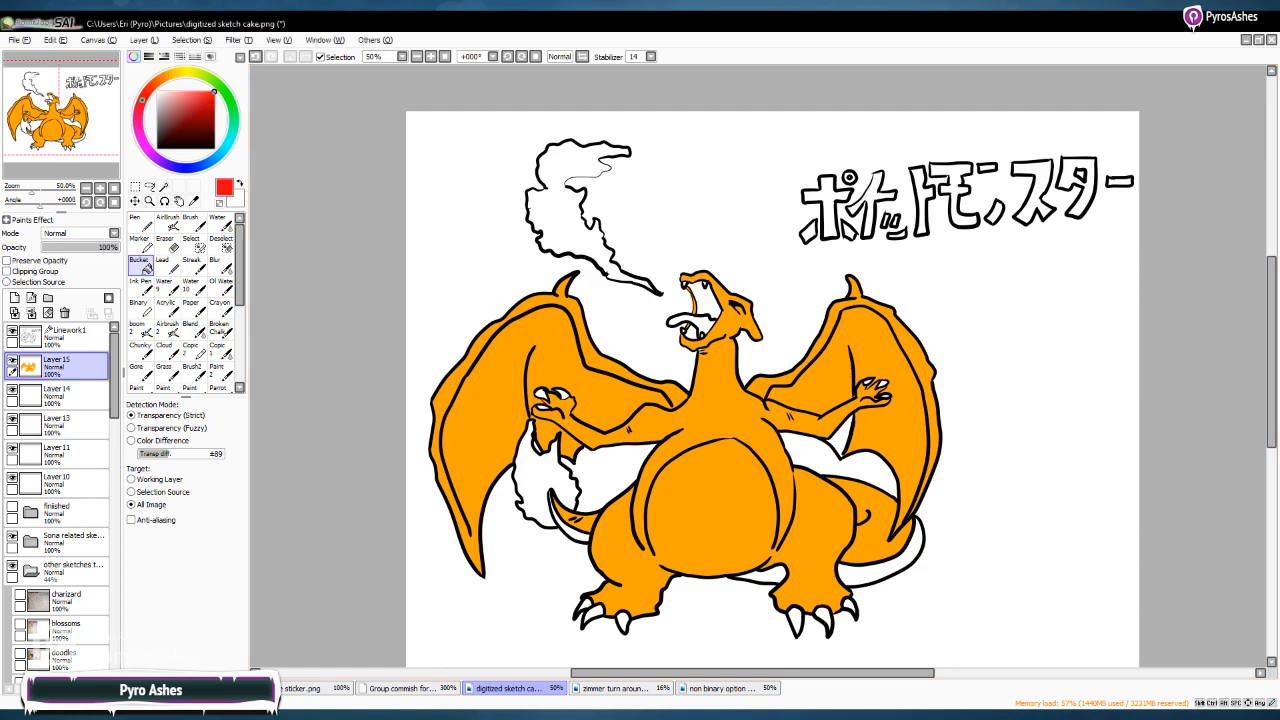
{"action": "left_click_drag", "start_coordinate": [200, 95], "coordinate": [183, 104]}
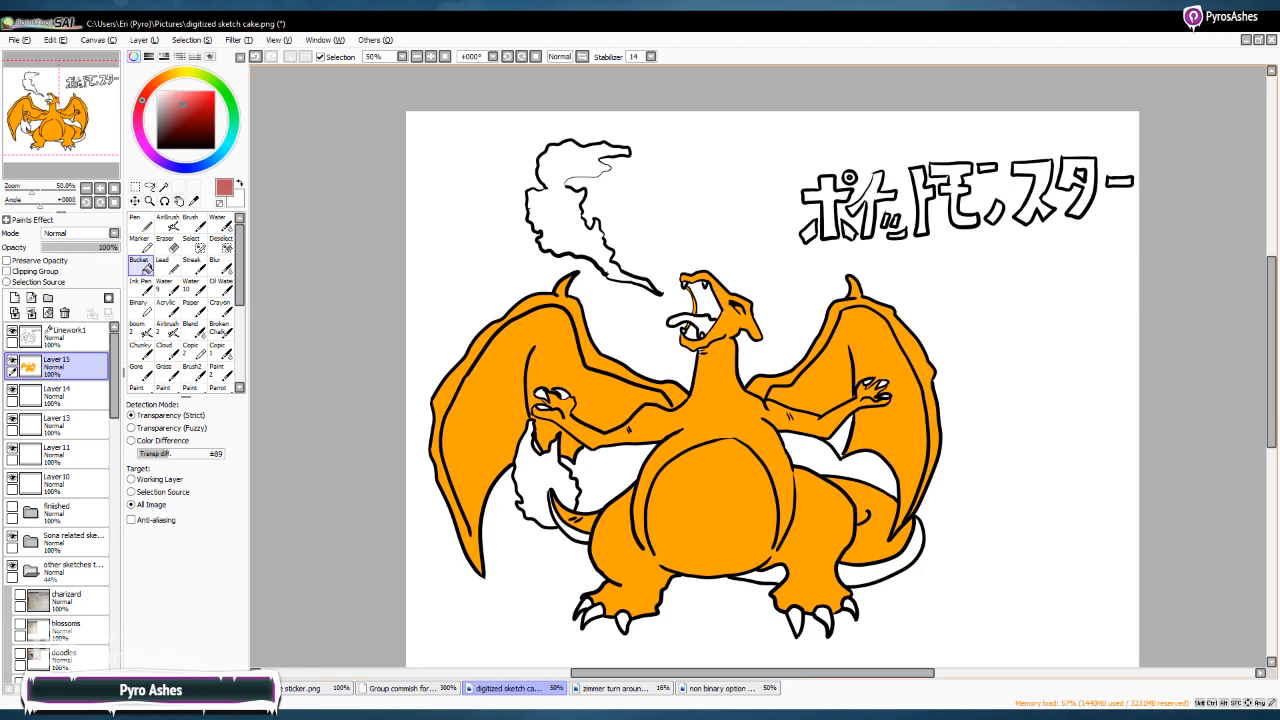
{"action": "left_click", "coordinate": [703, 300]}
{"action": "left_click", "coordinate": [691, 332]}
{"action": "left_click", "coordinate": [177, 96]}
{"action": "left_click", "coordinate": [690, 322]}
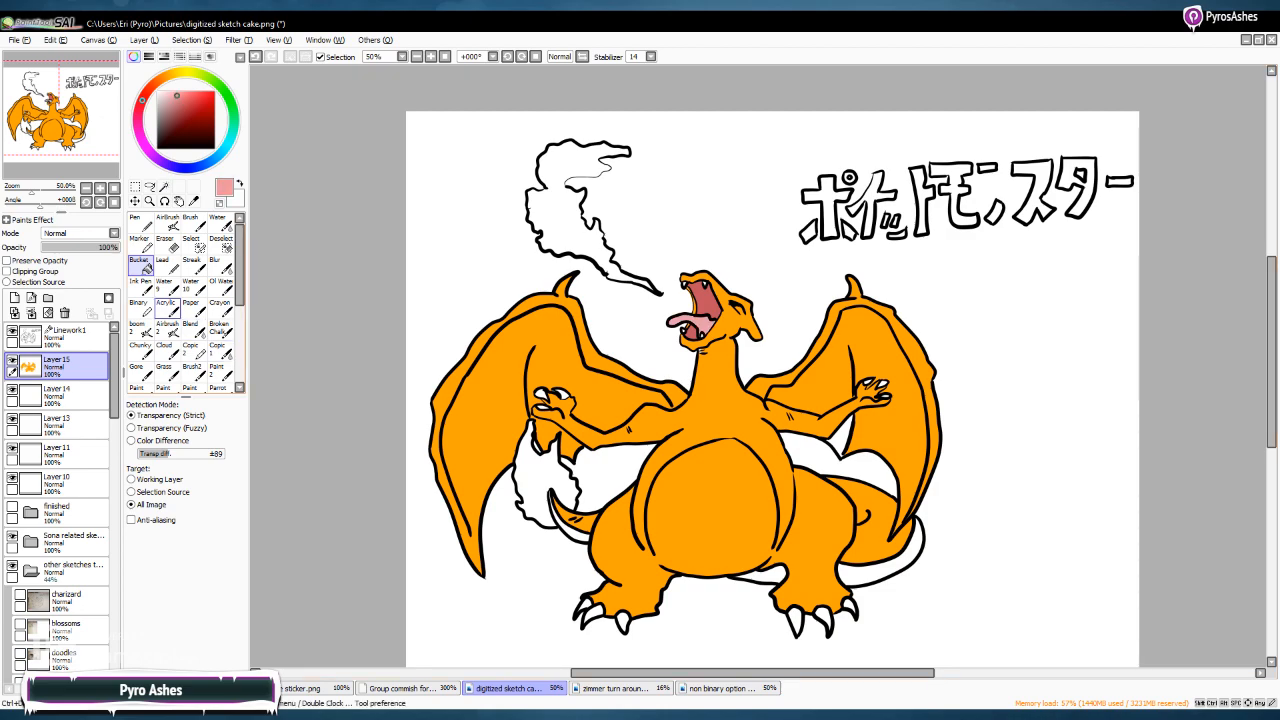
Mark the inner membranes of both wings with medium blue pen strokes at size 20
{"action": "key", "text": "alt"}
{"action": "left_click", "coordinate": [221, 152]}
{"action": "left_click", "coordinate": [190, 99]}
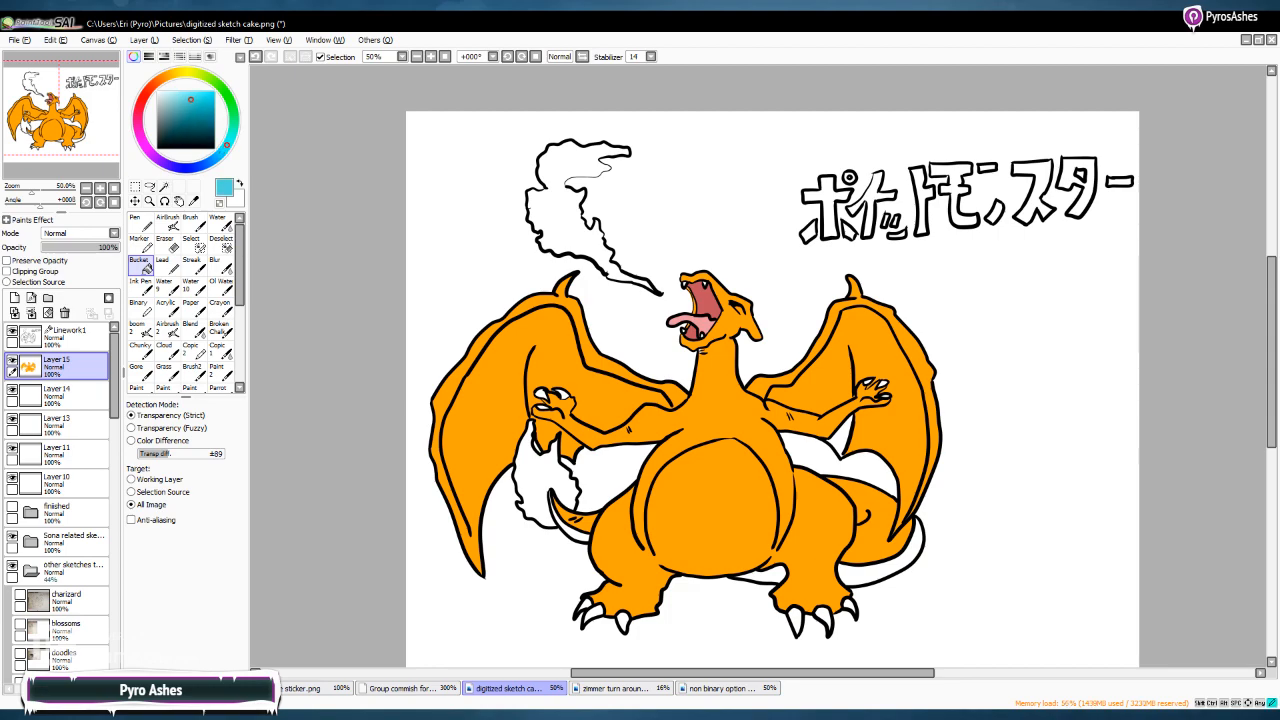
{"action": "left_click", "coordinate": [201, 106]}
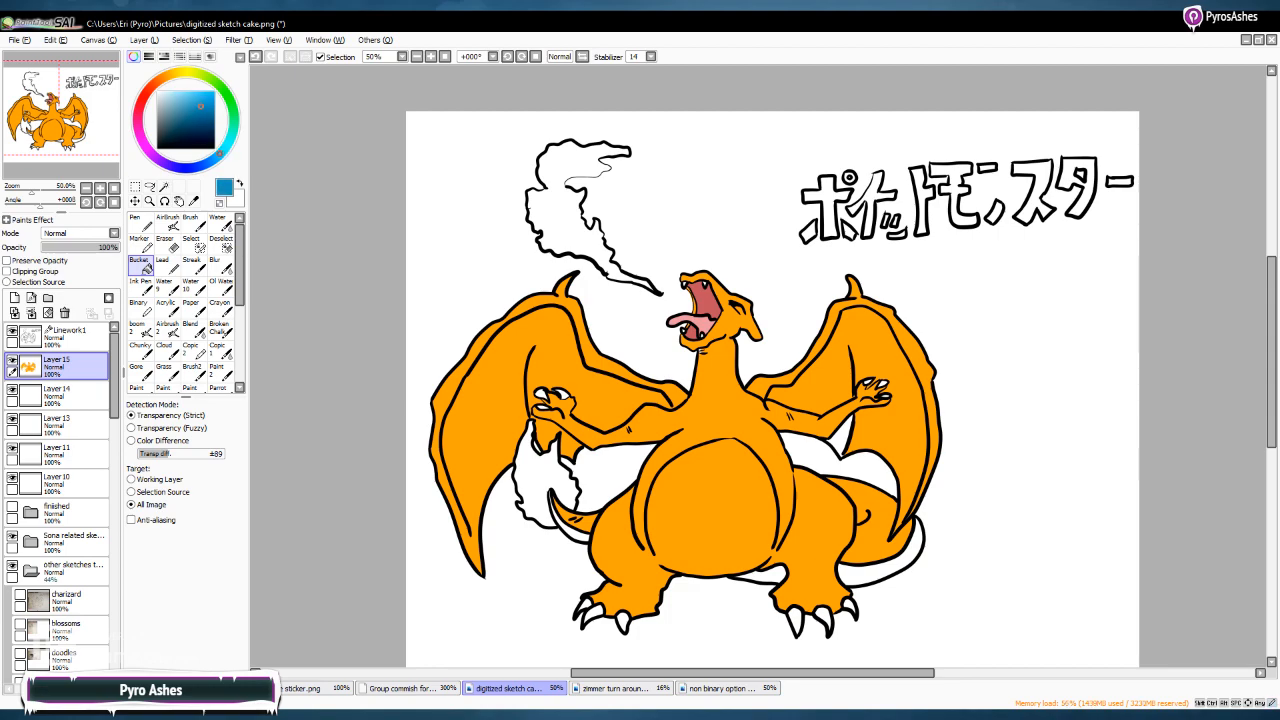
{"action": "left_click", "coordinate": [135, 218]}
{"action": "mouse_move", "coordinate": [799, 389]}
{"action": "left_mouse_down"}
{"action": "mouse_move", "coordinate": [766, 397]}
{"action": "mouse_move", "coordinate": [823, 412]}
{"action": "mouse_move", "coordinate": [854, 394]}
{"action": "mouse_move", "coordinate": [794, 402]}
{"action": "mouse_move", "coordinate": [786, 388]}
{"action": "mouse_move", "coordinate": [812, 383]}
{"action": "mouse_move", "coordinate": [824, 358]}
{"action": "mouse_move", "coordinate": [800, 378]}
{"action": "left_mouse_up"}
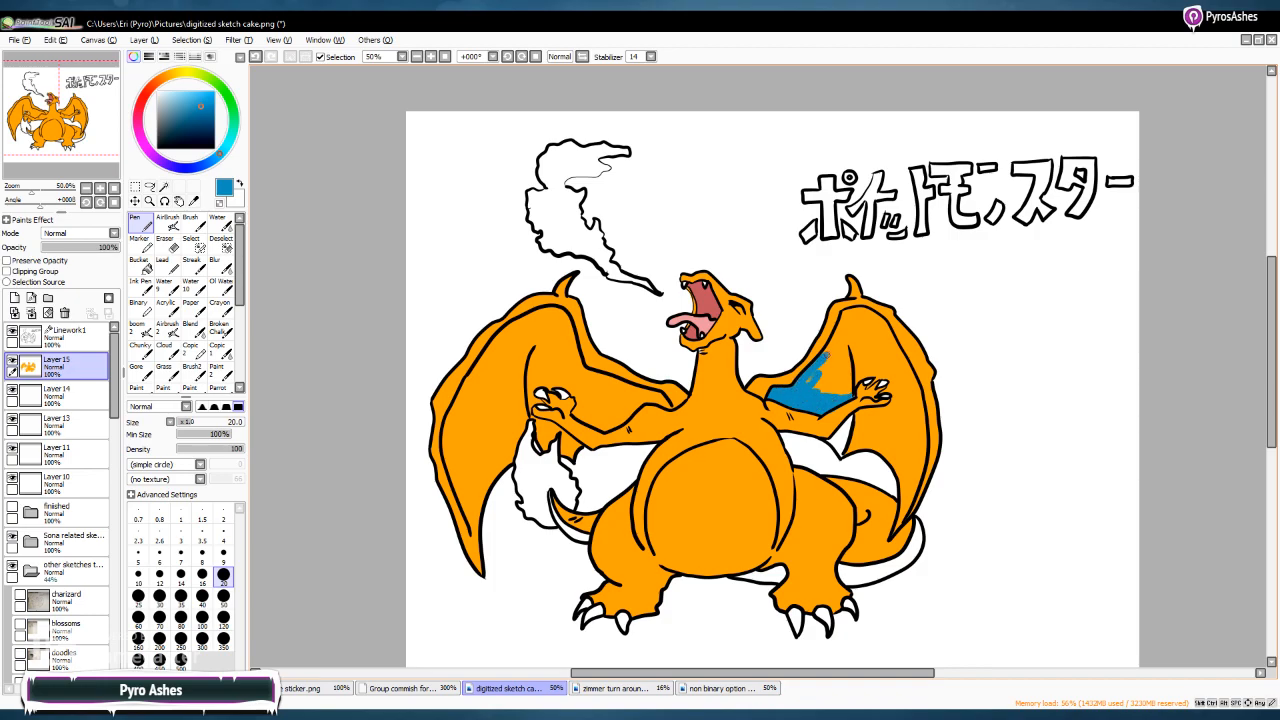
{"action": "left_click_drag", "start_coordinate": [556, 348], "coordinate": [470, 412]}
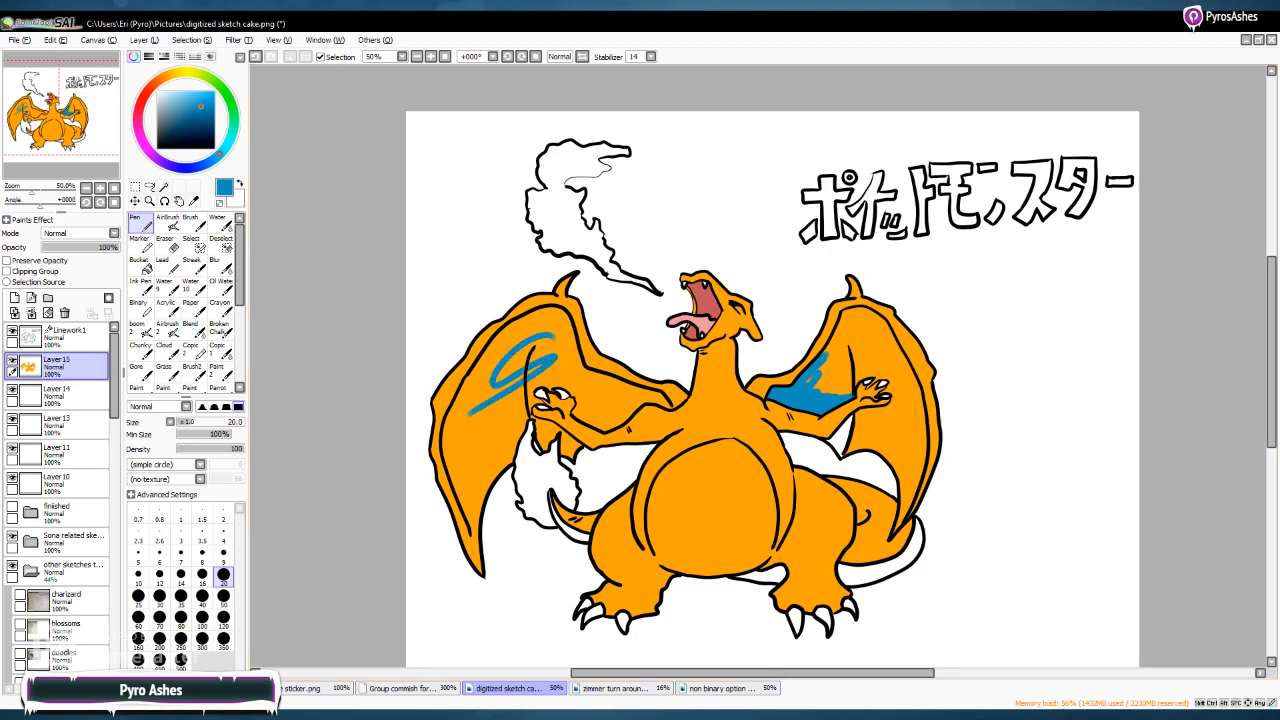
Choose a pale cream and draw a spiral with the pen over the round belly
{"action": "left_click", "coordinate": [172, 74]}
{"action": "left_click", "coordinate": [174, 92]}
{"action": "left_click", "coordinate": [171, 74]}
{"action": "left_click", "coordinate": [170, 74]}
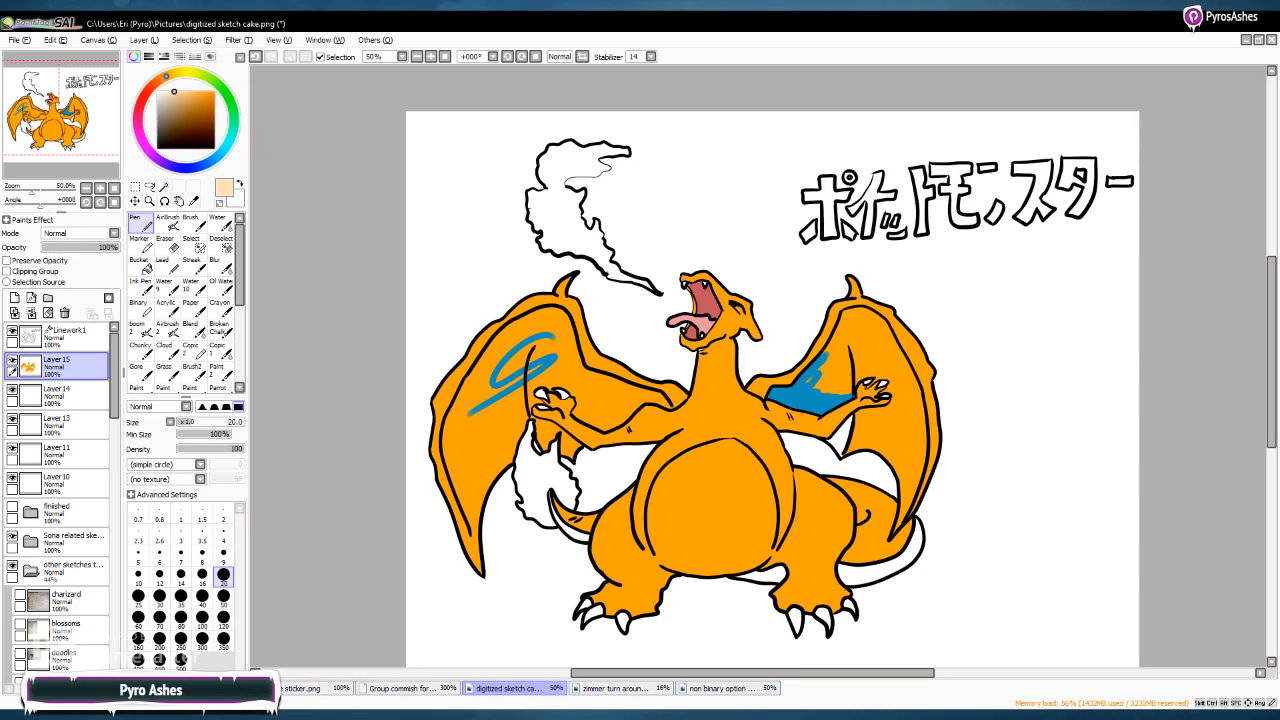
{"action": "left_click", "coordinate": [173, 73]}
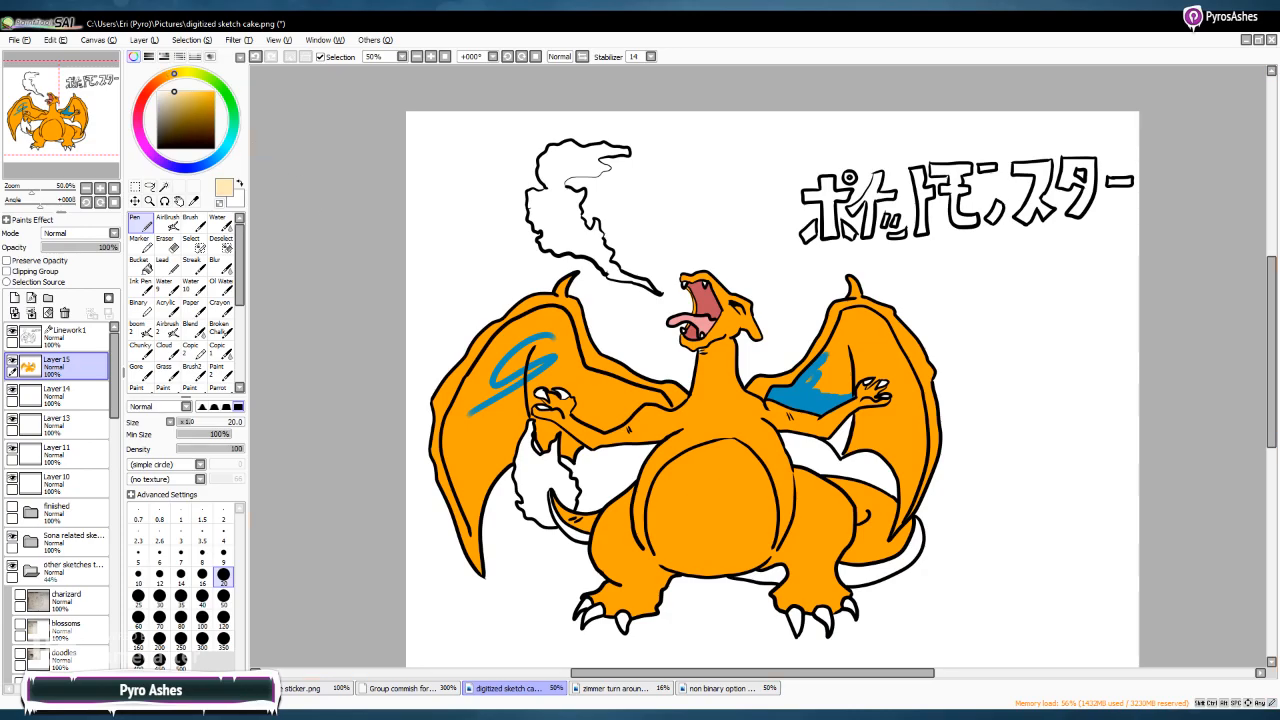
{"action": "mouse_move", "coordinate": [734, 449]}
{"action": "left_mouse_down"}
{"action": "mouse_move", "coordinate": [652, 498]}
{"action": "mouse_move", "coordinate": [677, 462]}
{"action": "mouse_move", "coordinate": [649, 527]}
{"action": "mouse_move", "coordinate": [660, 555]}
{"action": "mouse_move", "coordinate": [724, 568]}
{"action": "mouse_move", "coordinate": [752, 488]}
{"action": "mouse_move", "coordinate": [690, 540]}
{"action": "mouse_move", "coordinate": [708, 510]}
{"action": "left_mouse_up"}
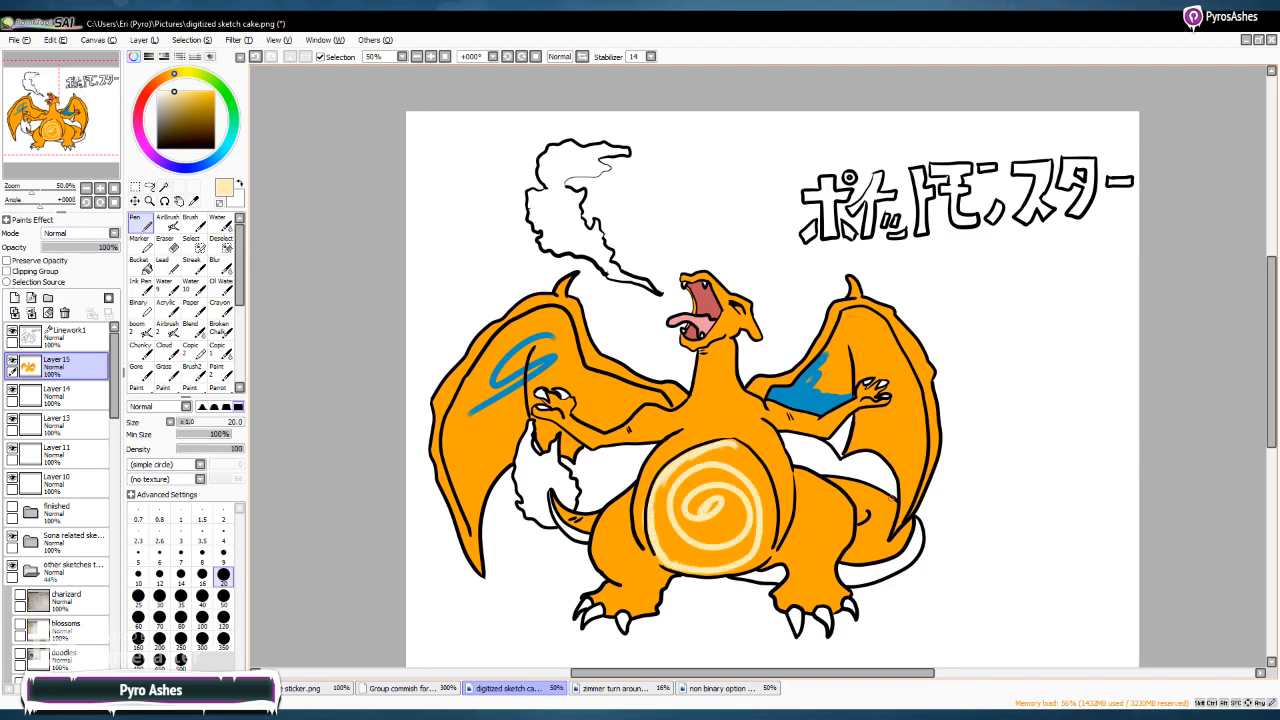
Try to fill the belly with the pale cream using the Bucket, and undo that fill
{"action": "left_click", "coordinate": [140, 263]}
{"action": "left_click", "coordinate": [763, 574]}
{"action": "left_click", "coordinate": [763, 574]}
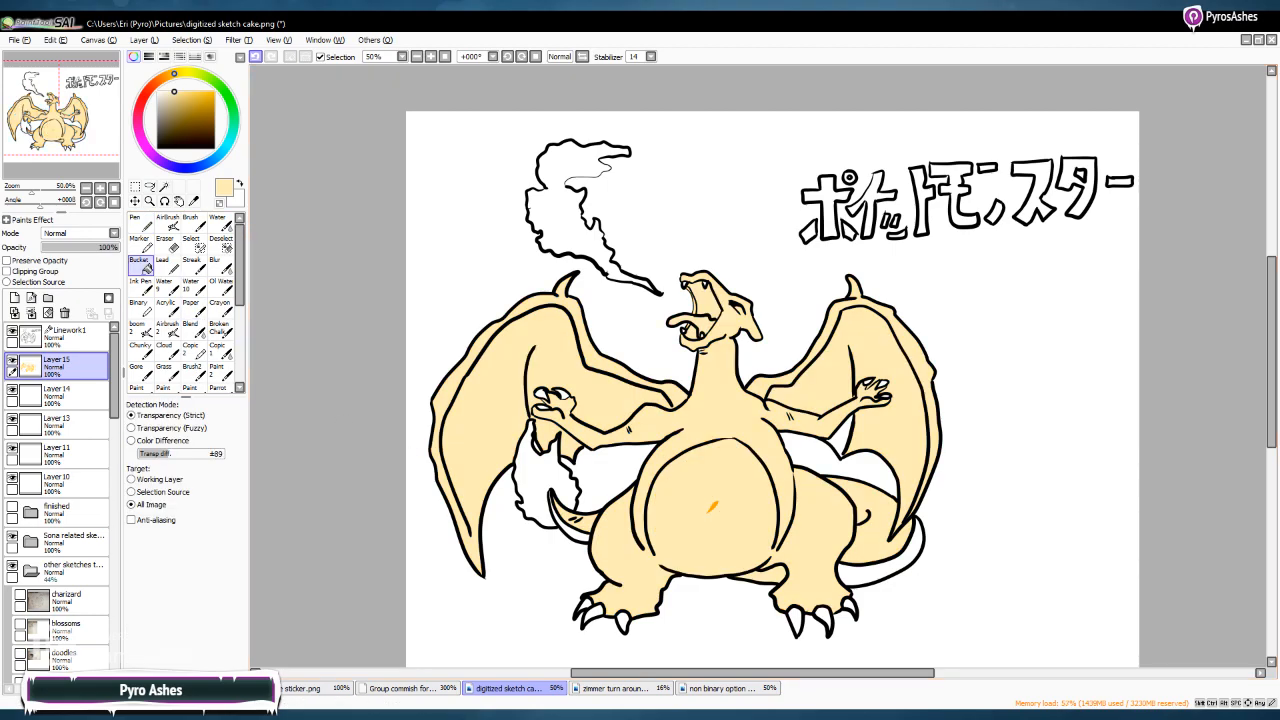
{"action": "key", "text": "ctrl+z"}
Fill the underside of the tail, replacing the first pale cream fill with a slightly warmer peach
{"action": "left_click", "coordinate": [890, 548]}
{"action": "left_click", "coordinate": [572, 528]}
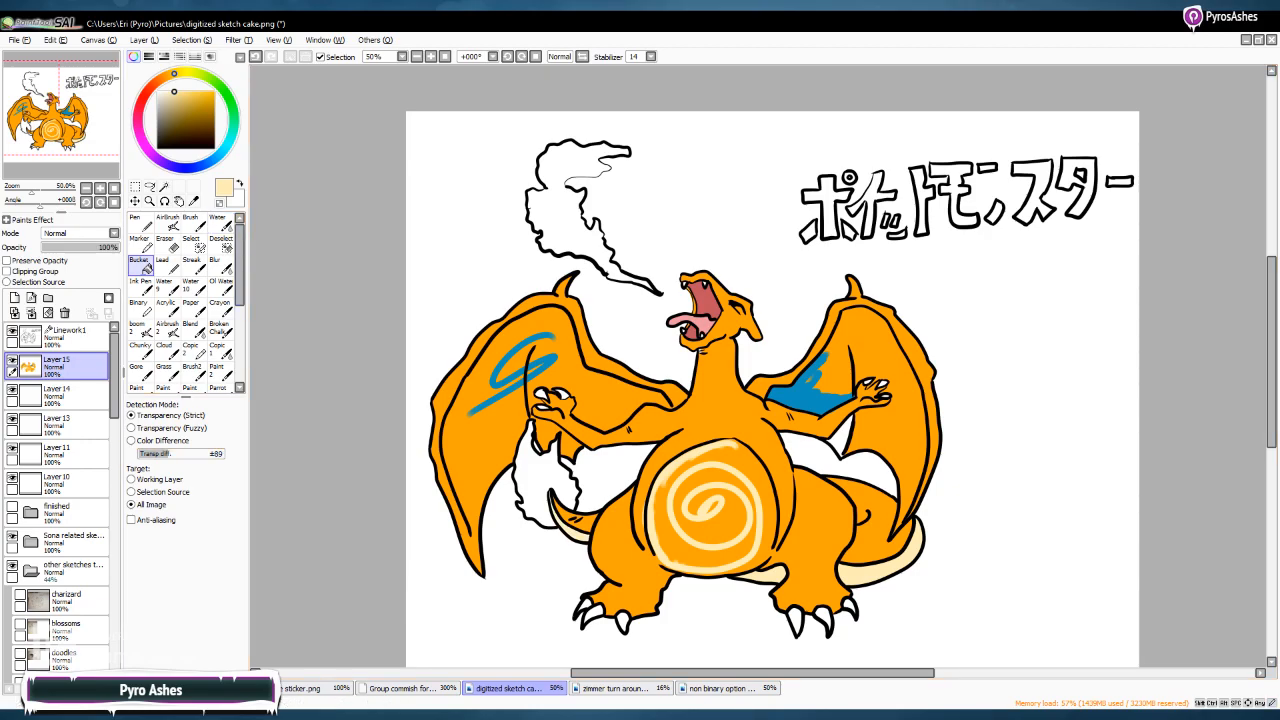
{"action": "left_click", "coordinate": [256, 56]}
{"action": "left_click", "coordinate": [256, 56]}
{"action": "left_click", "coordinate": [256, 56]}
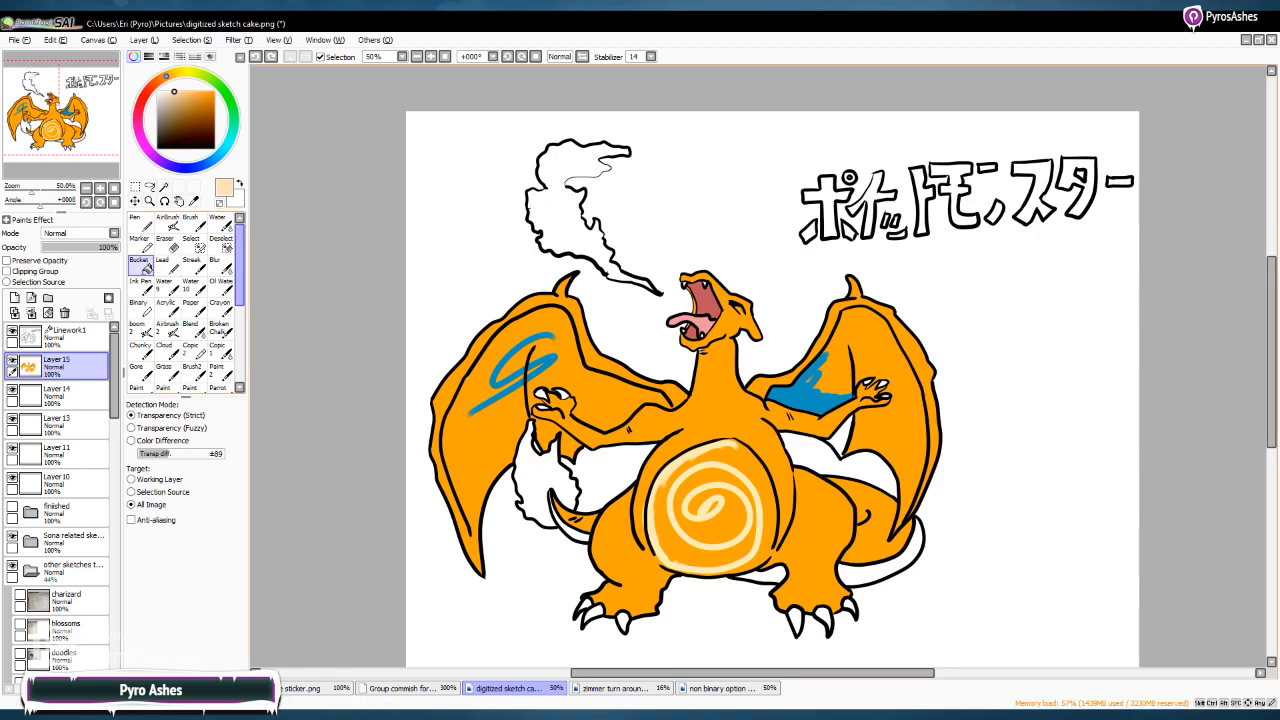
{"action": "left_click", "coordinate": [270, 56]}
{"action": "left_click", "coordinate": [270, 56]}
{"action": "left_click", "coordinate": [270, 56]}
Paint the whole belly out to its outline in the peach colour with the pen at size 50
{"action": "key", "text": "n"}
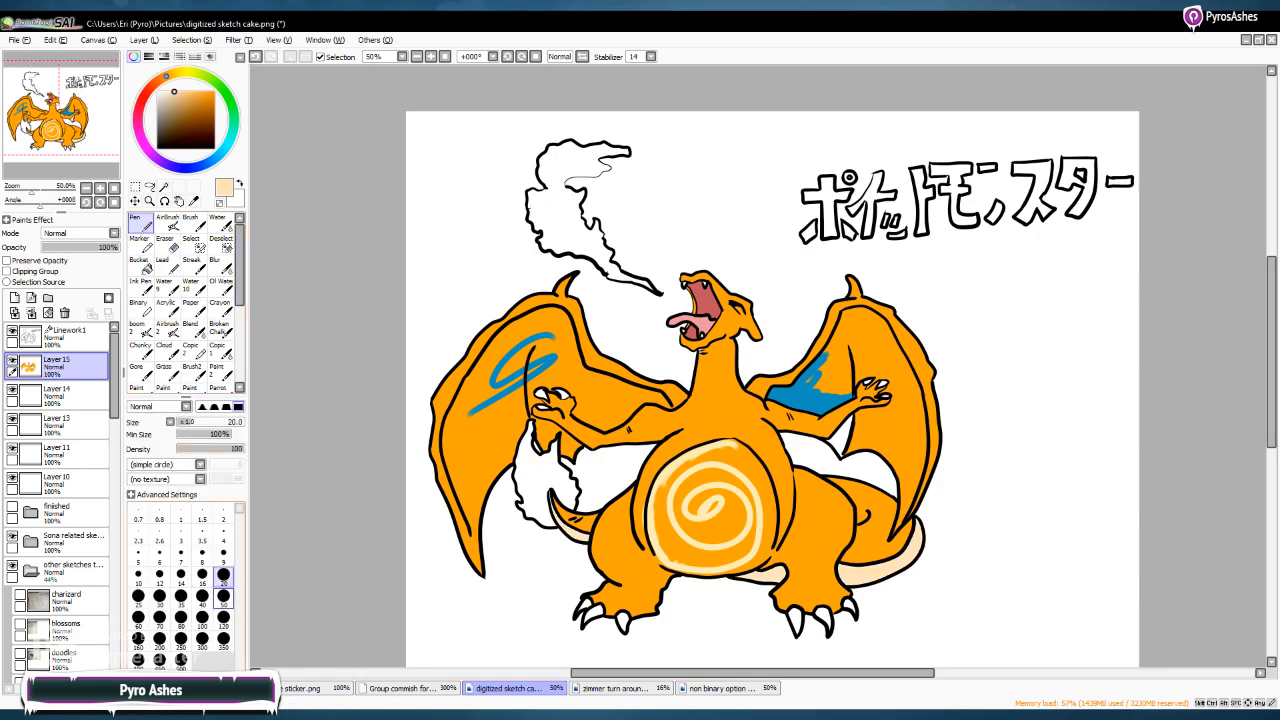
{"action": "mouse_move", "coordinate": [735, 509]}
{"action": "left_mouse_down"}
{"action": "mouse_move", "coordinate": [704, 494]}
{"action": "mouse_move", "coordinate": [682, 535]}
{"action": "mouse_move", "coordinate": [693, 550]}
{"action": "mouse_move", "coordinate": [666, 499]}
{"action": "mouse_move", "coordinate": [682, 543]}
{"action": "mouse_move", "coordinate": [711, 534]}
{"action": "left_mouse_up"}
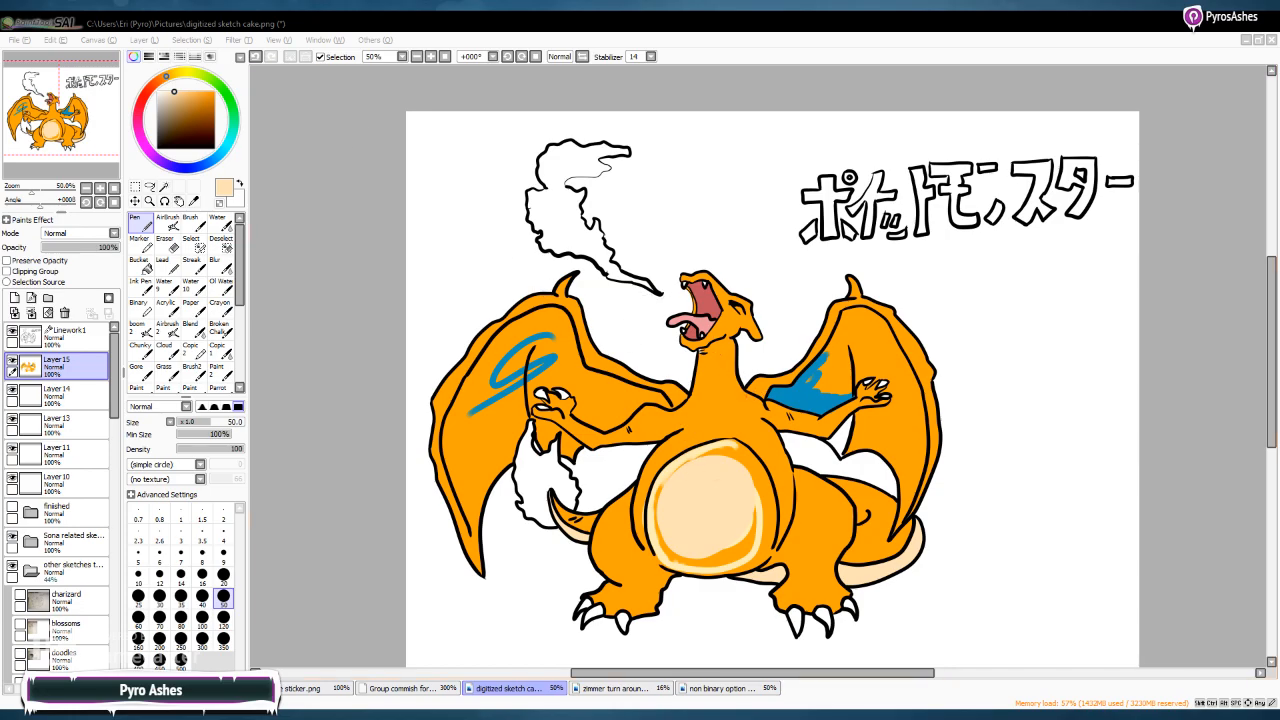
{"action": "left_click", "coordinate": [417, 56]}
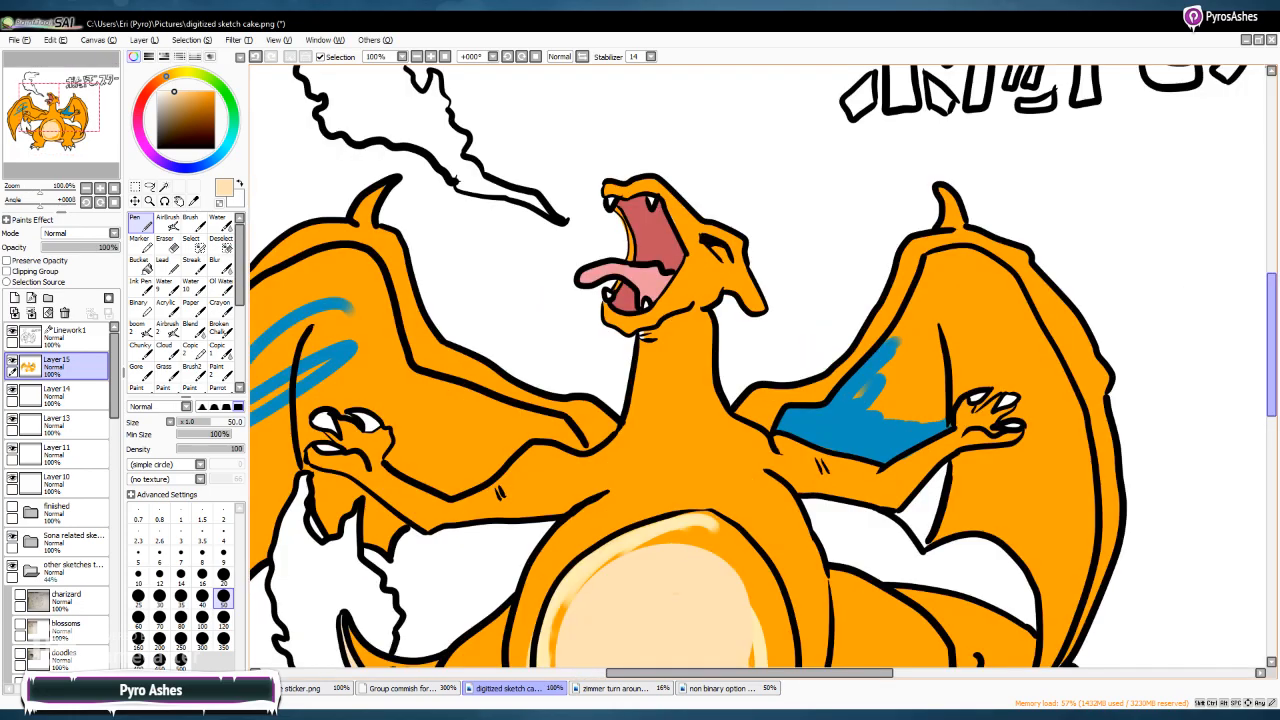
{"action": "left_click", "coordinate": [417, 56]}
{"action": "mouse_move", "coordinate": [592, 457]}
{"action": "left_mouse_down"}
{"action": "mouse_move", "coordinate": [557, 515]}
{"action": "mouse_move", "coordinate": [588, 618]}
{"action": "mouse_move", "coordinate": [558, 515]}
{"action": "mouse_move", "coordinate": [607, 440]}
{"action": "mouse_move", "coordinate": [559, 517]}
{"action": "mouse_move", "coordinate": [573, 463]}
{"action": "mouse_move", "coordinate": [550, 593]}
{"action": "mouse_move", "coordinate": [680, 571]}
{"action": "left_mouse_up"}
{"action": "mouse_move", "coordinate": [702, 396]}
{"action": "left_mouse_down"}
{"action": "mouse_move", "coordinate": [701, 404]}
{"action": "mouse_move", "coordinate": [746, 444]}
{"action": "mouse_move", "coordinate": [734, 427]}
{"action": "mouse_move", "coordinate": [747, 423]}
{"action": "mouse_move", "coordinate": [772, 496]}
{"action": "mouse_move", "coordinate": [757, 463]}
{"action": "mouse_move", "coordinate": [765, 546]}
{"action": "mouse_move", "coordinate": [776, 501]}
{"action": "mouse_move", "coordinate": [773, 532]}
{"action": "mouse_move", "coordinate": [772, 477]}
{"action": "mouse_move", "coordinate": [769, 580]}
{"action": "mouse_move", "coordinate": [780, 562]}
{"action": "mouse_move", "coordinate": [752, 614]}
{"action": "mouse_move", "coordinate": [704, 635]}
{"action": "mouse_move", "coordinate": [758, 568]}
{"action": "mouse_move", "coordinate": [714, 594]}
{"action": "mouse_move", "coordinate": [741, 526]}
{"action": "left_mouse_up"}
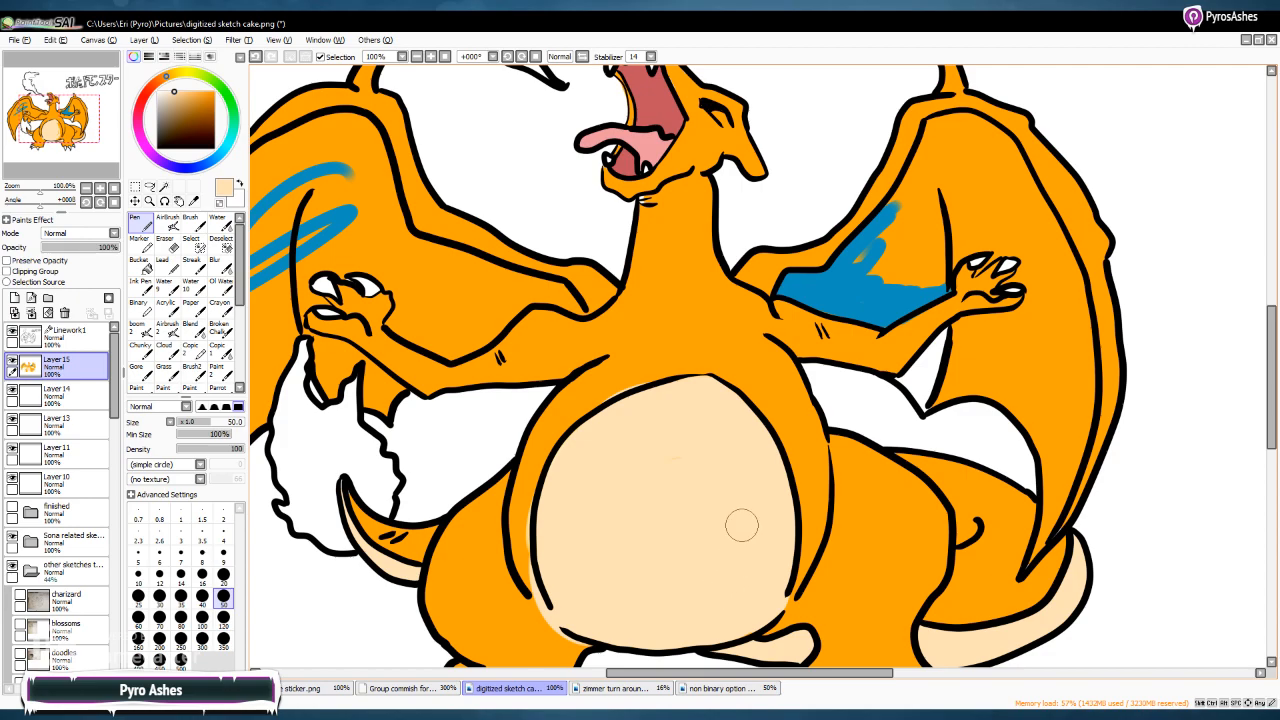
Sample the body orange and cover the peach spill beyond the belly's lower-left outline with the pen at size 20
{"action": "left_click", "coordinate": [194, 201]}
{"action": "left_click", "coordinate": [482, 560]}
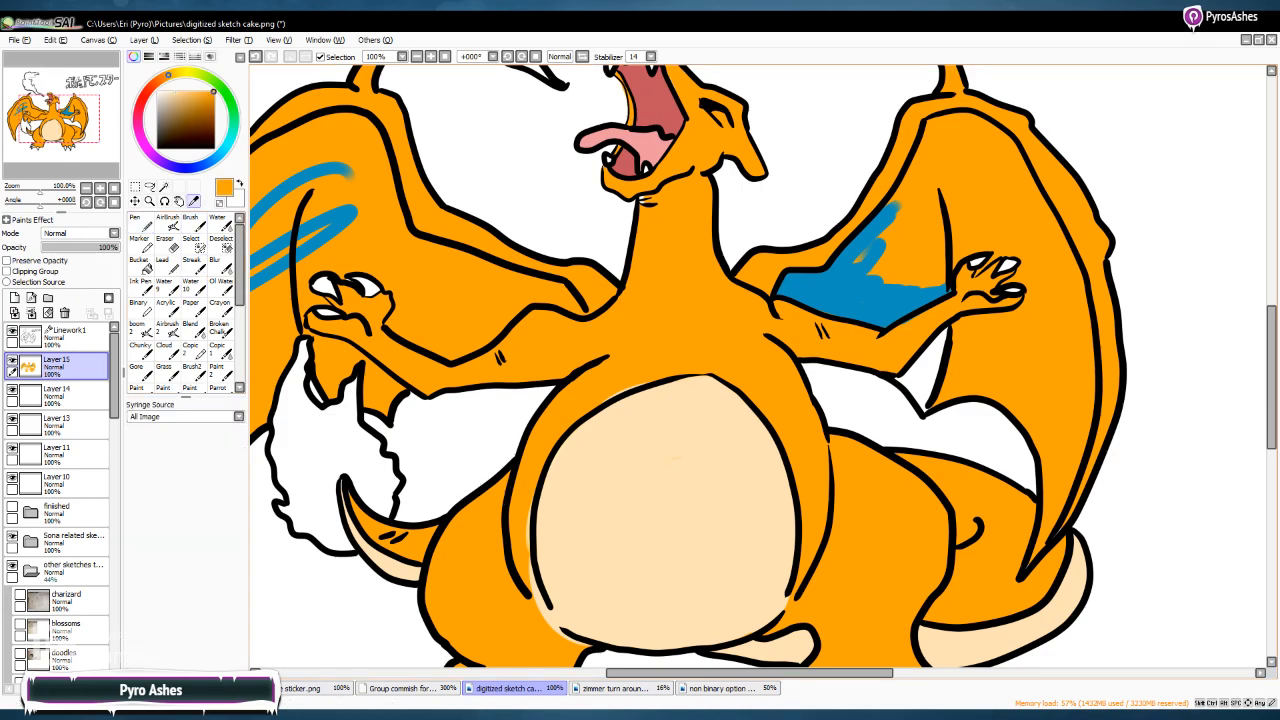
{"action": "left_click", "coordinate": [141, 224]}
{"action": "left_click", "coordinate": [223, 574]}
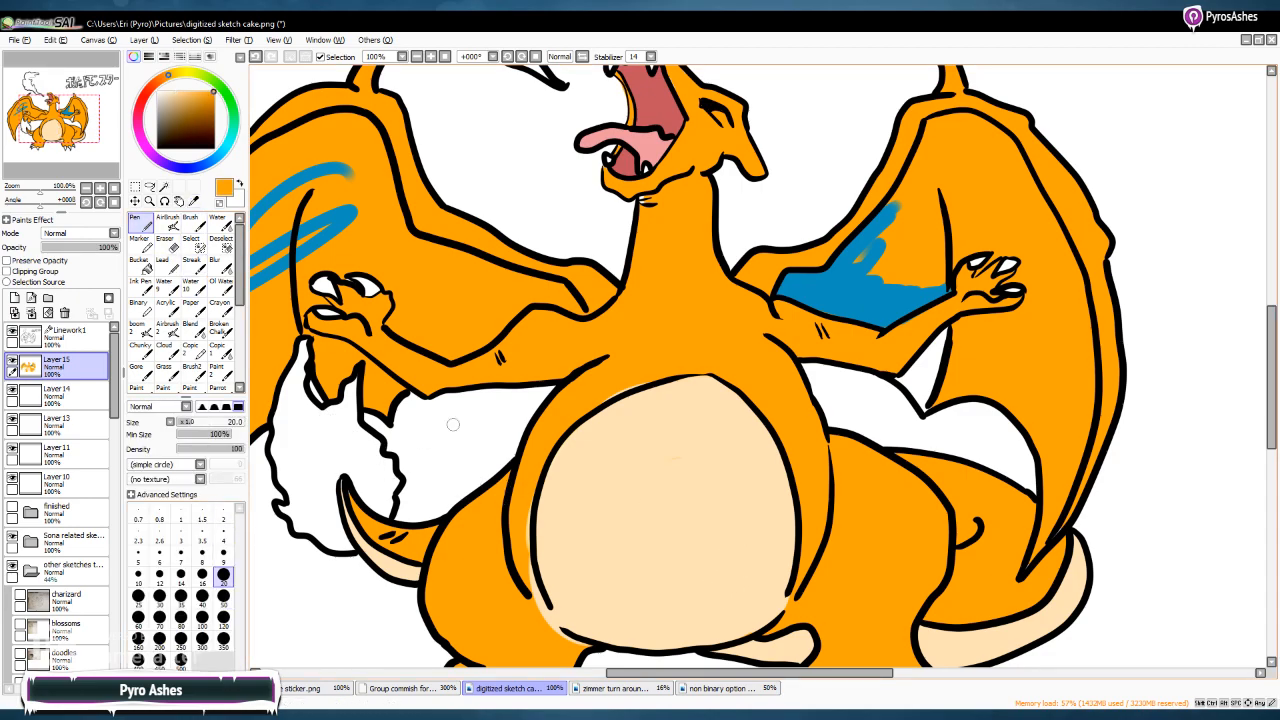
{"action": "mouse_move", "coordinate": [523, 507]}
{"action": "left_mouse_down"}
{"action": "mouse_move", "coordinate": [539, 601]}
{"action": "mouse_move", "coordinate": [585, 644]}
{"action": "left_mouse_up"}
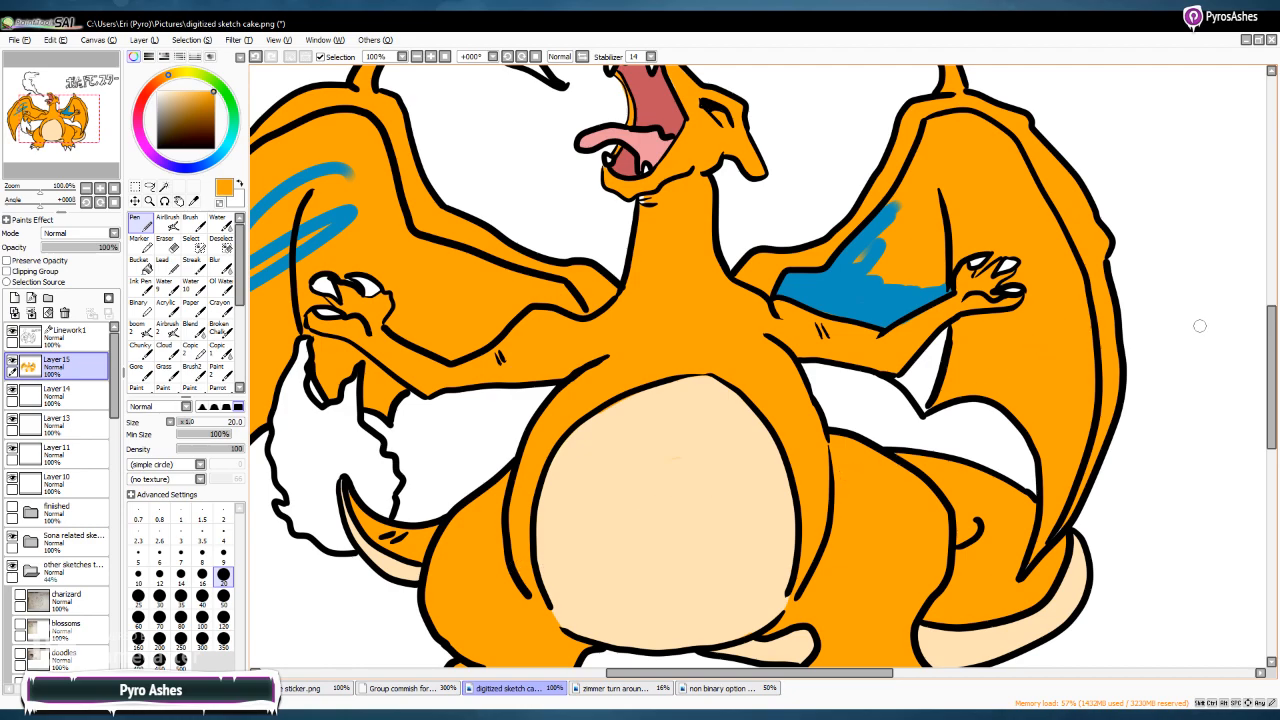
Touch up the belly's upper-left edge with orange, and paint over the stray orange inside it with the sampled peach
{"action": "mouse_move", "coordinate": [1271, 375]}
{"action": "left_mouse_down"}
{"action": "mouse_move", "coordinate": [1271, 415]}
{"action": "mouse_move", "coordinate": [1271, 391]}
{"action": "left_mouse_up"}
{"action": "left_click_drag", "start_coordinate": [644, 334], "coordinate": [596, 360]}
{"action": "left_click", "coordinate": [194, 201]}
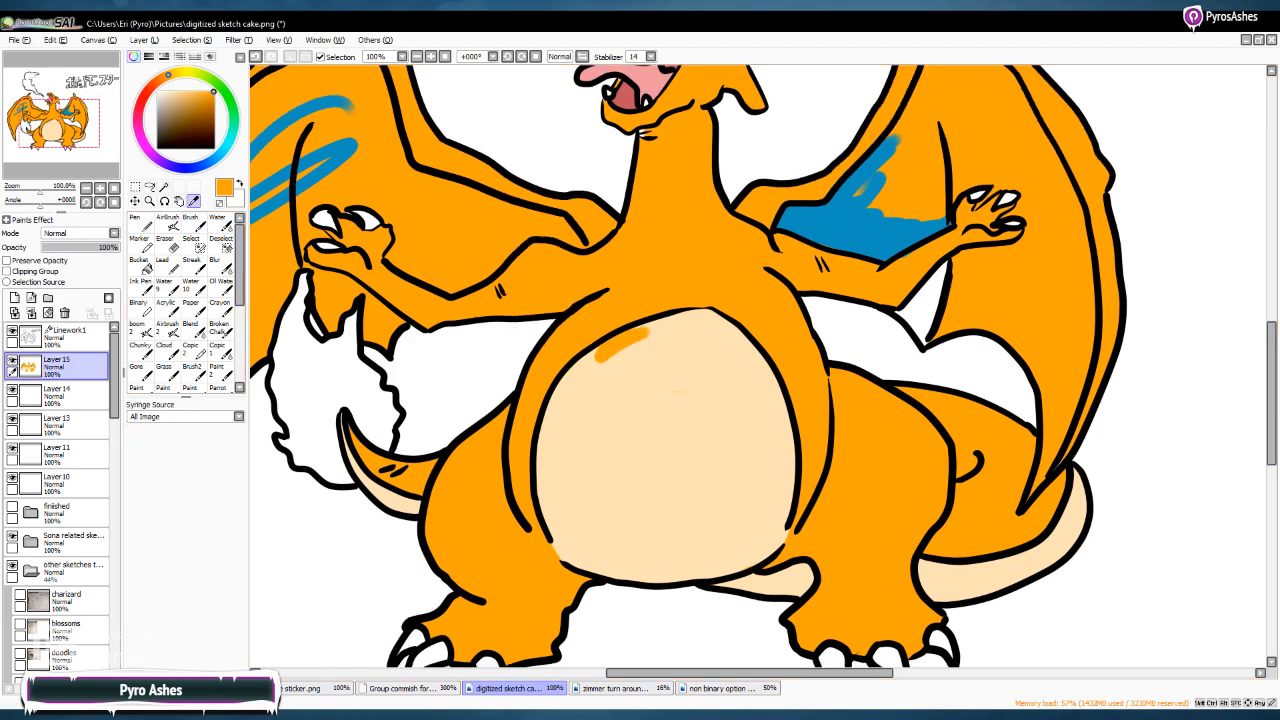
{"action": "left_click", "coordinate": [612, 388]}
{"action": "left_click", "coordinate": [141, 223]}
{"action": "mouse_move", "coordinate": [641, 351]}
{"action": "left_mouse_down"}
{"action": "mouse_move", "coordinate": [596, 370]}
{"action": "mouse_move", "coordinate": [615, 345]}
{"action": "mouse_move", "coordinate": [584, 367]}
{"action": "left_mouse_up"}
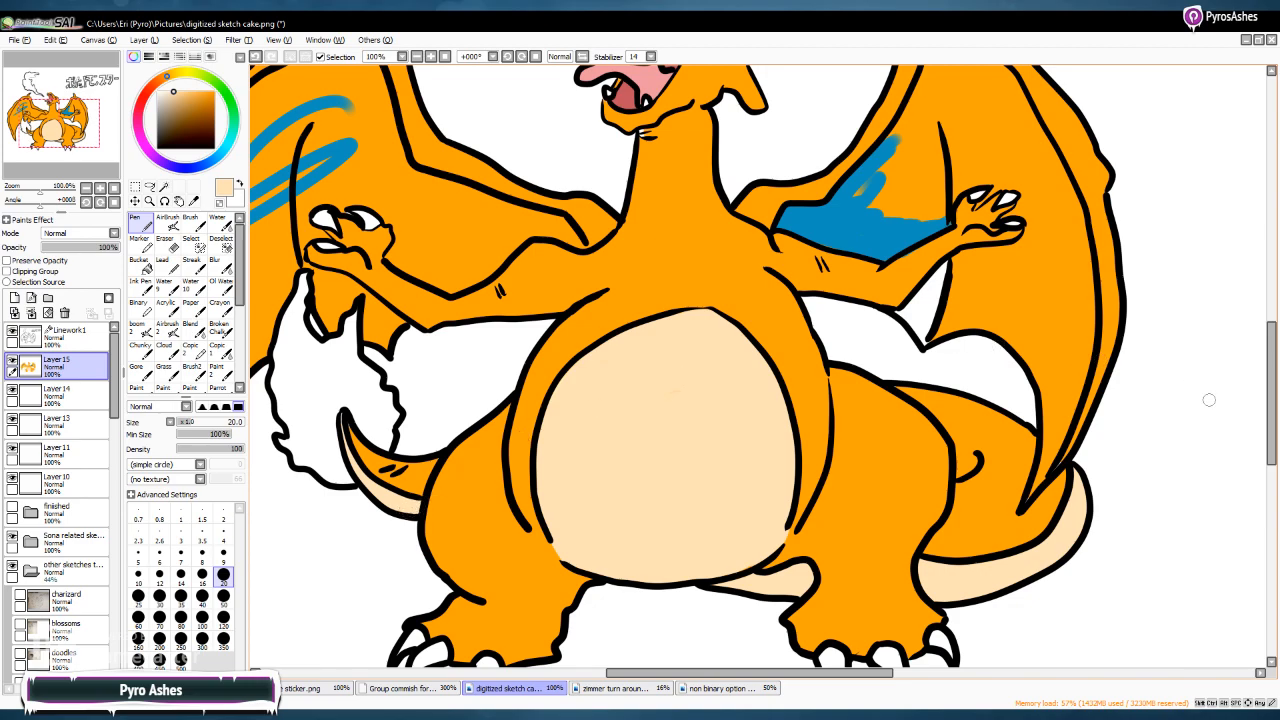
Shade the neck's left edge and both wing bases with a darker orange, using the pen at sizes 20 and 9
{"action": "scroll", "coordinate": [650, 387], "scroll_direction": "up", "scroll_amount": 5}
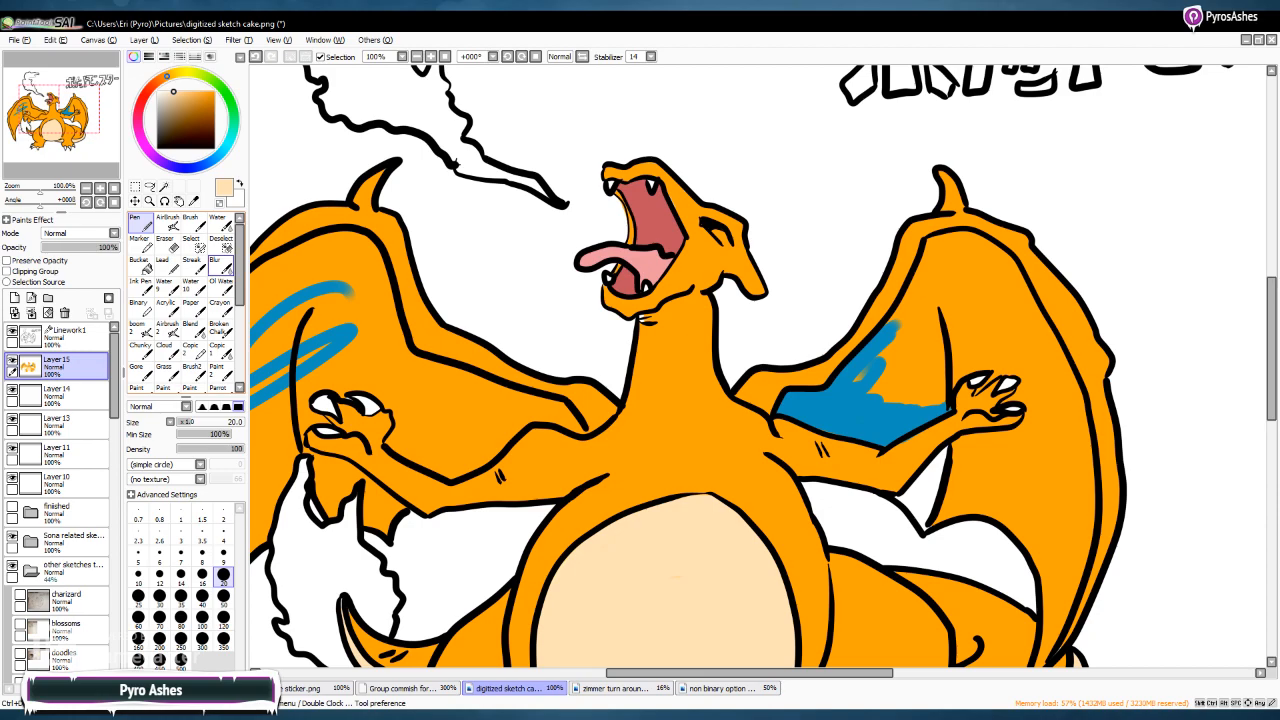
{"action": "left_click", "coordinate": [165, 245]}
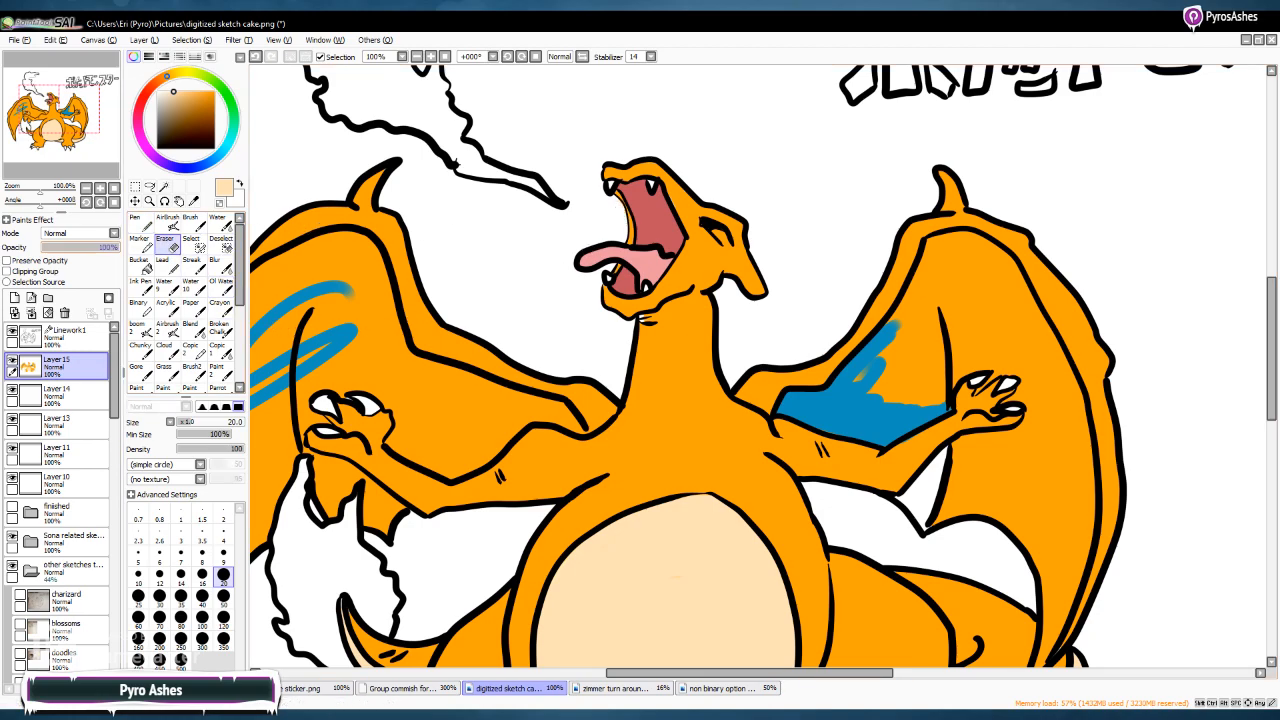
{"action": "left_click", "coordinate": [140, 222]}
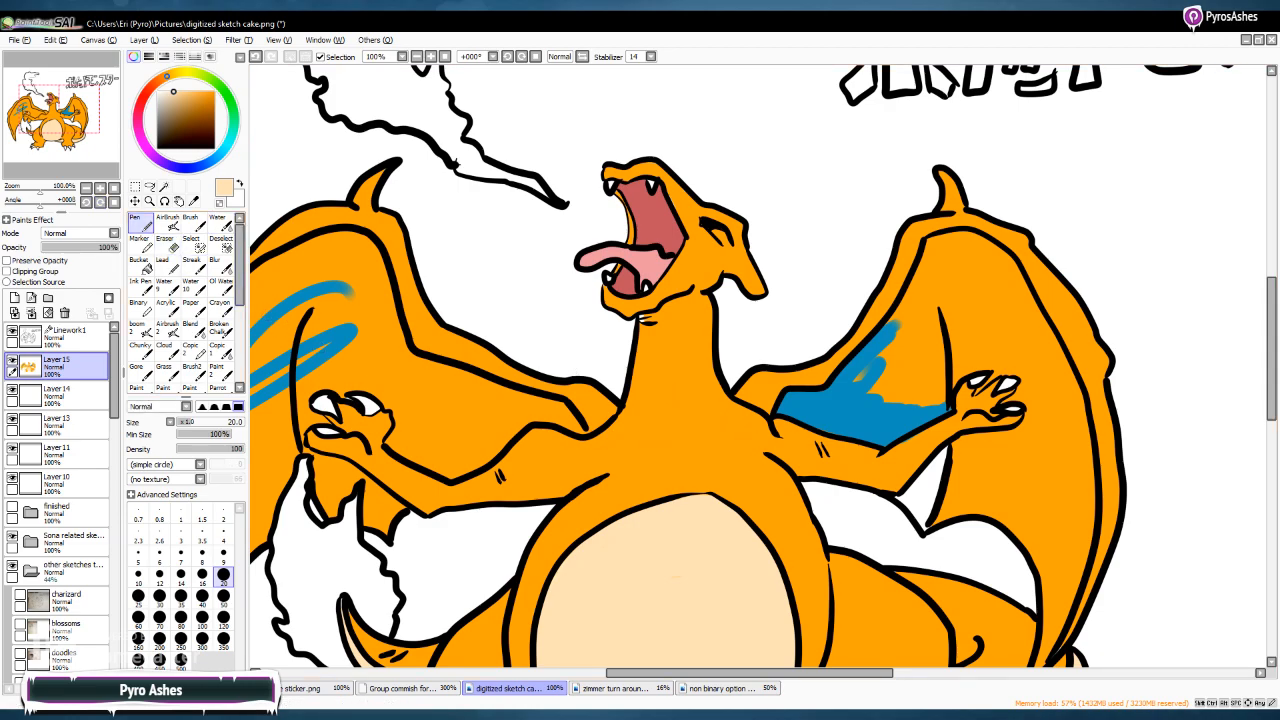
{"action": "left_click", "coordinate": [213, 95]}
{"action": "left_click", "coordinate": [416, 56]}
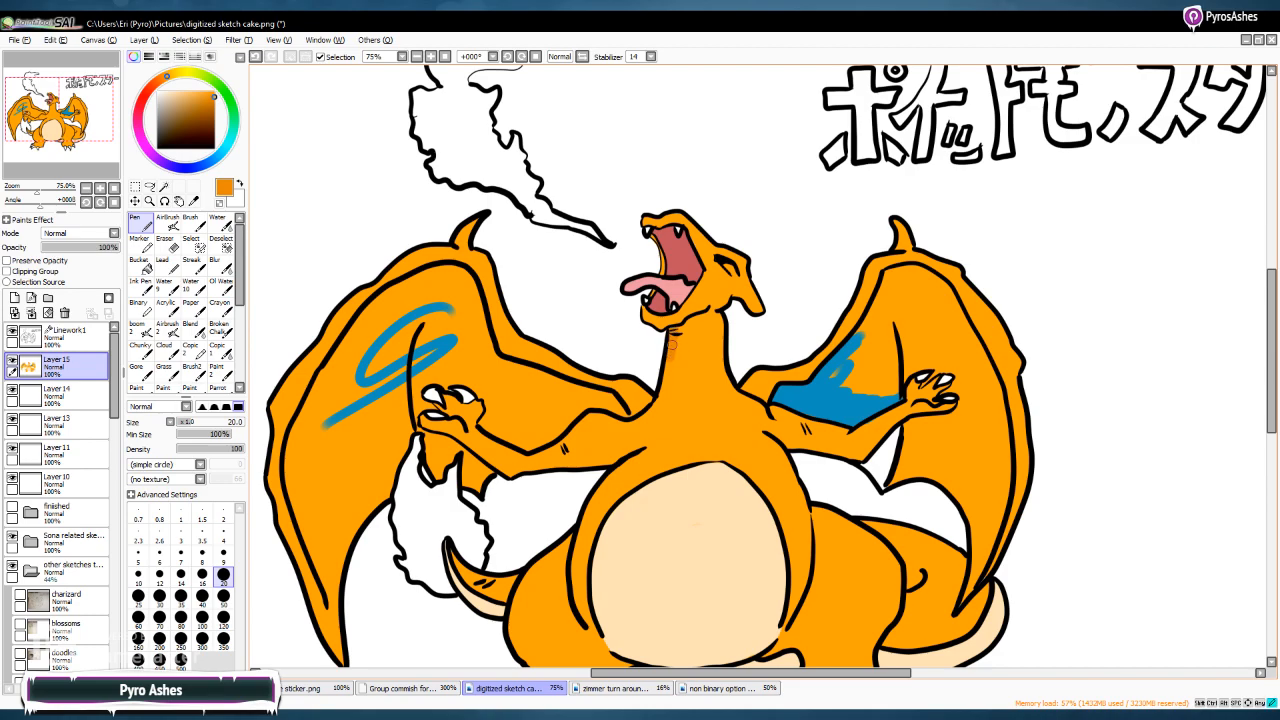
{"action": "mouse_move", "coordinate": [681, 328]}
{"action": "left_mouse_down"}
{"action": "mouse_move", "coordinate": [706, 314]}
{"action": "mouse_move", "coordinate": [648, 408]}
{"action": "left_mouse_up"}
{"action": "left_click_drag", "start_coordinate": [618, 392], "coordinate": [634, 413]}
{"action": "left_click_drag", "start_coordinate": [634, 413], "coordinate": [637, 408]}
{"action": "left_click", "coordinate": [223, 552]}
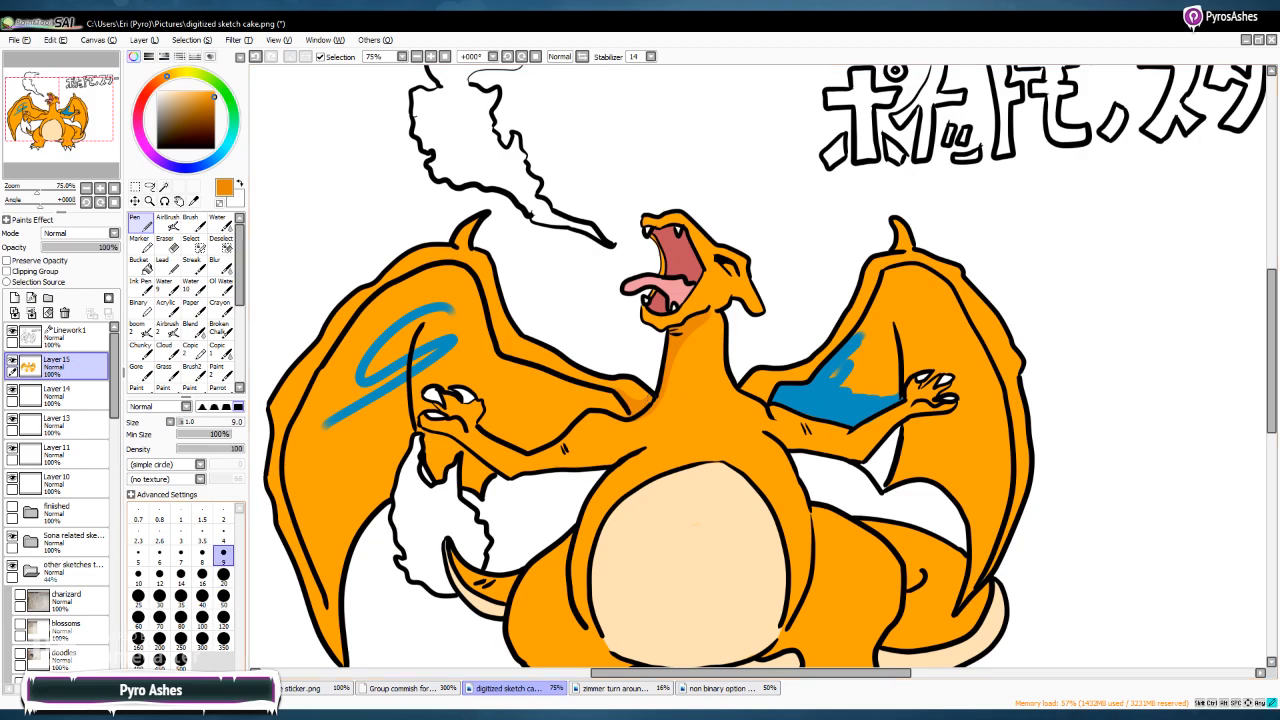
{"action": "left_click_drag", "start_coordinate": [622, 391], "coordinate": [589, 379]}
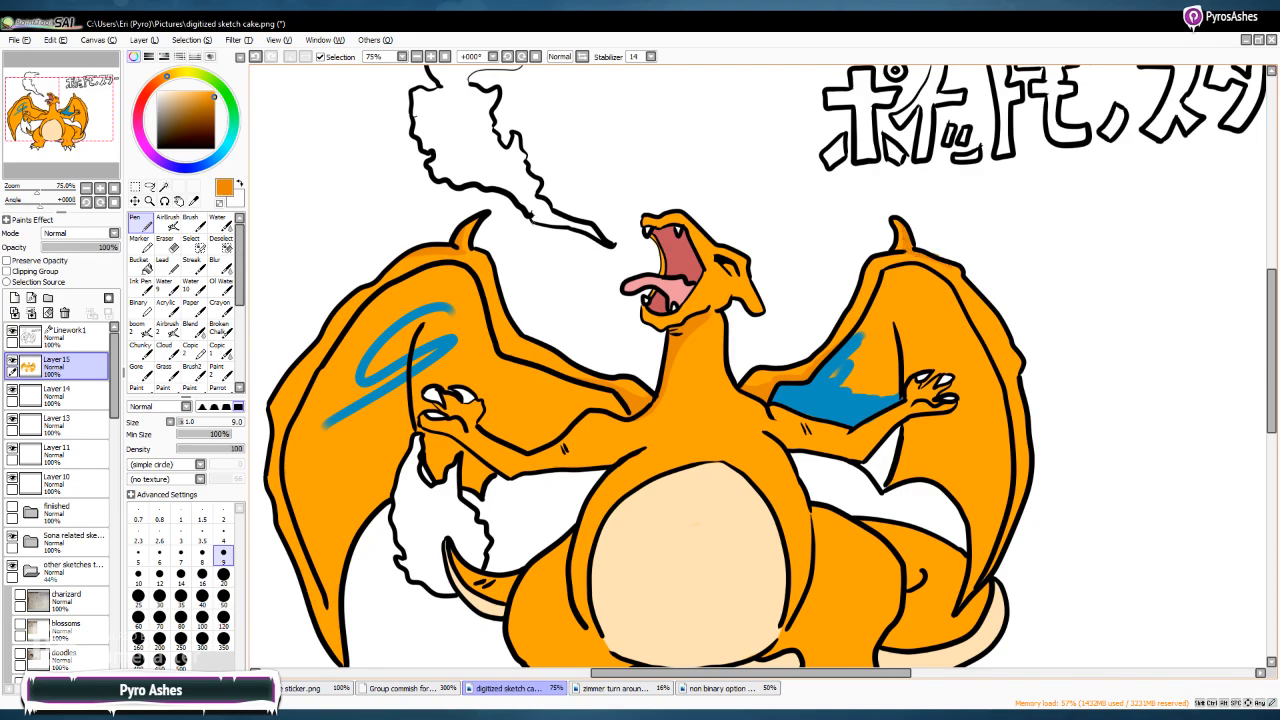
Shade the tail tip and the tail behind the right leg with the darker orange, using the pen at size 9
{"action": "key", "text": "e"}
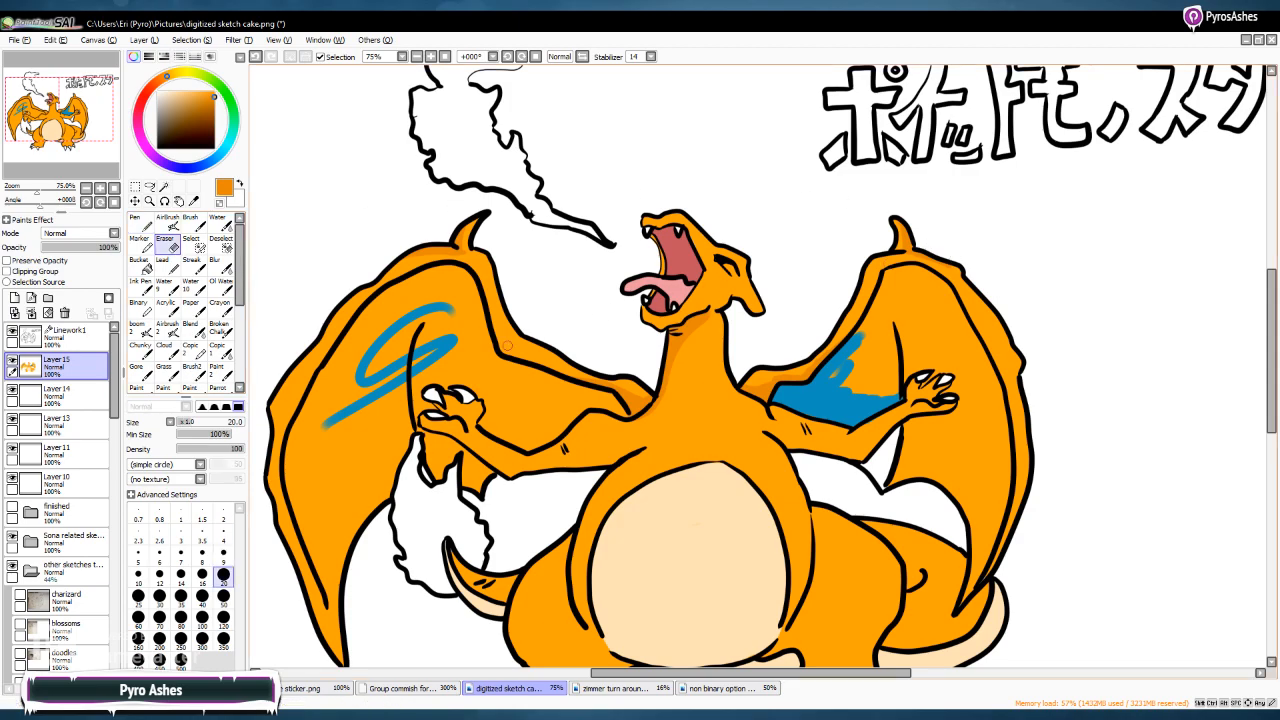
{"action": "left_click", "coordinate": [138, 222]}
{"action": "scroll", "coordinate": [1135, 355], "scroll_direction": "down", "scroll_amount": 5}
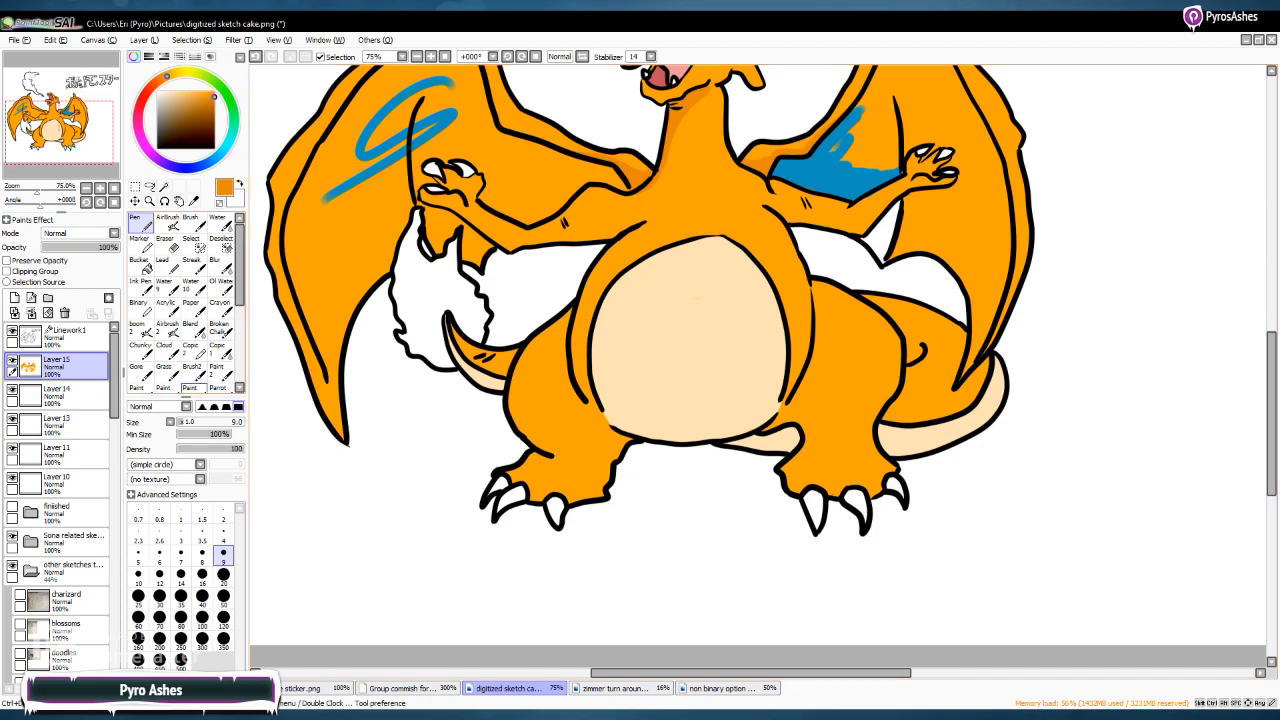
{"action": "mouse_move", "coordinate": [450, 327]}
{"action": "left_mouse_down"}
{"action": "mouse_move", "coordinate": [472, 358]}
{"action": "mouse_move", "coordinate": [502, 374]}
{"action": "mouse_move", "coordinate": [510, 362]}
{"action": "left_mouse_up"}
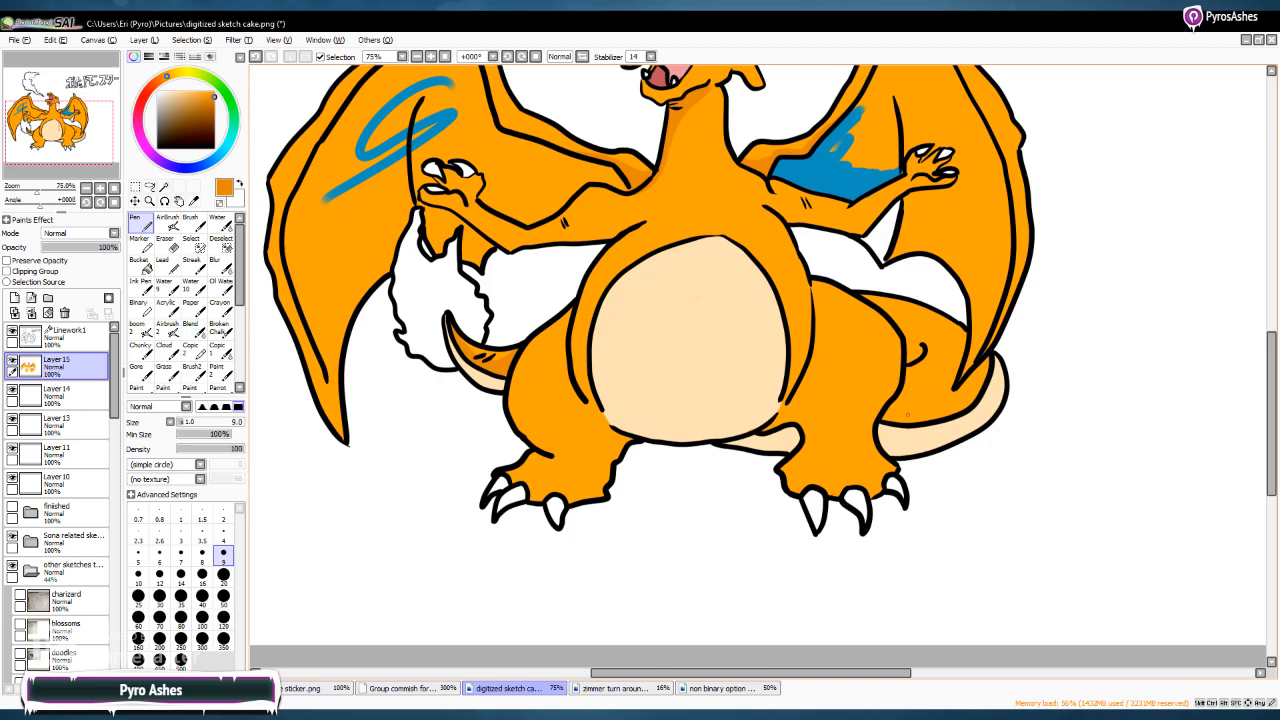
{"action": "left_click_drag", "start_coordinate": [888, 416], "coordinate": [970, 404]}
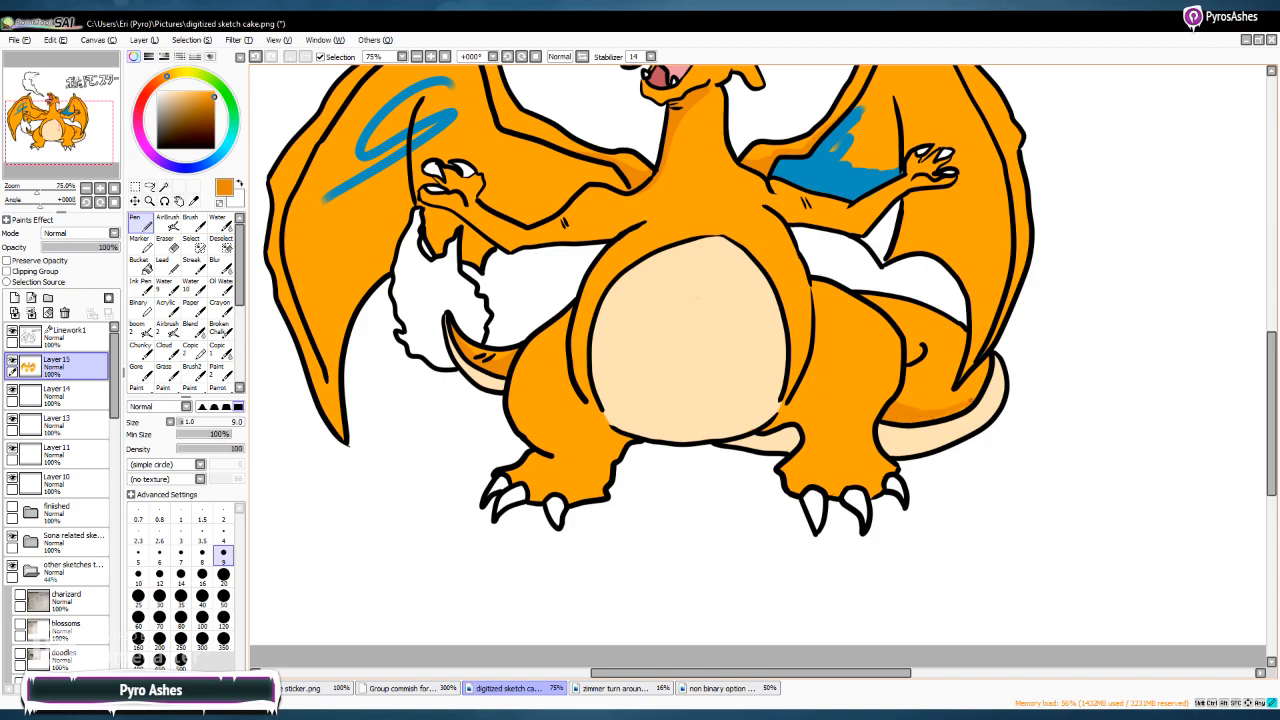
{"action": "left_click_drag", "start_coordinate": [904, 338], "coordinate": [913, 354]}
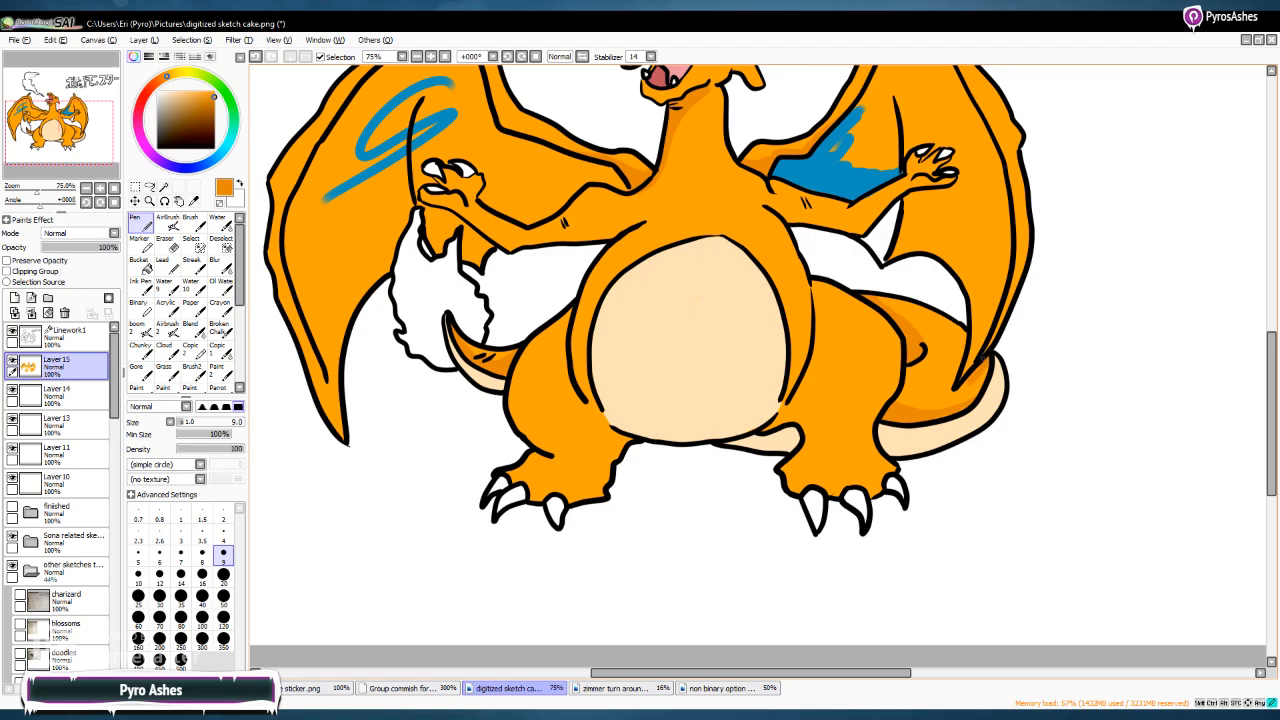
{"action": "mouse_move", "coordinate": [967, 397]}
{"action": "left_mouse_down"}
{"action": "mouse_move", "coordinate": [982, 372]}
{"action": "mouse_move", "coordinate": [951, 403]}
{"action": "mouse_move", "coordinate": [912, 413]}
{"action": "left_mouse_up"}
Shade the inside of the mouth with a deep red and the tongue with a lighter red, using the pen at size 9
{"action": "scroll", "coordinate": [1218, 341], "scroll_direction": "up", "scroll_amount": 3}
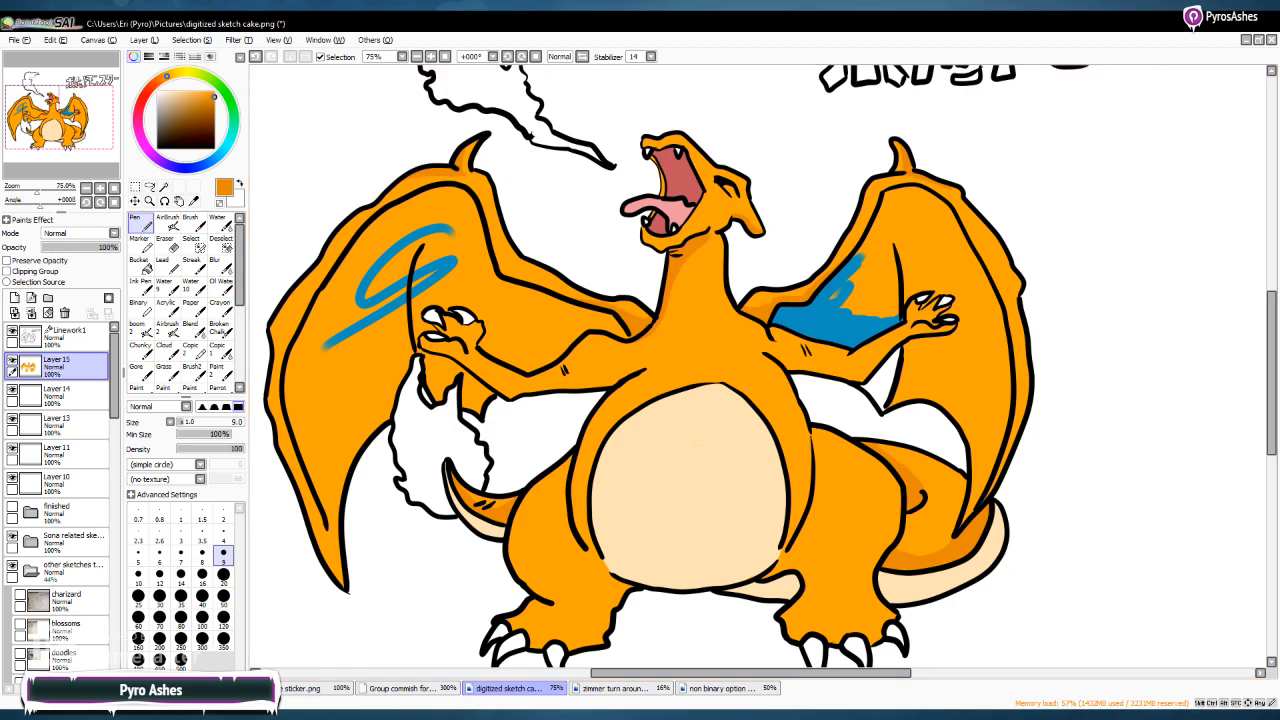
{"action": "left_click", "coordinate": [161, 79]}
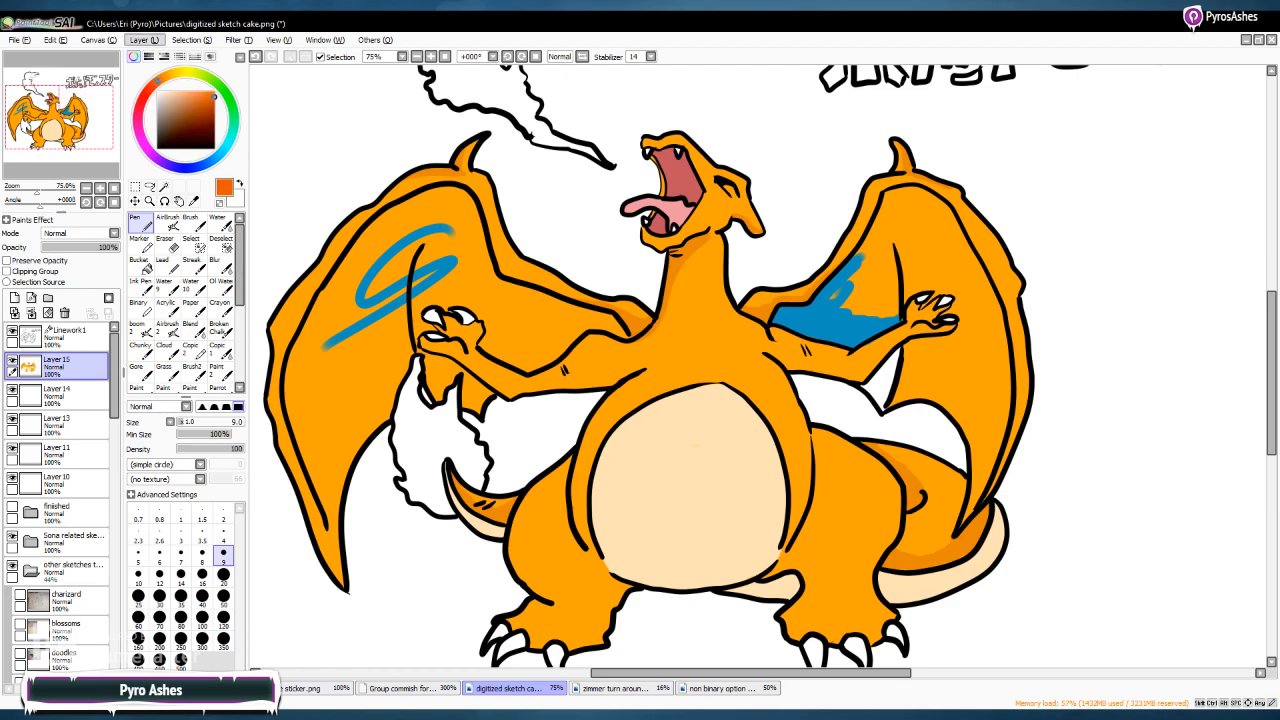
{"action": "left_click", "coordinate": [152, 86]}
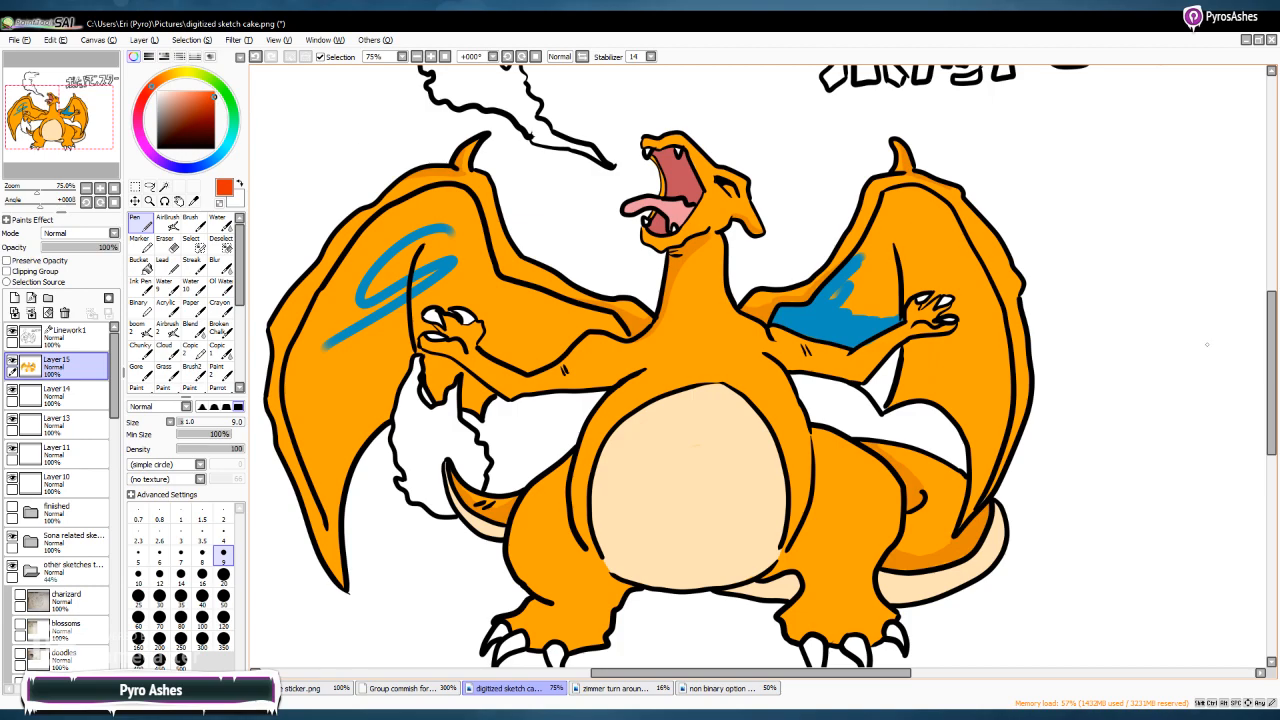
{"action": "scroll", "coordinate": [650, 366], "scroll_direction": "up", "scroll_amount": 3}
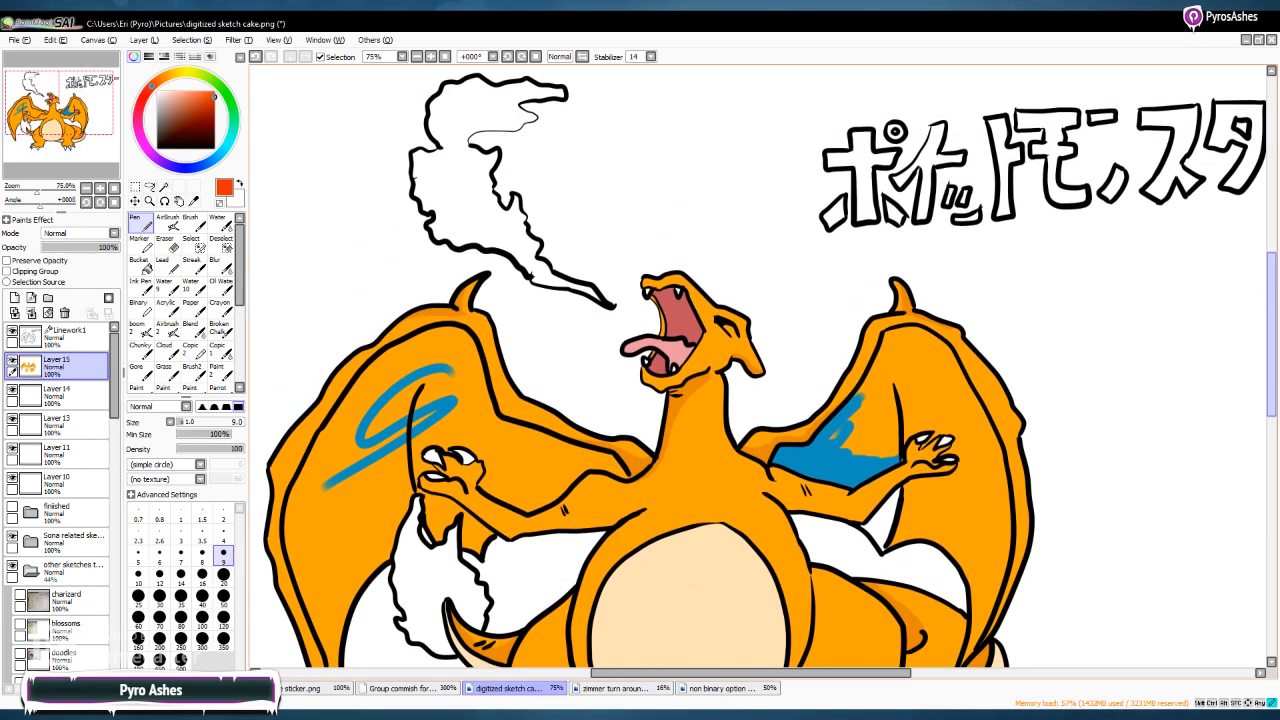
{"action": "left_click", "coordinate": [142, 99]}
{"action": "left_click_drag", "start_coordinate": [205, 97], "coordinate": [175, 101]}
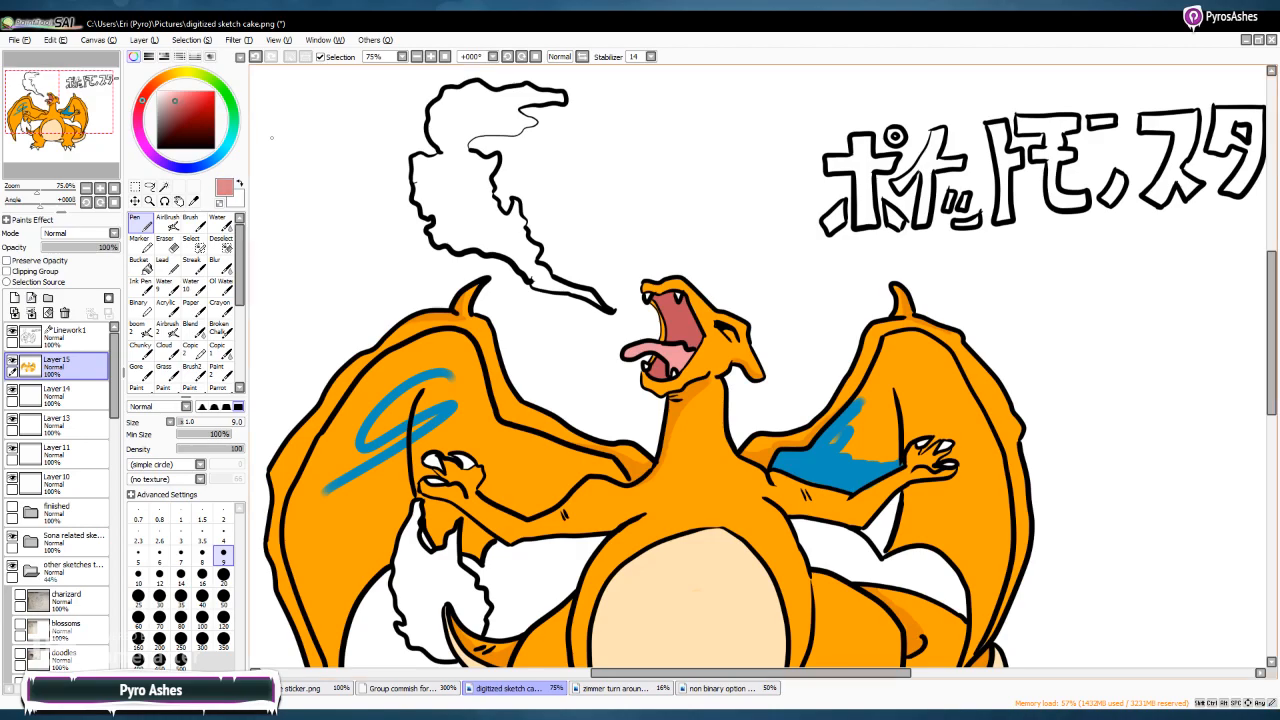
{"action": "left_click", "coordinate": [181, 104]}
{"action": "left_click", "coordinate": [197, 106]}
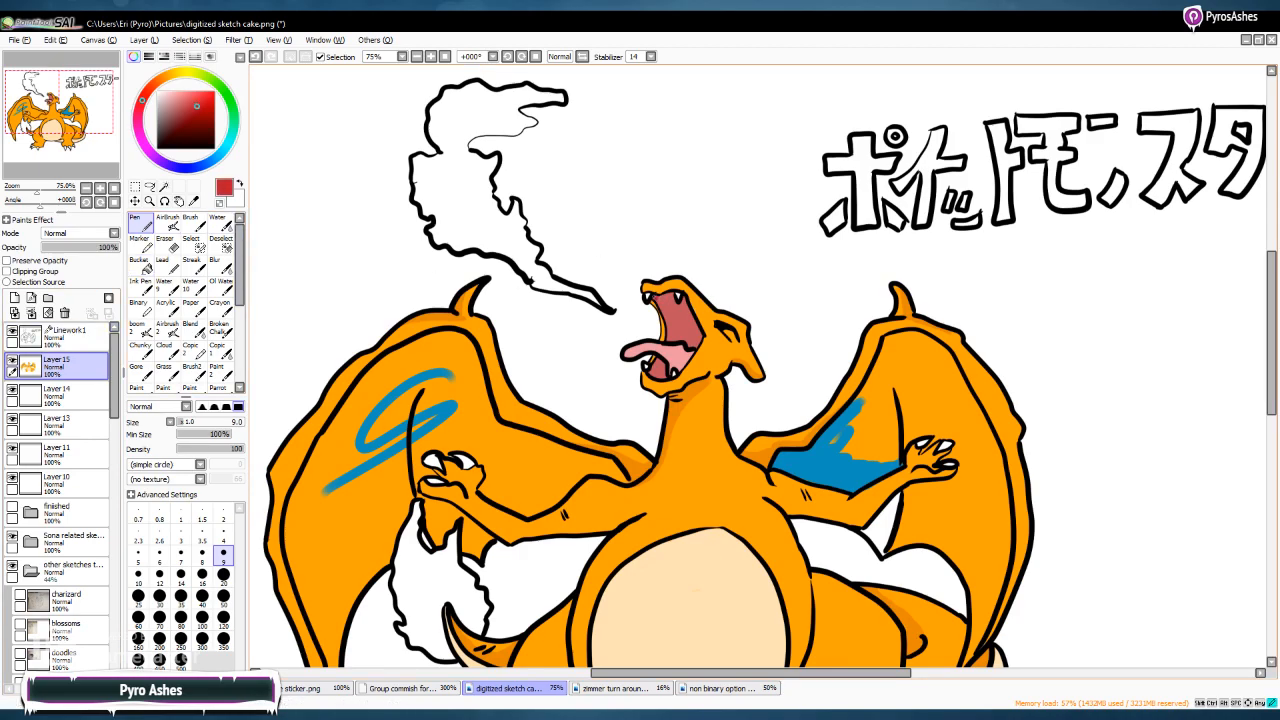
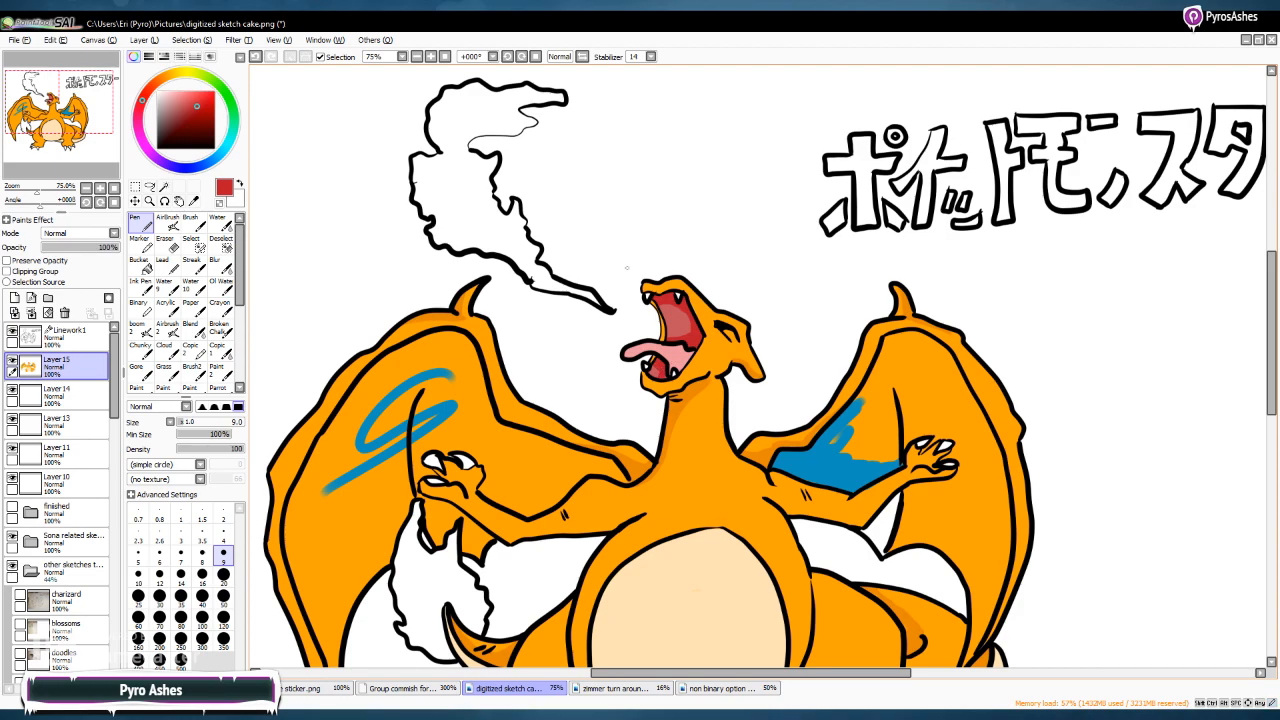
{"action": "left_click", "coordinate": [182, 92]}
{"action": "left_click", "coordinate": [196, 96]}
Sample the wing blue and paint along the left wing membrane's lower and outer edges and beside the hand with the pen at size 14
{"action": "scroll", "coordinate": [760, 366], "scroll_direction": "down", "scroll_amount": 3}
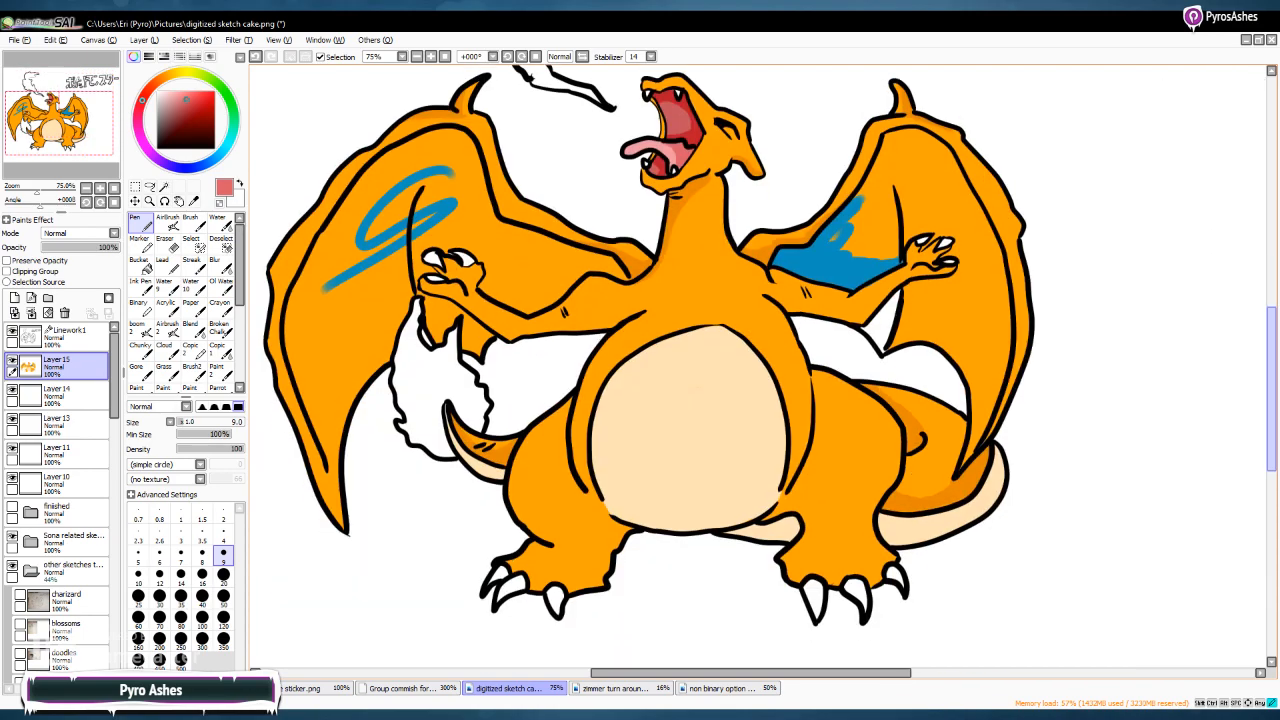
{"action": "key", "text": "alt"}
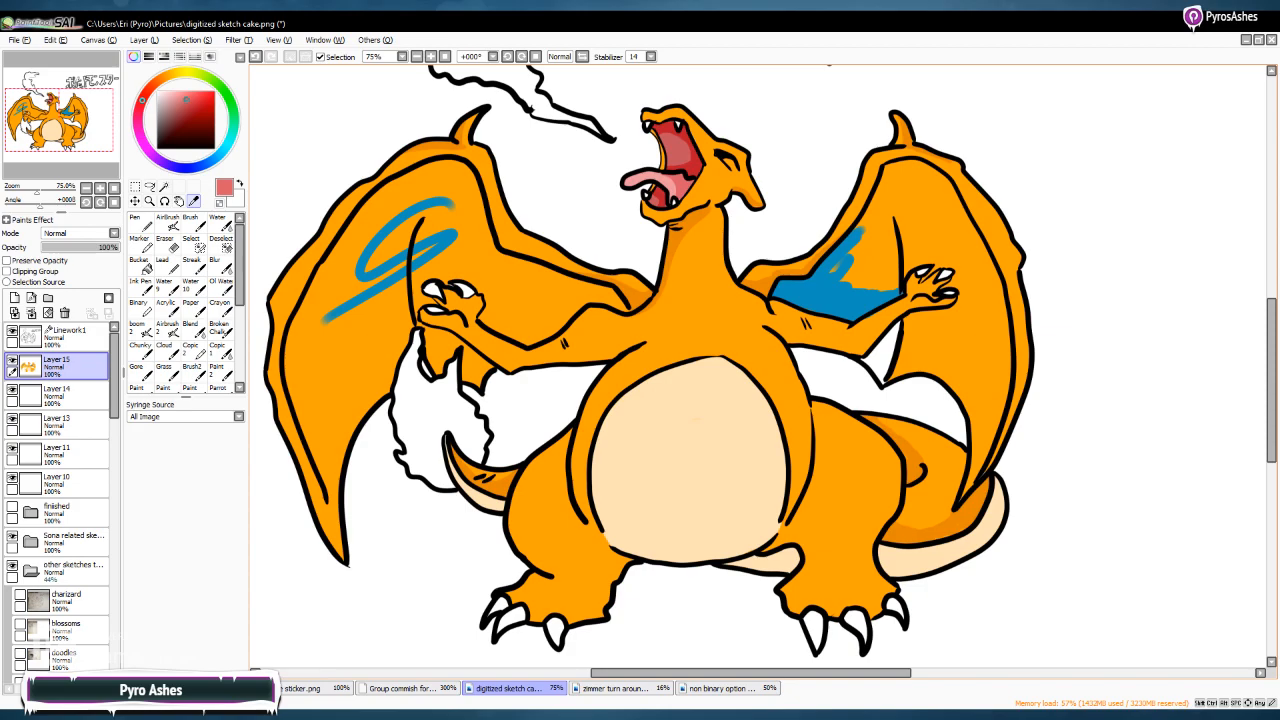
{"action": "left_click", "coordinate": [364, 264]}
{"action": "left_click", "coordinate": [141, 223]}
{"action": "left_click", "coordinate": [181, 575]}
{"action": "left_click_drag", "start_coordinate": [318, 446], "coordinate": [328, 520]}
{"action": "mouse_move", "coordinate": [346, 424]}
{"action": "left_mouse_down"}
{"action": "mouse_move", "coordinate": [334, 500]}
{"action": "mouse_move", "coordinate": [372, 404]}
{"action": "mouse_move", "coordinate": [426, 370]}
{"action": "mouse_move", "coordinate": [420, 325]}
{"action": "mouse_move", "coordinate": [460, 350]}
{"action": "left_mouse_up"}
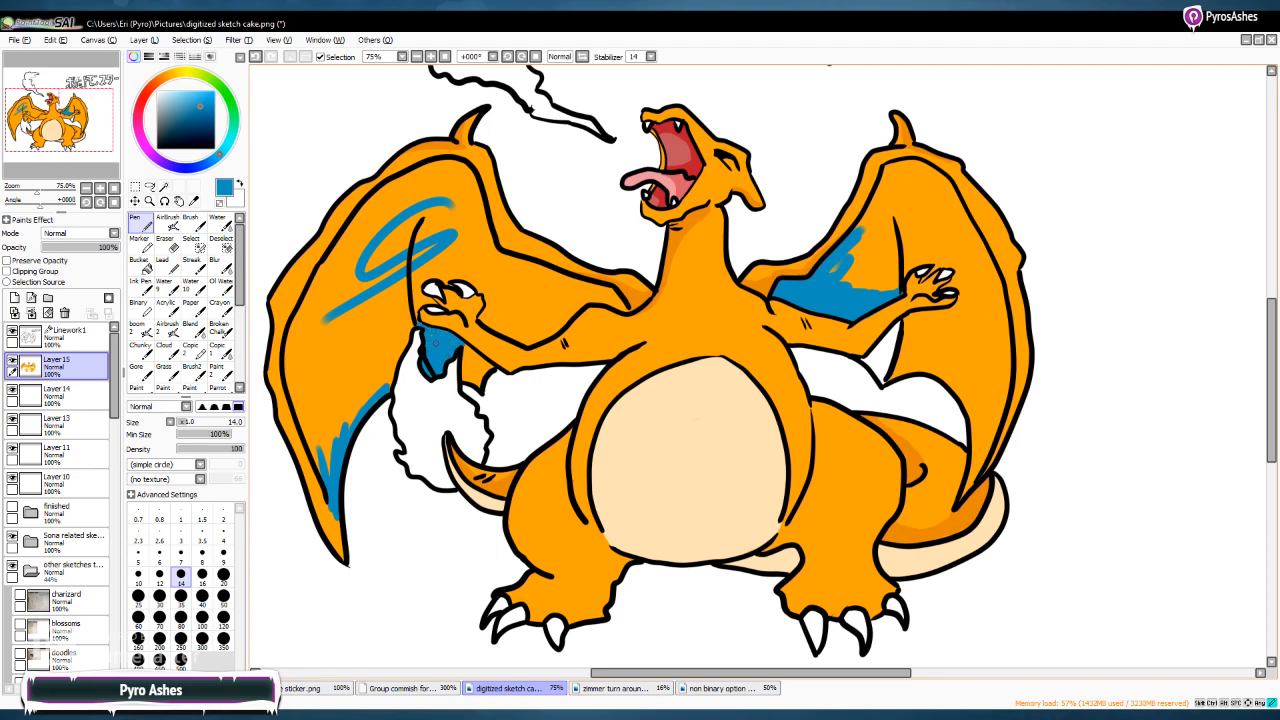
{"action": "left_click_drag", "start_coordinate": [388, 392], "coordinate": [412, 316]}
{"action": "left_click_drag", "start_coordinate": [390, 366], "coordinate": [400, 358]}
{"action": "mouse_move", "coordinate": [318, 474]}
{"action": "left_mouse_down"}
{"action": "mouse_move", "coordinate": [302, 400]}
{"action": "mouse_move", "coordinate": [296, 430]}
{"action": "mouse_move", "coordinate": [296, 320]}
{"action": "left_mouse_up"}
{"action": "left_click_drag", "start_coordinate": [296, 372], "coordinate": [286, 318]}
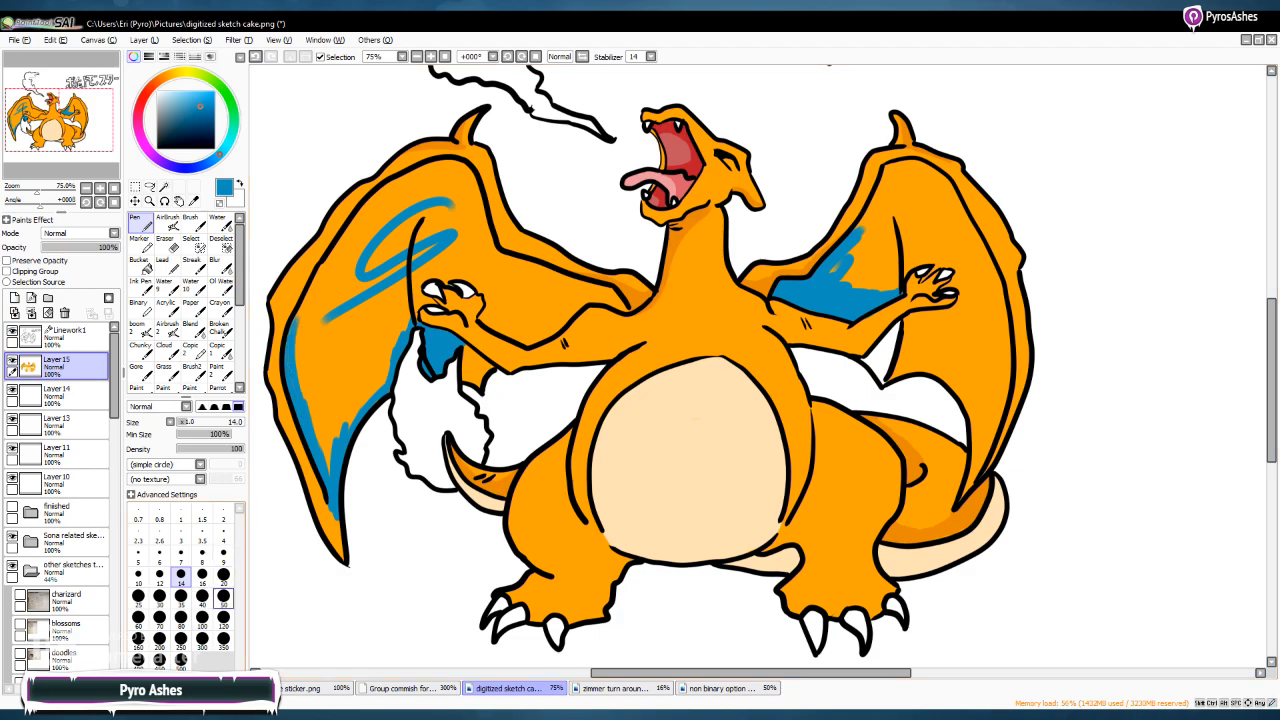
Fill the lower and outer part of the left wing membrane with blue, up to the hand, using the pen at size 20
{"action": "left_click", "coordinate": [223, 573]}
{"action": "left_click_drag", "start_coordinate": [336, 402], "coordinate": [326, 420]}
{"action": "left_click_drag", "start_coordinate": [332, 478], "coordinate": [312, 380]}
{"action": "left_click_drag", "start_coordinate": [318, 438], "coordinate": [308, 332]}
{"action": "left_click_drag", "start_coordinate": [318, 414], "coordinate": [298, 334]}
{"action": "mouse_move", "coordinate": [316, 376]}
{"action": "left_mouse_down"}
{"action": "mouse_move", "coordinate": [305, 320]}
{"action": "mouse_move", "coordinate": [348, 232]}
{"action": "left_mouse_up"}
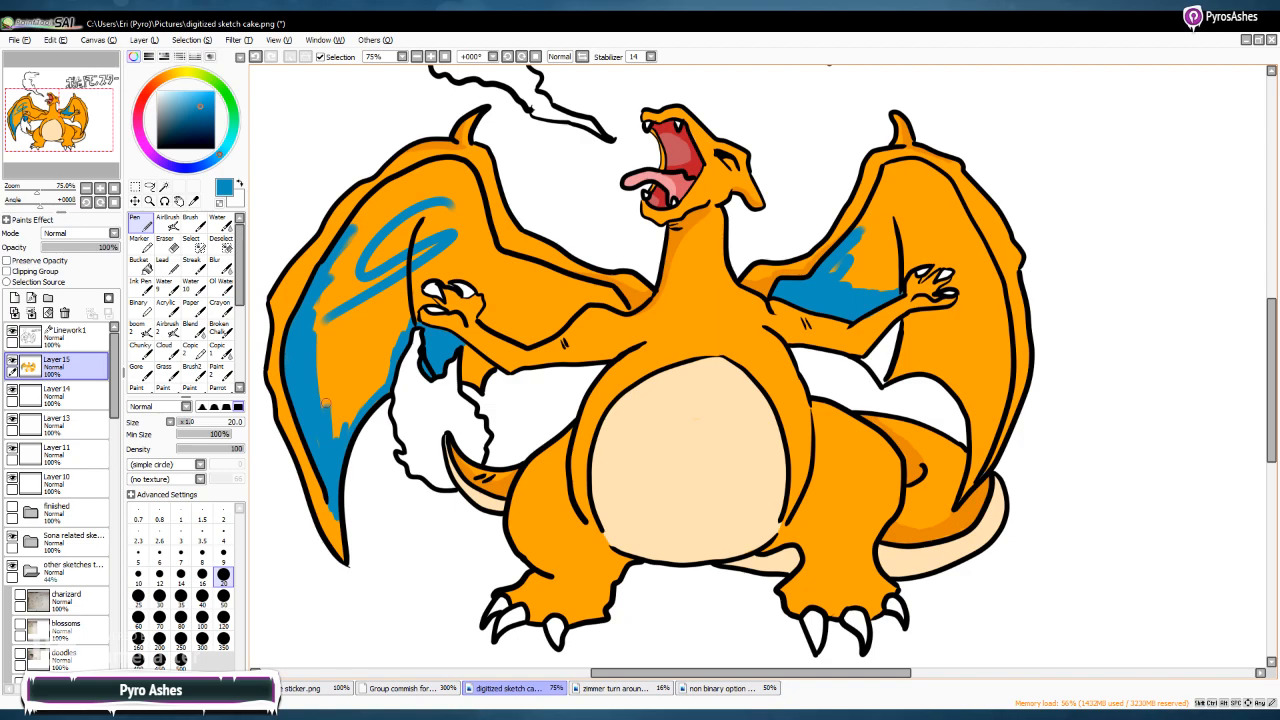
{"action": "mouse_move", "coordinate": [322, 452]}
{"action": "left_mouse_down"}
{"action": "mouse_move", "coordinate": [404, 326]}
{"action": "mouse_move", "coordinate": [402, 304]}
{"action": "mouse_move", "coordinate": [409, 322]}
{"action": "mouse_move", "coordinate": [406, 275]}
{"action": "mouse_move", "coordinate": [420, 311]}
{"action": "left_mouse_up"}
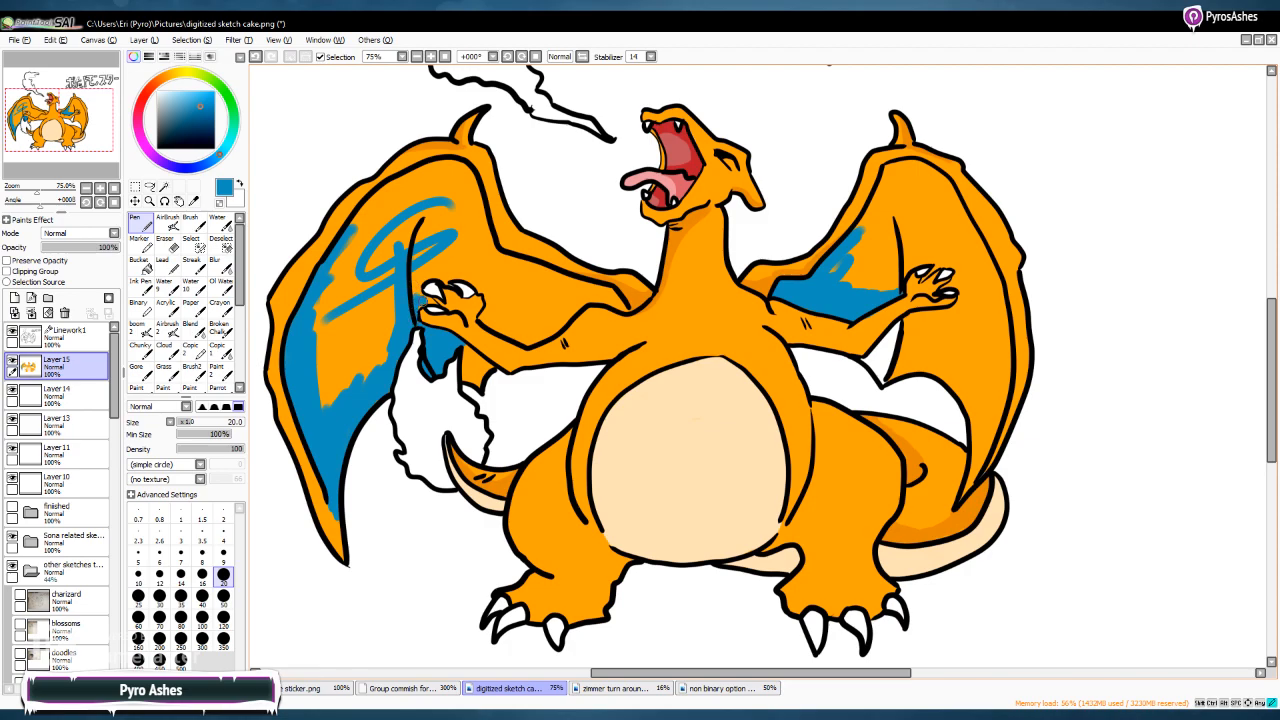
Paint blue closely around the left hand's claws with the pen at size 9
{"action": "left_click", "coordinate": [223, 549]}
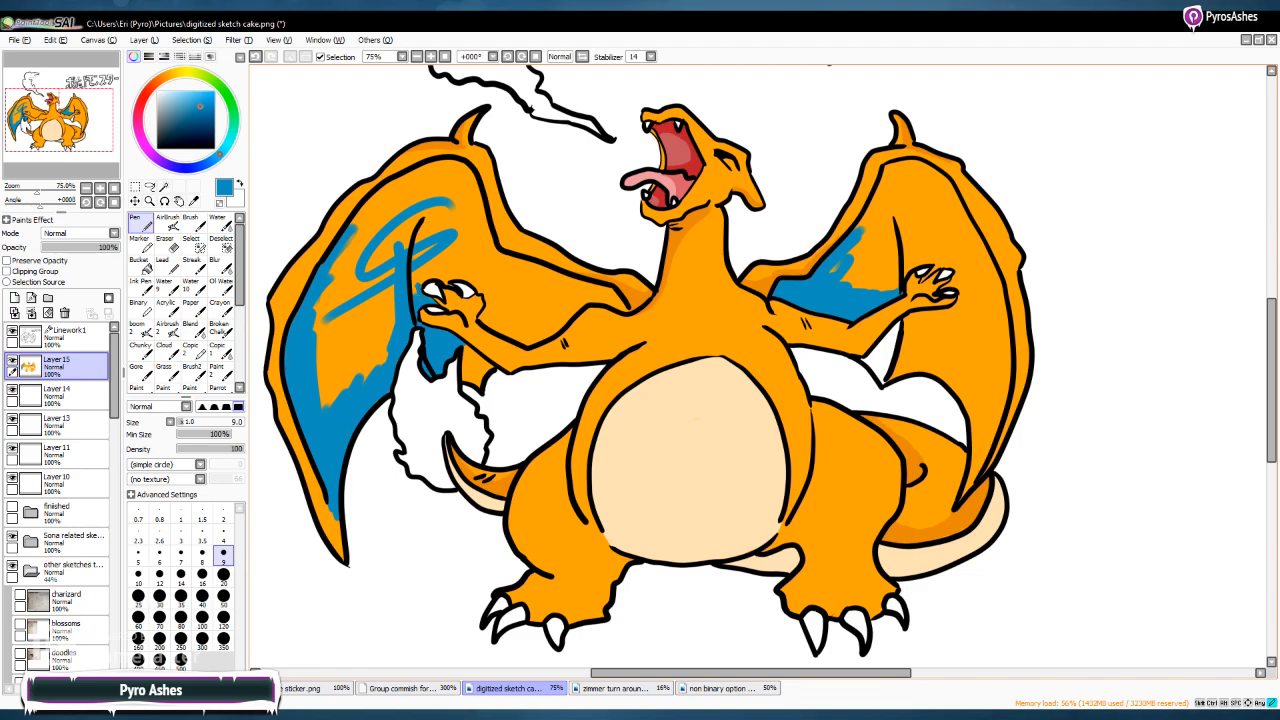
{"action": "left_click_drag", "start_coordinate": [416, 270], "coordinate": [444, 275]}
{"action": "left_click_drag", "start_coordinate": [446, 279], "coordinate": [466, 277]}
Fill the rest of the left wing membrane with blue, including the piece beneath the forearm, using the pen at sizes 50 and 20
{"action": "left_click", "coordinate": [202, 573]}
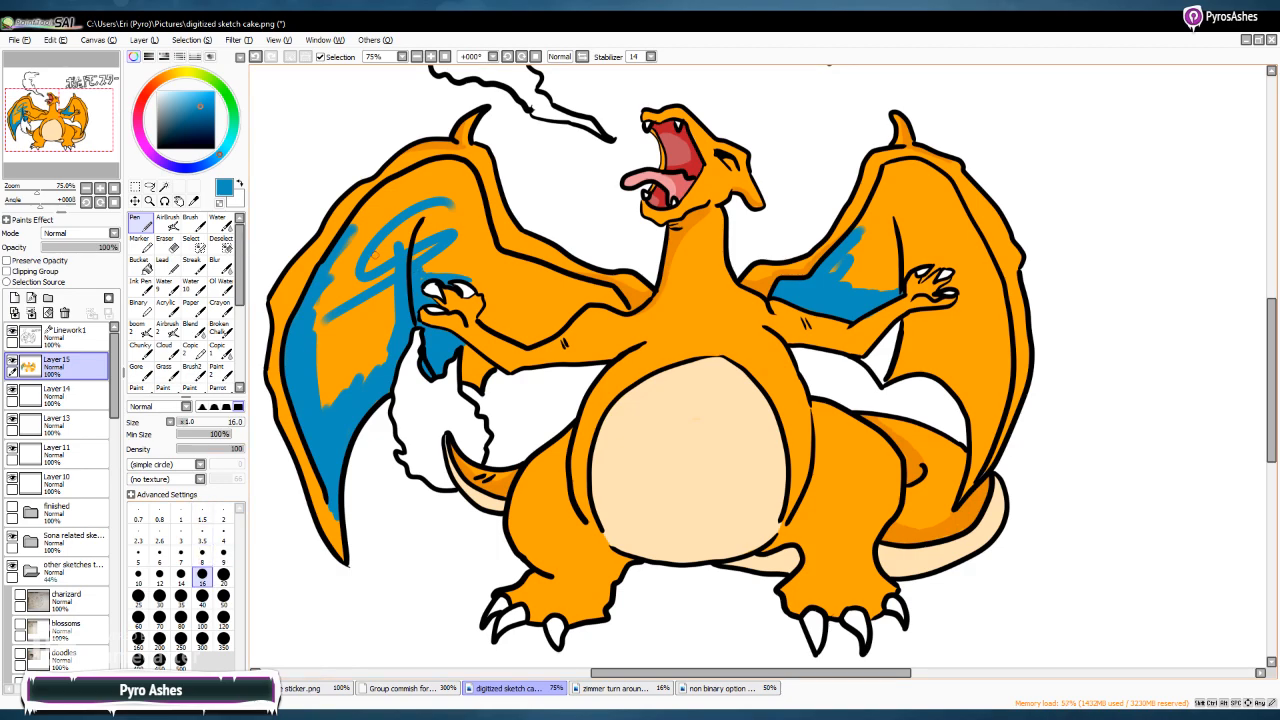
{"action": "left_click", "coordinate": [223, 595]}
{"action": "mouse_move", "coordinate": [371, 301]}
{"action": "left_mouse_down"}
{"action": "mouse_move", "coordinate": [320, 351]}
{"action": "mouse_move", "coordinate": [346, 371]}
{"action": "mouse_move", "coordinate": [361, 342]}
{"action": "mouse_move", "coordinate": [384, 339]}
{"action": "mouse_move", "coordinate": [377, 250]}
{"action": "mouse_move", "coordinate": [363, 284]}
{"action": "mouse_move", "coordinate": [335, 291]}
{"action": "mouse_move", "coordinate": [376, 228]}
{"action": "mouse_move", "coordinate": [343, 279]}
{"action": "mouse_move", "coordinate": [373, 234]}
{"action": "mouse_move", "coordinate": [363, 230]}
{"action": "mouse_move", "coordinate": [358, 242]}
{"action": "mouse_move", "coordinate": [400, 195]}
{"action": "mouse_move", "coordinate": [349, 257]}
{"action": "mouse_move", "coordinate": [378, 205]}
{"action": "mouse_move", "coordinate": [346, 239]}
{"action": "mouse_move", "coordinate": [402, 183]}
{"action": "mouse_move", "coordinate": [401, 210]}
{"action": "mouse_move", "coordinate": [425, 232]}
{"action": "mouse_move", "coordinate": [421, 266]}
{"action": "mouse_move", "coordinate": [463, 231]}
{"action": "mouse_move", "coordinate": [442, 253]}
{"action": "mouse_move", "coordinate": [458, 258]}
{"action": "mouse_move", "coordinate": [442, 262]}
{"action": "mouse_move", "coordinate": [472, 260]}
{"action": "mouse_move", "coordinate": [435, 193]}
{"action": "mouse_move", "coordinate": [443, 184]}
{"action": "mouse_move", "coordinate": [401, 194]}
{"action": "mouse_move", "coordinate": [438, 174]}
{"action": "mouse_move", "coordinate": [468, 183]}
{"action": "mouse_move", "coordinate": [453, 219]}
{"action": "mouse_move", "coordinate": [466, 205]}
{"action": "mouse_move", "coordinate": [473, 241]}
{"action": "mouse_move", "coordinate": [474, 210]}
{"action": "mouse_move", "coordinate": [476, 266]}
{"action": "mouse_move", "coordinate": [502, 312]}
{"action": "left_mouse_up"}
{"action": "left_click", "coordinate": [223, 574]}
{"action": "mouse_move", "coordinate": [490, 318]}
{"action": "left_mouse_down"}
{"action": "mouse_move", "coordinate": [508, 332]}
{"action": "mouse_move", "coordinate": [522, 318]}
{"action": "mouse_move", "coordinate": [514, 328]}
{"action": "mouse_move", "coordinate": [529, 339]}
{"action": "mouse_move", "coordinate": [556, 326]}
{"action": "mouse_move", "coordinate": [528, 320]}
{"action": "mouse_move", "coordinate": [530, 302]}
{"action": "mouse_move", "coordinate": [494, 277]}
{"action": "mouse_move", "coordinate": [514, 260]}
{"action": "mouse_move", "coordinate": [590, 284]}
{"action": "mouse_move", "coordinate": [580, 305]}
{"action": "mouse_move", "coordinate": [603, 293]}
{"action": "left_mouse_up"}
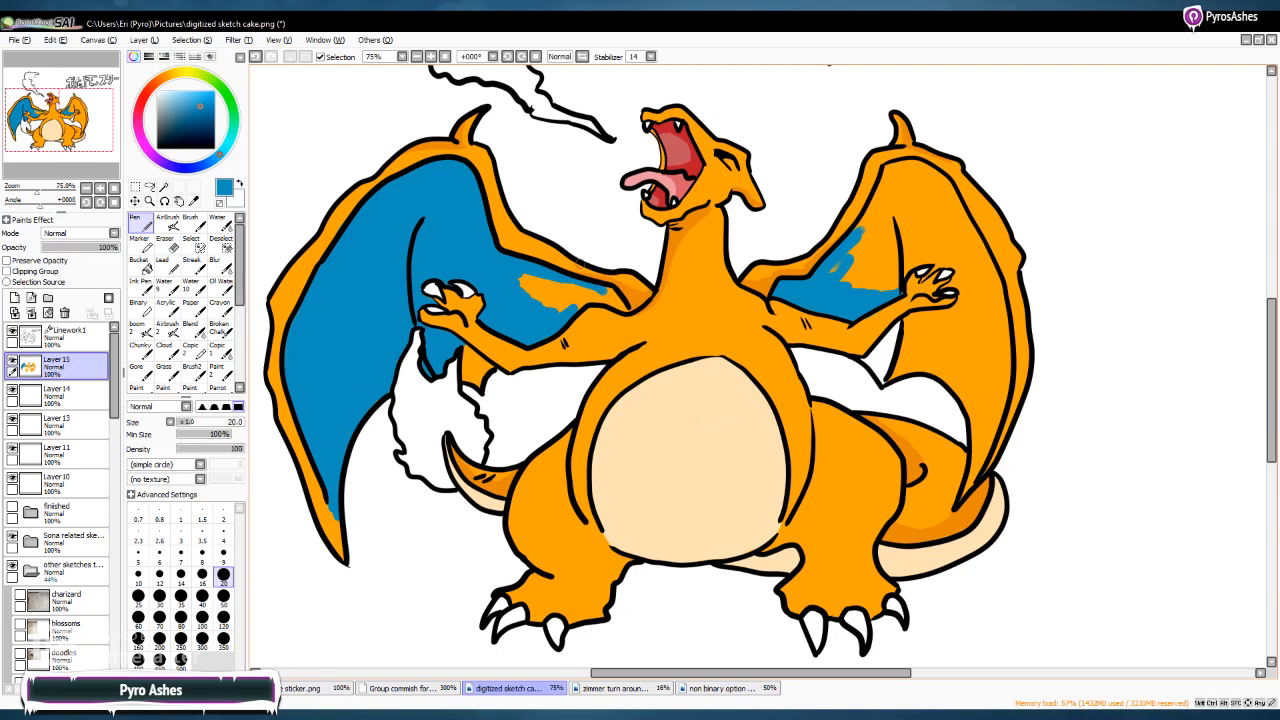
{"action": "mouse_move", "coordinate": [605, 284]}
{"action": "left_mouse_down"}
{"action": "mouse_move", "coordinate": [575, 311]}
{"action": "mouse_move", "coordinate": [595, 296]}
{"action": "mouse_move", "coordinate": [536, 300]}
{"action": "mouse_move", "coordinate": [564, 293]}
{"action": "mouse_move", "coordinate": [576, 289]}
{"action": "left_mouse_up"}
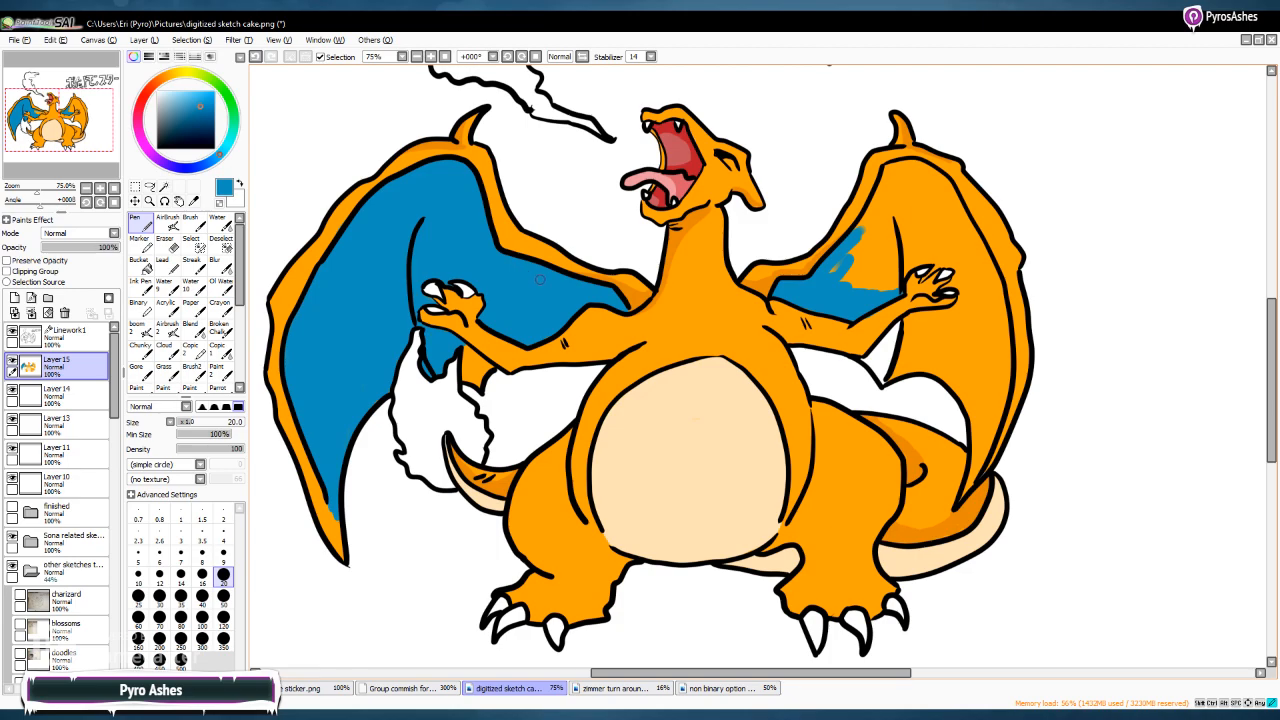
{"action": "mouse_move", "coordinate": [462, 362]}
{"action": "left_mouse_down"}
{"action": "mouse_move", "coordinate": [467, 352]}
{"action": "mouse_move", "coordinate": [477, 380]}
{"action": "mouse_move", "coordinate": [481, 363]}
{"action": "left_mouse_up"}
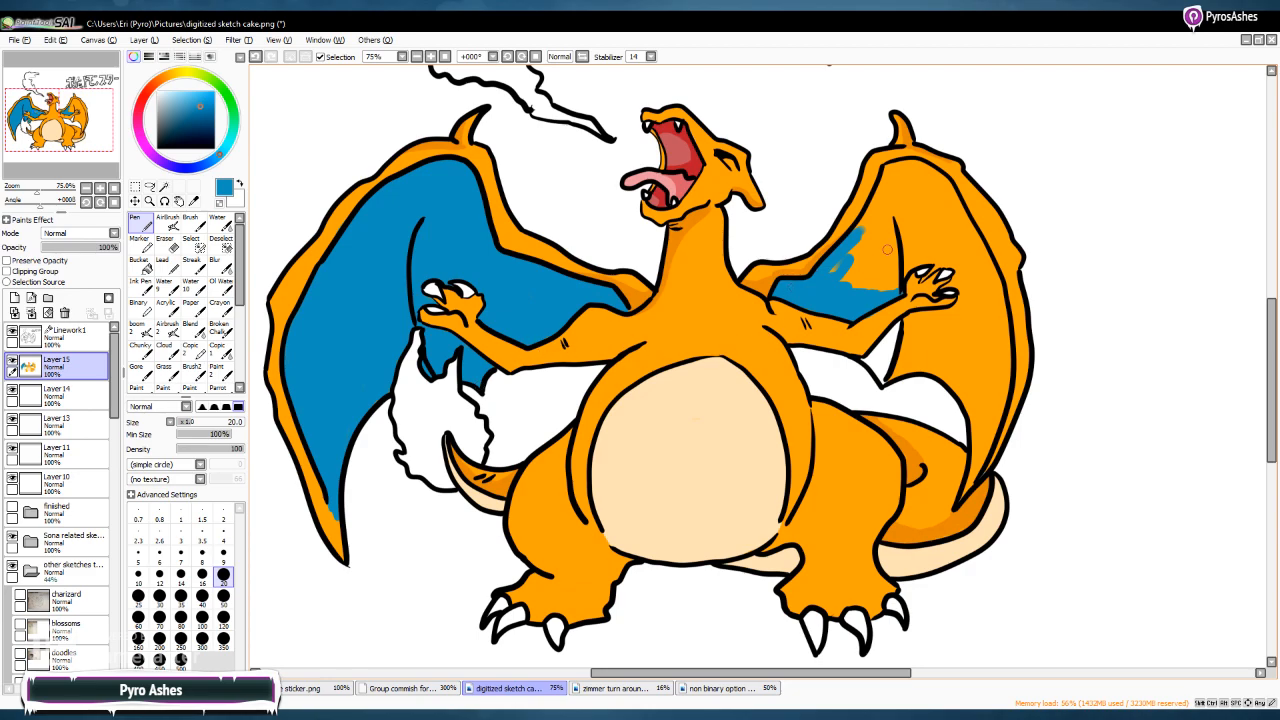
Paint the right wing membrane blue with the pen at size 20, leaving a patch beside the hand
{"action": "left_click_drag", "start_coordinate": [889, 328], "coordinate": [905, 324]}
{"action": "mouse_move", "coordinate": [900, 336]}
{"action": "left_mouse_down"}
{"action": "mouse_move", "coordinate": [874, 365]}
{"action": "mouse_move", "coordinate": [897, 341]}
{"action": "mouse_move", "coordinate": [882, 381]}
{"action": "mouse_move", "coordinate": [906, 362]}
{"action": "mouse_move", "coordinate": [887, 378]}
{"action": "mouse_move", "coordinate": [937, 363]}
{"action": "mouse_move", "coordinate": [902, 338]}
{"action": "mouse_move", "coordinate": [935, 319]}
{"action": "mouse_move", "coordinate": [915, 317]}
{"action": "mouse_move", "coordinate": [954, 315]}
{"action": "mouse_move", "coordinate": [908, 343]}
{"action": "mouse_move", "coordinate": [919, 321]}
{"action": "mouse_move", "coordinate": [909, 359]}
{"action": "mouse_move", "coordinate": [923, 362]}
{"action": "mouse_move", "coordinate": [930, 324]}
{"action": "mouse_move", "coordinate": [948, 324]}
{"action": "mouse_move", "coordinate": [931, 342]}
{"action": "mouse_move", "coordinate": [941, 365]}
{"action": "mouse_move", "coordinate": [920, 369]}
{"action": "mouse_move", "coordinate": [954, 375]}
{"action": "mouse_move", "coordinate": [964, 403]}
{"action": "mouse_move", "coordinate": [974, 383]}
{"action": "mouse_move", "coordinate": [979, 458]}
{"action": "mouse_move", "coordinate": [960, 496]}
{"action": "mouse_move", "coordinate": [987, 445]}
{"action": "mouse_move", "coordinate": [1008, 346]}
{"action": "left_mouse_up"}
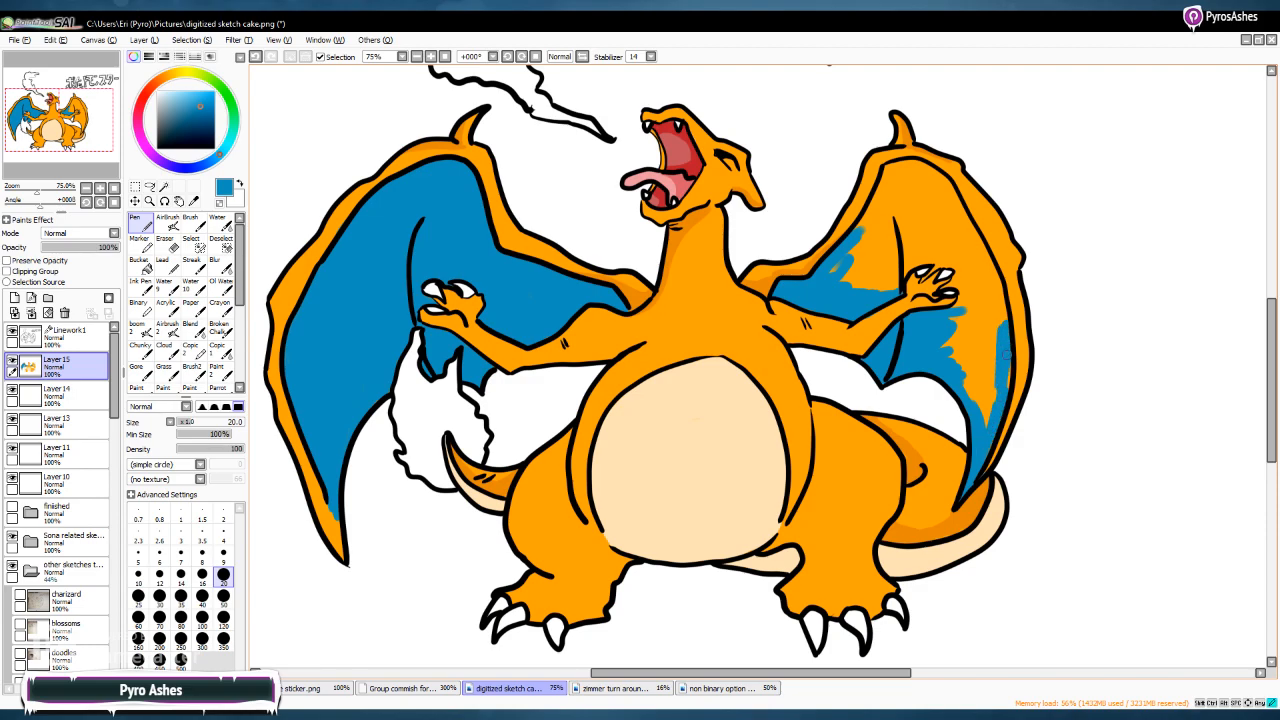
{"action": "mouse_move", "coordinate": [864, 244]}
{"action": "left_mouse_down"}
{"action": "mouse_move", "coordinate": [909, 158]}
{"action": "mouse_move", "coordinate": [904, 181]}
{"action": "mouse_move", "coordinate": [907, 164]}
{"action": "mouse_move", "coordinate": [939, 180]}
{"action": "mouse_move", "coordinate": [916, 171]}
{"action": "mouse_move", "coordinate": [884, 190]}
{"action": "mouse_move", "coordinate": [897, 186]}
{"action": "mouse_move", "coordinate": [845, 274]}
{"action": "mouse_move", "coordinate": [865, 249]}
{"action": "mouse_move", "coordinate": [871, 288]}
{"action": "mouse_move", "coordinate": [898, 287]}
{"action": "mouse_move", "coordinate": [893, 212]}
{"action": "mouse_move", "coordinate": [919, 171]}
{"action": "mouse_move", "coordinate": [933, 183]}
{"action": "mouse_move", "coordinate": [920, 179]}
{"action": "mouse_move", "coordinate": [904, 211]}
{"action": "mouse_move", "coordinate": [900, 283]}
{"action": "mouse_move", "coordinate": [927, 250]}
{"action": "left_mouse_up"}
{"action": "mouse_move", "coordinate": [912, 205]}
{"action": "left_mouse_down"}
{"action": "mouse_move", "coordinate": [918, 185]}
{"action": "mouse_move", "coordinate": [932, 225]}
{"action": "mouse_move", "coordinate": [926, 215]}
{"action": "left_mouse_up"}
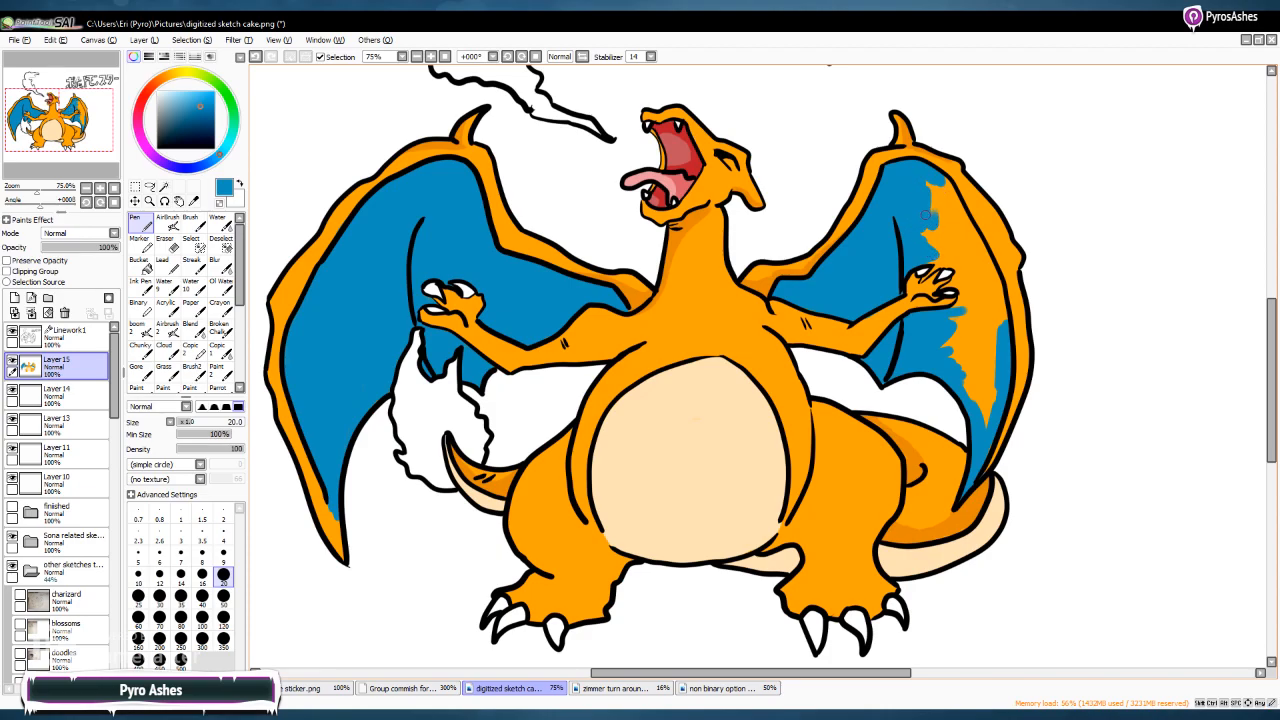
{"action": "mouse_move", "coordinate": [923, 186]}
{"action": "left_mouse_down"}
{"action": "mouse_move", "coordinate": [1005, 337]}
{"action": "mouse_move", "coordinate": [990, 413]}
{"action": "mouse_move", "coordinate": [984, 387]}
{"action": "mouse_move", "coordinate": [964, 382]}
{"action": "mouse_move", "coordinate": [980, 370]}
{"action": "mouse_move", "coordinate": [983, 385]}
{"action": "mouse_move", "coordinate": [992, 300]}
{"action": "mouse_move", "coordinate": [980, 373]}
{"action": "mouse_move", "coordinate": [953, 360]}
{"action": "mouse_move", "coordinate": [973, 351]}
{"action": "mouse_move", "coordinate": [945, 356]}
{"action": "mouse_move", "coordinate": [962, 345]}
{"action": "mouse_move", "coordinate": [946, 336]}
{"action": "mouse_move", "coordinate": [963, 321]}
{"action": "mouse_move", "coordinate": [949, 321]}
{"action": "mouse_move", "coordinate": [962, 316]}
{"action": "mouse_move", "coordinate": [965, 336]}
{"action": "mouse_move", "coordinate": [974, 311]}
{"action": "mouse_move", "coordinate": [984, 344]}
{"action": "mouse_move", "coordinate": [993, 333]}
{"action": "mouse_move", "coordinate": [959, 298]}
{"action": "left_mouse_up"}
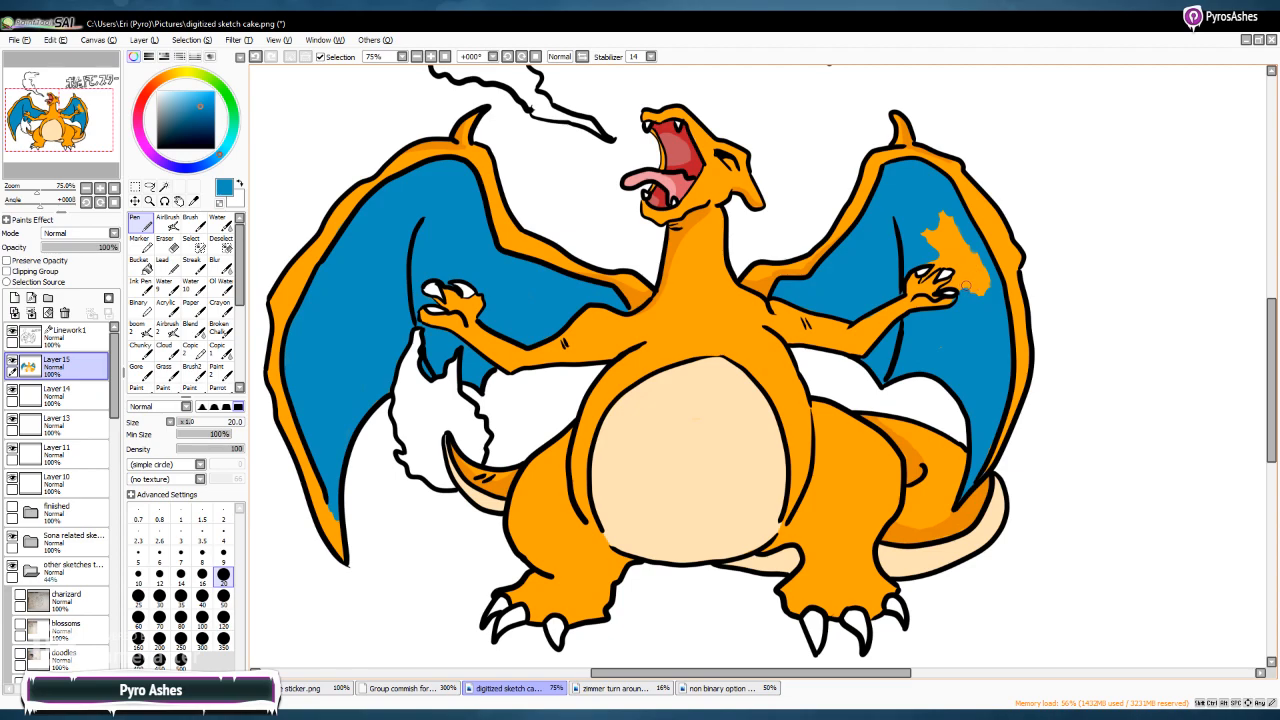
Fill the remaining orange patch beside the right hand with the wing's blue, using the pen at size 20
{"action": "left_click", "coordinate": [223, 551]}
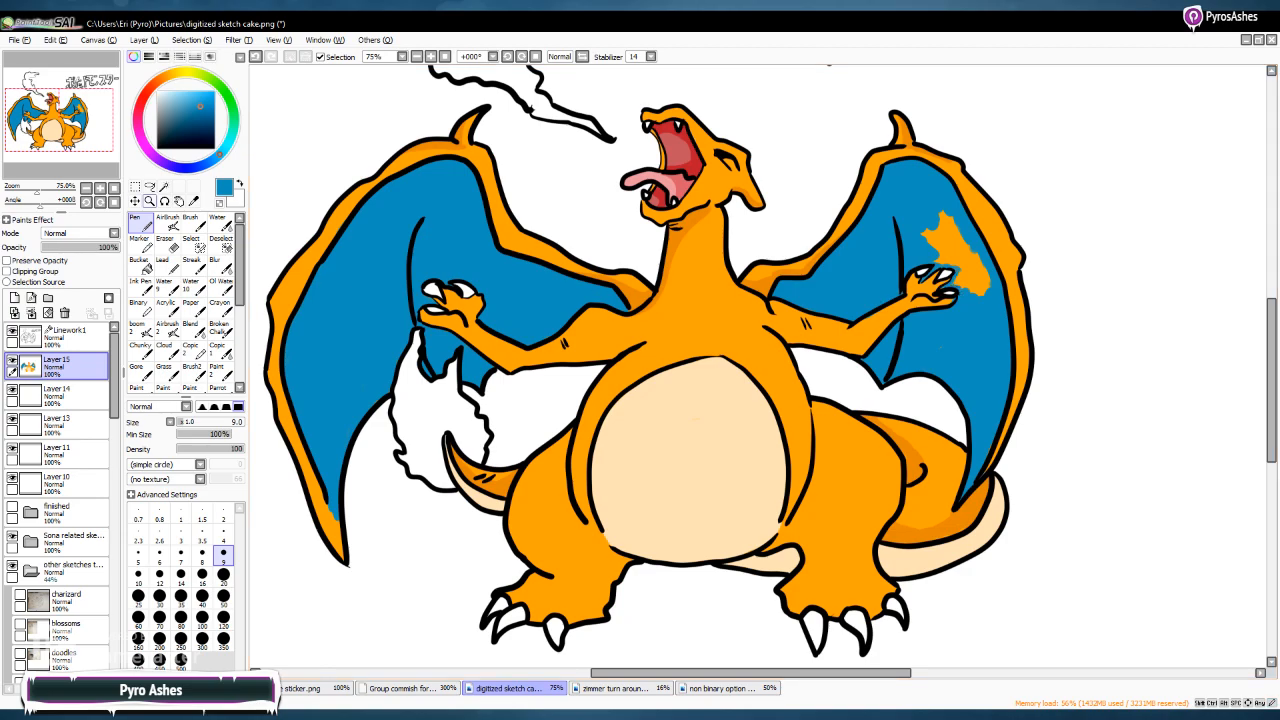
{"action": "key", "text": "alt"}
{"action": "left_click", "coordinate": [305, 235], "text": "alt"}
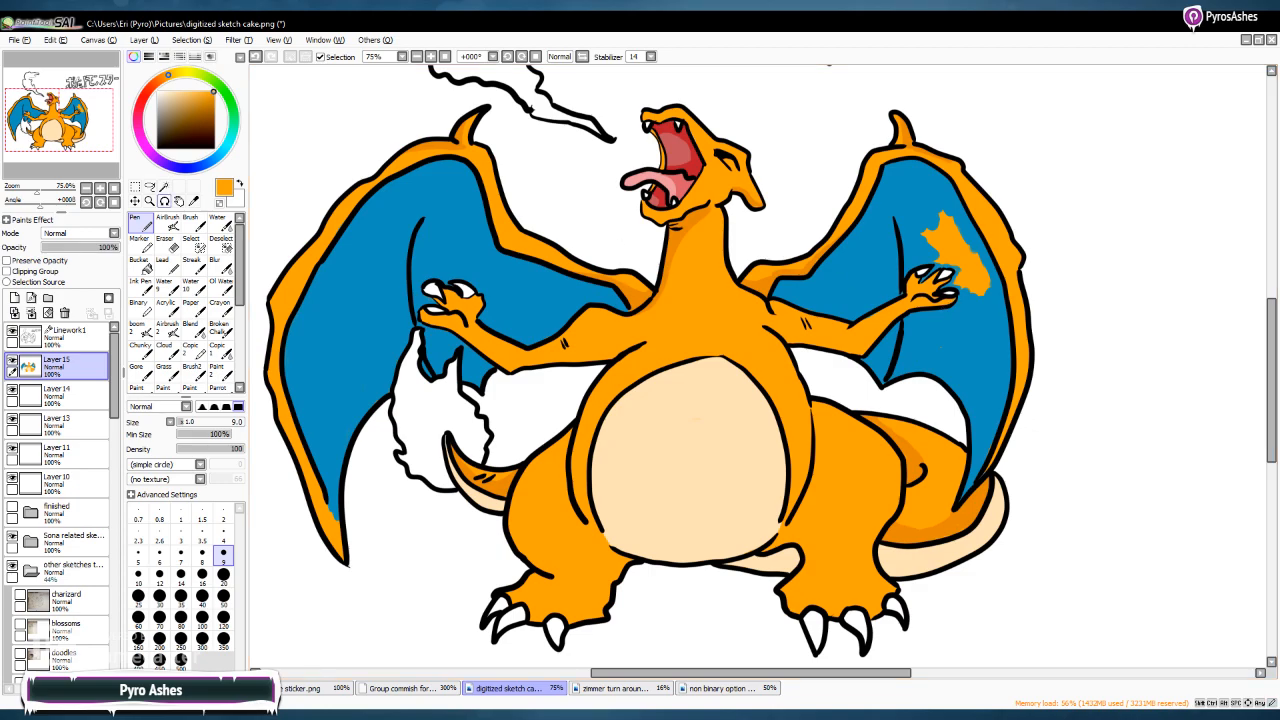
{"action": "key", "text": "alt"}
{"action": "left_click", "coordinate": [940, 348], "text": "alt"}
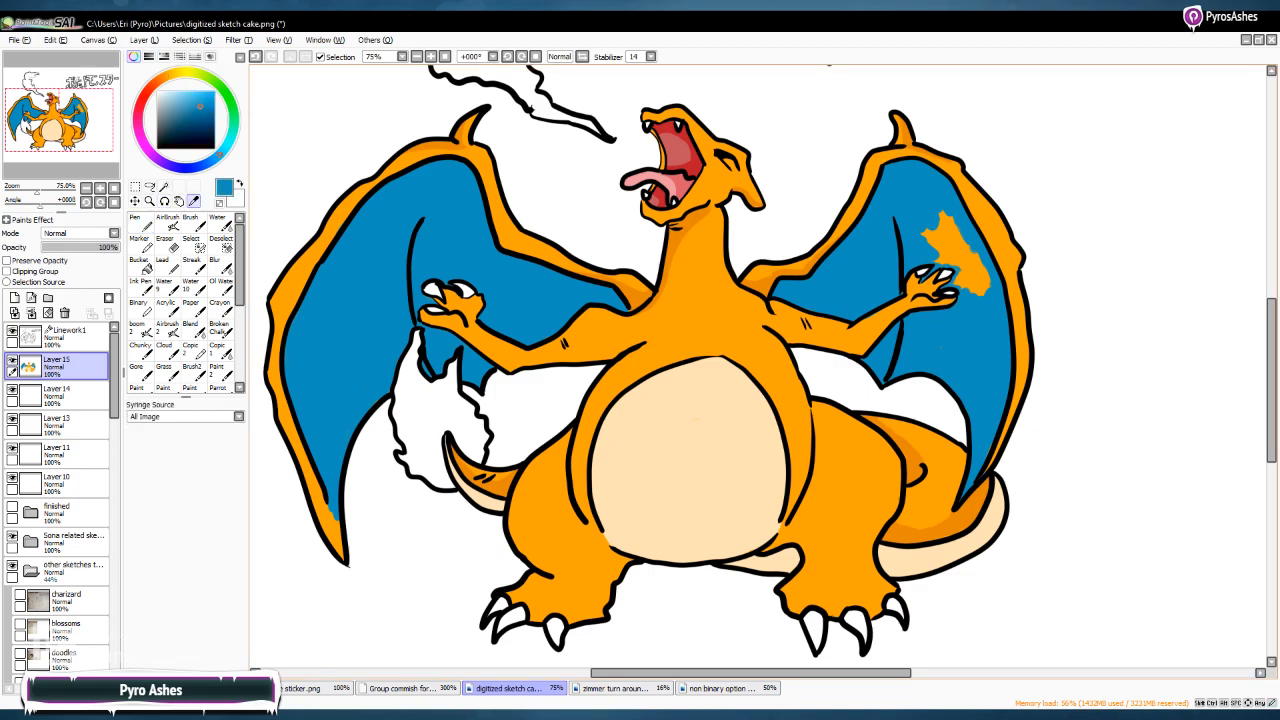
{"action": "left_click", "coordinate": [223, 574]}
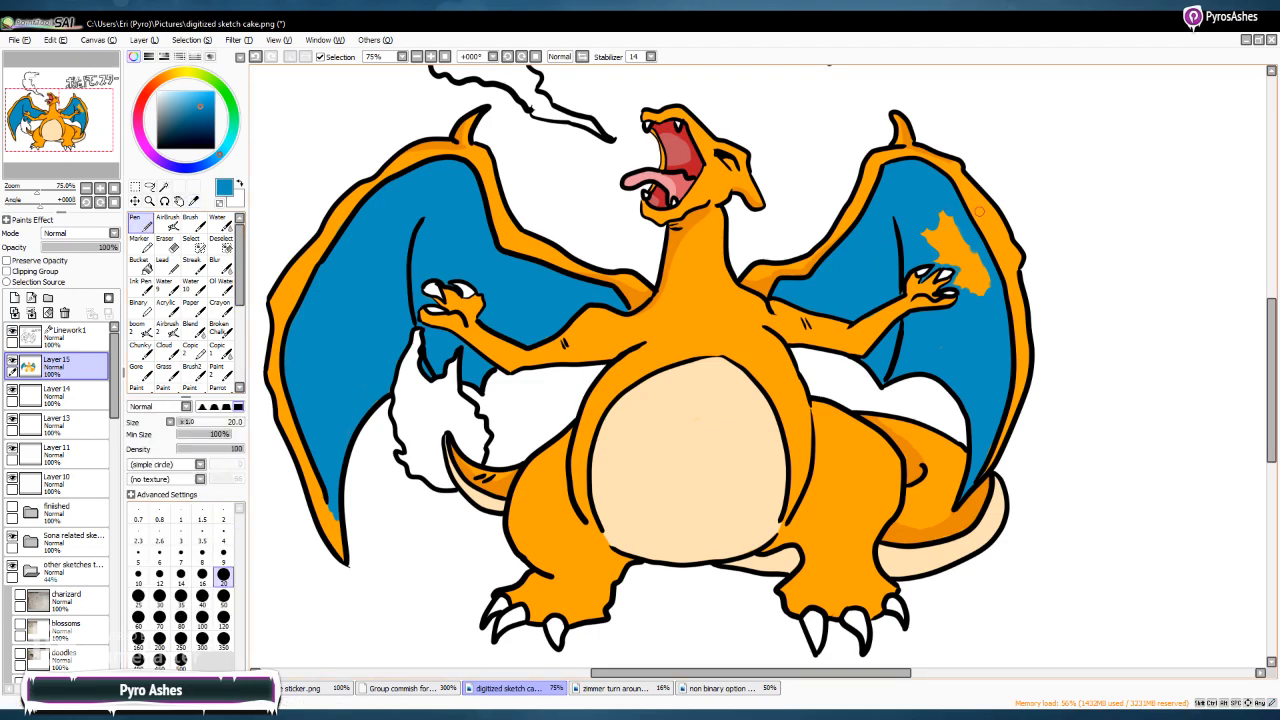
{"action": "mouse_move", "coordinate": [940, 246]}
{"action": "left_mouse_down"}
{"action": "mouse_move", "coordinate": [931, 222]}
{"action": "mouse_move", "coordinate": [945, 240]}
{"action": "mouse_move", "coordinate": [950, 218]}
{"action": "mouse_move", "coordinate": [964, 244]}
{"action": "mouse_move", "coordinate": [954, 228]}
{"action": "mouse_move", "coordinate": [940, 242]}
{"action": "mouse_move", "coordinate": [966, 250]}
{"action": "mouse_move", "coordinate": [940, 262]}
{"action": "mouse_move", "coordinate": [987, 278]}
{"action": "mouse_move", "coordinate": [968, 288]}
{"action": "mouse_move", "coordinate": [976, 276]}
{"action": "left_mouse_up"}
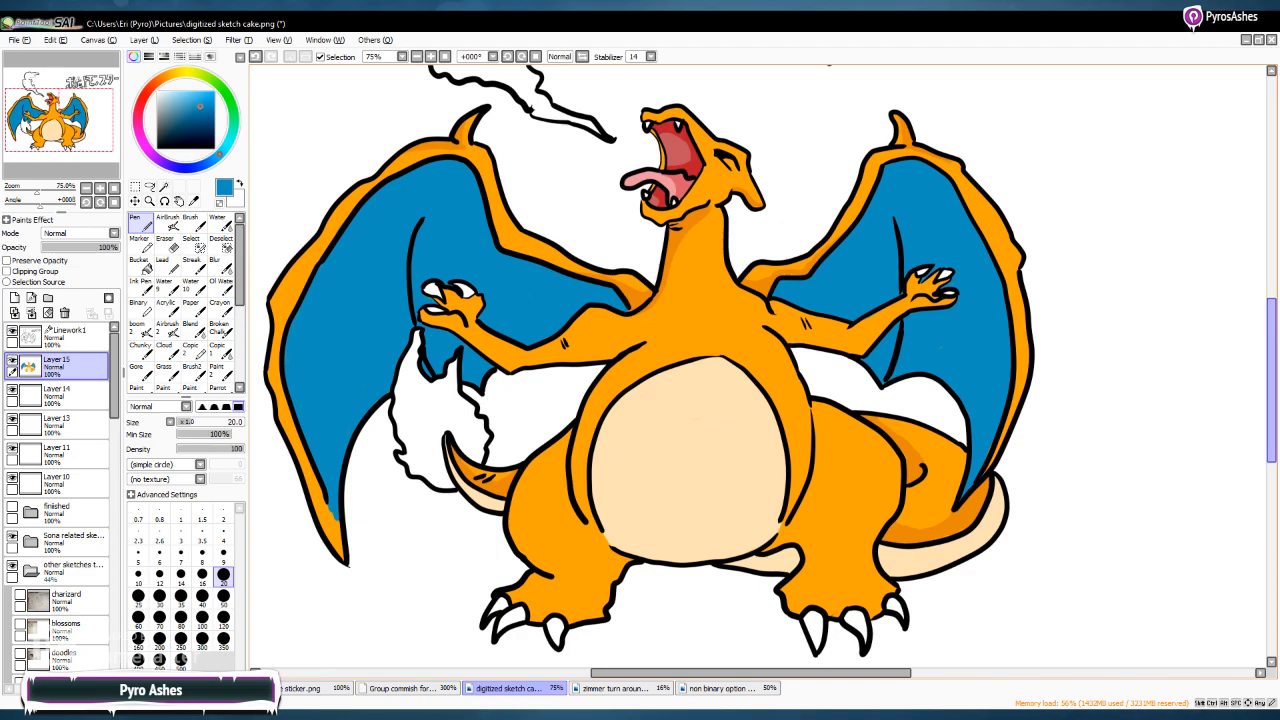
{"action": "scroll", "coordinate": [1270, 312], "scroll_direction": "up", "scroll_amount": 2}
{"action": "scroll", "coordinate": [1270, 312], "scroll_direction": "up", "scroll_amount": 2}
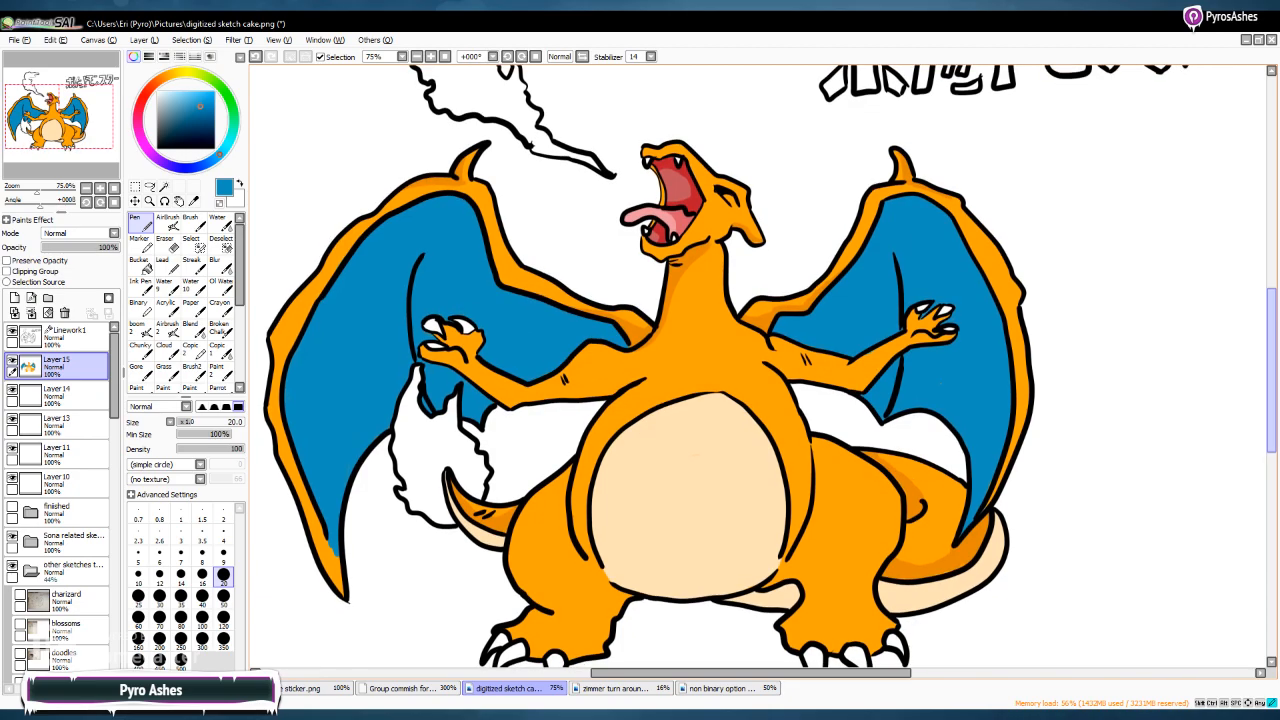
{"action": "scroll", "coordinate": [1263, 320], "scroll_direction": "up", "scroll_amount": 3}
{"action": "scroll", "coordinate": [1263, 320], "scroll_direction": "down", "scroll_amount": 3}
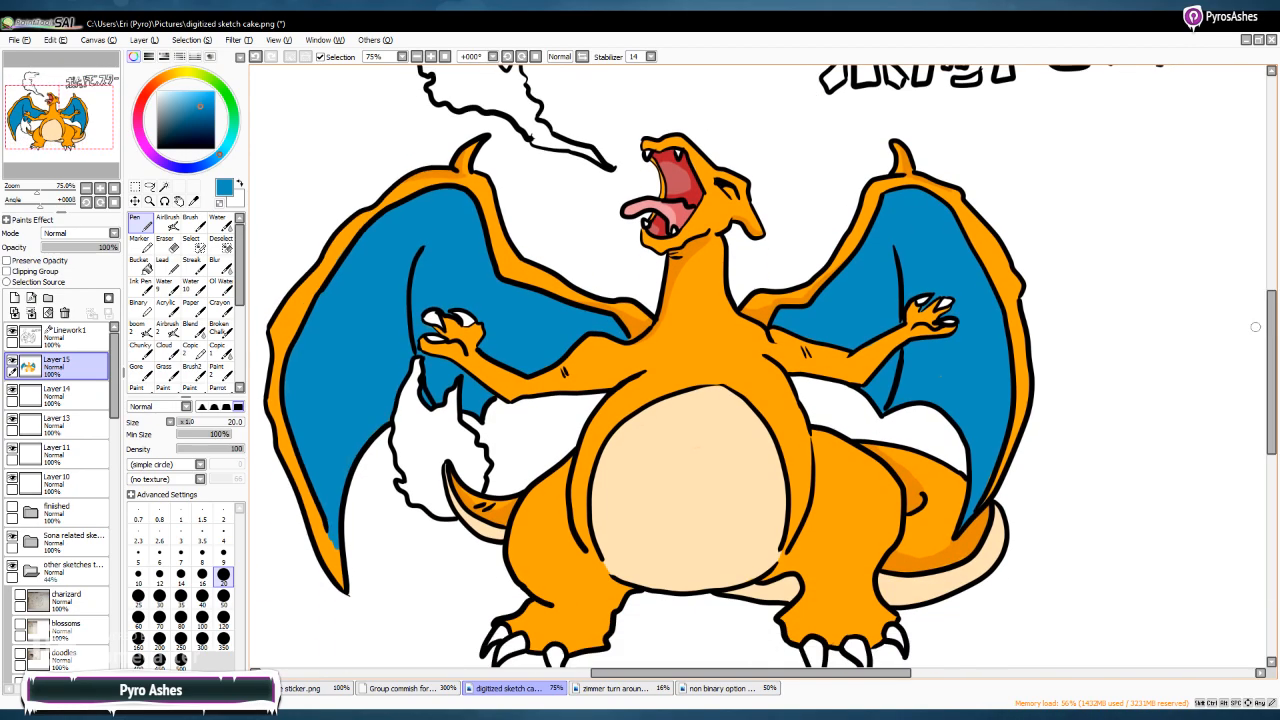
{"action": "scroll", "coordinate": [1270, 320], "scroll_direction": "down", "scroll_amount": 1}
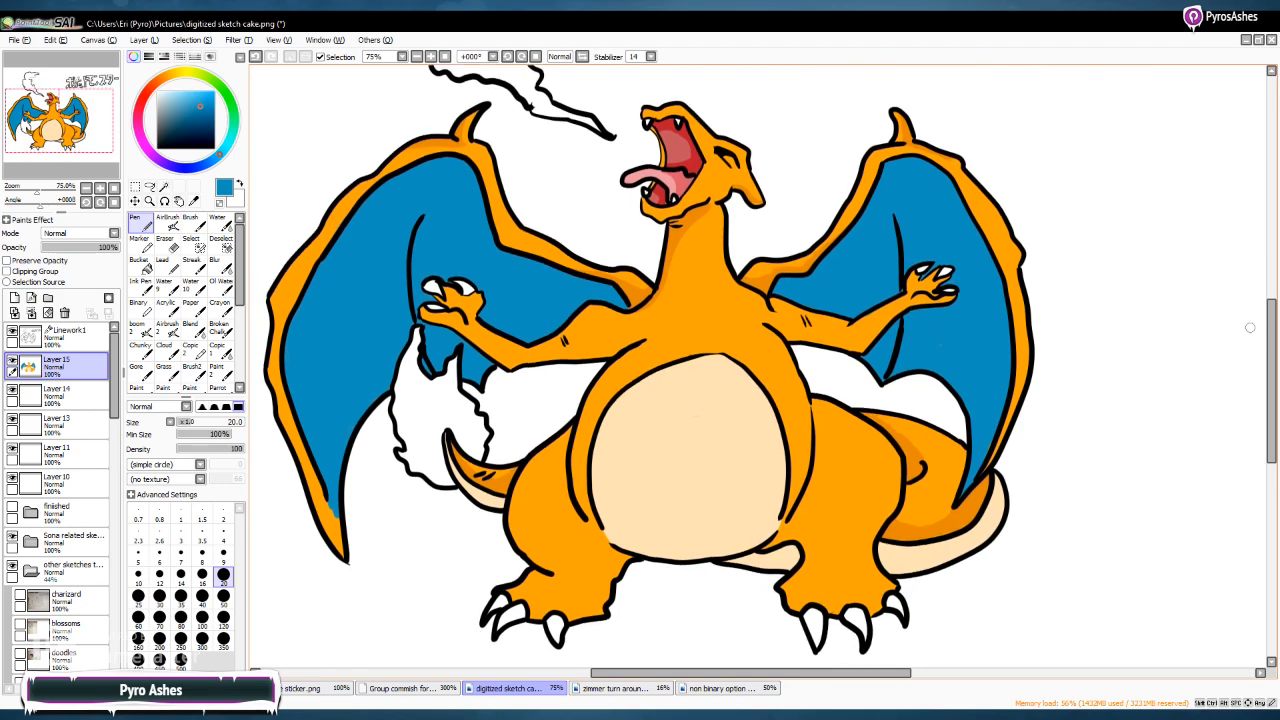
Shade both legs along the belly and the outer edges with the darker orange sampled from the left wing, using the pen at size 20
{"action": "left_click", "coordinate": [194, 201]}
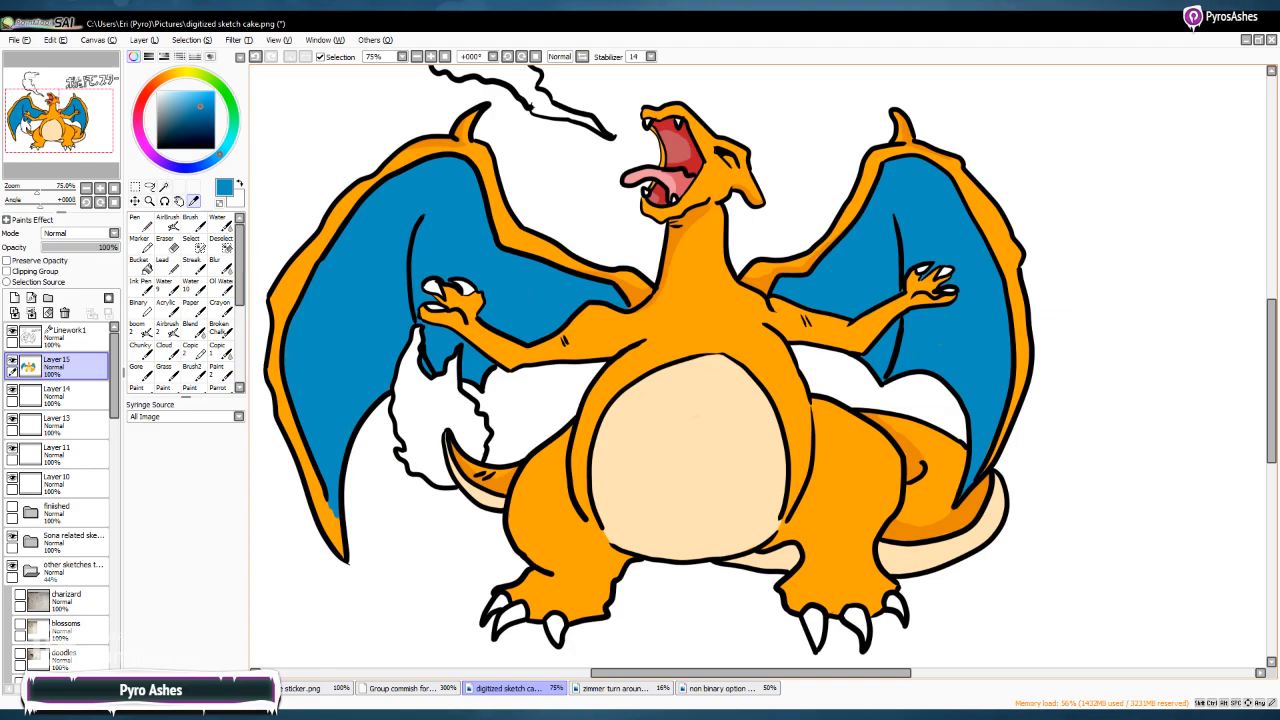
{"action": "left_click", "coordinate": [330, 205]}
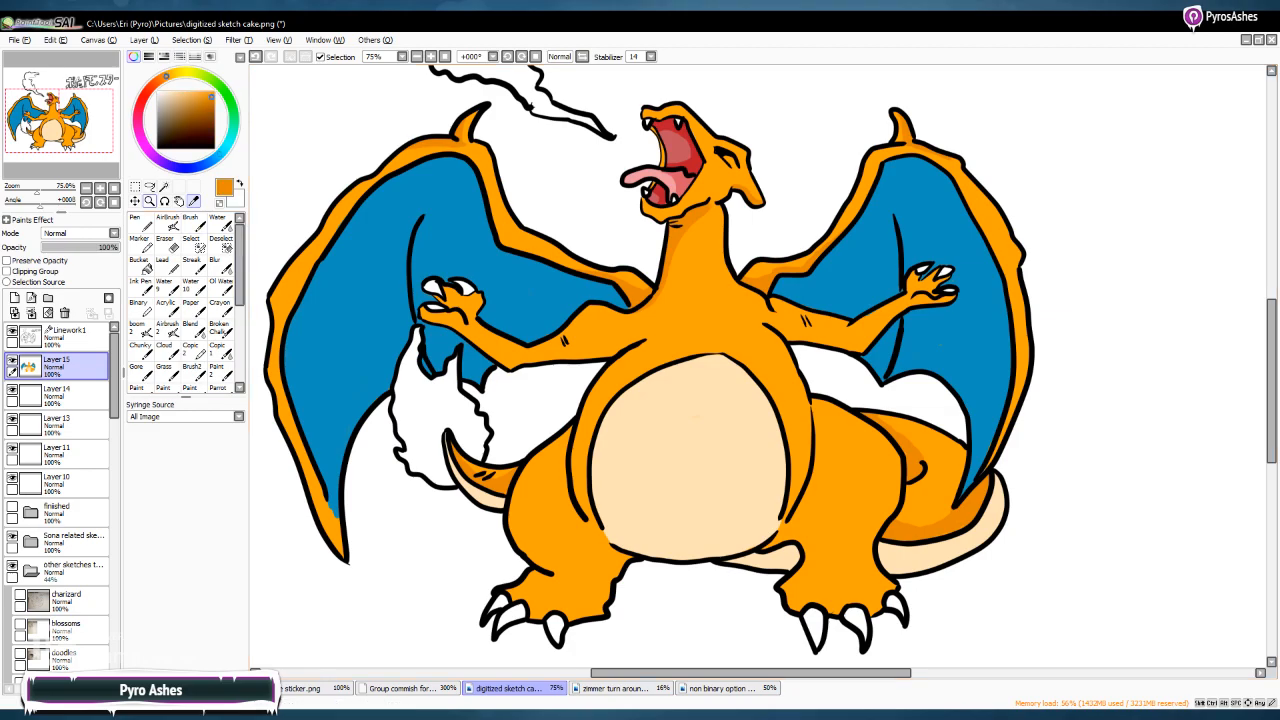
{"action": "left_click", "coordinate": [140, 222]}
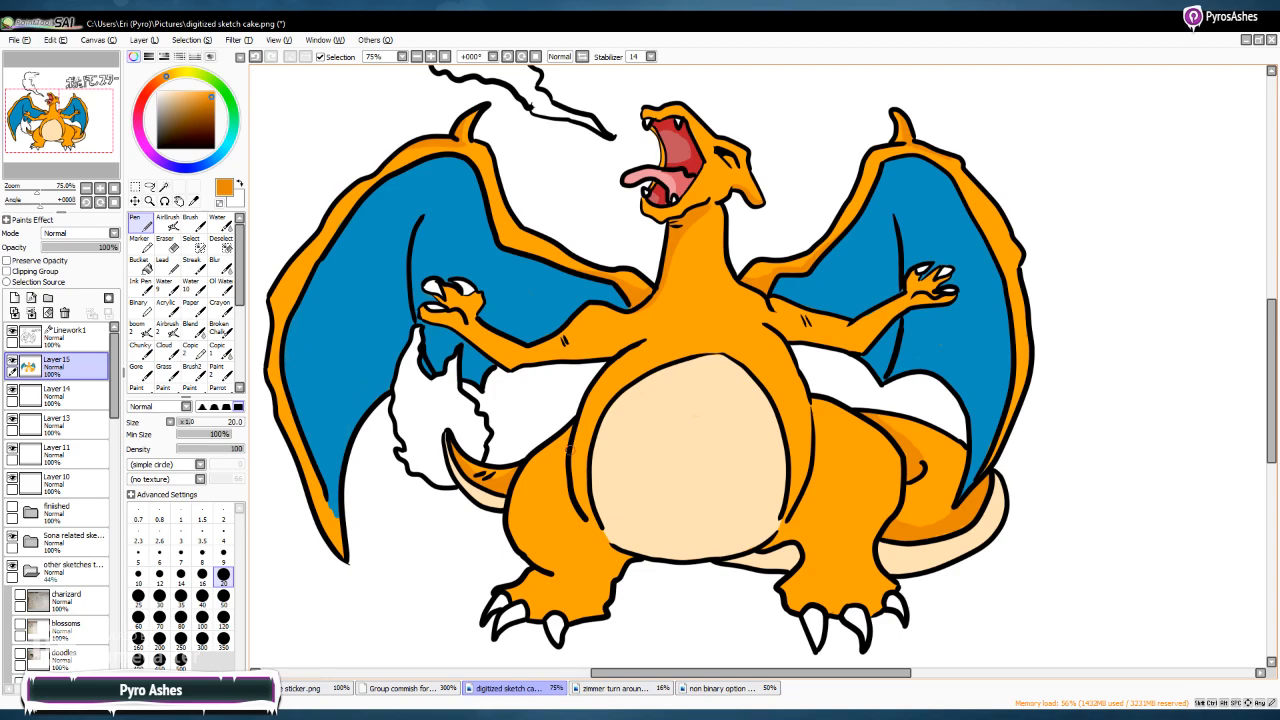
{"action": "mouse_move", "coordinate": [561, 439]}
{"action": "left_mouse_down"}
{"action": "mouse_move", "coordinate": [555, 480]}
{"action": "mouse_move", "coordinate": [572, 509]}
{"action": "mouse_move", "coordinate": [548, 448]}
{"action": "mouse_move", "coordinate": [559, 500]}
{"action": "left_mouse_up"}
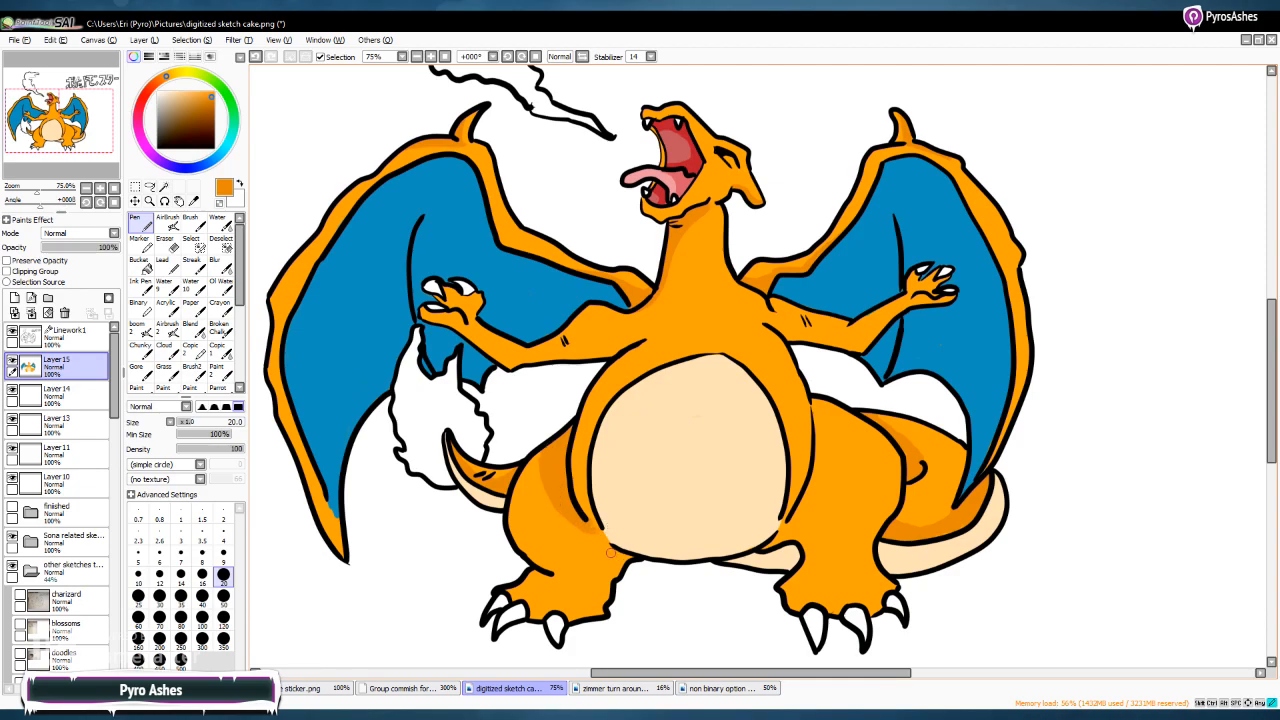
{"action": "mouse_move", "coordinate": [618, 563]}
{"action": "left_mouse_down"}
{"action": "mouse_move", "coordinate": [602, 610]}
{"action": "mouse_move", "coordinate": [535, 574]}
{"action": "left_mouse_up"}
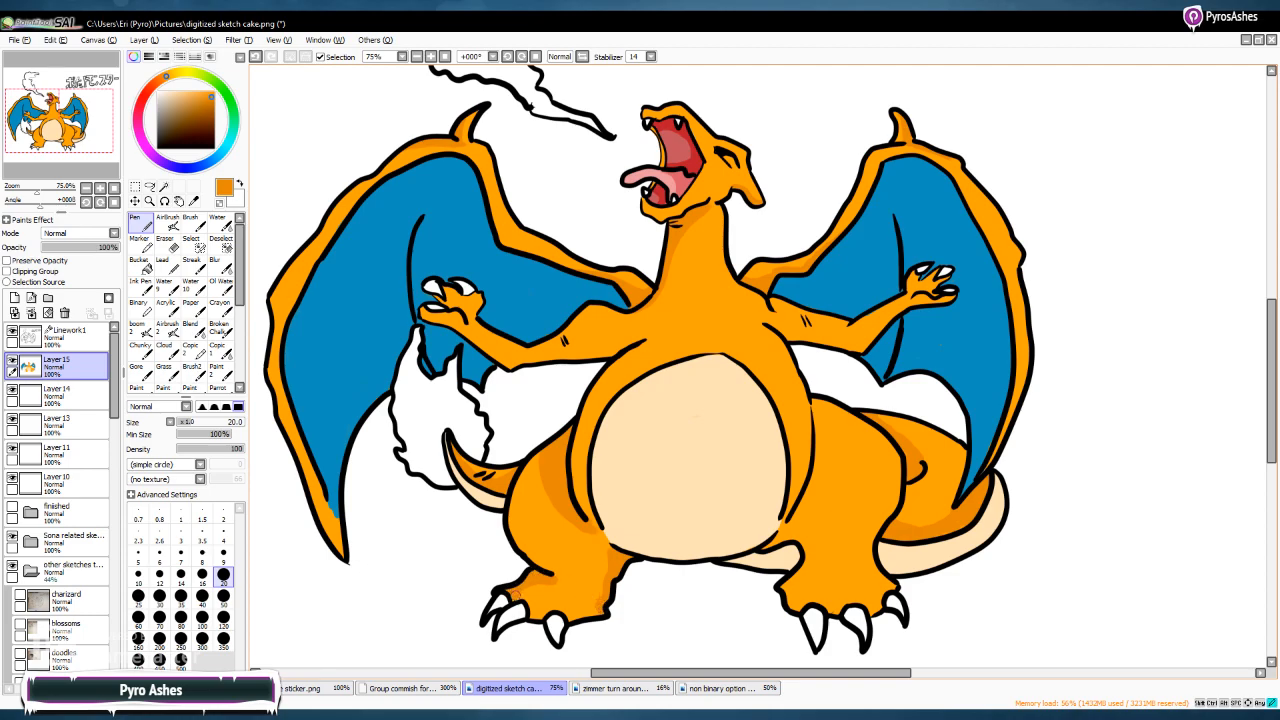
{"action": "mouse_move", "coordinate": [872, 567]}
{"action": "left_mouse_down"}
{"action": "mouse_move", "coordinate": [875, 610]}
{"action": "mouse_move", "coordinate": [870, 561]}
{"action": "mouse_move", "coordinate": [892, 513]}
{"action": "left_mouse_up"}
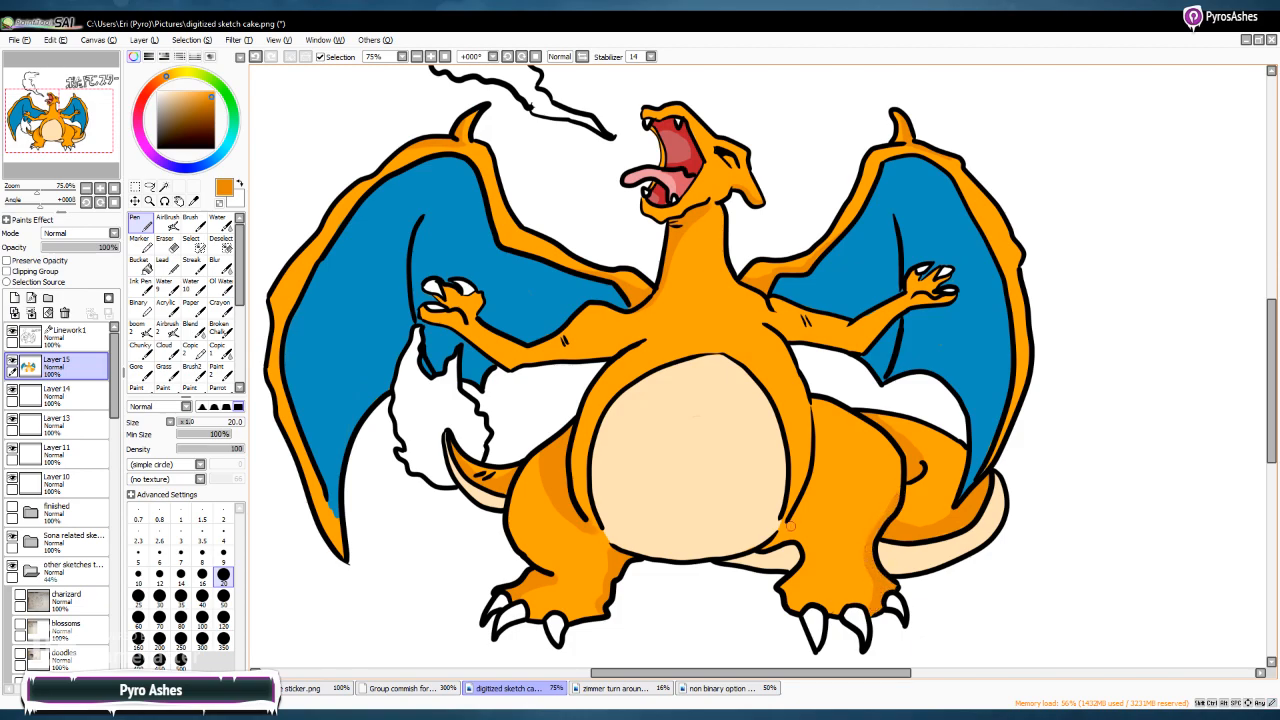
{"action": "left_click_drag", "start_coordinate": [790, 530], "coordinate": [826, 437]}
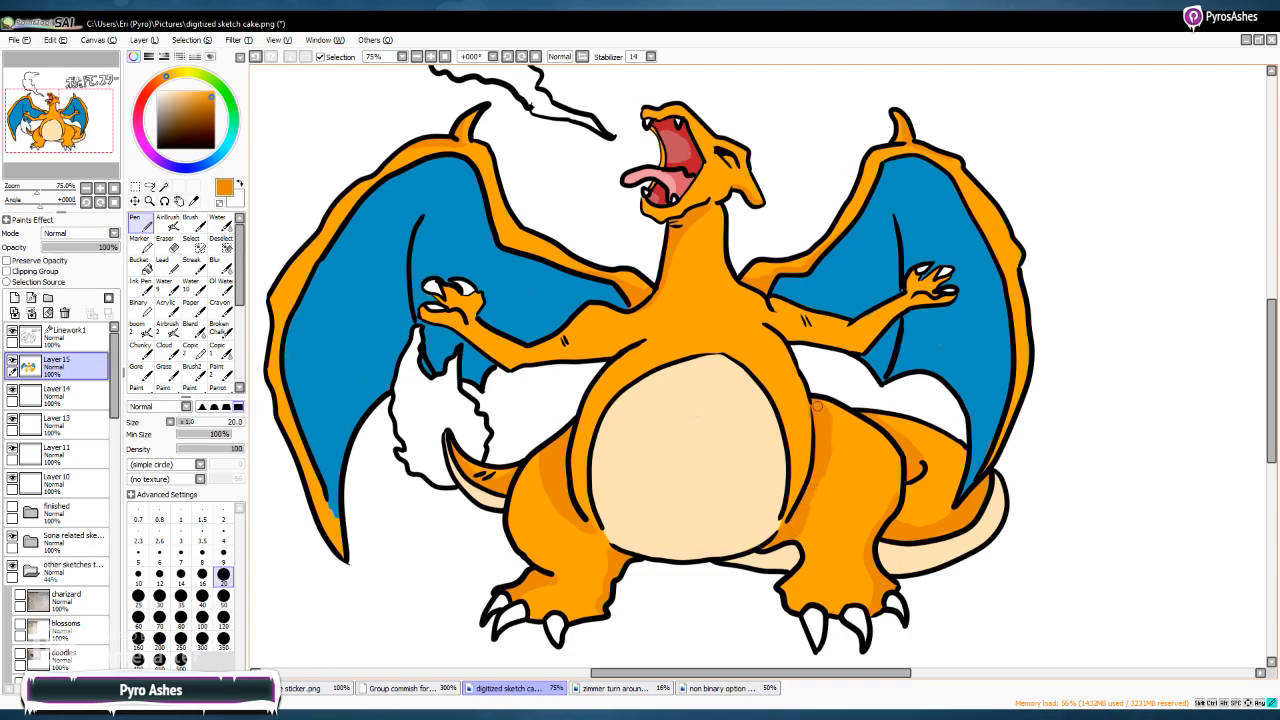
{"action": "mouse_move", "coordinate": [835, 453]}
{"action": "left_mouse_down"}
{"action": "mouse_move", "coordinate": [792, 536]}
{"action": "mouse_move", "coordinate": [828, 495]}
{"action": "mouse_move", "coordinate": [842, 436]}
{"action": "mouse_move", "coordinate": [788, 518]}
{"action": "left_mouse_up"}
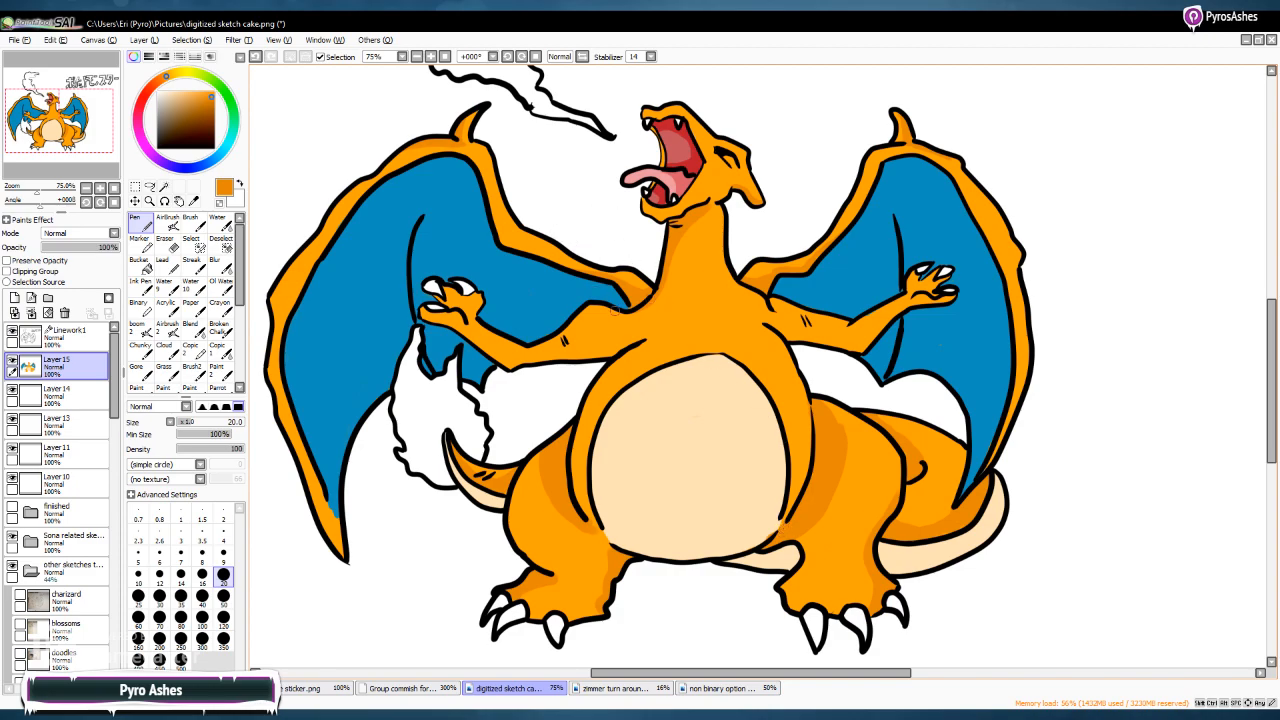
Shade the undersides of both arms with darker orange at sizes 20 and 9, and touch up the left thigh's shading beside the belly
{"action": "left_click_drag", "start_coordinate": [634, 339], "coordinate": [544, 356]}
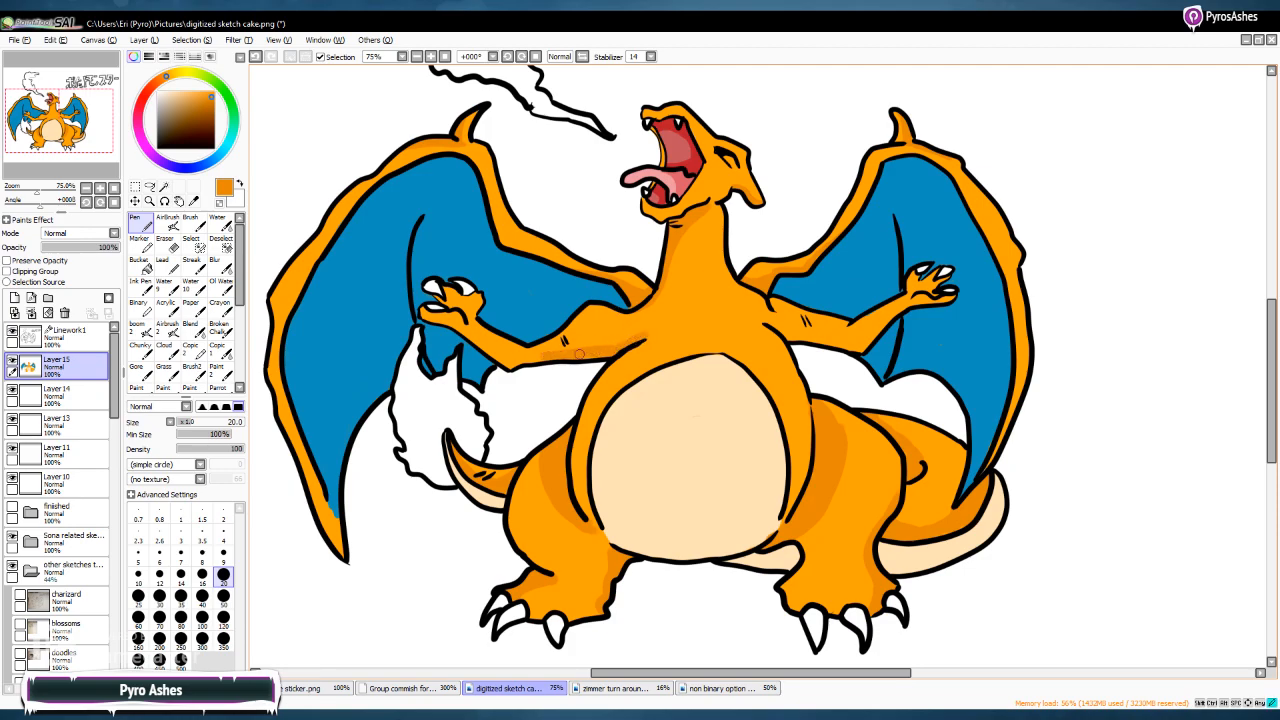
{"action": "left_click", "coordinate": [223, 553]}
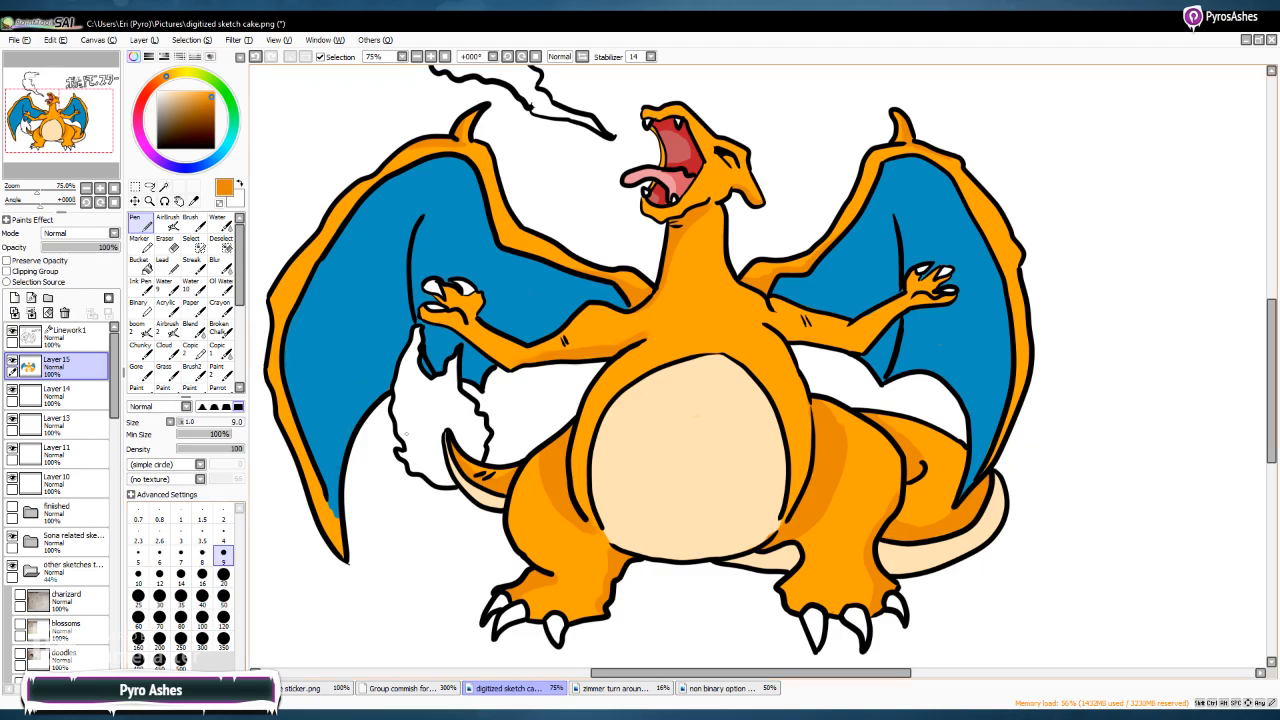
{"action": "left_click_drag", "start_coordinate": [505, 362], "coordinate": [530, 357]}
{"action": "left_click_drag", "start_coordinate": [790, 331], "coordinate": [800, 340]}
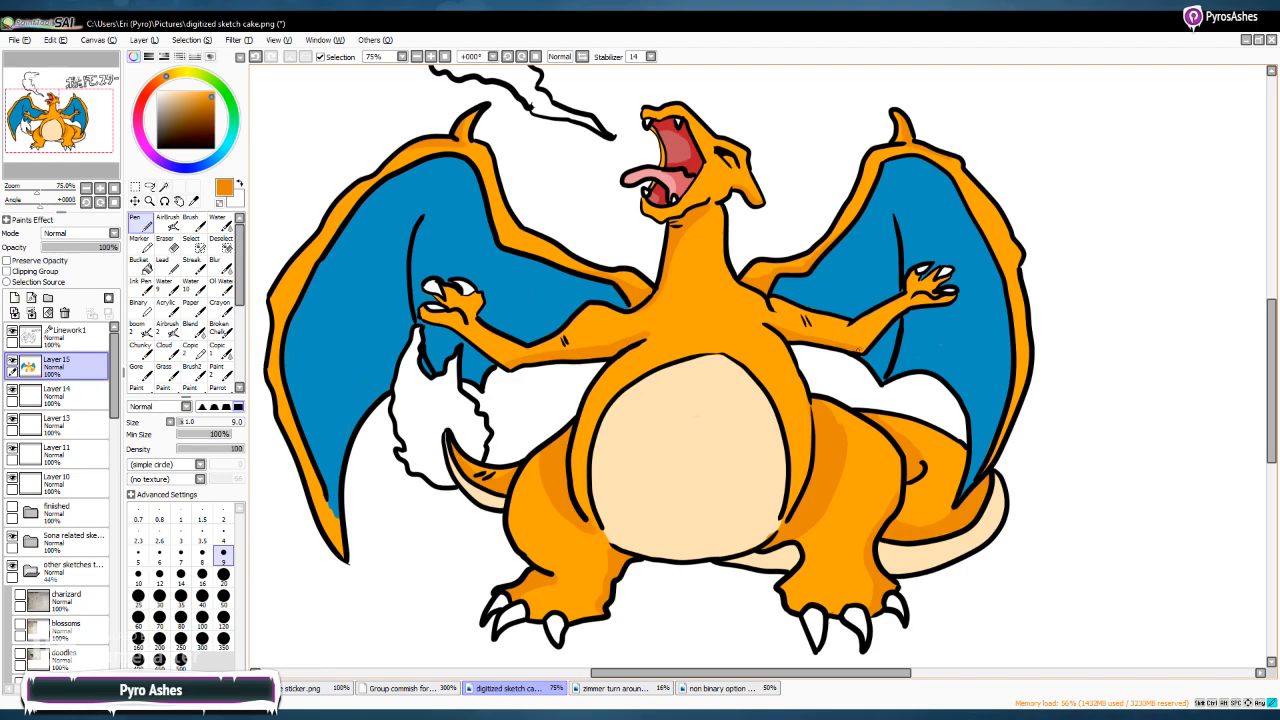
{"action": "left_click_drag", "start_coordinate": [870, 338], "coordinate": [886, 322]}
{"action": "key", "text": "alt"}
{"action": "key", "text": "alt"}
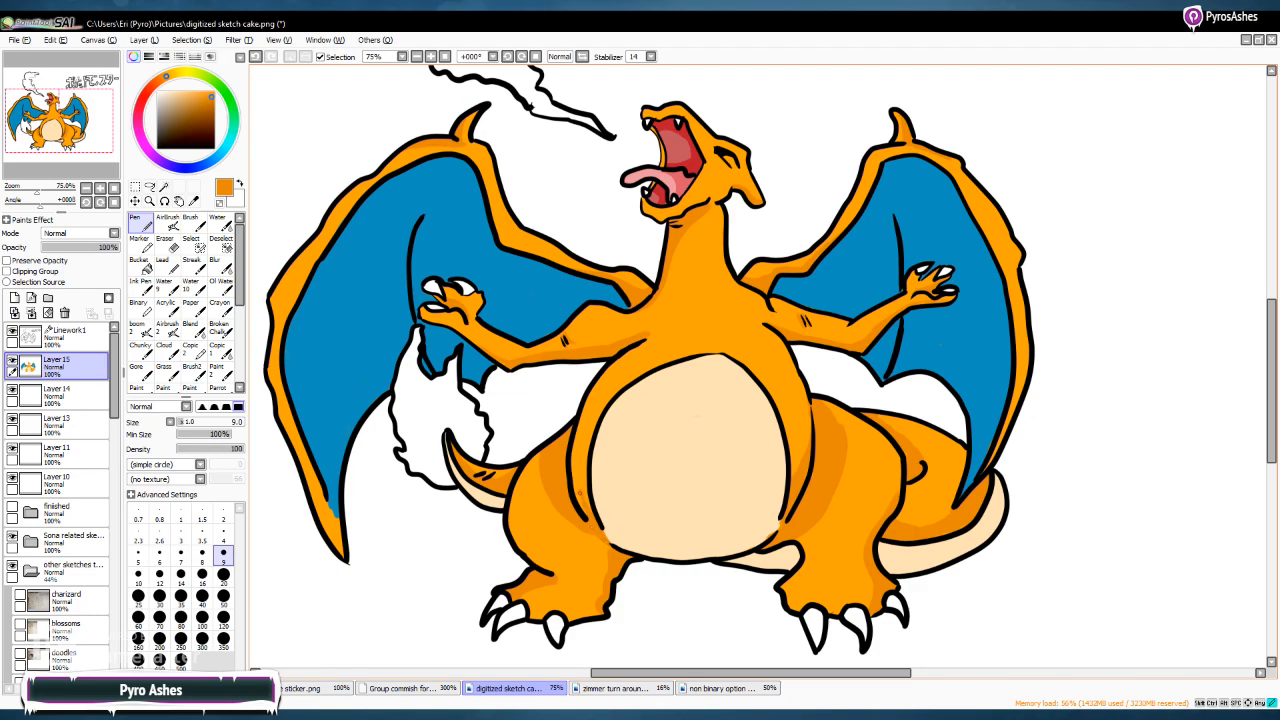
{"action": "left_click_drag", "start_coordinate": [578, 448], "coordinate": [578, 490]}
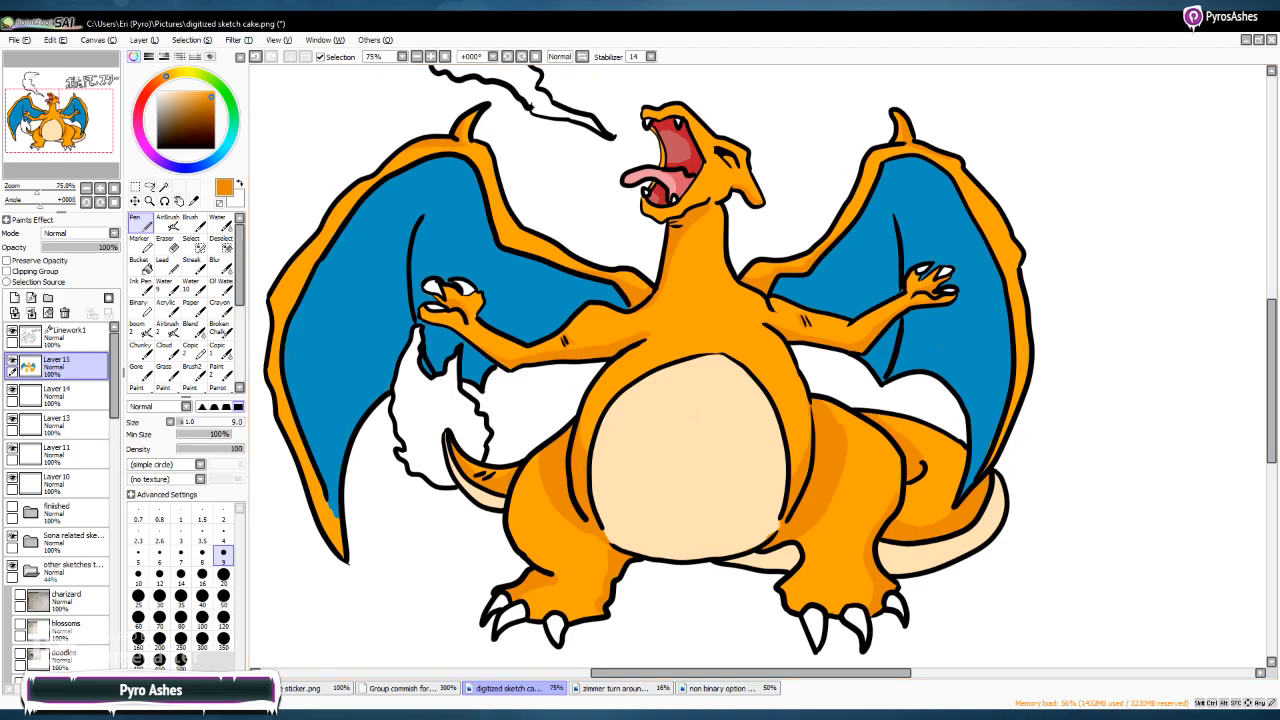
Shade the lower edge of the belly and the tail's underside with a slightly darker beige, using the pen at size 20
{"action": "key", "text": "alt"}
{"action": "left_click", "coordinate": [620, 450], "text": "alt"}
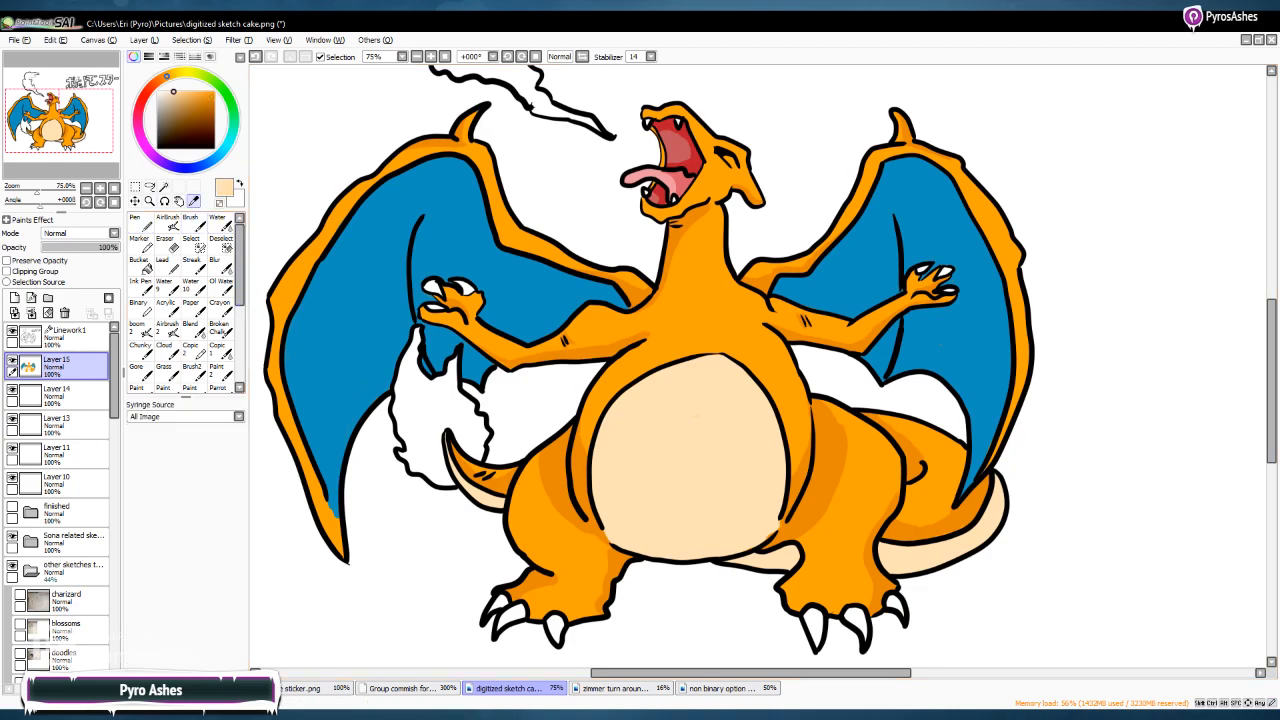
{"action": "key", "text": "n"}
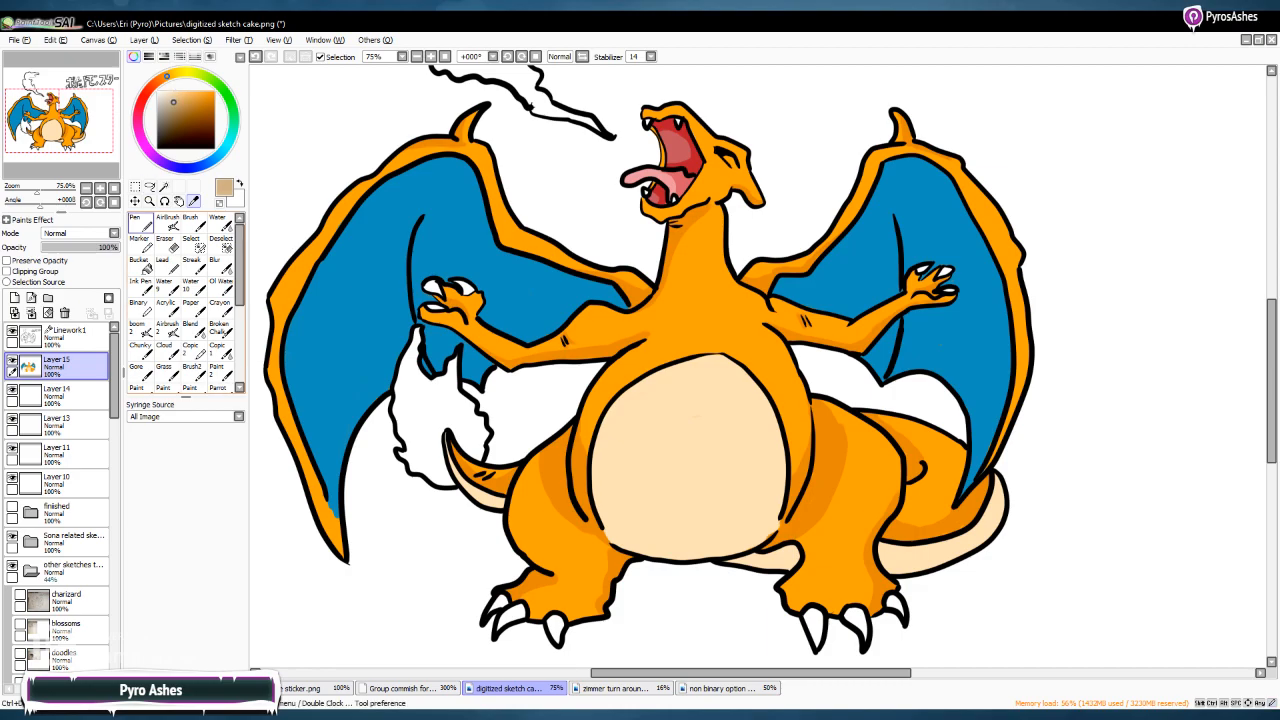
{"action": "left_click", "coordinate": [223, 573]}
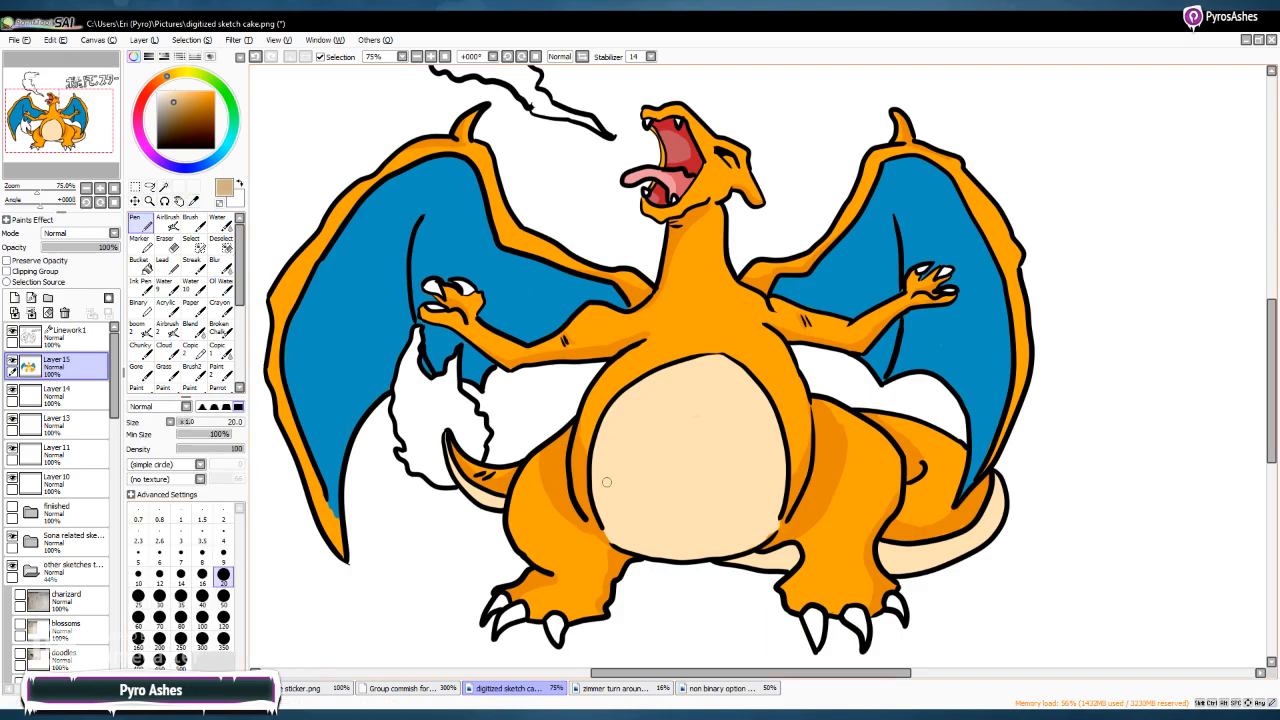
{"action": "left_click_drag", "start_coordinate": [592, 476], "coordinate": [616, 536]}
{"action": "left_click", "coordinate": [175, 97]}
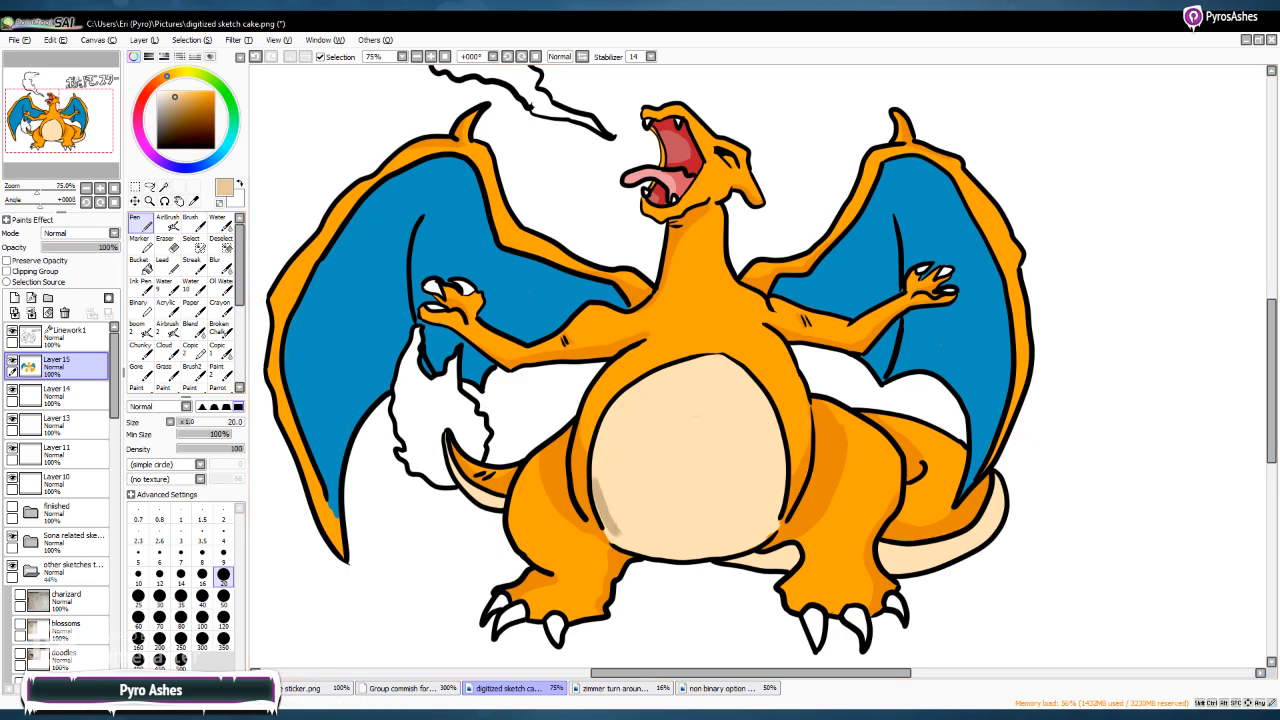
{"action": "mouse_move", "coordinate": [594, 478]}
{"action": "left_mouse_down"}
{"action": "mouse_move", "coordinate": [623, 542]}
{"action": "mouse_move", "coordinate": [629, 513]}
{"action": "mouse_move", "coordinate": [605, 530]}
{"action": "mouse_move", "coordinate": [617, 541]}
{"action": "mouse_move", "coordinate": [627, 546]}
{"action": "mouse_move", "coordinate": [620, 530]}
{"action": "mouse_move", "coordinate": [659, 552]}
{"action": "mouse_move", "coordinate": [620, 524]}
{"action": "mouse_move", "coordinate": [703, 553]}
{"action": "mouse_move", "coordinate": [774, 525]}
{"action": "mouse_move", "coordinate": [785, 471]}
{"action": "mouse_move", "coordinate": [752, 539]}
{"action": "mouse_move", "coordinate": [778, 494]}
{"action": "mouse_move", "coordinate": [710, 537]}
{"action": "mouse_move", "coordinate": [597, 507]}
{"action": "mouse_move", "coordinate": [614, 520]}
{"action": "mouse_move", "coordinate": [746, 529]}
{"action": "mouse_move", "coordinate": [670, 546]}
{"action": "mouse_move", "coordinate": [729, 534]}
{"action": "mouse_move", "coordinate": [710, 547]}
{"action": "mouse_move", "coordinate": [769, 515]}
{"action": "mouse_move", "coordinate": [623, 528]}
{"action": "mouse_move", "coordinate": [599, 504]}
{"action": "mouse_move", "coordinate": [705, 541]}
{"action": "mouse_move", "coordinate": [763, 538]}
{"action": "mouse_move", "coordinate": [783, 455]}
{"action": "mouse_move", "coordinate": [765, 514]}
{"action": "left_mouse_up"}
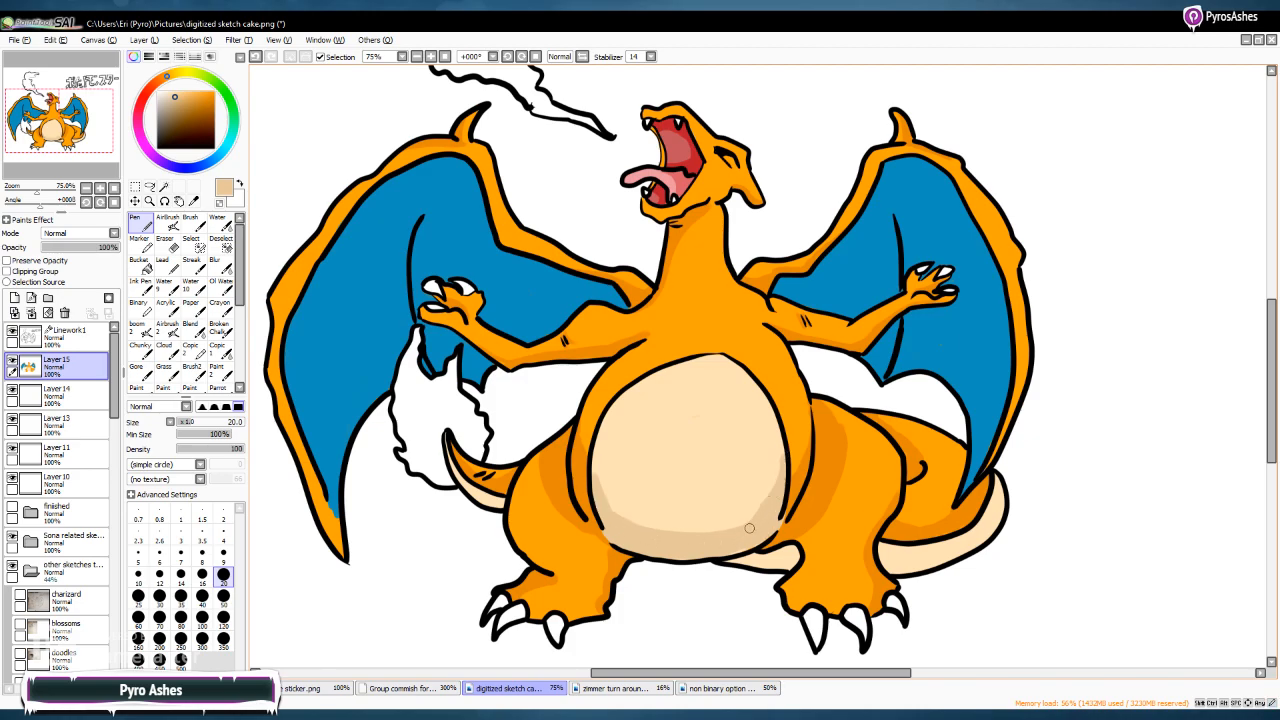
{"action": "mouse_move", "coordinate": [717, 558]}
{"action": "left_mouse_down"}
{"action": "mouse_move", "coordinate": [794, 561]}
{"action": "mouse_move", "coordinate": [777, 565]}
{"action": "left_mouse_up"}
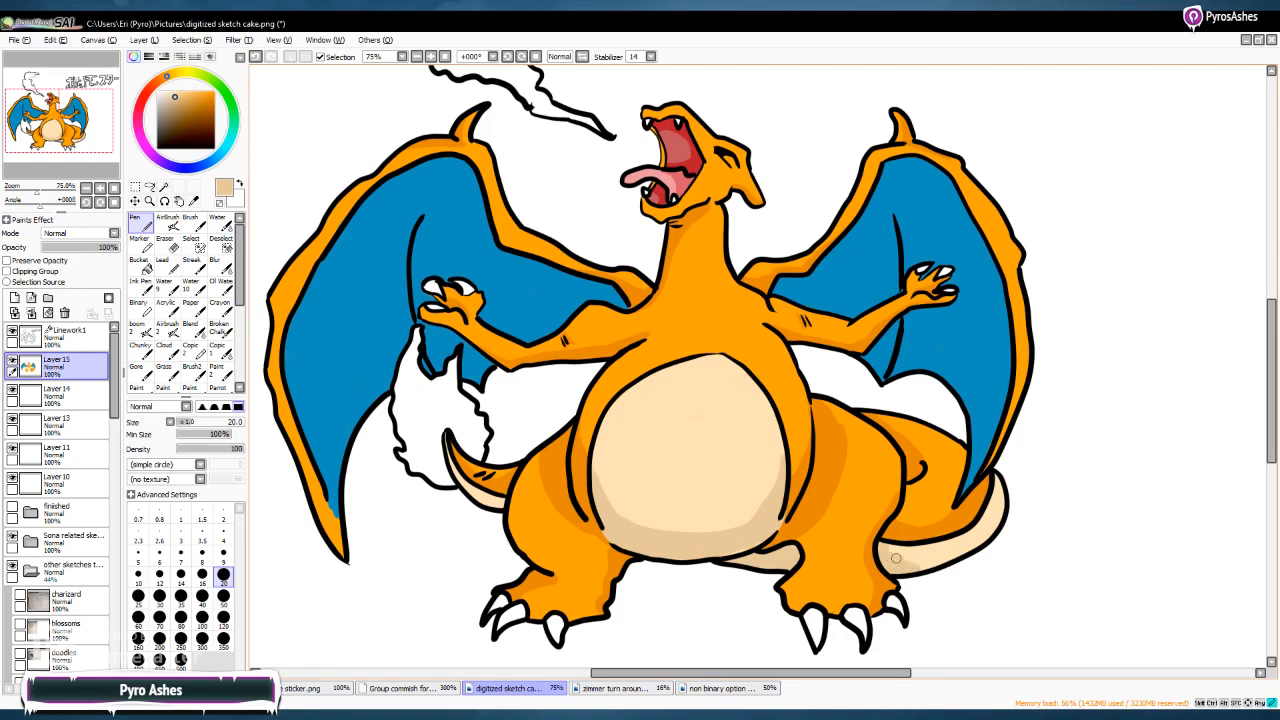
{"action": "left_click_drag", "start_coordinate": [907, 557], "coordinate": [949, 552]}
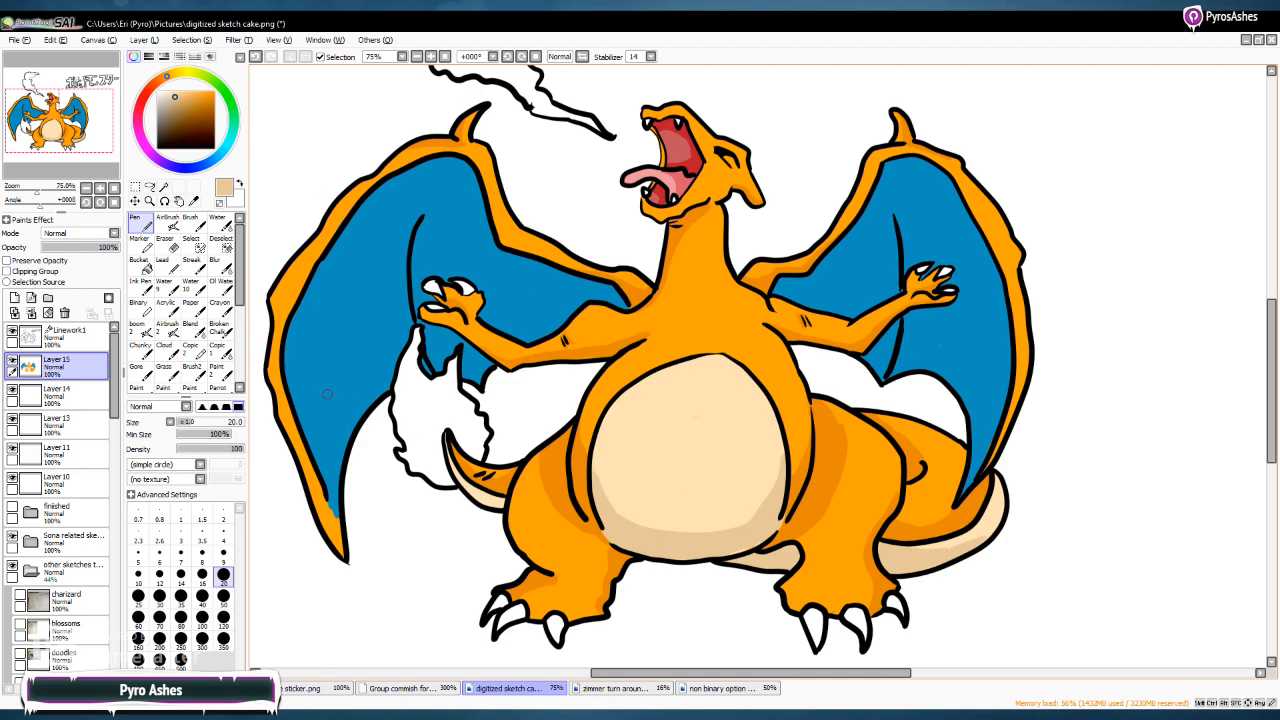
Fill the tail flame with a light orange, using the pen at size 20
{"action": "left_click", "coordinate": [165, 240]}
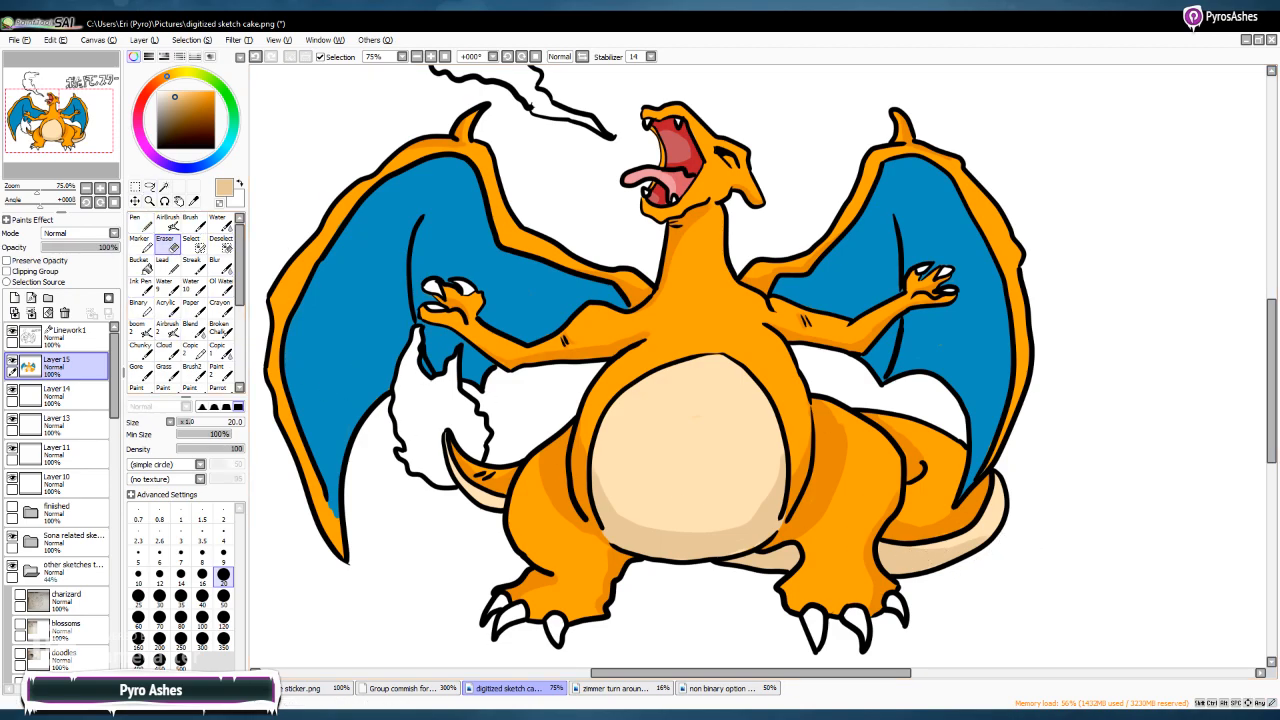
{"action": "left_click", "coordinate": [144, 97]}
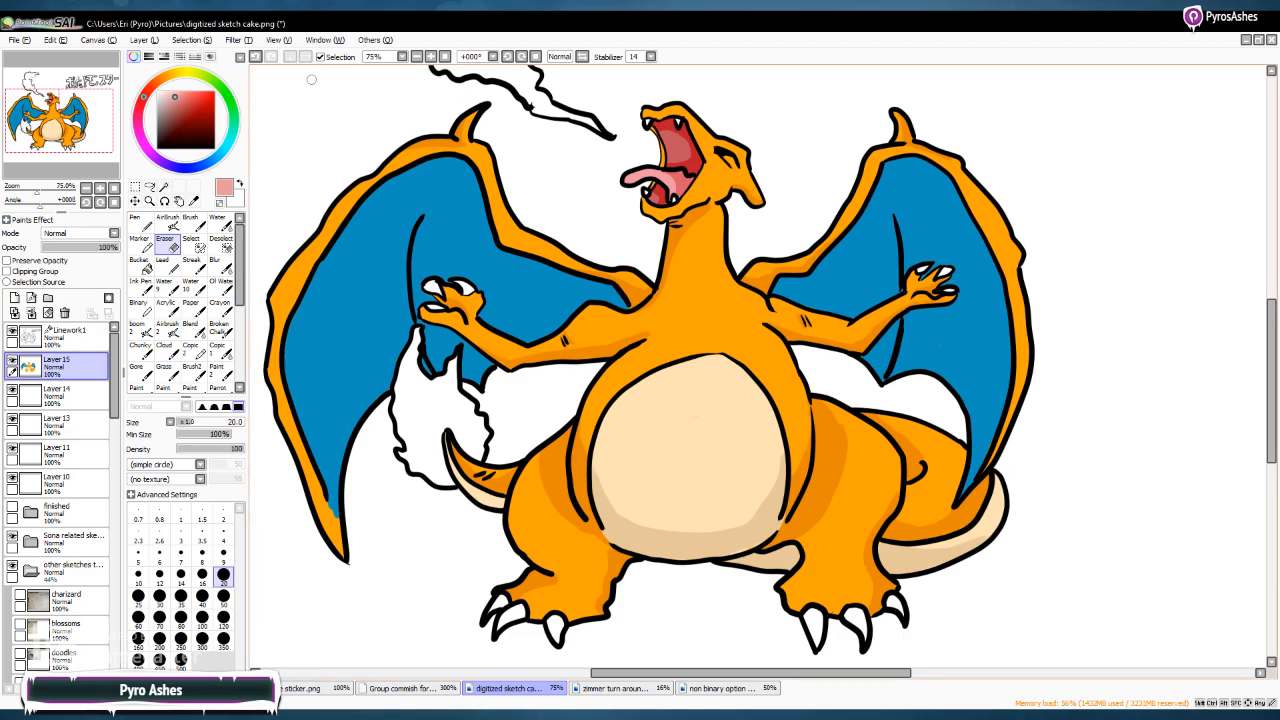
{"action": "left_click", "coordinate": [168, 76]}
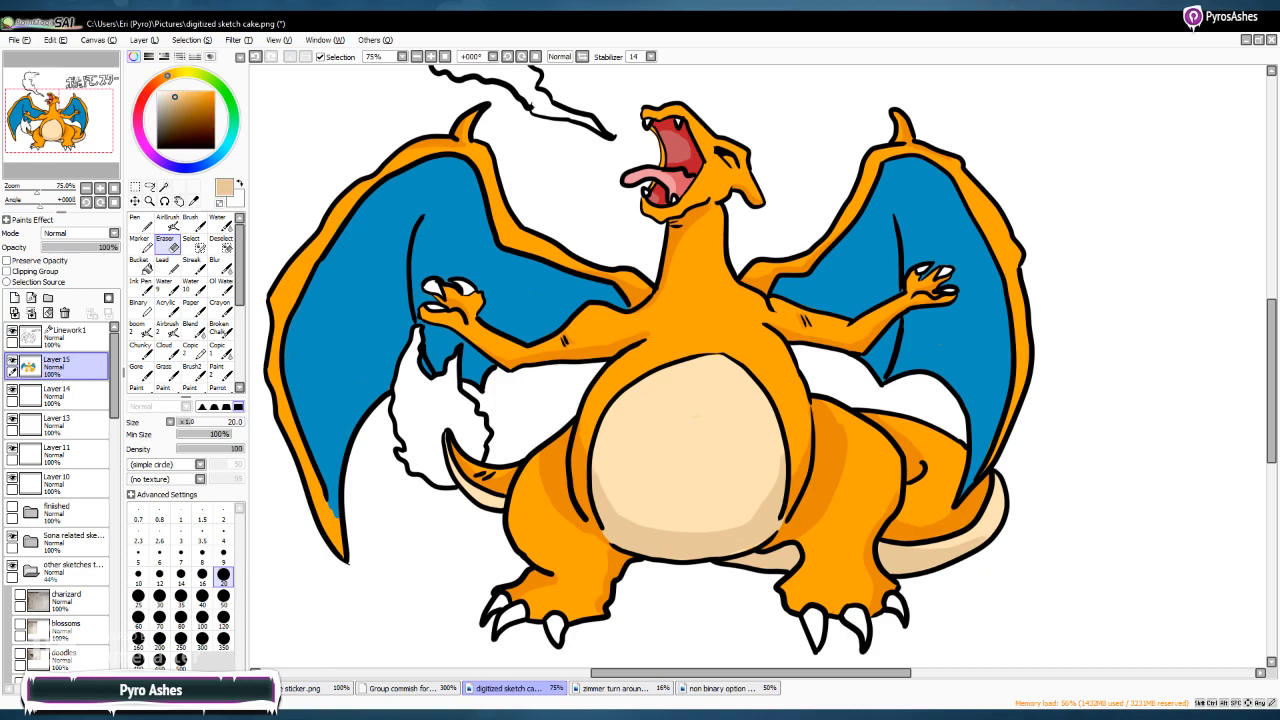
{"action": "left_click", "coordinate": [201, 92]}
{"action": "left_click", "coordinate": [162, 78]}
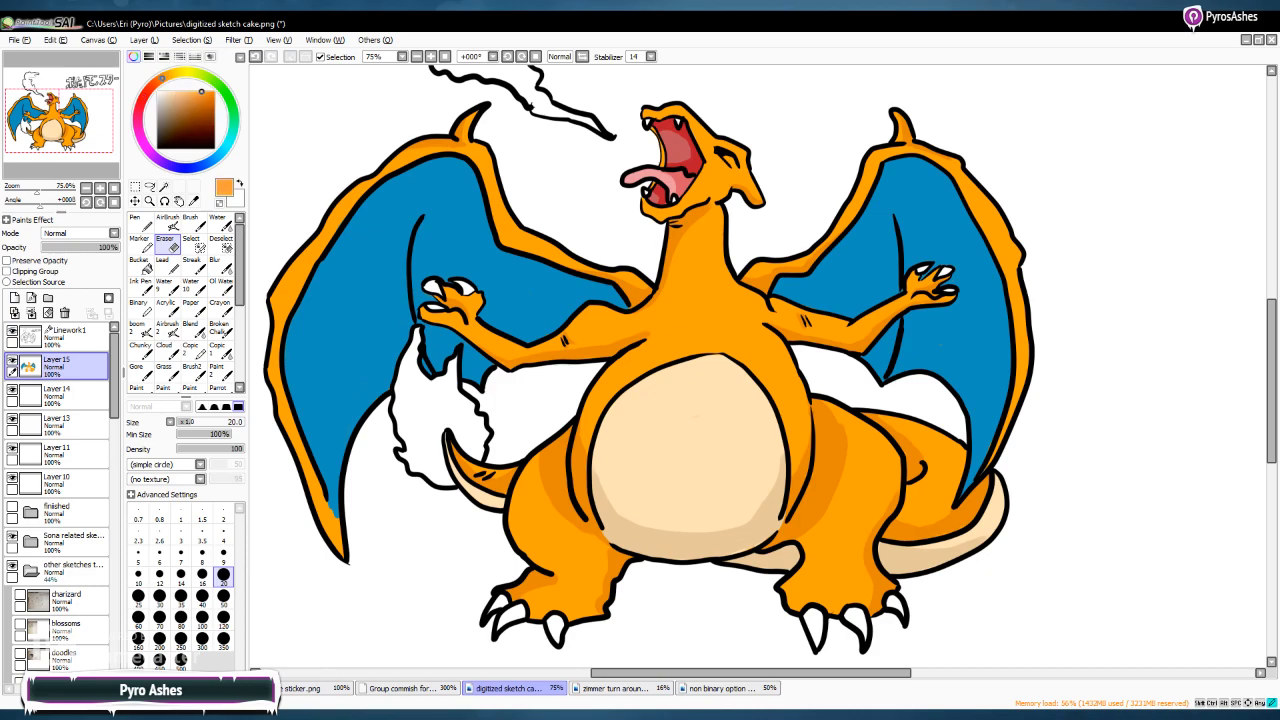
{"action": "left_click", "coordinate": [141, 224]}
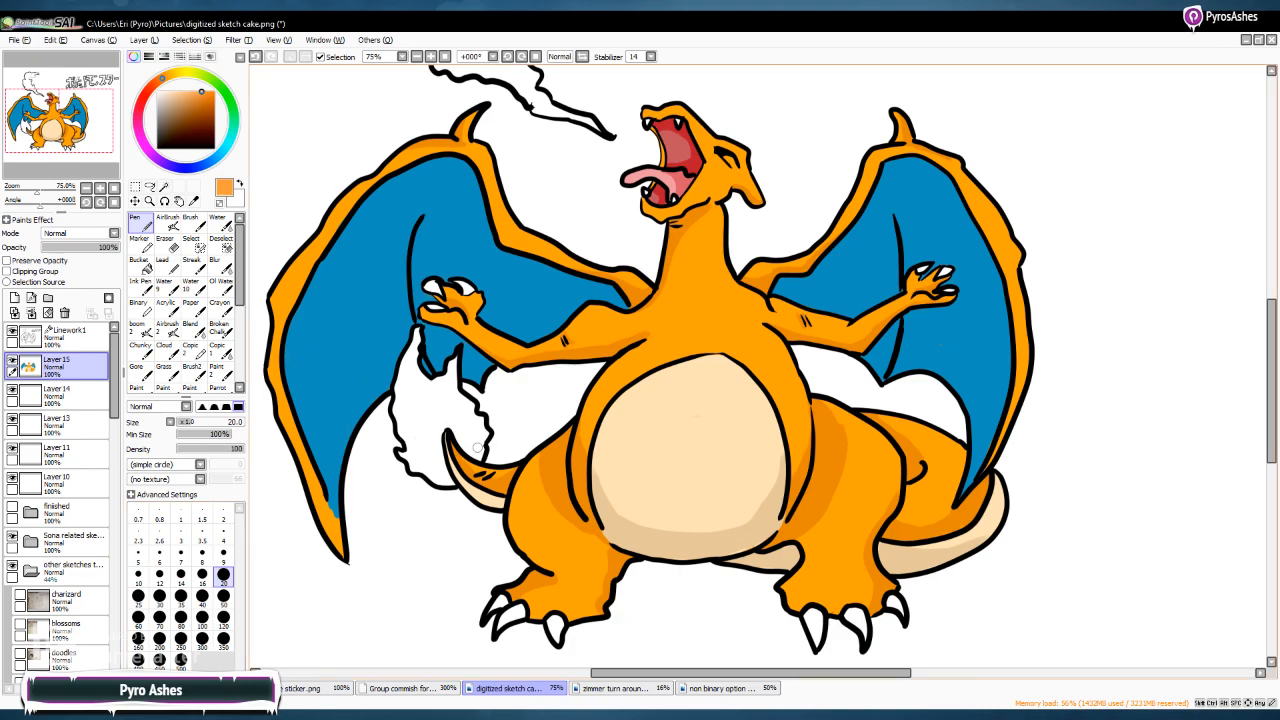
{"action": "left_click", "coordinate": [455, 426]}
{"action": "left_click_drag", "start_coordinate": [455, 426], "coordinate": [477, 454]}
{"action": "mouse_move", "coordinate": [488, 444]}
{"action": "left_mouse_down"}
{"action": "mouse_move", "coordinate": [455, 355]}
{"action": "mouse_move", "coordinate": [436, 458]}
{"action": "mouse_move", "coordinate": [447, 481]}
{"action": "mouse_move", "coordinate": [424, 455]}
{"action": "mouse_move", "coordinate": [424, 470]}
{"action": "mouse_move", "coordinate": [404, 458]}
{"action": "mouse_move", "coordinate": [422, 446]}
{"action": "mouse_move", "coordinate": [422, 424]}
{"action": "mouse_move", "coordinate": [396, 440]}
{"action": "mouse_move", "coordinate": [416, 332]}
{"action": "mouse_move", "coordinate": [414, 382]}
{"action": "mouse_move", "coordinate": [438, 384]}
{"action": "mouse_move", "coordinate": [405, 376]}
{"action": "mouse_move", "coordinate": [415, 438]}
{"action": "mouse_move", "coordinate": [413, 394]}
{"action": "mouse_move", "coordinate": [424, 438]}
{"action": "mouse_move", "coordinate": [420, 390]}
{"action": "mouse_move", "coordinate": [422, 430]}
{"action": "mouse_move", "coordinate": [445, 384]}
{"action": "left_mouse_up"}
{"action": "left_click", "coordinate": [165, 244]}
{"action": "left_click", "coordinate": [136, 222]}
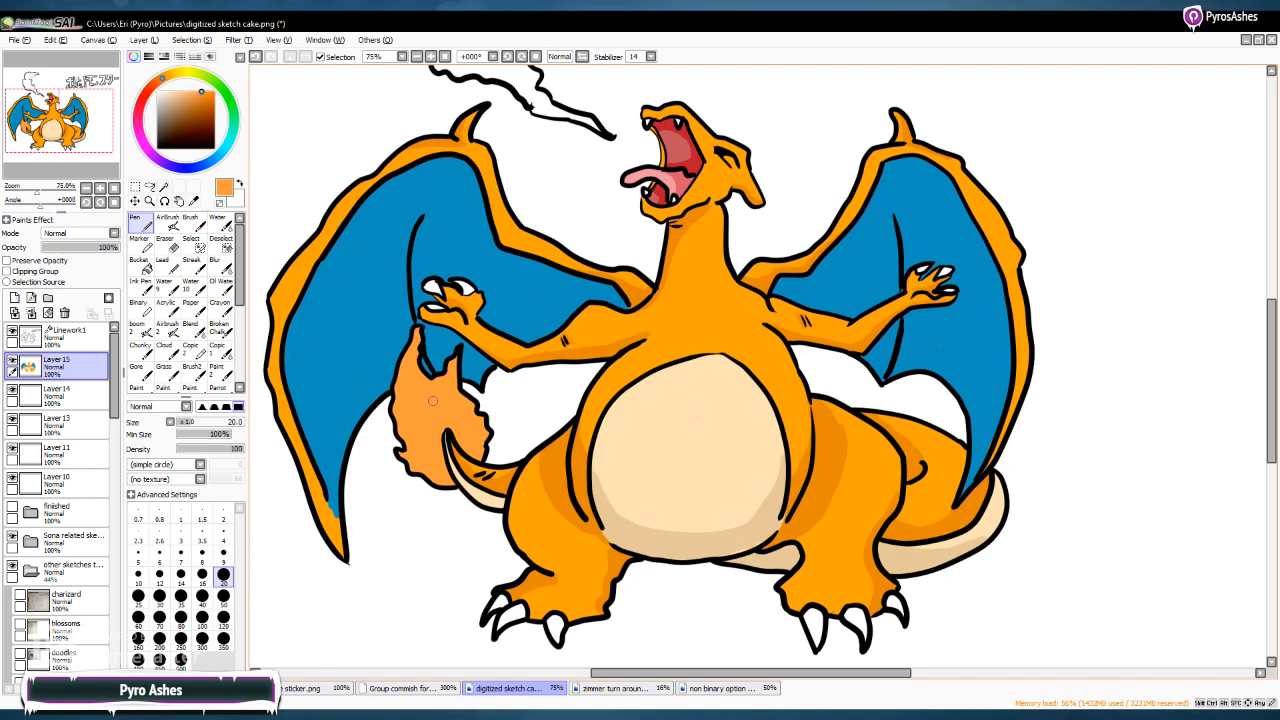
Paint wavy darker orange streaks through the tail flame, using the pen at size 9
{"action": "left_click", "coordinate": [214, 92]}
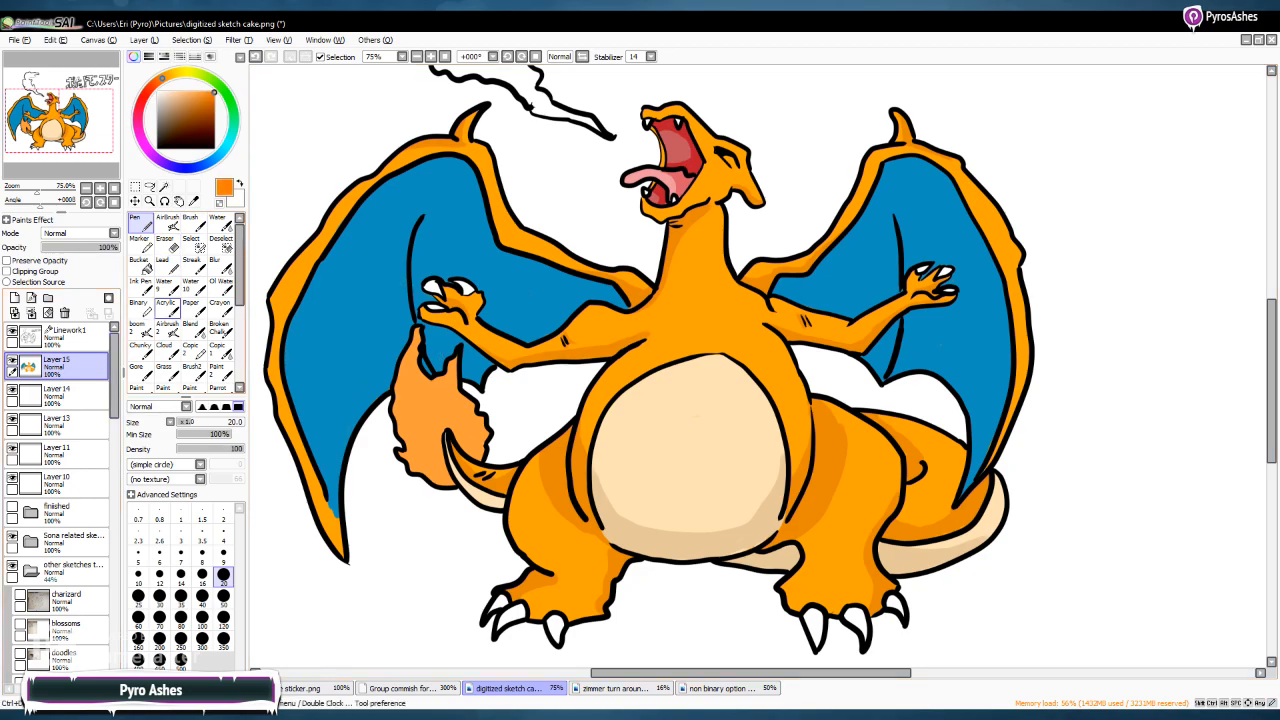
{"action": "left_click", "coordinate": [223, 553]}
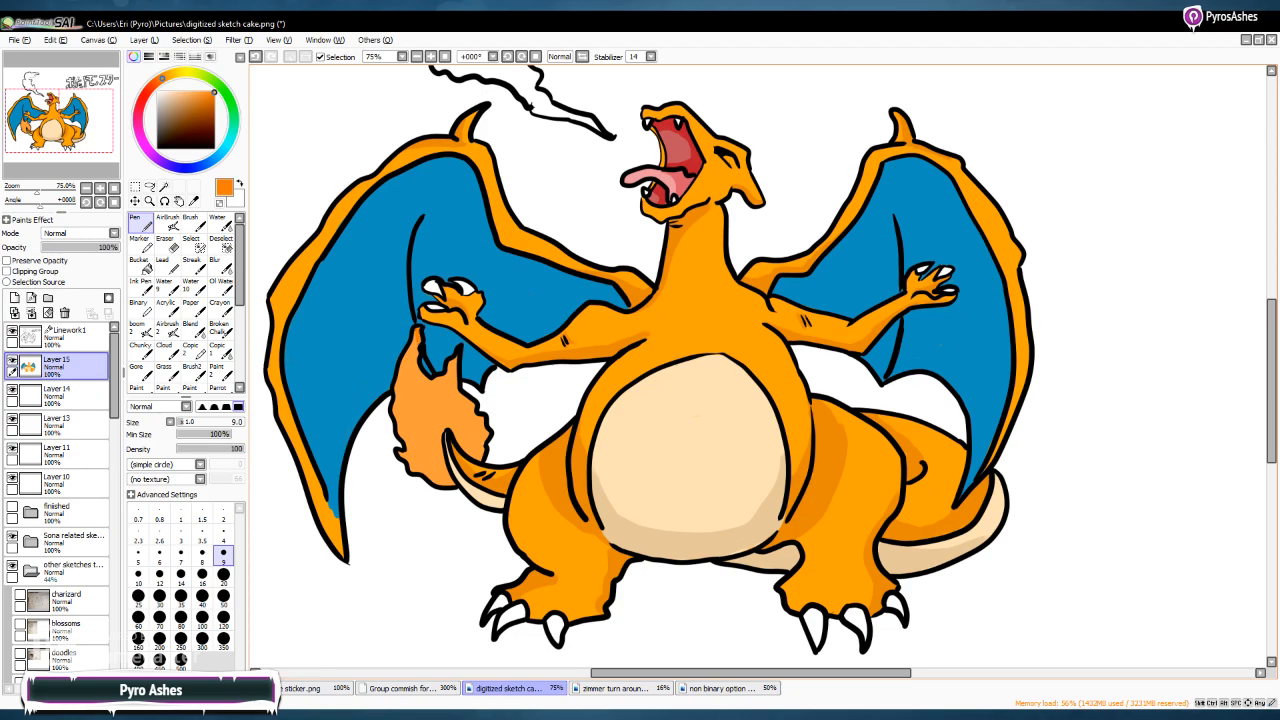
{"action": "left_click_drag", "start_coordinate": [415, 356], "coordinate": [437, 414]}
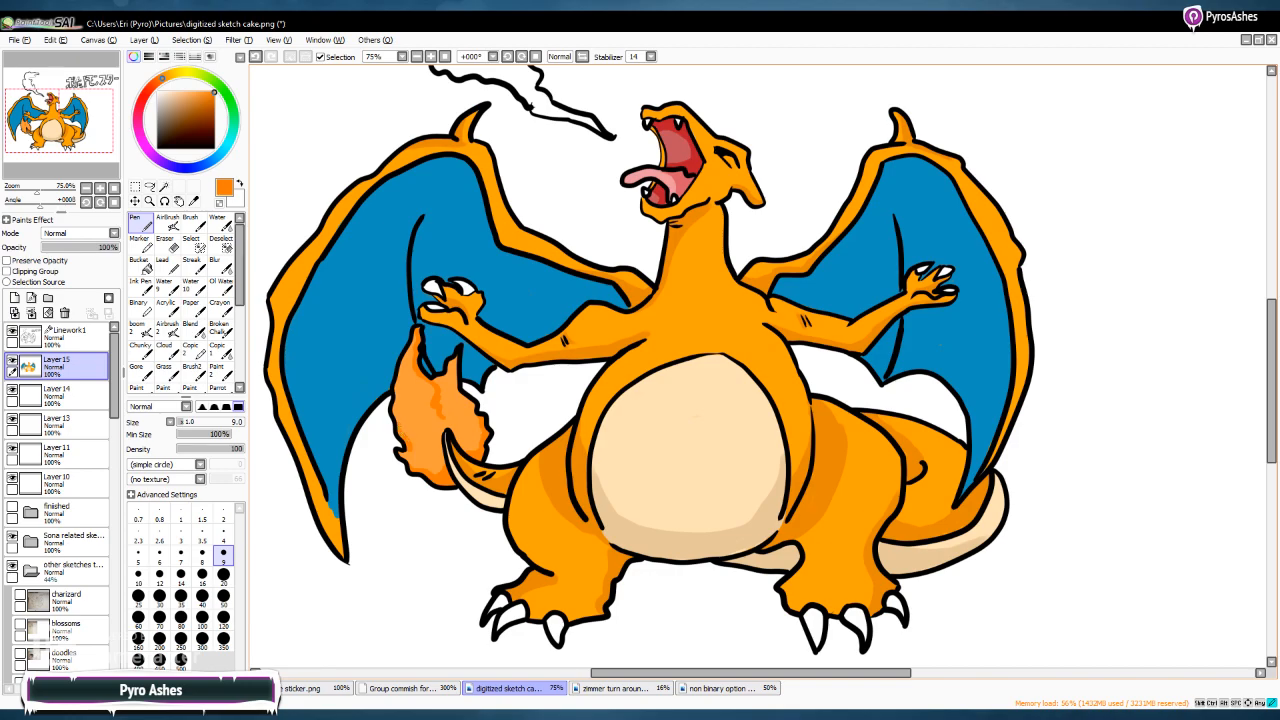
{"action": "mouse_move", "coordinate": [400, 420]}
{"action": "left_mouse_down"}
{"action": "mouse_move", "coordinate": [403, 380]}
{"action": "mouse_move", "coordinate": [410, 426]}
{"action": "mouse_move", "coordinate": [438, 462]}
{"action": "mouse_move", "coordinate": [439, 433]}
{"action": "left_mouse_up"}
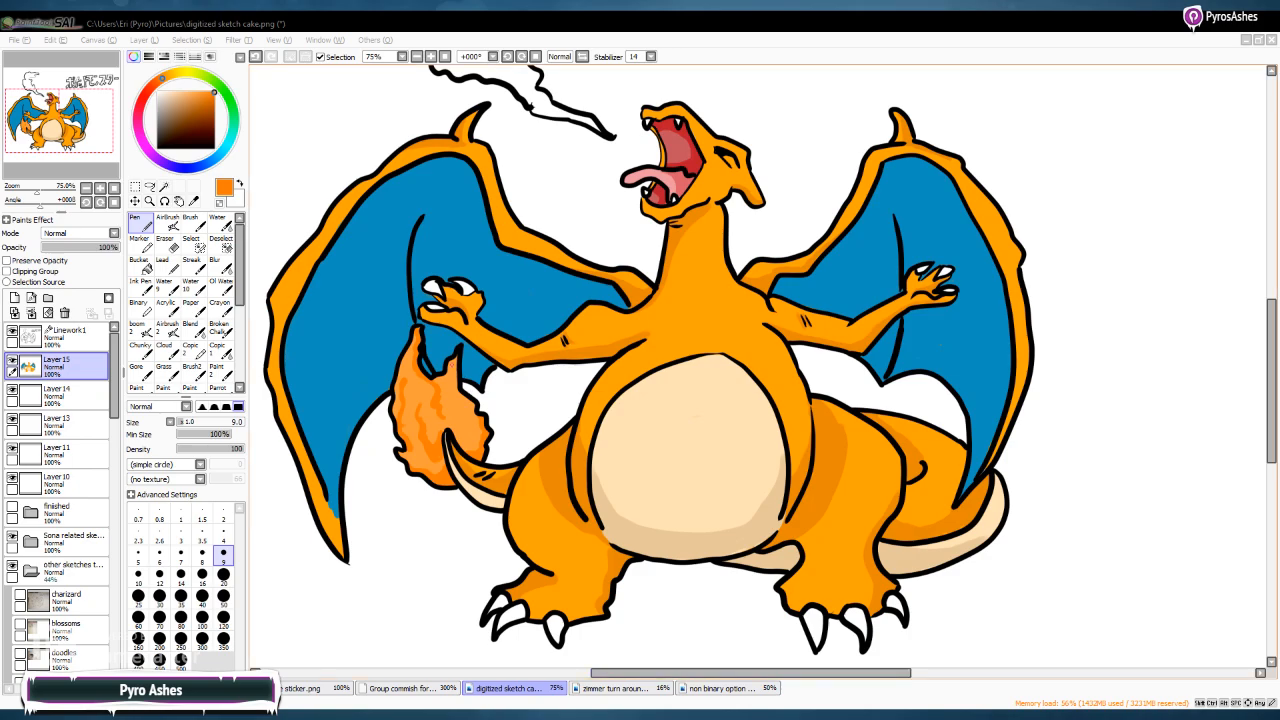
{"action": "left_click_drag", "start_coordinate": [458, 392], "coordinate": [466, 438]}
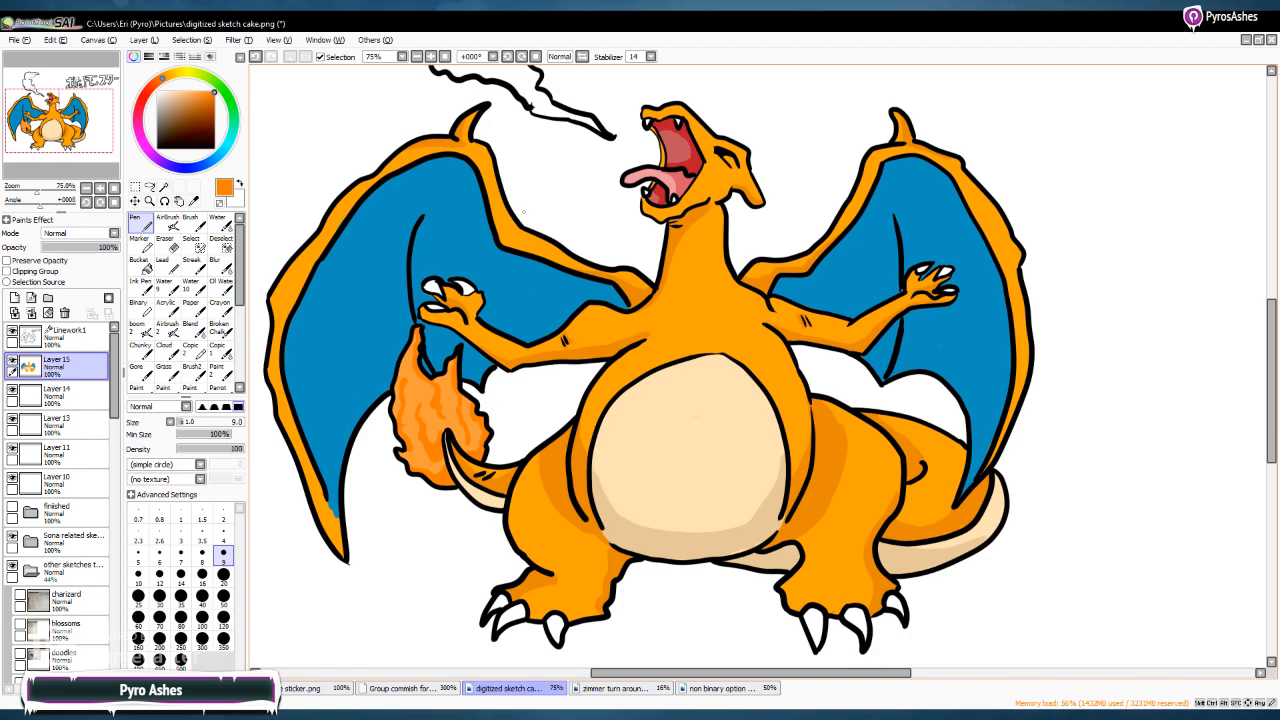
Add wavy yellow streaks across the tail flame from its tips down to its base, using the pen at size 9
{"action": "left_click", "coordinate": [182, 72]}
{"action": "left_click", "coordinate": [198, 92]}
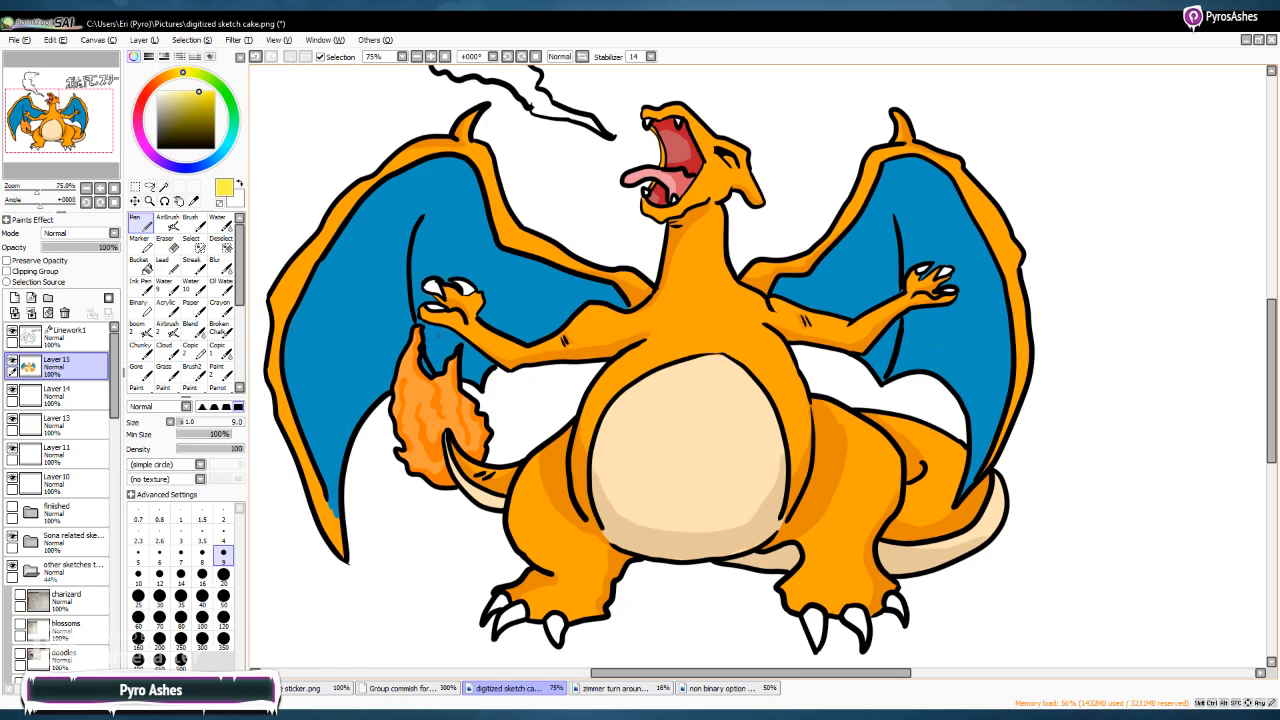
{"action": "mouse_move", "coordinate": [413, 362]}
{"action": "left_mouse_down"}
{"action": "mouse_move", "coordinate": [410, 410]}
{"action": "mouse_move", "coordinate": [421, 386]}
{"action": "mouse_move", "coordinate": [410, 350]}
{"action": "mouse_move", "coordinate": [413, 384]}
{"action": "left_mouse_up"}
{"action": "mouse_move", "coordinate": [399, 381]}
{"action": "left_mouse_down"}
{"action": "mouse_move", "coordinate": [402, 405]}
{"action": "mouse_move", "coordinate": [400, 385]}
{"action": "mouse_move", "coordinate": [448, 374]}
{"action": "left_mouse_up"}
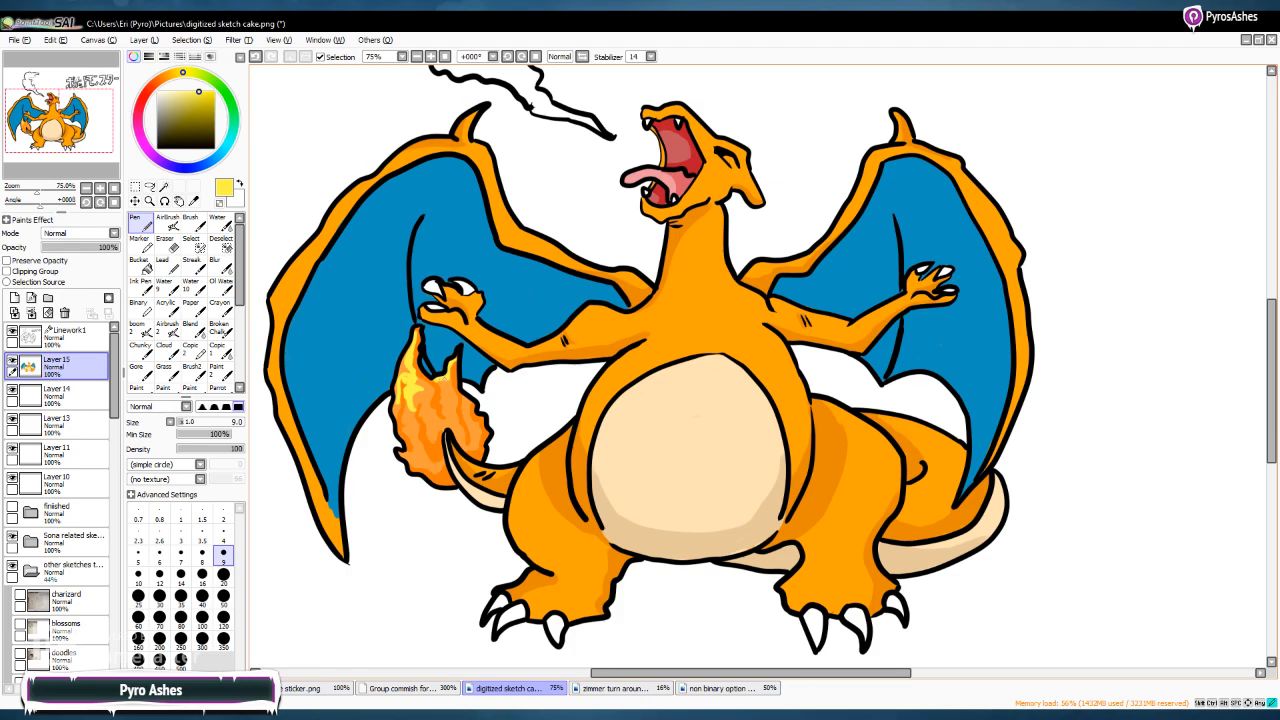
{"action": "mouse_move", "coordinate": [447, 380]}
{"action": "left_mouse_down"}
{"action": "mouse_move", "coordinate": [457, 435]}
{"action": "mouse_move", "coordinate": [456, 424]}
{"action": "left_mouse_up"}
{"action": "mouse_move", "coordinate": [449, 404]}
{"action": "left_mouse_down"}
{"action": "mouse_move", "coordinate": [459, 443]}
{"action": "mouse_move", "coordinate": [476, 452]}
{"action": "left_mouse_up"}
{"action": "mouse_move", "coordinate": [472, 431]}
{"action": "left_mouse_down"}
{"action": "mouse_move", "coordinate": [478, 443]}
{"action": "mouse_move", "coordinate": [467, 419]}
{"action": "mouse_move", "coordinate": [426, 409]}
{"action": "mouse_move", "coordinate": [443, 433]}
{"action": "left_mouse_up"}
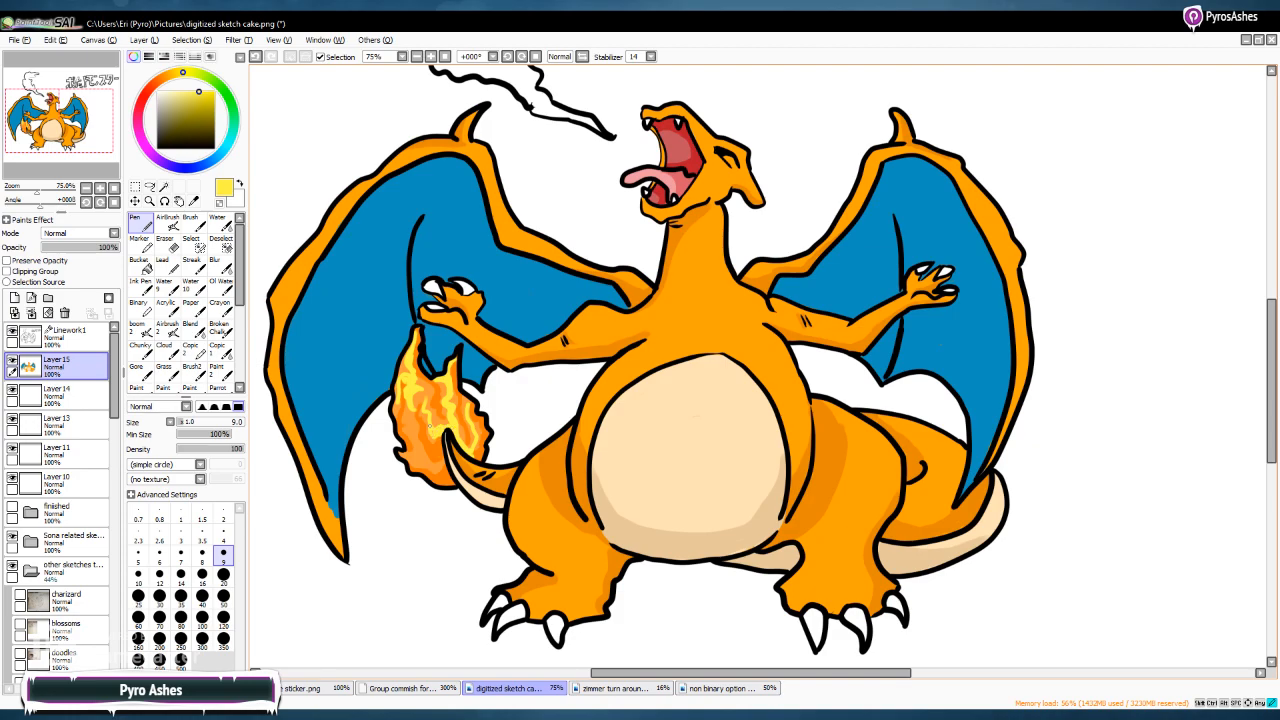
{"action": "left_click_drag", "start_coordinate": [426, 413], "coordinate": [430, 427]}
{"action": "left_click_drag", "start_coordinate": [415, 430], "coordinate": [430, 467]}
Shade the outer edge and lower tip of the left wing with a darker version of the sampled wing blue, using the pen at size 14
{"action": "scroll", "coordinate": [1245, 396], "scroll_direction": "up", "scroll_amount": 3}
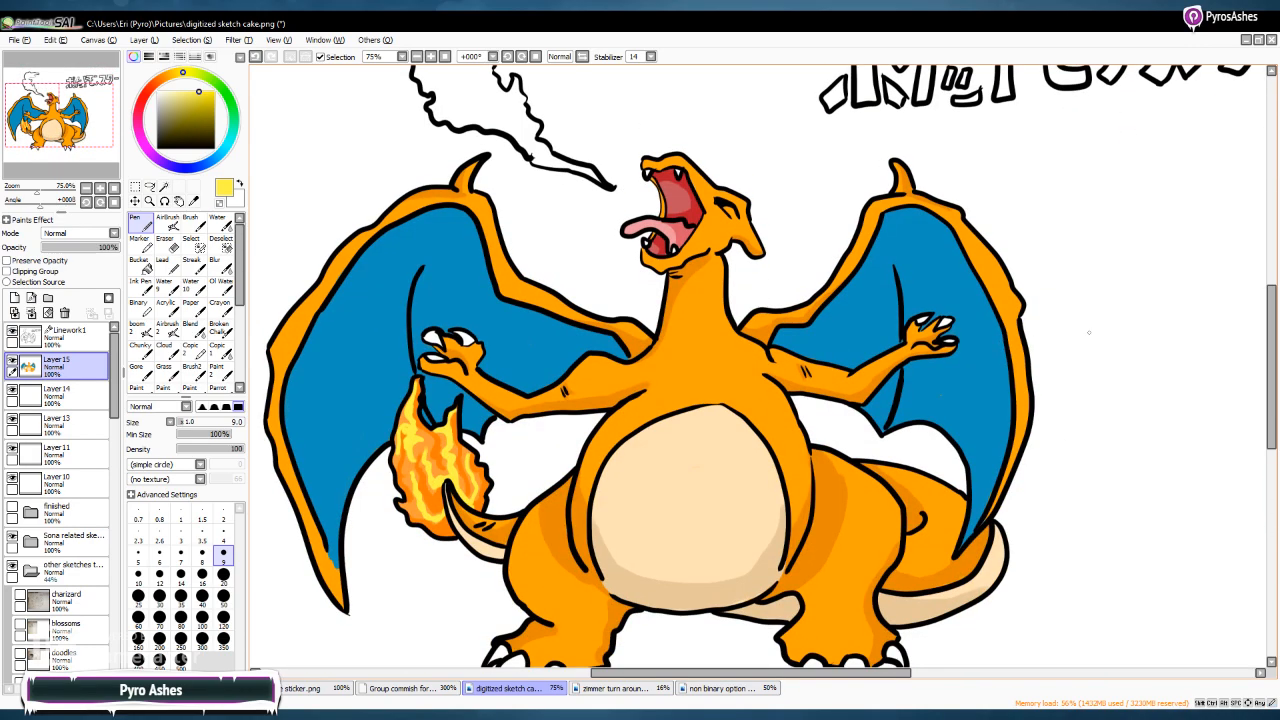
{"action": "left_click", "coordinate": [193, 201]}
{"action": "left_click", "coordinate": [940, 395]}
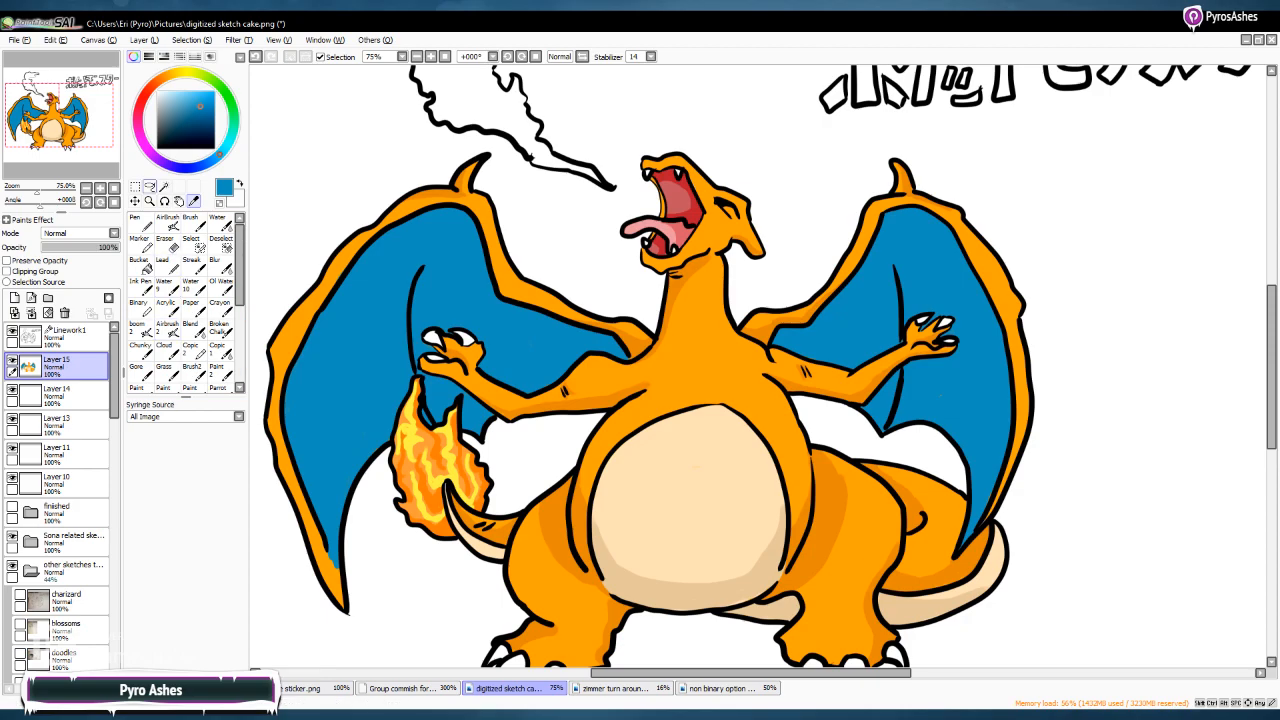
{"action": "left_click", "coordinate": [140, 222]}
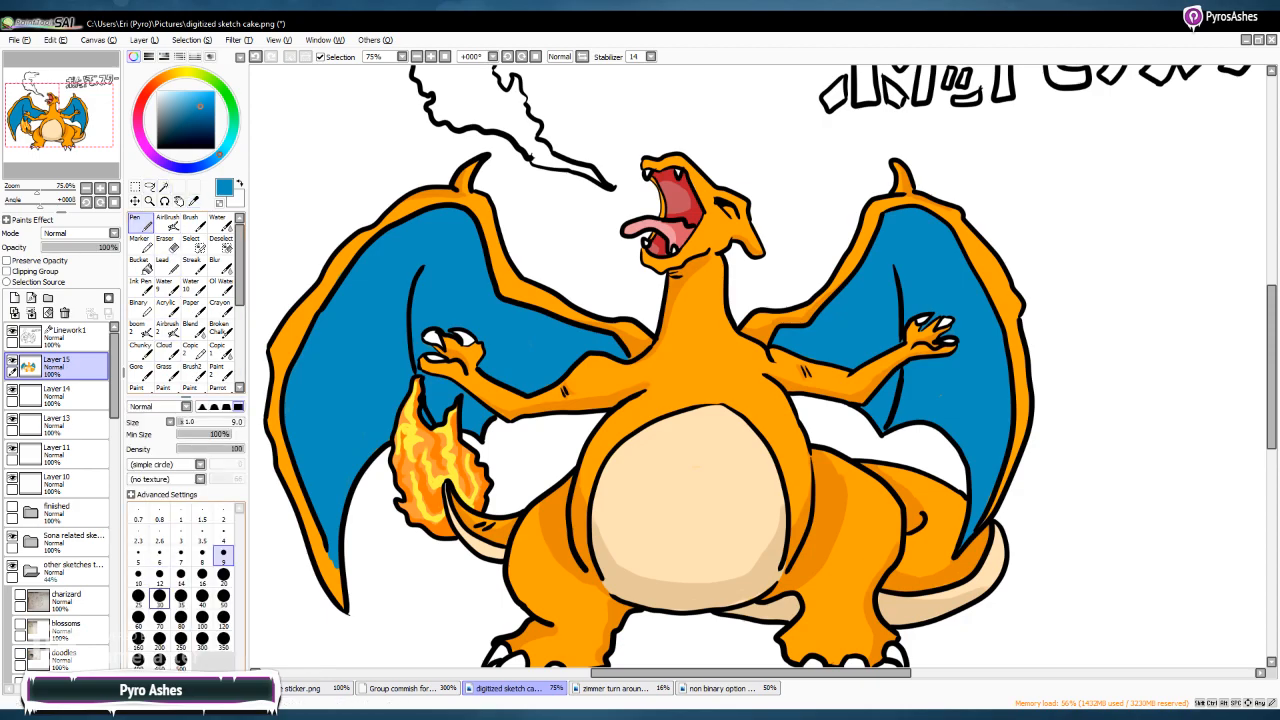
{"action": "left_click", "coordinate": [189, 118]}
{"action": "left_click", "coordinate": [181, 576]}
{"action": "mouse_move", "coordinate": [320, 524]}
{"action": "left_mouse_down"}
{"action": "mouse_move", "coordinate": [318, 505]}
{"action": "mouse_move", "coordinate": [332, 560]}
{"action": "mouse_move", "coordinate": [334, 492]}
{"action": "mouse_move", "coordinate": [318, 500]}
{"action": "mouse_move", "coordinate": [286, 406]}
{"action": "mouse_move", "coordinate": [296, 362]}
{"action": "left_mouse_up"}
{"action": "mouse_move", "coordinate": [322, 306]}
{"action": "left_mouse_down"}
{"action": "mouse_move", "coordinate": [283, 410]}
{"action": "mouse_move", "coordinate": [300, 354]}
{"action": "mouse_move", "coordinate": [295, 444]}
{"action": "mouse_move", "coordinate": [336, 522]}
{"action": "mouse_move", "coordinate": [315, 484]}
{"action": "mouse_move", "coordinate": [340, 499]}
{"action": "mouse_move", "coordinate": [313, 489]}
{"action": "mouse_move", "coordinate": [352, 474]}
{"action": "left_mouse_up"}
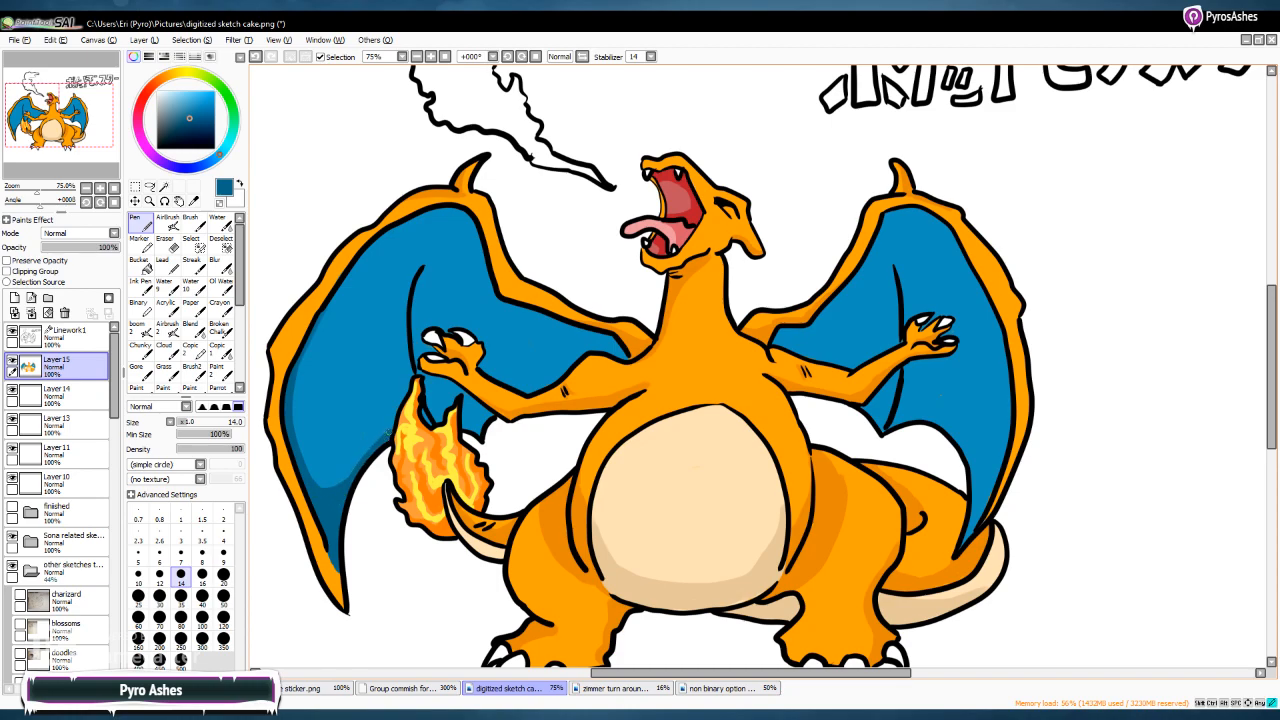
Shade the left wing along its inner ridge, behind the tail flame and around the arm with the darker blue
{"action": "mouse_move", "coordinate": [388, 432]}
{"action": "left_mouse_down"}
{"action": "mouse_move", "coordinate": [409, 371]}
{"action": "mouse_move", "coordinate": [402, 316]}
{"action": "left_mouse_up"}
{"action": "mouse_move", "coordinate": [390, 432]}
{"action": "left_mouse_down"}
{"action": "mouse_move", "coordinate": [401, 330]}
{"action": "mouse_move", "coordinate": [375, 446]}
{"action": "mouse_move", "coordinate": [383, 414]}
{"action": "left_mouse_up"}
{"action": "mouse_move", "coordinate": [414, 283]}
{"action": "left_mouse_down"}
{"action": "mouse_move", "coordinate": [403, 335]}
{"action": "mouse_move", "coordinate": [428, 258]}
{"action": "mouse_move", "coordinate": [414, 327]}
{"action": "mouse_move", "coordinate": [414, 297]}
{"action": "mouse_move", "coordinate": [429, 400]}
{"action": "left_mouse_up"}
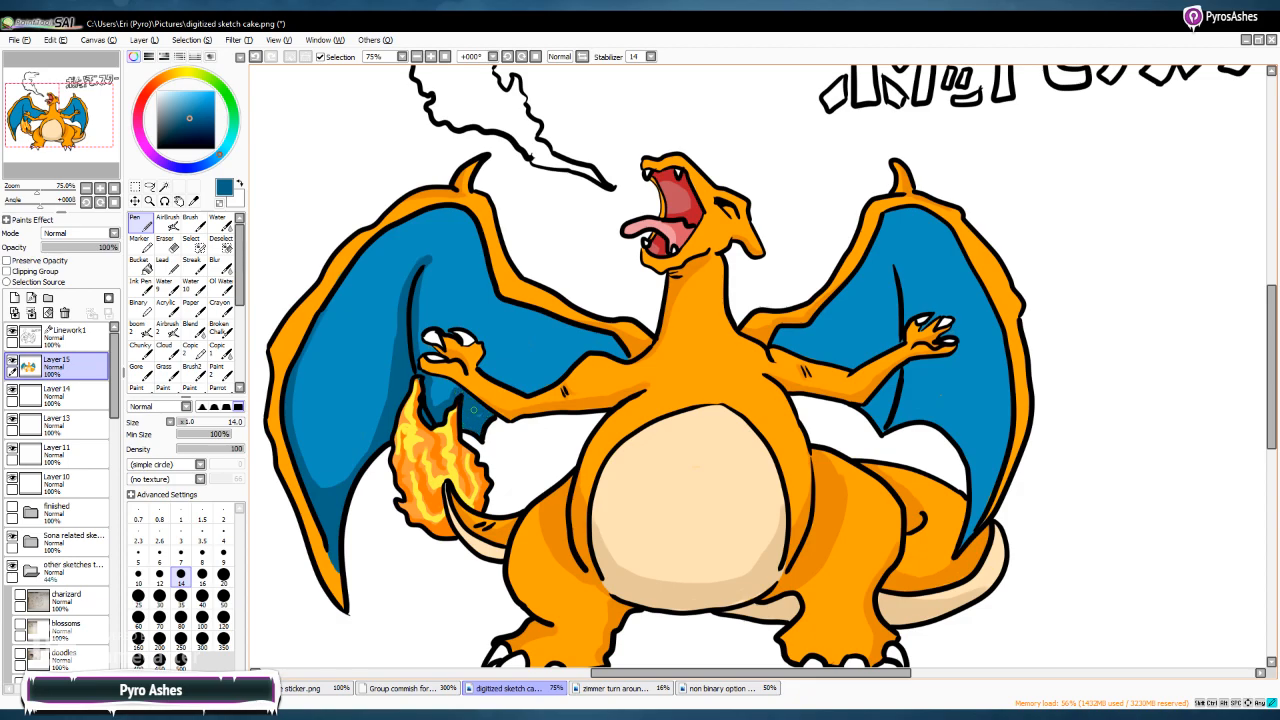
{"action": "mouse_move", "coordinate": [430, 376]}
{"action": "left_mouse_down"}
{"action": "mouse_move", "coordinate": [436, 400]}
{"action": "mouse_move", "coordinate": [458, 384]}
{"action": "left_mouse_up"}
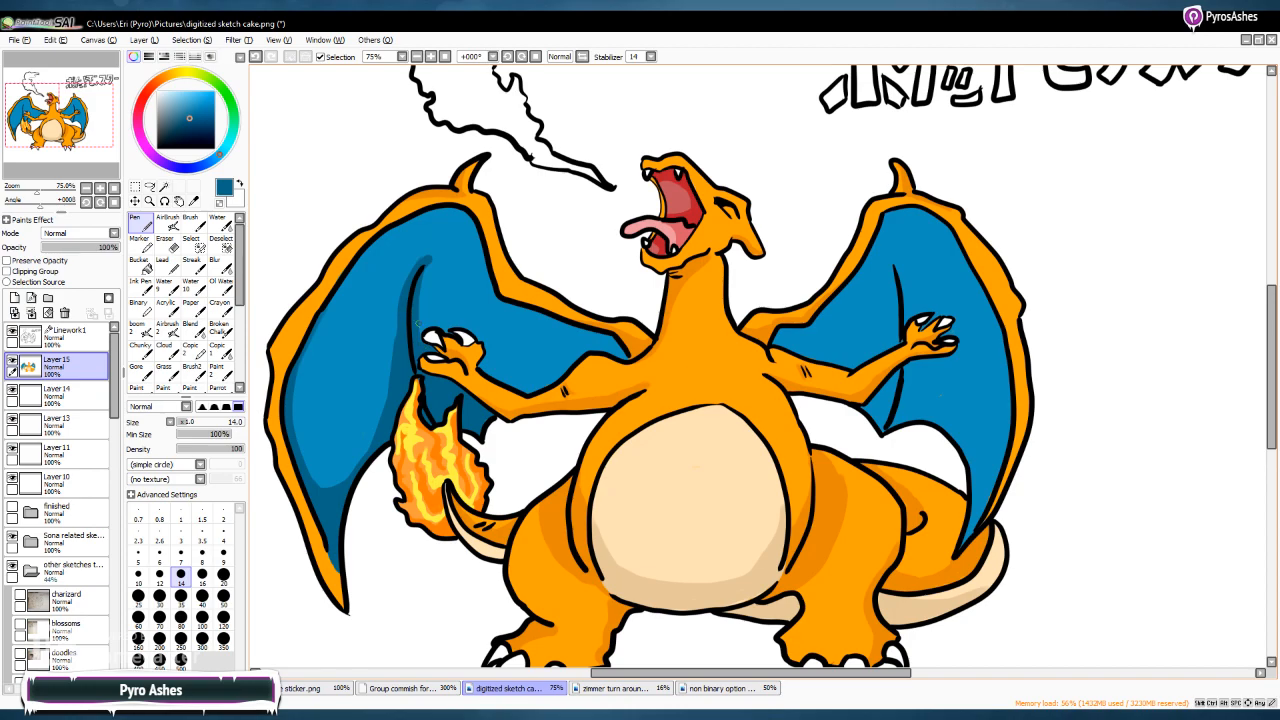
{"action": "left_click_drag", "start_coordinate": [418, 326], "coordinate": [428, 268]}
{"action": "mouse_move", "coordinate": [480, 360]}
{"action": "left_mouse_down"}
{"action": "mouse_move", "coordinate": [527, 386]}
{"action": "mouse_move", "coordinate": [505, 380]}
{"action": "mouse_move", "coordinate": [555, 376]}
{"action": "mouse_move", "coordinate": [523, 382]}
{"action": "mouse_move", "coordinate": [484, 366]}
{"action": "mouse_move", "coordinate": [569, 361]}
{"action": "left_mouse_up"}
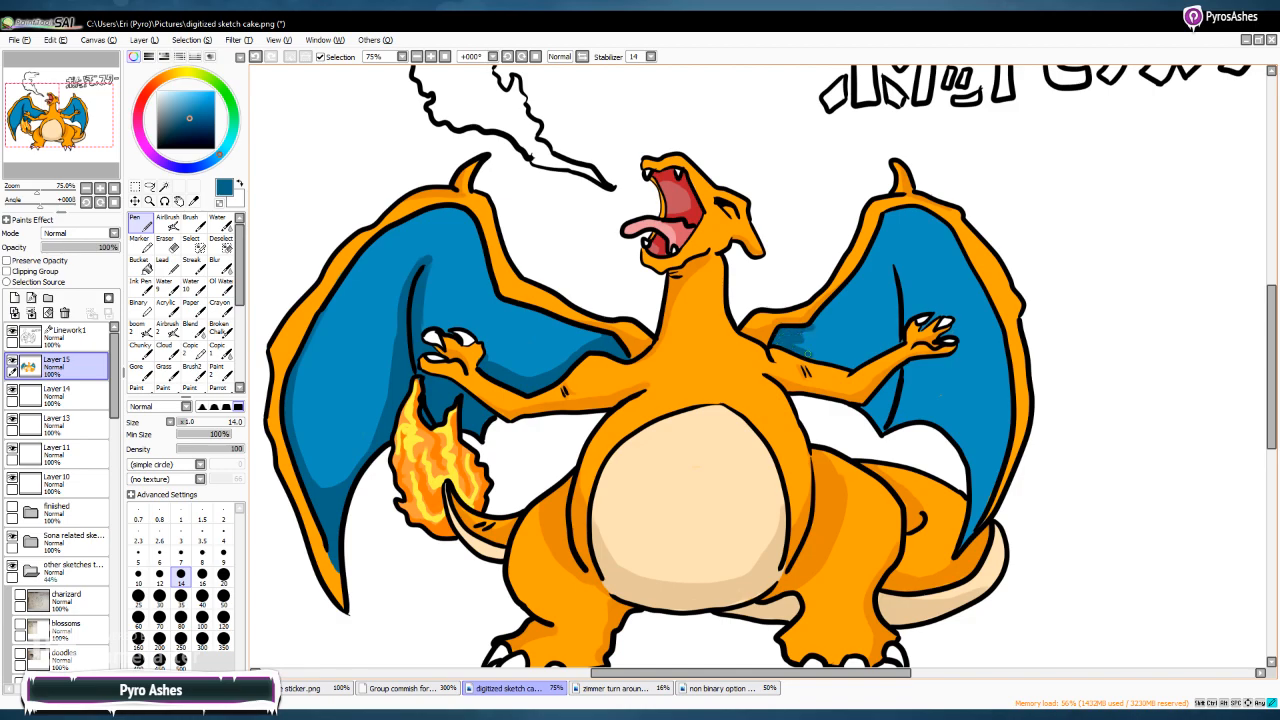
Shade the right wing behind the arm, along the ridge and at its lower tip with darker blue, and touch up the left wing's lower shading
{"action": "mouse_move", "coordinate": [802, 333]}
{"action": "left_mouse_down"}
{"action": "mouse_move", "coordinate": [815, 355]}
{"action": "mouse_move", "coordinate": [853, 363]}
{"action": "mouse_move", "coordinate": [904, 338]}
{"action": "mouse_move", "coordinate": [893, 268]}
{"action": "left_mouse_up"}
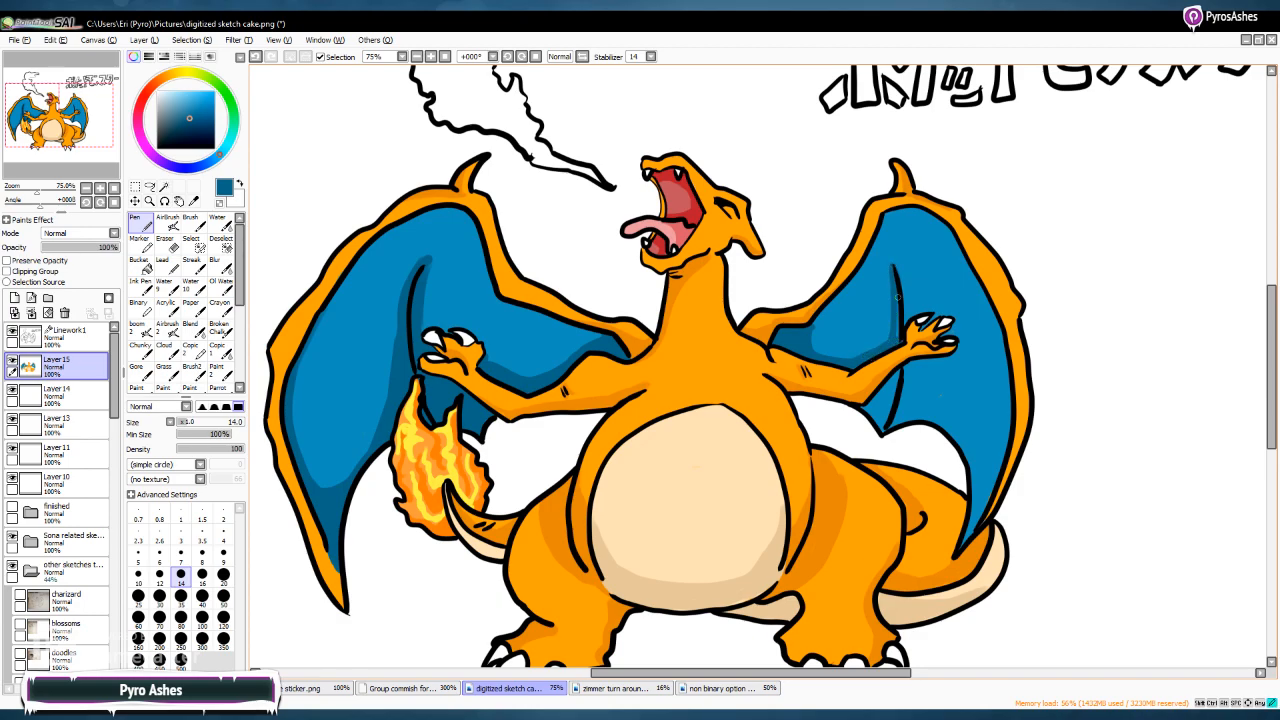
{"action": "mouse_move", "coordinate": [888, 418]}
{"action": "left_mouse_down"}
{"action": "mouse_move", "coordinate": [898, 362]}
{"action": "mouse_move", "coordinate": [888, 391]}
{"action": "left_mouse_up"}
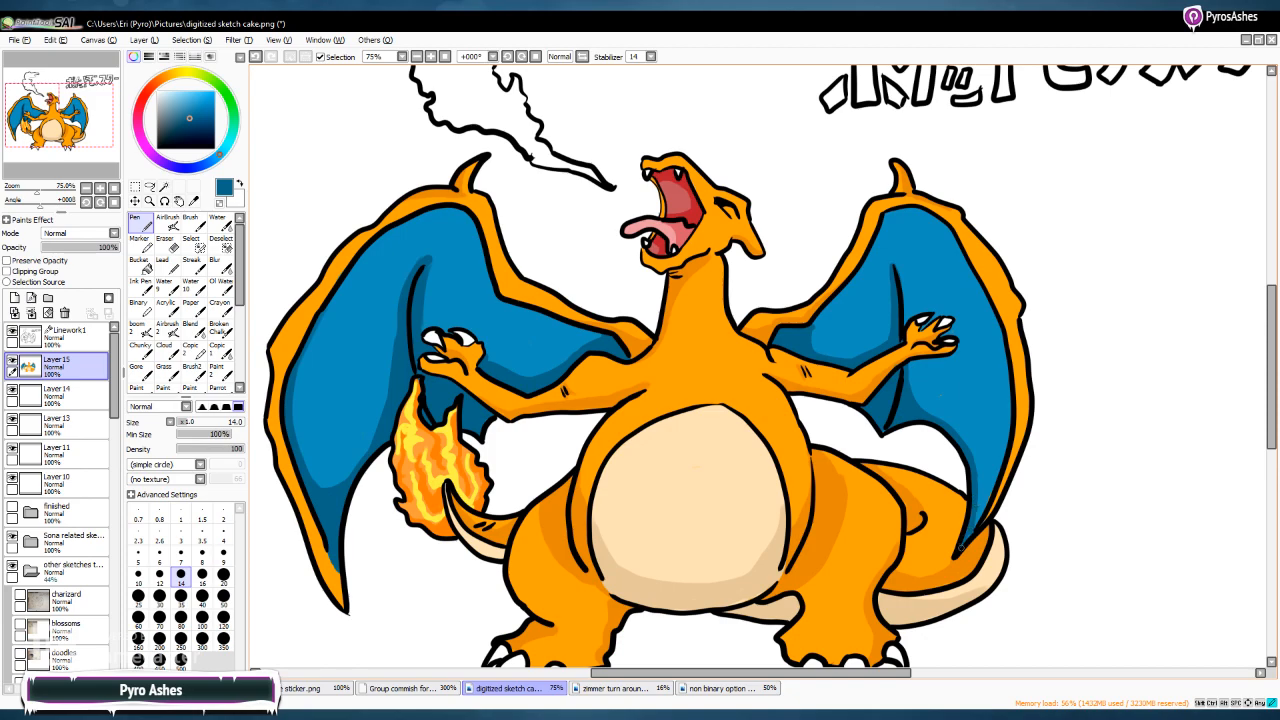
{"action": "left_click_drag", "start_coordinate": [980, 502], "coordinate": [995, 467]}
{"action": "mouse_move", "coordinate": [1006, 384]}
{"action": "left_mouse_down"}
{"action": "mouse_move", "coordinate": [1004, 342]}
{"action": "mouse_move", "coordinate": [1005, 418]}
{"action": "mouse_move", "coordinate": [1001, 335]}
{"action": "mouse_move", "coordinate": [993, 414]}
{"action": "mouse_move", "coordinate": [968, 454]}
{"action": "mouse_move", "coordinate": [996, 412]}
{"action": "mouse_move", "coordinate": [980, 494]}
{"action": "mouse_move", "coordinate": [976, 456]}
{"action": "mouse_move", "coordinate": [977, 480]}
{"action": "left_mouse_up"}
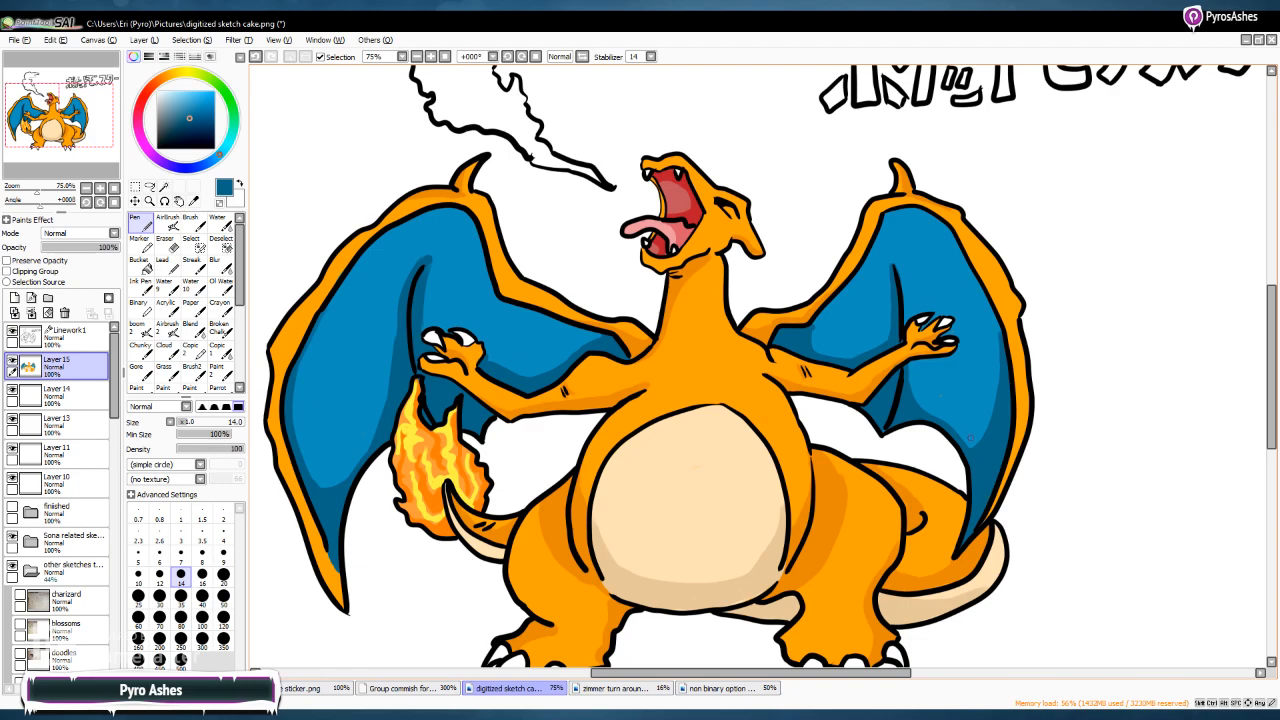
{"action": "mouse_move", "coordinate": [945, 424]}
{"action": "left_mouse_down"}
{"action": "mouse_move", "coordinate": [996, 418]}
{"action": "mouse_move", "coordinate": [976, 440]}
{"action": "left_mouse_up"}
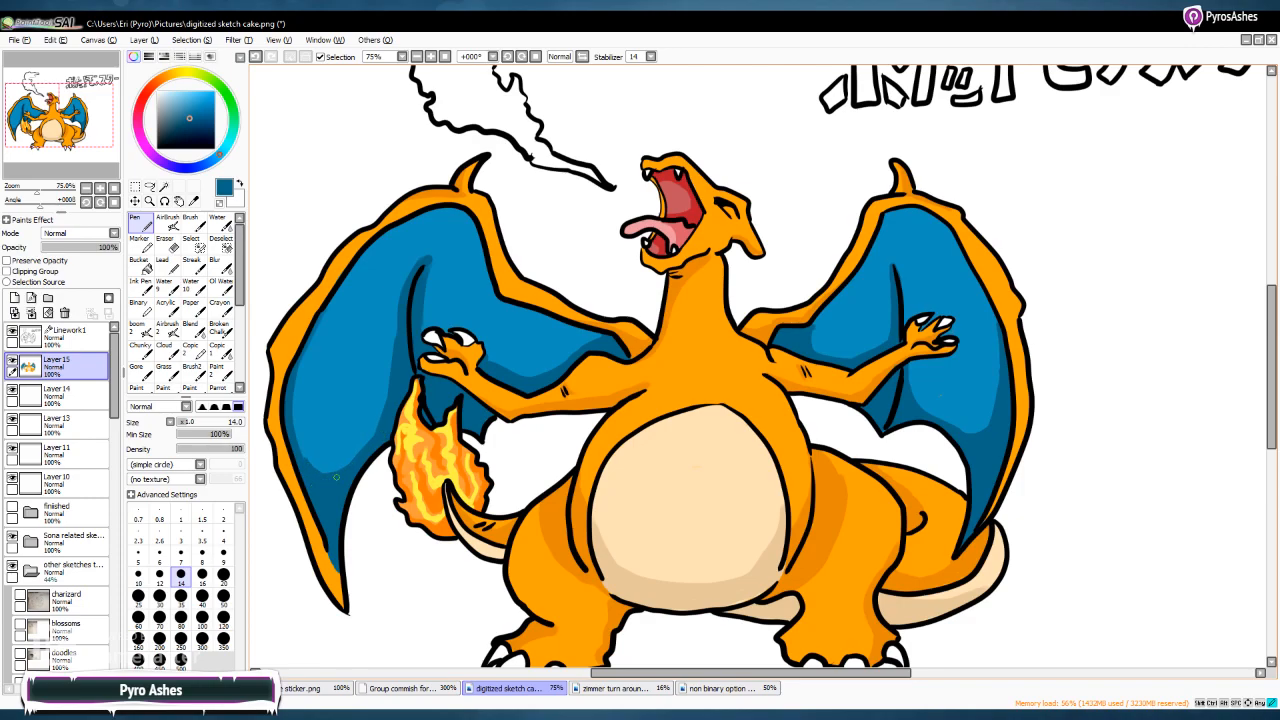
{"action": "left_click_drag", "start_coordinate": [308, 457], "coordinate": [356, 455]}
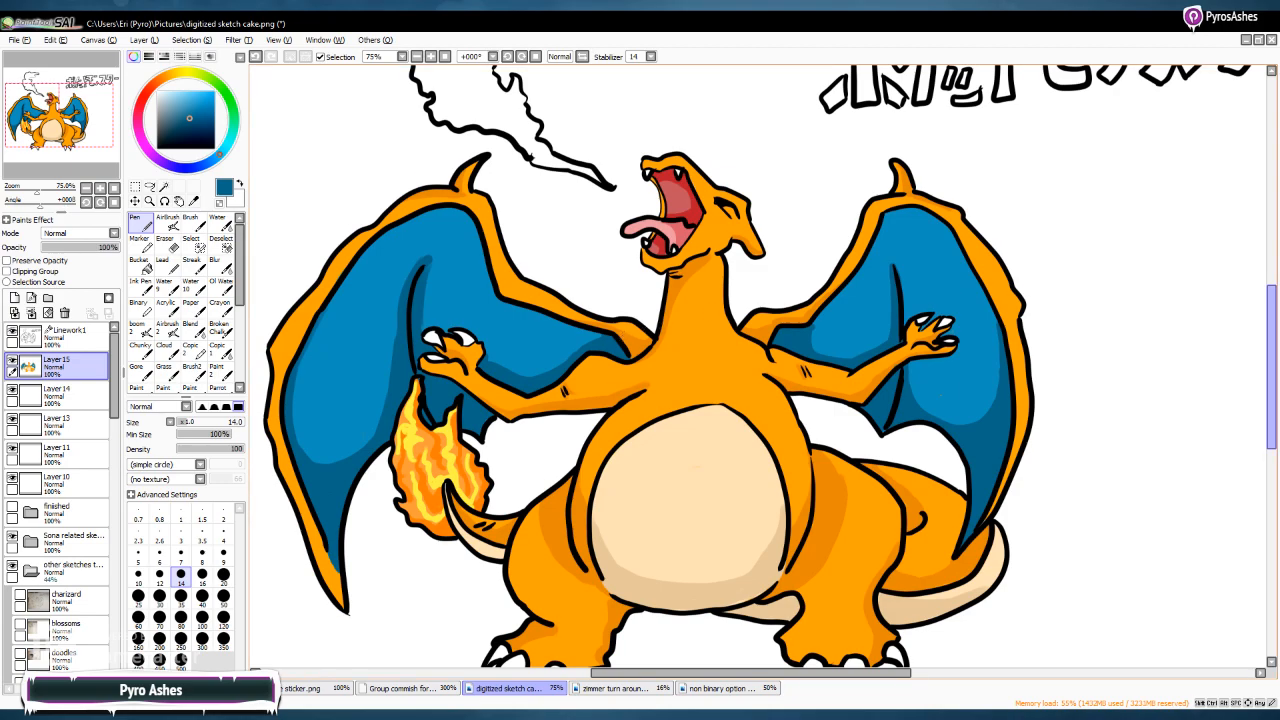
Highlight the upper curve of the belly with a pale cream, using the pen at size 20
{"action": "scroll", "coordinate": [1271, 370], "scroll_direction": "down", "scroll_amount": 1}
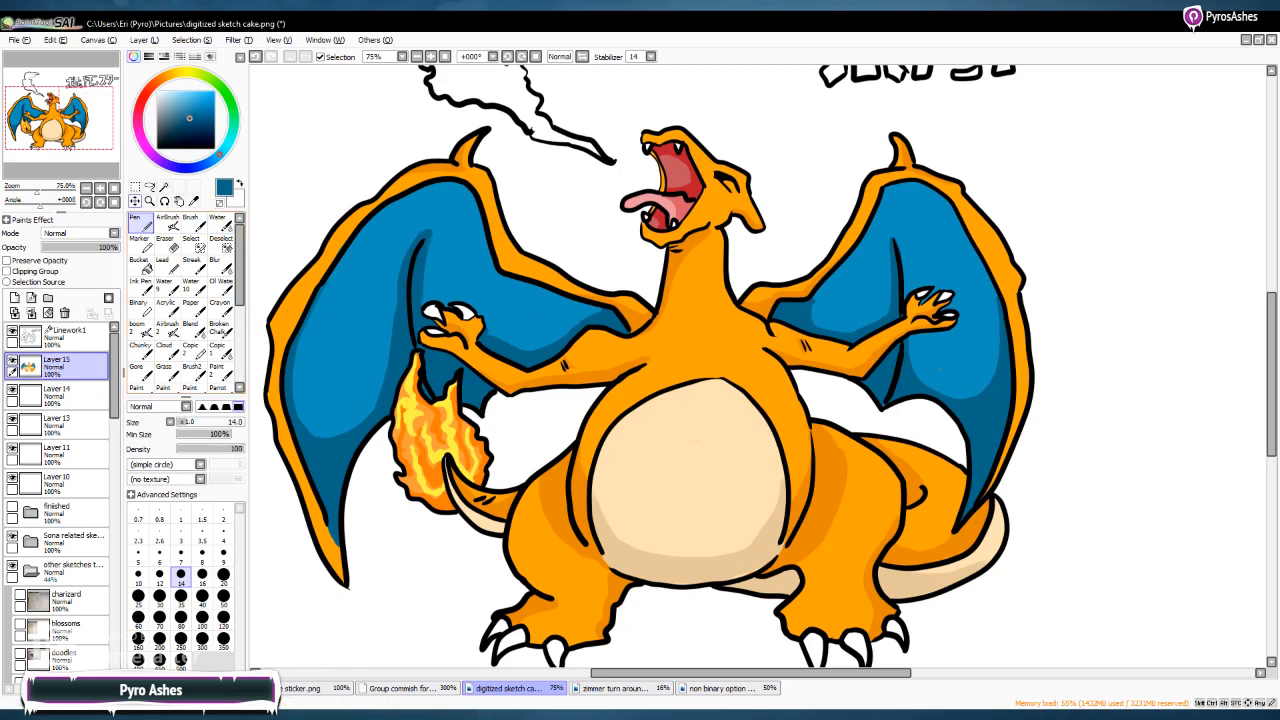
{"action": "left_click", "coordinate": [194, 201]}
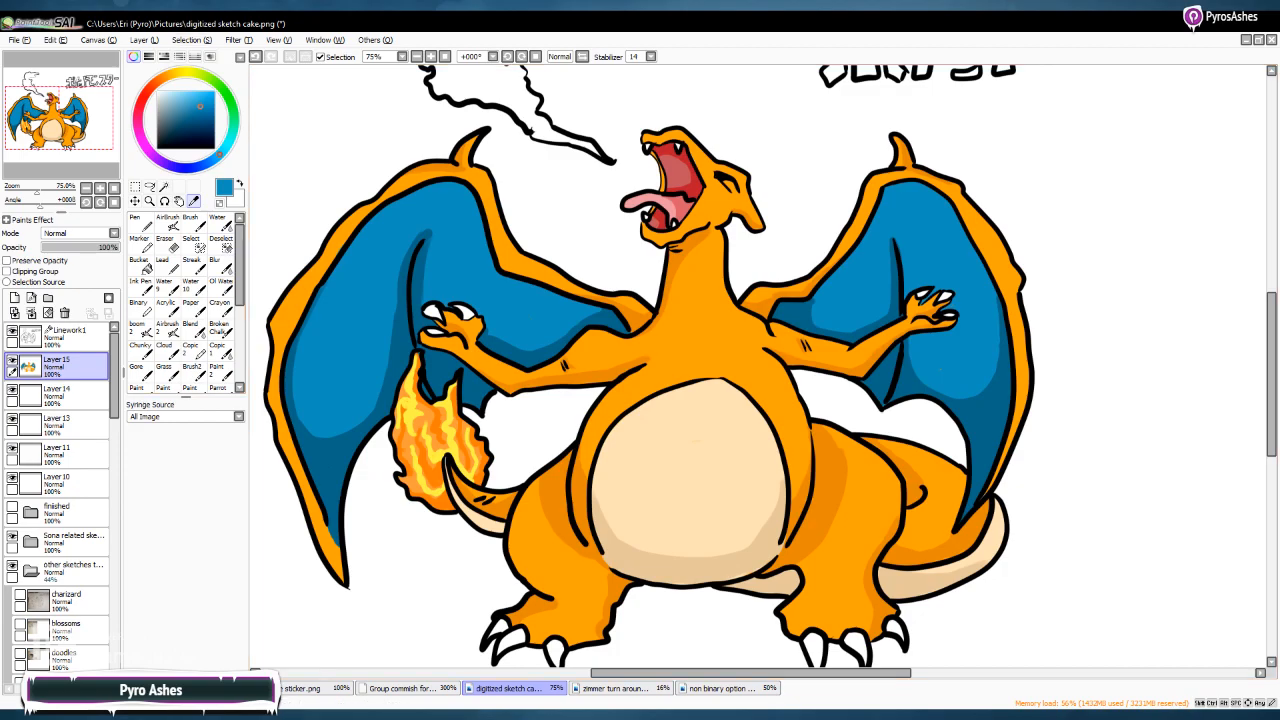
{"action": "left_click", "coordinate": [171, 74]}
{"action": "left_click", "coordinate": [167, 92]}
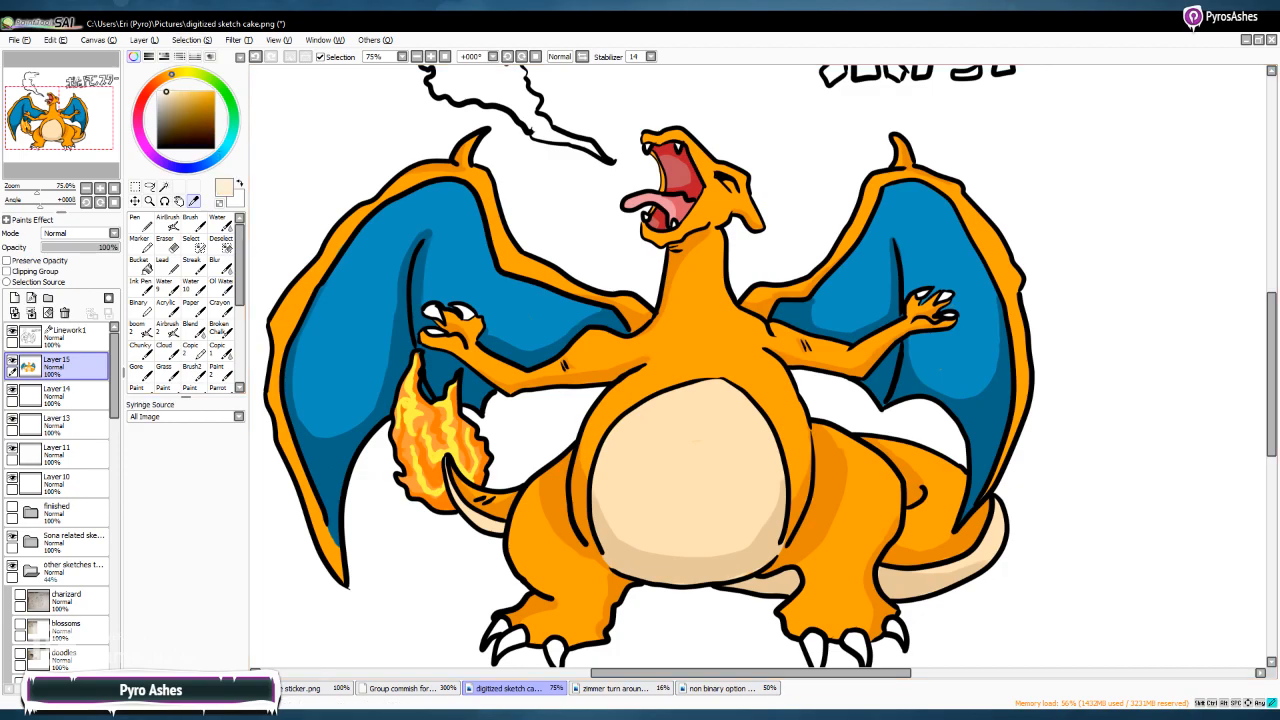
{"action": "left_click", "coordinate": [140, 222]}
{"action": "left_click", "coordinate": [223, 574]}
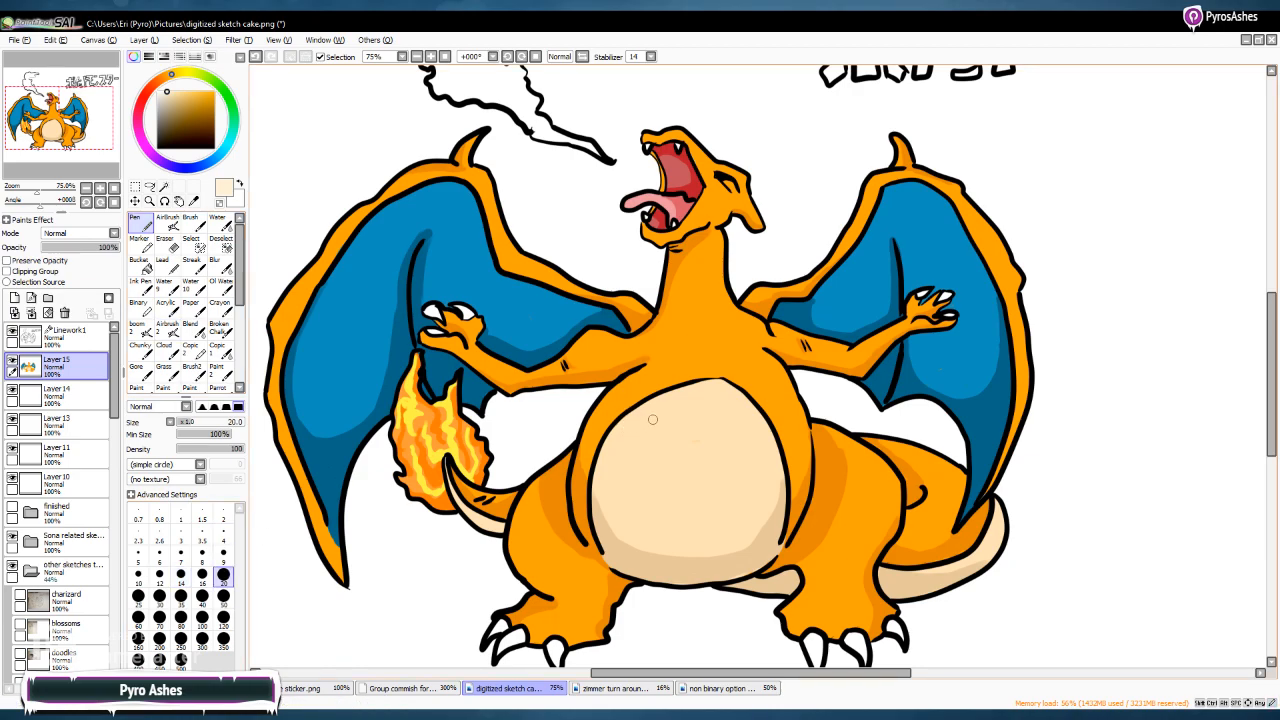
{"action": "mouse_move", "coordinate": [615, 440]}
{"action": "left_mouse_down"}
{"action": "mouse_move", "coordinate": [650, 411]}
{"action": "mouse_move", "coordinate": [752, 414]}
{"action": "left_mouse_up"}
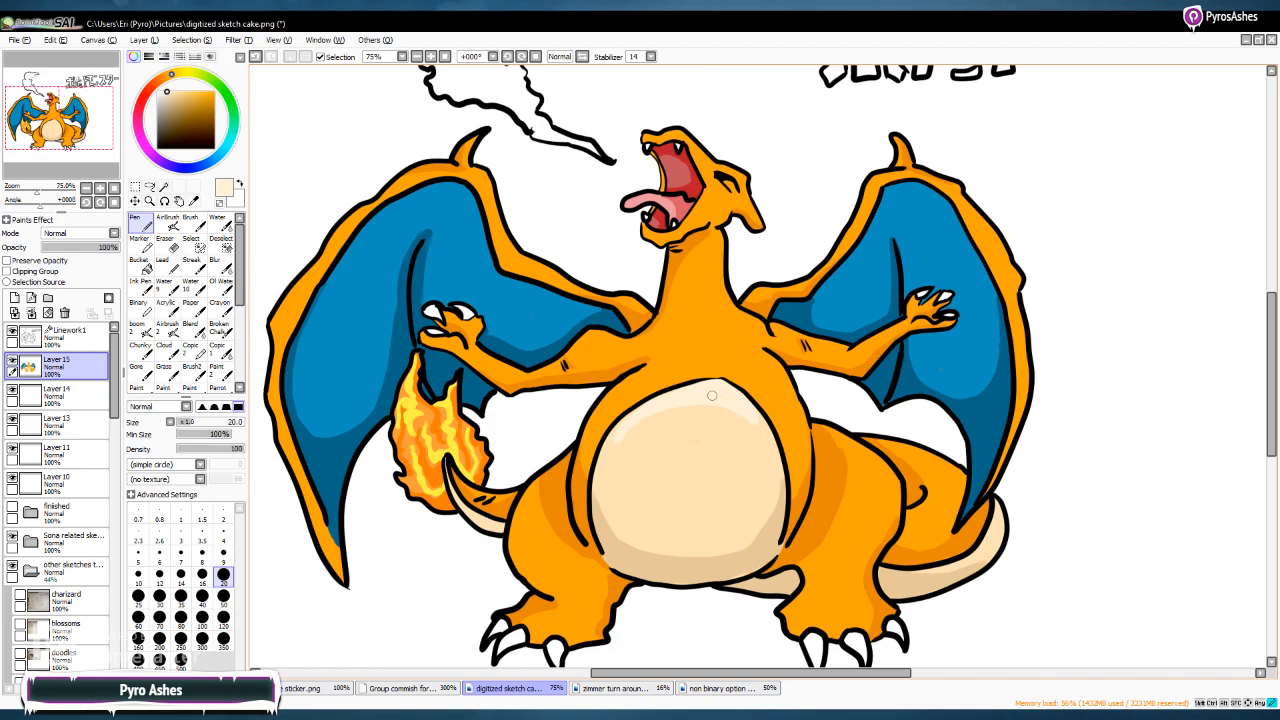
{"action": "left_click_drag", "start_coordinate": [745, 422], "coordinate": [652, 420]}
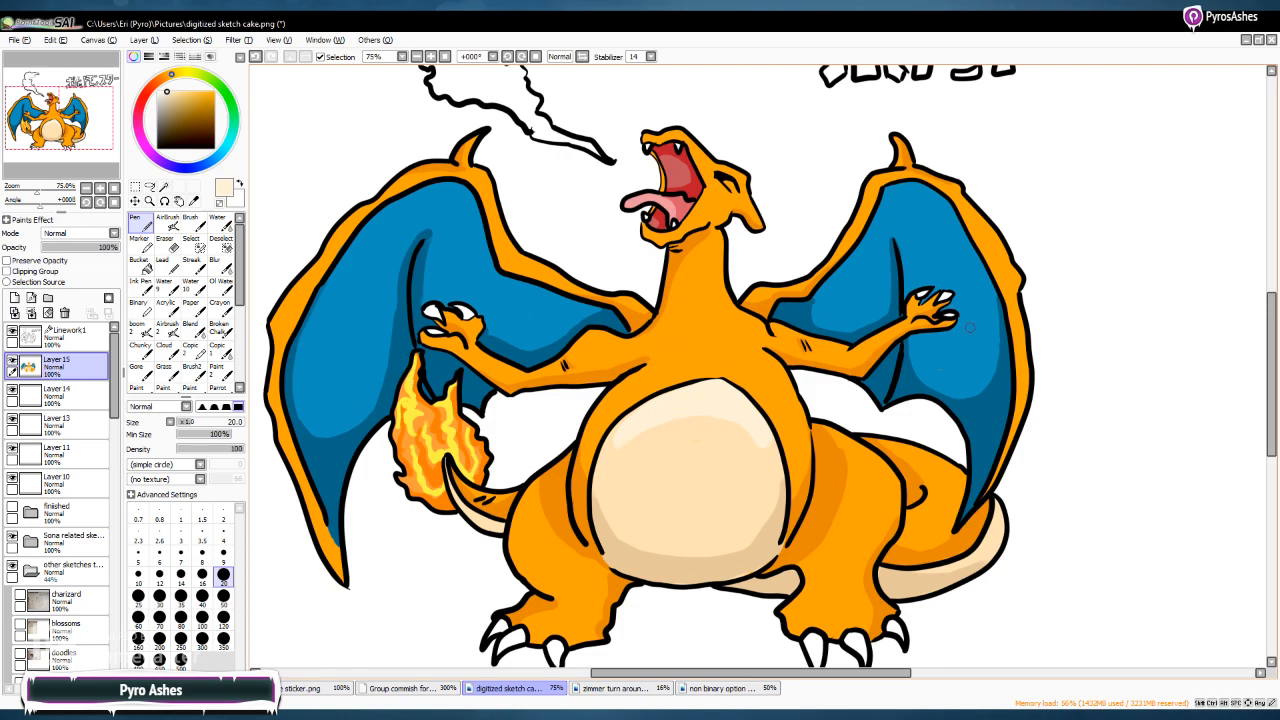
Colour the breath flame orange by tracing inside its outline with the pen at size 9 and filling the rest with the bucket
{"action": "left_click_drag", "start_coordinate": [1271, 370], "coordinate": [1271, 303]}
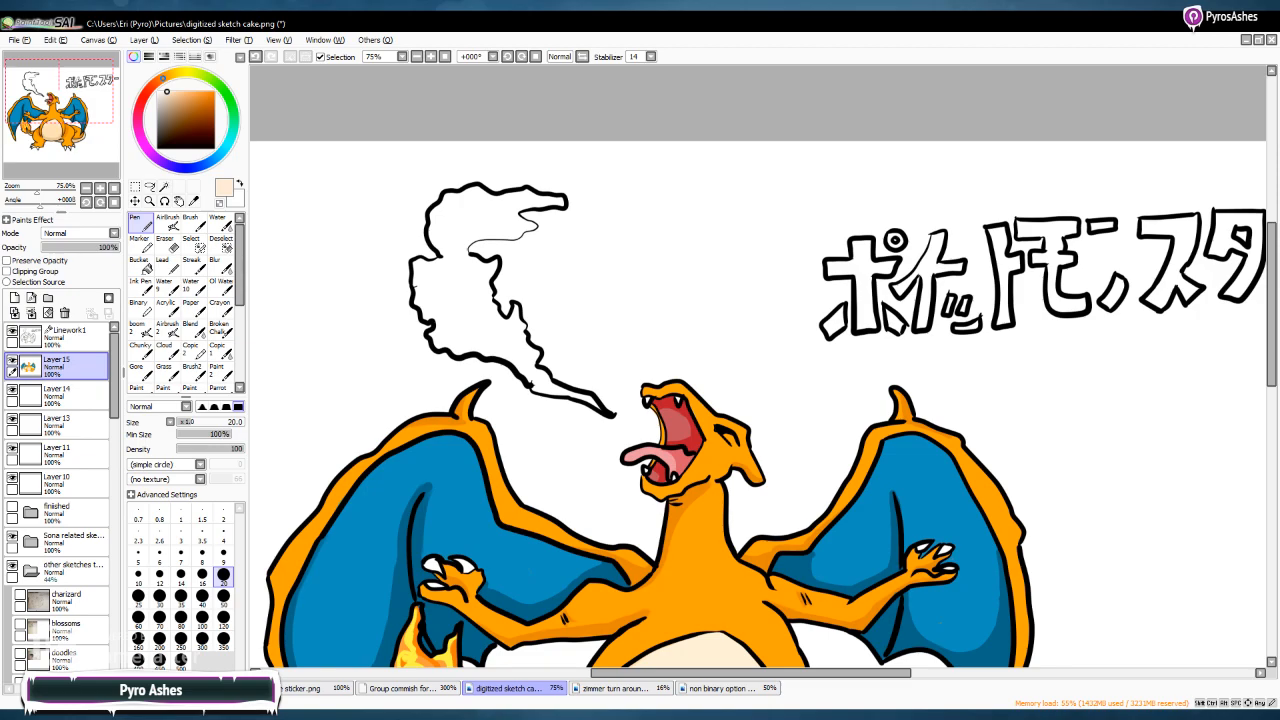
{"action": "left_click", "coordinate": [213, 92]}
{"action": "left_click", "coordinate": [223, 553]}
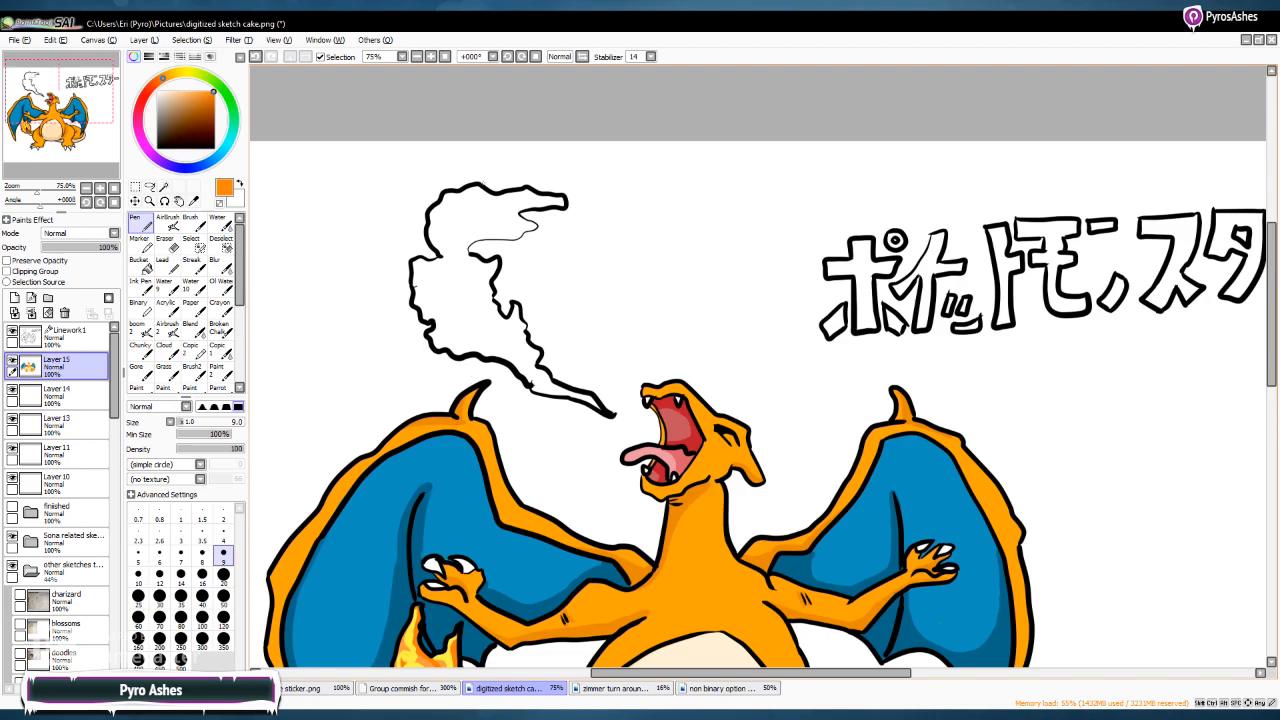
{"action": "mouse_move", "coordinate": [586, 398]}
{"action": "left_mouse_down"}
{"action": "mouse_move", "coordinate": [596, 404]}
{"action": "mouse_move", "coordinate": [530, 386]}
{"action": "mouse_move", "coordinate": [542, 374]}
{"action": "mouse_move", "coordinate": [516, 364]}
{"action": "mouse_move", "coordinate": [532, 350]}
{"action": "mouse_move", "coordinate": [514, 356]}
{"action": "left_mouse_up"}
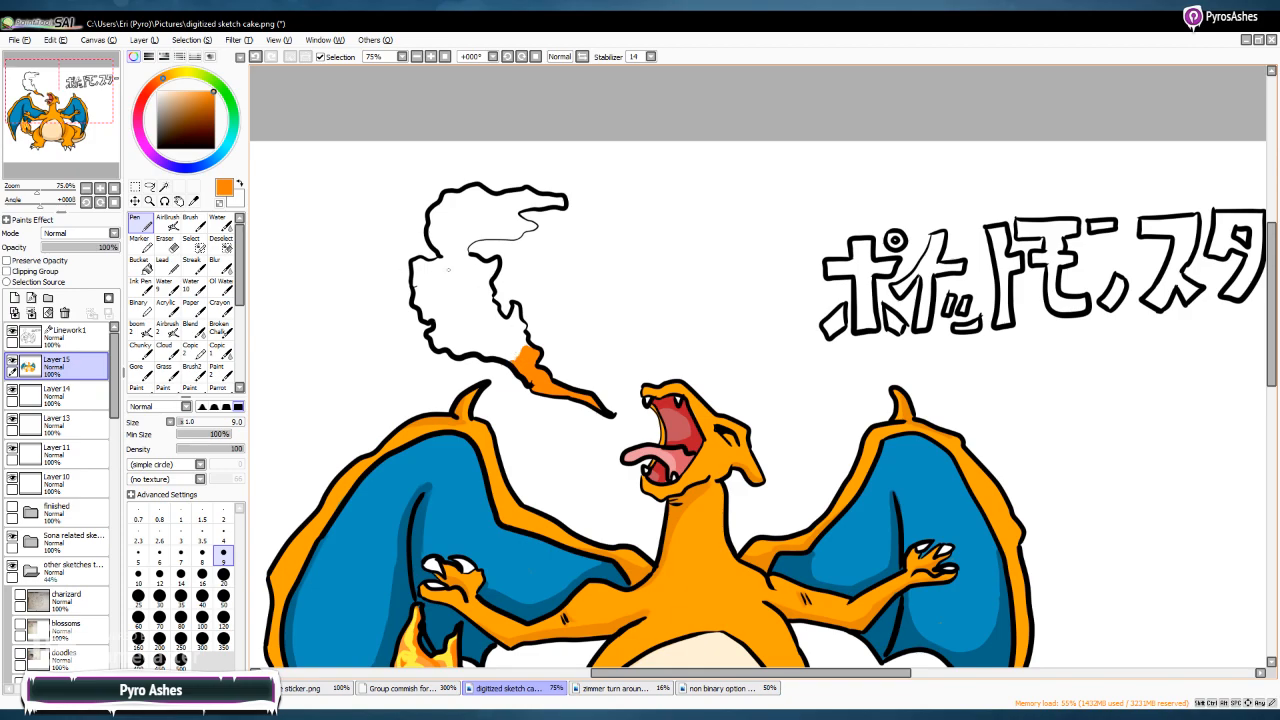
{"action": "mouse_move", "coordinate": [436, 262]}
{"action": "left_mouse_down"}
{"action": "mouse_move", "coordinate": [416, 260]}
{"action": "mouse_move", "coordinate": [414, 296]}
{"action": "mouse_move", "coordinate": [436, 322]}
{"action": "mouse_move", "coordinate": [428, 342]}
{"action": "mouse_move", "coordinate": [454, 352]}
{"action": "left_mouse_up"}
{"action": "mouse_move", "coordinate": [453, 349]}
{"action": "left_mouse_down"}
{"action": "mouse_move", "coordinate": [510, 359]}
{"action": "mouse_move", "coordinate": [527, 333]}
{"action": "left_mouse_up"}
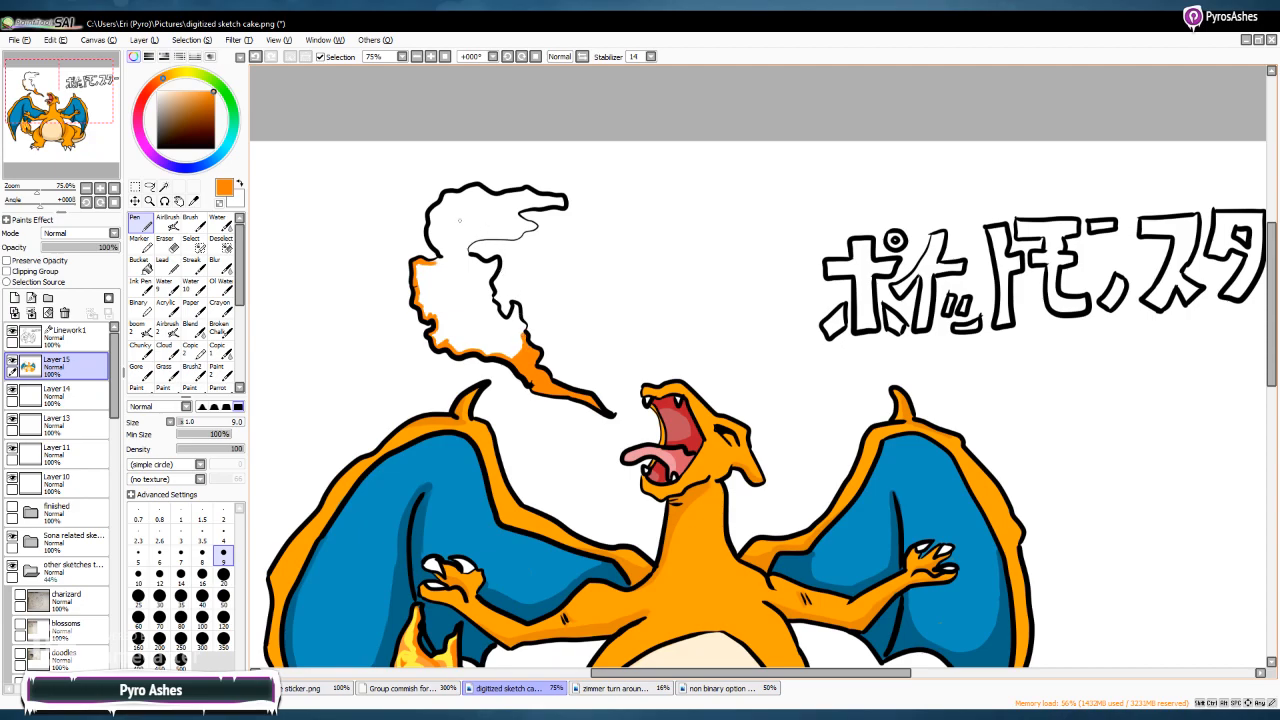
{"action": "mouse_move", "coordinate": [522, 333]}
{"action": "left_mouse_down"}
{"action": "mouse_move", "coordinate": [517, 302]}
{"action": "mouse_move", "coordinate": [510, 320]}
{"action": "mouse_move", "coordinate": [486, 272]}
{"action": "left_mouse_up"}
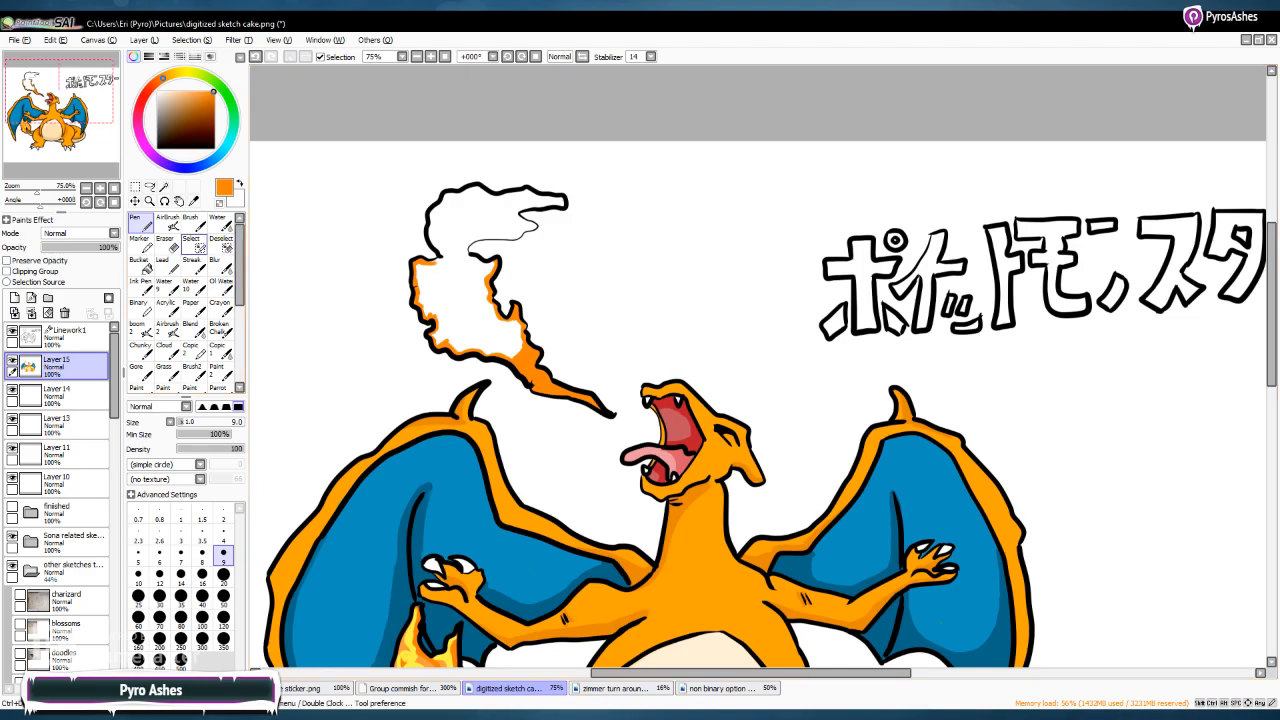
{"action": "left_click", "coordinate": [141, 263]}
{"action": "left_click", "coordinate": [470, 232]}
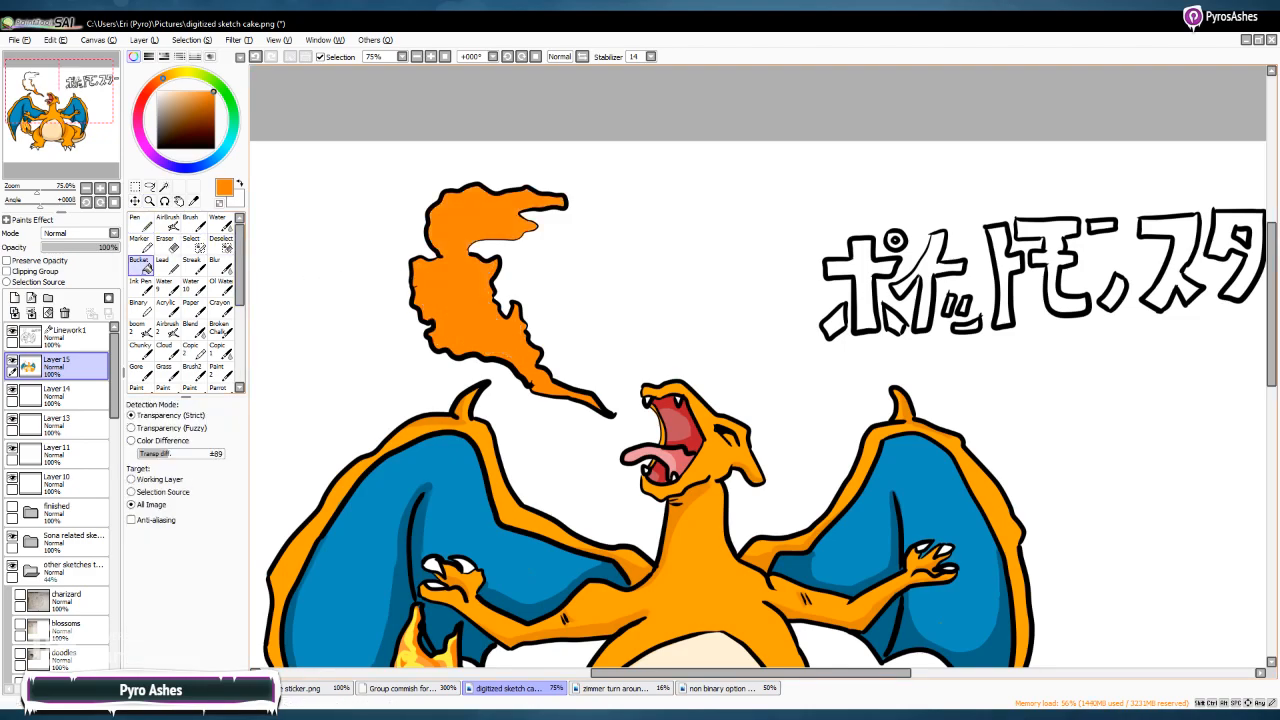
Draw golden-yellow streaks through the upper part of the breath flame with the pen at size 7
{"action": "left_click_drag", "start_coordinate": [163, 77], "coordinate": [173, 73]}
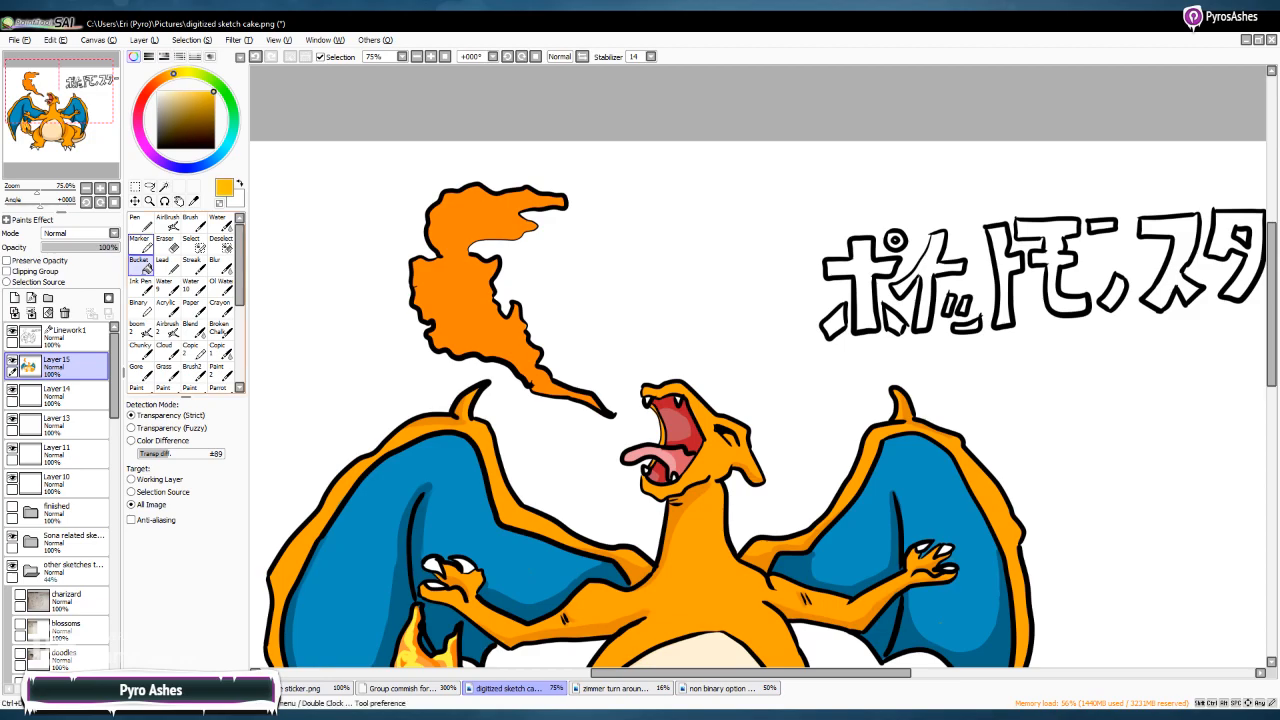
{"action": "left_click", "coordinate": [141, 222]}
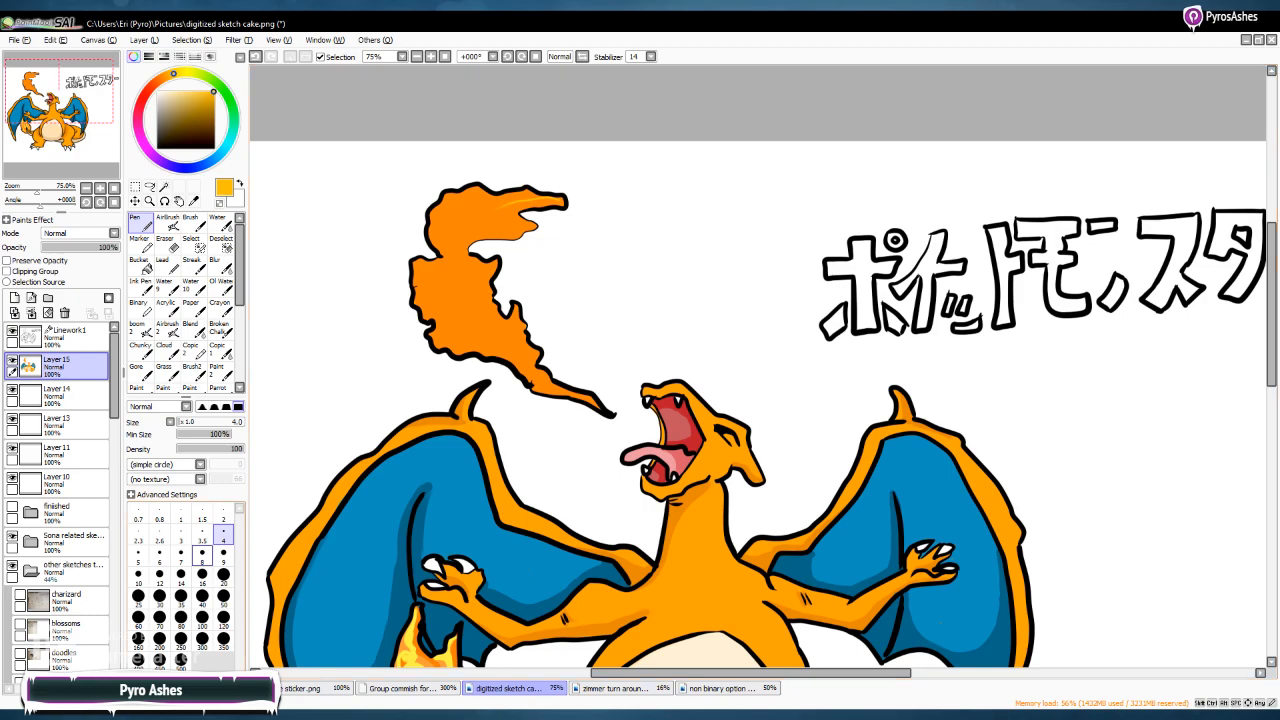
{"action": "left_click", "coordinate": [181, 552]}
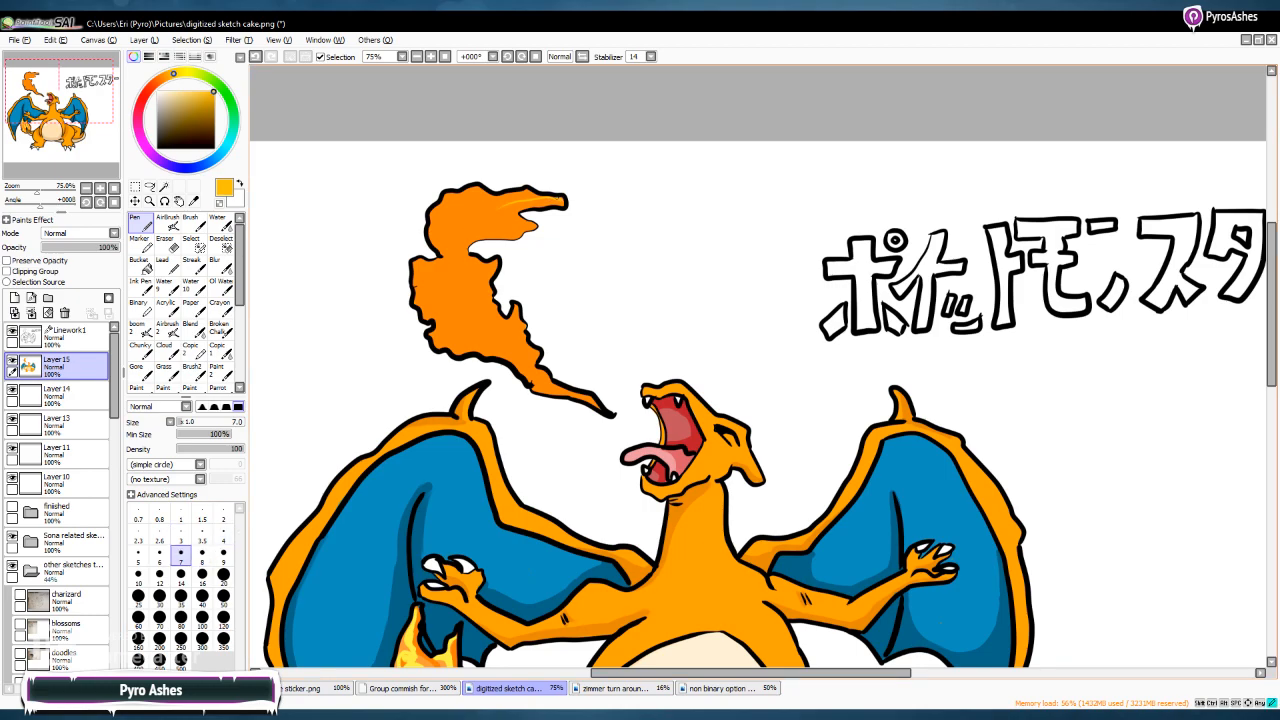
{"action": "mouse_move", "coordinate": [546, 197]}
{"action": "left_mouse_down"}
{"action": "mouse_move", "coordinate": [485, 206]}
{"action": "mouse_move", "coordinate": [472, 194]}
{"action": "mouse_move", "coordinate": [459, 209]}
{"action": "mouse_move", "coordinate": [485, 190]}
{"action": "left_mouse_up"}
{"action": "mouse_move", "coordinate": [531, 223]}
{"action": "left_mouse_down"}
{"action": "mouse_move", "coordinate": [475, 216]}
{"action": "mouse_move", "coordinate": [486, 232]}
{"action": "mouse_move", "coordinate": [508, 231]}
{"action": "mouse_move", "coordinate": [476, 204]}
{"action": "mouse_move", "coordinate": [459, 213]}
{"action": "mouse_move", "coordinate": [485, 209]}
{"action": "mouse_move", "coordinate": [453, 219]}
{"action": "mouse_move", "coordinate": [447, 203]}
{"action": "mouse_move", "coordinate": [448, 250]}
{"action": "mouse_move", "coordinate": [434, 215]}
{"action": "left_mouse_up"}
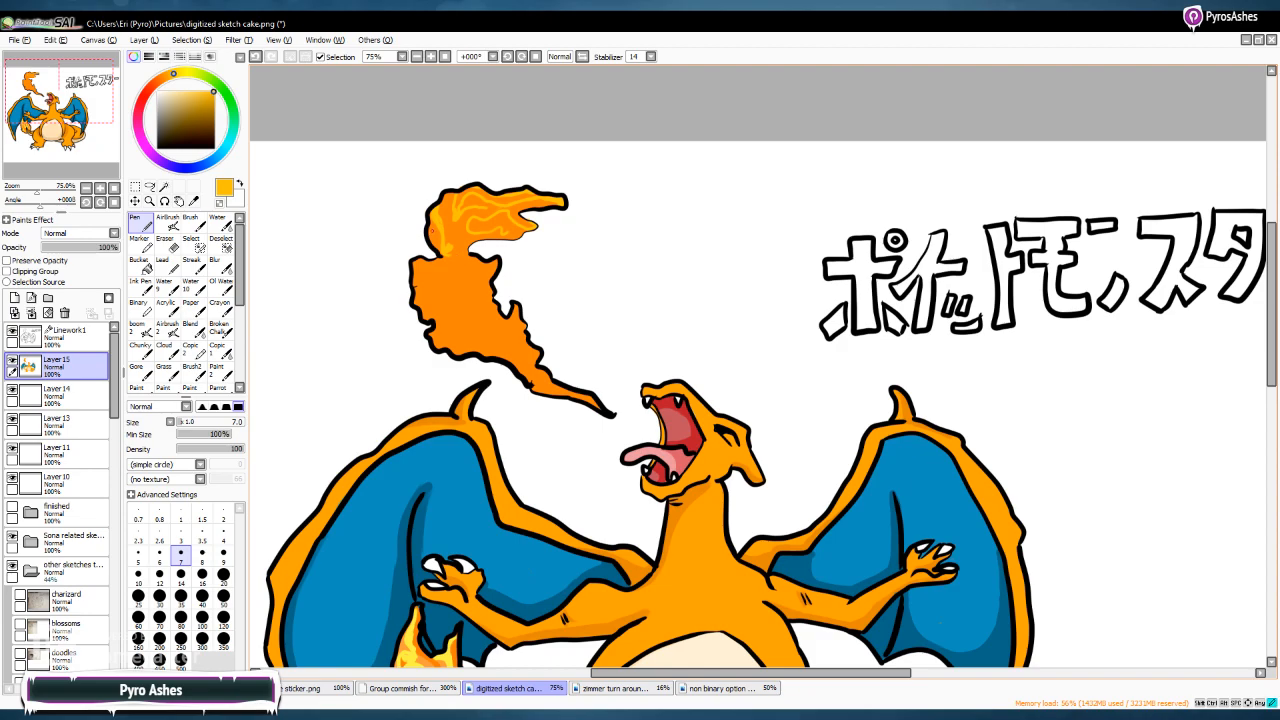
Continue the golden-yellow streaks through the middle and lower parts of the breath flame
{"action": "left_click_drag", "start_coordinate": [455, 231], "coordinate": [474, 308]}
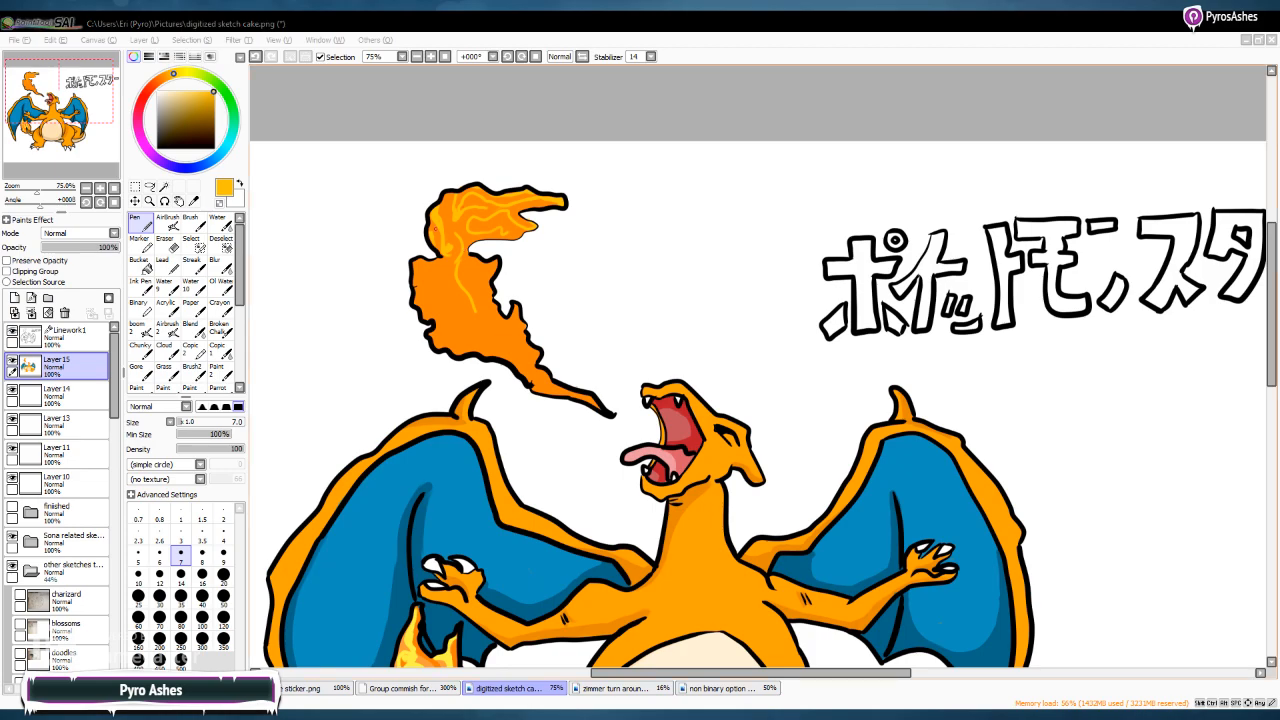
{"action": "left_click", "coordinate": [456, 234]}
{"action": "left_click_drag", "start_coordinate": [457, 235], "coordinate": [460, 250]}
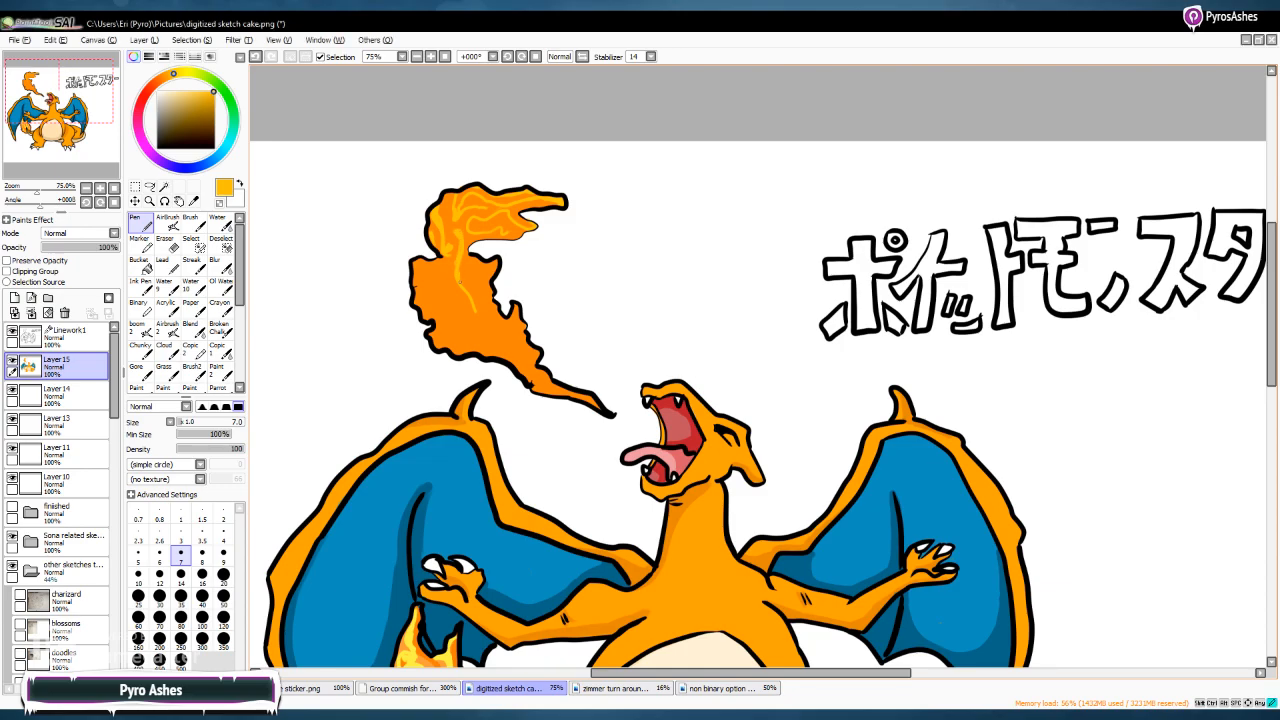
{"action": "mouse_move", "coordinate": [476, 312]}
{"action": "left_mouse_down"}
{"action": "mouse_move", "coordinate": [538, 385]}
{"action": "mouse_move", "coordinate": [598, 406]}
{"action": "mouse_move", "coordinate": [441, 337]}
{"action": "mouse_move", "coordinate": [418, 264]}
{"action": "mouse_move", "coordinate": [432, 264]}
{"action": "mouse_move", "coordinate": [424, 296]}
{"action": "mouse_move", "coordinate": [440, 272]}
{"action": "mouse_move", "coordinate": [456, 334]}
{"action": "mouse_move", "coordinate": [472, 338]}
{"action": "mouse_move", "coordinate": [450, 272]}
{"action": "left_mouse_up"}
{"action": "left_click_drag", "start_coordinate": [464, 316], "coordinate": [466, 330]}
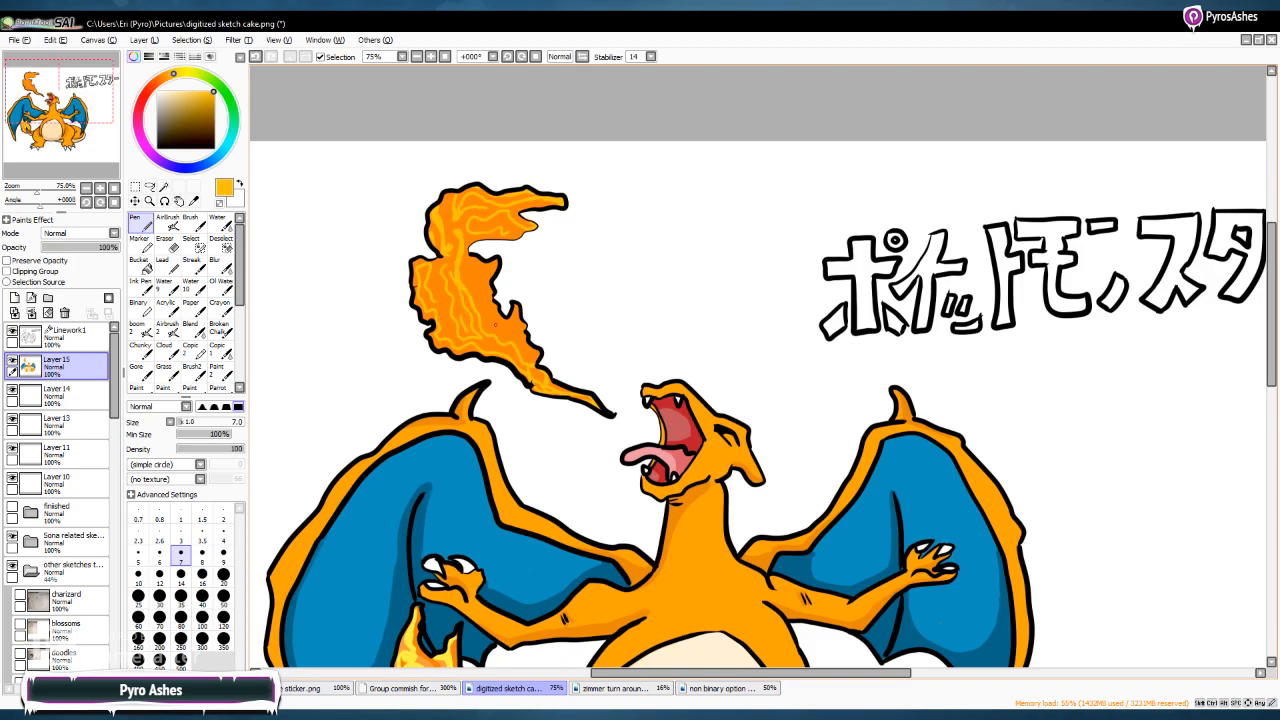
{"action": "mouse_move", "coordinate": [470, 265]}
{"action": "left_mouse_down"}
{"action": "mouse_move", "coordinate": [486, 266]}
{"action": "mouse_move", "coordinate": [486, 316]}
{"action": "mouse_move", "coordinate": [480, 292]}
{"action": "mouse_move", "coordinate": [520, 334]}
{"action": "left_mouse_up"}
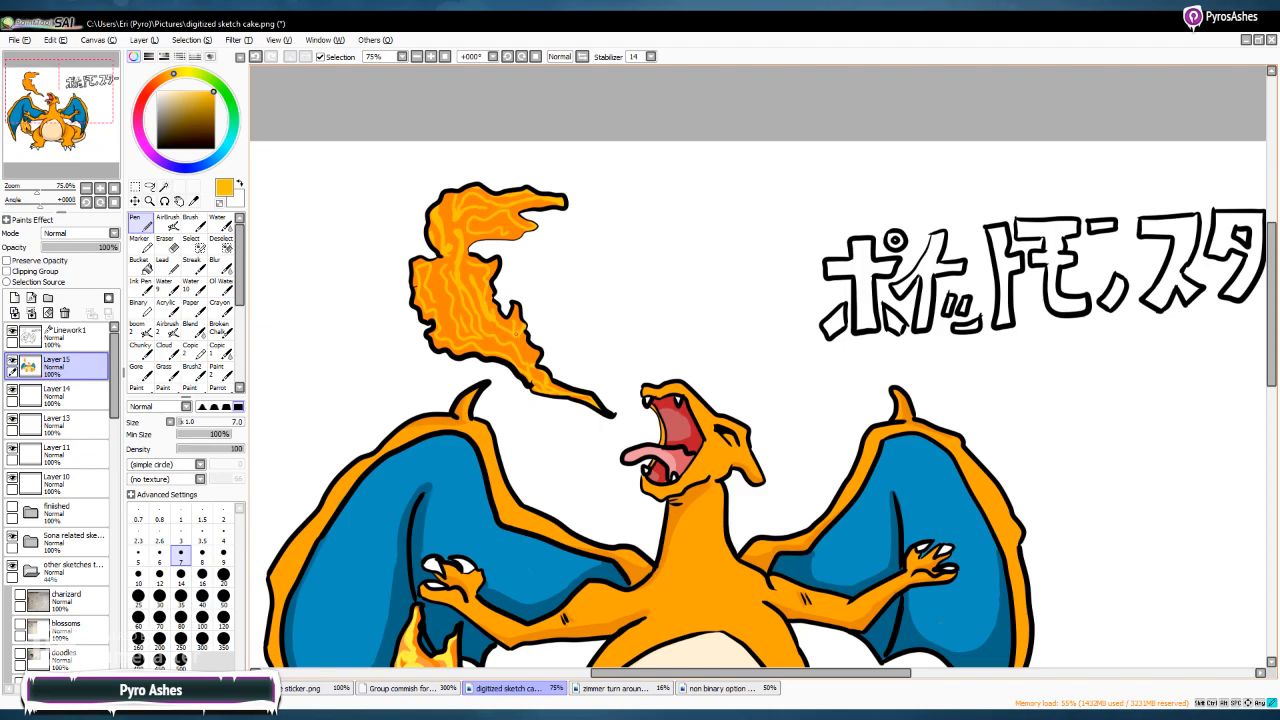
{"action": "left_click_drag", "start_coordinate": [527, 353], "coordinate": [533, 358]}
Add pale-yellow highlight streaks along the whole length of the breath flame
{"action": "left_click", "coordinate": [186, 73]}
{"action": "left_click", "coordinate": [190, 92]}
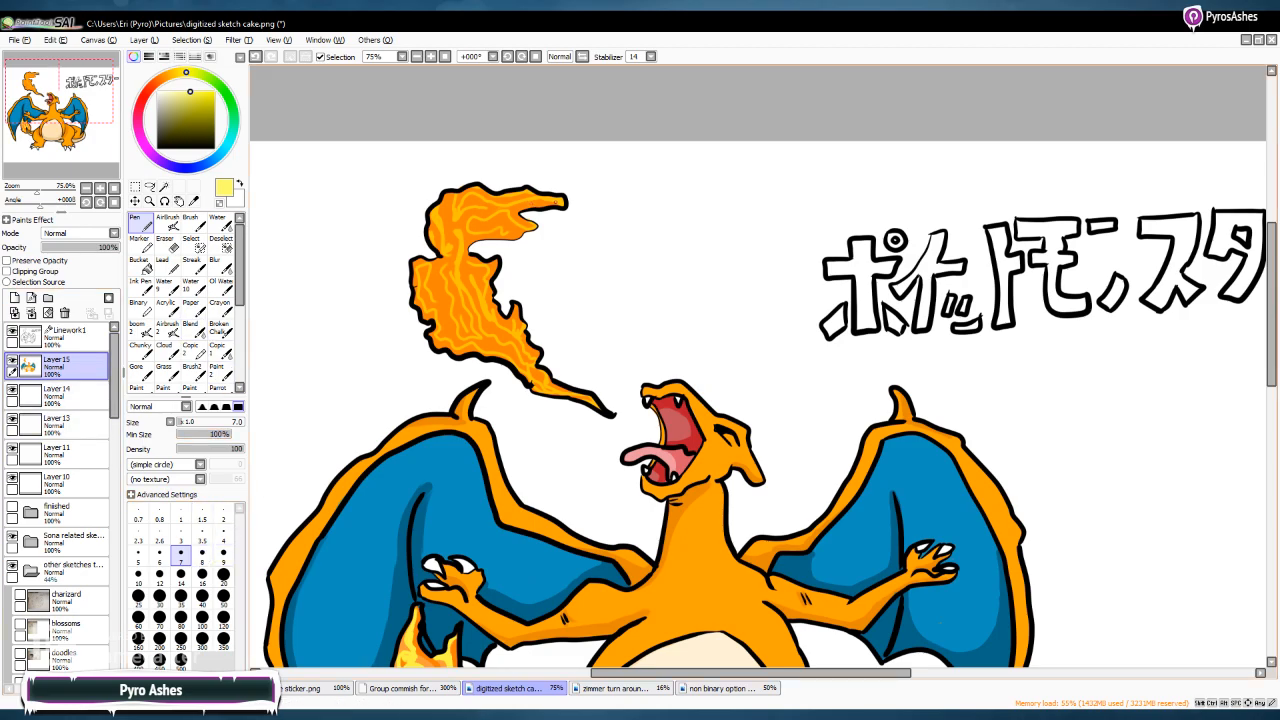
{"action": "mouse_move", "coordinate": [556, 201]}
{"action": "left_mouse_down"}
{"action": "mouse_move", "coordinate": [481, 213]}
{"action": "mouse_move", "coordinate": [461, 228]}
{"action": "mouse_move", "coordinate": [451, 277]}
{"action": "mouse_move", "coordinate": [461, 322]}
{"action": "mouse_move", "coordinate": [510, 333]}
{"action": "mouse_move", "coordinate": [516, 316]}
{"action": "mouse_move", "coordinate": [531, 385]}
{"action": "mouse_move", "coordinate": [586, 398]}
{"action": "left_mouse_up"}
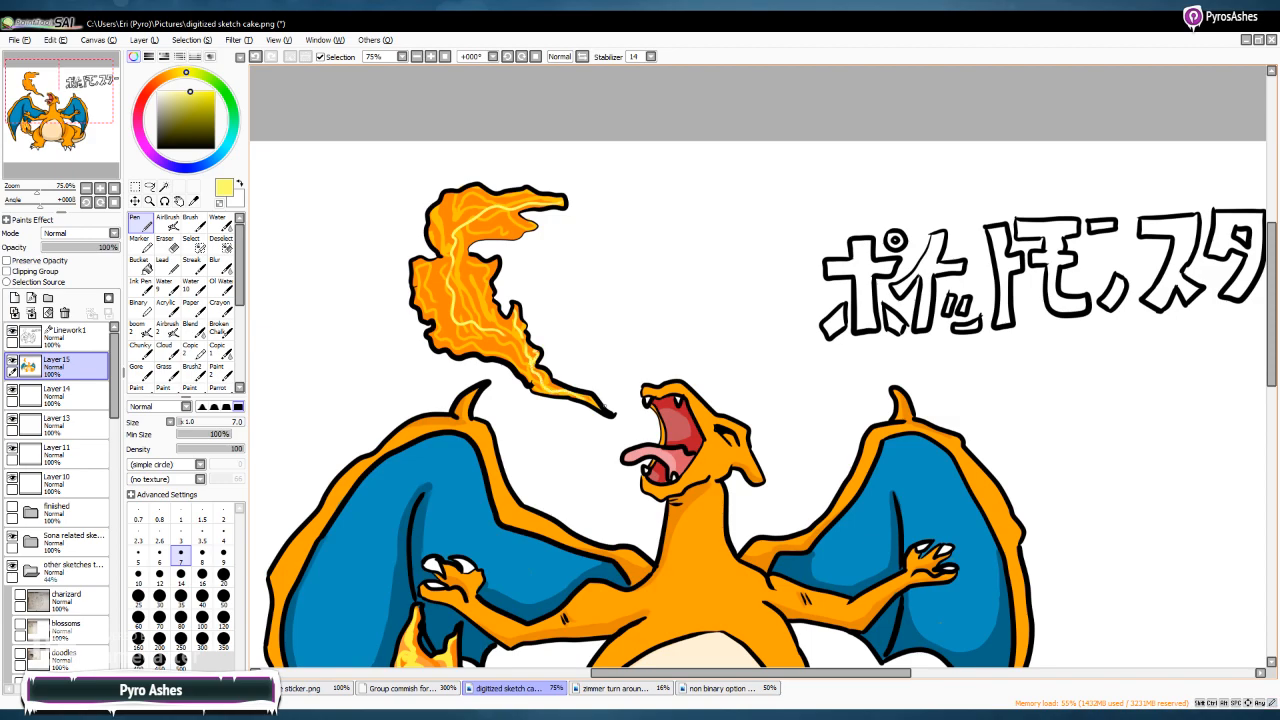
{"action": "mouse_move", "coordinate": [492, 343]}
{"action": "left_mouse_down"}
{"action": "mouse_move", "coordinate": [527, 360]}
{"action": "mouse_move", "coordinate": [522, 348]}
{"action": "mouse_move", "coordinate": [450, 344]}
{"action": "mouse_move", "coordinate": [434, 332]}
{"action": "mouse_move", "coordinate": [434, 303]}
{"action": "mouse_move", "coordinate": [449, 309]}
{"action": "mouse_move", "coordinate": [462, 335]}
{"action": "mouse_move", "coordinate": [417, 283]}
{"action": "mouse_move", "coordinate": [430, 259]}
{"action": "mouse_move", "coordinate": [446, 257]}
{"action": "mouse_move", "coordinate": [432, 281]}
{"action": "mouse_move", "coordinate": [497, 260]}
{"action": "mouse_move", "coordinate": [496, 318]}
{"action": "mouse_move", "coordinate": [464, 312]}
{"action": "mouse_move", "coordinate": [478, 237]}
{"action": "mouse_move", "coordinate": [440, 250]}
{"action": "mouse_move", "coordinate": [456, 198]}
{"action": "mouse_move", "coordinate": [442, 202]}
{"action": "mouse_move", "coordinate": [475, 187]}
{"action": "mouse_move", "coordinate": [472, 204]}
{"action": "left_mouse_up"}
{"action": "mouse_move", "coordinate": [471, 207]}
{"action": "left_mouse_down"}
{"action": "mouse_move", "coordinate": [562, 198]}
{"action": "mouse_move", "coordinate": [535, 231]}
{"action": "mouse_move", "coordinate": [471, 231]}
{"action": "mouse_move", "coordinate": [519, 238]}
{"action": "mouse_move", "coordinate": [486, 237]}
{"action": "left_mouse_up"}
{"action": "left_click_drag", "start_coordinate": [491, 233], "coordinate": [469, 243]}
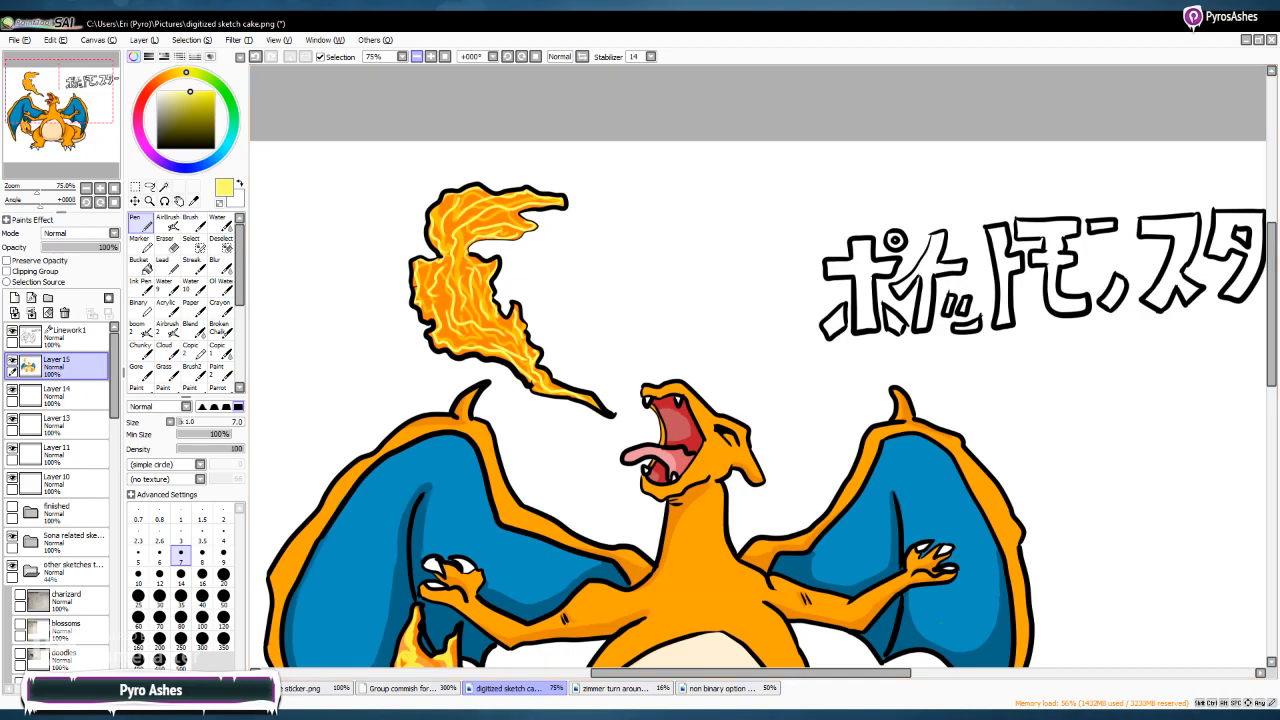
{"action": "key", "text": "minus"}
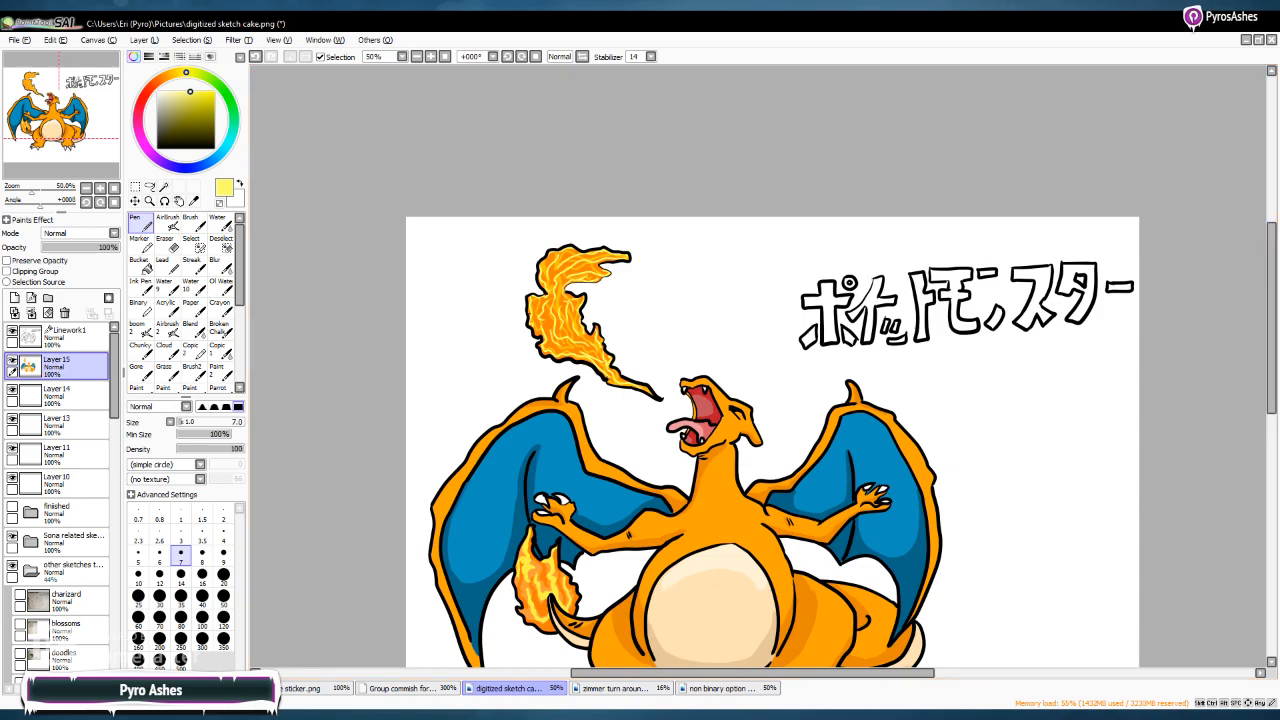
{"action": "scroll", "coordinate": [772, 415], "scroll_direction": "down", "scroll_amount": 2}
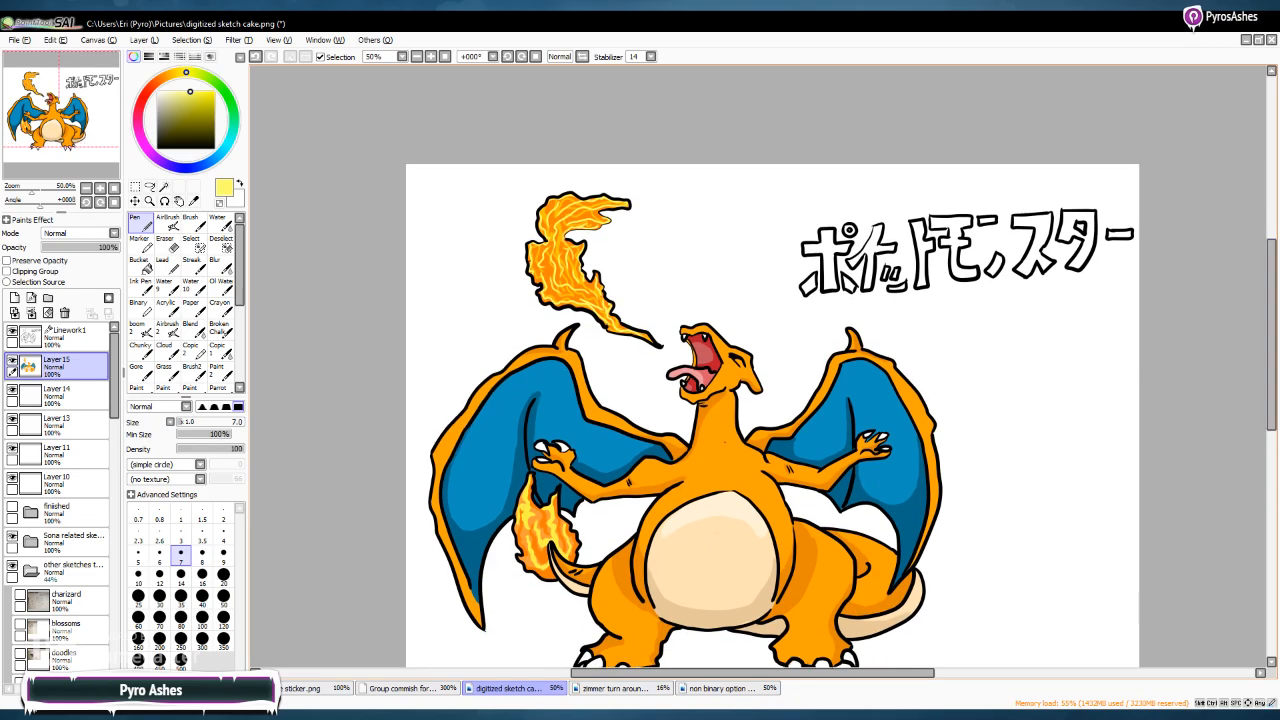
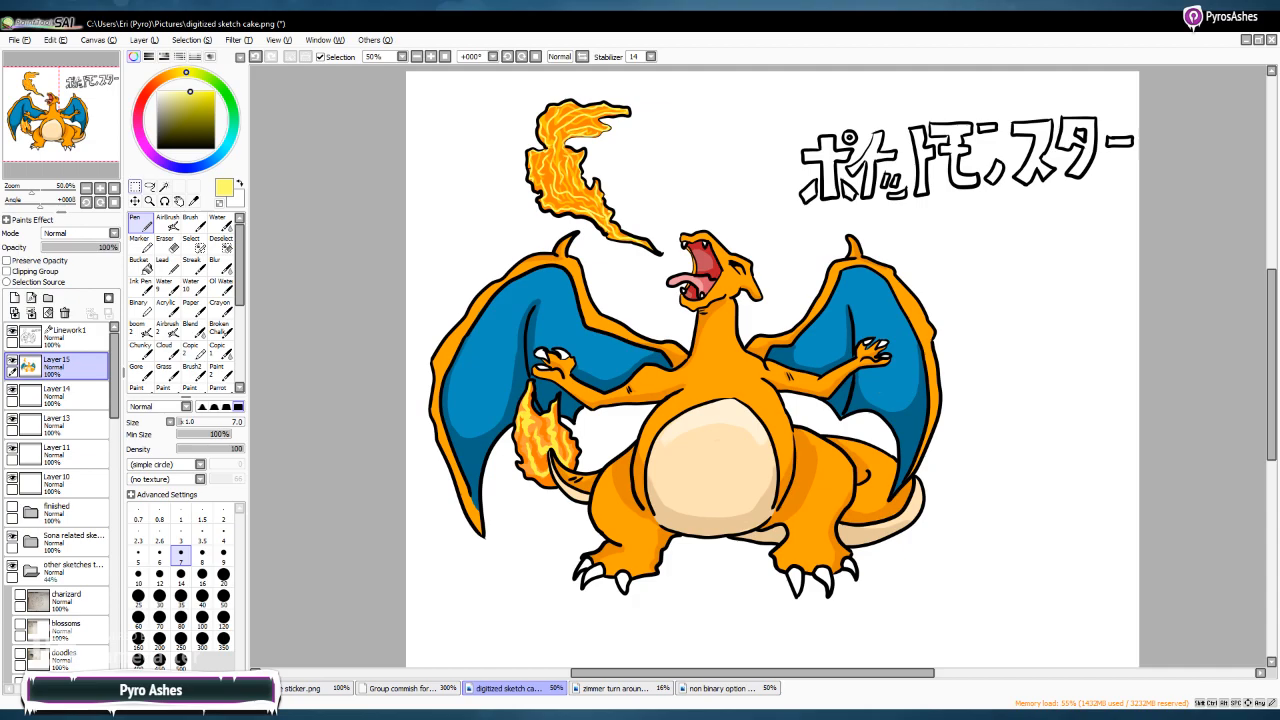
Make Layer 11 the active layer and select the entire canvas
{"action": "left_click", "coordinate": [135, 186]}
{"action": "left_click", "coordinate": [56, 483]}
{"action": "left_click", "coordinate": [70, 454], "text": "ctrl"}
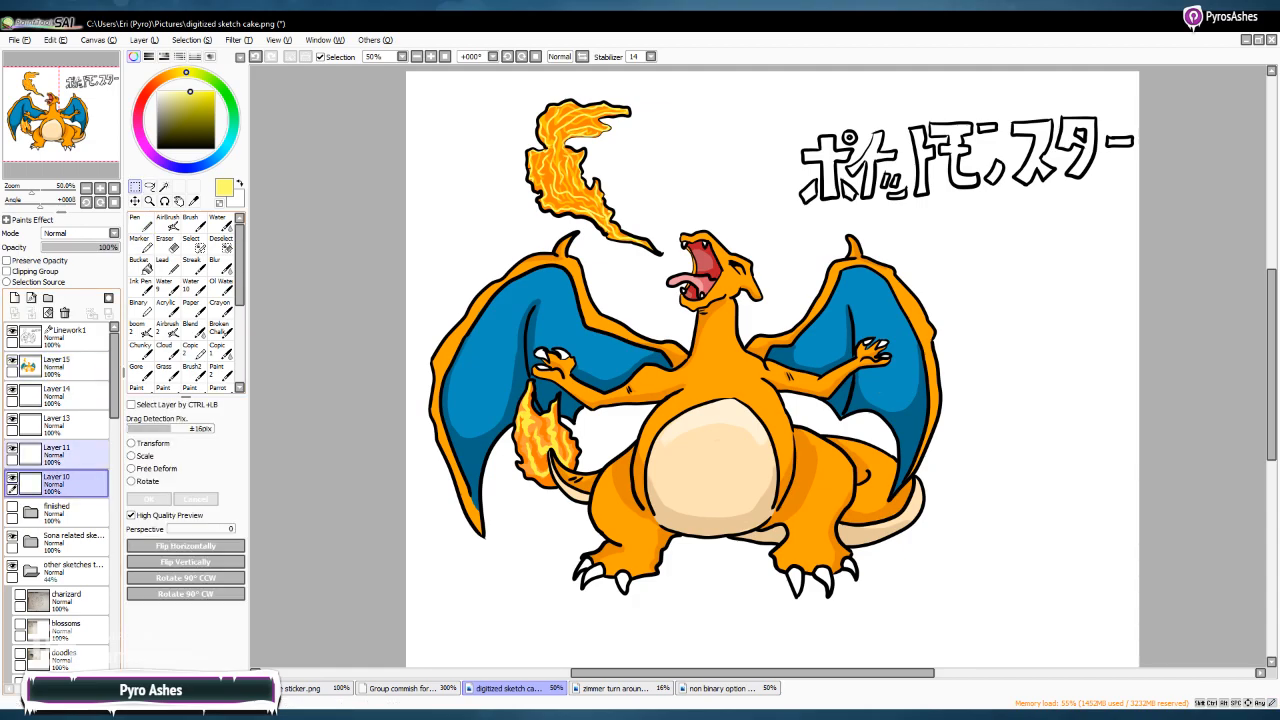
{"action": "left_click", "coordinate": [70, 454]}
{"action": "left_click", "coordinate": [70, 483], "text": "ctrl"}
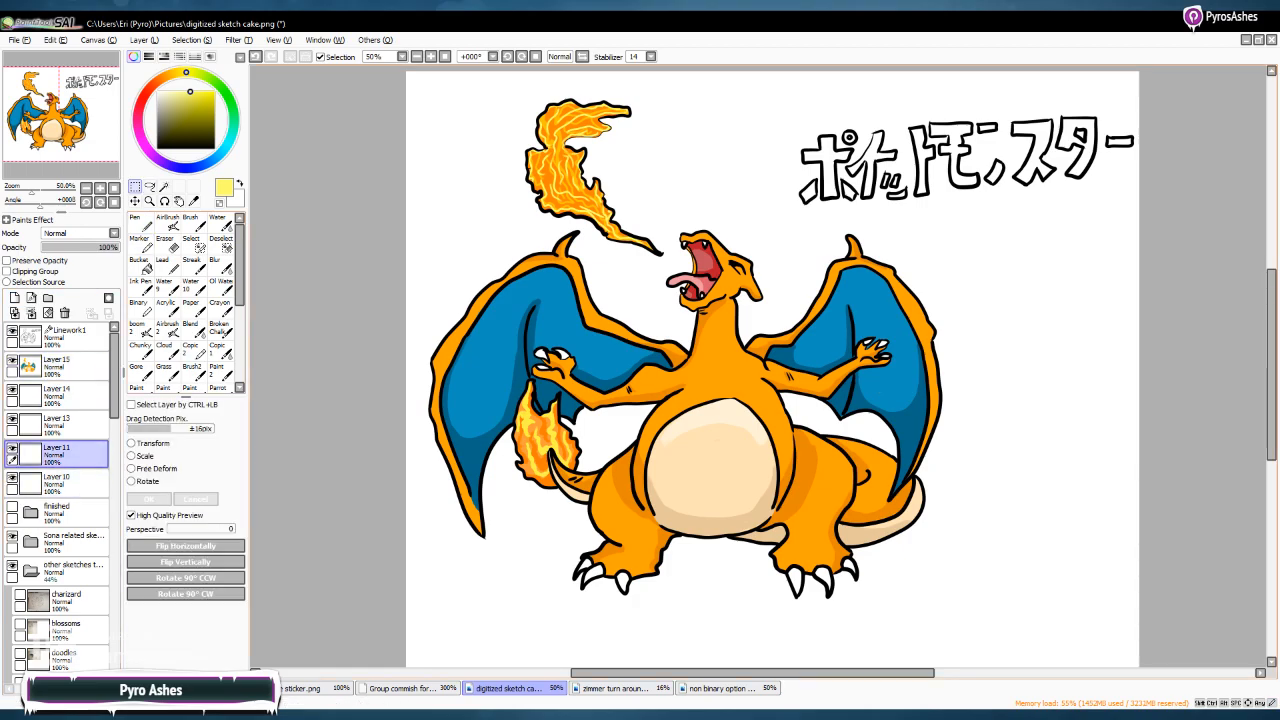
{"action": "left_click", "coordinate": [417, 56]}
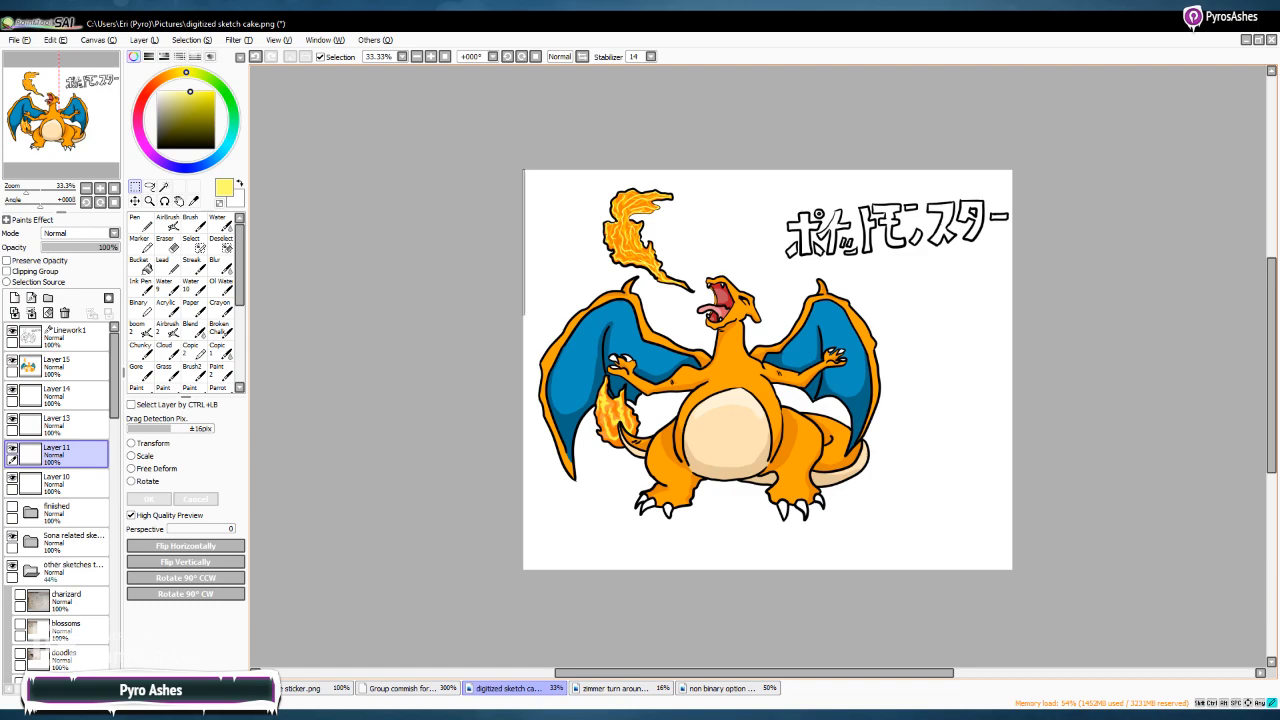
{"action": "key", "text": "ctrl+a"}
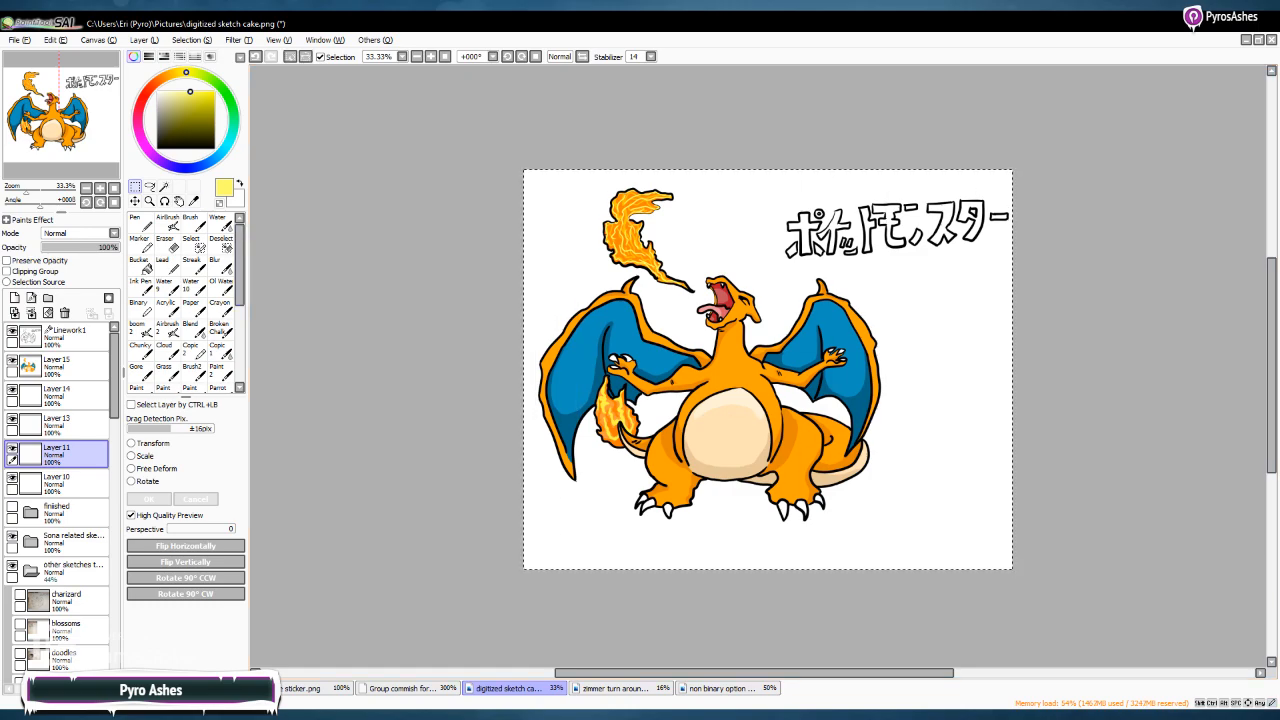
Fill the background around the charizard and lettering with pale tan using the bucket, and clear the selection
{"action": "left_click", "coordinate": [174, 73]}
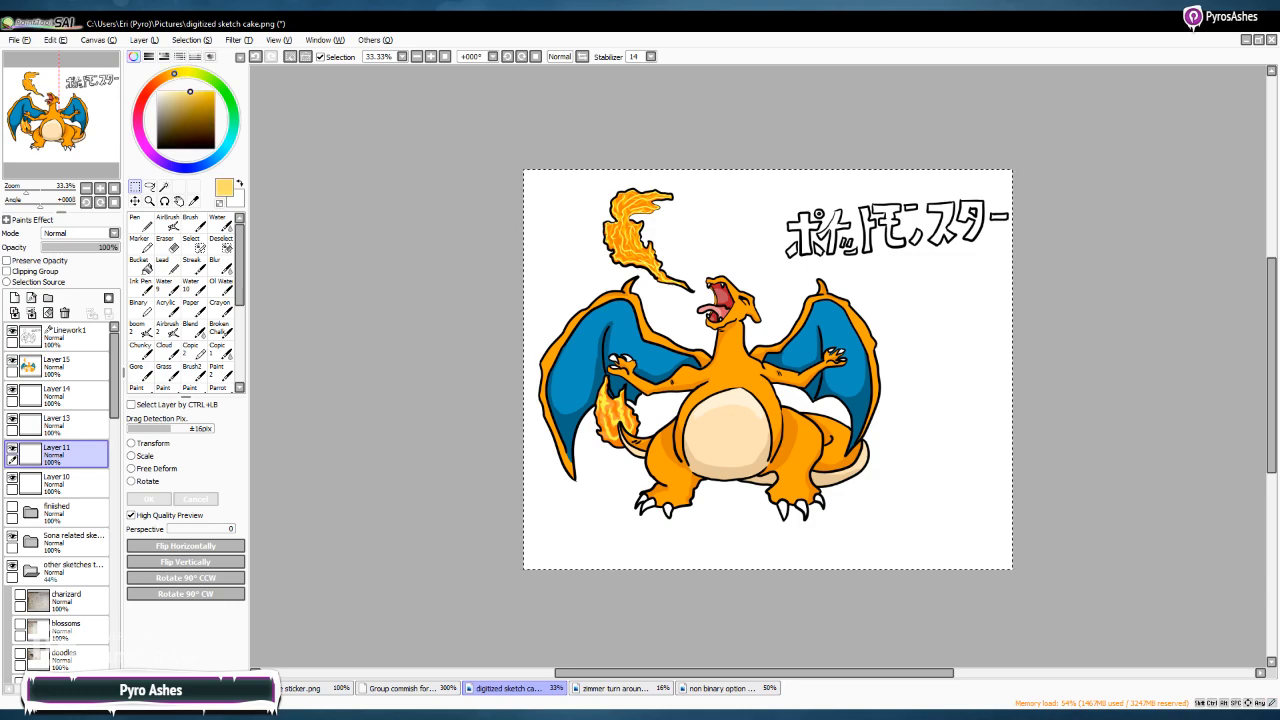
{"action": "left_click", "coordinate": [165, 77]}
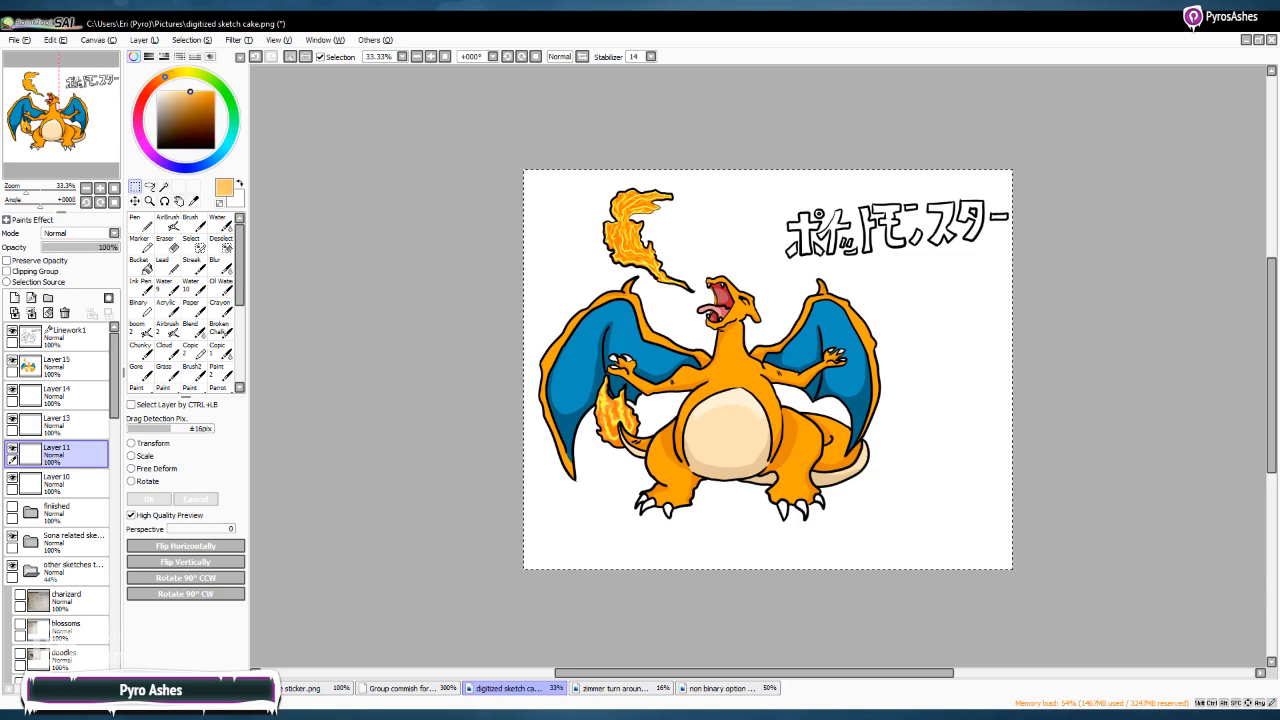
{"action": "left_click", "coordinate": [174, 74]}
{"action": "left_click", "coordinate": [177, 73]}
{"action": "left_click", "coordinate": [176, 95]}
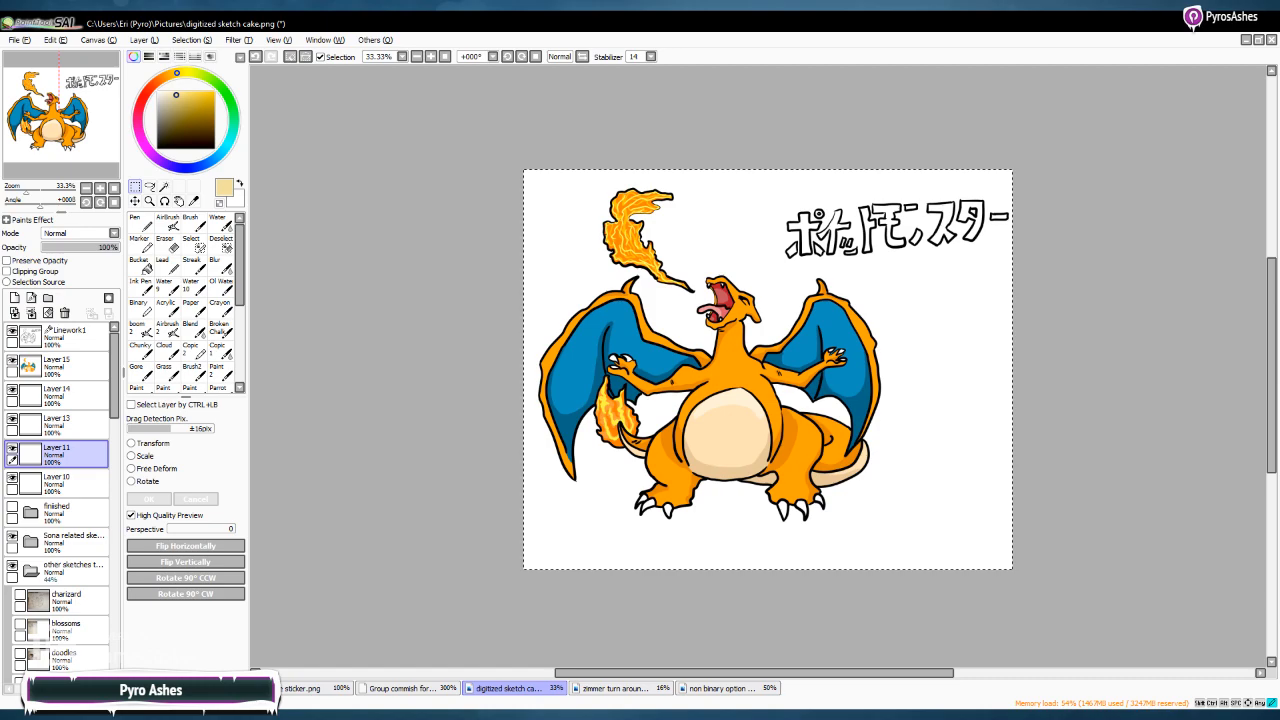
{"action": "left_click", "coordinate": [140, 264]}
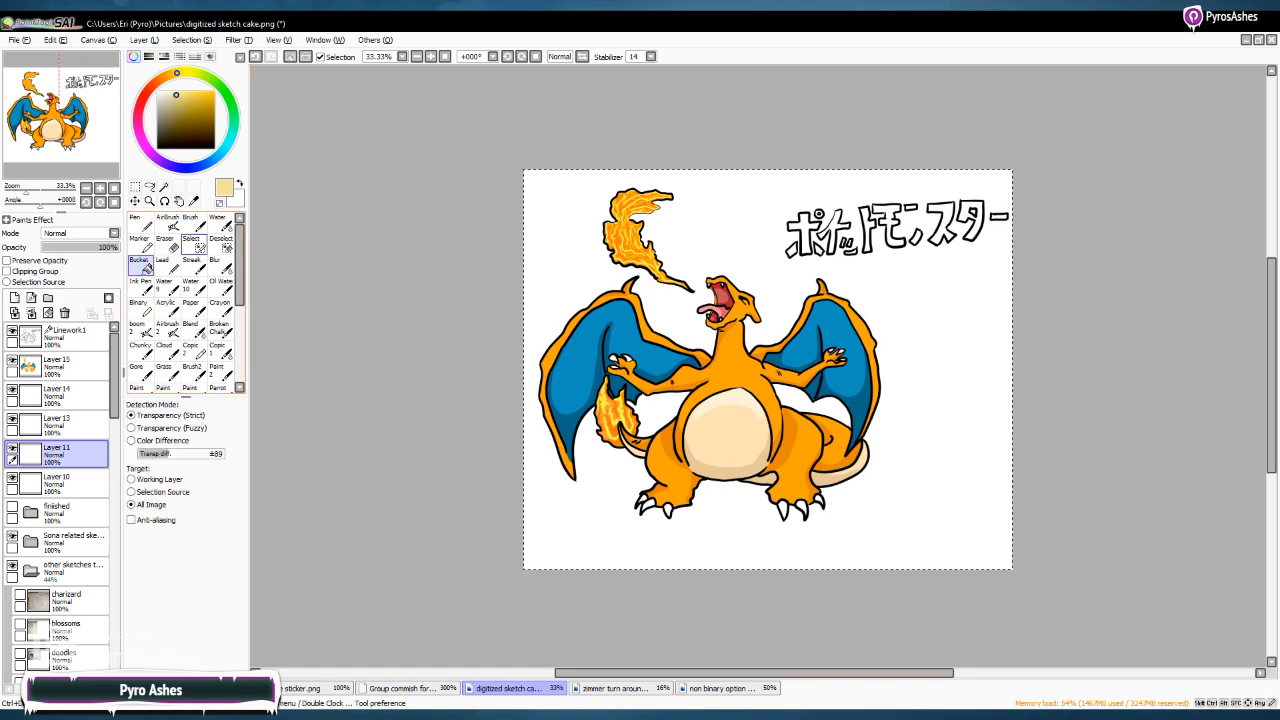
{"action": "left_click", "coordinate": [960, 520]}
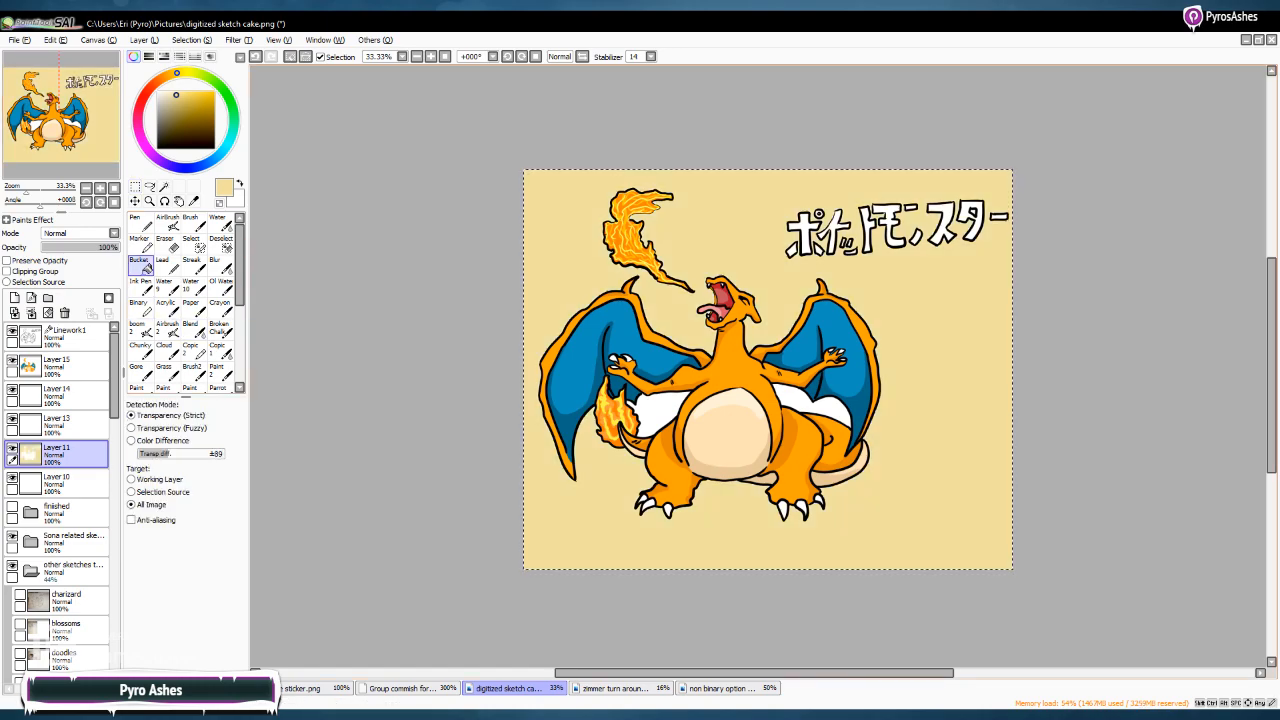
{"action": "key", "text": "m"}
{"action": "key", "text": "ctrl+d"}
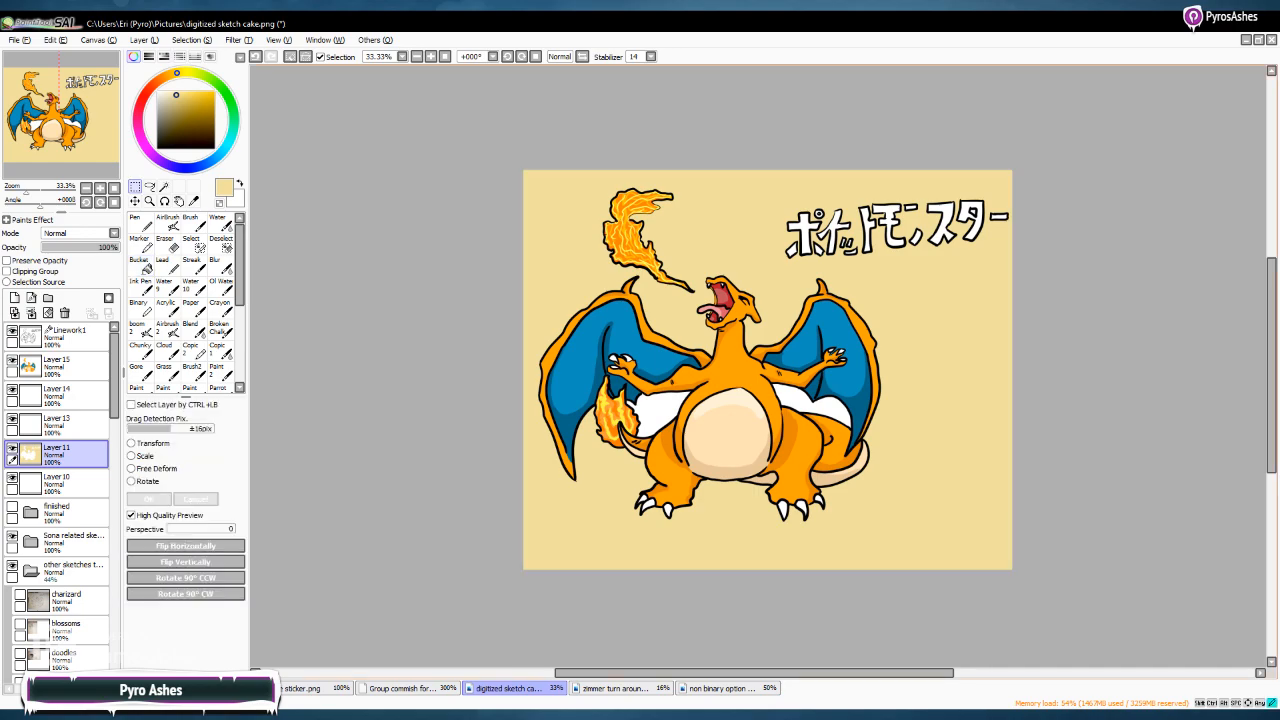
Cut a rectangle slightly inside the canvas edges out of the tan fill, leaving a thin tan border frame
{"action": "left_click_drag", "start_coordinate": [530, 178], "coordinate": [1002, 561]}
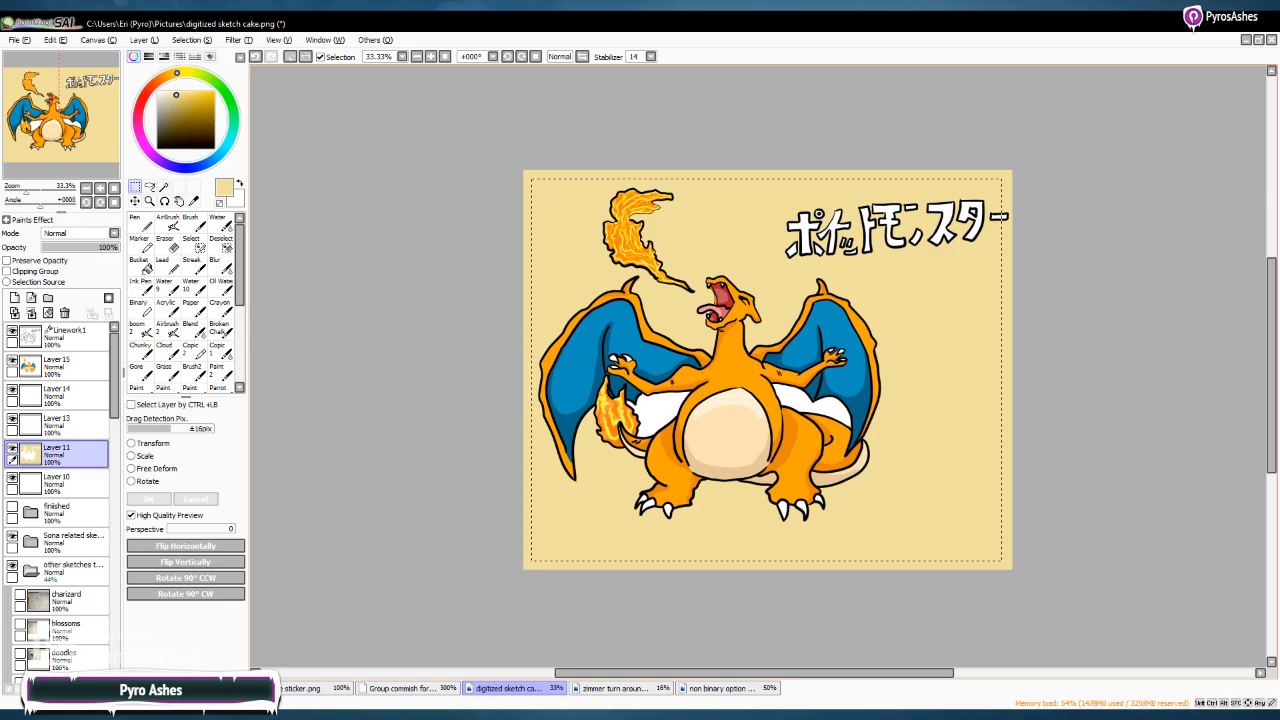
{"action": "key", "text": "ctrl+x"}
{"action": "scroll", "coordinate": [760, 370], "scroll_direction": "right", "scroll_amount": 5}
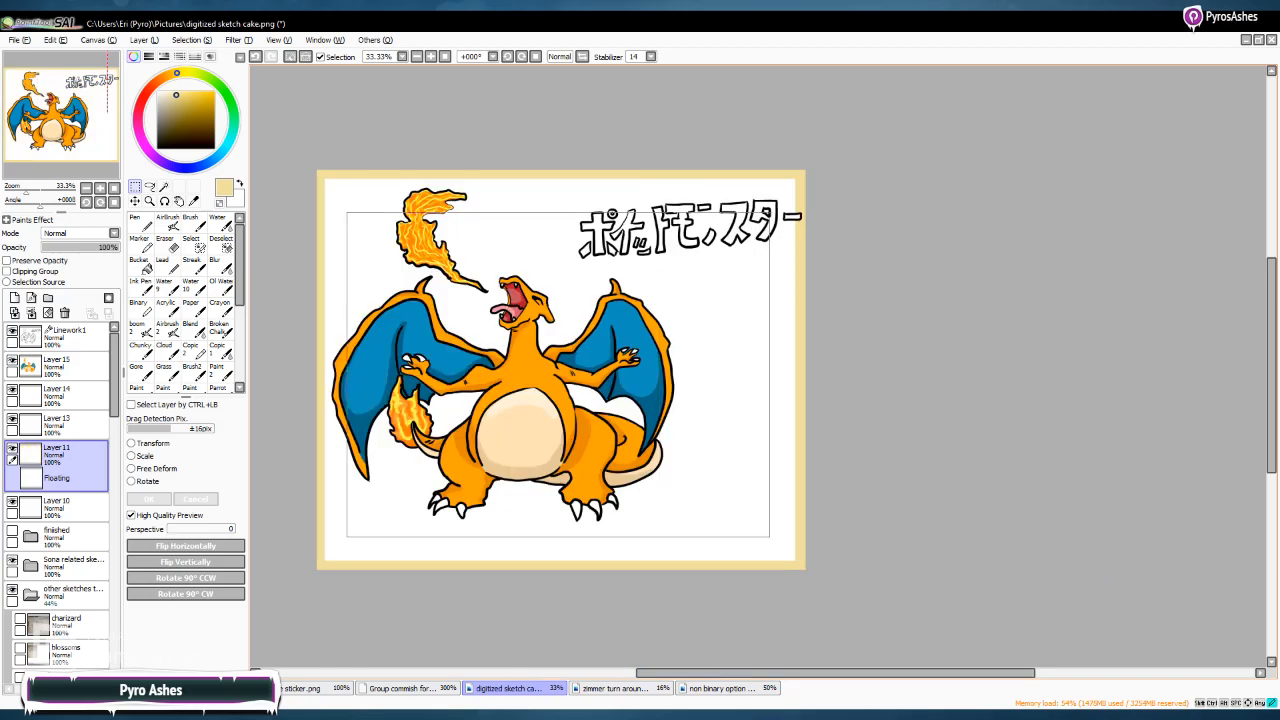
{"action": "key", "text": "ctrl+d"}
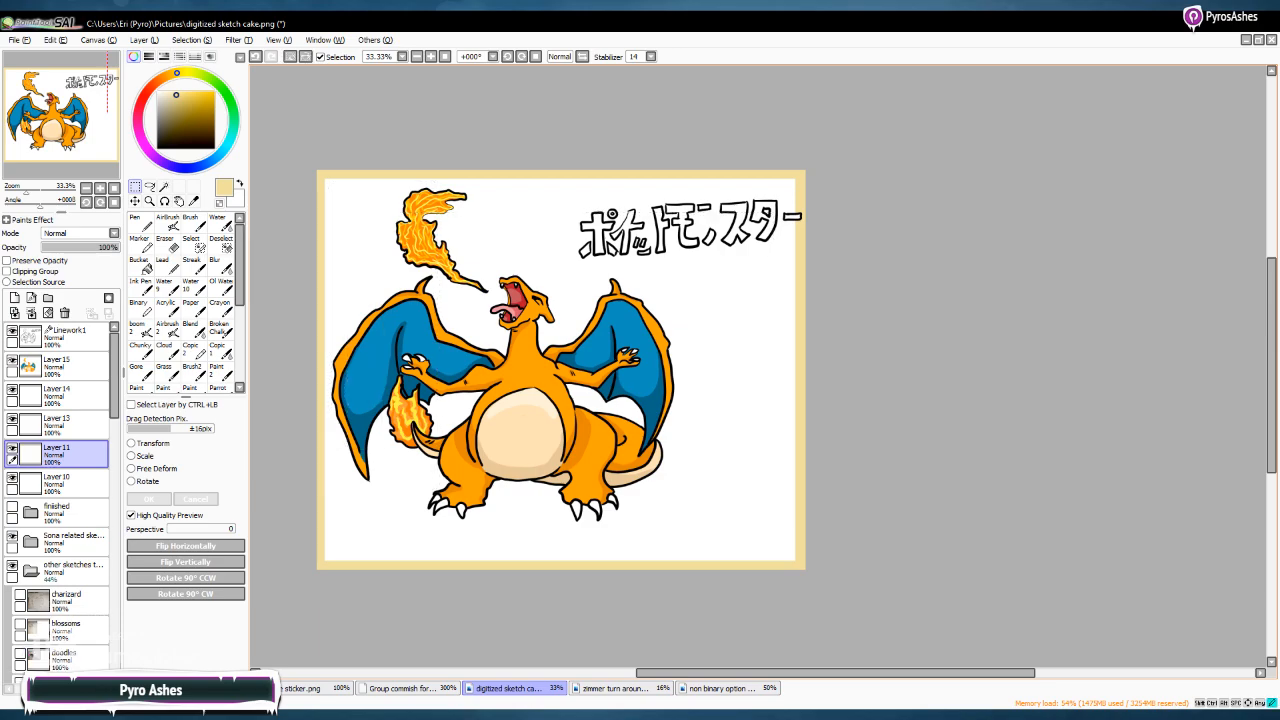
Select a rectangle just inside the tan border and fill it with light blue, including the gaps between wings and body
{"action": "left_click_drag", "start_coordinate": [331, 183], "coordinate": [789, 555]}
{"action": "left_click", "coordinate": [218, 155]}
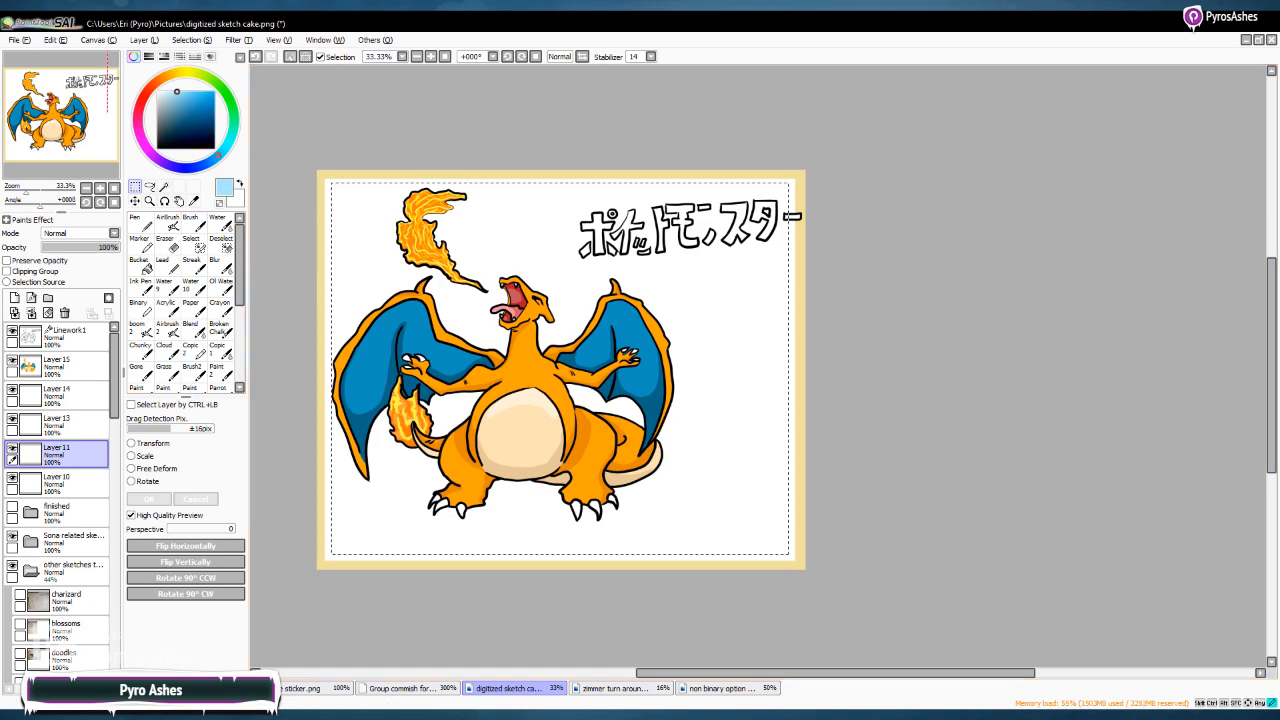
{"action": "mouse_move", "coordinate": [218, 155]}
{"action": "left_mouse_down"}
{"action": "mouse_move", "coordinate": [228, 142]}
{"action": "mouse_move", "coordinate": [222, 151]}
{"action": "left_mouse_up"}
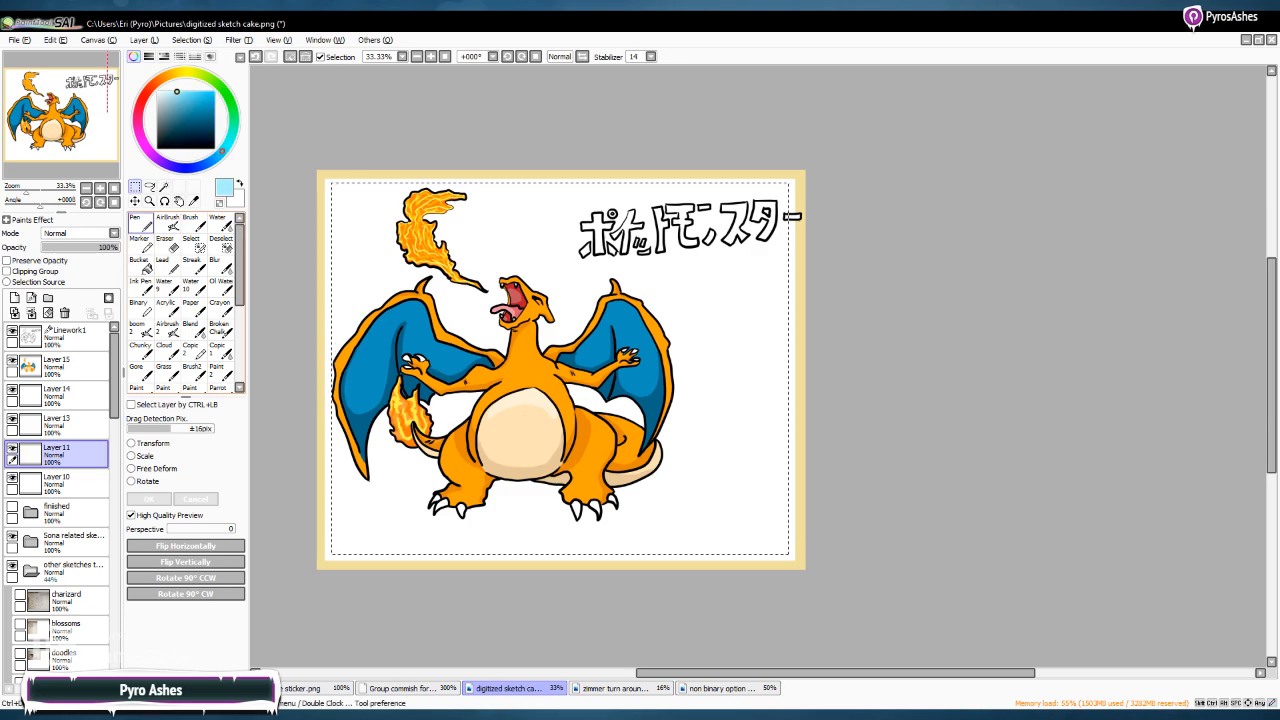
{"action": "left_click", "coordinate": [140, 265]}
{"action": "left_click", "coordinate": [540, 235]}
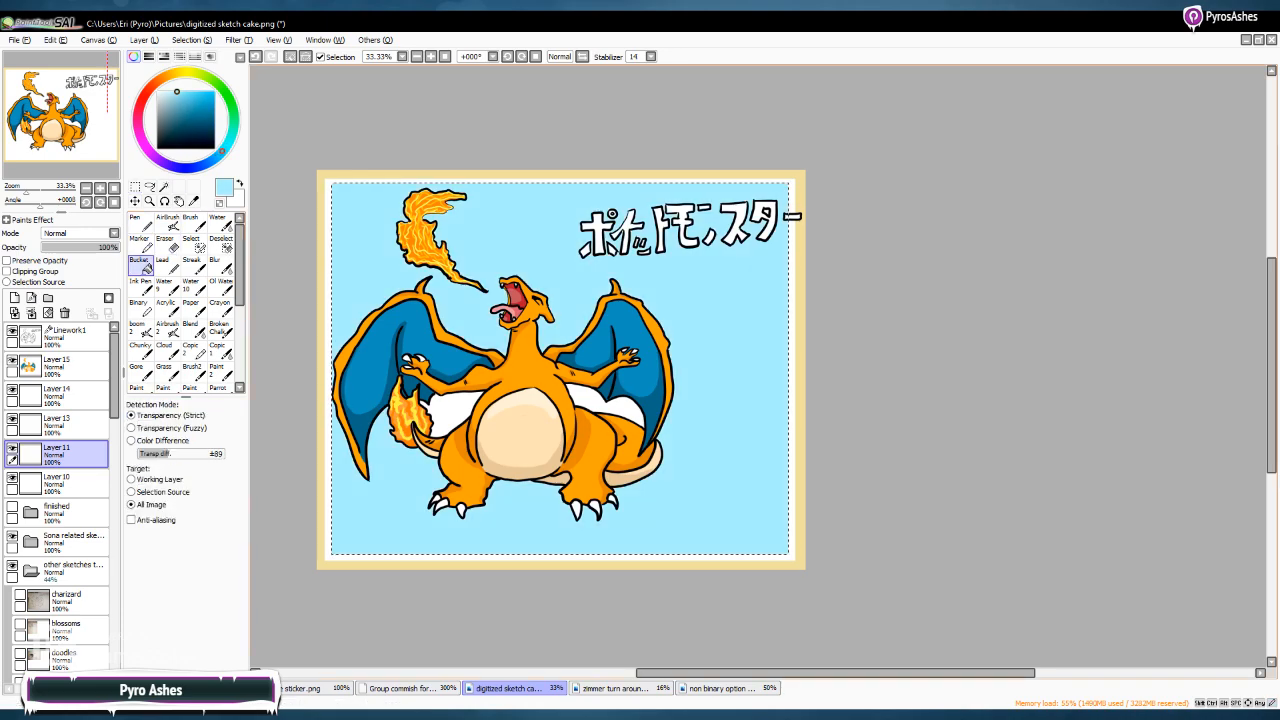
{"action": "left_click", "coordinate": [450, 415]}
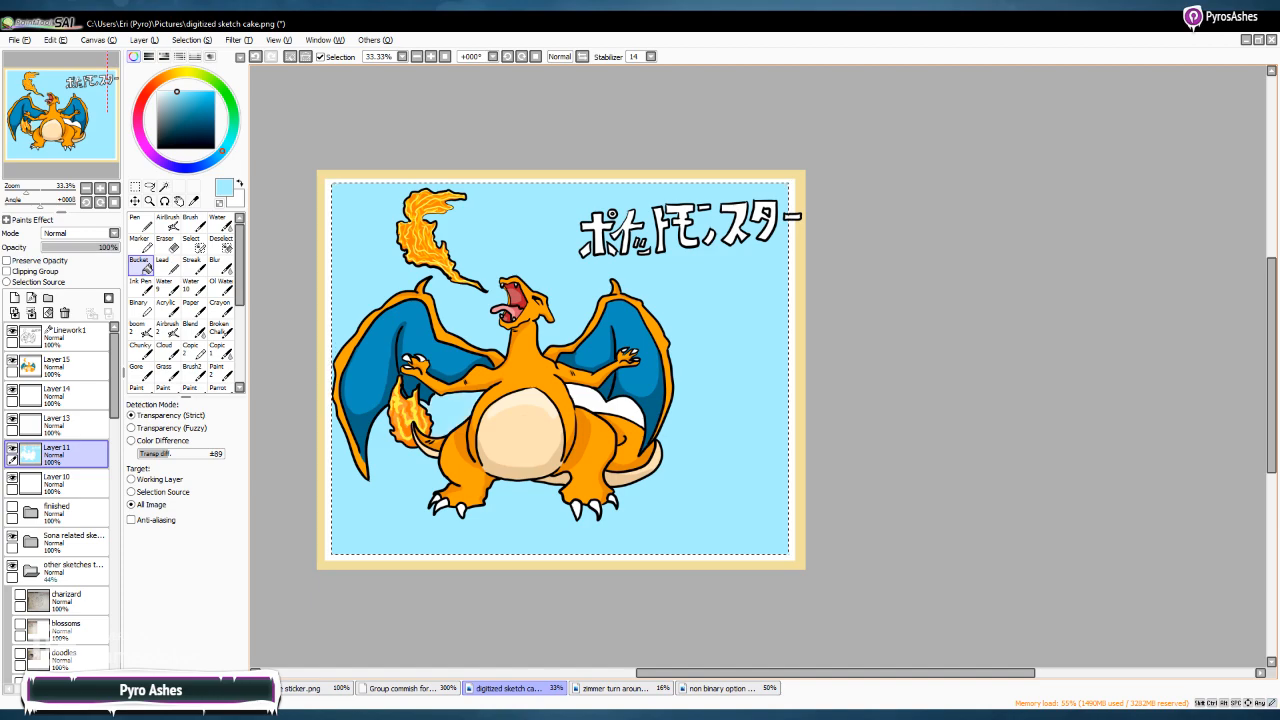
{"action": "left_click", "coordinate": [605, 408]}
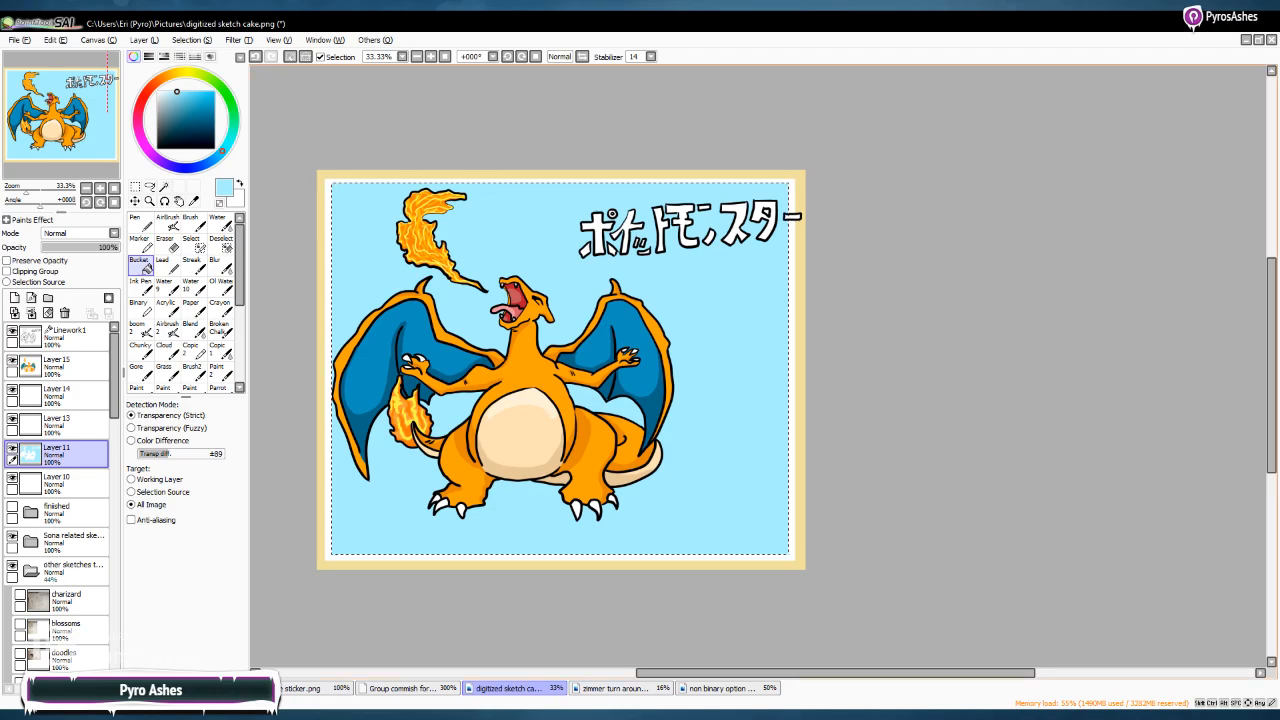
Refill the light blue background inside the selection with a darker, muted teal blue
{"action": "left_click", "coordinate": [430, 56]}
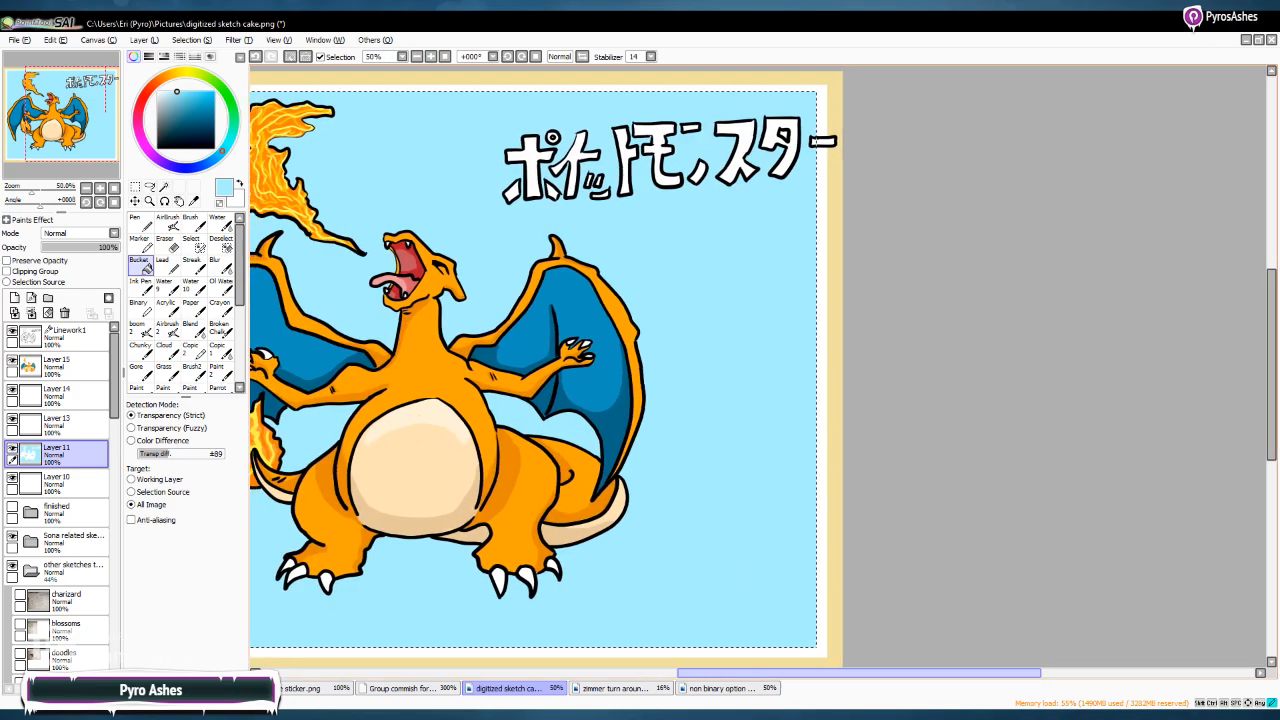
{"action": "left_click_drag", "start_coordinate": [859, 673], "coordinate": [783, 673]}
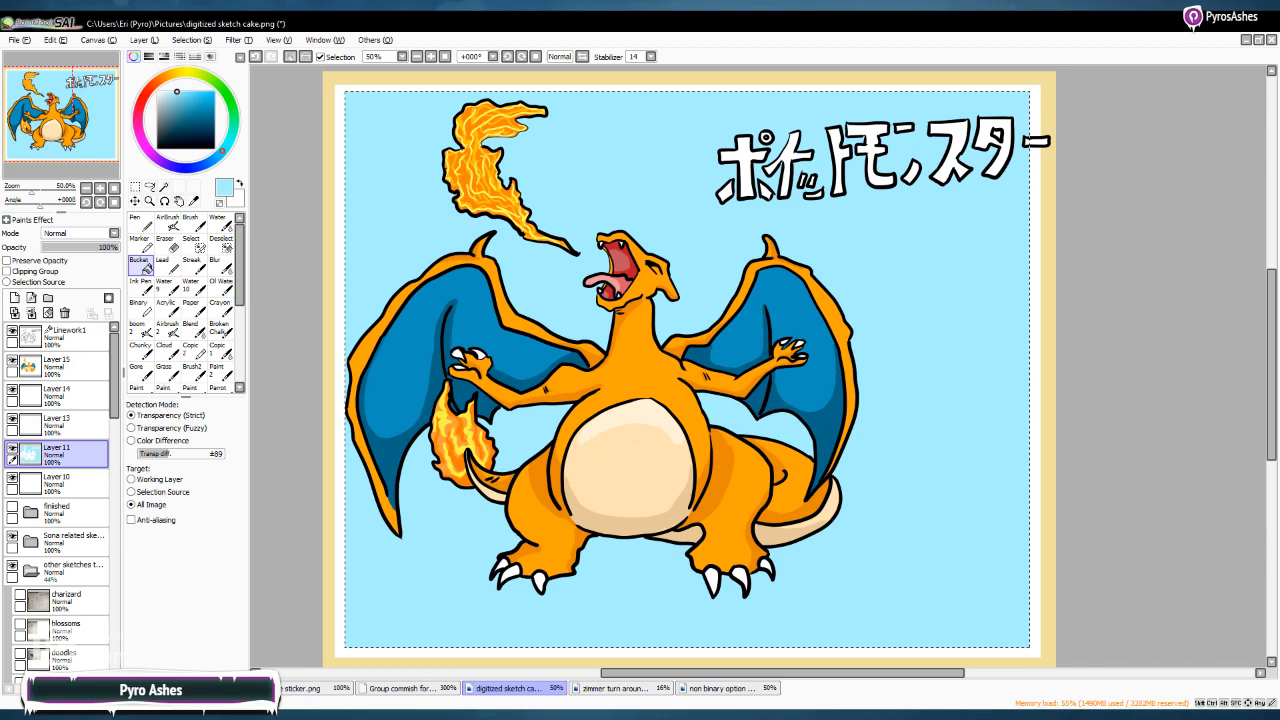
{"action": "left_click", "coordinate": [200, 109]}
{"action": "left_click_drag", "start_coordinate": [200, 109], "coordinate": [175, 107]}
{"action": "left_click", "coordinate": [365, 370]}
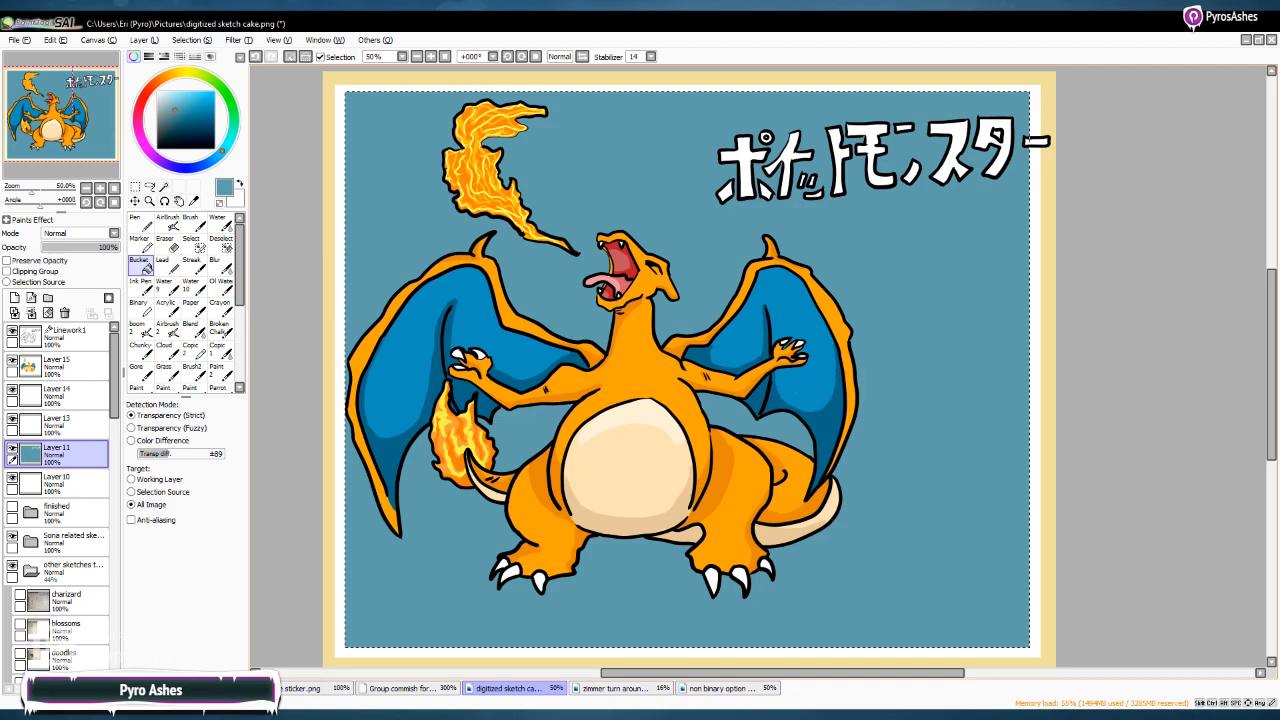
Try a bright cyan fill for the background inside the selection on Layer 11
{"action": "left_click", "coordinate": [214, 92]}
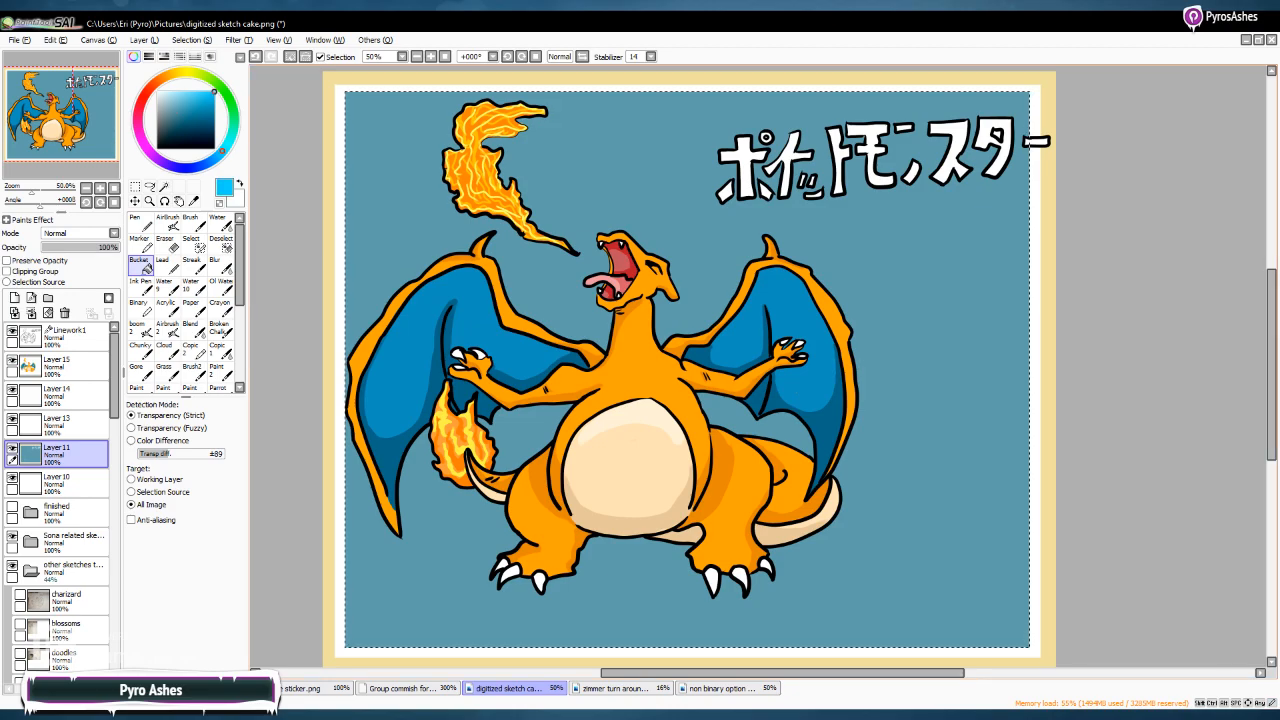
{"action": "left_click", "coordinate": [380, 580]}
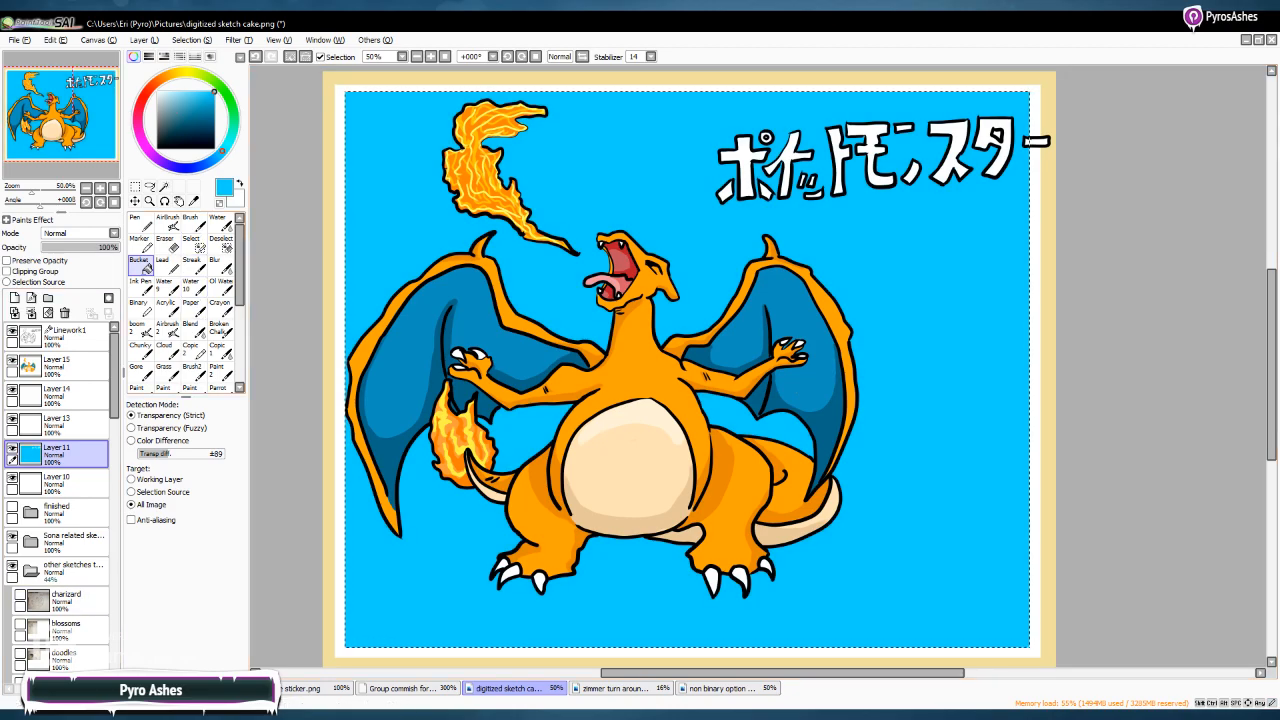
Refill the background inside the frame with a pale, muted light blue and clear the selection
{"action": "left_click", "coordinate": [216, 157]}
{"action": "left_click", "coordinate": [170, 97]}
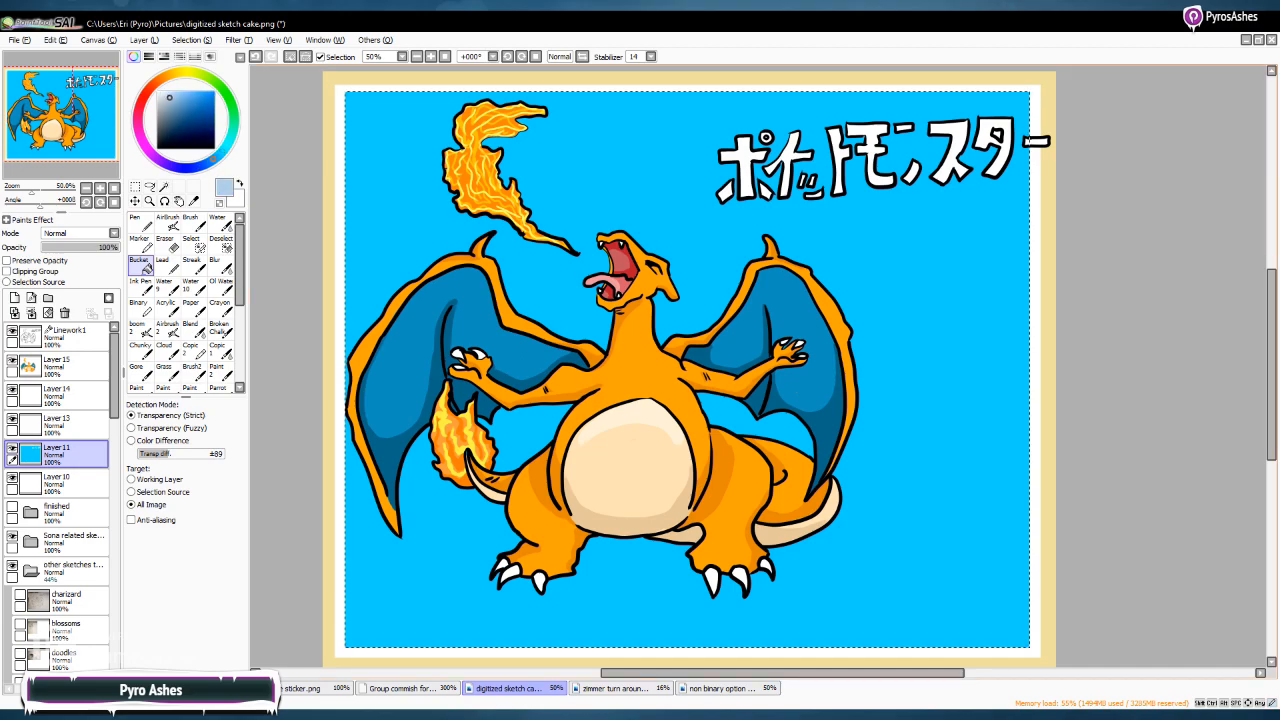
{"action": "left_click", "coordinate": [410, 180]}
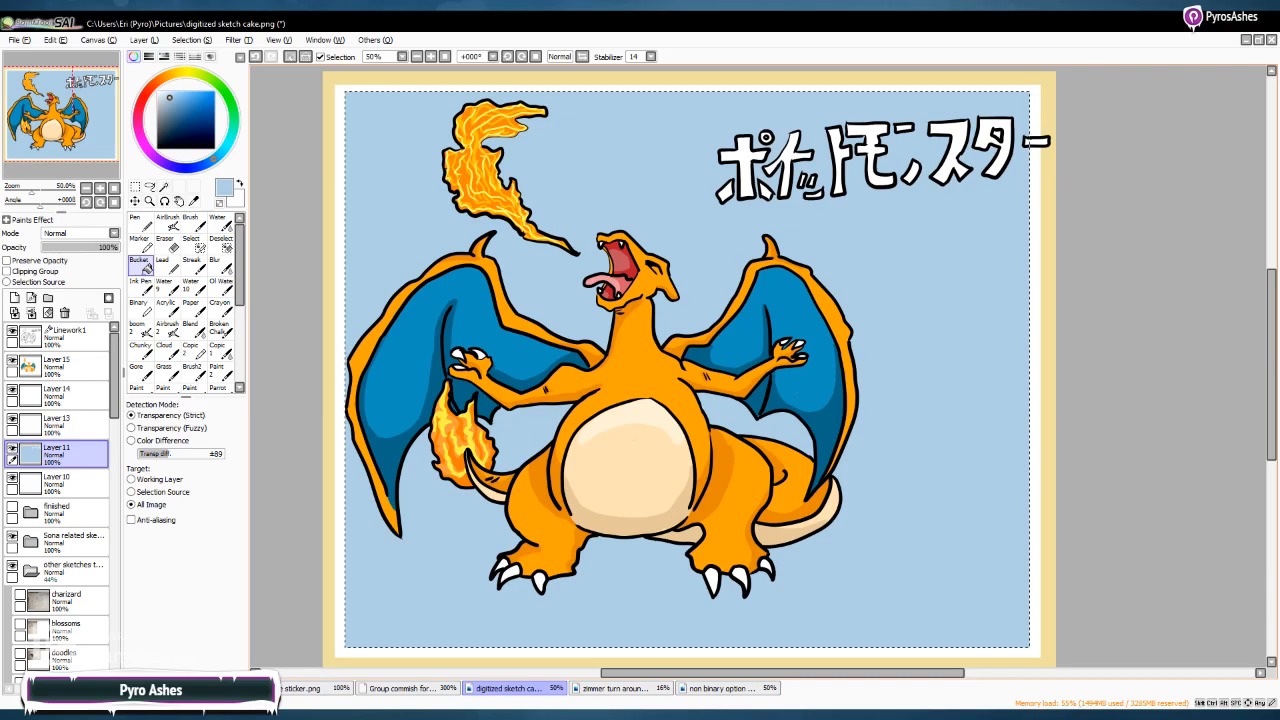
{"action": "key", "text": "v"}
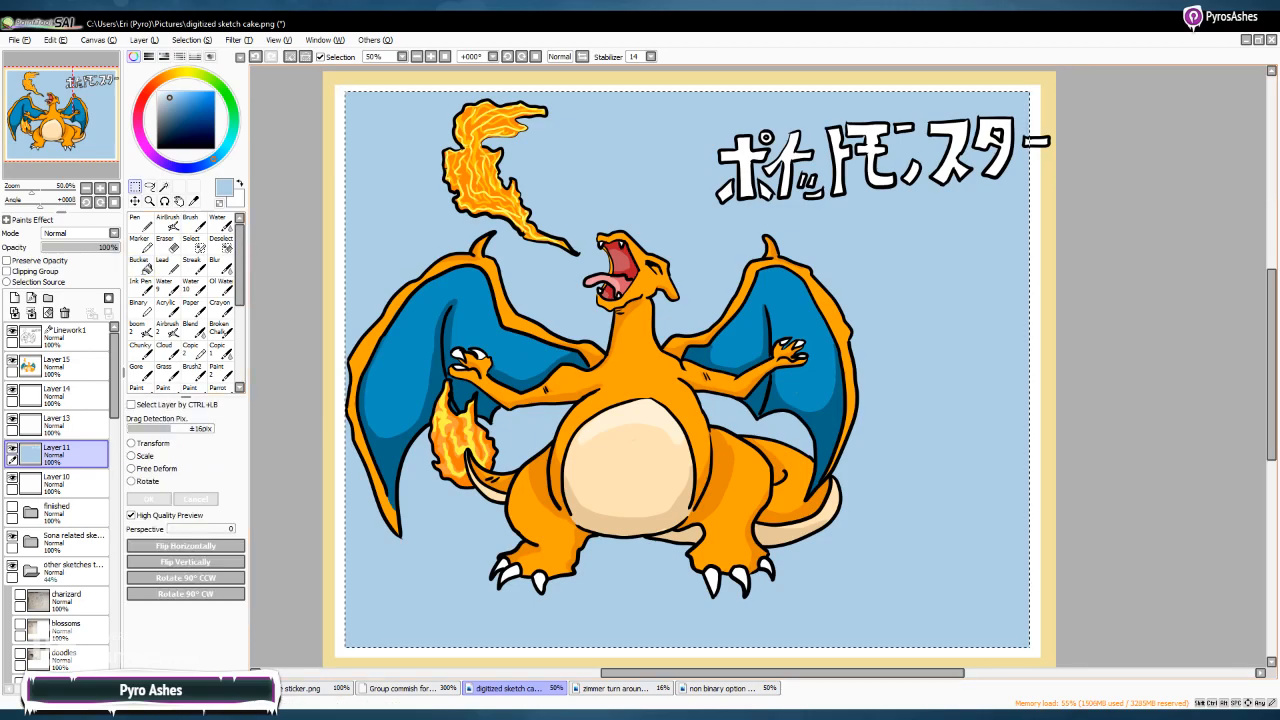
{"action": "key", "text": "ctrl+d"}
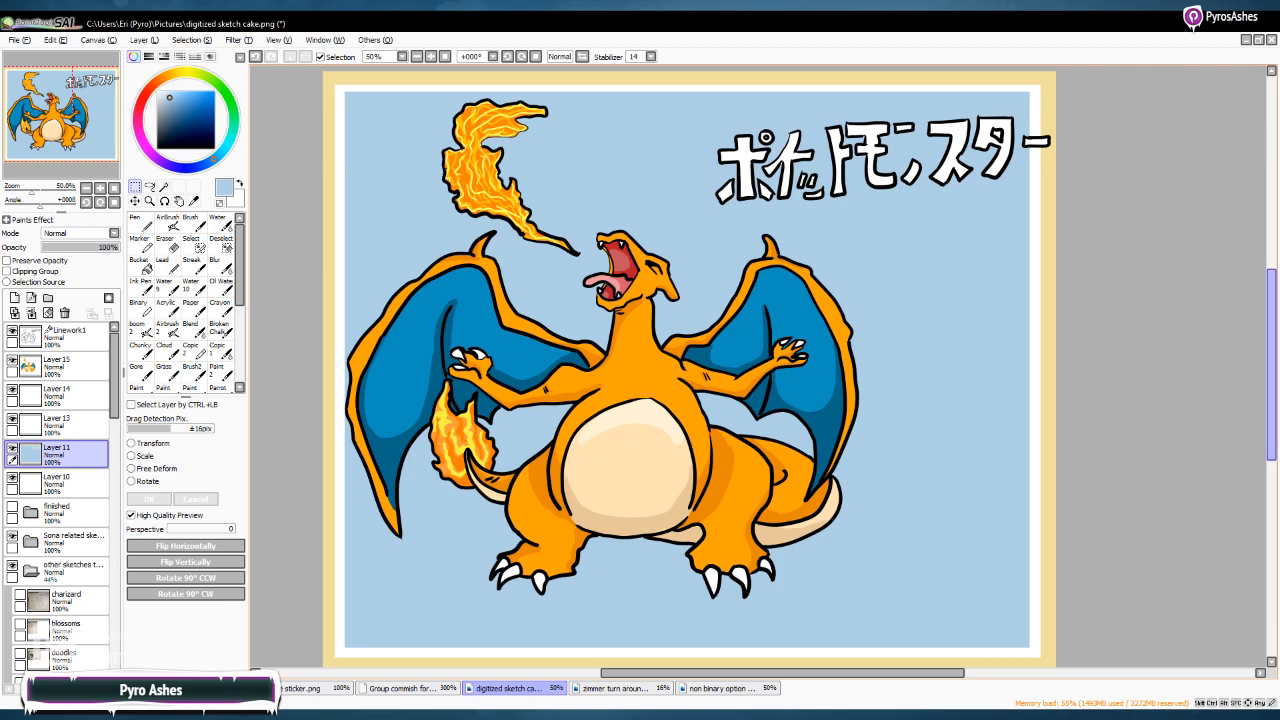
On Linework1, hand-letter a small vertical black artist's signature in Japanese characters over the right border near the canvas's lower corner
{"action": "scroll", "coordinate": [1272, 365], "scroll_direction": "down", "scroll_amount": 2}
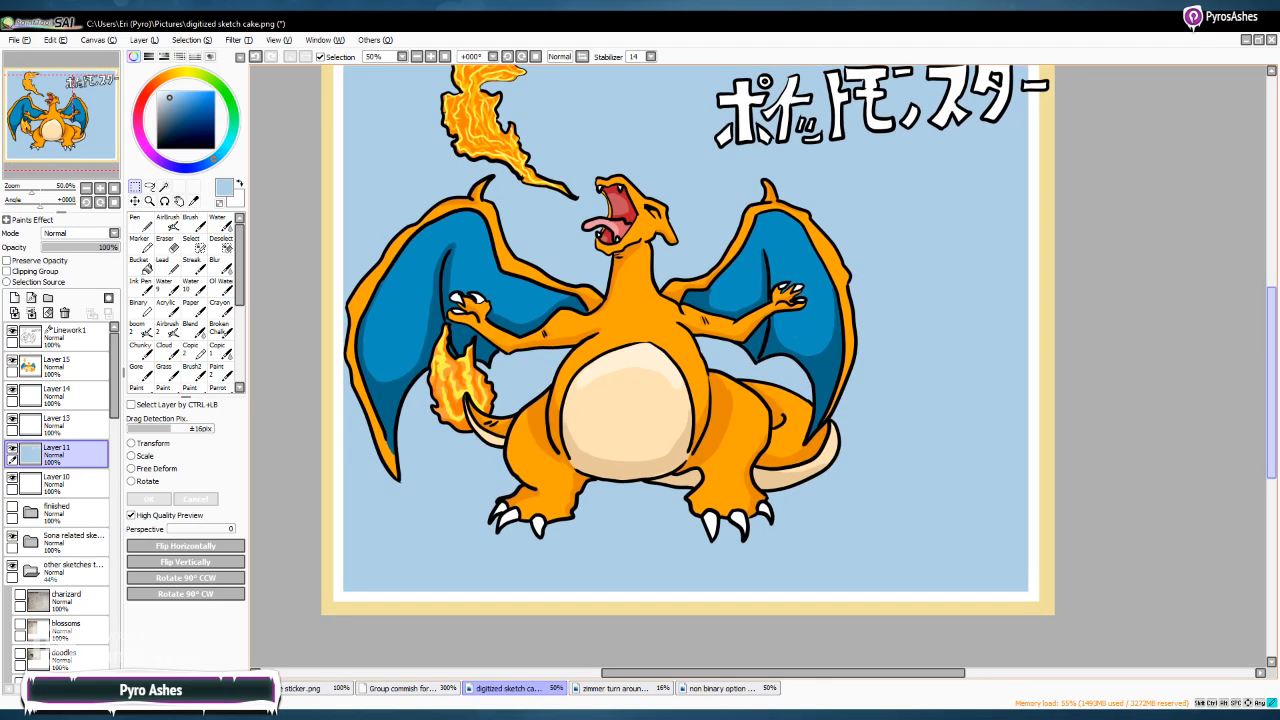
{"action": "left_click", "coordinate": [70, 337]}
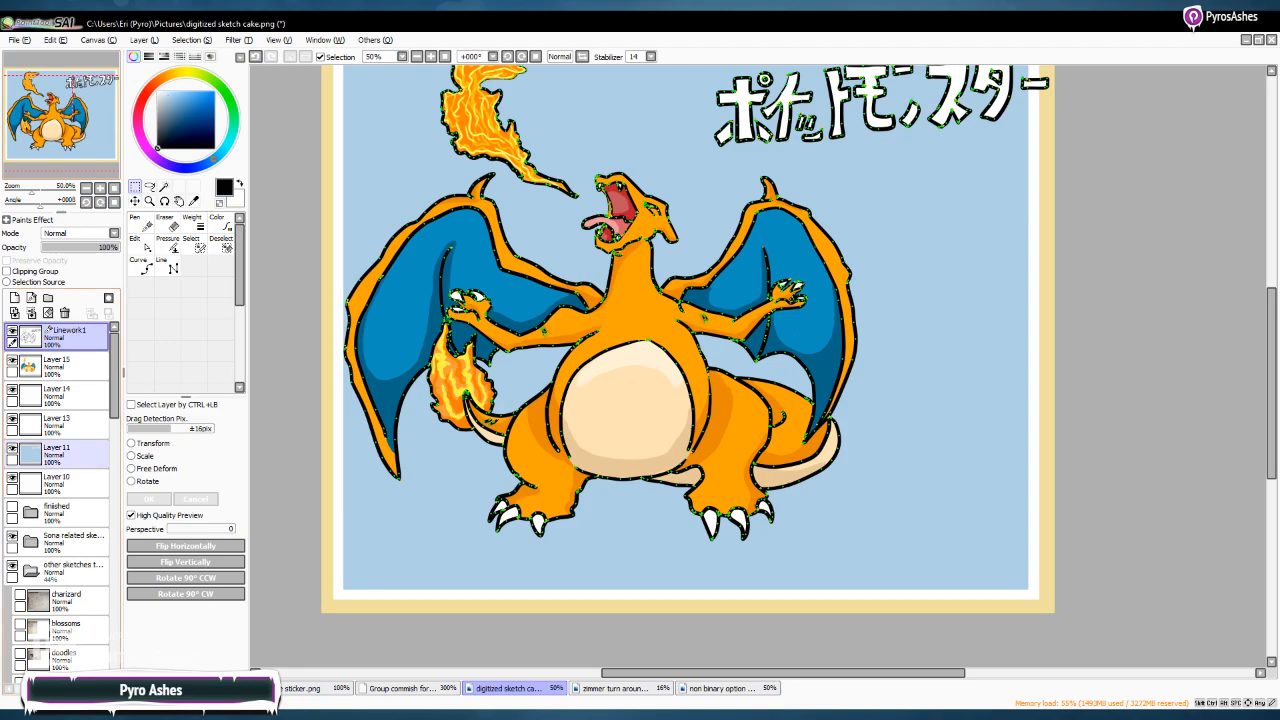
{"action": "left_click", "coordinate": [140, 224]}
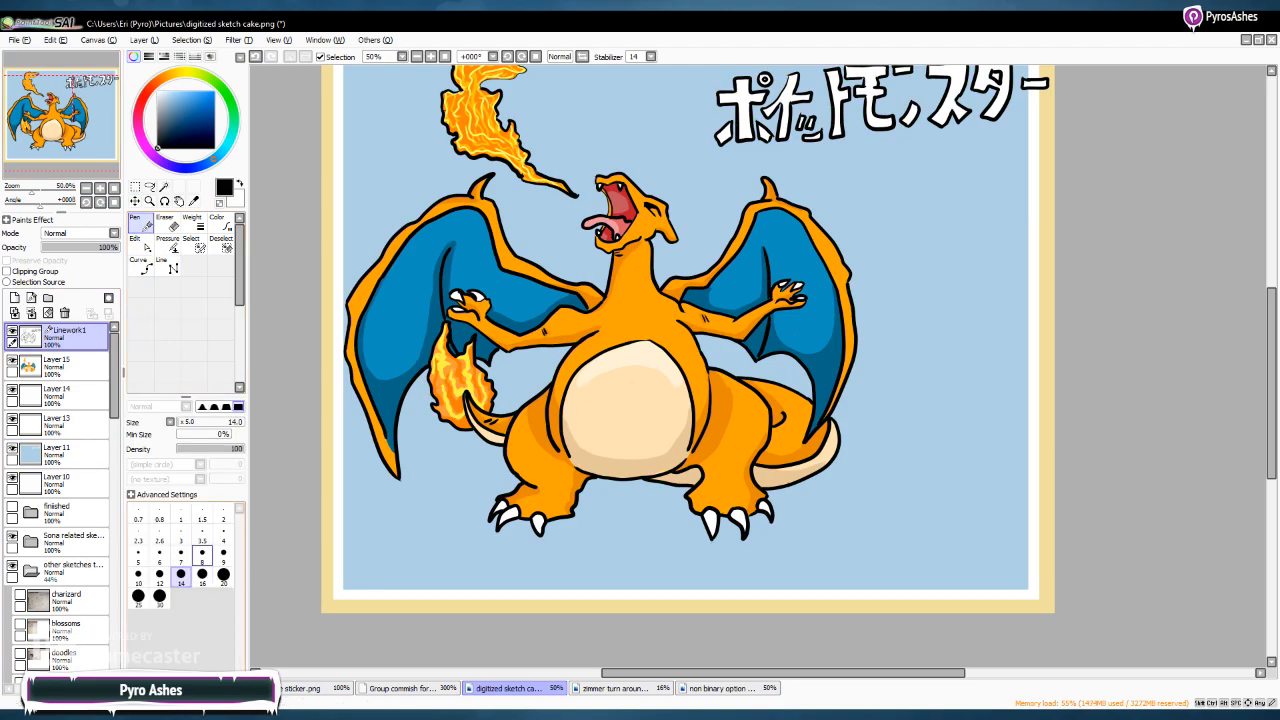
{"action": "scroll", "coordinate": [977, 378], "scroll_direction": "up", "scroll_amount": 1}
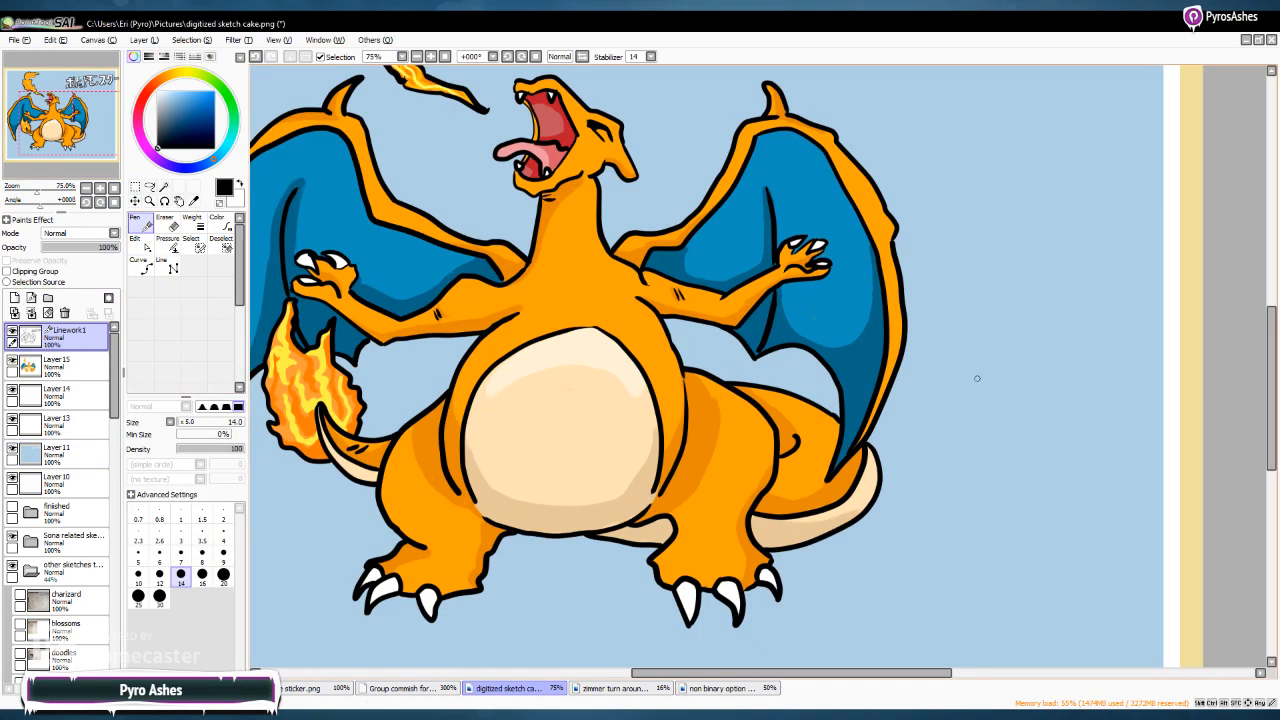
{"action": "left_click_drag", "start_coordinate": [1262, 363], "coordinate": [1175, 415]}
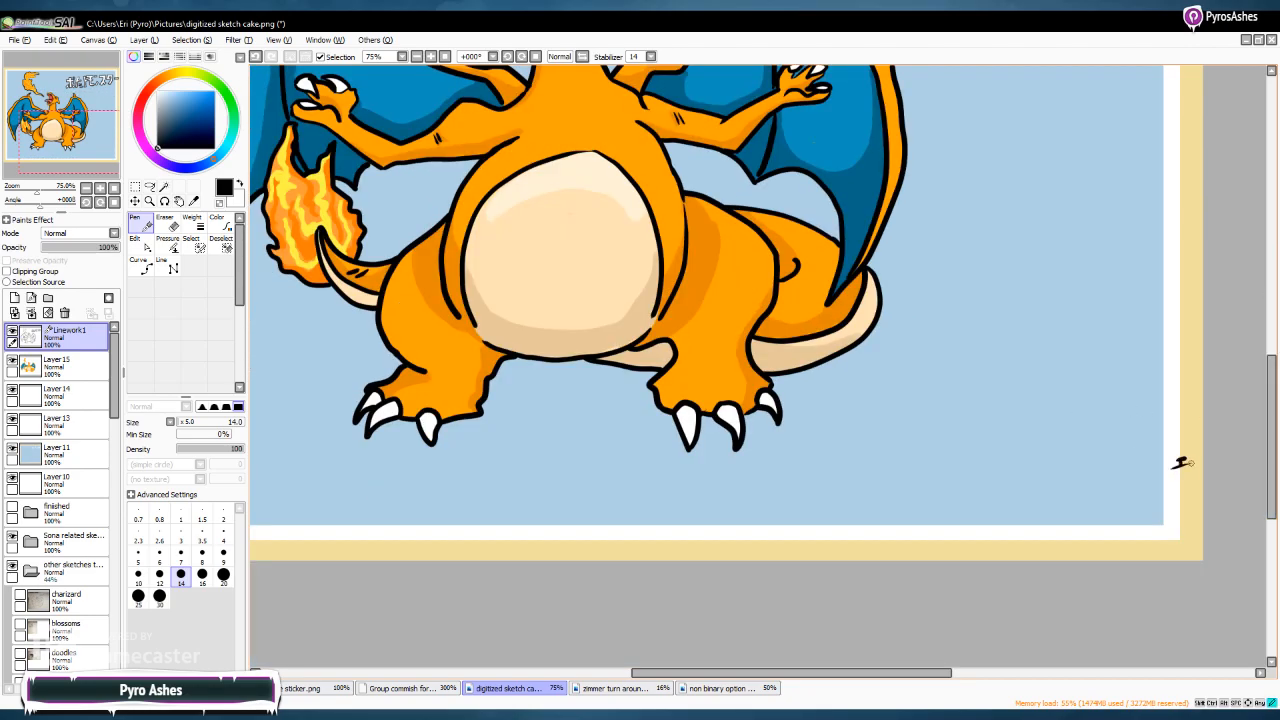
{"action": "left_click_drag", "start_coordinate": [1177, 472], "coordinate": [1192, 514]}
{"action": "left_click_drag", "start_coordinate": [1188, 493], "coordinate": [1182, 513]}
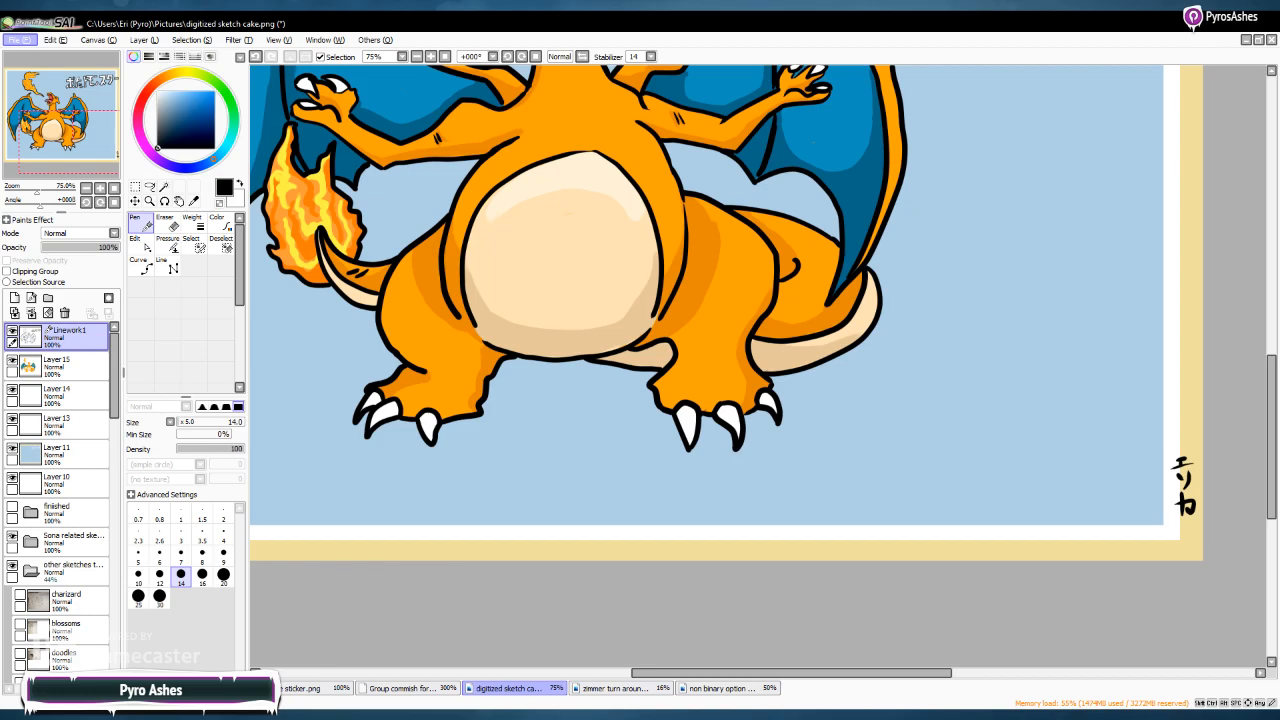
Save the artwork as a separate file named digitized charizard.png
{"action": "key", "text": "ctrl+shift+s"}
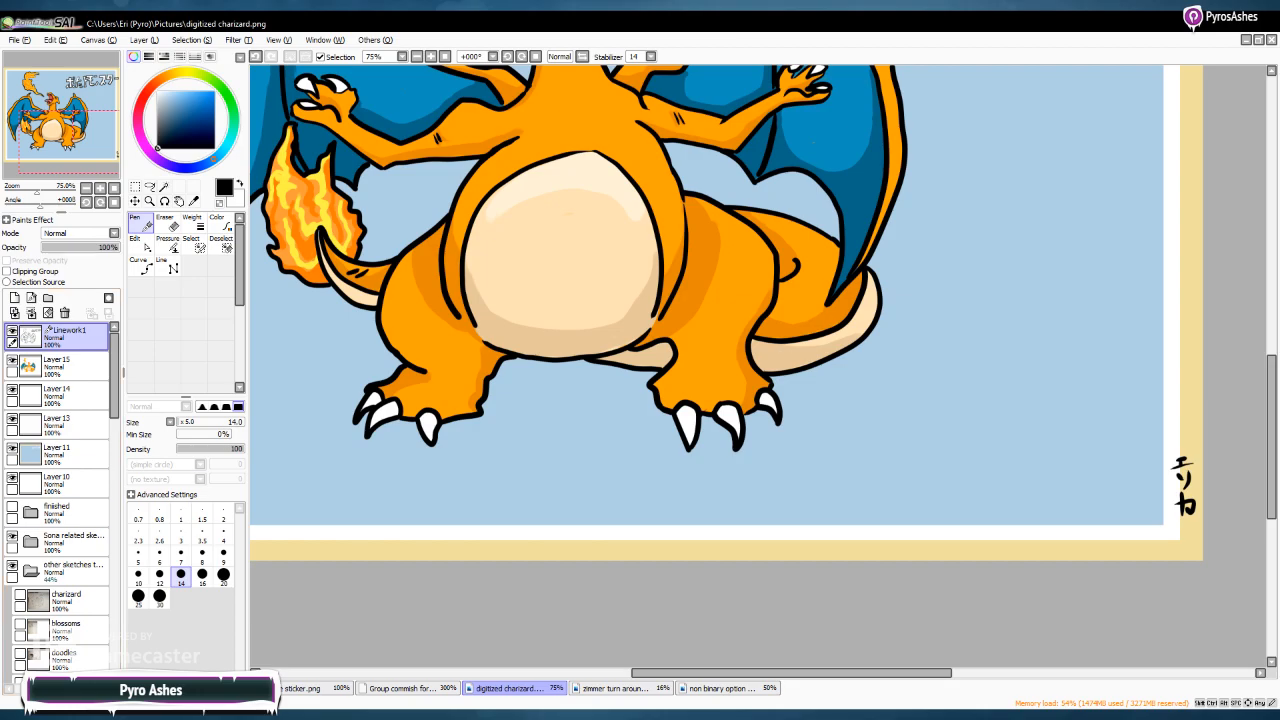
{"action": "scroll", "coordinate": [505, 546], "scroll_direction": "down", "scroll_amount": 1}
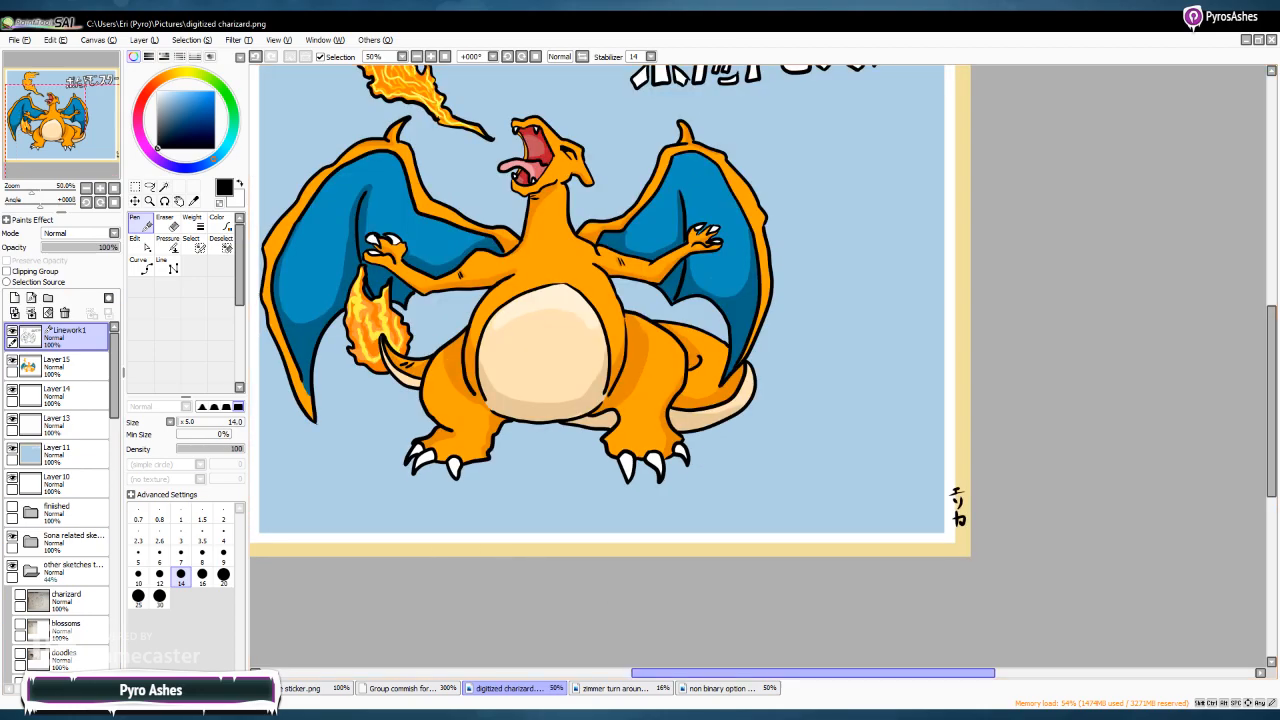
{"action": "left_click_drag", "start_coordinate": [800, 672], "coordinate": [771, 672]}
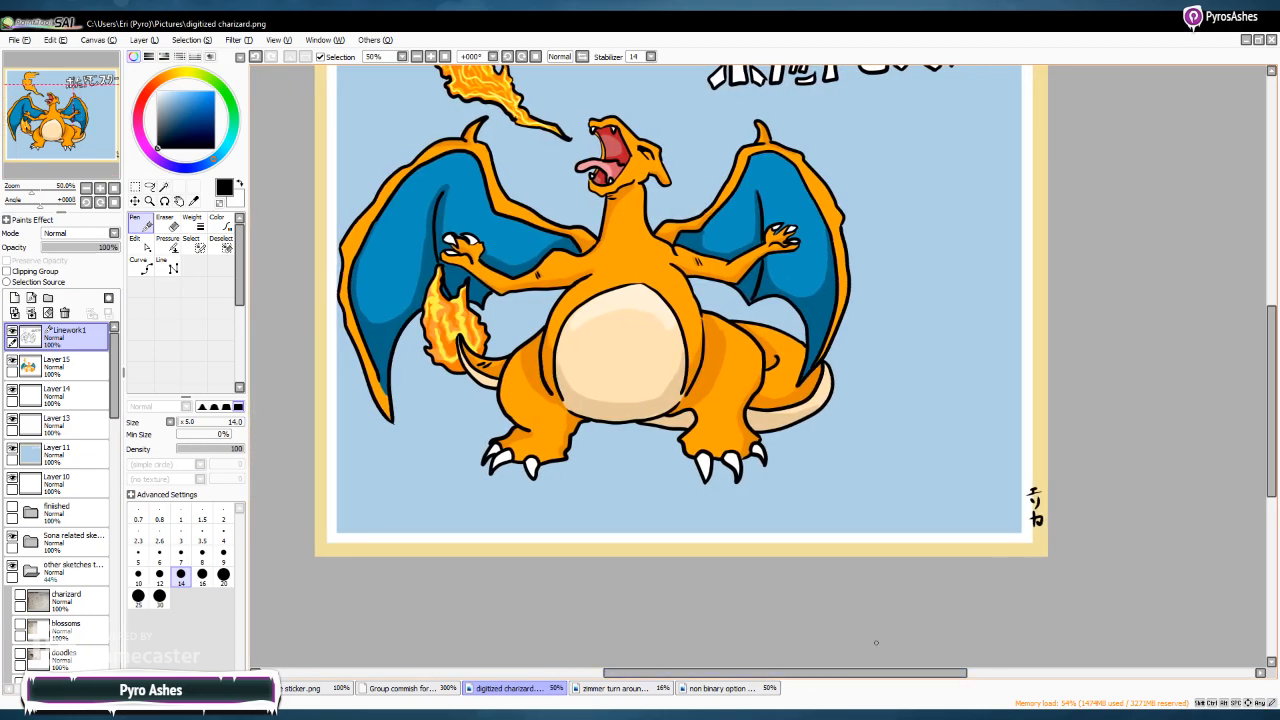
{"action": "scroll", "coordinate": [681, 366], "scroll_direction": "up", "scroll_amount": 4}
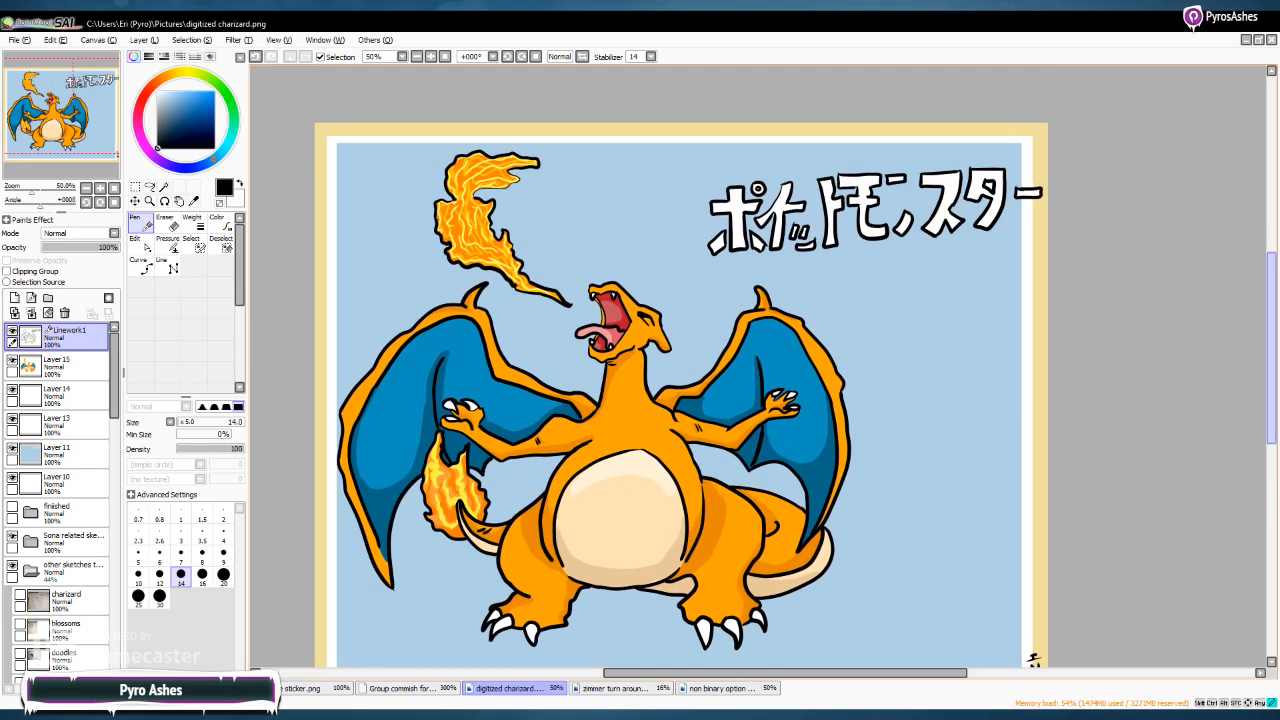
{"action": "left_click_drag", "start_coordinate": [1271, 350], "coordinate": [1271, 351]}
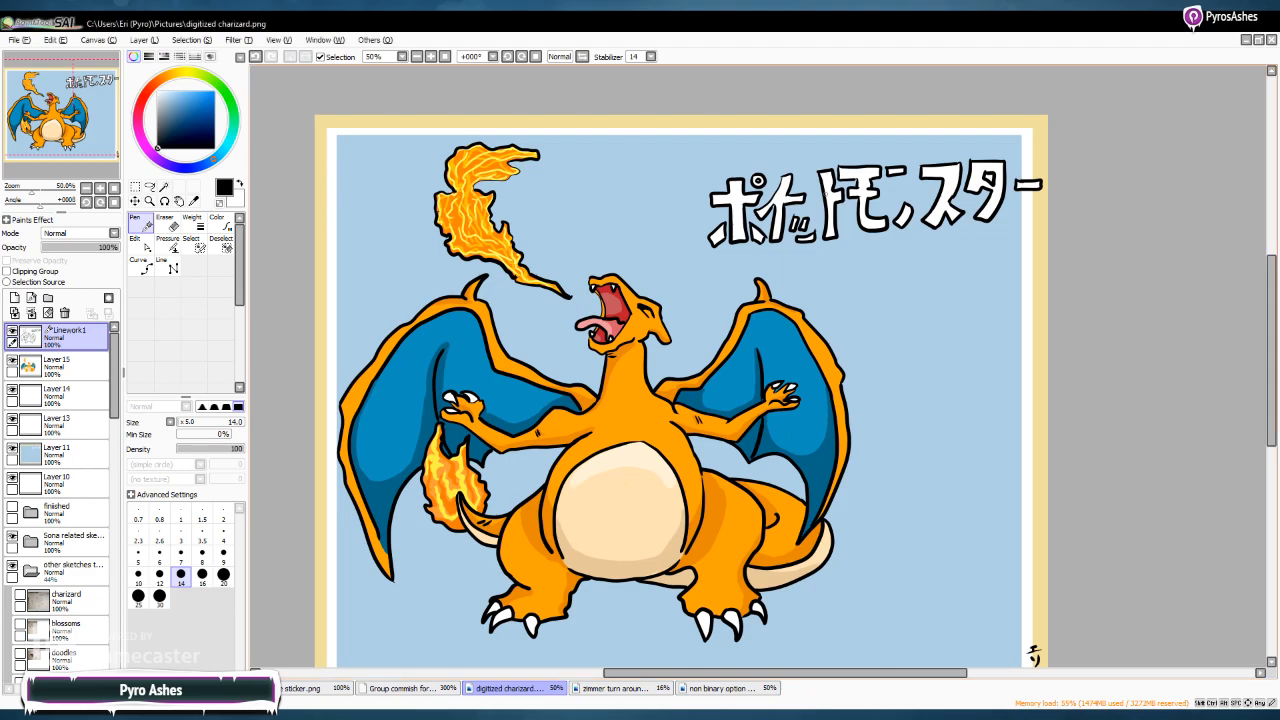
{"action": "scroll", "coordinate": [680, 390], "scroll_direction": "down", "scroll_amount": 1}
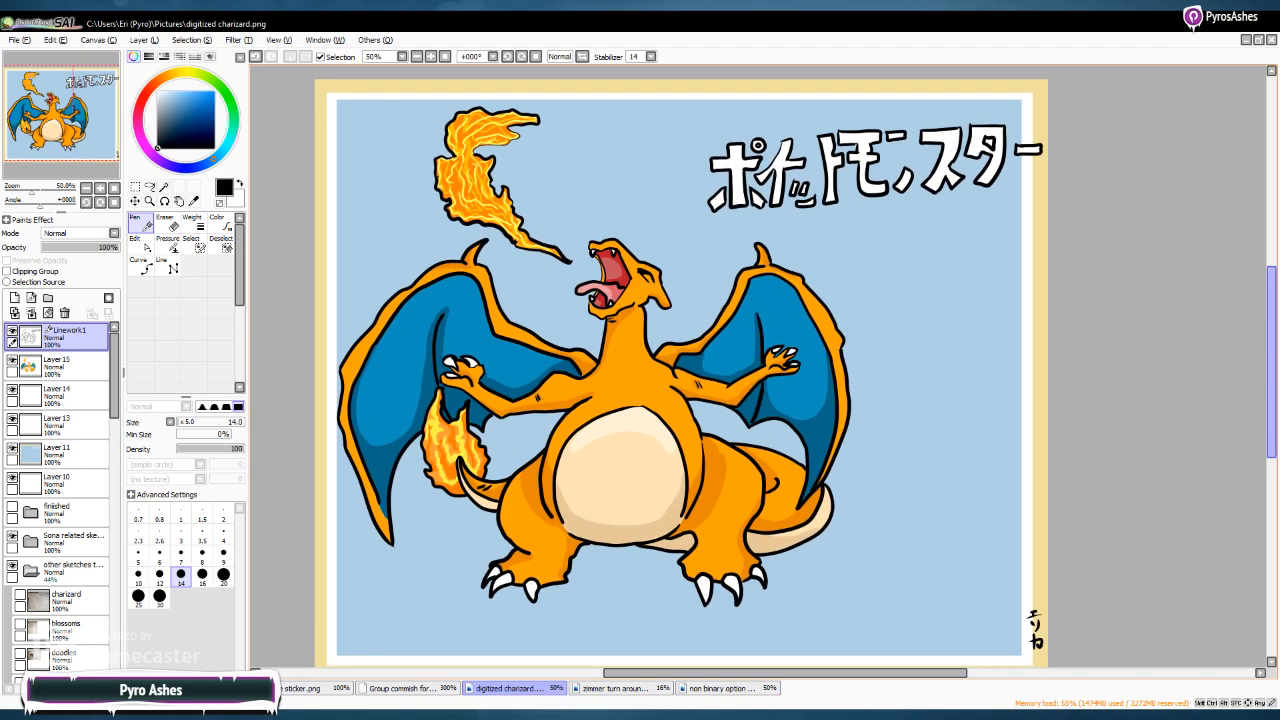